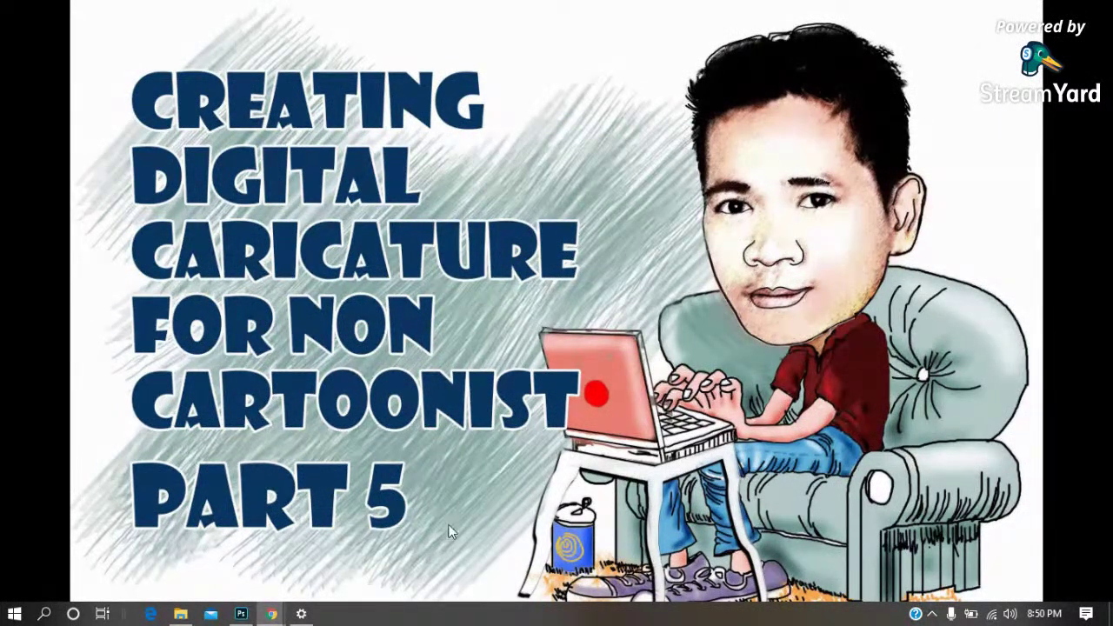
# Compare the park and building selfie tabs, settling on the building selfie
pyautogui.click(242, 614)
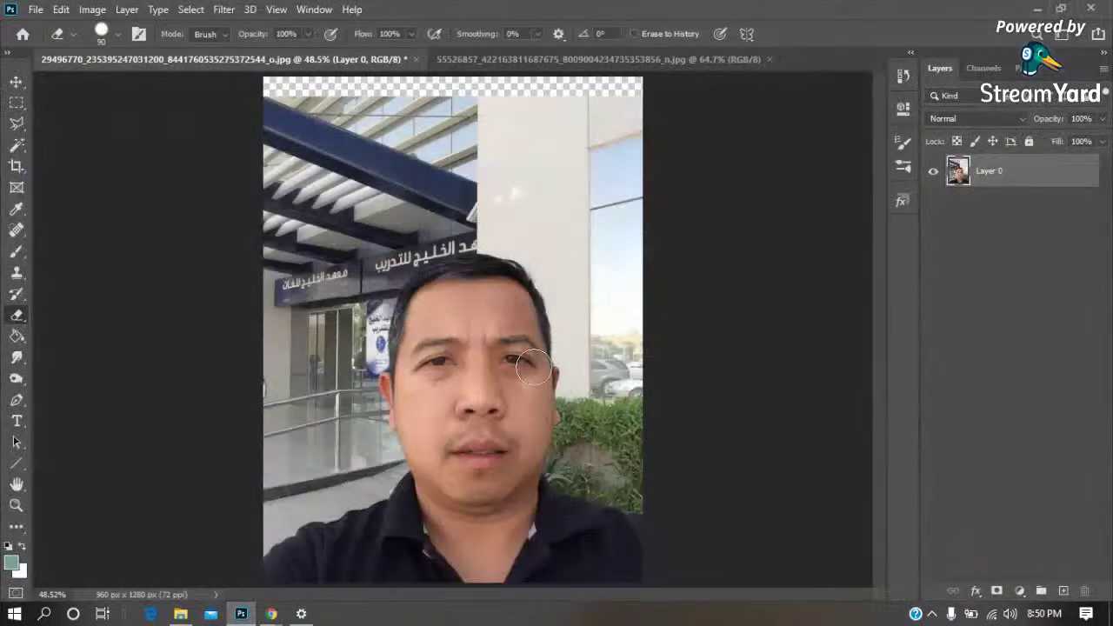
pyautogui.click(493, 58)
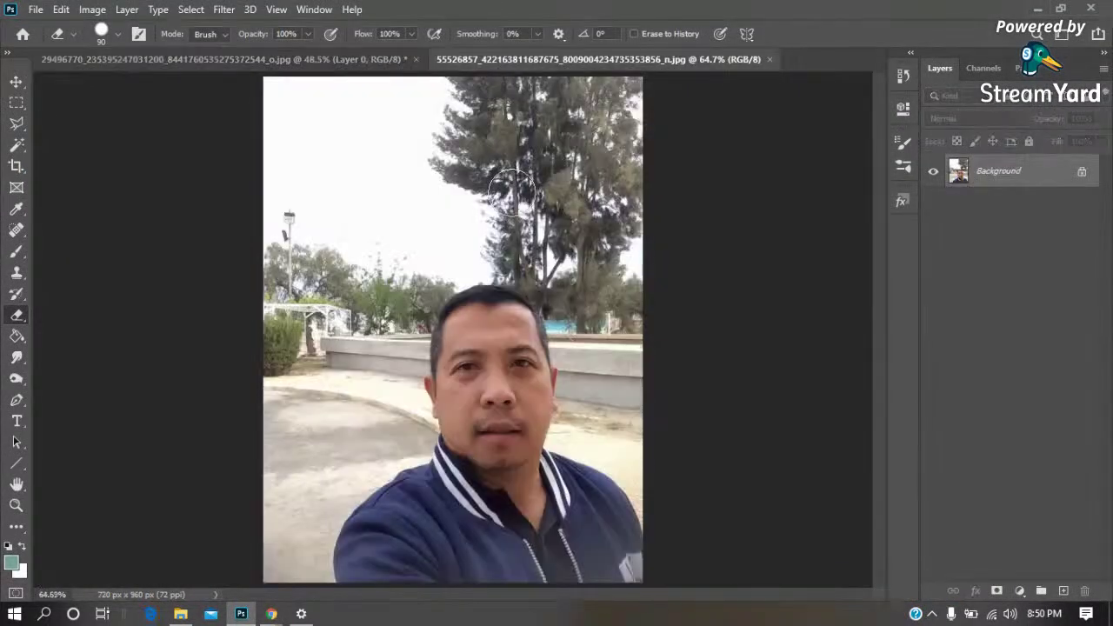
pyautogui.click(295, 60)
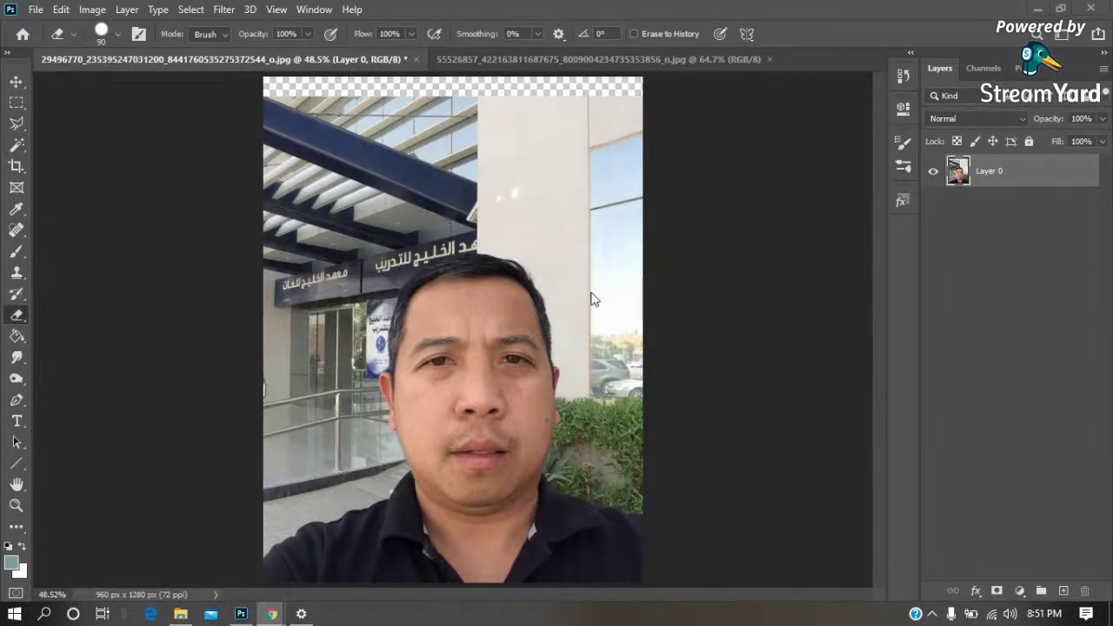
pyautogui.click(521, 61)
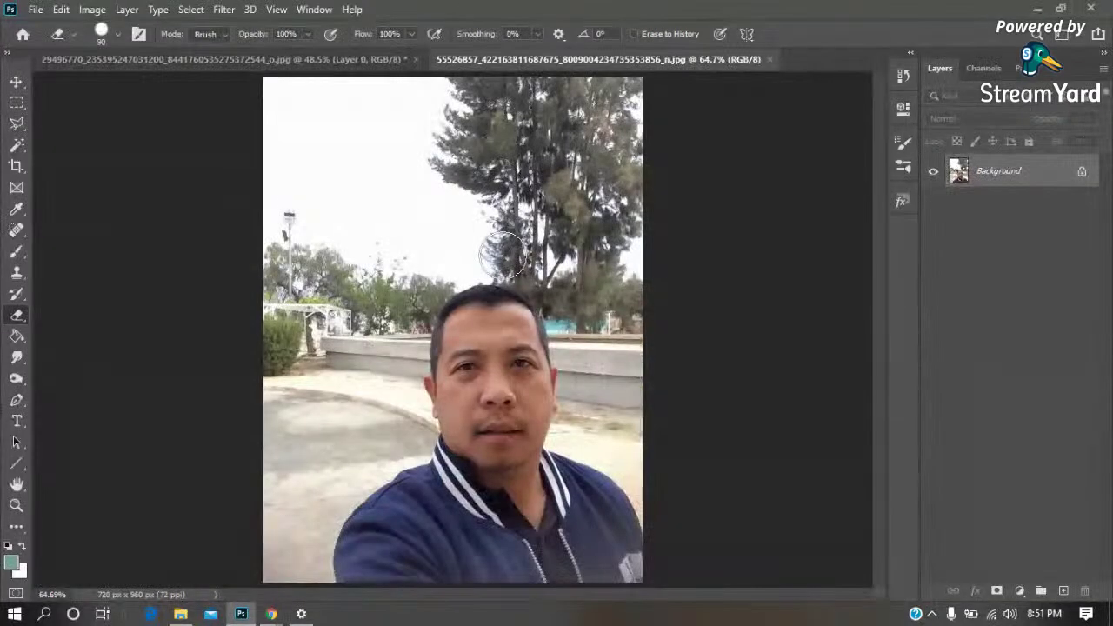
pyautogui.click(209, 61)
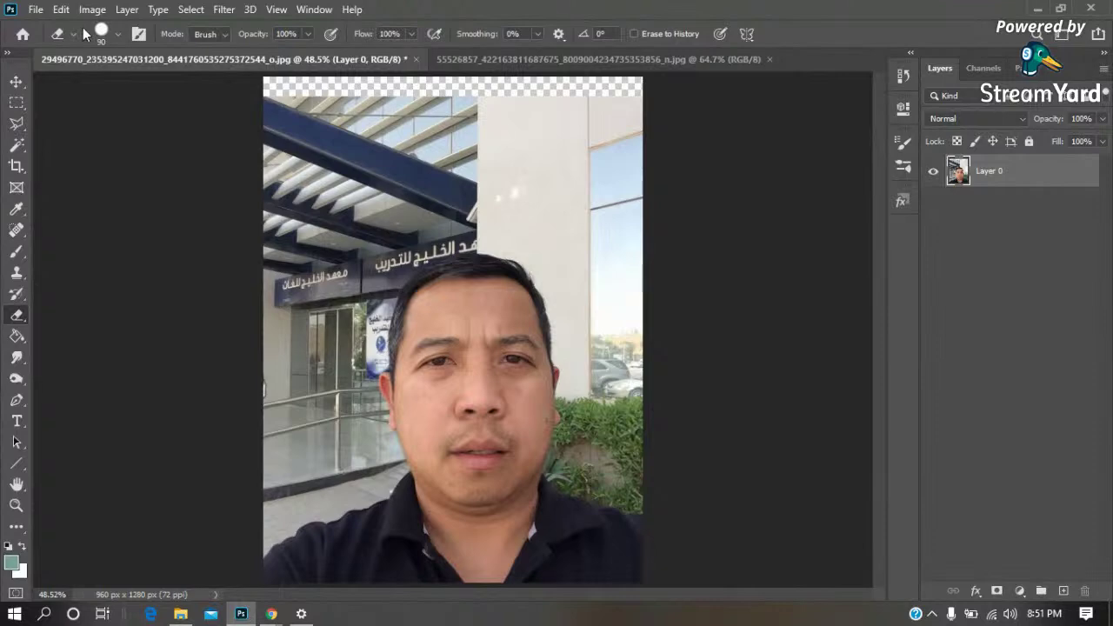
pyautogui.click(37, 12)
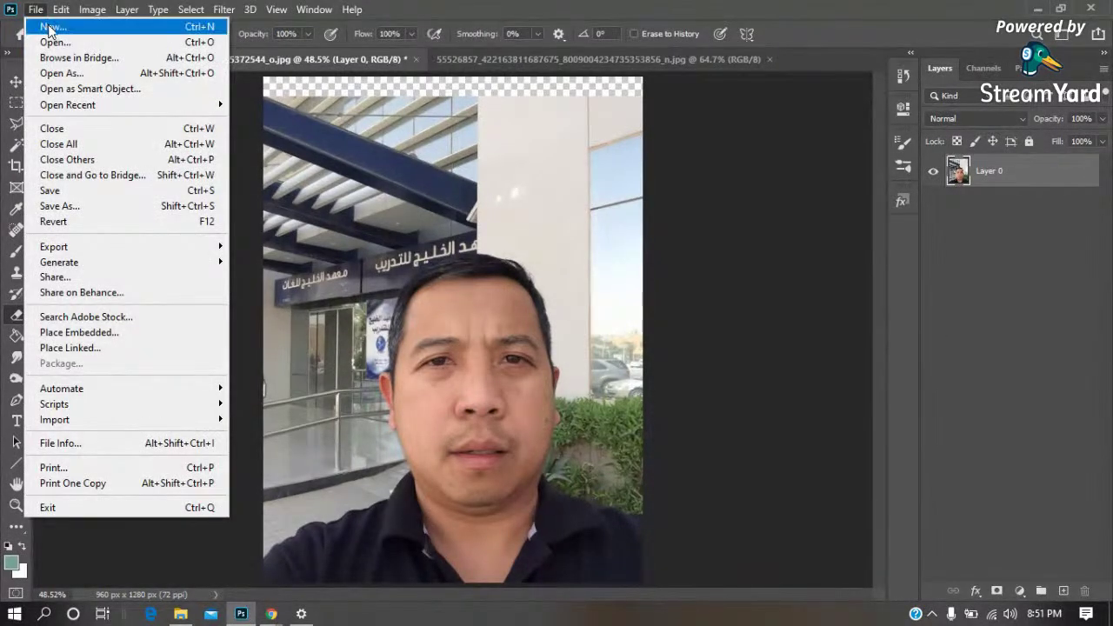
# Create a new A3 document (297 x 420 mm, 300 ppi, white background)
pyautogui.click(52, 26)
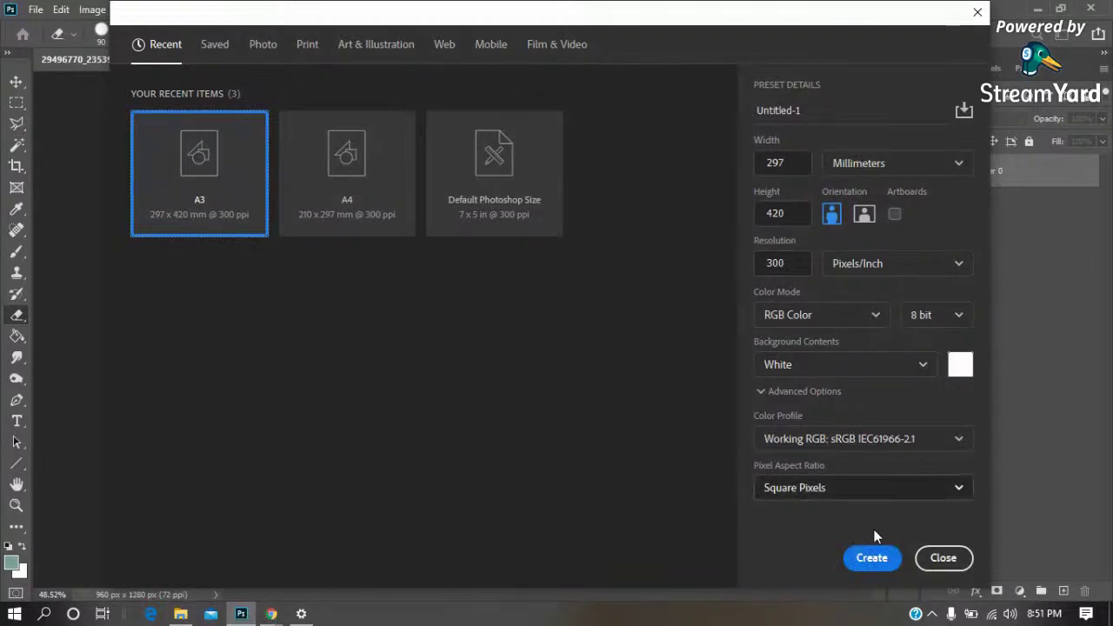
pyautogui.click(872, 558)
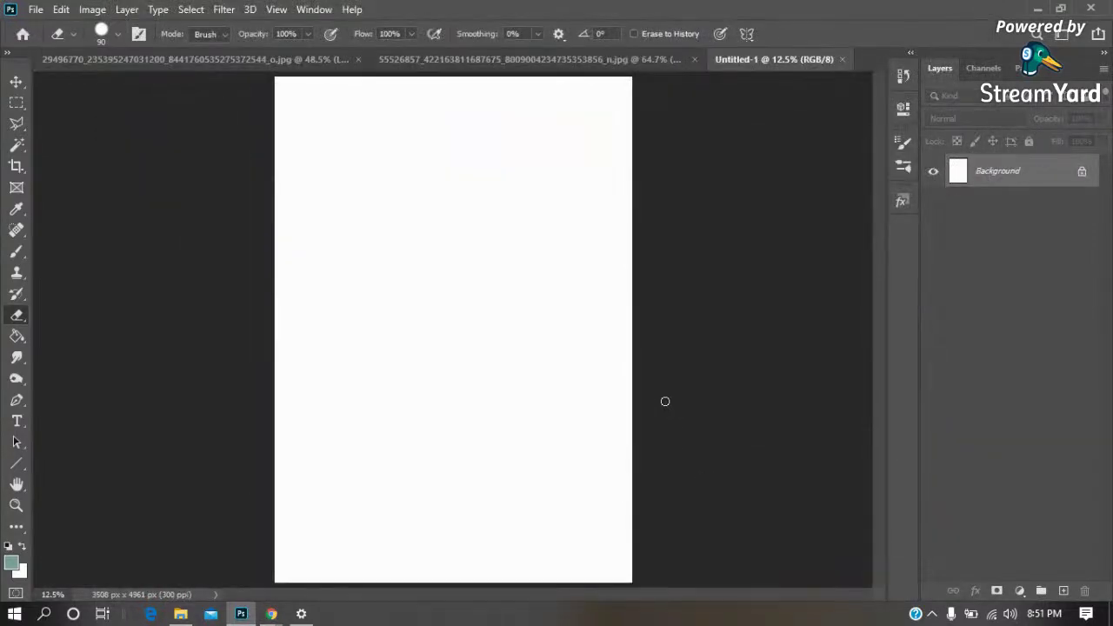
pyautogui.click(281, 58)
pyautogui.click(510, 60)
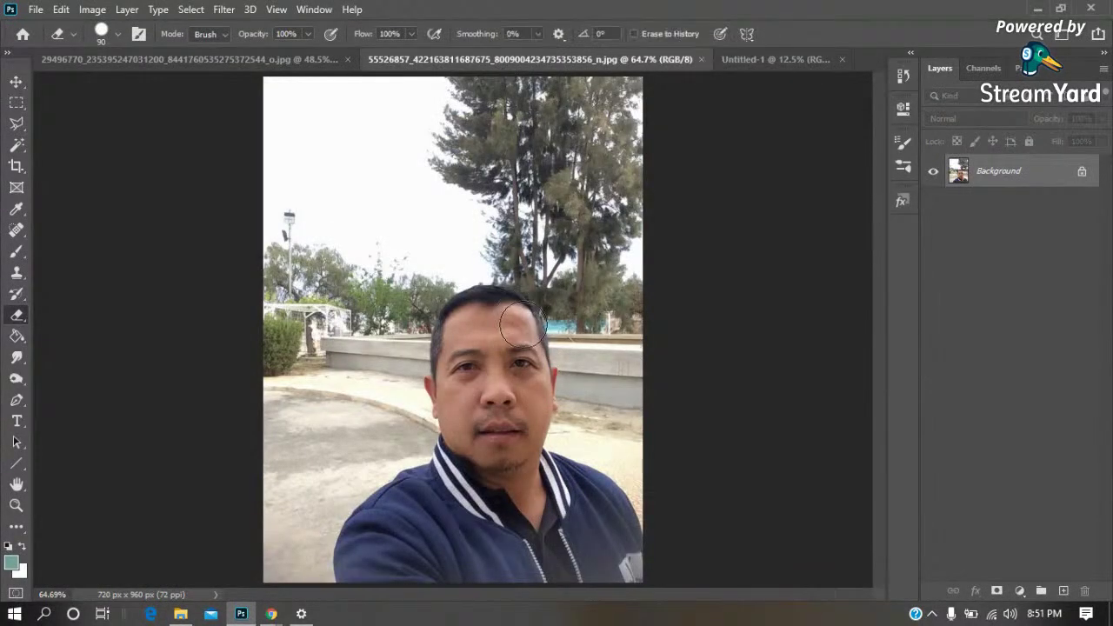
# Zoom in closely on the ear edge in both the park and building selfies
pyautogui.press('z')
pyautogui.moveTo(381, 269); pyautogui.dragTo(581, 480)
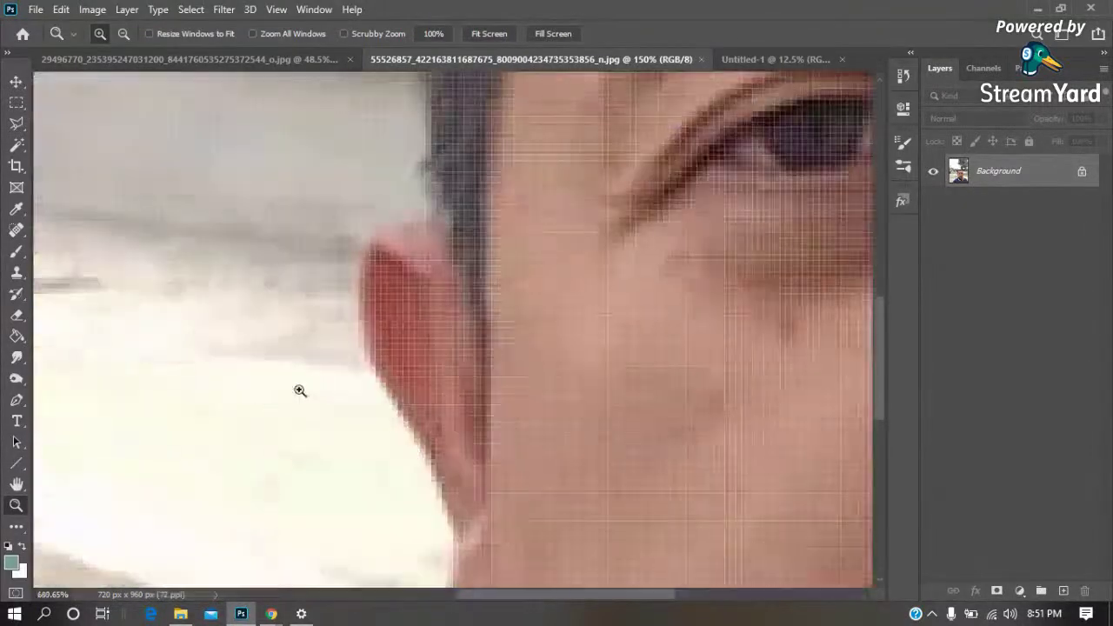
pyautogui.moveTo(417, 249); pyautogui.dragTo(252, 370)
pyautogui.click(283, 66)
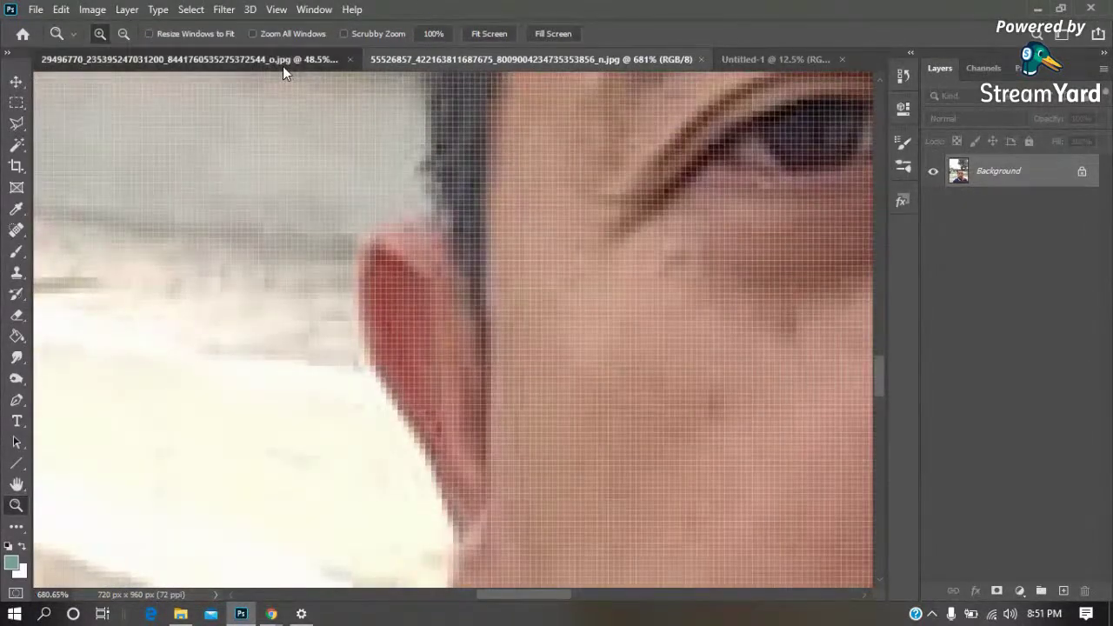
pyautogui.moveTo(389, 383); pyautogui.dragTo(341, 476)
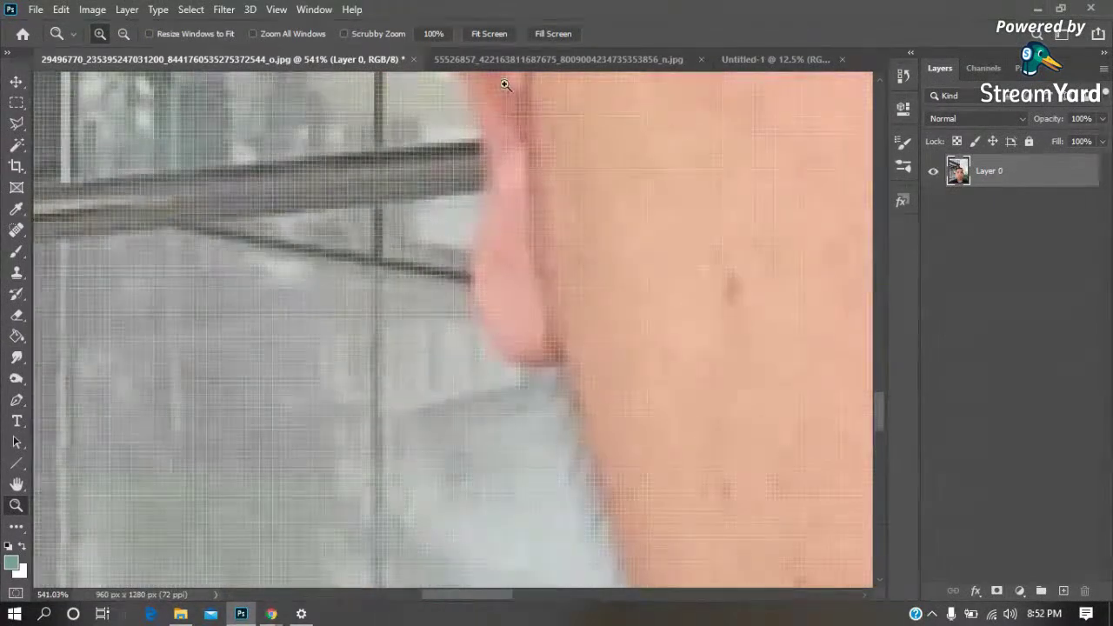
# Fit both selfies to screen and marquee a rectangle around the park selfie's head
pyautogui.click(499, 39)
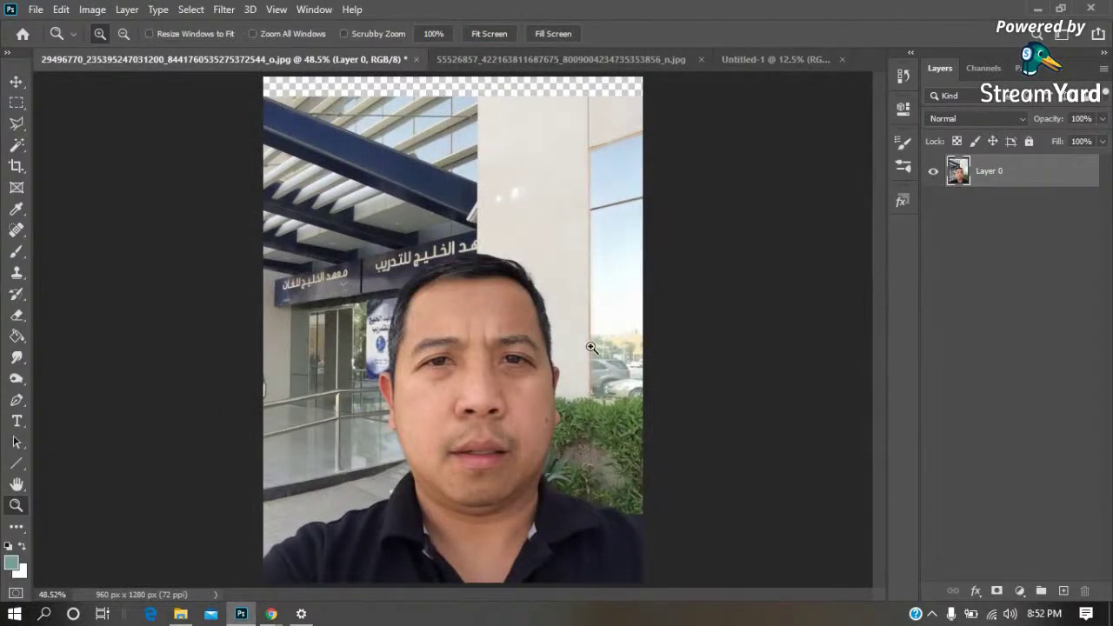
pyautogui.click(478, 59)
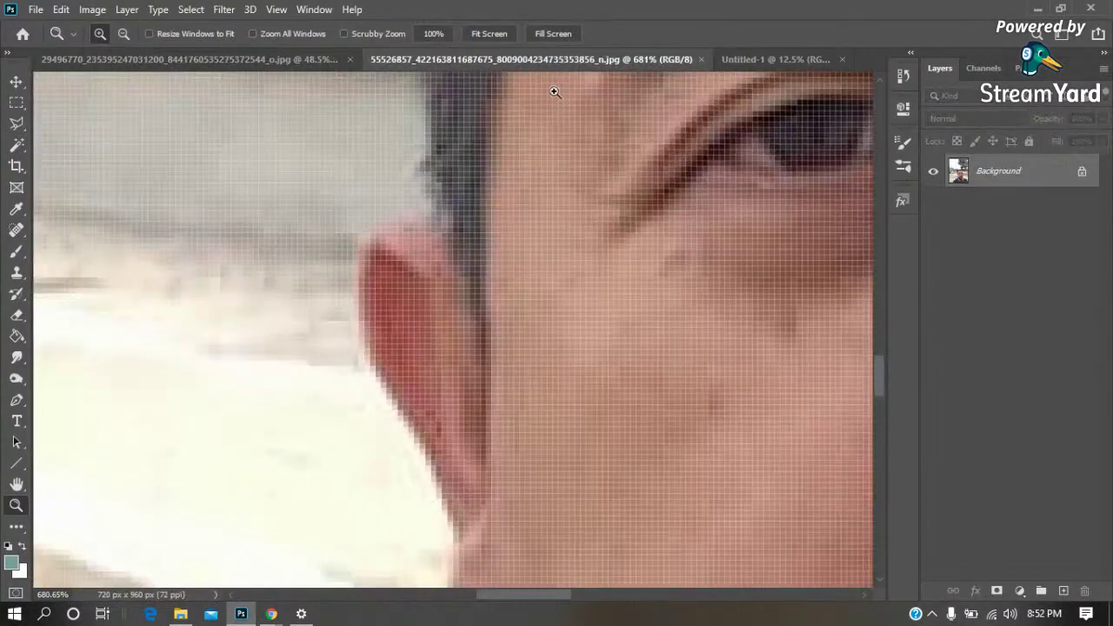
pyautogui.click(496, 30)
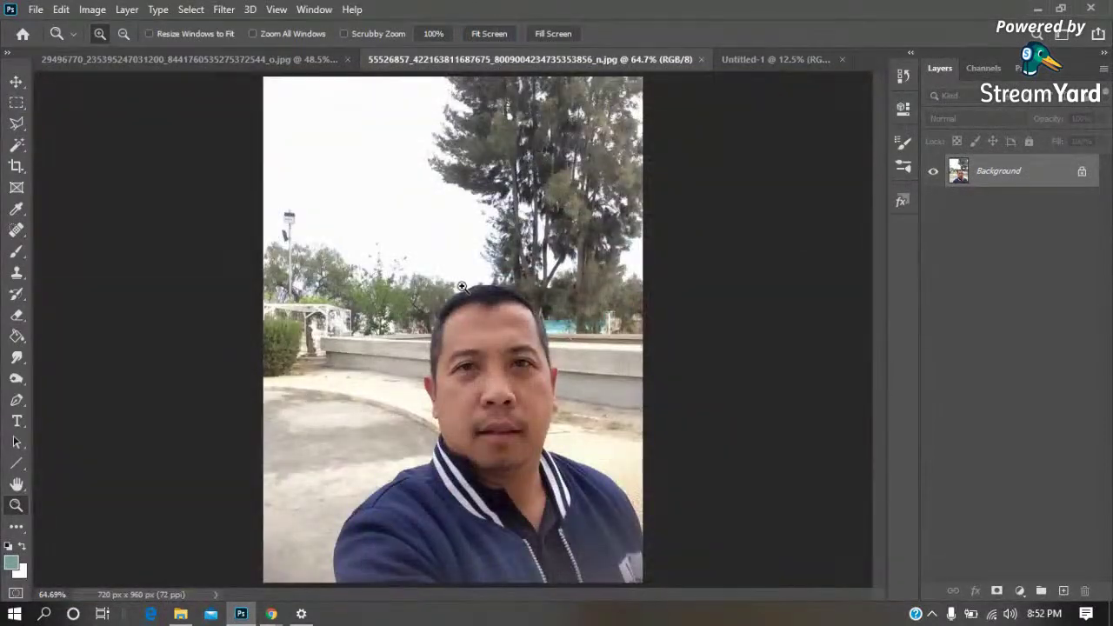
pyautogui.press('m')
pyautogui.moveTo(415, 277); pyautogui.dragTo(572, 479)
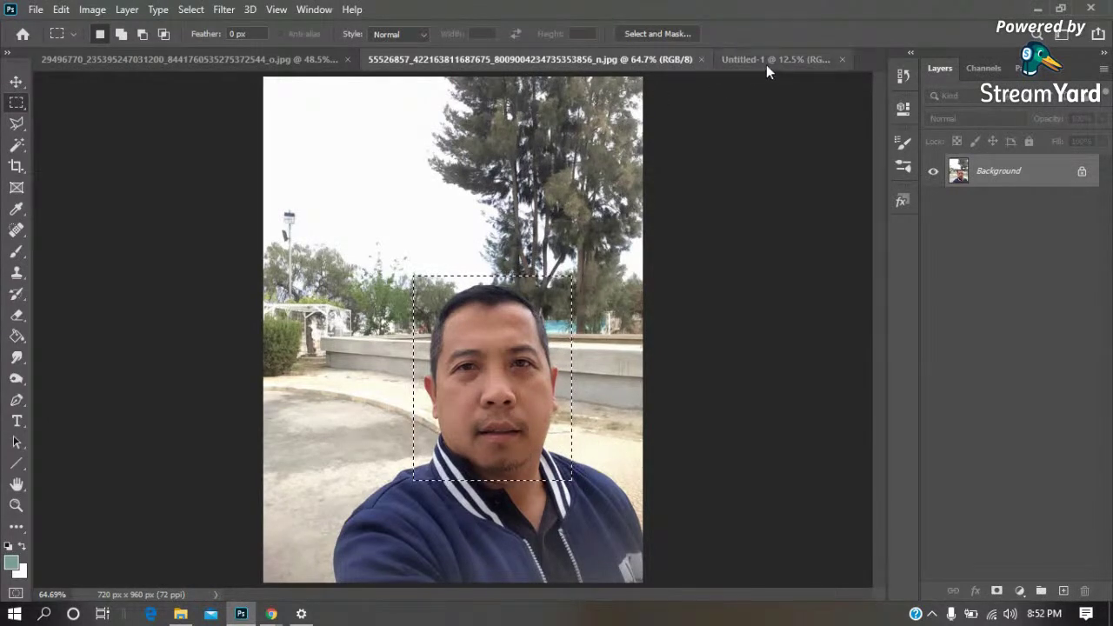
# Paste the head into Untitled-1 as Layer 1 and close both selfies without saving
pyautogui.click(738, 62)
pyautogui.hotkey('ctrl', 'v')
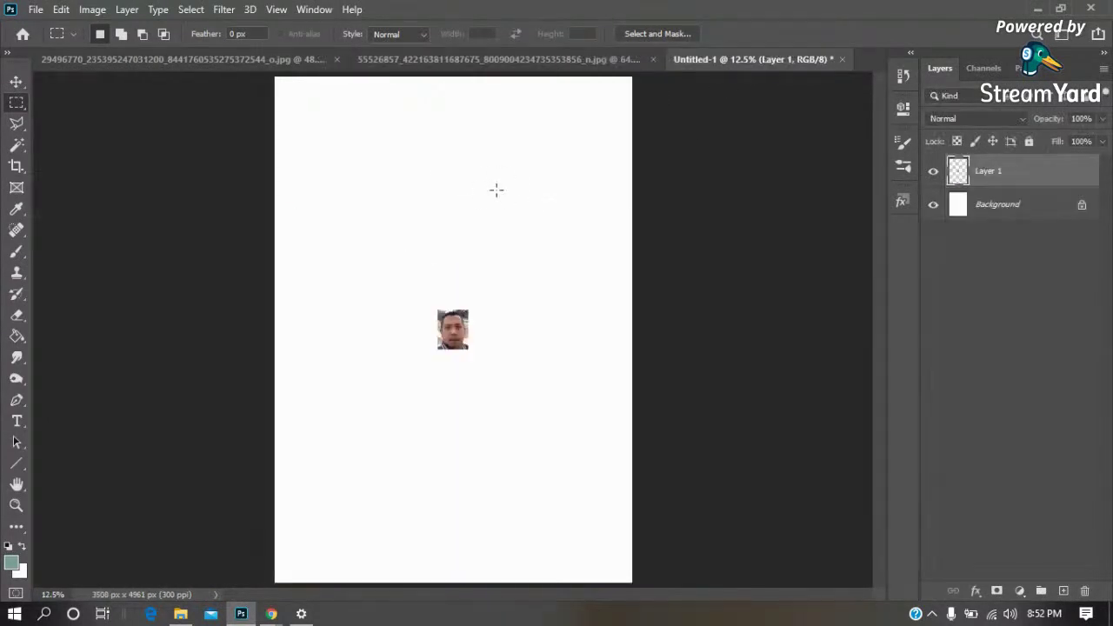
pyautogui.click(647, 61)
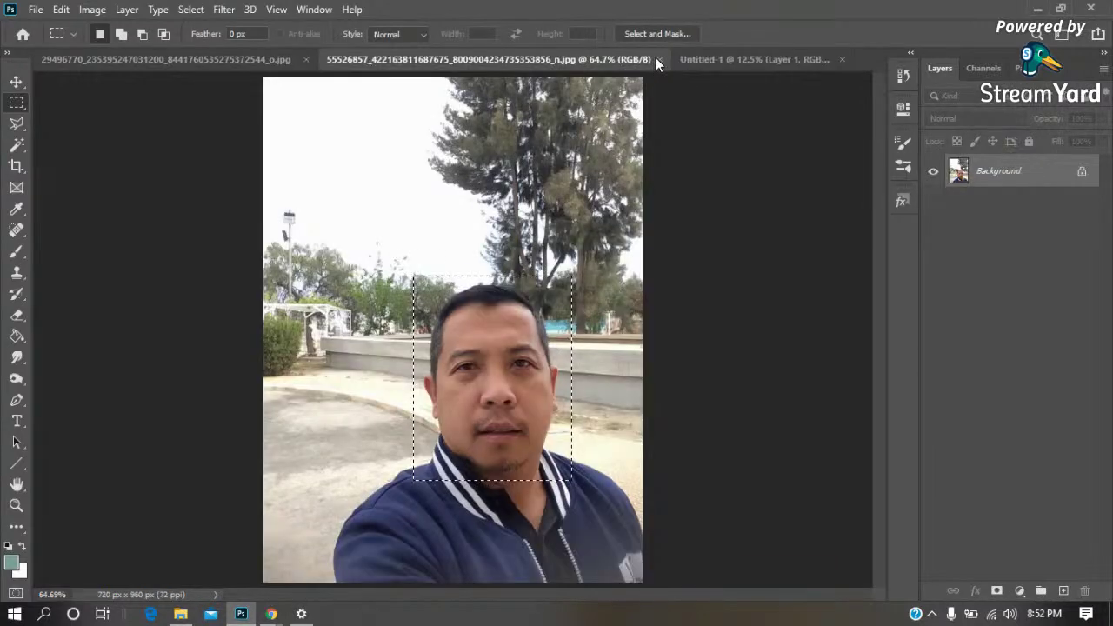
pyautogui.click(659, 59)
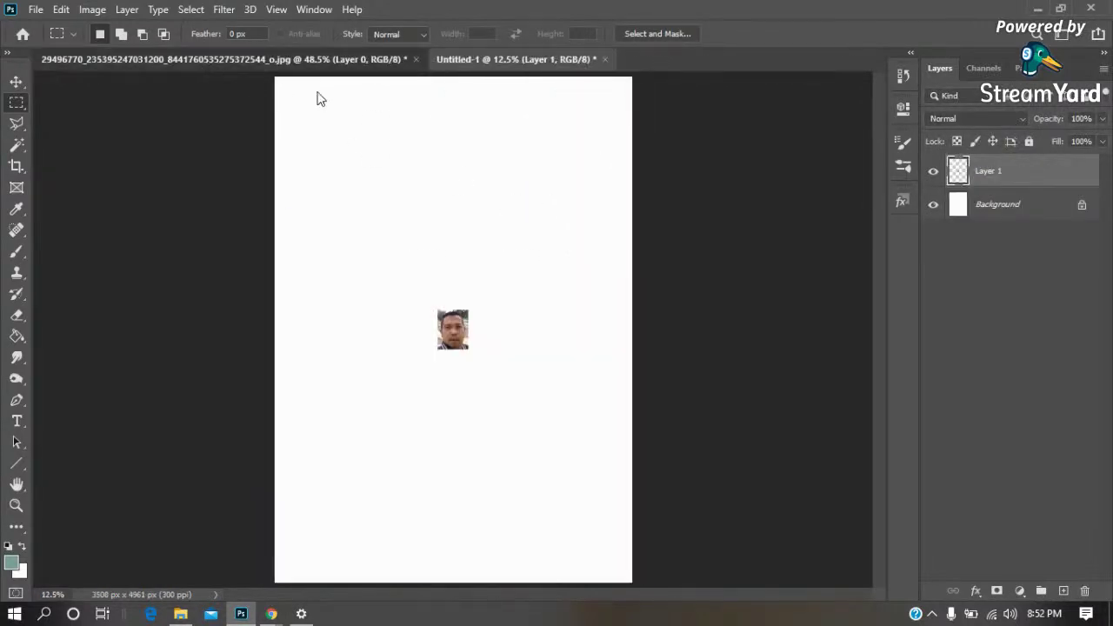
pyautogui.click(404, 61)
pyautogui.click(416, 60)
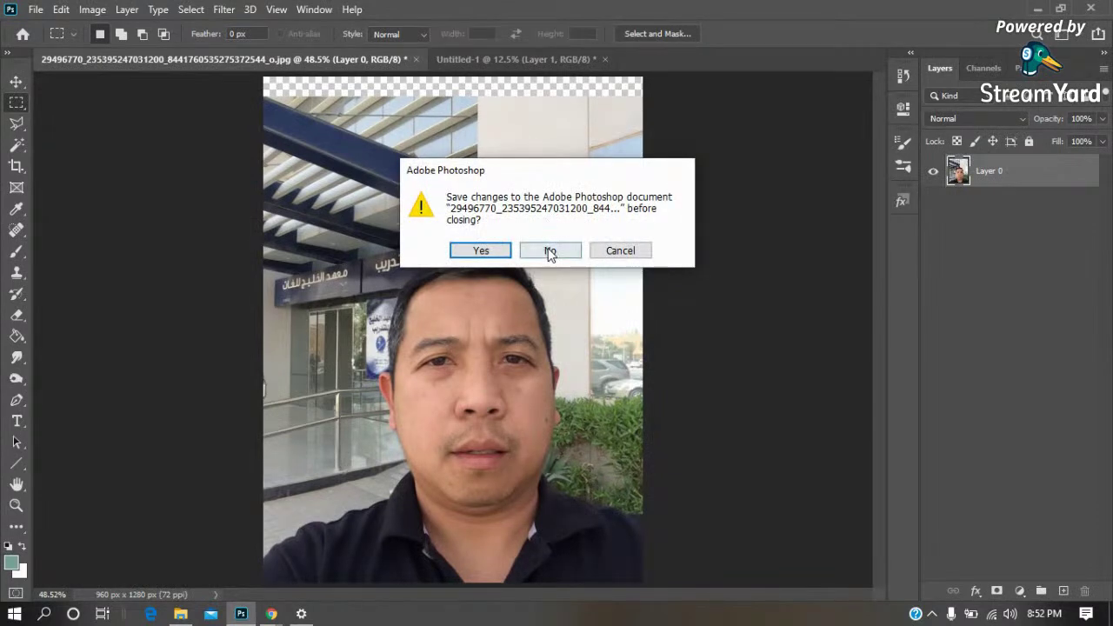
pyautogui.click(550, 251)
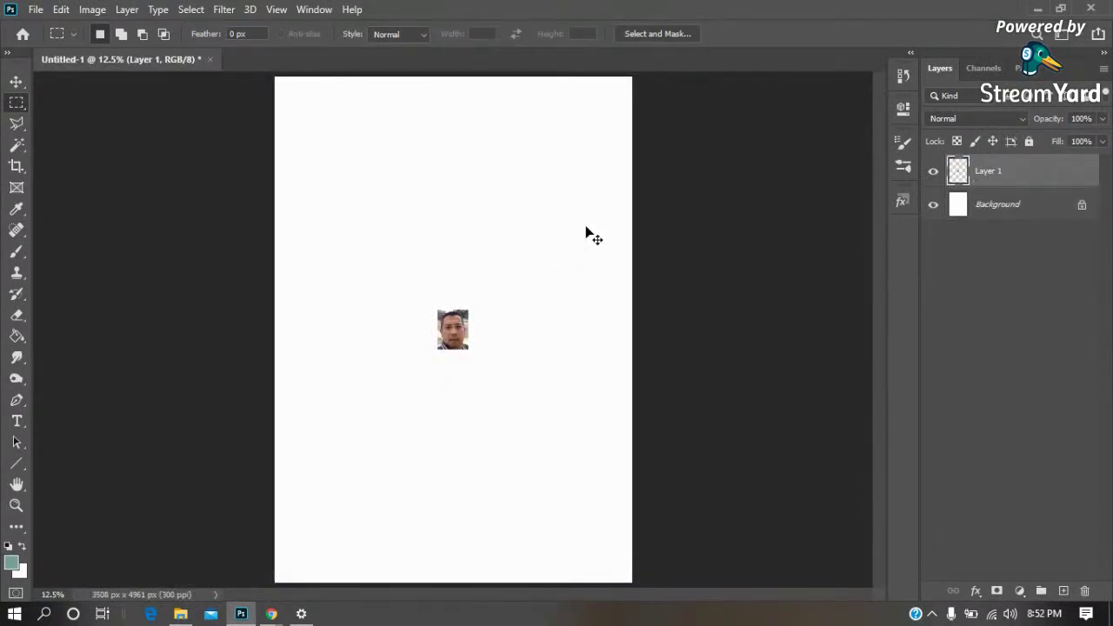
# Scale the pasted head to cover most of the page and nudge it slightly right and down
pyautogui.hotkey('ctrl', 't')
pyautogui.moveTo(438, 309)
pyautogui.mouseDown()
pyautogui.moveTo(280, 136)
pyautogui.moveTo(289, 118)
pyautogui.mouseUp()
pyautogui.moveTo(467, 353)
pyautogui.mouseDown()
pyautogui.moveTo(603, 479)
pyautogui.moveTo(586, 500)
pyautogui.mouseUp()
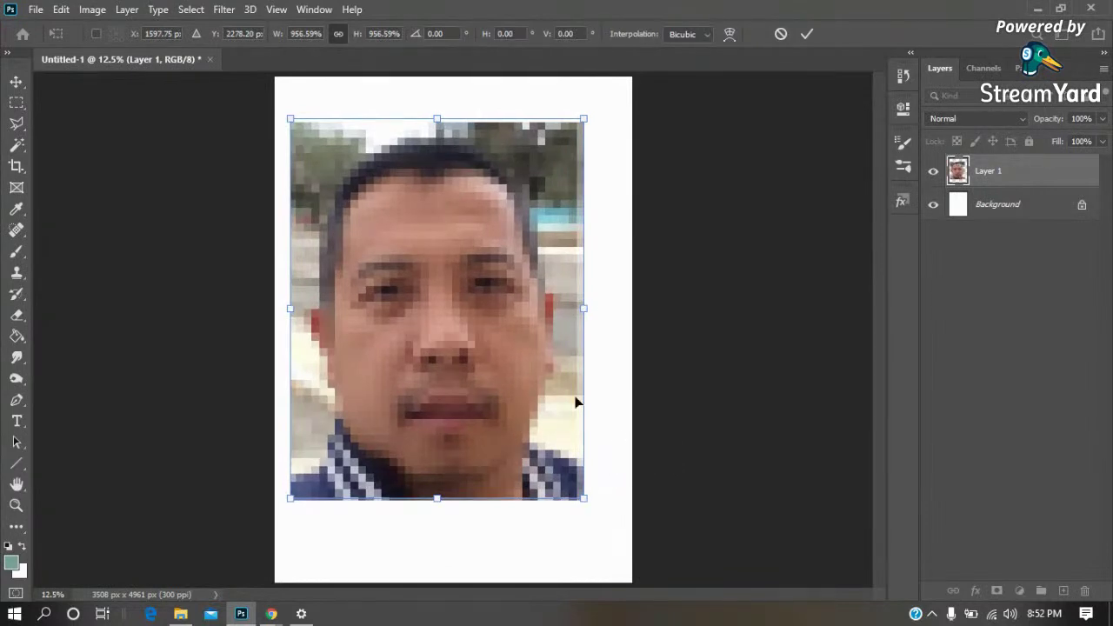
pyautogui.press('Return')
pyautogui.press('m')
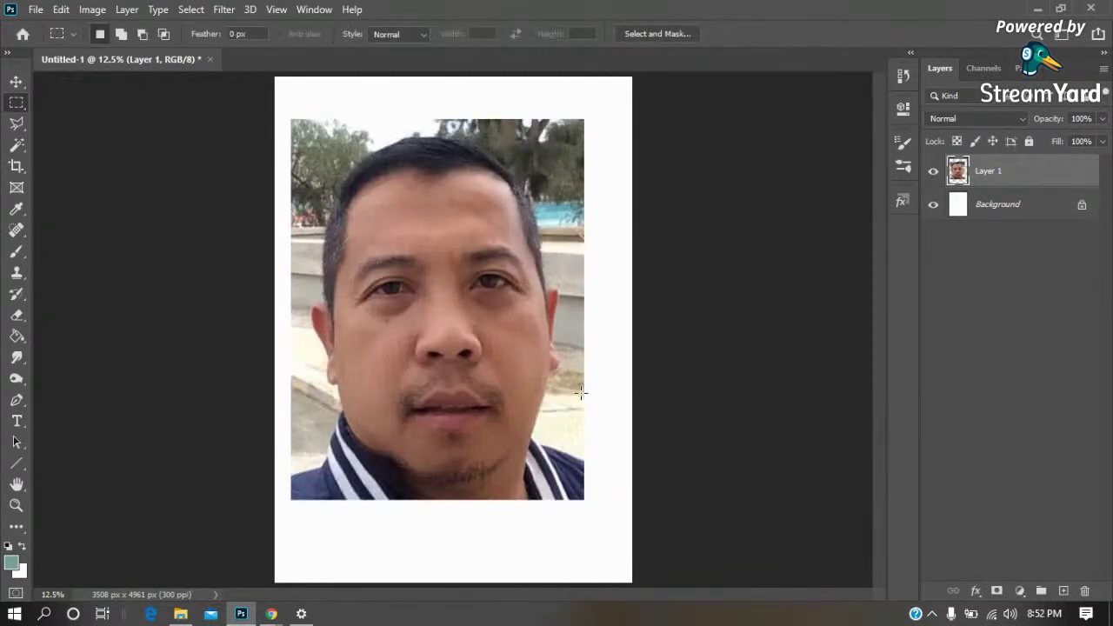
pyautogui.press('v')
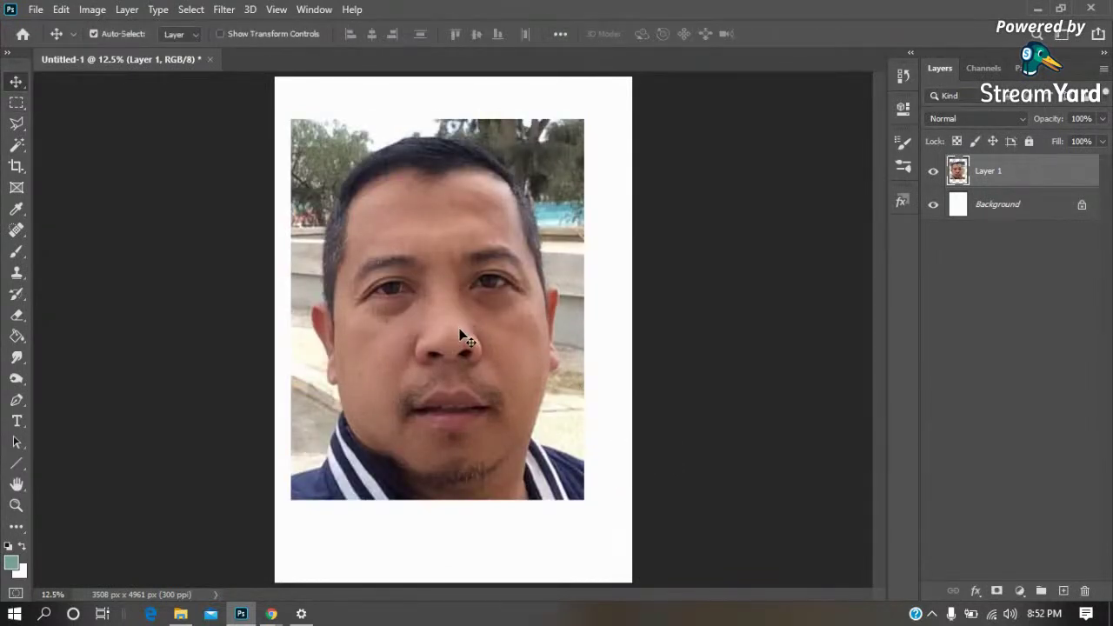
pyautogui.moveTo(461, 332); pyautogui.dragTo(470, 340)
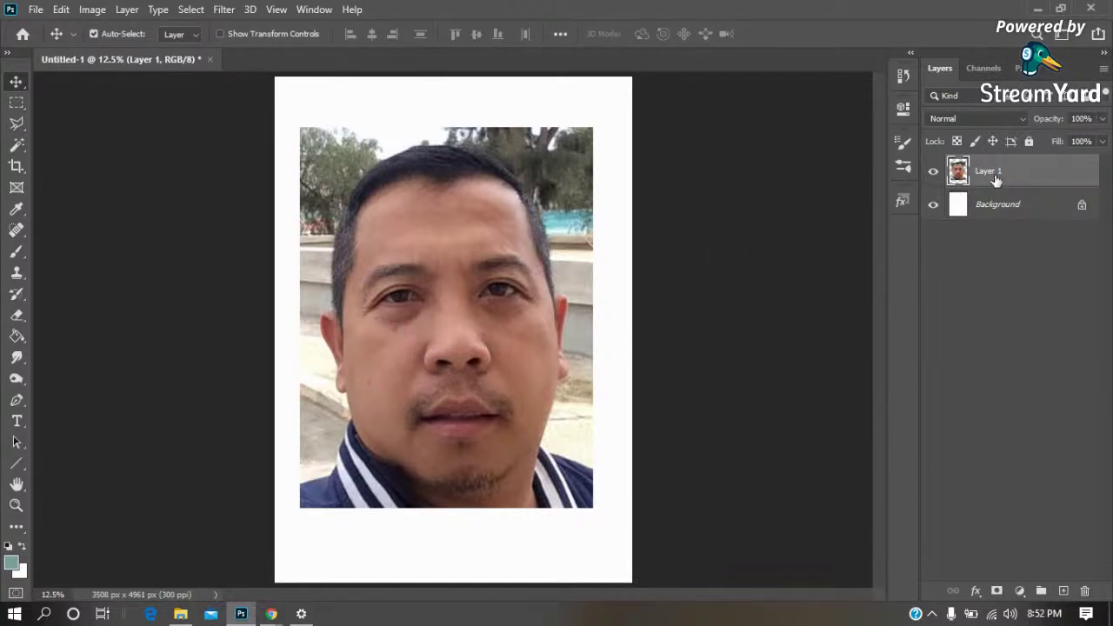
pyautogui.press('ctrl')
# Duplicate the head layer as Layer 1 copy and check it by toggling its visibility
pyautogui.hotkey('ctrl', 'j')
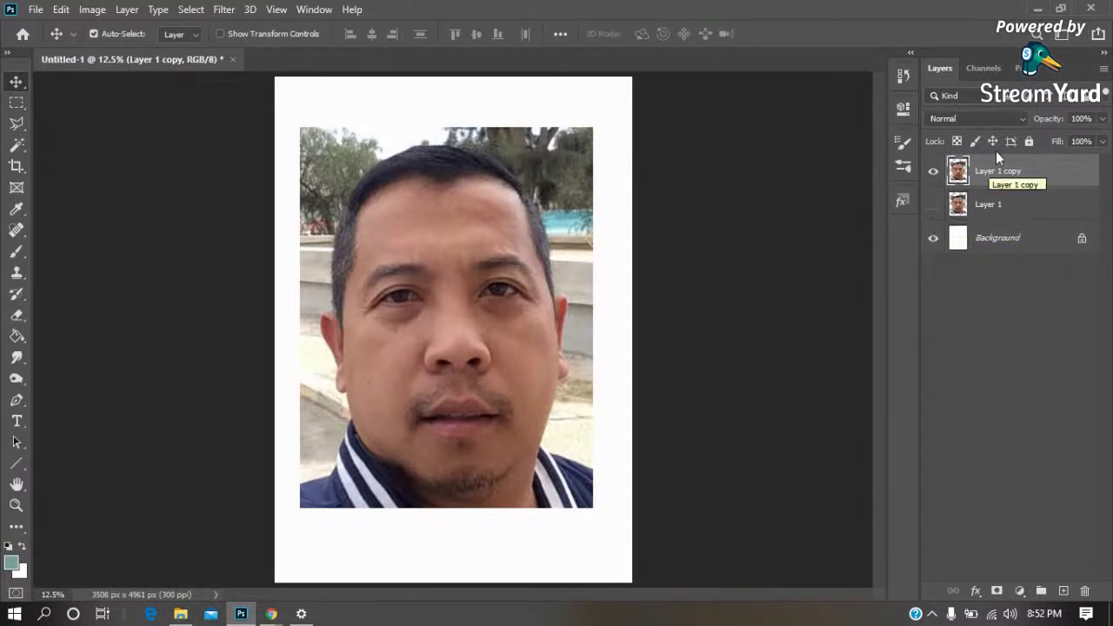
pyautogui.click(935, 171)
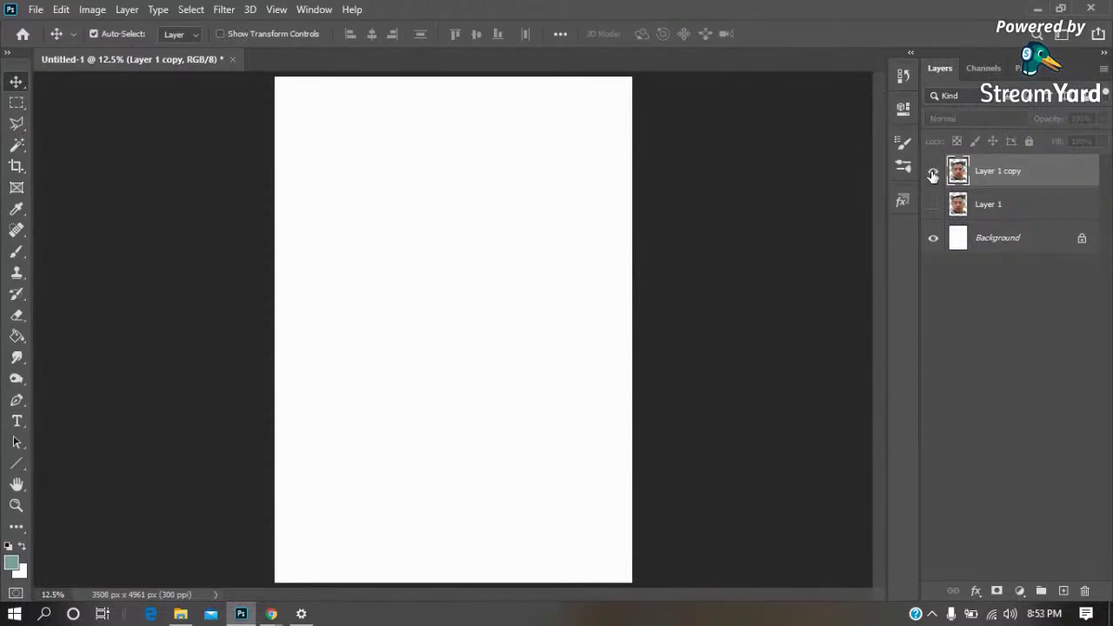
pyautogui.click(933, 172)
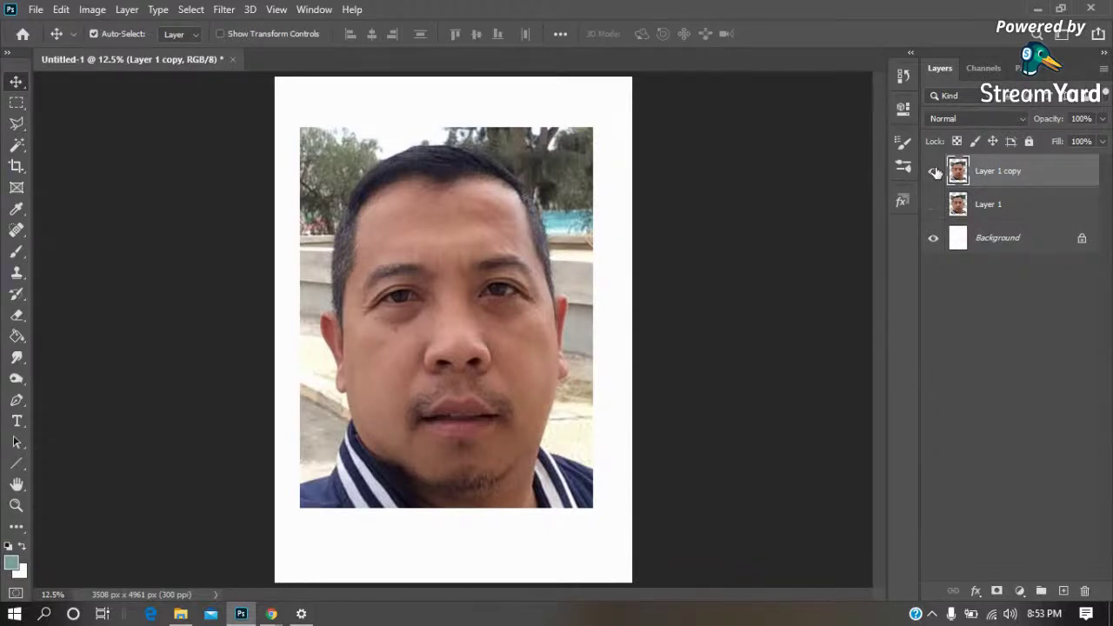
pyautogui.click(934, 172)
pyautogui.click(934, 172)
pyautogui.press('z')
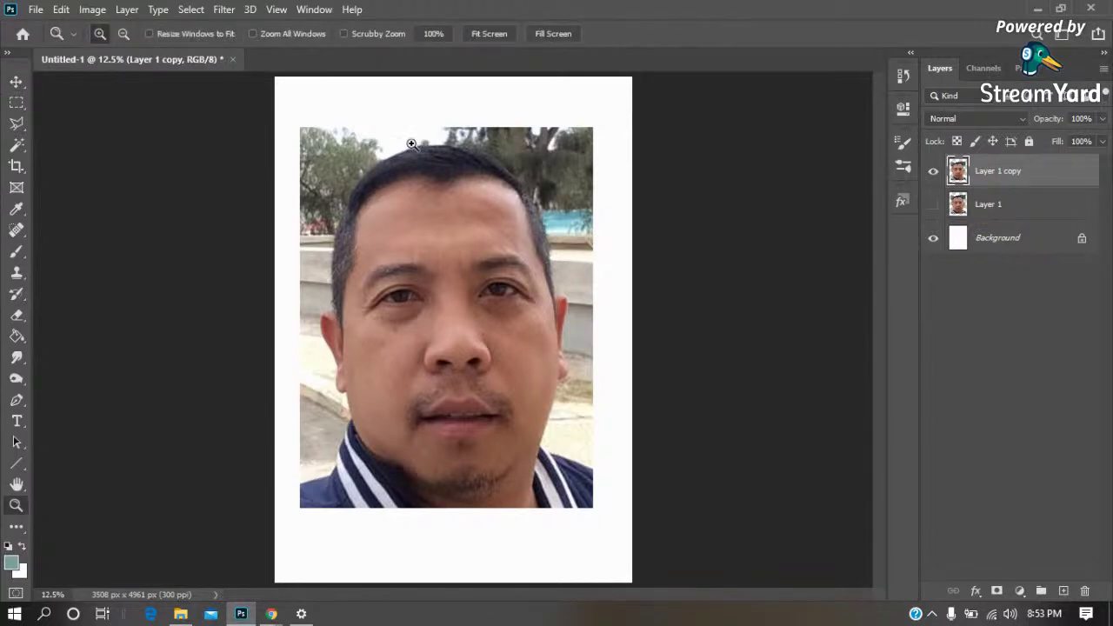
# Erase the sky along the upper-left hair edge and hide the white Background layer
pyautogui.moveTo(300, 212); pyautogui.dragTo(407, 150)
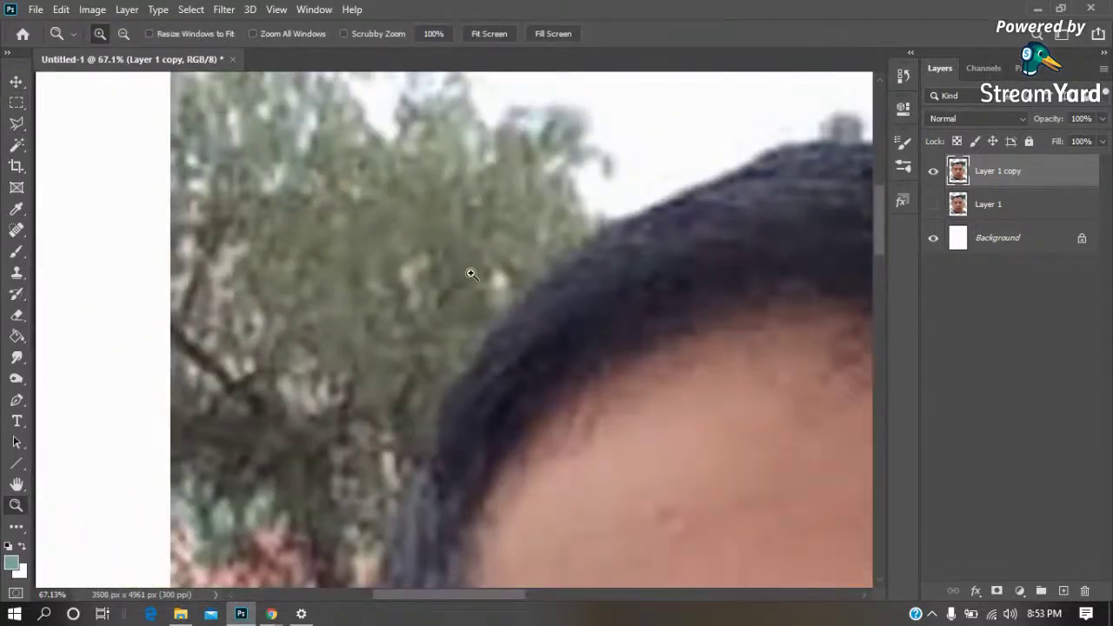
pyautogui.press('e')
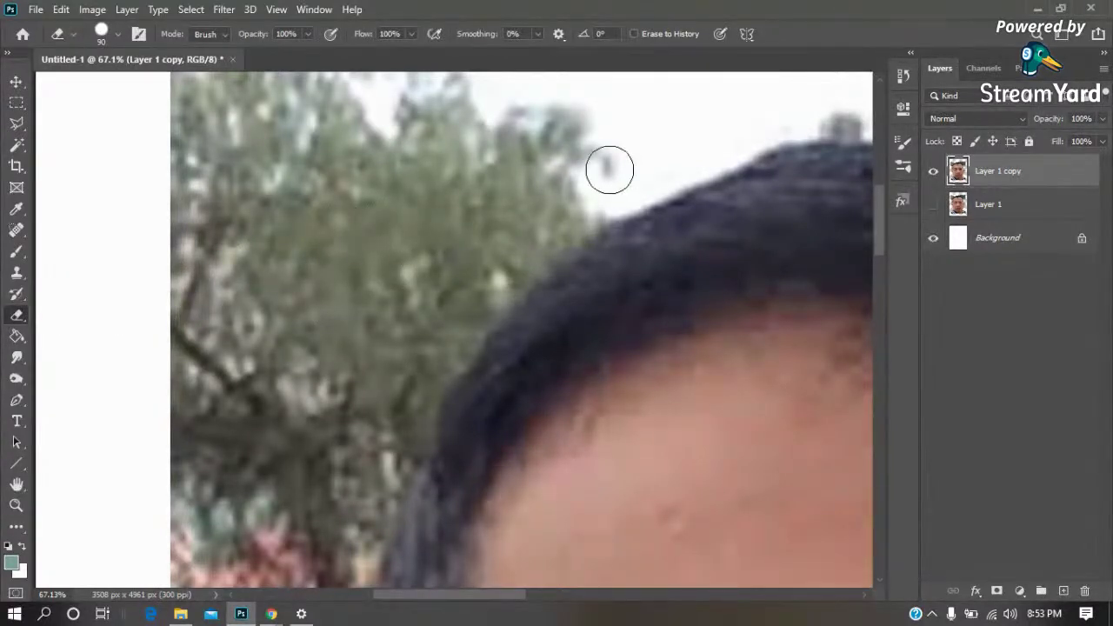
pyautogui.scroll(2, 522, 222)
pyautogui.hscroll(3, 557, 243)
pyautogui.moveTo(608, 242); pyautogui.dragTo(389, 396)
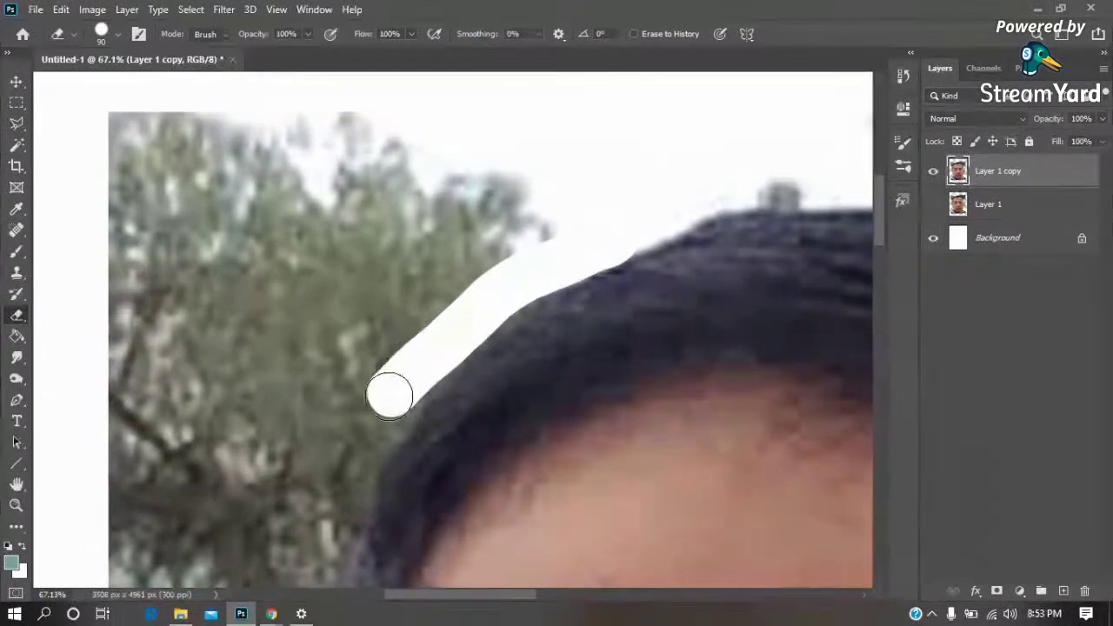
pyautogui.click(932, 239)
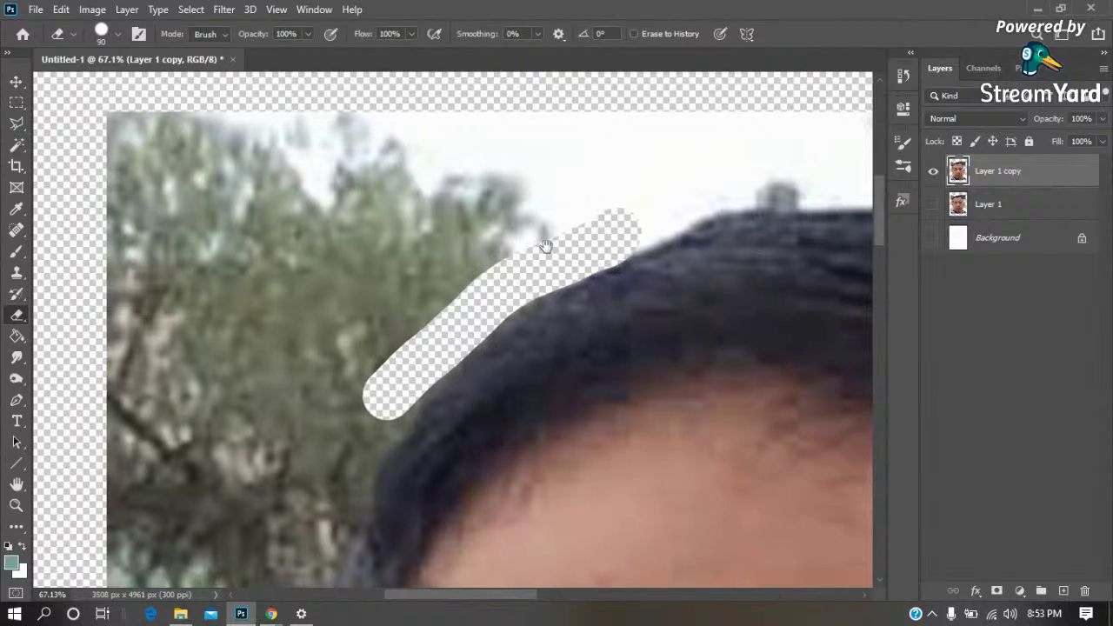
# Erase the sky along the top and right hairline down beside the temple
pyautogui.moveTo(600, 228); pyautogui.dragTo(261, 319)
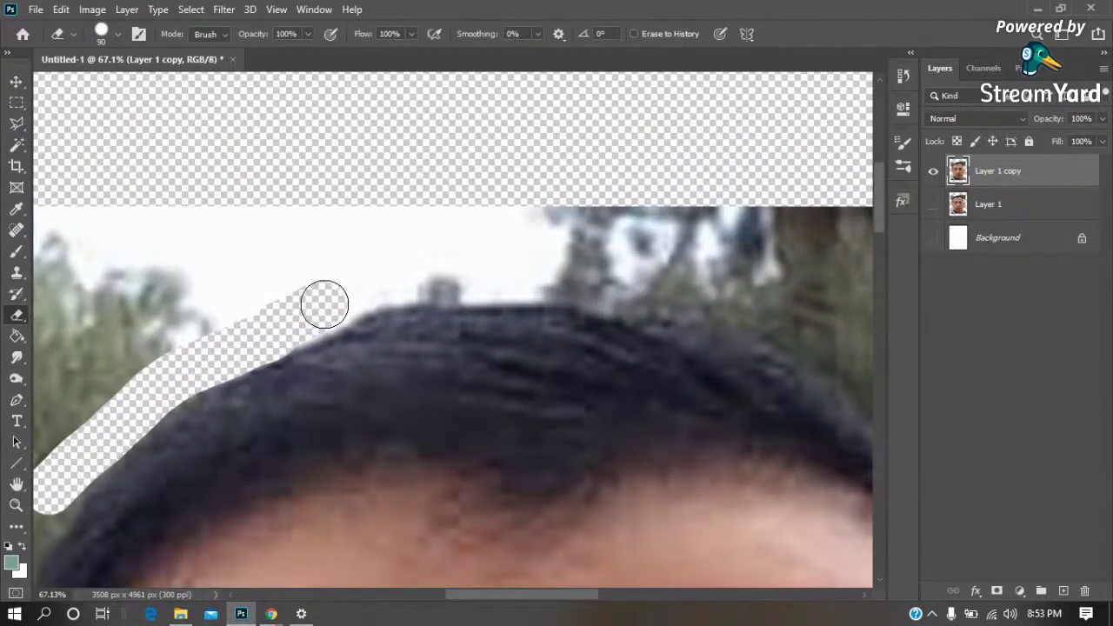
pyautogui.moveTo(311, 315)
pyautogui.mouseDown()
pyautogui.moveTo(476, 281)
pyautogui.moveTo(703, 293)
pyautogui.mouseUp()
pyautogui.moveTo(849, 386); pyautogui.dragTo(497, 250)
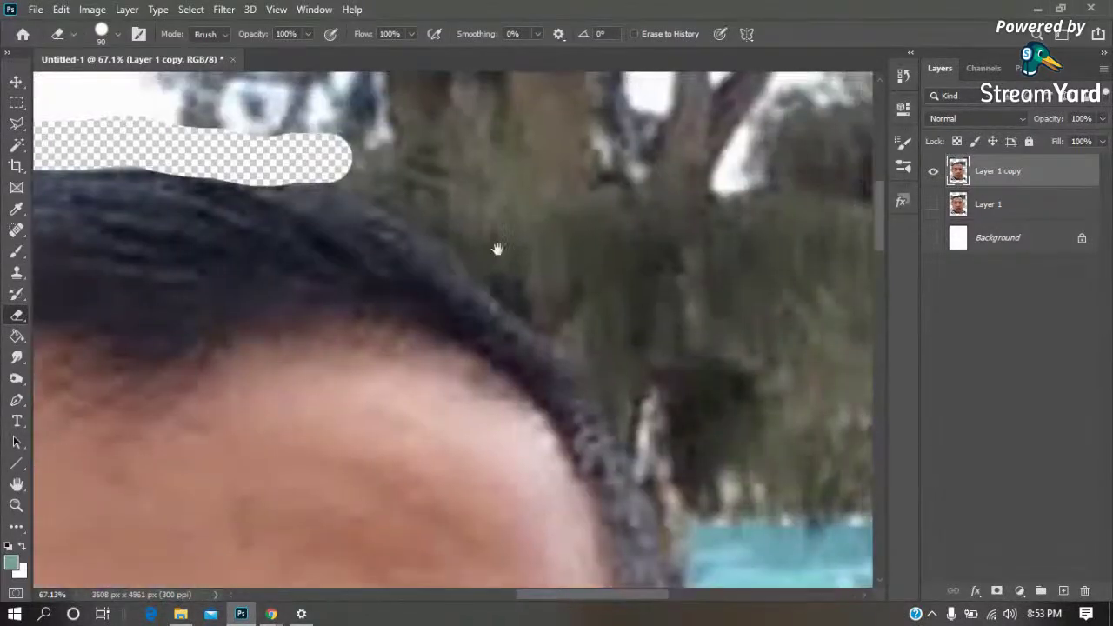
pyautogui.moveTo(628, 382)
pyautogui.mouseDown()
pyautogui.moveTo(464, 231)
pyautogui.moveTo(304, 150)
pyautogui.mouseUp()
pyautogui.moveTo(735, 466)
pyautogui.mouseDown()
pyautogui.moveTo(600, 339)
pyautogui.moveTo(513, 235)
pyautogui.mouseUp()
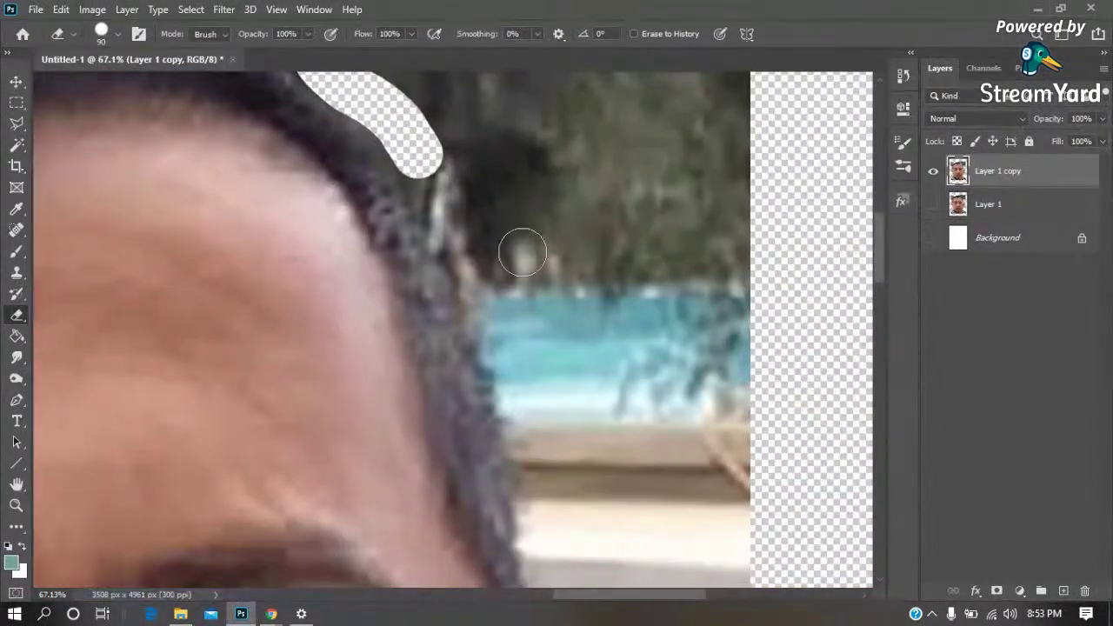
pyautogui.moveTo(525, 372)
pyautogui.mouseDown()
pyautogui.moveTo(490, 272)
pyautogui.moveTo(426, 165)
pyautogui.mouseUp()
pyautogui.moveTo(569, 417); pyautogui.dragTo(532, 240)
pyautogui.moveTo(470, 166)
pyautogui.mouseDown()
pyautogui.moveTo(522, 494)
pyautogui.moveTo(414, 216)
pyautogui.mouseUp()
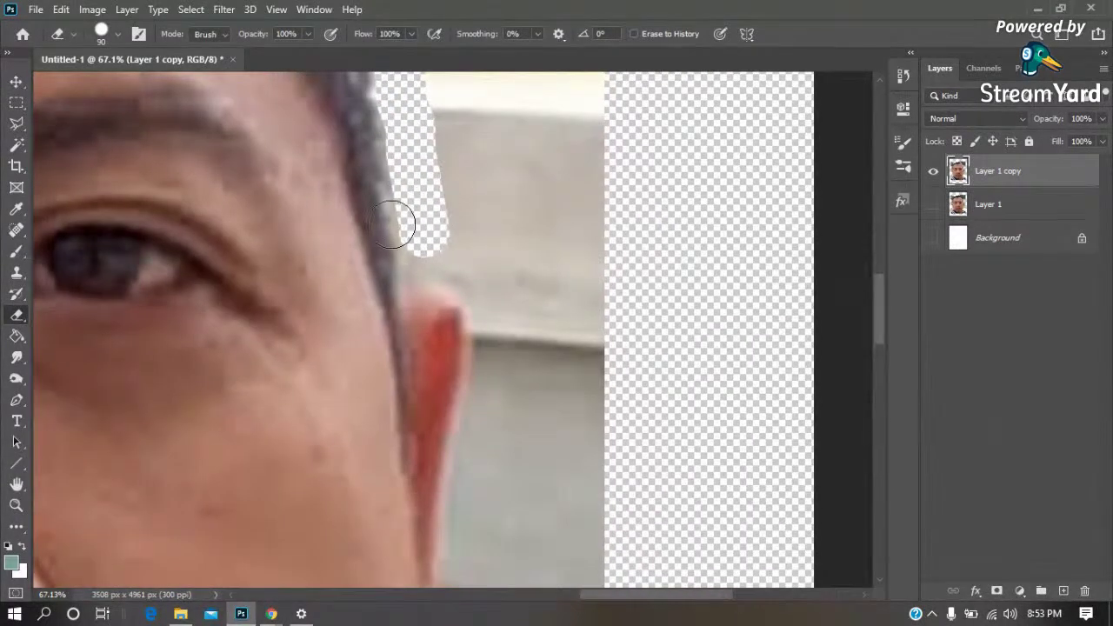
# With a smaller eraser, clear the background around the top and outer edge of the ear
pyautogui.press('z')
pyautogui.moveTo(285, 175); pyautogui.dragTo(701, 522)
pyautogui.press('e')
pyautogui.press('[')
pyautogui.press('[')
pyautogui.moveTo(329, 200)
pyautogui.mouseDown()
pyautogui.moveTo(335, 143)
pyautogui.moveTo(327, 213)
pyautogui.mouseUp()
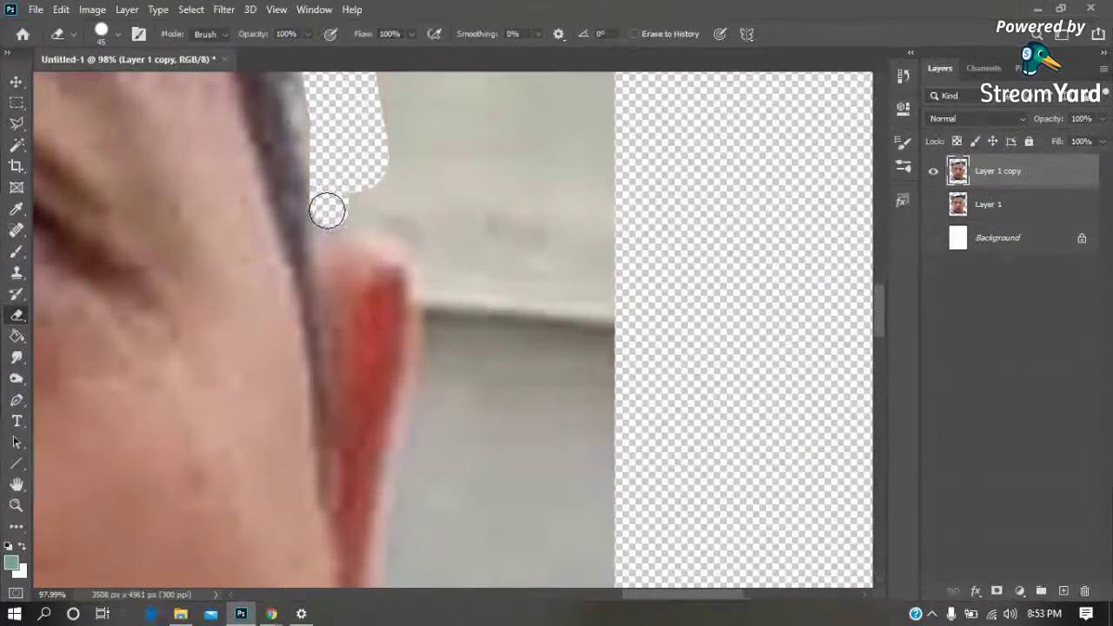
pyautogui.moveTo(324, 227)
pyautogui.mouseDown()
pyautogui.moveTo(357, 208)
pyautogui.moveTo(409, 224)
pyautogui.moveTo(439, 277)
pyautogui.mouseUp()
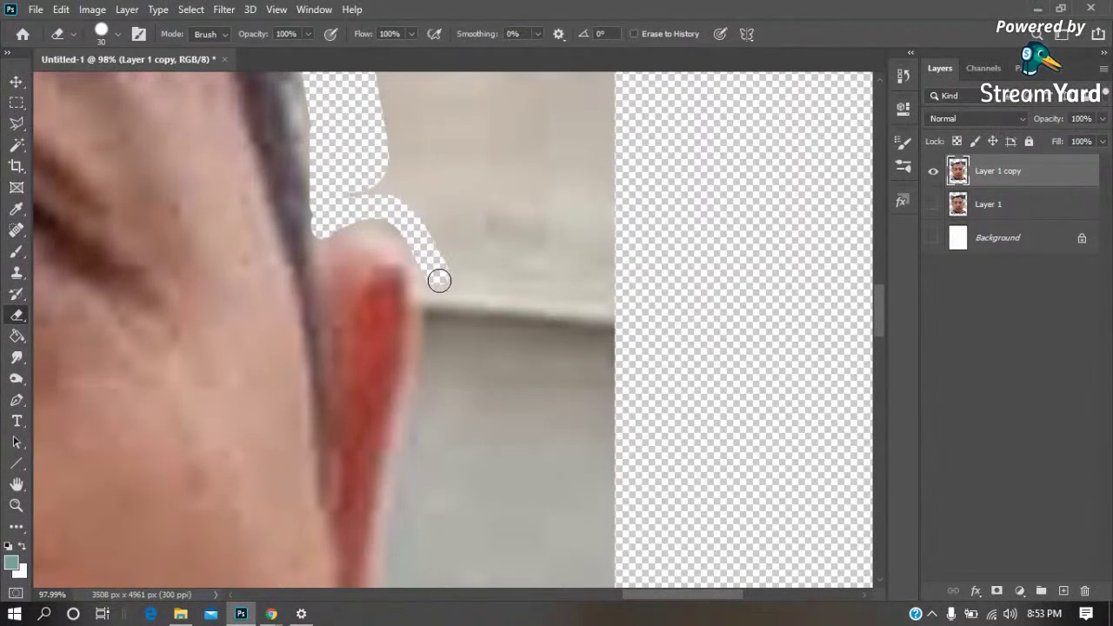
pyautogui.moveTo(405, 223); pyautogui.dragTo(421, 253)
pyautogui.moveTo(432, 312)
pyautogui.mouseDown()
pyautogui.moveTo(413, 426)
pyautogui.moveTo(447, 246)
pyautogui.moveTo(427, 360)
pyautogui.moveTo(432, 427)
pyautogui.moveTo(477, 127)
pyautogui.mouseUp()
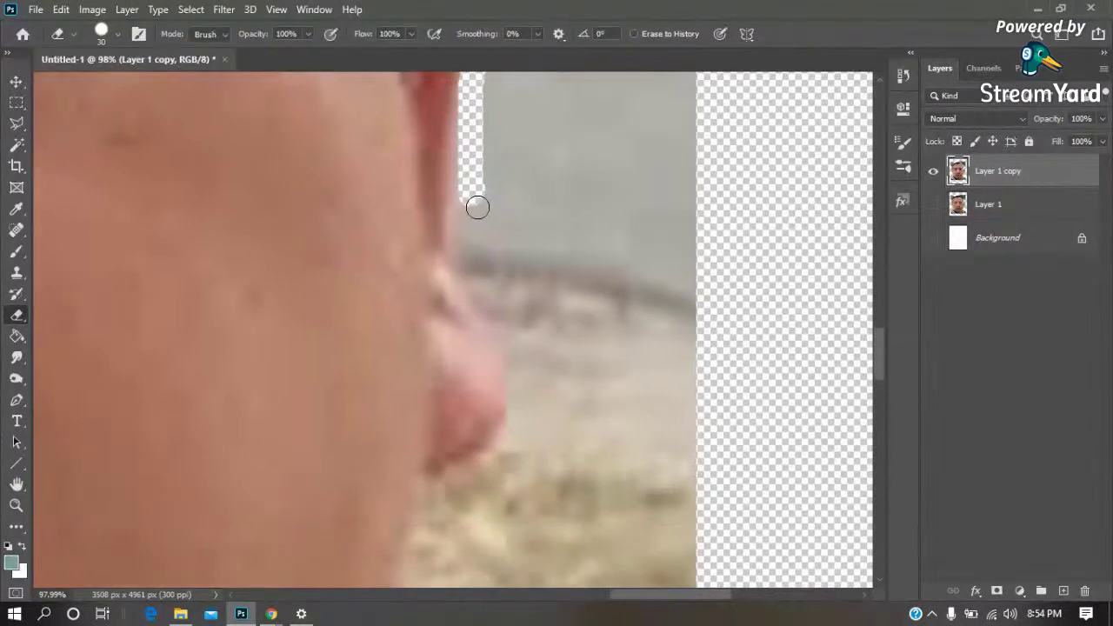
pyautogui.moveTo(471, 190)
pyautogui.mouseDown()
pyautogui.moveTo(467, 281)
pyautogui.moveTo(499, 355)
pyautogui.moveTo(513, 431)
pyautogui.moveTo(461, 483)
pyautogui.moveTo(454, 229)
pyautogui.moveTo(433, 213)
pyautogui.moveTo(423, 231)
pyautogui.mouseUp()
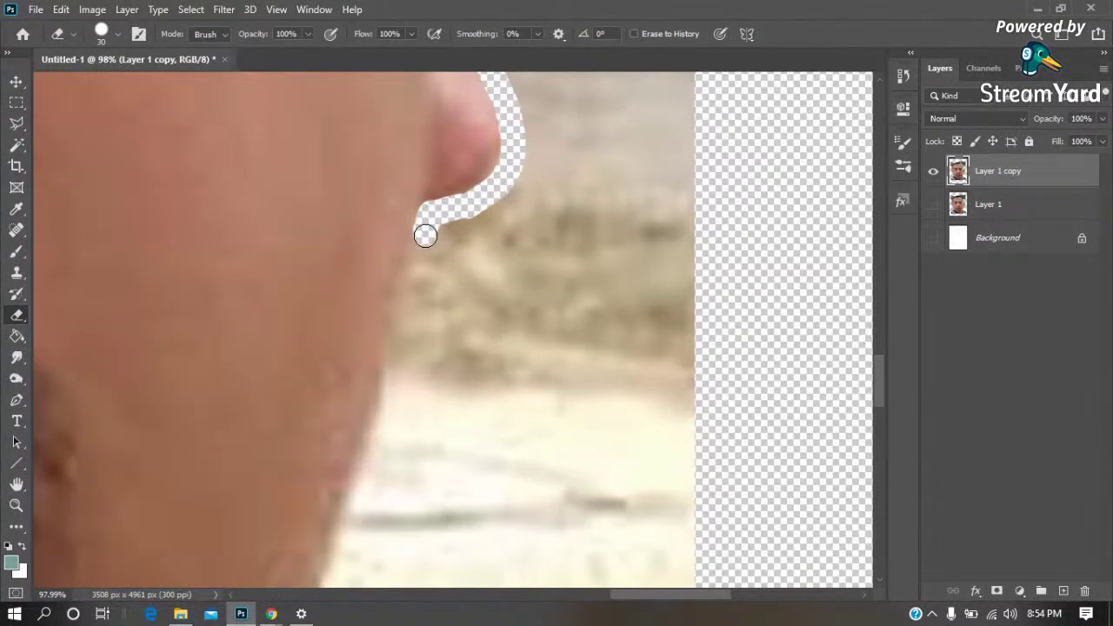
# Start a Polygonal Lasso outline from under the right earlobe down the neck past the collar
pyautogui.press('l')
pyautogui.click(421, 204)
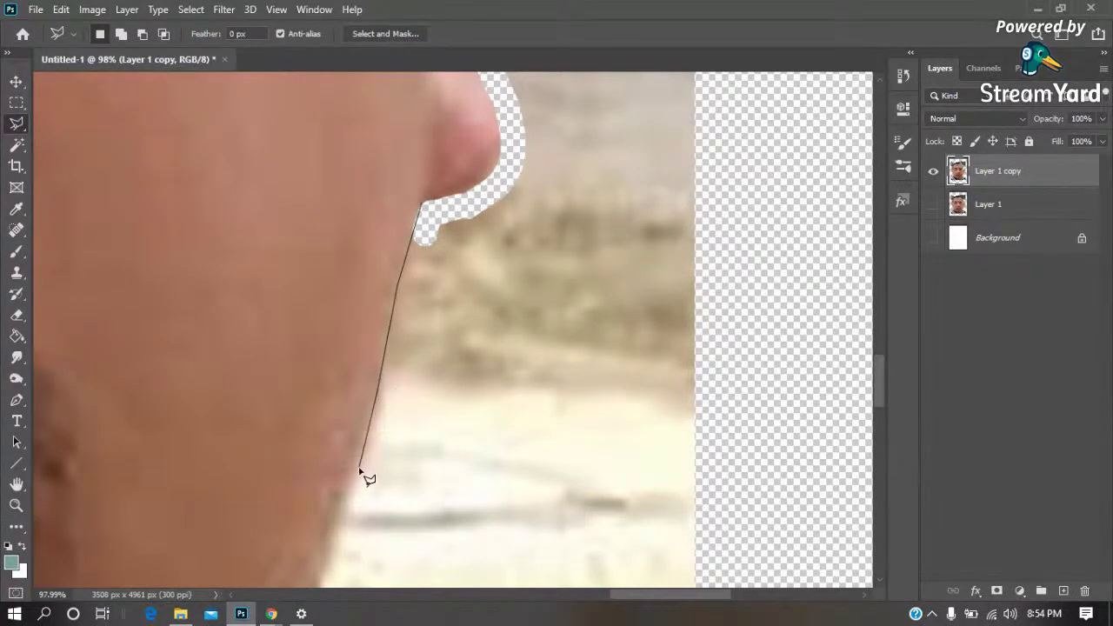
pyautogui.moveTo(356, 461); pyautogui.dragTo(458, 156)
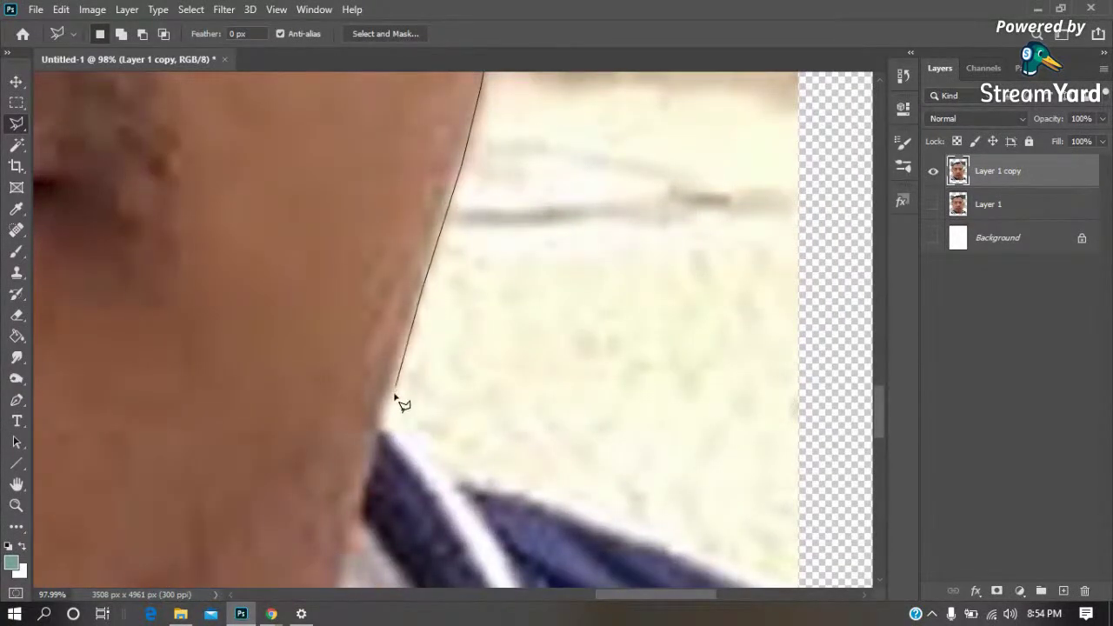
pyautogui.moveTo(389, 404); pyautogui.dragTo(541, 141)
pyautogui.click(532, 170)
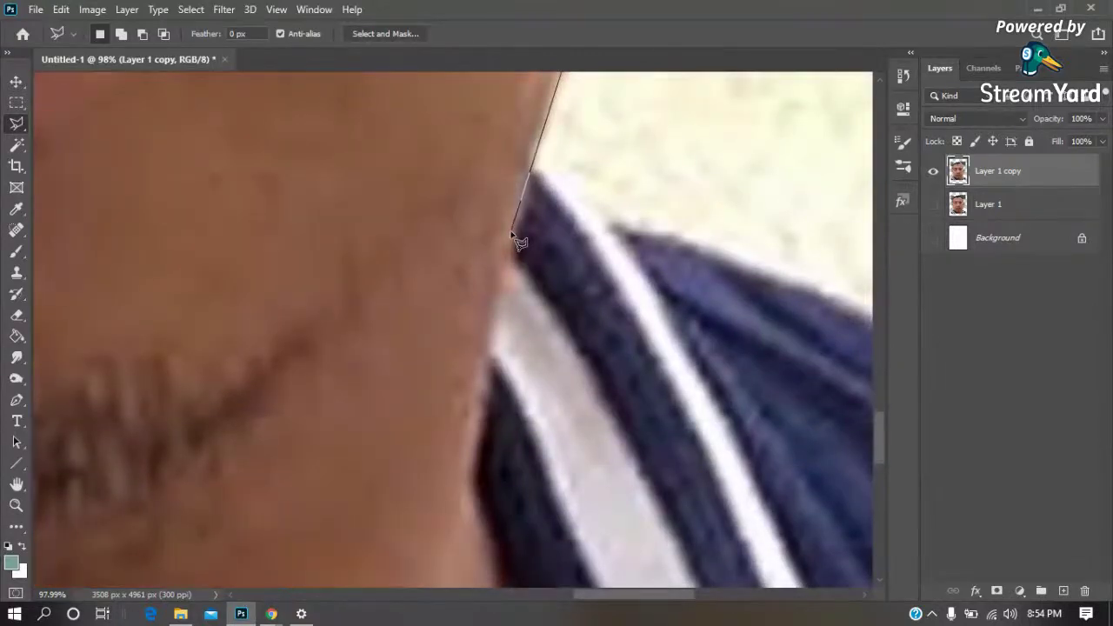
pyautogui.click(506, 252)
pyautogui.click(483, 357)
pyautogui.moveTo(464, 467); pyautogui.dragTo(487, 218)
pyautogui.click(476, 407)
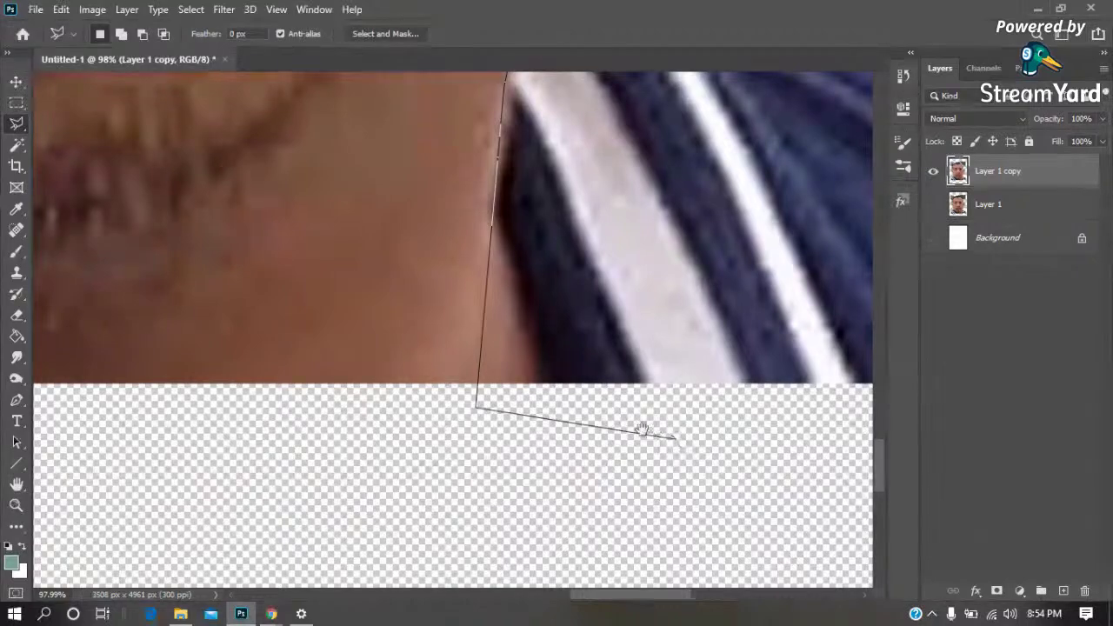
# Complete the lasso around the right-hand background, back up past the ear and earlobe
pyautogui.moveTo(656, 428); pyautogui.dragTo(521, 443)
pyautogui.click(584, 398)
pyautogui.scroll(5, 596, 269)
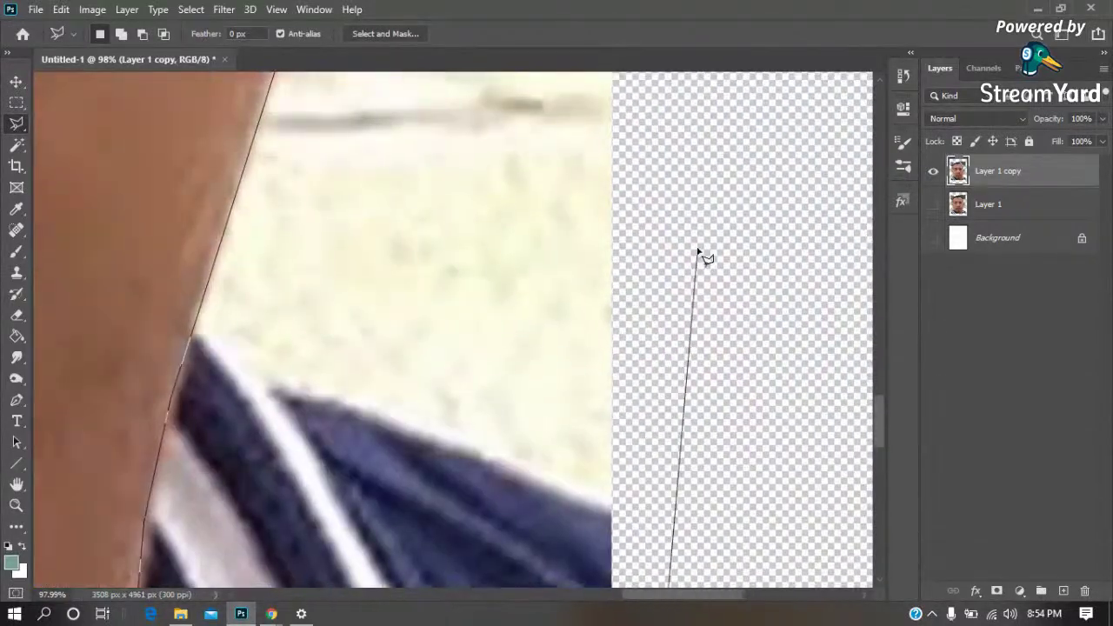
pyautogui.moveTo(698, 252); pyautogui.dragTo(678, 467)
pyautogui.moveTo(686, 236)
pyautogui.mouseDown()
pyautogui.moveTo(656, 284)
pyautogui.moveTo(657, 432)
pyautogui.mouseUp()
pyautogui.click(624, 270)
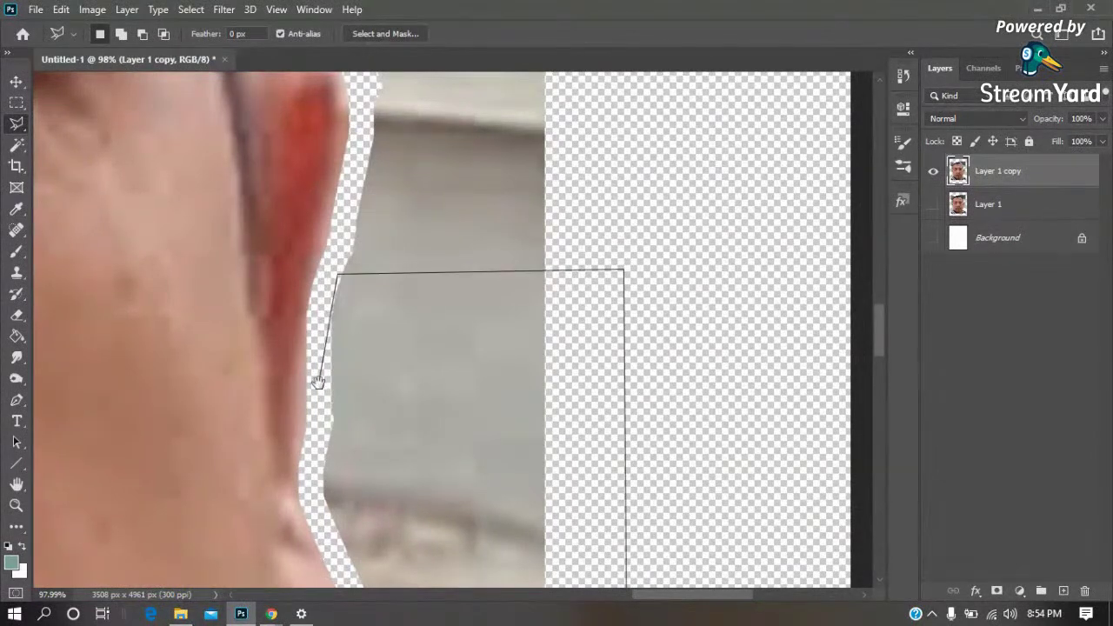
pyautogui.moveTo(319, 380); pyautogui.dragTo(338, 225)
pyautogui.click(336, 223)
pyautogui.click(334, 302)
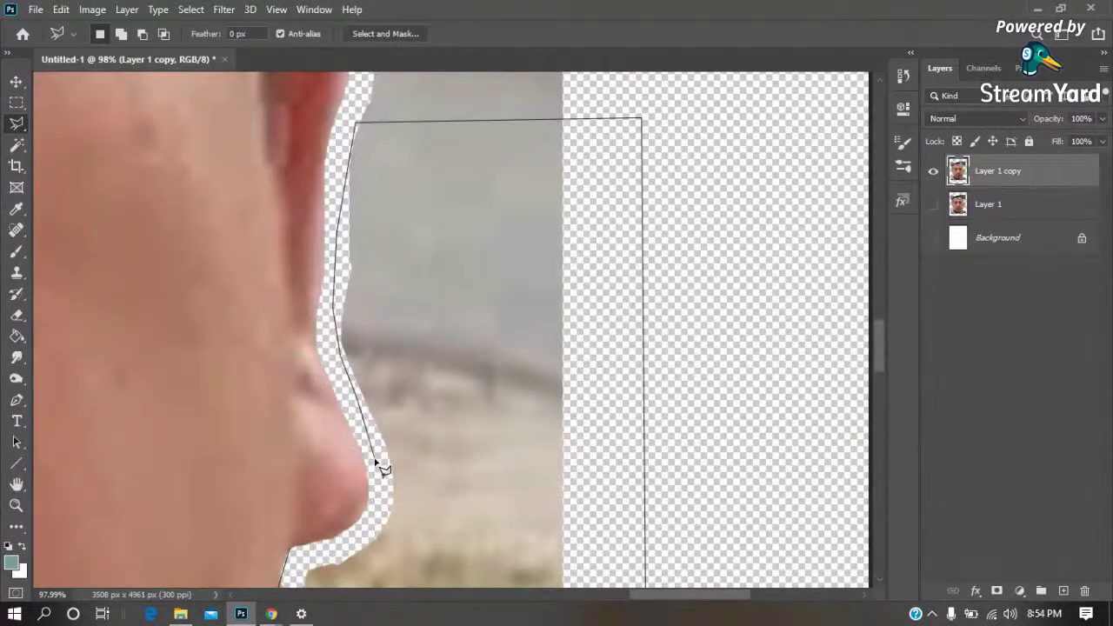
pyautogui.doubleClick(369, 534)
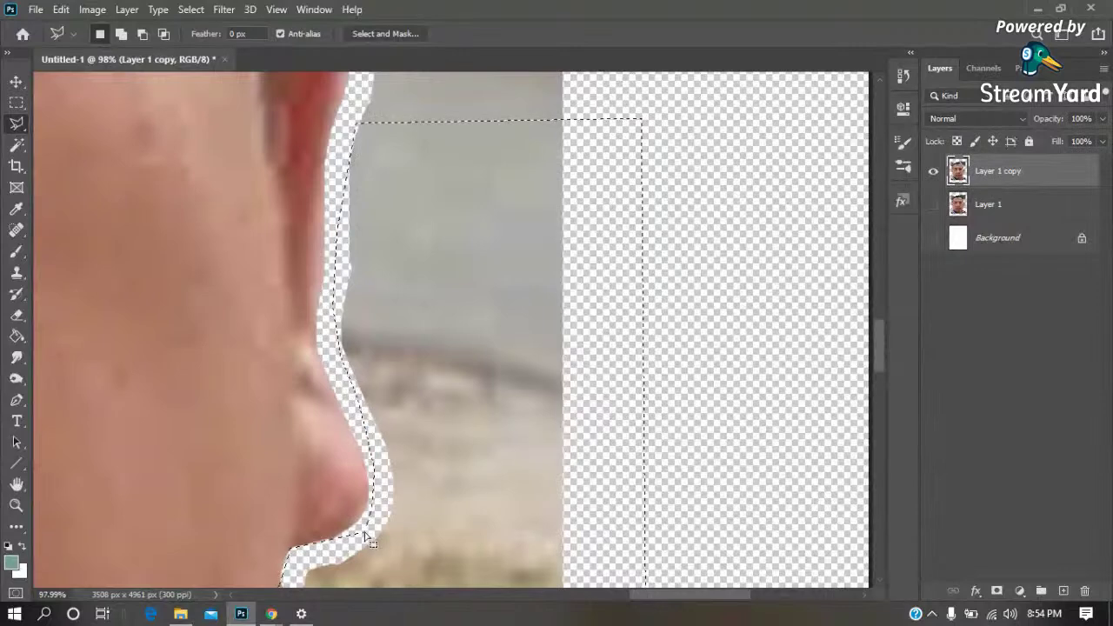
# Delete the selected right-hand background, deselect, and zoom out
pyautogui.press('Delete')
pyautogui.hotkey('ctrl', 'd')
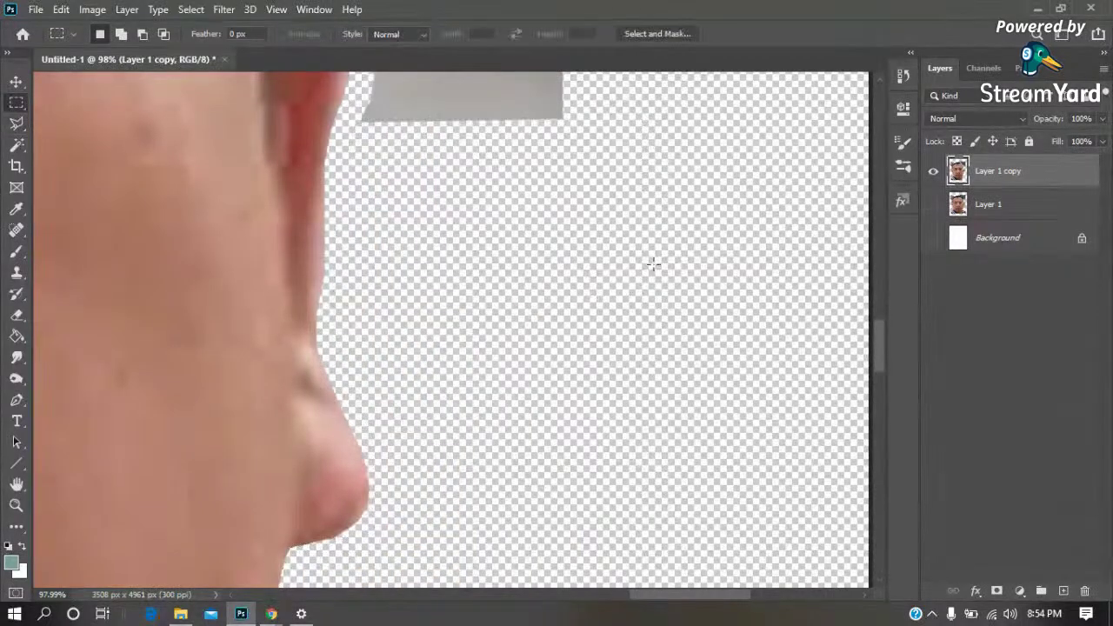
pyautogui.press('z')
pyautogui.keyDown('alt'); pyautogui.click(658, 269); pyautogui.keyUp('alt')
pyautogui.scroll(-5, 658, 272)
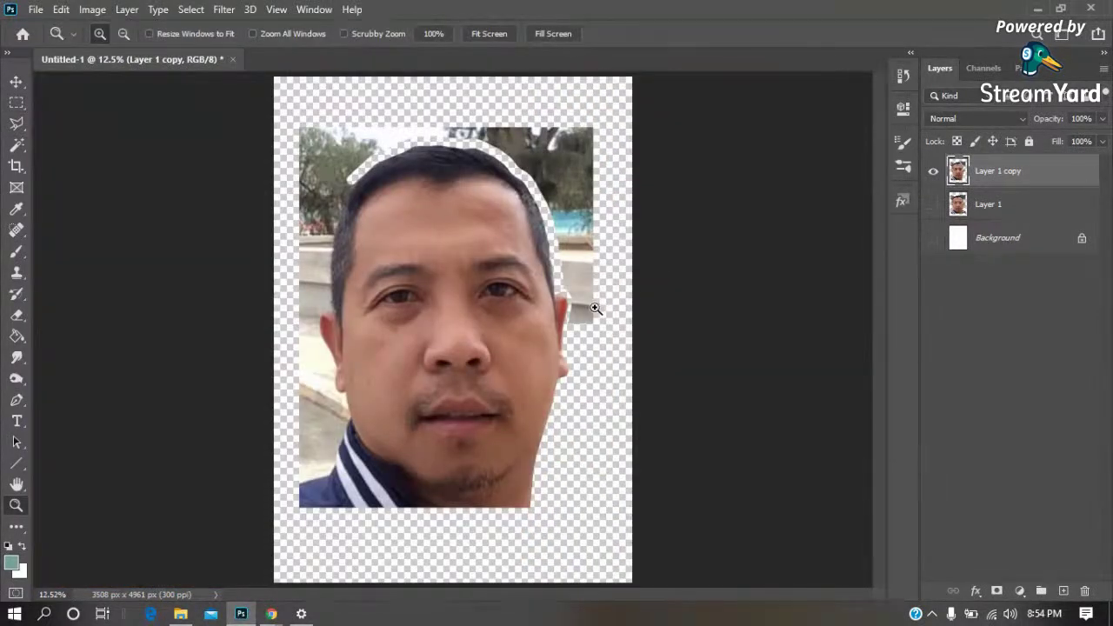
# Zoom in closely on the left neck and ear area
pyautogui.moveTo(354, 405); pyautogui.dragTo(269, 498)
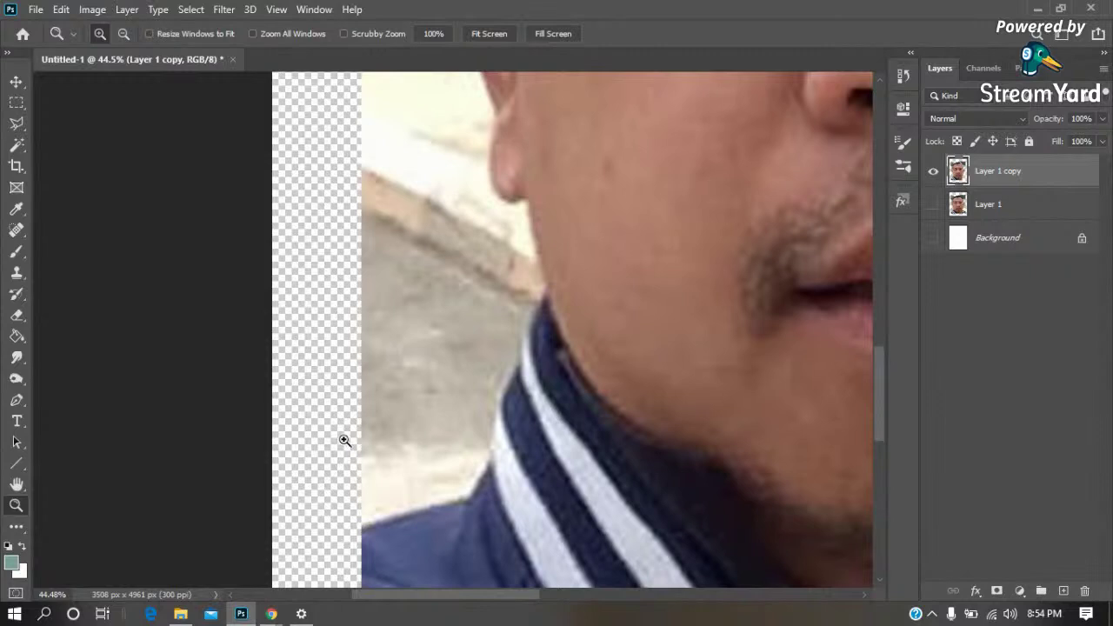
pyautogui.press('e')
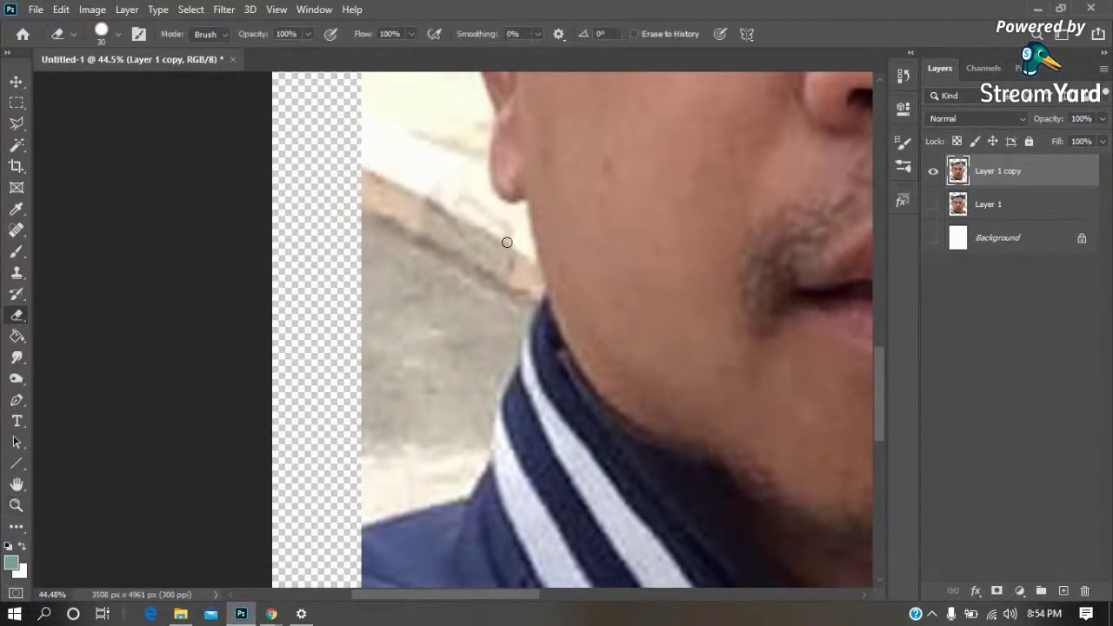
pyautogui.press('z')
pyautogui.moveTo(409, 142); pyautogui.dragTo(644, 401)
pyautogui.press('l')
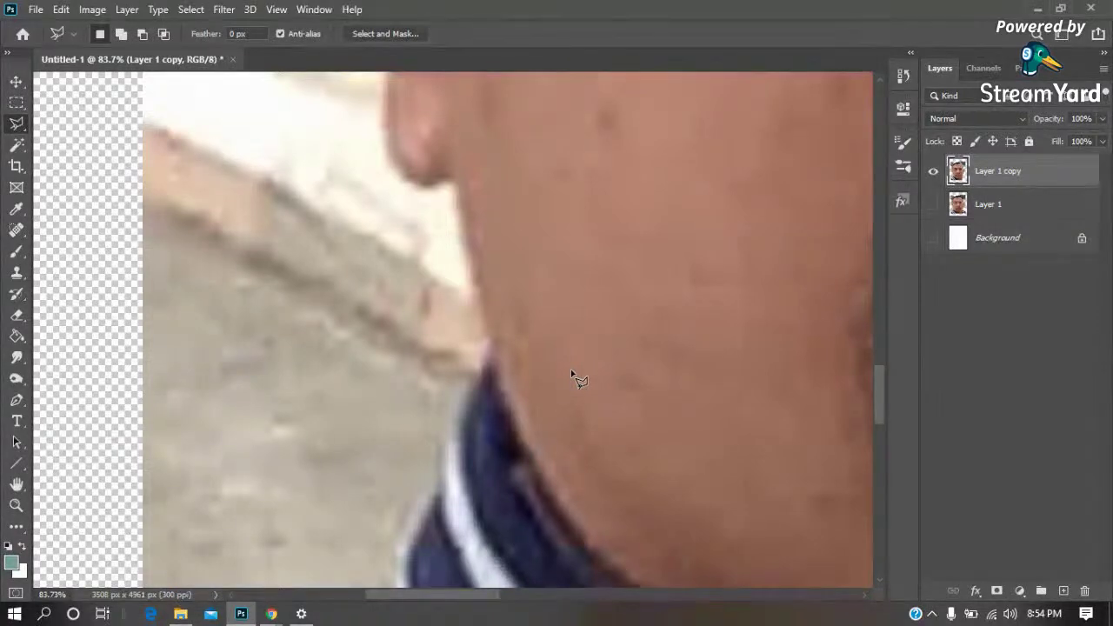
# Begin a Polygonal Lasso outline from the jaw down the neck to the bottom-left
pyautogui.click(456, 179)
pyautogui.moveTo(491, 383)
pyautogui.mouseDown()
pyautogui.moveTo(420, 214)
pyautogui.moveTo(487, 352)
pyautogui.moveTo(527, 392)
pyautogui.moveTo(431, 309)
pyautogui.mouseUp()
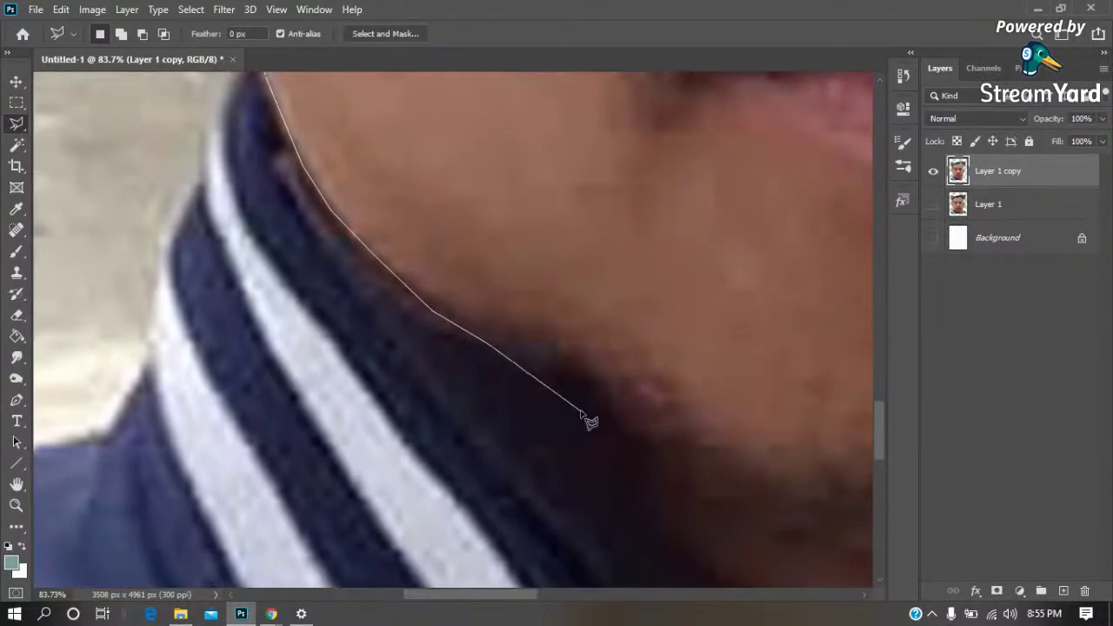
pyautogui.moveTo(591, 423); pyautogui.dragTo(353, 177)
pyautogui.click(429, 258)
pyautogui.click(515, 393)
pyautogui.click(541, 464)
pyautogui.moveTo(539, 462); pyautogui.dragTo(874, 422)
pyautogui.click(169, 478)
pyautogui.click(82, 377)
# Close the lasso outline around the left background, following the ear and earlobe edge
pyautogui.moveTo(60, 194); pyautogui.dragTo(118, 373)
pyautogui.moveTo(104, 234)
pyautogui.mouseDown()
pyautogui.moveTo(161, 290)
pyautogui.moveTo(161, 355)
pyautogui.mouseUp()
pyautogui.click(168, 268)
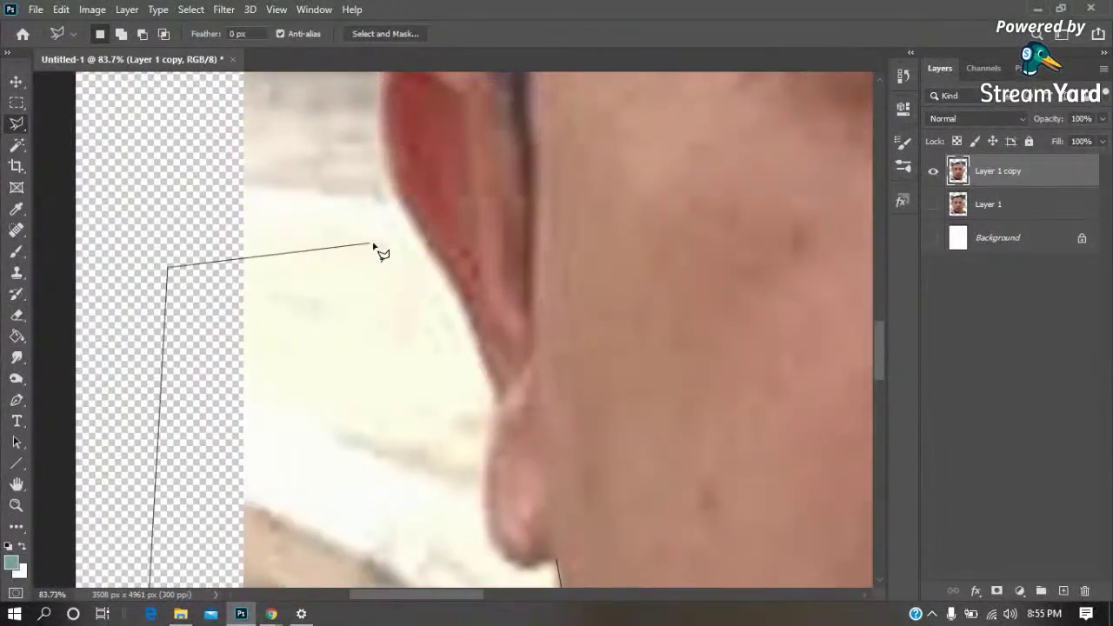
pyautogui.click(437, 272)
pyautogui.click(467, 309)
pyautogui.click(493, 393)
pyautogui.moveTo(485, 432); pyautogui.dragTo(462, 314)
pyautogui.click(461, 314)
pyautogui.click(460, 365)
pyautogui.click(463, 393)
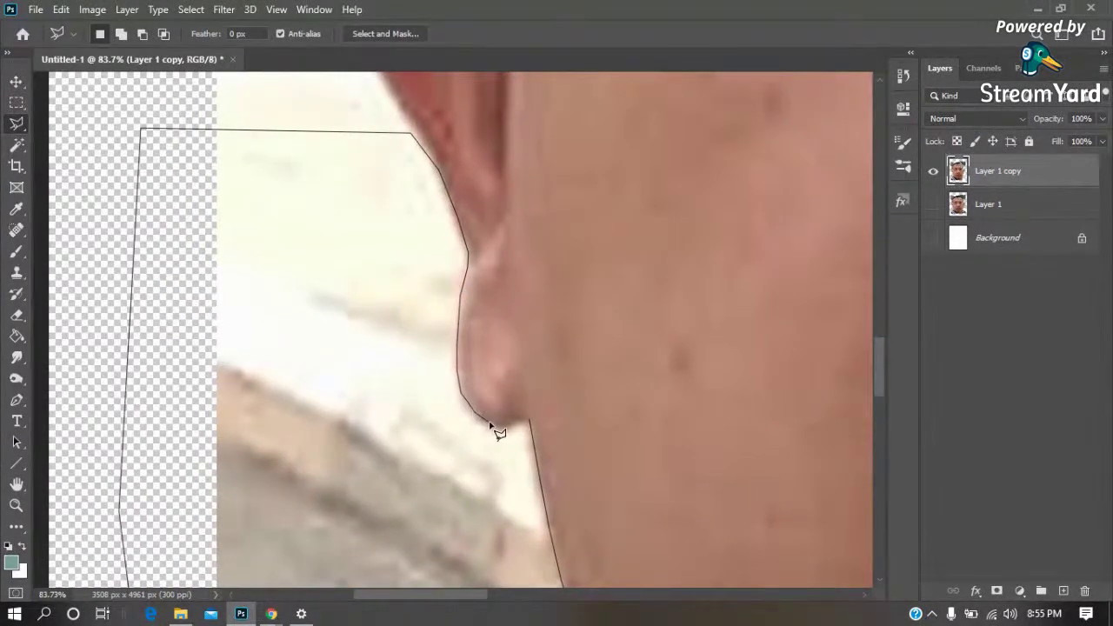
pyautogui.doubleClick(504, 426)
# Delete the selected left-side background, deselect, and zoom out
pyautogui.press('Delete')
pyautogui.hotkey('ctrl', 'd')
pyautogui.press('m')
pyautogui.press('z')
pyautogui.scroll(-2, 485, 321)
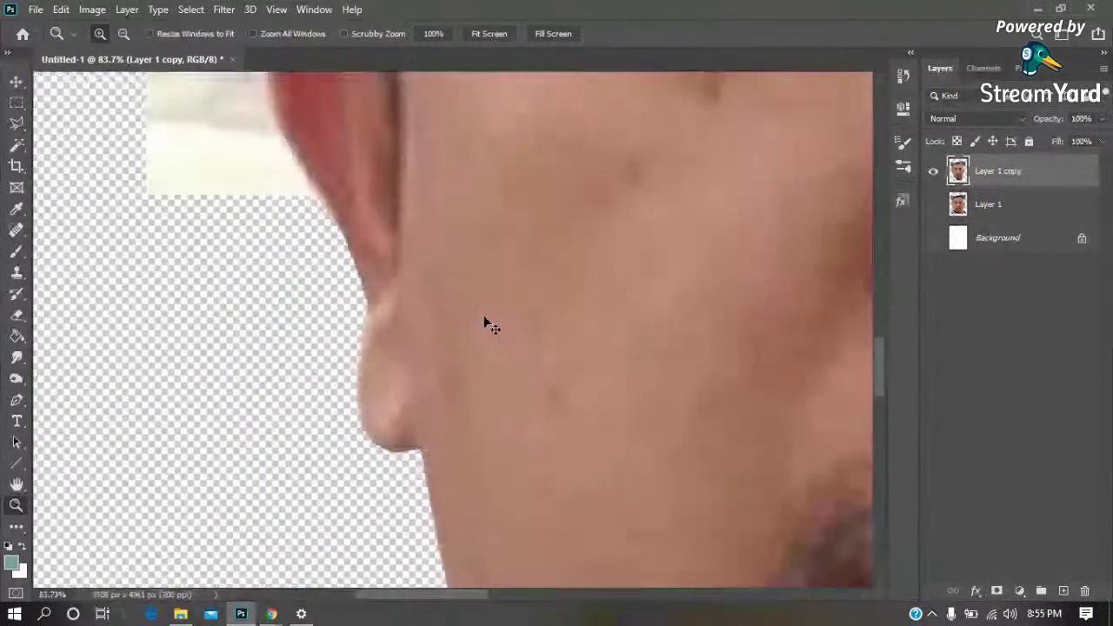
# Erase the background band along the left hair edge
pyautogui.scroll(-4, 487, 320)
pyautogui.moveTo(372, 147); pyautogui.dragTo(223, 311)
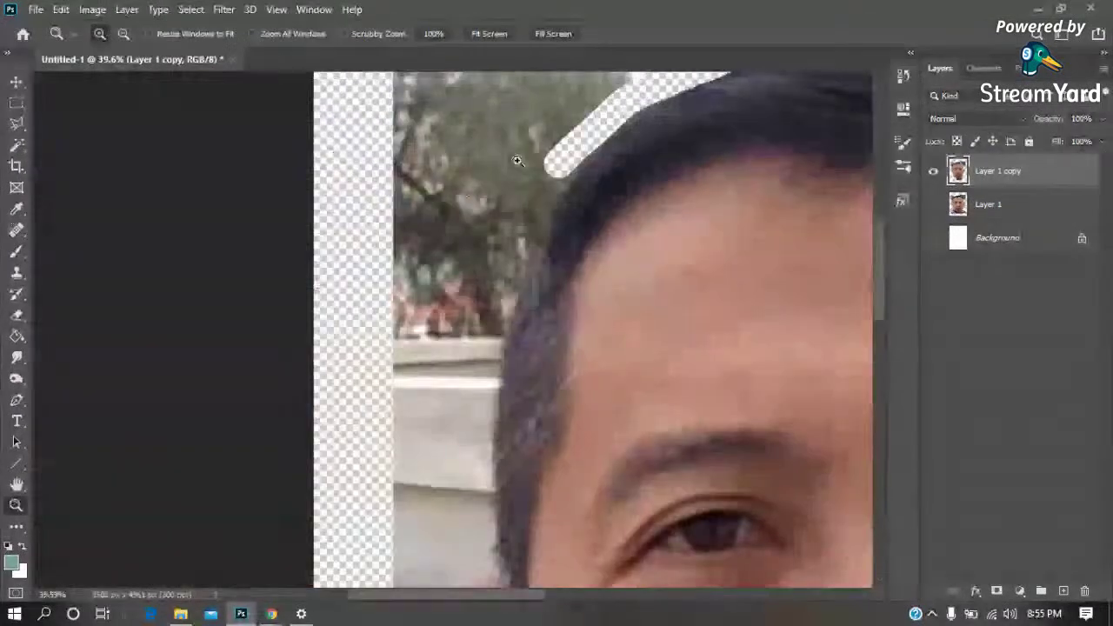
pyautogui.moveTo(353, 394); pyautogui.dragTo(657, 143)
pyautogui.press('e')
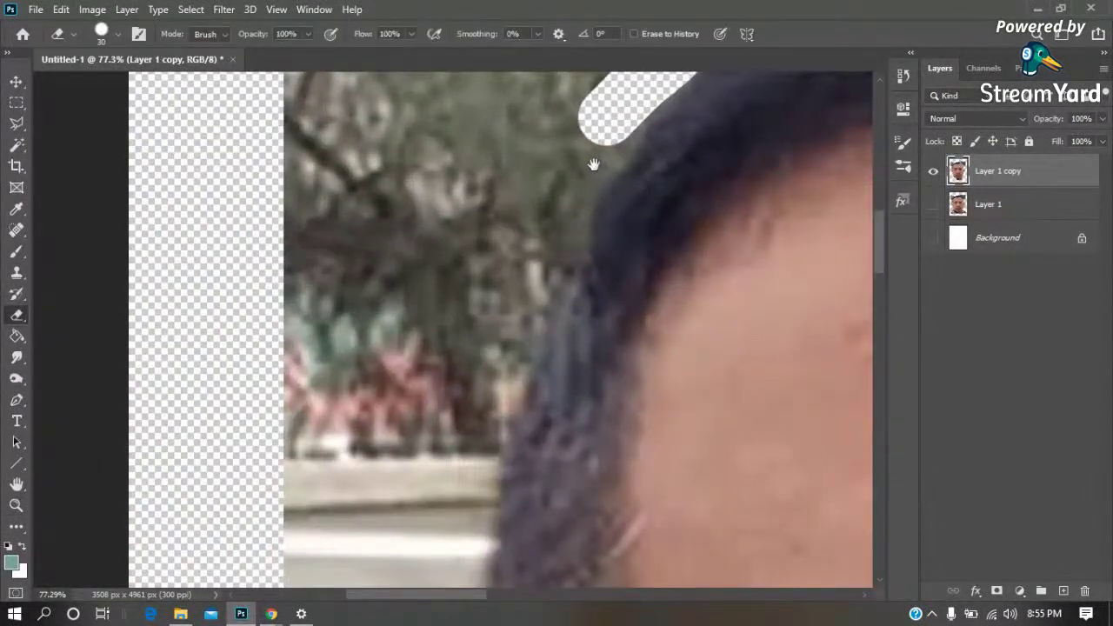
pyautogui.moveTo(594, 164); pyautogui.dragTo(493, 256)
pyautogui.moveTo(564, 185)
pyautogui.mouseDown()
pyautogui.moveTo(410, 483)
pyautogui.moveTo(452, 150)
pyautogui.moveTo(420, 262)
pyautogui.moveTo(405, 513)
pyautogui.mouseUp()
pyautogui.moveTo(405, 513)
pyautogui.mouseDown()
pyautogui.moveTo(364, 164)
pyautogui.moveTo(392, 370)
pyautogui.mouseUp()
# Lasso and delete the background strip above the left ear, then fit the image in view
pyautogui.press('z')
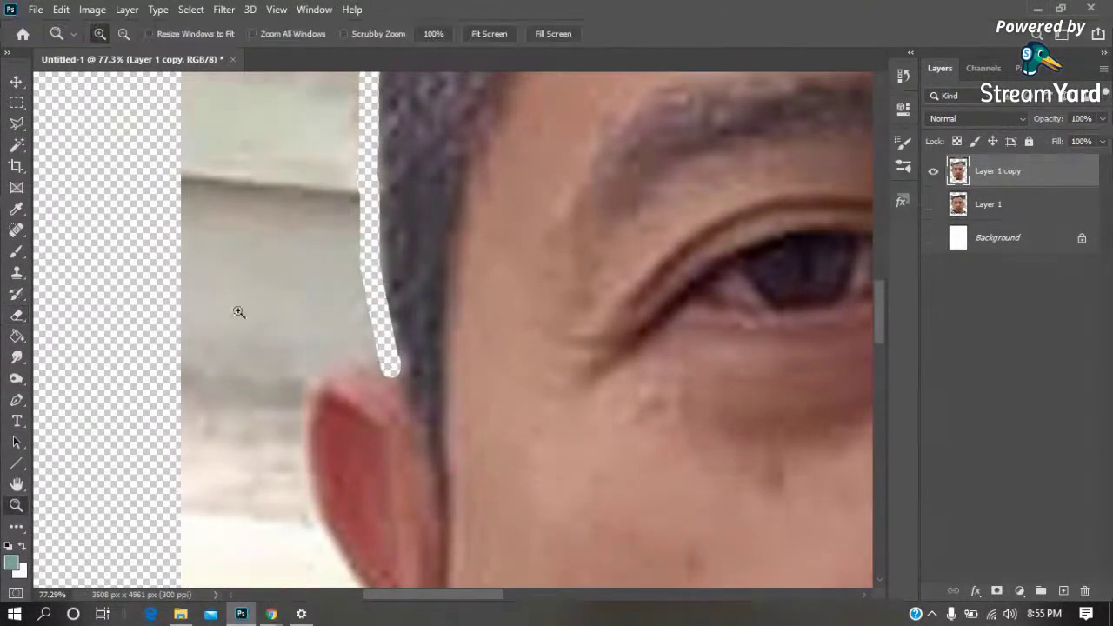
pyautogui.moveTo(180, 250); pyautogui.dragTo(569, 510)
pyautogui.press('l')
pyautogui.click(516, 233)
pyautogui.moveTo(538, 331)
pyautogui.mouseDown()
pyautogui.moveTo(484, 305)
pyautogui.moveTo(373, 315)
pyautogui.moveTo(339, 383)
pyautogui.moveTo(348, 472)
pyautogui.moveTo(323, 244)
pyautogui.moveTo(325, 311)
pyautogui.moveTo(460, 516)
pyautogui.moveTo(386, 534)
pyautogui.moveTo(75, 480)
pyautogui.moveTo(75, 199)
pyautogui.moveTo(149, 331)
pyautogui.moveTo(131, 281)
pyautogui.moveTo(148, 206)
pyautogui.moveTo(143, 404)
pyautogui.mouseUp()
pyautogui.moveTo(134, 185)
pyautogui.mouseDown()
pyautogui.moveTo(144, 169)
pyautogui.moveTo(130, 414)
pyautogui.moveTo(109, 169)
pyautogui.moveTo(137, 266)
pyautogui.moveTo(125, 162)
pyautogui.moveTo(497, 157)
pyautogui.moveTo(640, 228)
pyautogui.moveTo(609, 348)
pyautogui.moveTo(557, 352)
pyautogui.moveTo(540, 476)
pyautogui.moveTo(530, 240)
pyautogui.moveTo(514, 510)
pyautogui.moveTo(514, 249)
pyautogui.moveTo(529, 417)
pyautogui.moveTo(522, 356)
pyautogui.mouseUp()
pyautogui.press('Delete')
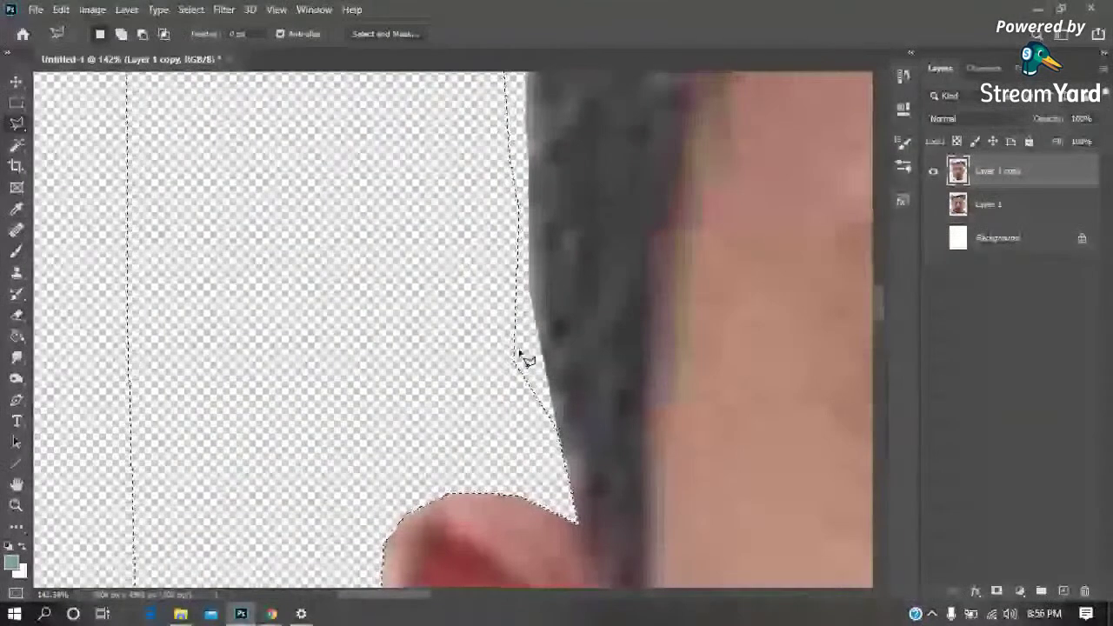
pyautogui.hotkey('ctrl', '0')
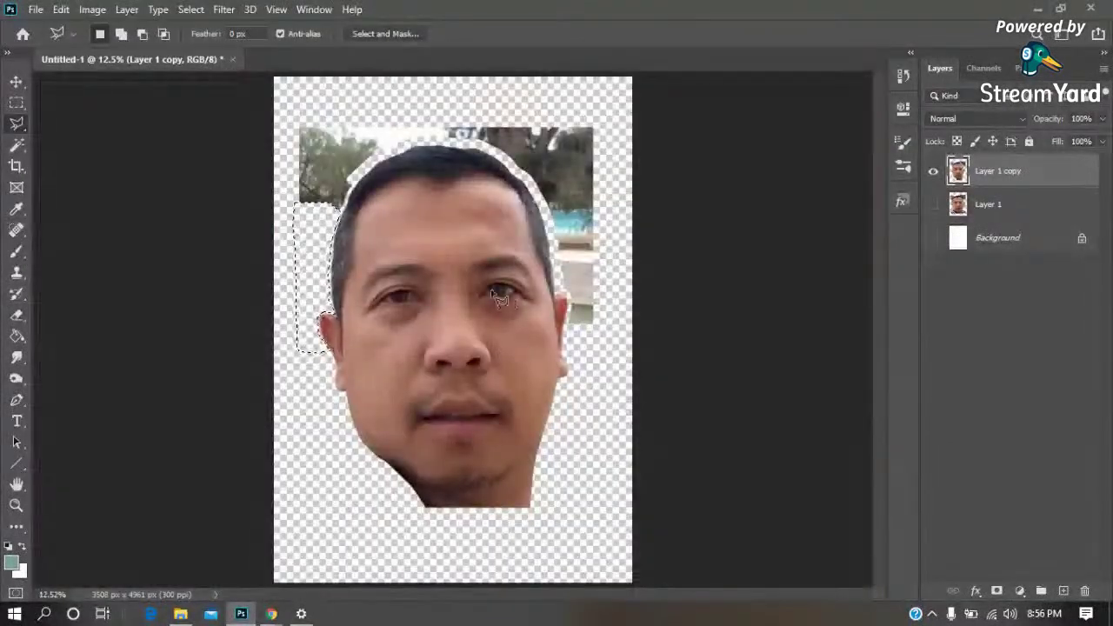
# Deselect, zoom in, and lasso the leftover tree and sky patches over and beside the hair
pyautogui.hotkey('ctrl', 'd')
pyautogui.press('z')
pyautogui.moveTo(261, 110); pyautogui.dragTo(634, 360)
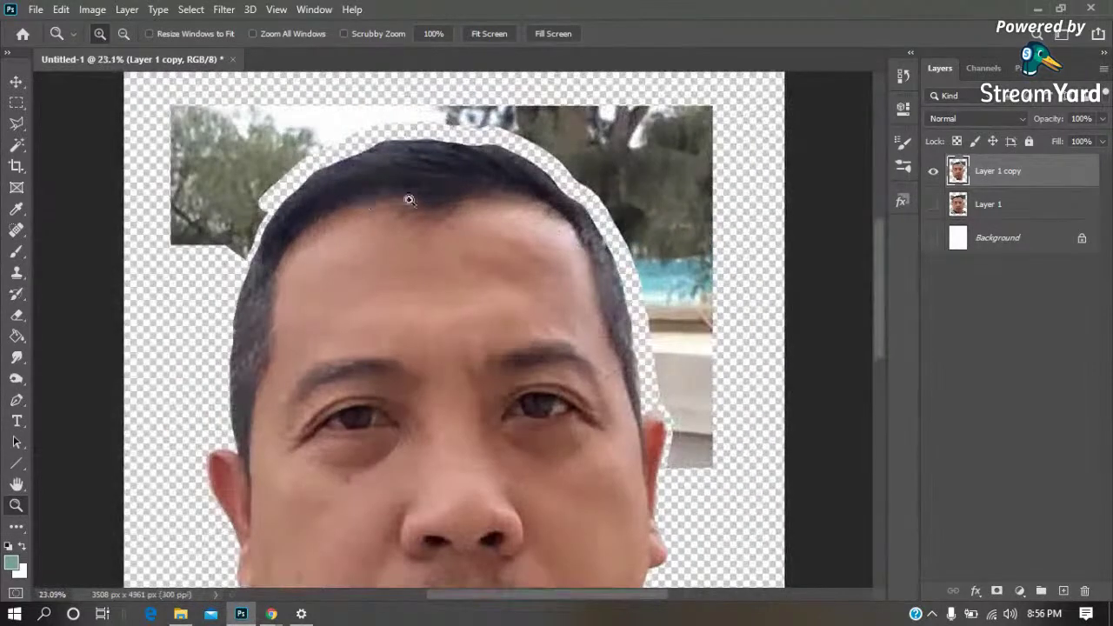
pyautogui.press('l')
pyautogui.moveTo(740, 357)
pyautogui.mouseDown()
pyautogui.moveTo(671, 432)
pyautogui.moveTo(632, 278)
pyautogui.moveTo(585, 183)
pyautogui.moveTo(478, 137)
pyautogui.mouseUp()
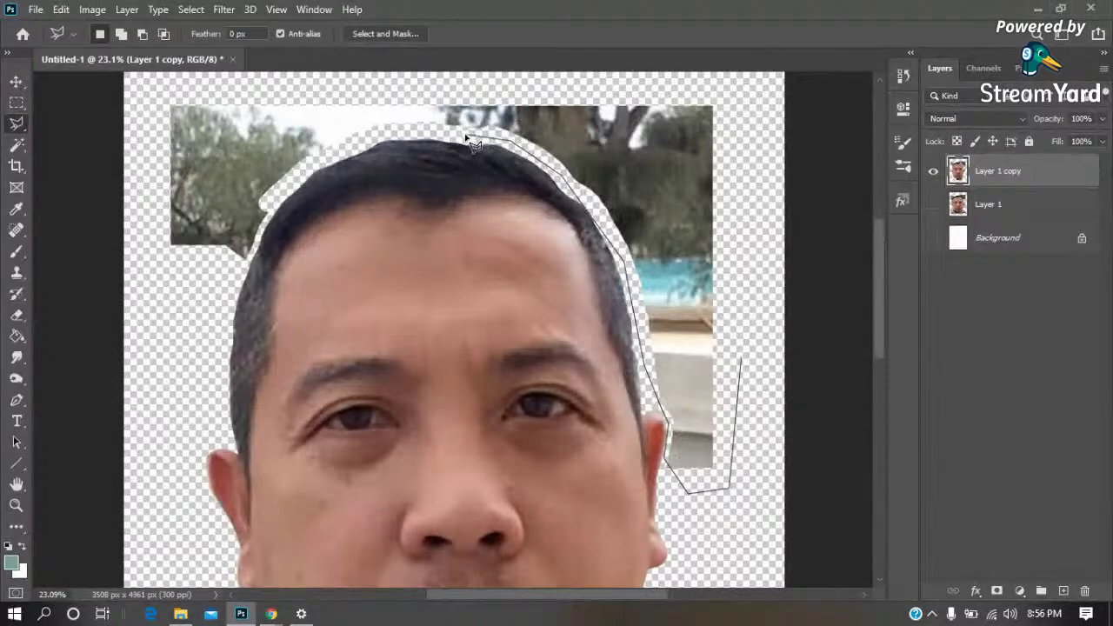
pyautogui.moveTo(474, 143)
pyautogui.mouseDown()
pyautogui.moveTo(304, 174)
pyautogui.moveTo(272, 233)
pyautogui.mouseUp()
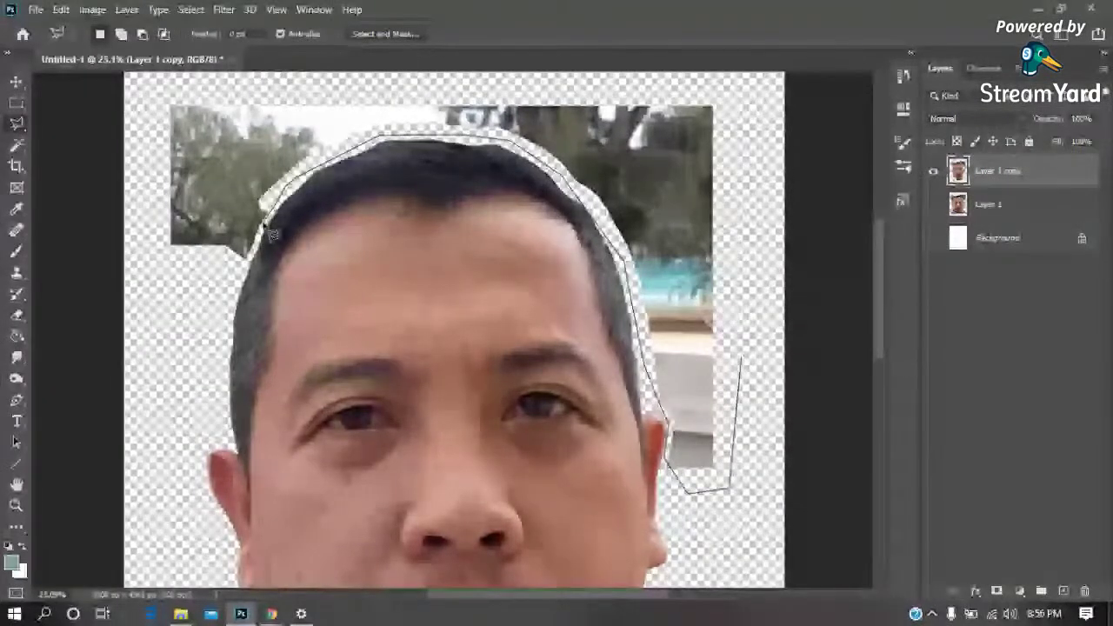
pyautogui.moveTo(272, 233)
pyautogui.mouseDown()
pyautogui.moveTo(169, 94)
pyautogui.moveTo(779, 219)
pyautogui.mouseUp()
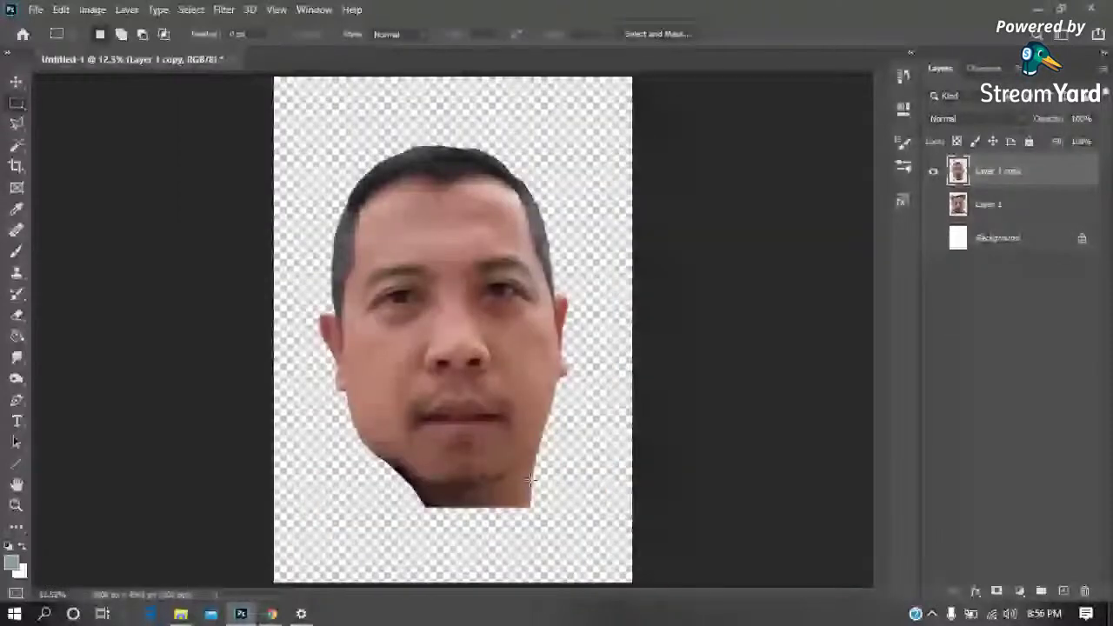
# Zoom in on the chin and erase the dark edge along the lower and right jaw
pyautogui.press('z')
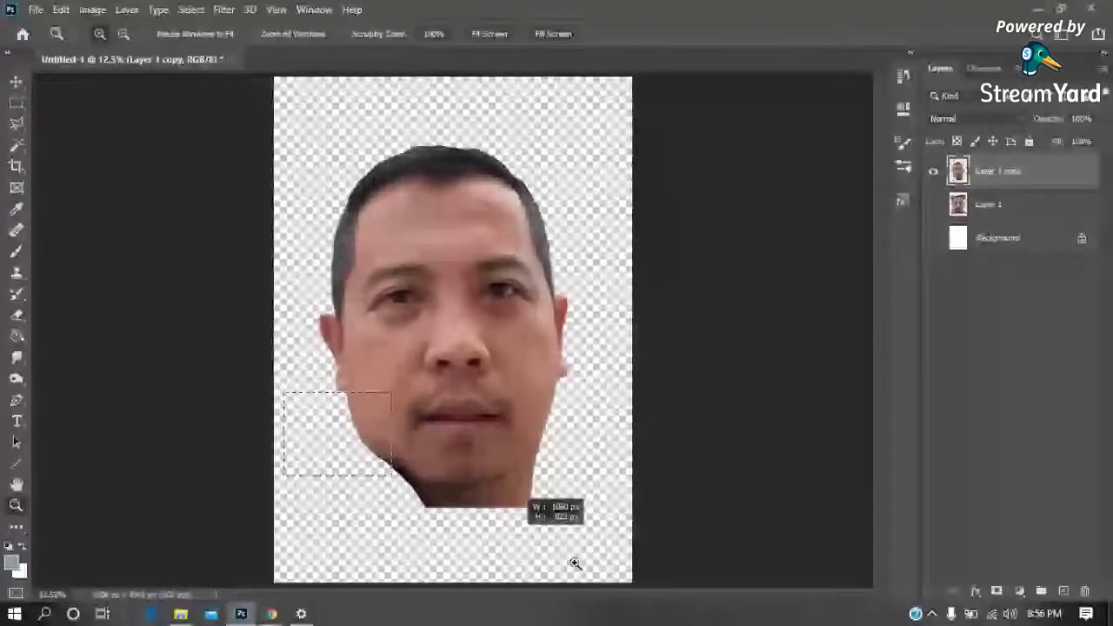
pyautogui.moveTo(575, 564); pyautogui.dragTo(627, 563)
pyautogui.press('e')
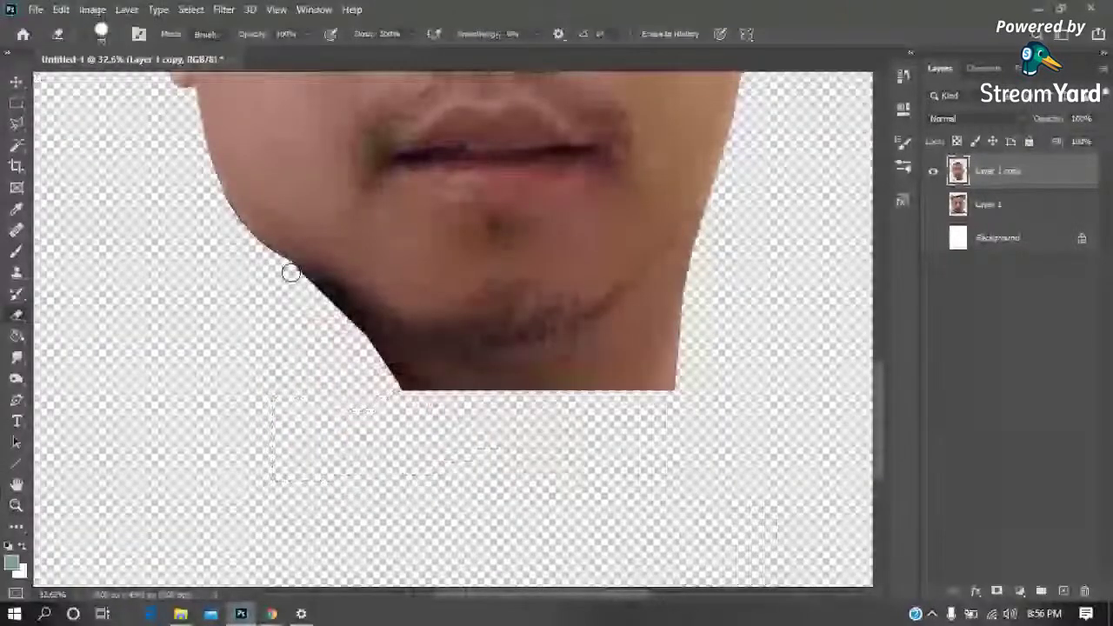
pyautogui.moveTo(290, 273)
pyautogui.mouseDown()
pyautogui.moveTo(364, 320)
pyautogui.moveTo(608, 374)
pyautogui.mouseUp()
pyautogui.moveTo(688, 242)
pyautogui.mouseDown()
pyautogui.moveTo(641, 319)
pyautogui.moveTo(550, 375)
pyautogui.mouseUp()
pyautogui.moveTo(700, 265)
pyautogui.mouseDown()
pyautogui.moveTo(543, 362)
pyautogui.moveTo(433, 369)
pyautogui.mouseUp()
# Outline the neck area below the jaw with a polygonal lasso selection
pyautogui.press('l')
pyautogui.click(721, 373)
pyautogui.click(733, 250)
pyautogui.click(674, 274)
pyautogui.click(581, 357)
pyautogui.click(446, 369)
pyautogui.click(346, 311)
pyautogui.click(324, 334)
pyautogui.click(332, 429)
pyautogui.click(470, 485)
pyautogui.click(671, 456)
pyautogui.doubleClick(721, 415)
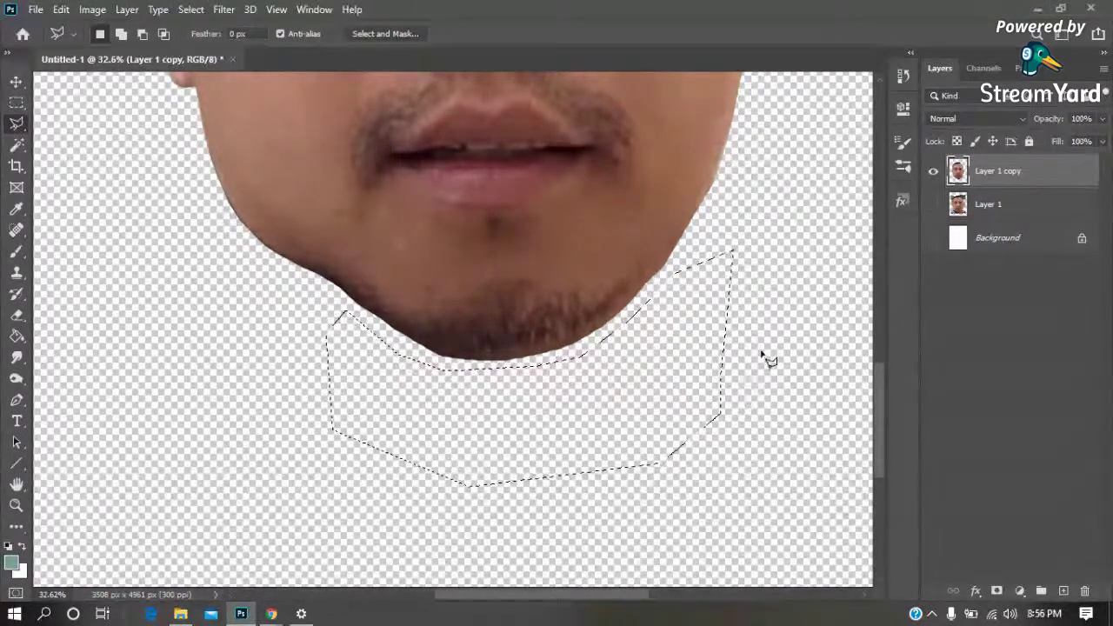
# Delete the selected neck area, drop the selection, and view the whole face
pyautogui.hotkey('ctrl', 'd')
pyautogui.press('z')
pyautogui.keyDown('alt'); pyautogui.click(780, 271); pyautogui.keyUp('alt')
pyautogui.keyDown('alt'); pyautogui.click(780, 271); pyautogui.keyUp('alt')
pyautogui.keyDown('alt'); pyautogui.click(780, 272); pyautogui.keyUp('alt')
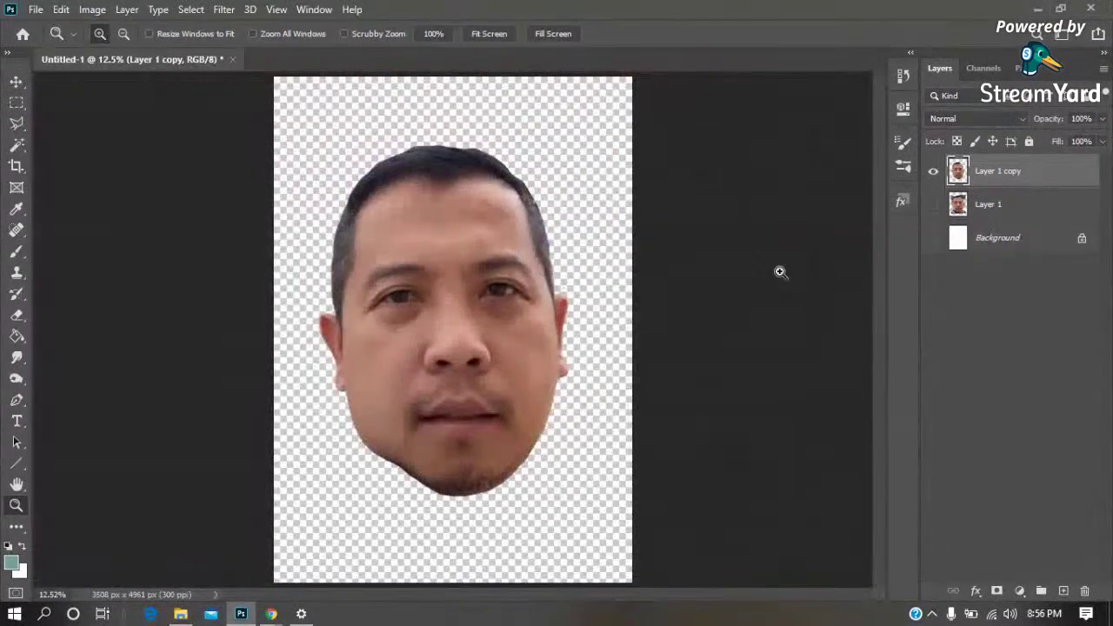
# Select a piece of the right jaw and copy it onto a new layer
pyautogui.press('l')
pyautogui.click(566, 428)
pyautogui.click(553, 388)
pyautogui.click(493, 477)
pyautogui.click(500, 518)
pyautogui.click(567, 497)
pyautogui.doubleClick(576, 455)
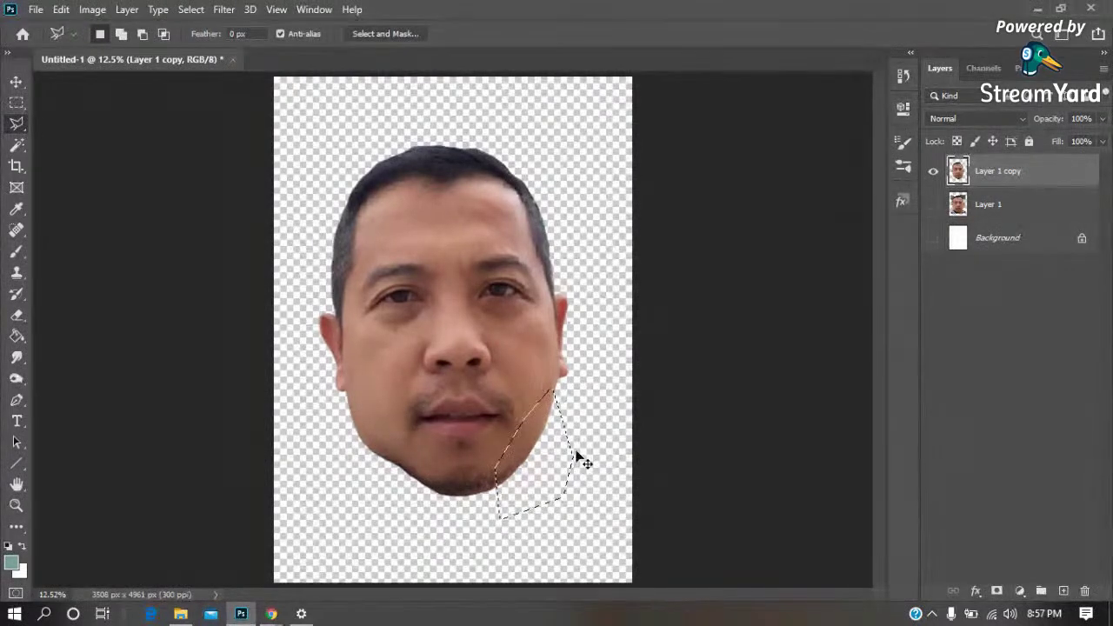
pyautogui.hotkey('ctrl', 'j')
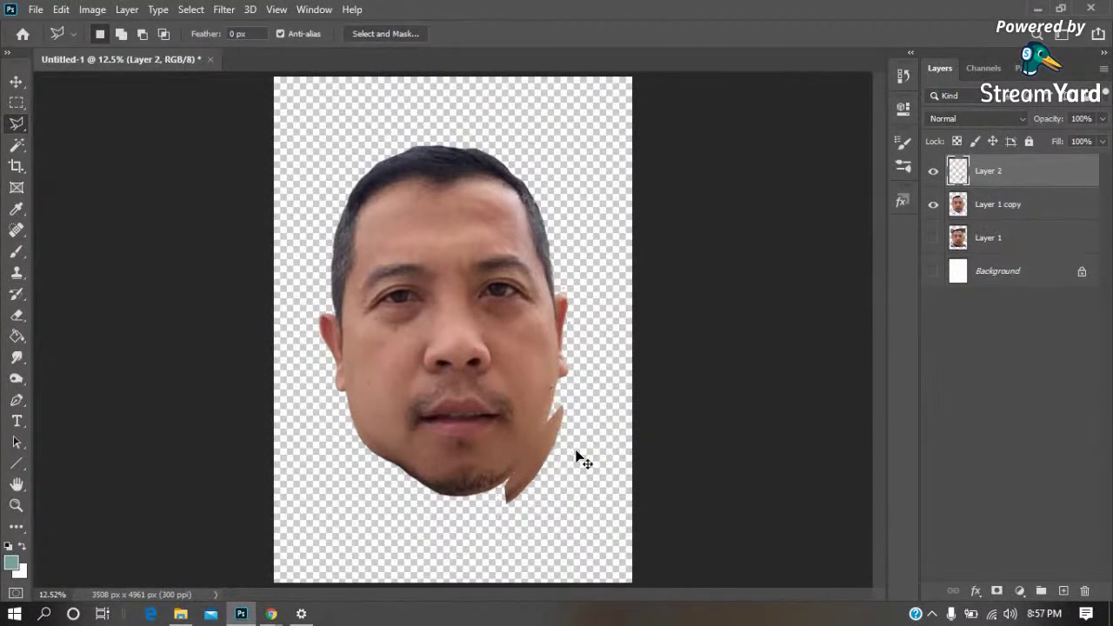
# Flip the copied jaw piece horizontally, then move and rotate it onto the left chin
pyautogui.press('t')
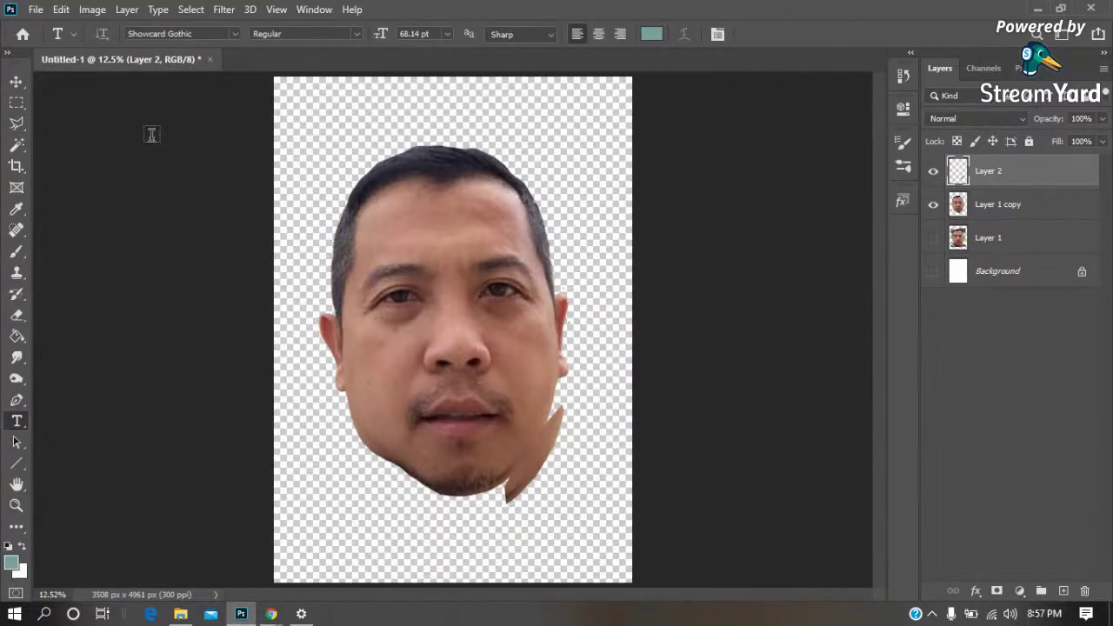
pyautogui.click(21, 83)
pyautogui.hotkey('ctrl', 't')
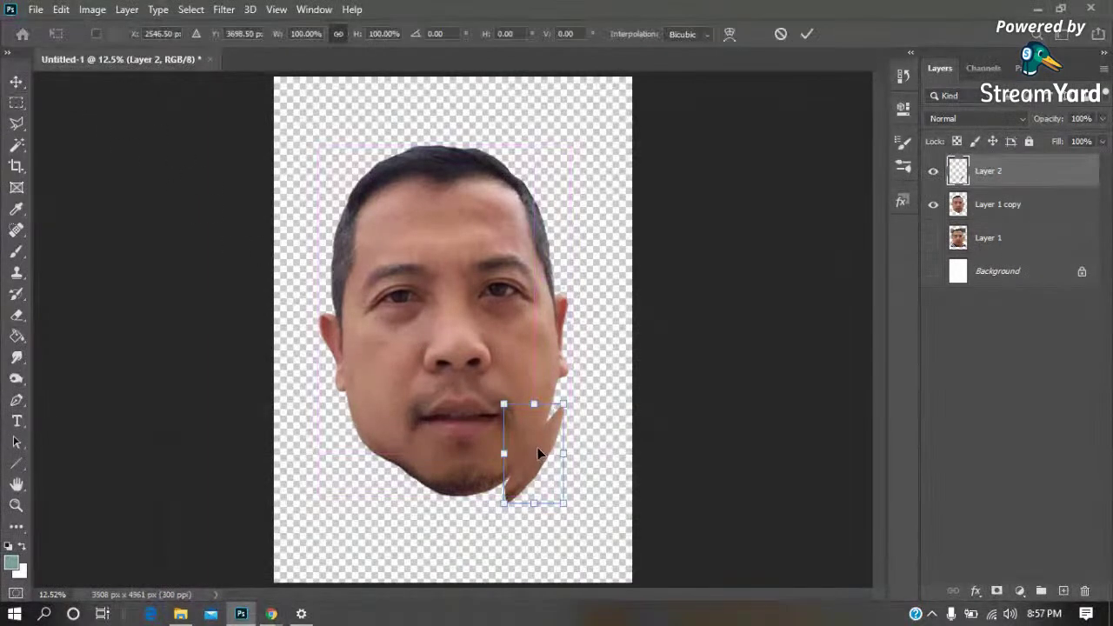
pyautogui.rightClick(539, 455)
pyautogui.click(626, 425)
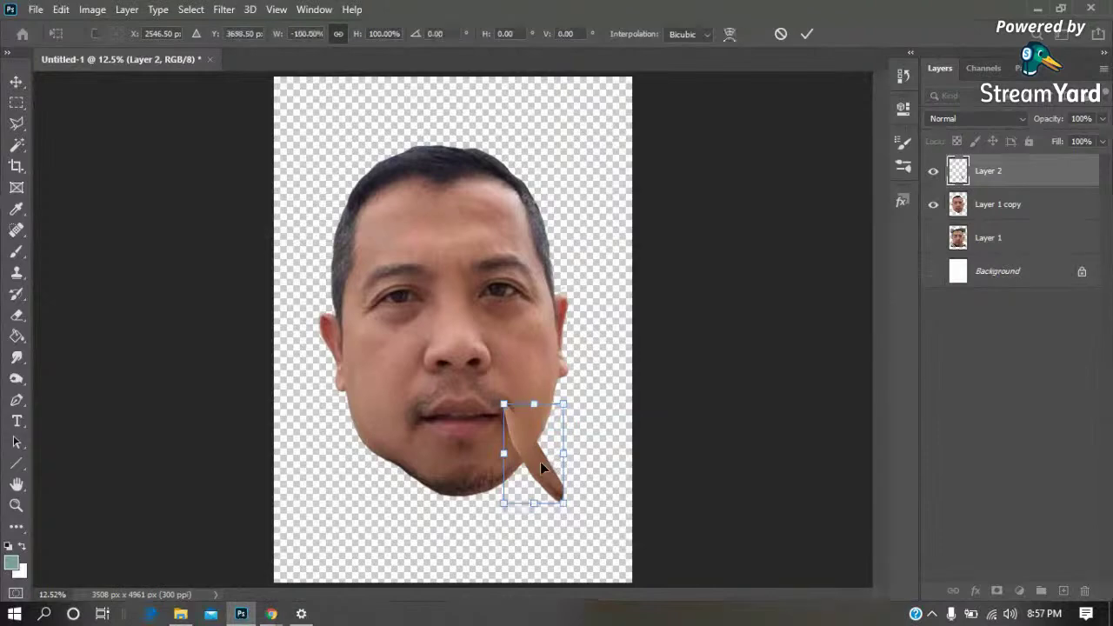
pyautogui.moveTo(540, 464); pyautogui.dragTo(390, 467)
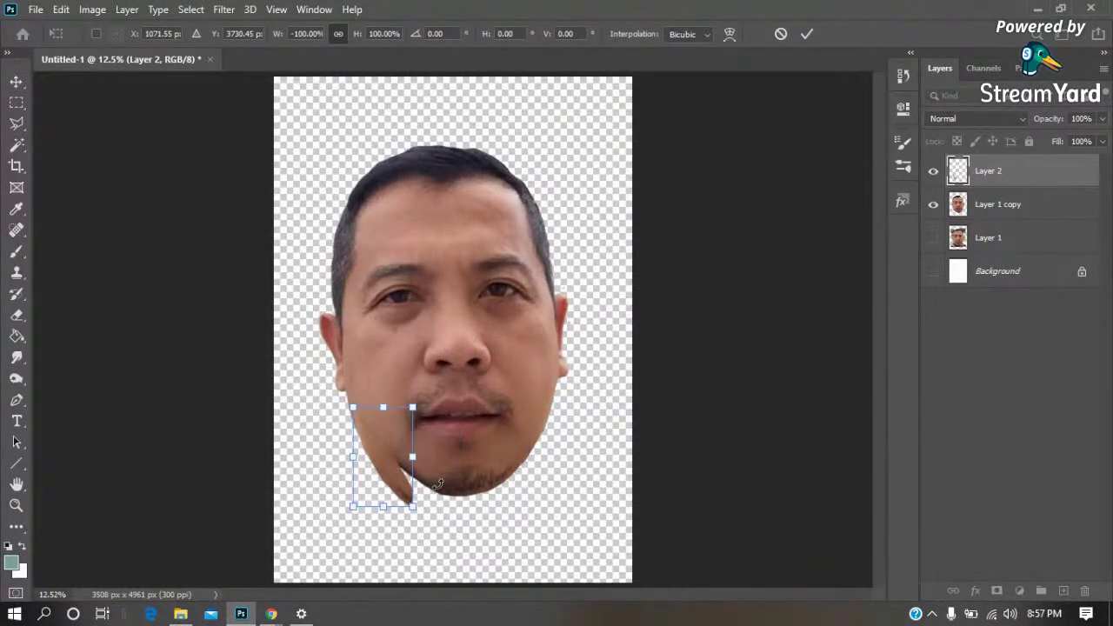
pyautogui.moveTo(438, 484); pyautogui.dragTo(405, 449)
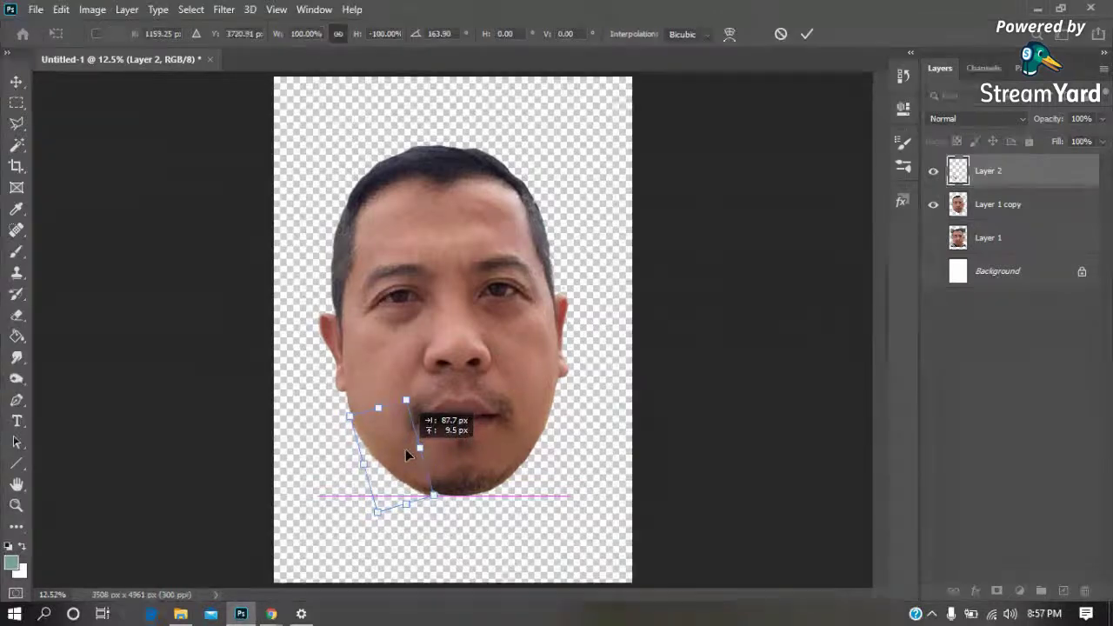
pyautogui.moveTo(405, 448); pyautogui.dragTo(405, 446)
pyautogui.press('Return')
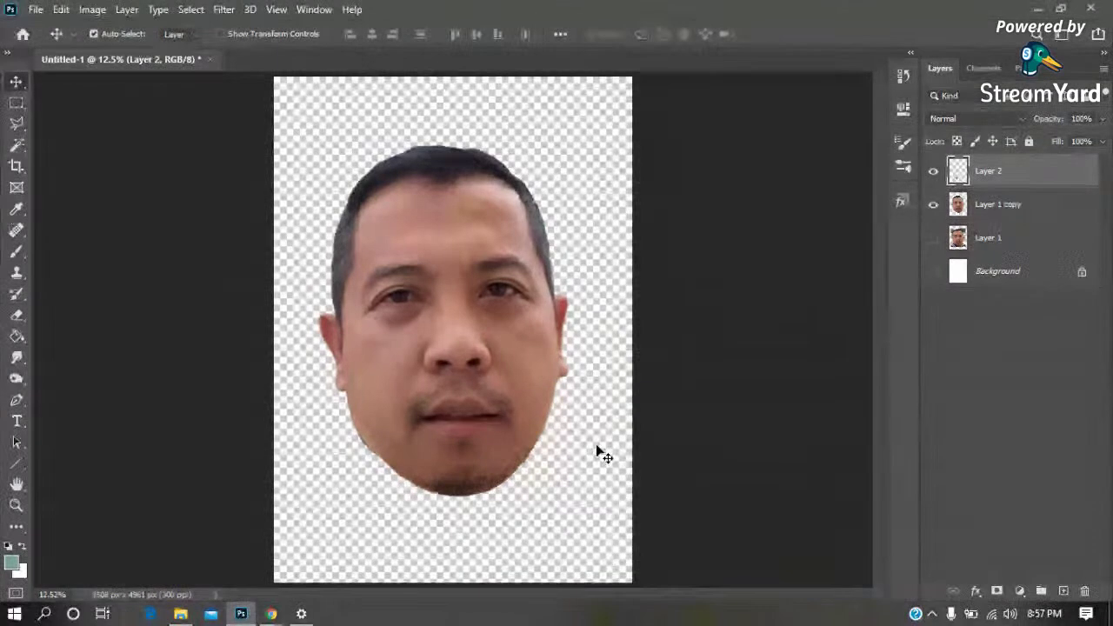
pyautogui.click(596, 450)
pyautogui.press('z')
pyautogui.moveTo(282, 335); pyautogui.dragTo(292, 348)
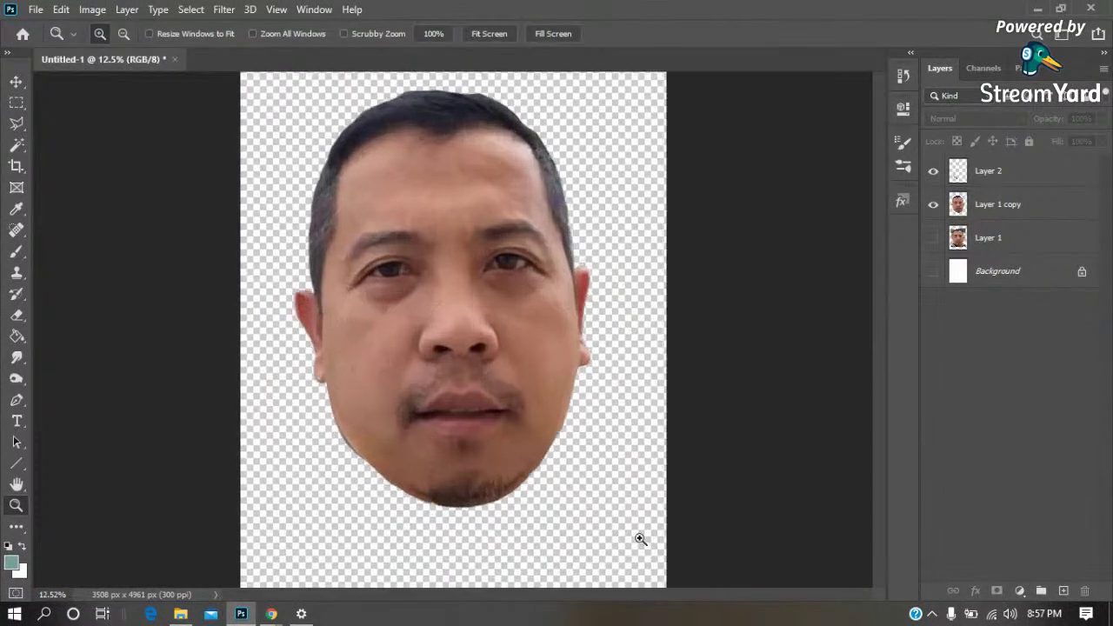
pyautogui.moveTo(348, 407); pyautogui.dragTo(638, 537)
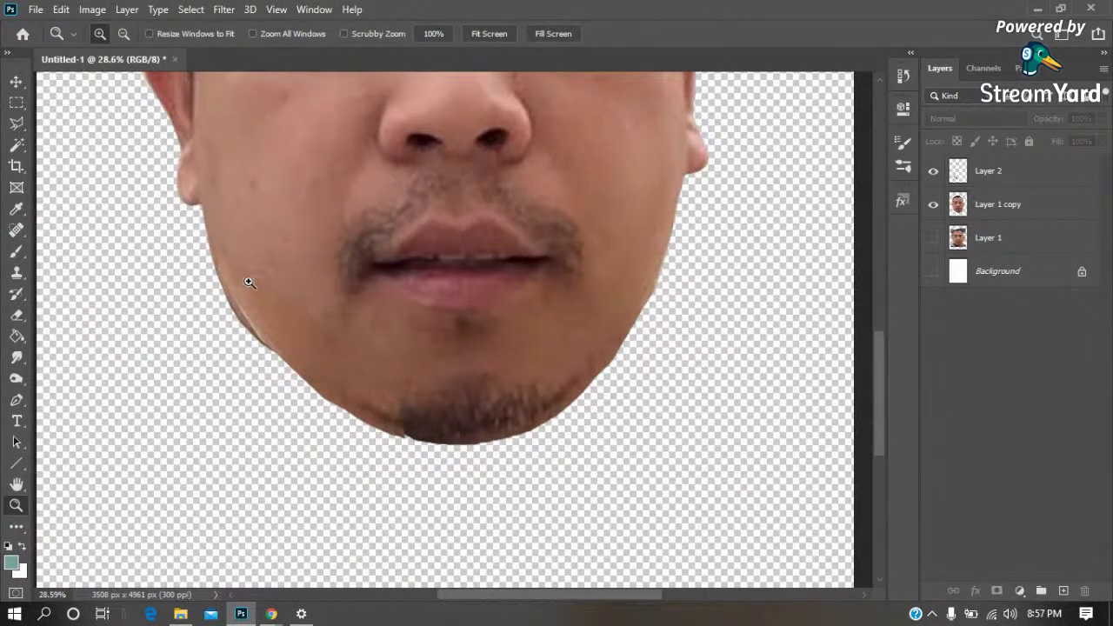
pyautogui.press('e')
pyautogui.click(1009, 206)
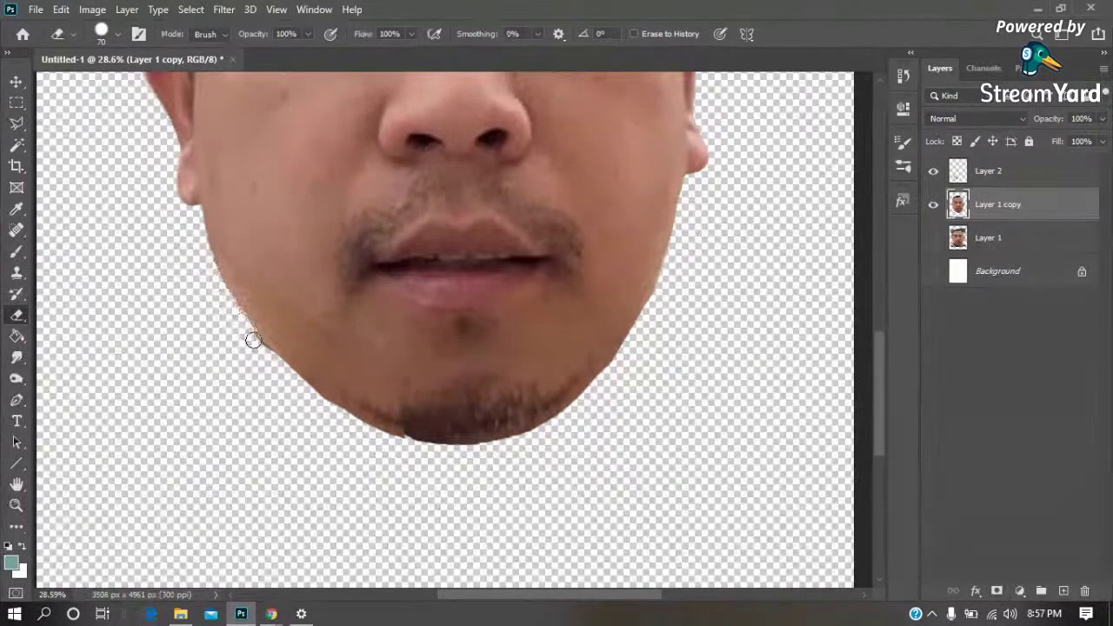
pyautogui.click(1002, 172)
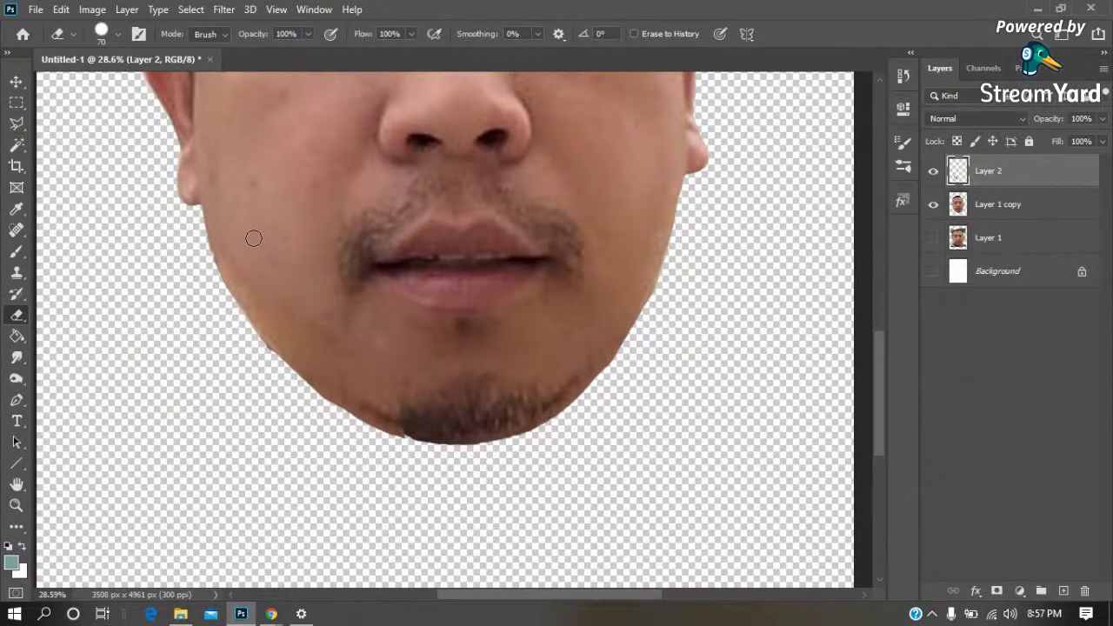
pyautogui.press('s')
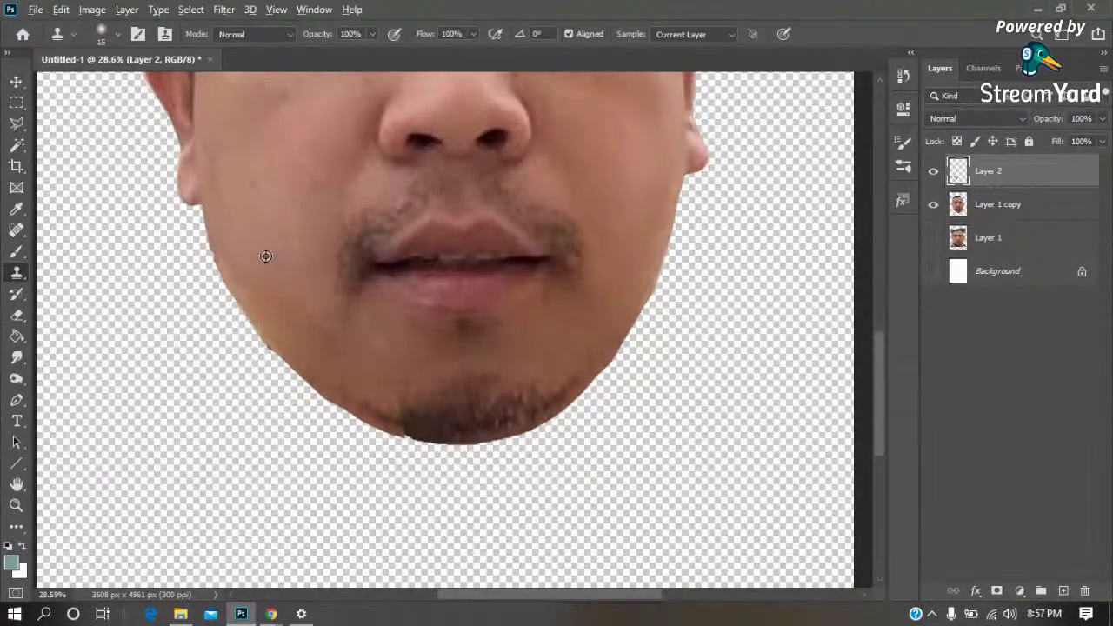
# Add a new layer and clone skin texture onto the cheek at 49% opacity
pyautogui.click(1063, 592)
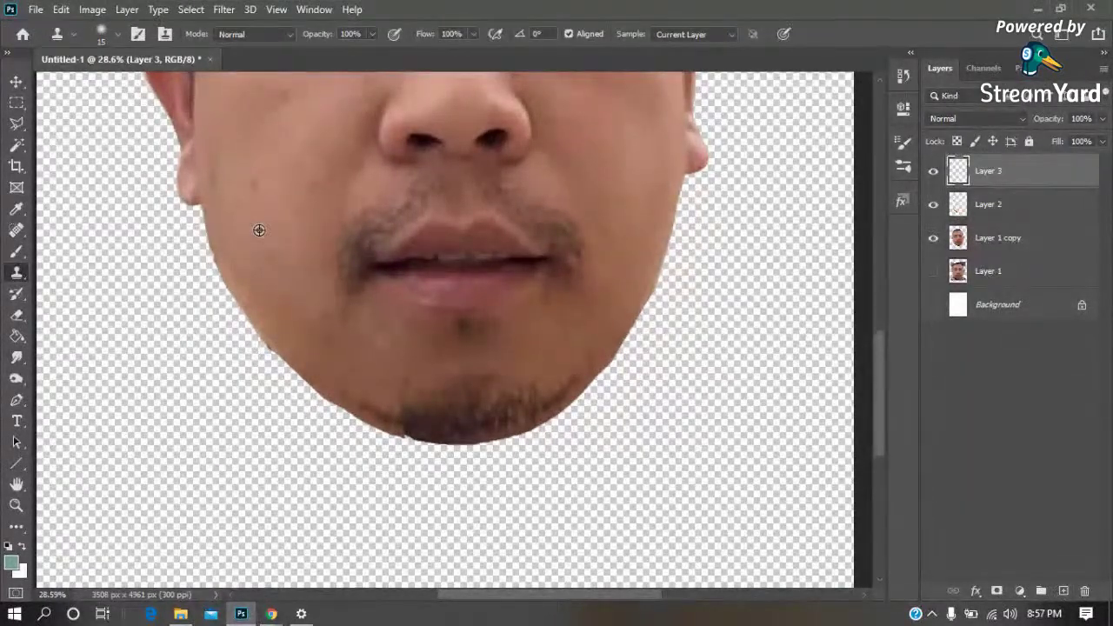
pyautogui.keyDown('alt'); pyautogui.click(257, 280); pyautogui.keyUp('alt')
pyautogui.moveTo(372, 34); pyautogui.dragTo(334, 52)
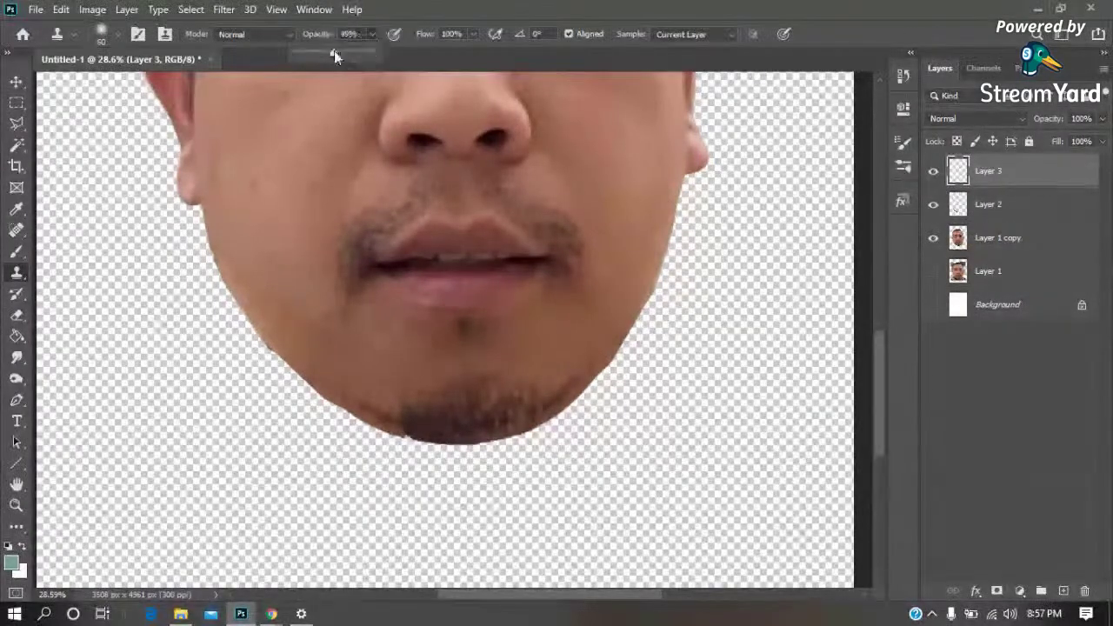
pyautogui.press(']')
pyautogui.press(']')
pyautogui.press(']')
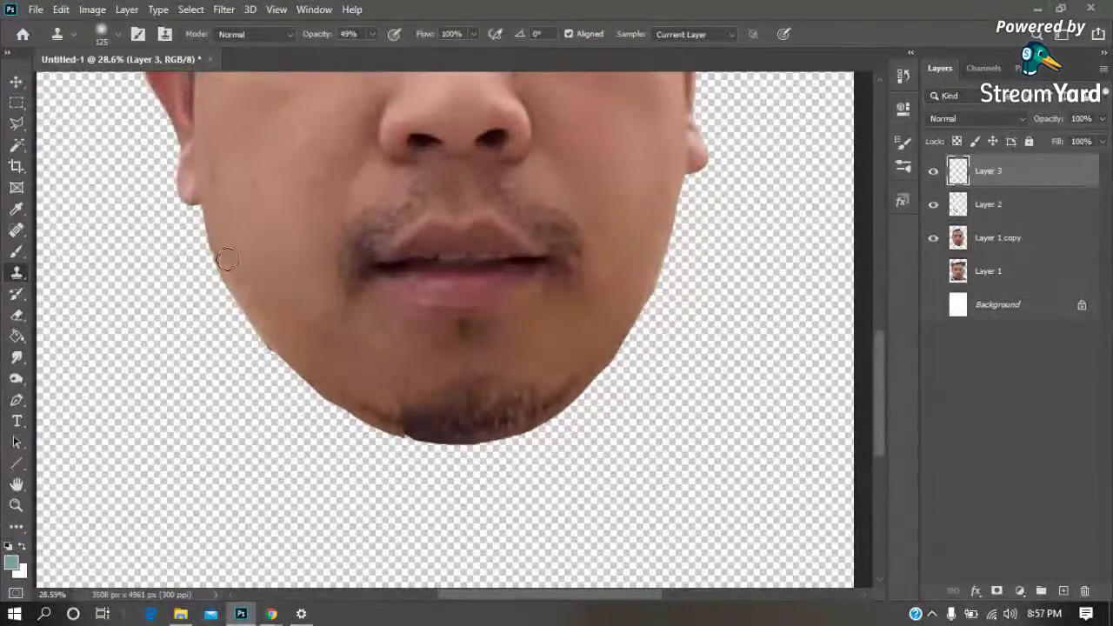
pyautogui.moveTo(271, 274); pyautogui.dragTo(308, 321)
# Sample from All Layers and clone skin over the lower cheek and beside the chin
pyautogui.click(683, 34)
pyautogui.click(684, 50)
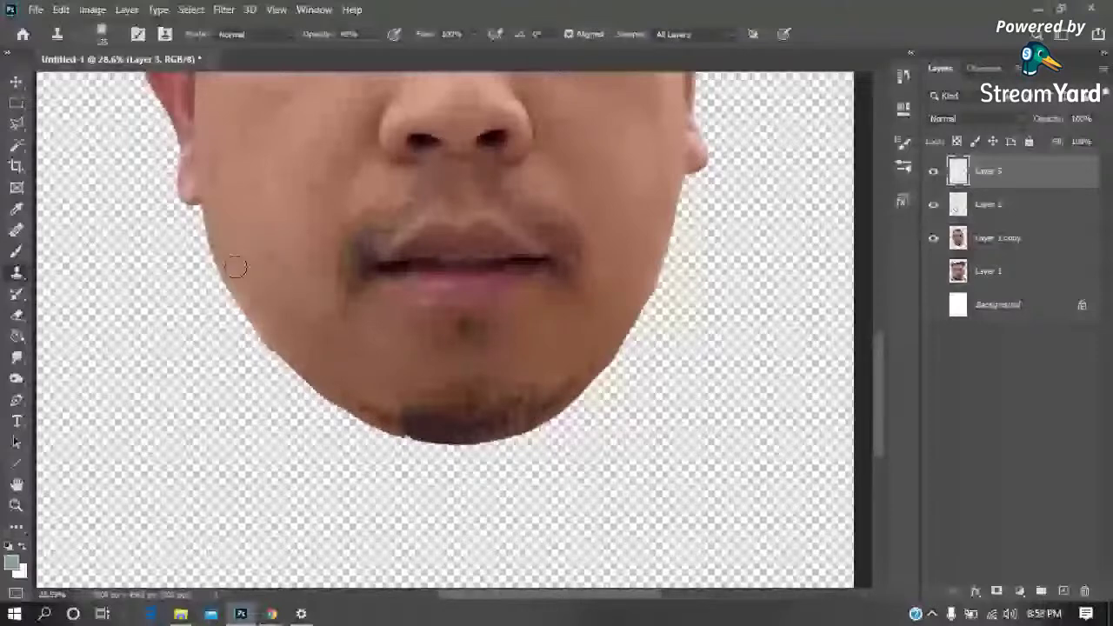
pyautogui.moveTo(236, 267); pyautogui.dragTo(298, 308)
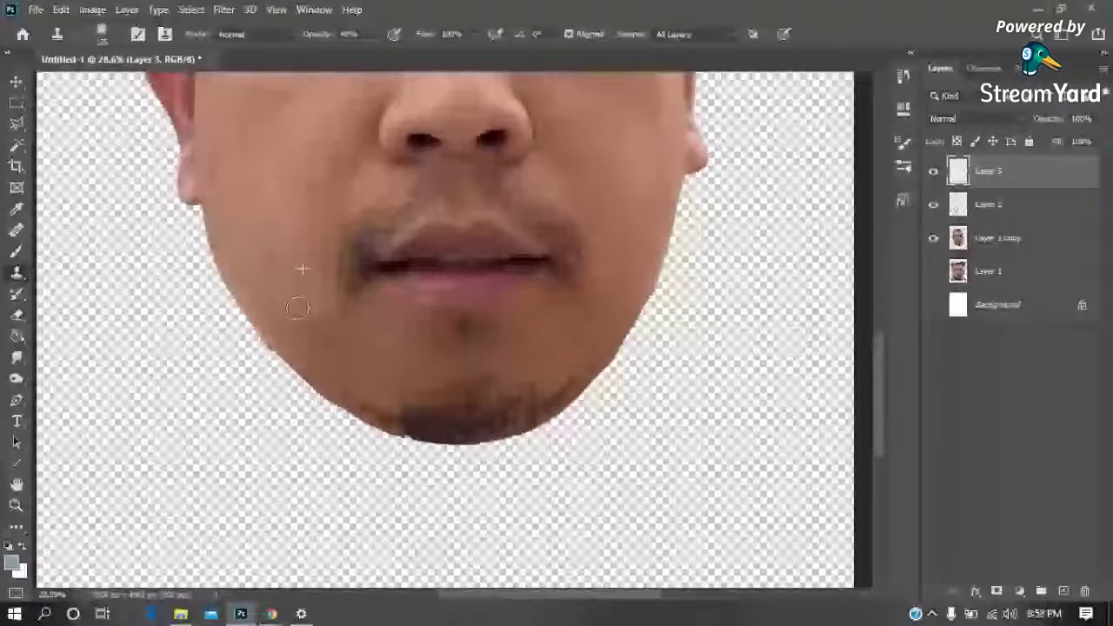
pyautogui.moveTo(376, 419); pyautogui.dragTo(457, 396)
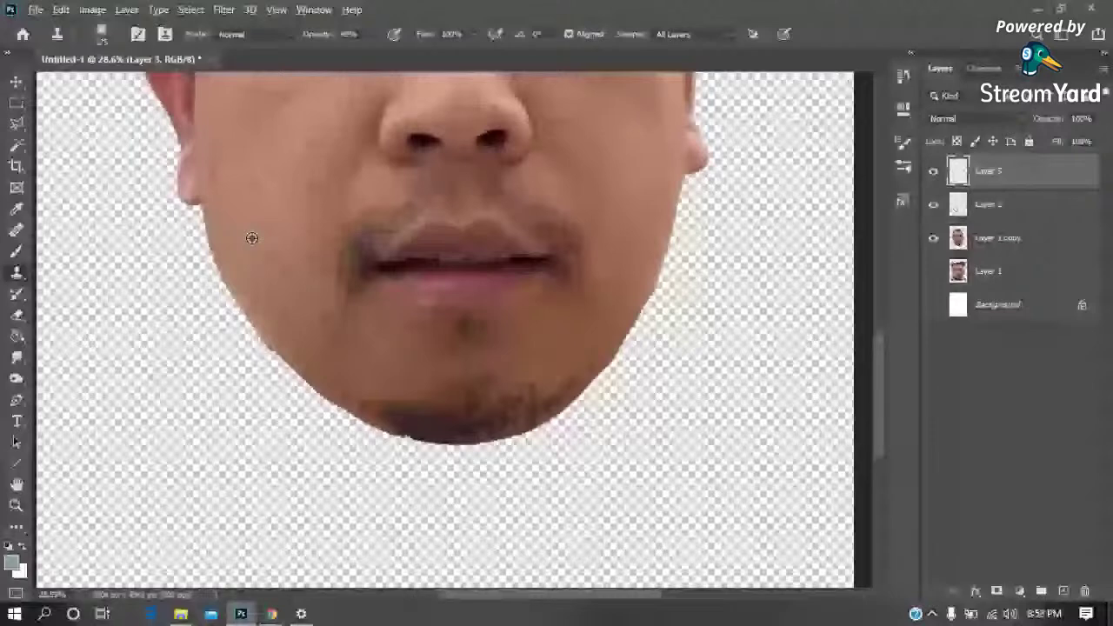
pyautogui.hotkey('ctrl', '0')
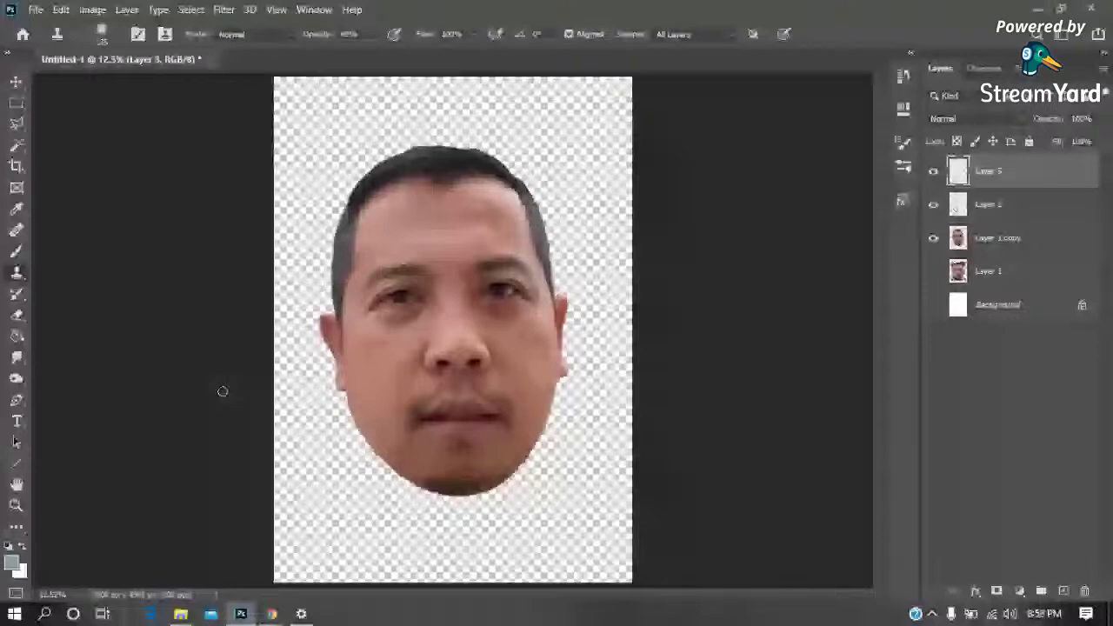
# Zoom in on the chin, ready a smaller eraser, then select Layer 2 and Layer 1 copy
pyautogui.press('z')
pyautogui.moveTo(364, 512); pyautogui.dragTo(411, 298)
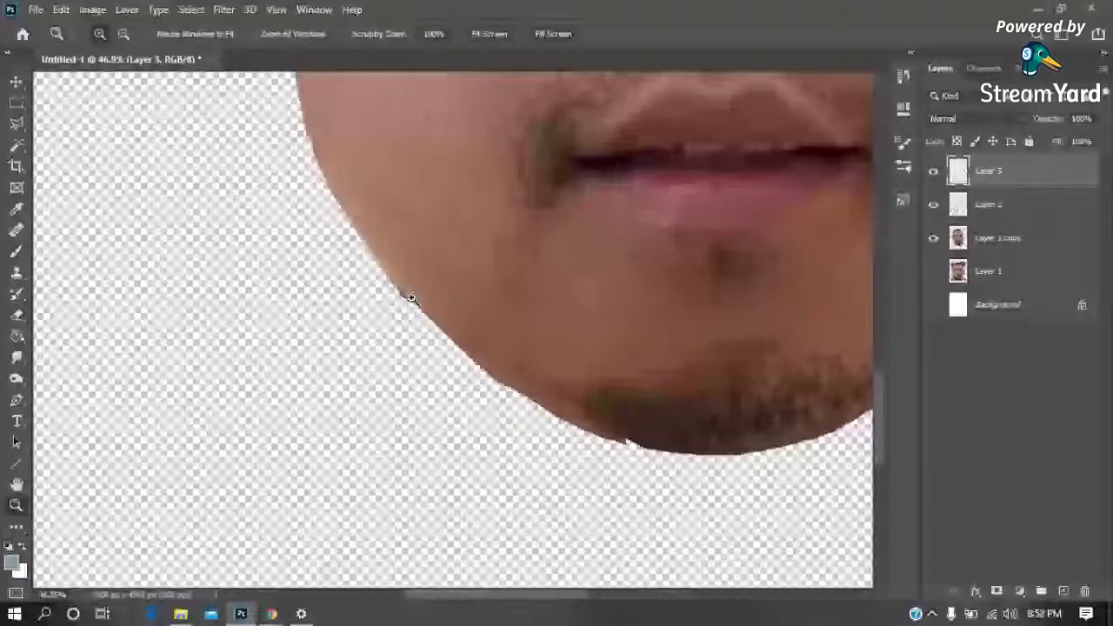
pyautogui.press('e')
pyautogui.hotkey('alt', '[')
pyautogui.hotkey('alt', '[')
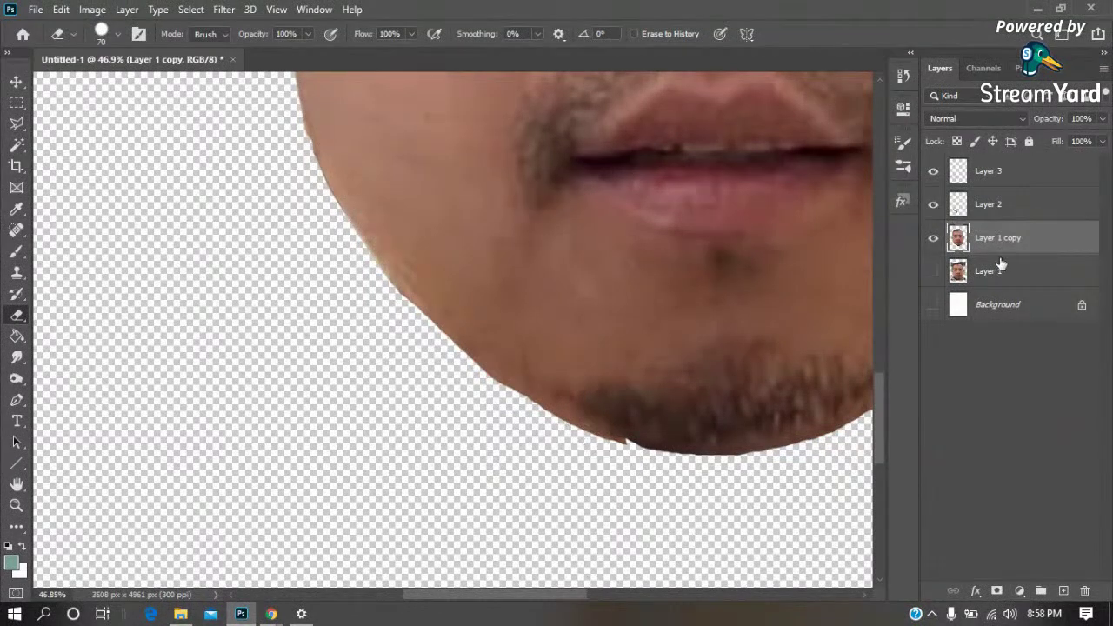
pyautogui.click(989, 207)
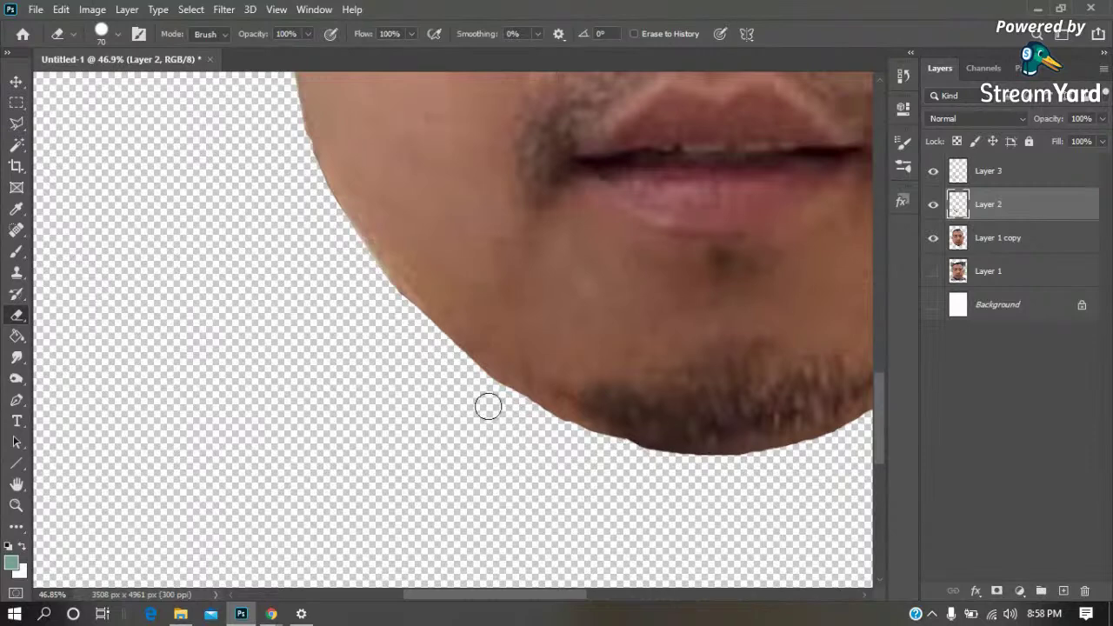
pyautogui.hotkey('ctrl', '0')
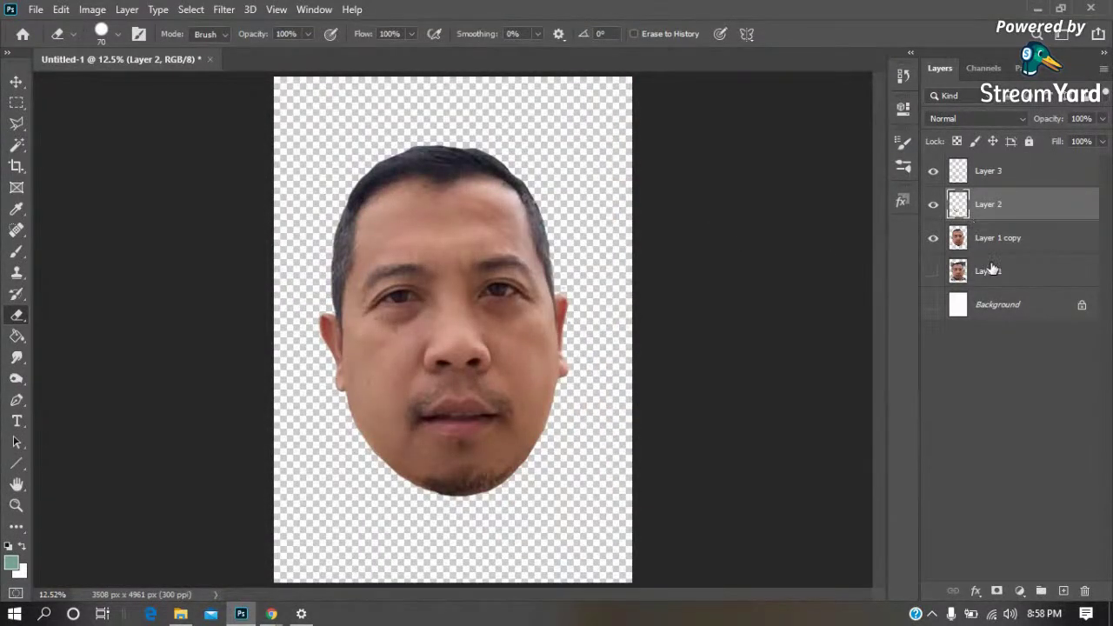
pyautogui.click(997, 235)
# Merge Layer 3 through Layer 1 copy, add empty Layer 4, and reset colours to black
pyautogui.keyDown('shift'); pyautogui.click(997, 178); pyautogui.keyUp('shift')
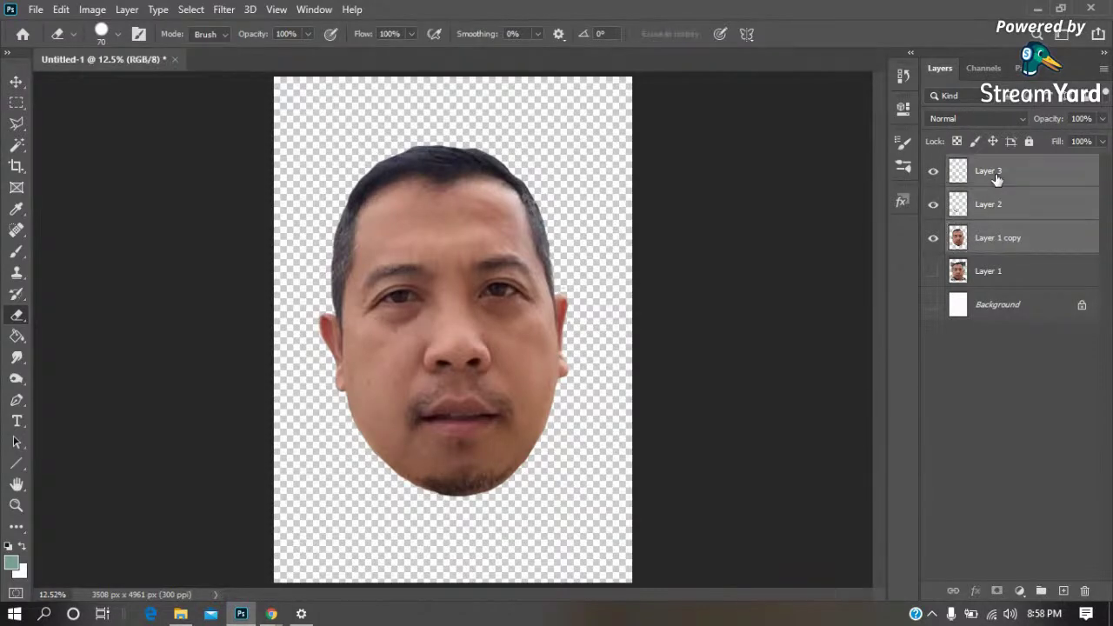
pyautogui.rightClick(997, 178)
pyautogui.click(830, 483)
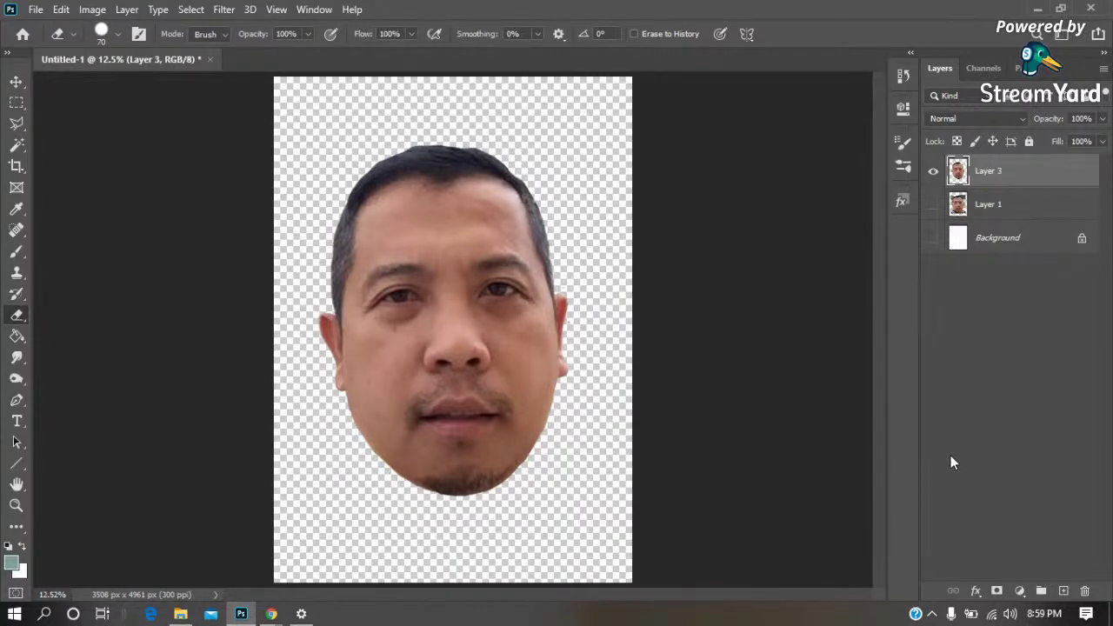
pyautogui.hotkey('ctrl', 'j')
pyautogui.hotkey('ctrl', 'z')
pyautogui.click(1065, 591)
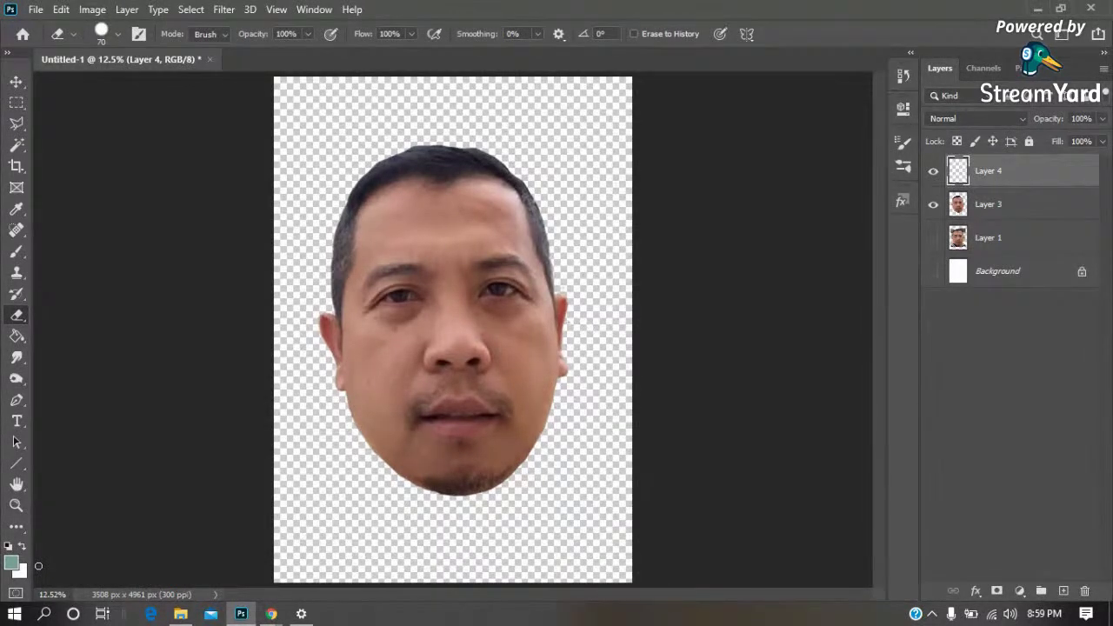
pyautogui.press('d')
# Choose a Hard Round brush tip, flatten it into a 22° ellipse, and size it to 17 px
pyautogui.press('b')
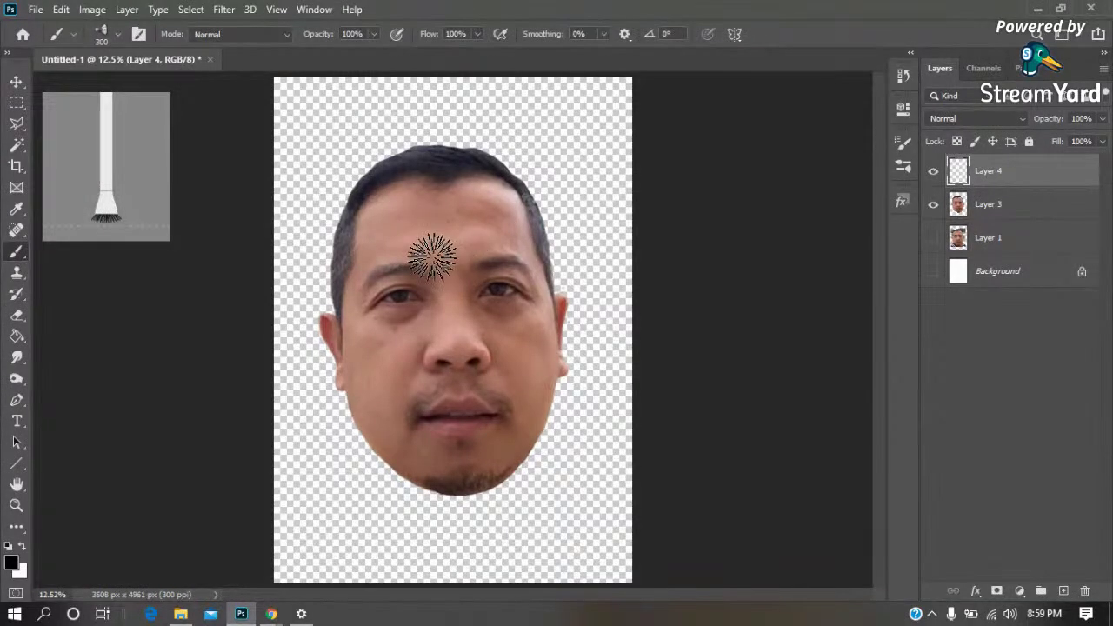
pyautogui.rightClick(432, 257)
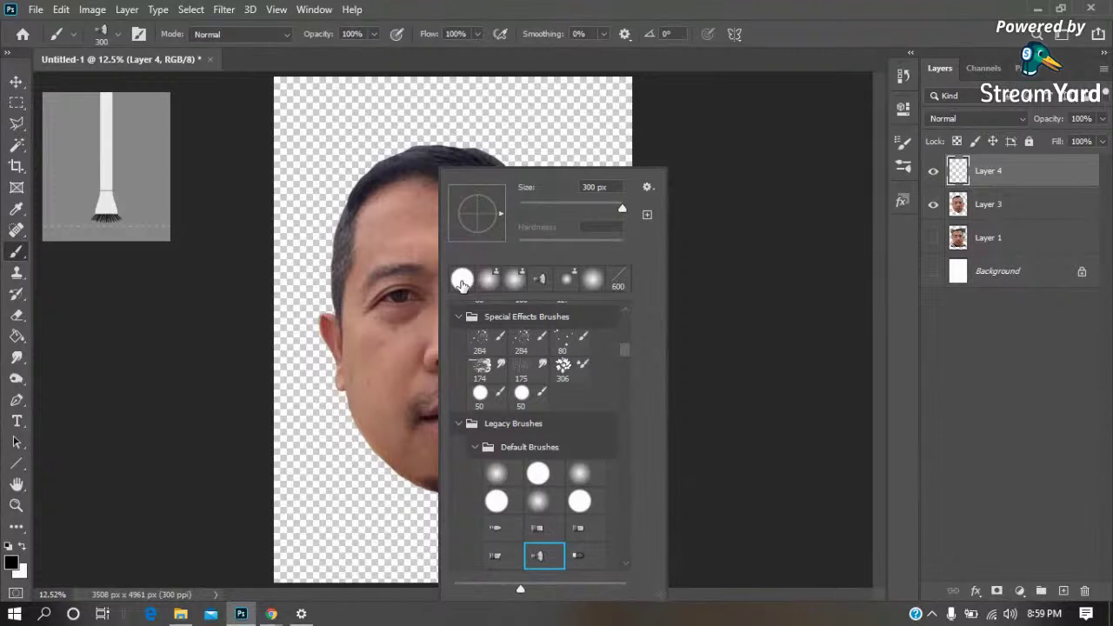
pyautogui.click(539, 474)
pyautogui.click(500, 500)
pyautogui.click(497, 471)
pyautogui.click(537, 472)
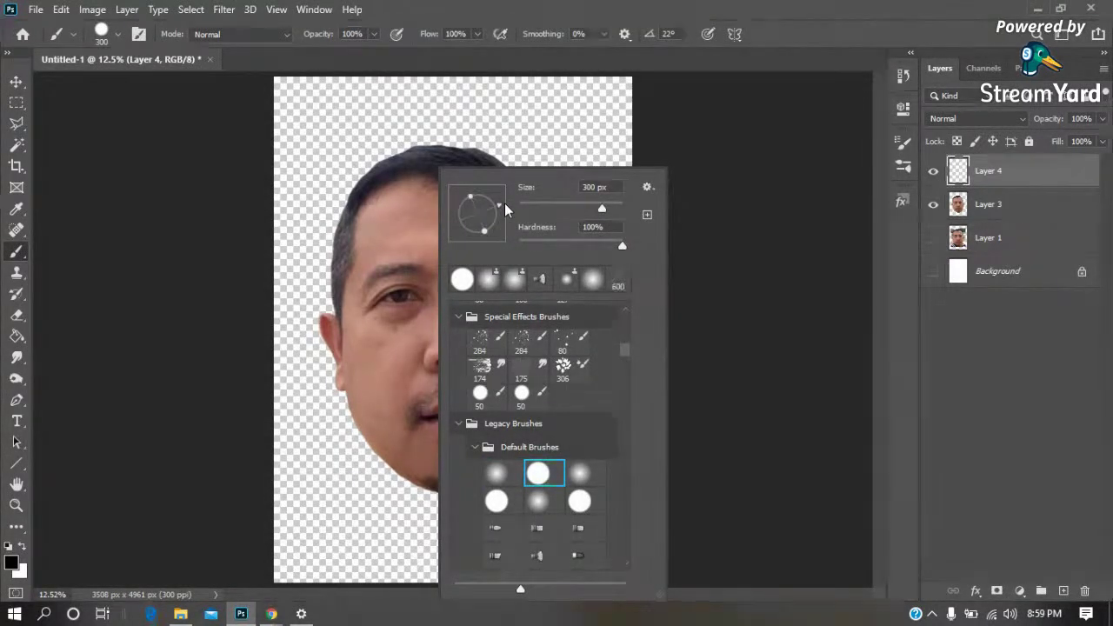
pyautogui.moveTo(470, 197); pyautogui.dragTo(482, 228)
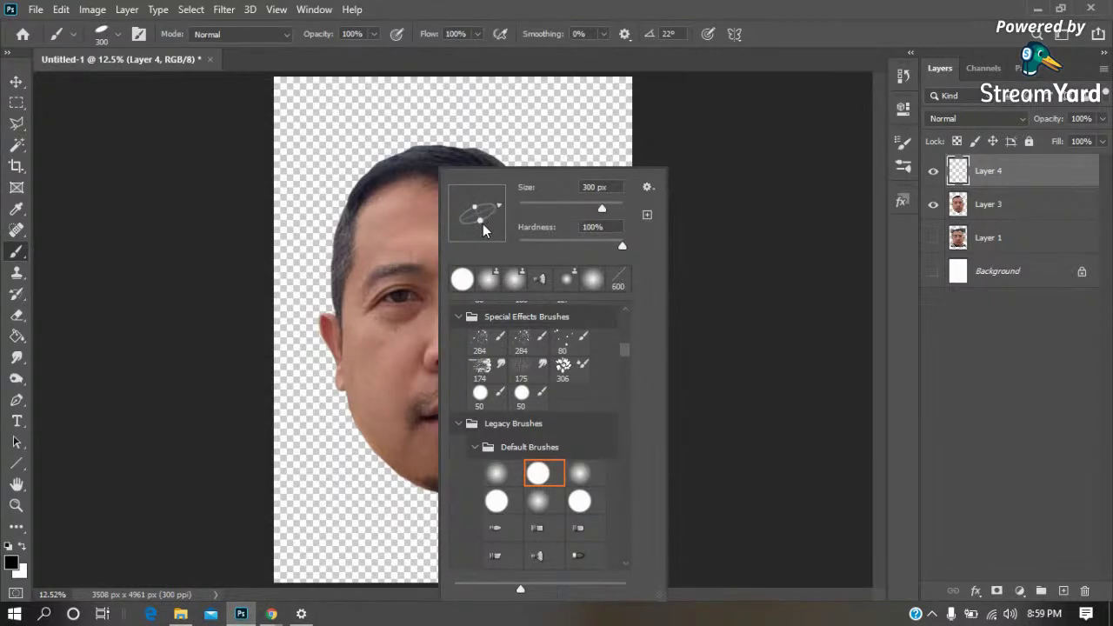
pyautogui.click(531, 207)
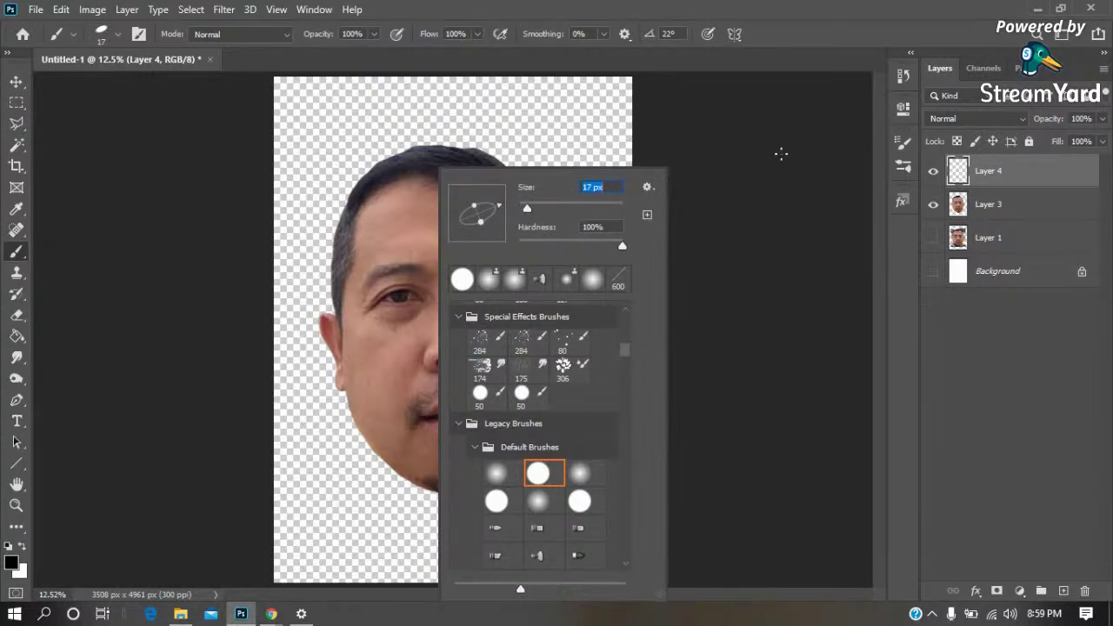
pyautogui.click(781, 154)
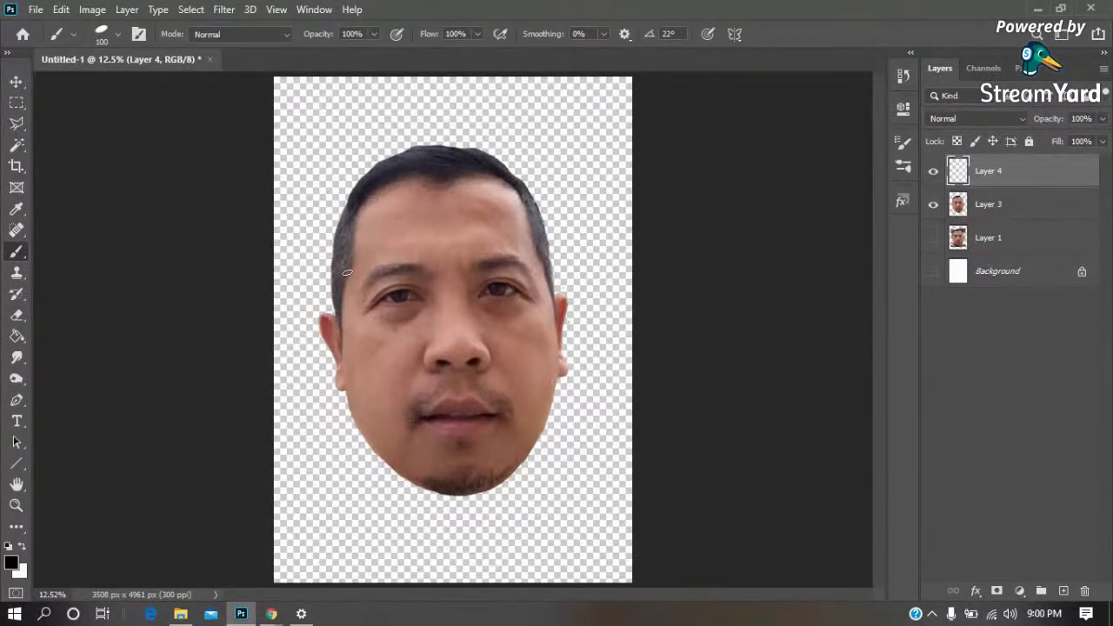
# Zoom in on the ear, reduce the brush to 20, and erase the stray mark above it
pyautogui.press('z')
pyautogui.moveTo(304, 295); pyautogui.dragTo(383, 421)
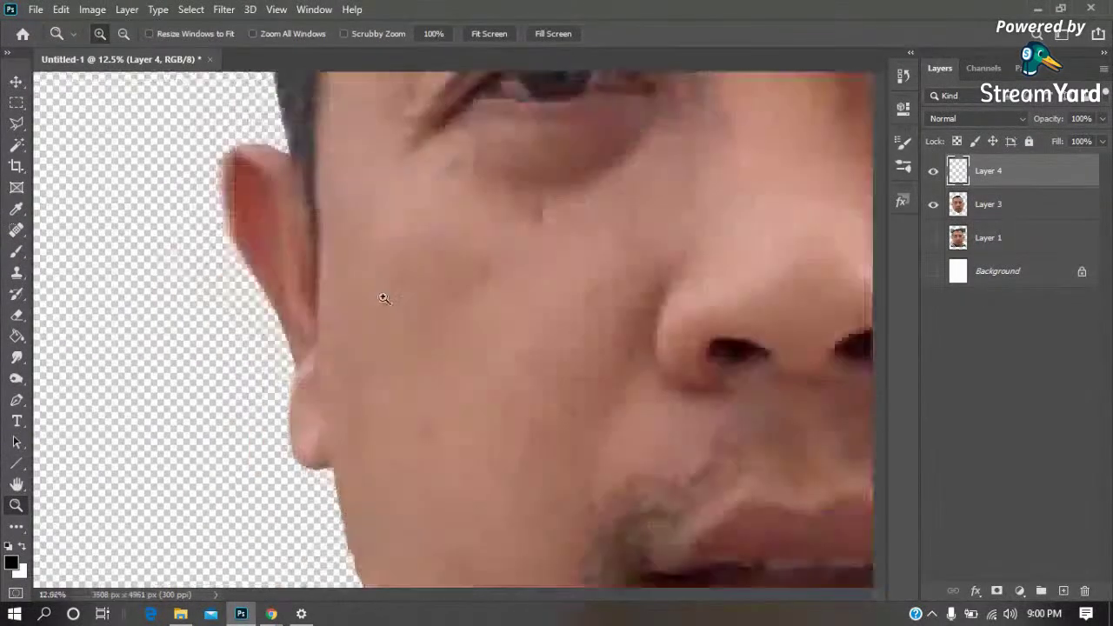
pyautogui.press('b')
pyautogui.press('[')
pyautogui.press('[')
pyautogui.press('[')
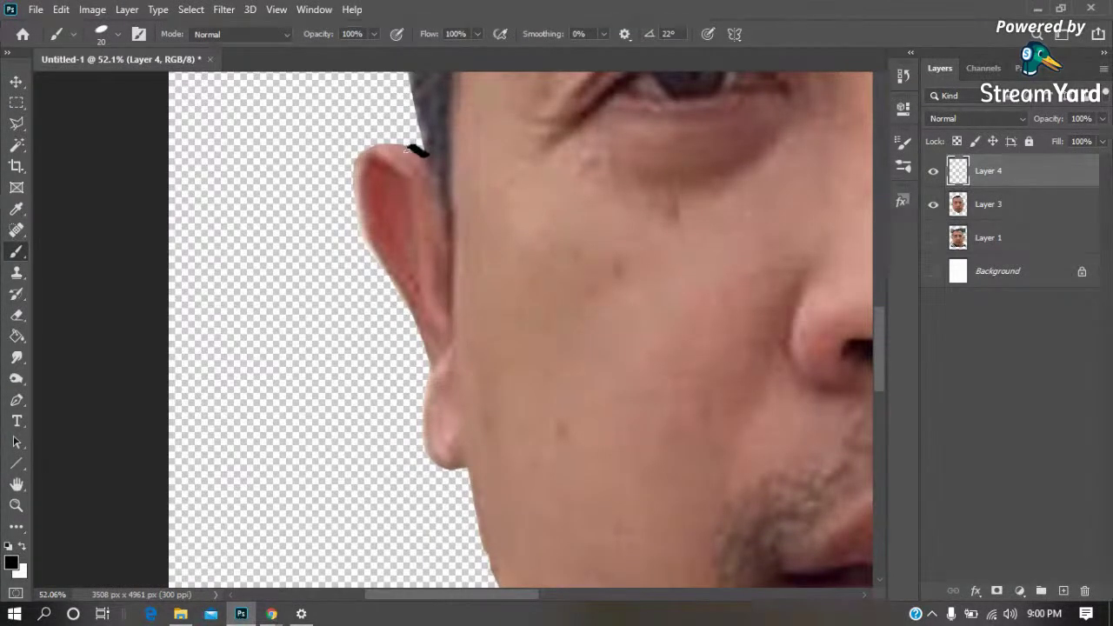
pyautogui.press('z')
pyautogui.moveTo(325, 110); pyautogui.dragTo(519, 318)
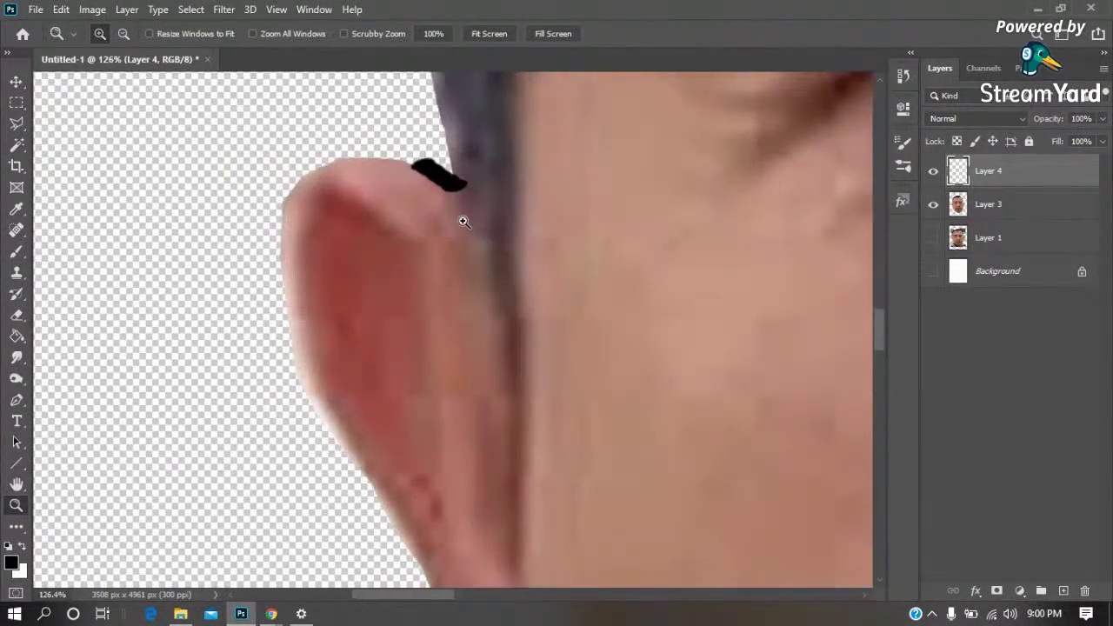
pyautogui.press('e')
pyautogui.moveTo(433, 172); pyautogui.dragTo(454, 193)
pyautogui.press('b')
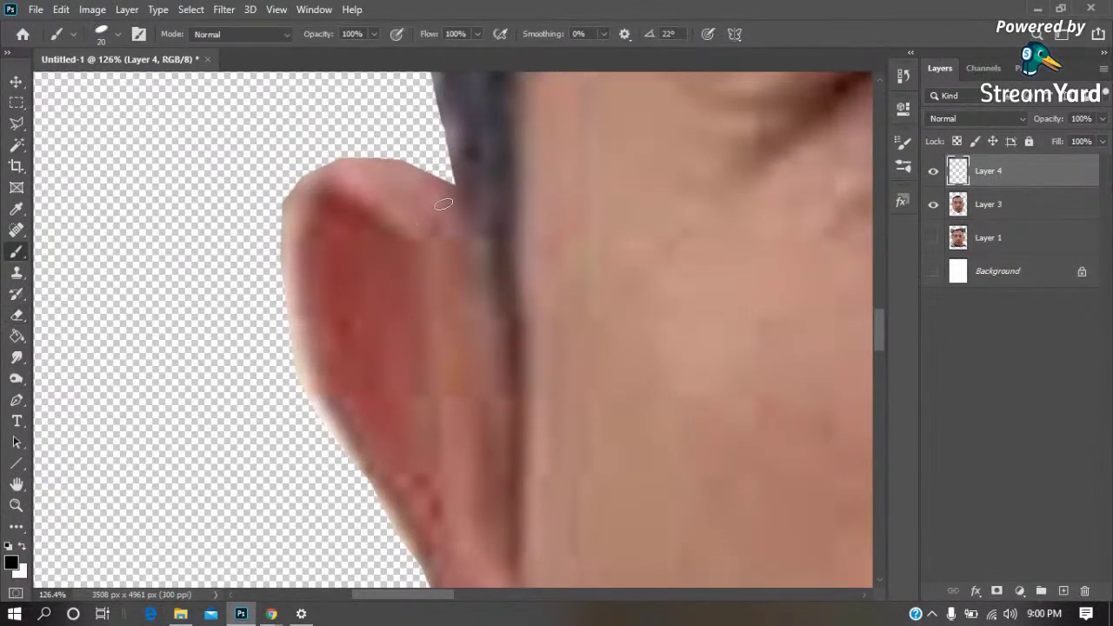
# Paint dense black hair strokes behind and along the back edge of the ear
pyautogui.moveTo(478, 146)
pyautogui.mouseDown()
pyautogui.moveTo(464, 197)
pyautogui.moveTo(476, 223)
pyautogui.mouseUp()
pyautogui.moveTo(498, 184); pyautogui.dragTo(479, 302)
pyautogui.moveTo(494, 252)
pyautogui.mouseDown()
pyautogui.moveTo(482, 335)
pyautogui.moveTo(508, 378)
pyautogui.moveTo(513, 424)
pyautogui.mouseUp()
pyautogui.moveTo(512, 277); pyautogui.dragTo(501, 314)
pyautogui.moveTo(504, 248); pyautogui.dragTo(494, 280)
pyautogui.moveTo(487, 206); pyautogui.dragTo(471, 275)
pyautogui.moveTo(503, 144); pyautogui.dragTo(480, 241)
pyautogui.moveTo(469, 168); pyautogui.dragTo(461, 304)
pyautogui.moveTo(484, 229); pyautogui.dragTo(450, 299)
pyautogui.moveTo(456, 218); pyautogui.dragTo(427, 261)
pyautogui.moveTo(452, 182)
pyautogui.mouseDown()
pyautogui.moveTo(431, 216)
pyautogui.moveTo(414, 207)
pyautogui.mouseUp()
pyautogui.moveTo(440, 129)
pyautogui.mouseDown()
pyautogui.moveTo(411, 184)
pyautogui.moveTo(413, 167)
pyautogui.moveTo(409, 248)
pyautogui.moveTo(453, 254)
pyautogui.moveTo(445, 331)
pyautogui.mouseUp()
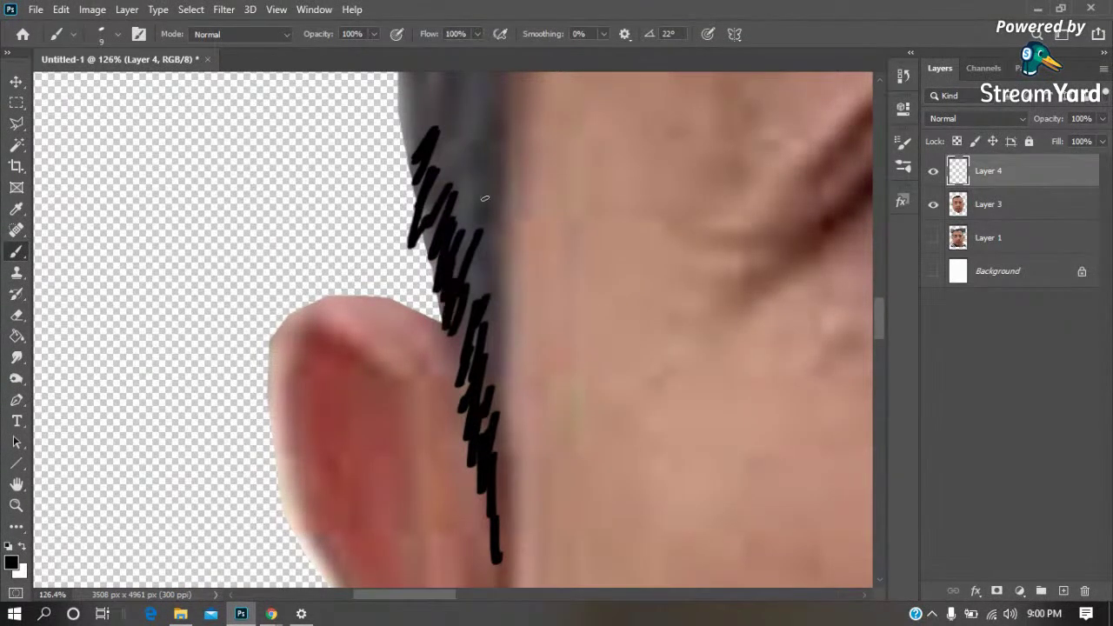
pyautogui.moveTo(480, 188); pyautogui.dragTo(457, 265)
pyautogui.moveTo(475, 169); pyautogui.dragTo(450, 238)
pyautogui.scroll(3, 450, 165)
pyautogui.moveTo(457, 162)
pyautogui.mouseDown()
pyautogui.moveTo(433, 260)
pyautogui.moveTo(402, 247)
pyautogui.mouseUp()
pyautogui.moveTo(413, 153)
pyautogui.mouseDown()
pyautogui.moveTo(391, 233)
pyautogui.moveTo(408, 256)
pyautogui.mouseUp()
pyautogui.moveTo(440, 202); pyautogui.dragTo(405, 280)
pyautogui.moveTo(422, 228); pyautogui.dragTo(398, 266)
pyautogui.moveTo(462, 220)
pyautogui.mouseDown()
pyautogui.moveTo(445, 295)
pyautogui.moveTo(447, 231)
pyautogui.moveTo(427, 320)
pyautogui.mouseUp()
pyautogui.moveTo(371, 395); pyautogui.dragTo(401, 230)
# Trace a black outline around the ear and down the jaw to the chin
pyautogui.moveTo(458, 290)
pyautogui.mouseDown()
pyautogui.moveTo(308, 284)
pyautogui.moveTo(299, 472)
pyautogui.moveTo(276, 185)
pyautogui.moveTo(309, 246)
pyautogui.moveTo(286, 218)
pyautogui.moveTo(341, 273)
pyautogui.mouseUp()
pyautogui.press('e')
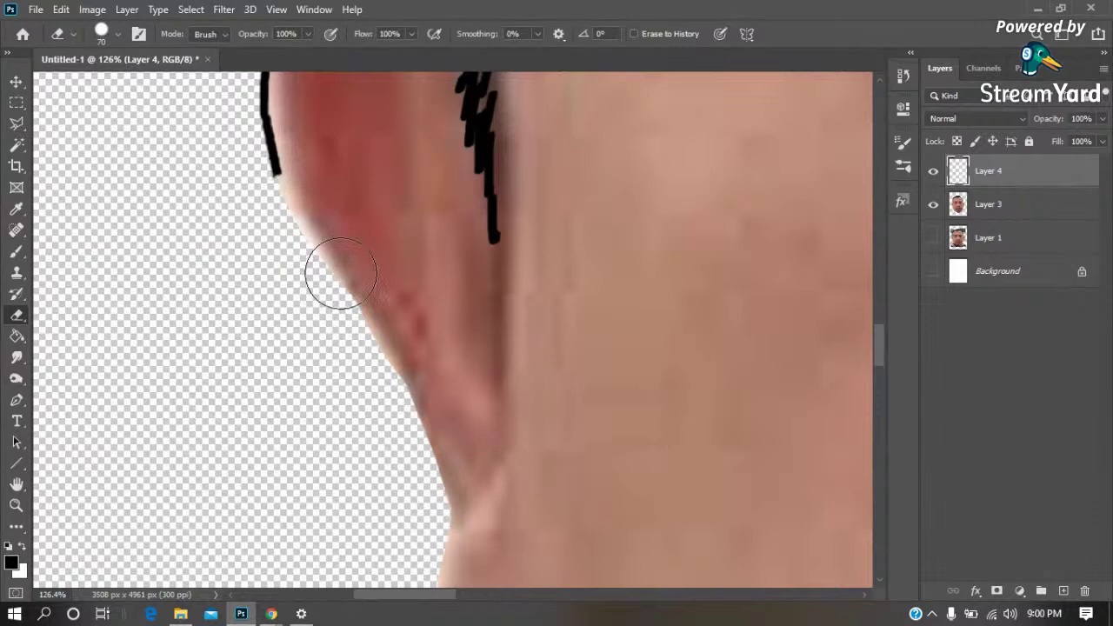
pyautogui.press('b')
pyautogui.moveTo(276, 172); pyautogui.dragTo(436, 447)
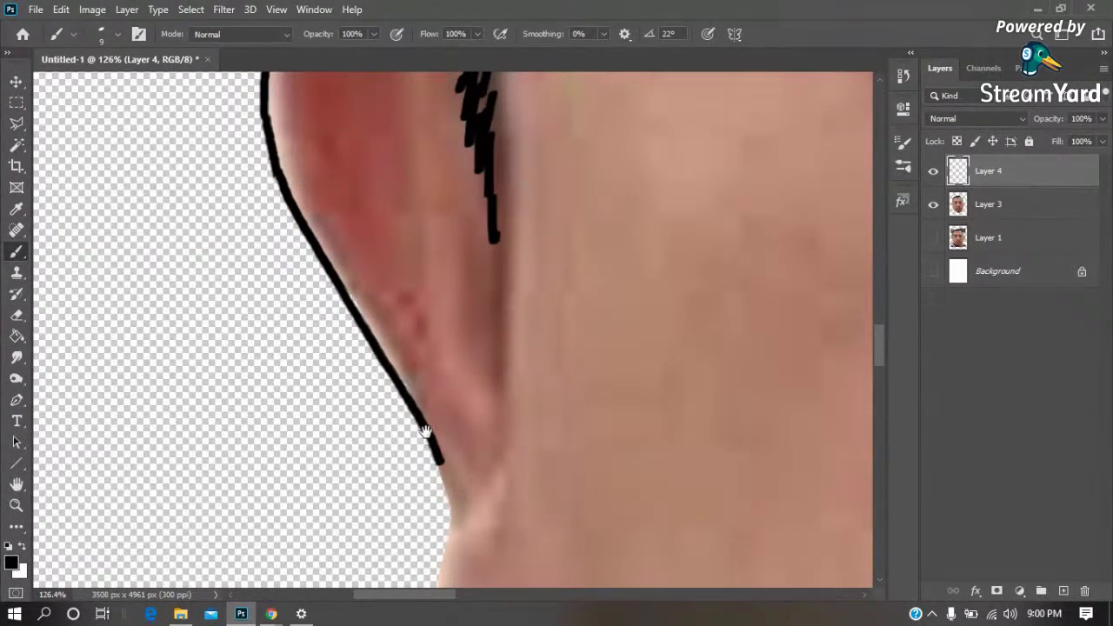
pyautogui.scroll(-3, 431, 444)
pyautogui.moveTo(413, 251)
pyautogui.mouseDown()
pyautogui.moveTo(422, 306)
pyautogui.moveTo(406, 489)
pyautogui.mouseUp()
pyautogui.moveTo(402, 448)
pyautogui.mouseDown()
pyautogui.moveTo(372, 267)
pyautogui.moveTo(406, 355)
pyautogui.moveTo(445, 369)
pyautogui.moveTo(474, 362)
pyautogui.moveTo(344, 106)
pyautogui.moveTo(382, 278)
pyautogui.moveTo(459, 454)
pyautogui.mouseUp()
pyautogui.moveTo(455, 405)
pyautogui.mouseDown()
pyautogui.moveTo(348, 156)
pyautogui.moveTo(365, 219)
pyautogui.mouseUp()
pyautogui.press('e')
pyautogui.press('b')
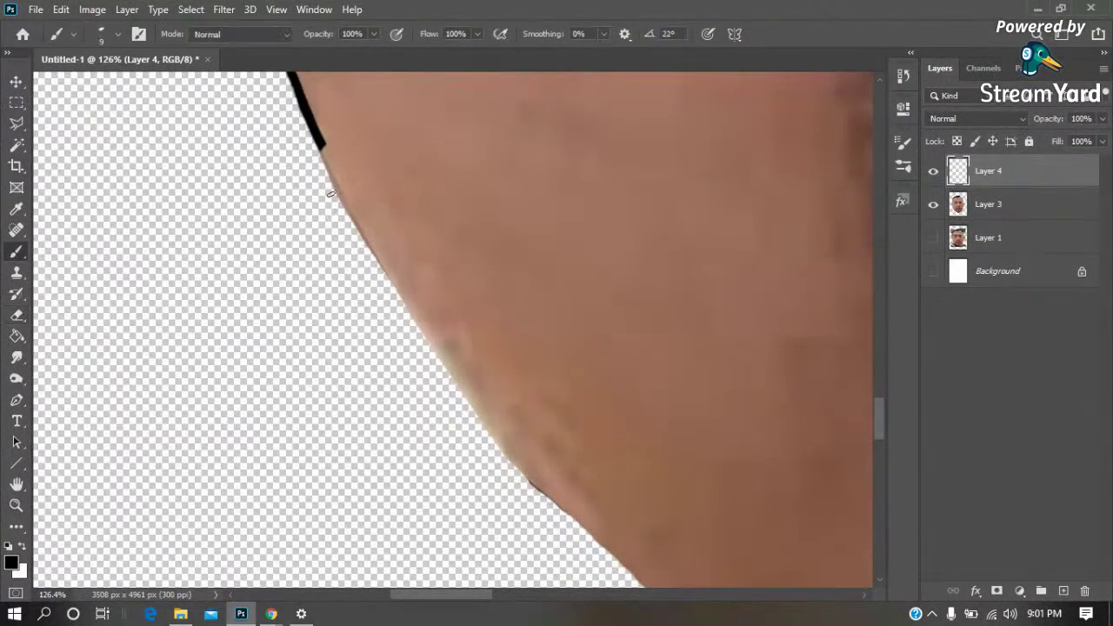
pyautogui.moveTo(317, 141)
pyautogui.mouseDown()
pyautogui.moveTo(441, 369)
pyautogui.moveTo(344, 207)
pyautogui.moveTo(405, 290)
pyautogui.moveTo(592, 470)
pyautogui.moveTo(365, 249)
pyautogui.moveTo(268, 174)
pyautogui.moveTo(287, 214)
pyautogui.moveTo(387, 296)
pyautogui.moveTo(555, 389)
pyautogui.moveTo(252, 247)
pyautogui.moveTo(443, 319)
pyautogui.moveTo(612, 350)
pyautogui.mouseUp()
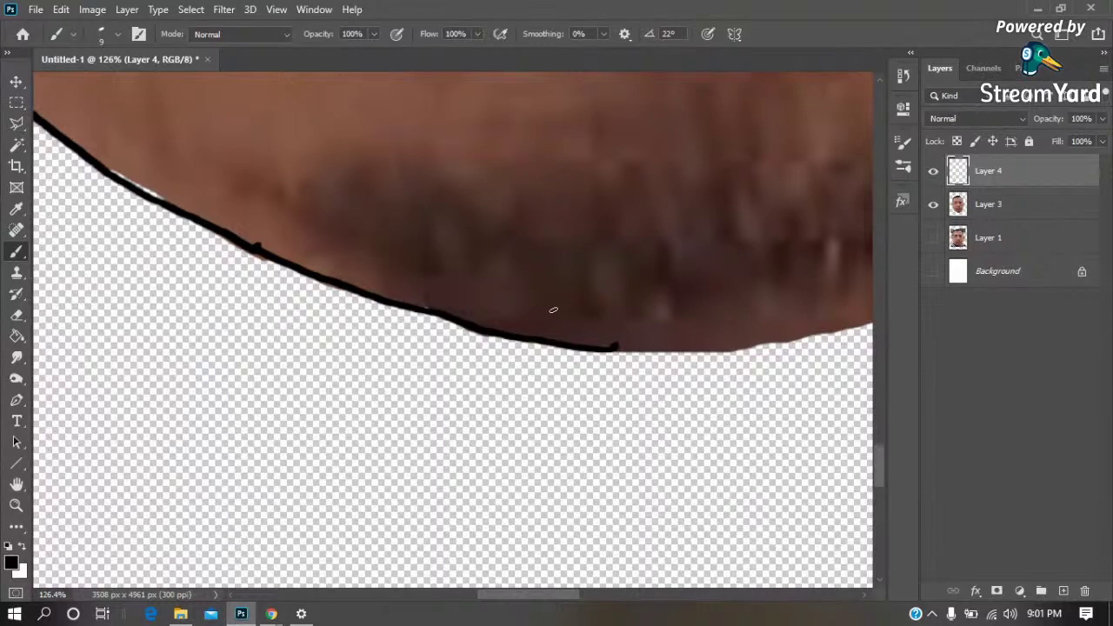
pyautogui.hotkey('ctrl', '0')
# Zoom in on the left side of the head and hatch the first black strokes along the hairline
pyautogui.press('z')
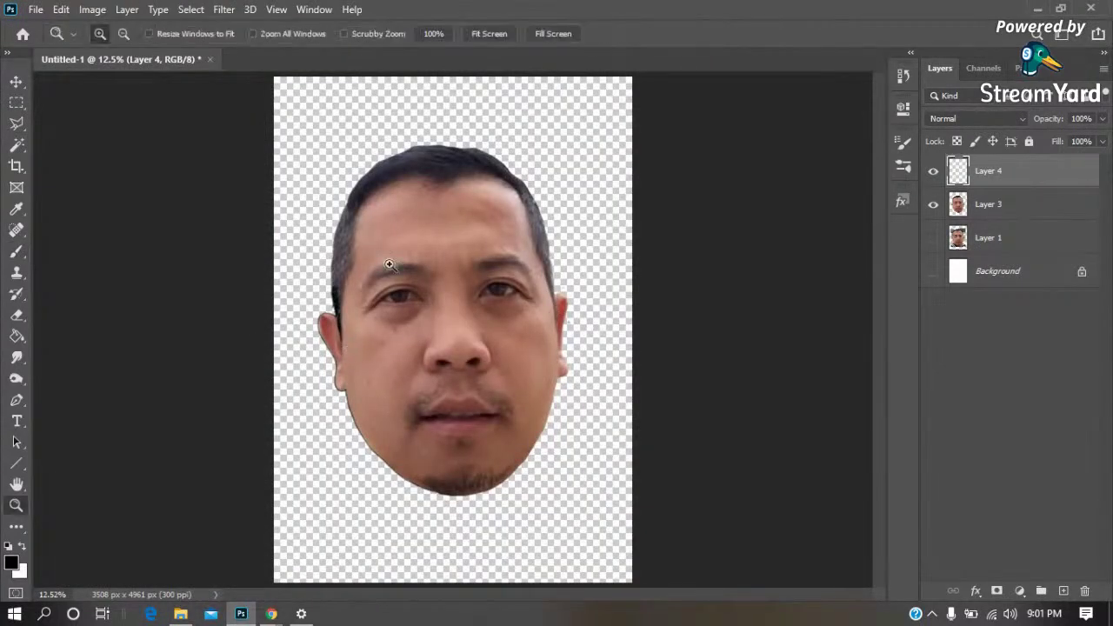
pyautogui.click(300, 400)
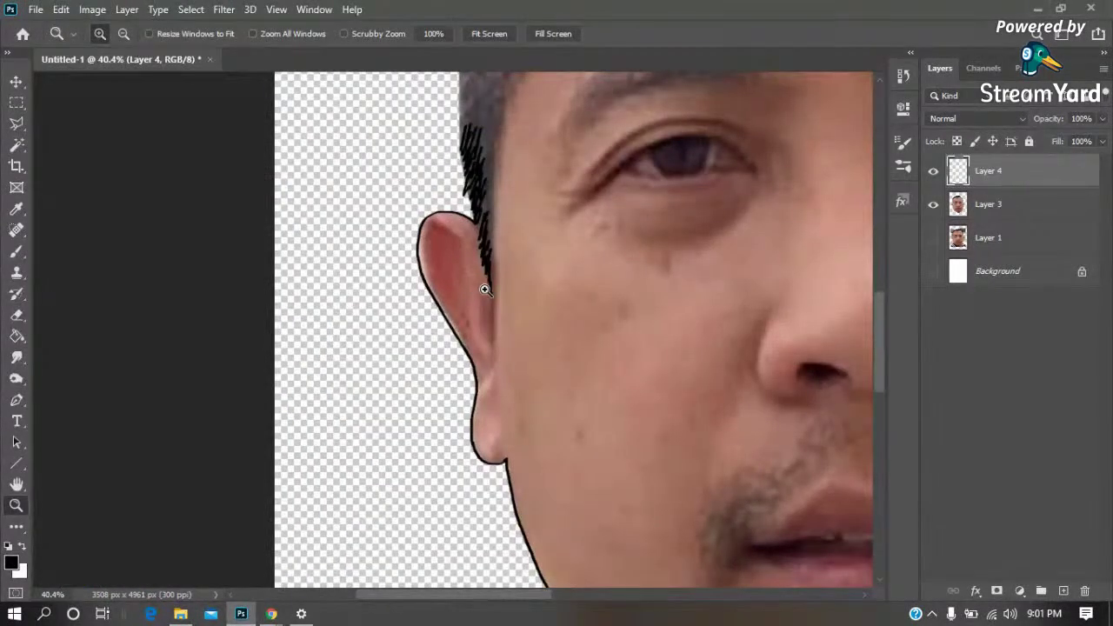
pyautogui.moveTo(401, 172); pyautogui.dragTo(384, 346)
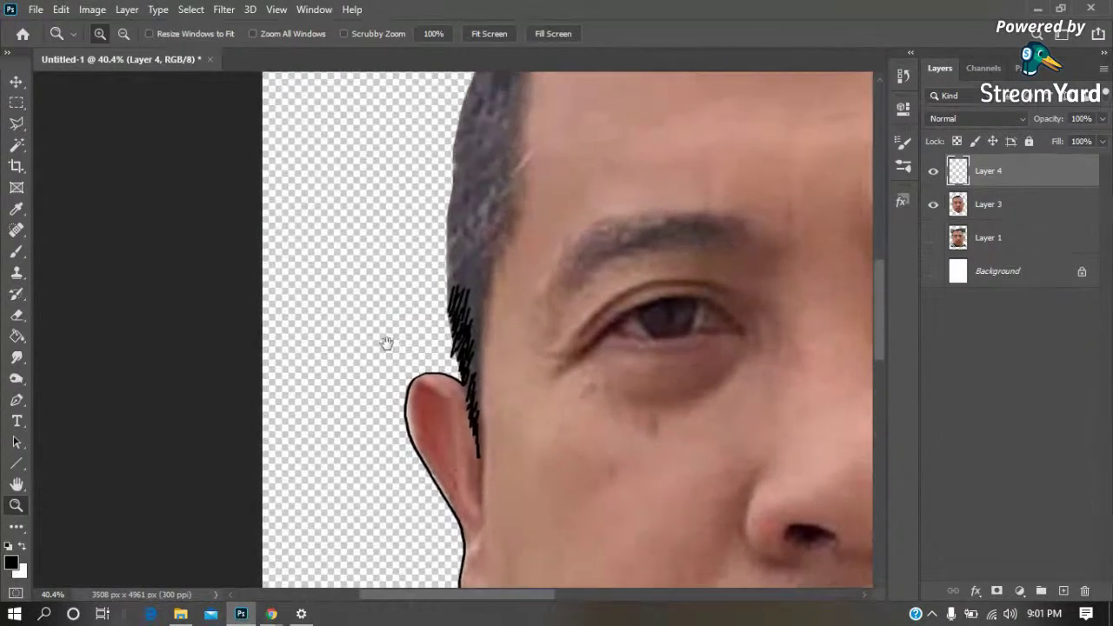
pyautogui.moveTo(390, 165); pyautogui.dragTo(591, 496)
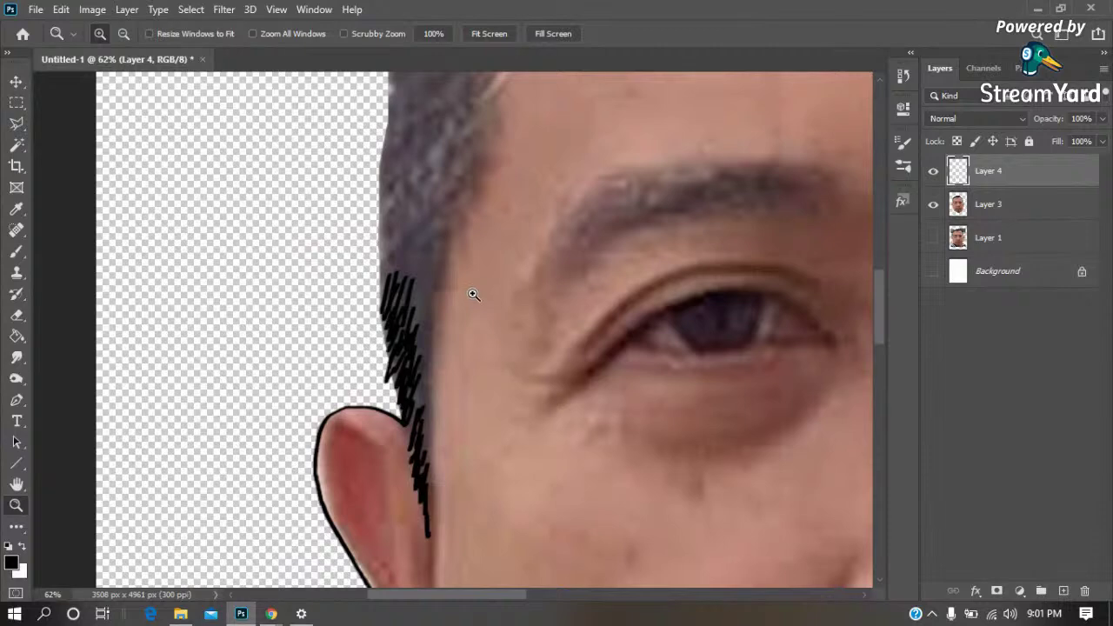
pyautogui.press('b')
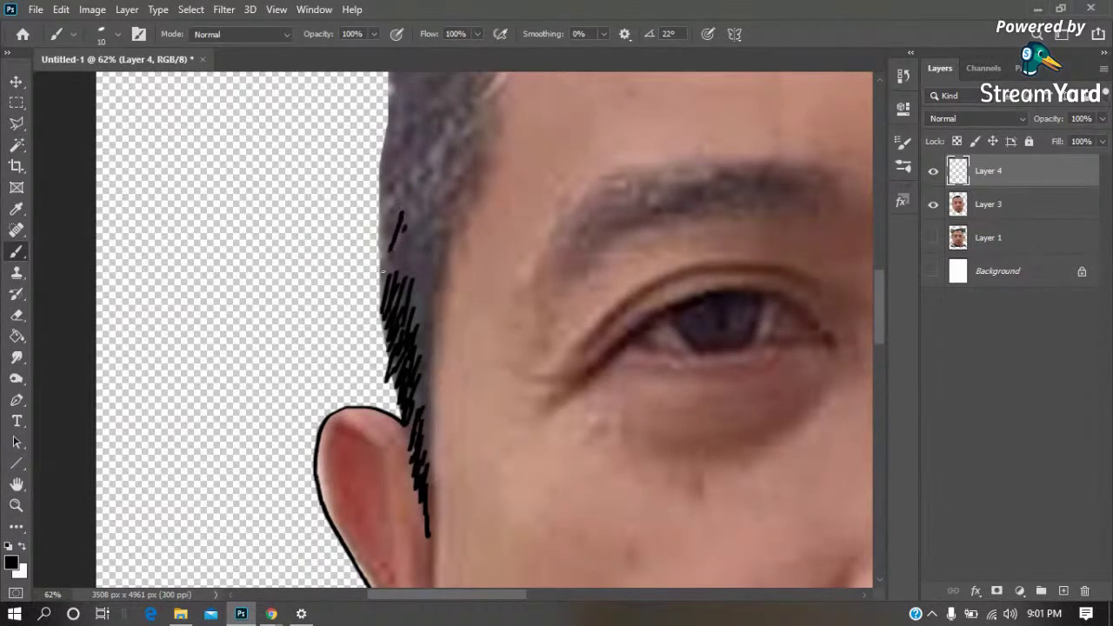
pyautogui.moveTo(425, 222); pyautogui.dragTo(412, 292)
pyautogui.moveTo(406, 365); pyautogui.dragTo(410, 364)
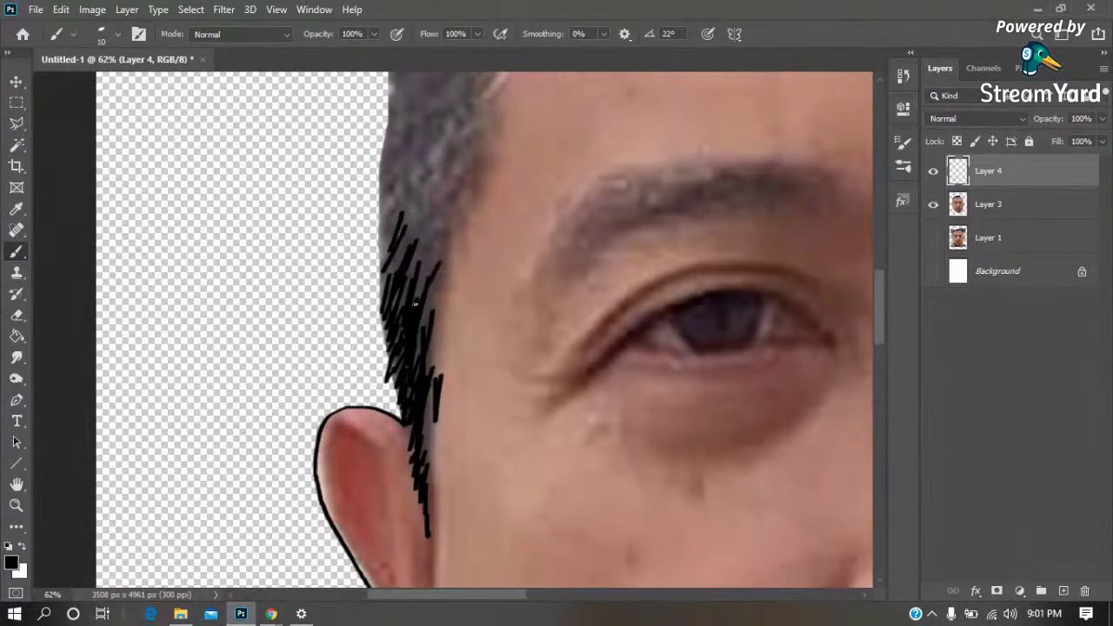
pyautogui.moveTo(413, 219)
pyautogui.mouseDown()
pyautogui.moveTo(415, 167)
pyautogui.moveTo(383, 253)
pyautogui.mouseUp()
# Thicken the hair hatching and extend it down the left side hairline
pyautogui.scroll(5, 384, 268)
pyautogui.moveTo(412, 198)
pyautogui.mouseDown()
pyautogui.moveTo(376, 230)
pyautogui.moveTo(389, 235)
pyautogui.moveTo(367, 276)
pyautogui.moveTo(374, 317)
pyautogui.mouseUp()
pyautogui.moveTo(424, 260); pyautogui.dragTo(373, 344)
pyautogui.moveTo(383, 285)
pyautogui.mouseDown()
pyautogui.moveTo(367, 350)
pyautogui.moveTo(387, 297)
pyautogui.moveTo(400, 353)
pyautogui.mouseUp()
pyautogui.moveTo(431, 313); pyautogui.dragTo(382, 413)
pyautogui.moveTo(426, 356); pyautogui.dragTo(418, 368)
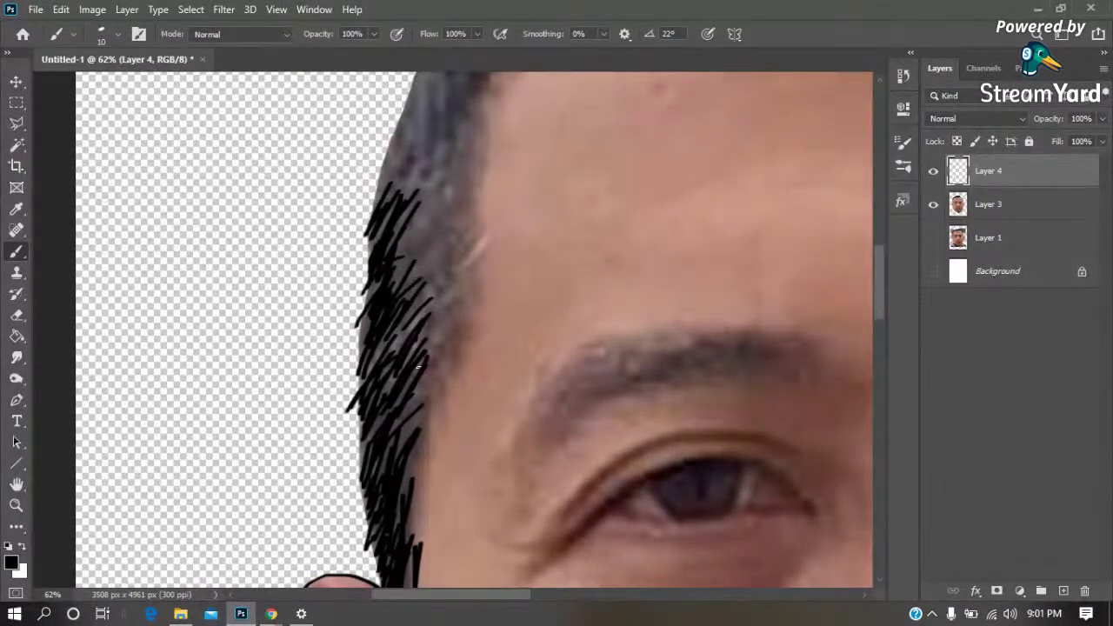
pyautogui.moveTo(420, 407); pyautogui.dragTo(412, 435)
# Add hair strokes at the temple and fill in hatching along the lower hairline
pyautogui.scroll(5, 523, 224)
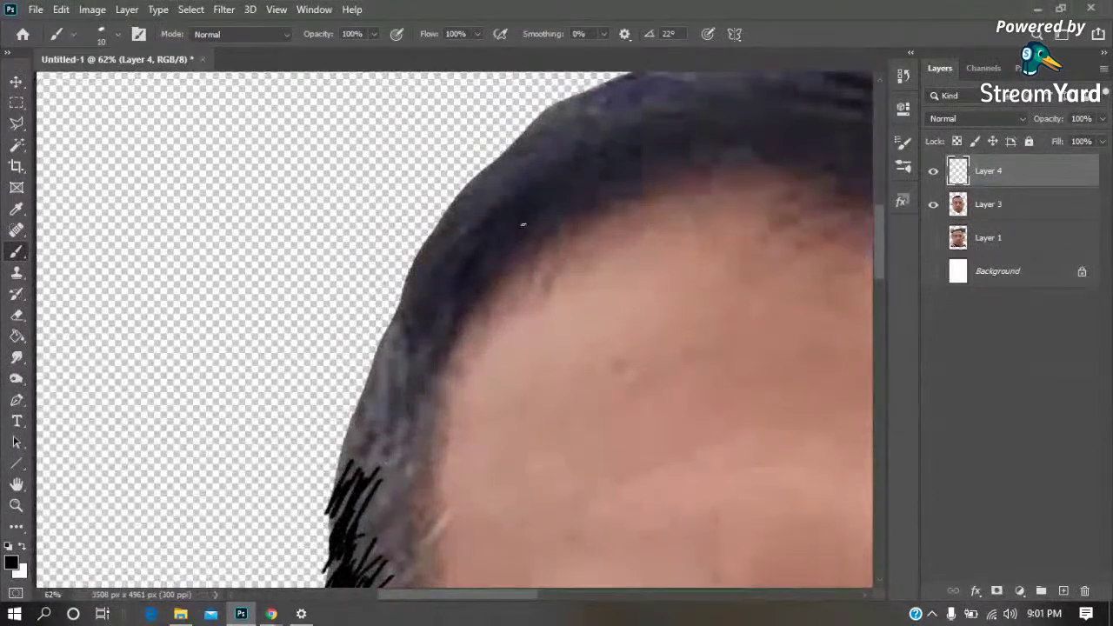
pyautogui.moveTo(485, 213); pyautogui.dragTo(420, 318)
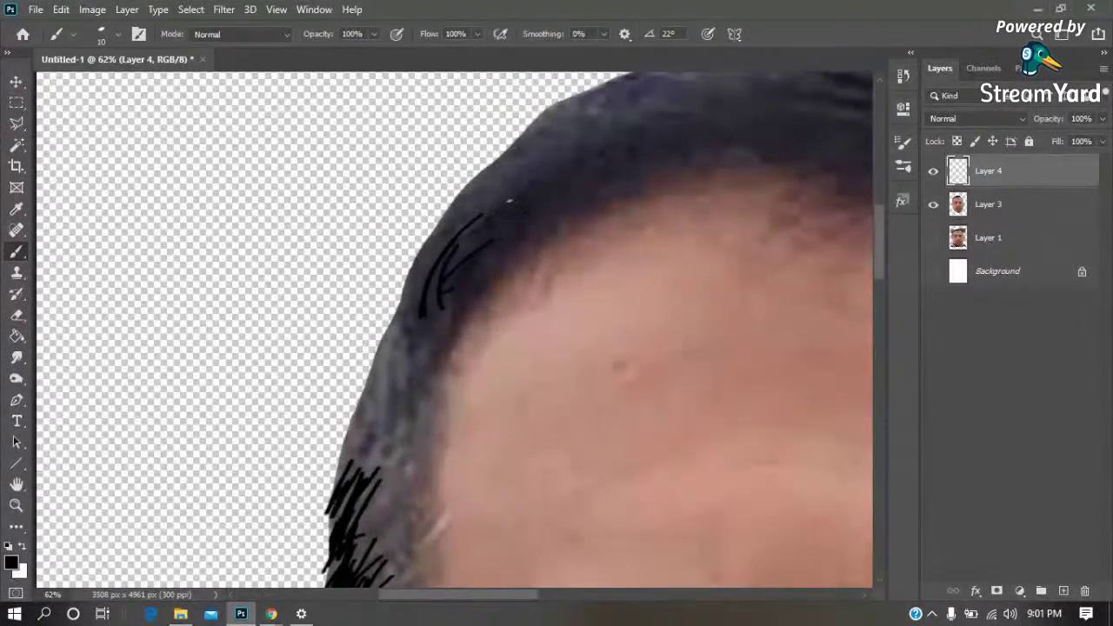
pyautogui.moveTo(479, 218); pyautogui.dragTo(425, 300)
pyautogui.moveTo(437, 228); pyautogui.dragTo(380, 396)
pyautogui.moveTo(397, 344); pyautogui.dragTo(358, 415)
pyautogui.moveTo(393, 331)
pyautogui.mouseDown()
pyautogui.moveTo(370, 351)
pyautogui.moveTo(348, 448)
pyautogui.mouseUp()
pyautogui.moveTo(383, 398); pyautogui.dragTo(342, 465)
pyautogui.moveTo(395, 405); pyautogui.dragTo(345, 479)
pyautogui.moveTo(362, 425); pyautogui.dragTo(328, 490)
pyautogui.moveTo(402, 407); pyautogui.dragTo(368, 482)
pyautogui.moveTo(378, 429); pyautogui.dragTo(359, 465)
# Add more hatching near the lower hairline and make the temple strokes denser
pyautogui.scroll(-2, 360, 442)
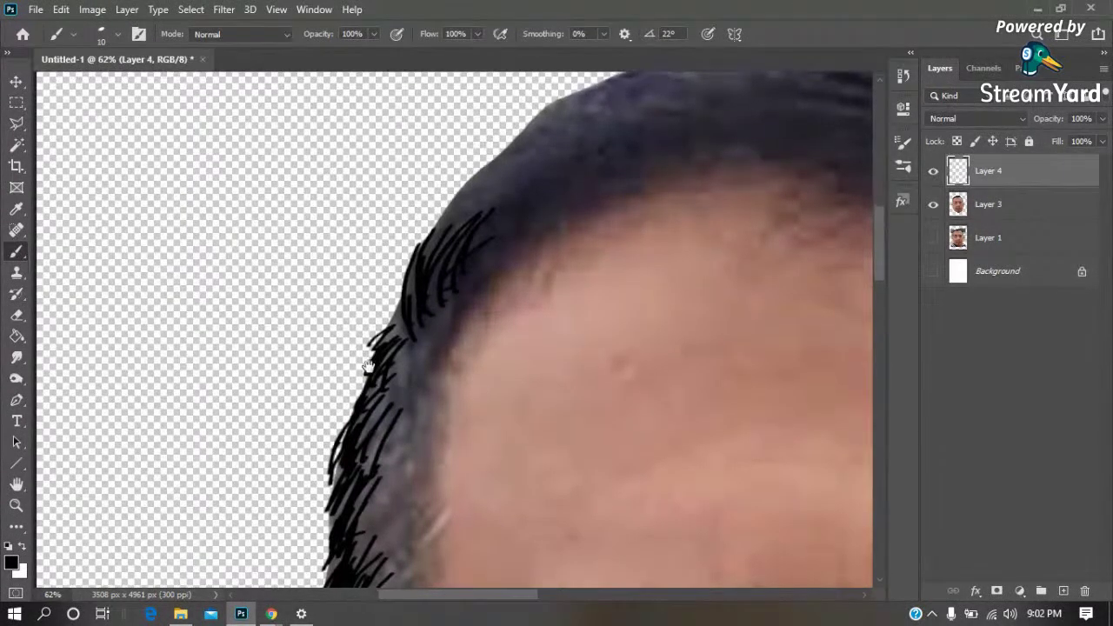
pyautogui.scroll(-3, 362, 408)
pyautogui.moveTo(408, 332); pyautogui.dragTo(362, 439)
pyautogui.moveTo(400, 358); pyautogui.dragTo(372, 436)
pyautogui.moveTo(393, 389)
pyautogui.mouseDown()
pyautogui.moveTo(367, 470)
pyautogui.moveTo(378, 492)
pyautogui.mouseUp()
pyautogui.moveTo(405, 453); pyautogui.dragTo(378, 497)
pyautogui.moveTo(395, 475); pyautogui.dragTo(385, 501)
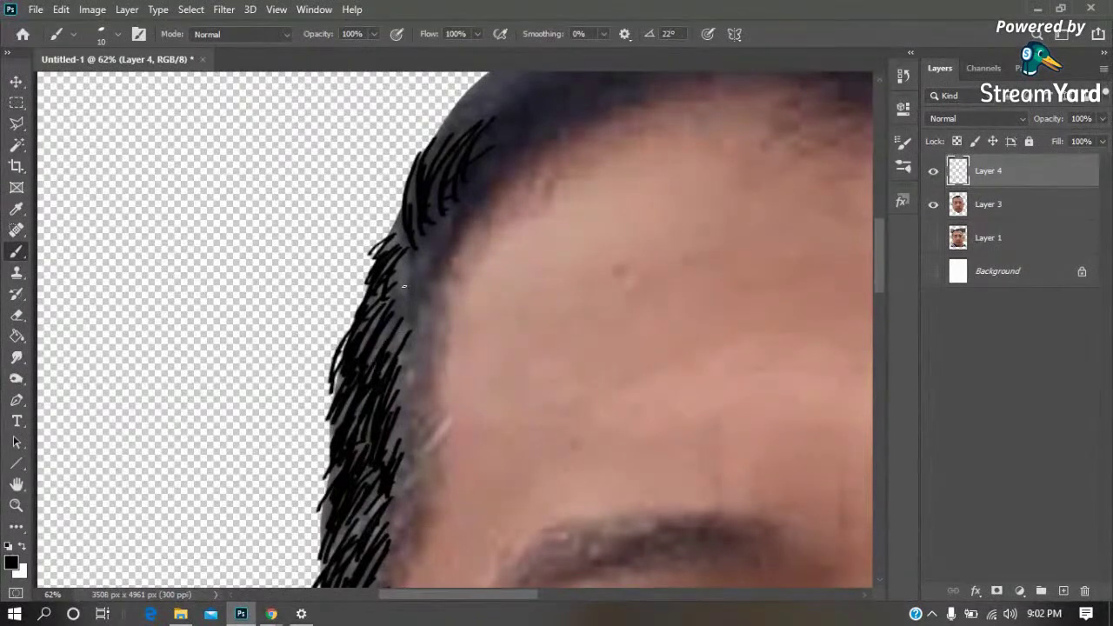
pyautogui.moveTo(429, 247)
pyautogui.mouseDown()
pyautogui.moveTo(393, 299)
pyautogui.moveTo(374, 297)
pyautogui.moveTo(383, 378)
pyautogui.mouseUp()
# Paint thin hair strokes from the upper hairline toward the crown, then fit the document on screen
pyautogui.scroll(-1, 368, 338)
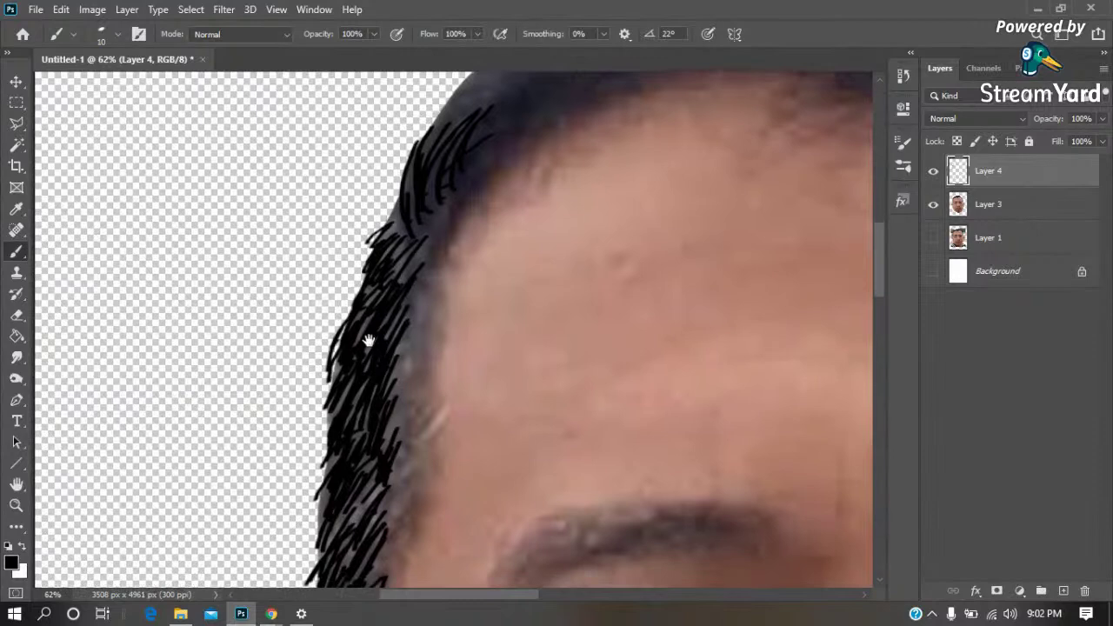
pyautogui.scroll(-4, 367, 338)
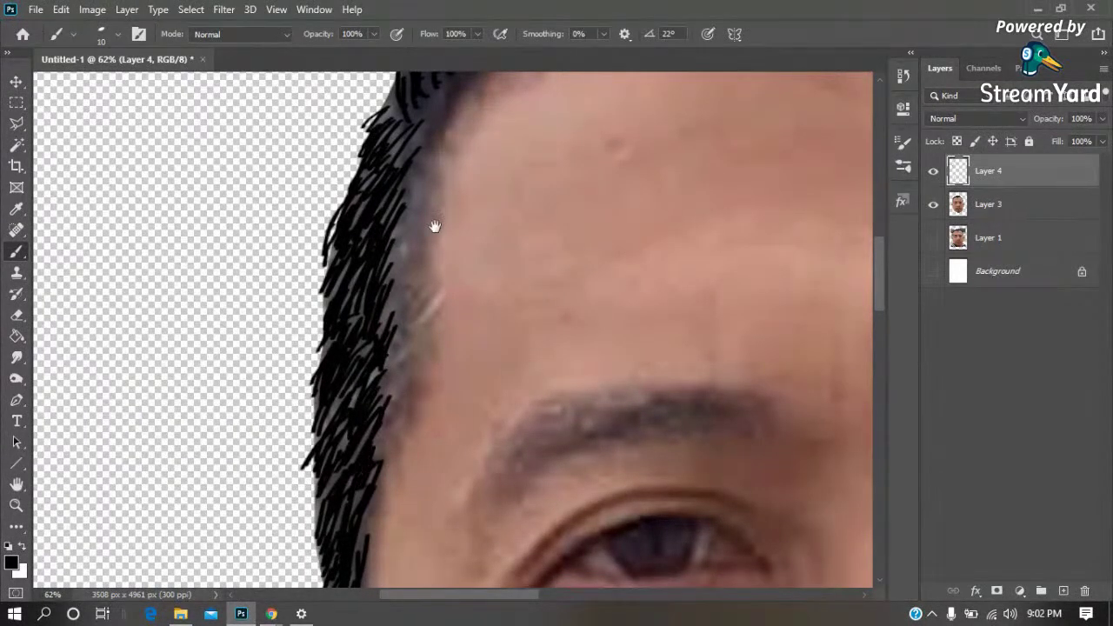
pyautogui.moveTo(427, 256); pyautogui.dragTo(388, 539)
pyautogui.moveTo(463, 274); pyautogui.dragTo(358, 379)
pyautogui.moveTo(448, 252)
pyautogui.mouseDown()
pyautogui.moveTo(387, 339)
pyautogui.moveTo(389, 330)
pyautogui.mouseUp()
pyautogui.moveTo(407, 280); pyautogui.dragTo(351, 374)
pyautogui.moveTo(426, 259); pyautogui.dragTo(344, 368)
pyautogui.moveTo(395, 273); pyautogui.dragTo(339, 396)
pyautogui.moveTo(365, 301)
pyautogui.mouseDown()
pyautogui.moveTo(328, 359)
pyautogui.moveTo(319, 443)
pyautogui.mouseUp()
pyautogui.moveTo(321, 395); pyautogui.dragTo(308, 456)
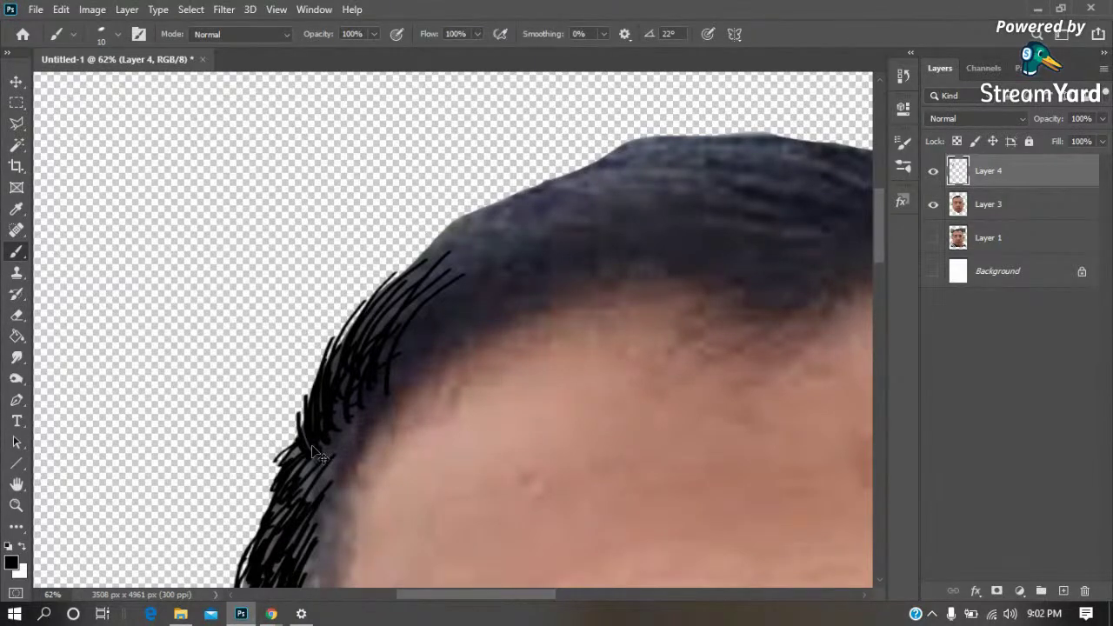
pyautogui.hotkey('ctrl', '0')
# Zoom in on the temple and ear and start tracing the sideburn above the ear
pyautogui.press('z')
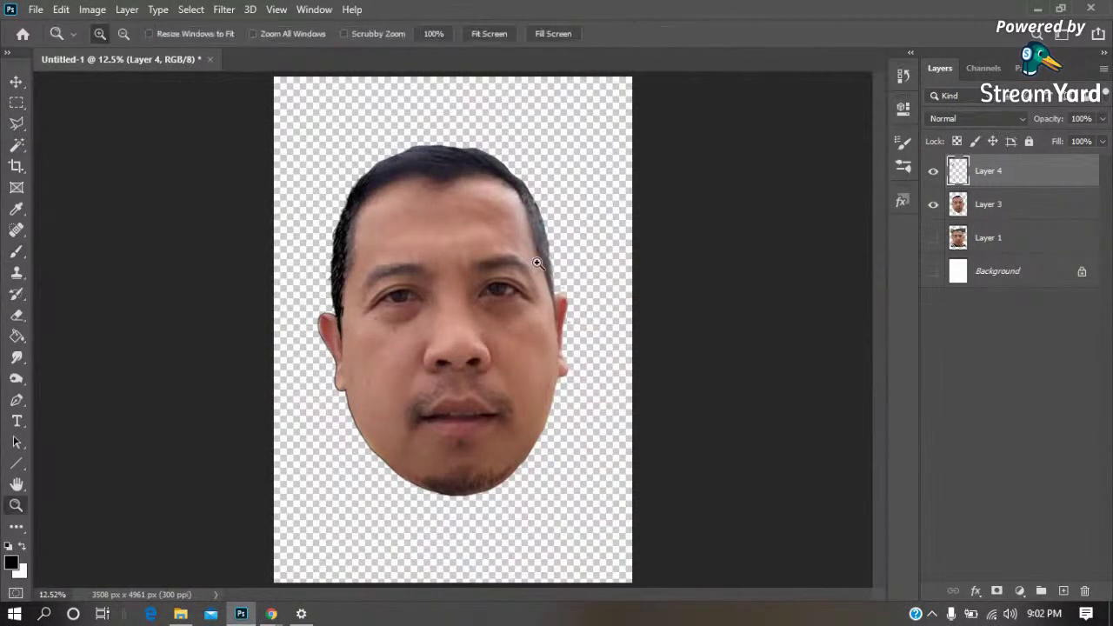
pyautogui.moveTo(523, 200); pyautogui.dragTo(586, 344)
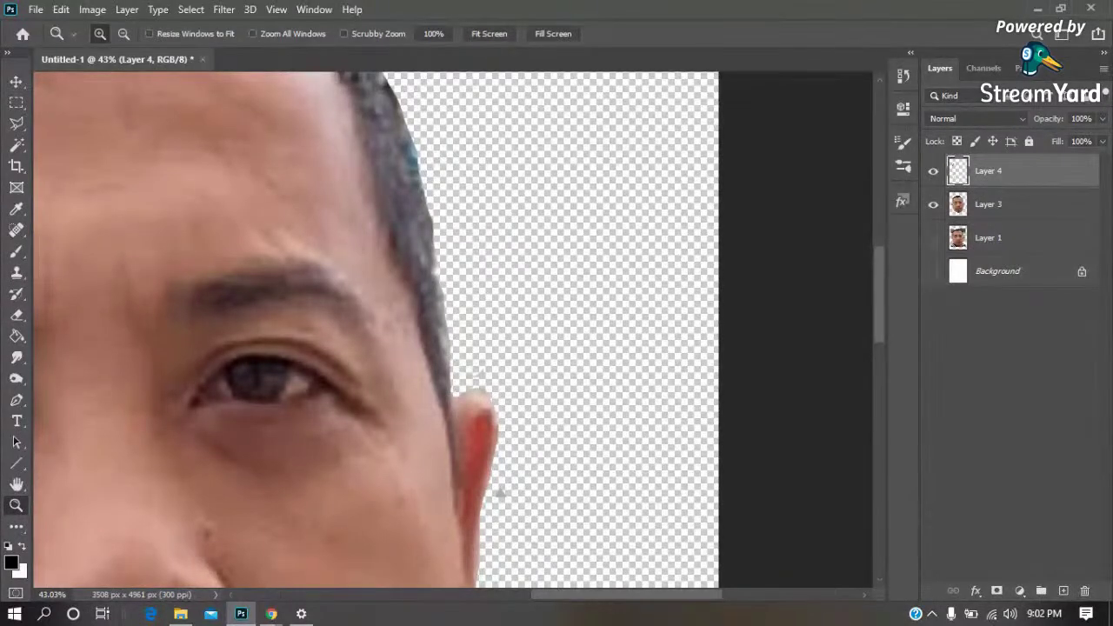
pyautogui.moveTo(573, 317); pyautogui.dragTo(377, 521)
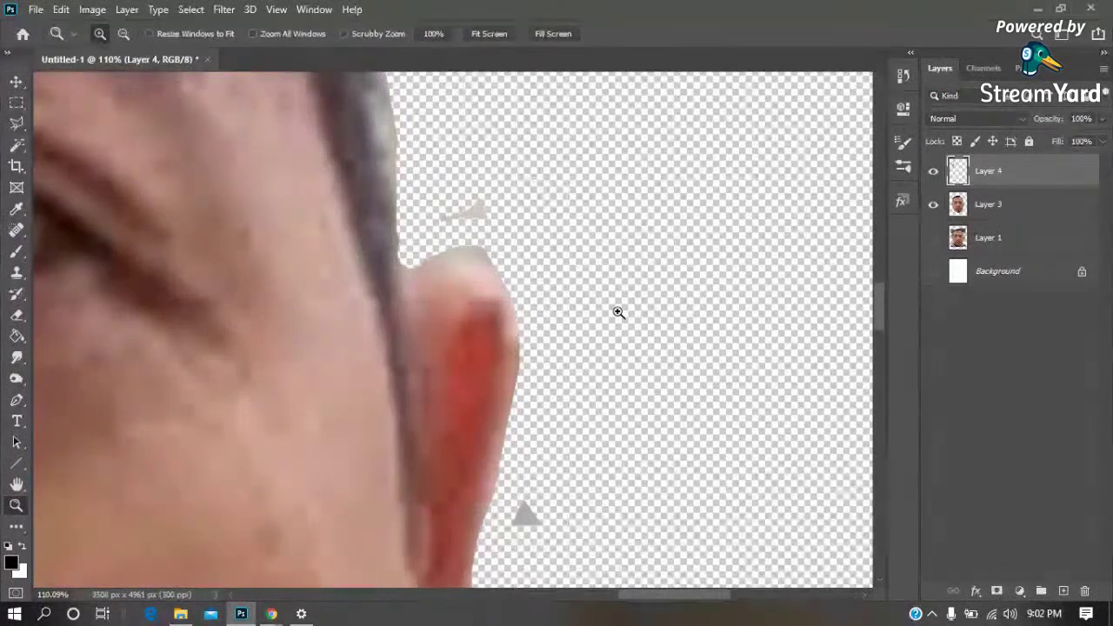
pyautogui.press('b')
pyautogui.moveTo(374, 193)
pyautogui.mouseDown()
pyautogui.moveTo(393, 226)
pyautogui.moveTo(380, 232)
pyautogui.mouseUp()
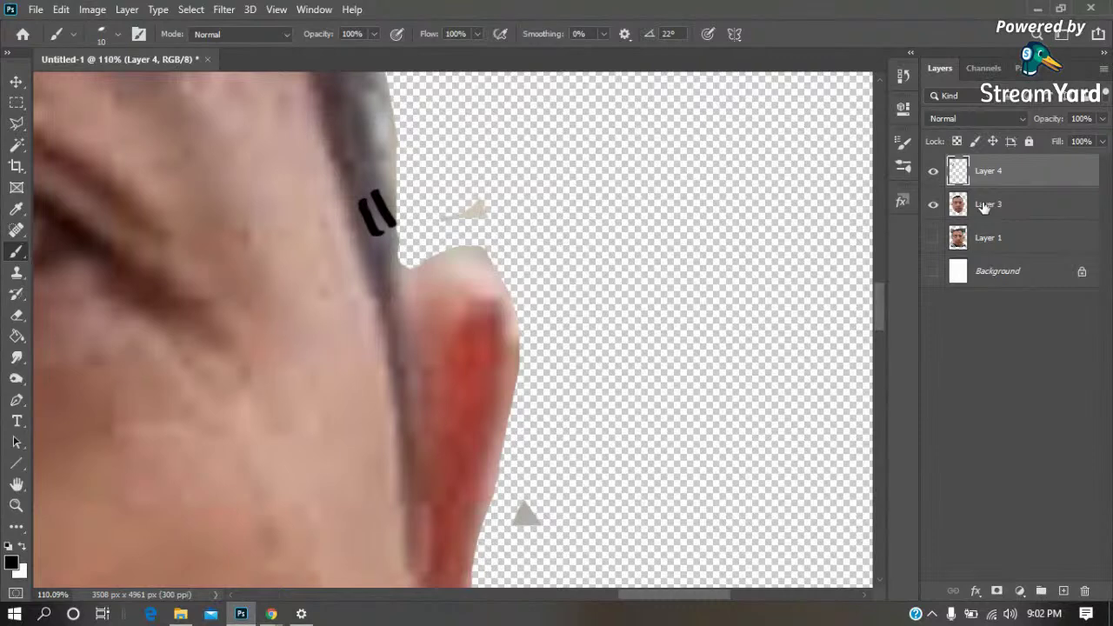
# Erase the faint grey smudges beside the ear on photo Layer 3
pyautogui.click(983, 205)
pyautogui.press('e')
pyautogui.moveTo(467, 223); pyautogui.dragTo(487, 186)
pyautogui.moveTo(551, 500); pyautogui.dragTo(522, 517)
# On Layer 4, trace the sideburn down beside the ear and outline the ear's top edge
pyautogui.click(983, 178)
pyautogui.press('b')
pyautogui.moveTo(369, 174); pyautogui.dragTo(397, 245)
pyautogui.moveTo(360, 212); pyautogui.dragTo(395, 280)
pyautogui.moveTo(357, 240)
pyautogui.mouseDown()
pyautogui.moveTo(396, 311)
pyautogui.moveTo(414, 492)
pyautogui.mouseUp()
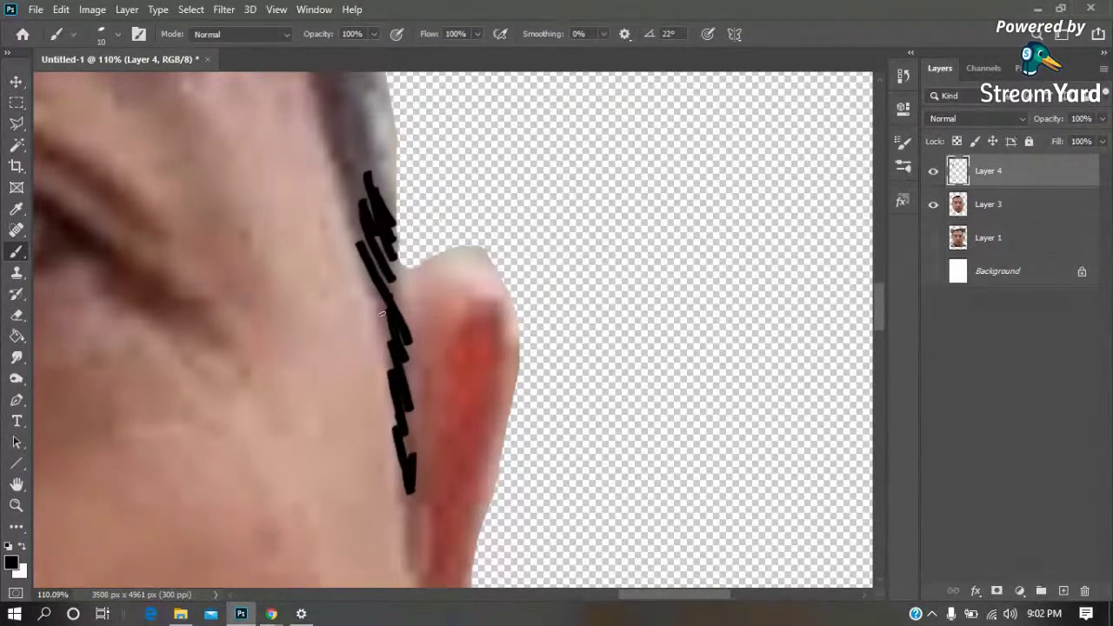
pyautogui.moveTo(442, 259); pyautogui.dragTo(471, 254)
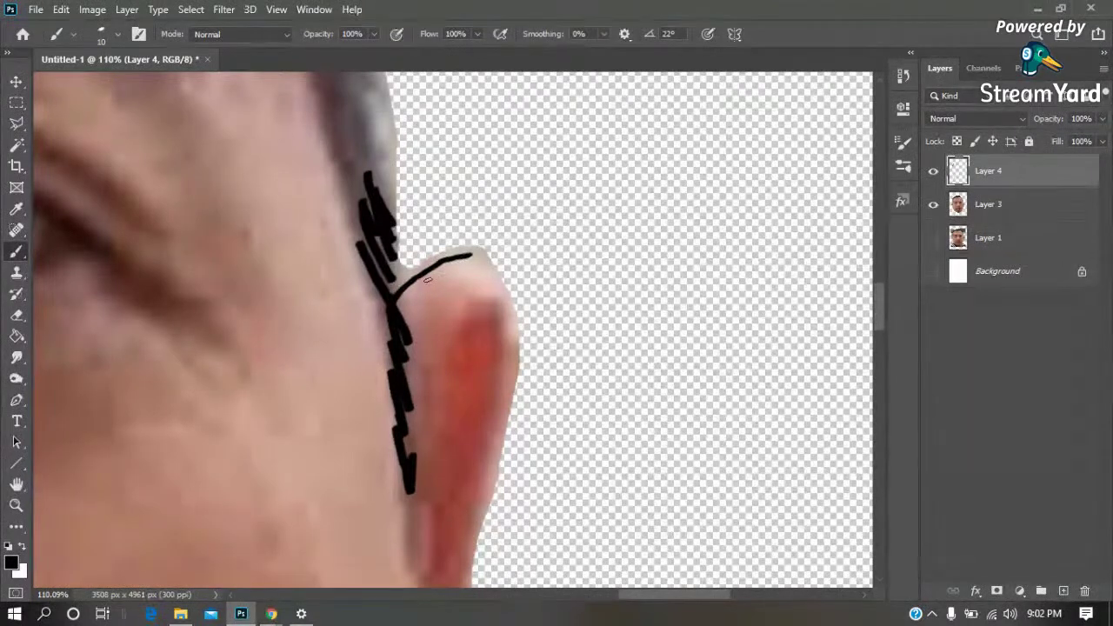
pyautogui.moveTo(401, 292)
pyautogui.mouseDown()
pyautogui.moveTo(451, 250)
pyautogui.moveTo(481, 256)
pyautogui.moveTo(507, 296)
pyautogui.moveTo(505, 417)
pyautogui.moveTo(502, 154)
pyautogui.moveTo(475, 304)
pyautogui.moveTo(463, 513)
pyautogui.moveTo(467, 239)
pyautogui.moveTo(525, 451)
pyautogui.mouseUp()
# Tidy the nose outline under the tip, erasing the stray line and smoothing the notch
pyautogui.moveTo(505, 496)
pyautogui.mouseDown()
pyautogui.moveTo(514, 318)
pyautogui.moveTo(471, 361)
pyautogui.moveTo(432, 371)
pyautogui.mouseUp()
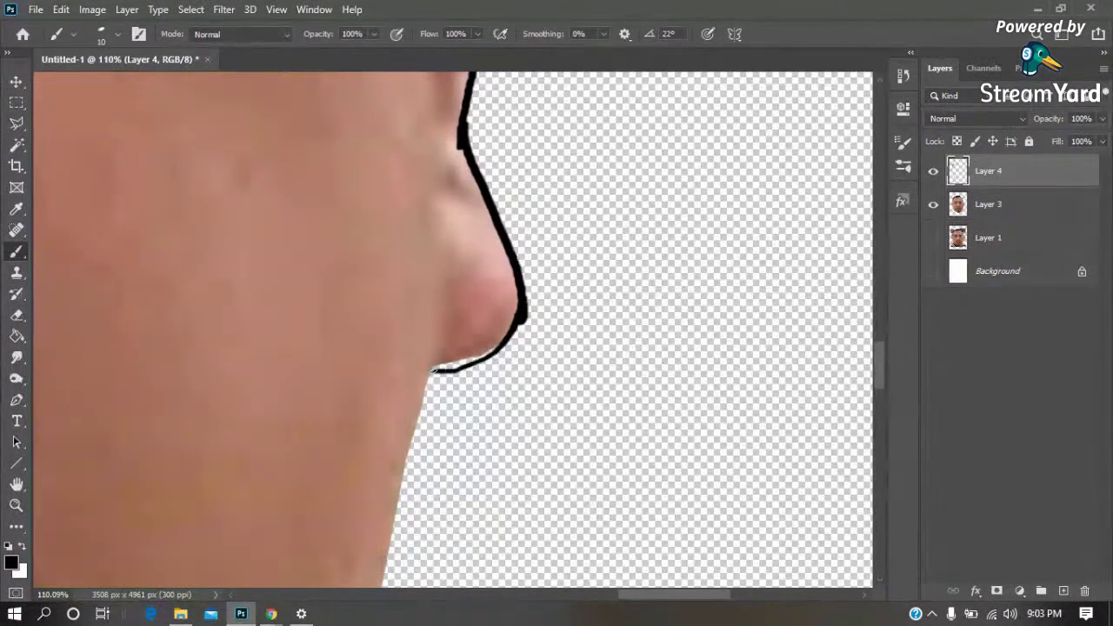
pyautogui.press('e')
pyautogui.moveTo(534, 322); pyautogui.dragTo(435, 386)
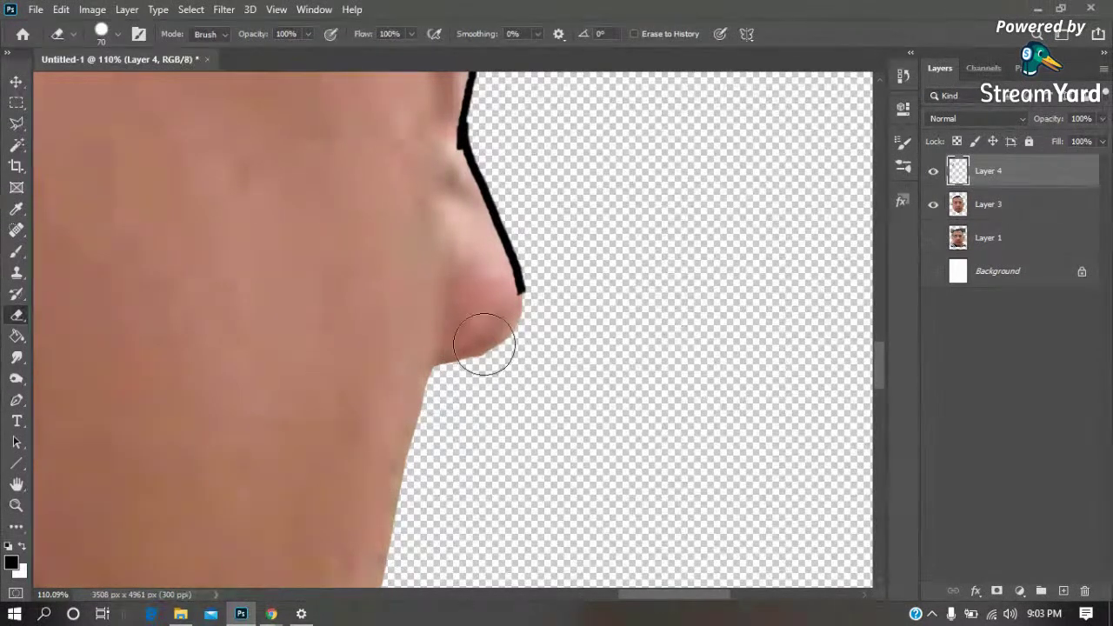
pyautogui.press('b')
pyautogui.moveTo(518, 313)
pyautogui.mouseDown()
pyautogui.moveTo(501, 341)
pyautogui.moveTo(462, 358)
pyautogui.mouseUp()
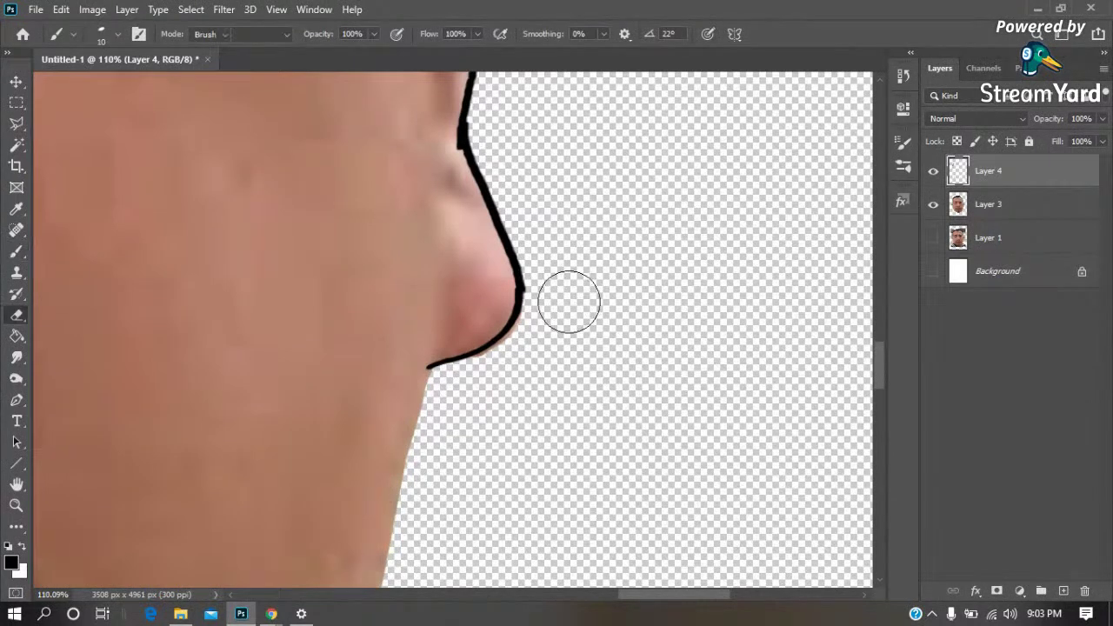
pyautogui.press('e')
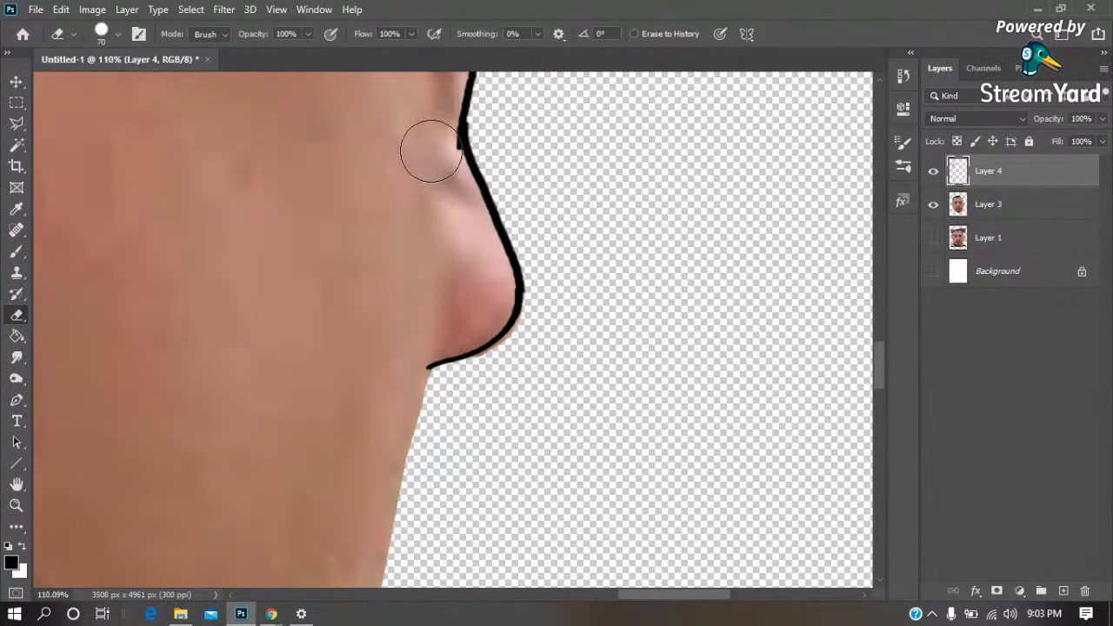
pyautogui.moveTo(430, 149); pyautogui.dragTo(435, 147)
pyautogui.press('b')
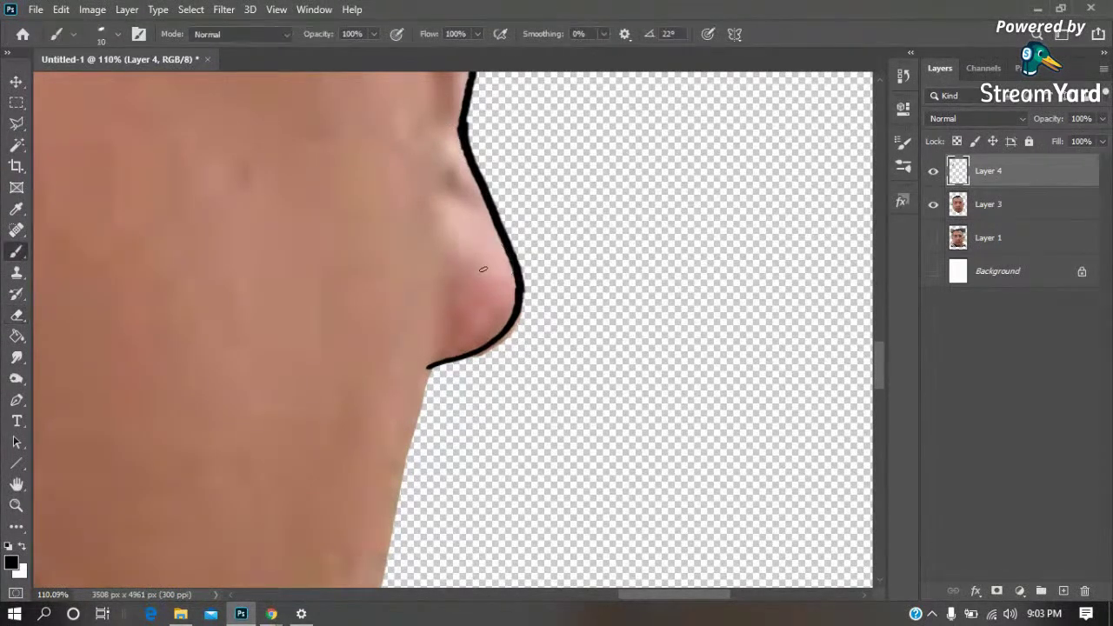
# Outline the cheek edge down the face, trimming the overshooting end, and extend it along the jaw
pyautogui.moveTo(453, 365)
pyautogui.mouseDown()
pyautogui.moveTo(522, 157)
pyautogui.moveTo(490, 192)
pyautogui.moveTo(448, 331)
pyautogui.mouseUp()
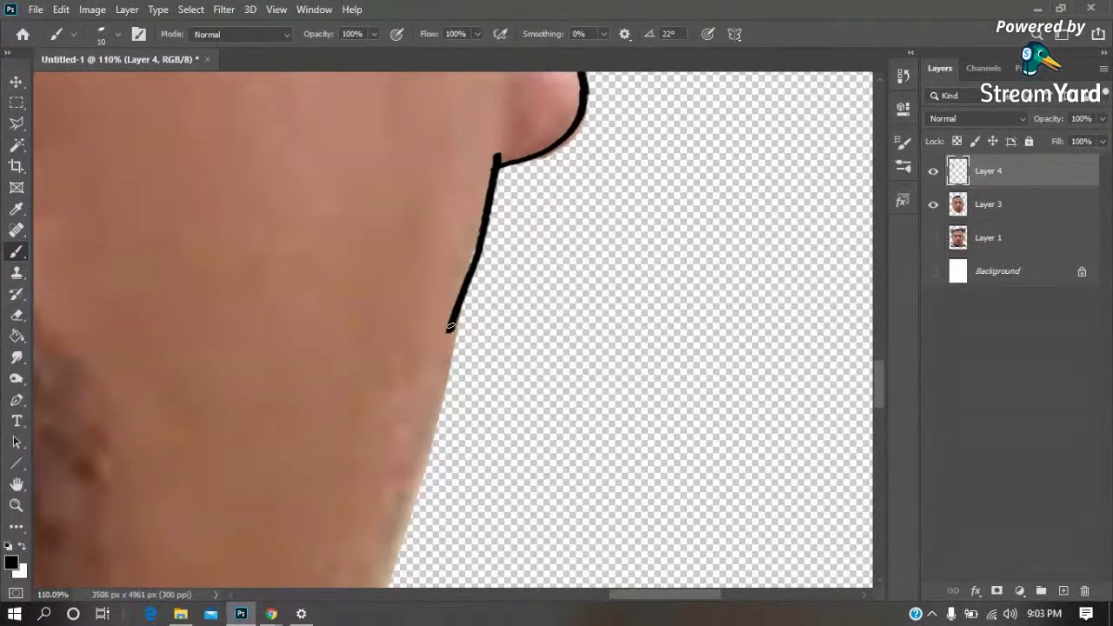
pyautogui.hotkey('ctrl', 'z')
pyautogui.moveTo(474, 263)
pyautogui.mouseDown()
pyautogui.moveTo(432, 452)
pyautogui.moveTo(580, 144)
pyautogui.moveTo(475, 413)
pyautogui.mouseUp()
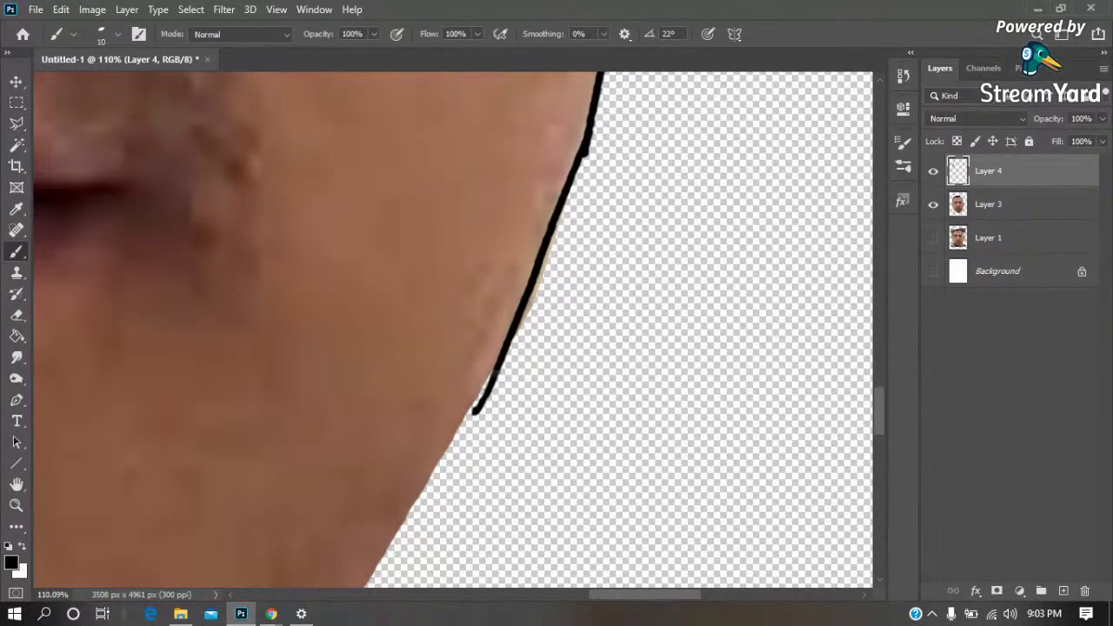
pyautogui.press('e')
pyautogui.moveTo(502, 372); pyautogui.dragTo(461, 434)
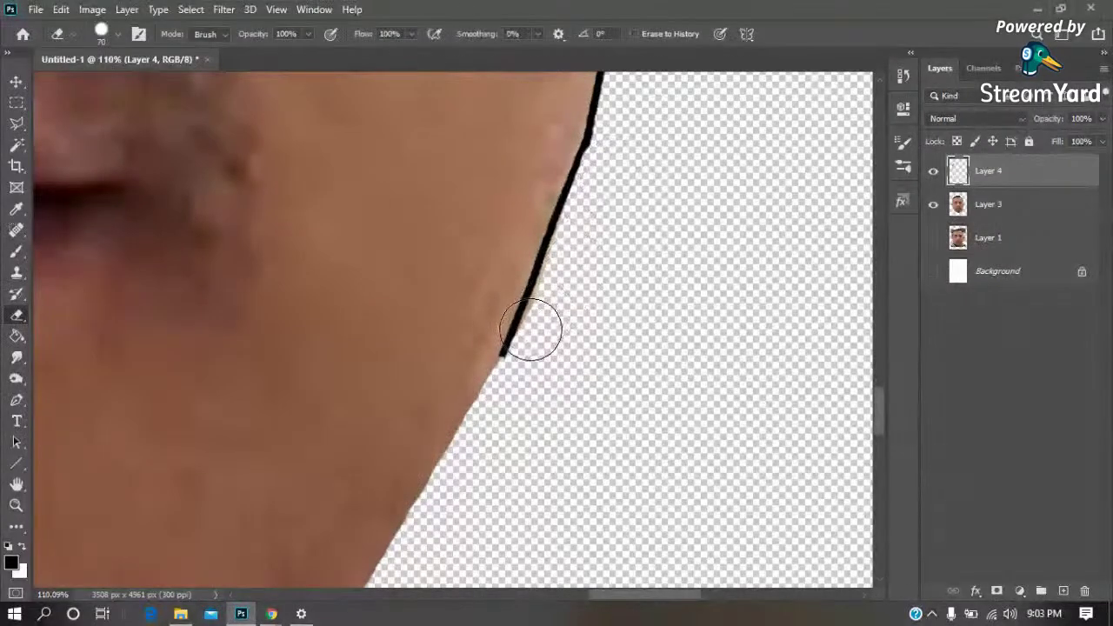
pyautogui.press('b')
pyautogui.moveTo(502, 351)
pyautogui.mouseDown()
pyautogui.moveTo(410, 503)
pyautogui.moveTo(534, 204)
pyautogui.moveTo(511, 268)
pyautogui.moveTo(410, 403)
pyautogui.mouseUp()
pyautogui.press('e')
pyautogui.press('b')
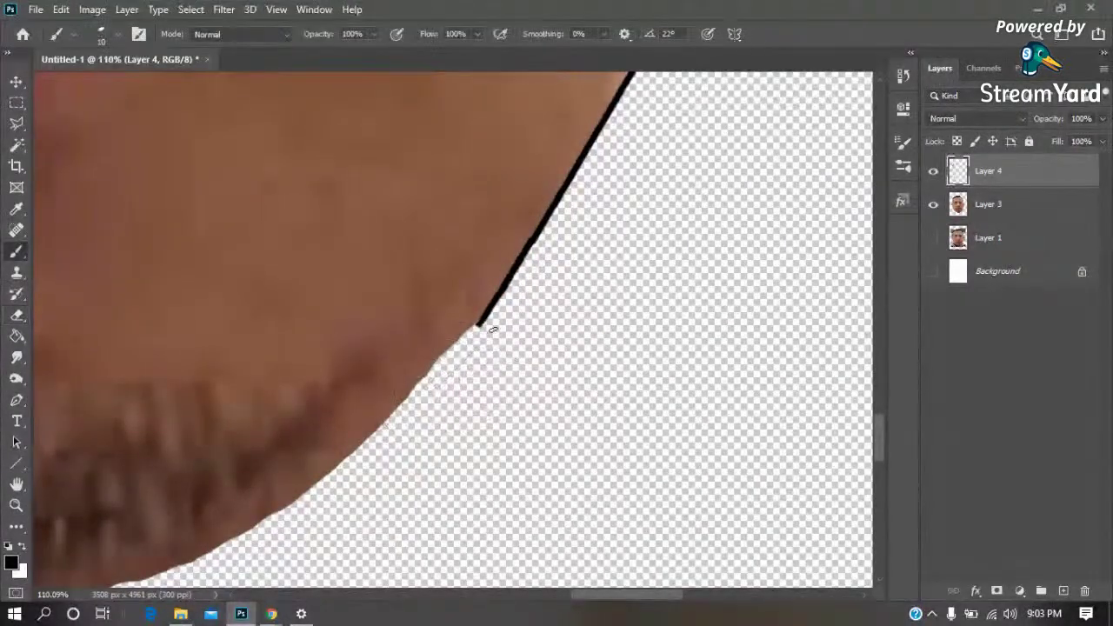
# Draw the jaw outline down to the chin, erase the doubled line, and fit the view
pyautogui.moveTo(409, 394)
pyautogui.mouseDown()
pyautogui.moveTo(324, 483)
pyautogui.moveTo(223, 551)
pyautogui.mouseUp()
pyautogui.moveTo(262, 467); pyautogui.dragTo(509, 249)
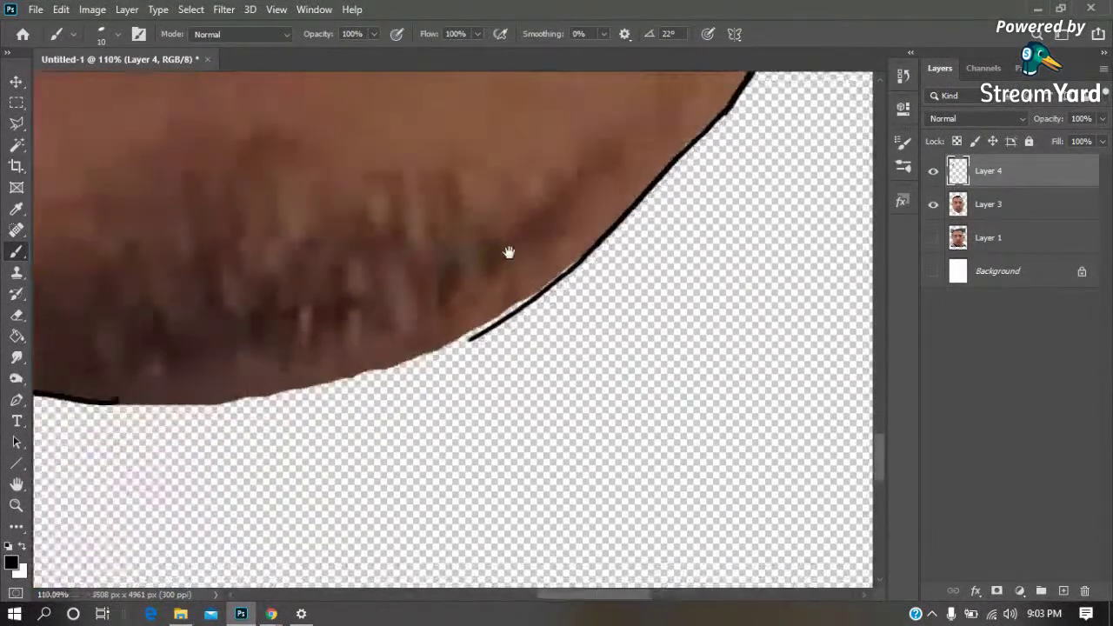
pyautogui.moveTo(600, 248)
pyautogui.mouseDown()
pyautogui.moveTo(421, 355)
pyautogui.moveTo(317, 391)
pyautogui.moveTo(100, 402)
pyautogui.mouseUp()
pyautogui.press('e')
pyautogui.moveTo(462, 346); pyautogui.dragTo(536, 319)
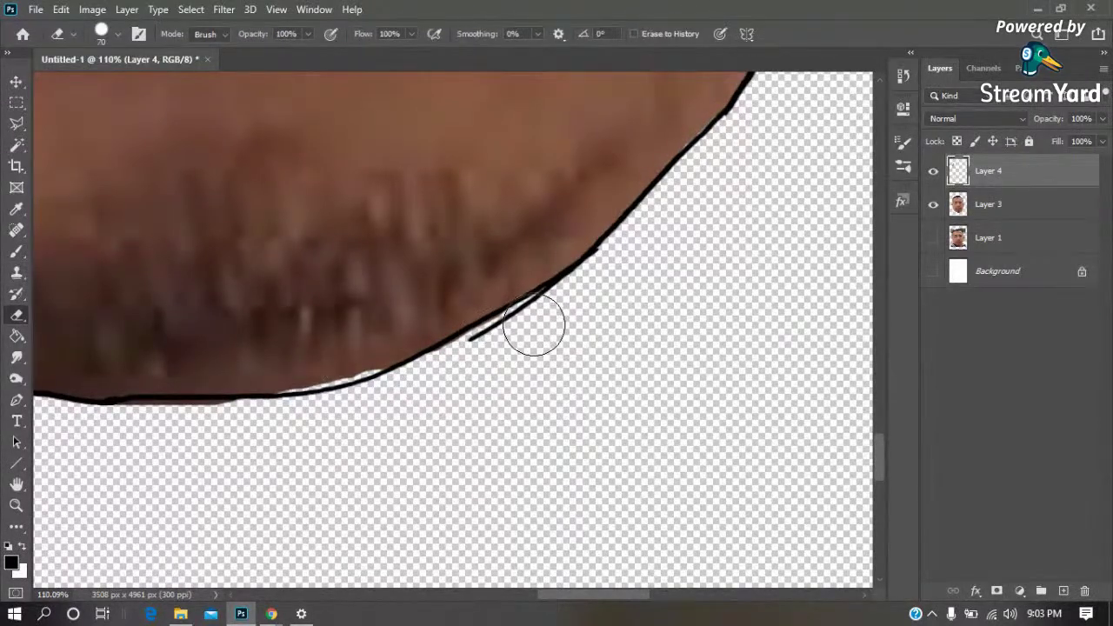
pyautogui.moveTo(457, 378); pyautogui.dragTo(537, 323)
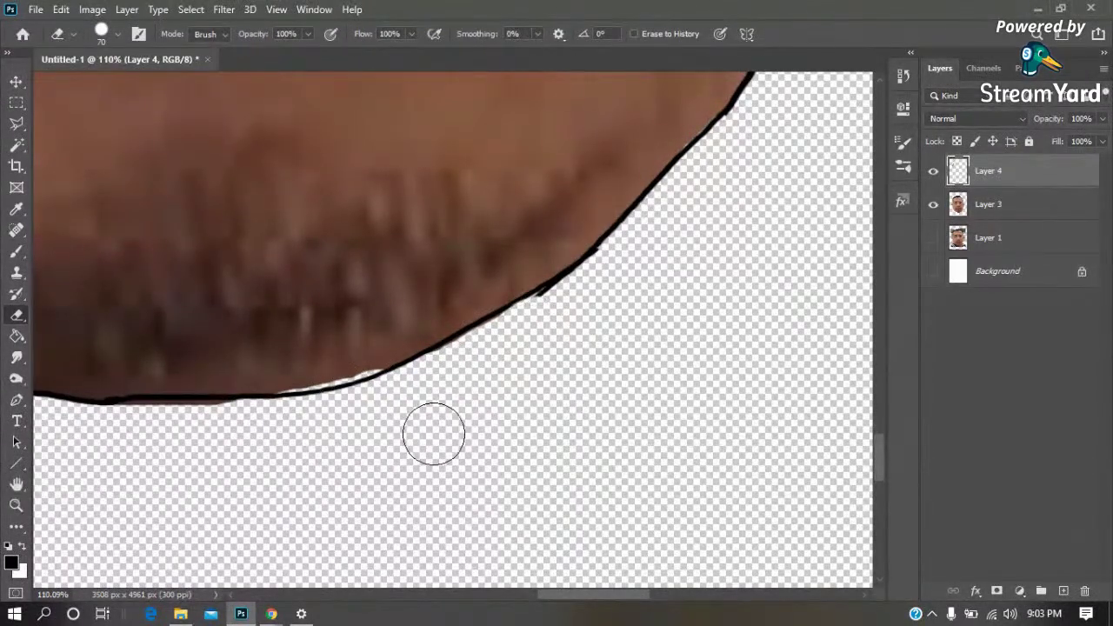
pyautogui.hotkey('ctrl', '0')
# Zoom into the forehead and paint short black hair strokes down the side hairline to the temple
pyautogui.press('z')
pyautogui.moveTo(470, 186); pyautogui.dragTo(574, 239)
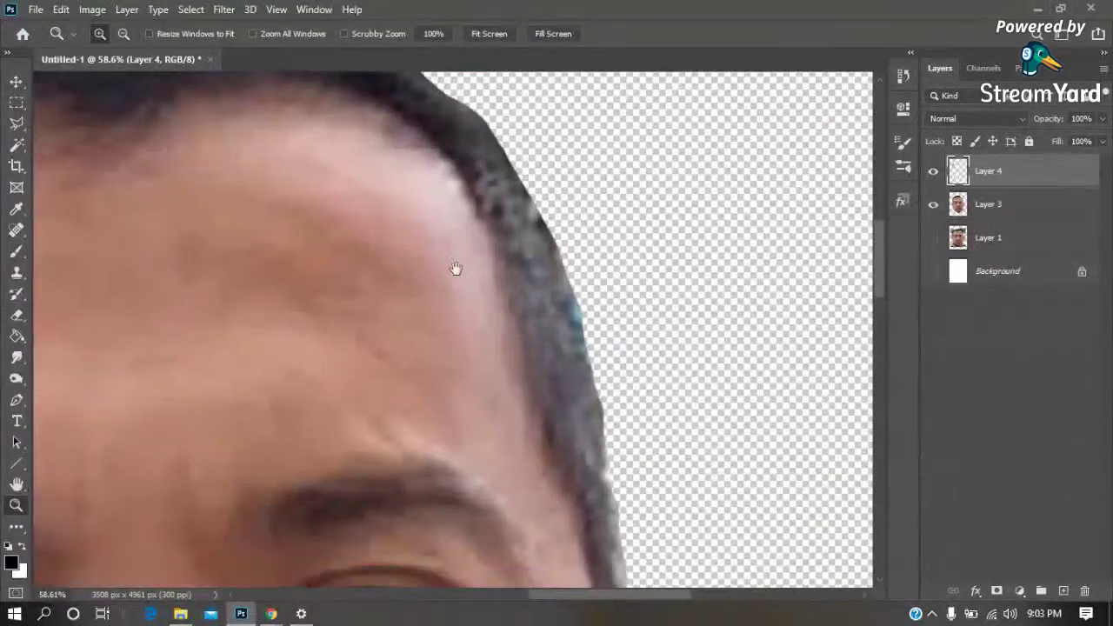
pyautogui.moveTo(455, 269)
pyautogui.mouseDown()
pyautogui.moveTo(378, 173)
pyautogui.moveTo(407, 248)
pyautogui.mouseUp()
pyautogui.press('b')
pyautogui.moveTo(416, 199)
pyautogui.mouseDown()
pyautogui.moveTo(430, 263)
pyautogui.moveTo(415, 265)
pyautogui.mouseUp()
pyautogui.moveTo(414, 236); pyautogui.dragTo(461, 376)
pyautogui.moveTo(449, 283); pyautogui.dragTo(483, 357)
pyautogui.moveTo(462, 282); pyautogui.dragTo(494, 341)
pyautogui.moveTo(463, 301)
pyautogui.mouseDown()
pyautogui.moveTo(493, 351)
pyautogui.moveTo(485, 376)
pyautogui.moveTo(515, 451)
pyautogui.mouseUp()
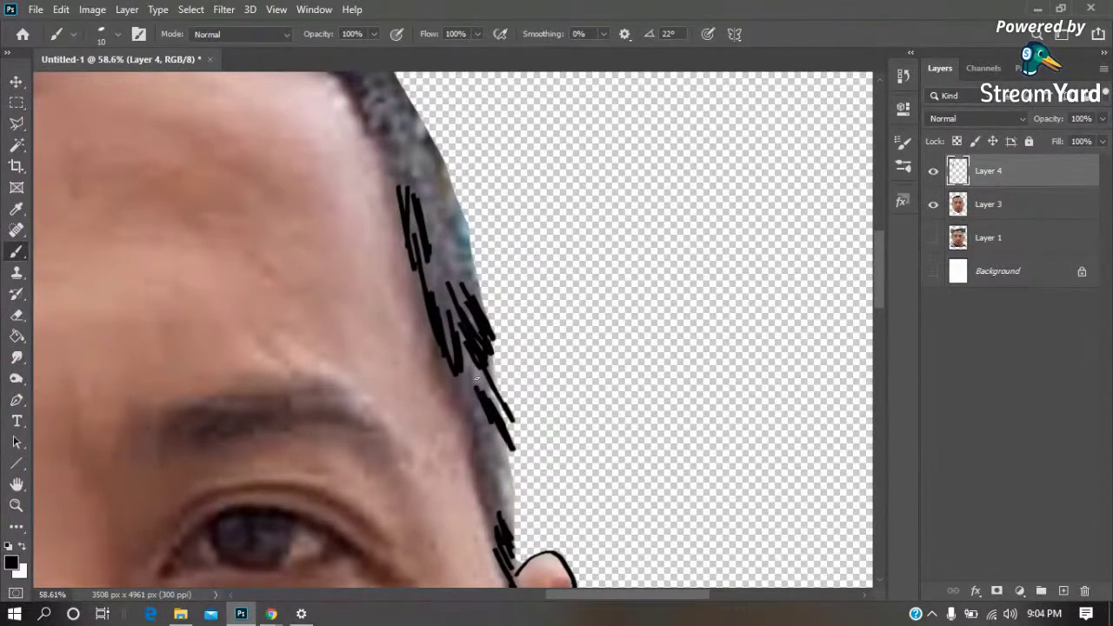
pyautogui.moveTo(468, 363); pyautogui.dragTo(492, 431)
pyautogui.moveTo(463, 388); pyautogui.dragTo(503, 476)
pyautogui.moveTo(490, 442)
pyautogui.mouseDown()
pyautogui.moveTo(518, 499)
pyautogui.moveTo(513, 534)
pyautogui.mouseUp()
pyautogui.moveTo(487, 490); pyautogui.dragTo(503, 534)
pyautogui.moveTo(478, 468); pyautogui.dragTo(499, 500)
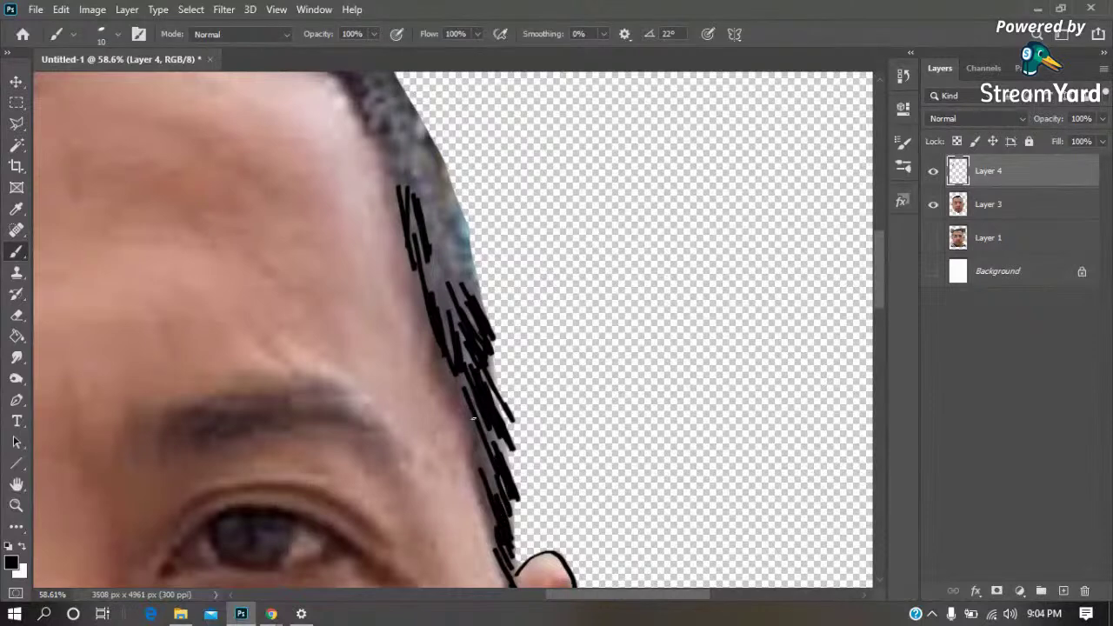
pyautogui.moveTo(488, 458); pyautogui.dragTo(479, 395)
# Add diagonal and curved black strands along the upper side hairline
pyautogui.scroll(3, 489, 368)
pyautogui.hscroll(-1, 490, 367)
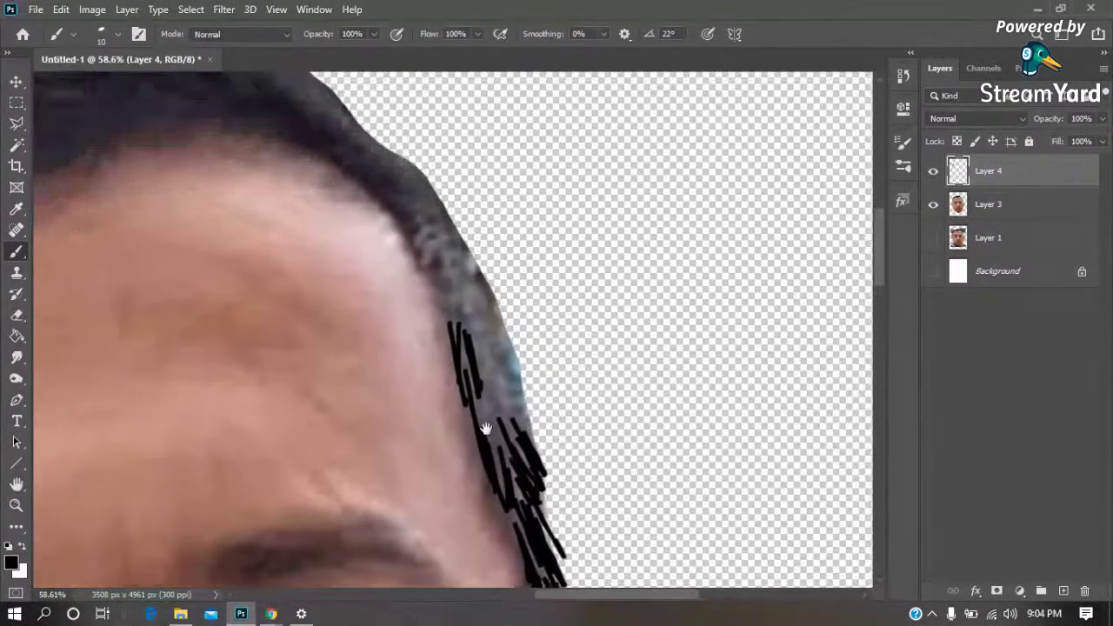
pyautogui.moveTo(478, 345)
pyautogui.mouseDown()
pyautogui.moveTo(525, 396)
pyautogui.moveTo(508, 400)
pyautogui.moveTo(543, 463)
pyautogui.moveTo(529, 484)
pyautogui.moveTo(497, 416)
pyautogui.mouseUp()
pyautogui.moveTo(484, 357)
pyautogui.mouseDown()
pyautogui.moveTo(463, 330)
pyautogui.moveTo(515, 370)
pyautogui.moveTo(503, 401)
pyautogui.mouseUp()
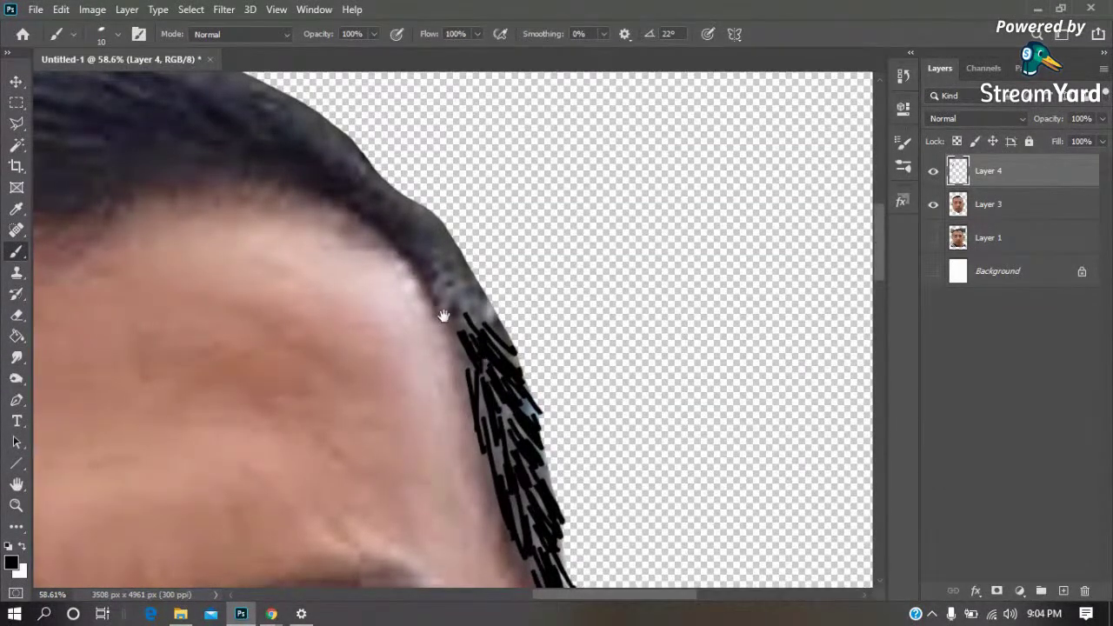
pyautogui.moveTo(437, 296); pyautogui.dragTo(480, 417)
pyautogui.moveTo(381, 233); pyautogui.dragTo(396, 276)
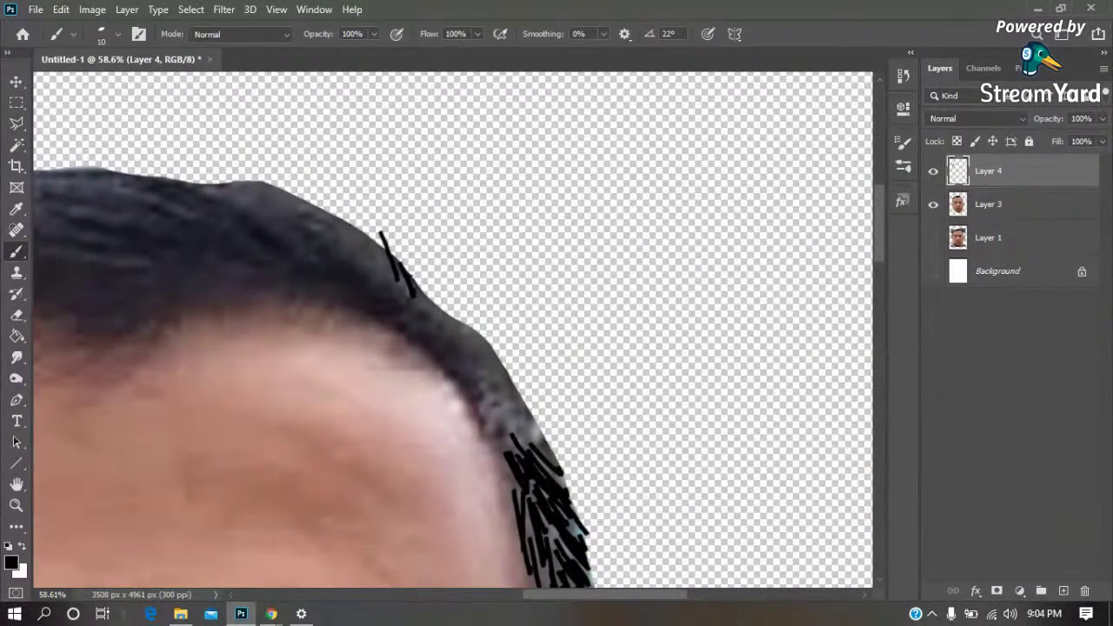
pyautogui.moveTo(426, 332); pyautogui.dragTo(454, 298)
pyautogui.moveTo(435, 322); pyautogui.dragTo(464, 293)
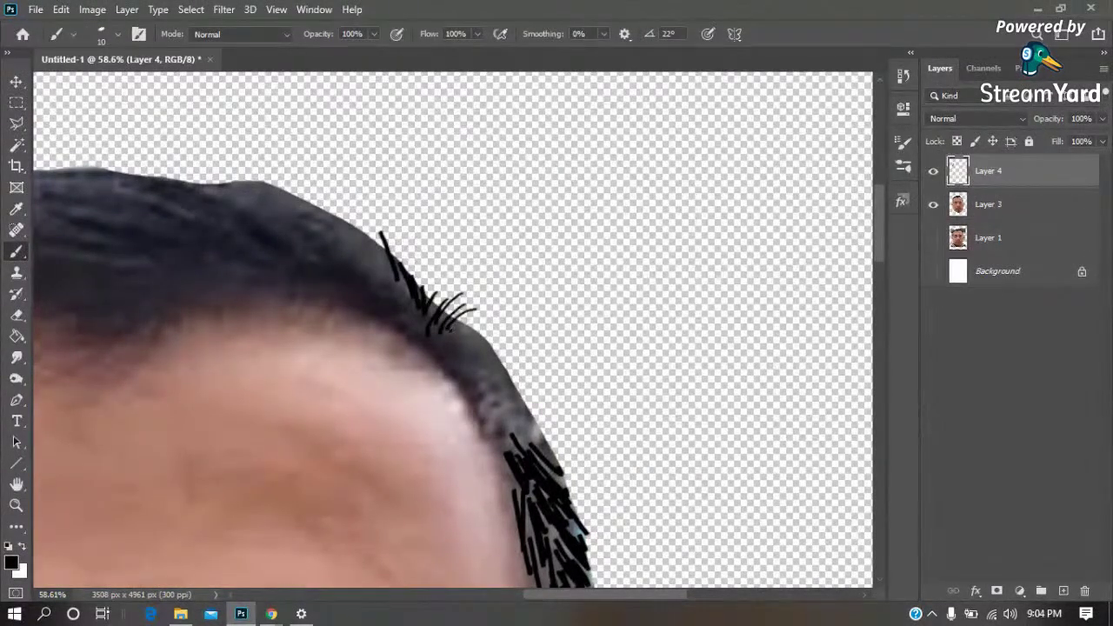
pyautogui.moveTo(486, 348)
pyautogui.mouseDown()
pyautogui.moveTo(462, 355)
pyautogui.moveTo(495, 351)
pyautogui.moveTo(532, 411)
pyautogui.moveTo(536, 433)
pyautogui.moveTo(507, 441)
pyautogui.mouseUp()
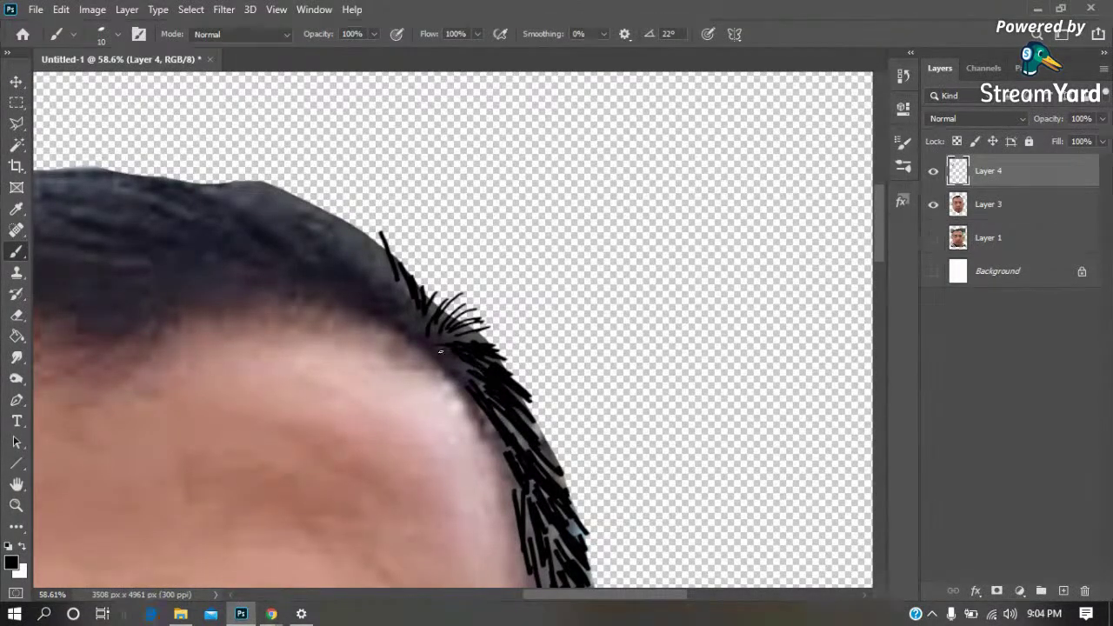
# Paint thin black strands along the upper hairline toward the top of the head
pyautogui.moveTo(508, 396); pyautogui.dragTo(700, 481)
pyautogui.moveTo(555, 357); pyautogui.dragTo(508, 306)
pyautogui.moveTo(573, 372)
pyautogui.mouseDown()
pyautogui.moveTo(453, 259)
pyautogui.moveTo(543, 315)
pyautogui.mouseUp()
pyautogui.moveTo(536, 315); pyautogui.dragTo(433, 256)
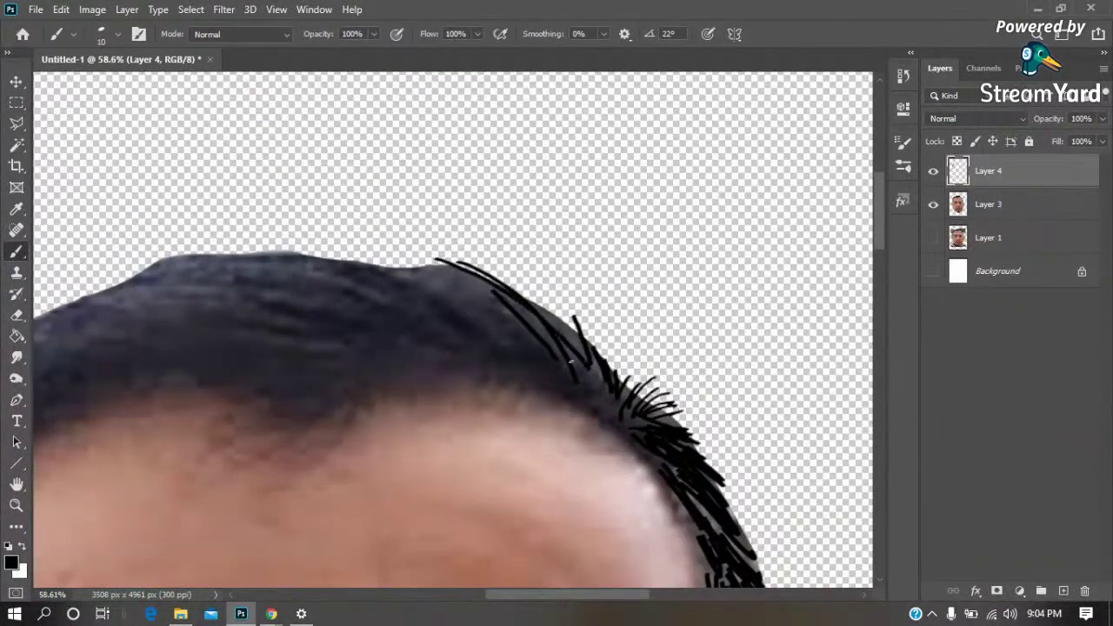
pyautogui.moveTo(599, 387); pyautogui.dragTo(508, 284)
pyautogui.moveTo(571, 372); pyautogui.dragTo(484, 278)
pyautogui.moveTo(532, 348)
pyautogui.mouseDown()
pyautogui.moveTo(440, 273)
pyautogui.moveTo(419, 273)
pyautogui.mouseUp()
pyautogui.moveTo(491, 337); pyautogui.dragTo(379, 266)
pyautogui.moveTo(447, 311)
pyautogui.mouseDown()
pyautogui.moveTo(336, 256)
pyautogui.moveTo(275, 263)
pyautogui.mouseUp()
pyautogui.moveTo(448, 332); pyautogui.dragTo(280, 259)
pyautogui.moveTo(388, 303); pyautogui.dragTo(244, 242)
pyautogui.moveTo(487, 319); pyautogui.dragTo(359, 245)
pyautogui.moveTo(444, 316); pyautogui.dragTo(276, 254)
# Fill the crown with long sweeping black hair strands across the top
pyautogui.moveTo(346, 271)
pyautogui.mouseDown()
pyautogui.moveTo(257, 251)
pyautogui.moveTo(515, 228)
pyautogui.moveTo(628, 193)
pyautogui.mouseUp()
pyautogui.moveTo(641, 266)
pyautogui.mouseDown()
pyautogui.moveTo(346, 228)
pyautogui.moveTo(381, 217)
pyautogui.mouseUp()
pyautogui.moveTo(678, 272); pyautogui.dragTo(475, 193)
pyautogui.moveTo(607, 242); pyautogui.dragTo(374, 217)
pyautogui.moveTo(722, 275); pyautogui.dragTo(484, 210)
pyautogui.moveTo(619, 234); pyautogui.dragTo(402, 194)
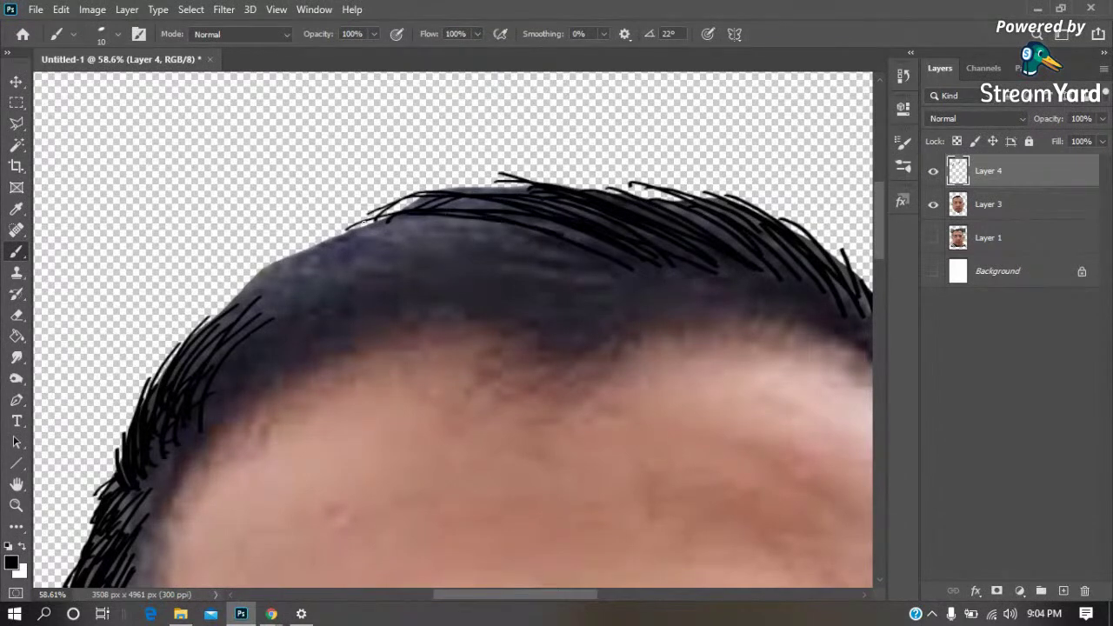
pyautogui.moveTo(411, 247); pyautogui.dragTo(301, 289)
pyautogui.moveTo(275, 281); pyautogui.dragTo(414, 226)
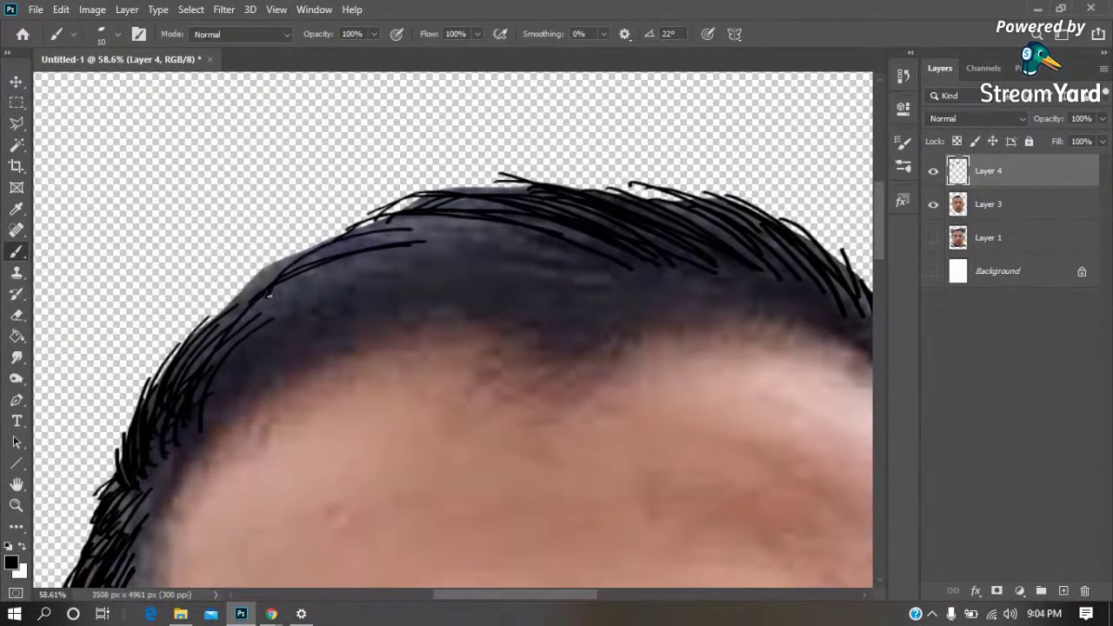
pyautogui.moveTo(235, 295); pyautogui.dragTo(478, 220)
pyautogui.moveTo(315, 257)
pyautogui.mouseDown()
pyautogui.moveTo(508, 222)
pyautogui.moveTo(574, 278)
pyautogui.mouseUp()
pyautogui.moveTo(432, 230); pyautogui.dragTo(574, 276)
pyautogui.moveTo(383, 240)
pyautogui.mouseDown()
pyautogui.moveTo(557, 268)
pyautogui.moveTo(528, 258)
pyautogui.mouseUp()
pyautogui.moveTo(418, 233); pyautogui.dragTo(594, 275)
pyautogui.moveTo(332, 261); pyautogui.dragTo(513, 294)
pyautogui.moveTo(379, 252)
pyautogui.mouseDown()
pyautogui.moveTo(595, 292)
pyautogui.moveTo(518, 280)
pyautogui.mouseUp()
pyautogui.moveTo(322, 249); pyautogui.dragTo(517, 283)
# Add strands to the left hairline and centre, finishing with thin strands on the right
pyautogui.moveTo(439, 273); pyautogui.dragTo(279, 280)
pyautogui.moveTo(393, 270); pyautogui.dragTo(255, 333)
pyautogui.moveTo(361, 278)
pyautogui.mouseDown()
pyautogui.moveTo(231, 371)
pyautogui.moveTo(398, 283)
pyautogui.moveTo(268, 347)
pyautogui.moveTo(454, 304)
pyautogui.moveTo(235, 301)
pyautogui.moveTo(341, 280)
pyautogui.mouseUp()
pyautogui.moveTo(297, 346); pyautogui.dragTo(383, 292)
pyautogui.moveTo(436, 291); pyautogui.dragTo(525, 317)
pyautogui.moveTo(384, 280)
pyautogui.mouseDown()
pyautogui.moveTo(268, 359)
pyautogui.moveTo(432, 282)
pyautogui.mouseUp()
pyautogui.moveTo(306, 272); pyautogui.dragTo(347, 271)
pyautogui.moveTo(299, 282); pyautogui.dragTo(237, 325)
pyautogui.moveTo(384, 254); pyautogui.dragTo(301, 282)
pyautogui.moveTo(477, 262); pyautogui.dragTo(567, 308)
pyautogui.moveTo(503, 257); pyautogui.dragTo(583, 290)
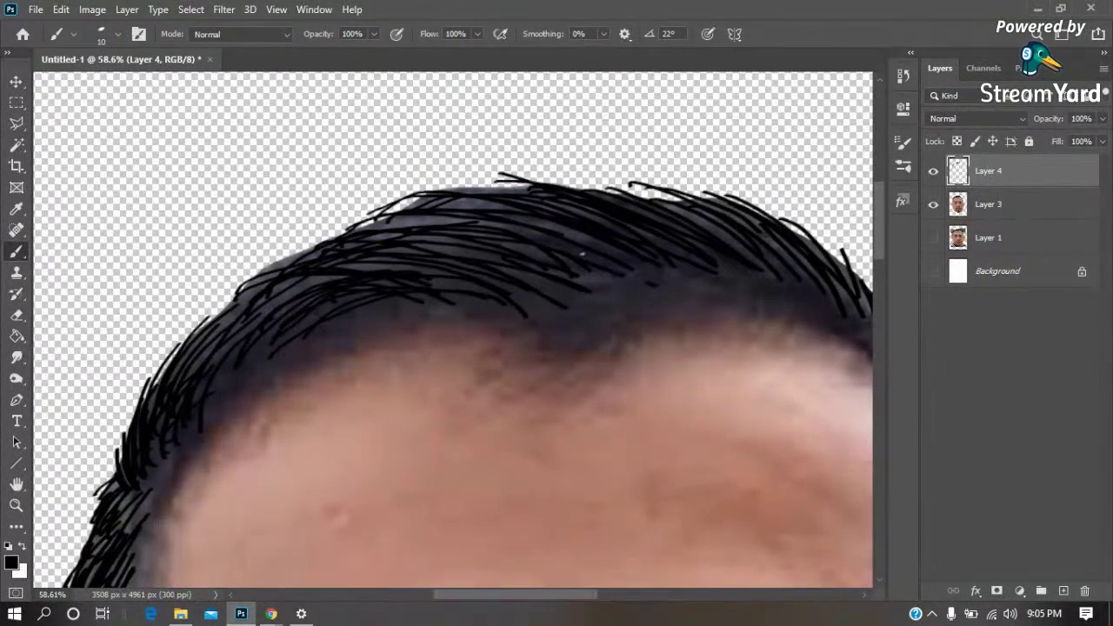
pyautogui.moveTo(609, 254); pyautogui.dragTo(688, 271)
pyautogui.moveTo(529, 264); pyautogui.dragTo(591, 289)
pyautogui.moveTo(513, 266); pyautogui.dragTo(492, 260)
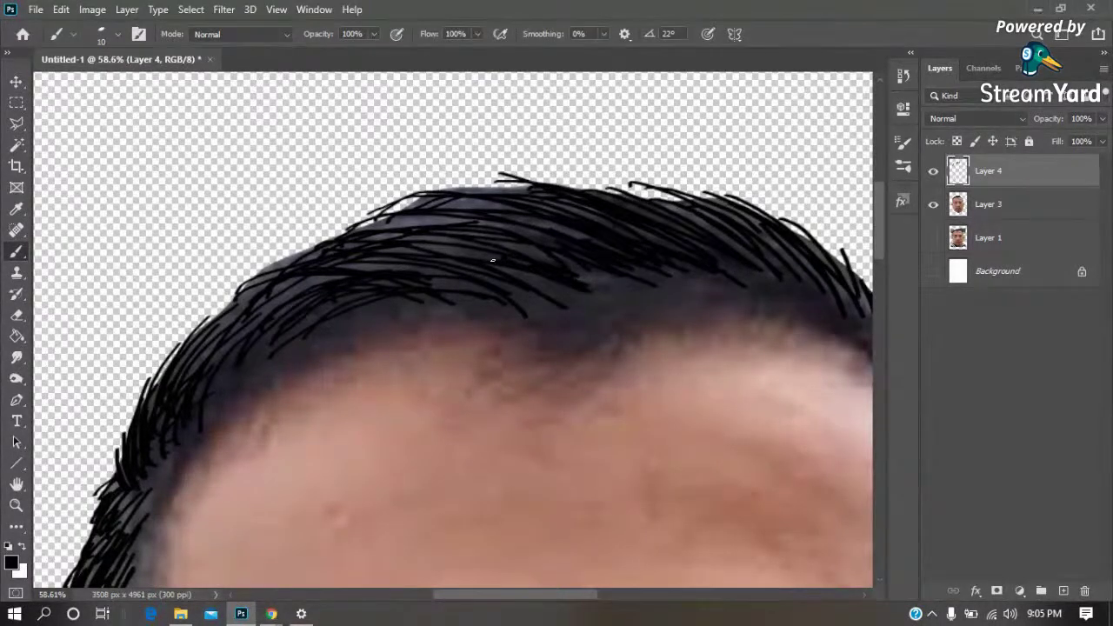
pyautogui.hotkey('ctrl', '0')
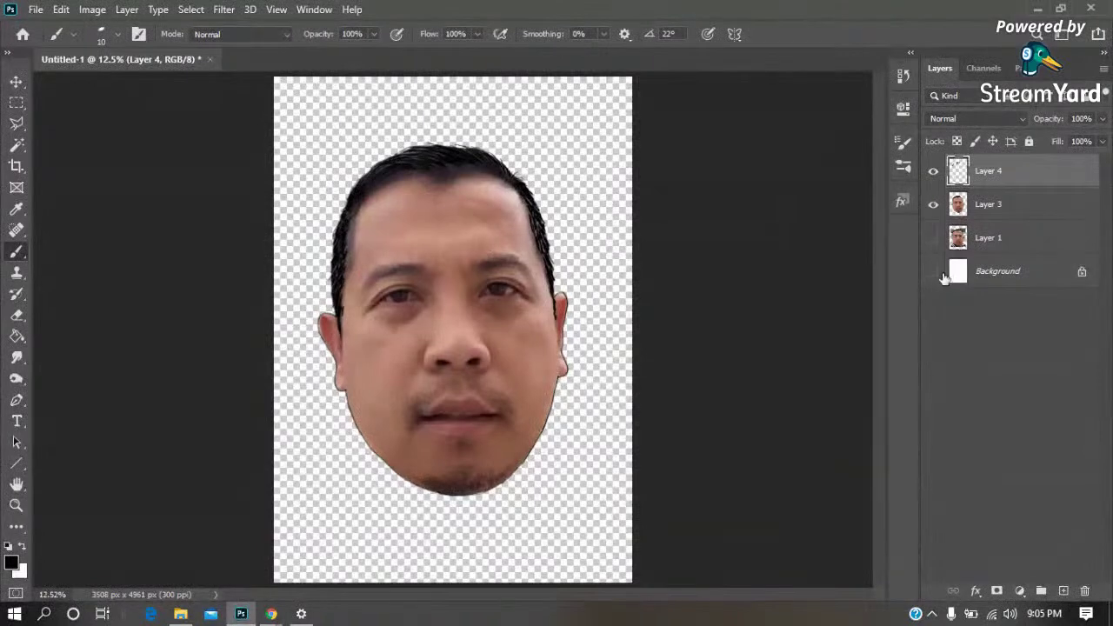
# Toggle Layer 3 visibility to compare the sketch against the photo
pyautogui.click(933, 204)
pyautogui.click(933, 204)
pyautogui.click(933, 205)
# Zoom onto the nose and trace its right side, nostril curve and redrawn left side
pyautogui.press('z')
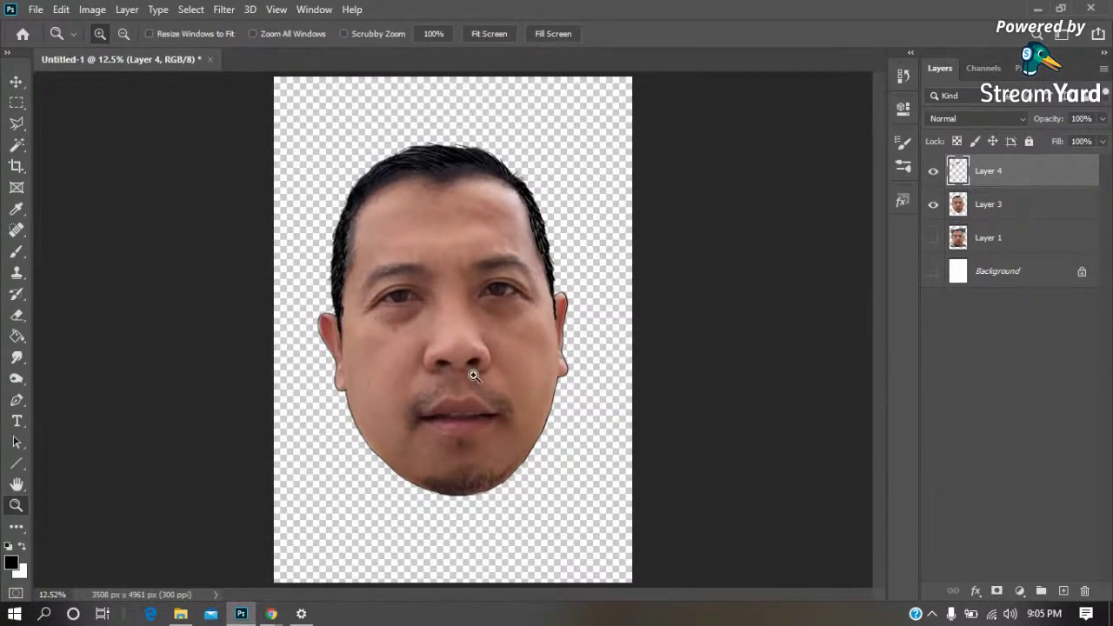
pyautogui.click(390, 398)
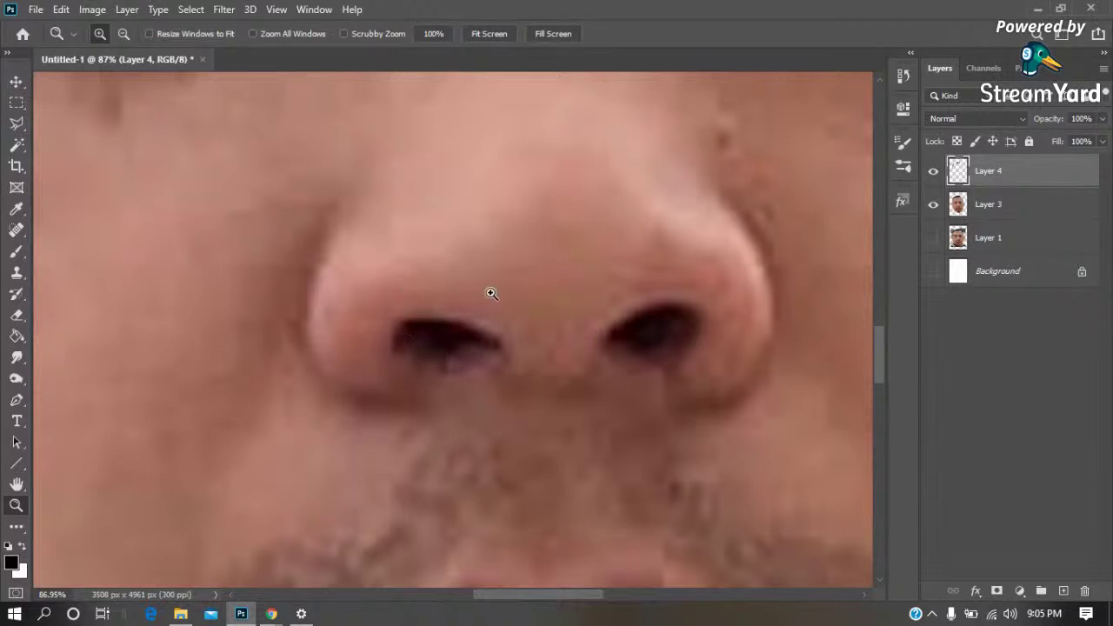
pyautogui.press('b')
pyautogui.moveTo(720, 183)
pyautogui.mouseDown()
pyautogui.moveTo(779, 290)
pyautogui.moveTo(780, 329)
pyautogui.moveTo(743, 381)
pyautogui.moveTo(680, 403)
pyautogui.mouseUp()
pyautogui.moveTo(697, 334)
pyautogui.mouseDown()
pyautogui.moveTo(654, 304)
pyautogui.moveTo(553, 380)
pyautogui.moveTo(484, 336)
pyautogui.mouseUp()
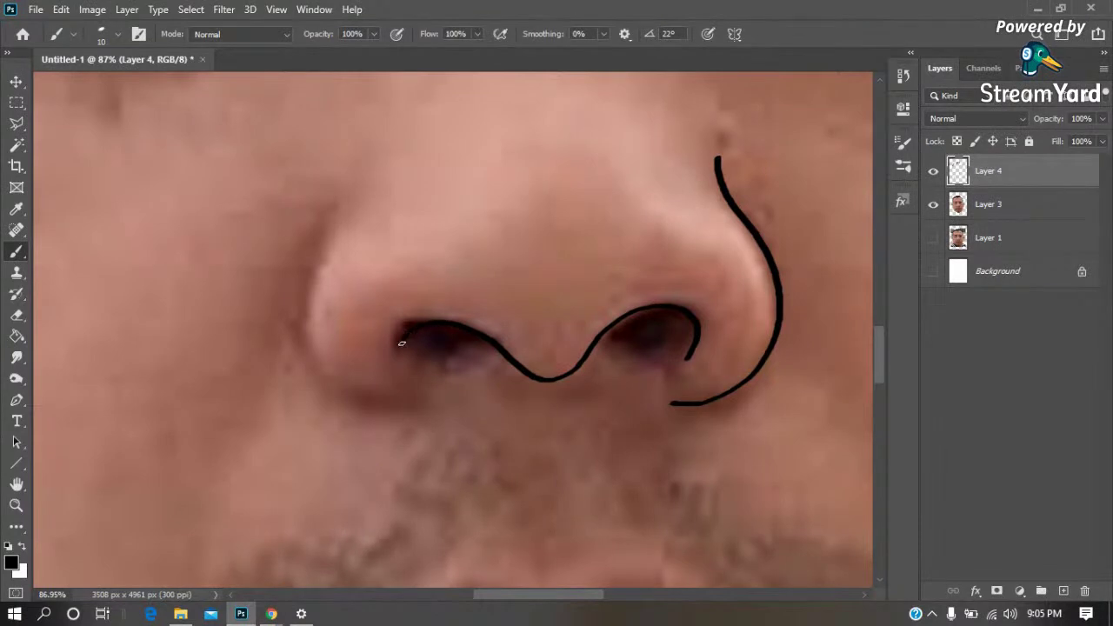
pyautogui.moveTo(346, 209); pyautogui.dragTo(302, 303)
pyautogui.hotkey('ctrl', 'z')
pyautogui.moveTo(345, 197)
pyautogui.mouseDown()
pyautogui.moveTo(313, 271)
pyautogui.moveTo(308, 358)
pyautogui.moveTo(372, 393)
pyautogui.mouseUp()
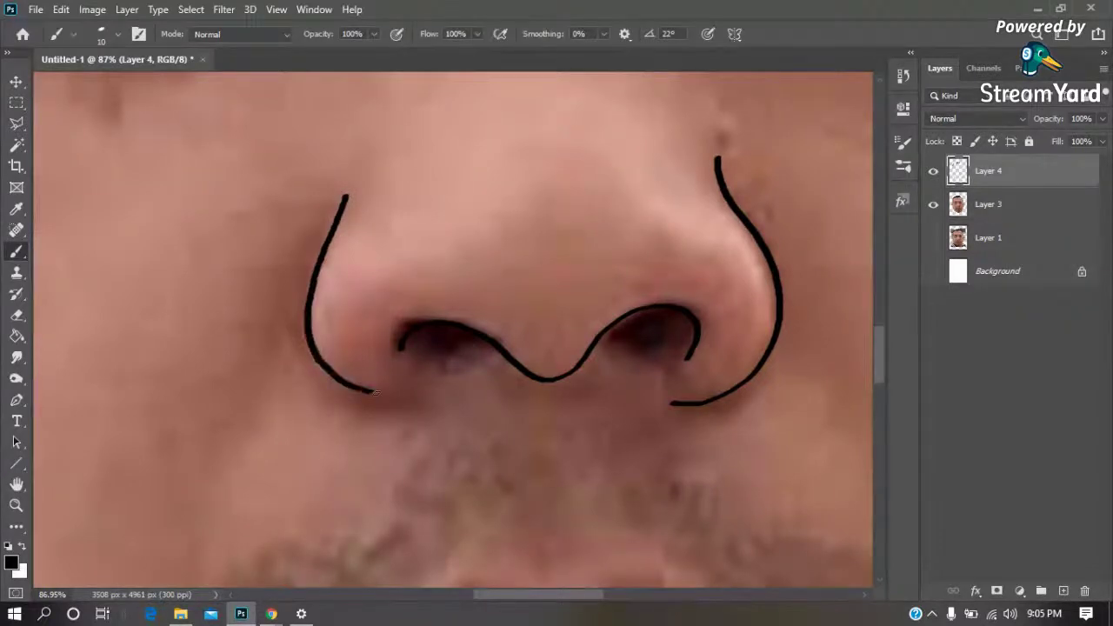
pyautogui.hotkey('ctrl', '0')
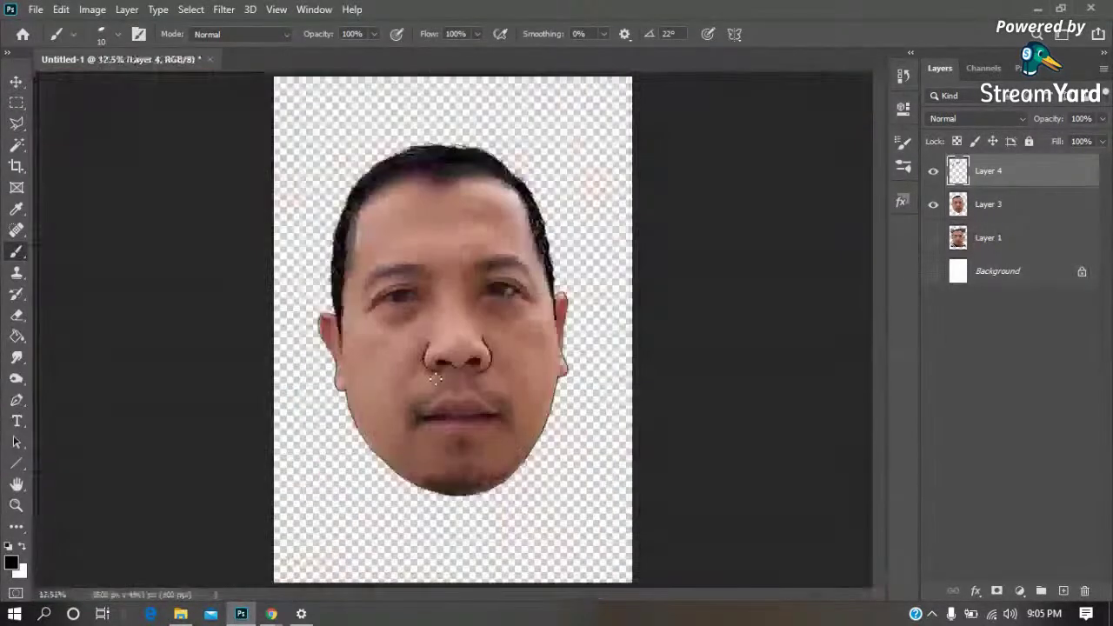
# Zoom onto the mouth and outline the upper lip and the line where the lips meet
pyautogui.press('z')
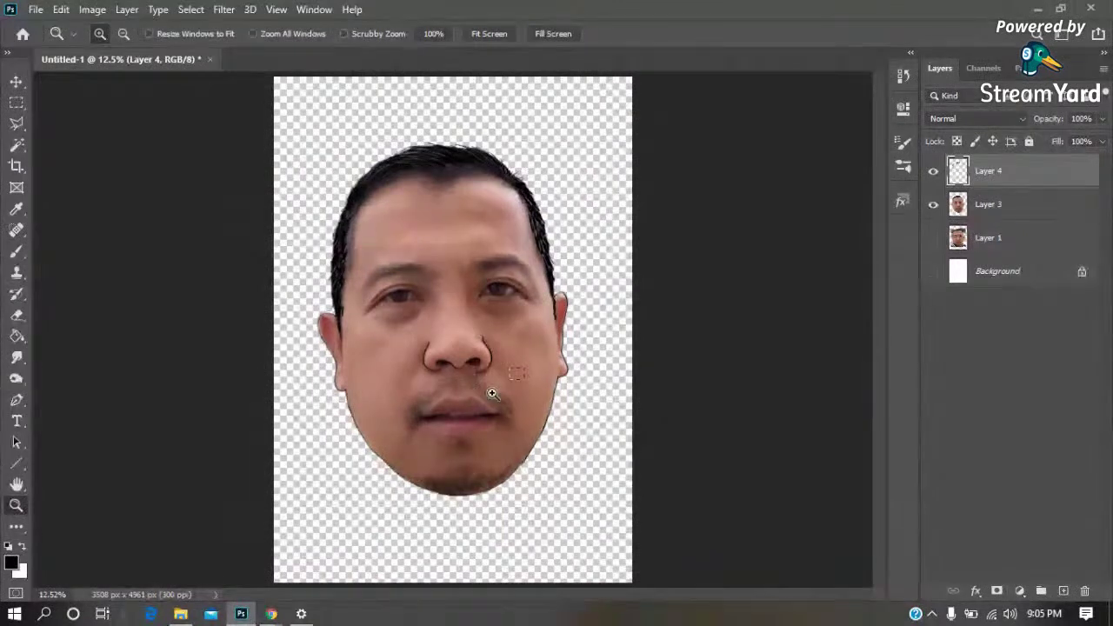
pyautogui.moveTo(419, 451); pyautogui.dragTo(526, 357)
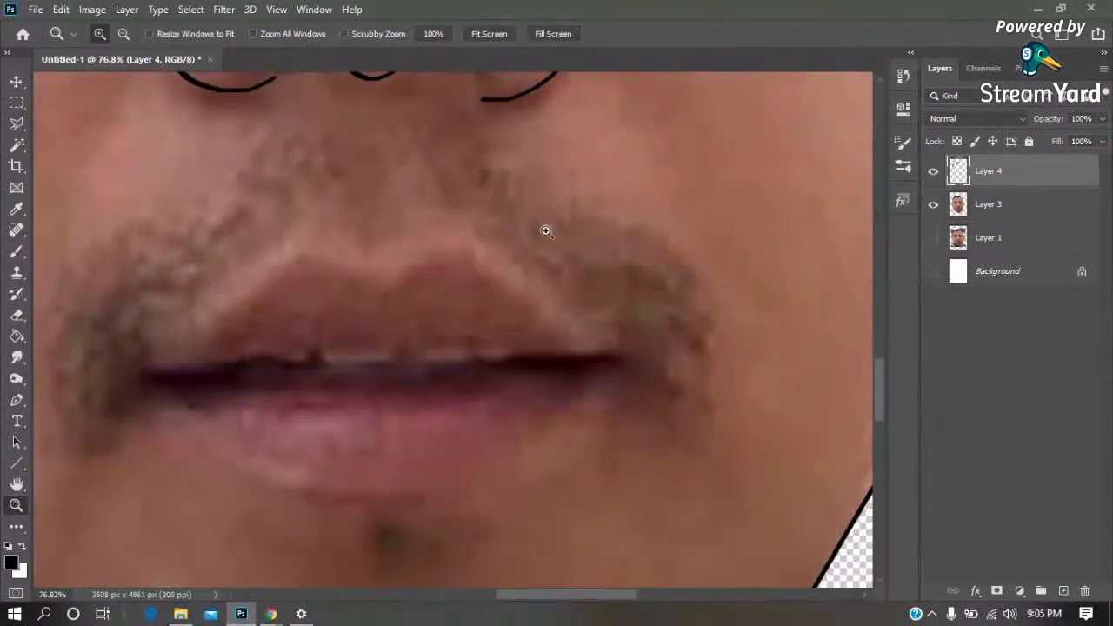
pyautogui.press('b')
pyautogui.moveTo(595, 337); pyautogui.dragTo(477, 258)
pyautogui.moveTo(381, 279); pyautogui.dragTo(366, 272)
pyautogui.moveTo(229, 311); pyautogui.dragTo(141, 368)
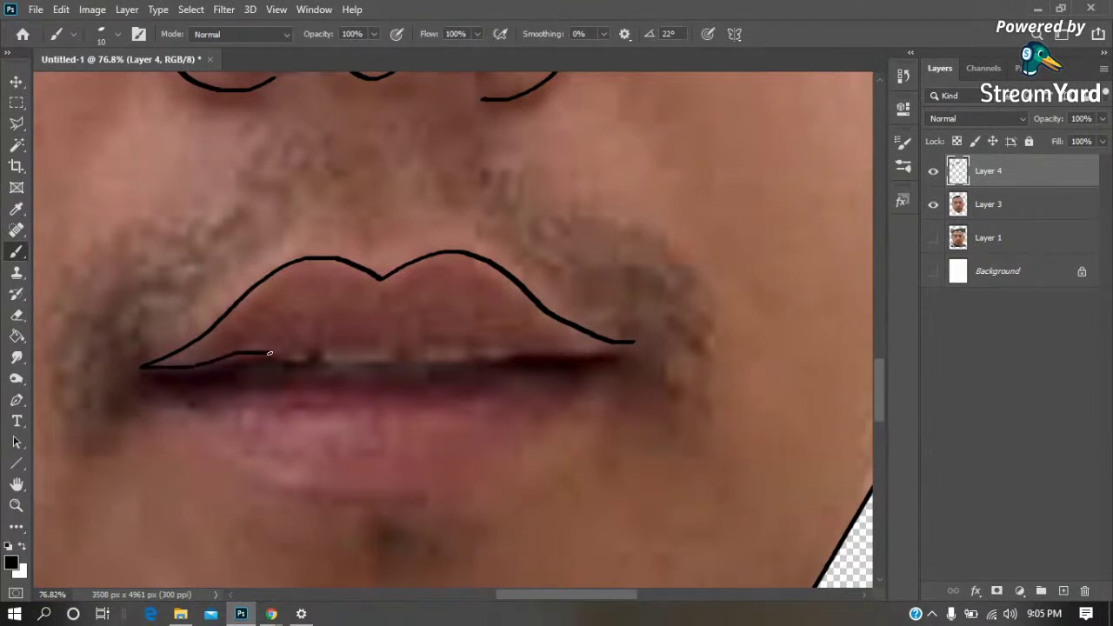
pyautogui.moveTo(321, 356)
pyautogui.mouseDown()
pyautogui.moveTo(409, 366)
pyautogui.moveTo(620, 349)
pyautogui.mouseUp()
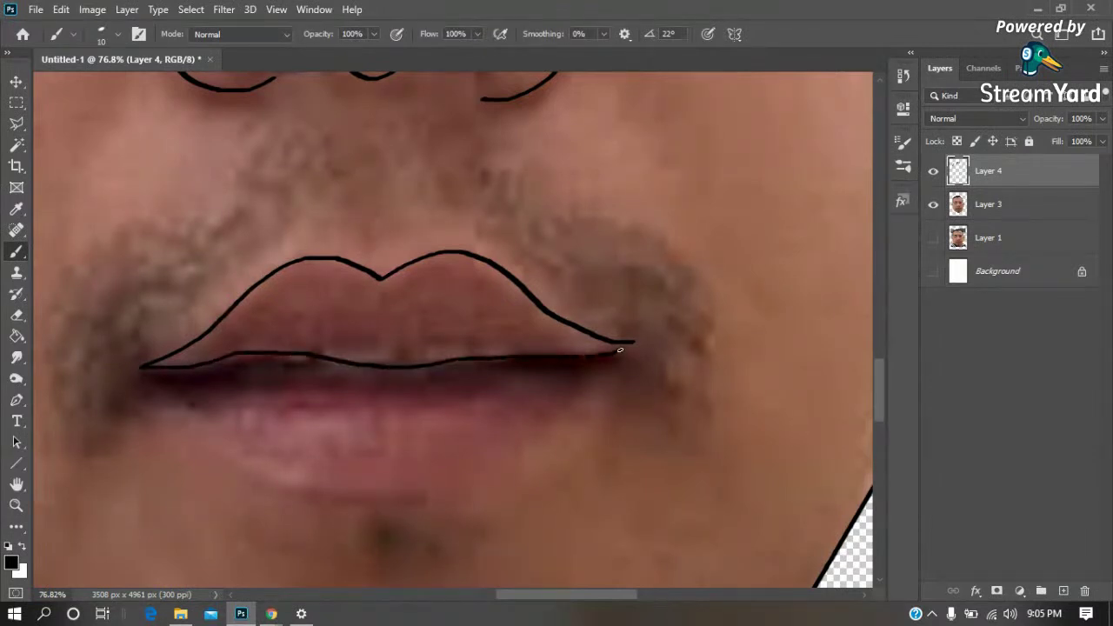
# Erase a rough piece of the lip line, then trace the lower lip from corner to corner
pyautogui.press('e')
pyautogui.moveTo(322, 364); pyautogui.dragTo(231, 367)
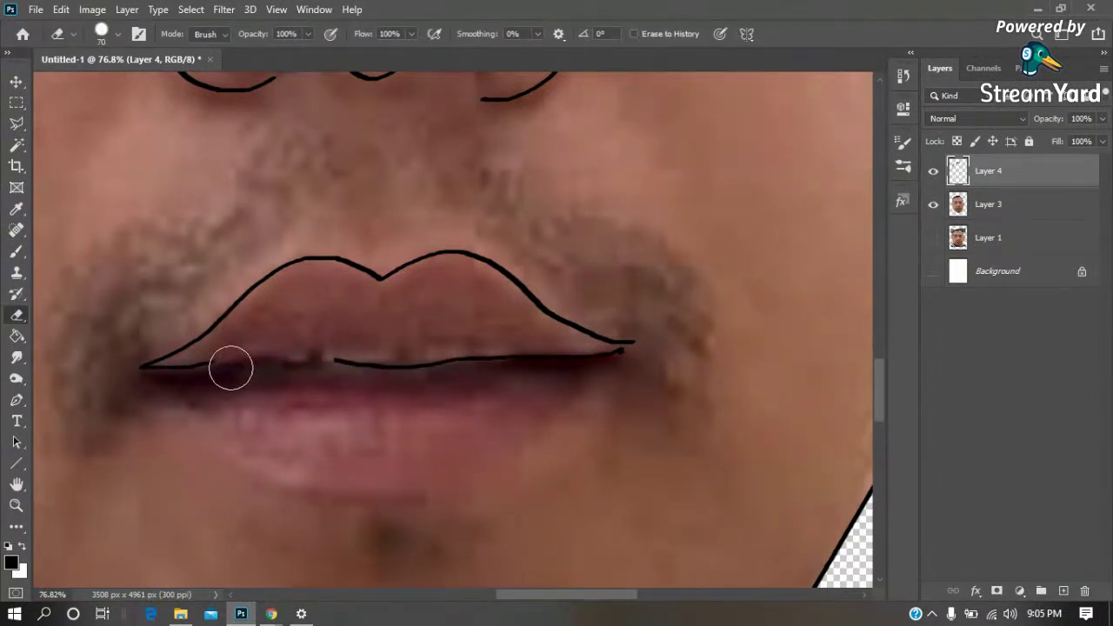
pyautogui.press('b')
pyautogui.moveTo(298, 358); pyautogui.dragTo(347, 359)
pyautogui.hotkey('ctrl', 'z')
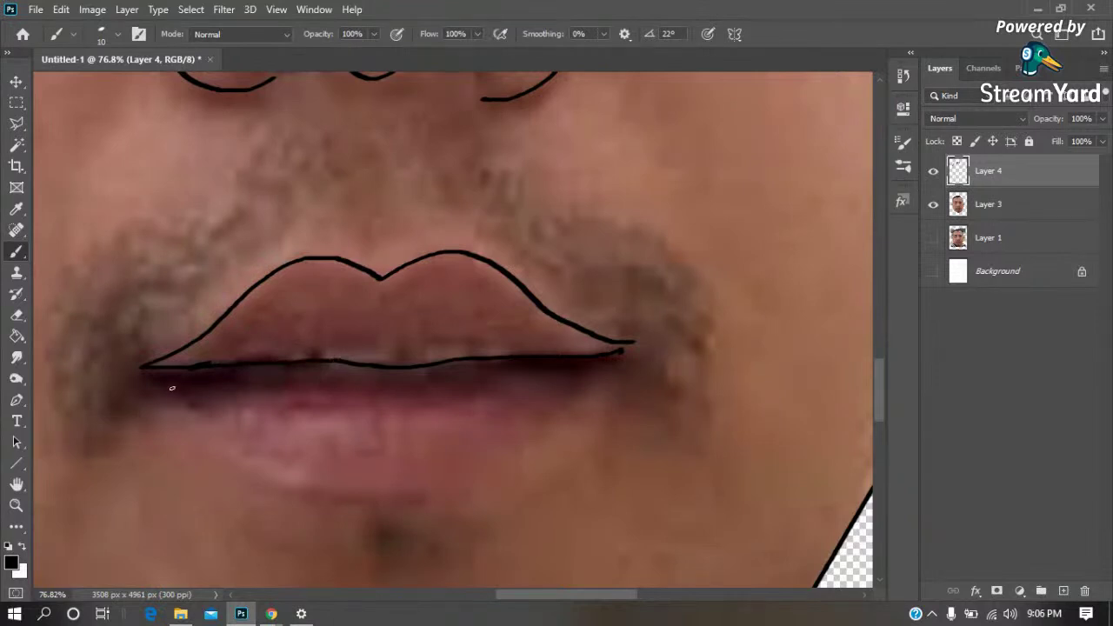
pyautogui.moveTo(592, 360); pyautogui.dragTo(227, 384)
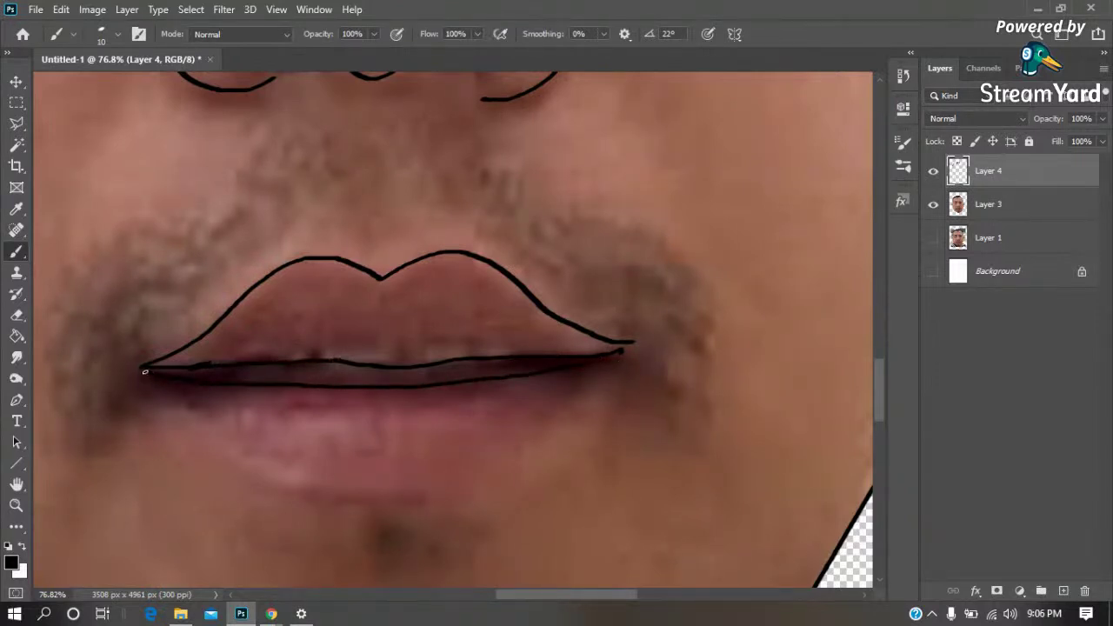
pyautogui.moveTo(156, 383); pyautogui.dragTo(395, 507)
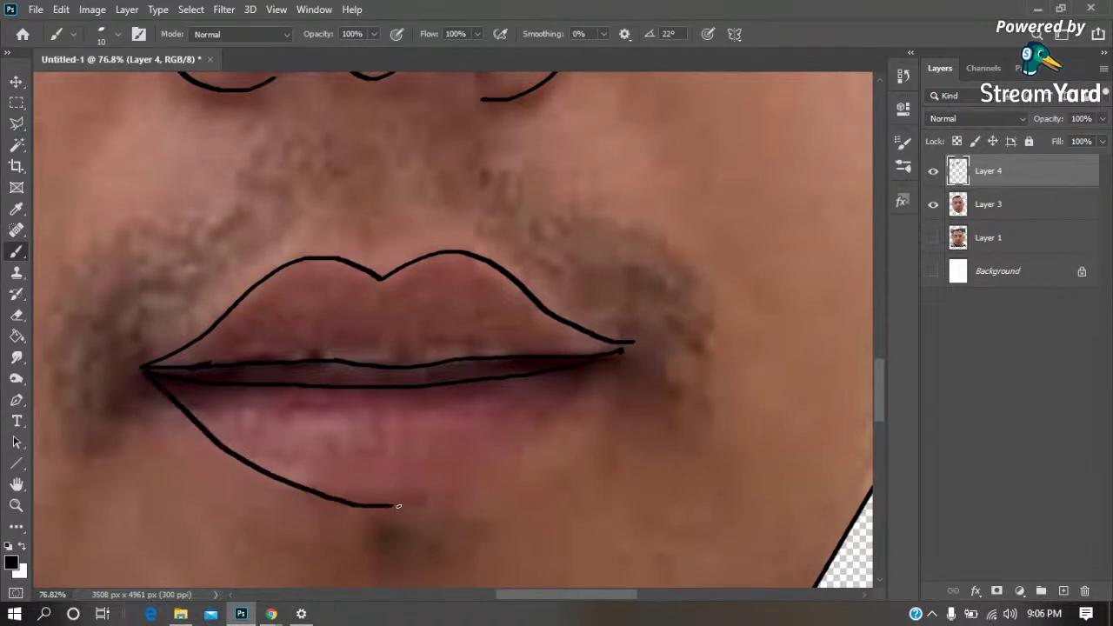
pyautogui.moveTo(470, 493)
pyautogui.mouseDown()
pyautogui.moveTo(541, 447)
pyautogui.moveTo(600, 384)
pyautogui.mouseUp()
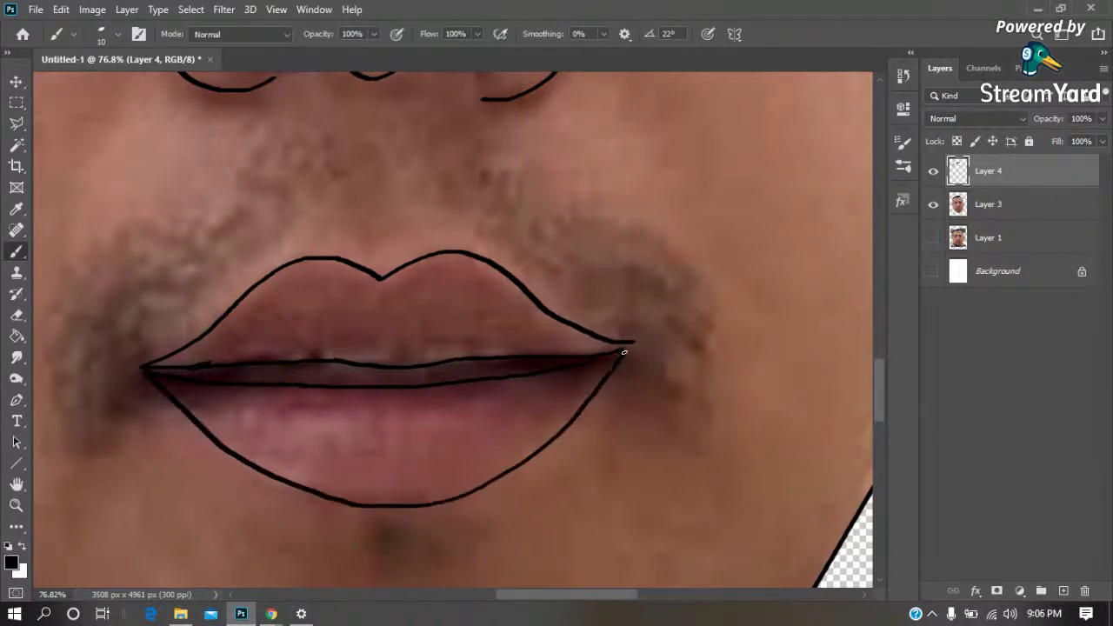
pyautogui.hotkey('ctrl', '0')
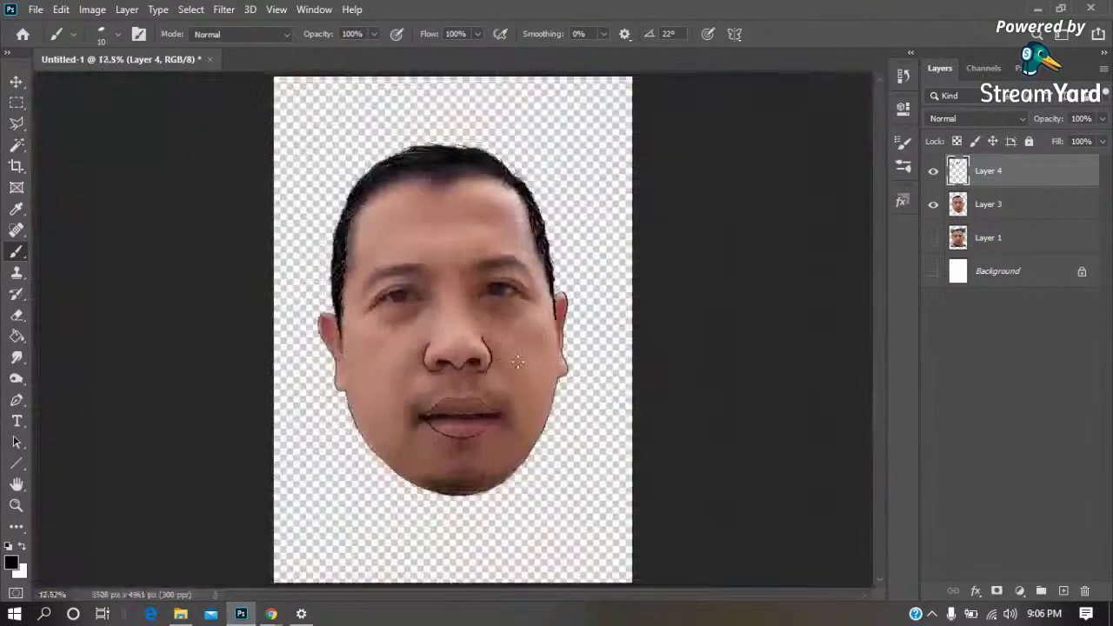
# Zoom into the mouth, toggling Layer 4 visibility to compare the lip outlines with the photo
pyautogui.click(933, 170)
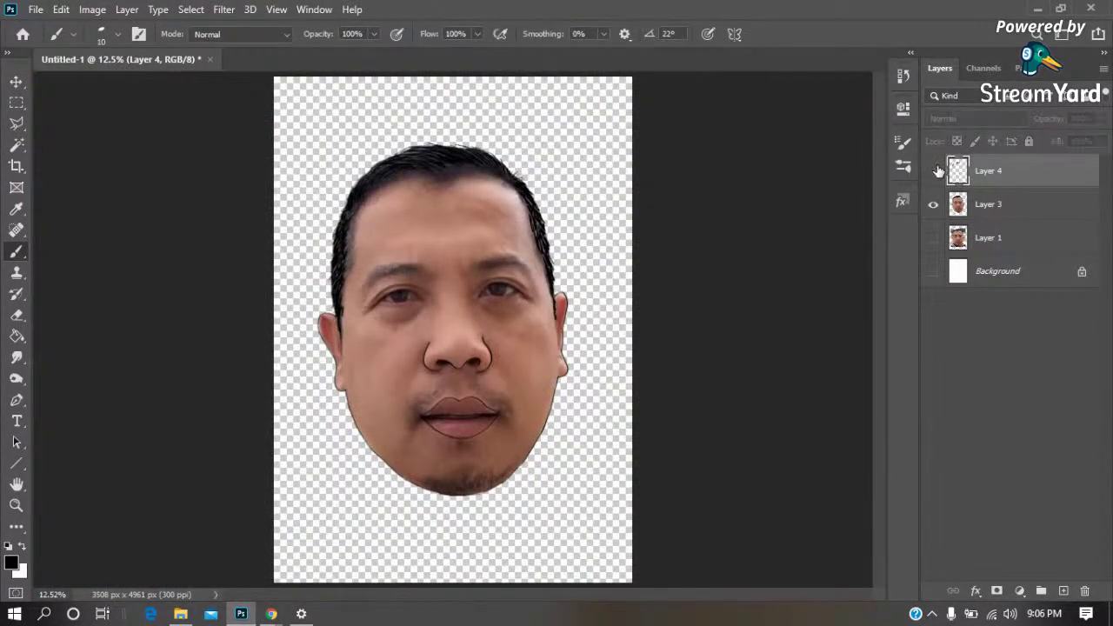
pyautogui.click(934, 171)
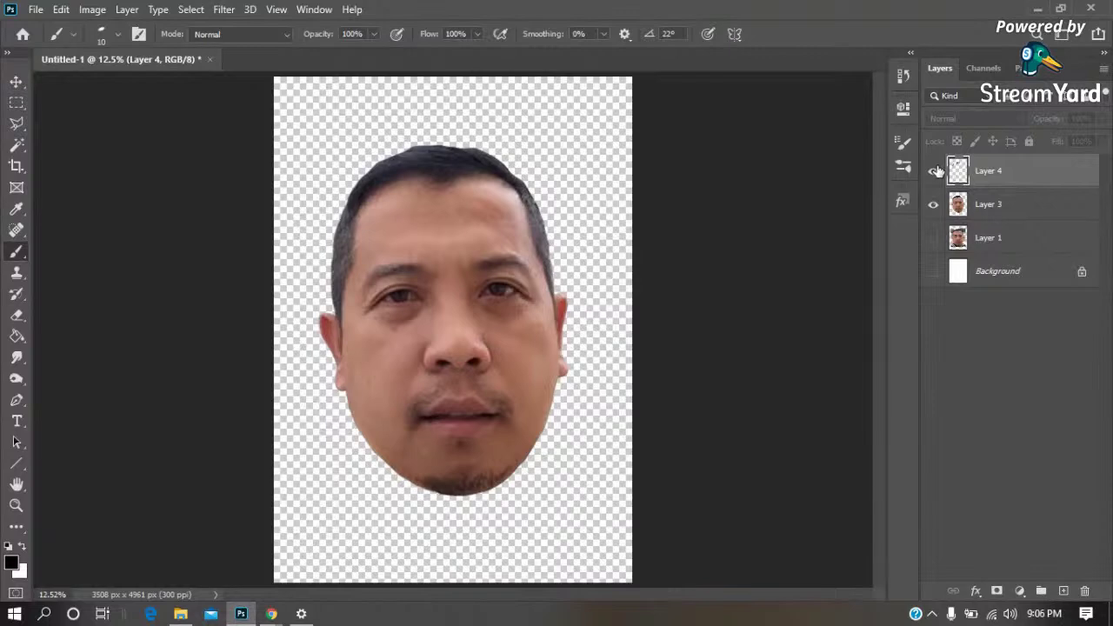
pyautogui.click(935, 171)
pyautogui.press('z')
pyautogui.moveTo(563, 363); pyautogui.dragTo(355, 509)
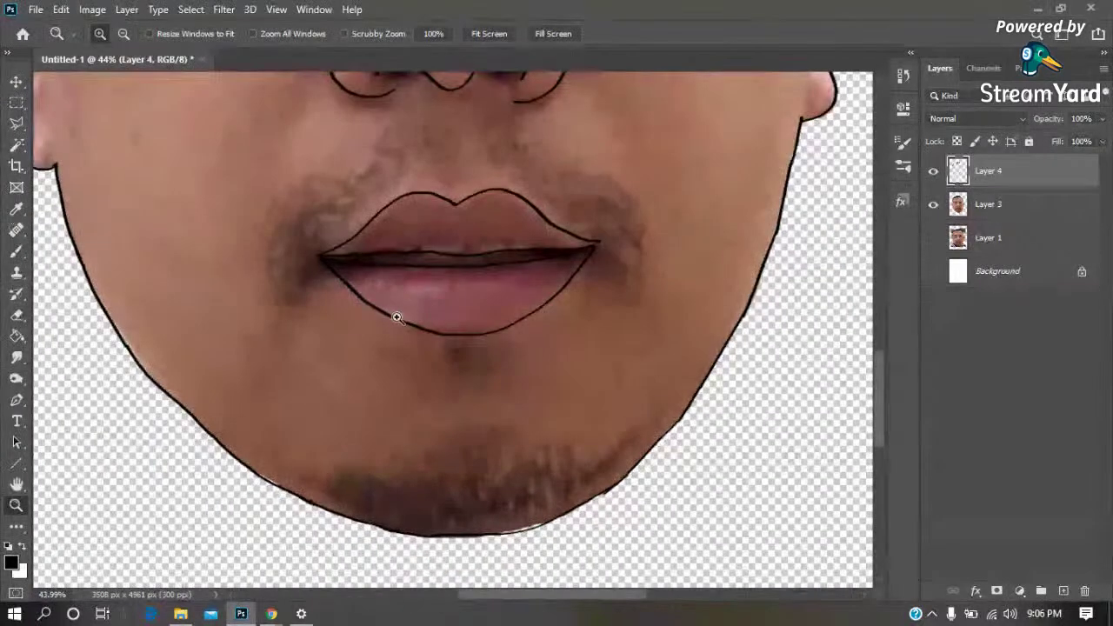
pyautogui.click(933, 171)
pyautogui.click(931, 171)
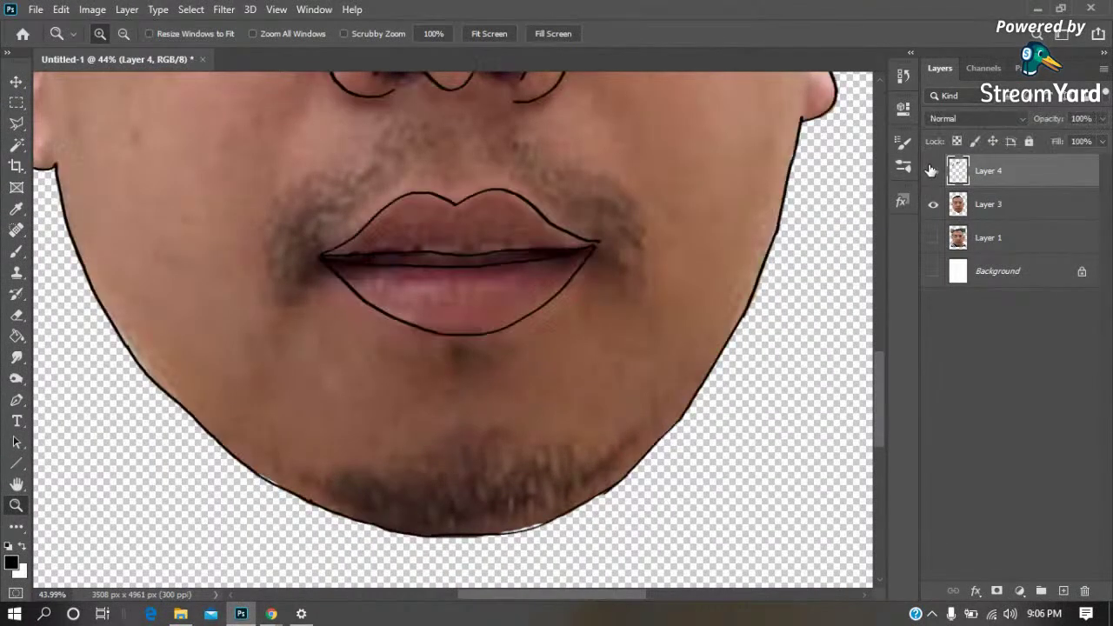
pyautogui.click(932, 170)
pyautogui.click(931, 170)
# Erase the old lower-lip line and redraw it as one clean black stroke, removing the stray corner mark
pyautogui.press('e')
pyautogui.moveTo(565, 305)
pyautogui.mouseDown()
pyautogui.moveTo(405, 323)
pyautogui.moveTo(356, 302)
pyautogui.mouseUp()
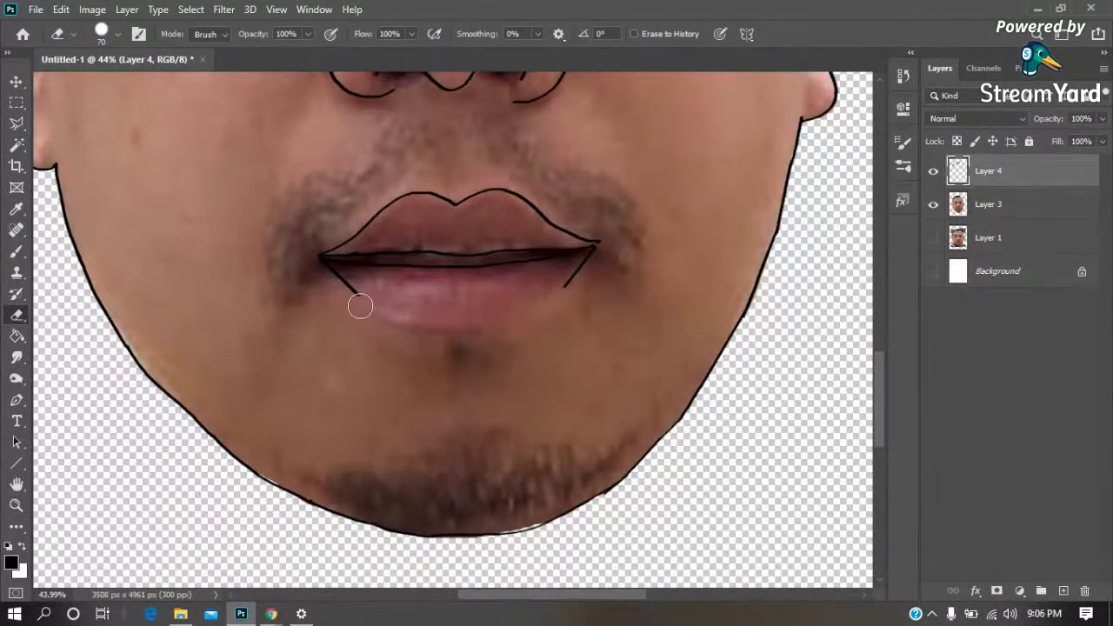
pyautogui.press('z')
pyautogui.moveTo(284, 198); pyautogui.dragTo(673, 396)
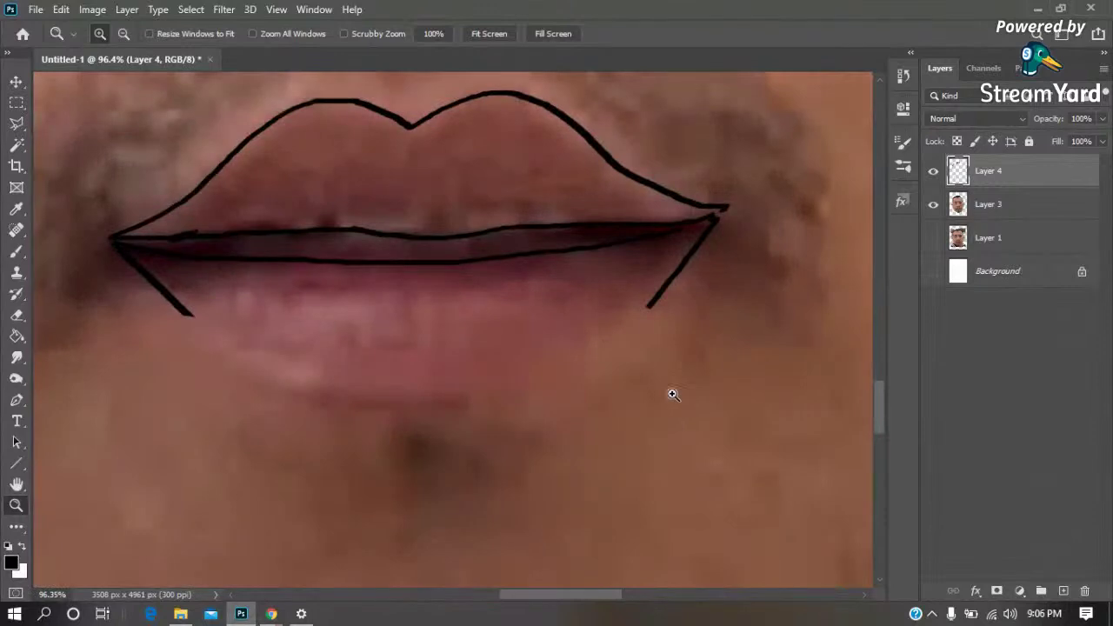
pyautogui.press('b')
pyautogui.moveTo(193, 322)
pyautogui.mouseDown()
pyautogui.moveTo(236, 360)
pyautogui.moveTo(322, 398)
pyautogui.moveTo(437, 403)
pyautogui.moveTo(520, 391)
pyautogui.moveTo(654, 312)
pyautogui.mouseUp()
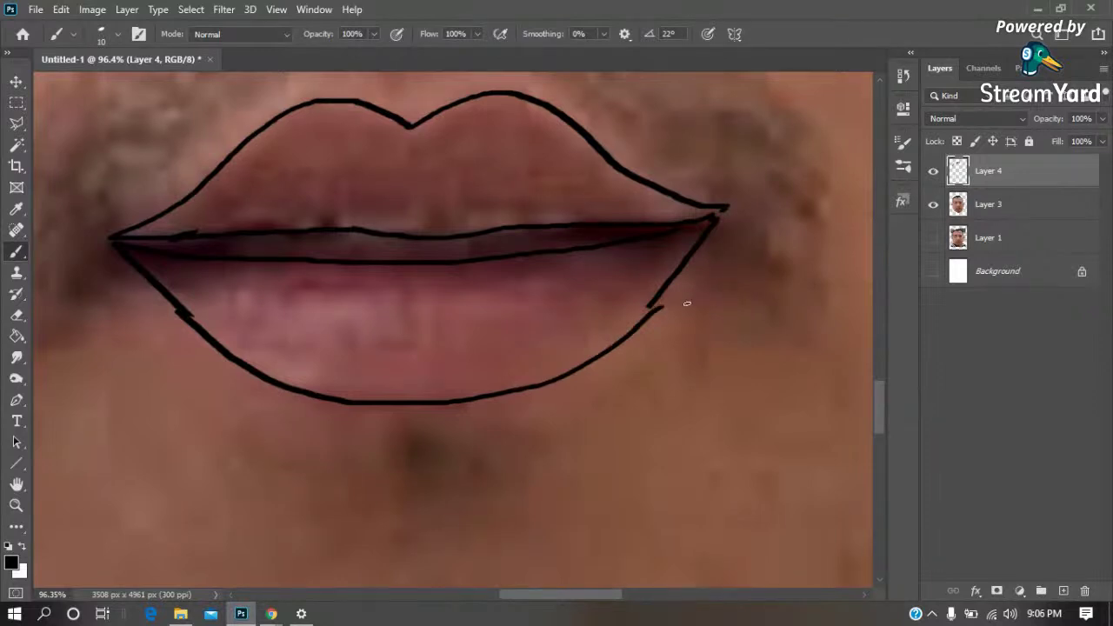
pyautogui.press('e')
pyautogui.moveTo(666, 313); pyautogui.dragTo(688, 286)
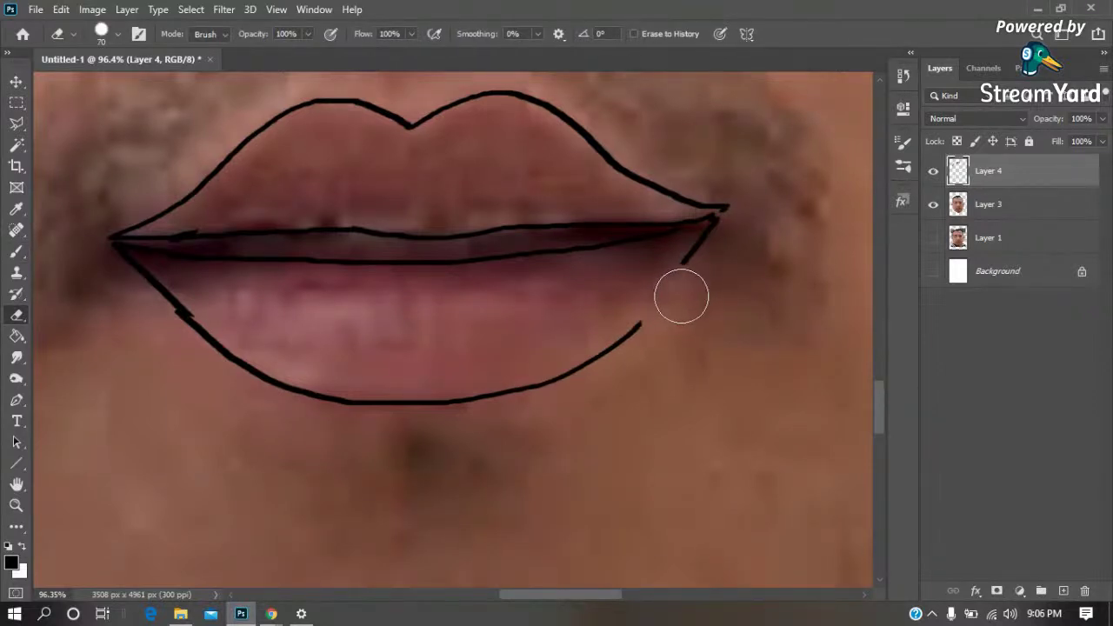
pyautogui.press('b')
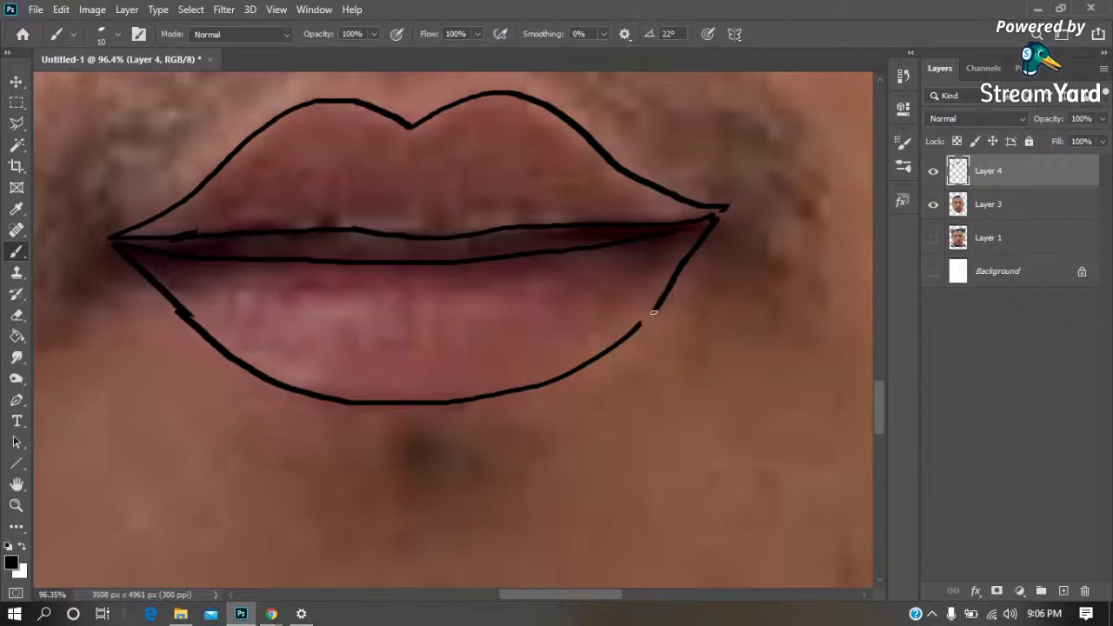
pyautogui.hotkey('ctrl', 'z')
pyautogui.scroll(-1, 403, 341)
pyautogui.scroll(-5, 402, 341)
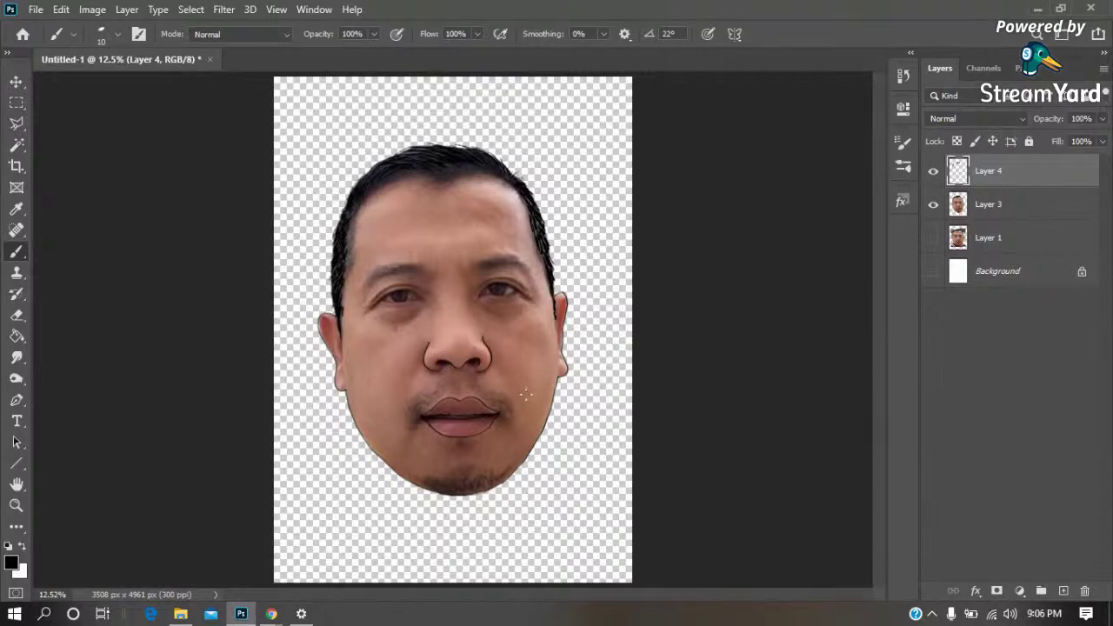
# Hatch the left eyebrow with short black brush strokes from its outer tail to inner end
pyautogui.press('z')
pyautogui.moveTo(434, 241); pyautogui.dragTo(342, 304)
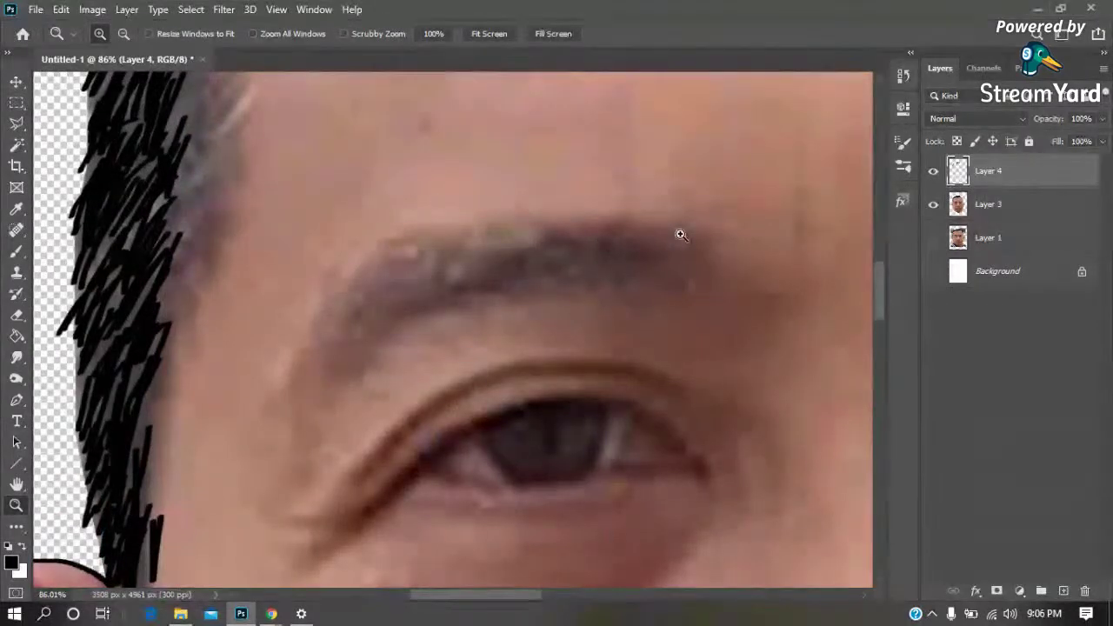
pyautogui.press('b')
pyautogui.moveTo(680, 231)
pyautogui.mouseDown()
pyautogui.moveTo(710, 268)
pyautogui.moveTo(696, 273)
pyautogui.mouseUp()
pyautogui.moveTo(614, 225)
pyautogui.mouseDown()
pyautogui.moveTo(683, 274)
pyautogui.moveTo(652, 252)
pyautogui.mouseUp()
pyautogui.moveTo(577, 228)
pyautogui.mouseDown()
pyautogui.moveTo(626, 254)
pyautogui.moveTo(522, 250)
pyautogui.mouseUp()
pyautogui.moveTo(607, 247); pyautogui.dragTo(484, 261)
pyautogui.moveTo(571, 264)
pyautogui.mouseDown()
pyautogui.moveTo(513, 277)
pyautogui.moveTo(441, 264)
pyautogui.mouseUp()
pyautogui.moveTo(325, 362)
pyautogui.mouseDown()
pyautogui.moveTo(391, 329)
pyautogui.moveTo(395, 299)
pyautogui.moveTo(422, 289)
pyautogui.mouseUp()
pyautogui.moveTo(336, 304)
pyautogui.mouseDown()
pyautogui.moveTo(449, 283)
pyautogui.moveTo(456, 271)
pyautogui.mouseUp()
pyautogui.moveTo(378, 277)
pyautogui.mouseDown()
pyautogui.moveTo(468, 273)
pyautogui.moveTo(389, 270)
pyautogui.mouseUp()
pyautogui.moveTo(514, 276); pyautogui.dragTo(412, 254)
pyautogui.moveTo(549, 266); pyautogui.dragTo(421, 247)
pyautogui.moveTo(550, 244); pyautogui.dragTo(618, 268)
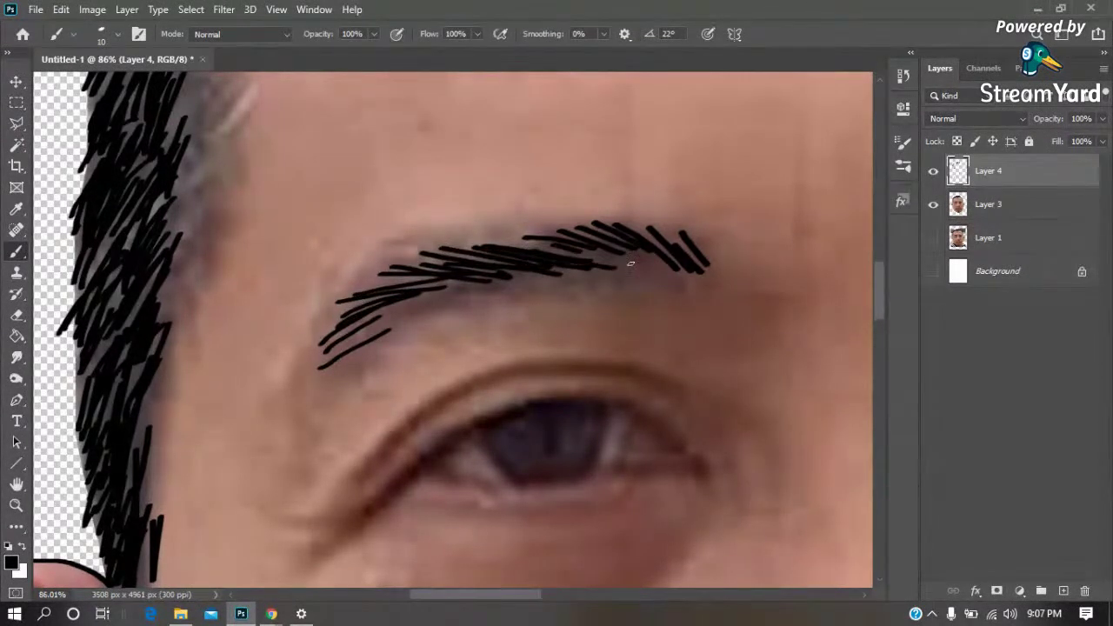
# Hatch the second eyebrow with black strokes from its inner end out to its tail
pyautogui.hotkey('ctrl', '-')
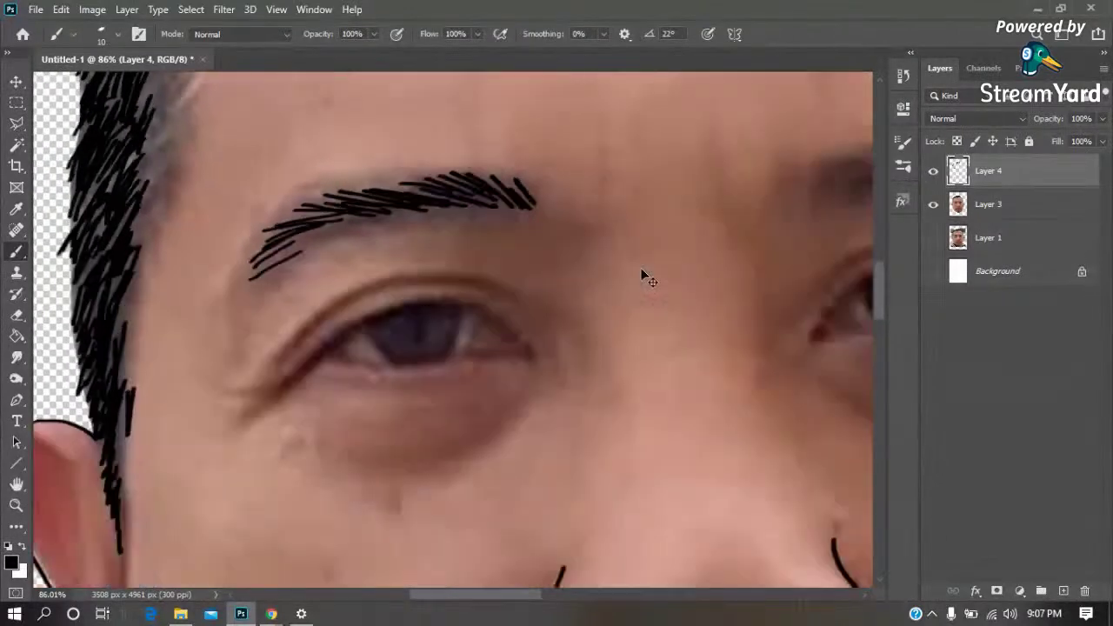
pyautogui.hotkey('ctrl', '0')
pyautogui.moveTo(484, 293); pyautogui.dragTo(400, 325)
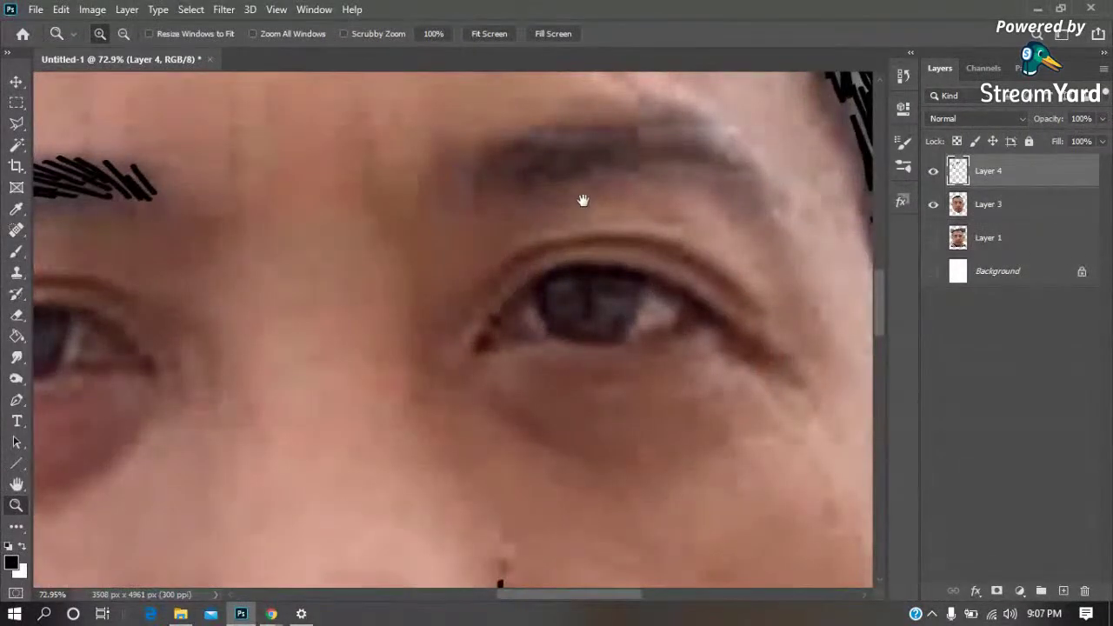
pyautogui.moveTo(583, 204); pyautogui.dragTo(418, 339)
pyautogui.press('b')
pyautogui.moveTo(317, 329)
pyautogui.mouseDown()
pyautogui.moveTo(337, 275)
pyautogui.moveTo(365, 267)
pyautogui.mouseUp()
pyautogui.moveTo(334, 312)
pyautogui.mouseDown()
pyautogui.moveTo(402, 259)
pyautogui.moveTo(440, 257)
pyautogui.mouseUp()
pyautogui.moveTo(392, 285); pyautogui.dragTo(487, 259)
pyautogui.moveTo(434, 290); pyautogui.dragTo(511, 255)
pyautogui.moveTo(477, 286)
pyautogui.mouseDown()
pyautogui.moveTo(553, 276)
pyautogui.moveTo(625, 316)
pyautogui.mouseUp()
pyautogui.moveTo(555, 315); pyautogui.dragTo(626, 338)
# Thicken the second eyebrow's middle and inner end and fill the gaps
pyautogui.moveTo(518, 290); pyautogui.dragTo(584, 320)
pyautogui.moveTo(466, 269); pyautogui.dragTo(524, 292)
pyautogui.moveTo(448, 268); pyautogui.dragTo(499, 285)
pyautogui.moveTo(381, 301)
pyautogui.mouseDown()
pyautogui.moveTo(438, 261)
pyautogui.moveTo(419, 273)
pyautogui.mouseUp()
pyautogui.moveTo(366, 302); pyautogui.dragTo(388, 280)
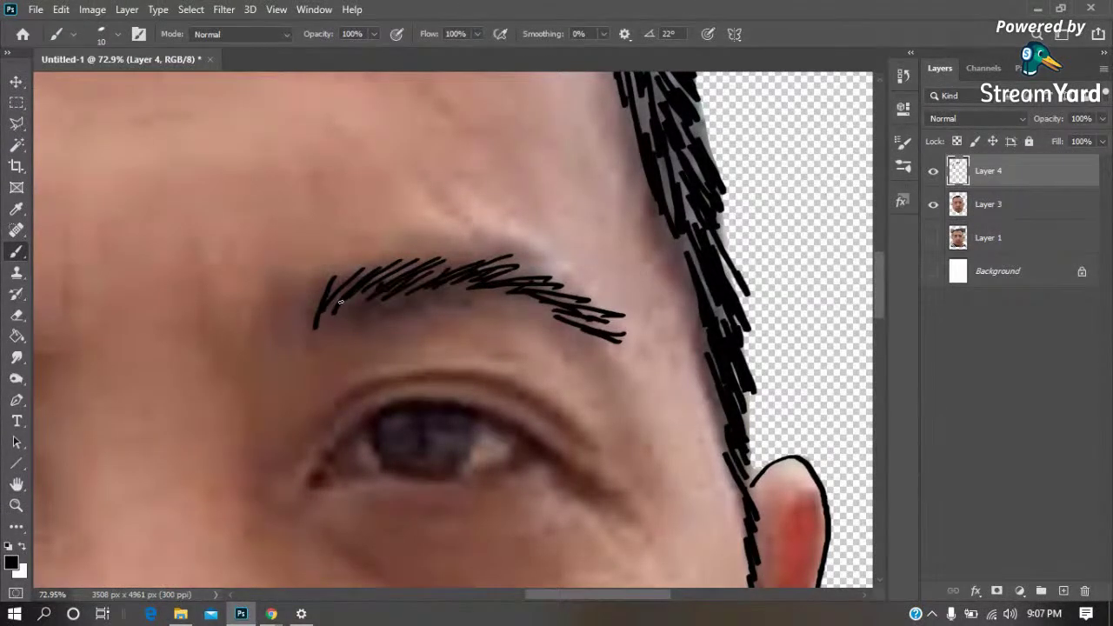
pyautogui.moveTo(298, 337); pyautogui.dragTo(306, 306)
pyautogui.moveTo(297, 334); pyautogui.dragTo(310, 296)
pyautogui.moveTo(409, 290); pyautogui.dragTo(473, 261)
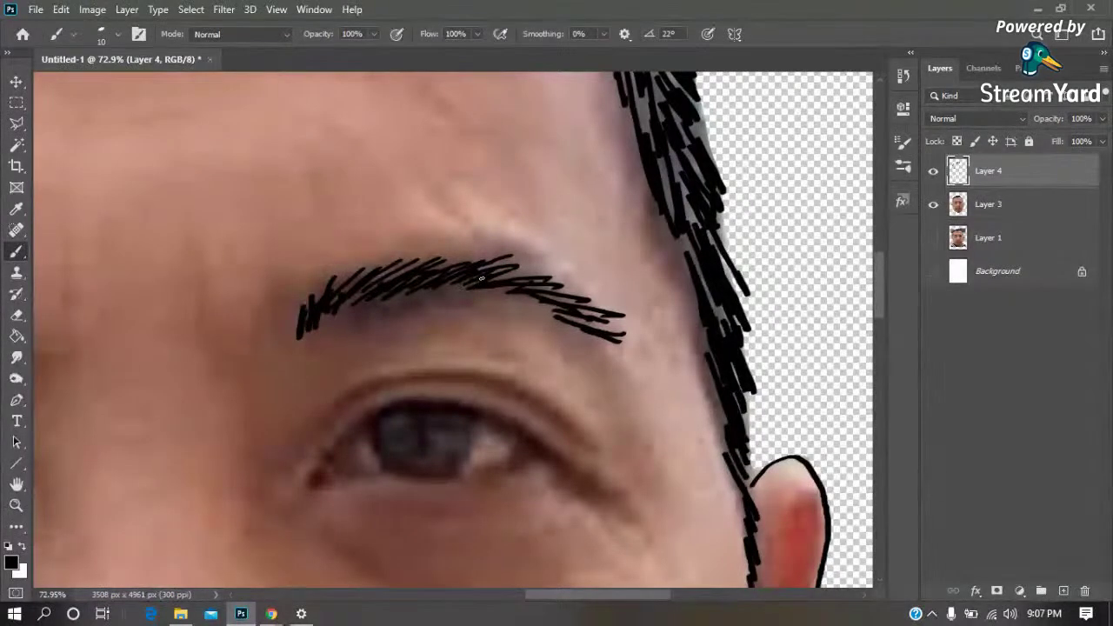
pyautogui.hotkey('ctrl', '0')
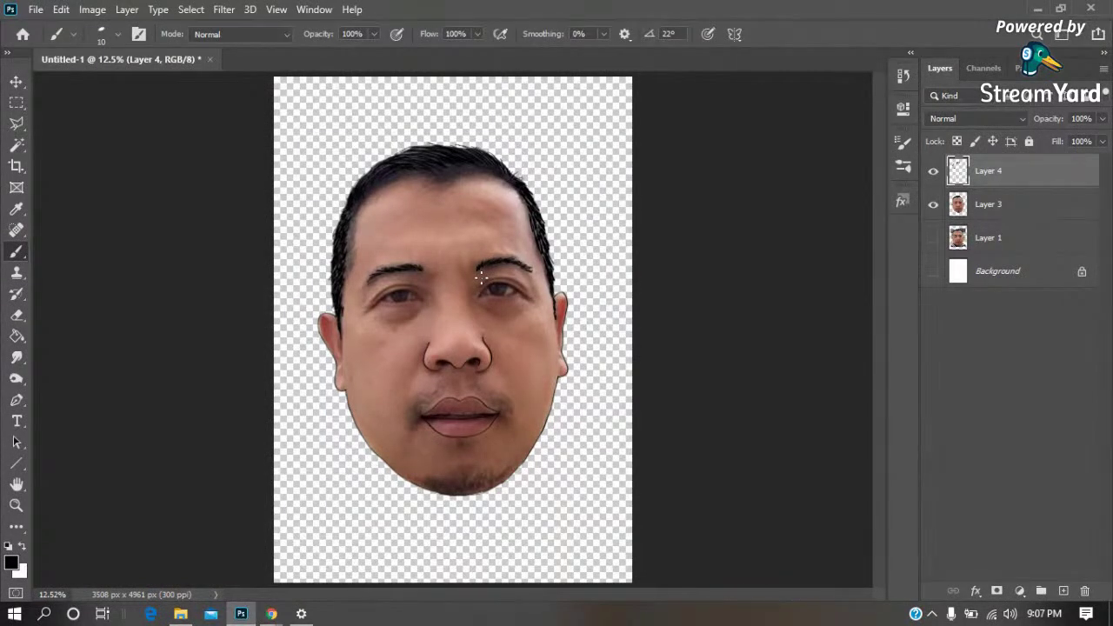
# Toggle Layer 4's visibility to compare, then erase the lower strokes at the eyebrow tail
pyautogui.click(933, 172)
pyautogui.click(933, 172)
pyautogui.click(933, 172)
pyautogui.press('z')
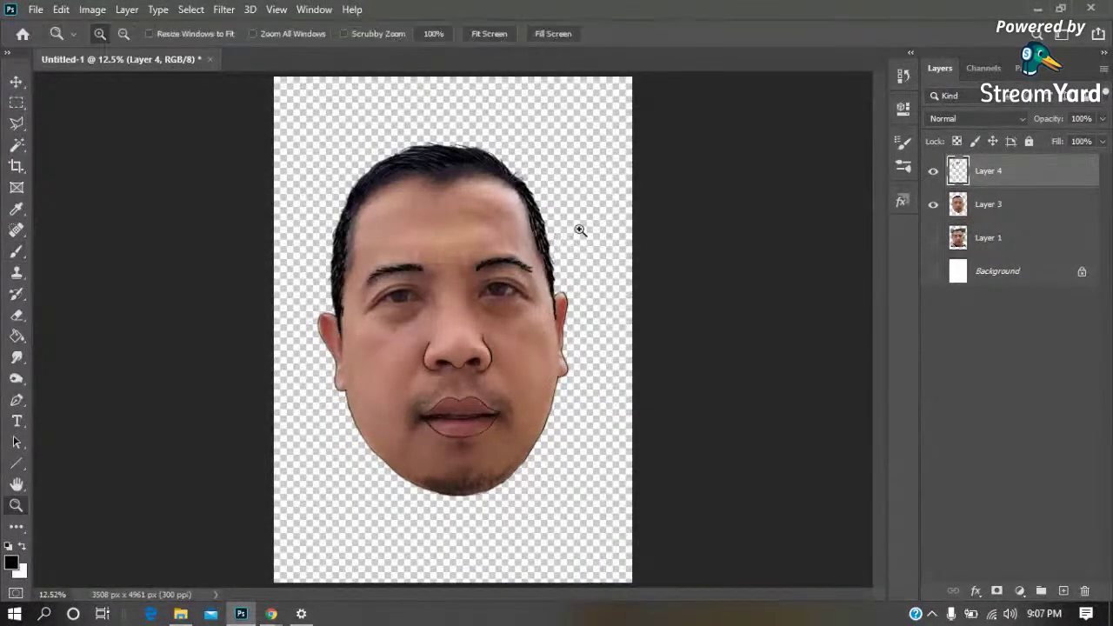
pyautogui.scroll(5, 484, 218)
pyautogui.press('e')
pyautogui.moveTo(626, 273); pyautogui.dragTo(577, 257)
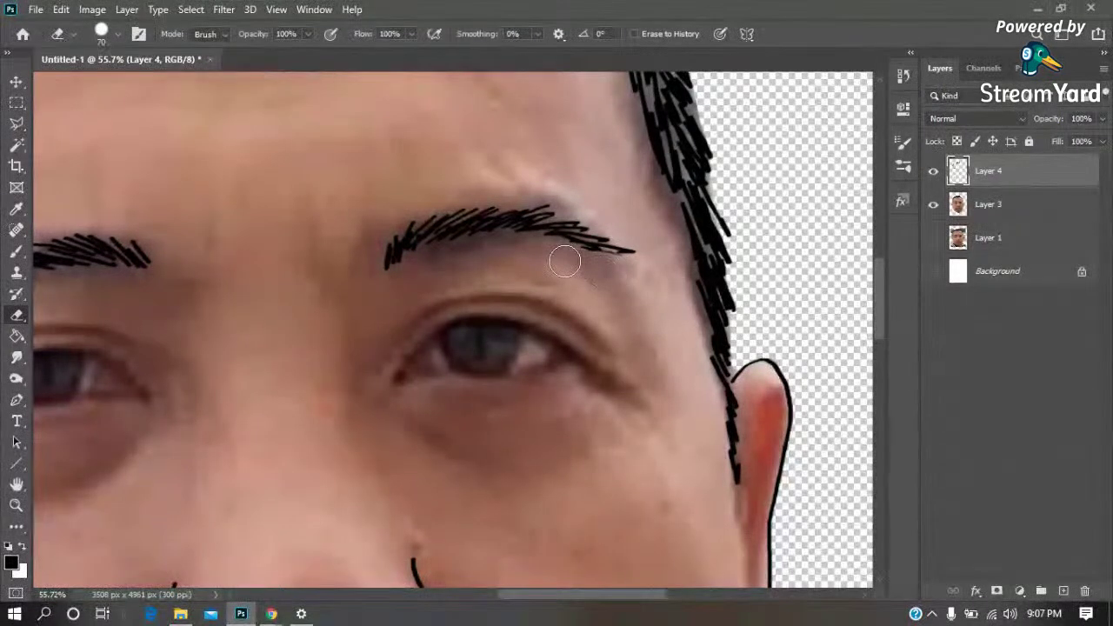
# Add black hatching along the underside of the eyebrow
pyautogui.press('z')
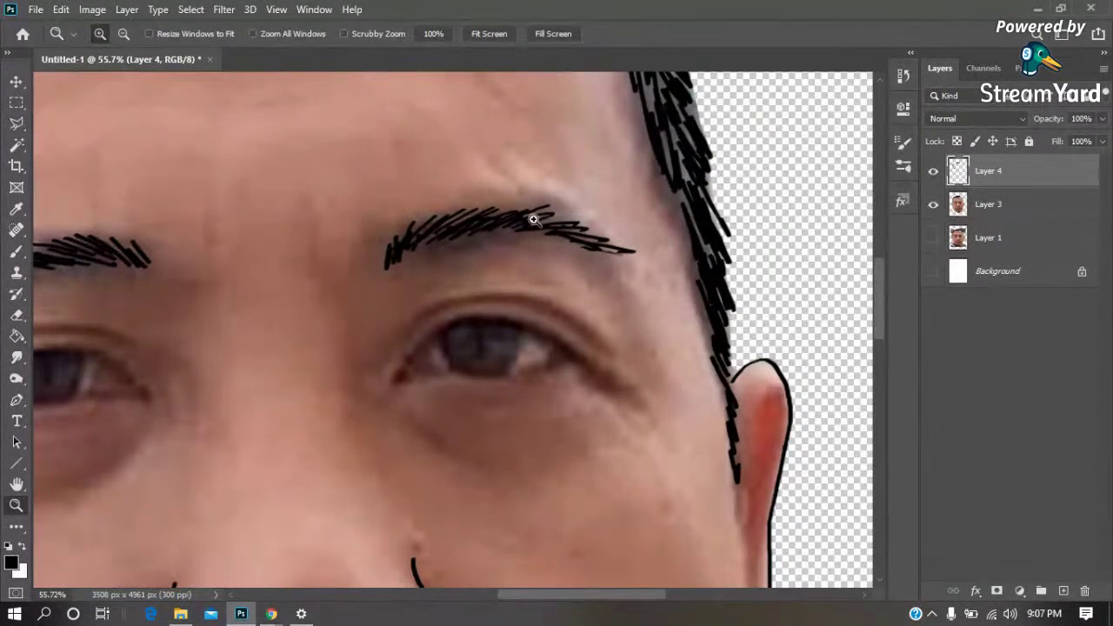
pyautogui.scroll(5, 534, 218)
pyautogui.press('b')
pyautogui.moveTo(452, 298)
pyautogui.mouseDown()
pyautogui.moveTo(427, 281)
pyautogui.moveTo(318, 342)
pyautogui.moveTo(326, 303)
pyautogui.moveTo(254, 371)
pyautogui.moveTo(470, 296)
pyautogui.moveTo(485, 308)
pyautogui.moveTo(642, 281)
pyautogui.mouseUp()
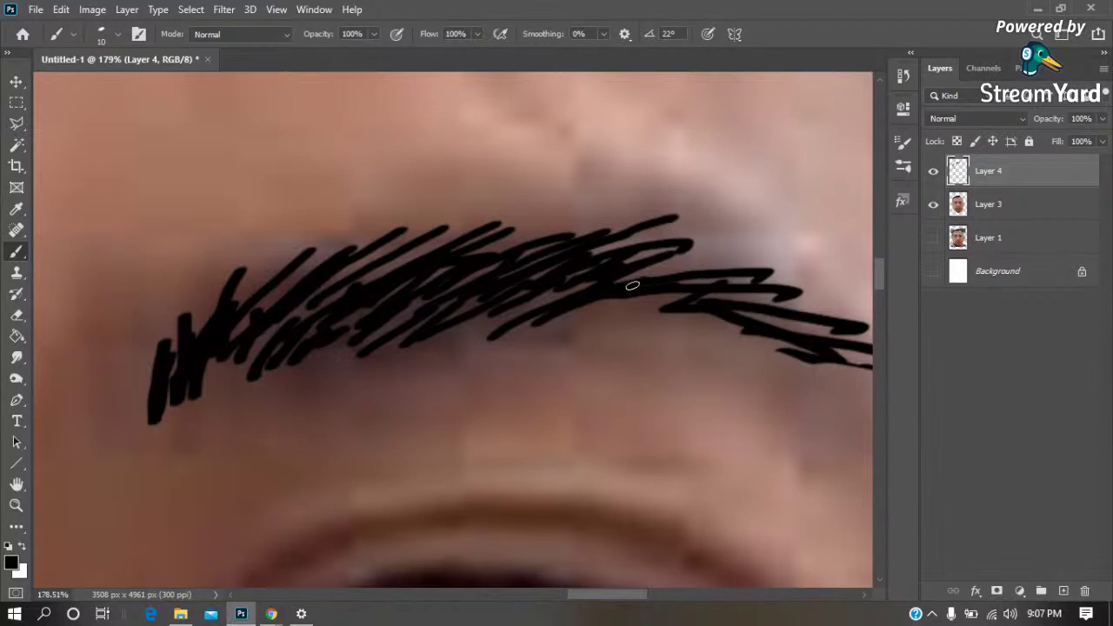
pyautogui.hotkey('ctrl', '0')
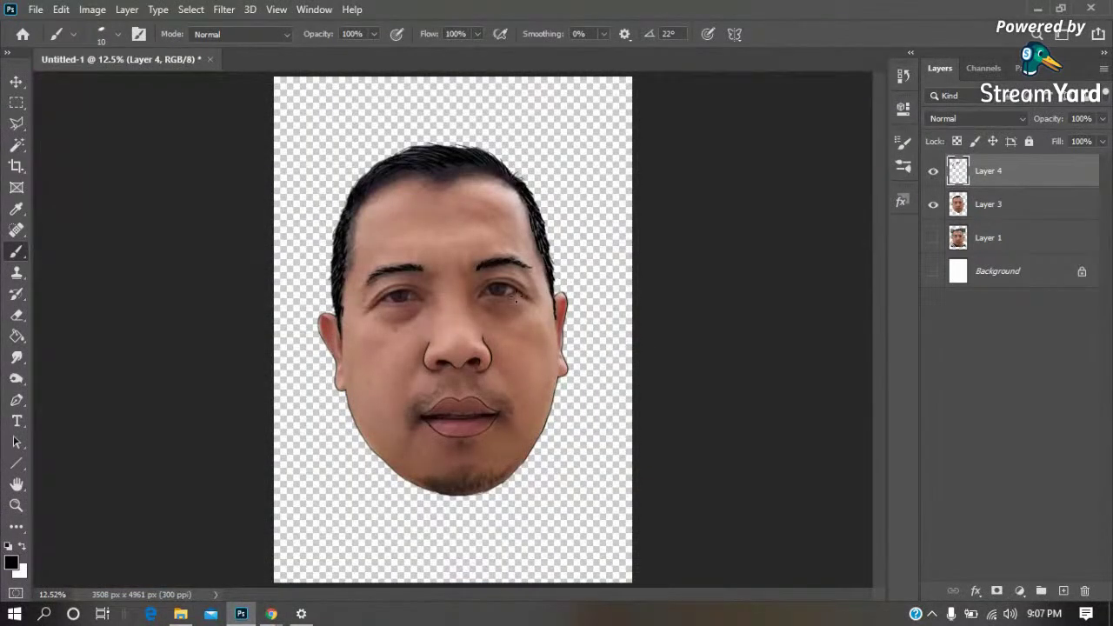
# Soften the eyebrow strokes lightly with the Eraser at 10% opacity
pyautogui.press('z')
pyautogui.moveTo(428, 307); pyautogui.dragTo(316, 240)
pyautogui.click(933, 170)
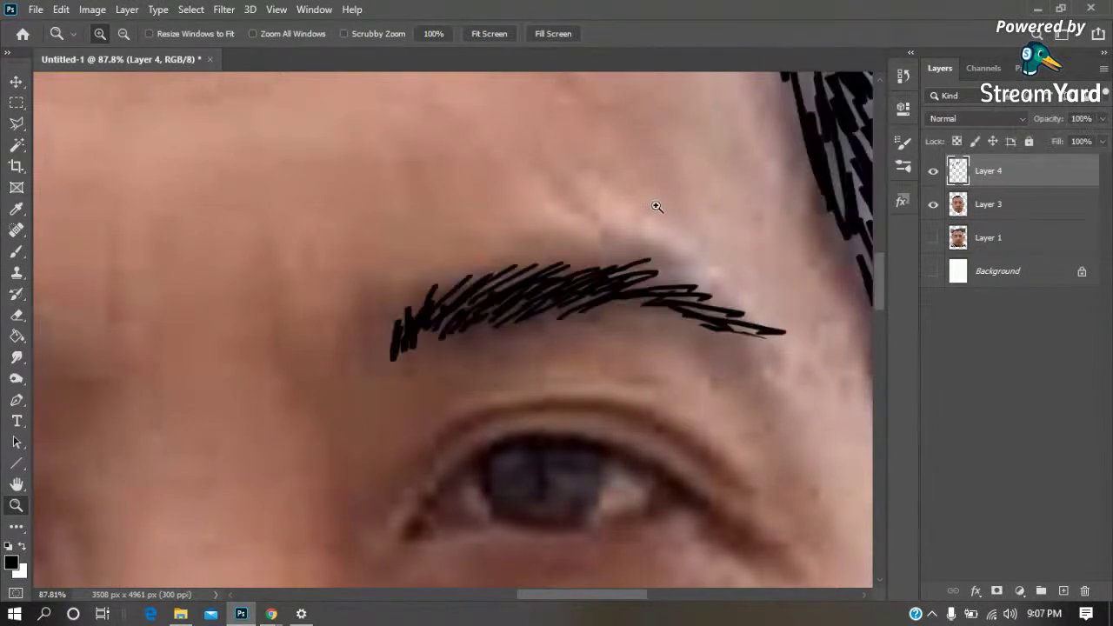
pyautogui.press('e')
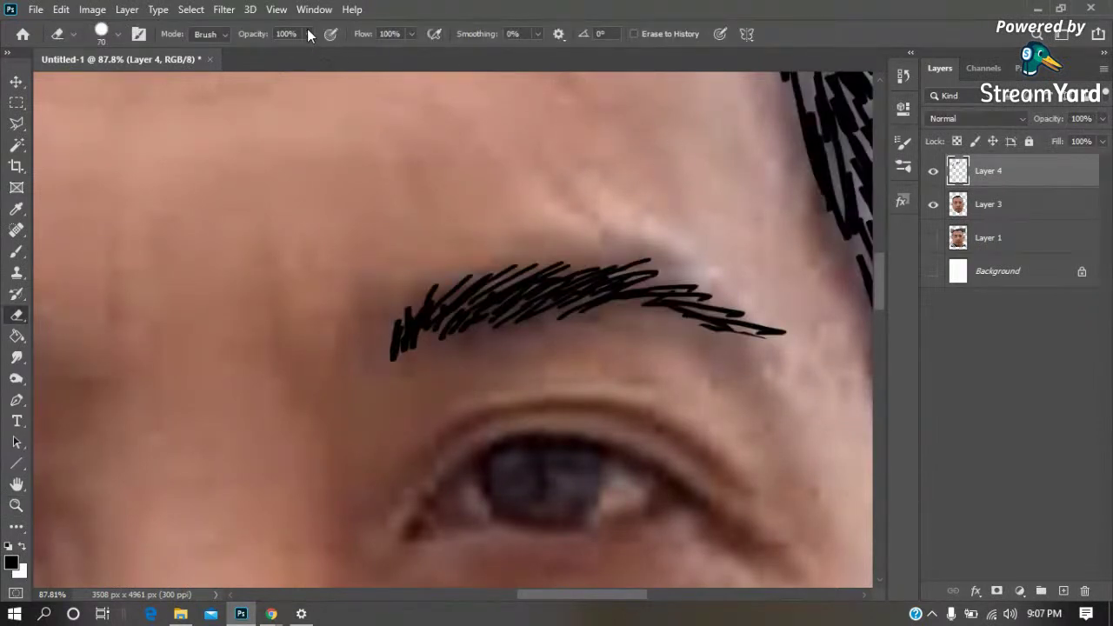
pyautogui.click(308, 34)
pyautogui.click(409, 327)
pyautogui.moveTo(545, 334)
pyautogui.mouseDown()
pyautogui.moveTo(484, 331)
pyautogui.moveTo(641, 307)
pyautogui.moveTo(497, 335)
pyautogui.moveTo(502, 301)
pyautogui.moveTo(613, 270)
pyautogui.moveTo(510, 286)
pyautogui.mouseUp()
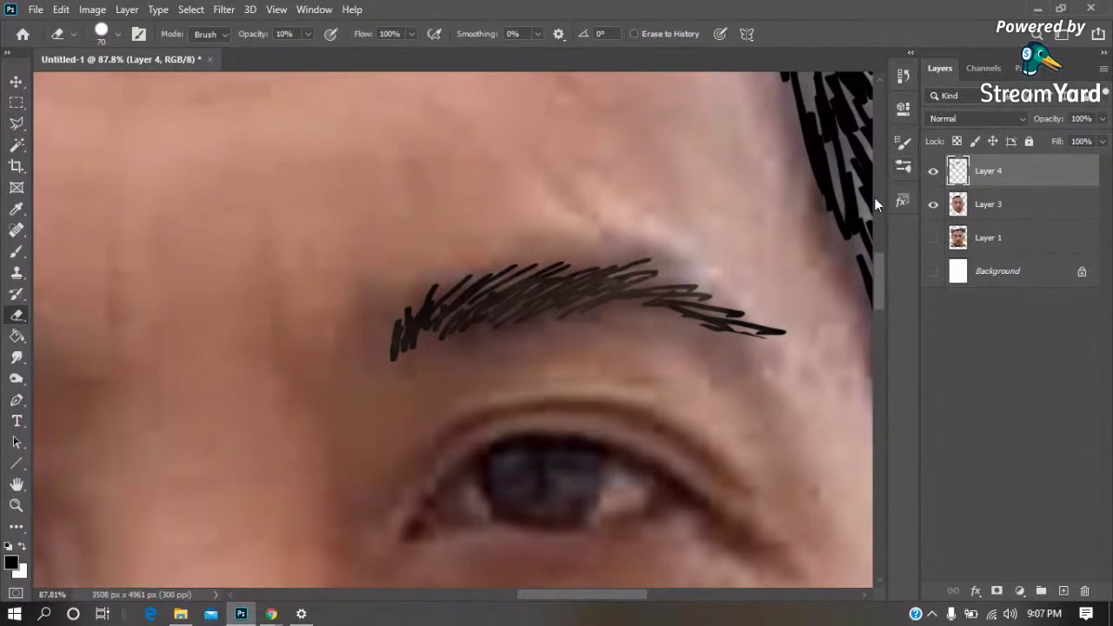
pyautogui.hotkey('ctrl', '0')
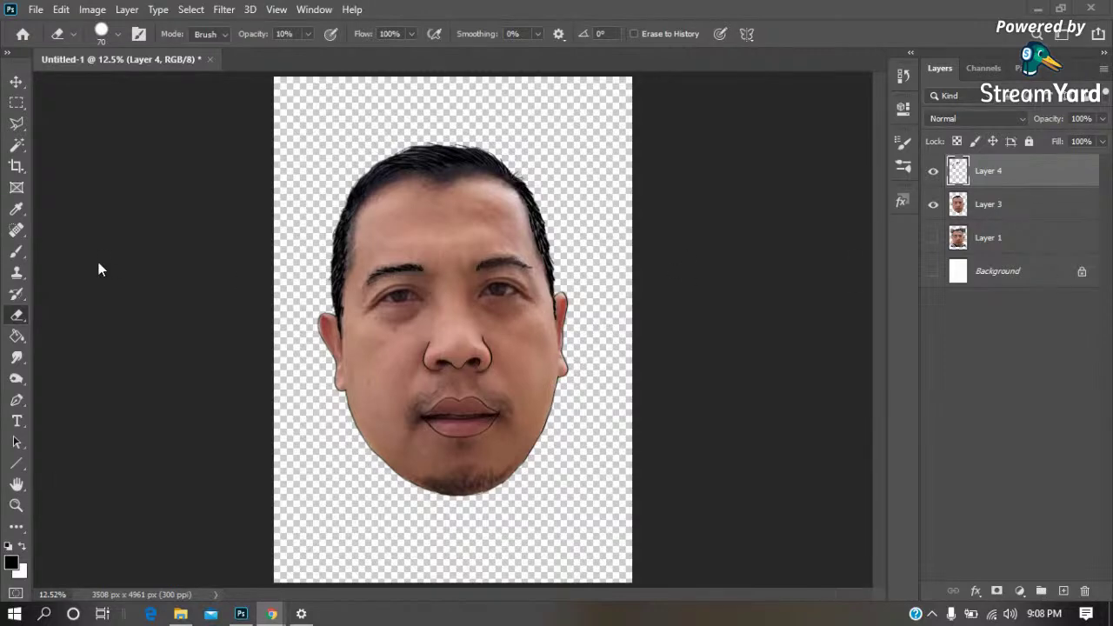
# Zoom in on the left eye and trace its upper eyelid crease with a thin black line
pyautogui.press('z')
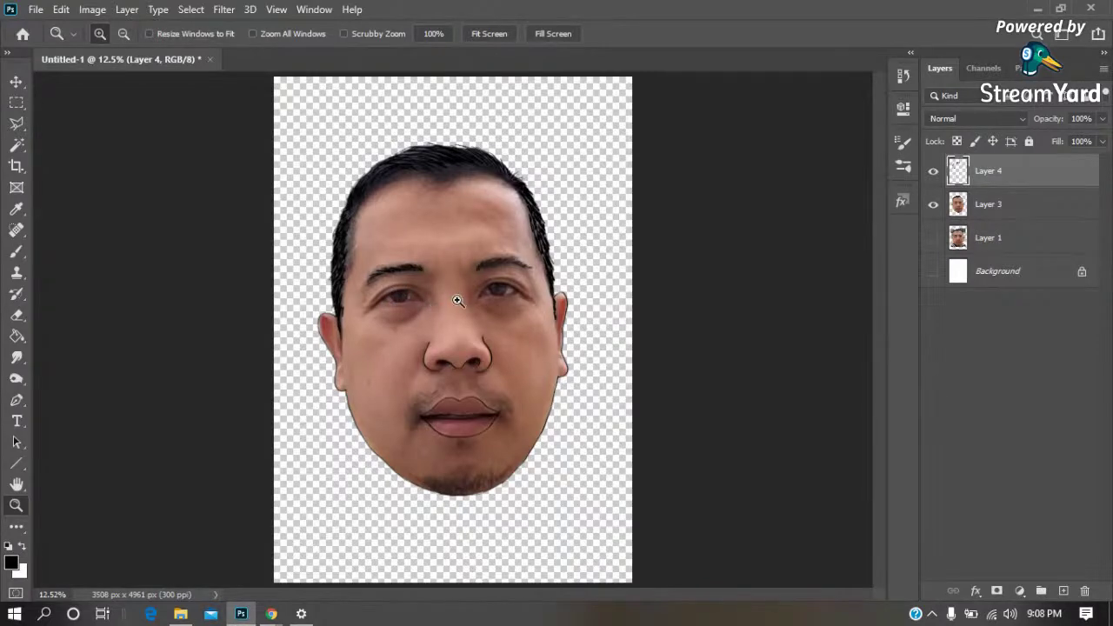
pyautogui.moveTo(437, 266); pyautogui.dragTo(292, 322)
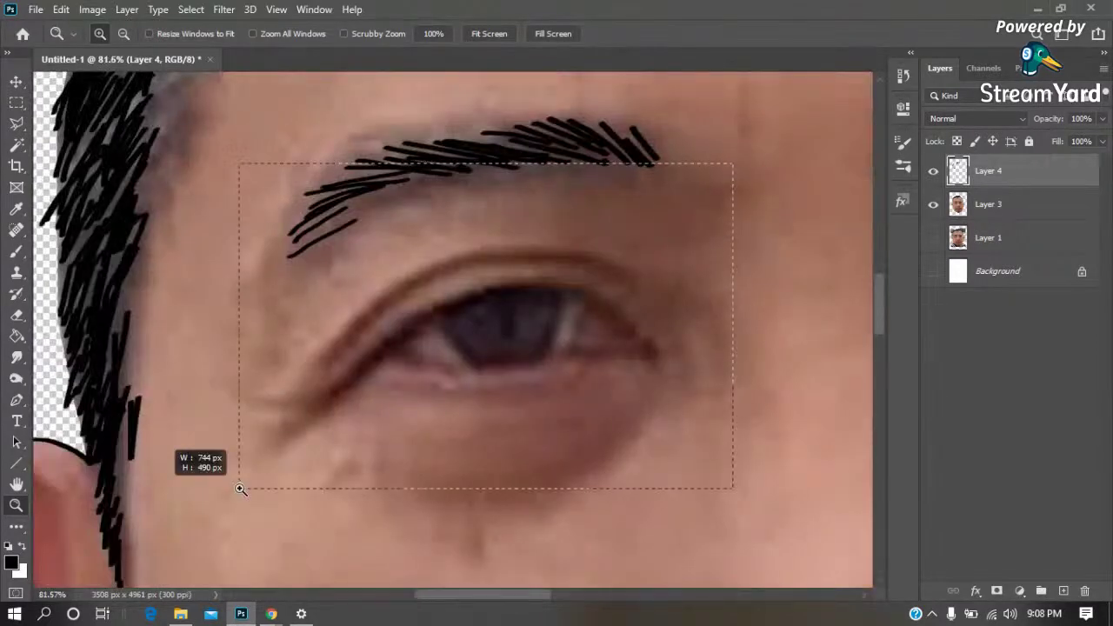
pyautogui.moveTo(720, 178); pyautogui.dragTo(241, 484)
pyautogui.press('b')
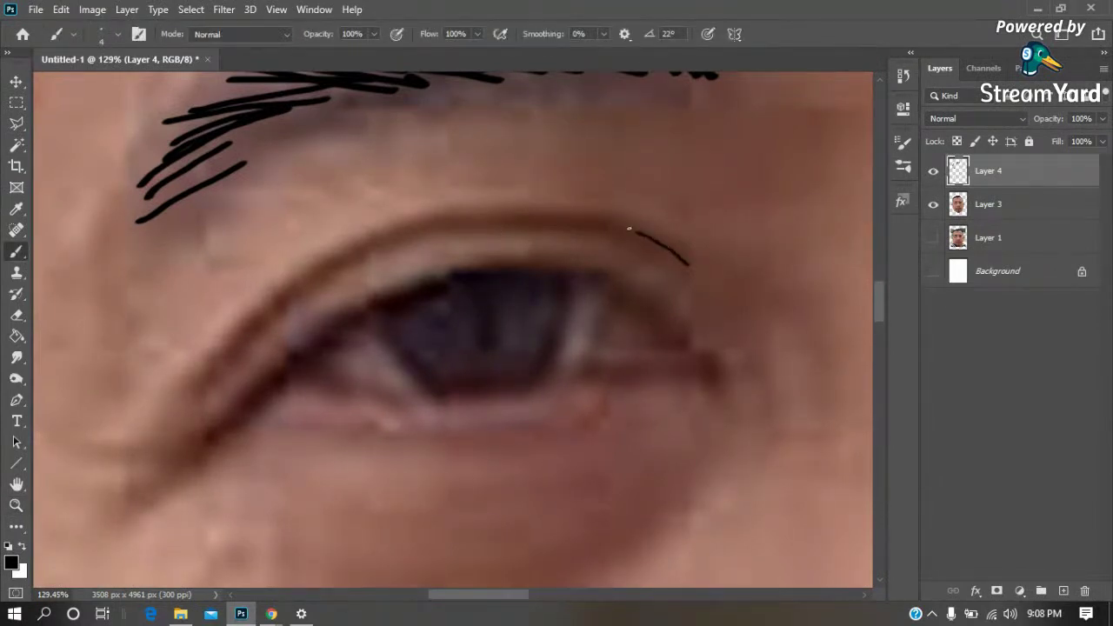
pyautogui.moveTo(564, 222); pyautogui.dragTo(492, 221)
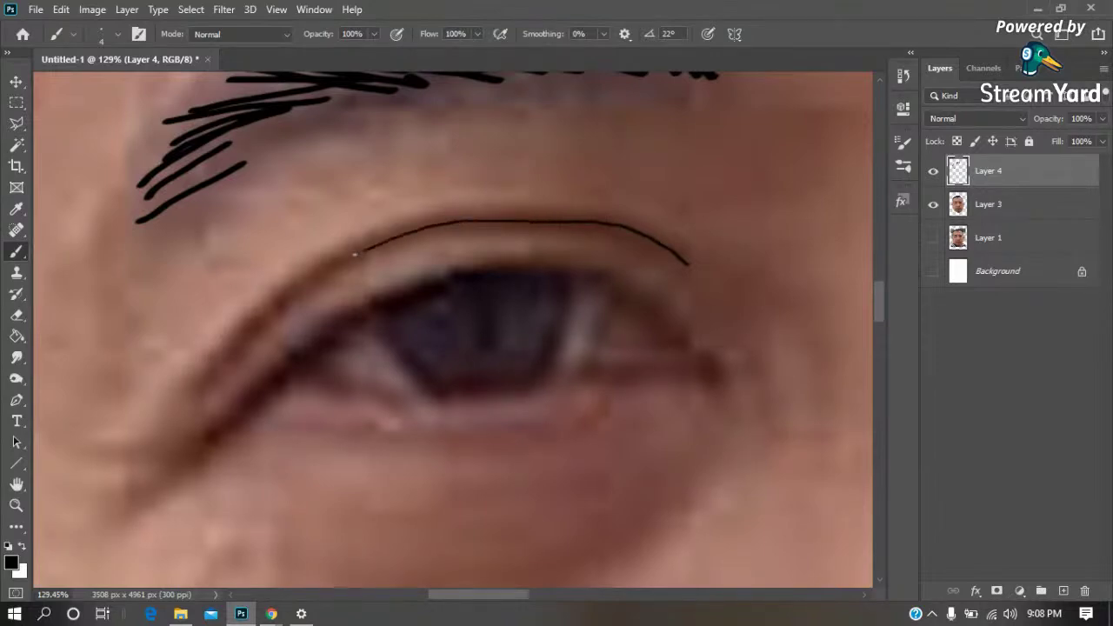
pyautogui.moveTo(284, 295); pyautogui.dragTo(205, 371)
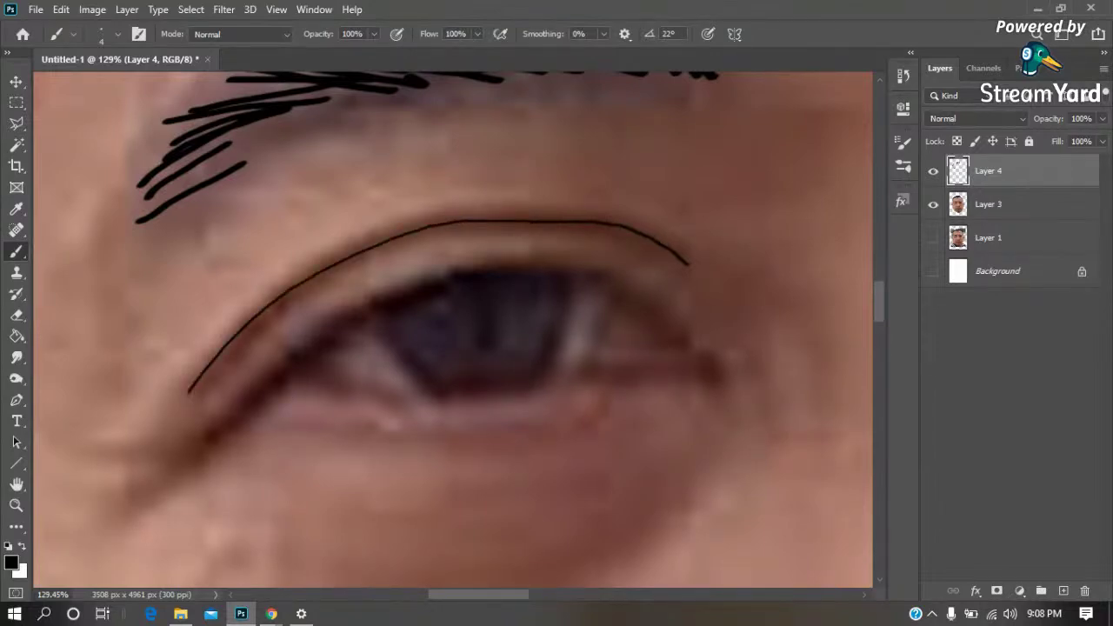
# Undo the crease stroke and redraw it along the upper eyelid
pyautogui.hotkey('ctrl', '0')
pyautogui.press('z')
pyautogui.moveTo(570, 258)
pyautogui.mouseDown()
pyautogui.moveTo(445, 305)
pyautogui.moveTo(470, 300)
pyautogui.mouseUp()
pyautogui.press('b')
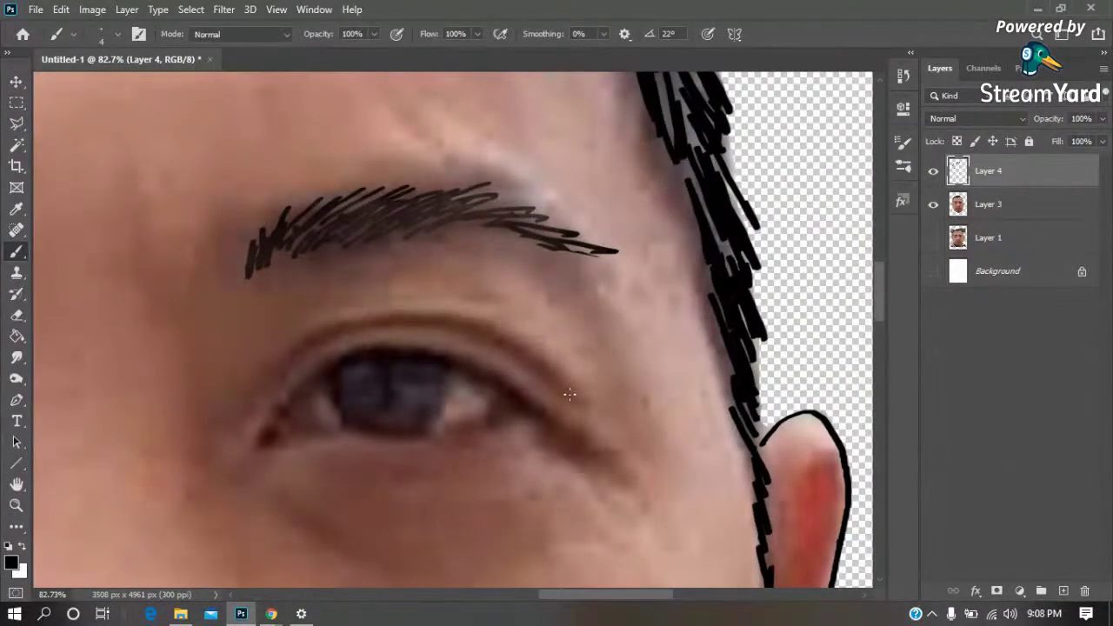
pyautogui.hotkey('ctrl', 'z')
pyautogui.moveTo(561, 389); pyautogui.dragTo(570, 400)
pyautogui.press('z')
pyautogui.hotkey('ctrl', '0')
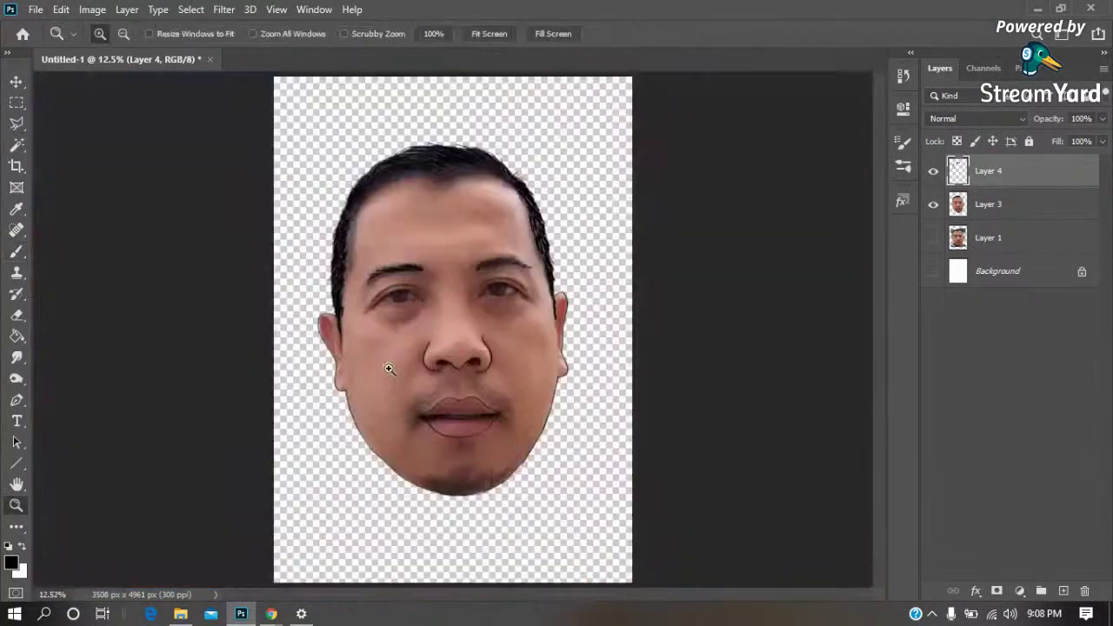
pyautogui.moveTo(453, 245); pyautogui.dragTo(333, 358)
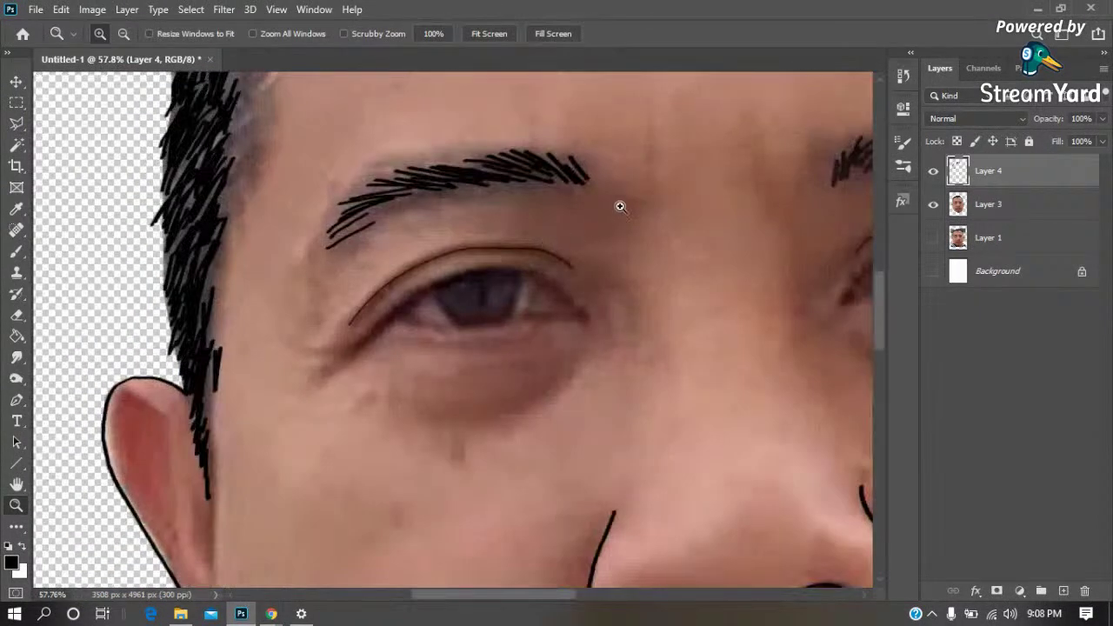
pyautogui.moveTo(618, 203); pyautogui.dragTo(321, 391)
# Enlarge the brush slightly and paint black lashes along the upper lid
pyautogui.press('b')
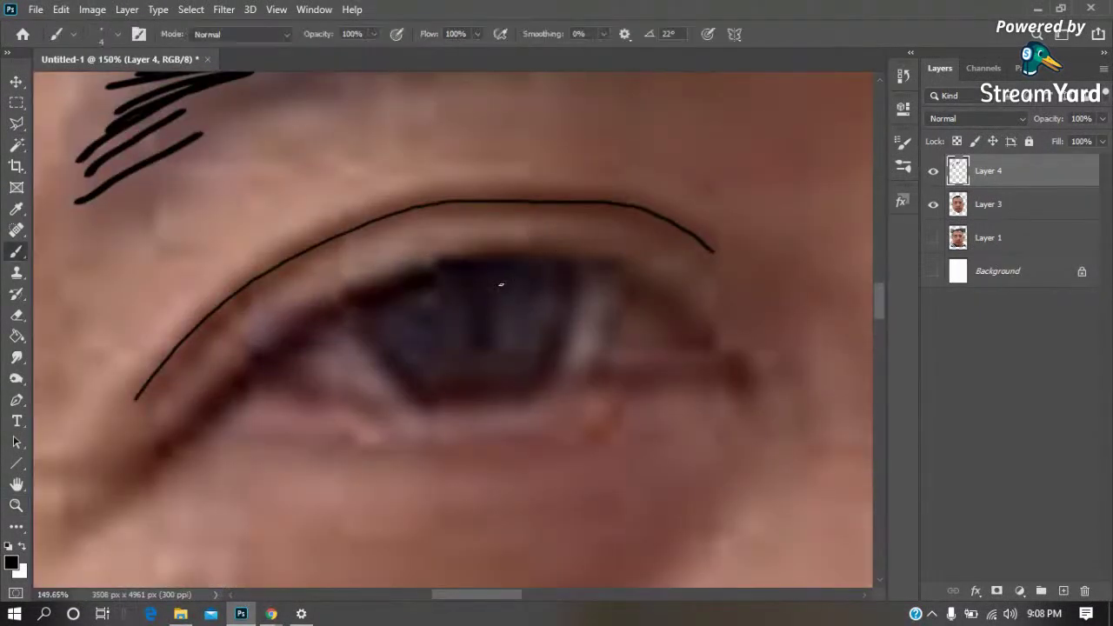
pyautogui.press(']')
pyautogui.press(']')
pyautogui.press(']')
pyautogui.moveTo(440, 234); pyautogui.dragTo(463, 258)
pyautogui.moveTo(393, 244)
pyautogui.mouseDown()
pyautogui.moveTo(434, 266)
pyautogui.moveTo(363, 276)
pyautogui.mouseUp()
pyautogui.moveTo(374, 292)
pyautogui.mouseDown()
pyautogui.moveTo(330, 285)
pyautogui.moveTo(280, 334)
pyautogui.mouseUp()
pyautogui.moveTo(250, 384); pyautogui.dragTo(167, 445)
pyautogui.moveTo(209, 412)
pyautogui.mouseDown()
pyautogui.moveTo(361, 305)
pyautogui.moveTo(348, 299)
pyautogui.mouseUp()
pyautogui.moveTo(390, 301); pyautogui.dragTo(414, 294)
pyautogui.moveTo(454, 245)
pyautogui.mouseDown()
pyautogui.moveTo(469, 256)
pyautogui.moveTo(484, 238)
pyautogui.moveTo(511, 237)
pyautogui.mouseUp()
pyautogui.moveTo(527, 256)
pyautogui.mouseDown()
pyautogui.moveTo(532, 237)
pyautogui.moveTo(555, 236)
pyautogui.mouseUp()
pyautogui.moveTo(557, 260)
pyautogui.mouseDown()
pyautogui.moveTo(574, 235)
pyautogui.moveTo(708, 332)
pyautogui.mouseUp()
# Draw the lower lid line and add short black lashes beneath the eye
pyautogui.moveTo(265, 364)
pyautogui.mouseDown()
pyautogui.moveTo(295, 391)
pyautogui.moveTo(398, 416)
pyautogui.mouseUp()
pyautogui.moveTo(467, 410)
pyautogui.mouseDown()
pyautogui.moveTo(435, 442)
pyautogui.moveTo(492, 408)
pyautogui.mouseUp()
pyautogui.click(418, 430)
pyautogui.moveTo(497, 424); pyautogui.dragTo(520, 405)
pyautogui.moveTo(526, 417); pyautogui.dragTo(539, 412)
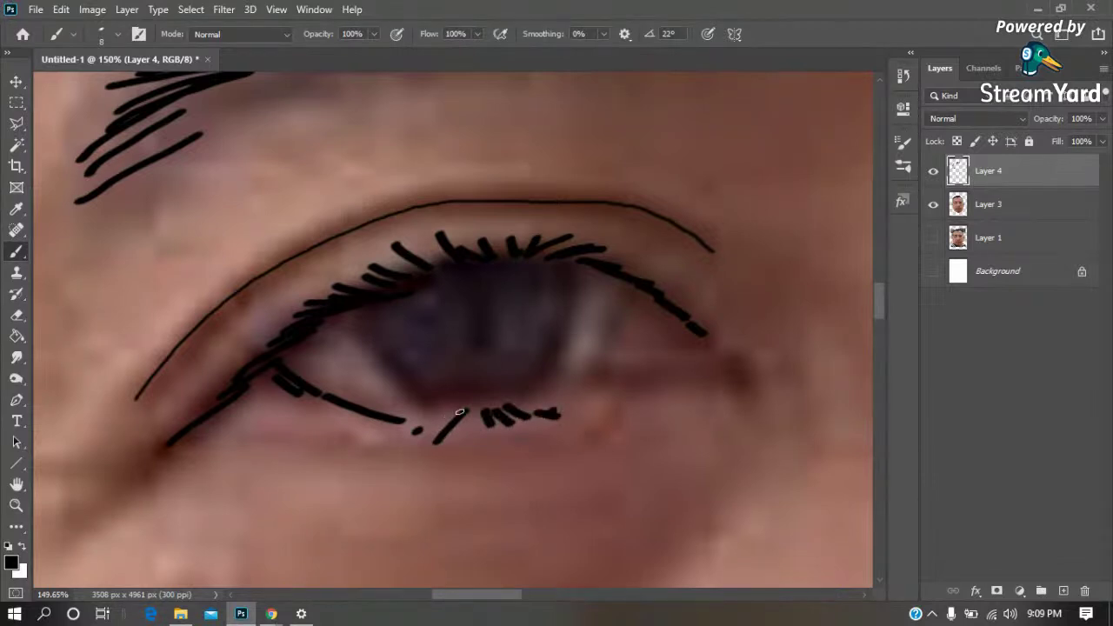
pyautogui.moveTo(454, 412); pyautogui.dragTo(414, 441)
pyautogui.moveTo(432, 415); pyautogui.dragTo(409, 431)
pyautogui.moveTo(505, 397); pyautogui.dragTo(559, 408)
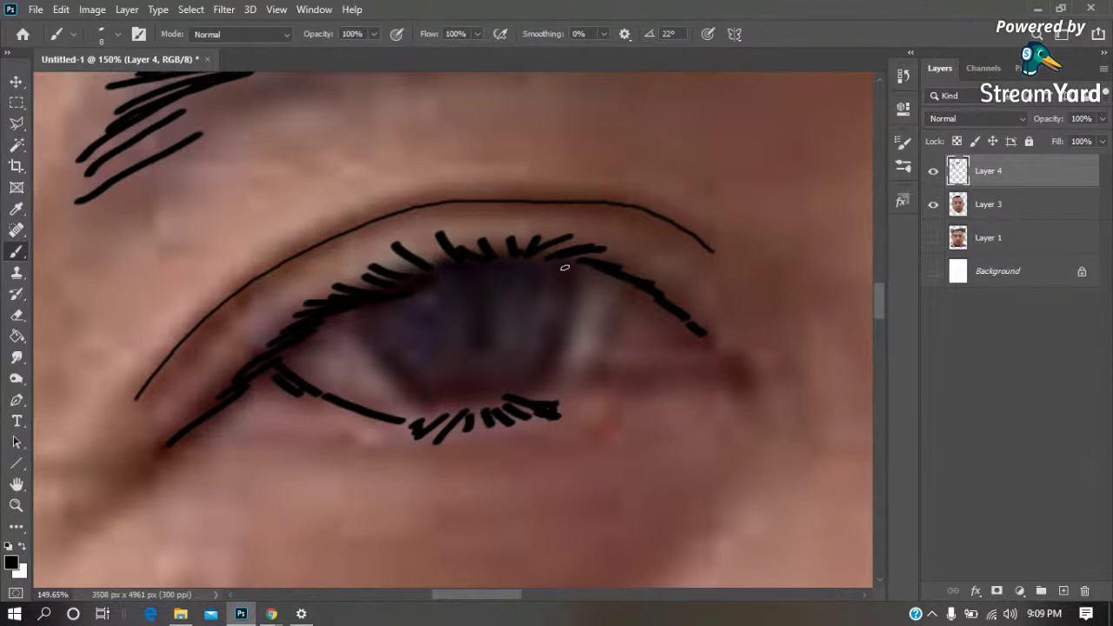
# Thicken the brush to size 20 and outline the iris's right side and lower-left curve
pyautogui.press(']')
pyautogui.moveTo(562, 259)
pyautogui.mouseDown()
pyautogui.moveTo(564, 293)
pyautogui.moveTo(511, 383)
pyautogui.mouseUp()
pyautogui.moveTo(373, 303)
pyautogui.mouseDown()
pyautogui.moveTo(392, 357)
pyautogui.moveTo(440, 392)
pyautogui.moveTo(487, 392)
pyautogui.mouseUp()
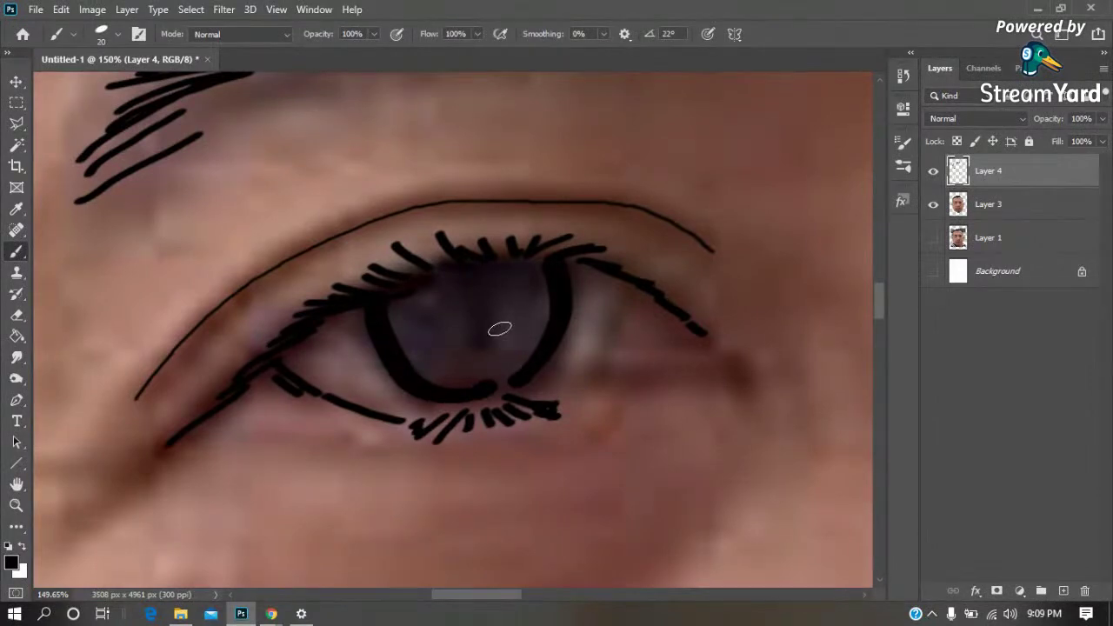
# Switch to a soft round brush at 30% opacity and darken the iris
pyautogui.rightClick(503, 312)
pyautogui.scroll(-1, 581, 545)
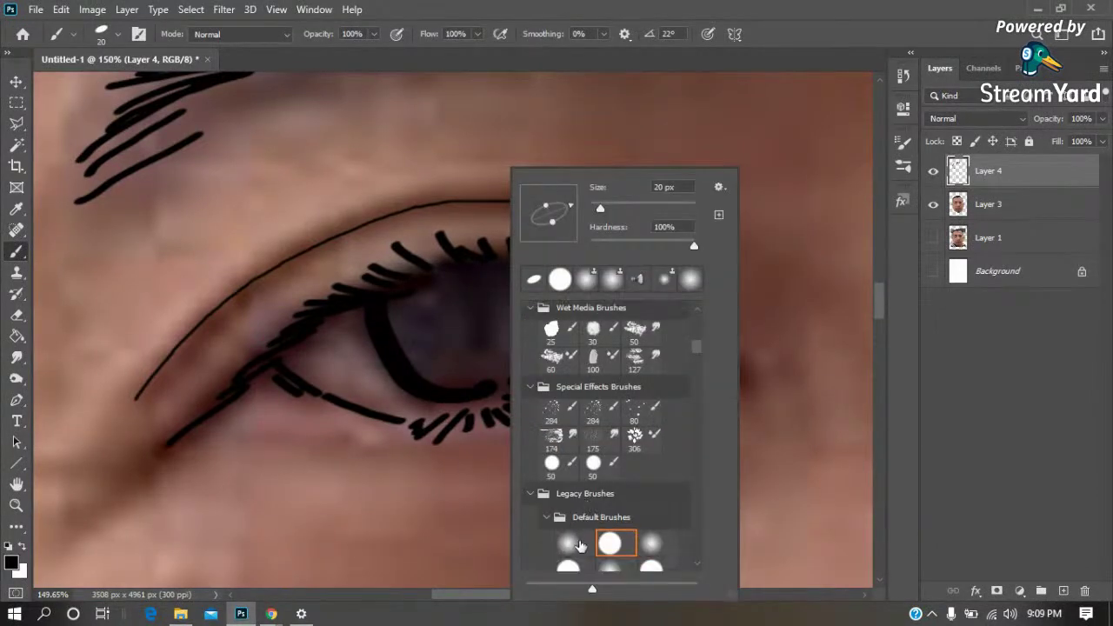
pyautogui.click(568, 543)
pyautogui.click(400, 327)
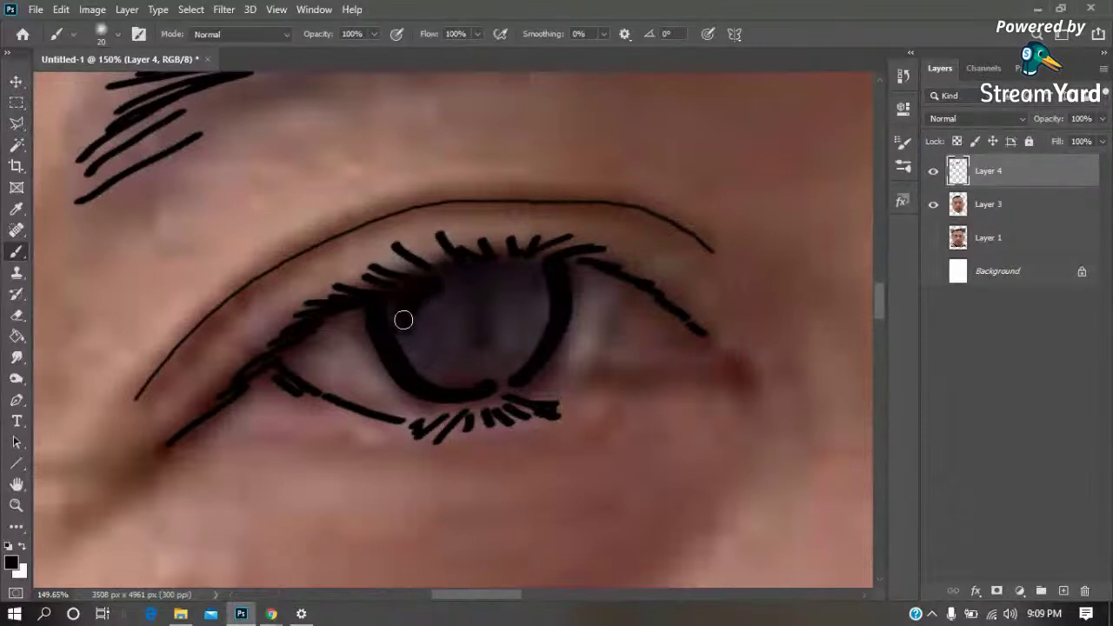
pyautogui.moveTo(417, 372); pyautogui.dragTo(433, 359)
pyautogui.click(374, 34)
pyautogui.click(321, 54)
pyautogui.press(']')
pyautogui.moveTo(527, 353)
pyautogui.mouseDown()
pyautogui.moveTo(447, 345)
pyautogui.moveTo(423, 316)
pyautogui.mouseUp()
pyautogui.press(']')
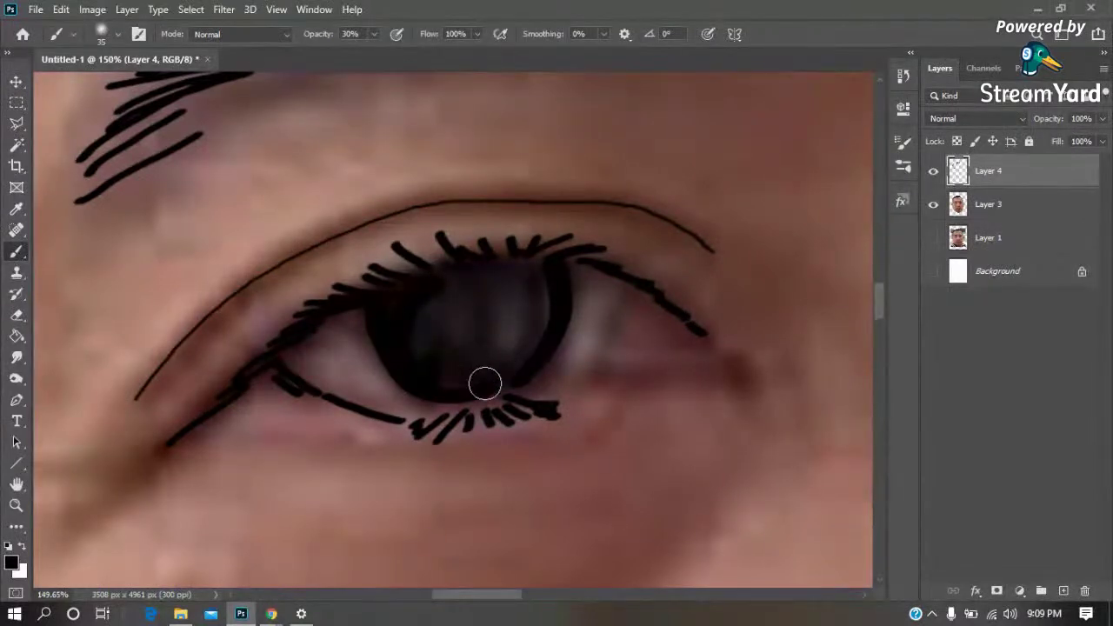
pyautogui.moveTo(461, 269)
pyautogui.mouseDown()
pyautogui.moveTo(516, 269)
pyautogui.moveTo(551, 301)
pyautogui.mouseUp()
pyautogui.moveTo(402, 320); pyautogui.dragTo(405, 356)
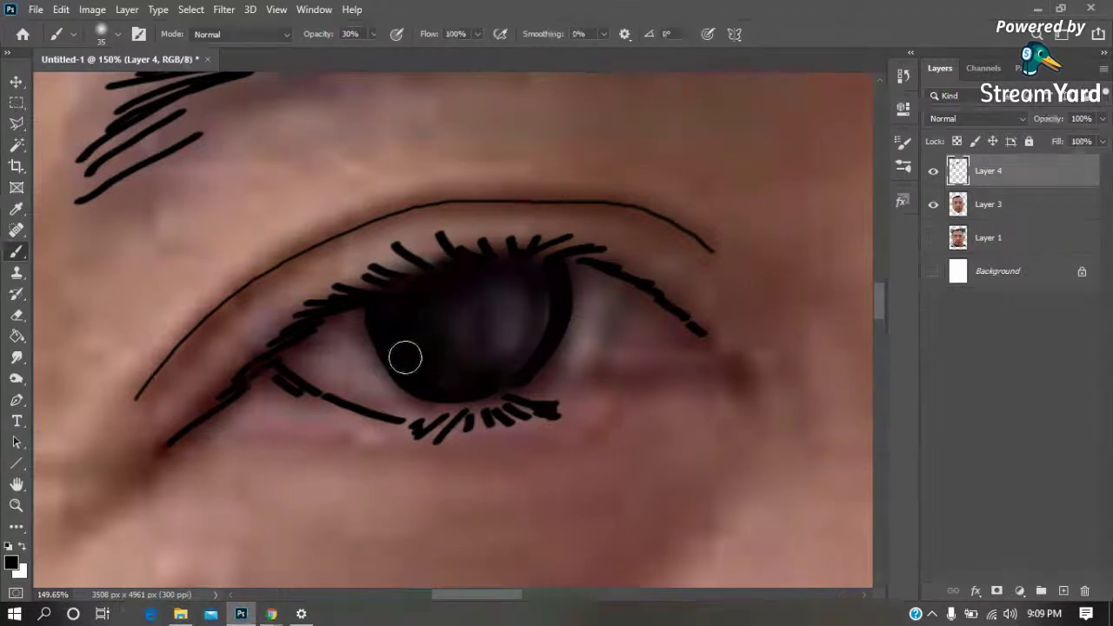
# Lower brush opacity to 16%, shade faintly near the lower lashes, and shrink the brush to 15
pyautogui.click(373, 34)
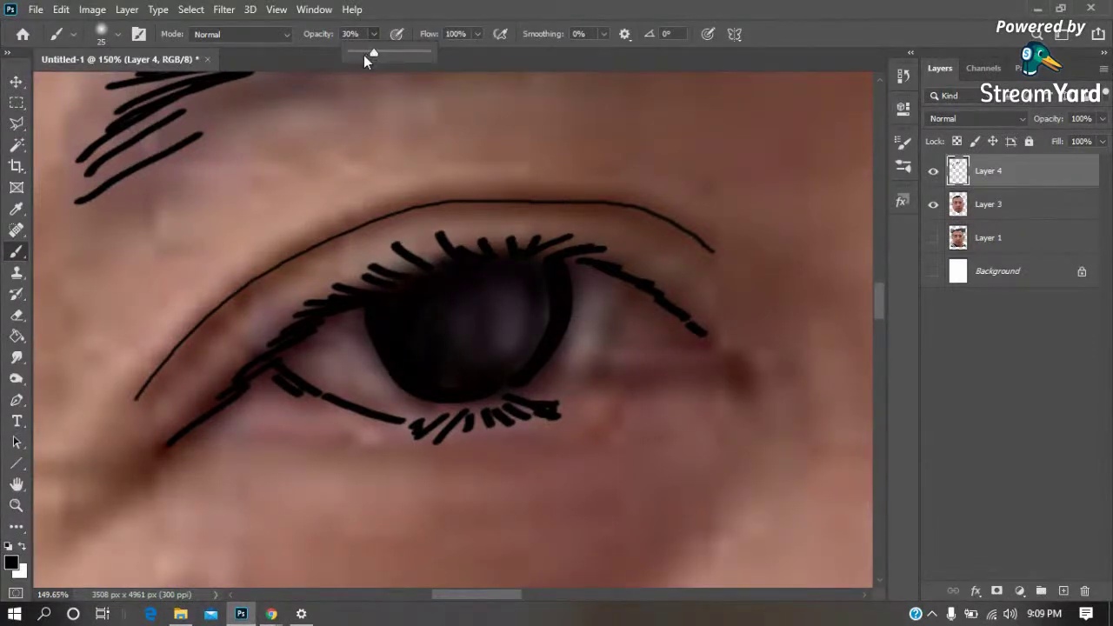
pyautogui.click(266, 367)
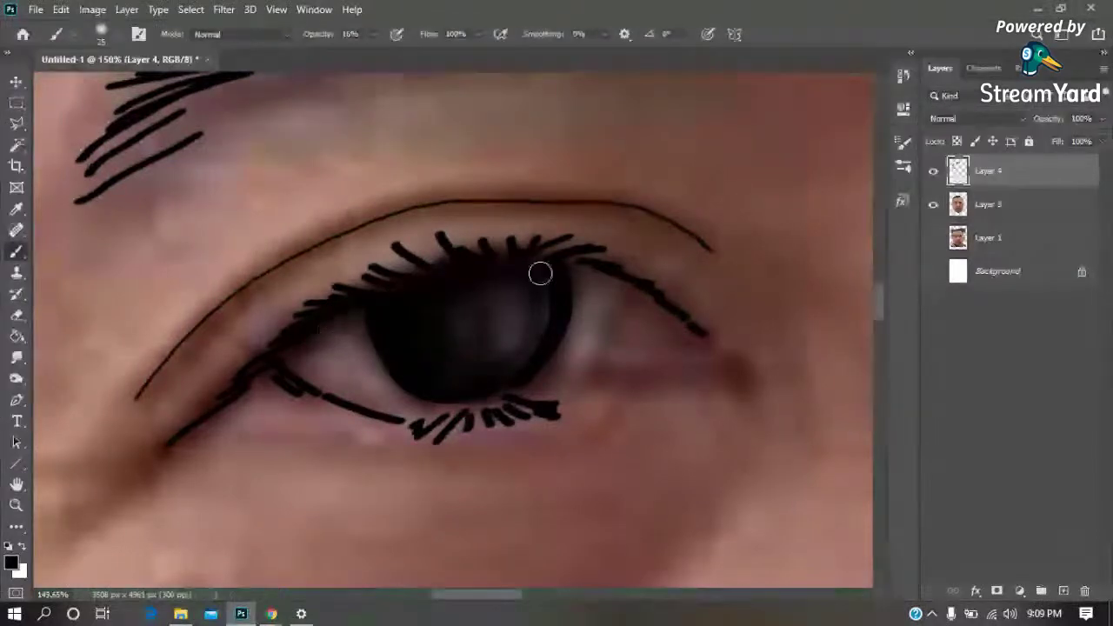
pyautogui.moveTo(566, 390); pyautogui.dragTo(571, 398)
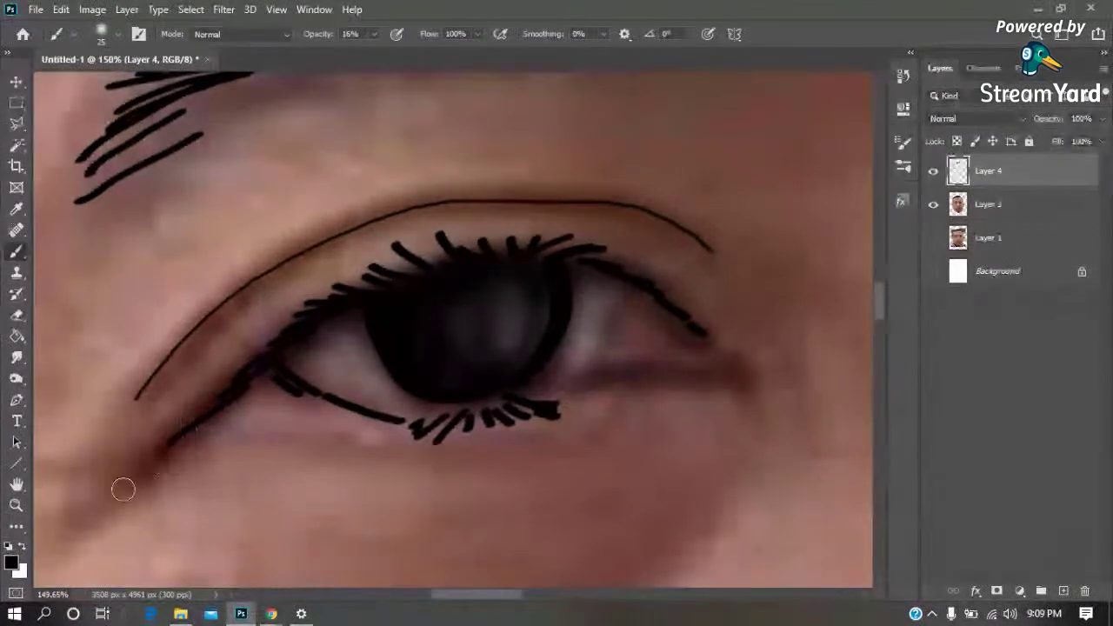
pyautogui.press('[')
pyautogui.press('[')
pyautogui.press('[')
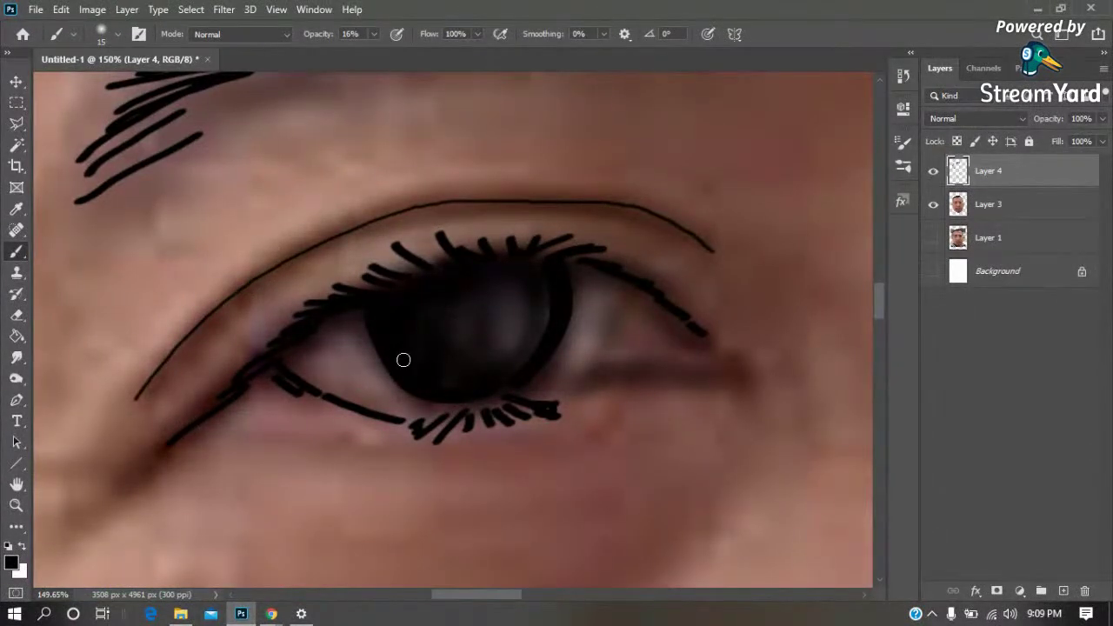
pyautogui.hotkey('ctrl', '0')
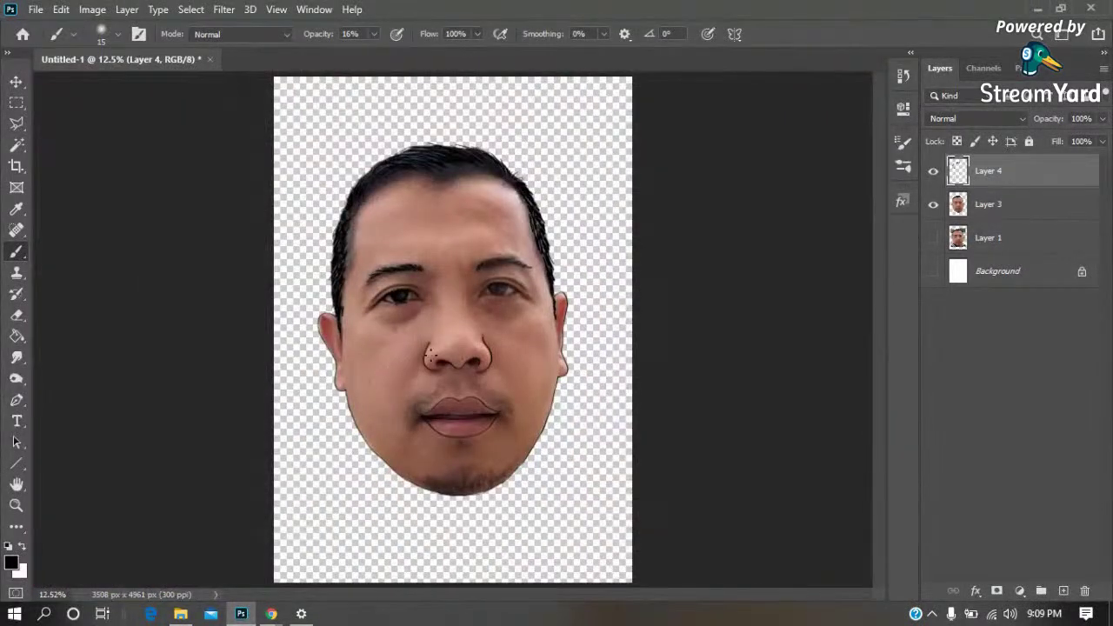
# Compare with Layer 4 toggled, then fade the lower lashes using the 10% Eraser
pyautogui.click(933, 171)
pyautogui.click(933, 171)
pyautogui.click(933, 171)
pyautogui.press('z')
pyautogui.click(389, 327)
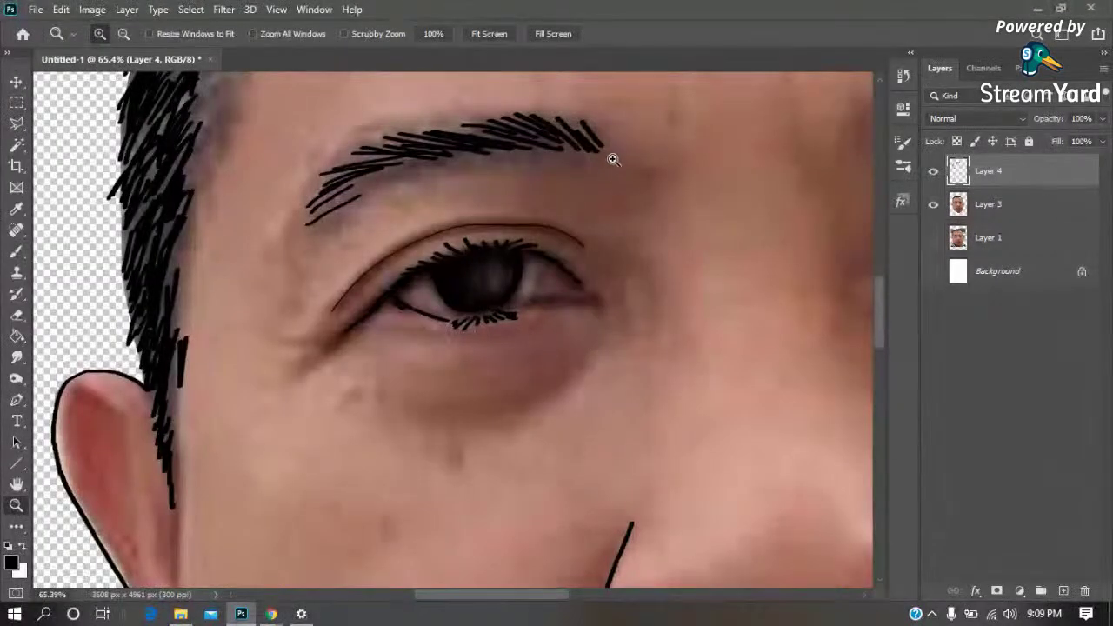
pyautogui.click(475, 278)
pyautogui.press('e')
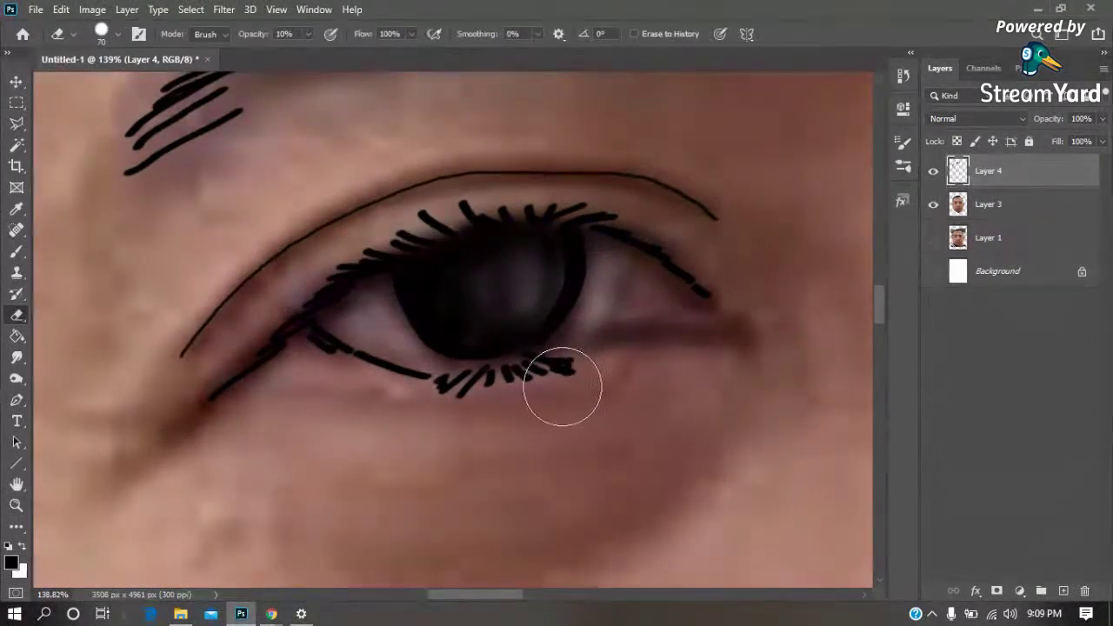
pyautogui.moveTo(529, 398)
pyautogui.mouseDown()
pyautogui.moveTo(462, 423)
pyautogui.moveTo(373, 417)
pyautogui.moveTo(604, 380)
pyautogui.moveTo(544, 404)
pyautogui.moveTo(472, 398)
pyautogui.moveTo(591, 392)
pyautogui.moveTo(620, 346)
pyautogui.mouseUp()
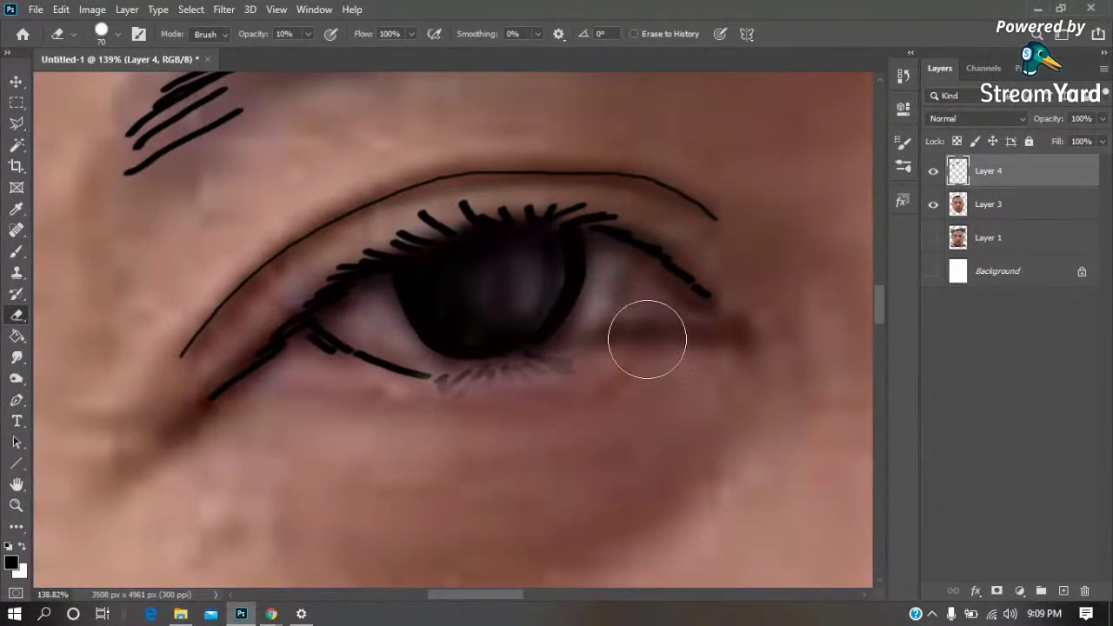
# Add a faint dark brush touch at the iris edge
pyautogui.press('b')
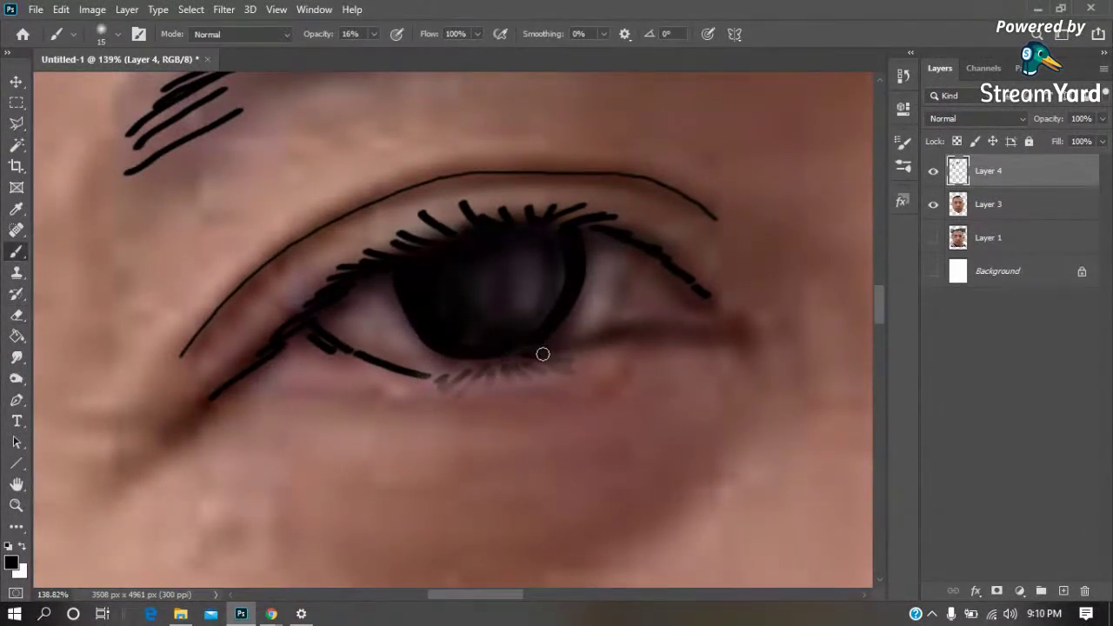
pyautogui.moveTo(561, 345); pyautogui.dragTo(548, 347)
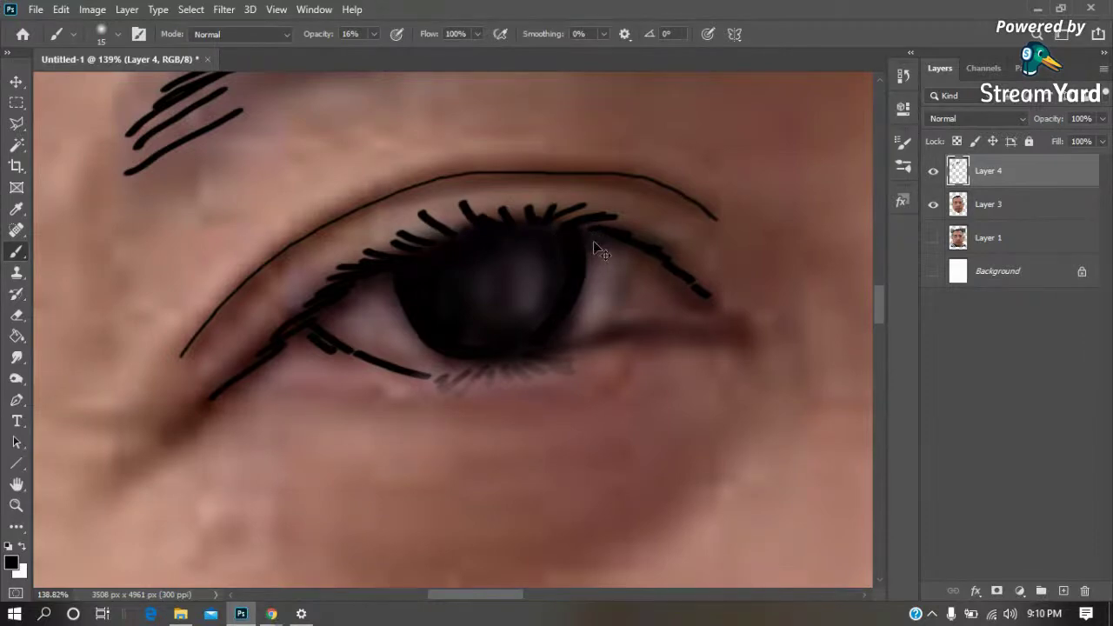
pyautogui.hotkey('ctrl', '0')
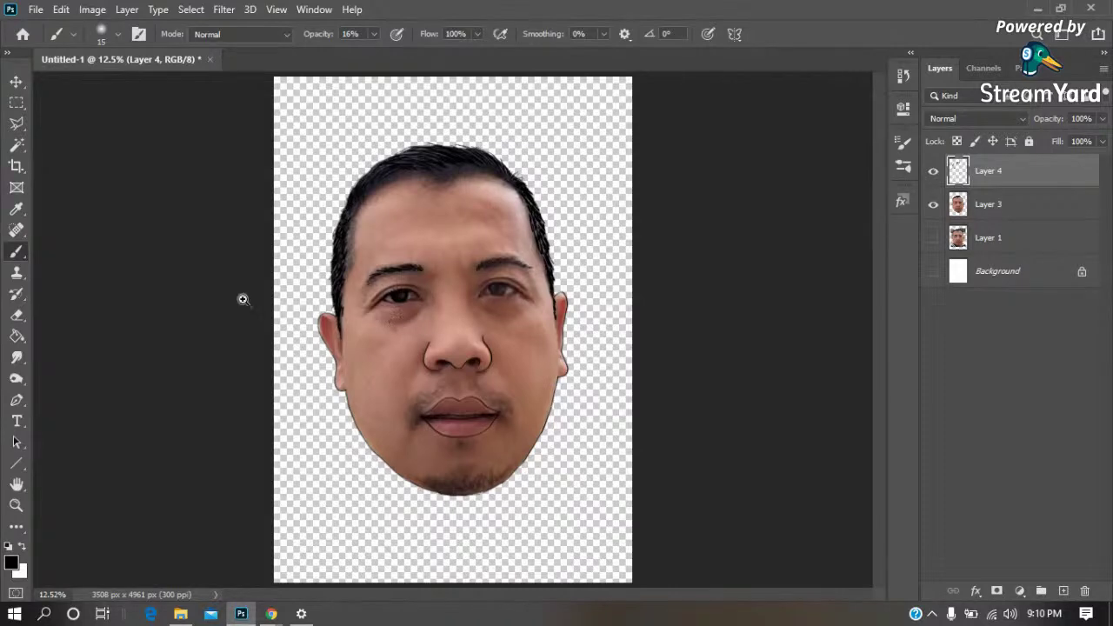
# Zoom into the left eye, compare with Layer 4 hidden, and sample the dark iris colour
pyautogui.press('z')
pyautogui.moveTo(518, 228); pyautogui.dragTo(304, 357)
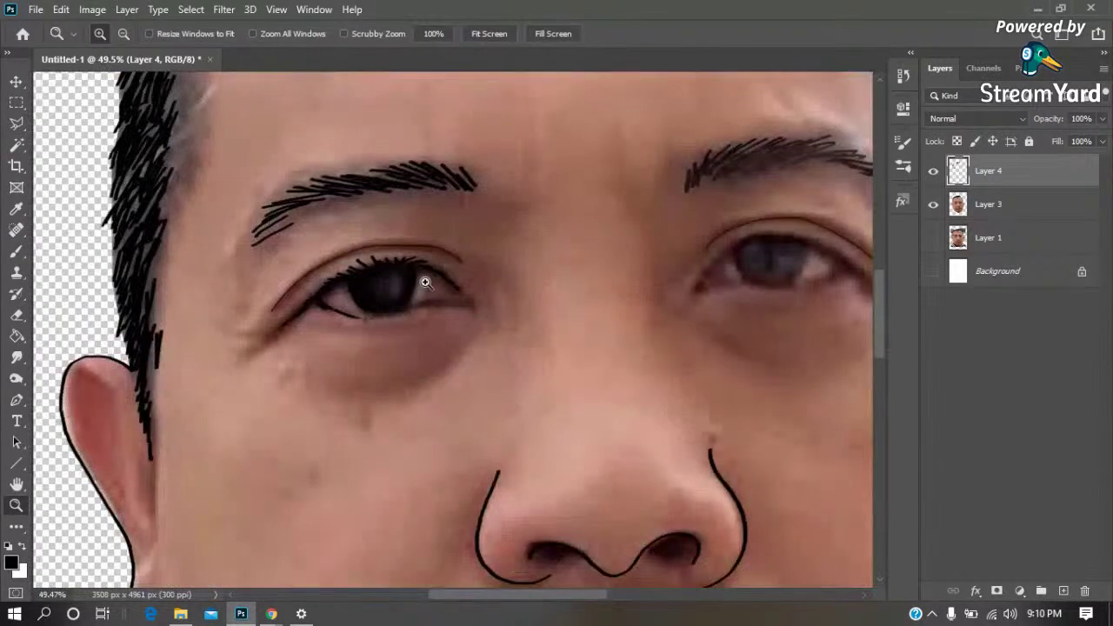
pyautogui.moveTo(455, 249); pyautogui.dragTo(252, 341)
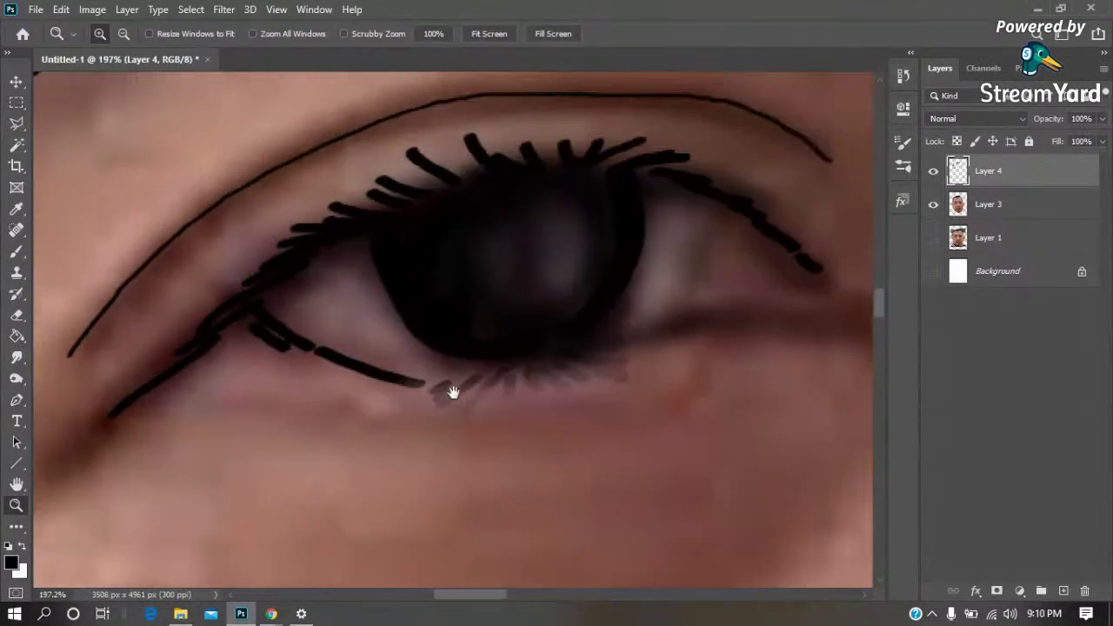
pyautogui.moveTo(587, 247); pyautogui.dragTo(452, 390)
pyautogui.press('b')
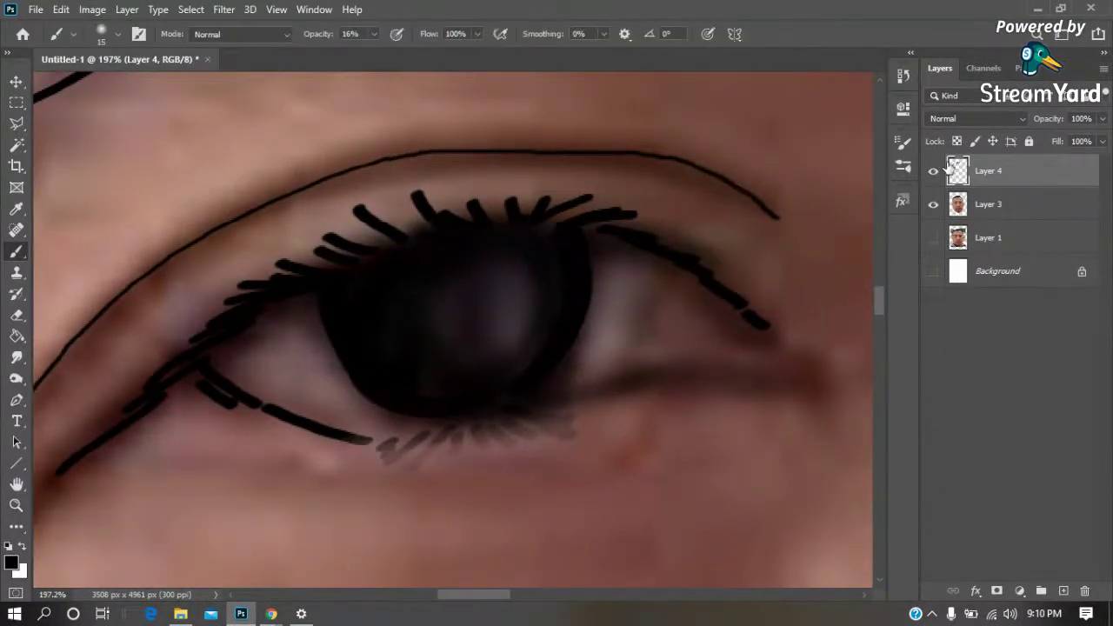
pyautogui.click(932, 171)
pyautogui.click(932, 172)
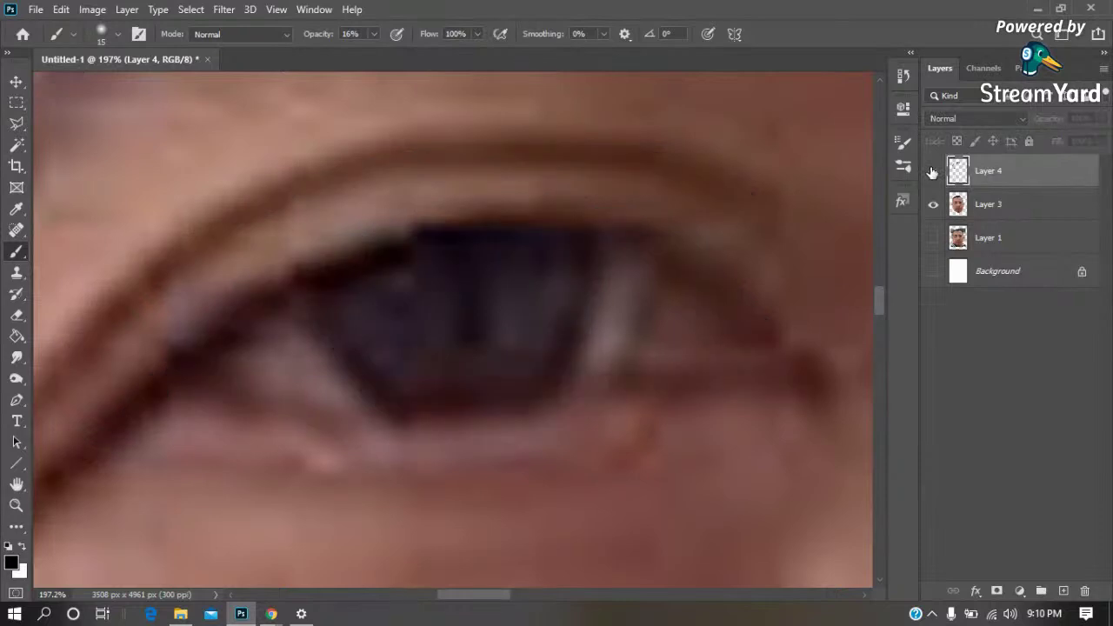
pyautogui.click(932, 171)
pyautogui.press('i')
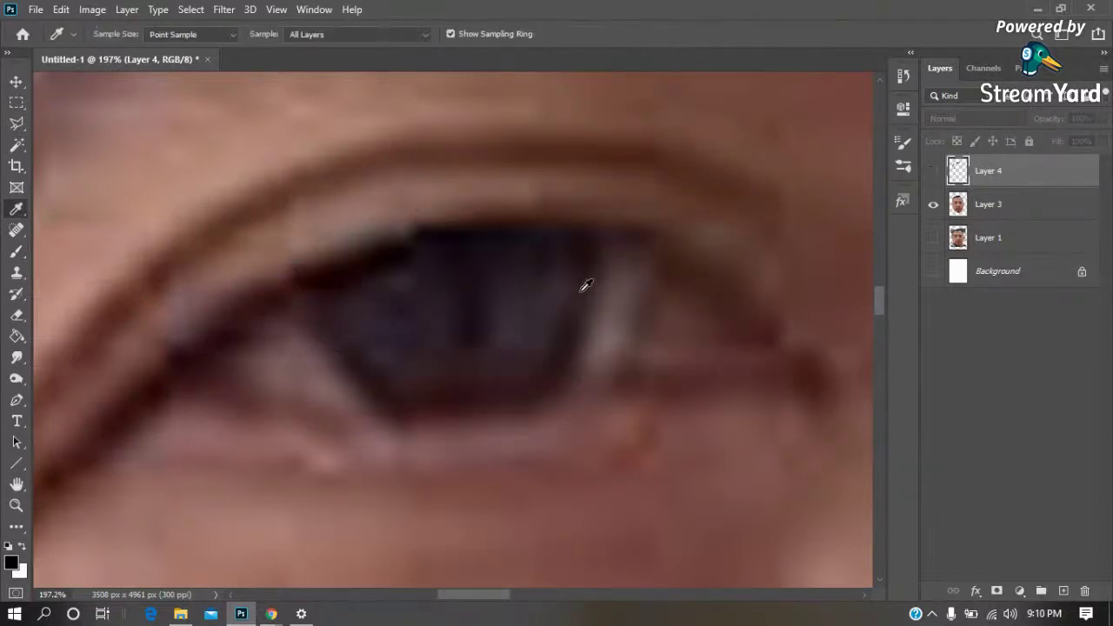
pyautogui.click(529, 300)
# Darken the left iris on Layer 4 with a soft 35px brush, then fit the face in view
pyautogui.click(932, 171)
pyautogui.press('b')
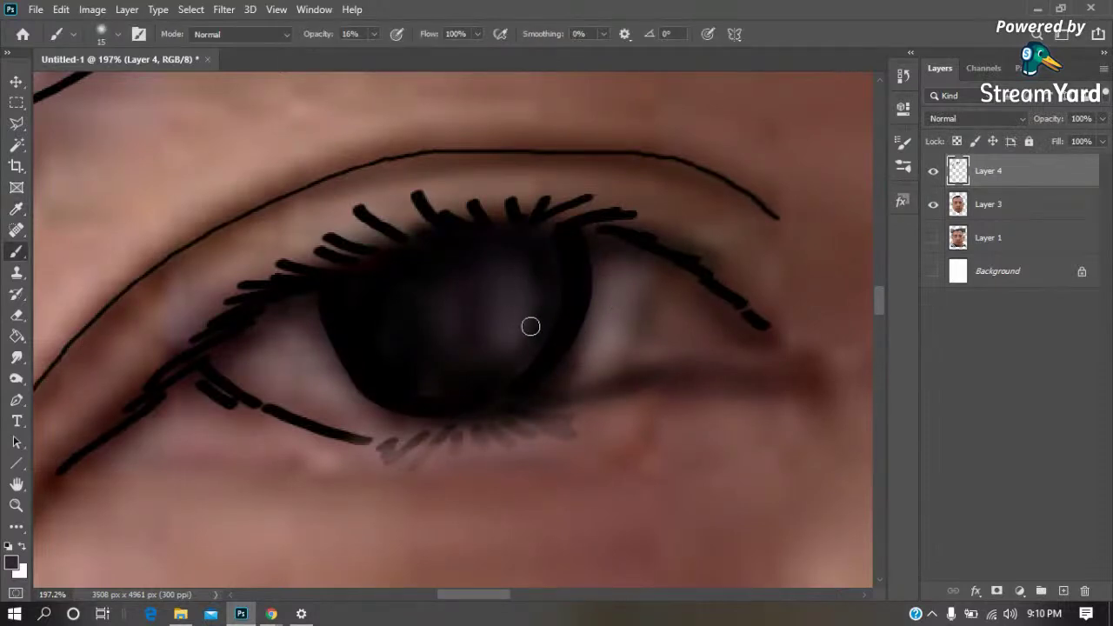
pyautogui.press(']')
pyautogui.press(']')
pyautogui.moveTo(538, 327)
pyautogui.mouseDown()
pyautogui.moveTo(546, 276)
pyautogui.moveTo(497, 368)
pyautogui.mouseUp()
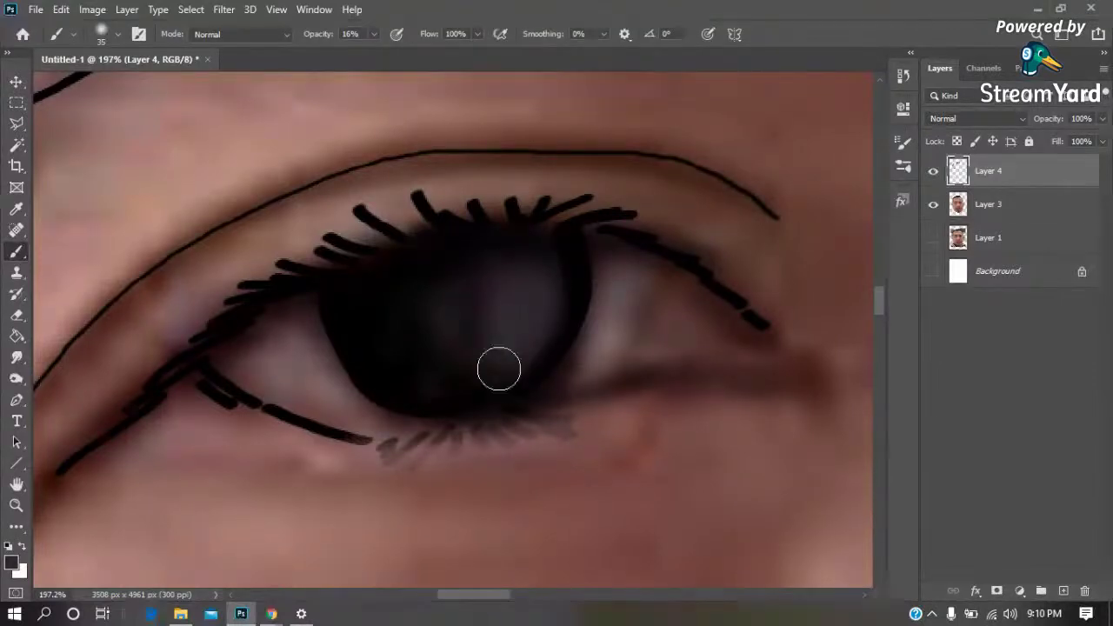
pyautogui.click(933, 171)
pyautogui.click(933, 170)
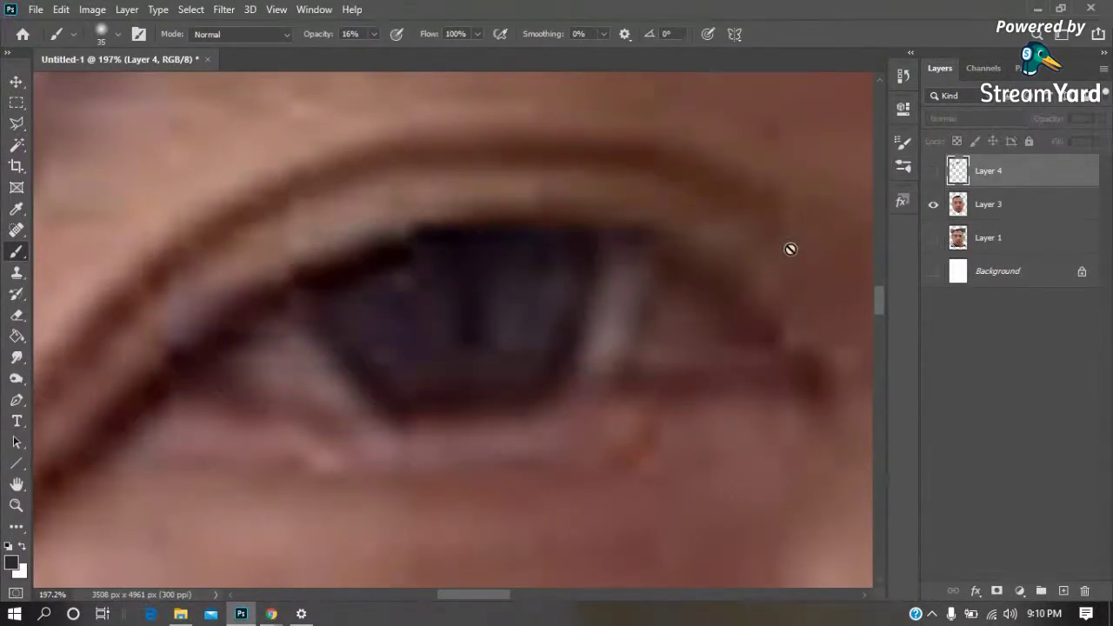
pyautogui.click(933, 171)
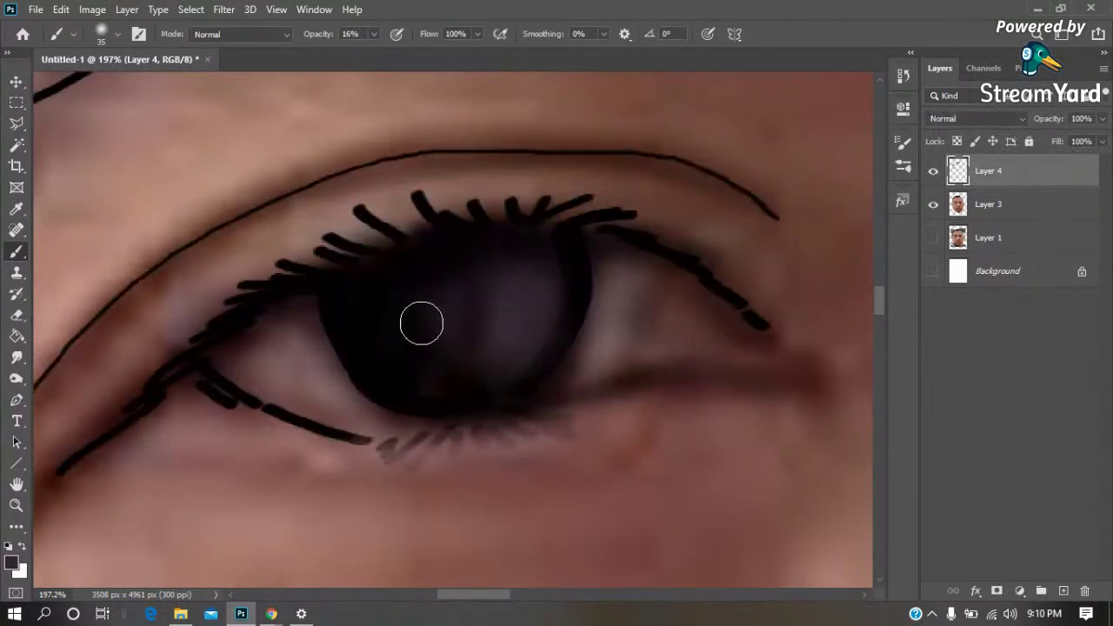
pyautogui.moveTo(412, 320); pyautogui.dragTo(423, 335)
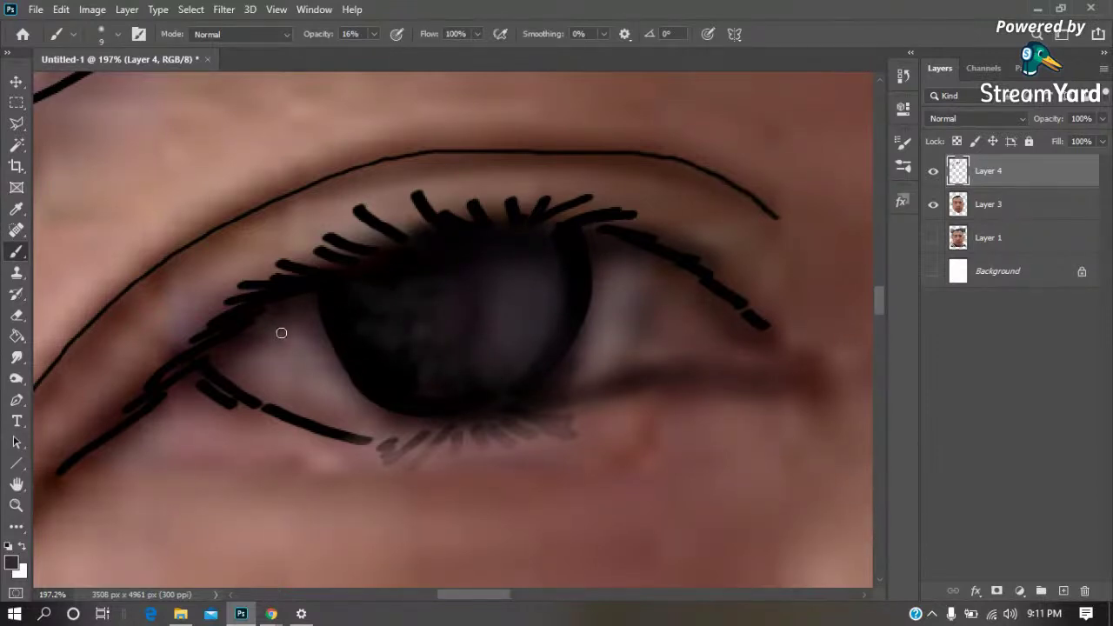
pyautogui.press(']')
pyautogui.press(']')
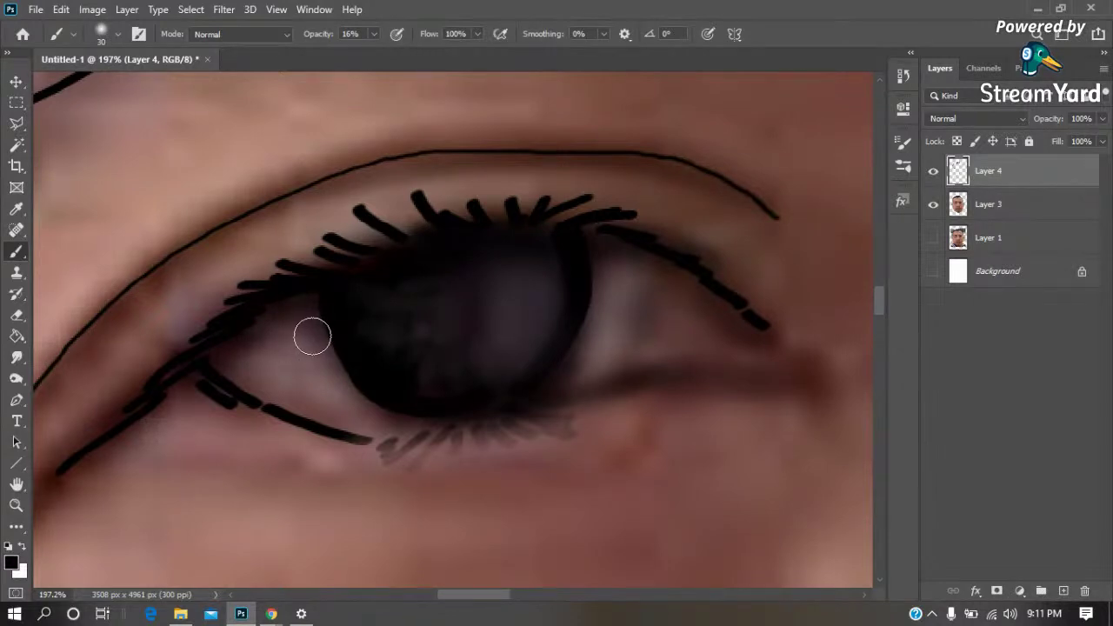
pyautogui.press('[')
pyautogui.press('[')
pyautogui.press(']')
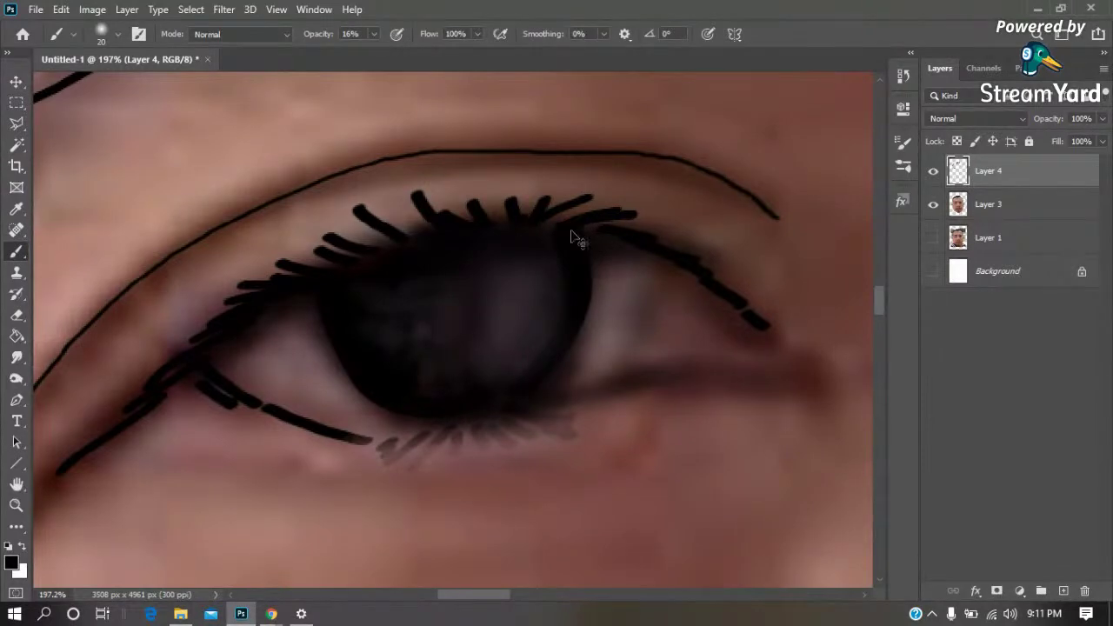
pyautogui.hotkey('ctrl', '0')
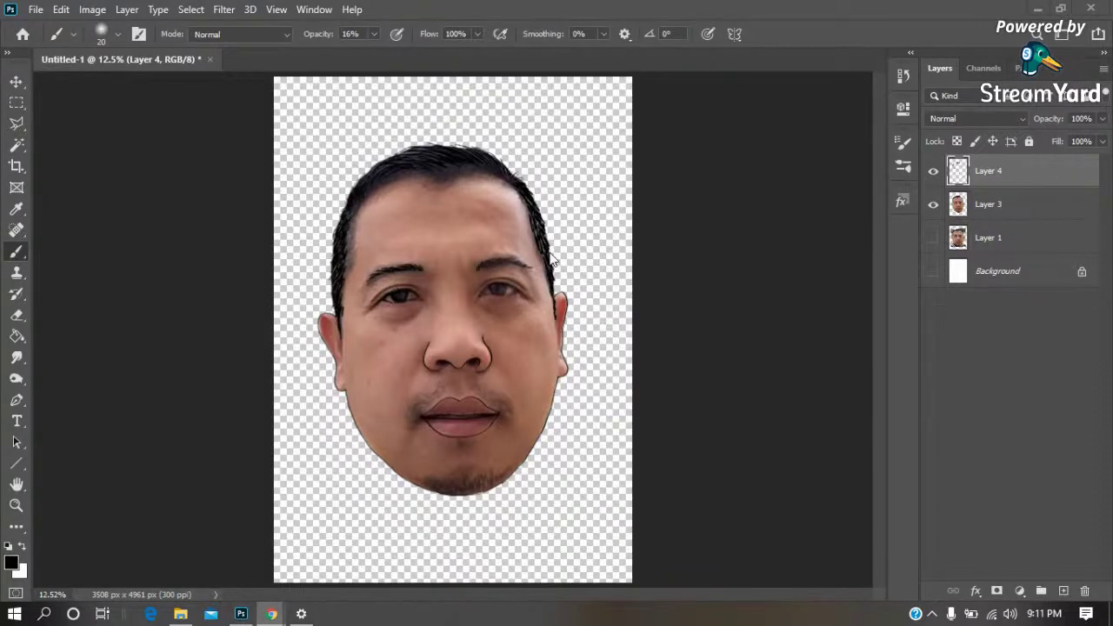
# Zoom into the second eye and set a hard angled brush, size 15, 100% opacity, on Layer 4
pyautogui.press('z')
pyautogui.click(485, 297)
pyautogui.moveTo(718, 172)
pyautogui.mouseDown()
pyautogui.moveTo(390, 365)
pyautogui.moveTo(398, 352)
pyautogui.mouseUp()
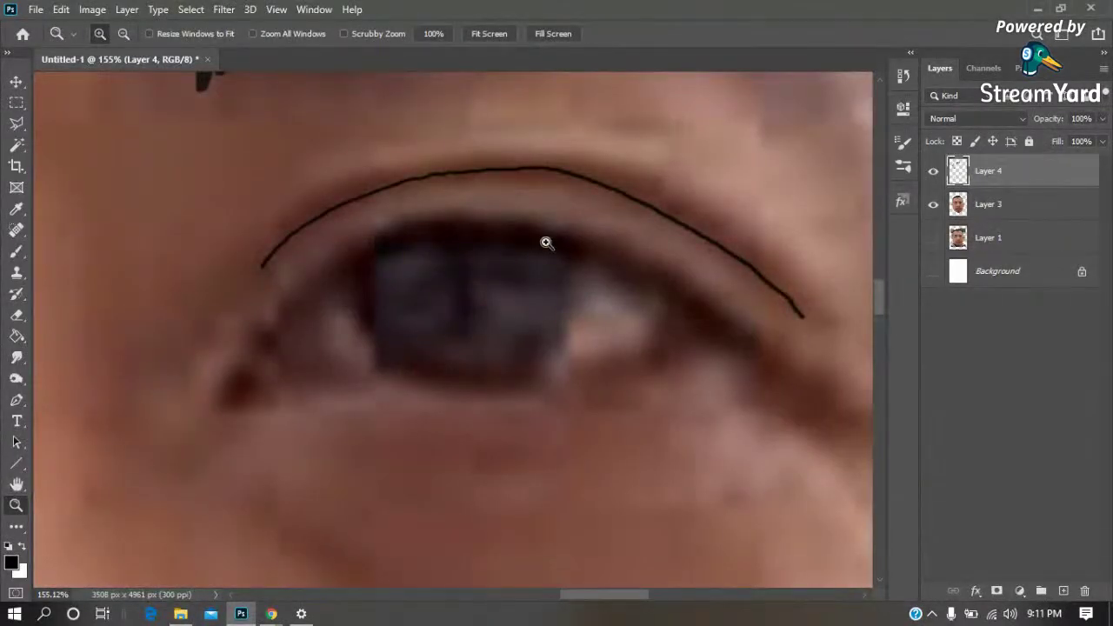
pyautogui.press('b')
pyautogui.rightClick(547, 241)
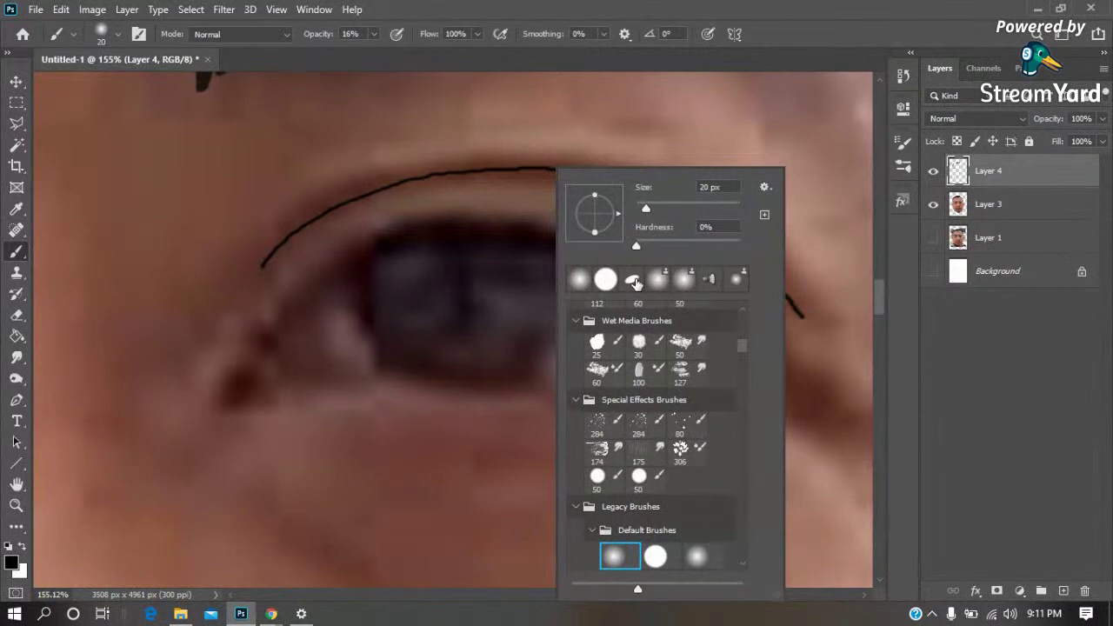
pyautogui.click(634, 281)
pyautogui.click(991, 375)
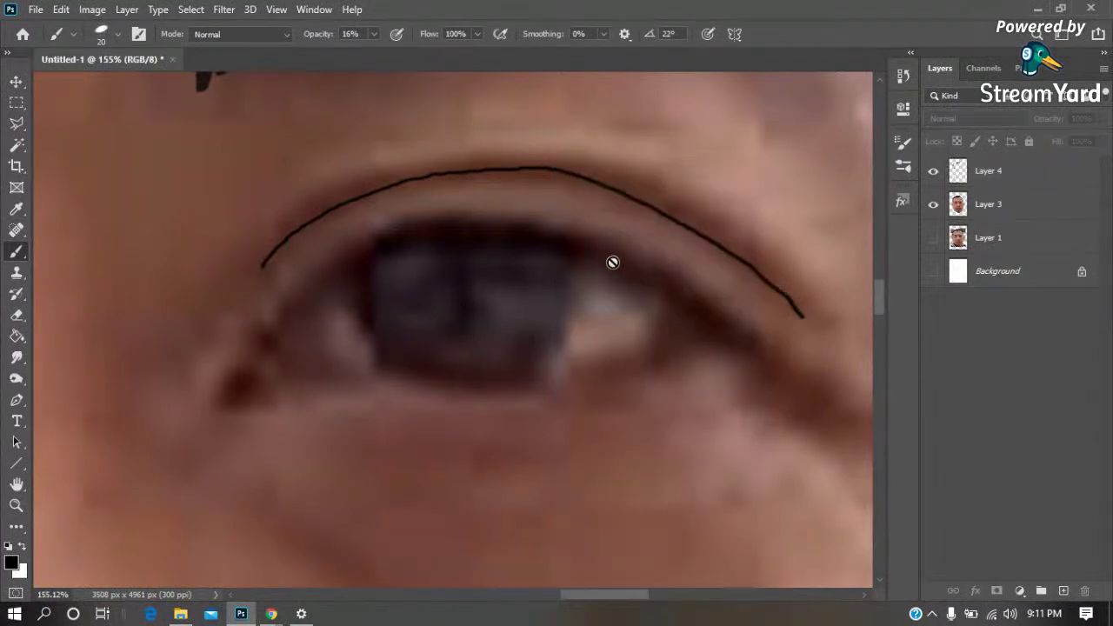
pyautogui.click(1035, 180)
pyautogui.press('[')
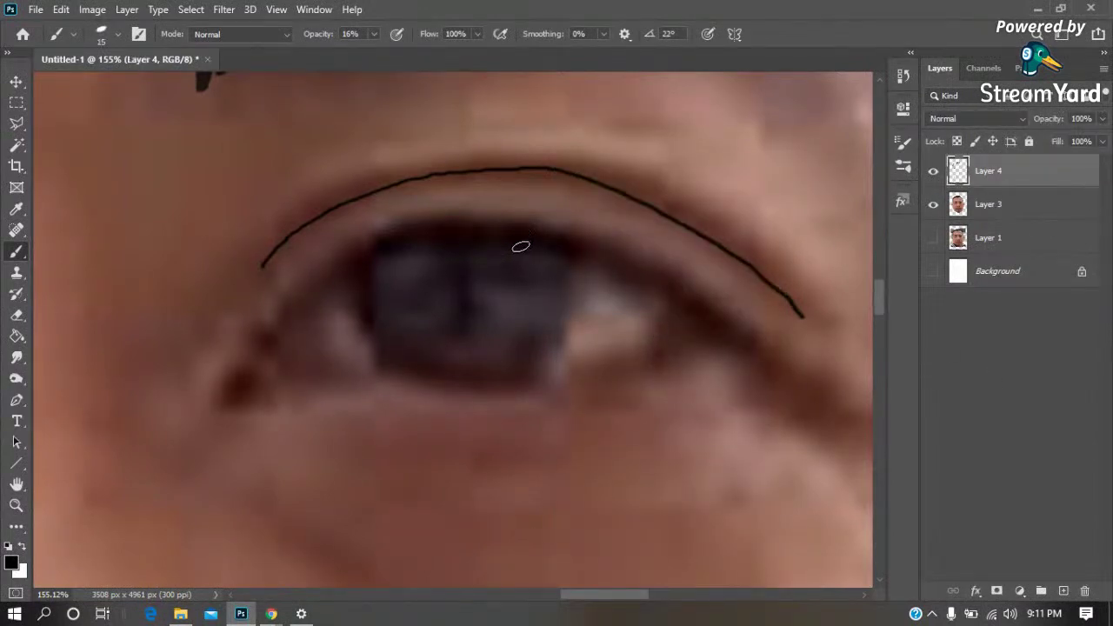
pyautogui.click(374, 34)
pyautogui.moveTo(378, 52); pyautogui.dragTo(443, 53)
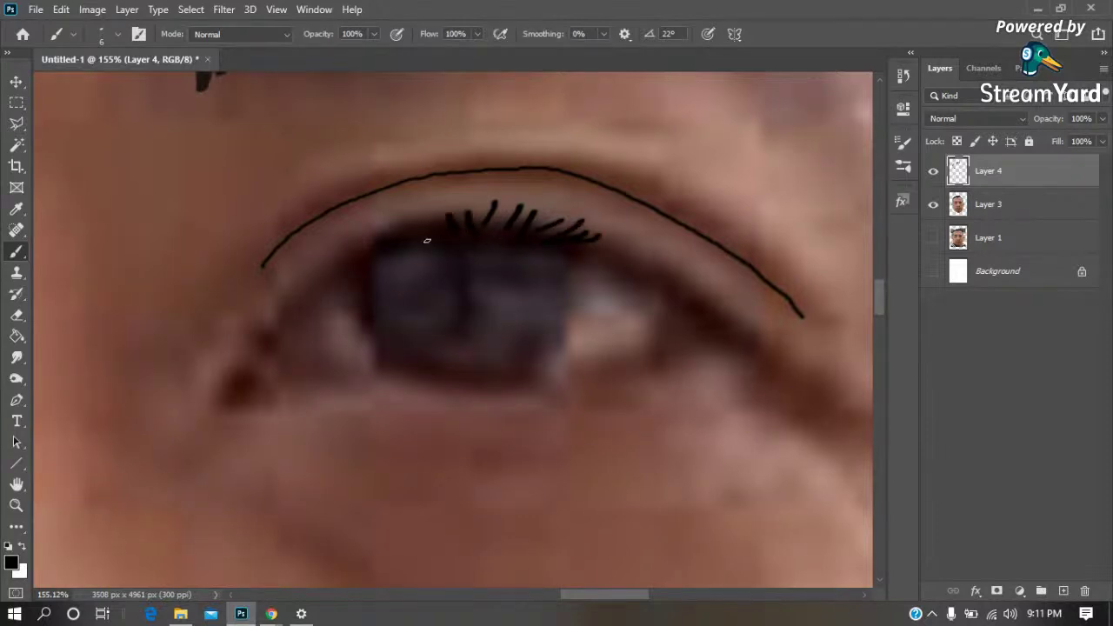
# Draw the eye's black outline and lashes toward the outer corner, plus a short iris-edge line
pyautogui.moveTo(406, 238)
pyautogui.mouseDown()
pyautogui.moveTo(217, 411)
pyautogui.moveTo(292, 361)
pyautogui.moveTo(385, 380)
pyautogui.moveTo(572, 378)
pyautogui.moveTo(702, 323)
pyautogui.moveTo(701, 292)
pyautogui.mouseUp()
pyautogui.moveTo(580, 238)
pyautogui.mouseDown()
pyautogui.moveTo(657, 249)
pyautogui.moveTo(649, 267)
pyautogui.moveTo(668, 275)
pyautogui.mouseUp()
pyautogui.moveTo(670, 277)
pyautogui.mouseDown()
pyautogui.moveTo(713, 292)
pyautogui.moveTo(695, 287)
pyautogui.mouseUp()
pyautogui.moveTo(699, 313)
pyautogui.mouseDown()
pyautogui.moveTo(745, 346)
pyautogui.moveTo(683, 295)
pyautogui.mouseUp()
pyautogui.moveTo(578, 230); pyautogui.dragTo(555, 218)
pyautogui.press(']')
pyautogui.press(']')
pyautogui.press(']')
pyautogui.moveTo(554, 249); pyautogui.dragTo(557, 283)
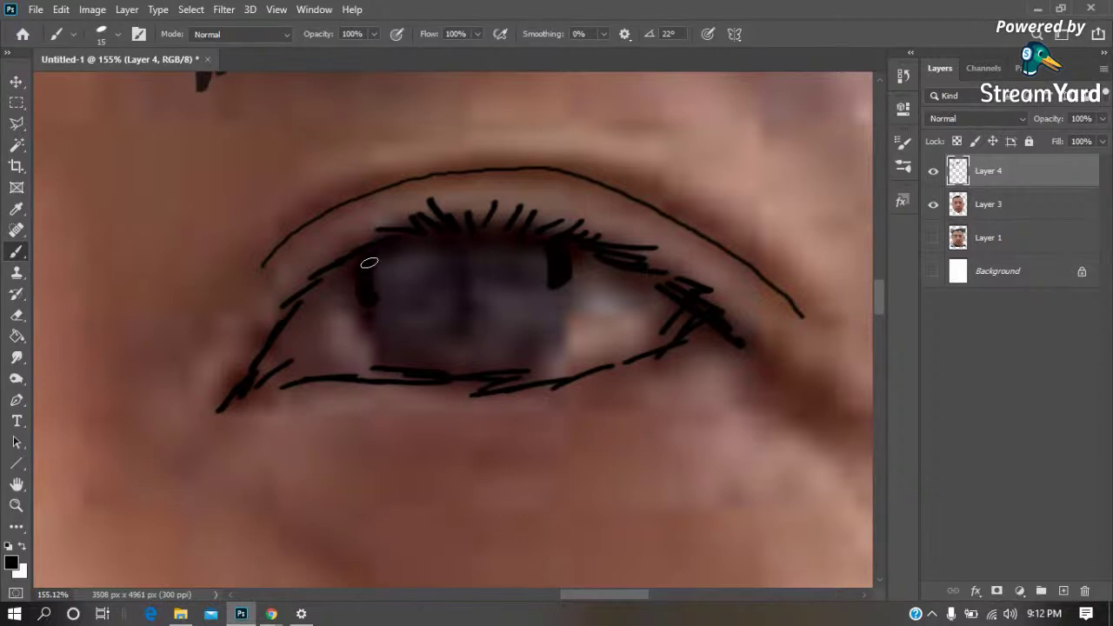
# With a soft round 35px brush, shade the second eye's iris dark
pyautogui.rightClick(420, 293)
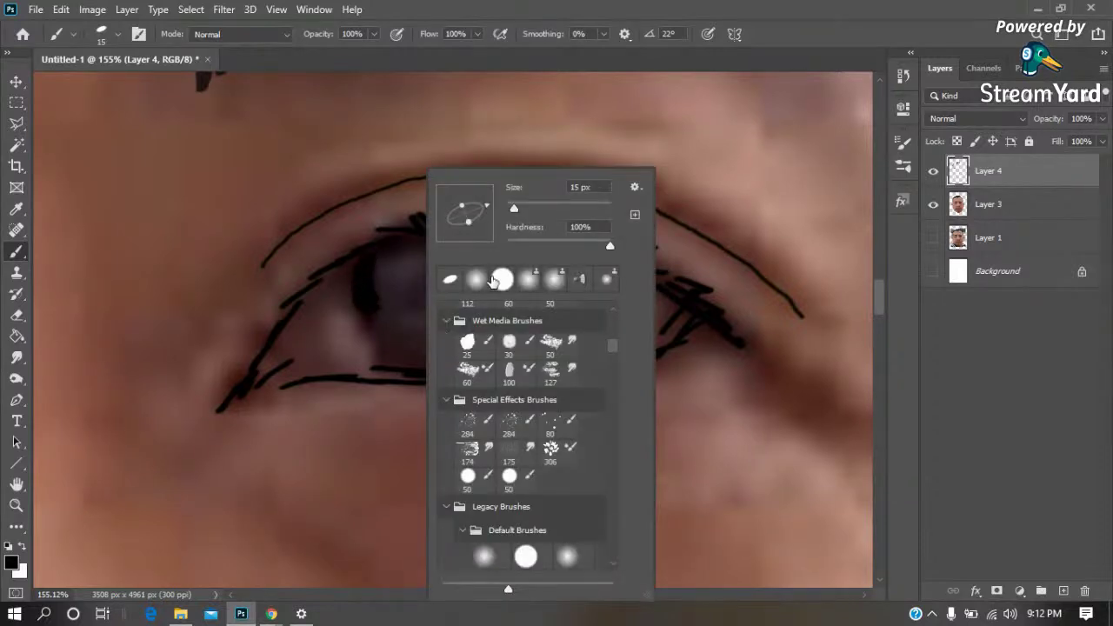
pyautogui.click(491, 279)
pyautogui.press('Return')
pyautogui.moveTo(386, 333); pyautogui.dragTo(420, 340)
pyautogui.press(']')
pyautogui.press(']')
pyautogui.moveTo(520, 298); pyautogui.dragTo(528, 335)
pyautogui.moveTo(551, 273); pyautogui.dragTo(525, 345)
pyautogui.moveTo(398, 329)
pyautogui.mouseDown()
pyautogui.moveTo(407, 342)
pyautogui.moveTo(409, 316)
pyautogui.moveTo(449, 261)
pyautogui.moveTo(482, 304)
pyautogui.moveTo(526, 276)
pyautogui.moveTo(461, 266)
pyautogui.moveTo(425, 343)
pyautogui.moveTo(450, 357)
pyautogui.moveTo(514, 331)
pyautogui.moveTo(507, 350)
pyautogui.moveTo(517, 355)
pyautogui.moveTo(552, 294)
pyautogui.mouseUp()
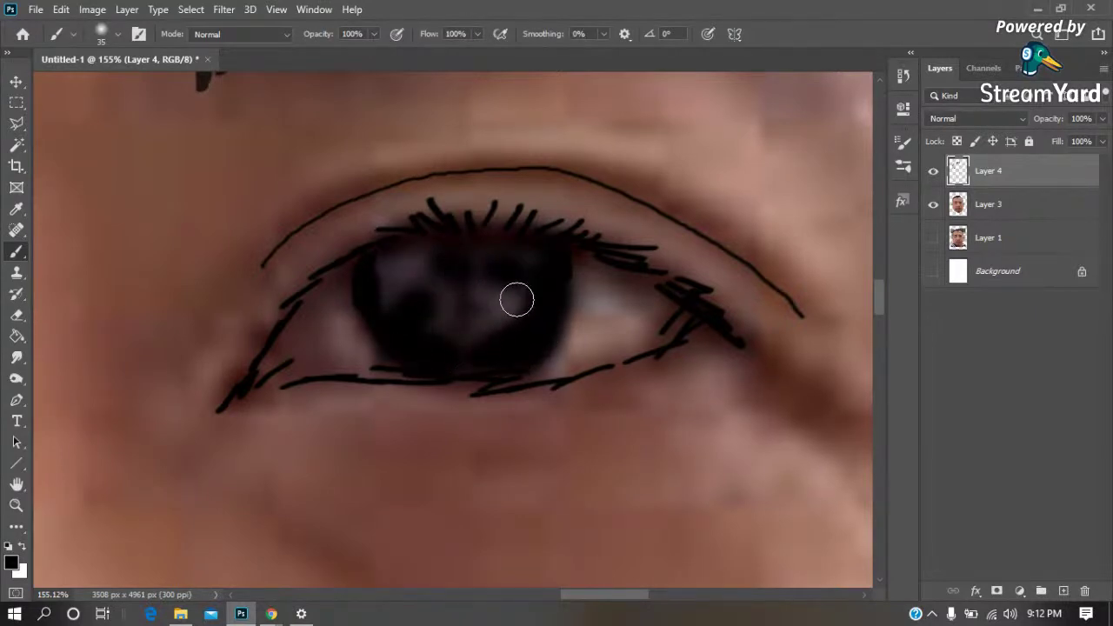
# Rework the iris at 43% opacity using sampled iris tones, checking against the photo
pyautogui.press('i')
pyautogui.click(513, 300)
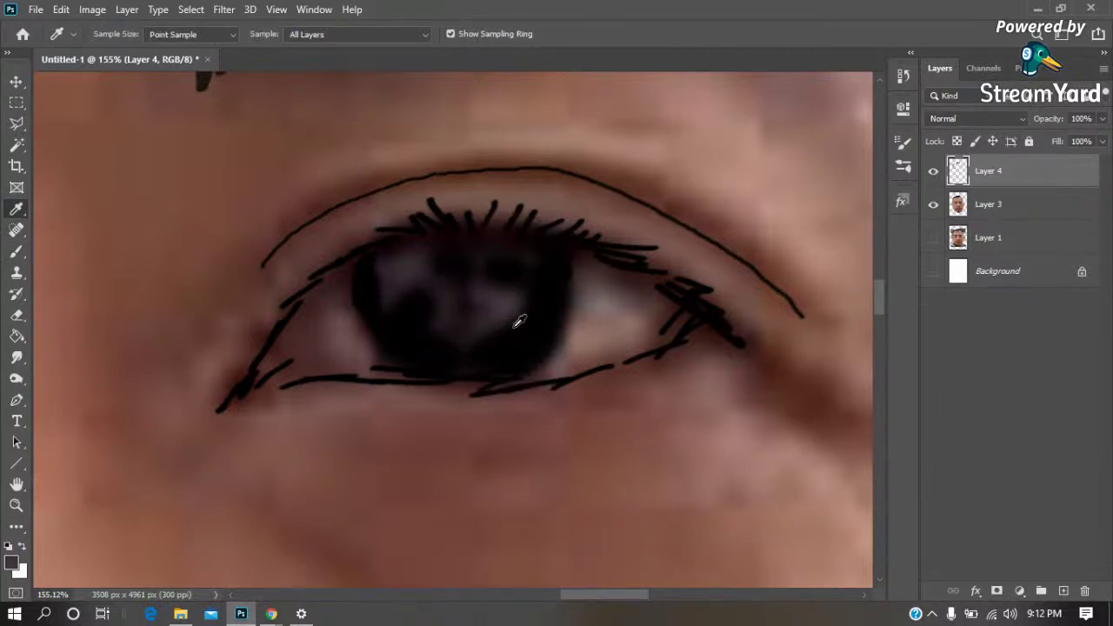
pyautogui.press('b')
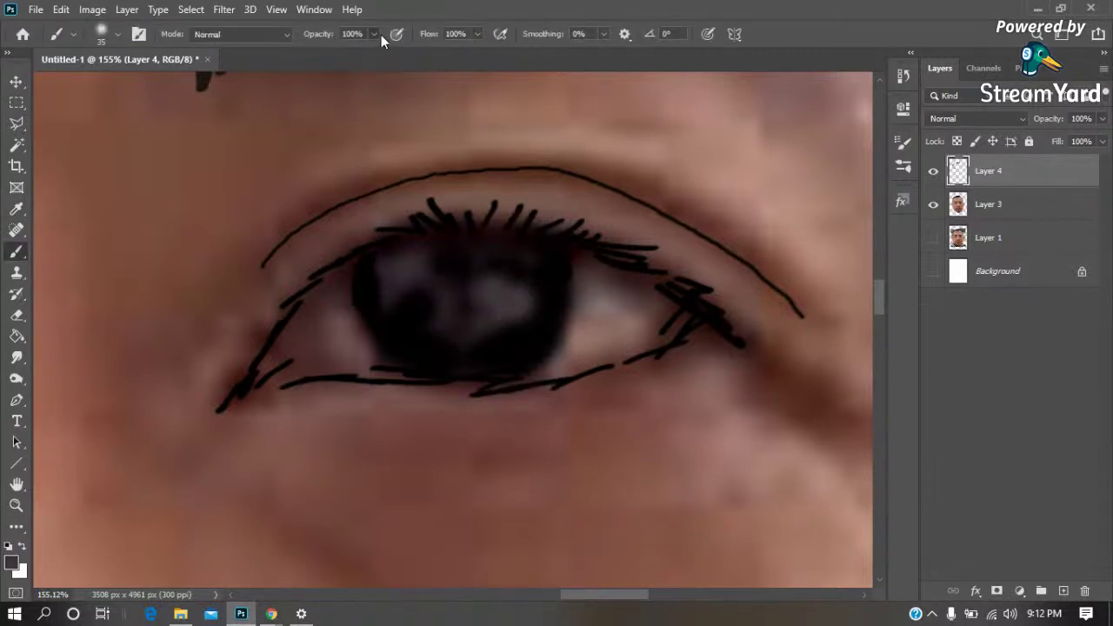
pyautogui.moveTo(374, 35); pyautogui.dragTo(333, 49)
pyautogui.moveTo(508, 300)
pyautogui.mouseDown()
pyautogui.moveTo(390, 296)
pyautogui.moveTo(416, 308)
pyautogui.mouseUp()
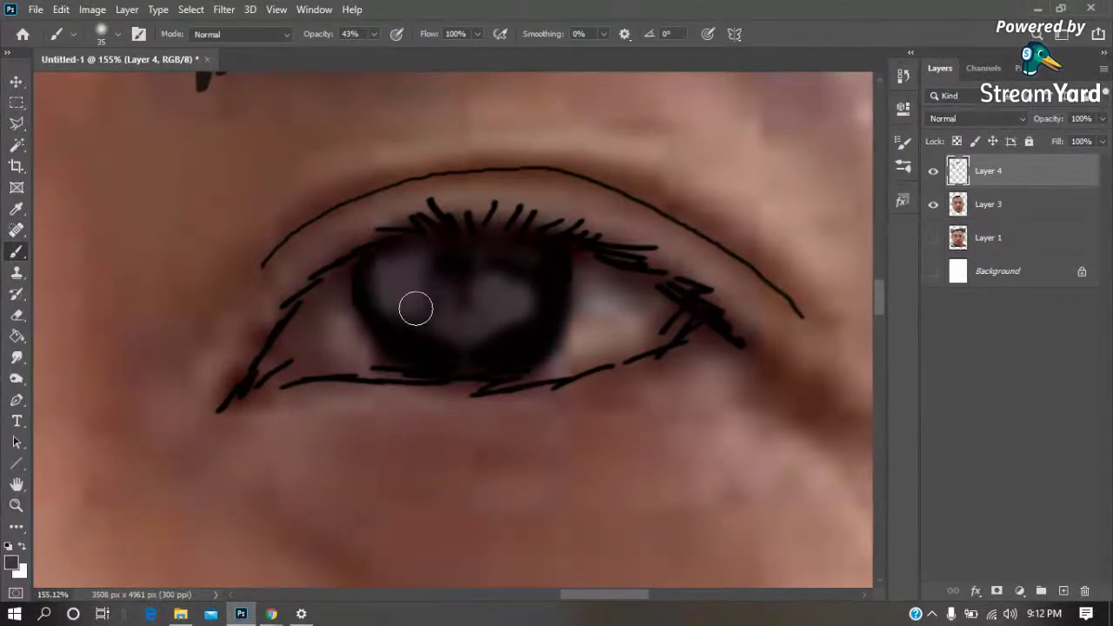
pyautogui.keyDown('alt'); pyautogui.click(405, 316); pyautogui.keyUp('alt')
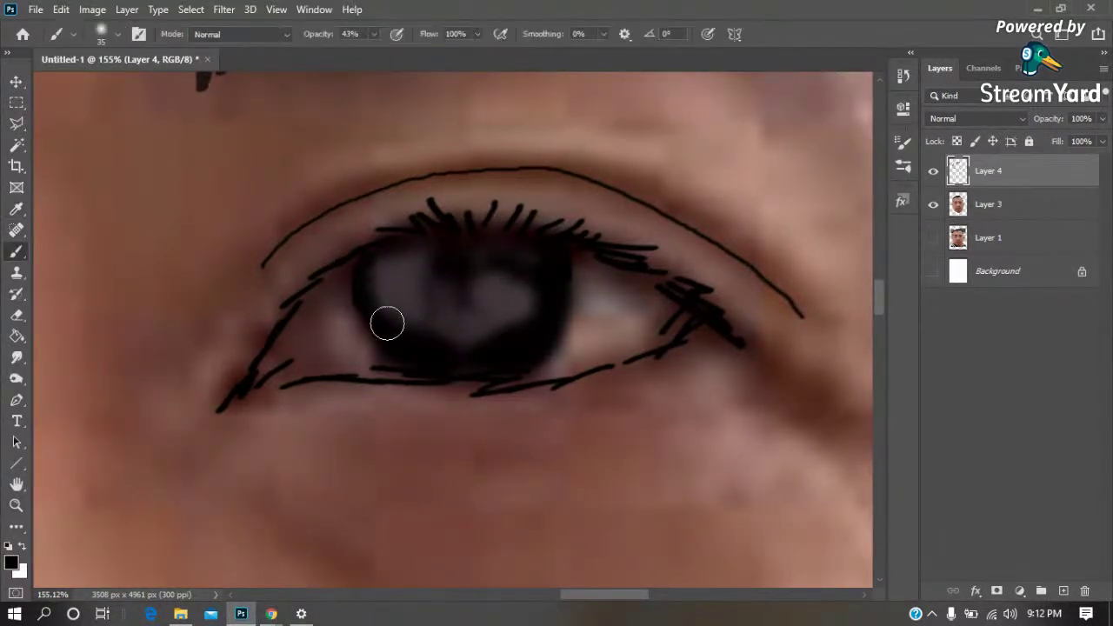
pyautogui.moveTo(373, 273)
pyautogui.mouseDown()
pyautogui.moveTo(457, 336)
pyautogui.moveTo(535, 296)
pyautogui.mouseUp()
pyautogui.click(933, 171)
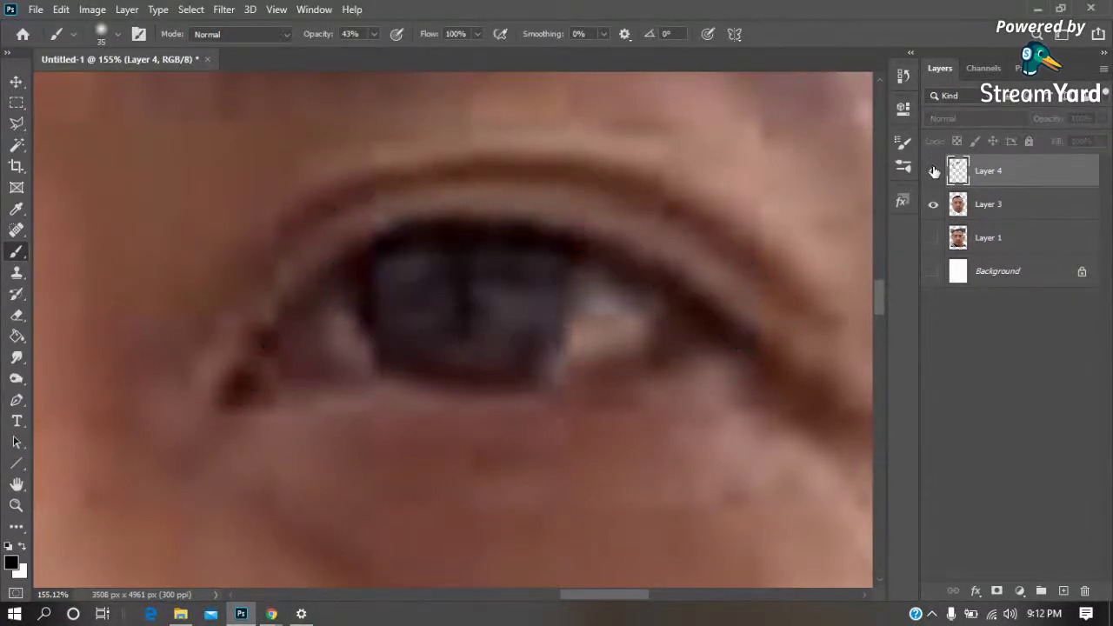
pyautogui.click(934, 171)
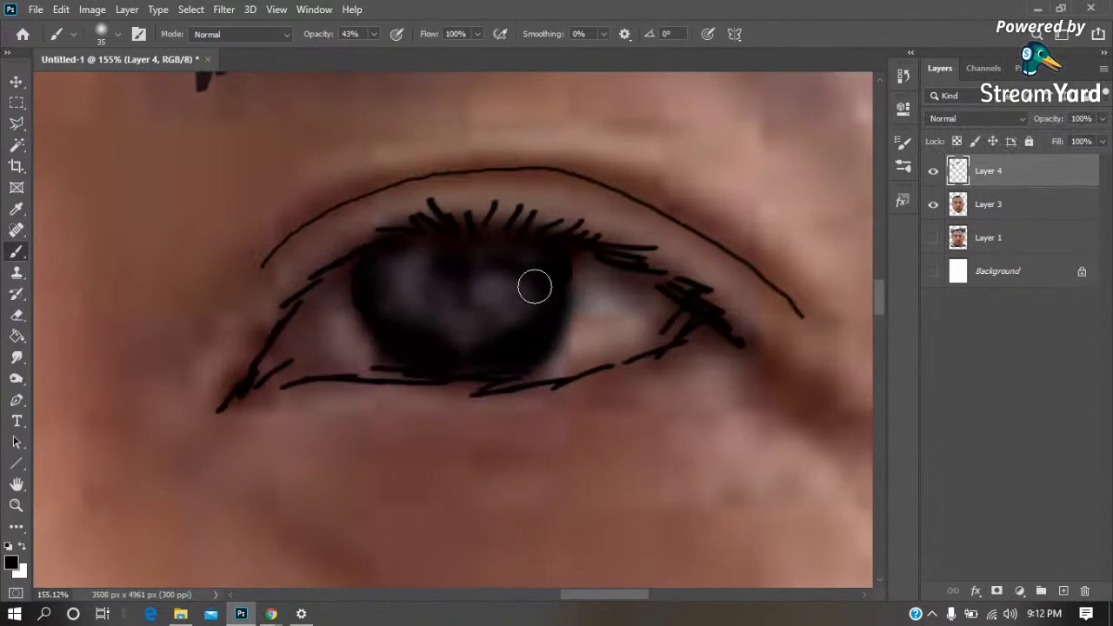
# Resample an iris colour, compare with the line art hidden, and set brush size 10 at 33% opacity
pyautogui.press('i')
pyautogui.click(479, 303)
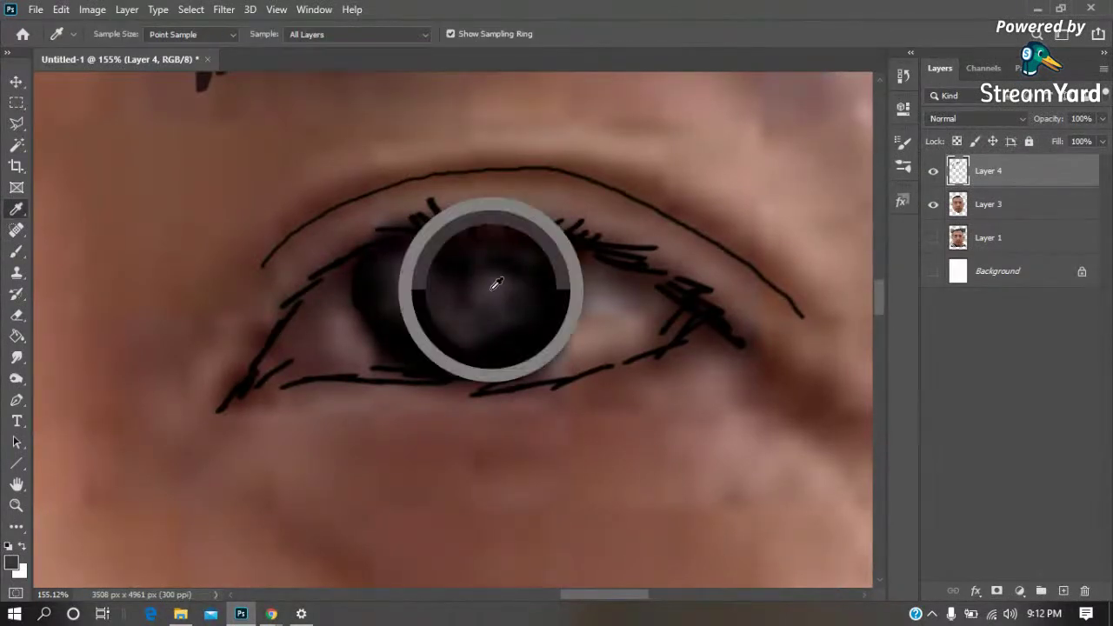
pyautogui.press('b')
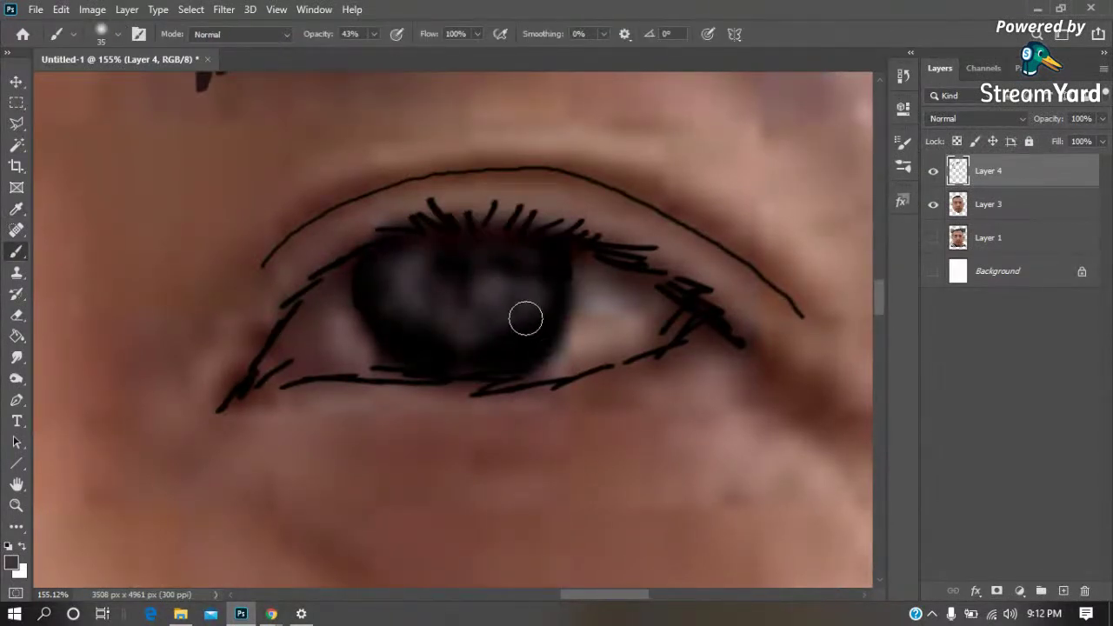
pyautogui.click(935, 170)
pyautogui.click(935, 170)
pyautogui.click(935, 170)
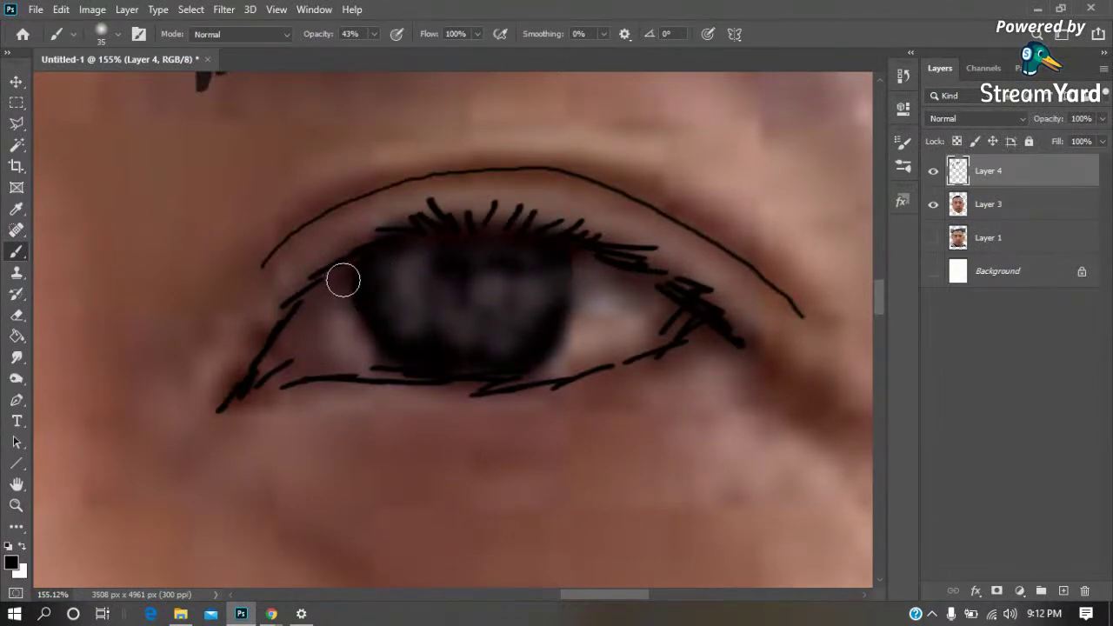
pyautogui.press('[')
pyautogui.press('[')
pyautogui.press('[')
pyautogui.click(374, 34)
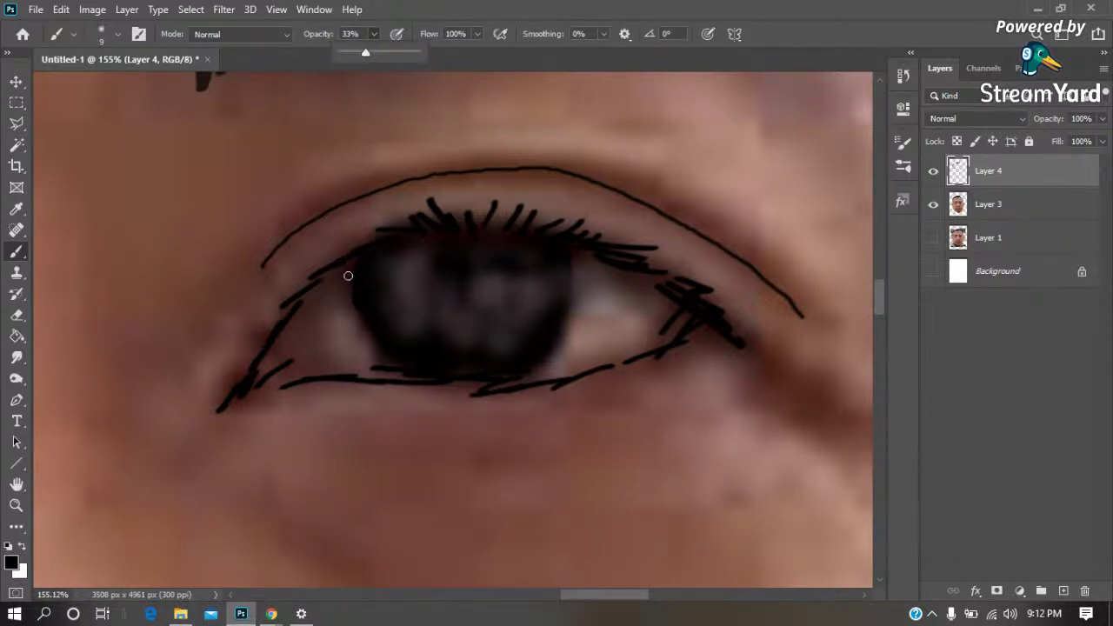
pyautogui.click(338, 271)
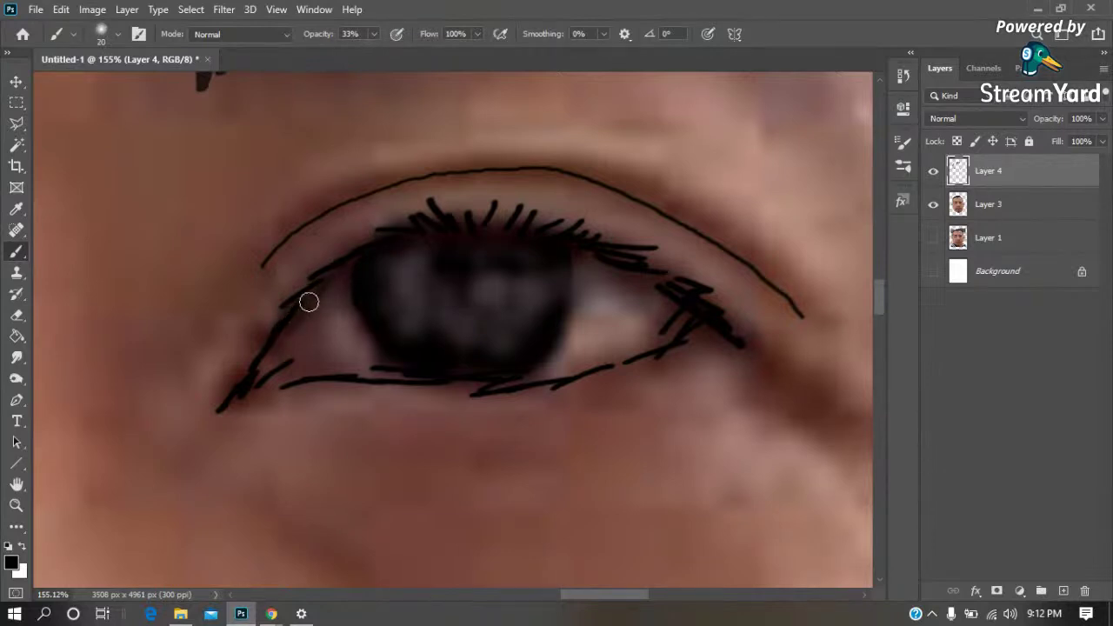
# Darken the lower lash line with a 25px brush at 17% opacity, then fit the face
pyautogui.press(']')
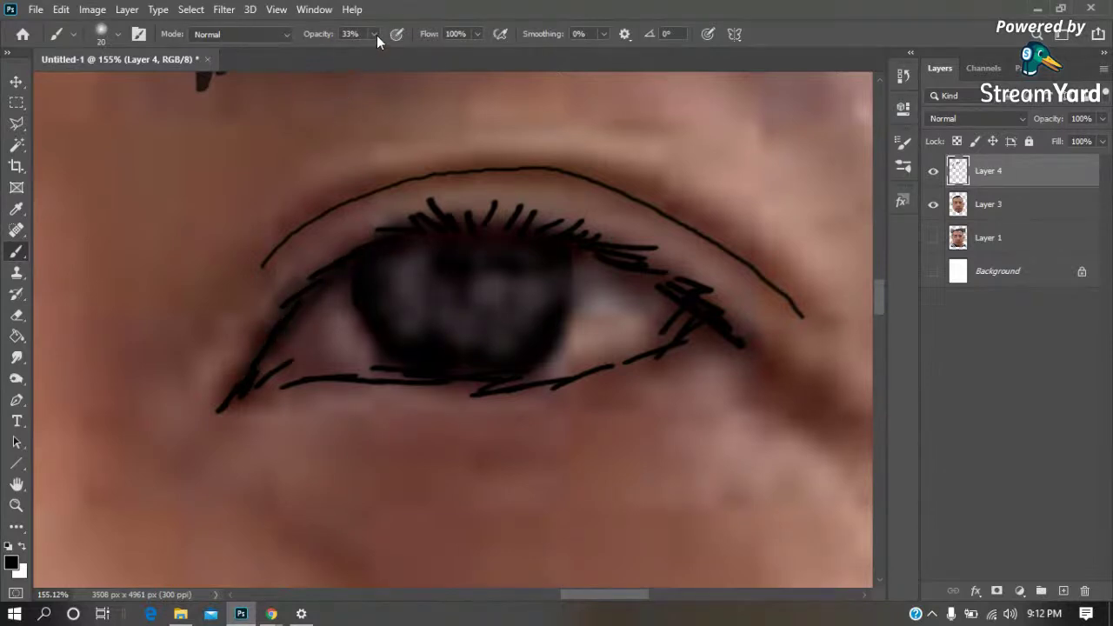
pyautogui.click(374, 35)
pyautogui.moveTo(374, 52); pyautogui.dragTo(363, 52)
pyautogui.click(585, 251)
pyautogui.press(']')
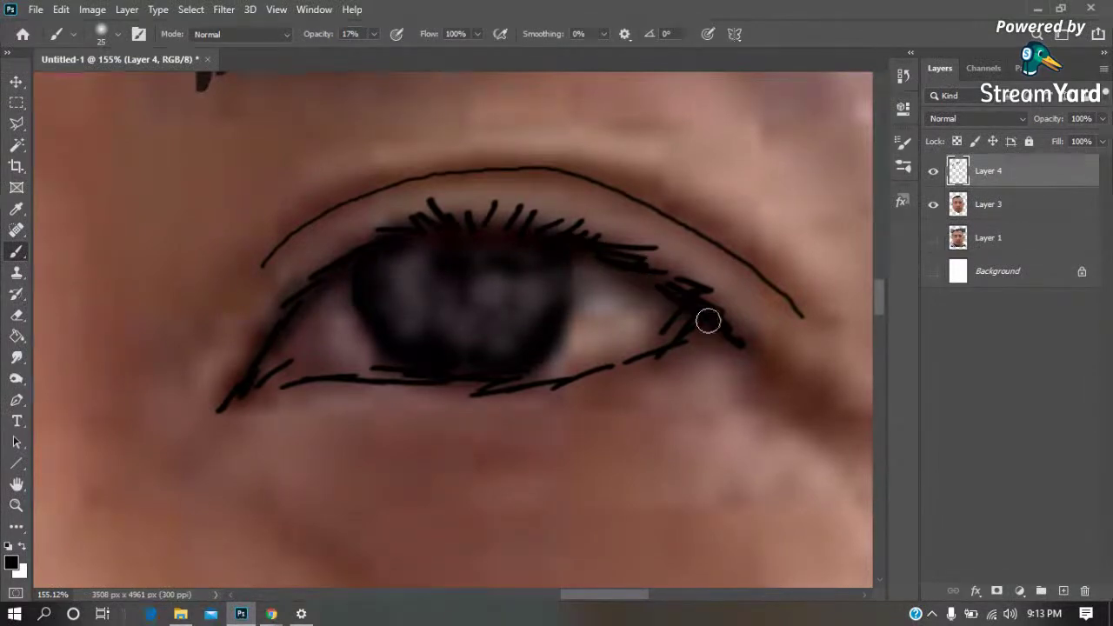
pyautogui.moveTo(707, 321)
pyautogui.mouseDown()
pyautogui.moveTo(552, 380)
pyautogui.moveTo(365, 375)
pyautogui.moveTo(266, 399)
pyautogui.mouseUp()
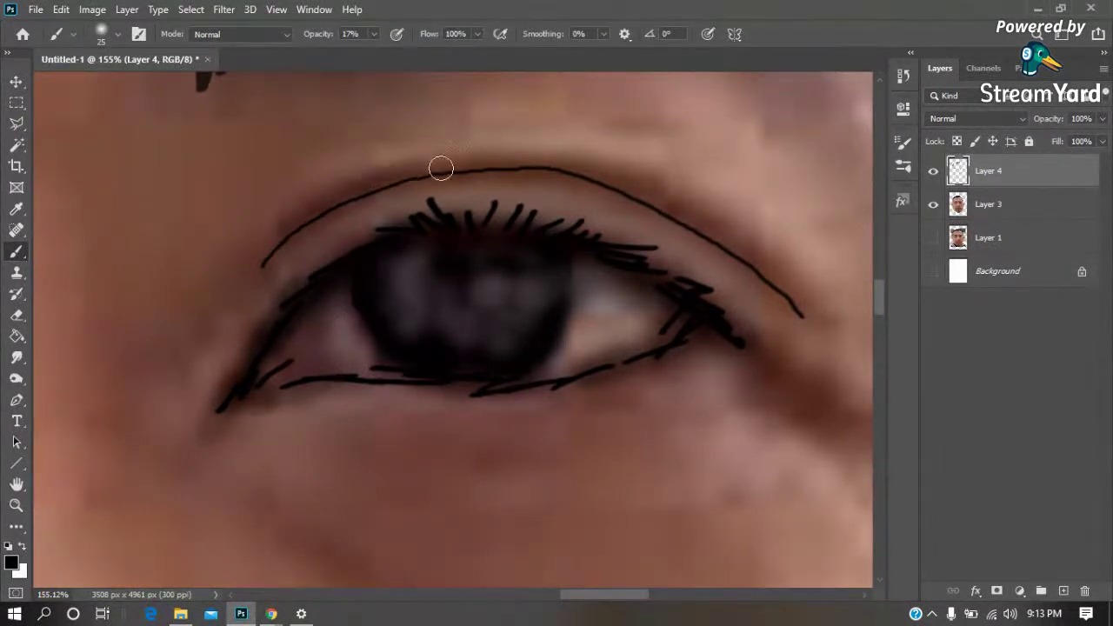
pyautogui.hotkey('ctrl', '0')
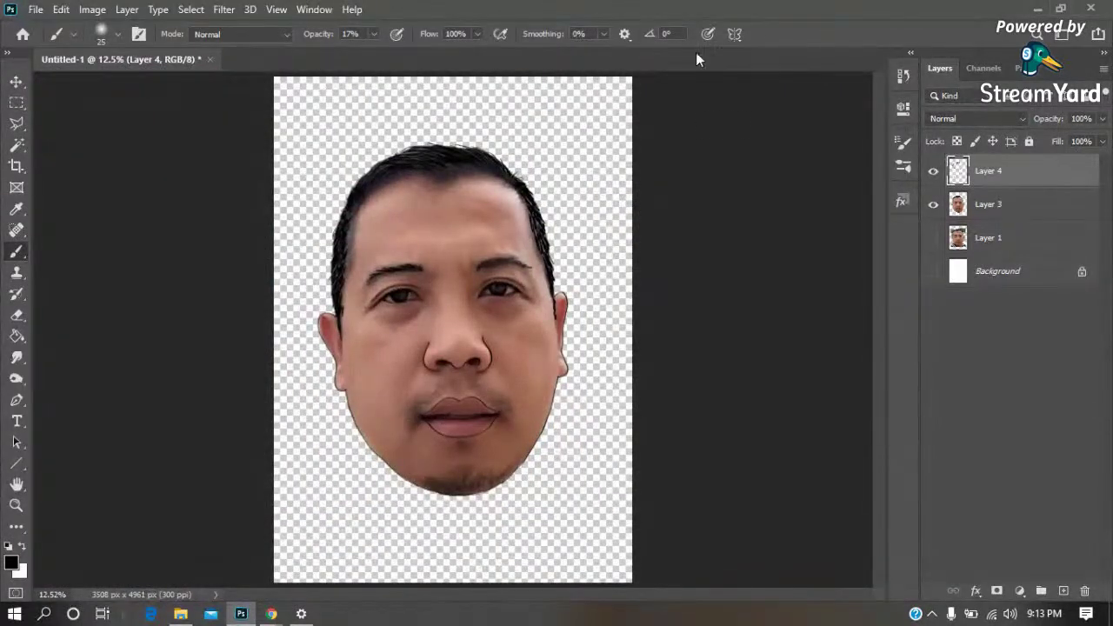
# Compare line art alone on white, then show Background, Layer 3 and Layer 4 together and zoom toward the mouth
pyautogui.click(933, 172)
pyautogui.click(932, 207)
pyautogui.click(934, 272)
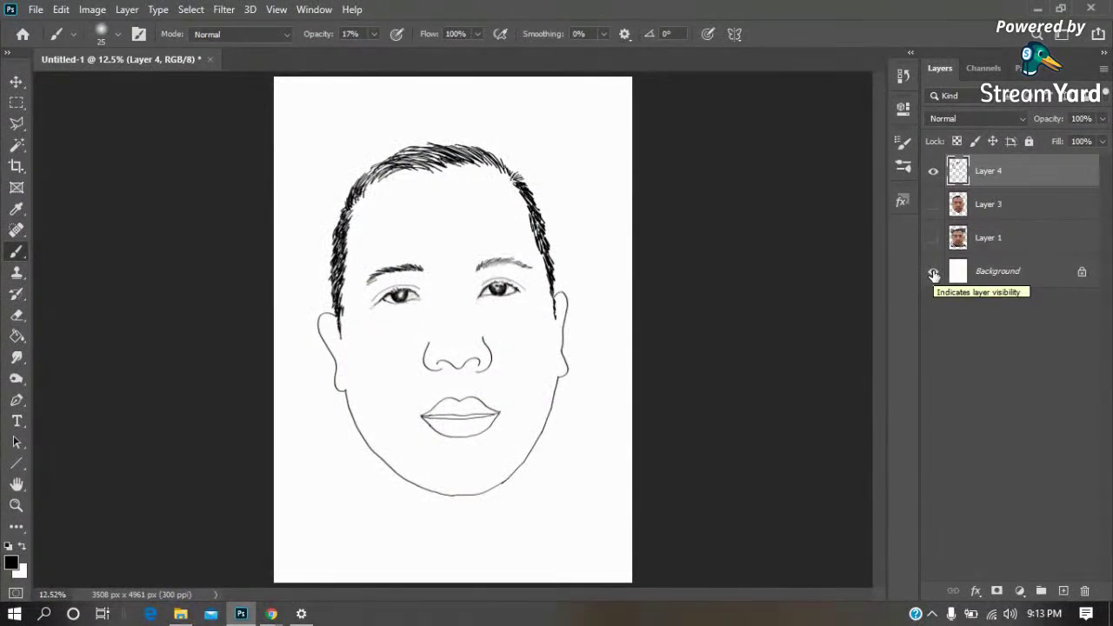
pyautogui.click(934, 273)
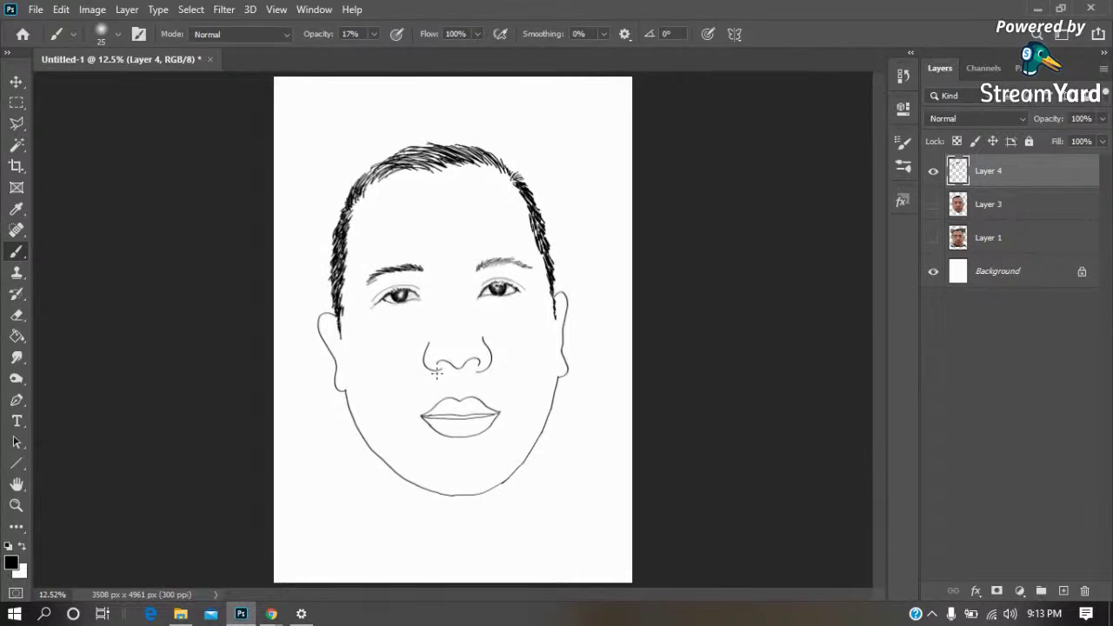
pyautogui.click(934, 171)
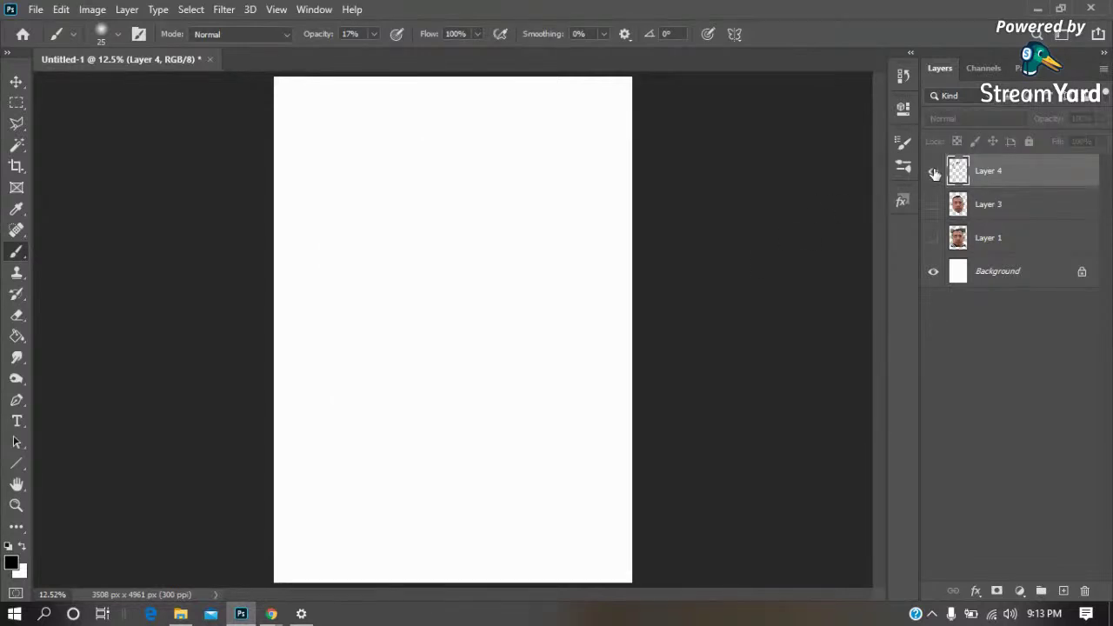
pyautogui.click(933, 173)
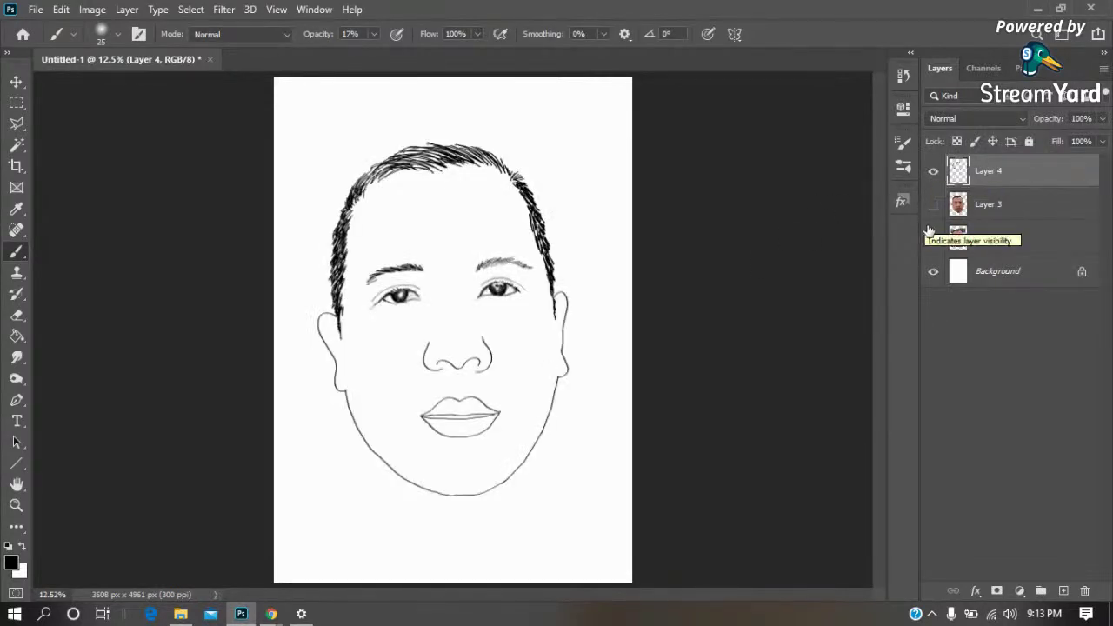
pyautogui.click(931, 205)
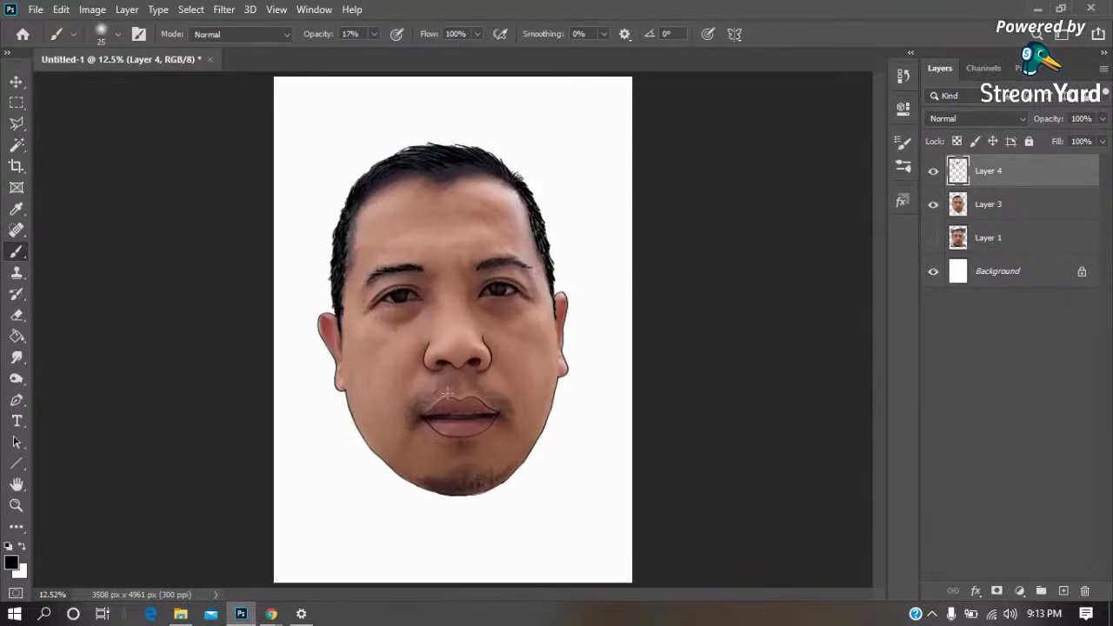
pyautogui.press('z')
pyautogui.moveTo(572, 324); pyautogui.dragTo(369, 461)
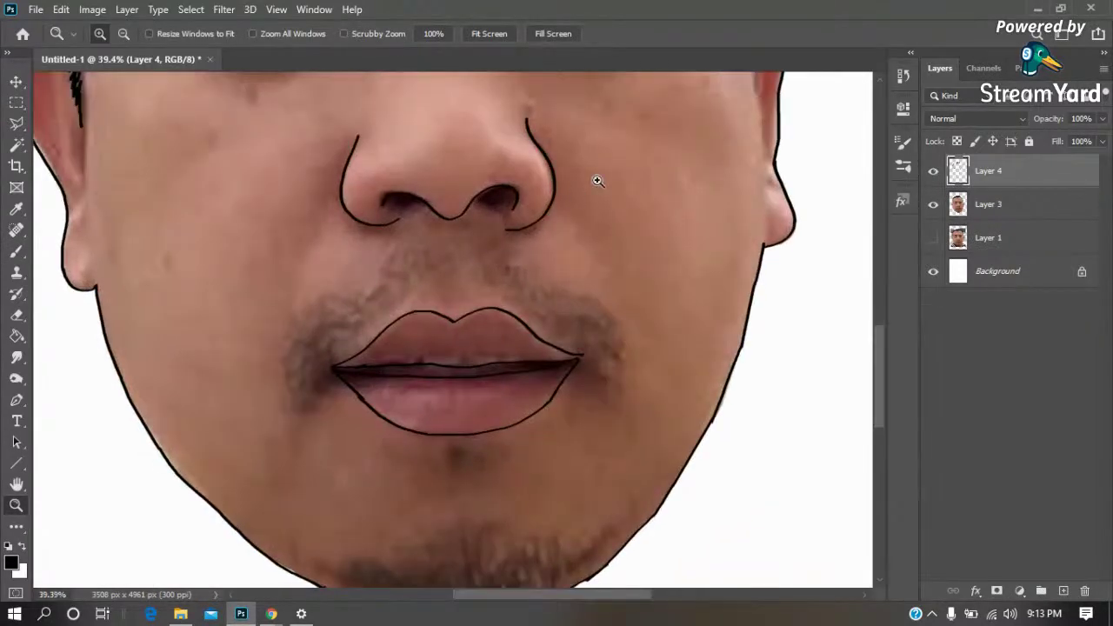
# Zoom closer on the mouth and choose a bristle-style legacy brush tip
pyautogui.moveTo(596, 180); pyautogui.dragTo(211, 447)
pyautogui.press('b')
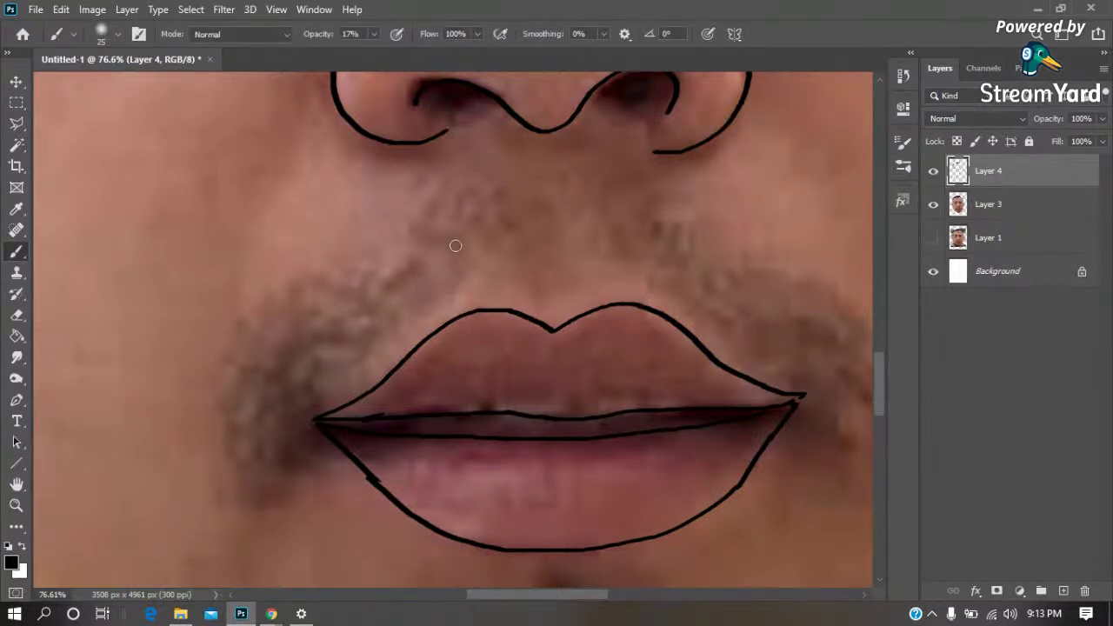
pyautogui.rightClick(436, 216)
pyautogui.scroll(-1, 548, 430)
pyautogui.scroll(-3, 552, 439)
pyautogui.scroll(3, 556, 452)
pyautogui.scroll(-2, 562, 471)
pyautogui.scroll(-4, 557, 452)
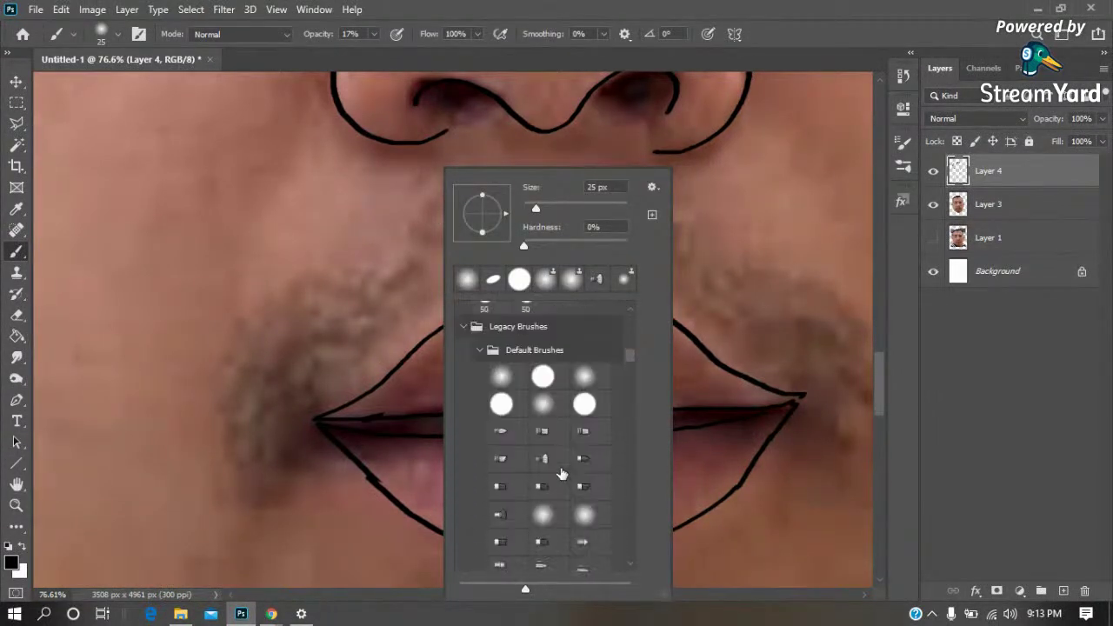
pyautogui.click(542, 418)
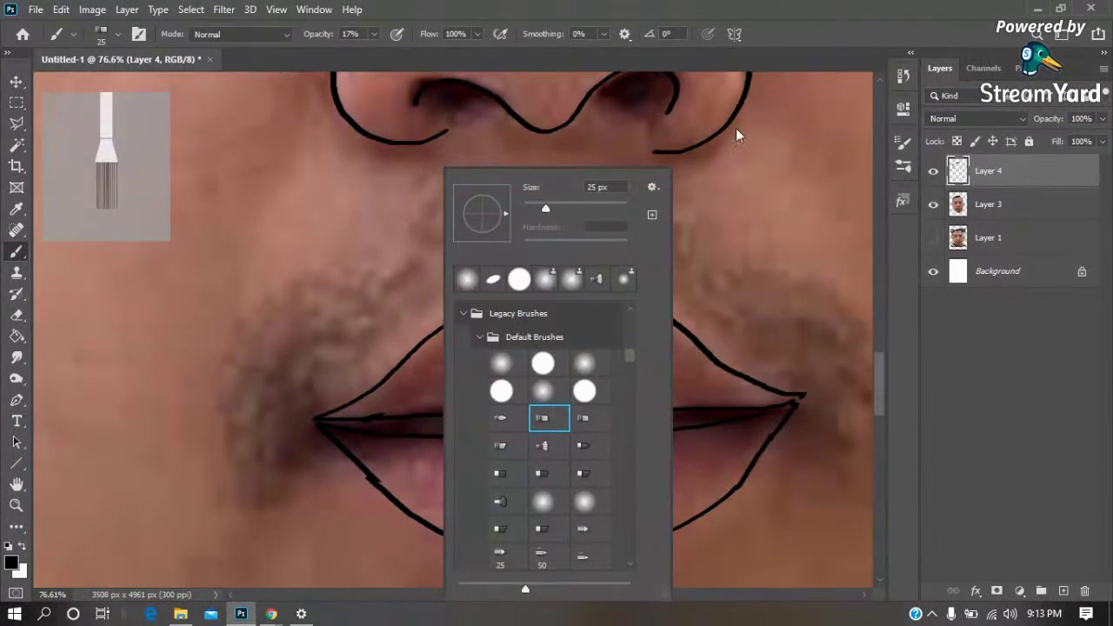
pyautogui.click(689, 201)
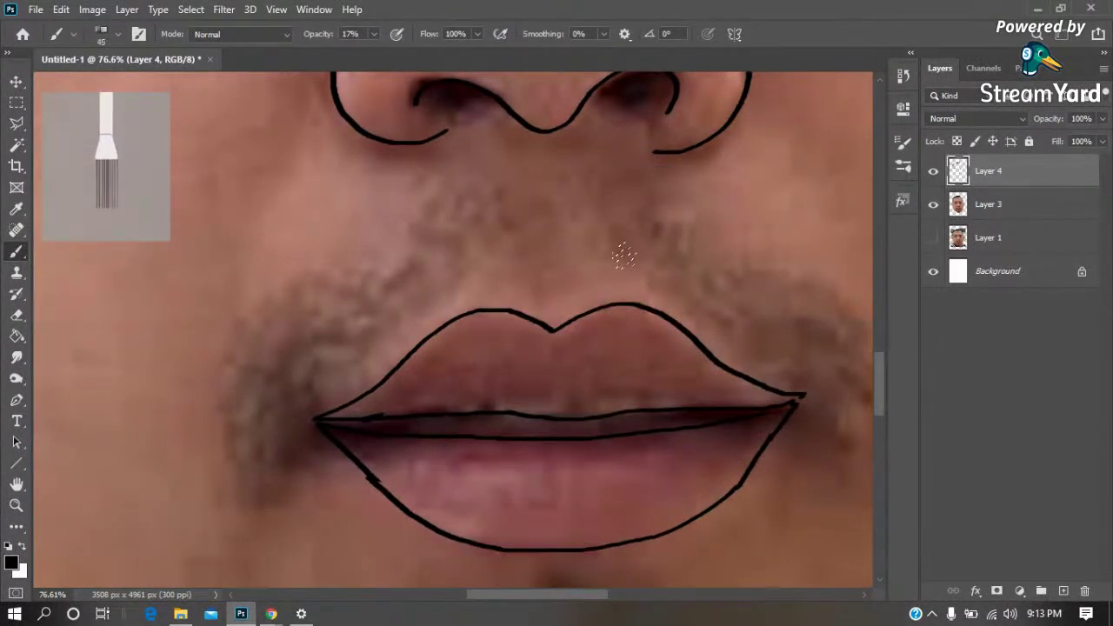
# Set the bristle brush to size 90 at 100% opacity and add new Layer 5
pyautogui.press(']')
pyautogui.press(']')
pyautogui.press(']')
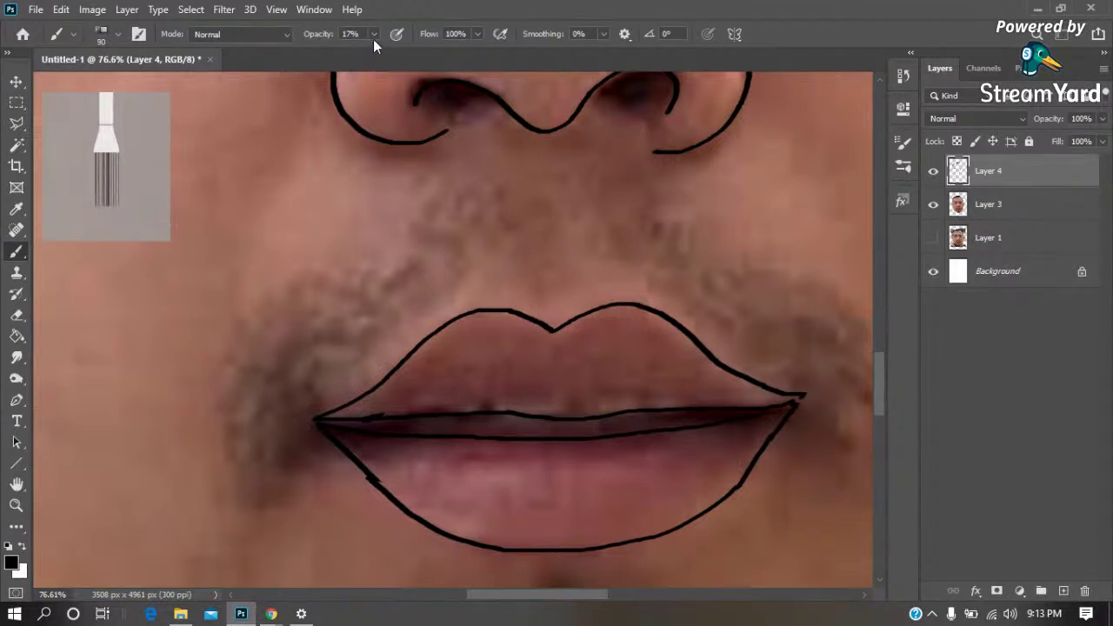
pyautogui.click(373, 39)
pyautogui.moveTo(387, 56); pyautogui.dragTo(436, 51)
pyautogui.click(1062, 590)
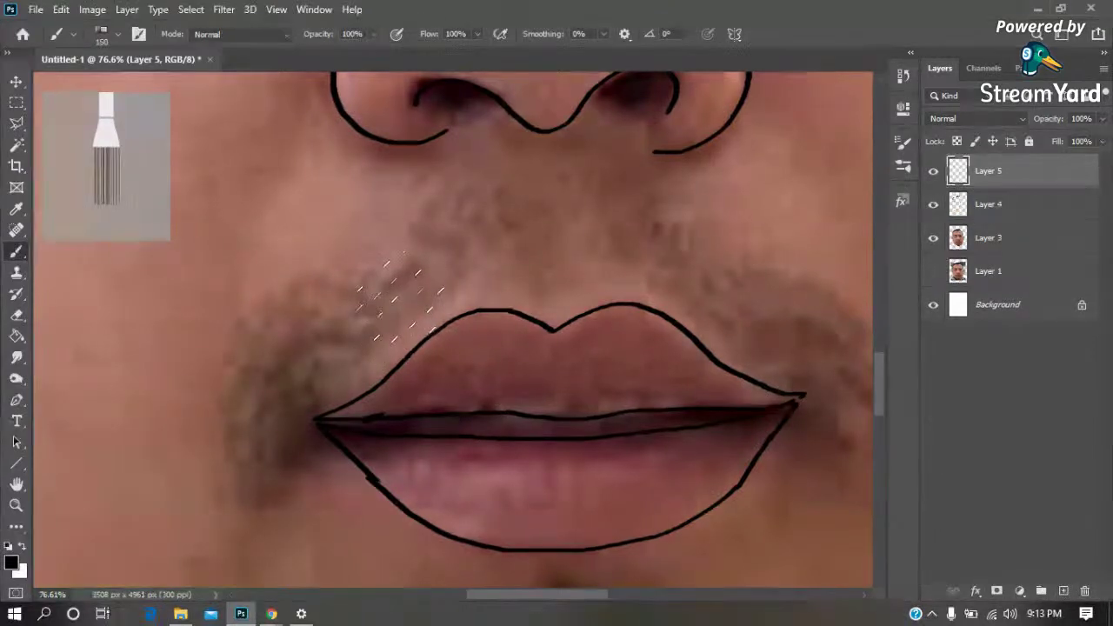
# Paint hair strokes across both sides and centre of the moustache with a 125 bristle brush
pyautogui.press(']')
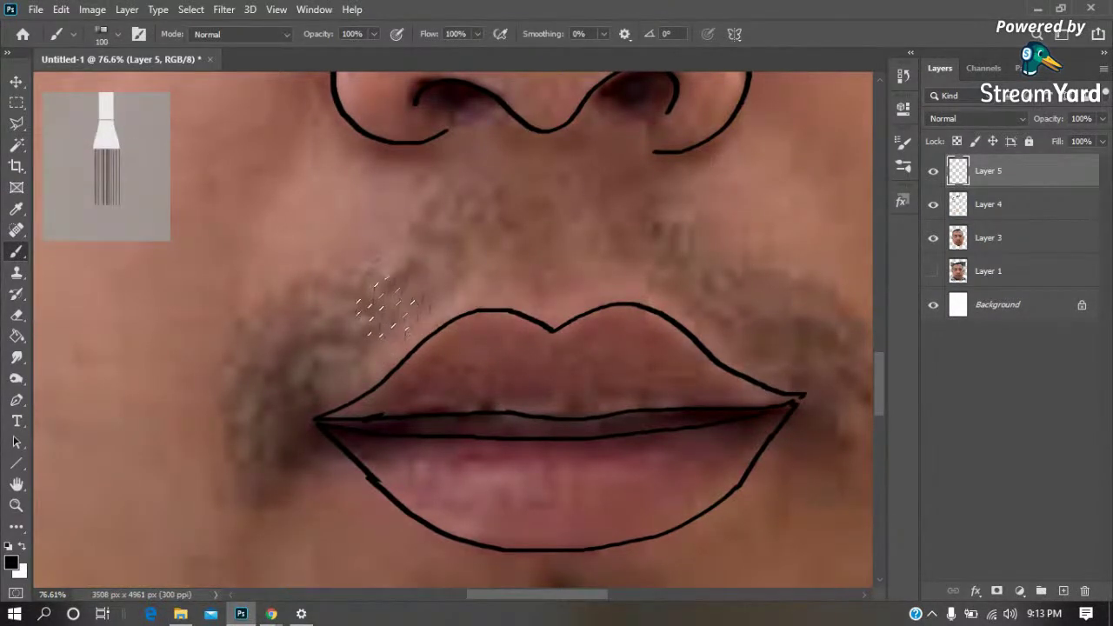
pyautogui.press(']')
pyautogui.moveTo(380, 308); pyautogui.dragTo(300, 369)
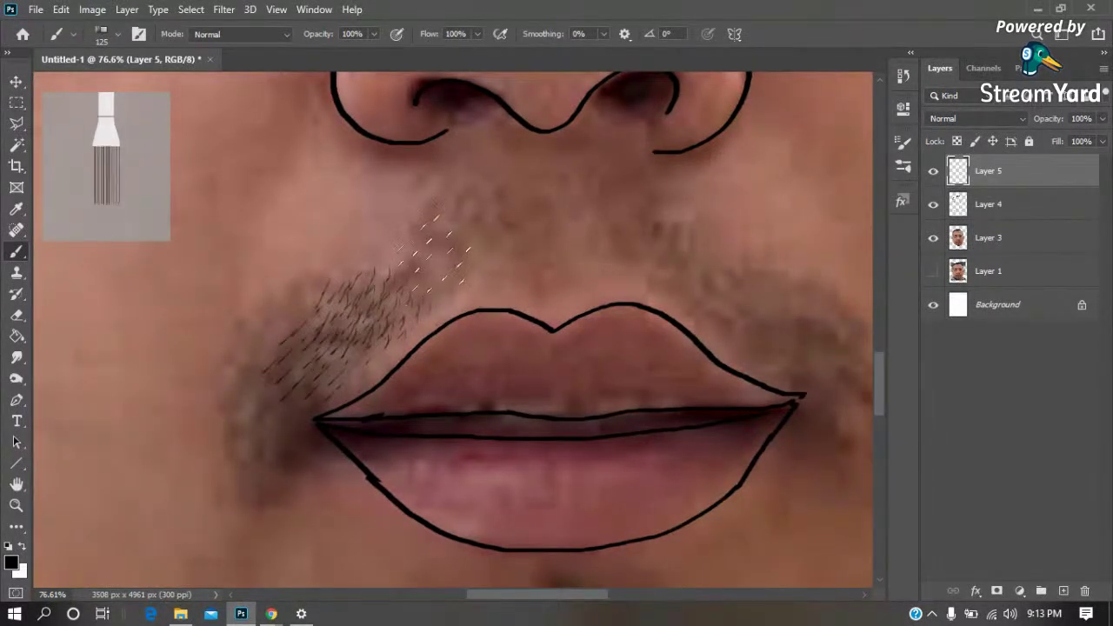
pyautogui.moveTo(602, 237); pyautogui.dragTo(765, 313)
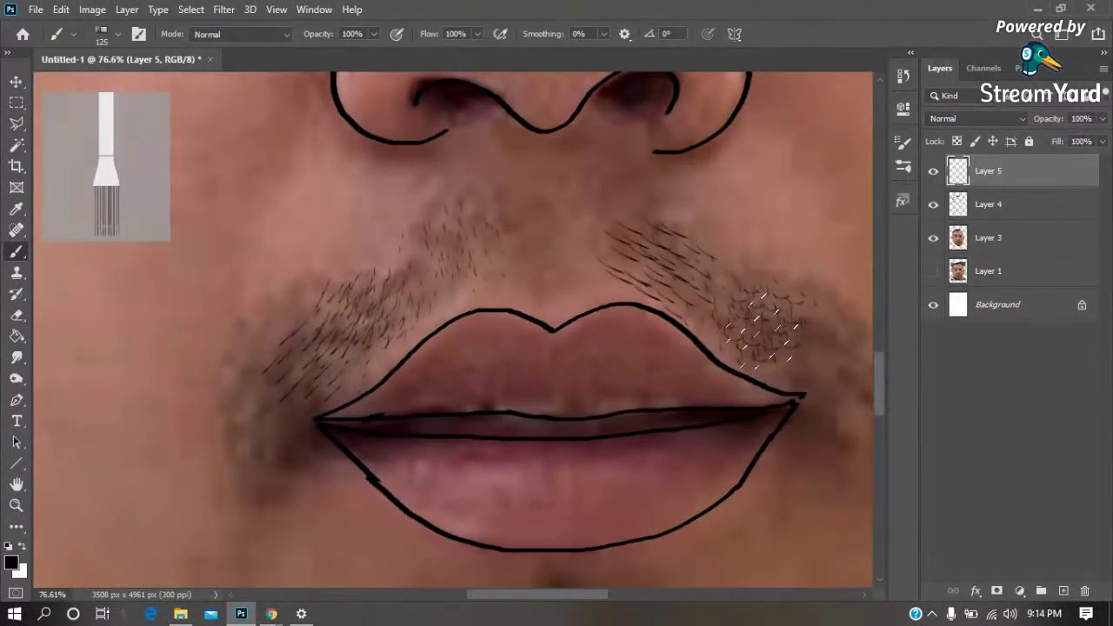
pyautogui.moveTo(287, 370)
pyautogui.mouseDown()
pyautogui.moveTo(320, 313)
pyautogui.moveTo(387, 339)
pyautogui.mouseUp()
pyautogui.moveTo(448, 228); pyautogui.dragTo(489, 261)
pyautogui.moveTo(480, 192); pyautogui.dragTo(513, 222)
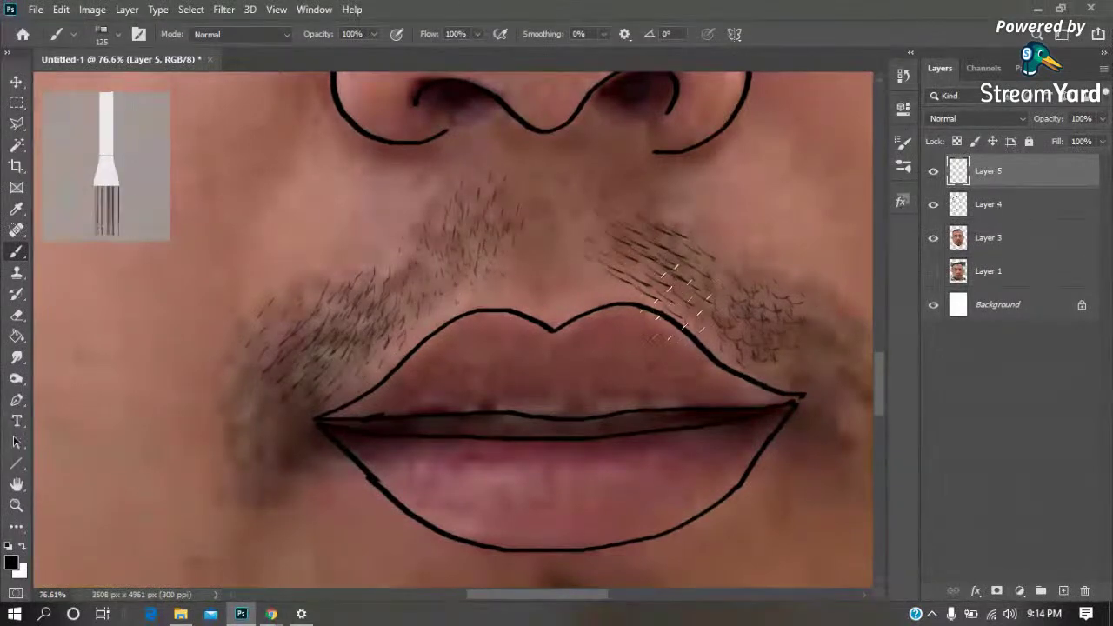
pyautogui.moveTo(748, 279)
pyautogui.mouseDown()
pyautogui.moveTo(522, 183)
pyautogui.moveTo(609, 254)
pyautogui.mouseUp()
pyautogui.moveTo(473, 330); pyautogui.dragTo(456, 146)
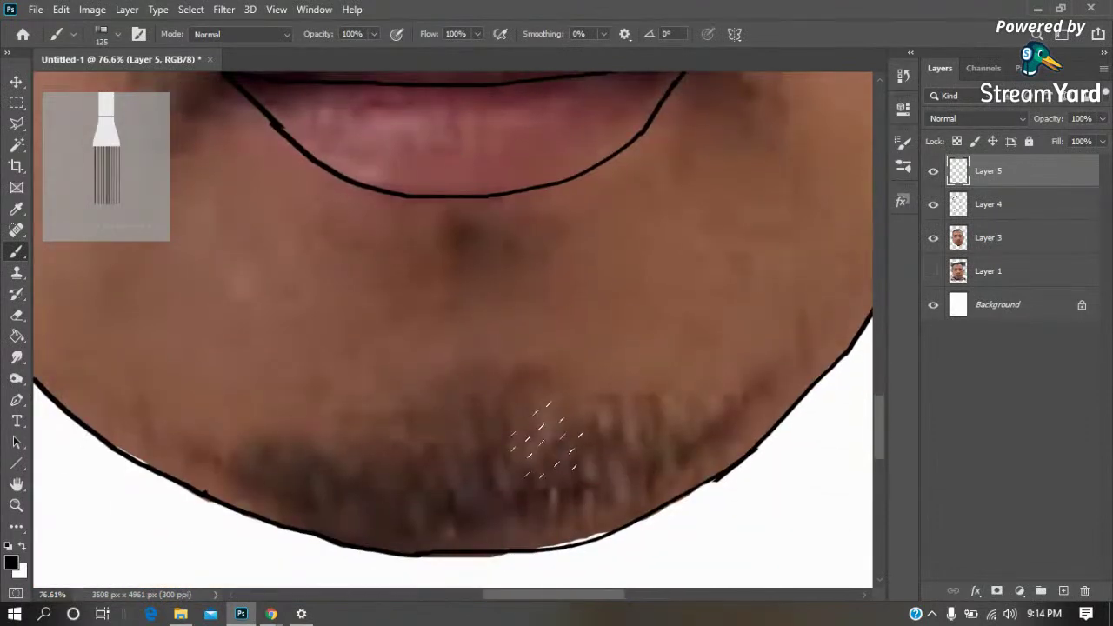
# Paint beard hair across the right, left and centre of the chin
pyautogui.press(']')
pyautogui.press('[')
pyautogui.moveTo(619, 461); pyautogui.dragTo(696, 401)
pyautogui.moveTo(178, 446)
pyautogui.mouseDown()
pyautogui.moveTo(227, 470)
pyautogui.moveTo(434, 459)
pyautogui.moveTo(480, 440)
pyautogui.mouseUp()
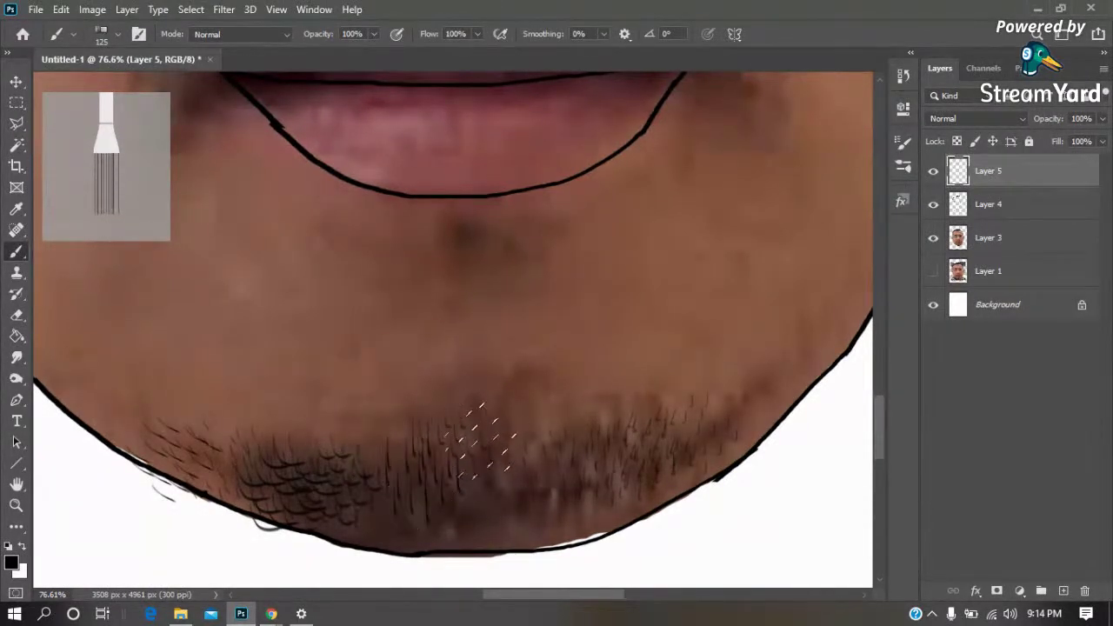
pyautogui.moveTo(509, 404)
pyautogui.mouseDown()
pyautogui.moveTo(519, 452)
pyautogui.moveTo(383, 513)
pyautogui.moveTo(539, 542)
pyautogui.moveTo(635, 527)
pyautogui.moveTo(709, 450)
pyautogui.moveTo(715, 404)
pyautogui.moveTo(635, 418)
pyautogui.moveTo(574, 466)
pyautogui.moveTo(644, 439)
pyautogui.moveTo(535, 448)
pyautogui.moveTo(519, 474)
pyautogui.moveTo(487, 448)
pyautogui.mouseUp()
# Fit the face, compare layer visibility combinations, then duplicate Layer 3 as Layer 3 copy
pyautogui.hotkey('ctrl', '0')
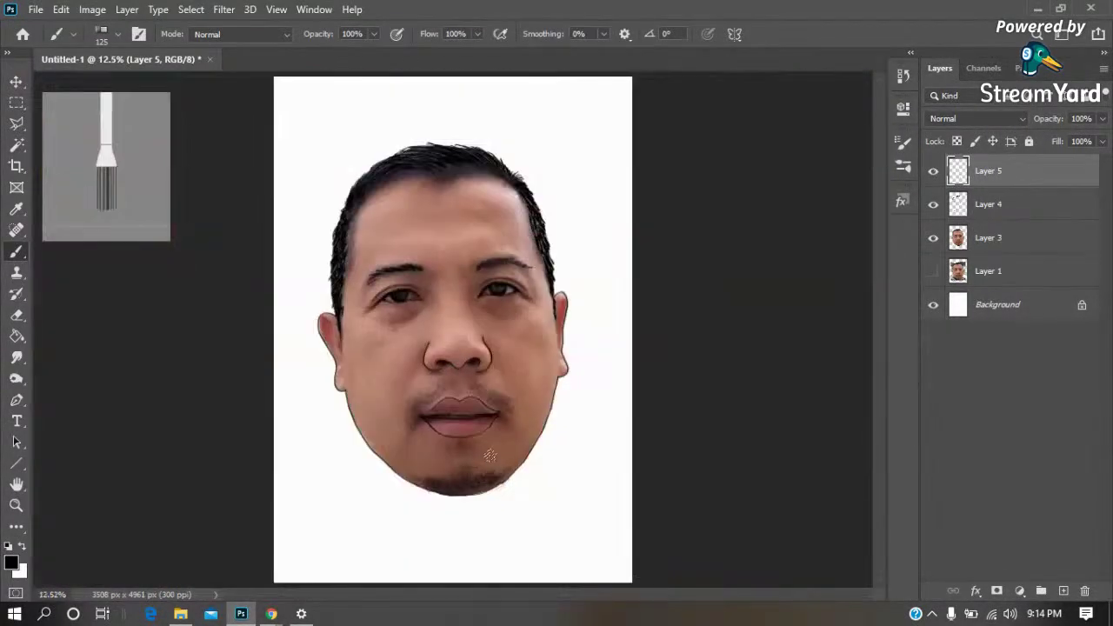
pyautogui.click(933, 304)
pyautogui.click(933, 204)
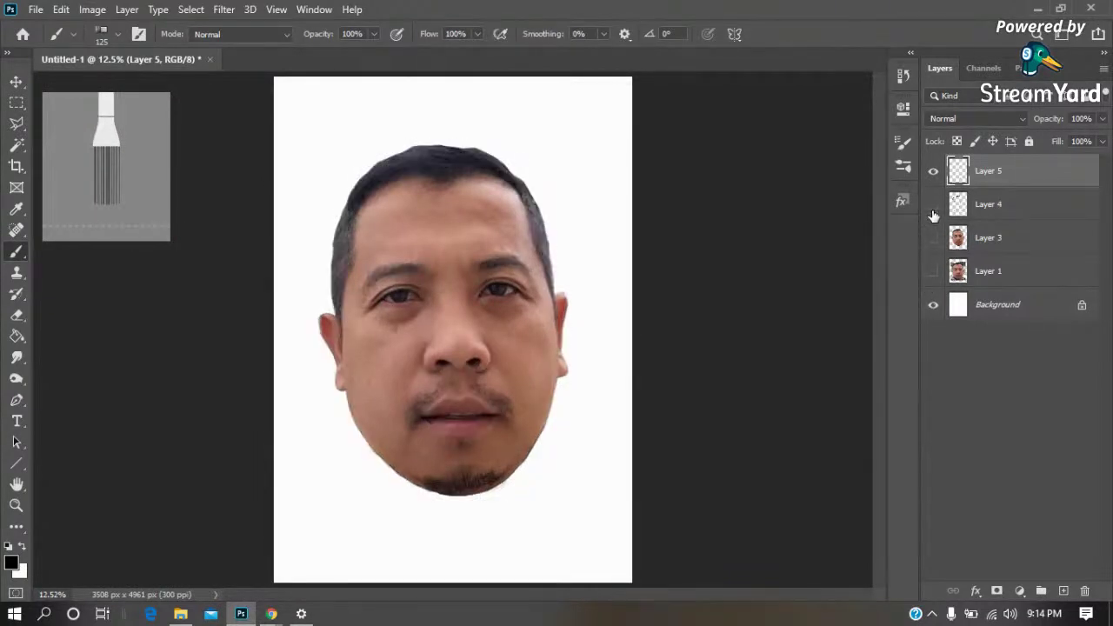
pyautogui.click(933, 238)
pyautogui.click(933, 204)
pyautogui.click(933, 305)
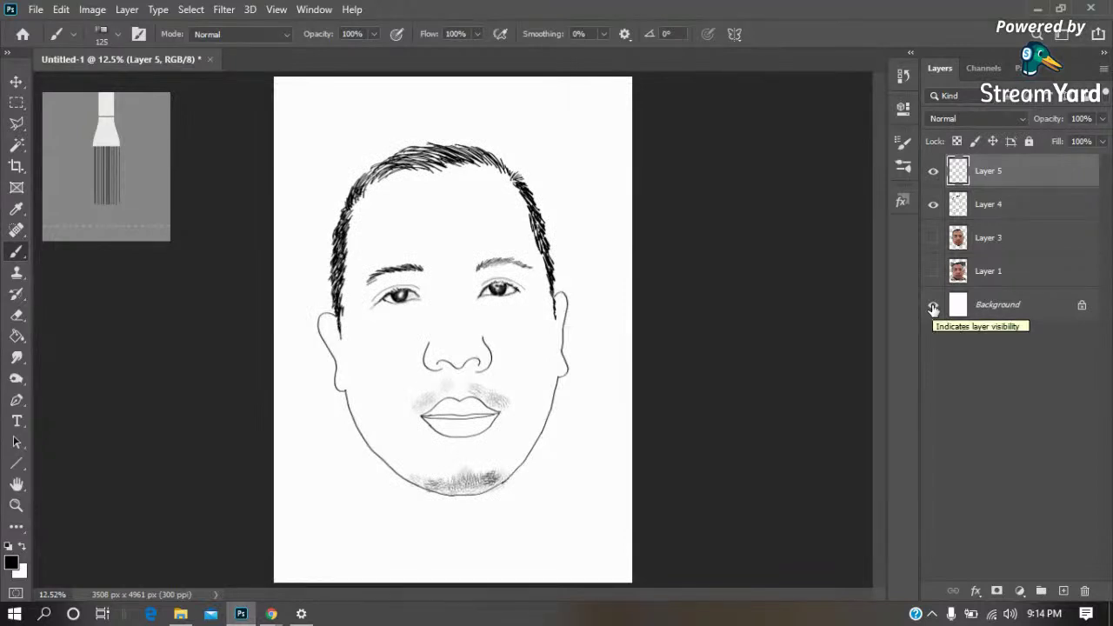
pyautogui.click(935, 237)
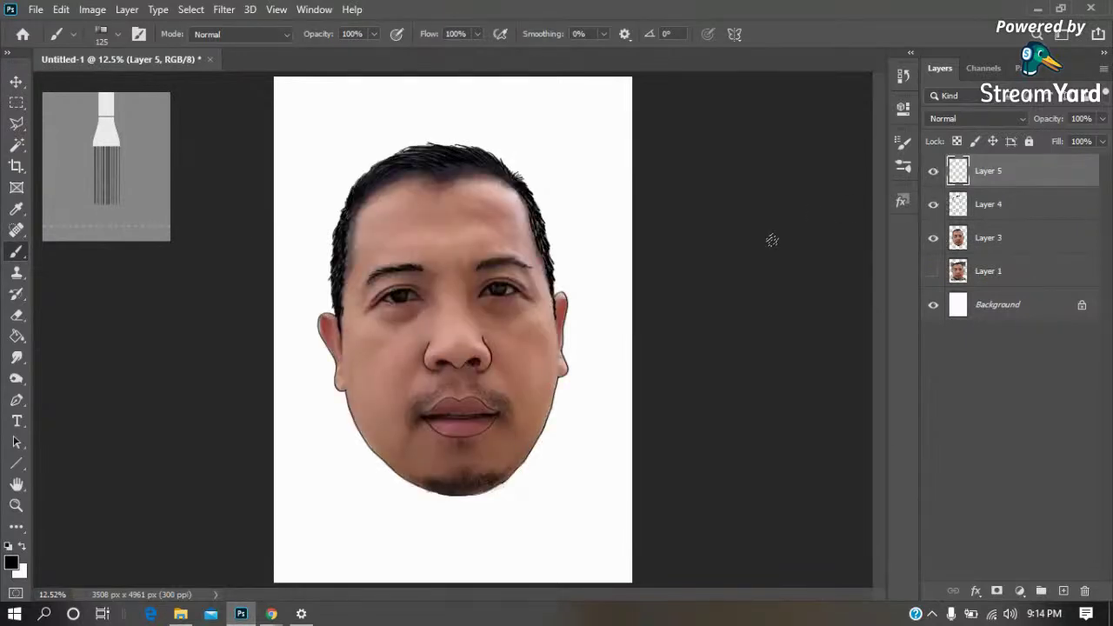
pyautogui.click(981, 237)
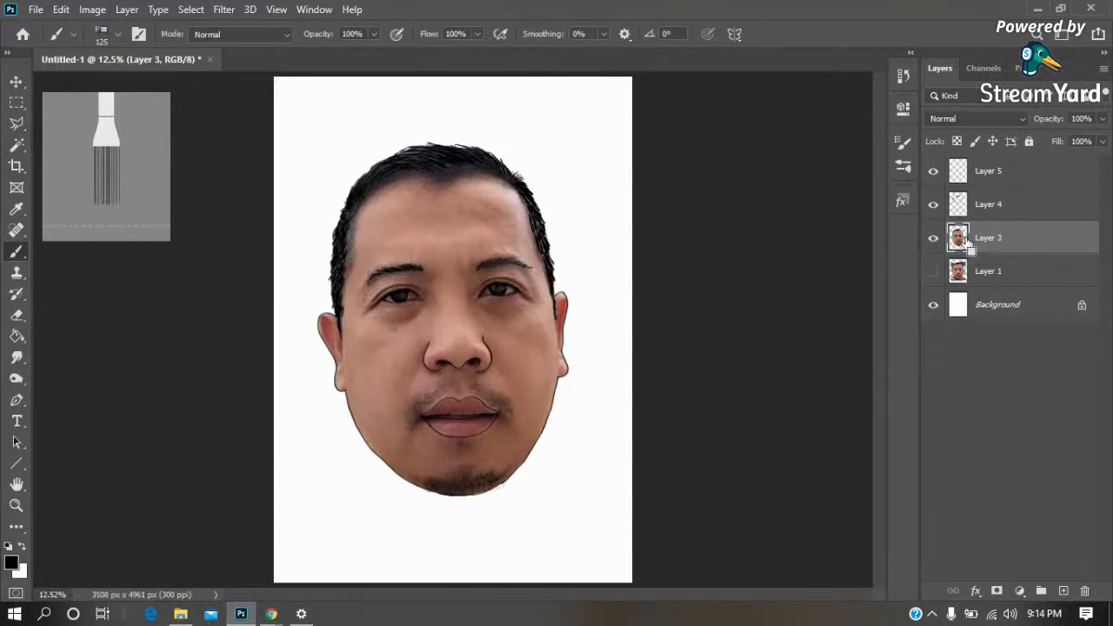
pyautogui.hotkey('ctrl', 'j')
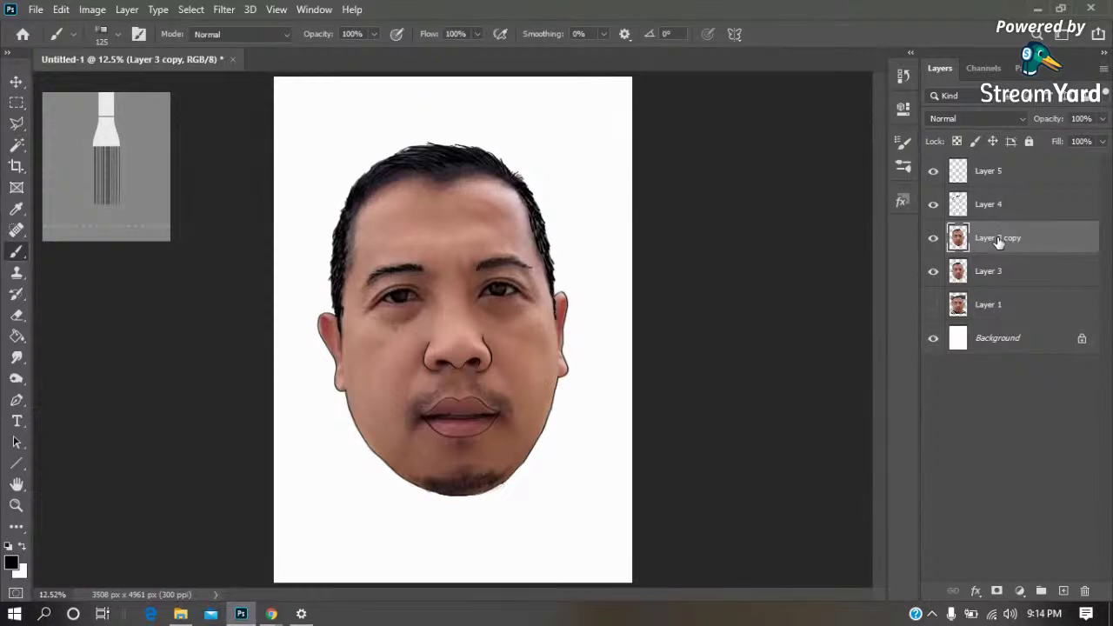
# Apply Filter Gallery's Sketch > Graphic Pen to Layer 3 copy with Light/Dark Balance lowered to 24
pyautogui.click(224, 10)
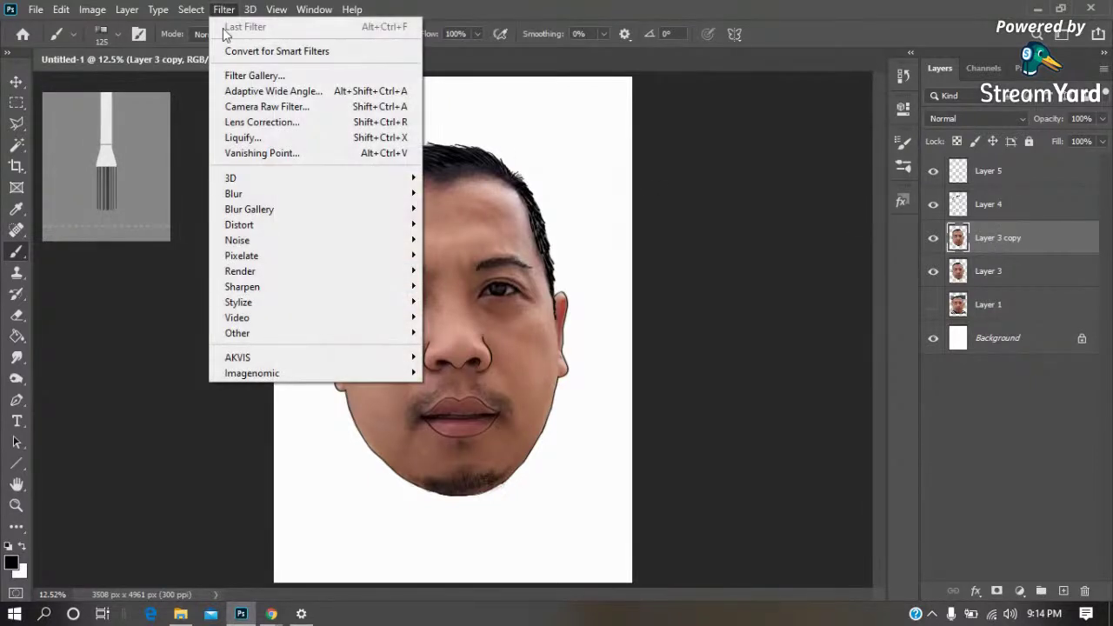
pyautogui.click(263, 77)
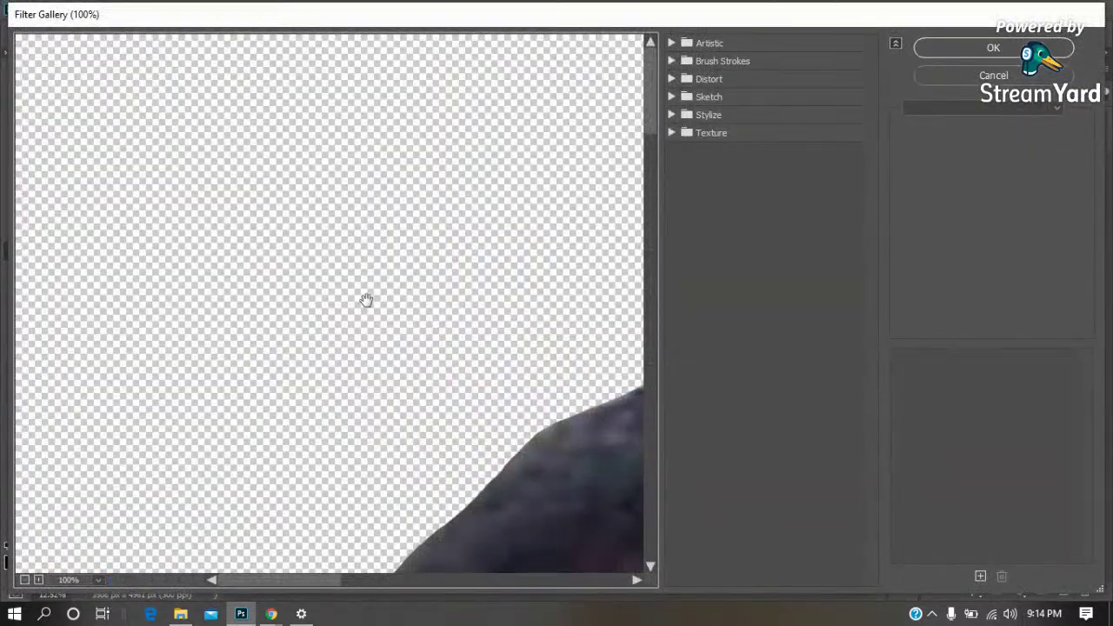
pyautogui.rightClick(267, 225)
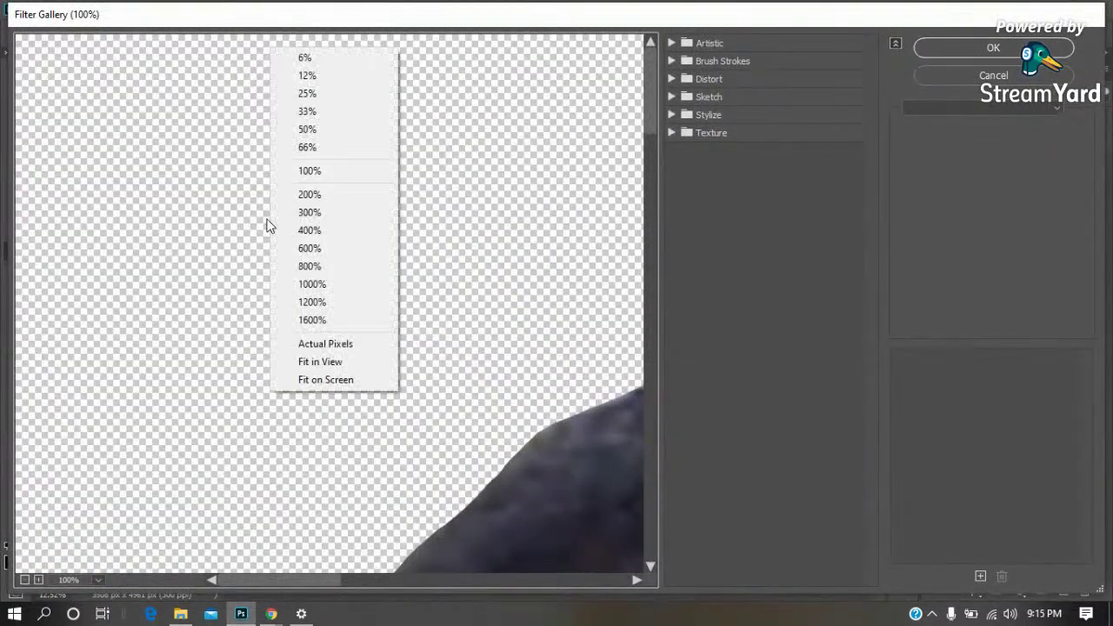
pyautogui.click(340, 379)
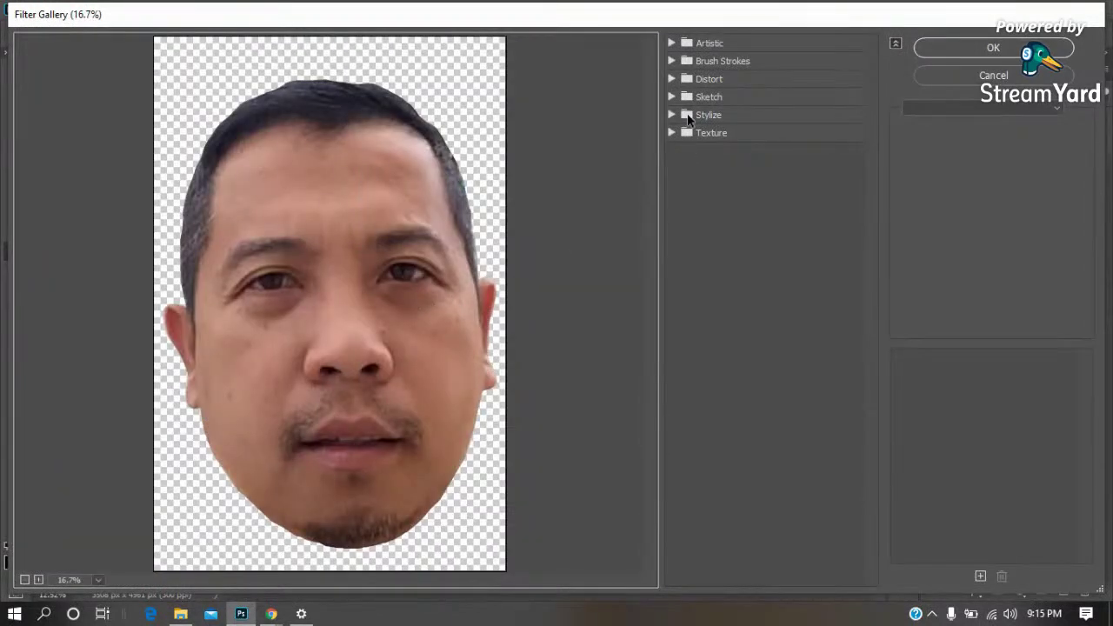
pyautogui.click(683, 42)
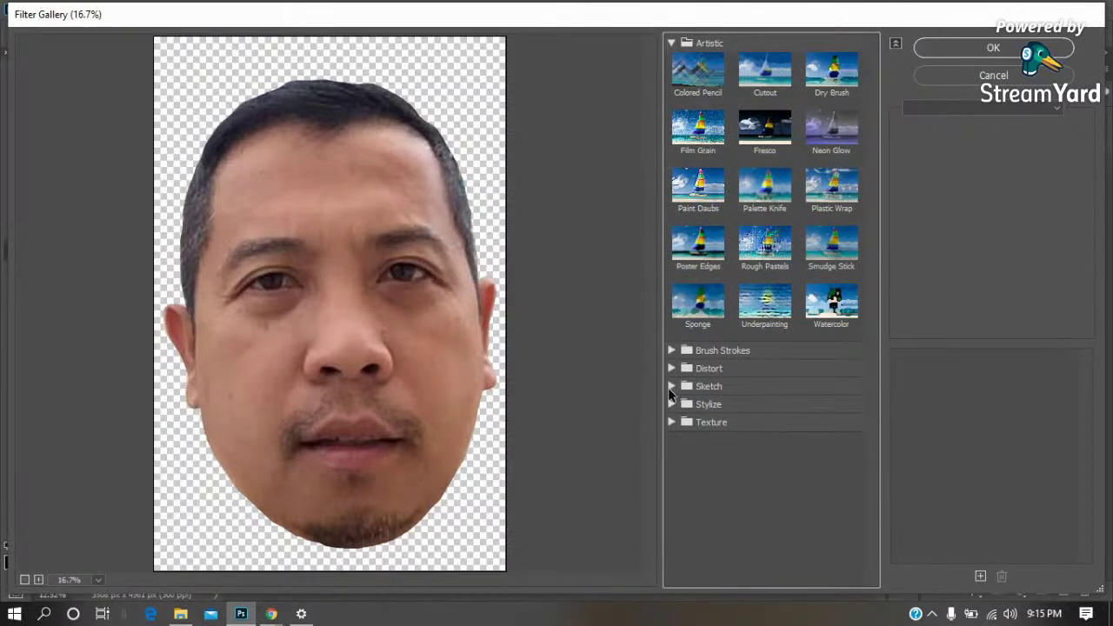
pyautogui.click(671, 387)
pyautogui.click(831, 474)
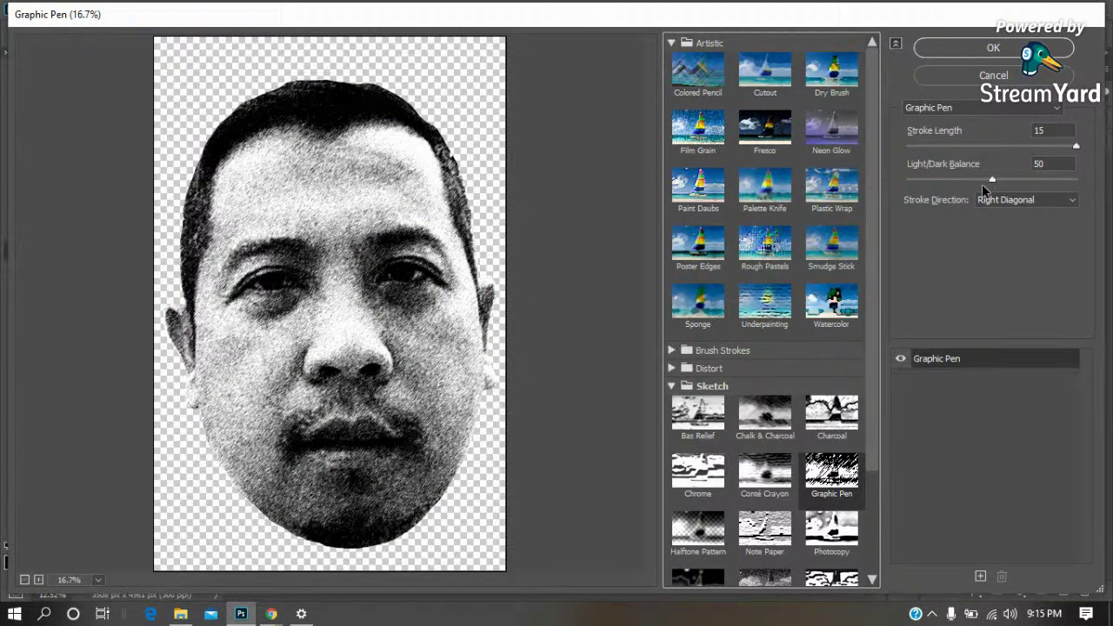
pyautogui.moveTo(994, 181); pyautogui.dragTo(946, 184)
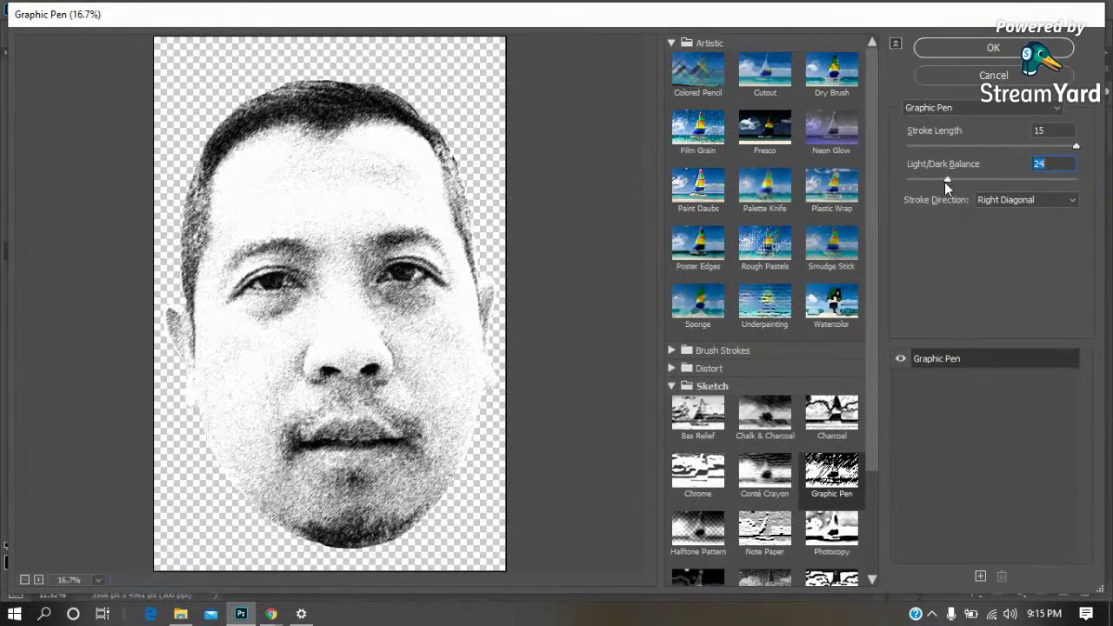
pyautogui.click(948, 50)
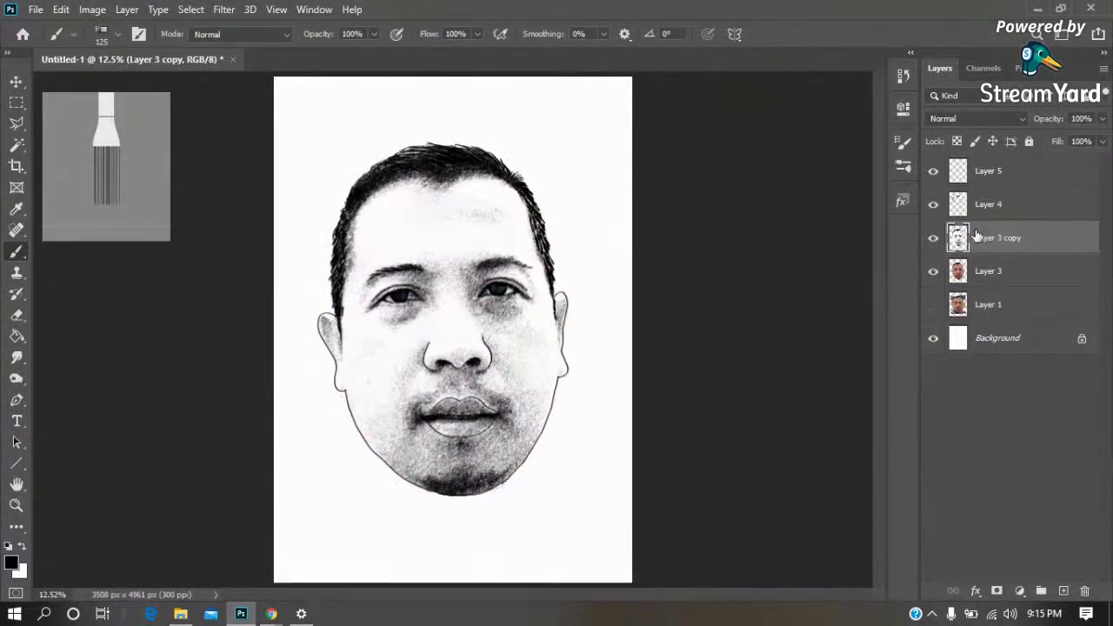
# Set Layer 3 copy's blend mode to Overlay, then select Layer 3
pyautogui.click(225, 10)
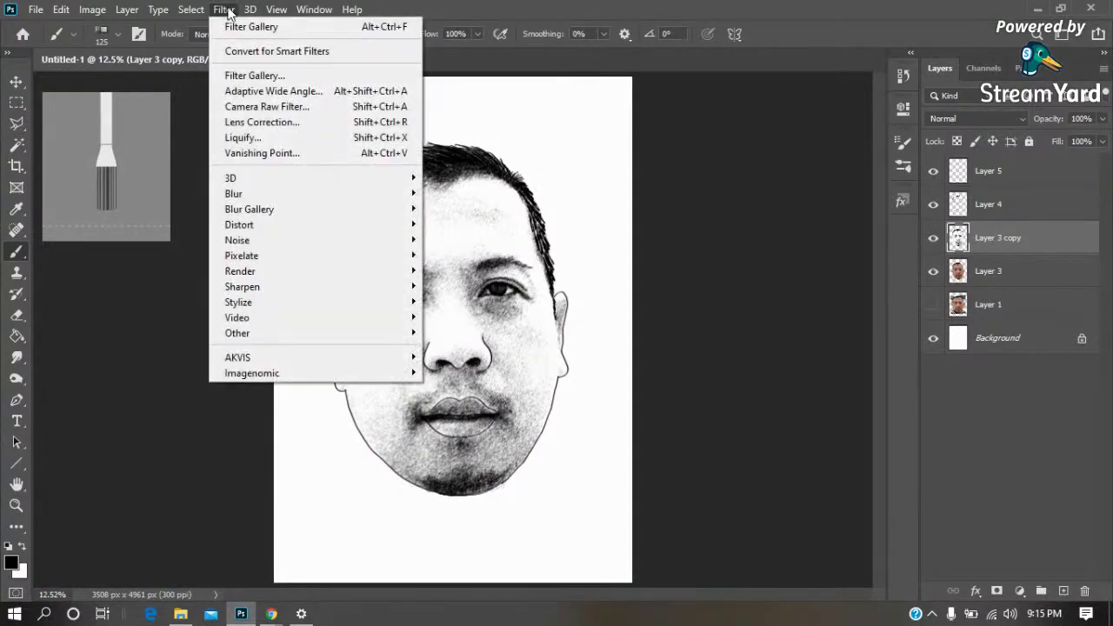
pyautogui.click(1036, 441)
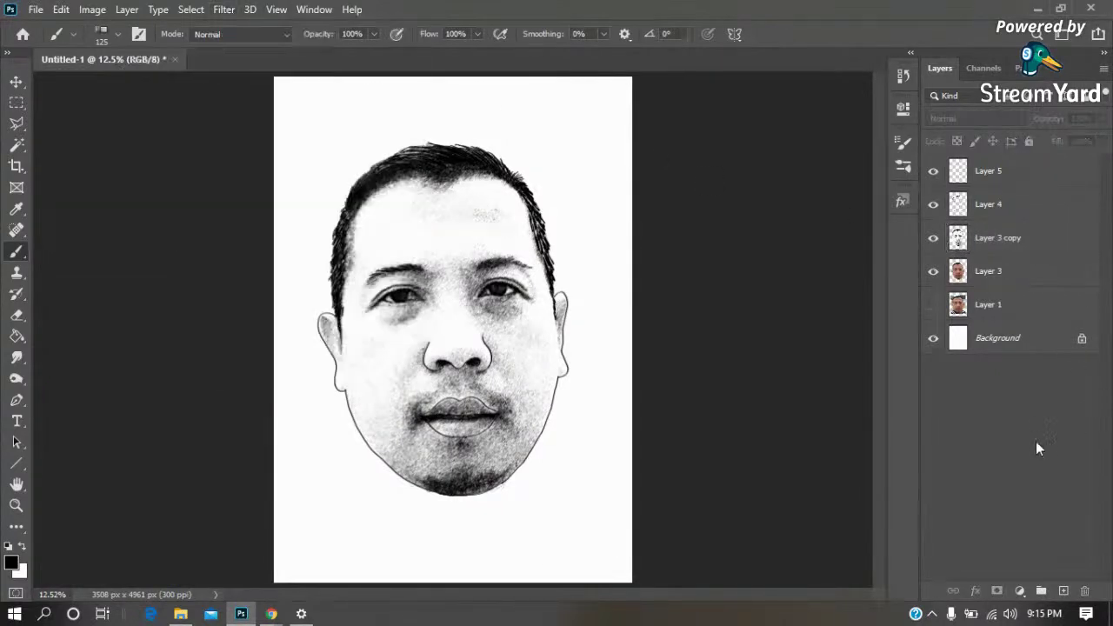
pyautogui.click(988, 236)
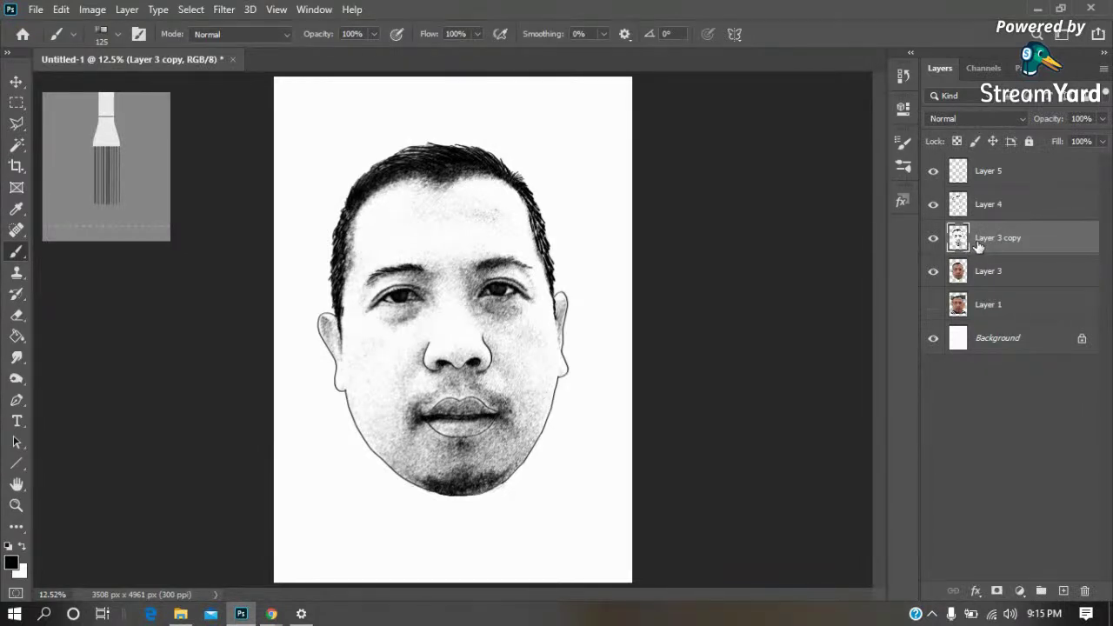
pyautogui.click(985, 119)
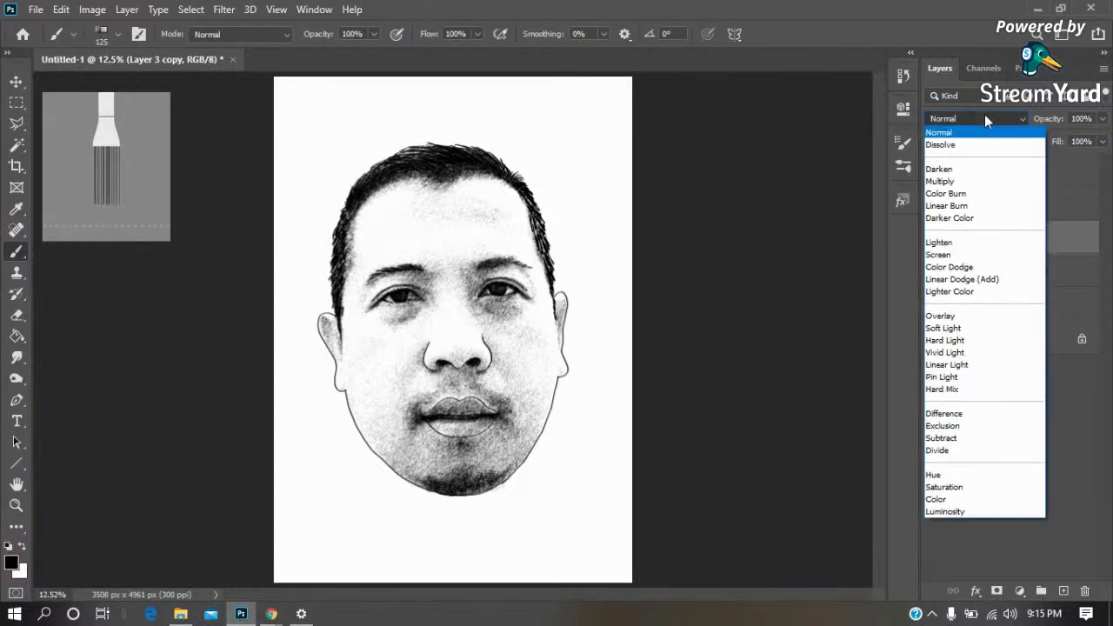
pyautogui.click(956, 316)
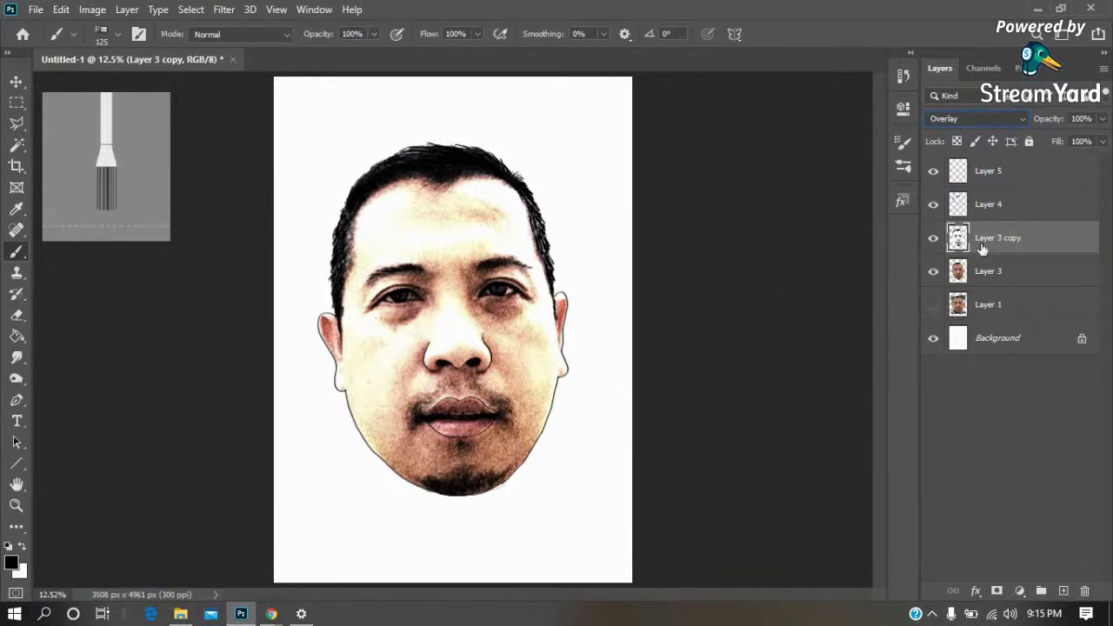
pyautogui.click(986, 273)
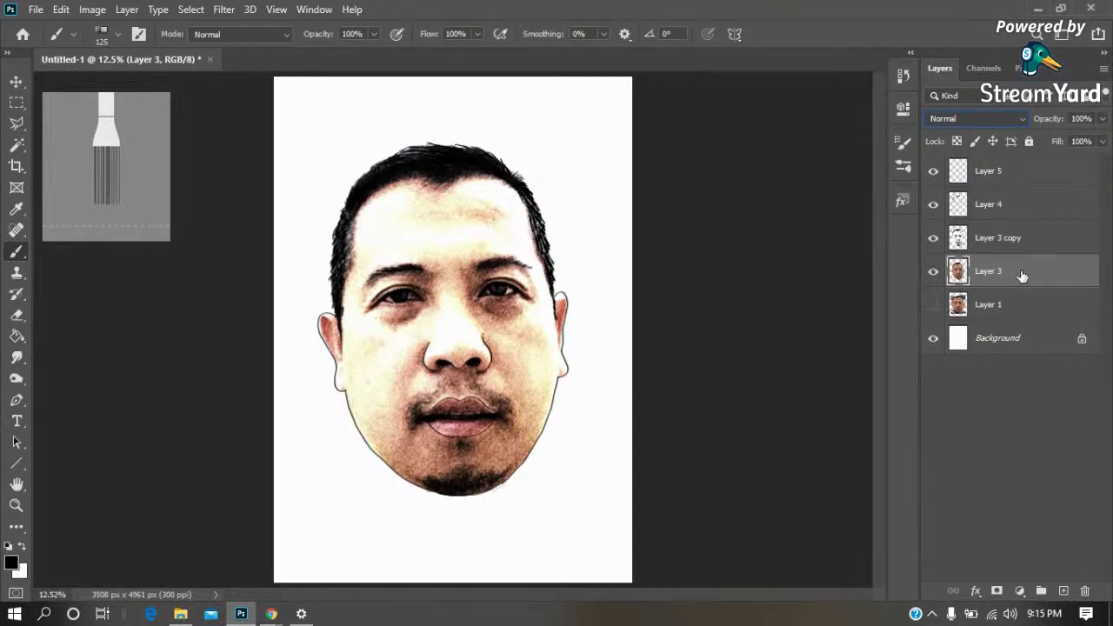
# Darken Layer 3 with Brightness -29 and Contrast 34
pyautogui.click(92, 10)
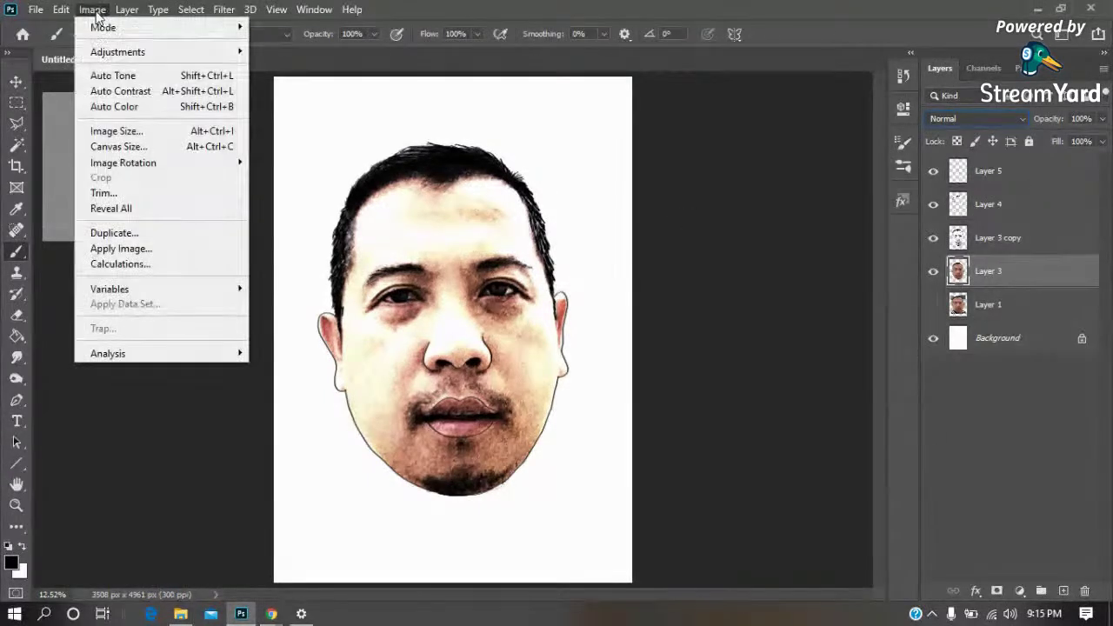
pyautogui.moveTo(117, 52)
pyautogui.click(307, 52)
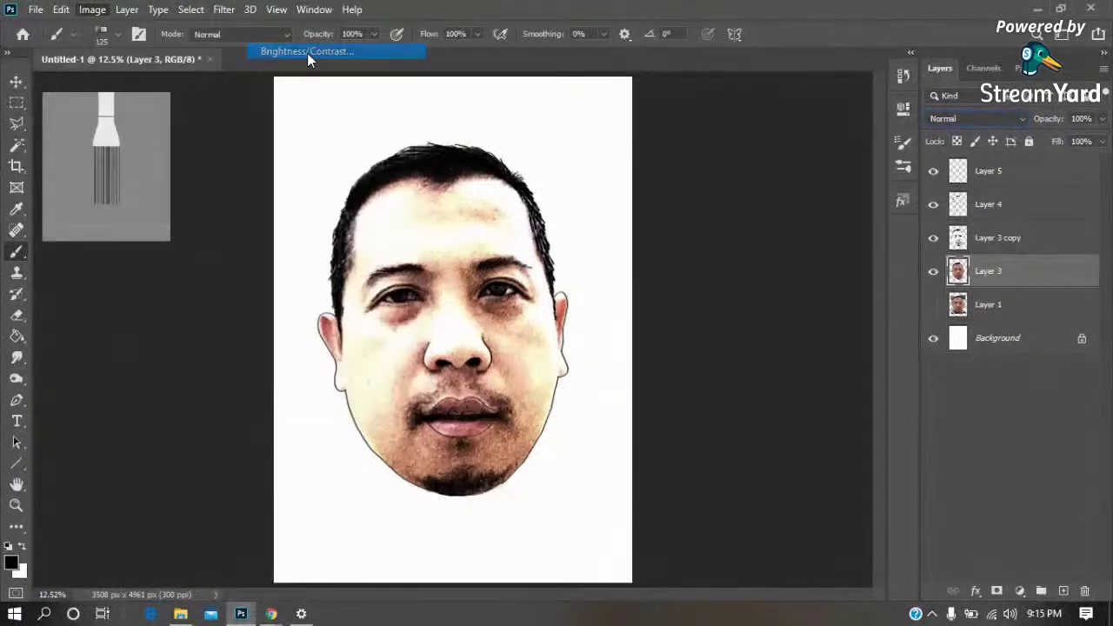
pyautogui.moveTo(697, 200); pyautogui.dragTo(680, 206)
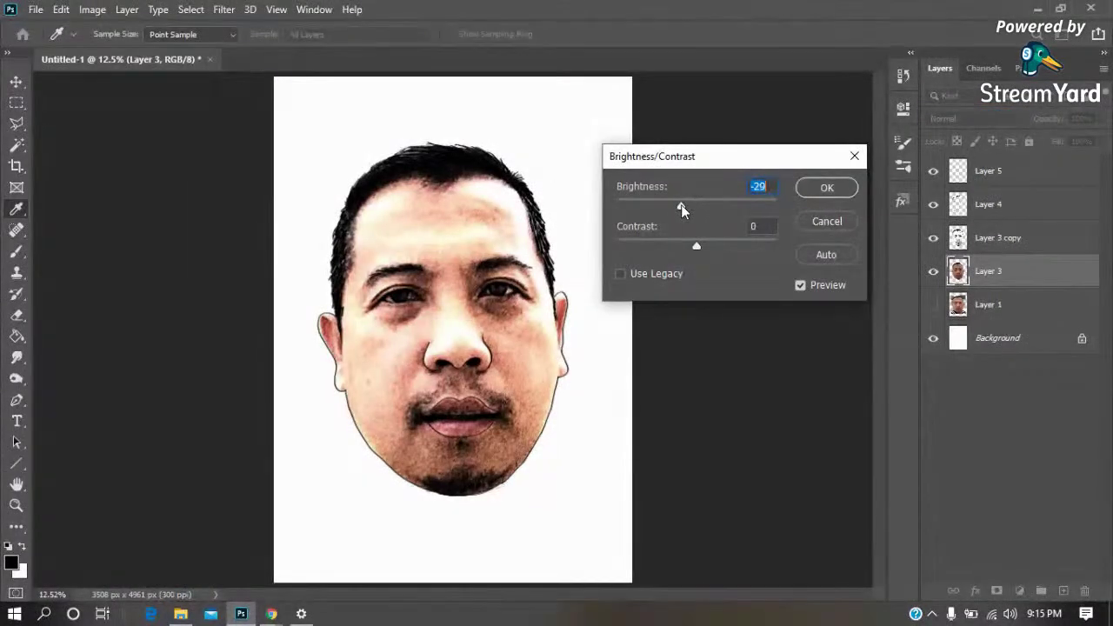
pyautogui.moveTo(697, 249); pyautogui.dragTo(723, 249)
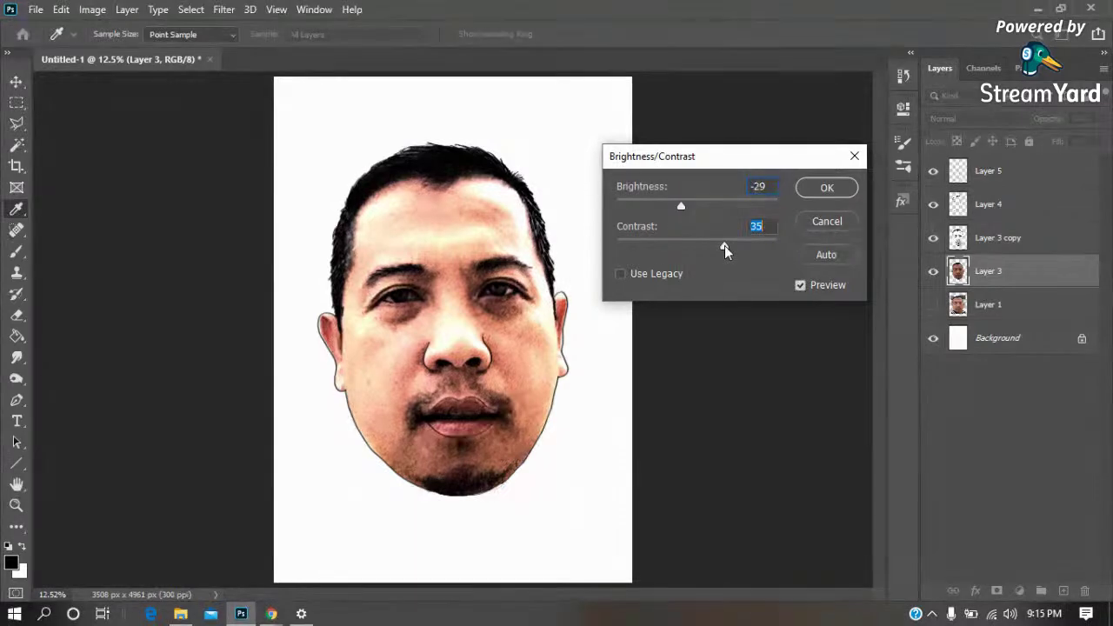
pyautogui.click(827, 187)
# Shift Layer 3's midtones 13 toward yellow with Color Balance 0, 0, -13
pyautogui.press('b')
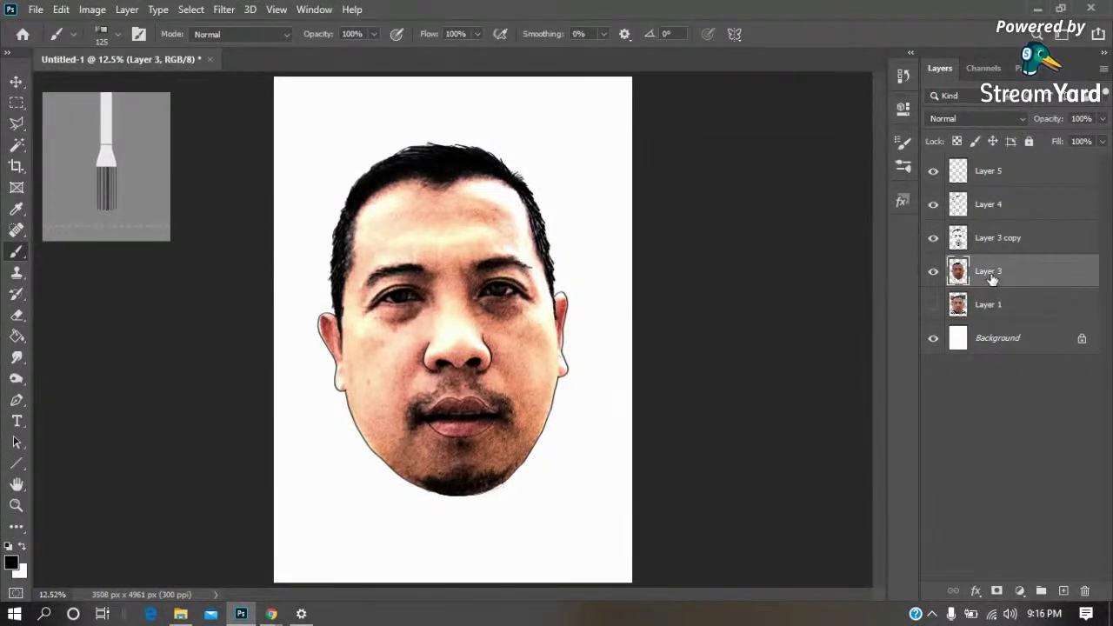
pyautogui.click(92, 9)
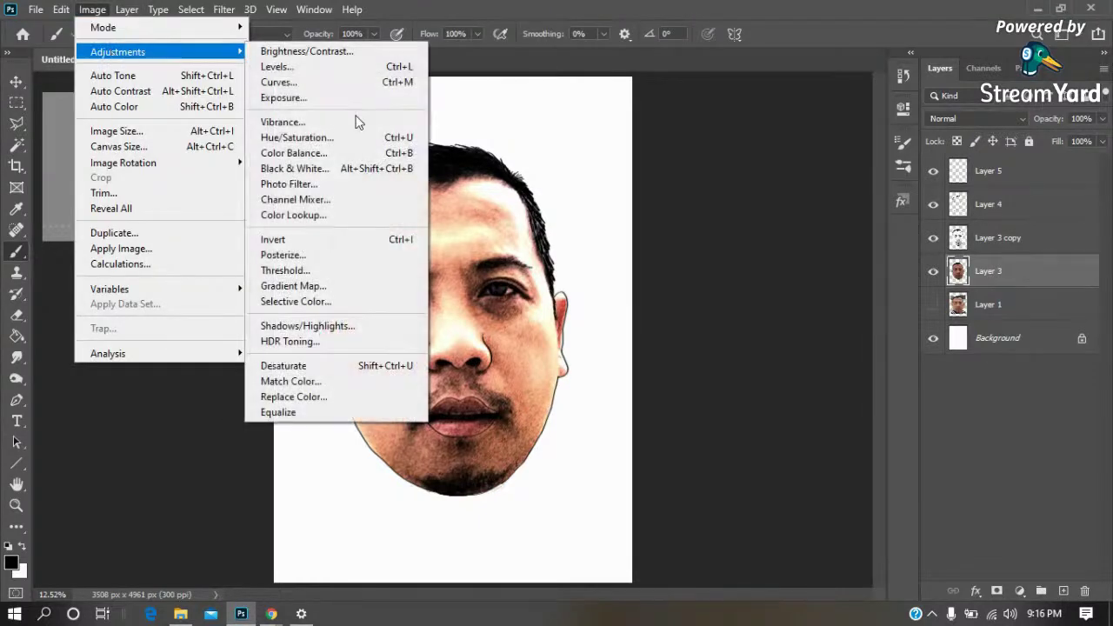
pyautogui.click(311, 153)
pyautogui.moveTo(712, 213); pyautogui.dragTo(703, 214)
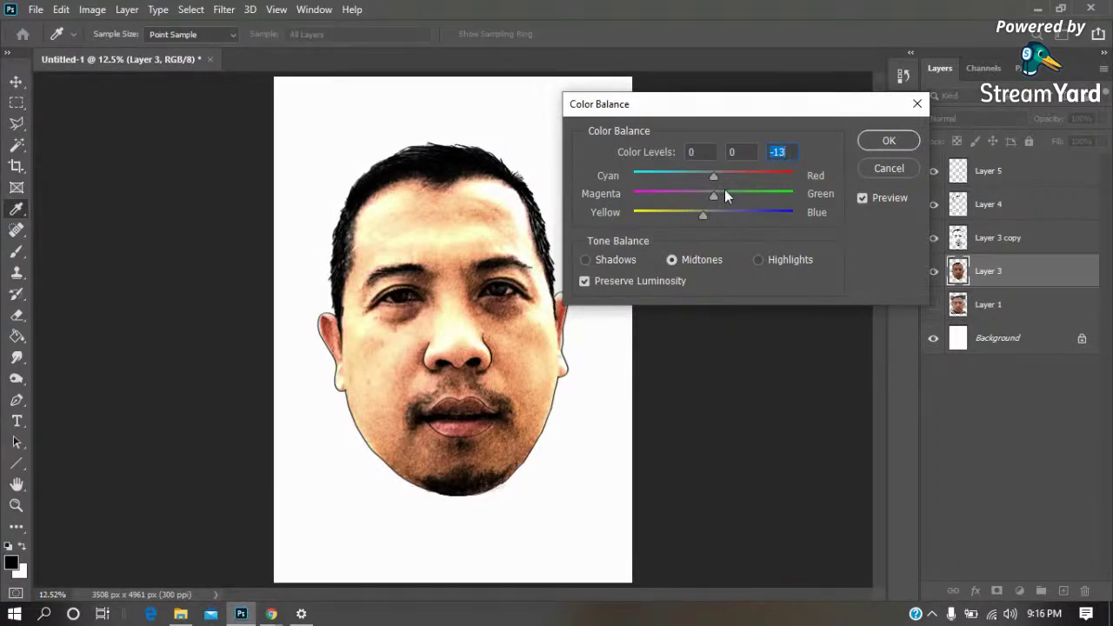
pyautogui.click(887, 145)
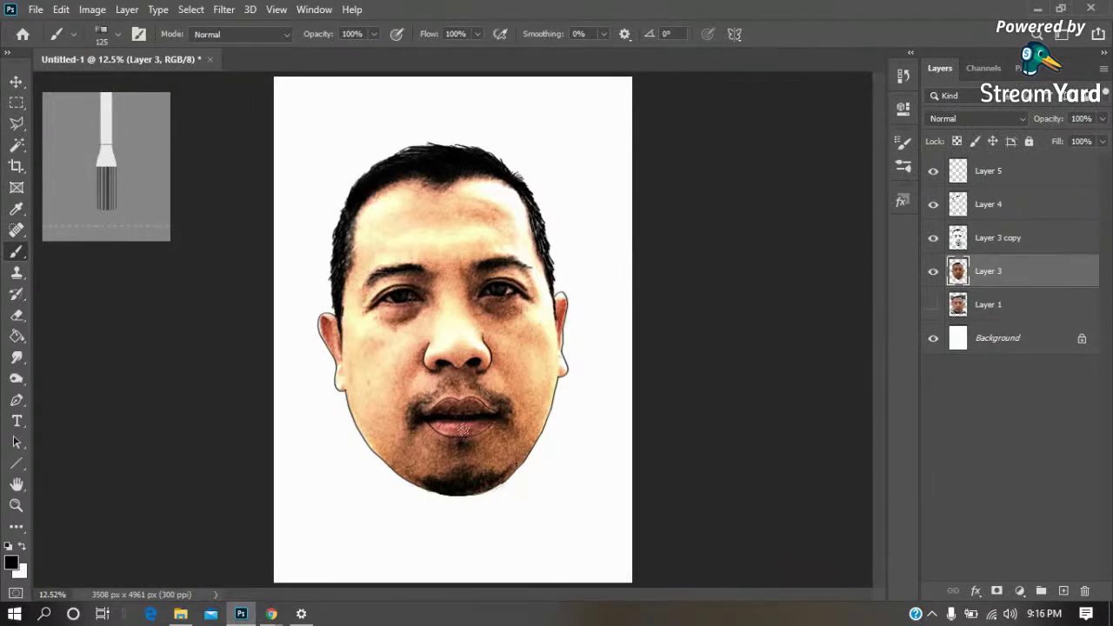
# Zoom into the lower face and toggle Layer 3's visibility to compare it with the line art
pyautogui.press('z')
pyautogui.moveTo(569, 260); pyautogui.dragTo(373, 505)
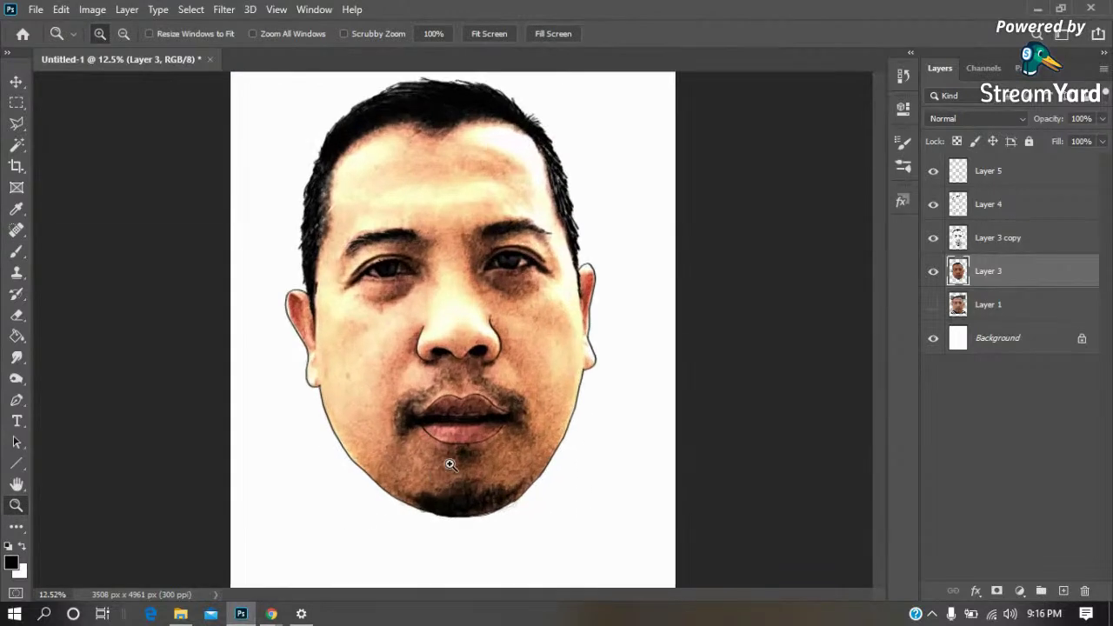
pyautogui.scroll(3, 470, 208)
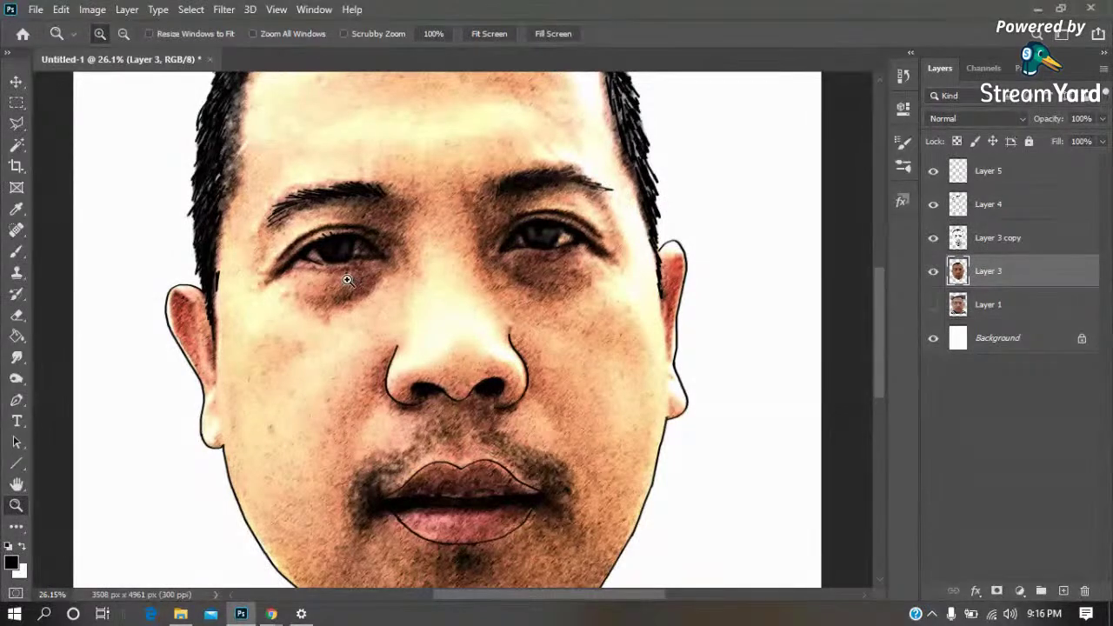
pyautogui.click(932, 273)
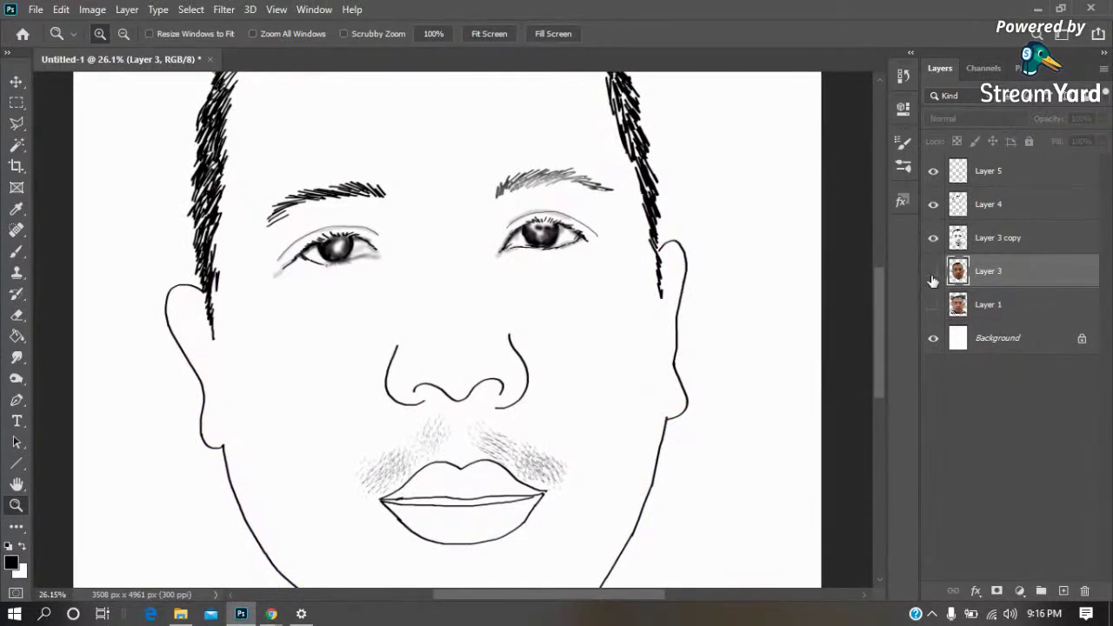
pyautogui.click(932, 271)
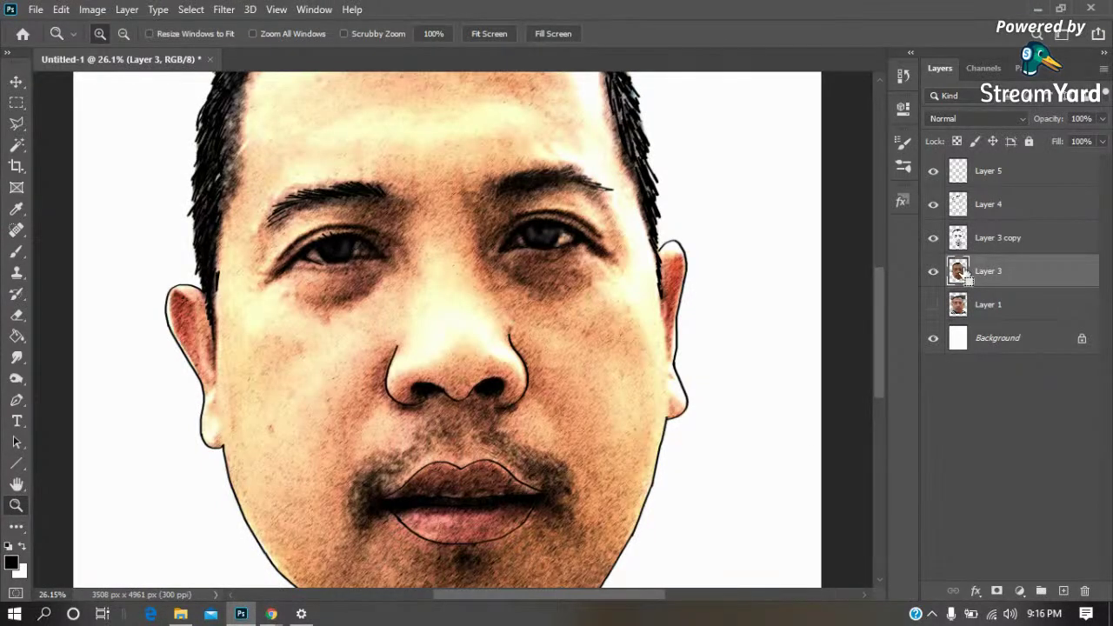
pyautogui.click(933, 272)
pyautogui.hotkey('ctrl', ',')
# Duplicate Layer 3 as Layer 3 copy 2 and hide the original Layer 3
pyautogui.hotkey('ctrl', 'shift', 'l')
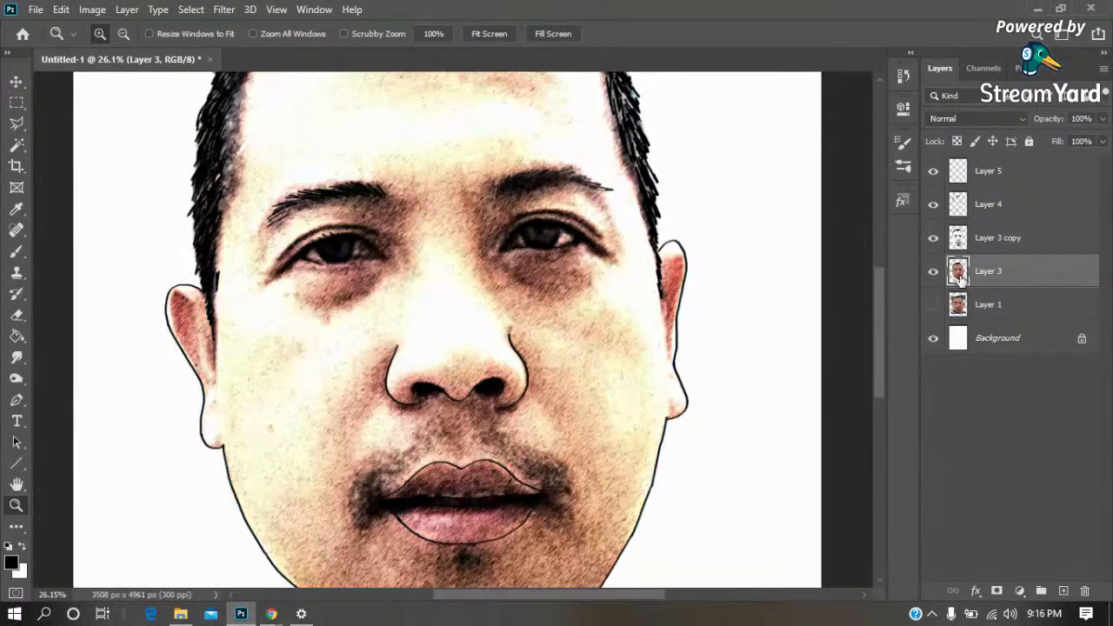
pyautogui.hotkey('ctrl', 'z')
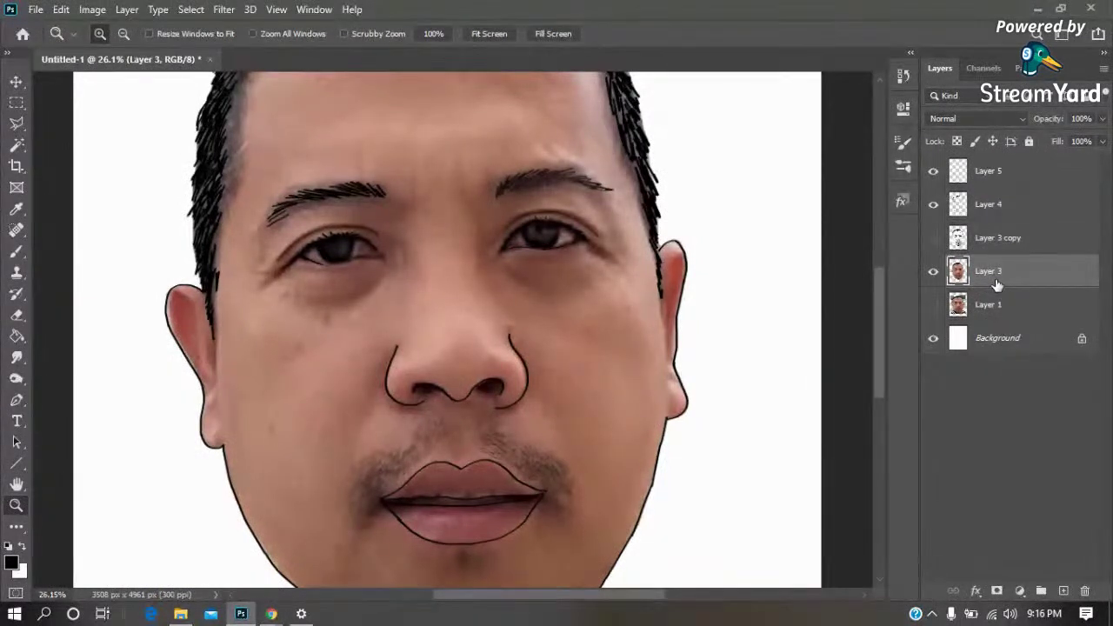
pyautogui.hotkey('ctrl', 'j')
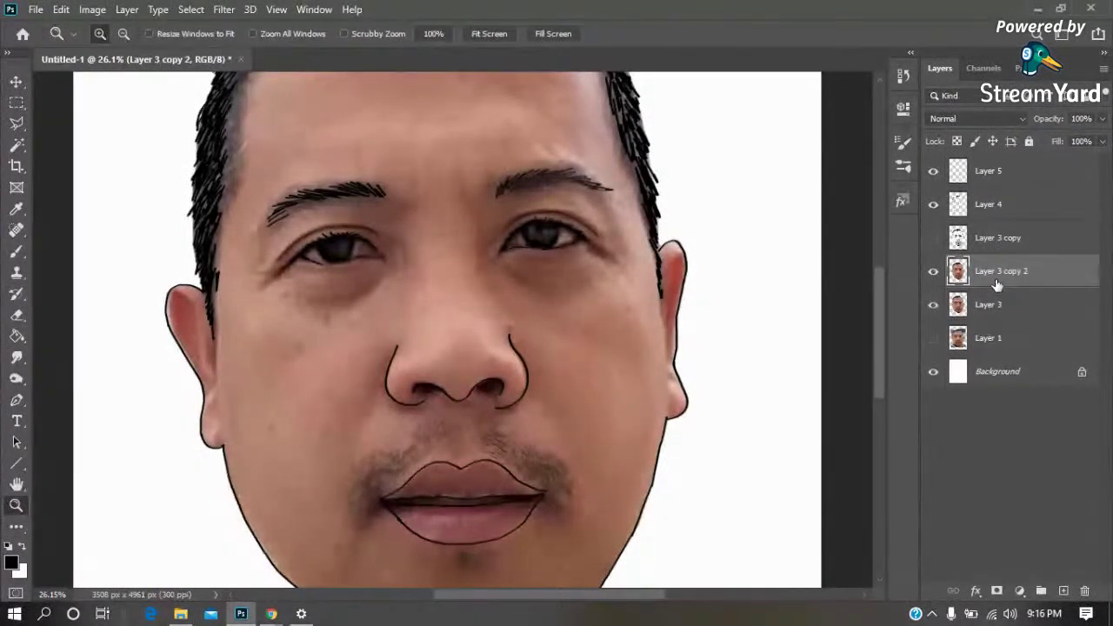
pyautogui.click(934, 303)
# Show the Layer 3 copy sketch overlay and select Layer 3 copy 2
pyautogui.click(933, 240)
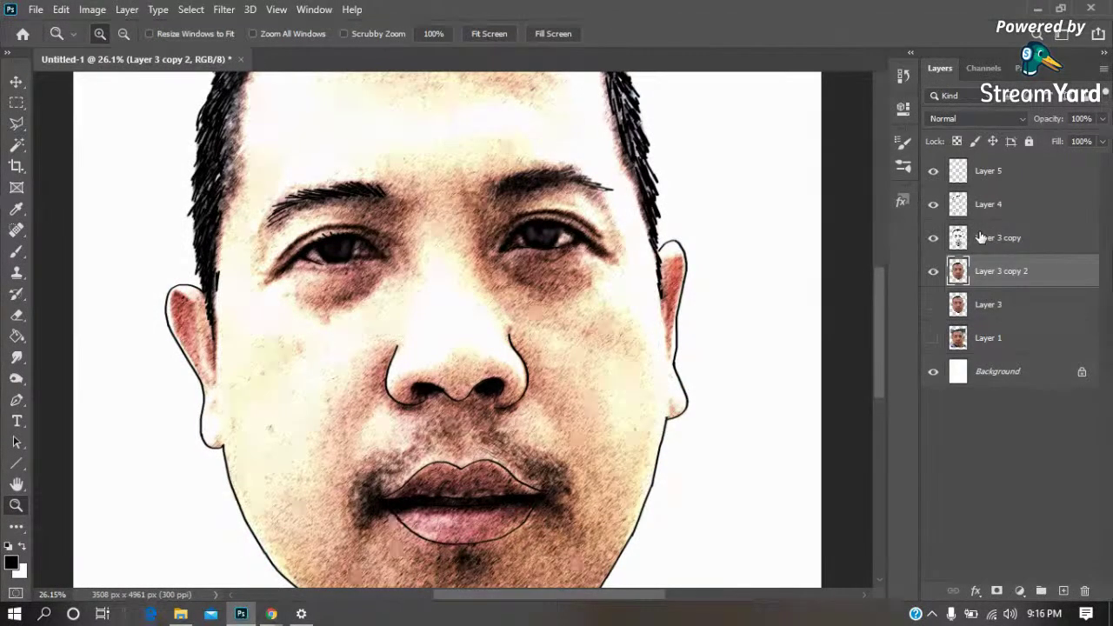
pyautogui.click(990, 245)
pyautogui.click(992, 272)
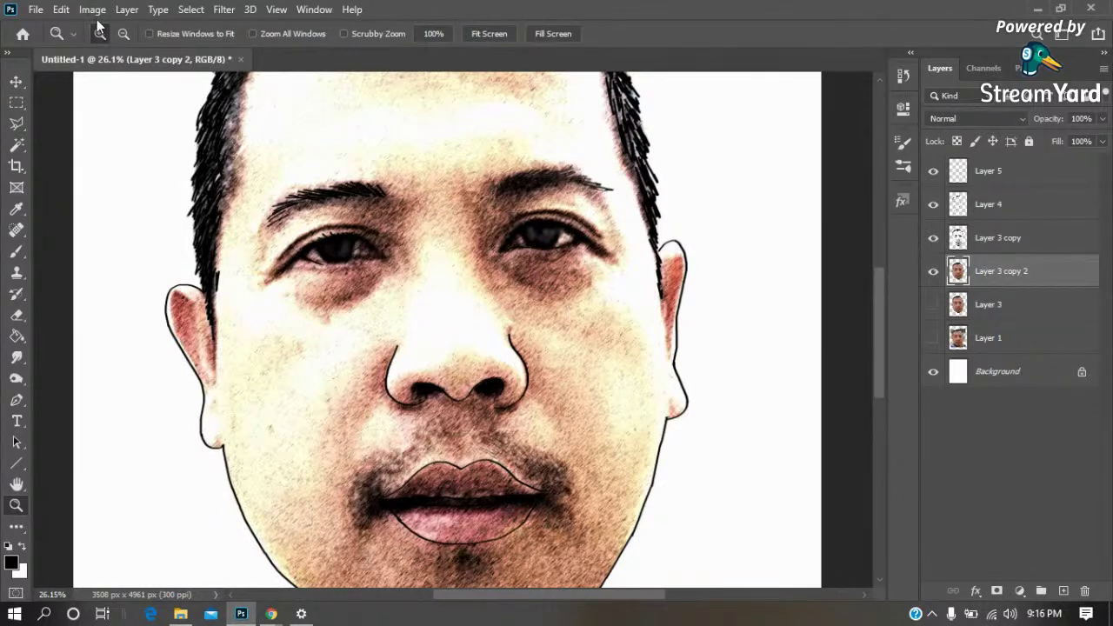
# Set Layer 3 copy 2 to Brightness -8 and Contrast 23
pyautogui.click(92, 9)
pyautogui.click(283, 51)
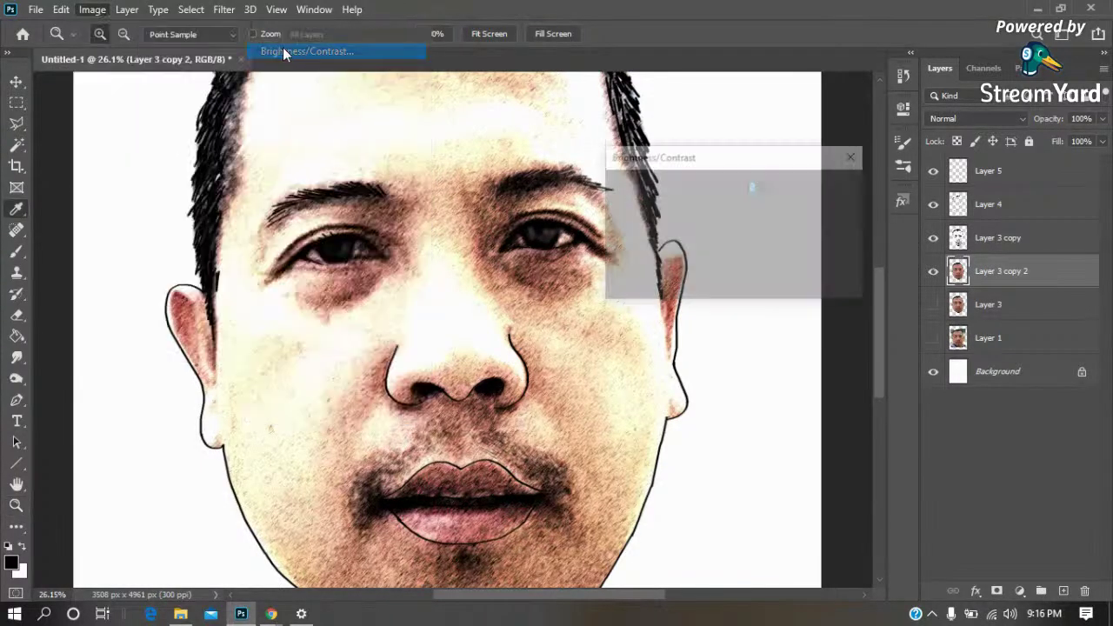
pyautogui.moveTo(698, 202); pyautogui.dragTo(710, 203)
pyautogui.moveTo(696, 246); pyautogui.dragTo(714, 246)
pyautogui.moveTo(711, 206); pyautogui.dragTo(693, 207)
pyautogui.write('44')
pyautogui.press('Tab')
pyautogui.click(826, 186)
# Shift Layer 3 copy 2's midtones 14 toward yellow with Color Balance 0, 0, -14
pyautogui.press('z')
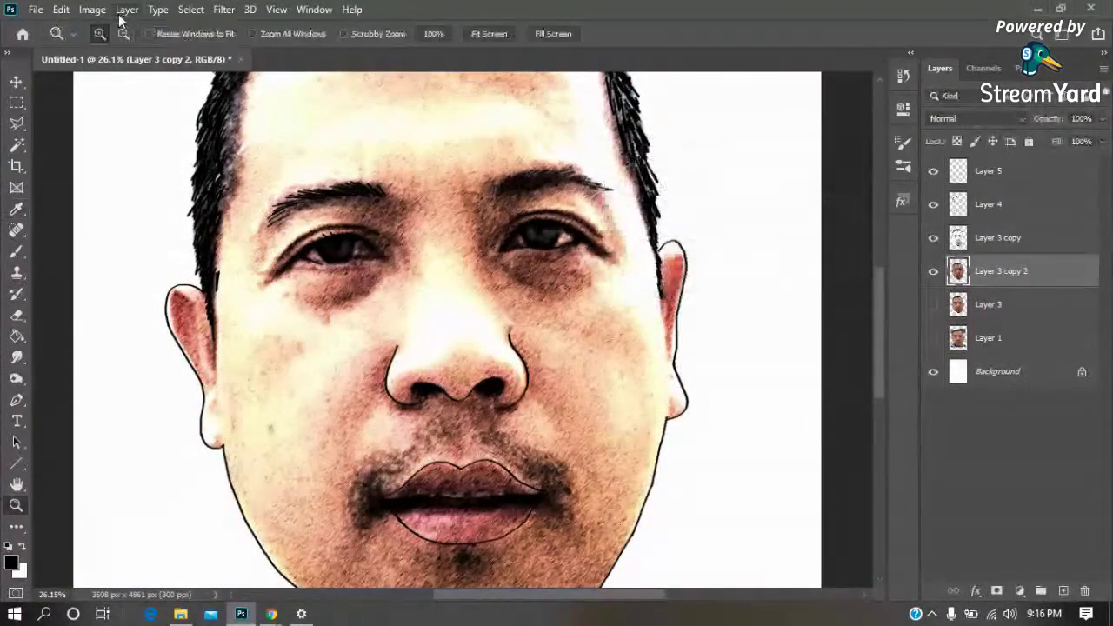
pyautogui.click(92, 9)
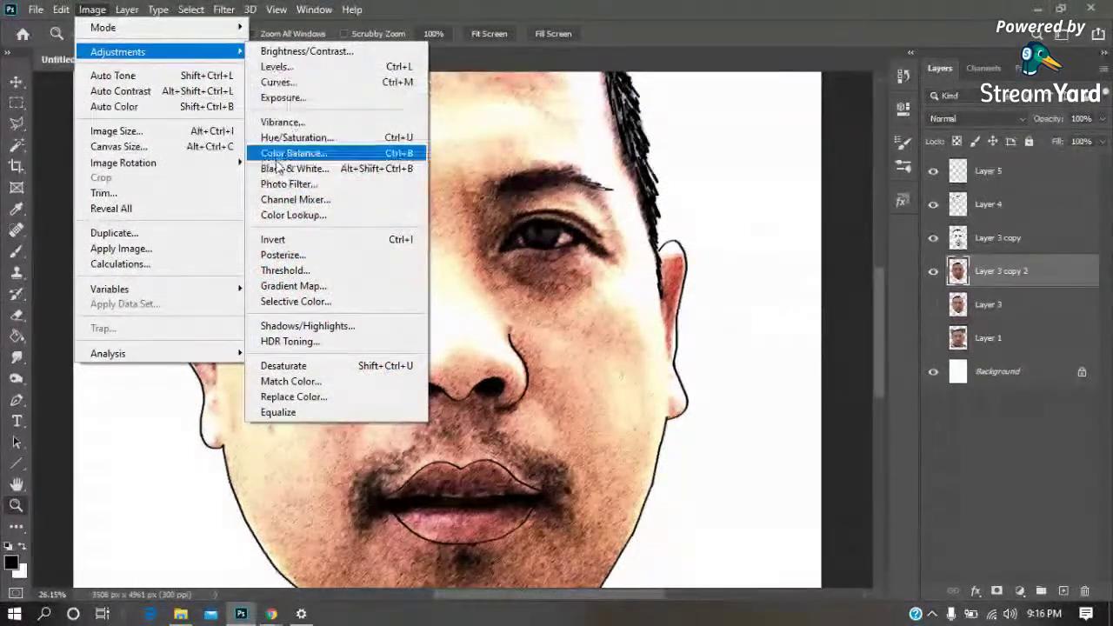
pyautogui.click(278, 157)
pyautogui.click(703, 213)
pyautogui.click(888, 141)
pyautogui.press('z')
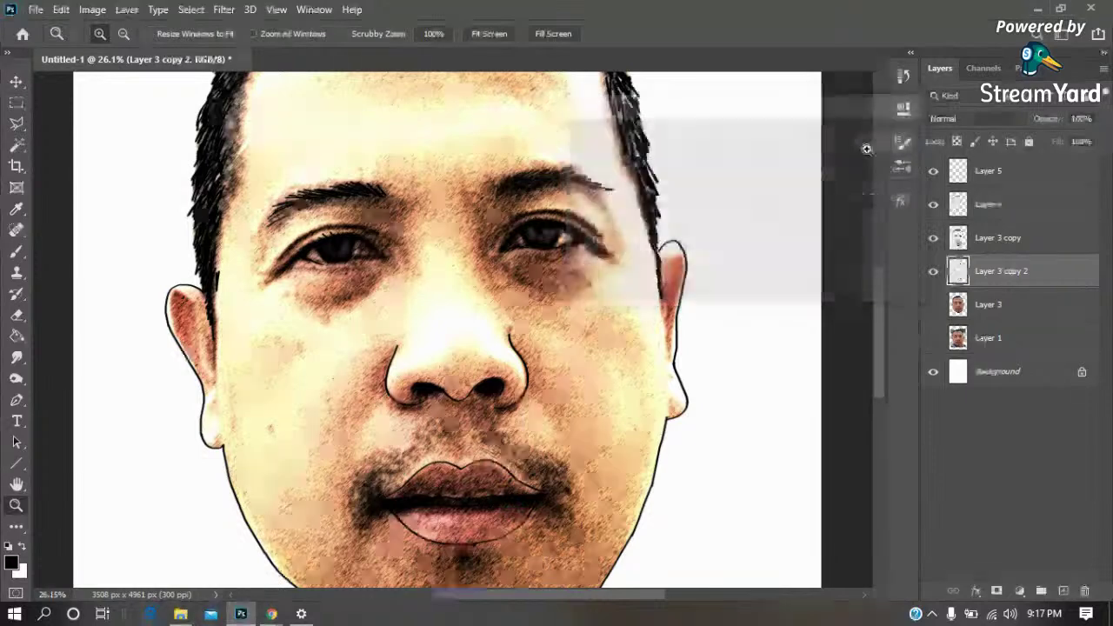
pyautogui.hotkey('ctrl', '0')
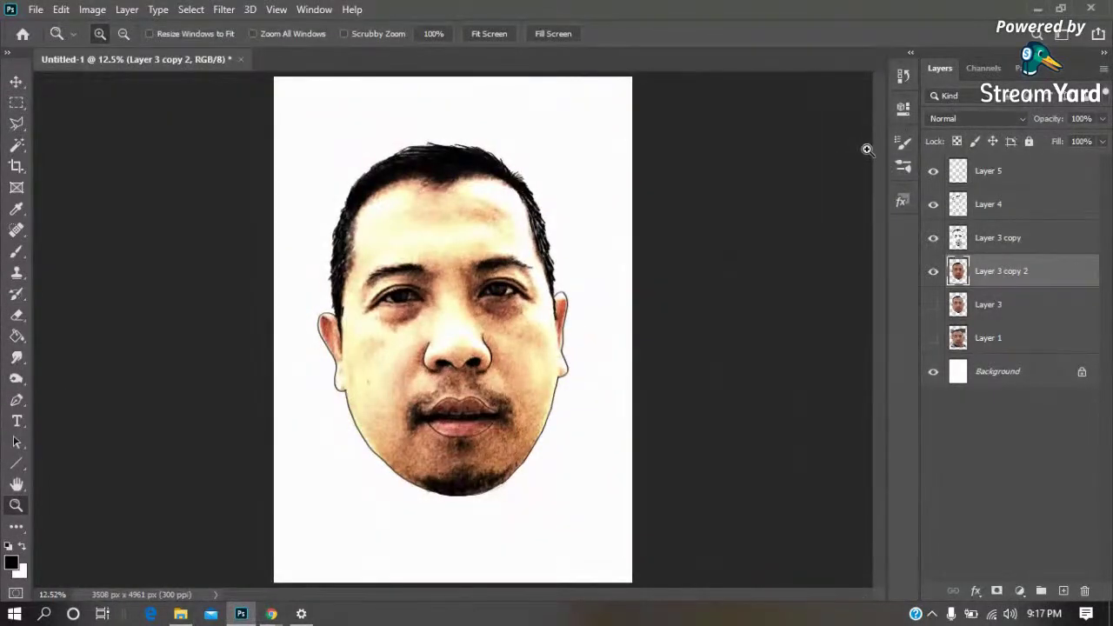
# Zoom onto the mouth and erase the Layer 3 copy texture over the lower lip at 10% opacity
pyautogui.moveTo(539, 372); pyautogui.dragTo(323, 466)
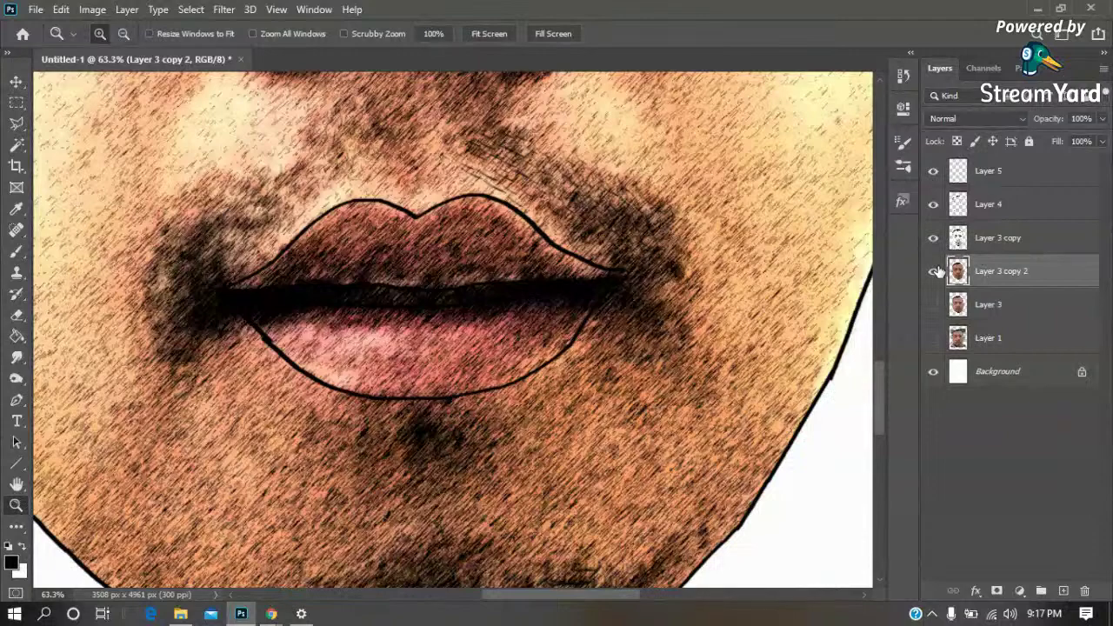
pyautogui.click(951, 241)
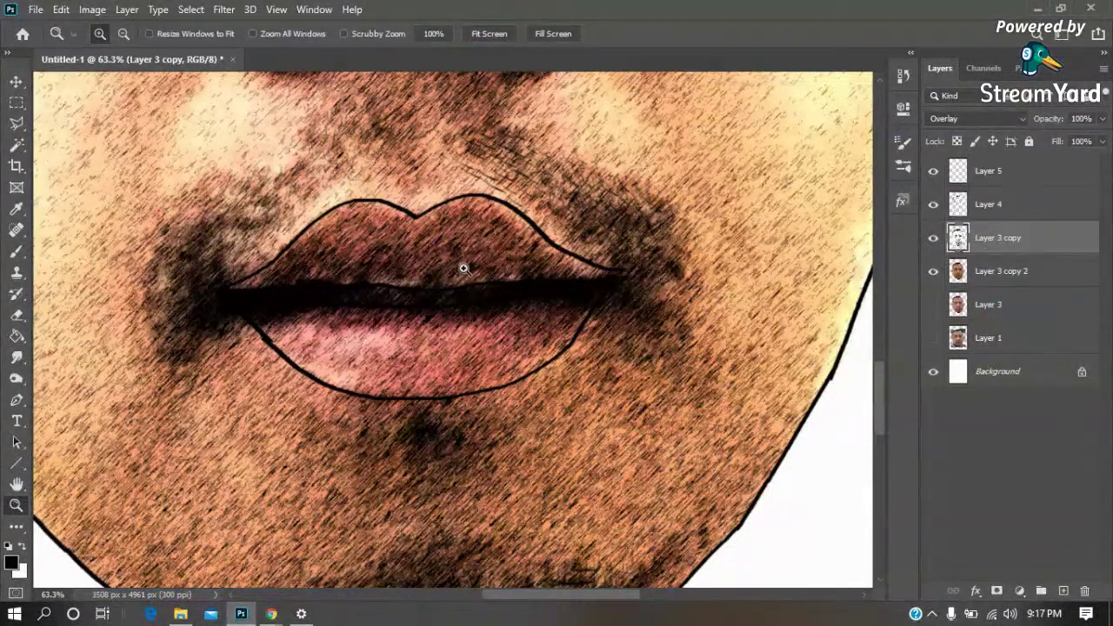
pyautogui.press('e')
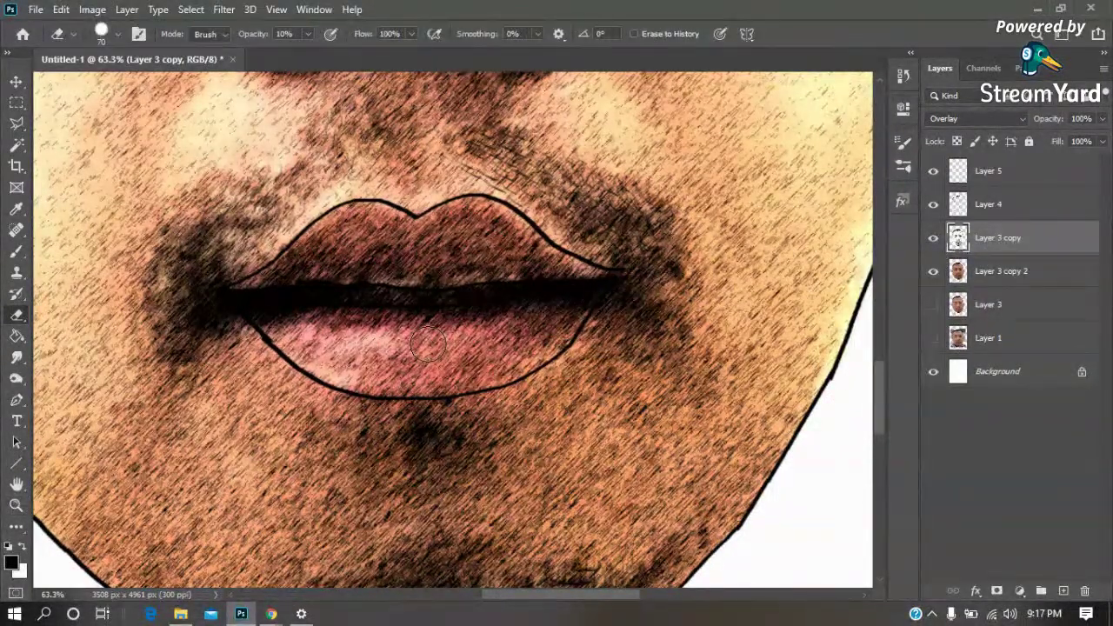
pyautogui.click(933, 271)
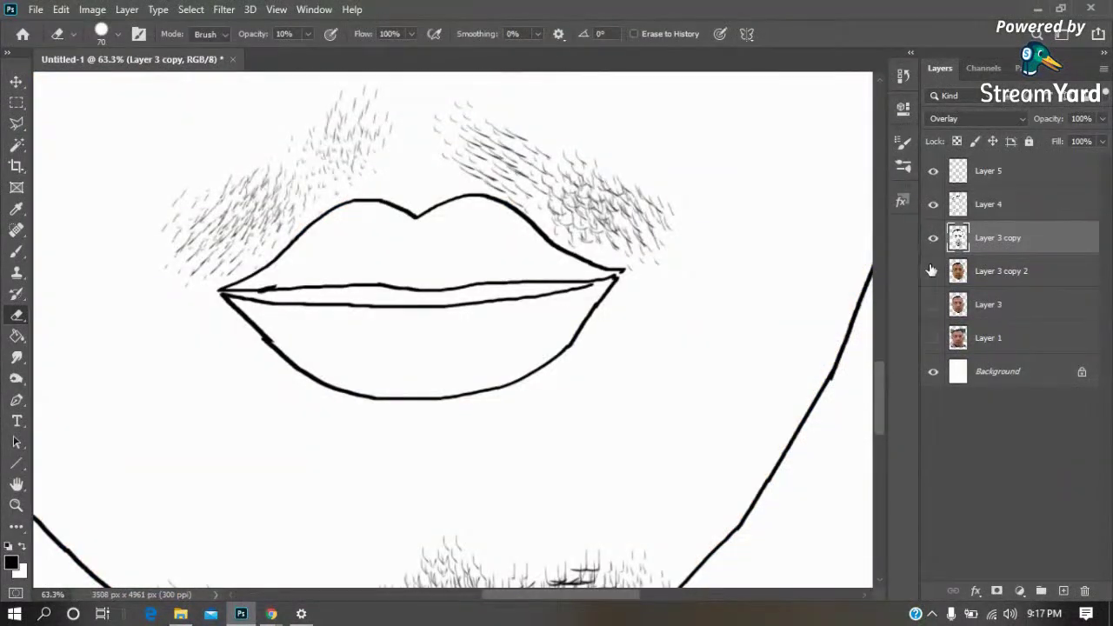
pyautogui.click(933, 270)
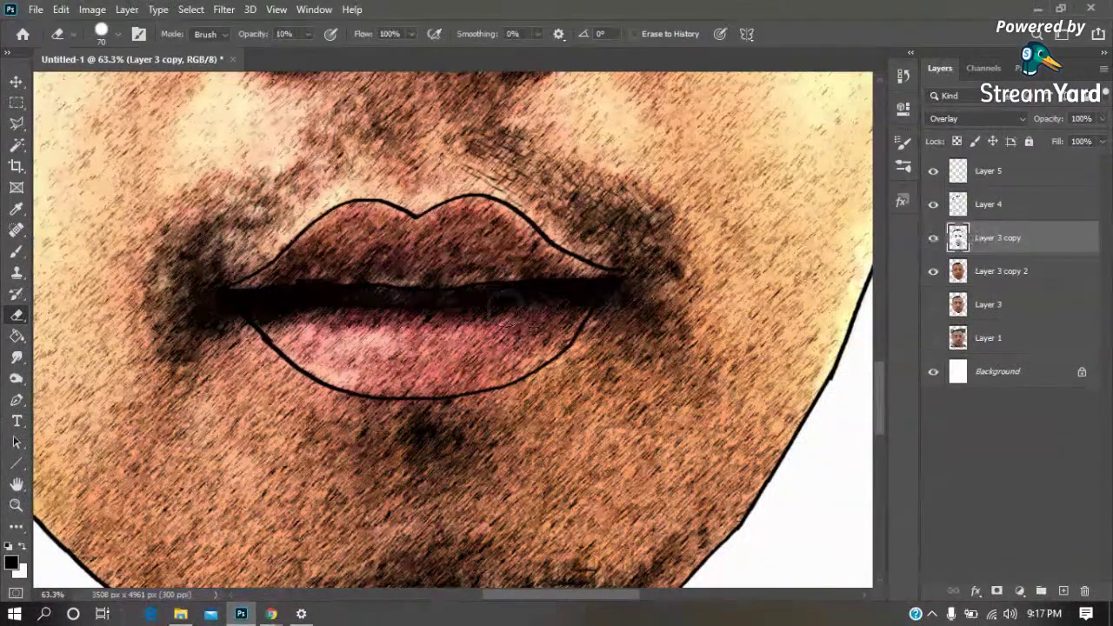
pyautogui.press('x')
pyautogui.moveTo(387, 335); pyautogui.dragTo(416, 357)
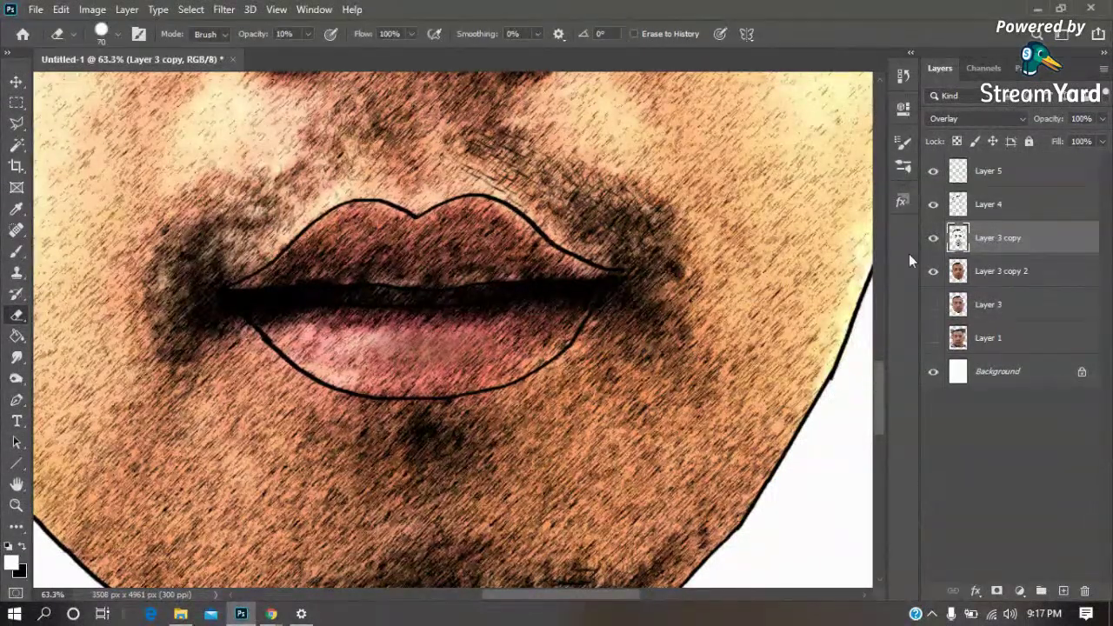
pyautogui.click(933, 238)
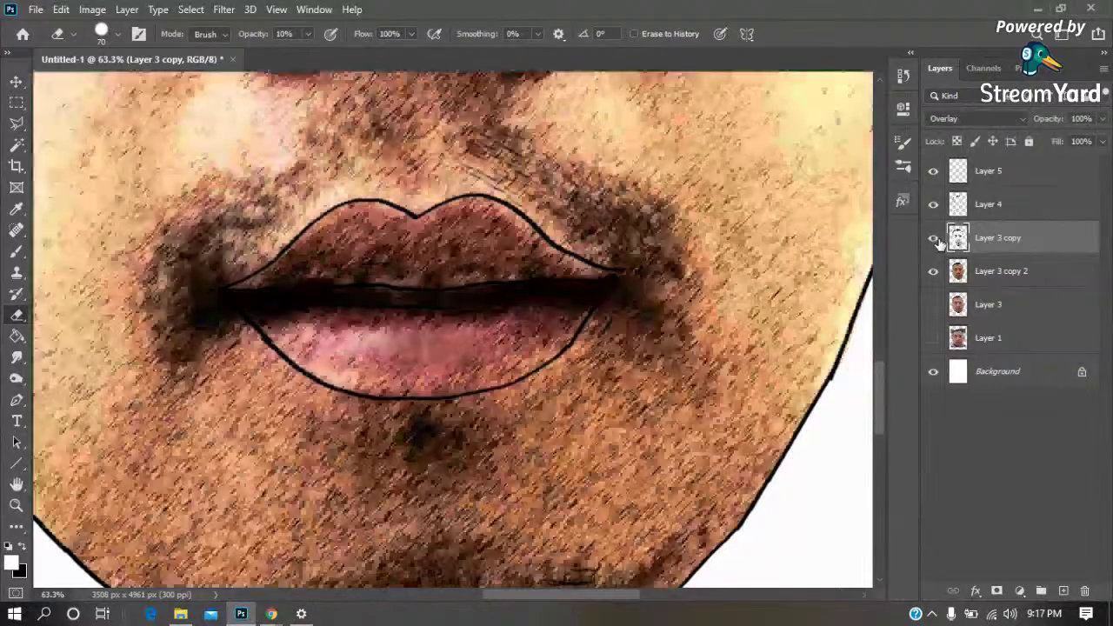
# Choose a soft round brush for Layer 3 copy, then undo a trial lip stroke
pyautogui.press('b')
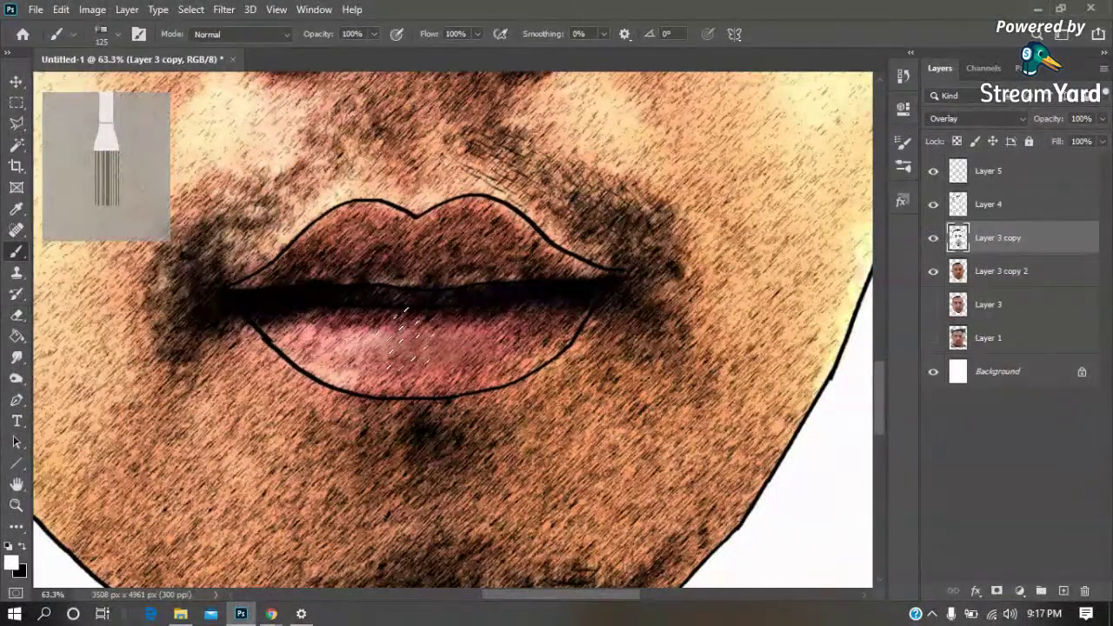
pyautogui.rightClick(413, 309)
pyautogui.scroll(5, 522, 391)
pyautogui.click(458, 316)
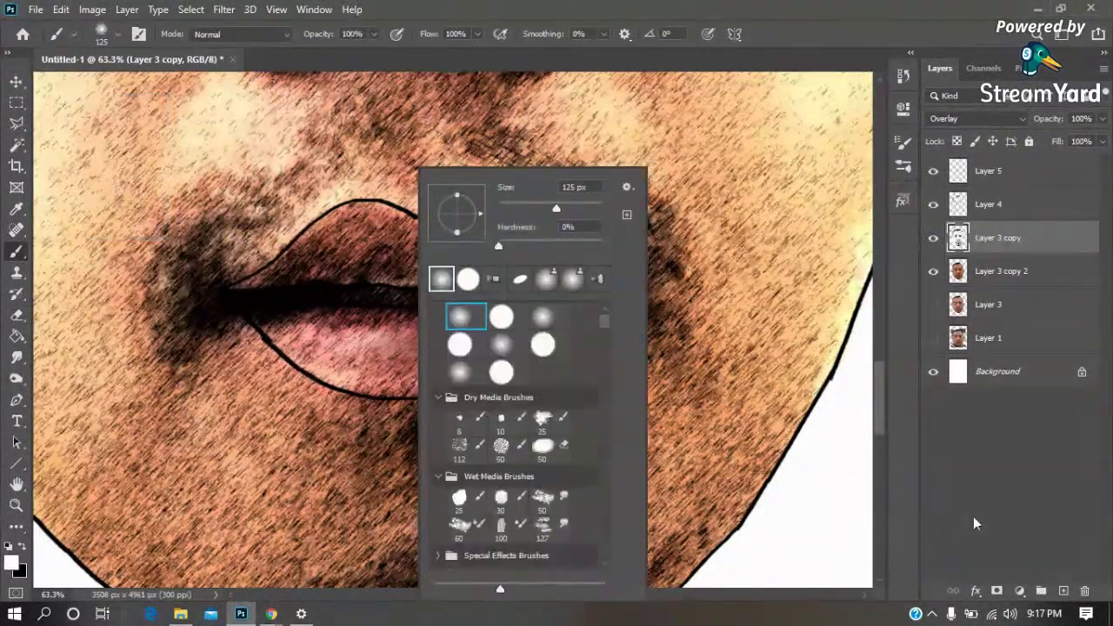
pyautogui.press('Return')
pyautogui.click(989, 238)
pyautogui.moveTo(435, 348); pyautogui.dragTo(459, 346)
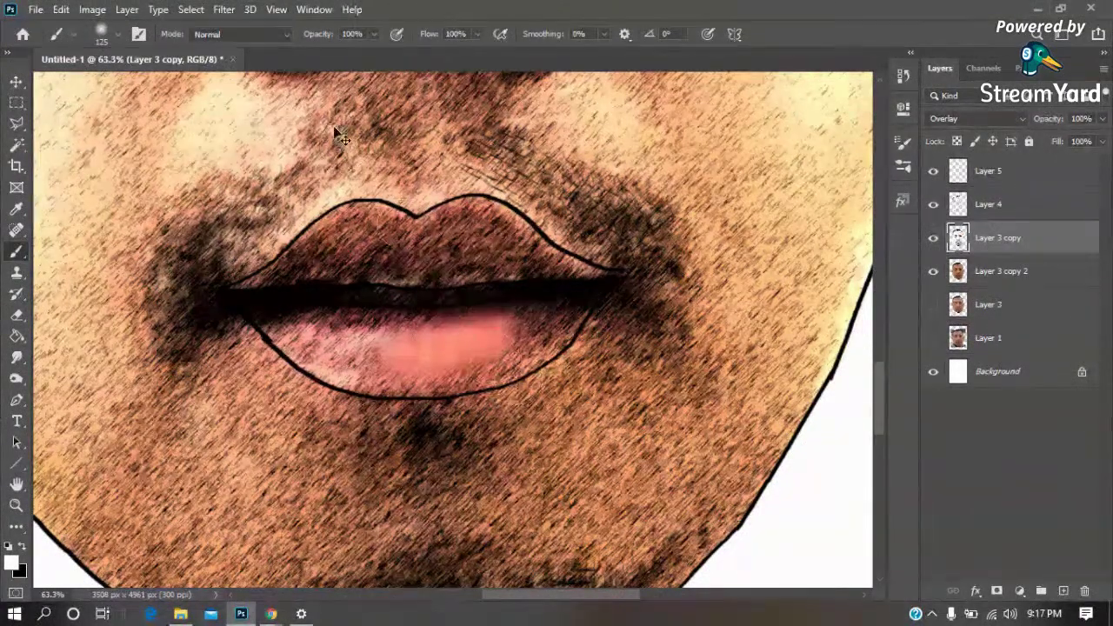
pyautogui.hotkey('ctrl', 'z')
# Paint faint white at 21% opacity over the lower and upper lips
pyautogui.click(374, 34)
pyautogui.moveTo(373, 51); pyautogui.dragTo(311, 51)
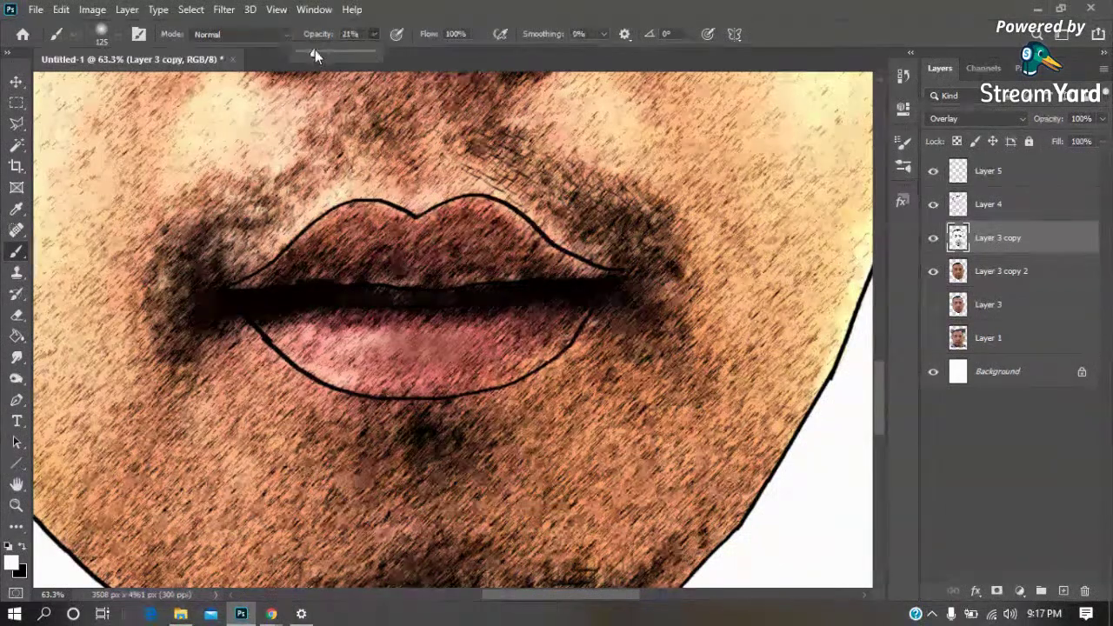
pyautogui.moveTo(396, 320)
pyautogui.mouseDown()
pyautogui.moveTo(470, 339)
pyautogui.moveTo(293, 323)
pyautogui.moveTo(470, 335)
pyautogui.moveTo(592, 305)
pyautogui.moveTo(392, 391)
pyautogui.moveTo(380, 360)
pyautogui.moveTo(348, 357)
pyautogui.mouseUp()
pyautogui.moveTo(453, 246)
pyautogui.mouseDown()
pyautogui.moveTo(360, 241)
pyautogui.moveTo(313, 252)
pyautogui.moveTo(418, 281)
pyautogui.moveTo(373, 261)
pyautogui.moveTo(361, 228)
pyautogui.moveTo(461, 213)
pyautogui.moveTo(522, 252)
pyautogui.moveTo(472, 233)
pyautogui.mouseUp()
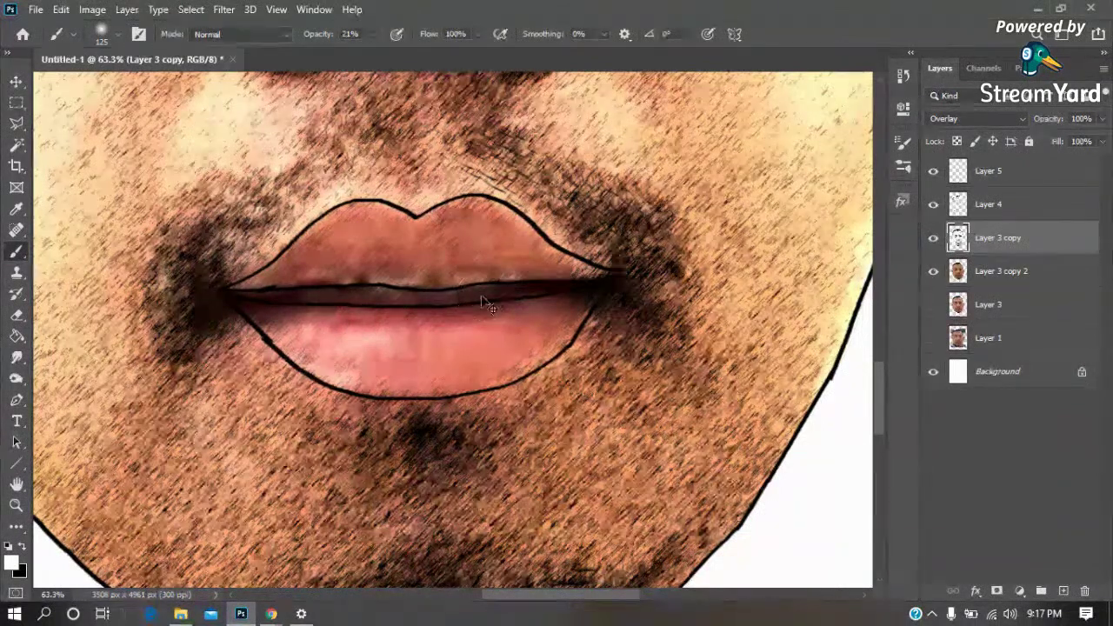
pyautogui.hotkey('ctrl', '0')
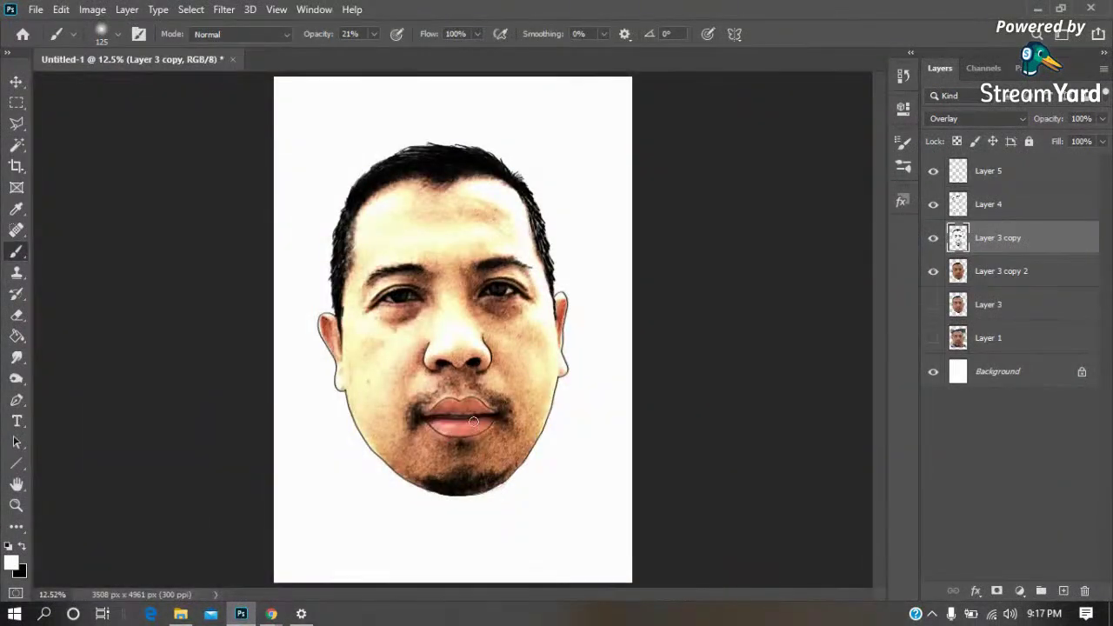
# Enlarge the brush to 300 and lighten the chin and under the right eye with white
pyautogui.press(']')
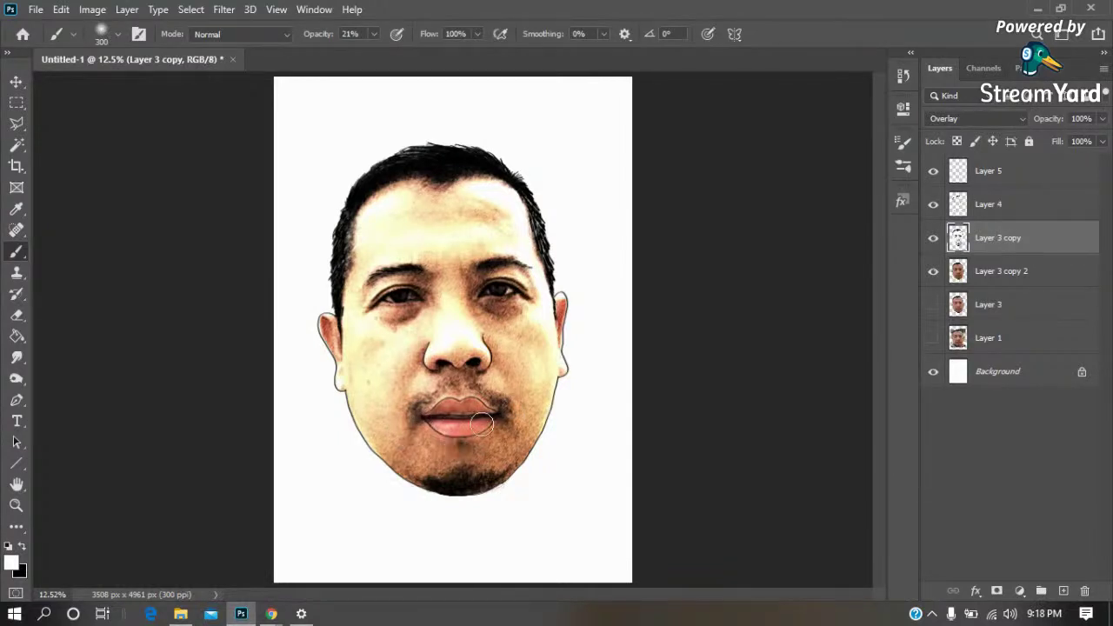
pyautogui.moveTo(446, 483); pyautogui.dragTo(467, 453)
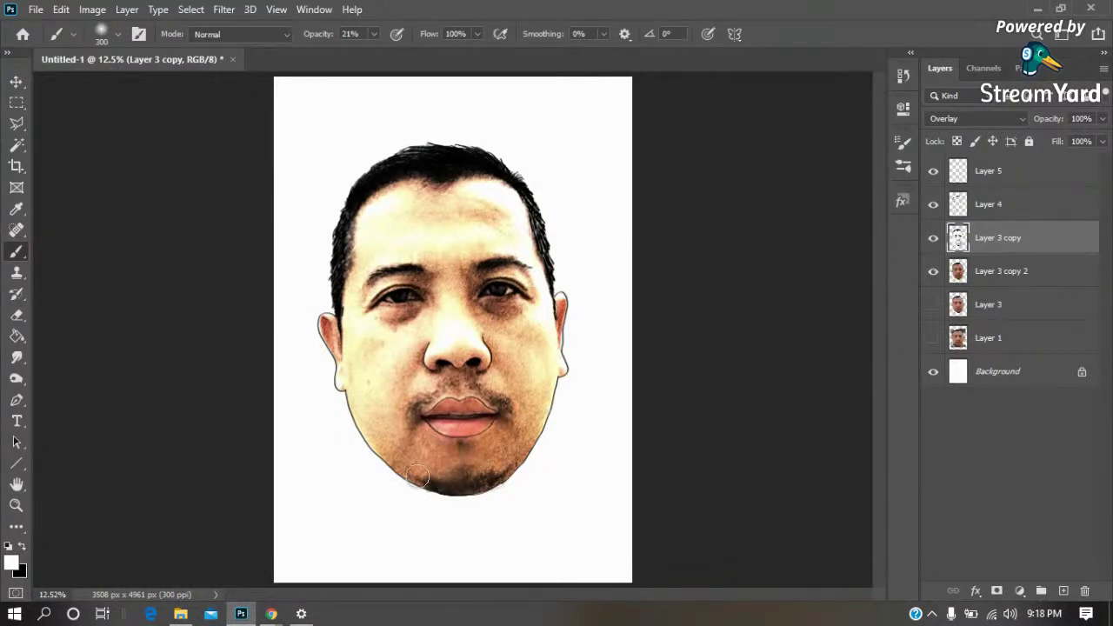
pyautogui.moveTo(508, 313); pyautogui.dragTo(488, 301)
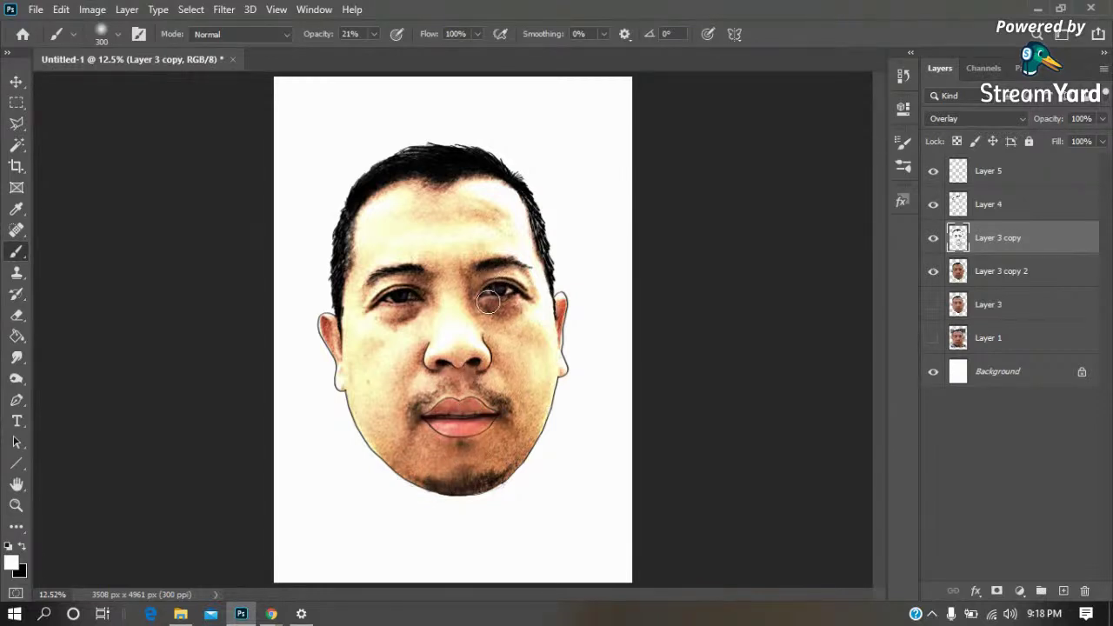
pyautogui.moveTo(489, 301); pyautogui.dragTo(515, 309)
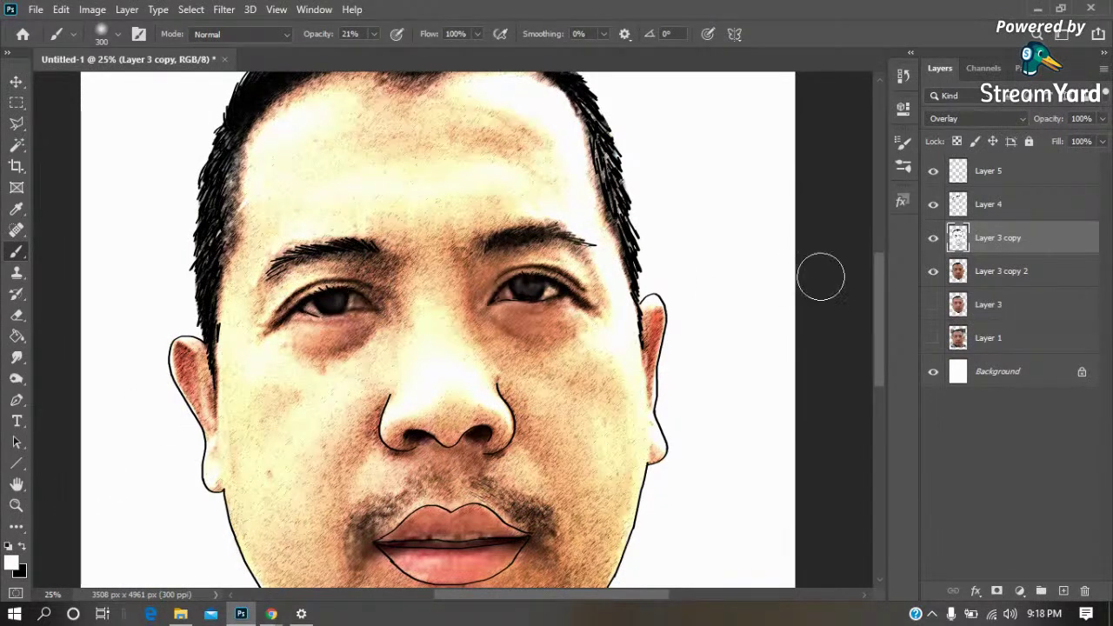
# Brighten the skin around and under the left eye, then hide Layer 3 copy
pyautogui.moveTo(357, 287); pyautogui.dragTo(402, 264)
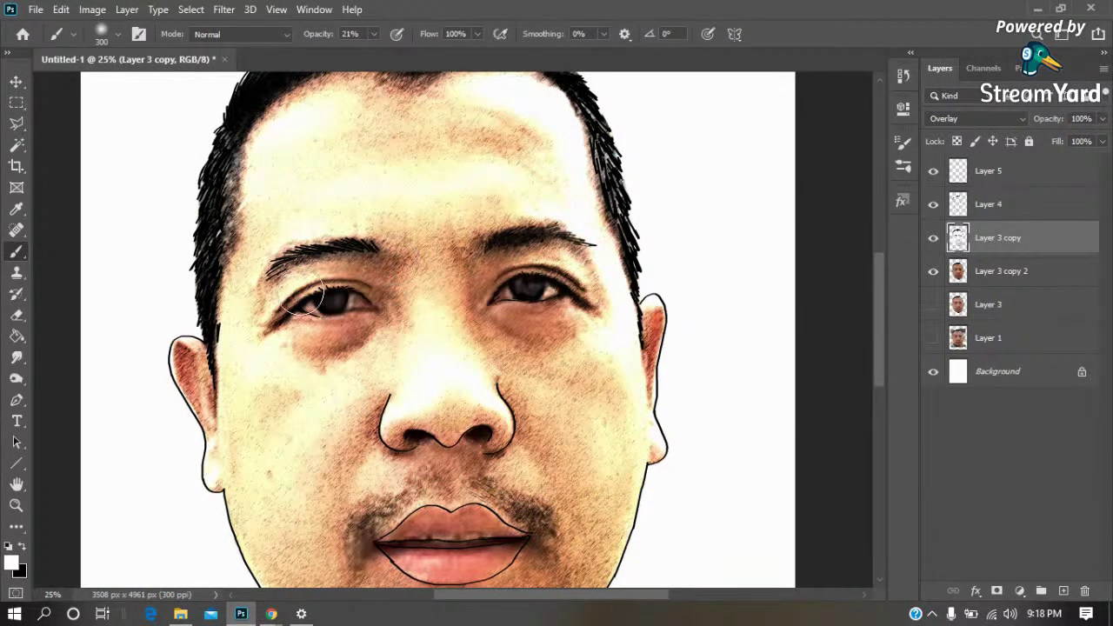
pyautogui.moveTo(333, 339)
pyautogui.mouseDown()
pyautogui.moveTo(414, 323)
pyautogui.moveTo(629, 359)
pyautogui.mouseUp()
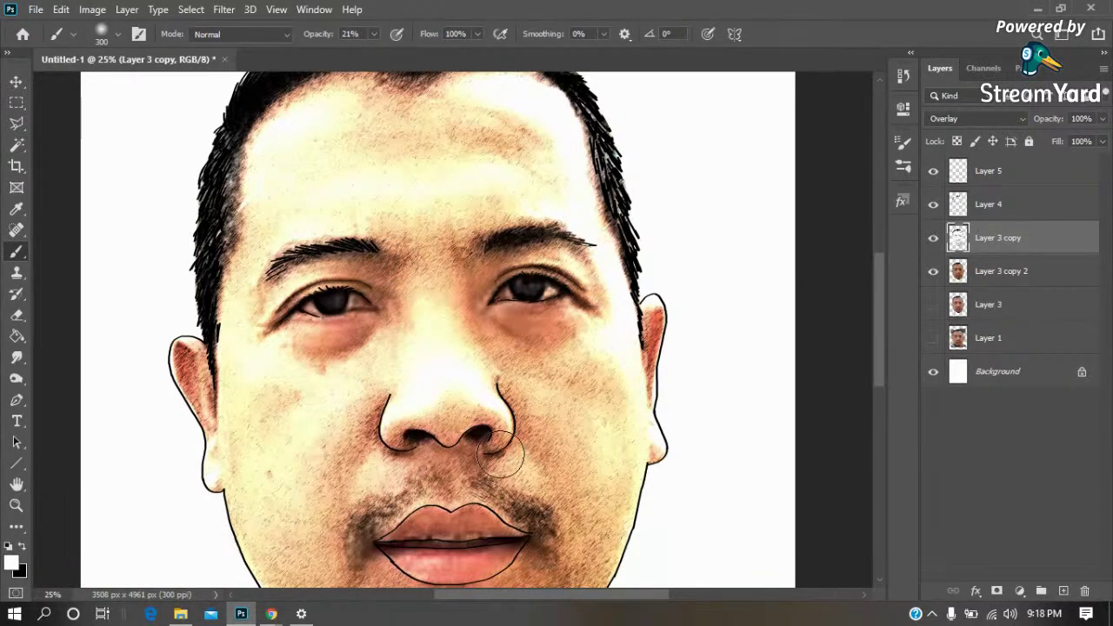
pyautogui.moveTo(422, 474); pyautogui.dragTo(429, 324)
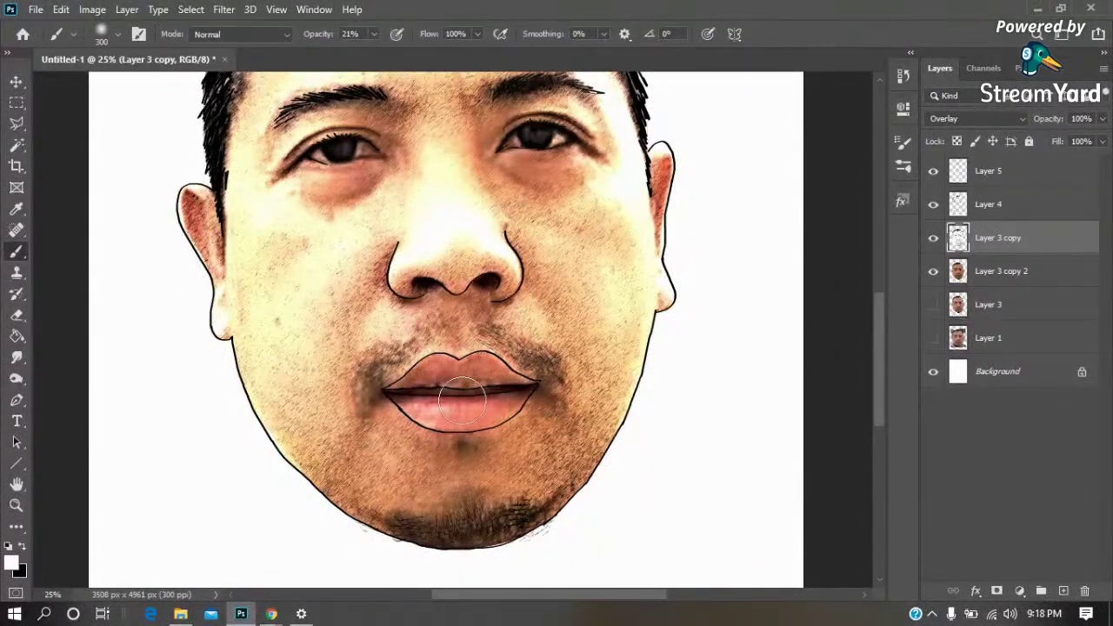
pyautogui.scroll(-2, 478, 409)
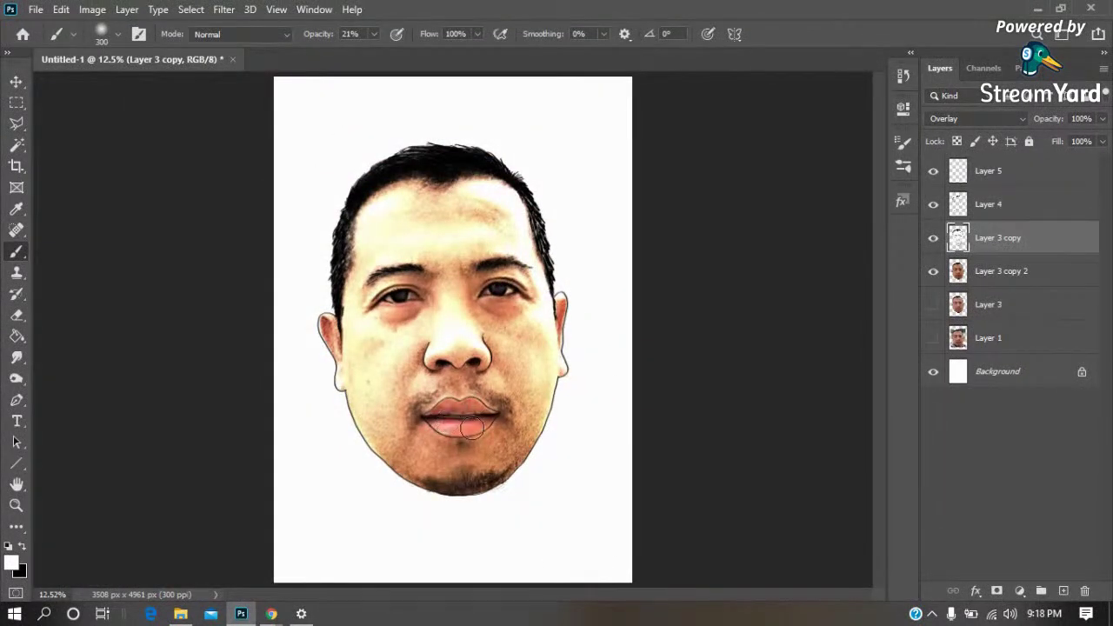
pyautogui.press('z')
pyautogui.click(933, 237)
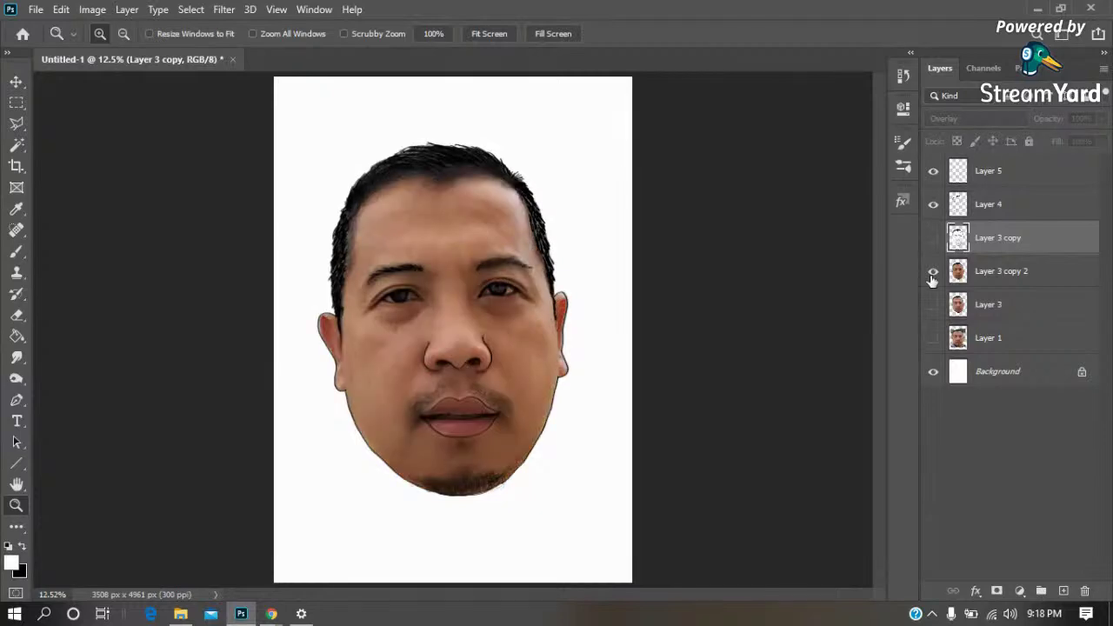
# Sample the lips from Layer 3, richen the foreground to lip red #a3434b, then hide Layer 3
pyautogui.click(933, 270)
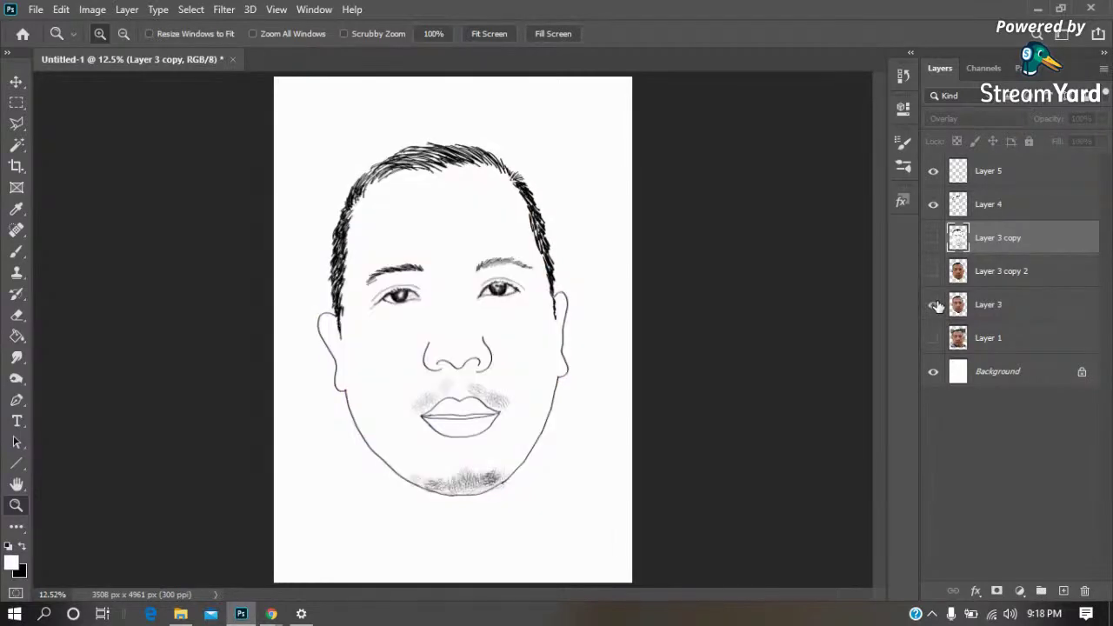
pyautogui.click(934, 304)
pyautogui.moveTo(483, 398); pyautogui.dragTo(378, 494)
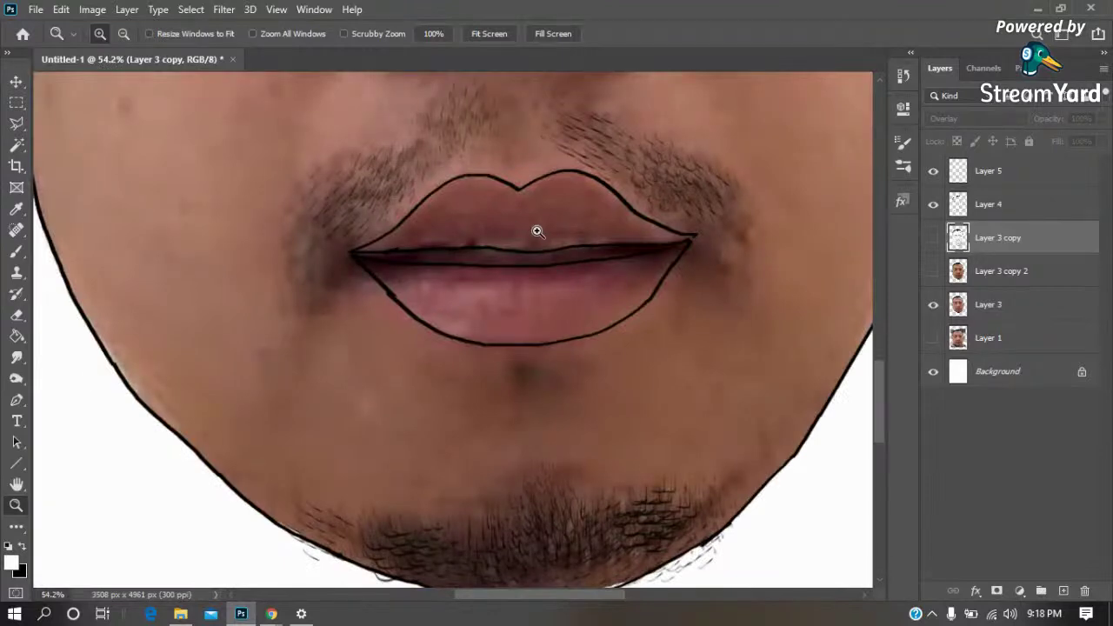
pyautogui.press('i')
pyautogui.click(567, 282)
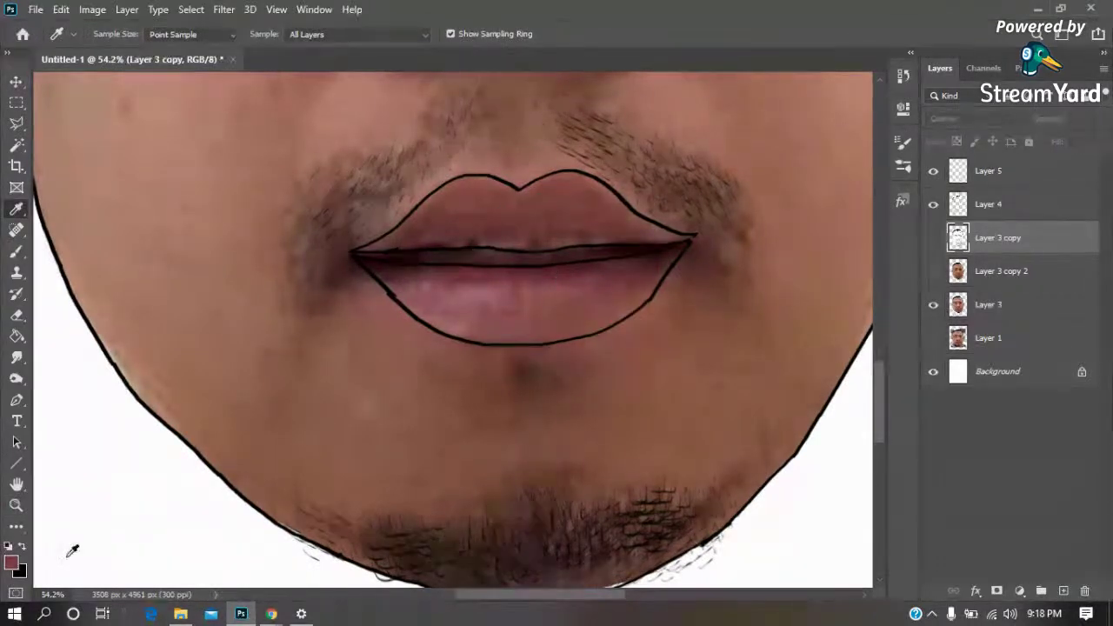
pyautogui.click(11, 564)
pyautogui.moveTo(487, 182); pyautogui.dragTo(470, 174)
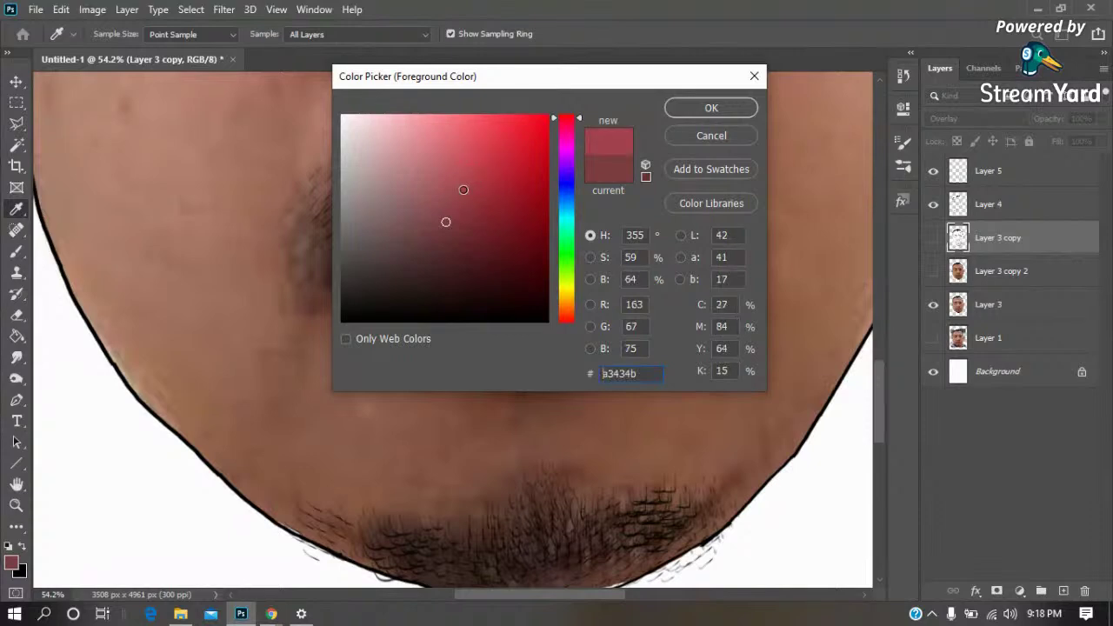
pyautogui.click(710, 107)
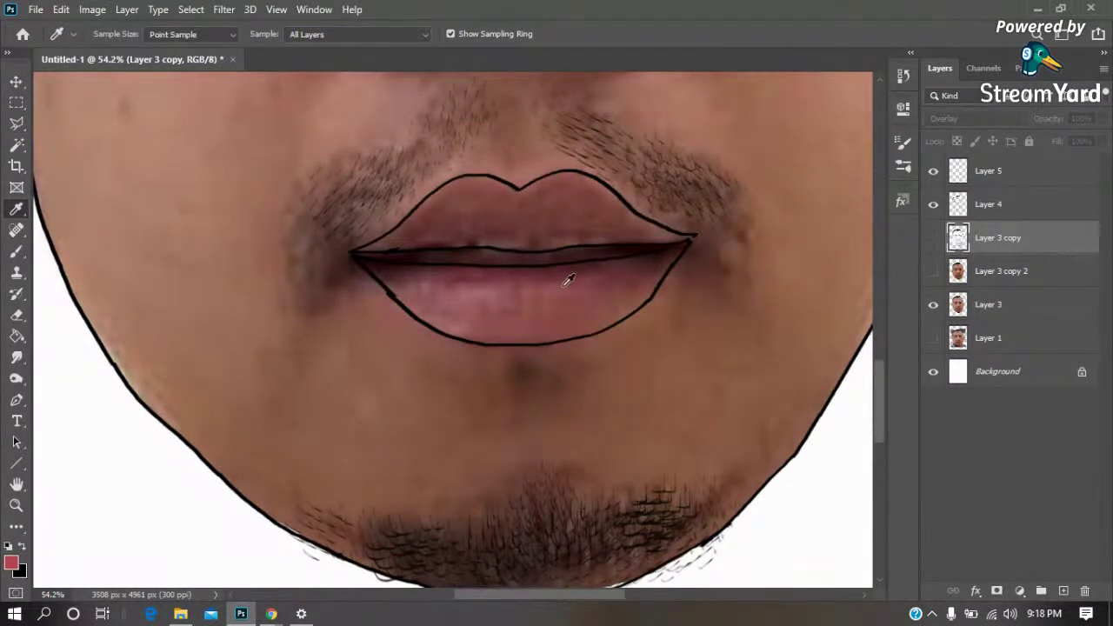
pyautogui.click(933, 305)
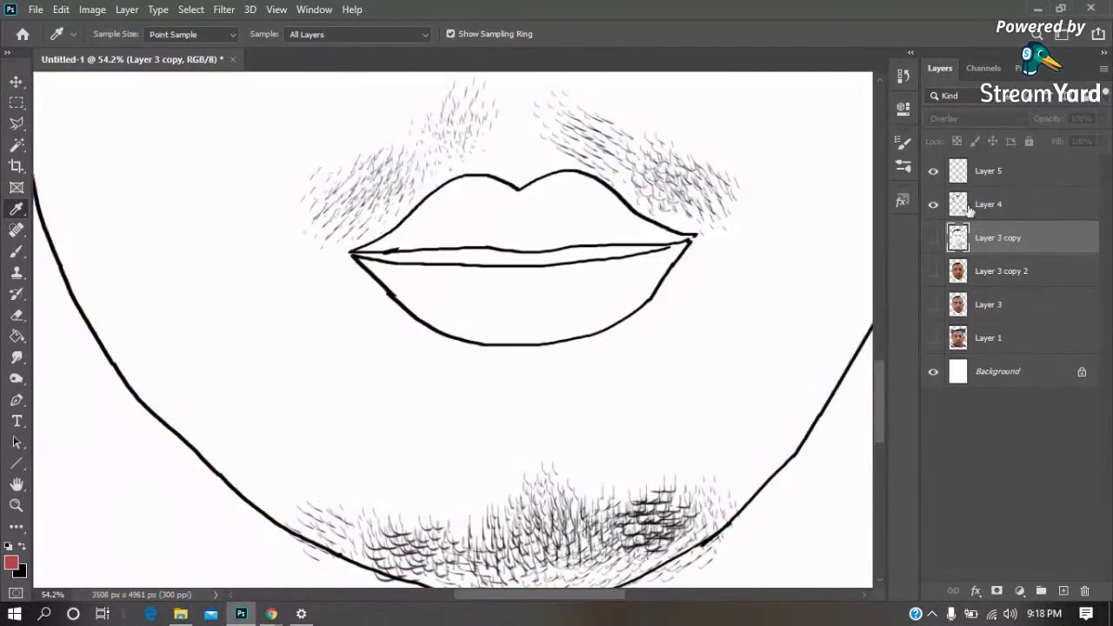
pyautogui.press('w')
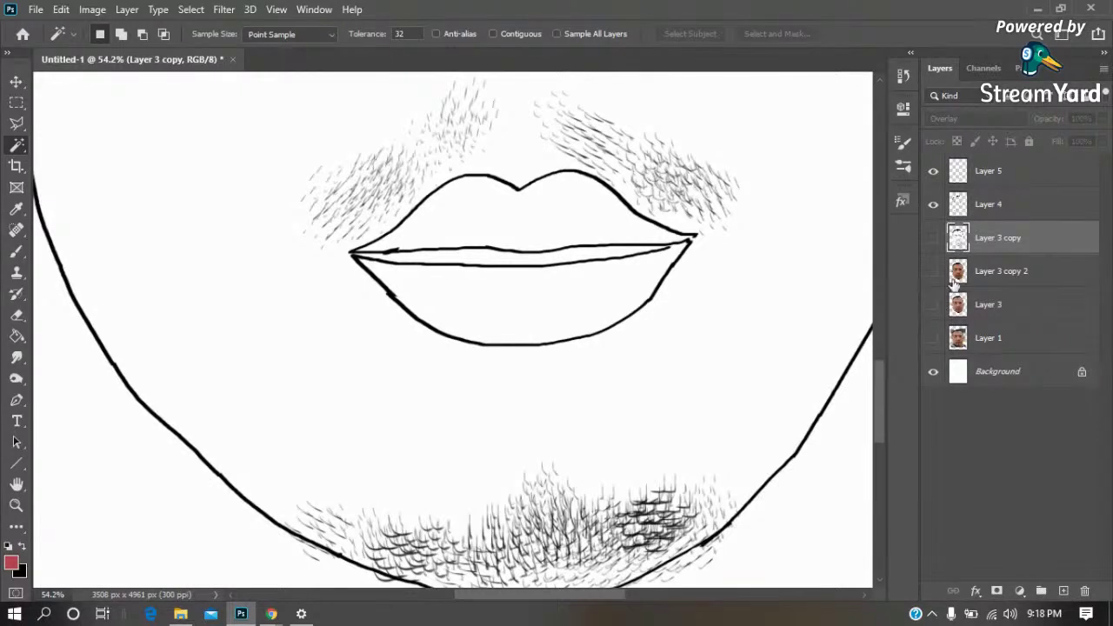
pyautogui.click(933, 204)
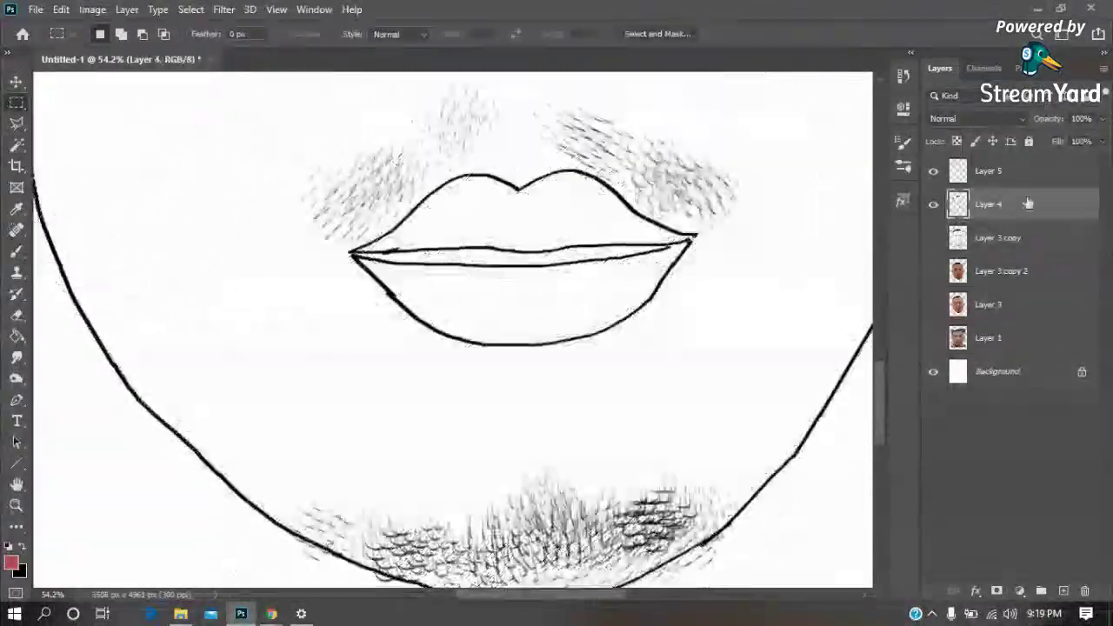
pyautogui.press('w')
pyautogui.click(535, 298)
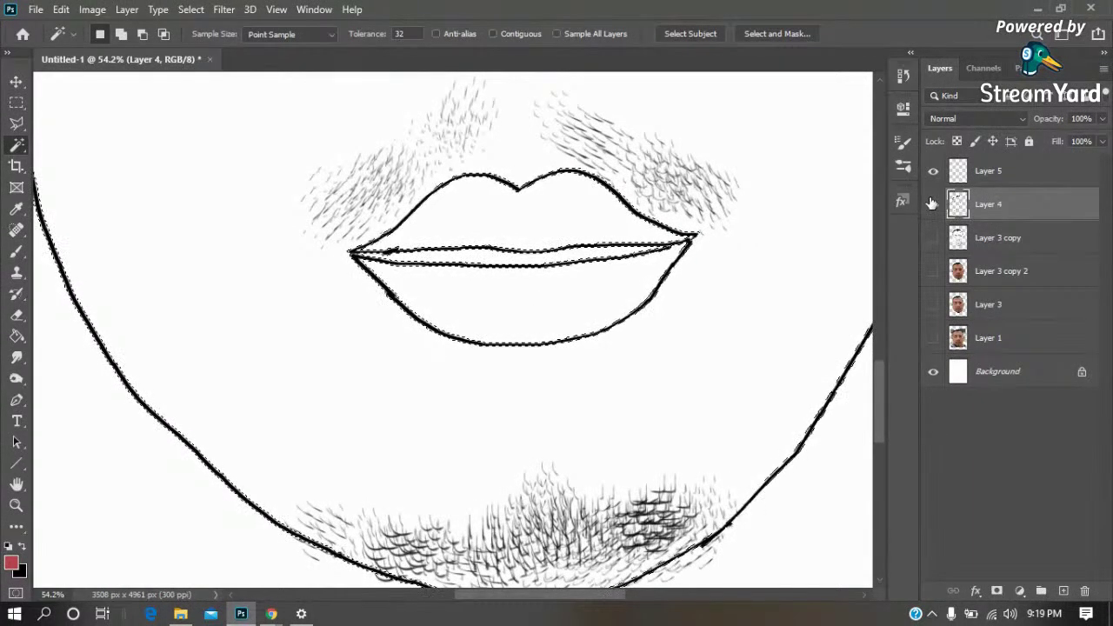
pyautogui.click(1064, 592)
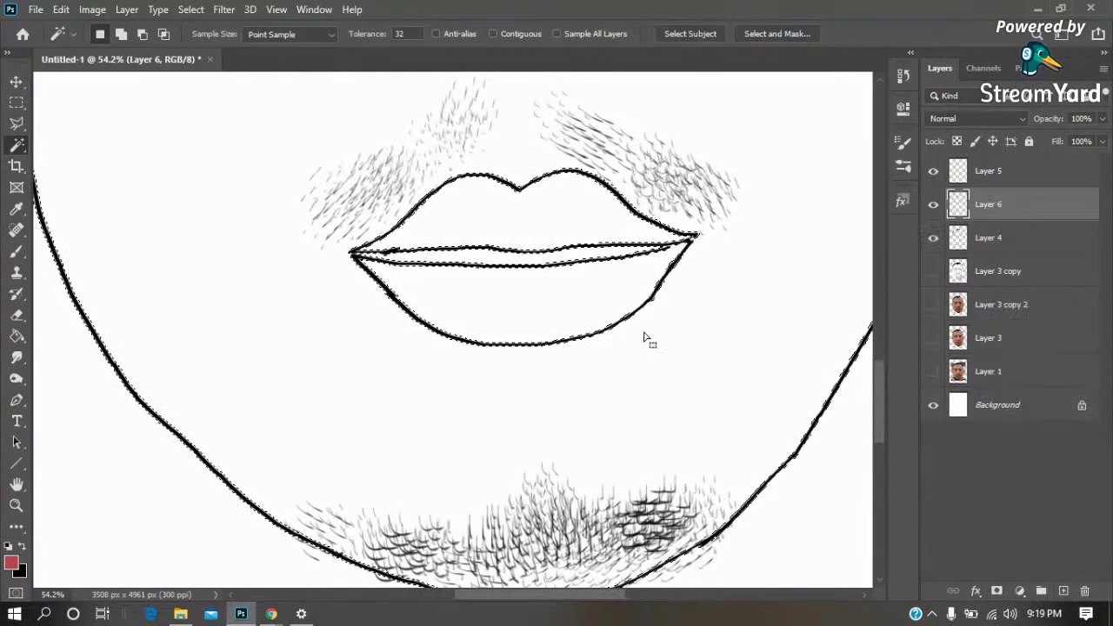
pyautogui.press('b')
pyautogui.moveTo(615, 281); pyautogui.dragTo(687, 304)
pyautogui.click(373, 34)
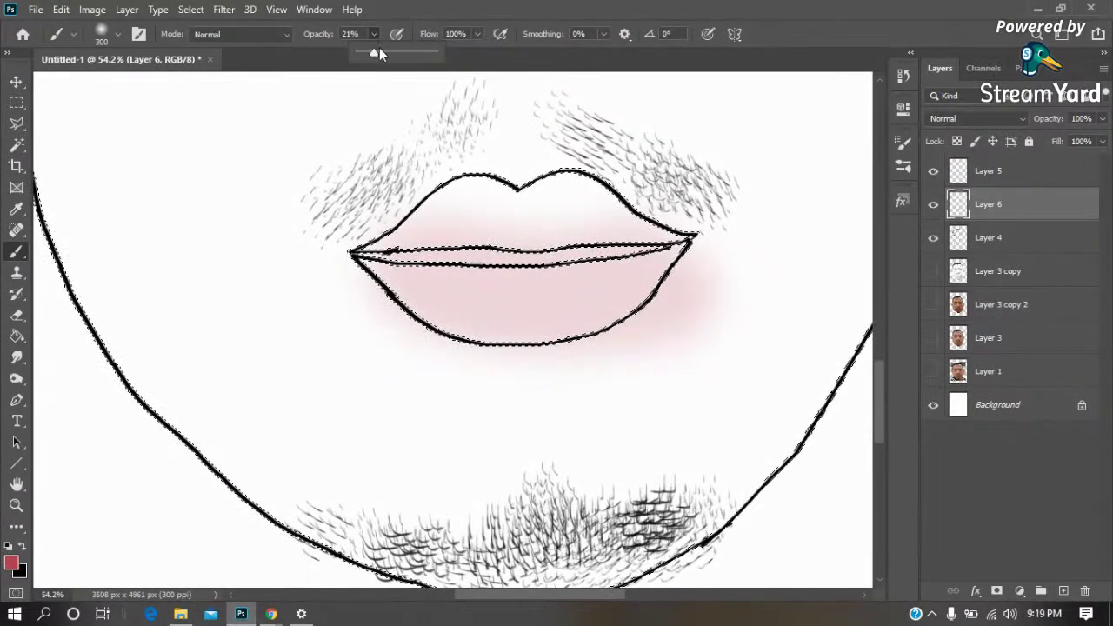
pyautogui.moveTo(609, 224)
pyautogui.mouseDown()
pyautogui.moveTo(447, 211)
pyautogui.moveTo(409, 261)
pyautogui.mouseUp()
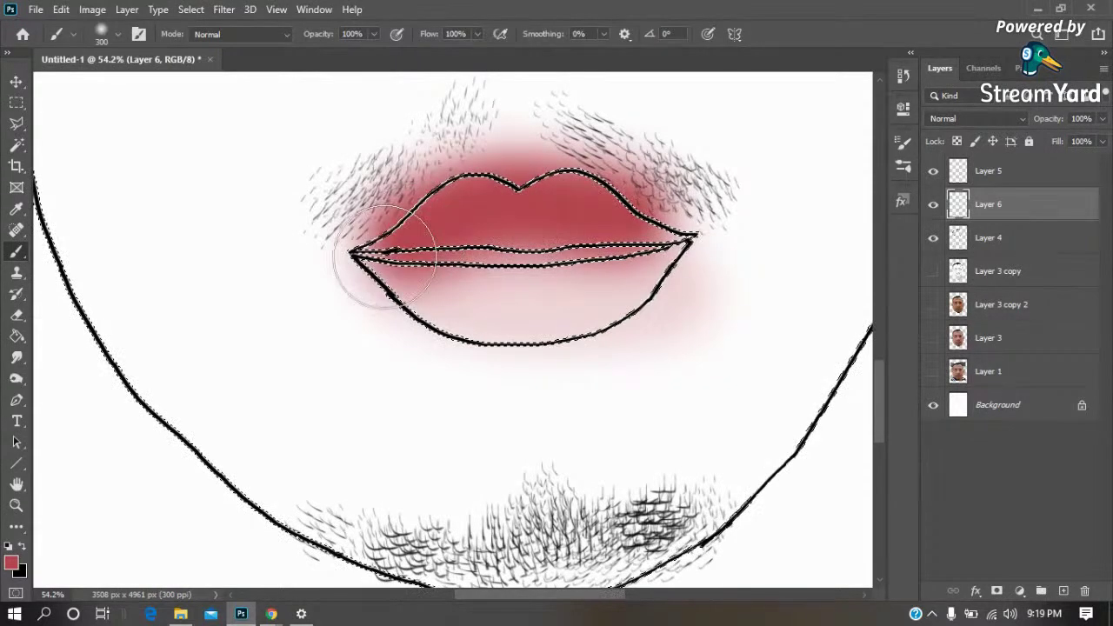
pyautogui.hotkey('ctrl', 'z')
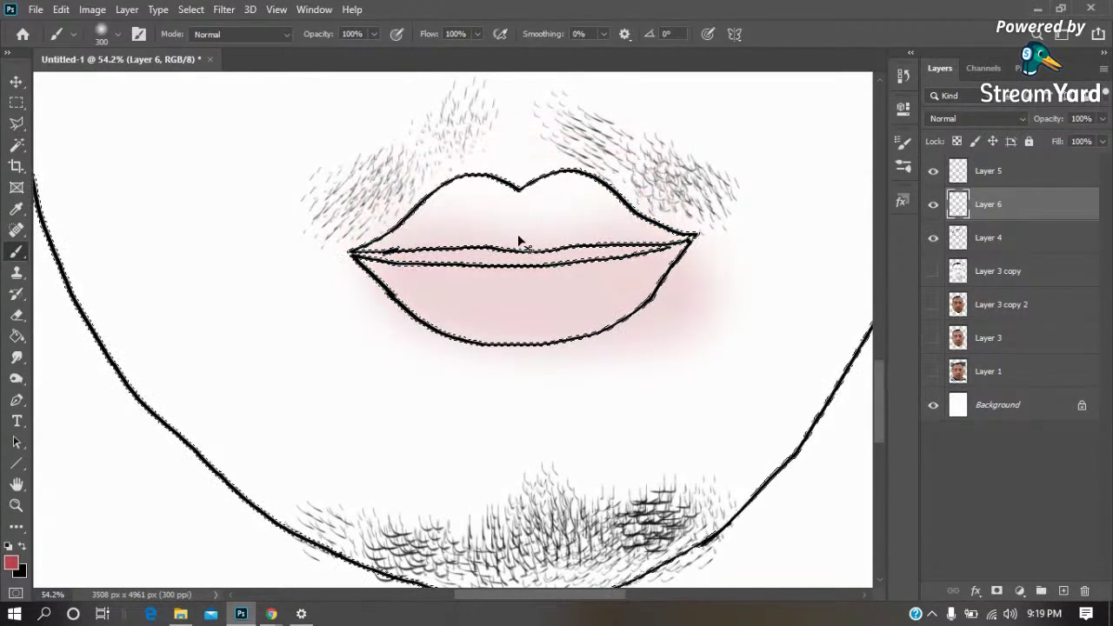
pyautogui.hotkey('ctrl', 'z')
pyautogui.hotkey('ctrl', 'z')
pyautogui.press('w')
pyautogui.hotkey('ctrl', 'd')
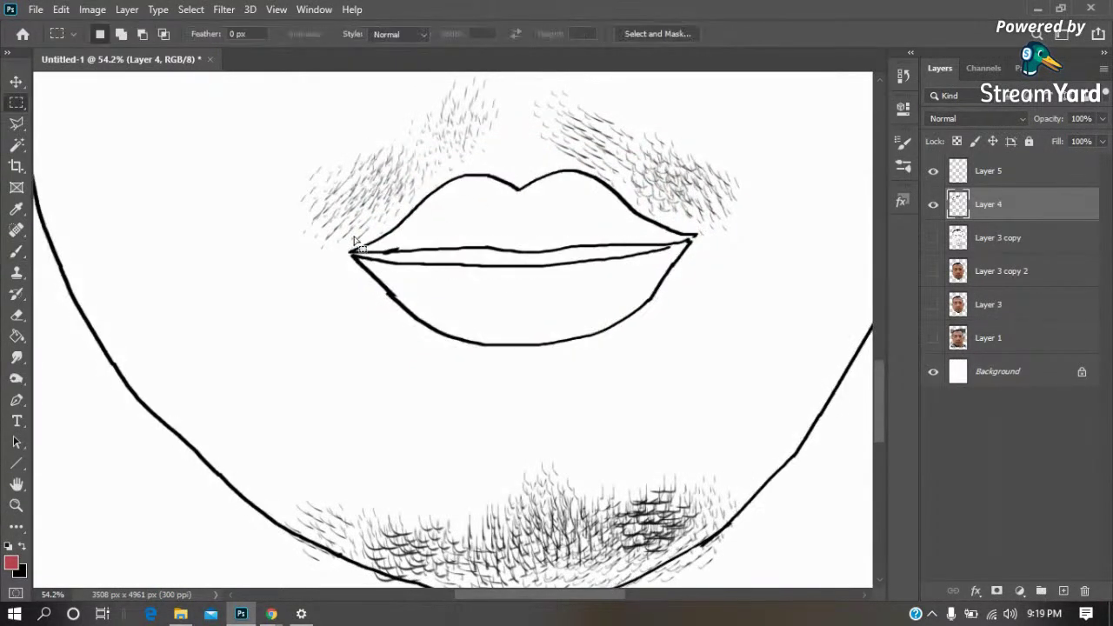
pyautogui.hotkey('shift', 'w')
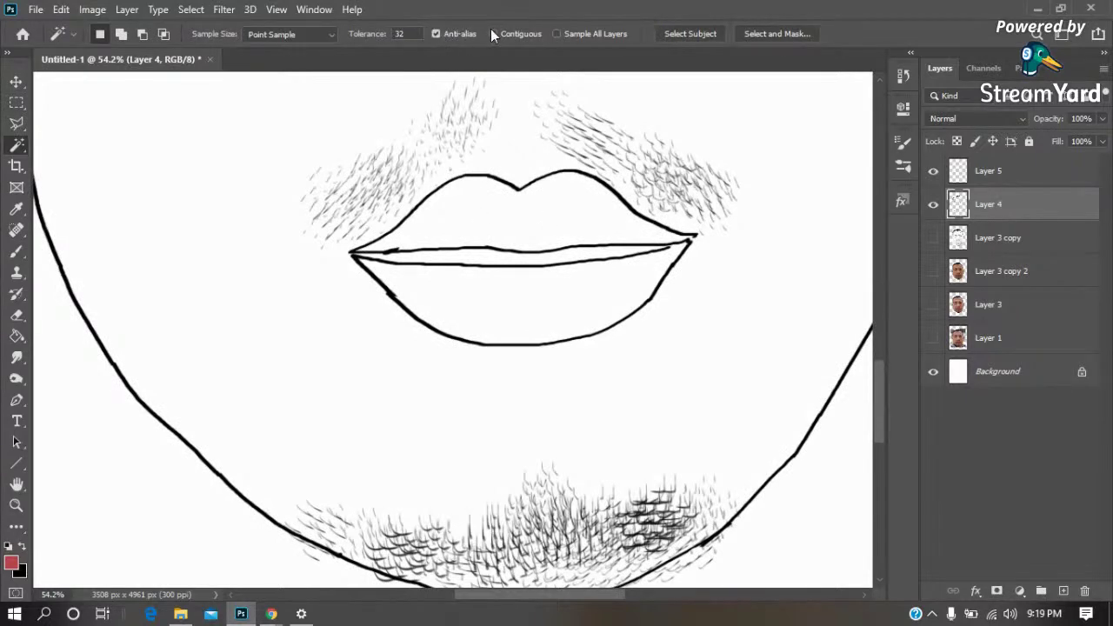
pyautogui.click(503, 34)
pyautogui.click(509, 220)
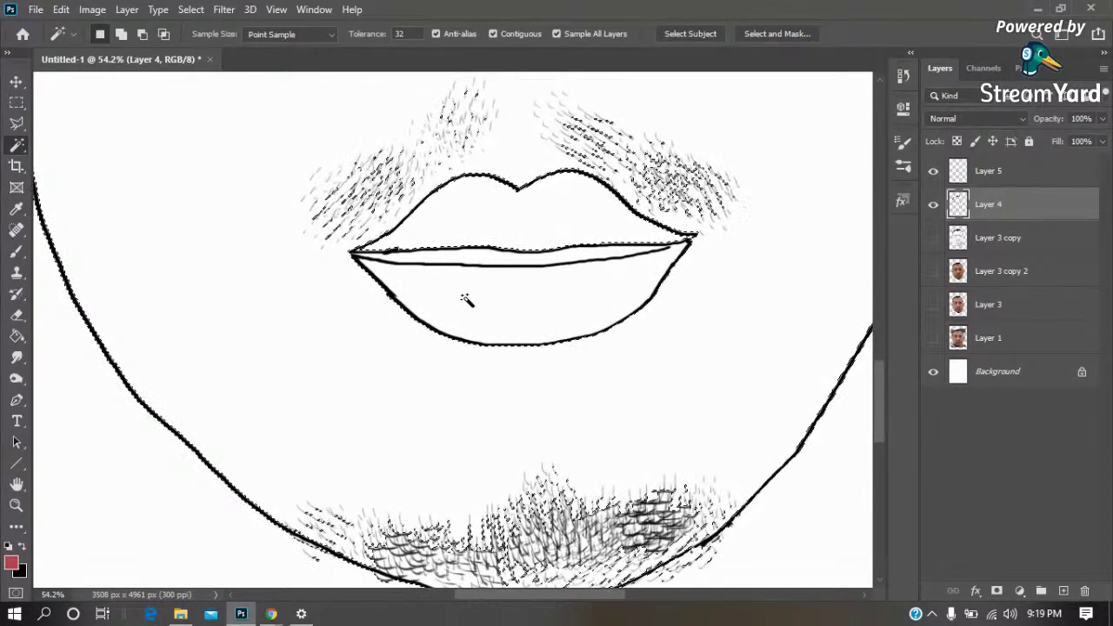
pyautogui.press('m')
pyautogui.press('z')
pyautogui.moveTo(722, 217); pyautogui.dragTo(611, 293)
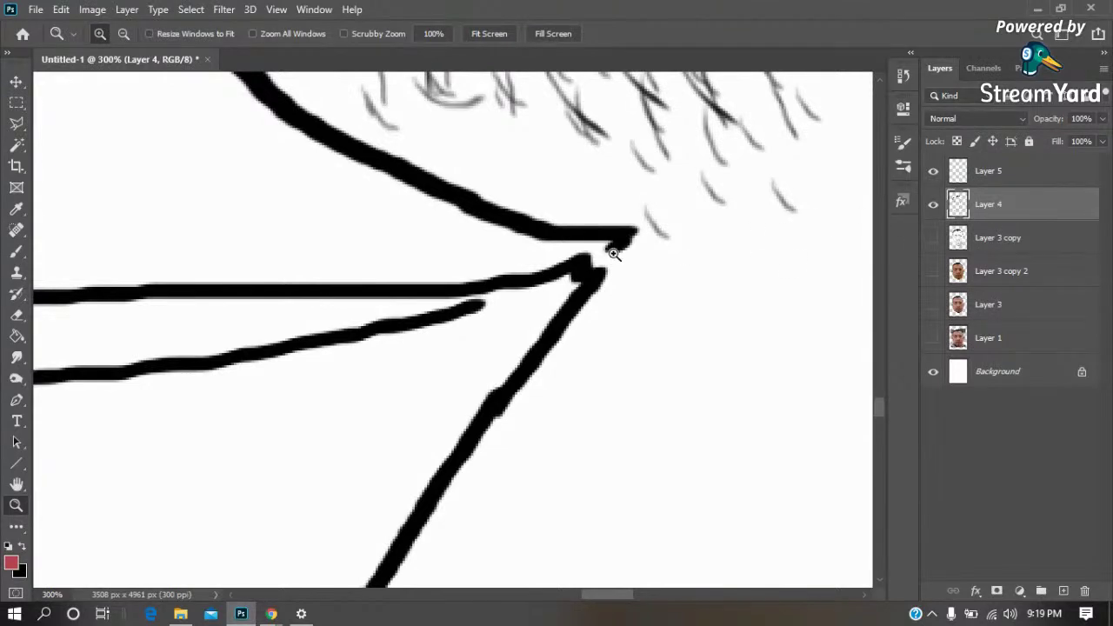
# Paint 6 px black strokes on Layer 4 closing the right lip-corner gaps
pyautogui.press('d')
pyautogui.press('b')
pyautogui.rightClick(606, 251)
pyautogui.write('6')
pyautogui.press('Return')
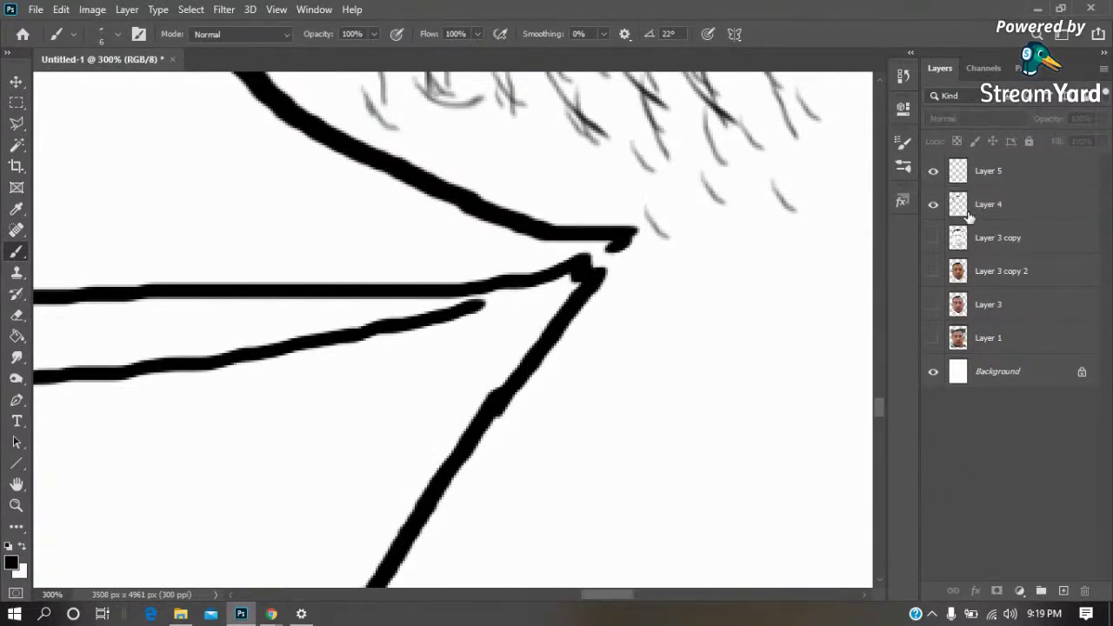
pyautogui.click(970, 209)
pyautogui.moveTo(598, 270); pyautogui.dragTo(606, 255)
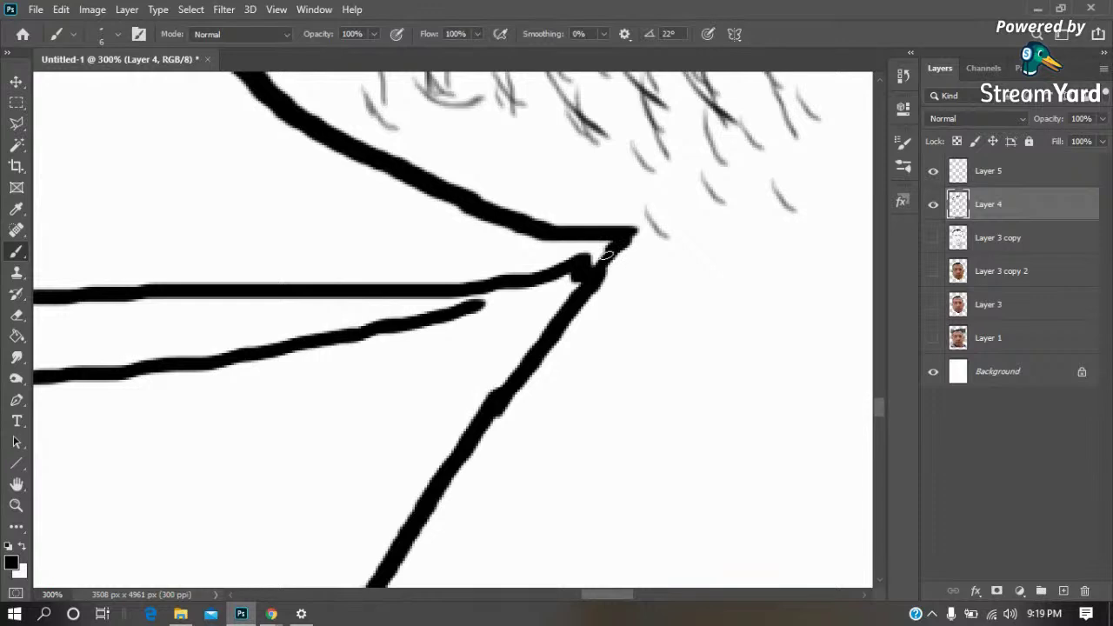
pyautogui.moveTo(480, 305); pyautogui.dragTo(503, 285)
# Pan to the left lip corner, then refit the image and zoom back onto the mouth
pyautogui.hotkey('ctrl', 'shift', 'h')
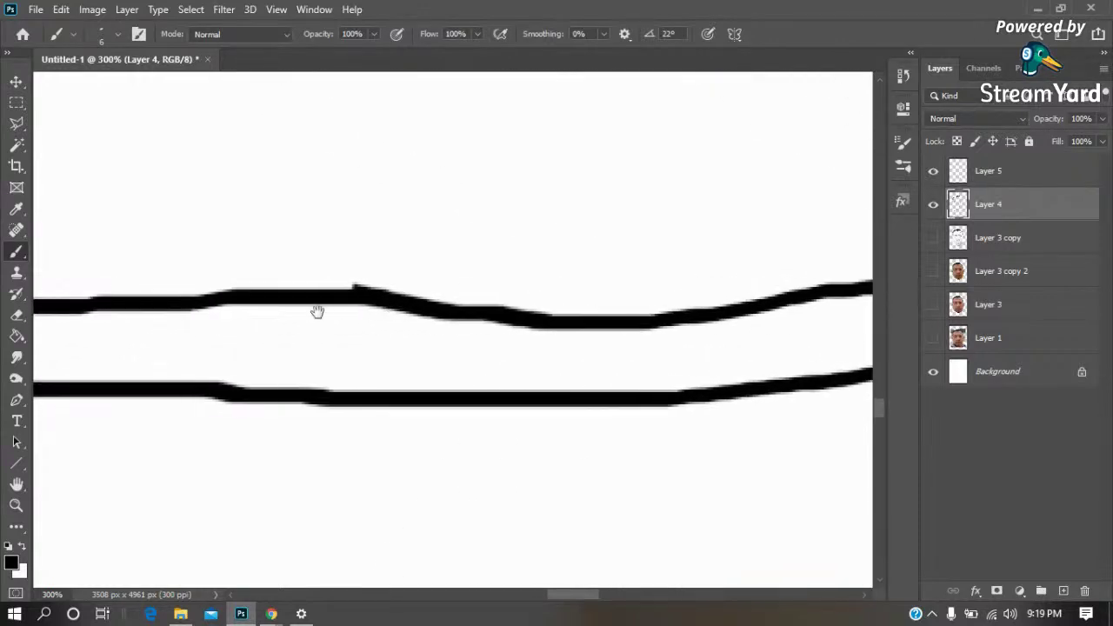
pyautogui.moveTo(315, 310); pyautogui.dragTo(726, 313)
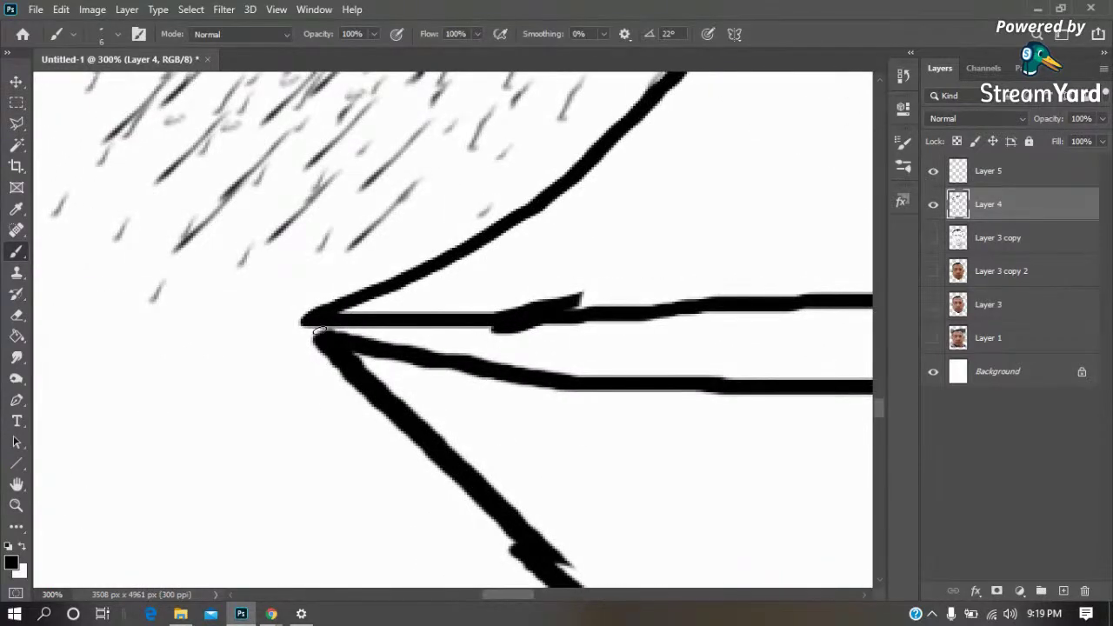
pyautogui.hotkey('ctrl', '1')
pyautogui.hotkey('ctrl', '0')
pyautogui.press('z')
pyautogui.moveTo(527, 363); pyautogui.dragTo(428, 426)
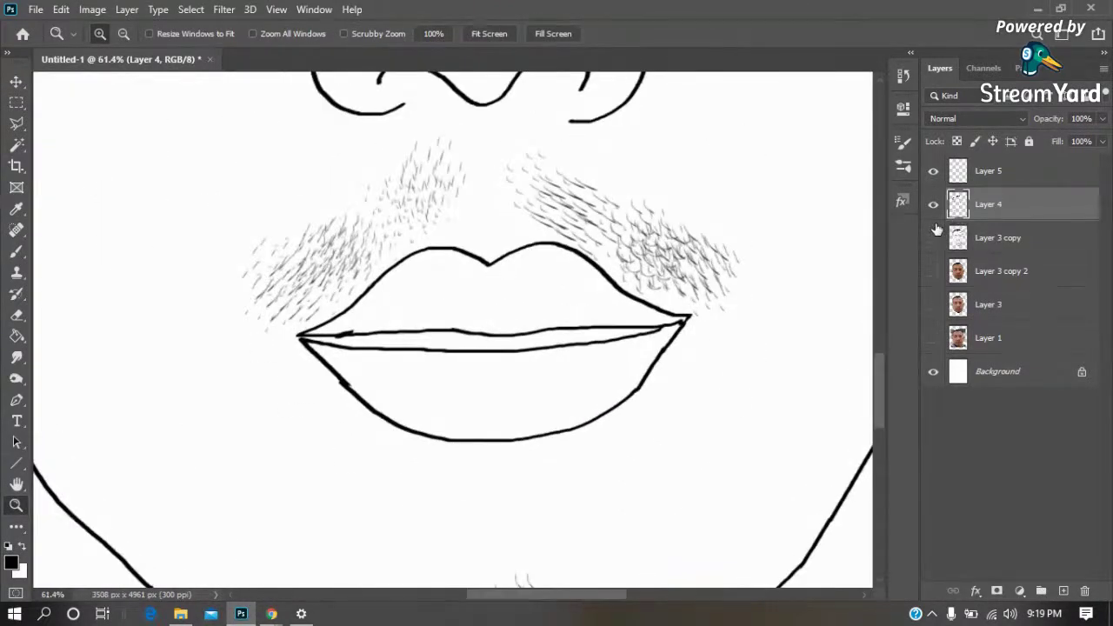
# Magic-wand select both lips and set the foreground to a brighter red sampled from the photo
pyautogui.press('w')
pyautogui.click(462, 388)
pyautogui.keyDown('shift'); pyautogui.click(541, 305); pyautogui.keyUp('shift')
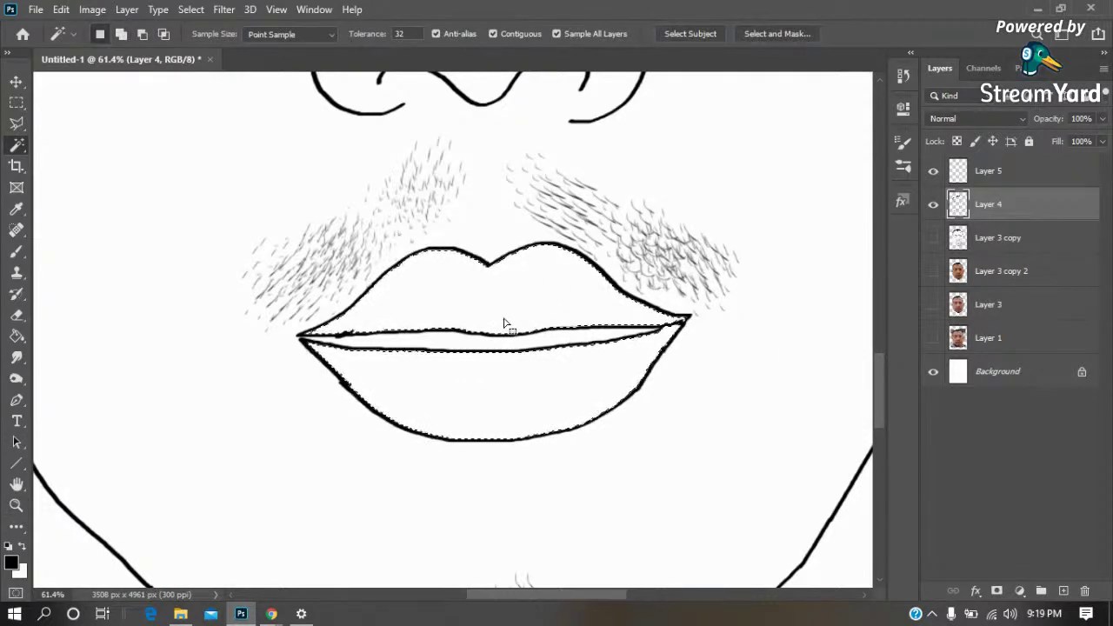
pyautogui.click(992, 174)
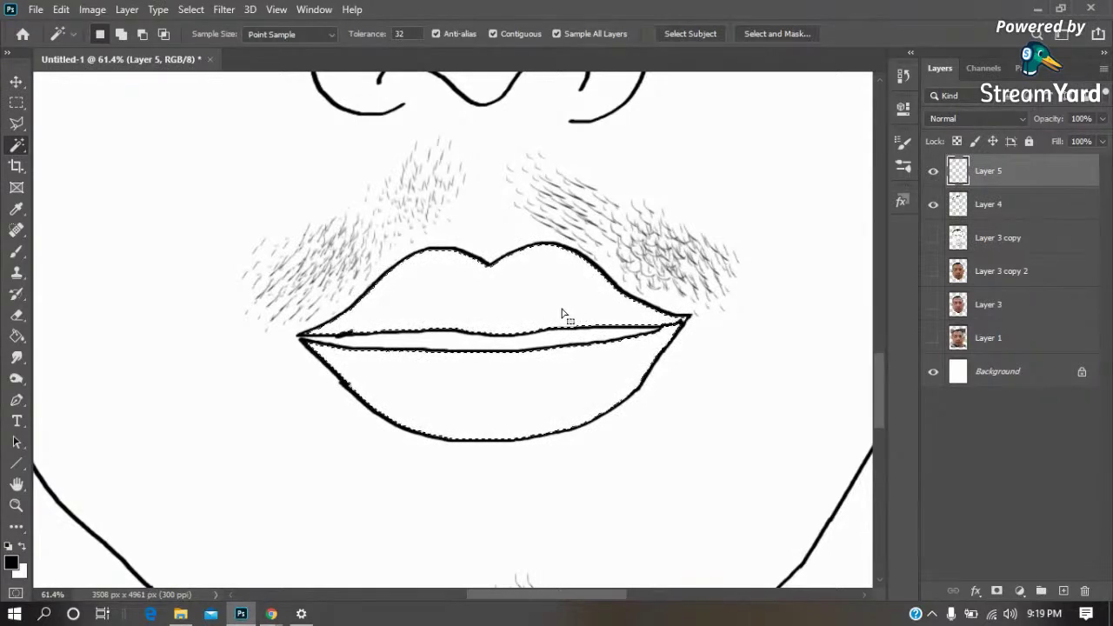
pyautogui.click(933, 305)
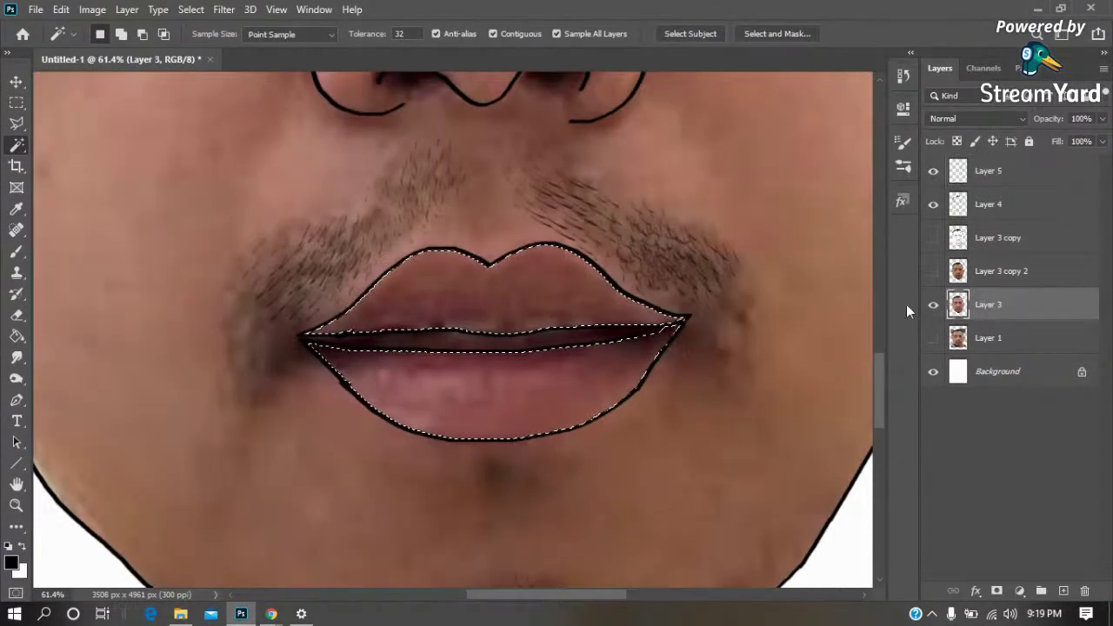
pyautogui.press('i')
pyautogui.click(529, 354)
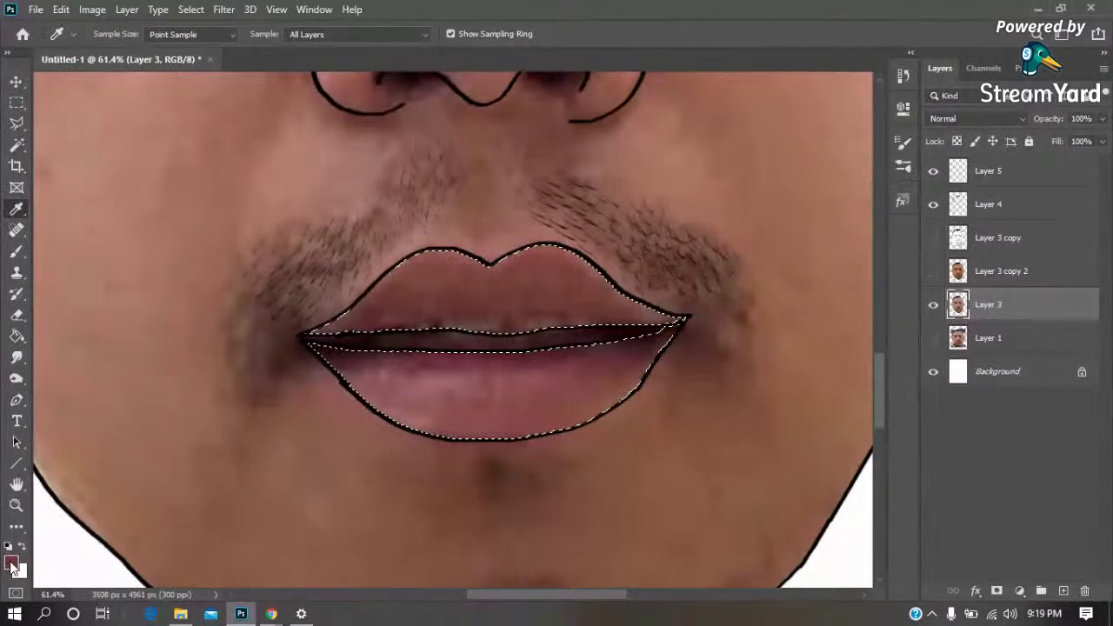
pyautogui.click(11, 563)
pyautogui.moveTo(462, 164); pyautogui.dragTo(477, 197)
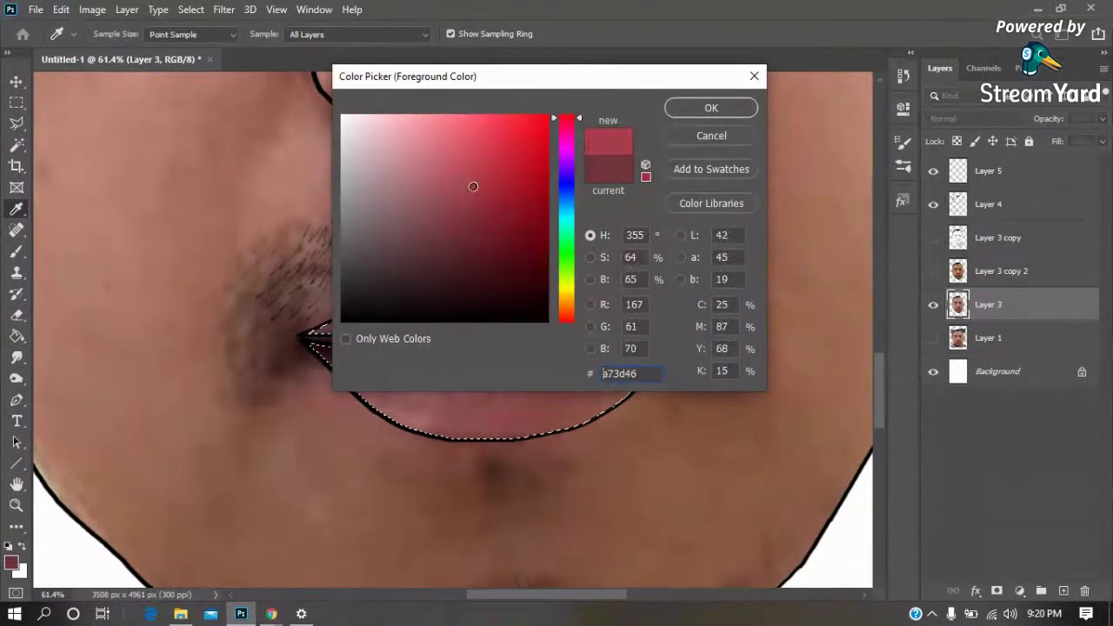
pyautogui.click(711, 107)
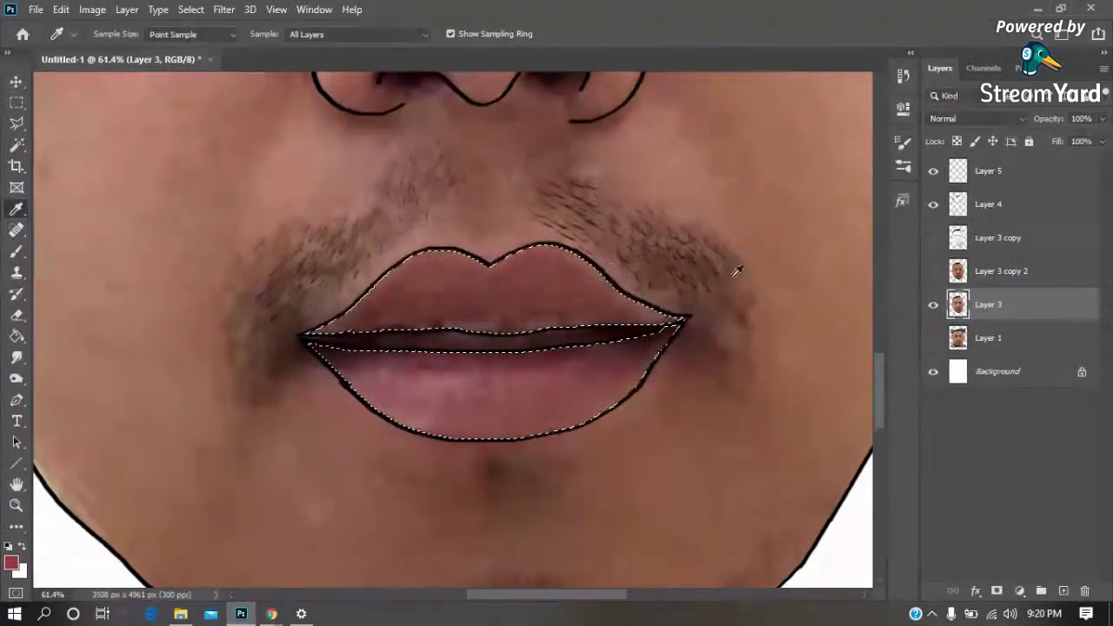
# Hide Layer 3 and fill the lip selection on Layer 5 with red #a73d46, then deselect
pyautogui.click(933, 304)
pyautogui.click(991, 180)
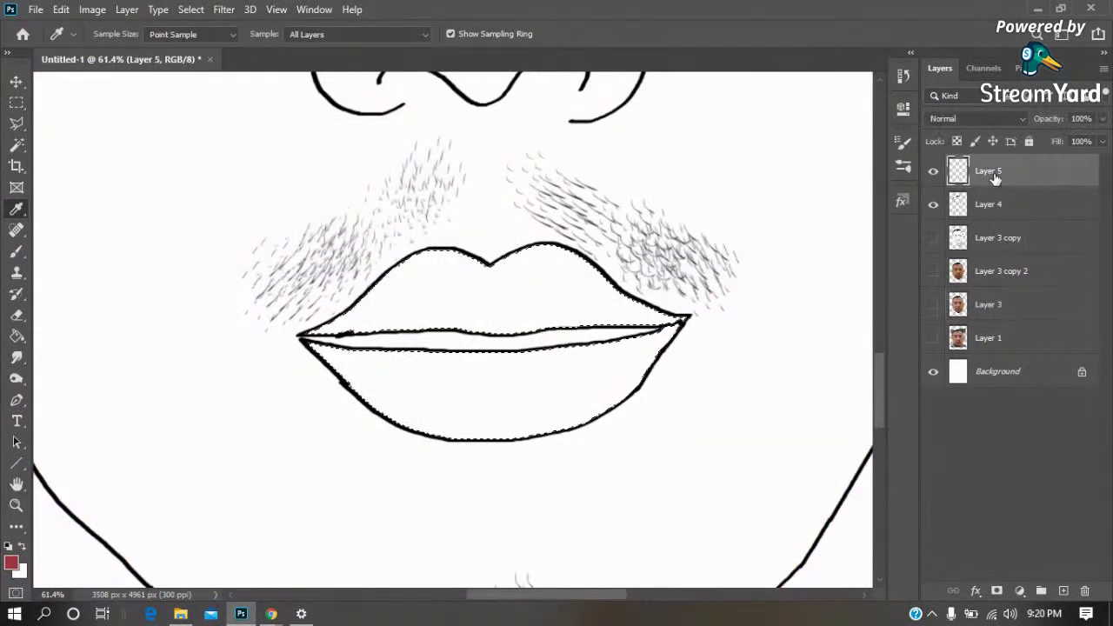
pyautogui.press('g')
pyautogui.click(512, 305)
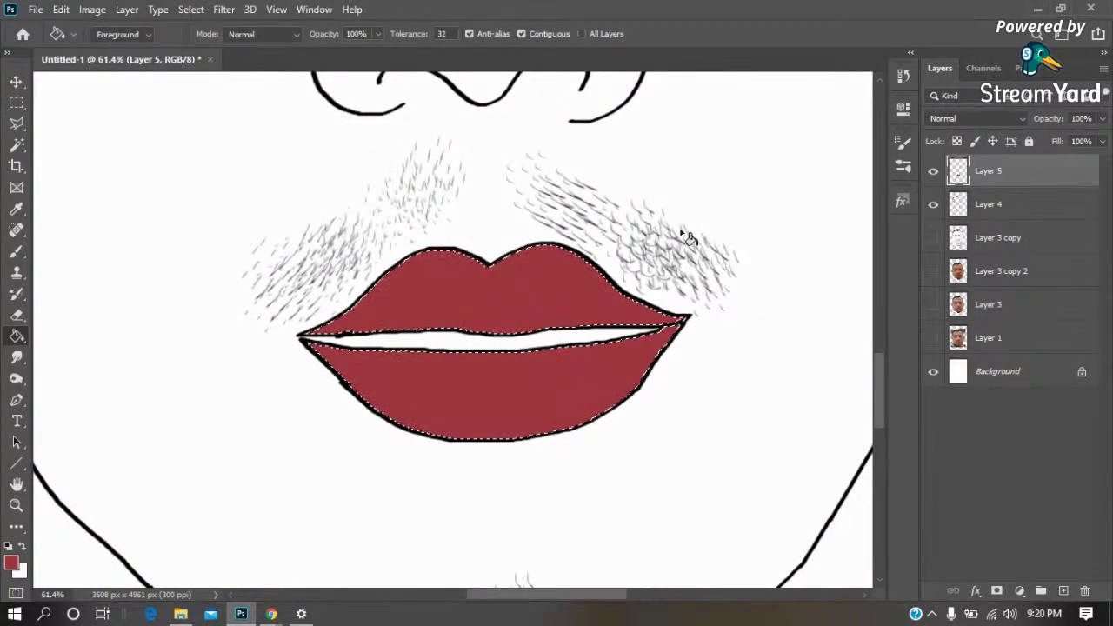
pyautogui.hotkey('ctrl', 'd')
pyautogui.press('m')
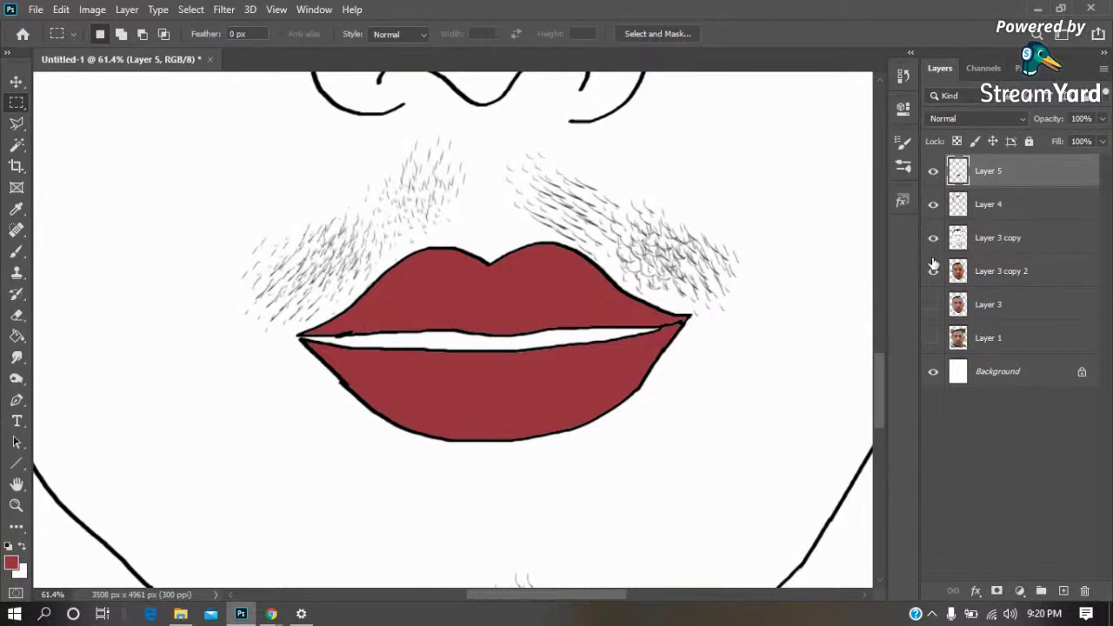
# Show Layer 3 copy 2 and set Layer 5 to Overlay blend with 12% fill
pyautogui.click(933, 271)
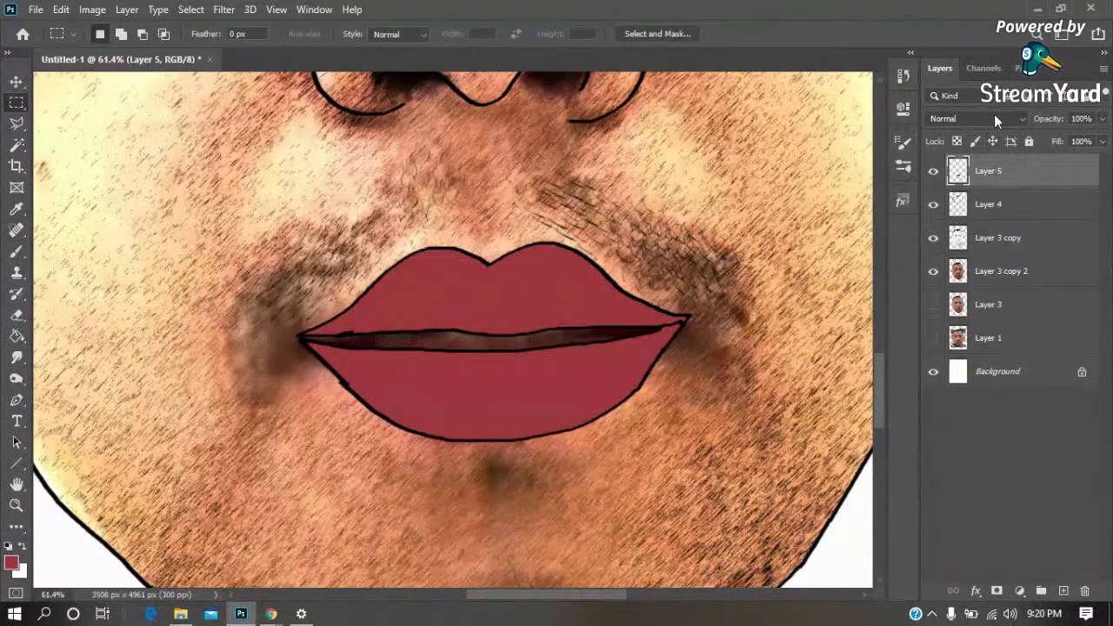
pyautogui.click(994, 119)
pyautogui.click(979, 313)
pyautogui.click(1102, 141)
pyautogui.moveTo(1047, 163); pyautogui.dragTo(1034, 162)
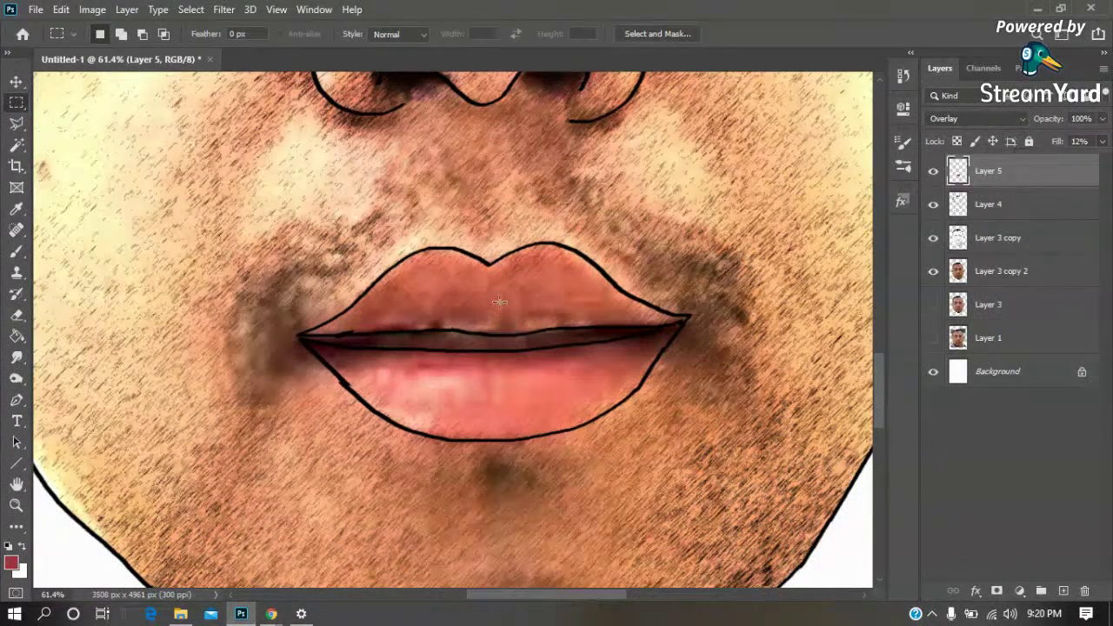
pyautogui.hotkey('ctrl', '0')
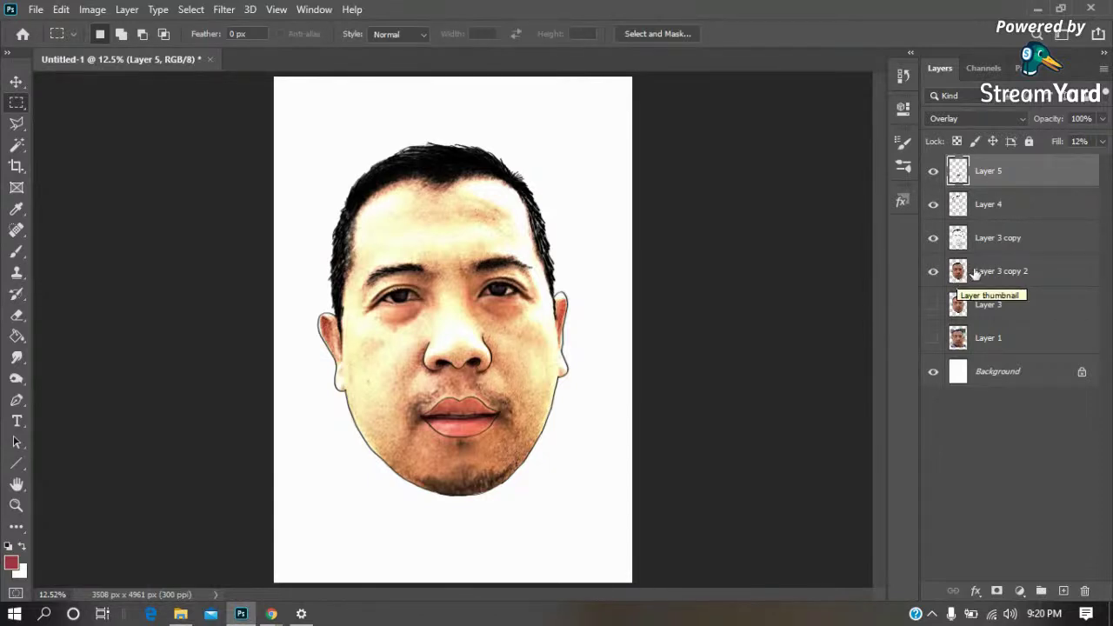
pyautogui.click(980, 274)
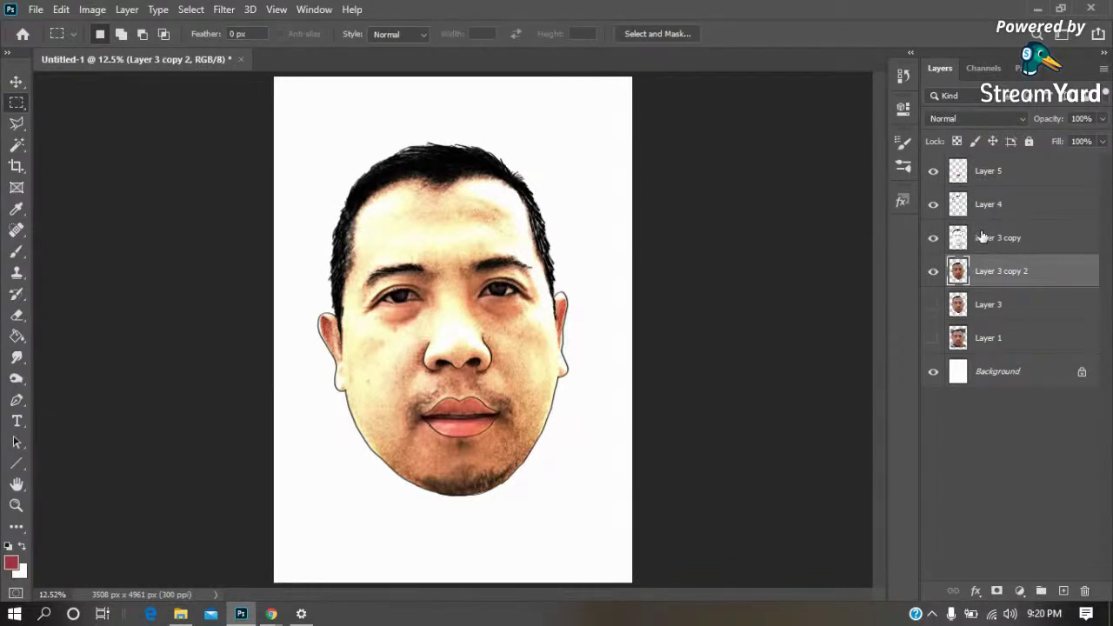
# Group the selected Layer 3 copy, Layer 4 and Layer 5 into Group 1
pyautogui.keyDown('shift'); pyautogui.click(983, 236); pyautogui.keyUp('shift')
pyautogui.keyDown('shift'); pyautogui.click(994, 208); pyautogui.keyUp('shift')
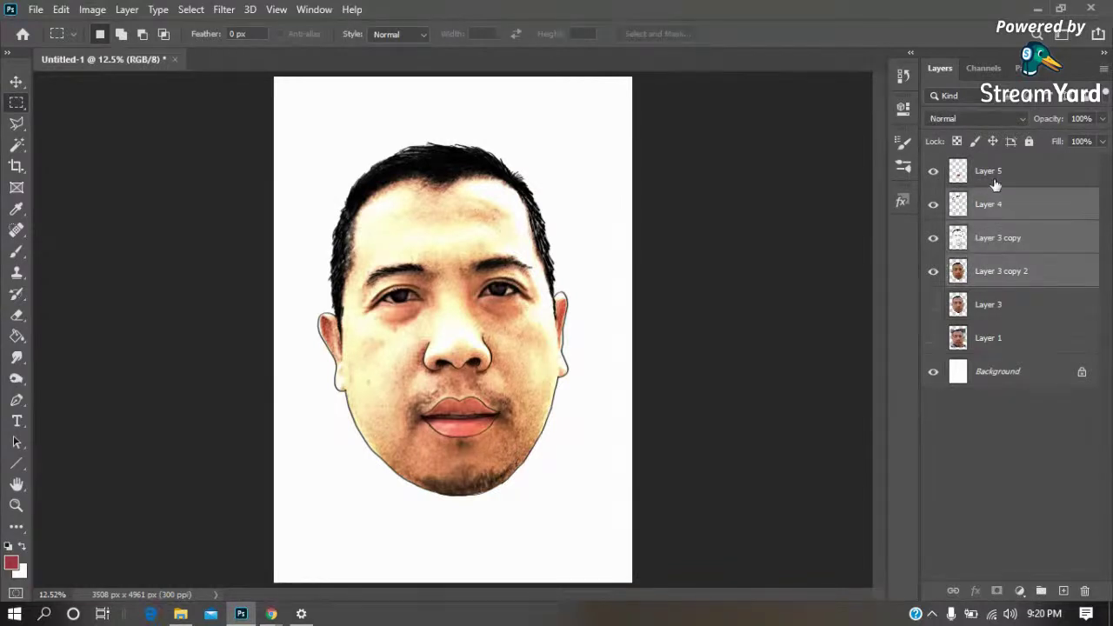
pyautogui.keyDown('shift'); pyautogui.click(998, 176); pyautogui.keyUp('shift')
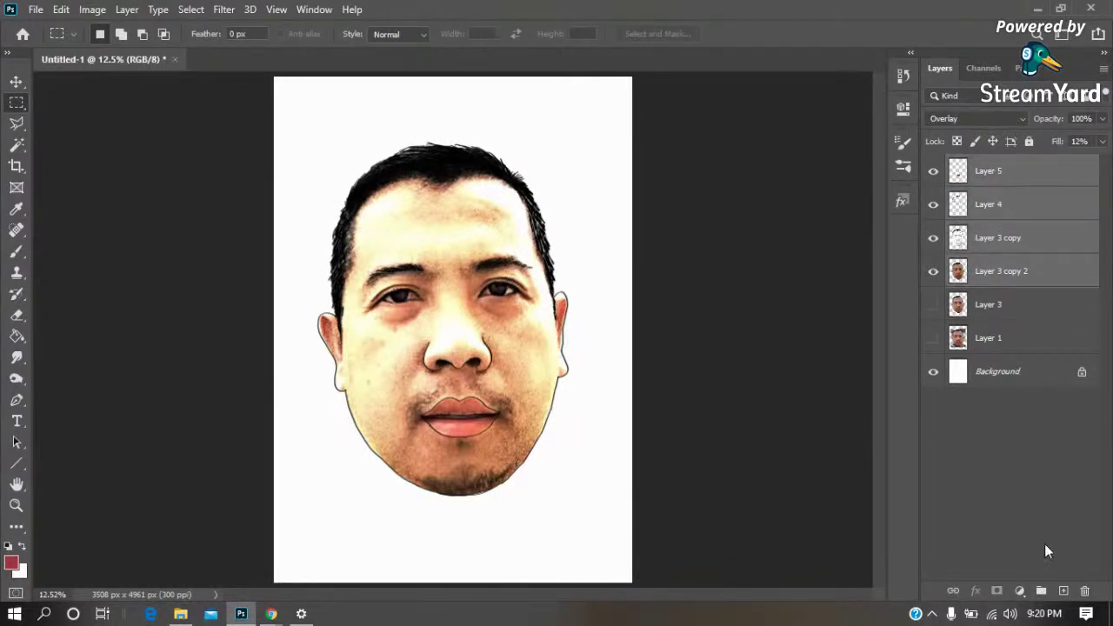
pyautogui.click(1041, 591)
# Duplicate Group 1 and merge the four layers inside Group 1 copy into one
pyautogui.moveTo(989, 167); pyautogui.dragTo(1062, 592)
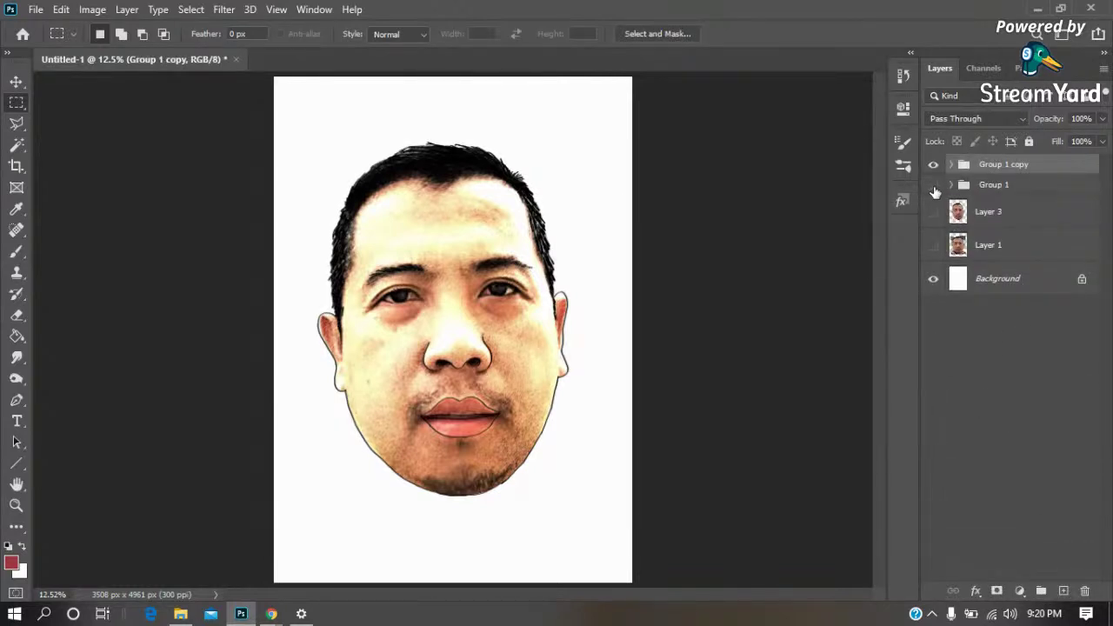
pyautogui.click(951, 165)
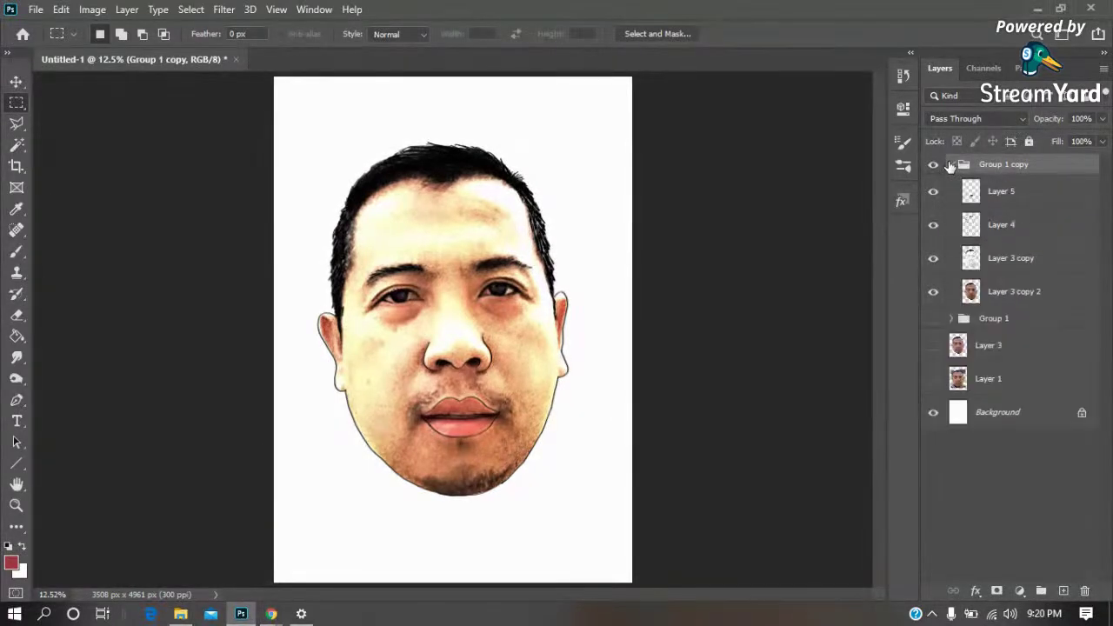
pyautogui.click(998, 296)
pyautogui.keyDown('shift'); pyautogui.click(1001, 191); pyautogui.keyUp('shift')
pyautogui.rightClick(1002, 202)
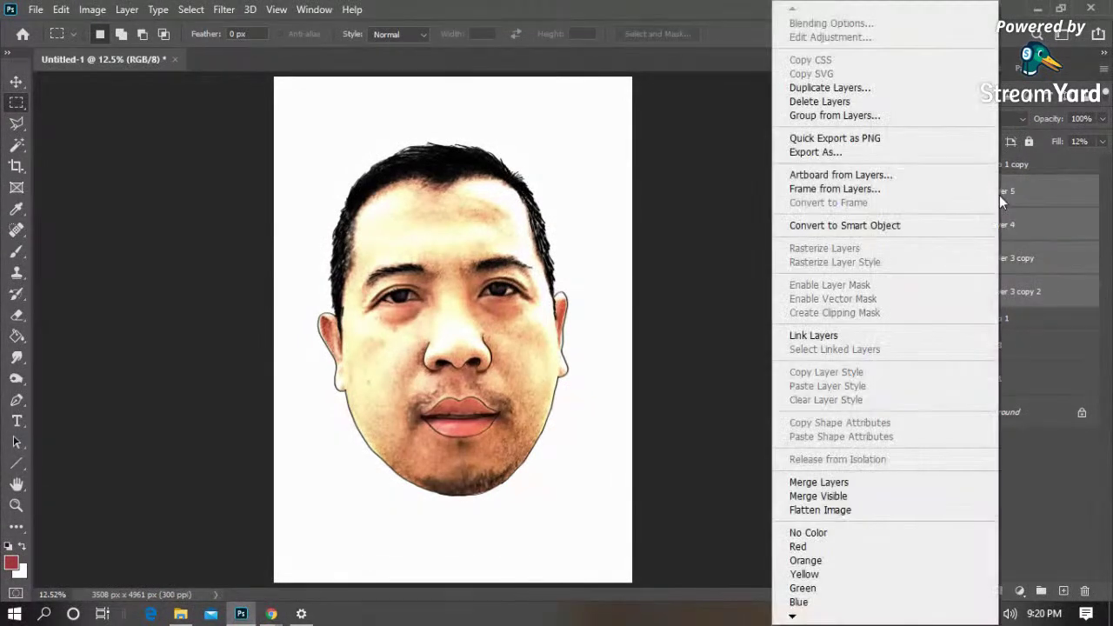
pyautogui.click(823, 483)
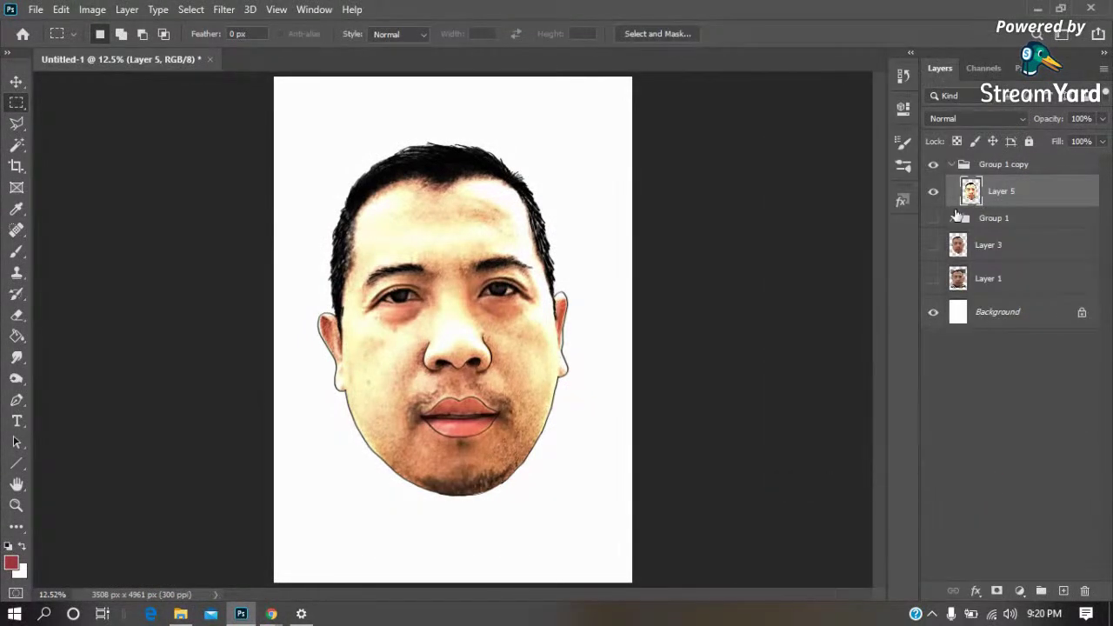
# Hide Group 1 copy, show Group 1, and delete its Layer 3 copy overlay layer
pyautogui.click(935, 165)
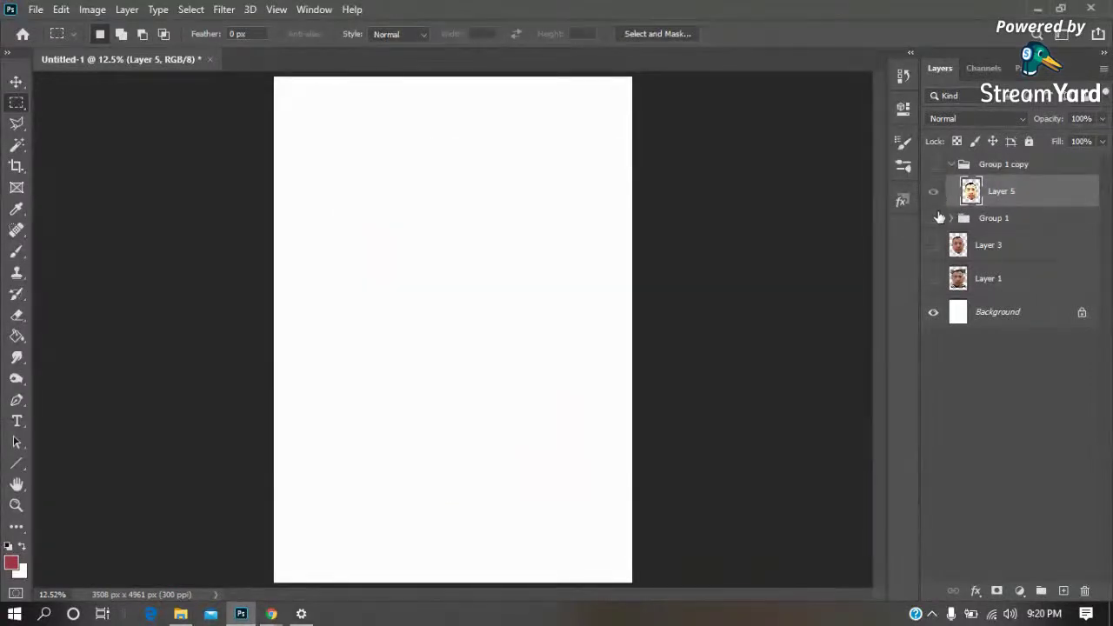
pyautogui.click(934, 218)
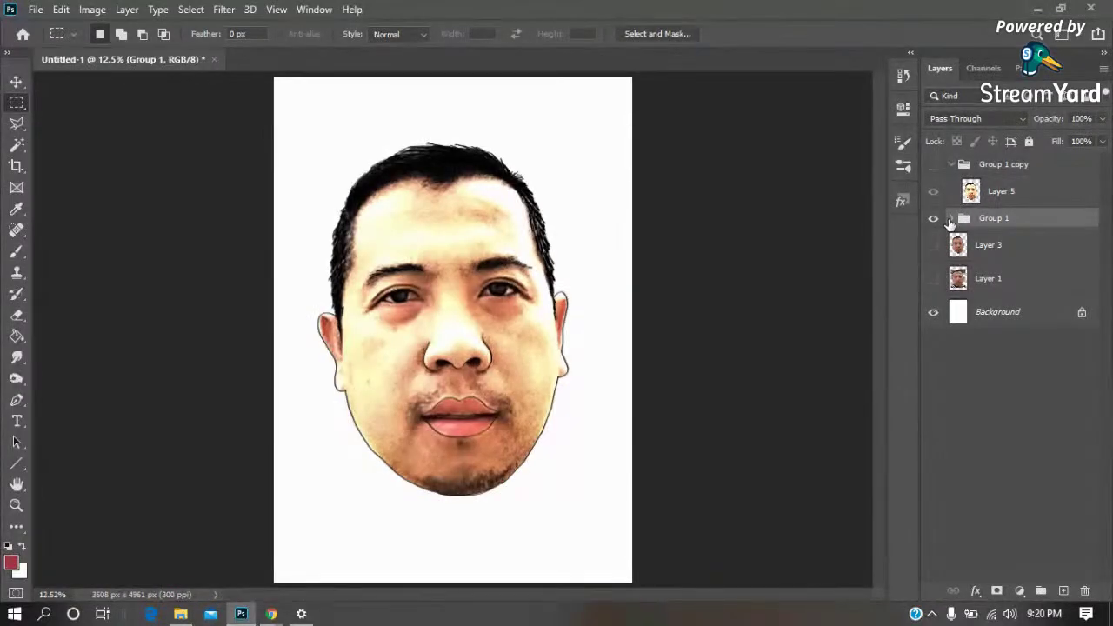
pyautogui.click(952, 219)
pyautogui.click(999, 318)
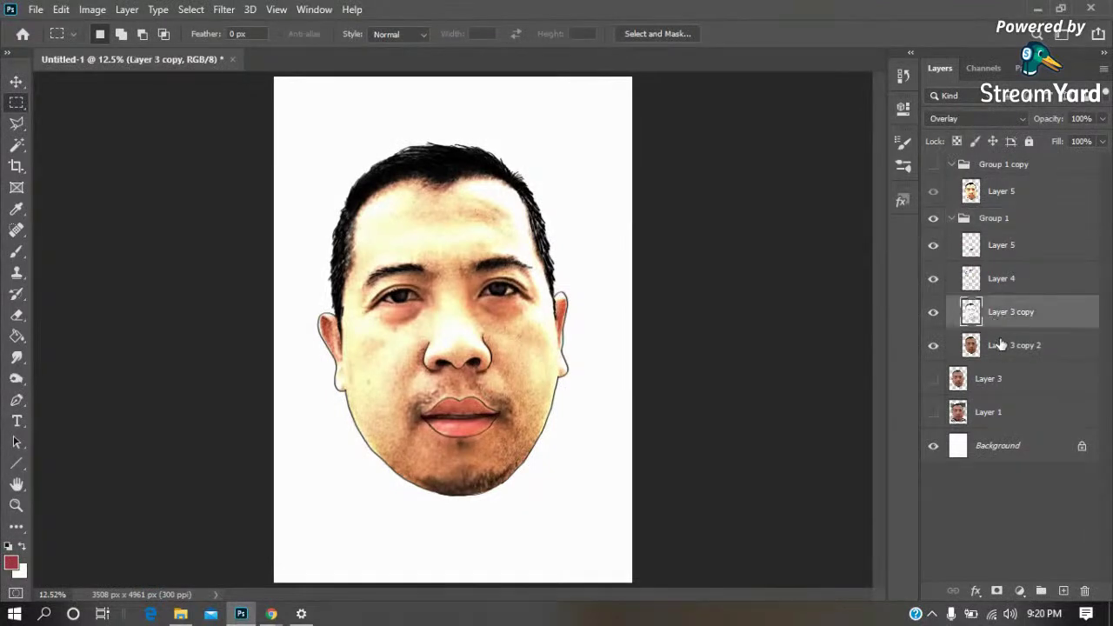
pyautogui.press('Delete')
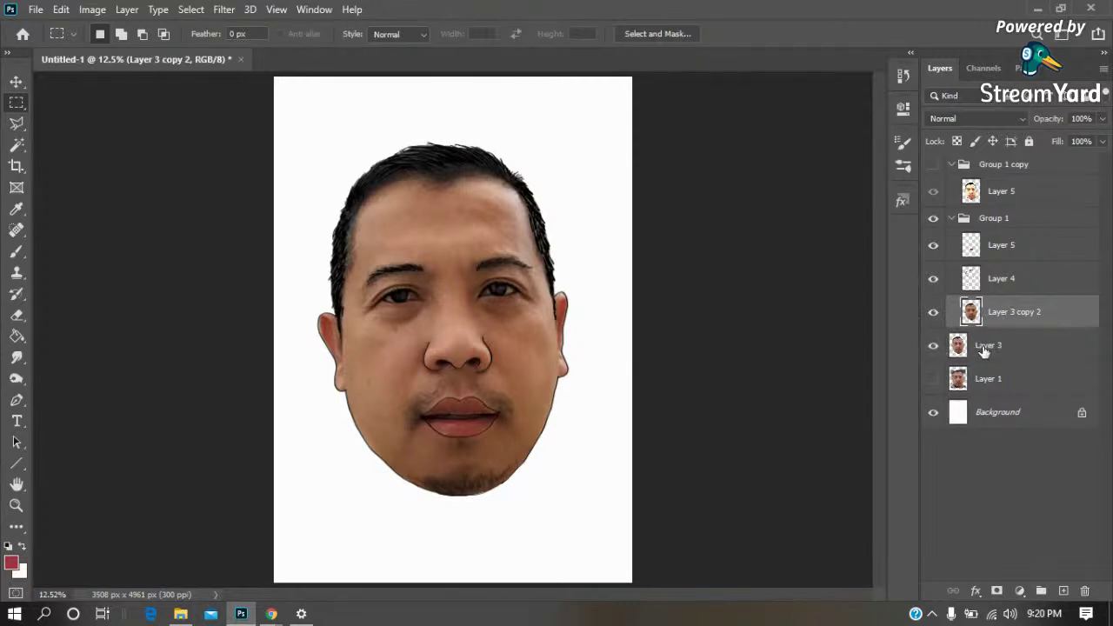
# Duplicate the hidden Layer 3 copy 2 as a new Layer 3 copy placed above it
pyautogui.click(933, 312)
pyautogui.moveTo(976, 348); pyautogui.dragTo(1066, 591)
pyautogui.moveTo(983, 354); pyautogui.dragTo(1004, 319)
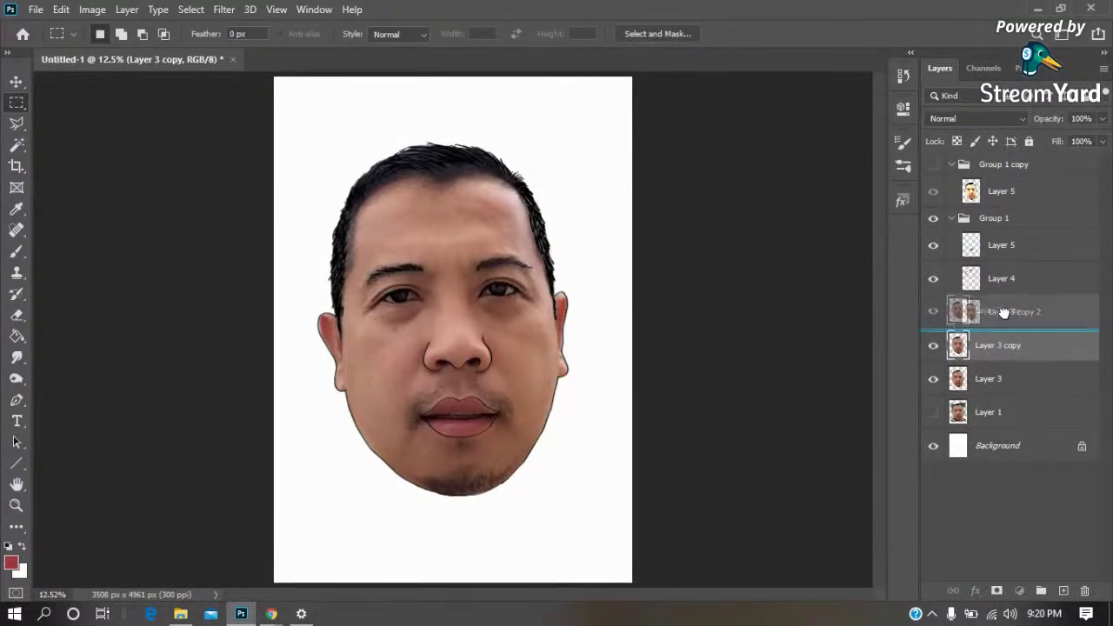
pyautogui.click(1002, 345)
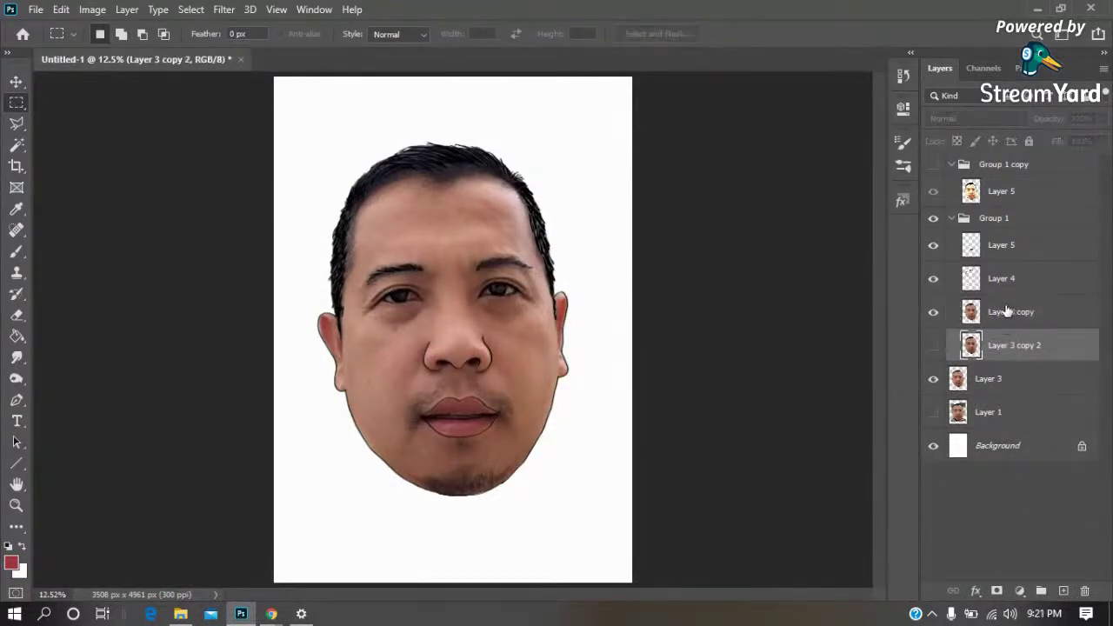
pyautogui.click(1007, 310)
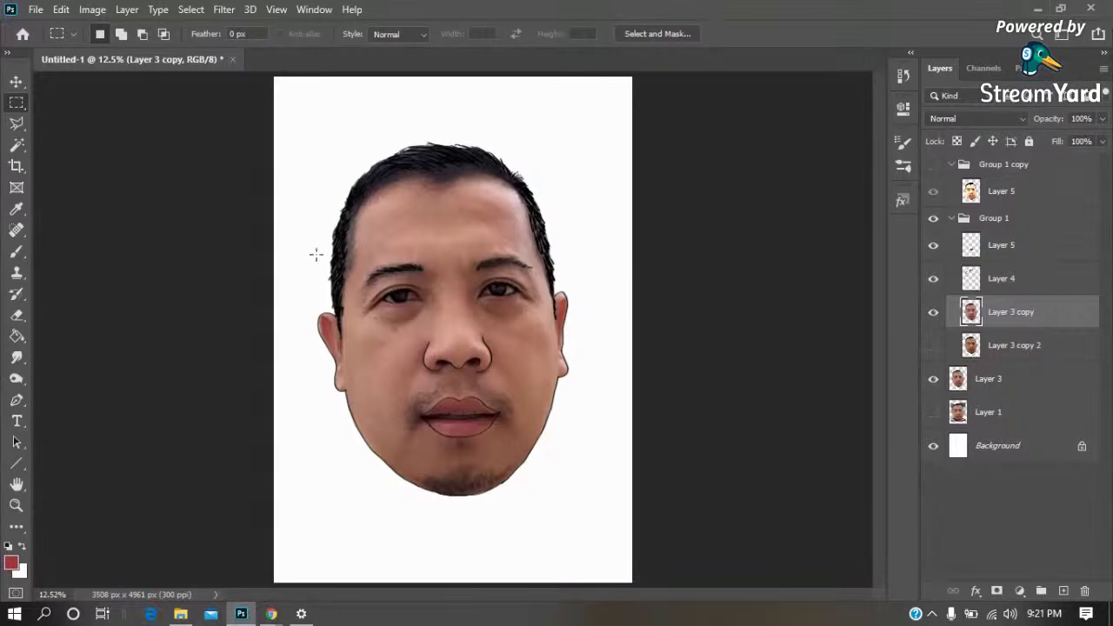
# Launch Filter > AKVIS > Sketch and start the trial with the Business licence
pyautogui.click(223, 9)
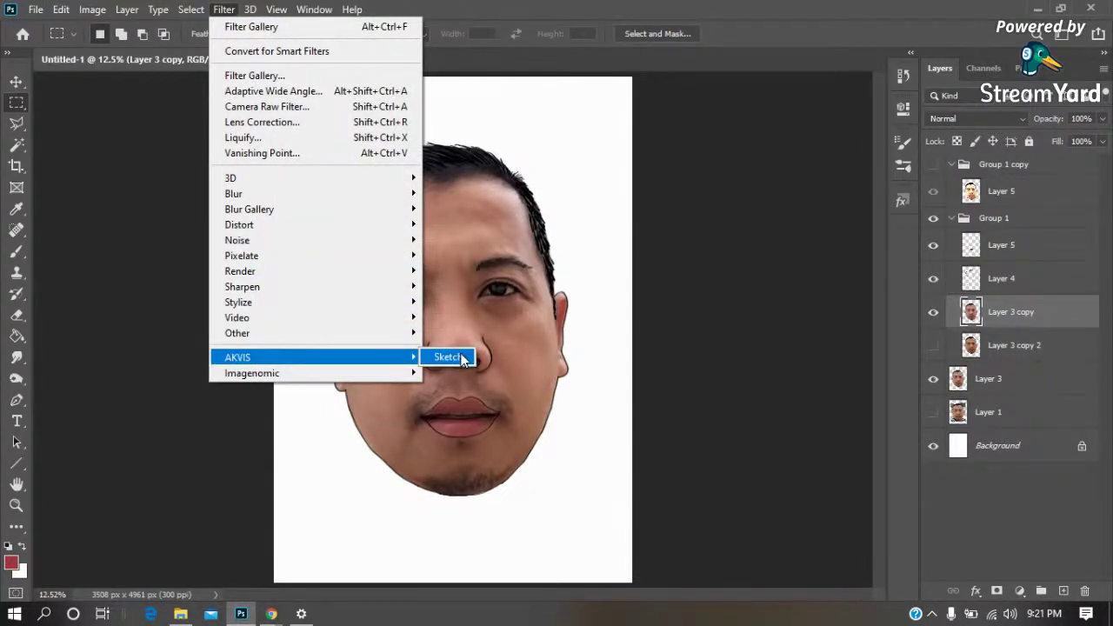
pyautogui.moveTo(261, 357)
pyautogui.click(461, 358)
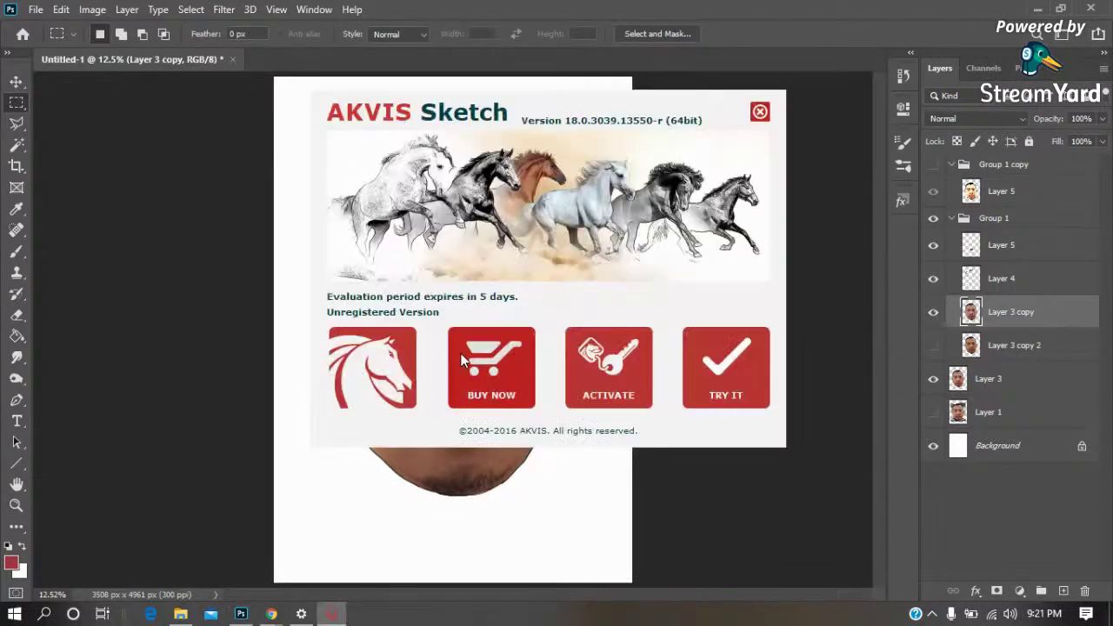
pyautogui.click(733, 387)
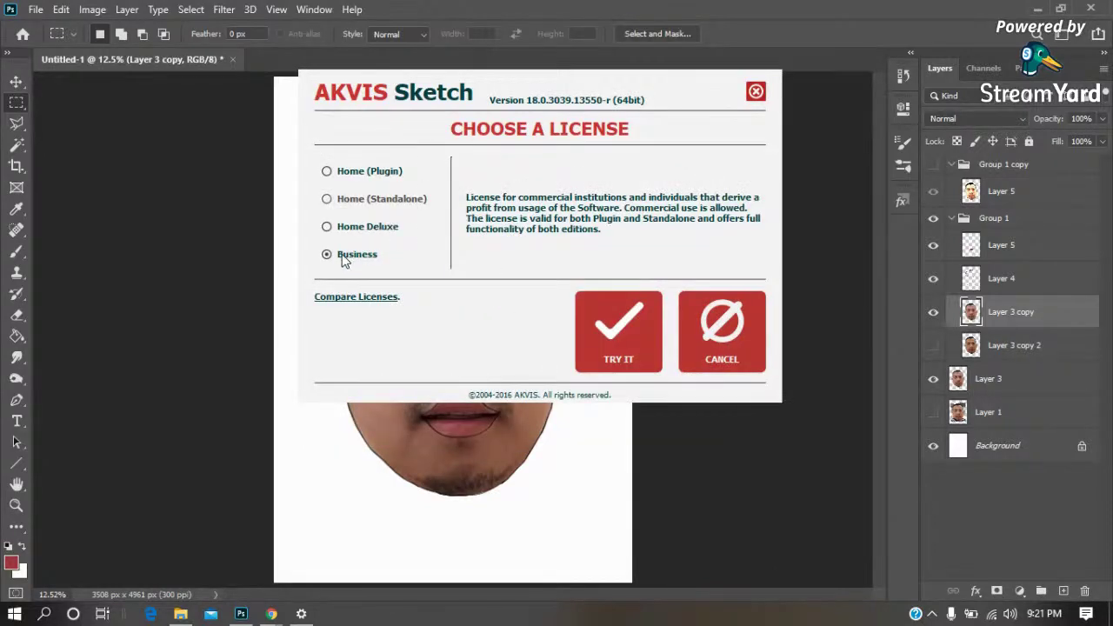
pyautogui.click(602, 330)
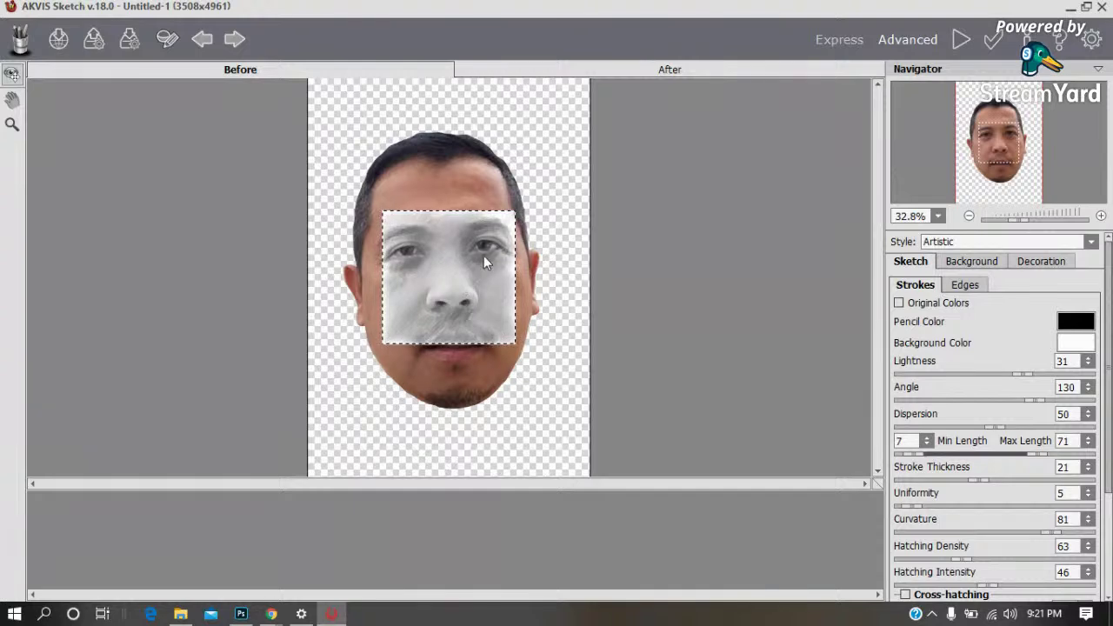
# Move the preview frame onto the face and set stroke Lightness to 58
pyautogui.click(437, 301)
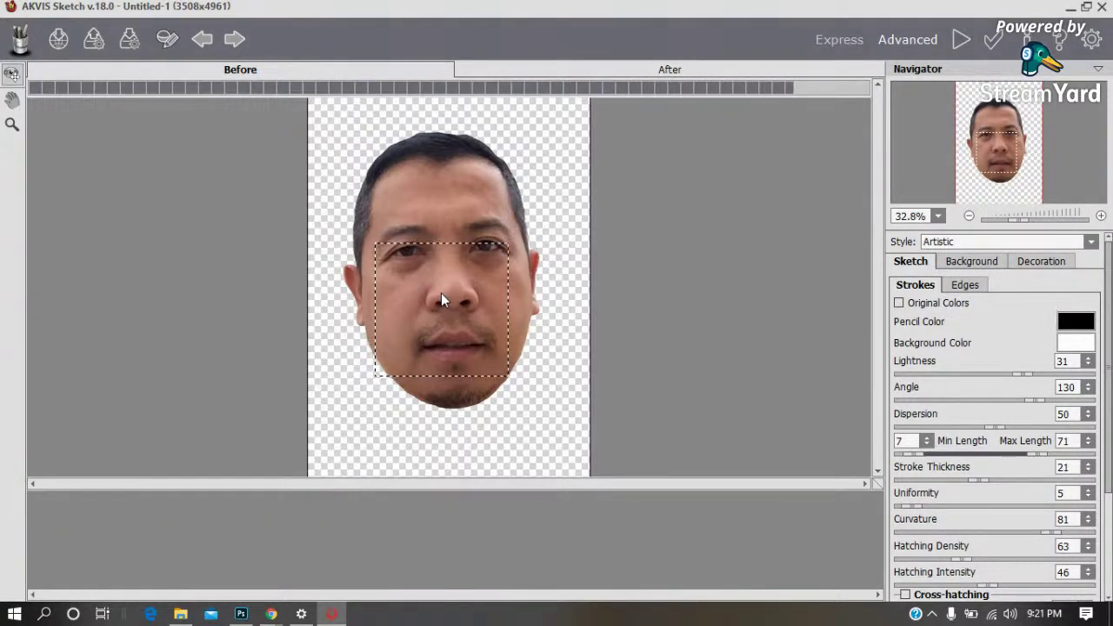
pyautogui.moveTo(442, 291); pyautogui.dragTo(466, 253)
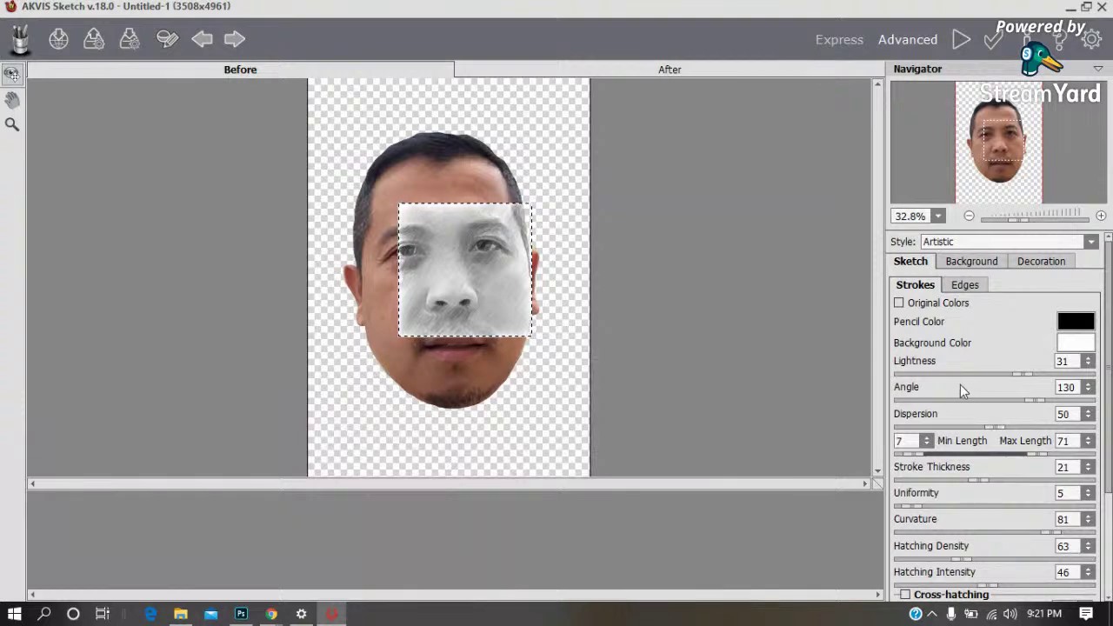
pyautogui.moveTo(1022, 375); pyautogui.dragTo(1002, 377)
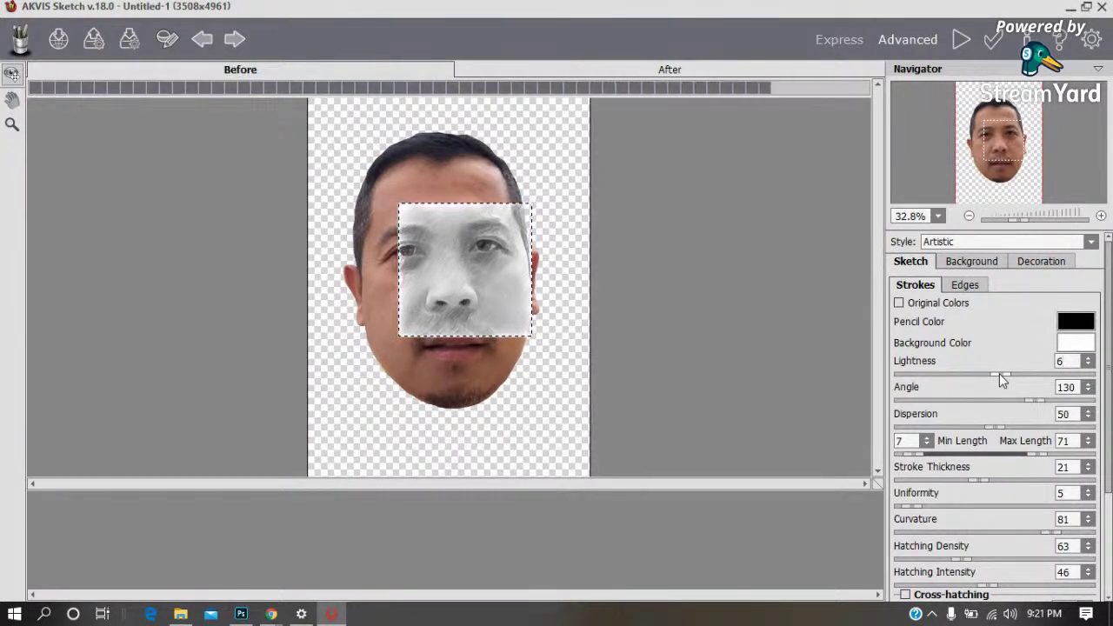
pyautogui.moveTo(1000, 375); pyautogui.dragTo(1023, 376)
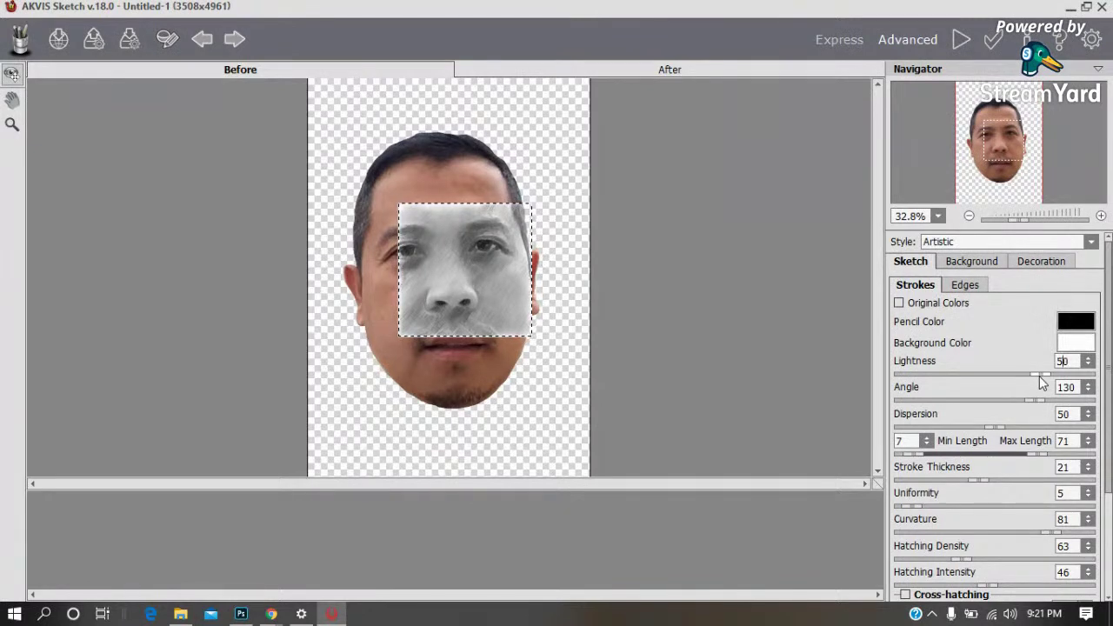
pyautogui.click(1026, 376)
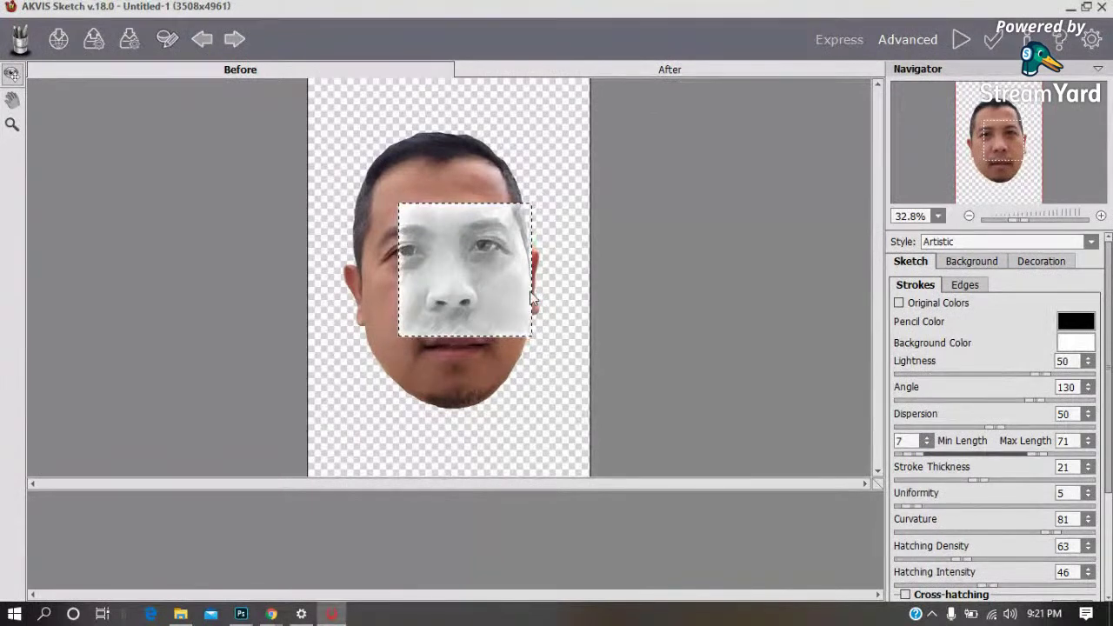
pyautogui.click(1042, 375)
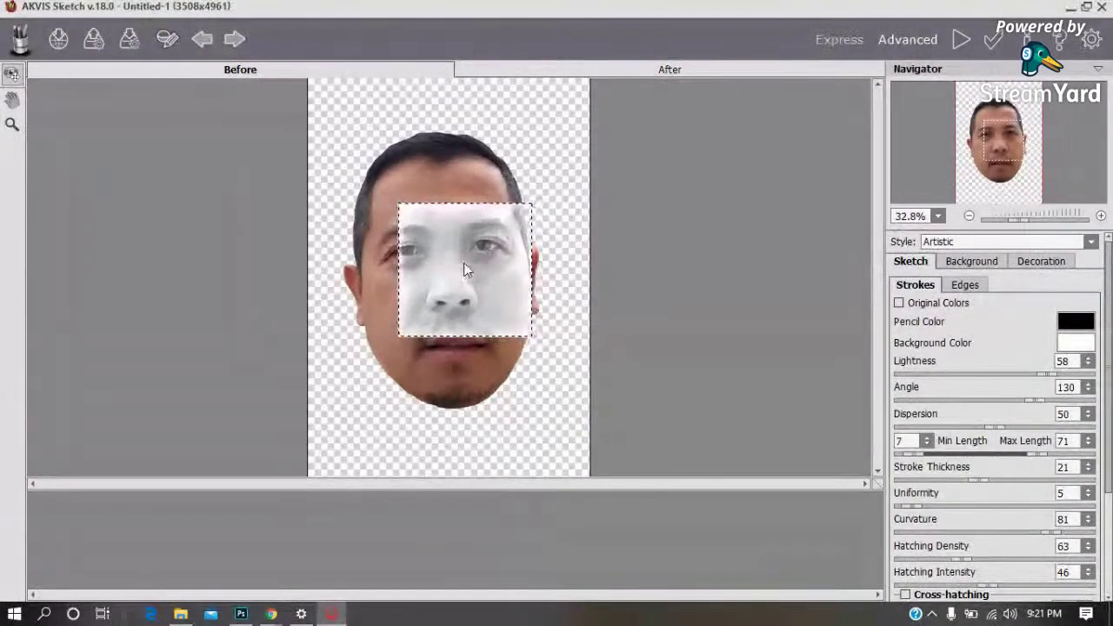
# Center the preview on the eye, keep the AKVIS Default preset, and run the sketch
pyautogui.moveTo(464, 263); pyautogui.dragTo(493, 246)
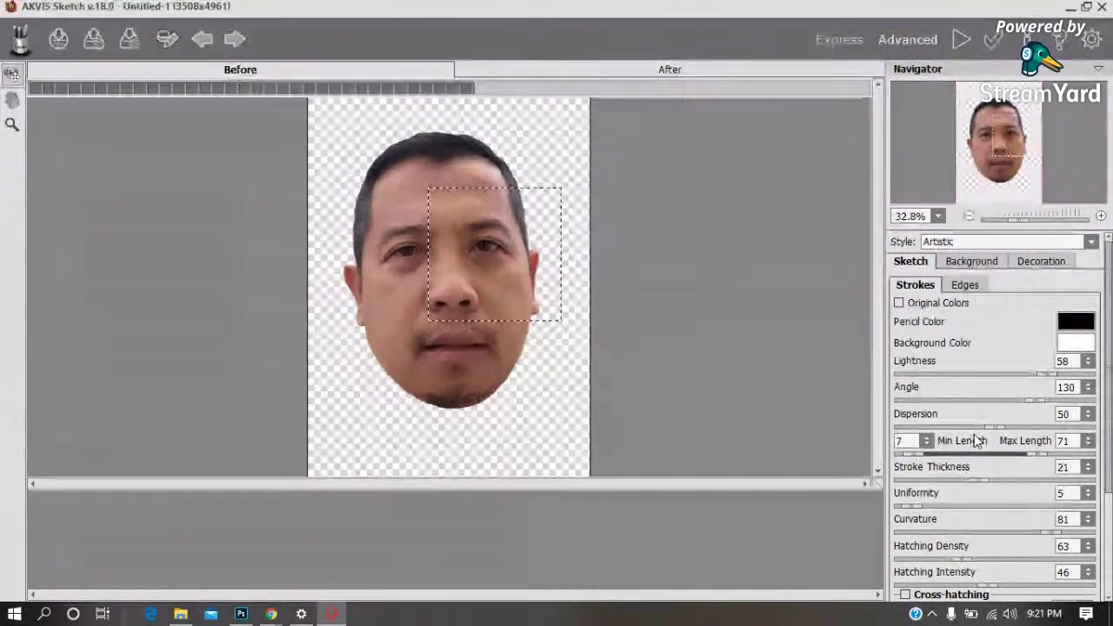
pyautogui.scroll(-3, 987, 446)
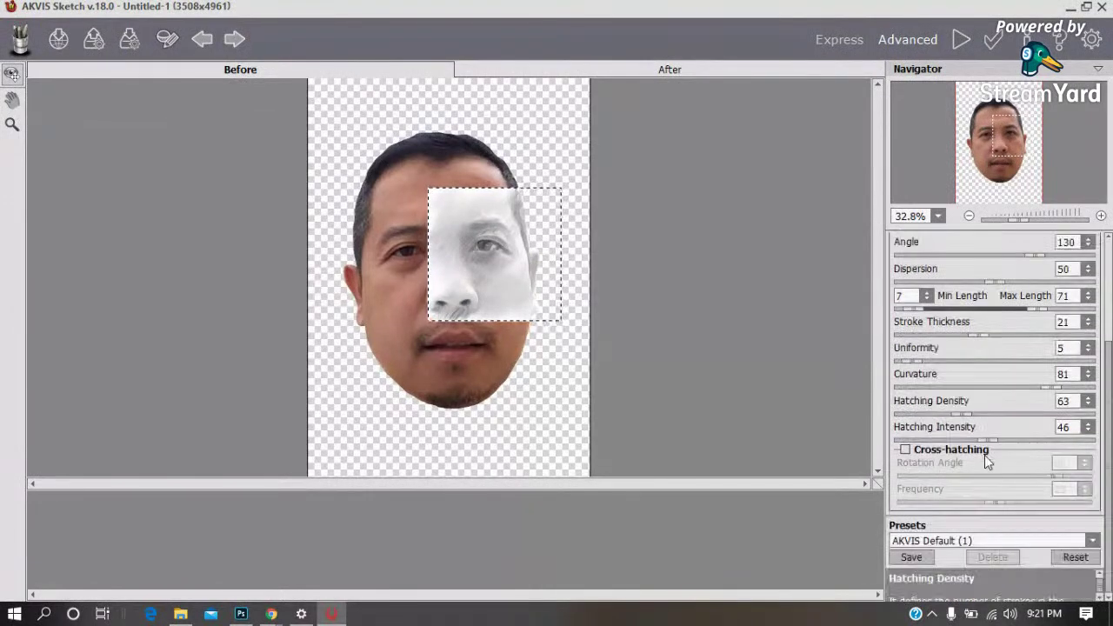
pyautogui.click(1093, 541)
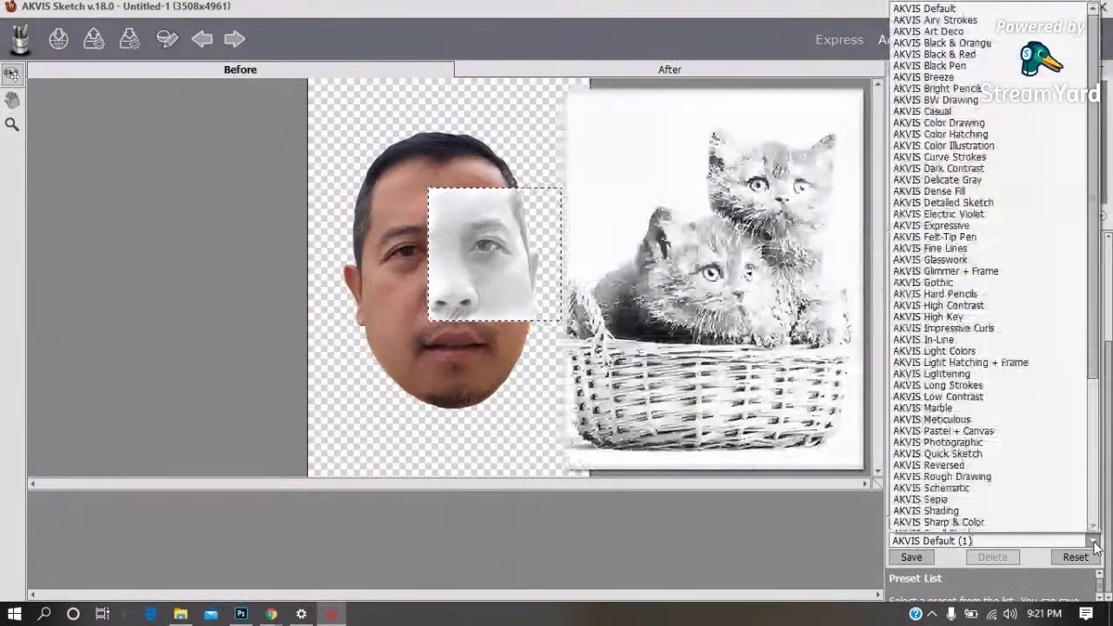
pyautogui.scroll(-5, 1017, 407)
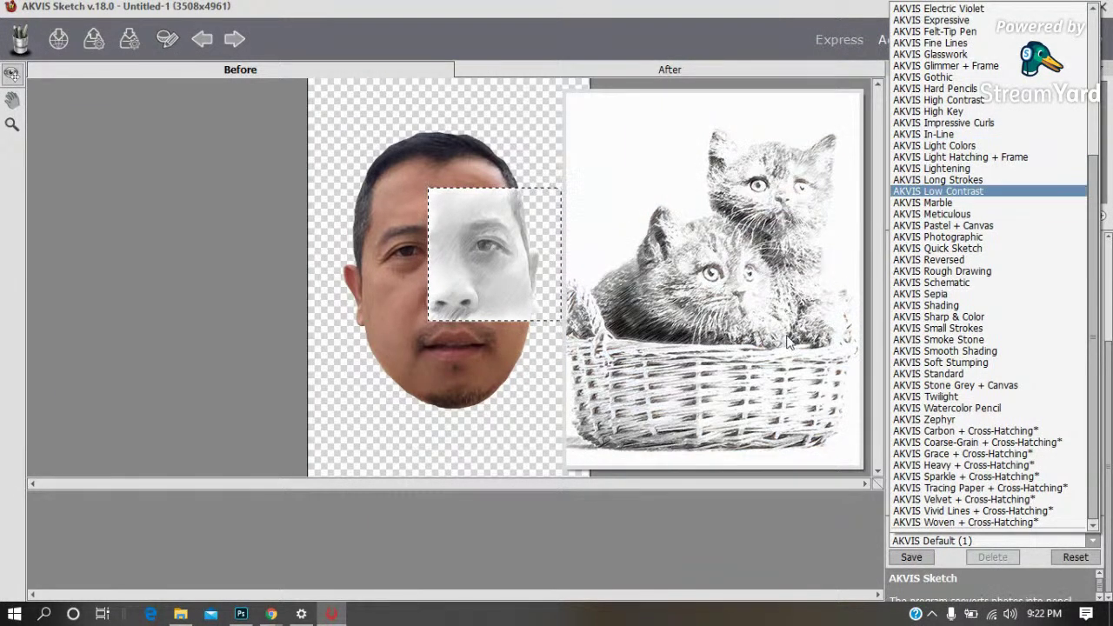
pyautogui.click(736, 530)
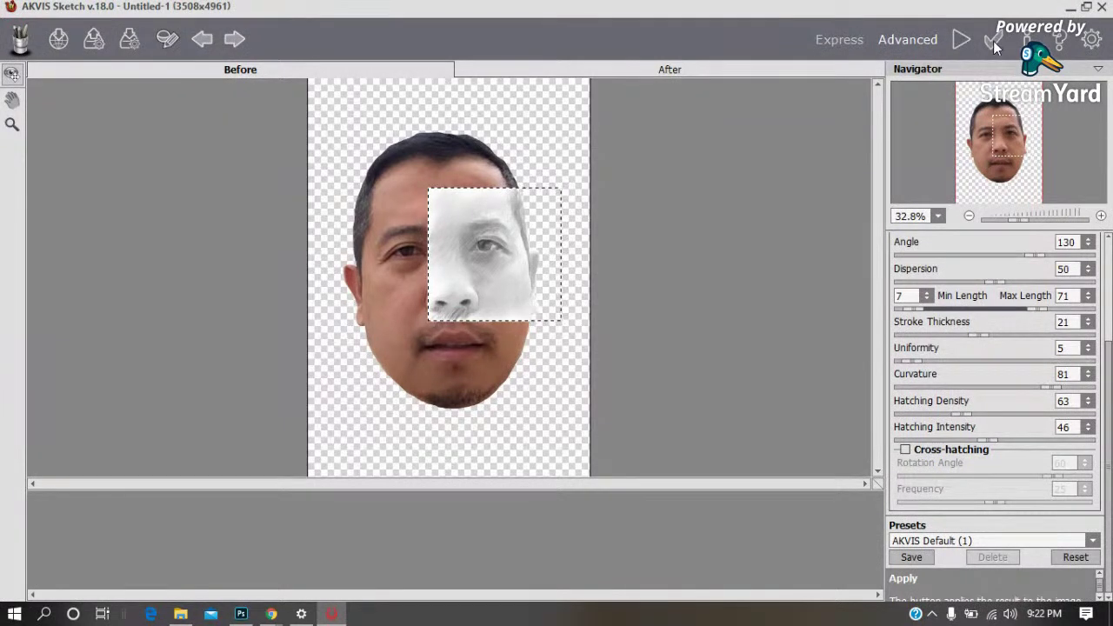
pyautogui.click(993, 41)
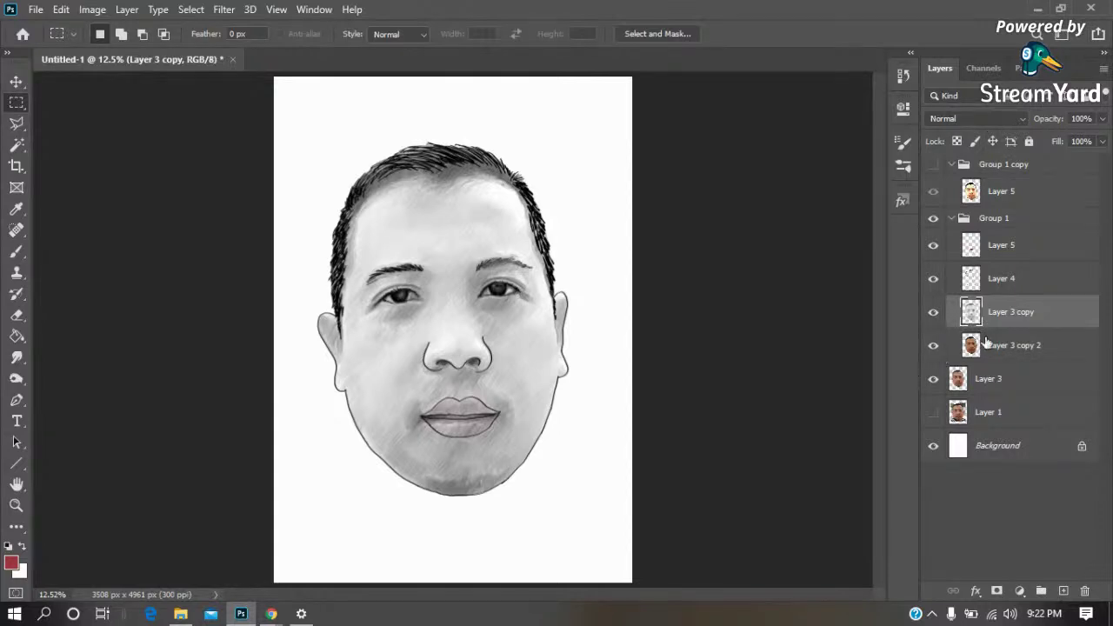
# Set Layer 3 copy to Overlay, compare with Group 1 copy, then select Layer 3 copy 2
pyautogui.click(1009, 120)
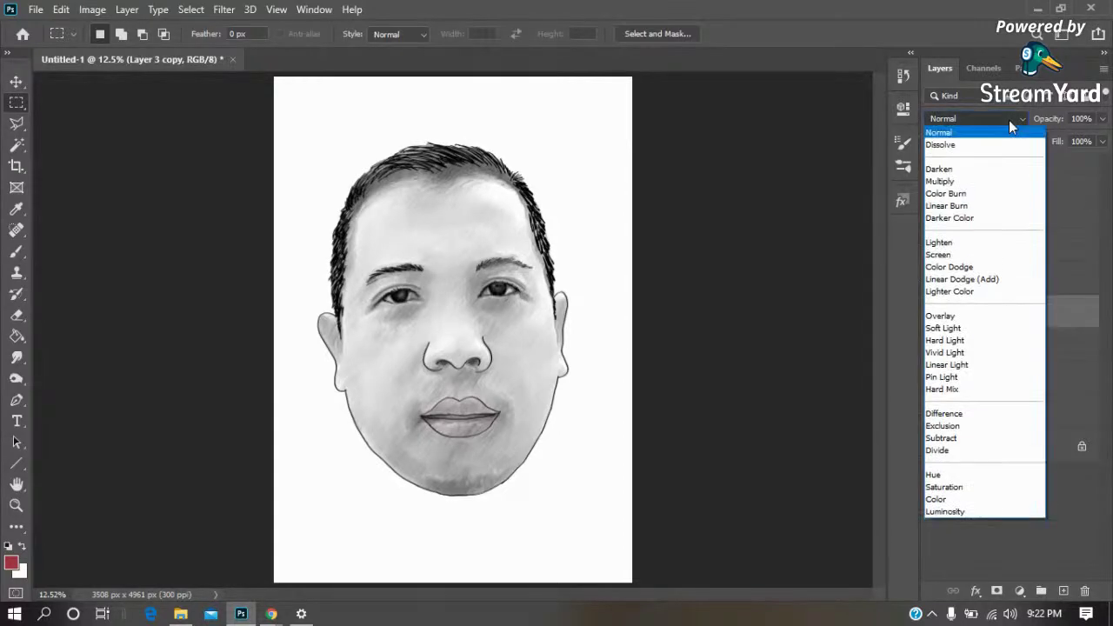
pyautogui.click(957, 318)
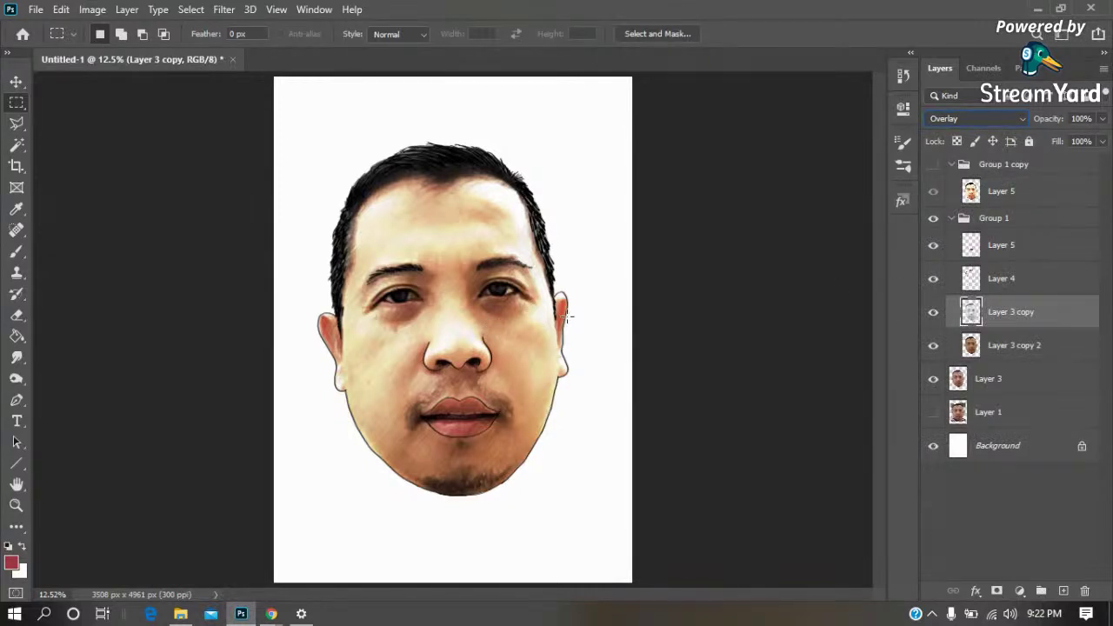
pyautogui.click(934, 166)
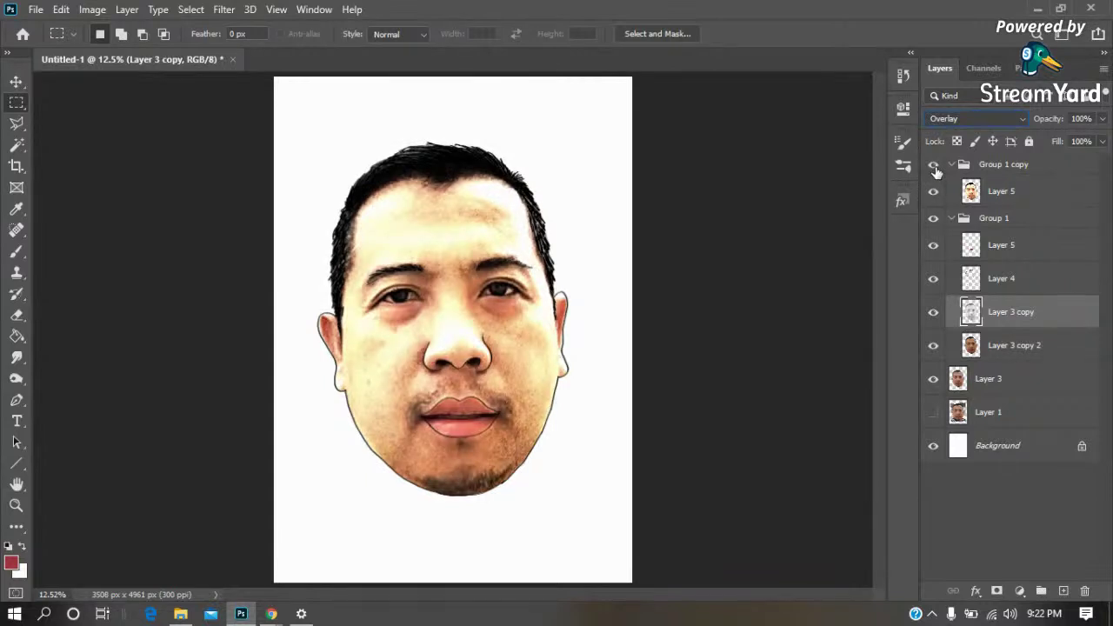
pyautogui.click(933, 166)
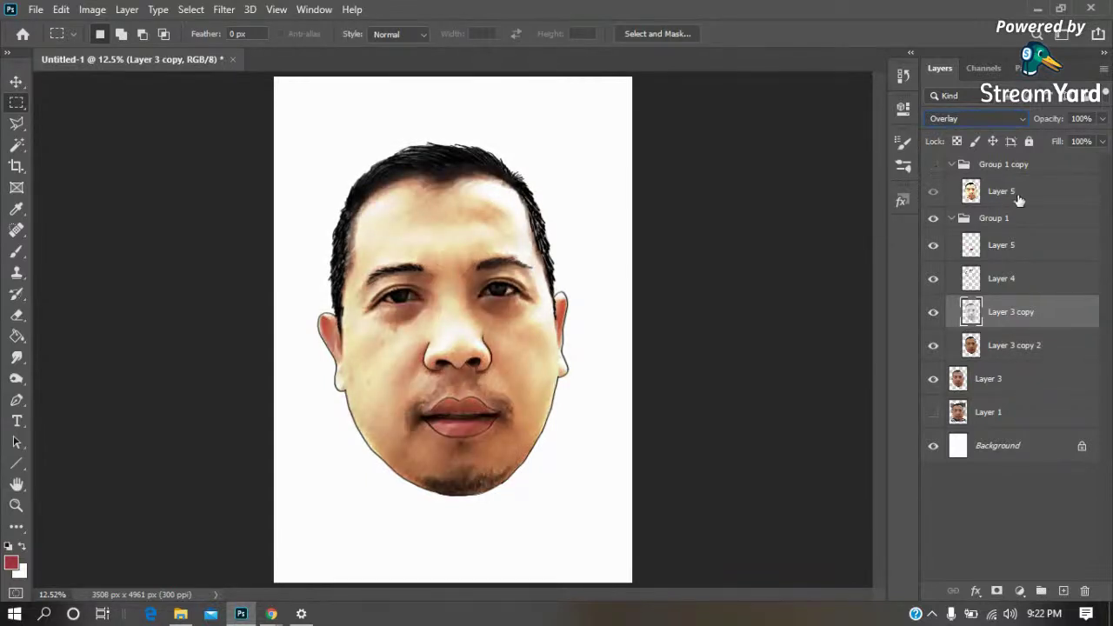
pyautogui.click(1007, 351)
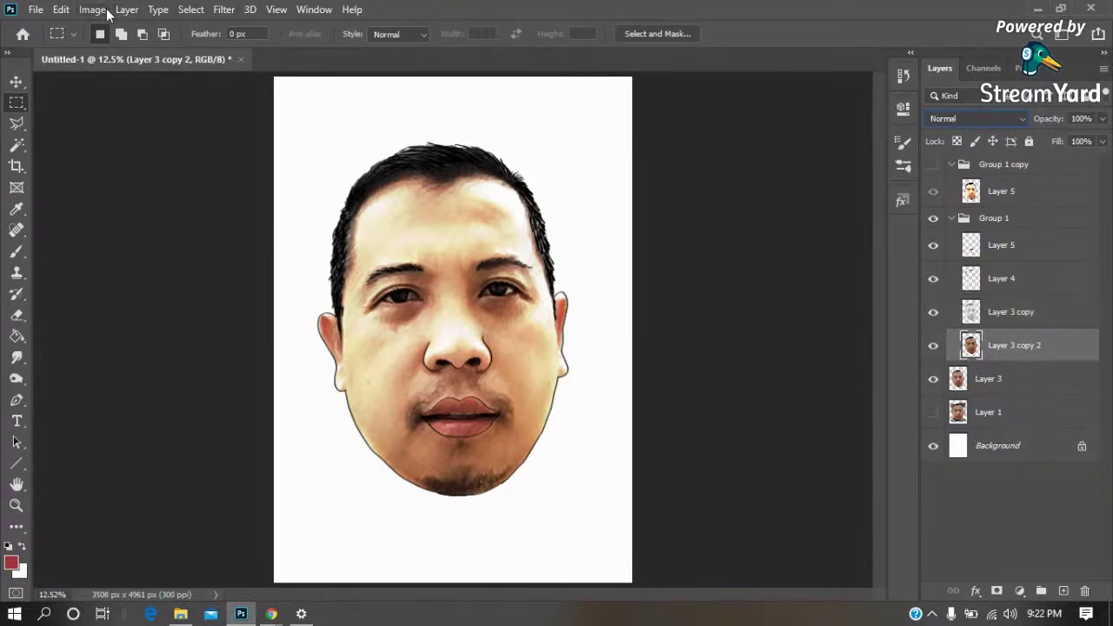
# Apply Brightness/Contrast of -15 brightness and 28 contrast to Layer 3 copy 2
pyautogui.click(106, 11)
pyautogui.click(365, 48)
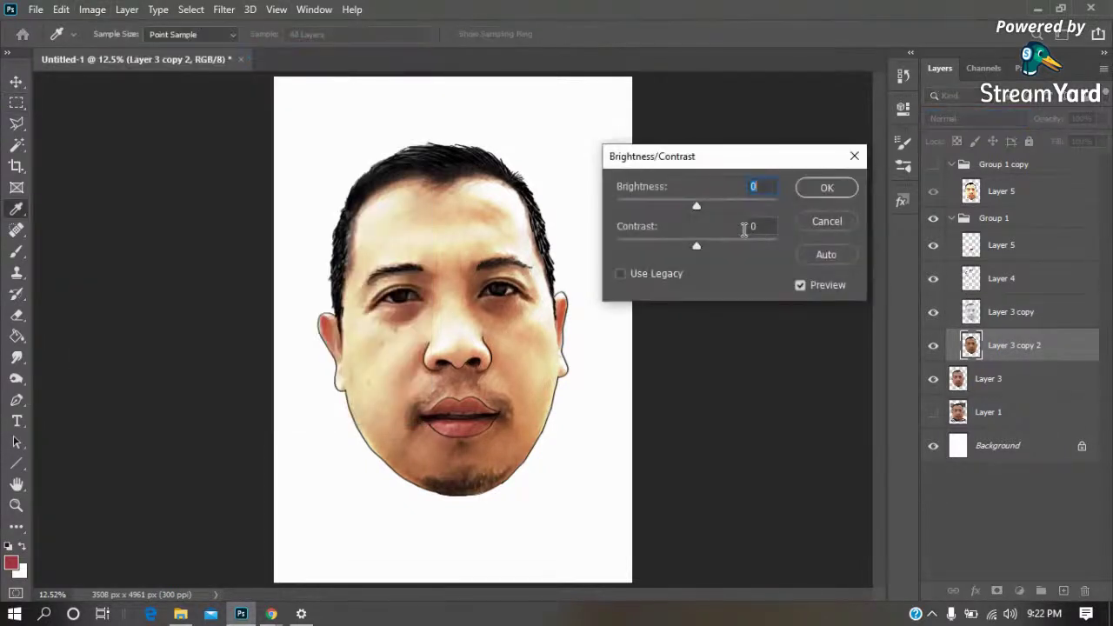
pyautogui.moveTo(693, 209); pyautogui.dragTo(690, 206)
pyautogui.moveTo(696, 246); pyautogui.dragTo(717, 249)
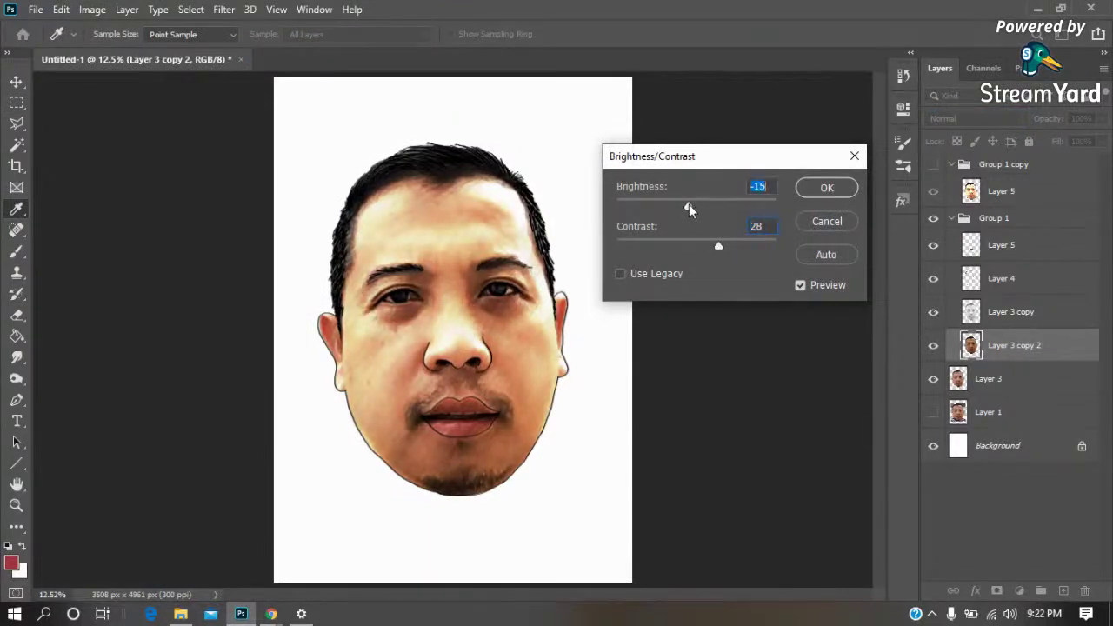
pyautogui.click(825, 189)
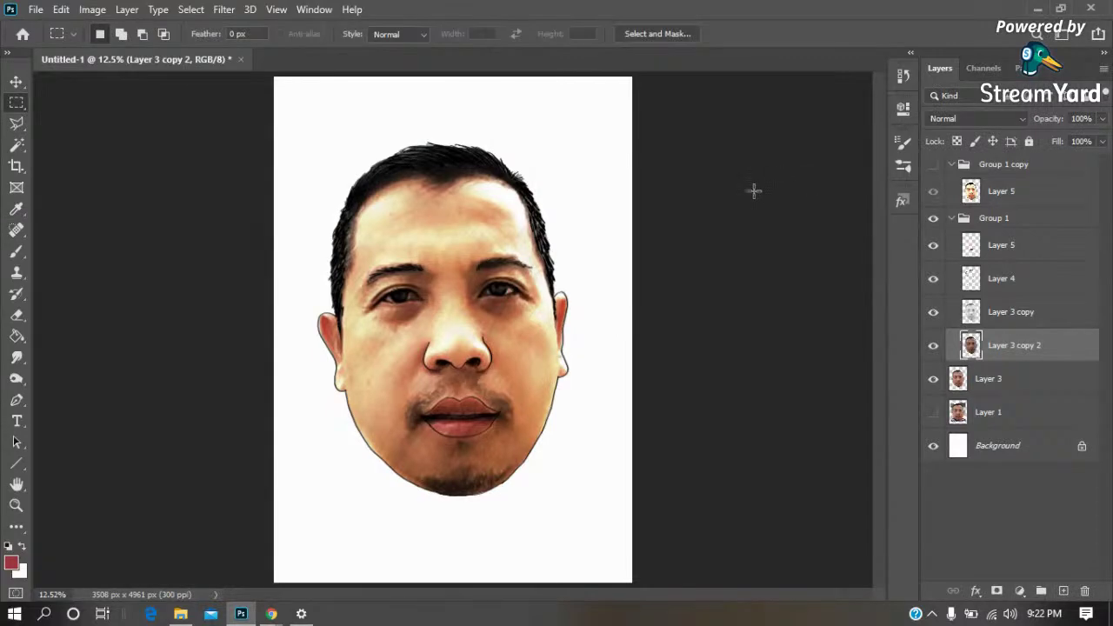
# Zoom in on the face and select the sketch layer Layer 3 copy
pyautogui.press('z')
pyautogui.moveTo(595, 226); pyautogui.dragTo(318, 498)
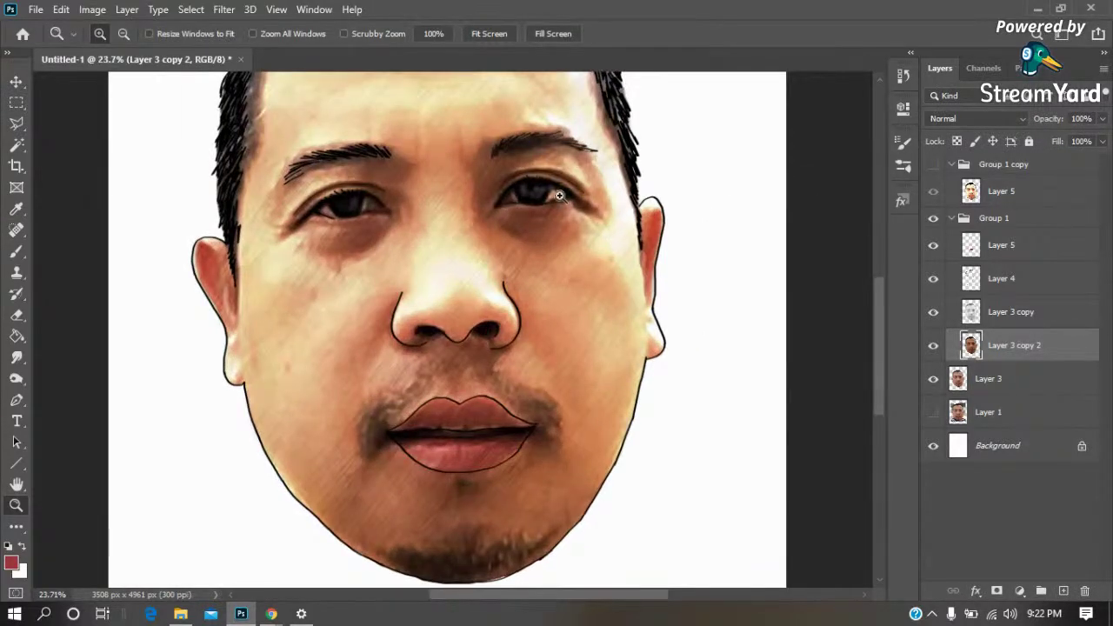
pyautogui.click(981, 315)
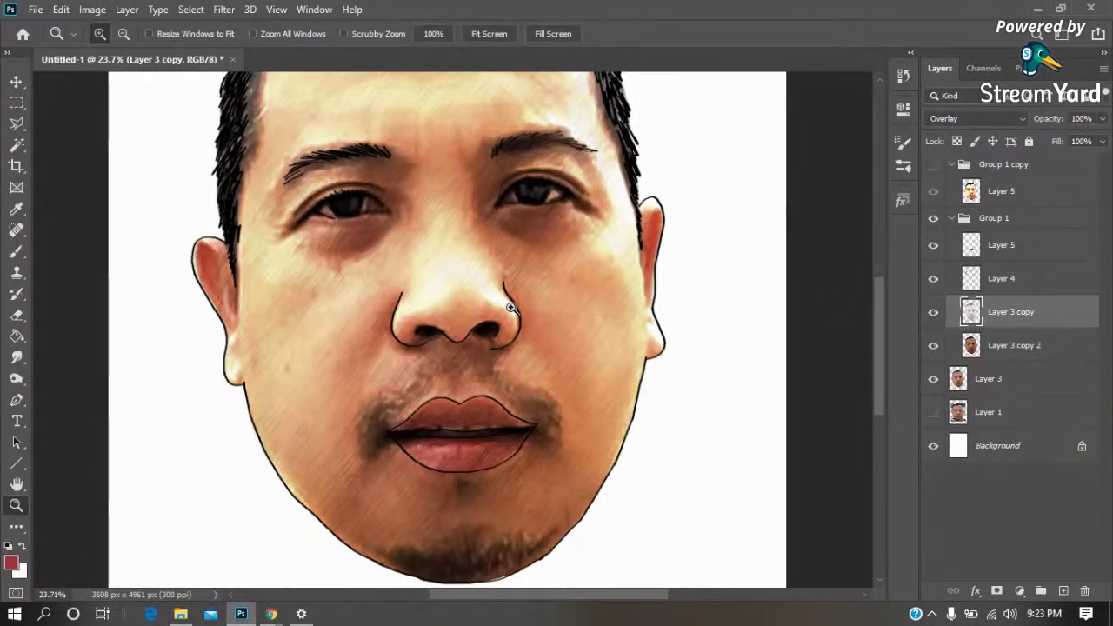
# Set up a large soft round brush at 11% opacity
pyautogui.press('b')
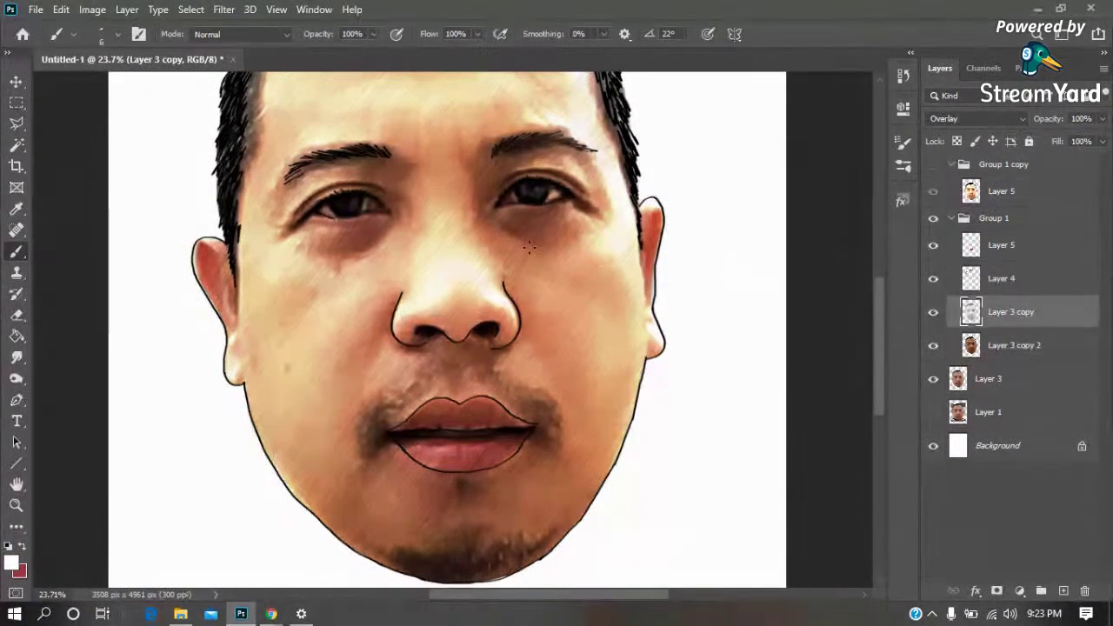
pyautogui.press(']')
pyautogui.press(']')
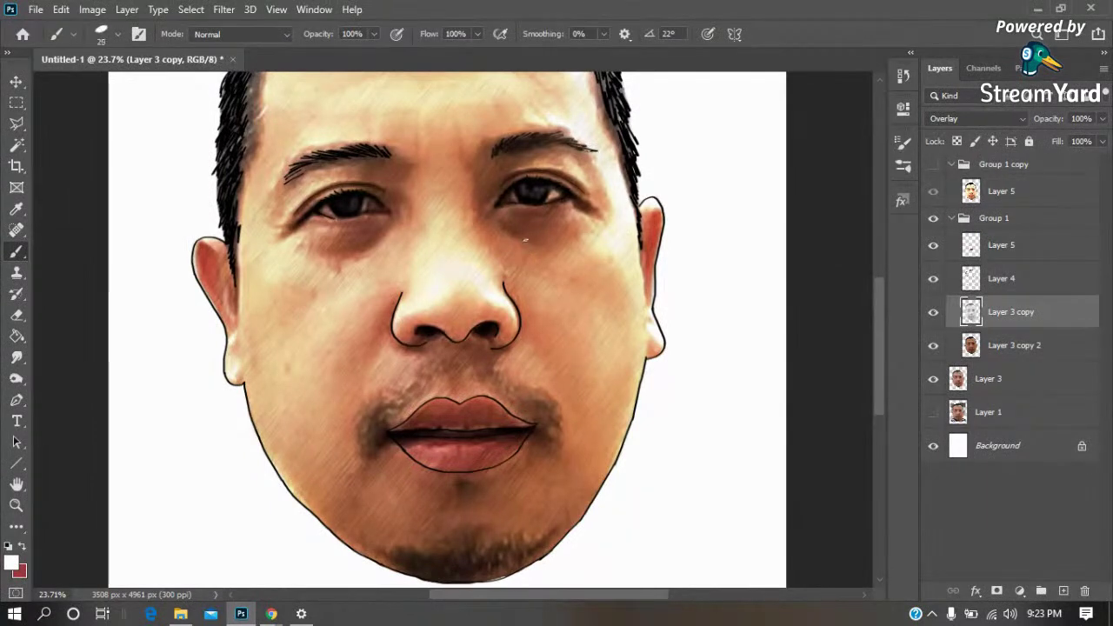
pyautogui.rightClick(526, 240)
pyautogui.click(583, 315)
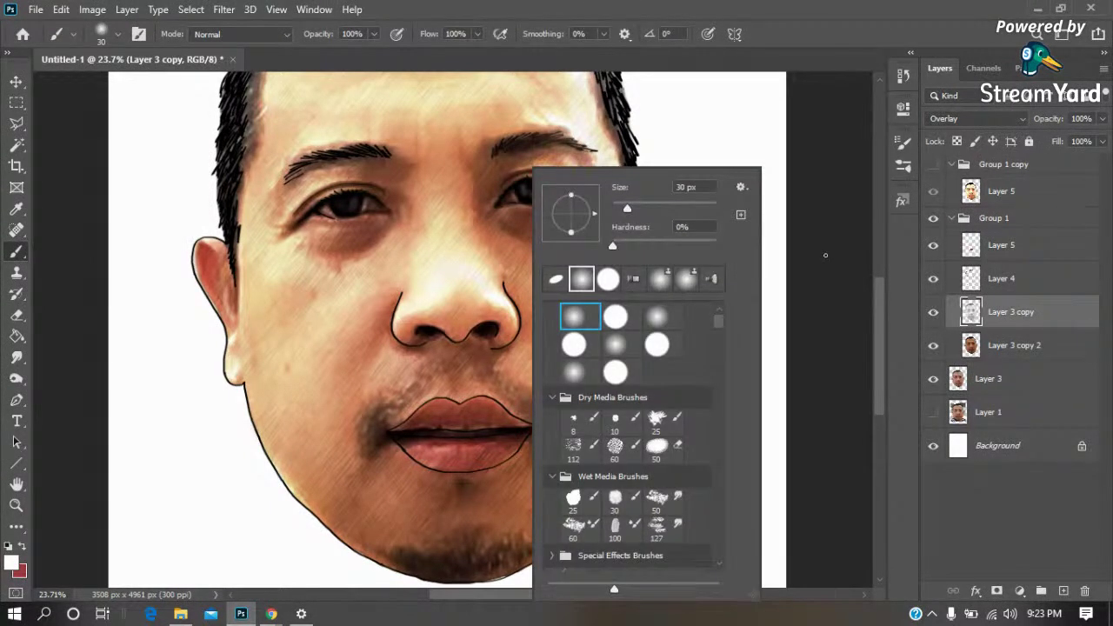
pyautogui.press('Return')
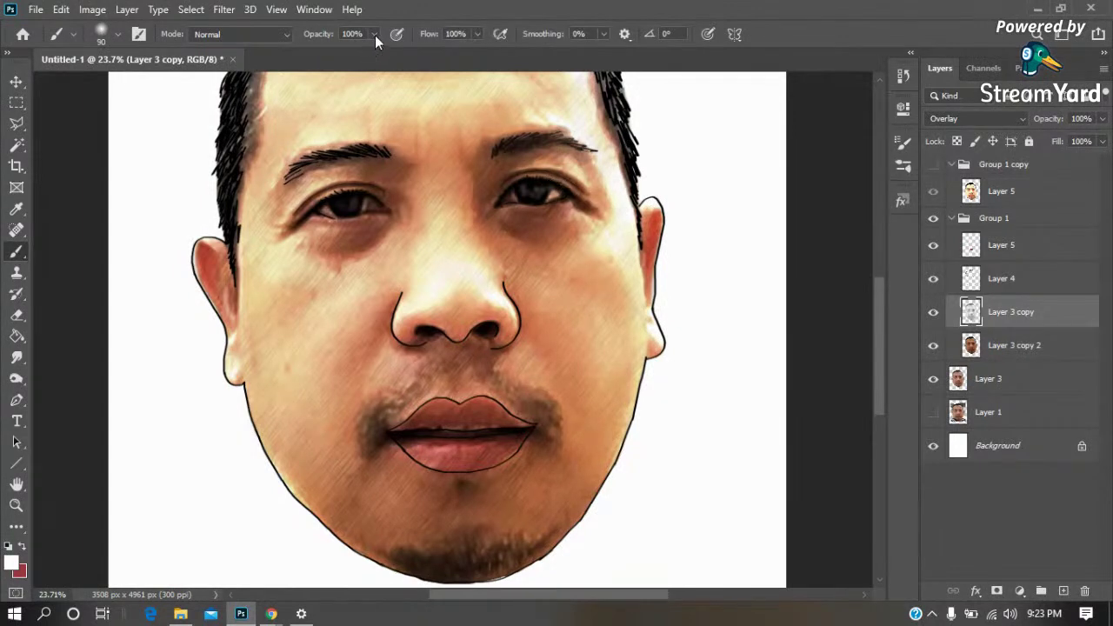
pyautogui.click(374, 40)
pyautogui.moveTo(338, 52); pyautogui.dragTo(307, 52)
pyautogui.click(556, 203)
# Paint faint white under both eyes and across the lips, then hide Layer 4
pyautogui.moveTo(541, 199)
pyautogui.mouseDown()
pyautogui.moveTo(520, 201)
pyautogui.moveTo(581, 200)
pyautogui.moveTo(522, 203)
pyautogui.mouseUp()
pyautogui.moveTo(344, 216)
pyautogui.mouseDown()
pyautogui.moveTo(371, 231)
pyautogui.moveTo(311, 256)
pyautogui.mouseUp()
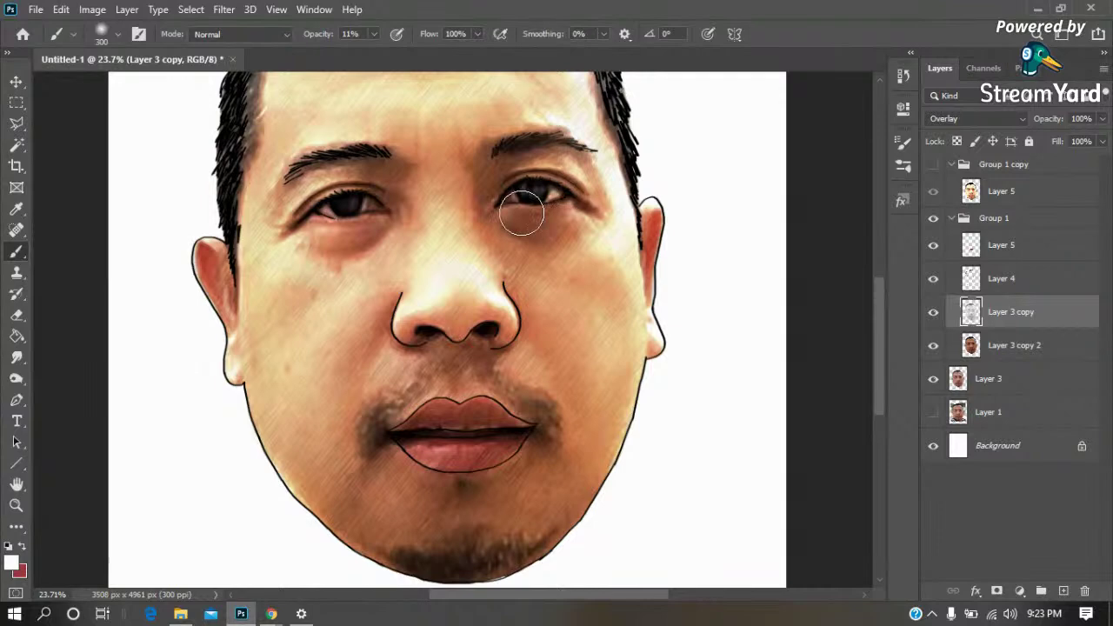
pyautogui.moveTo(522, 213); pyautogui.dragTo(522, 247)
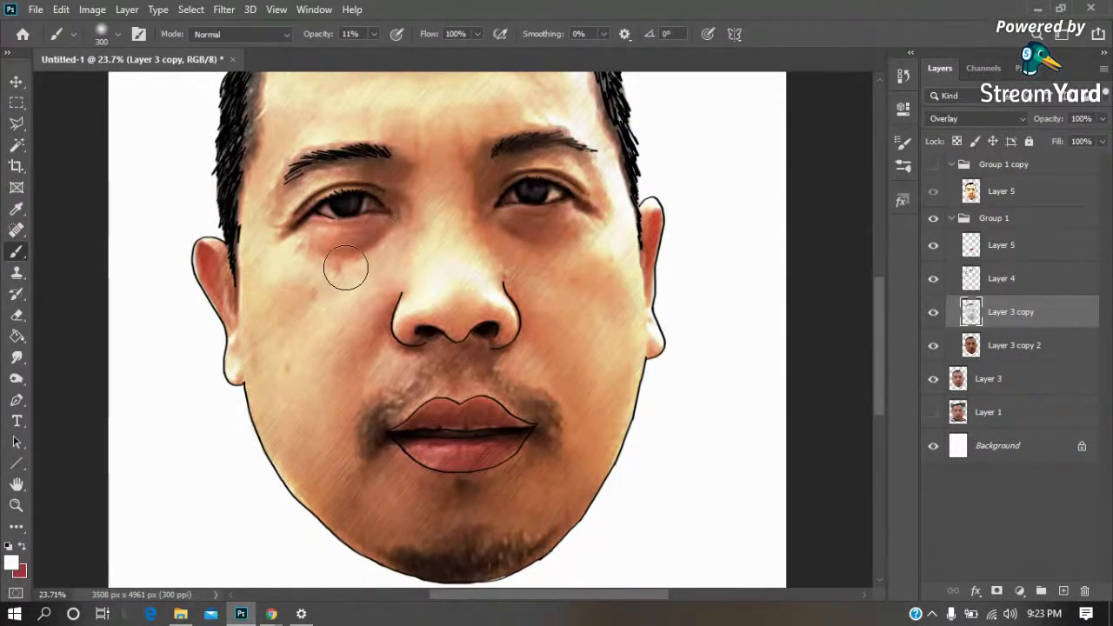
pyautogui.moveTo(346, 222); pyautogui.dragTo(269, 194)
pyautogui.moveTo(434, 421)
pyautogui.mouseDown()
pyautogui.moveTo(423, 422)
pyautogui.moveTo(509, 443)
pyautogui.moveTo(397, 443)
pyautogui.moveTo(501, 439)
pyautogui.moveTo(455, 442)
pyautogui.moveTo(530, 505)
pyautogui.moveTo(426, 550)
pyautogui.mouseUp()
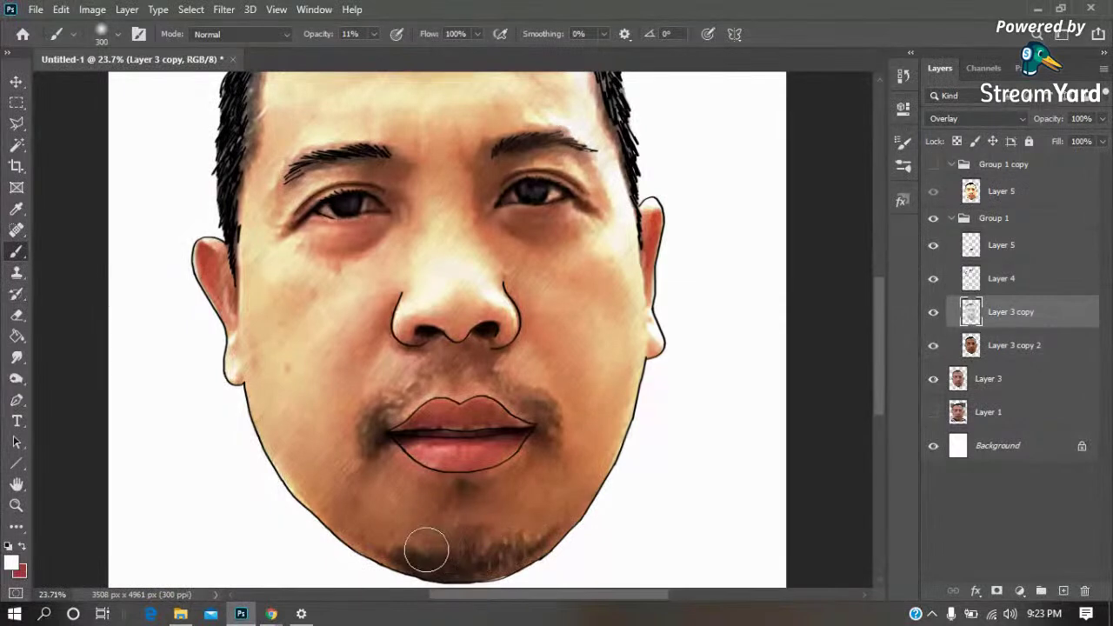
pyautogui.click(933, 279)
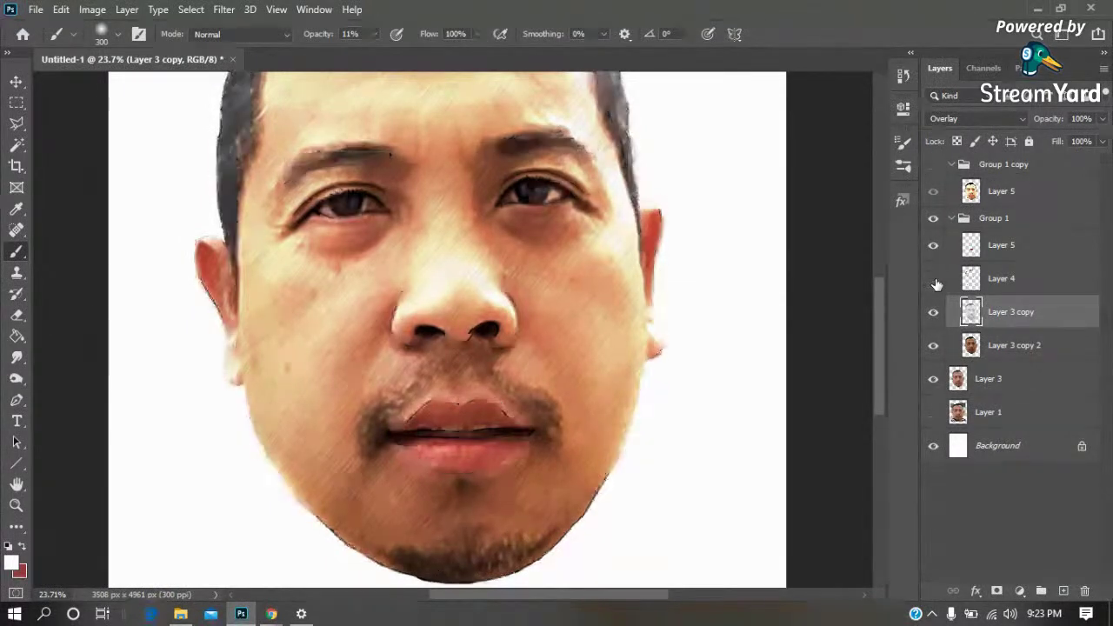
# Restore the Layer 4 line-art and merge Layer 3 copy 2 through Layer 5 into one Layer 5
pyautogui.click(934, 279)
pyautogui.click(934, 279)
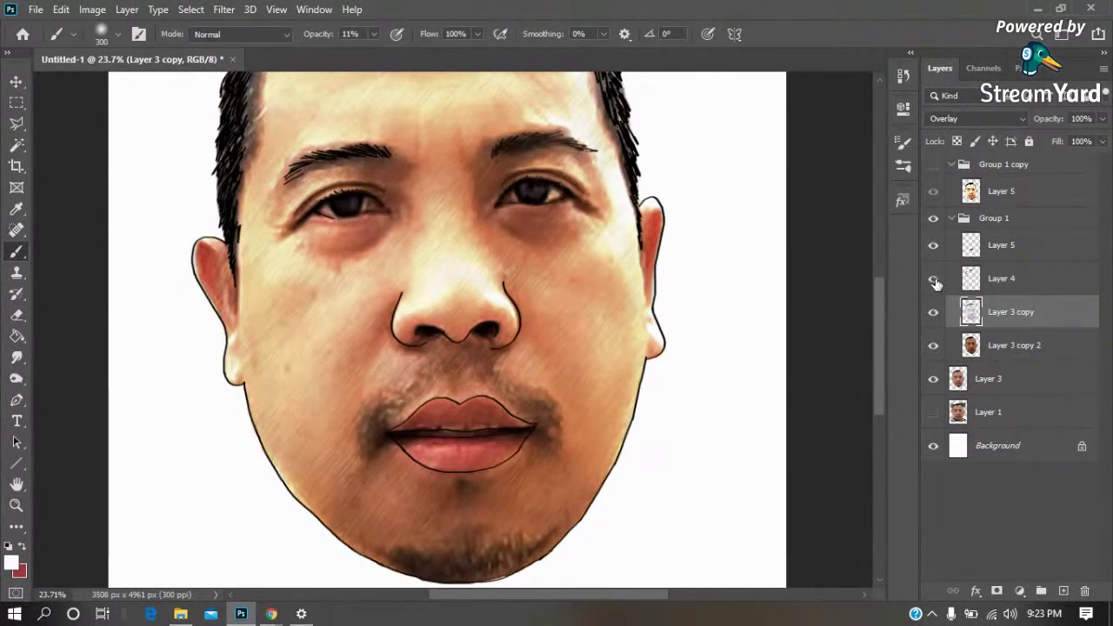
pyautogui.hotkey('ctrl', '-')
pyautogui.hotkey('ctrl', '-')
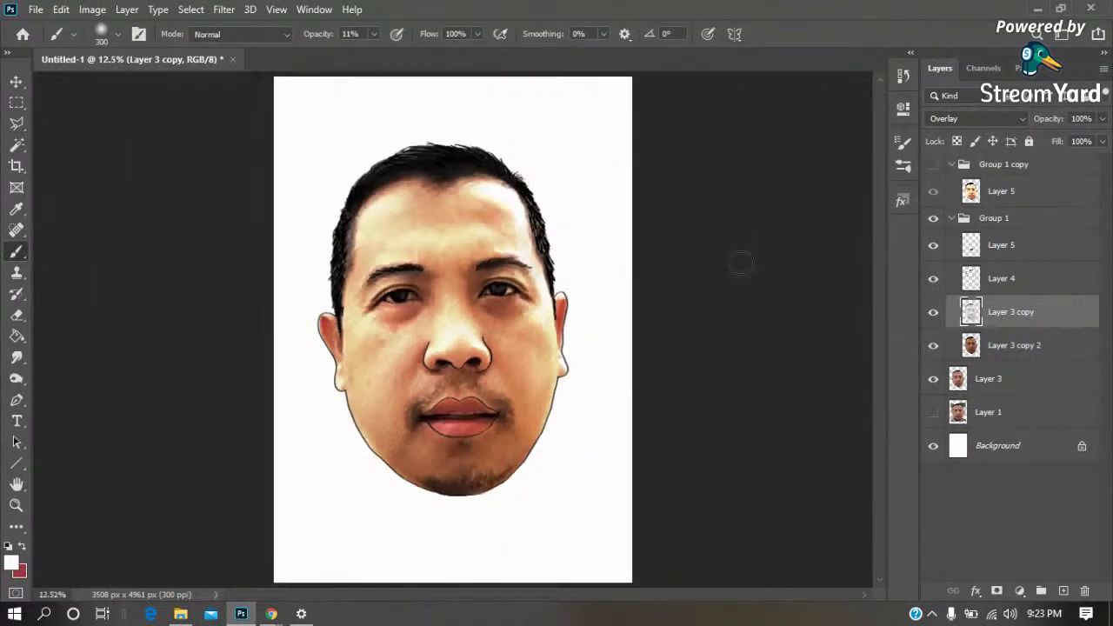
pyautogui.click(1006, 348)
pyautogui.keyDown('shift'); pyautogui.click(1011, 248); pyautogui.keyUp('shift')
pyautogui.rightClick(1011, 247)
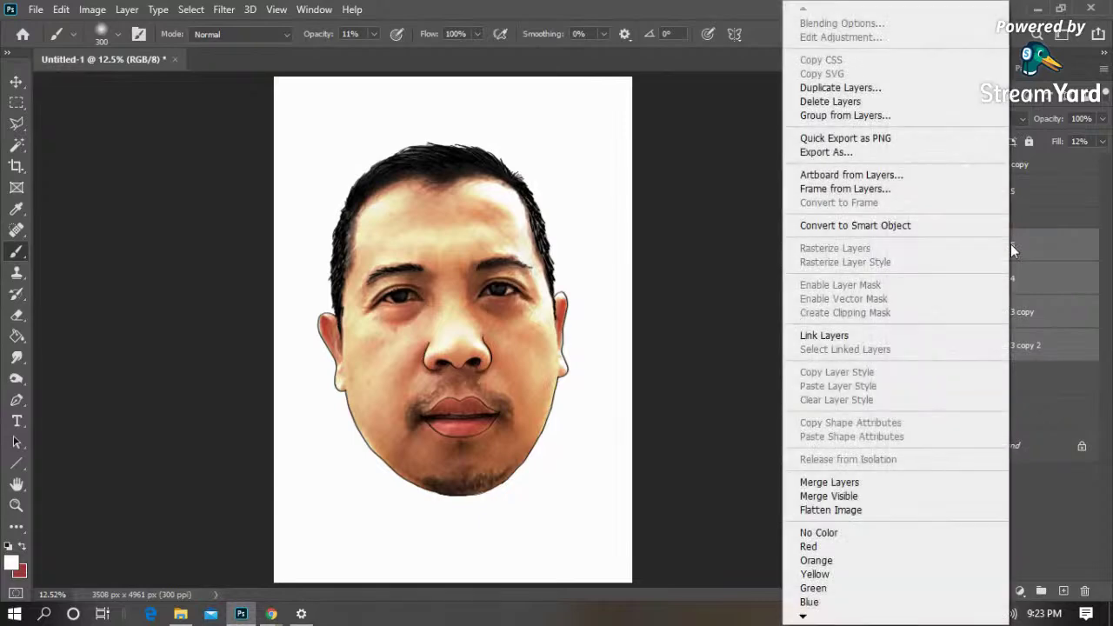
pyautogui.click(822, 479)
# Move the merged Layer 5 into visible Group 1 copy and lower its fill to about 46%
pyautogui.moveTo(1011, 246); pyautogui.dragTo(1002, 193)
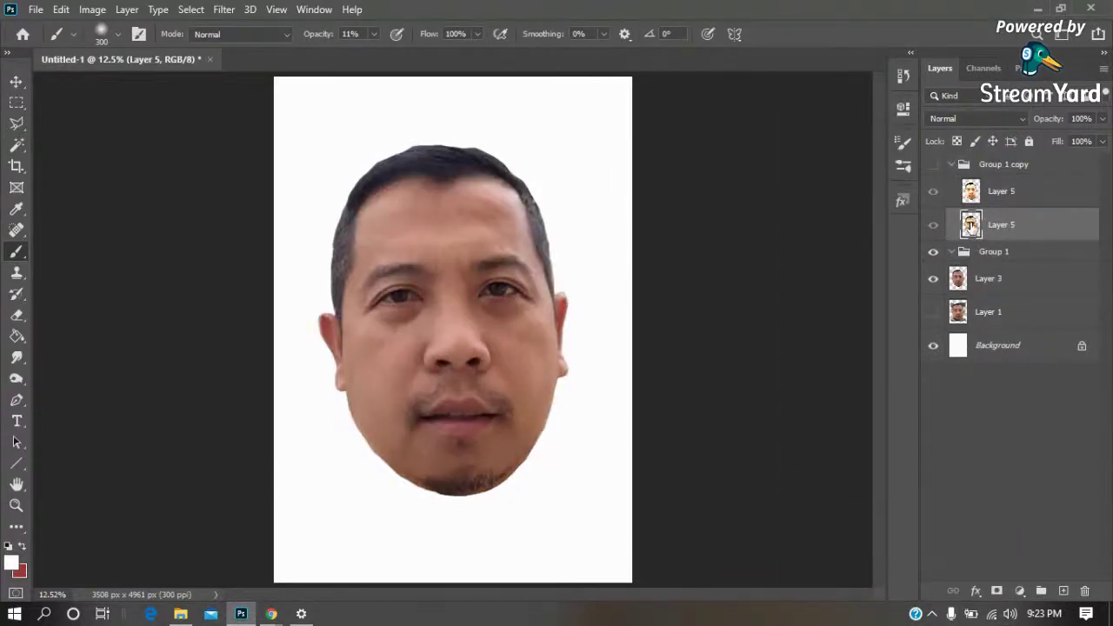
pyautogui.click(1007, 192)
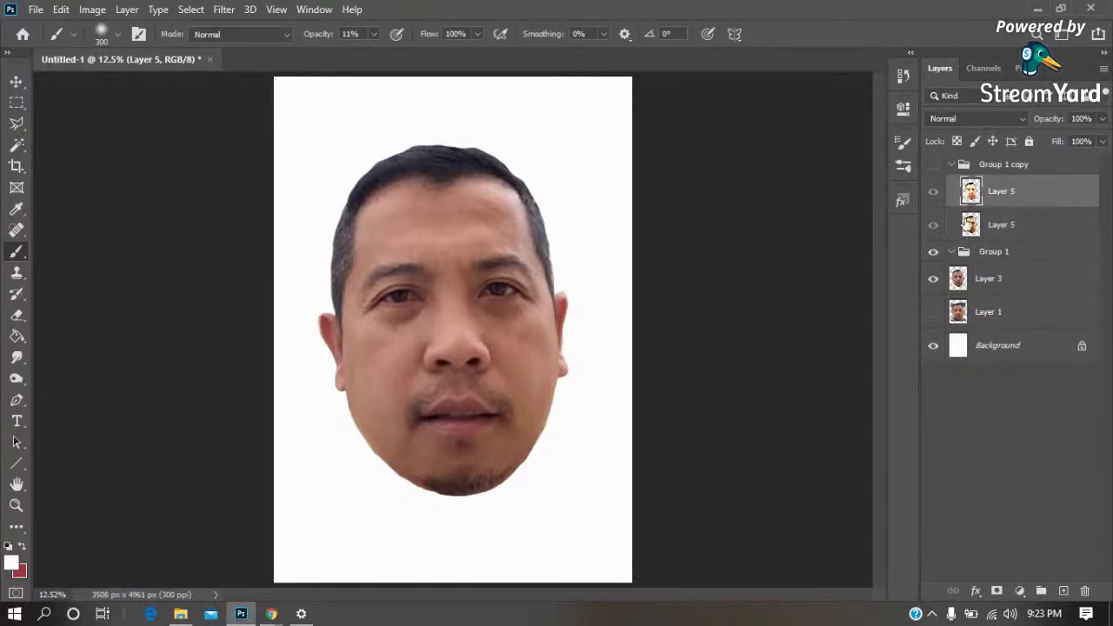
pyautogui.click(935, 167)
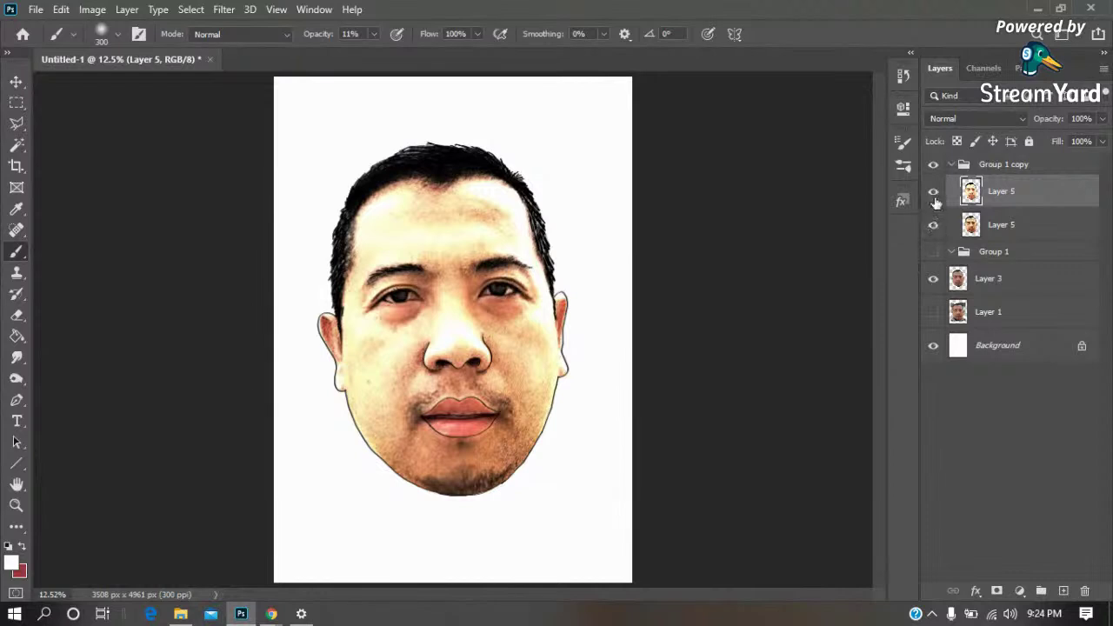
pyautogui.click(934, 193)
pyautogui.click(934, 193)
pyautogui.click(1102, 140)
pyautogui.click(1062, 162)
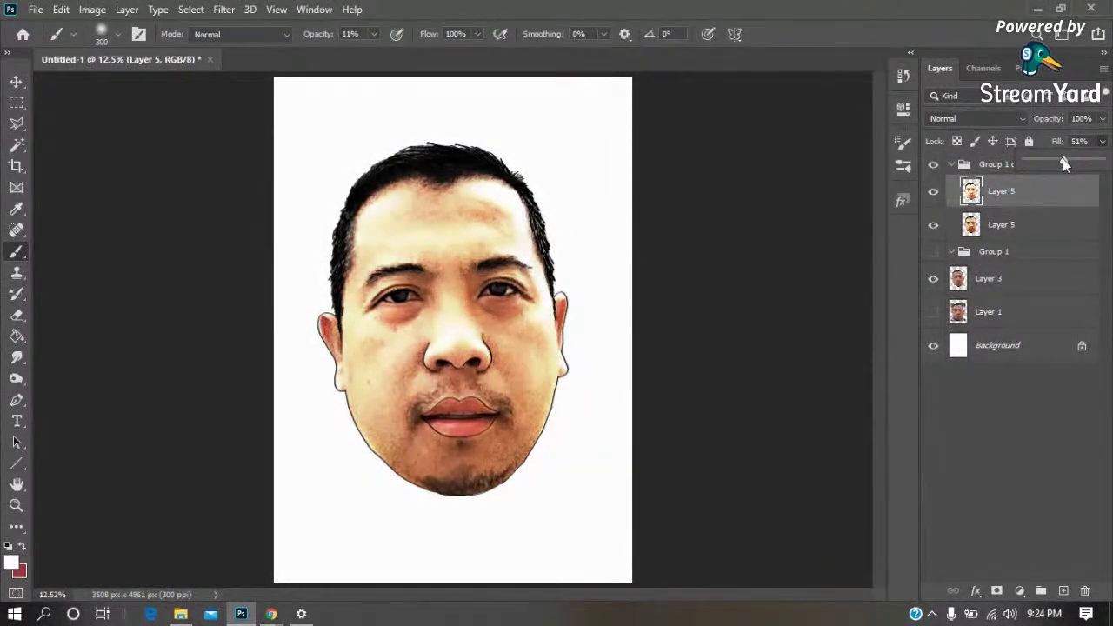
pyautogui.click(952, 261)
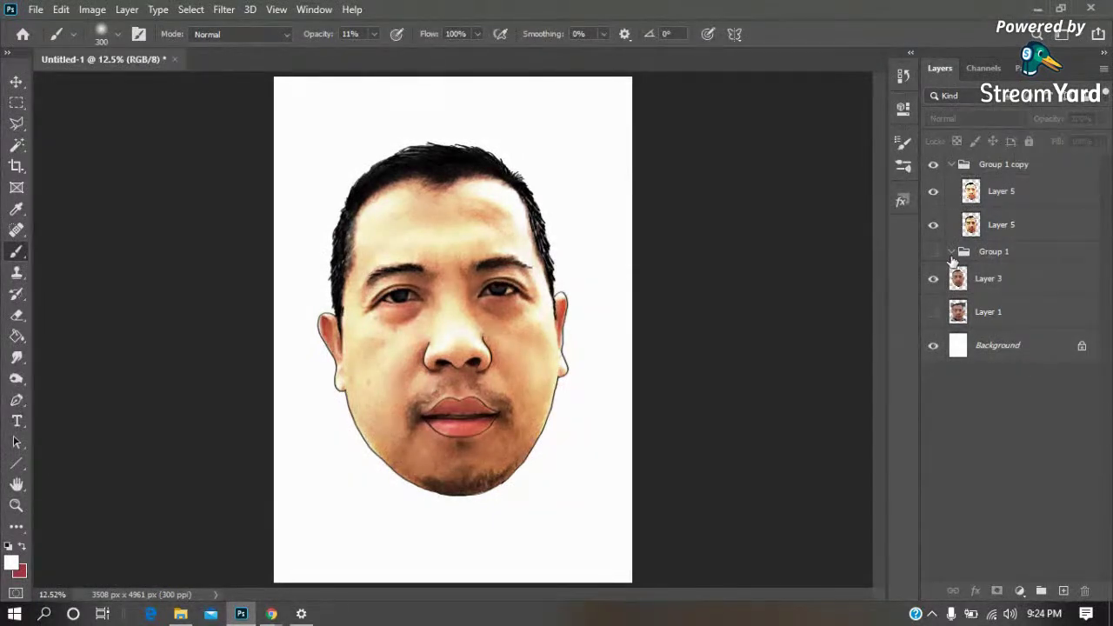
pyautogui.click(934, 193)
pyautogui.click(934, 192)
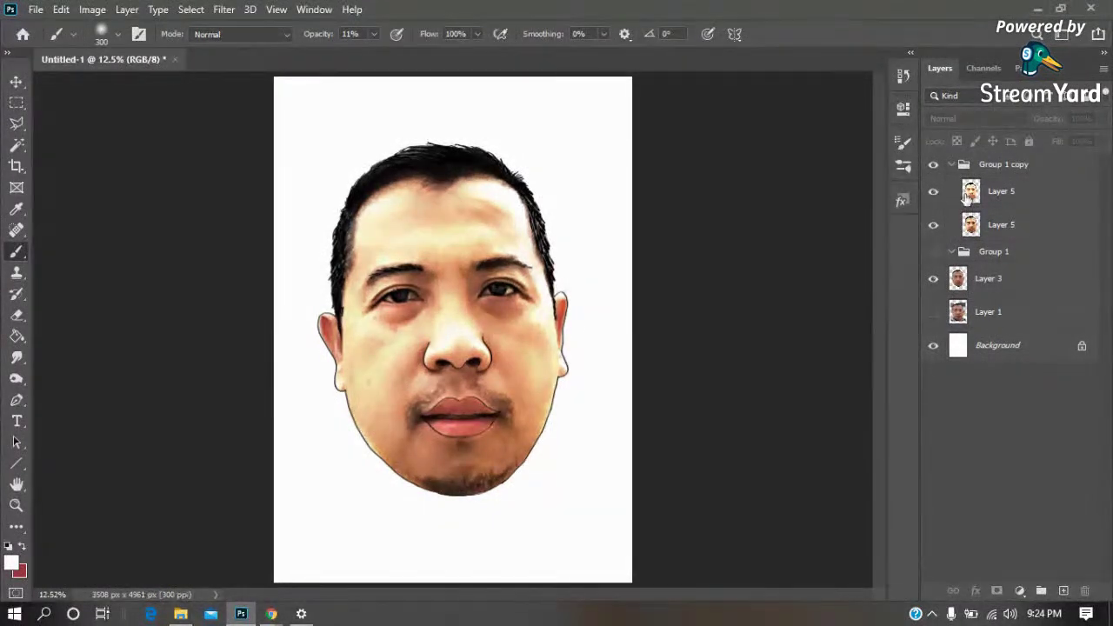
# Merge the two Layer 5 layers in Group 1 copy into one
pyautogui.click(1013, 228)
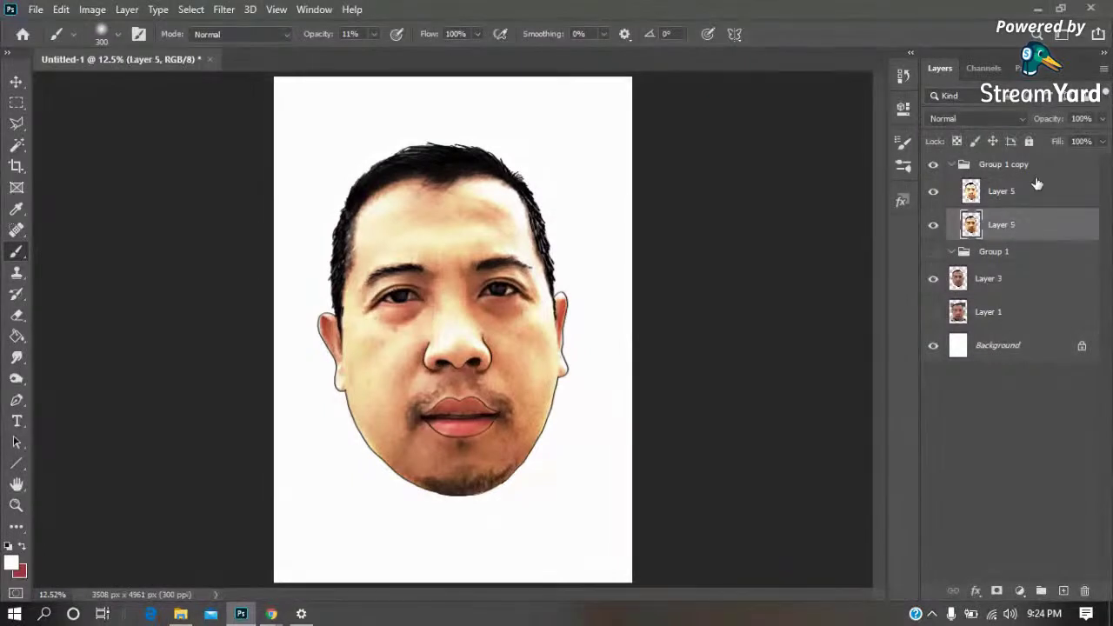
pyautogui.click(1011, 195)
pyautogui.keyDown('shift'); pyautogui.click(1004, 228); pyautogui.keyUp('shift')
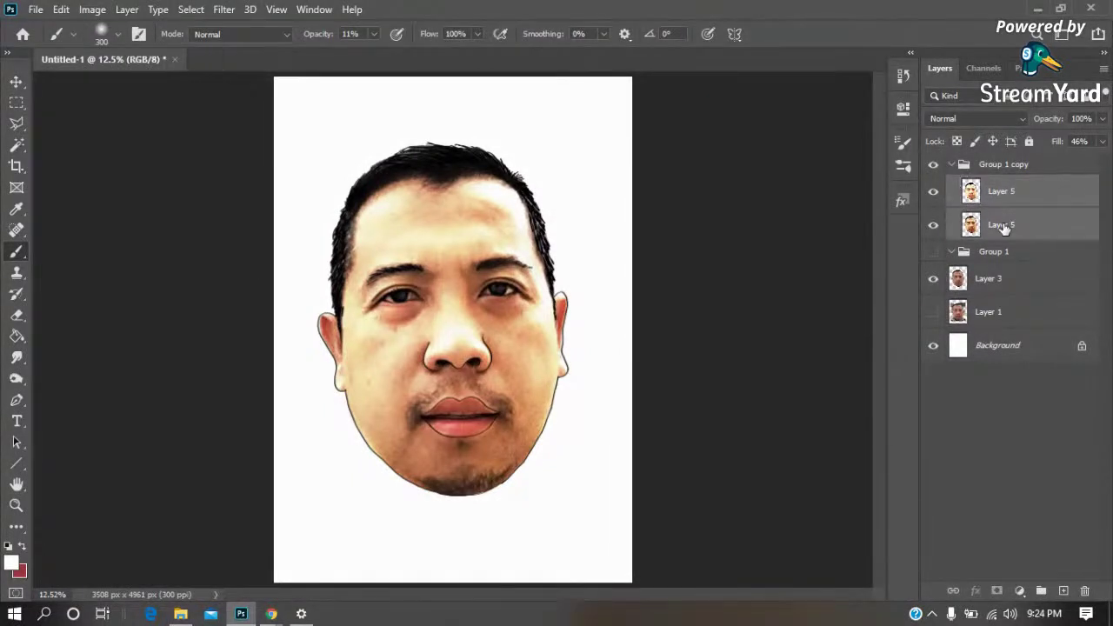
pyautogui.rightClick(1005, 227)
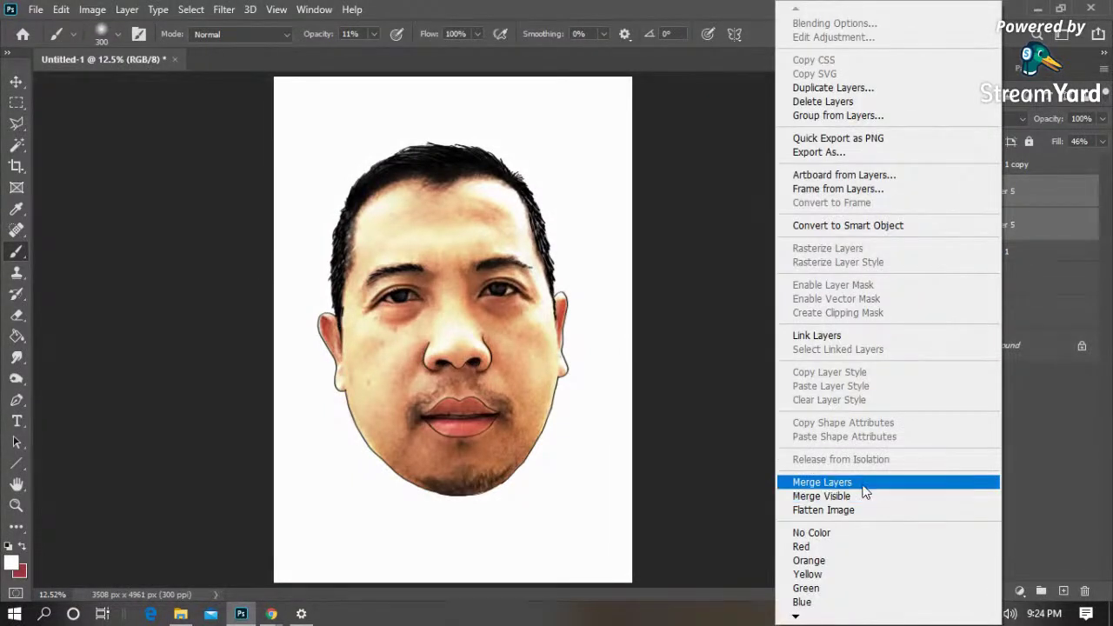
pyautogui.click(865, 482)
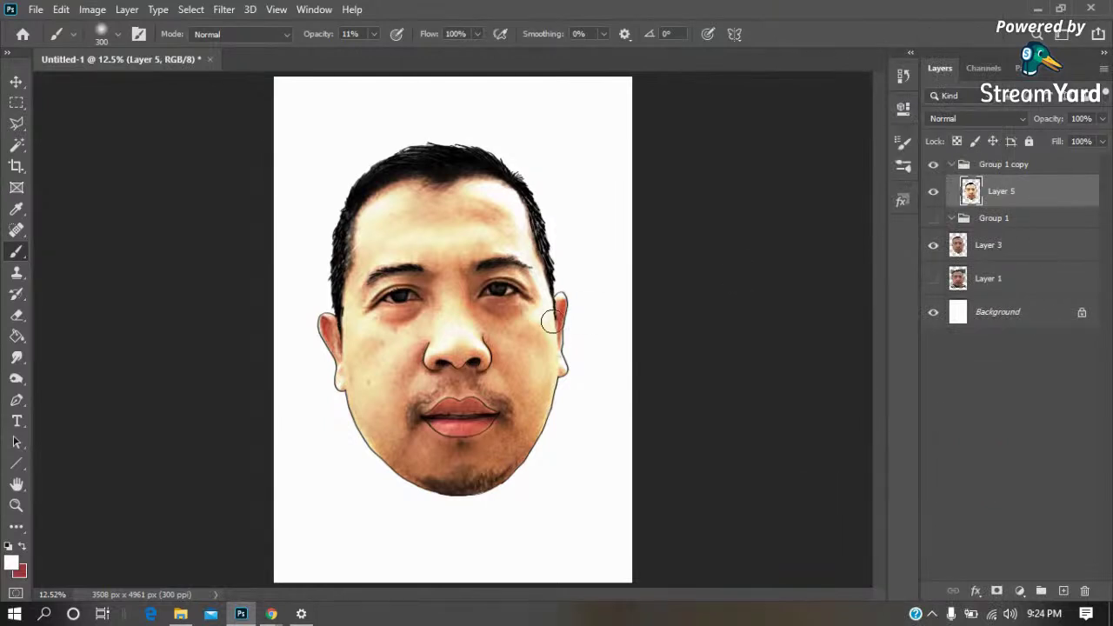
# Duplicate the merged Layer 5 as Layer 5 copy
pyautogui.hotkey('ctrl', 't')
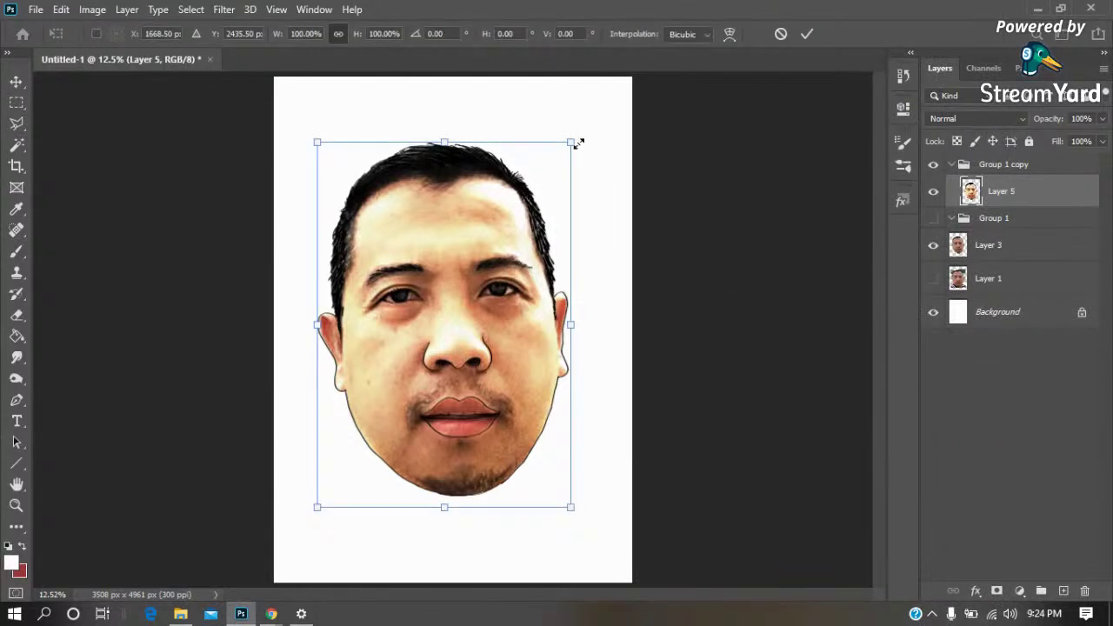
pyautogui.press('Escape')
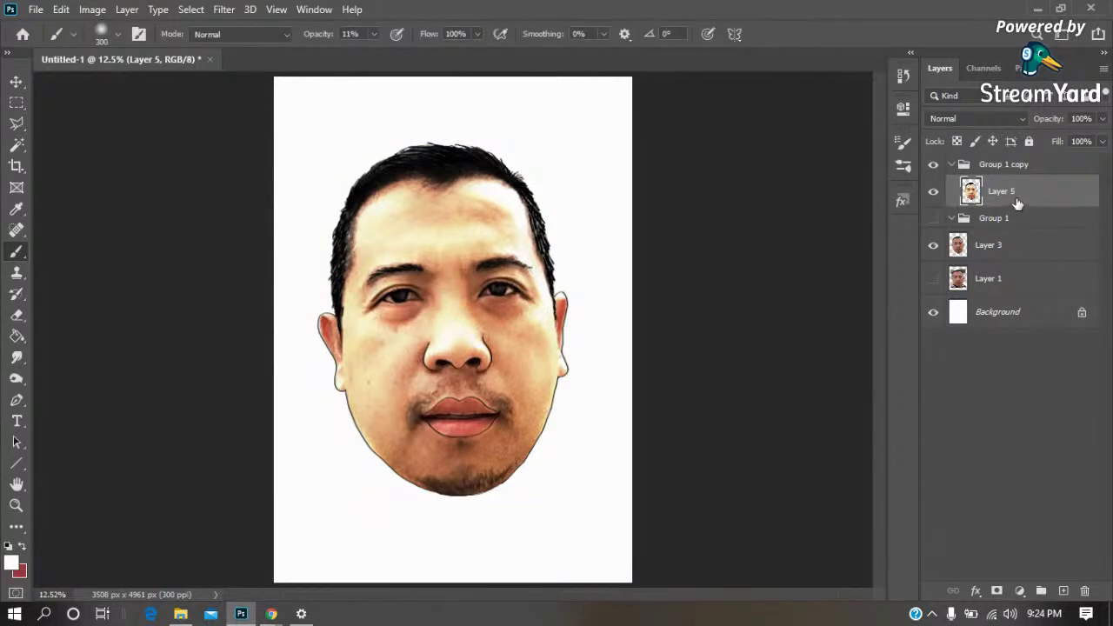
pyautogui.moveTo(1017, 202); pyautogui.dragTo(1064, 591)
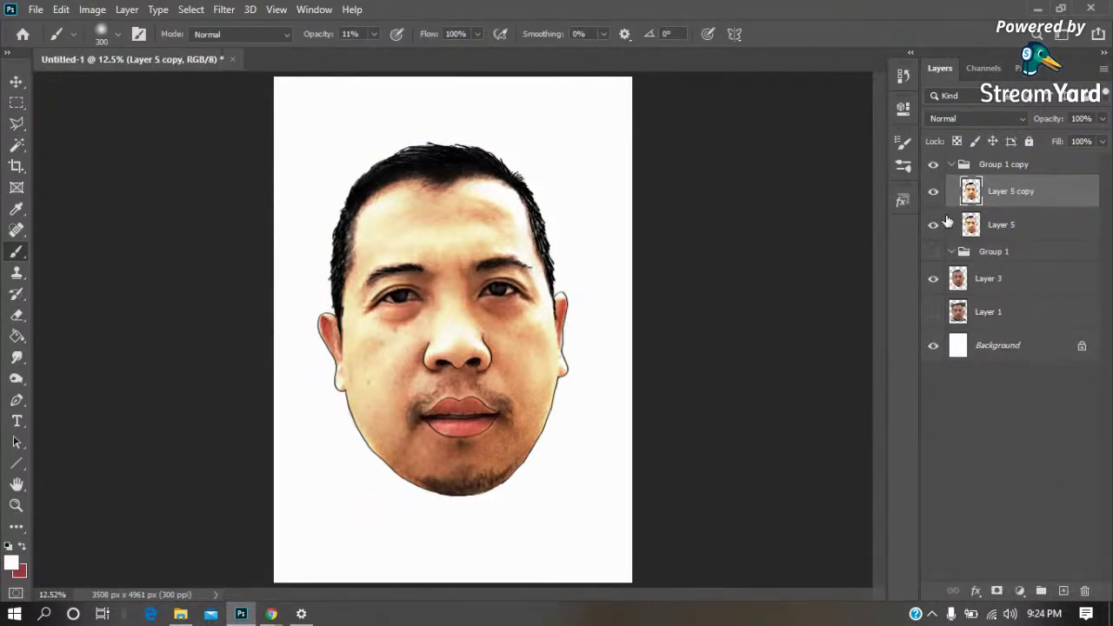
# Move Layer 5, Layer 3 and Layer 1 into Group 1 and collapse it
pyautogui.moveTo(994, 222); pyautogui.dragTo(943, 253)
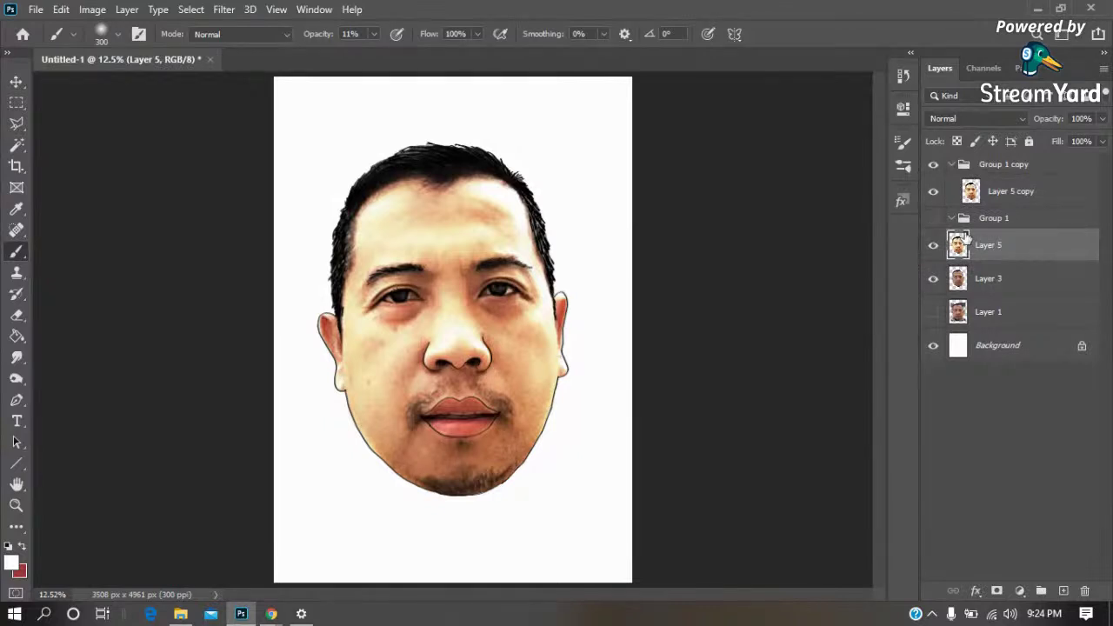
pyautogui.keyDown('shift'); pyautogui.click(994, 281); pyautogui.keyUp('shift')
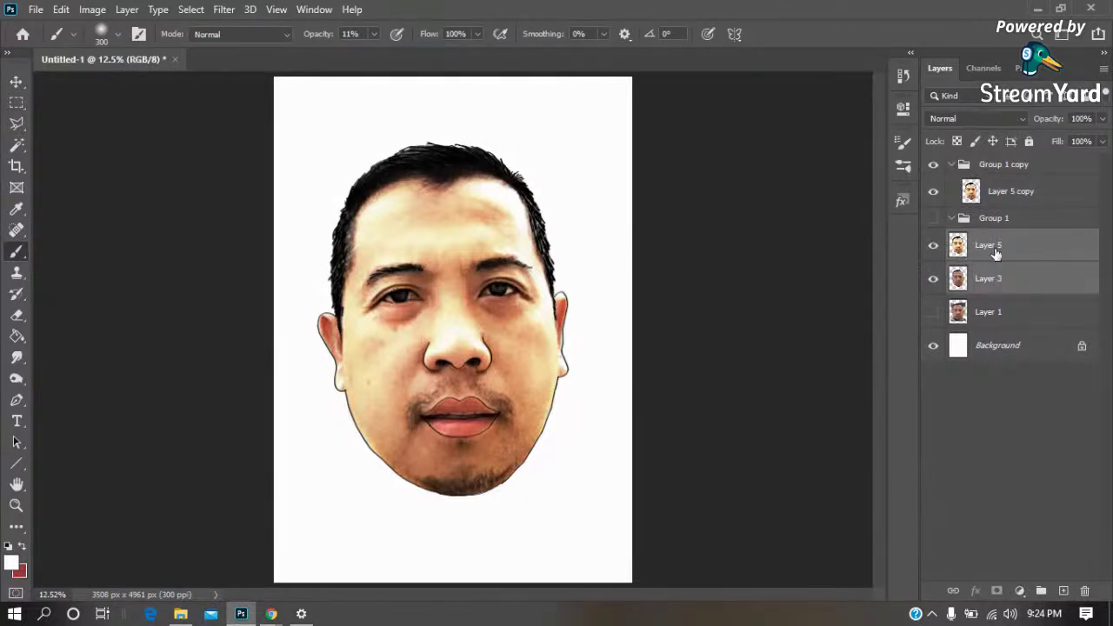
pyautogui.moveTo(994, 281); pyautogui.dragTo(1002, 224)
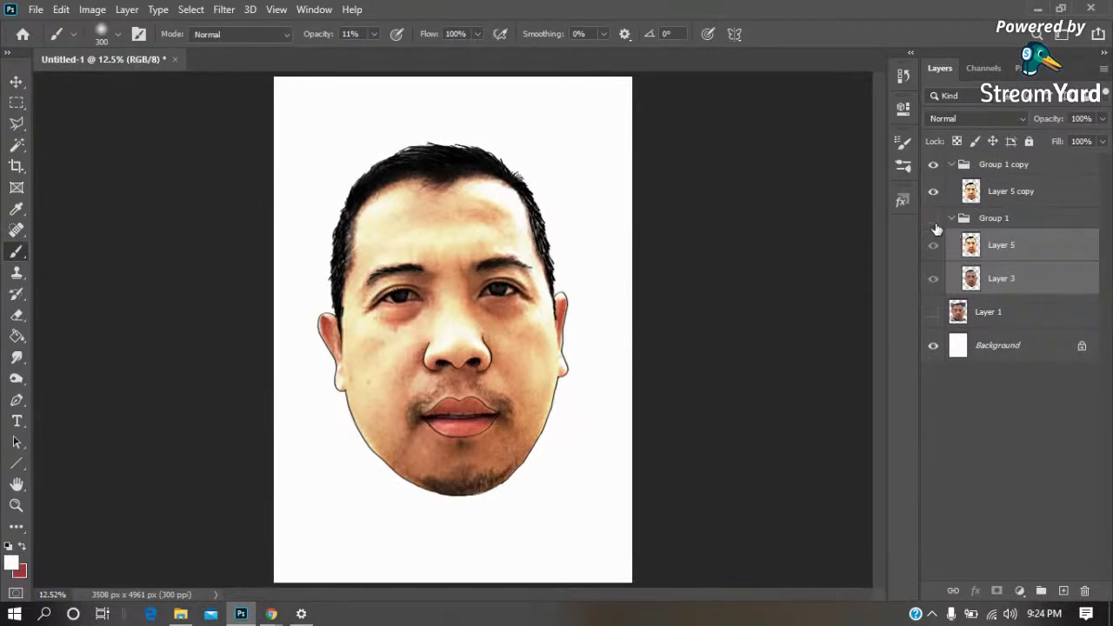
pyautogui.click(951, 219)
pyautogui.moveTo(963, 246); pyautogui.dragTo(1004, 219)
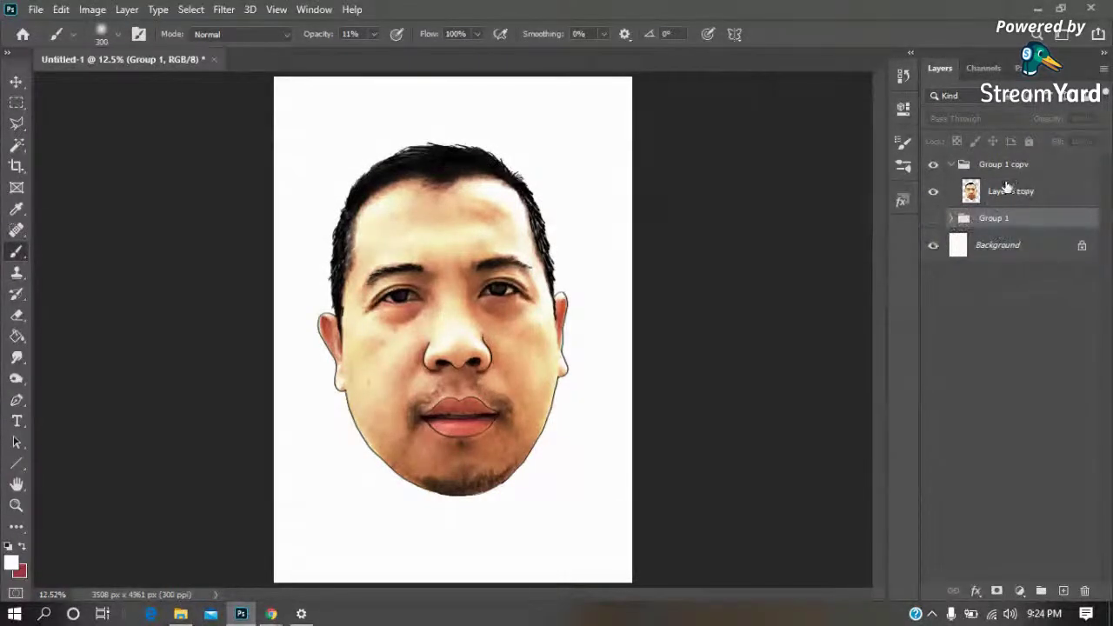
# Move Layer 5 copy to the top of the layer stack and select it
pyautogui.moveTo(1007, 189); pyautogui.dragTo(1021, 156)
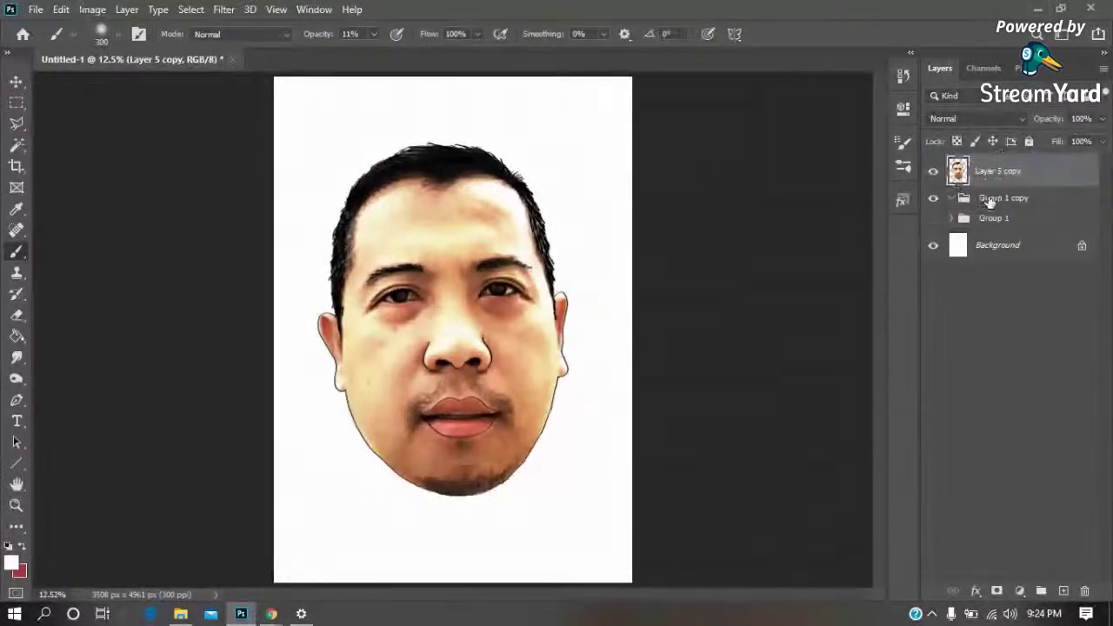
pyautogui.click(990, 202)
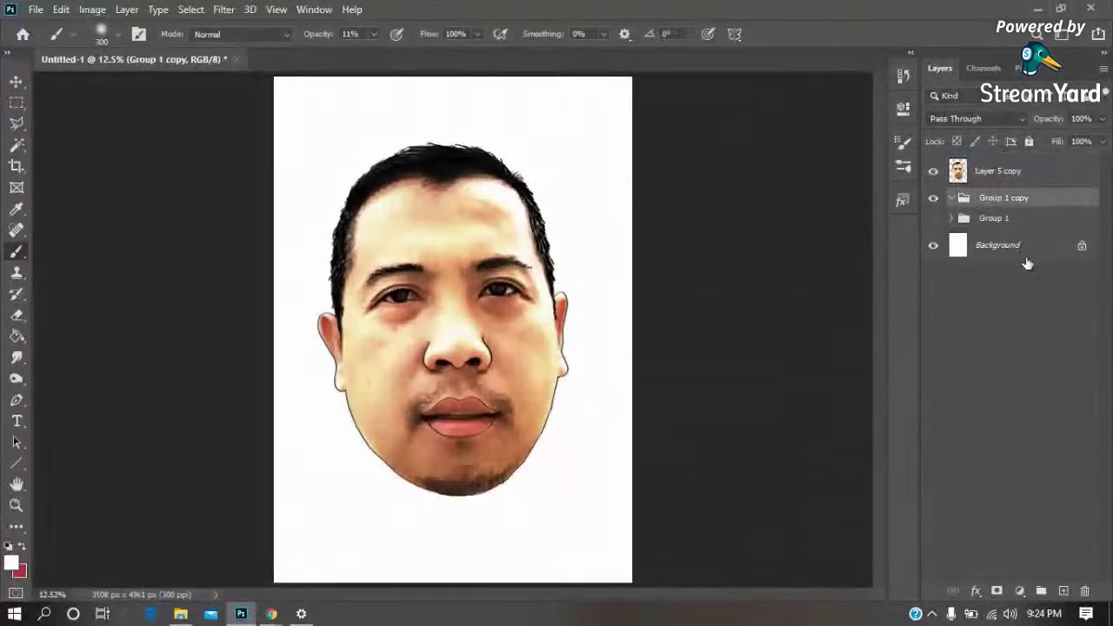
pyautogui.click(979, 177)
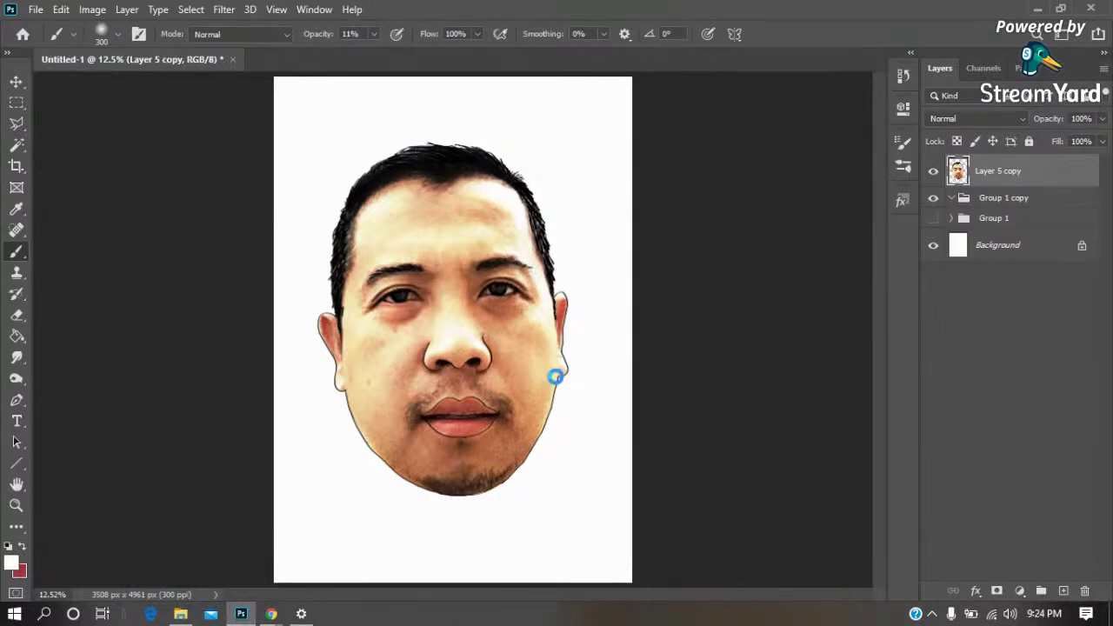
# Open the cartoon businessman-at-desk JPG (45736583-high-quality-officer…) from Downloads
pyautogui.hotkey('ctrl', 'o')
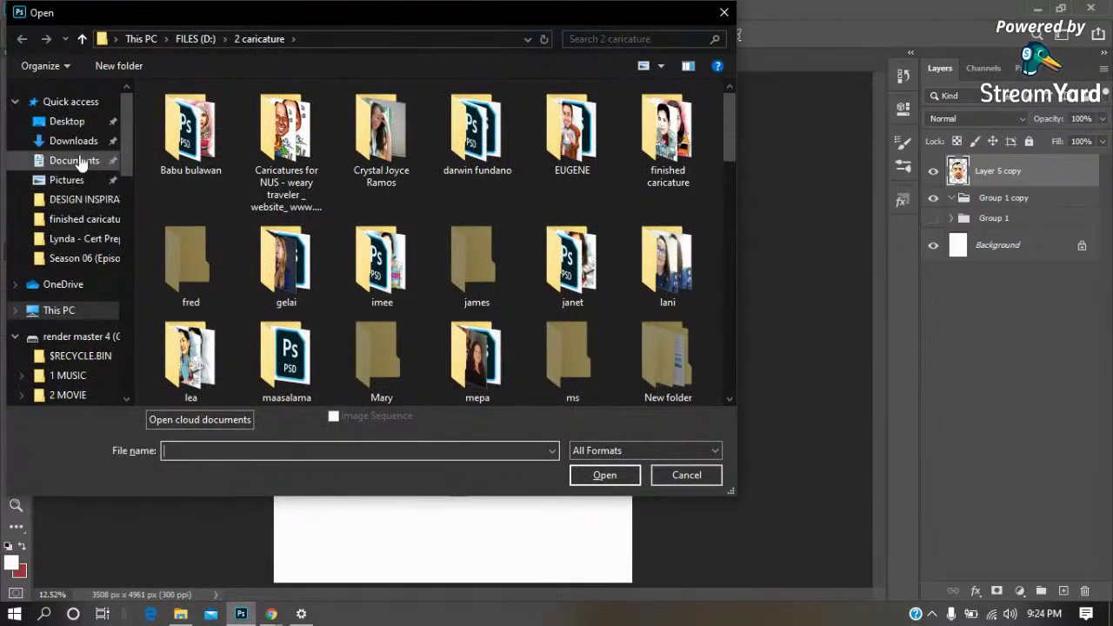
pyautogui.click(67, 121)
pyautogui.click(74, 140)
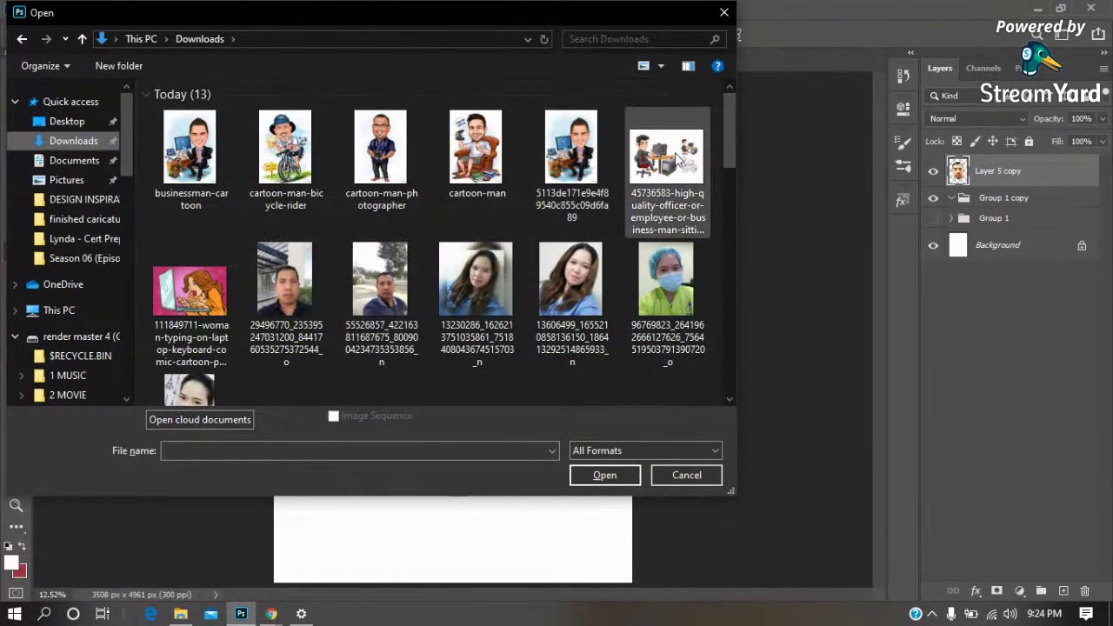
pyautogui.click(682, 154)
pyautogui.click(604, 474)
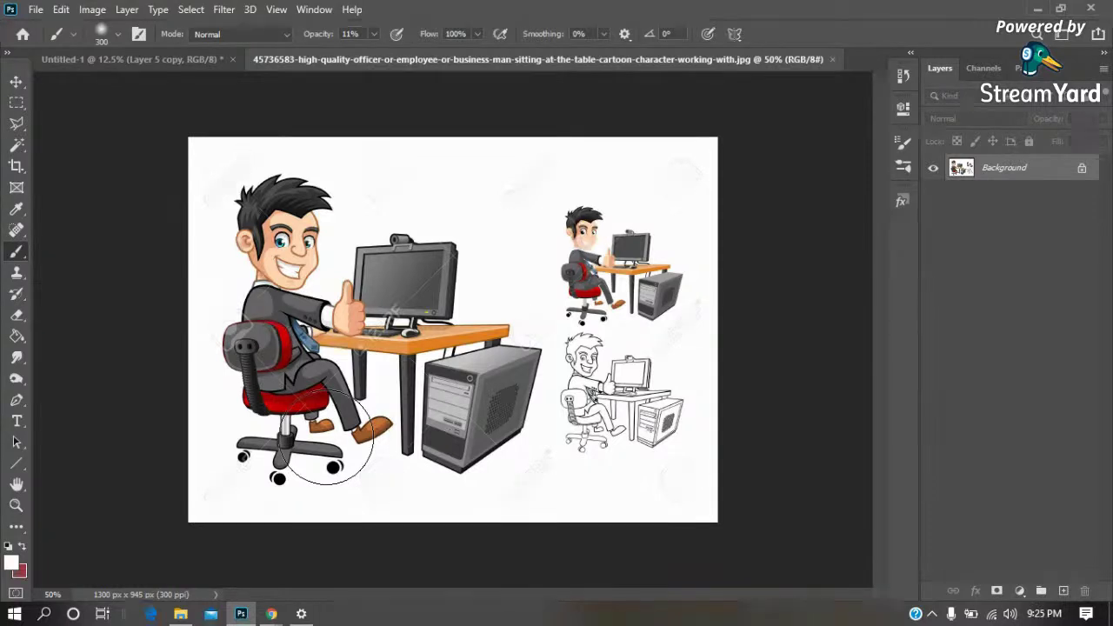
# Select the whole cartoon and paste it into the Untitled-1 face document
pyautogui.press('m')
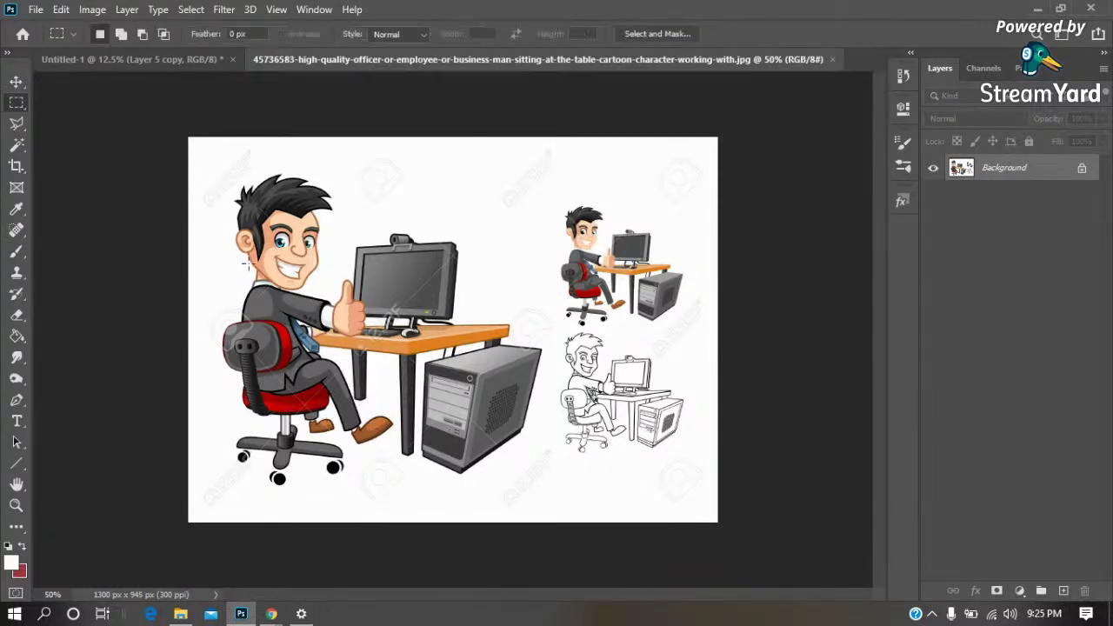
pyautogui.moveTo(208, 158); pyautogui.dragTo(546, 496)
pyautogui.click(162, 59)
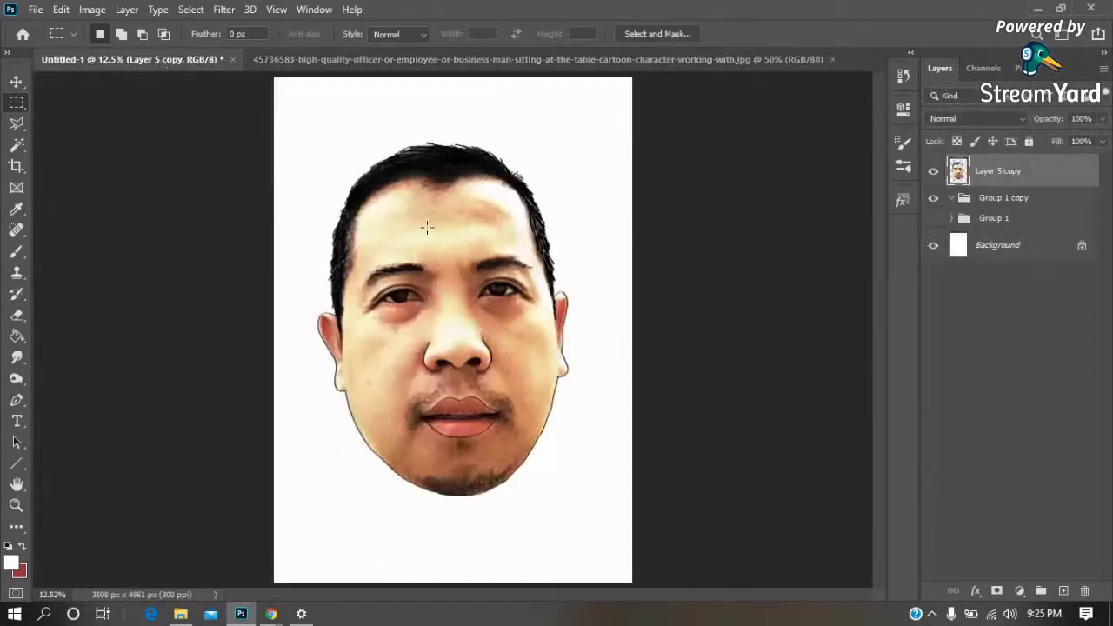
pyautogui.hotkey('ctrl', 'v')
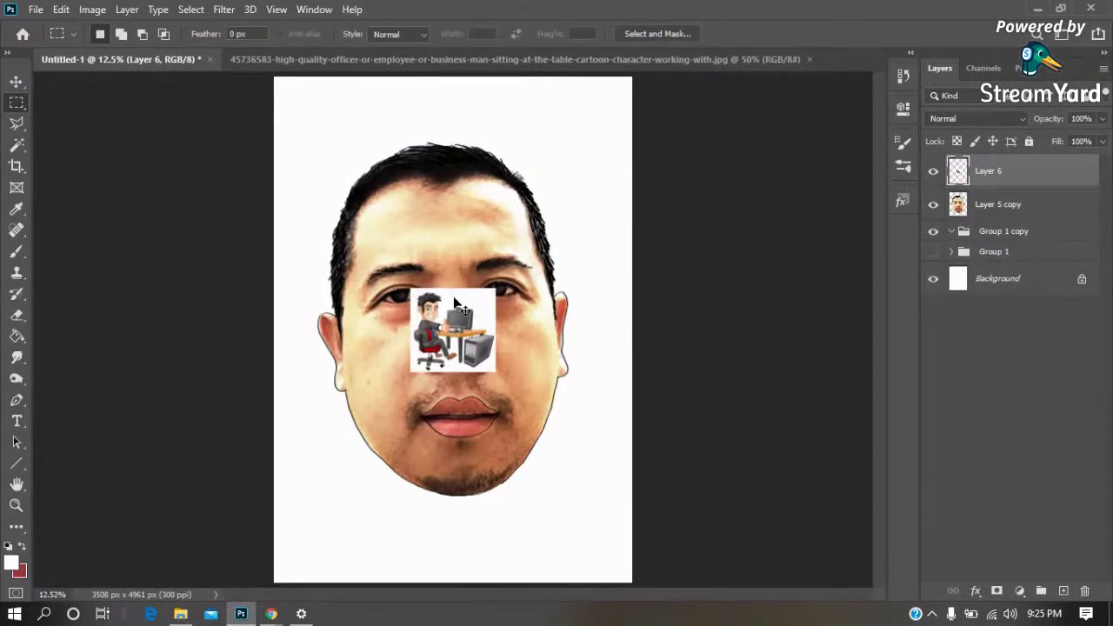
# Scale the pasted cartoon up to fill most of the page, nudged slightly right
pyautogui.hotkey('ctrl', 't')
pyautogui.moveTo(412, 283); pyautogui.dragTo(271, 150)
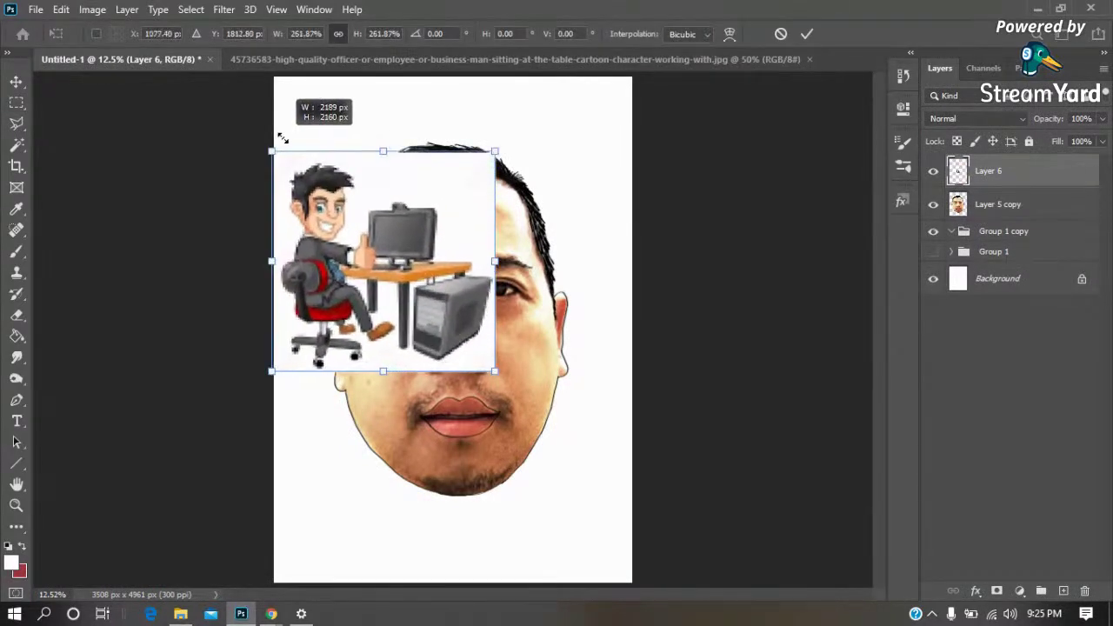
pyautogui.moveTo(495, 372); pyautogui.dragTo(671, 545)
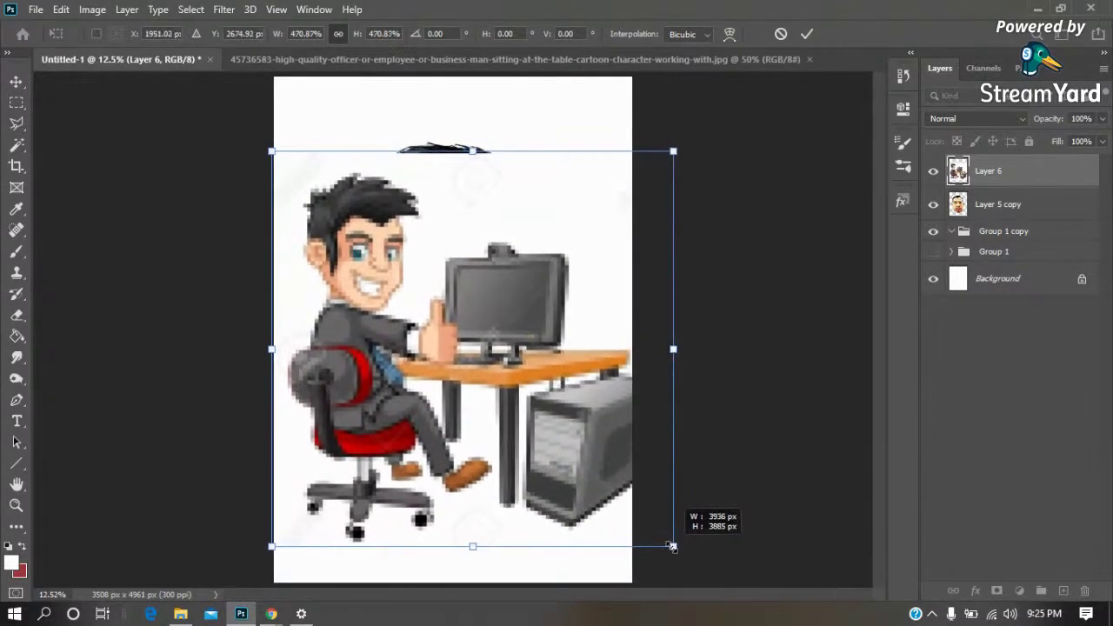
pyautogui.moveTo(492, 429); pyautogui.dragTo(529, 431)
pyautogui.press('m')
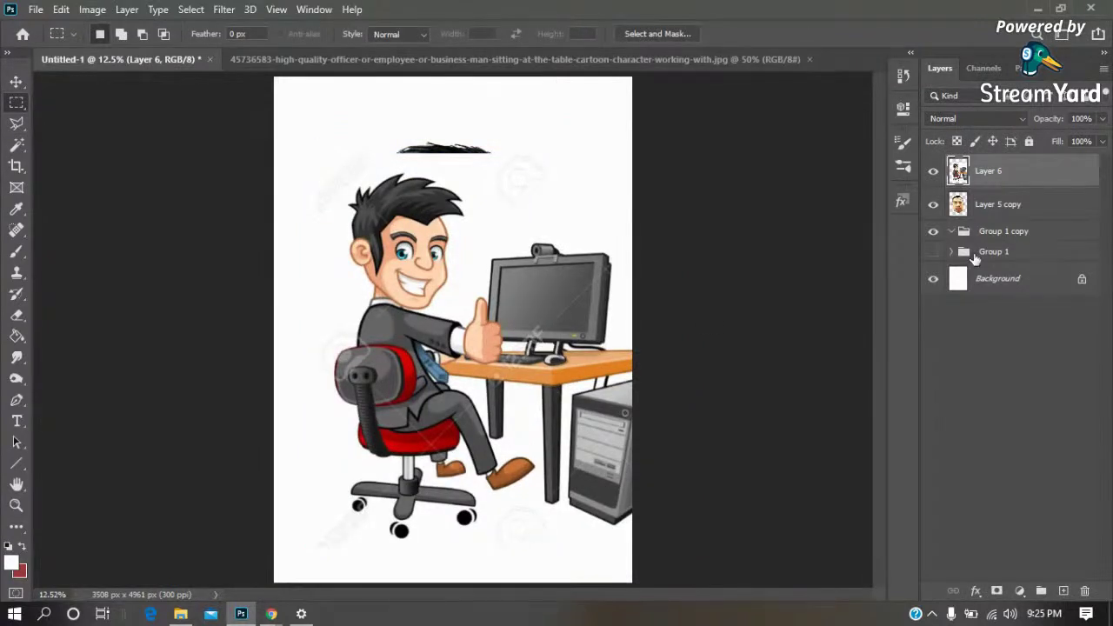
# Duplicate Layer 6 to Layer 6 copy and zoom in on the chair and legs
pyautogui.moveTo(1006, 173); pyautogui.dragTo(1062, 591)
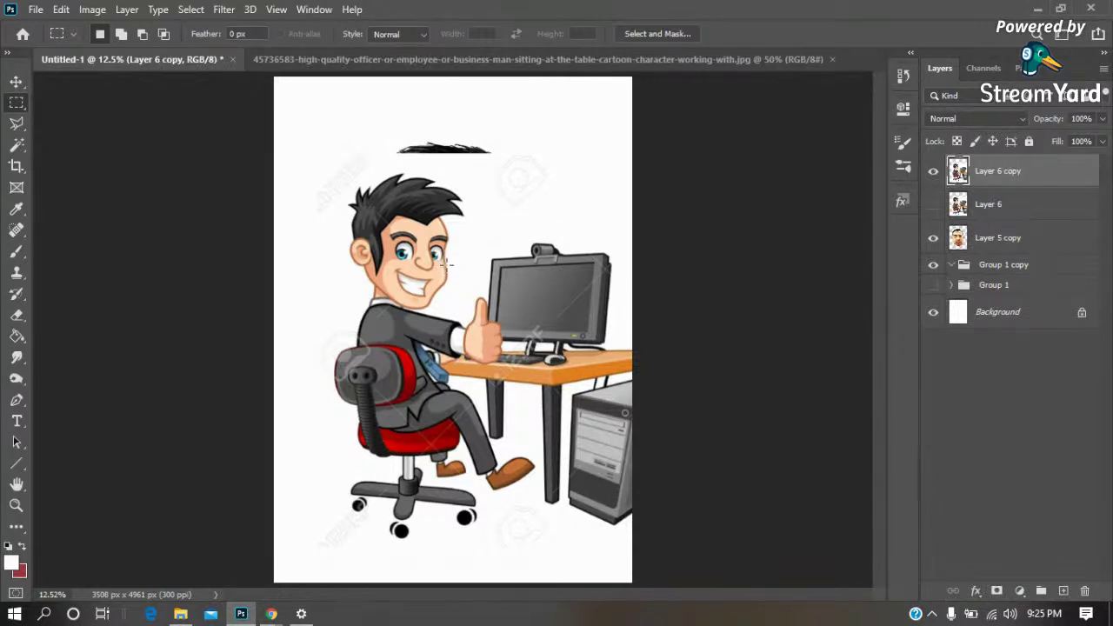
pyautogui.press('z')
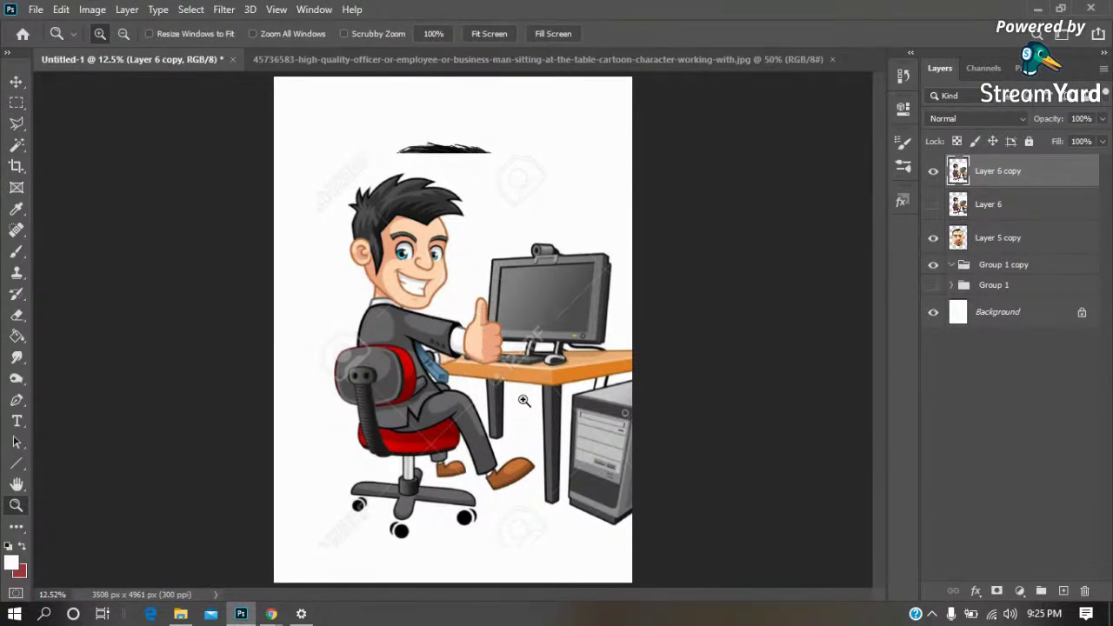
pyautogui.moveTo(339, 352); pyautogui.dragTo(547, 517)
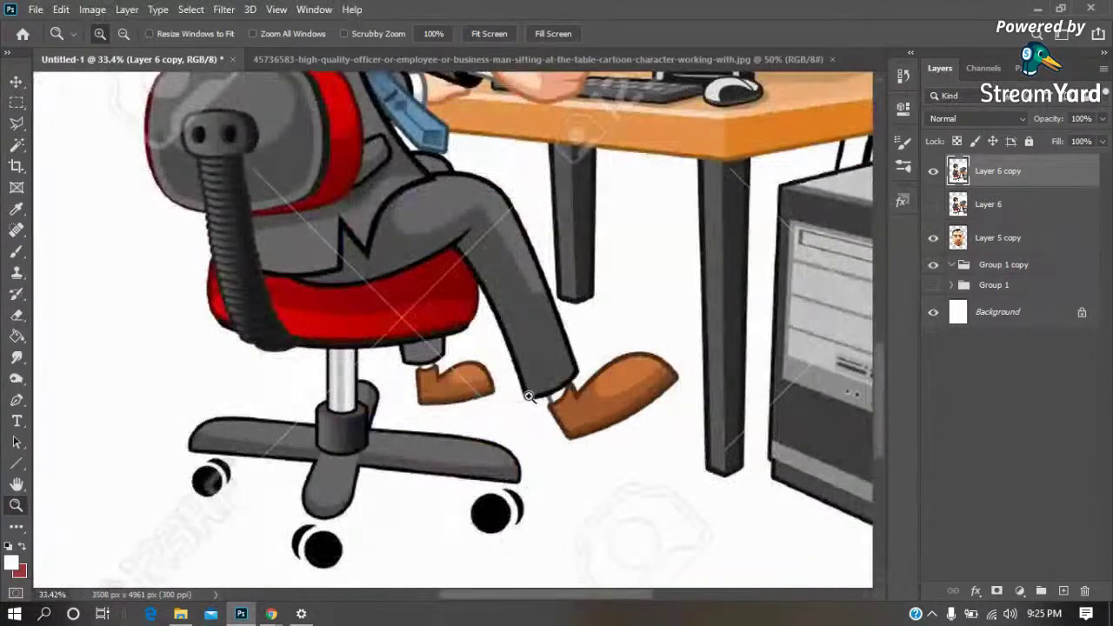
# Add Layer 7 and give the brush a very small hard elliptical tip
pyautogui.moveTo(285, 104); pyautogui.dragTo(678, 429)
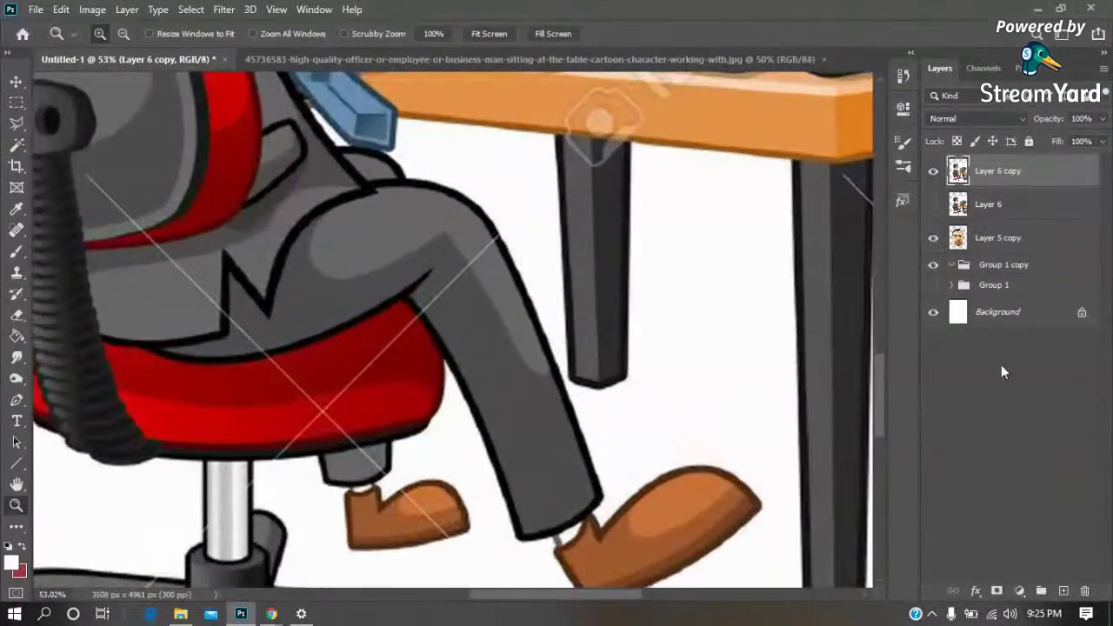
pyautogui.click(1064, 592)
pyautogui.press('b')
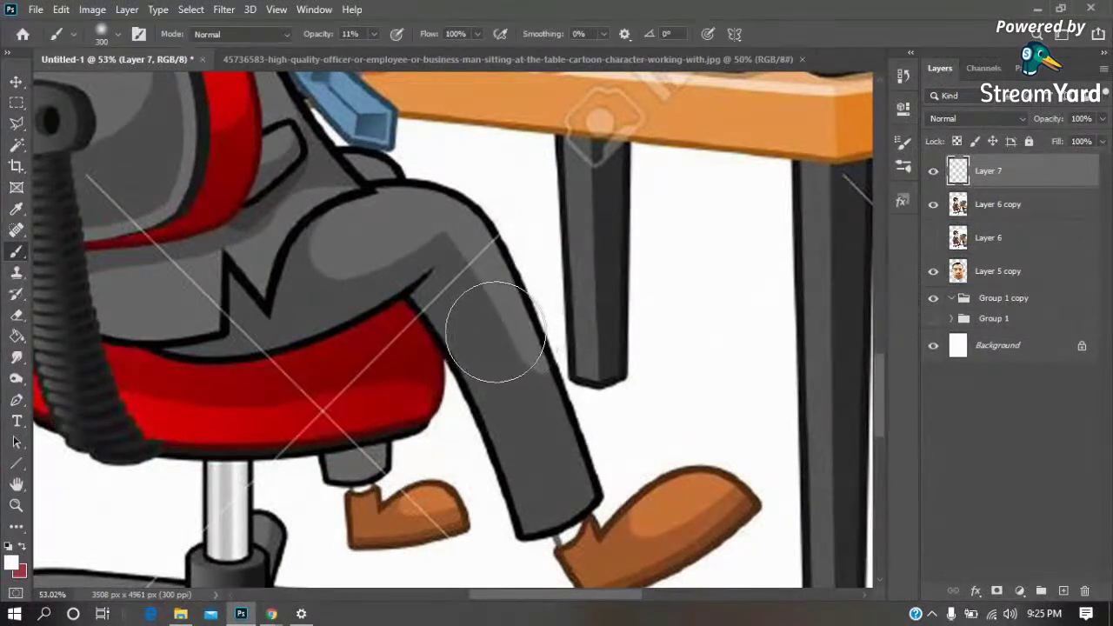
pyautogui.rightClick(483, 312)
pyautogui.click(544, 278)
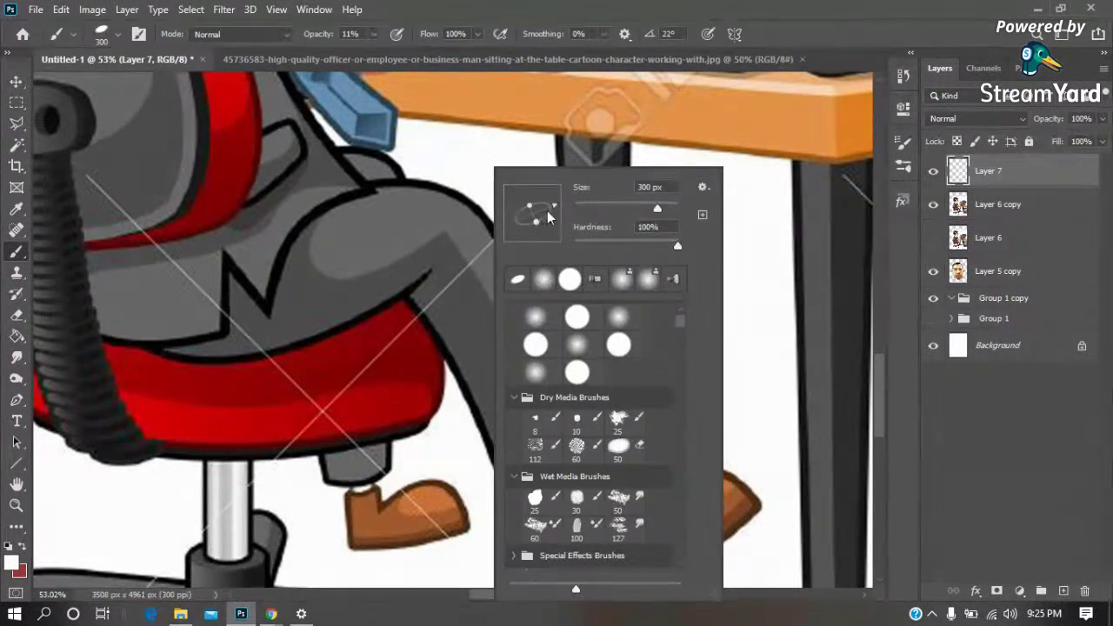
pyautogui.click(581, 209)
pyautogui.click(925, 445)
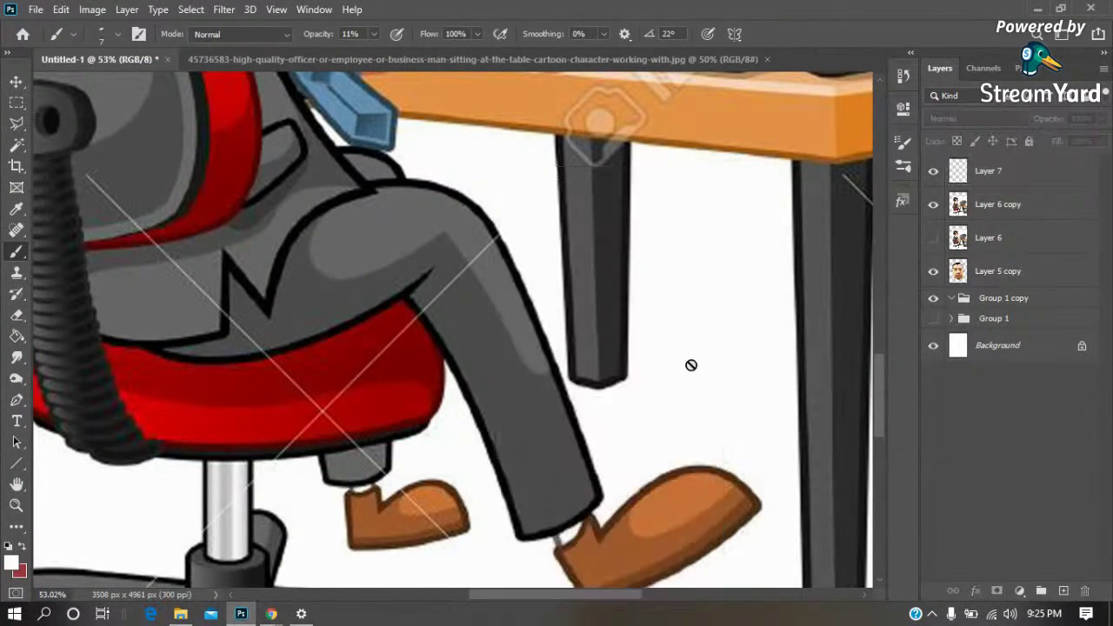
pyautogui.click(985, 173)
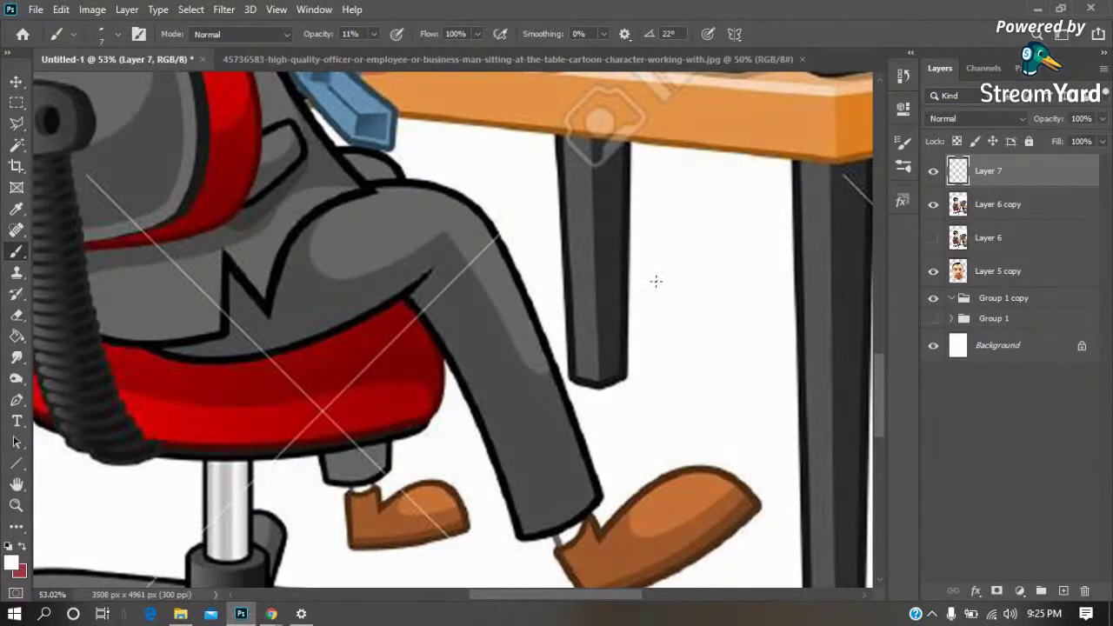
# Set the brush to black at 100% opacity, fine-tuning its size
pyautogui.press(']')
pyautogui.press(']')
pyautogui.press(']')
pyautogui.press('d')
pyautogui.press('[')
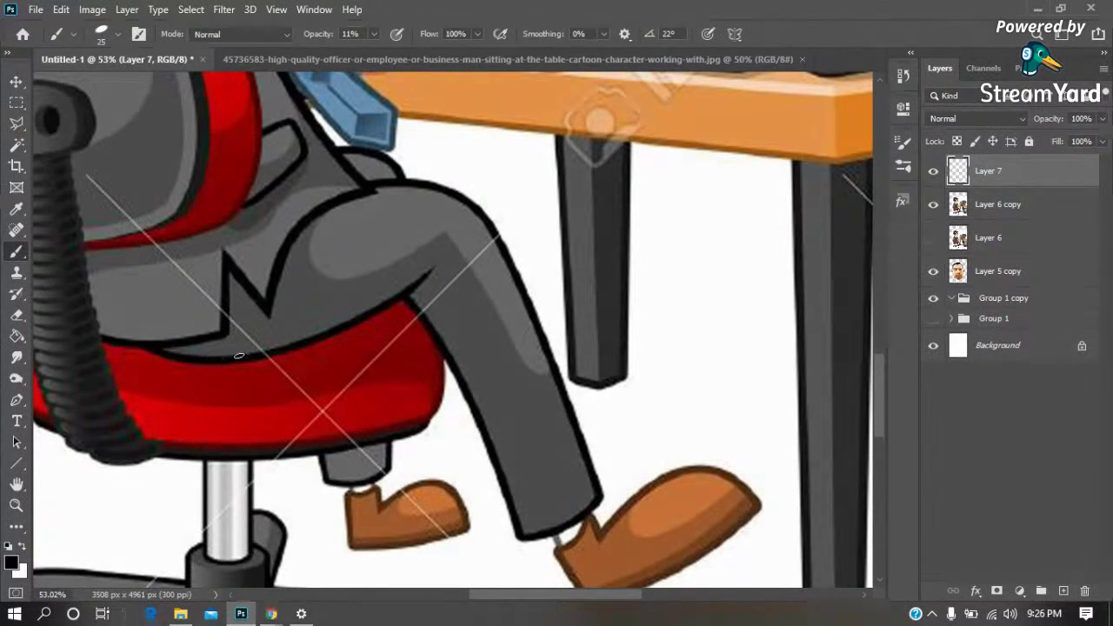
pyautogui.click(374, 34)
pyautogui.moveTo(372, 53); pyautogui.dragTo(443, 53)
# Trace black outlines along the red seat's top edge and the trouser leg
pyautogui.moveTo(213, 357); pyautogui.dragTo(354, 323)
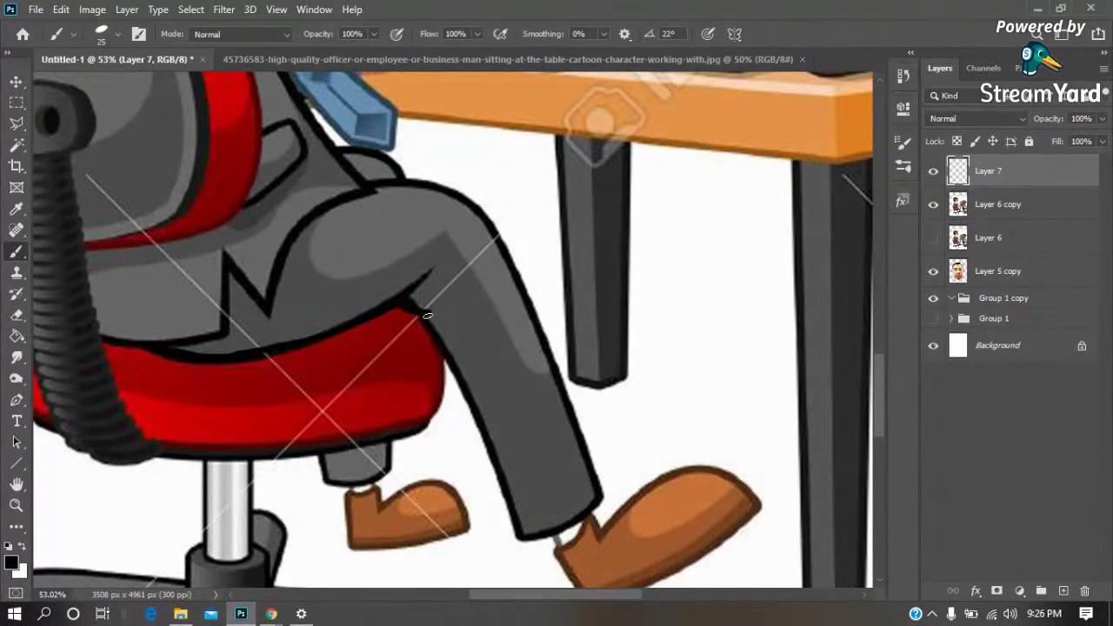
pyautogui.moveTo(445, 341)
pyautogui.mouseDown()
pyautogui.moveTo(487, 442)
pyautogui.moveTo(494, 539)
pyautogui.mouseUp()
pyautogui.moveTo(452, 185)
pyautogui.mouseDown()
pyautogui.moveTo(494, 188)
pyautogui.moveTo(531, 230)
pyautogui.moveTo(560, 339)
pyautogui.moveTo(612, 448)
pyautogui.moveTo(544, 272)
pyautogui.moveTo(575, 301)
pyautogui.moveTo(526, 365)
pyautogui.moveTo(463, 380)
pyautogui.mouseUp()
pyautogui.moveTo(494, 272); pyautogui.dragTo(557, 464)
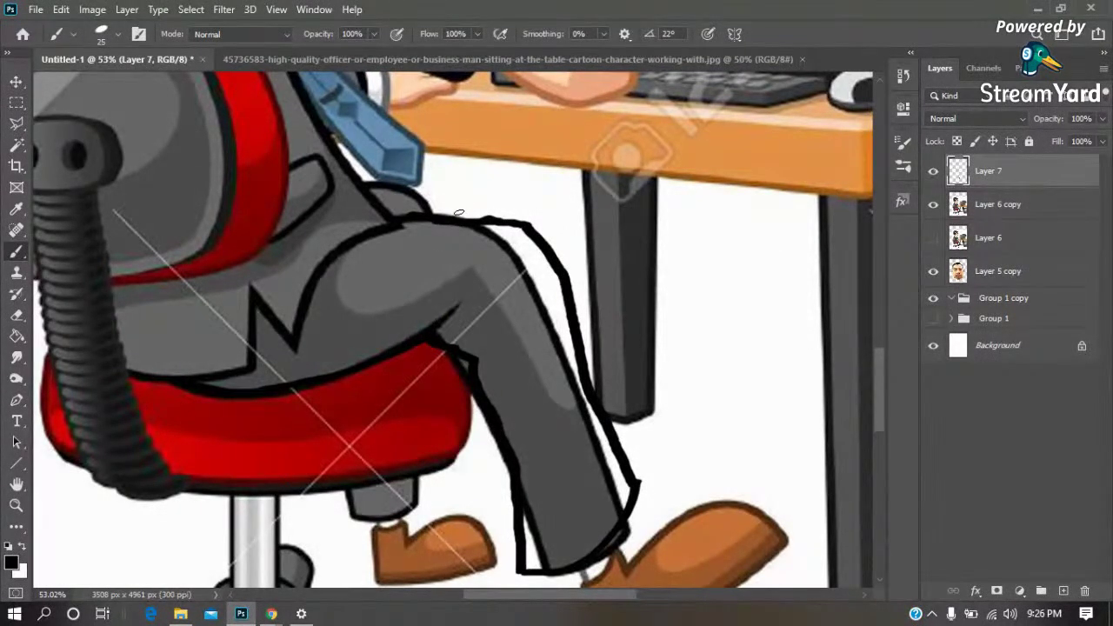
pyautogui.scroll(-3, 479, 331)
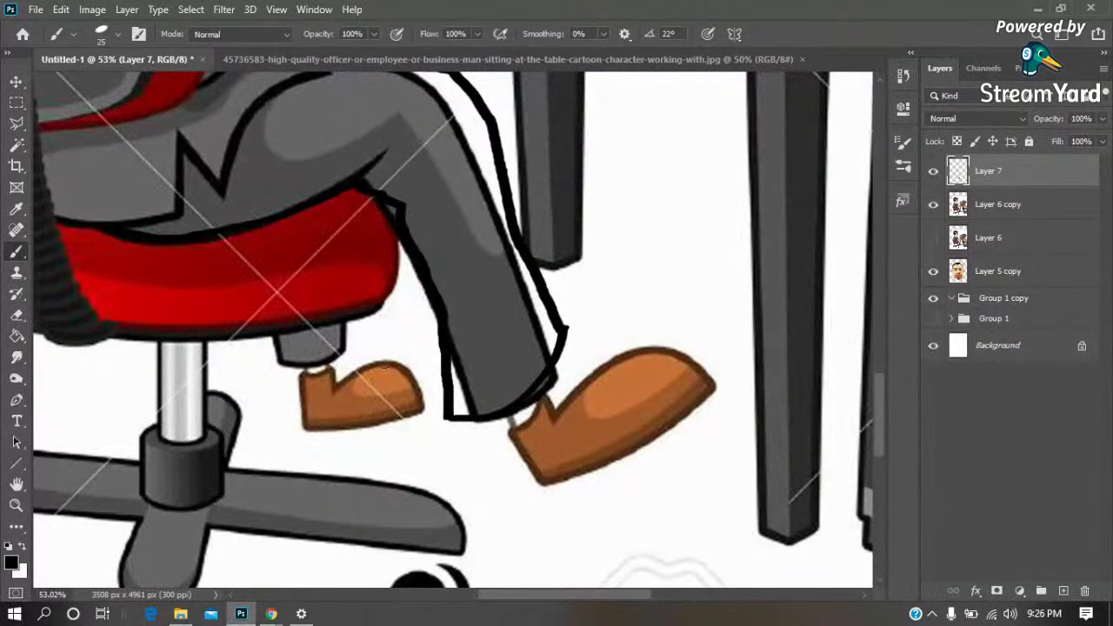
pyautogui.moveTo(400, 325); pyautogui.dragTo(551, 320)
pyautogui.moveTo(406, 334)
pyautogui.mouseDown()
pyautogui.moveTo(408, 371)
pyautogui.moveTo(512, 341)
pyautogui.mouseUp()
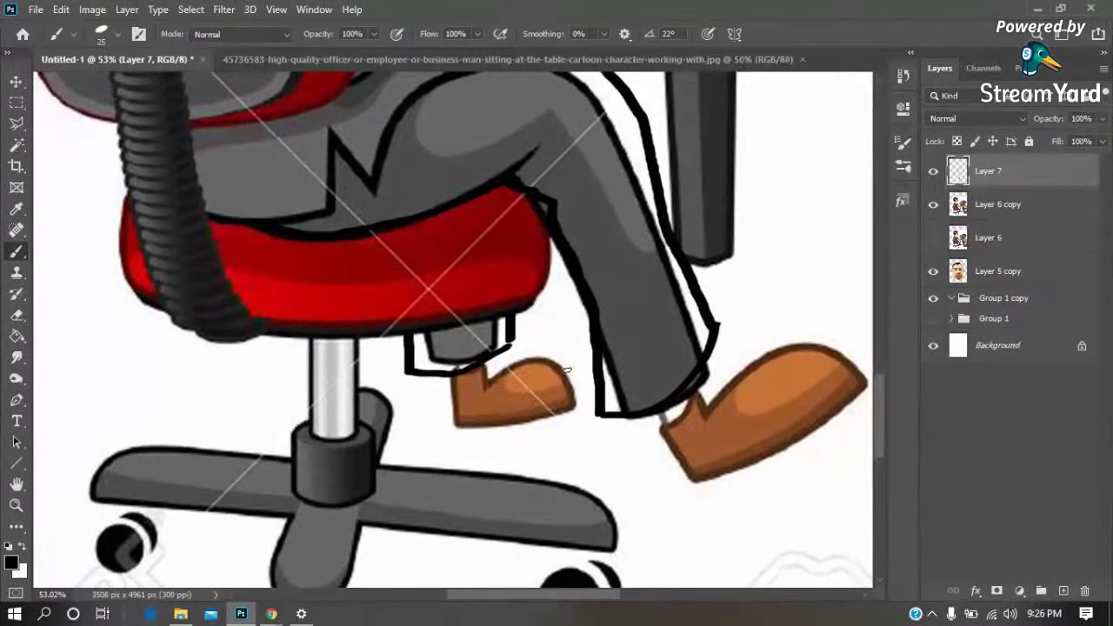
# Outline the right shoe and ankle below the trouser hem with a smaller brush
pyautogui.press('z')
pyautogui.moveTo(567, 261); pyautogui.dragTo(823, 485)
pyautogui.moveTo(582, 367); pyautogui.dragTo(725, 472)
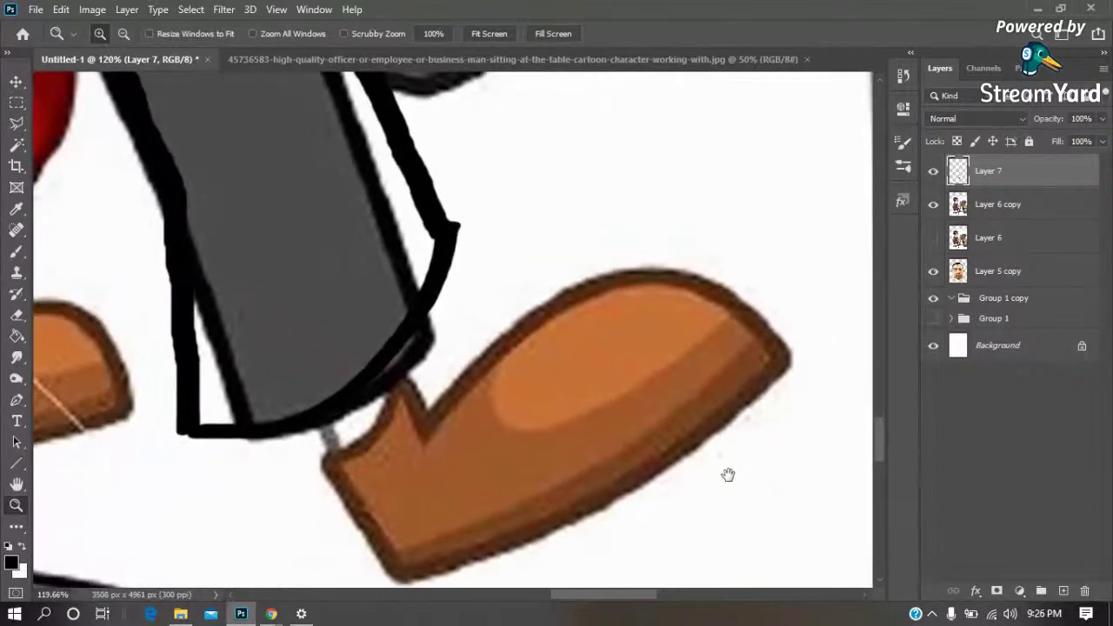
pyautogui.press('b')
pyautogui.press('[')
pyautogui.moveTo(331, 433); pyautogui.dragTo(403, 335)
pyautogui.keyDown('shift'); pyautogui.click(356, 361); pyautogui.keyUp('shift')
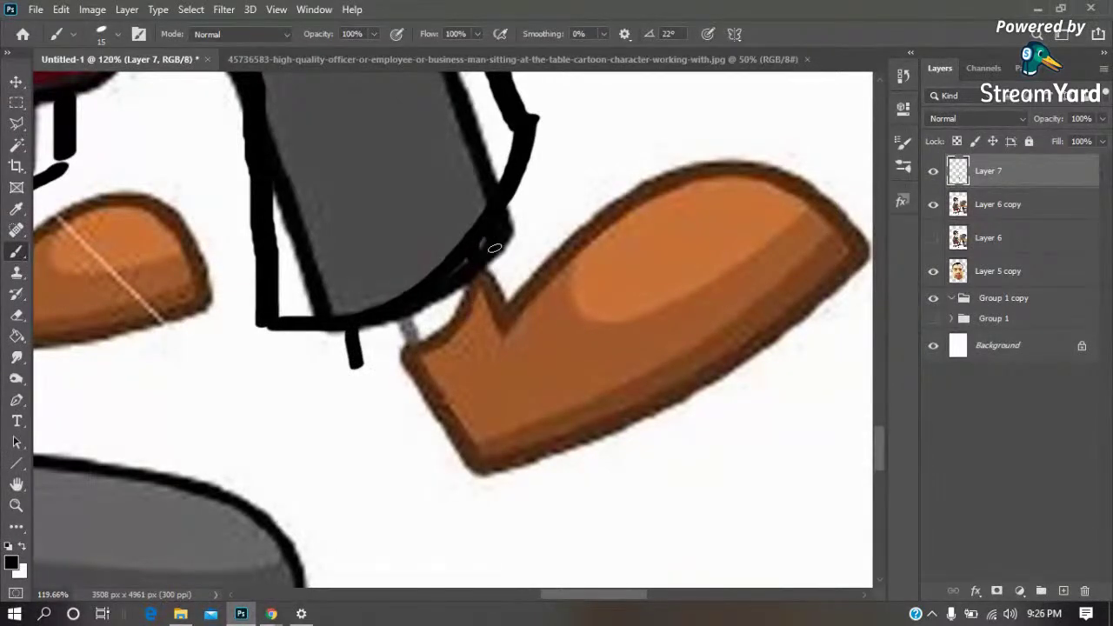
pyautogui.moveTo(482, 269)
pyautogui.mouseDown()
pyautogui.moveTo(435, 330)
pyautogui.moveTo(352, 365)
pyautogui.moveTo(330, 363)
pyautogui.moveTo(308, 294)
pyautogui.moveTo(330, 393)
pyautogui.moveTo(348, 418)
pyautogui.mouseUp()
pyautogui.moveTo(467, 185); pyautogui.dragTo(492, 254)
pyautogui.moveTo(343, 426); pyautogui.dragTo(343, 447)
pyautogui.moveTo(373, 406)
pyautogui.mouseDown()
pyautogui.moveTo(286, 383)
pyautogui.moveTo(325, 427)
pyautogui.moveTo(470, 384)
pyautogui.moveTo(470, 353)
pyautogui.moveTo(578, 313)
pyautogui.moveTo(704, 228)
pyautogui.moveTo(761, 155)
pyautogui.moveTo(739, 287)
pyautogui.moveTo(643, 206)
pyautogui.moveTo(491, 228)
pyautogui.moveTo(384, 354)
pyautogui.mouseUp()
# Outline the left shoe and heel down to the floor, then fit the view
pyautogui.moveTo(374, 288); pyautogui.dragTo(587, 262)
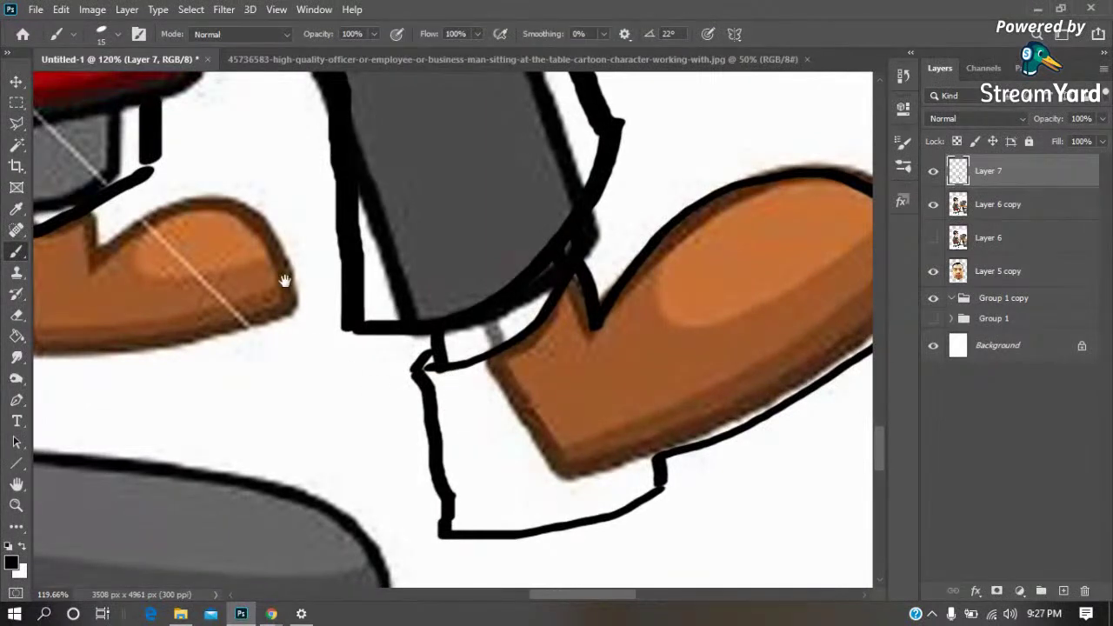
pyautogui.moveTo(285, 282); pyautogui.dragTo(613, 458)
pyautogui.moveTo(480, 419); pyautogui.dragTo(480, 296)
pyautogui.moveTo(292, 300)
pyautogui.mouseDown()
pyautogui.moveTo(287, 318)
pyautogui.moveTo(341, 316)
pyautogui.moveTo(414, 277)
pyautogui.mouseUp()
pyautogui.moveTo(295, 315)
pyautogui.mouseDown()
pyautogui.moveTo(266, 318)
pyautogui.moveTo(257, 426)
pyautogui.moveTo(323, 437)
pyautogui.moveTo(461, 424)
pyautogui.moveTo(608, 381)
pyautogui.moveTo(627, 313)
pyautogui.moveTo(509, 272)
pyautogui.moveTo(421, 317)
pyautogui.mouseUp()
pyautogui.moveTo(419, 279); pyautogui.dragTo(424, 307)
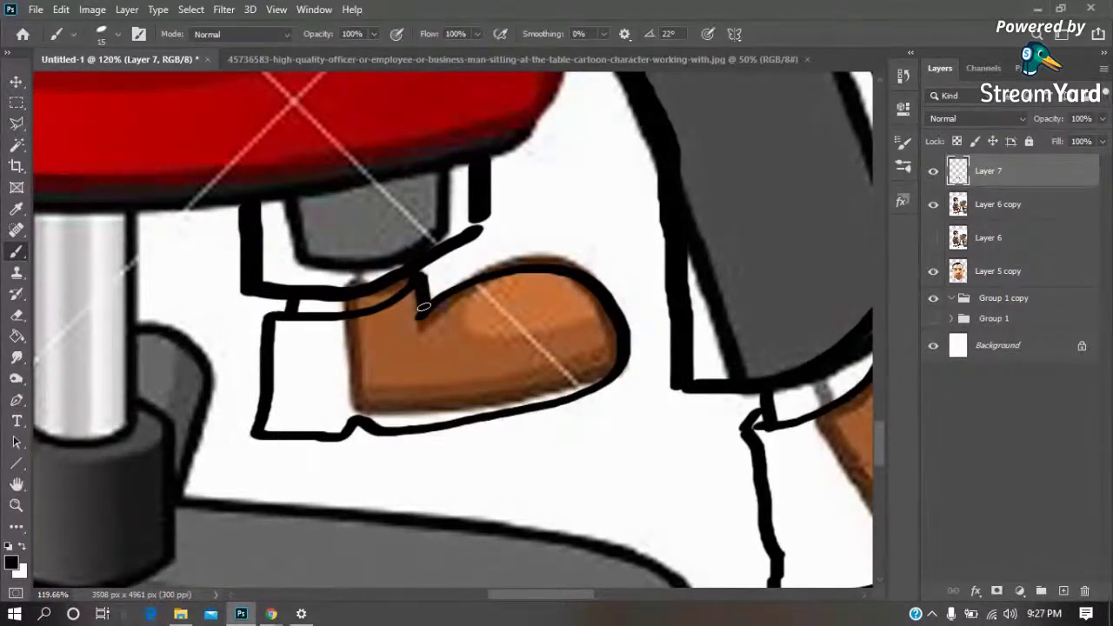
pyautogui.hotkey('ctrl', '0')
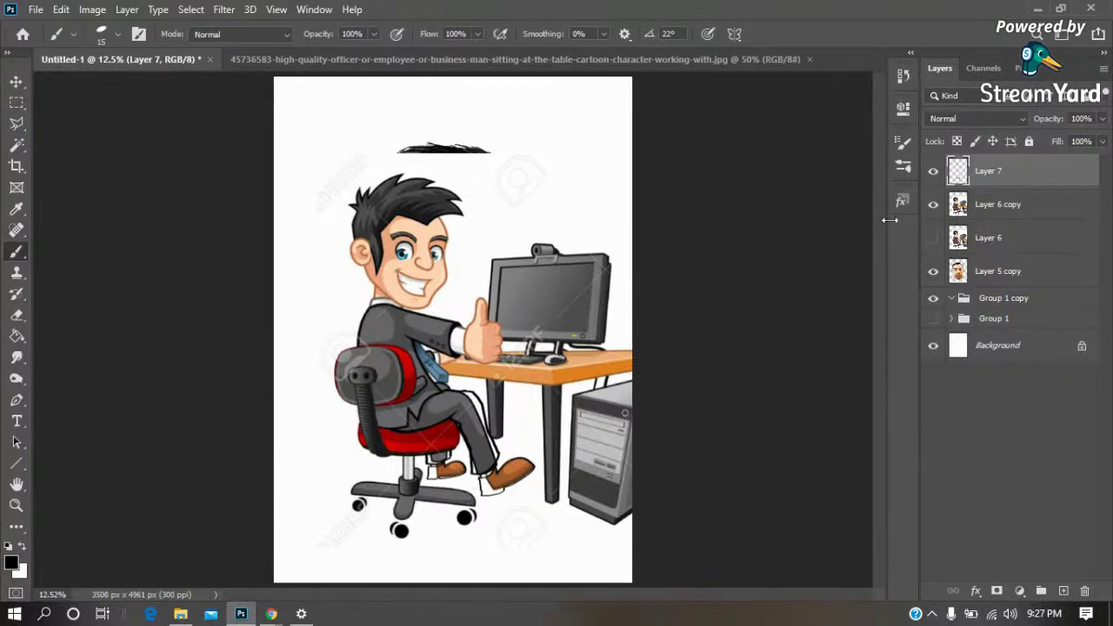
# Hide the Background and begin lassoing the man from the collar down the chair's left edge
pyautogui.press('z')
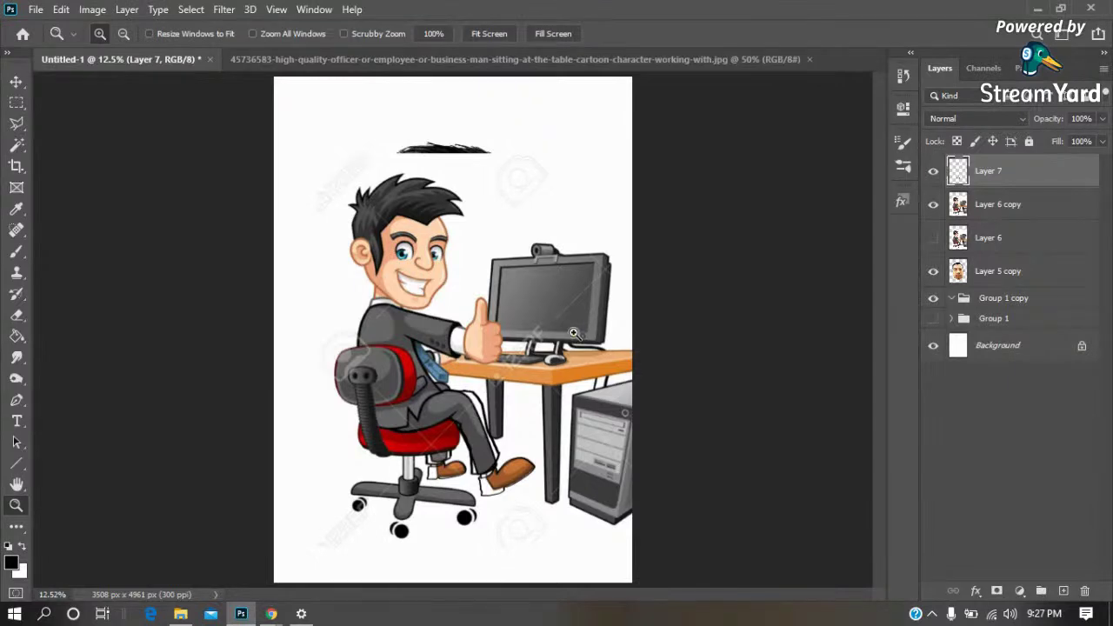
pyautogui.press('l')
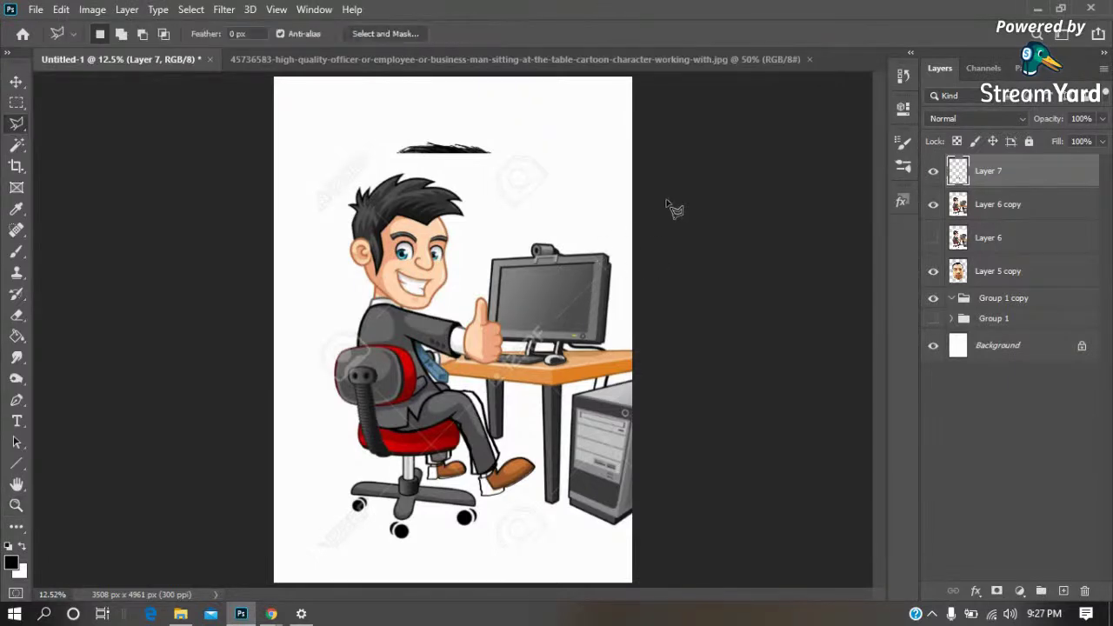
pyautogui.click(933, 347)
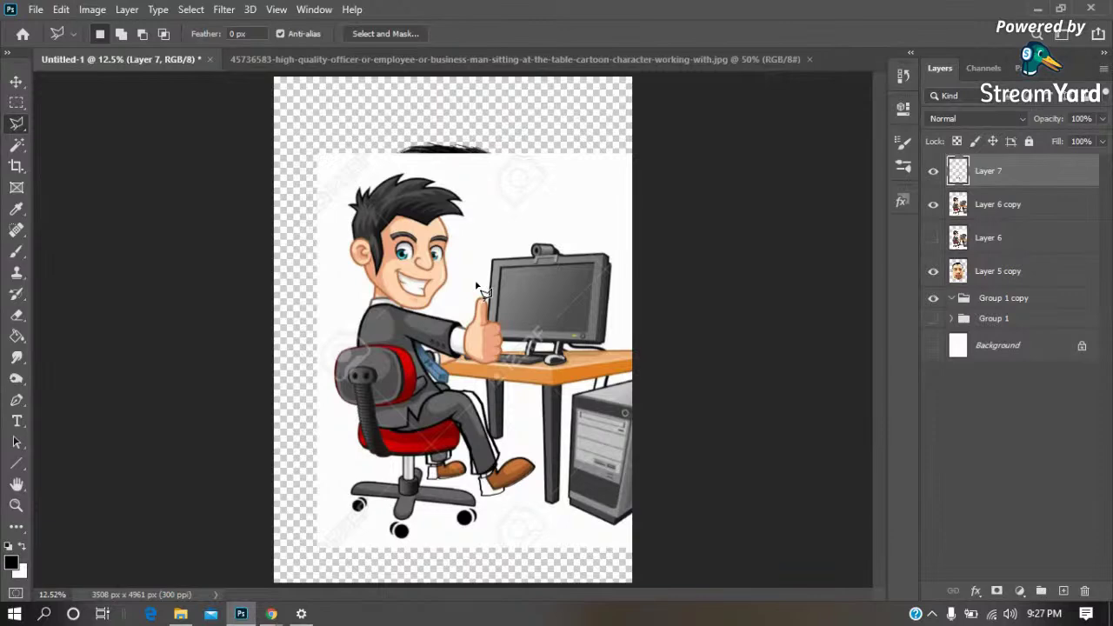
pyautogui.press('z')
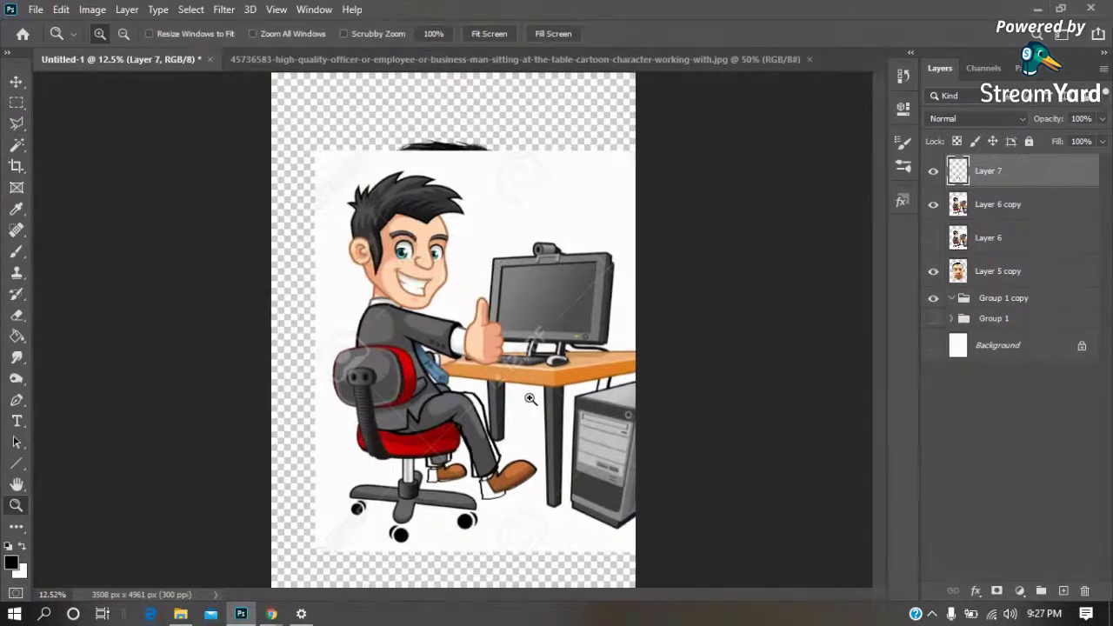
pyautogui.moveTo(333, 264); pyautogui.dragTo(522, 390)
pyautogui.press('l')
pyautogui.click(579, 180)
pyautogui.click(533, 210)
pyautogui.click(470, 211)
pyautogui.click(365, 161)
pyautogui.click(233, 274)
pyautogui.click(135, 465)
# Continue the lasso along the chair base and up past the shoe and chair leg
pyautogui.scroll(-5, 136, 466)
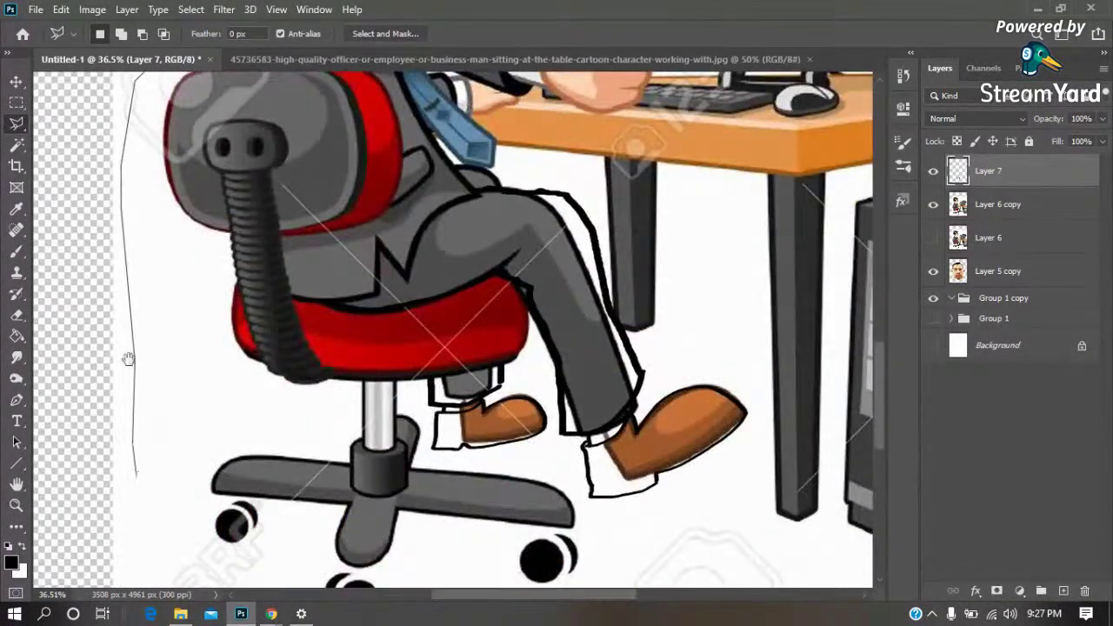
pyautogui.scroll(-4, 130, 365)
pyautogui.click(174, 391)
pyautogui.click(313, 450)
pyautogui.click(461, 452)
pyautogui.click(547, 435)
pyautogui.click(674, 318)
pyautogui.click(729, 200)
pyautogui.click(726, 157)
# Close the selection along the desk leg and monitor, and copy it to Layer 8
pyautogui.moveTo(646, 137); pyautogui.dragTo(646, 372)
pyautogui.click(646, 373)
pyautogui.click(570, 181)
pyautogui.click(644, 107)
pyautogui.scroll(5, 616, 155)
pyautogui.click(610, 133)
pyautogui.doubleClick(564, 127)
pyautogui.click(980, 213)
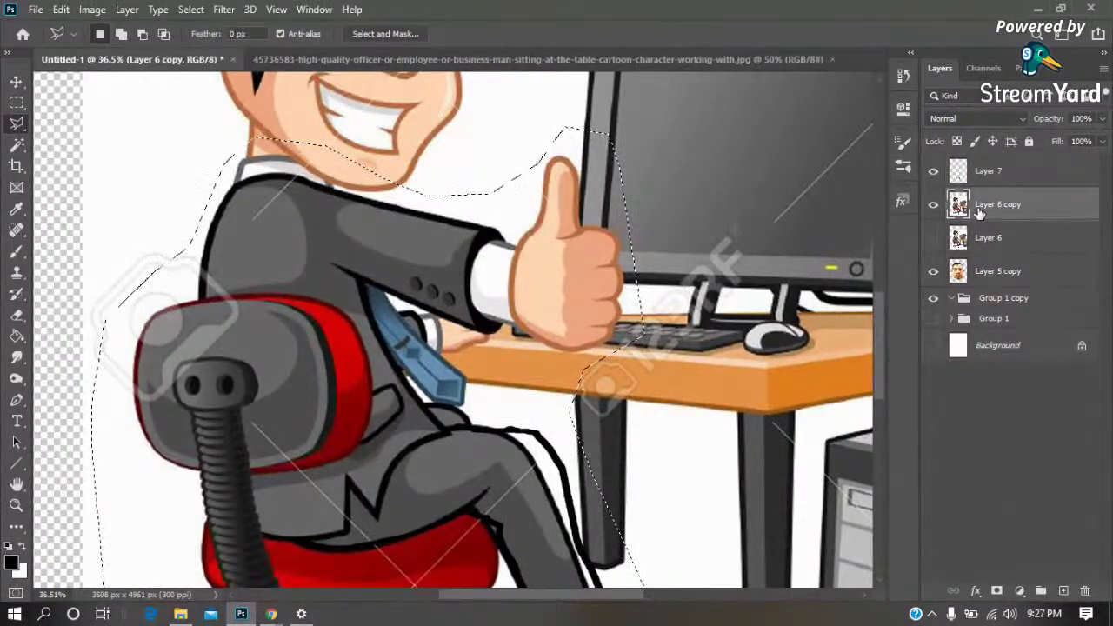
pyautogui.hotkey('ctrl', 'j')
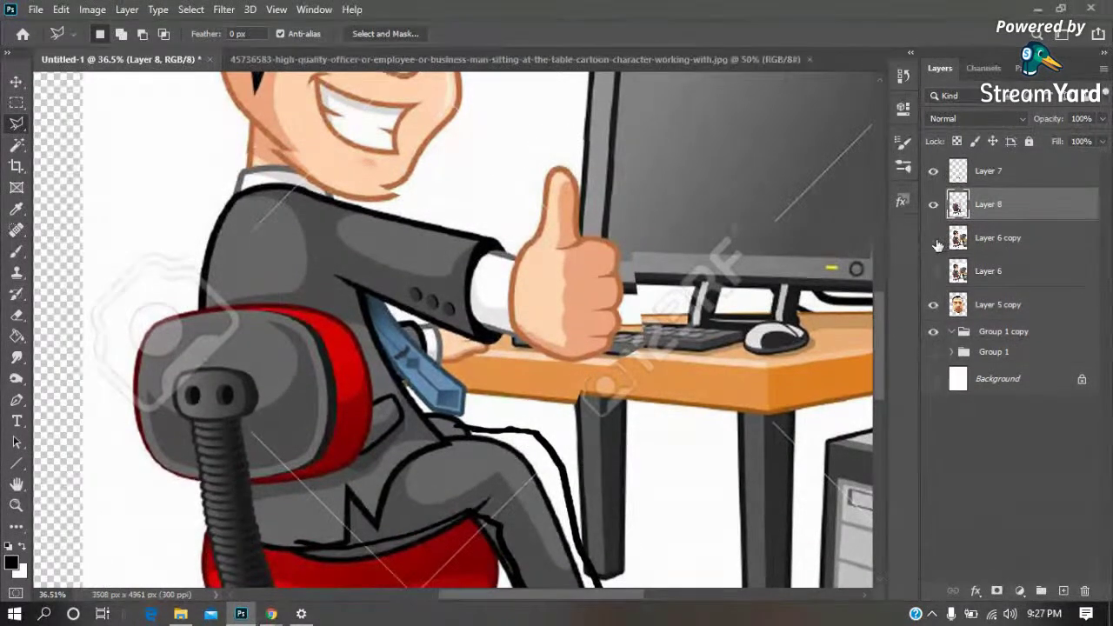
# Align the cut-out Layer 8 exactly over the cartoon beneath at reduced fill
pyautogui.click(934, 239)
pyautogui.click(934, 238)
pyautogui.press('v')
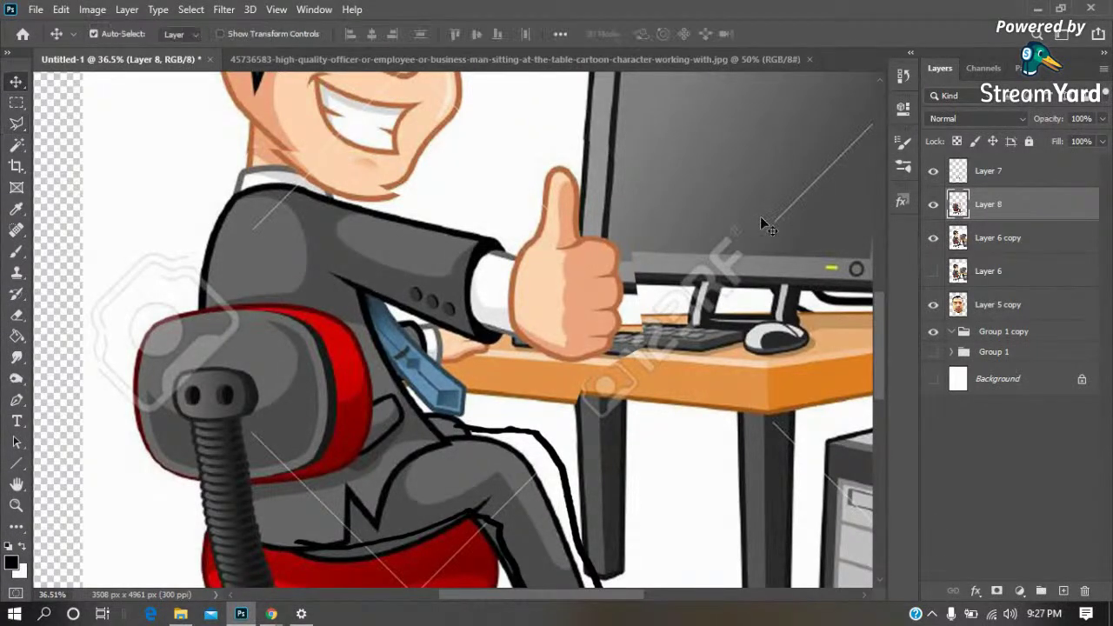
pyautogui.click(933, 204)
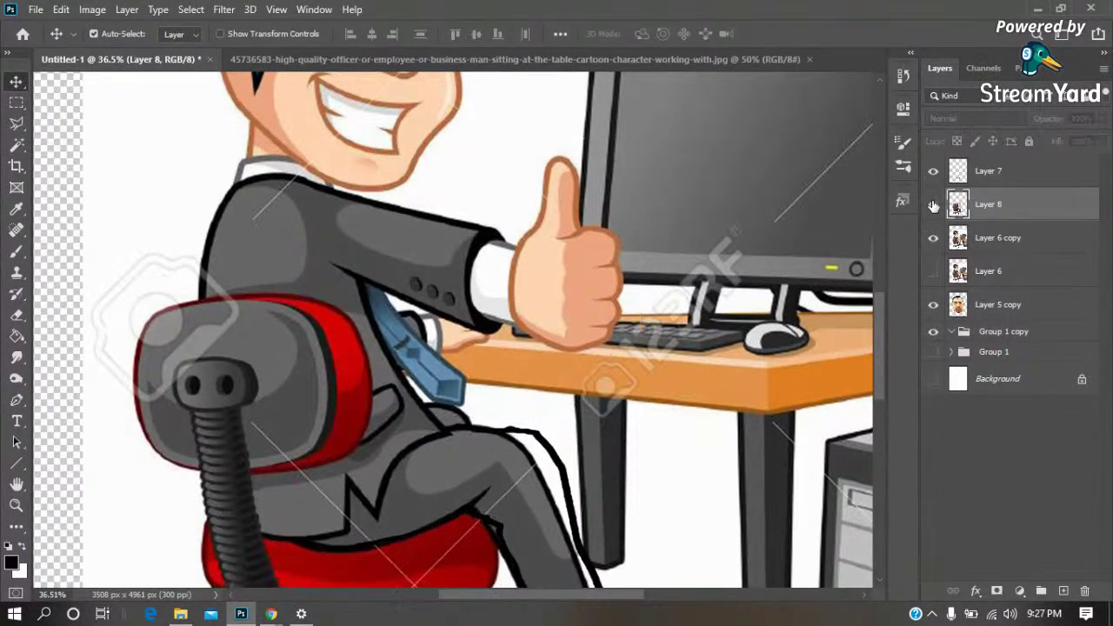
pyautogui.click(933, 204)
pyautogui.click(933, 204)
pyautogui.click(933, 204)
pyautogui.click(933, 204)
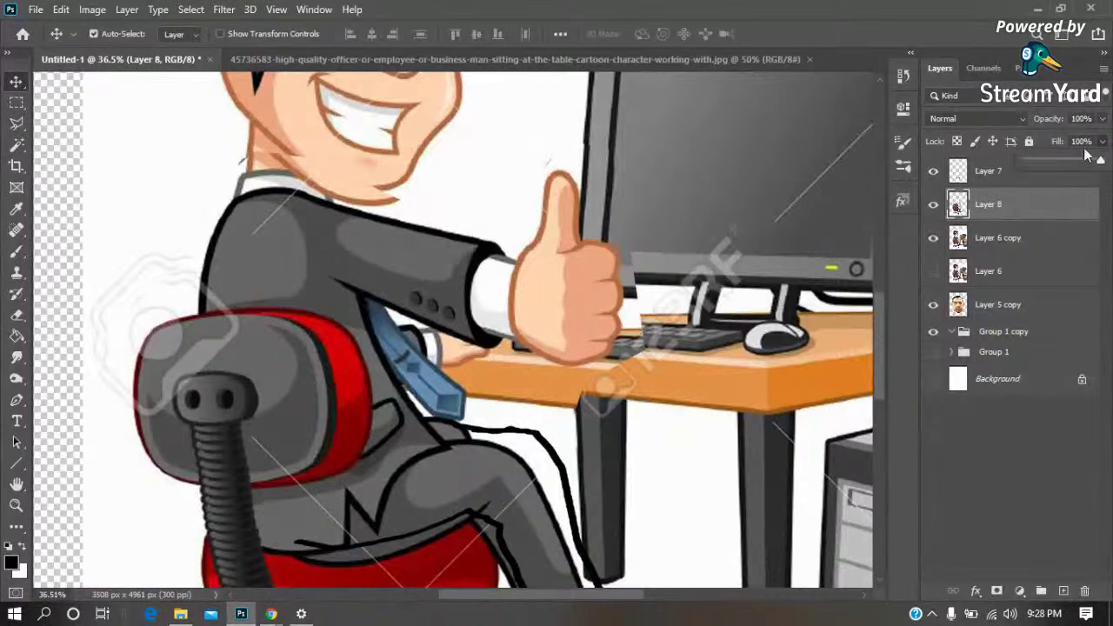
pyautogui.moveTo(1071, 163); pyautogui.dragTo(1067, 160)
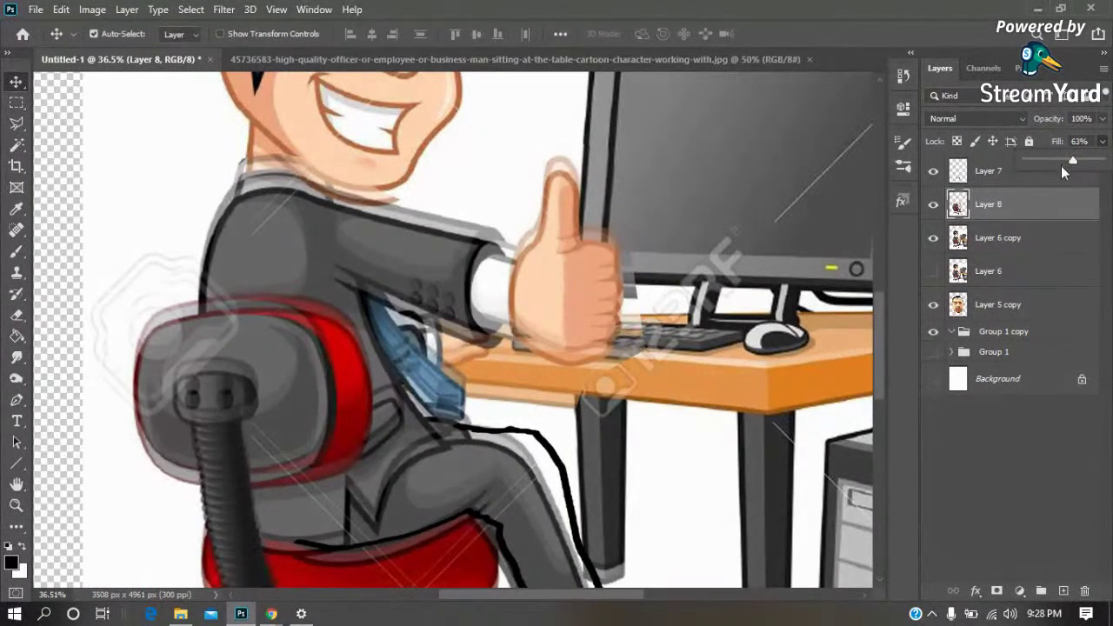
pyautogui.moveTo(573, 282); pyautogui.dragTo(563, 287)
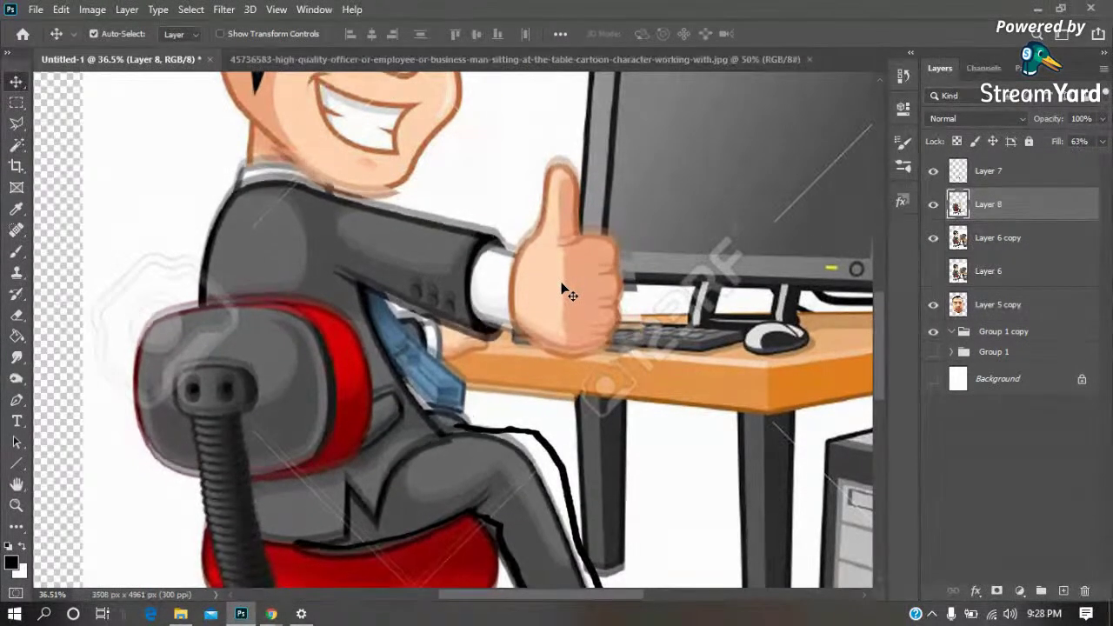
# Hide Layer 6 copy and restore Layer 8 to 100% fill
pyautogui.click(933, 238)
pyautogui.click(1102, 141)
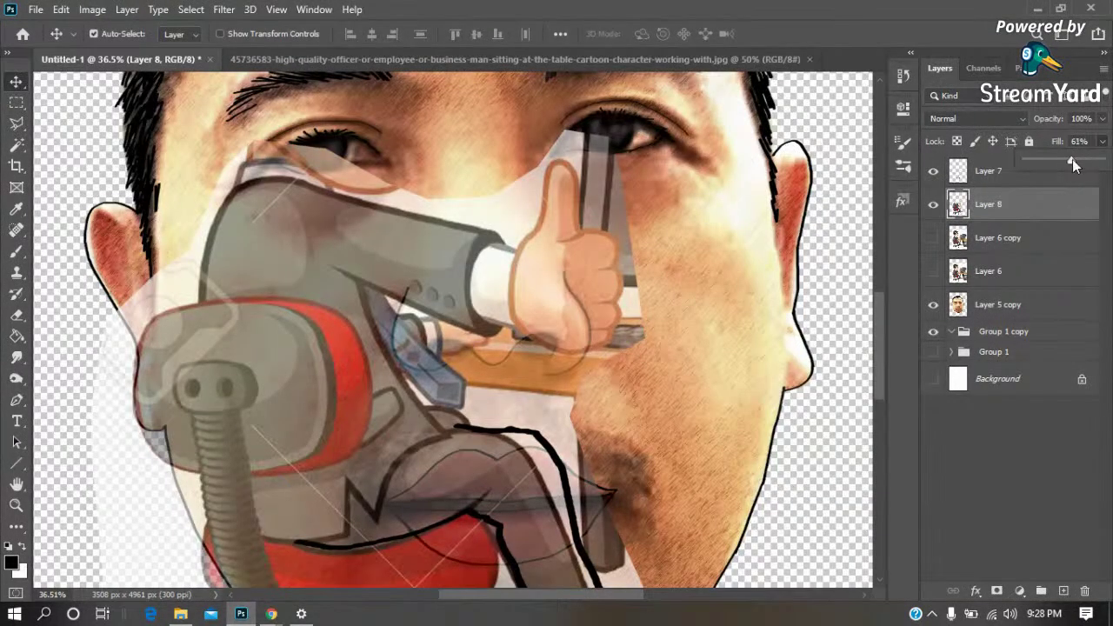
pyautogui.moveTo(1072, 160); pyautogui.dragTo(1103, 160)
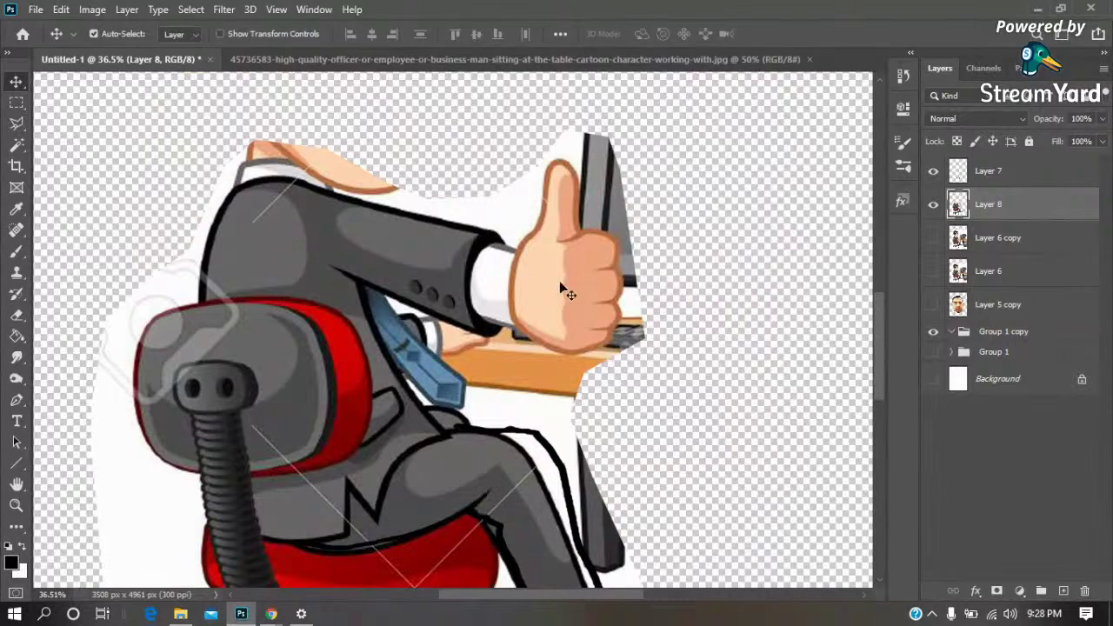
pyautogui.hotkey('ctrl', '0')
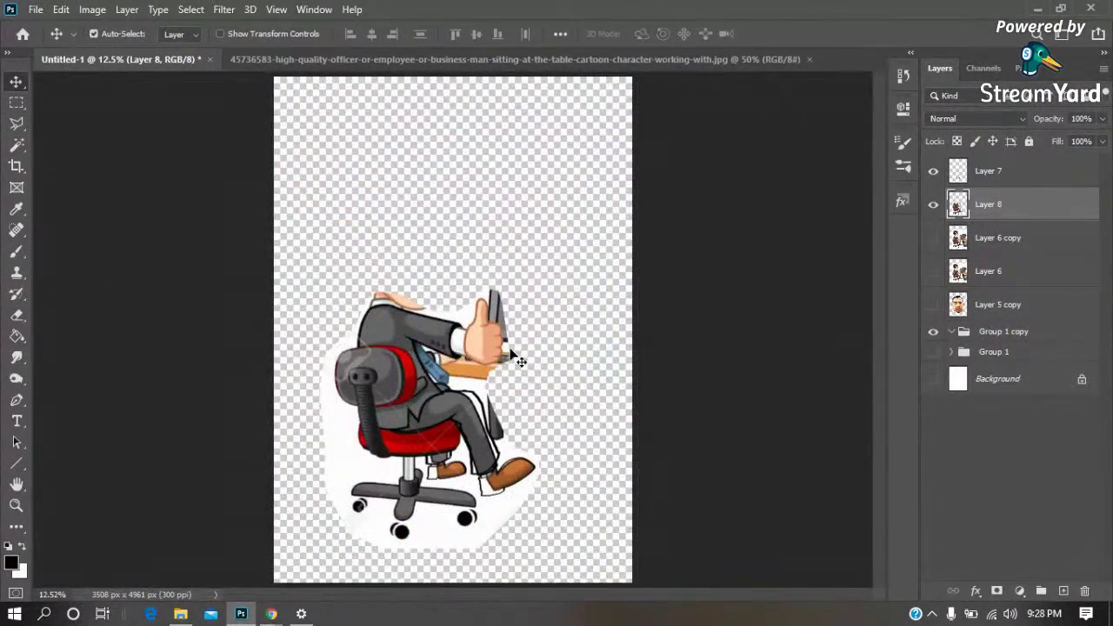
# Zoom in on the shoulder and sample the jacket's grey colour
pyautogui.press('z')
pyautogui.moveTo(410, 376); pyautogui.dragTo(539, 500)
pyautogui.moveTo(292, 143); pyautogui.dragTo(575, 302)
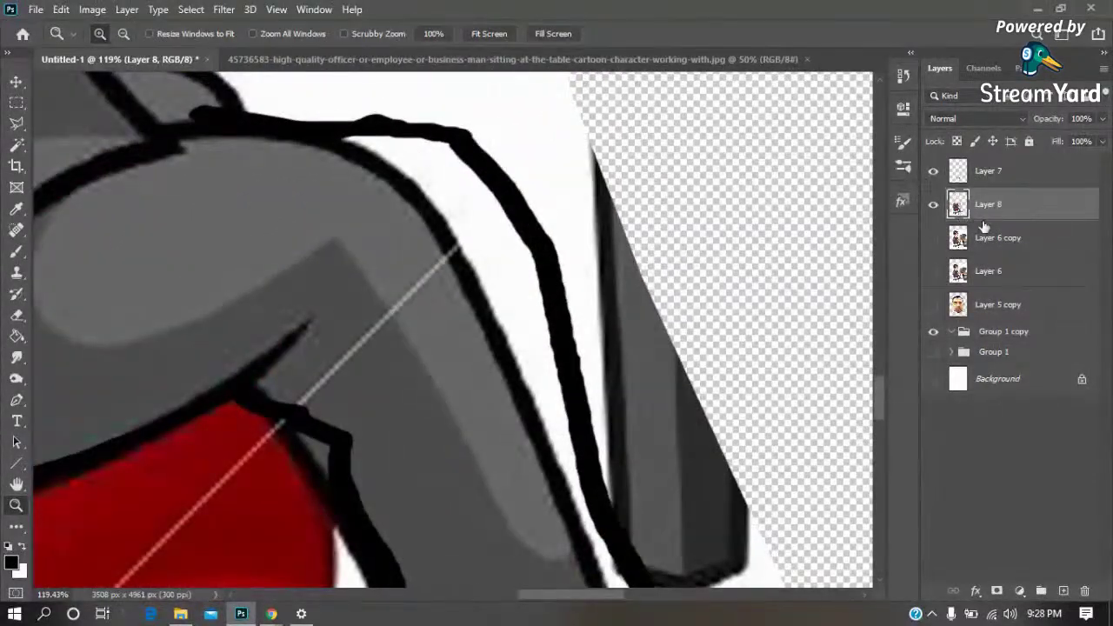
pyautogui.press('i')
pyautogui.click(399, 231)
# Pick a soft round brush and paint grey over the white shoulder strip
pyautogui.press('b')
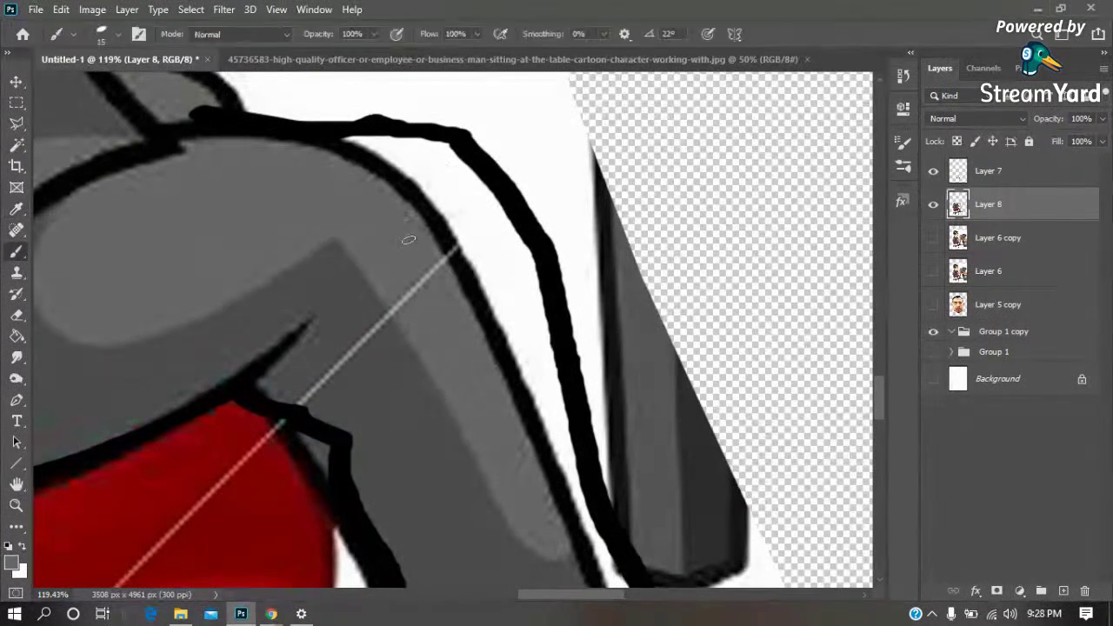
pyautogui.rightClick(419, 209)
pyautogui.click(477, 276)
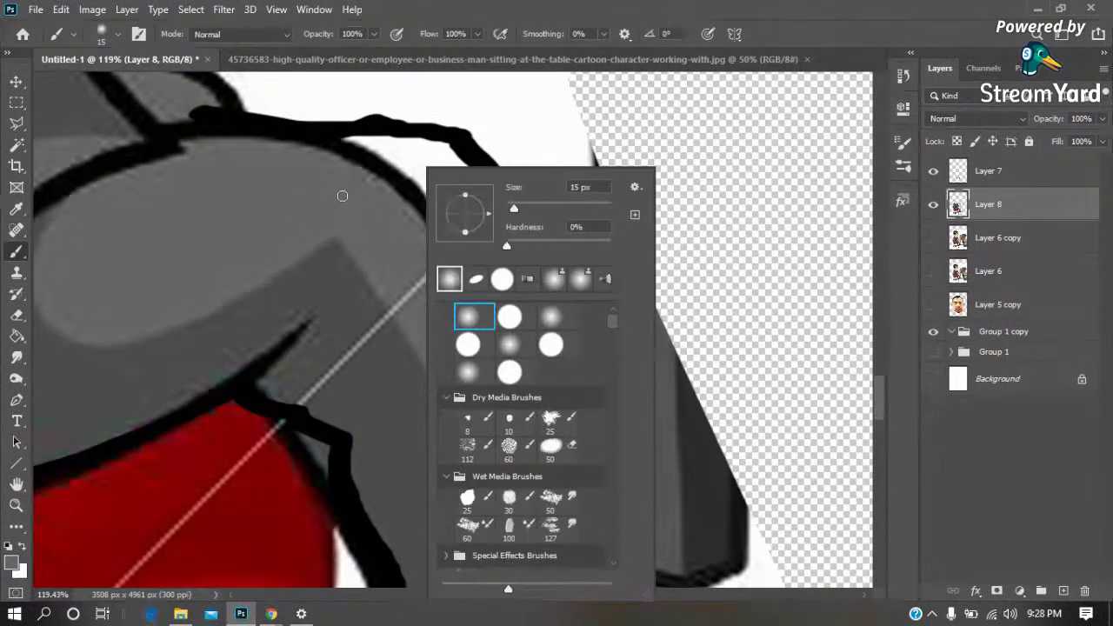
pyautogui.click(342, 195)
pyautogui.moveTo(345, 161)
pyautogui.mouseDown()
pyautogui.moveTo(462, 218)
pyautogui.moveTo(425, 188)
pyautogui.mouseUp()
pyautogui.moveTo(270, 164)
pyautogui.mouseDown()
pyautogui.moveTo(398, 141)
pyautogui.moveTo(513, 313)
pyautogui.moveTo(435, 162)
pyautogui.moveTo(459, 269)
pyautogui.moveTo(404, 187)
pyautogui.mouseUp()
# Paint grey over the inner outline and light bands along the shoulder
pyautogui.moveTo(417, 279)
pyautogui.mouseDown()
pyautogui.moveTo(473, 331)
pyautogui.moveTo(455, 173)
pyautogui.moveTo(535, 334)
pyautogui.moveTo(527, 388)
pyautogui.moveTo(427, 154)
pyautogui.moveTo(529, 303)
pyautogui.moveTo(546, 478)
pyautogui.mouseUp()
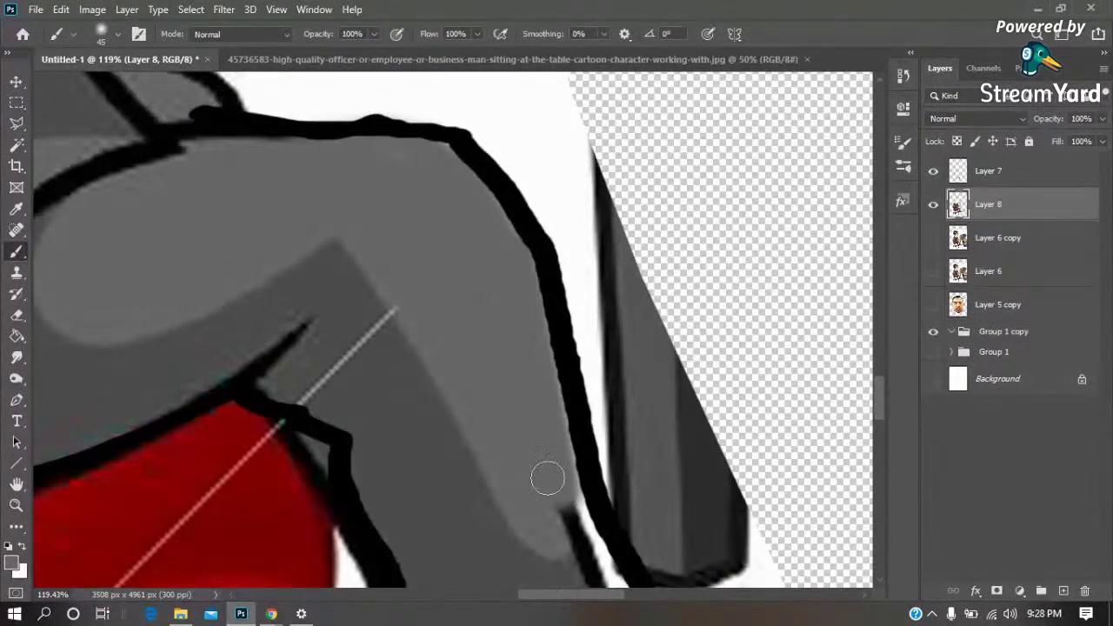
pyautogui.scroll(-5, 547, 477)
pyautogui.moveTo(409, 125)
pyautogui.mouseDown()
pyautogui.moveTo(479, 291)
pyautogui.moveTo(510, 315)
pyautogui.moveTo(545, 394)
pyautogui.moveTo(557, 454)
pyautogui.mouseUp()
pyautogui.press('i')
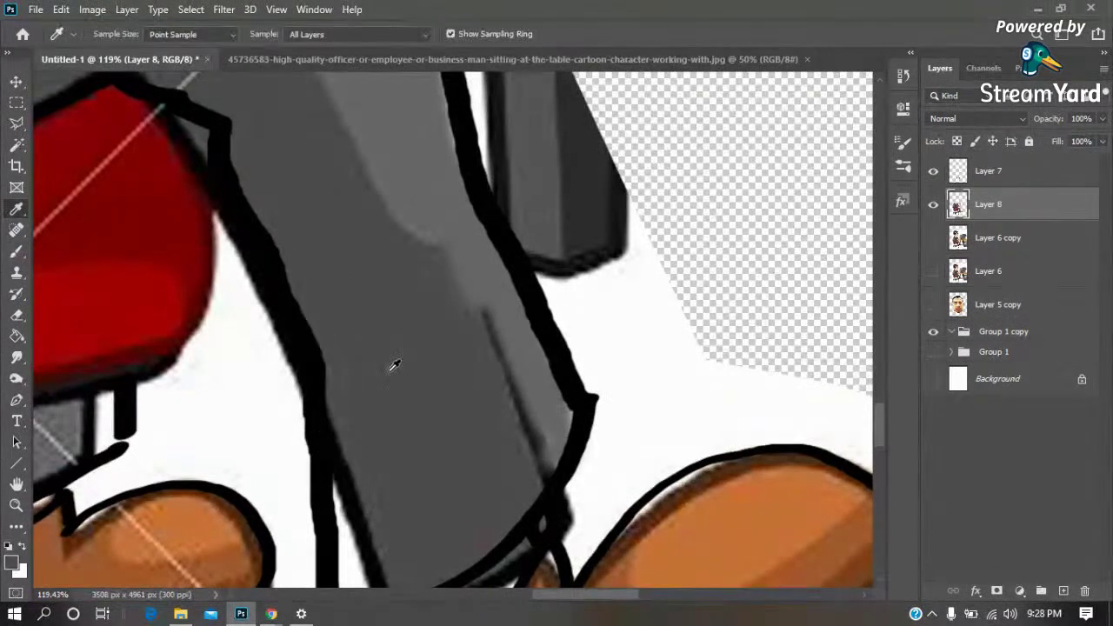
pyautogui.press('b')
pyautogui.moveTo(479, 313)
pyautogui.mouseDown()
pyautogui.moveTo(549, 479)
pyautogui.moveTo(536, 374)
pyautogui.moveTo(479, 249)
pyautogui.mouseUp()
pyautogui.scroll(3, 462, 333)
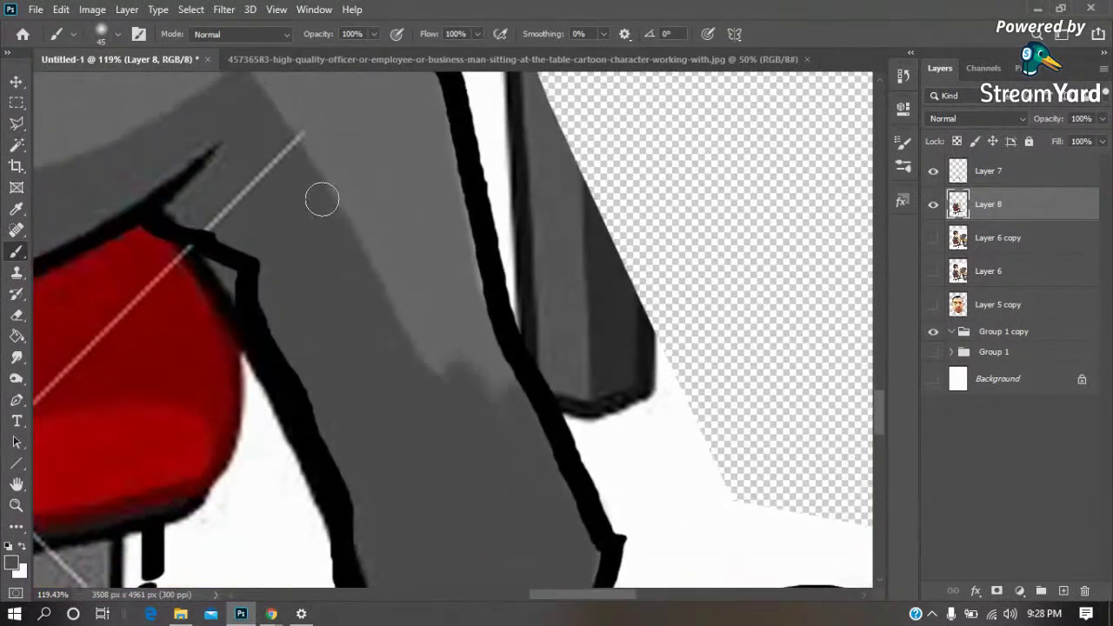
pyautogui.moveTo(394, 326); pyautogui.dragTo(504, 424)
pyautogui.moveTo(439, 276); pyautogui.dragTo(513, 477)
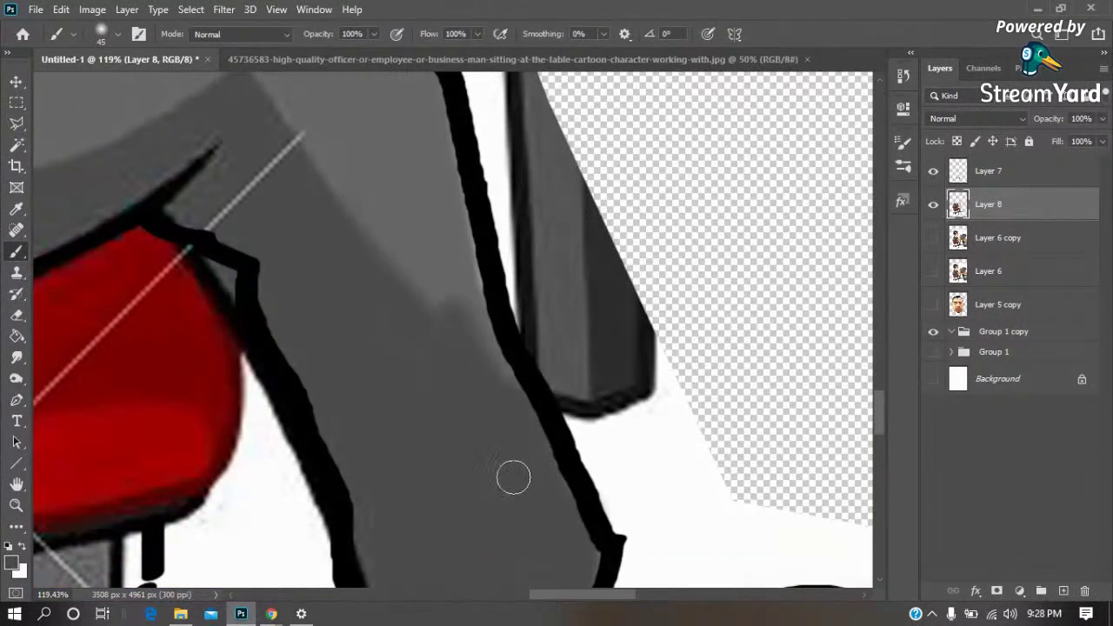
# Cover the remaining light watermark lines on the jacket with grey
pyautogui.moveTo(377, 206); pyautogui.dragTo(509, 319)
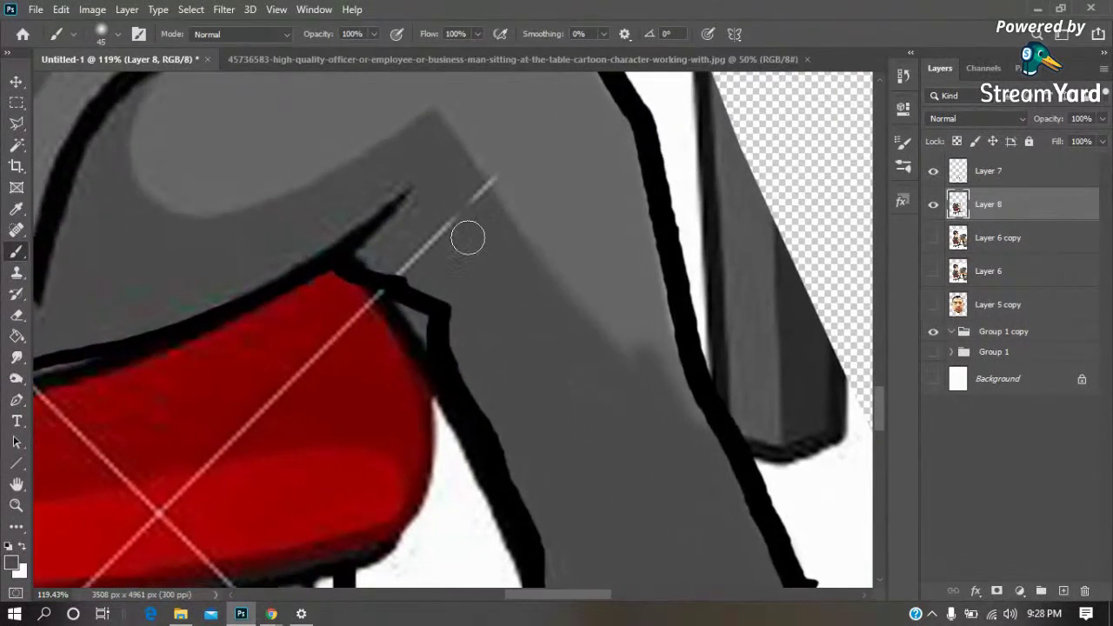
pyautogui.moveTo(474, 182); pyautogui.dragTo(436, 243)
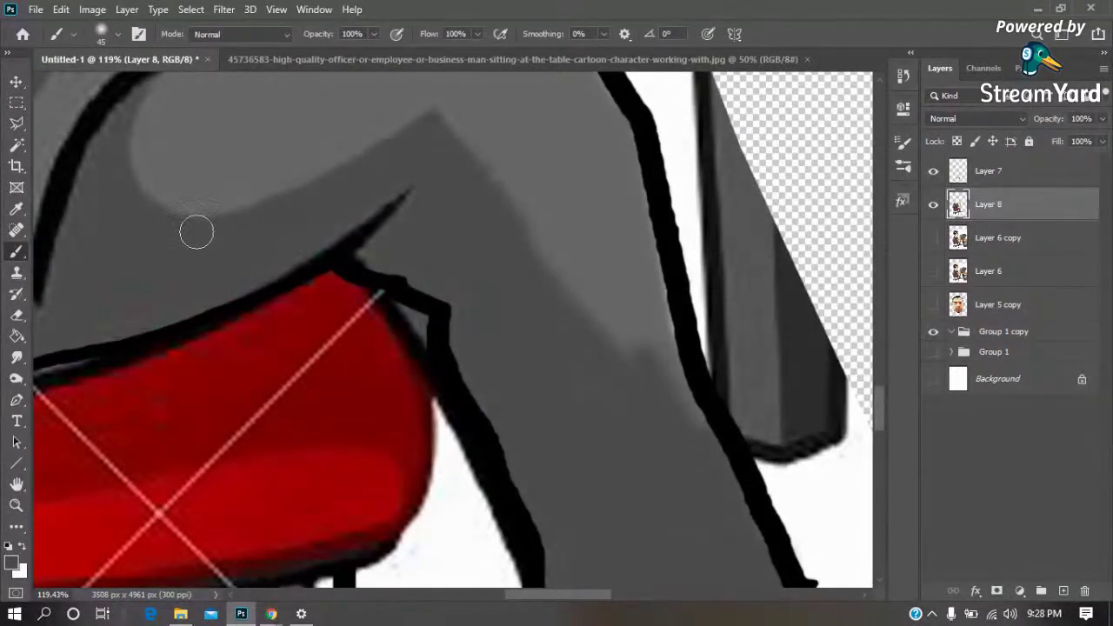
pyautogui.moveTo(448, 280); pyautogui.dragTo(432, 269)
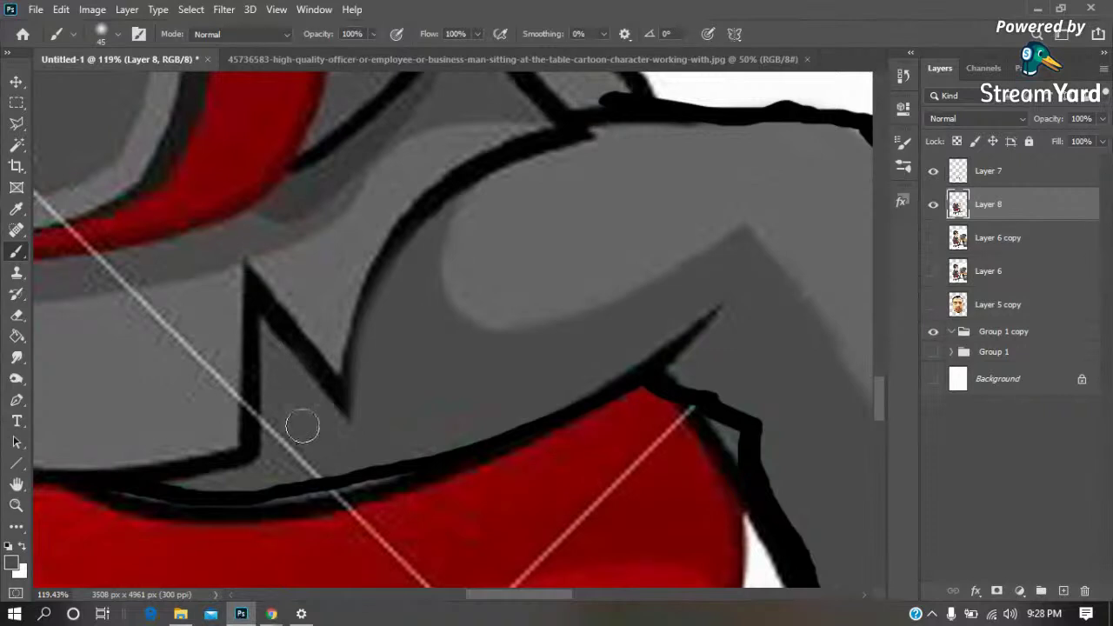
pyautogui.moveTo(288, 422); pyautogui.dragTo(300, 459)
pyautogui.moveTo(429, 427); pyautogui.dragTo(559, 267)
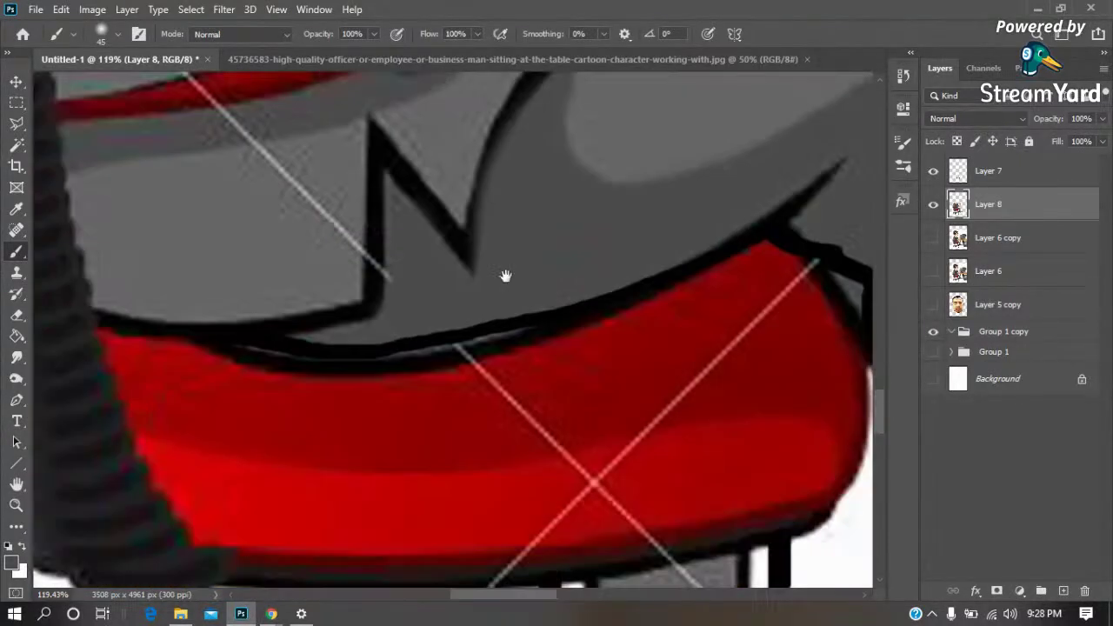
# Sample red and paint over the watermark lines crossing the seat cushion
pyautogui.press('i')
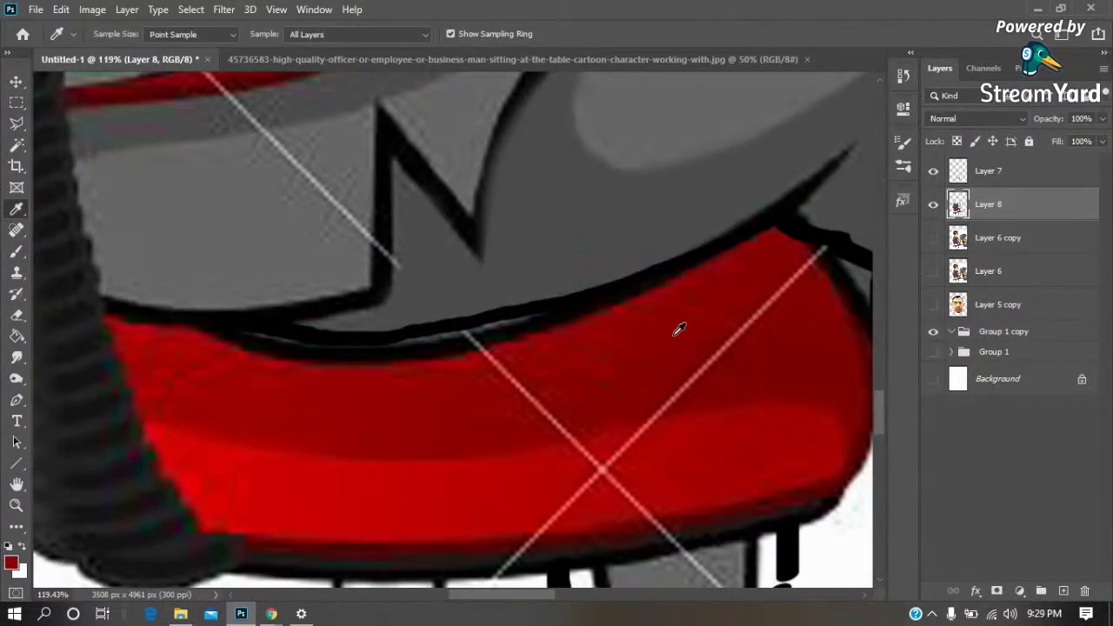
pyautogui.press('b')
pyautogui.moveTo(651, 310)
pyautogui.mouseDown()
pyautogui.moveTo(385, 355)
pyautogui.moveTo(149, 338)
pyautogui.moveTo(139, 365)
pyautogui.mouseUp()
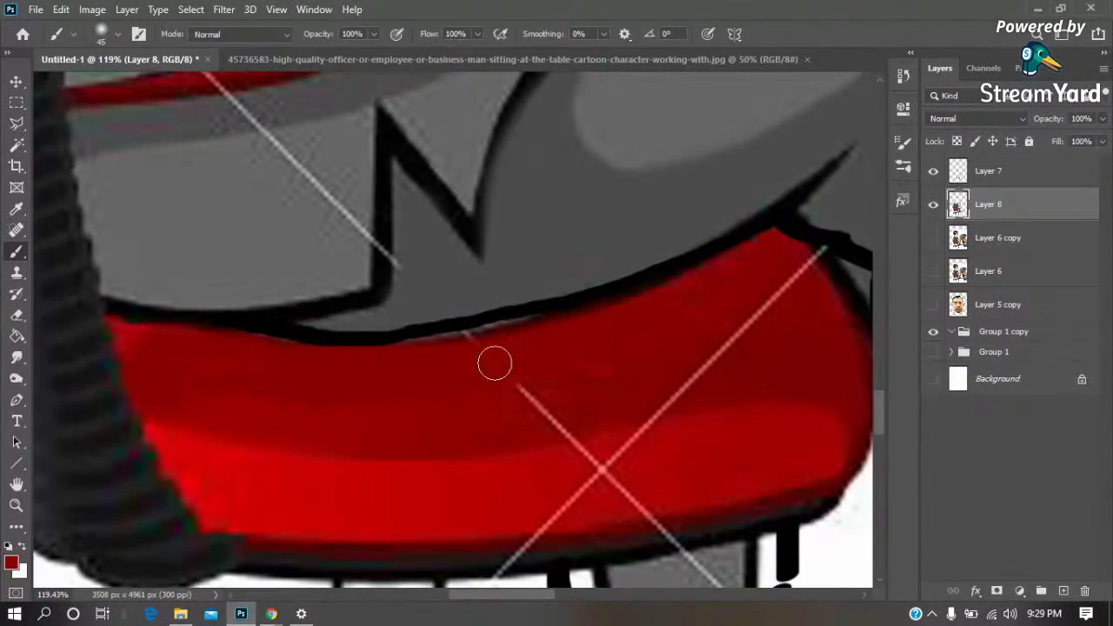
pyautogui.hscroll(3, 517, 380)
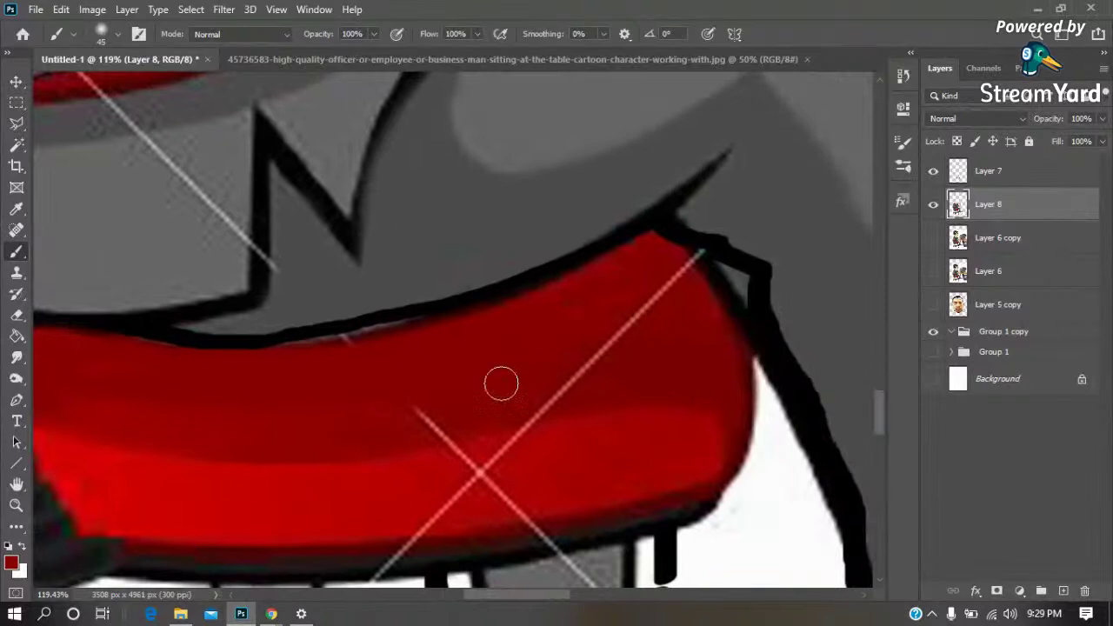
pyautogui.moveTo(688, 249)
pyautogui.mouseDown()
pyautogui.moveTo(548, 404)
pyautogui.moveTo(426, 446)
pyautogui.mouseUp()
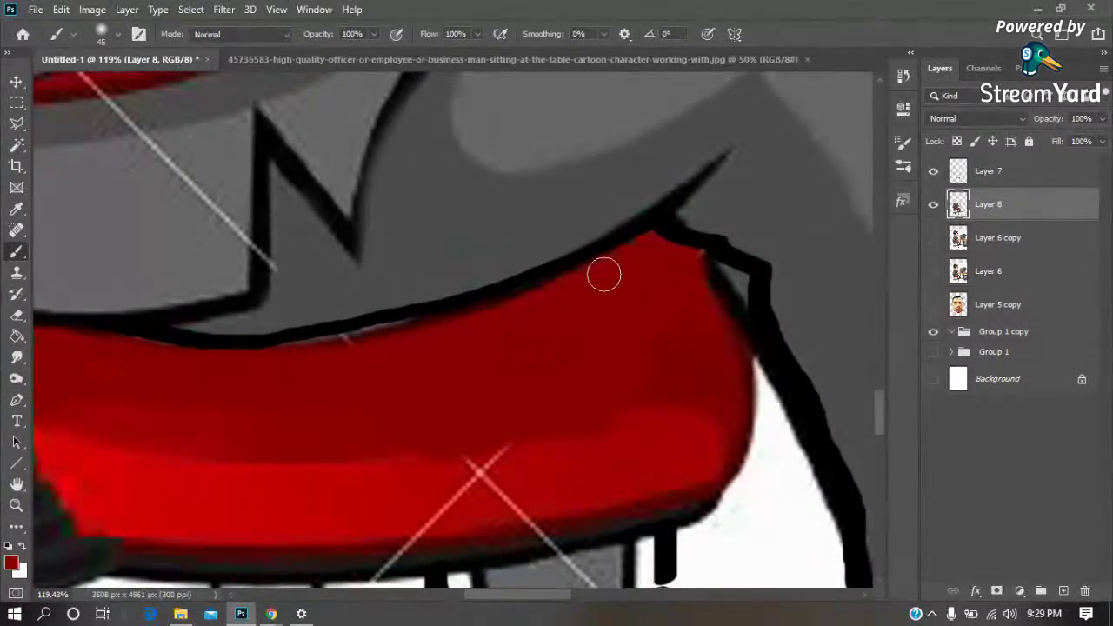
pyautogui.press('i')
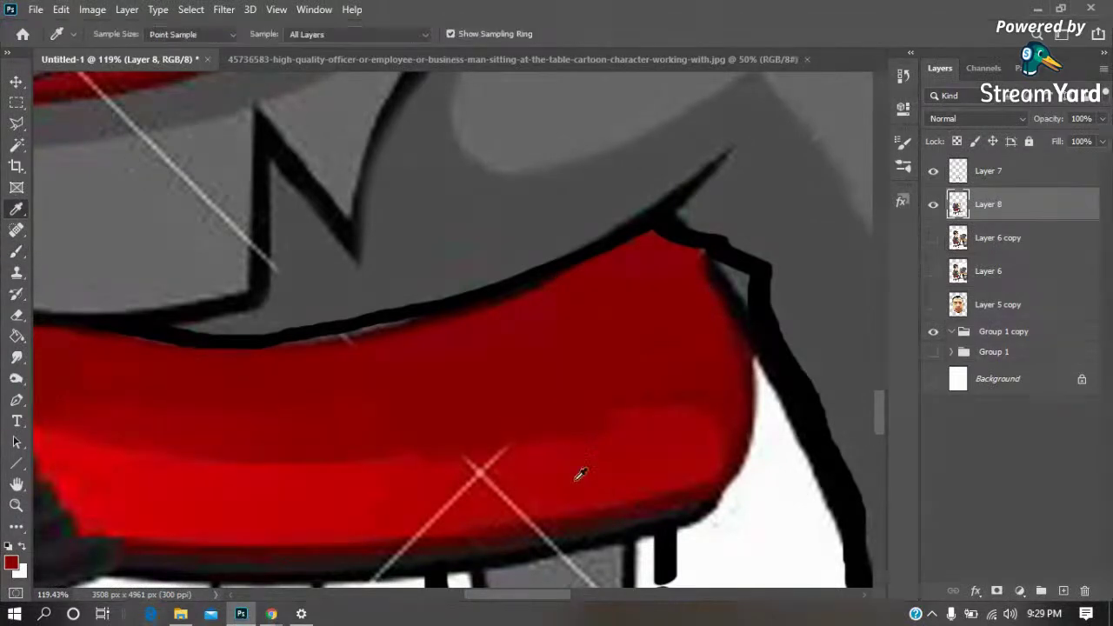
pyautogui.press('b')
pyautogui.moveTo(646, 434)
pyautogui.mouseDown()
pyautogui.moveTo(410, 494)
pyautogui.moveTo(365, 519)
pyautogui.mouseUp()
# Even out the lower cushion and the seat's right end with darker red
pyautogui.scroll(-3, 572, 427)
pyautogui.hscroll(-5, 644, 417)
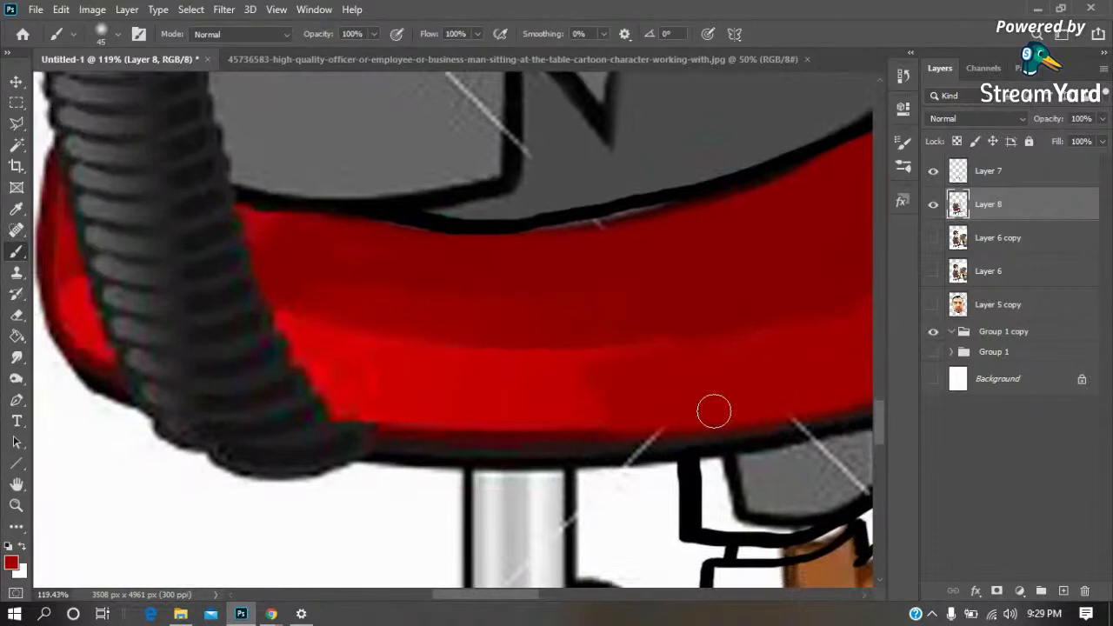
pyautogui.moveTo(416, 424)
pyautogui.mouseDown()
pyautogui.moveTo(360, 385)
pyautogui.moveTo(323, 333)
pyautogui.moveTo(430, 435)
pyautogui.moveTo(621, 391)
pyautogui.moveTo(331, 410)
pyautogui.mouseUp()
pyautogui.moveTo(609, 348)
pyautogui.mouseDown()
pyautogui.moveTo(671, 310)
pyautogui.moveTo(663, 328)
pyautogui.mouseUp()
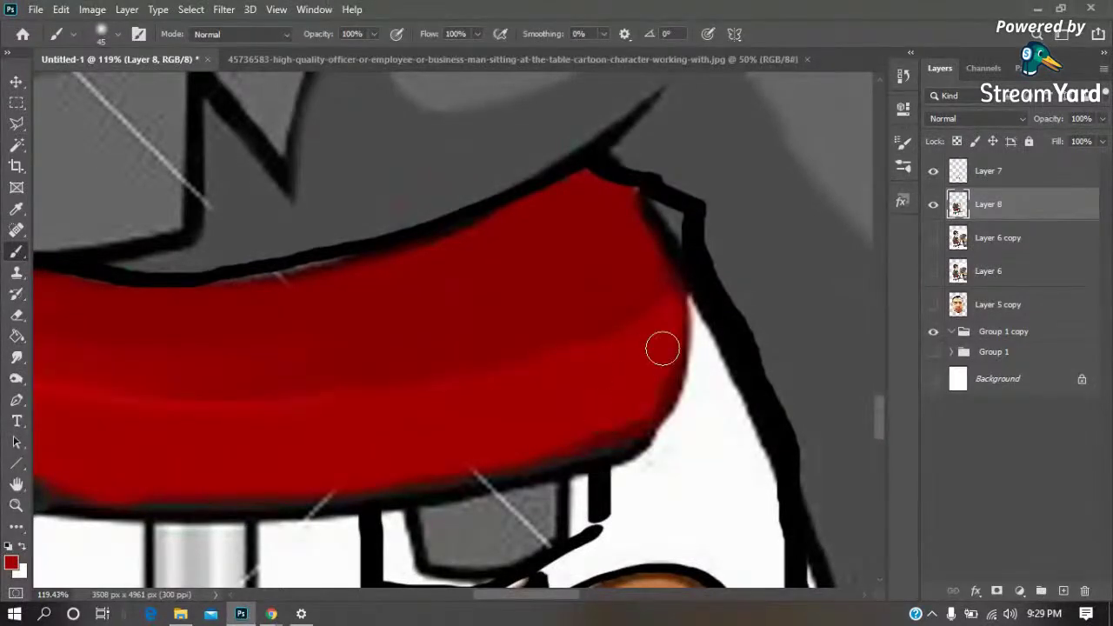
pyautogui.moveTo(298, 476); pyautogui.dragTo(473, 298)
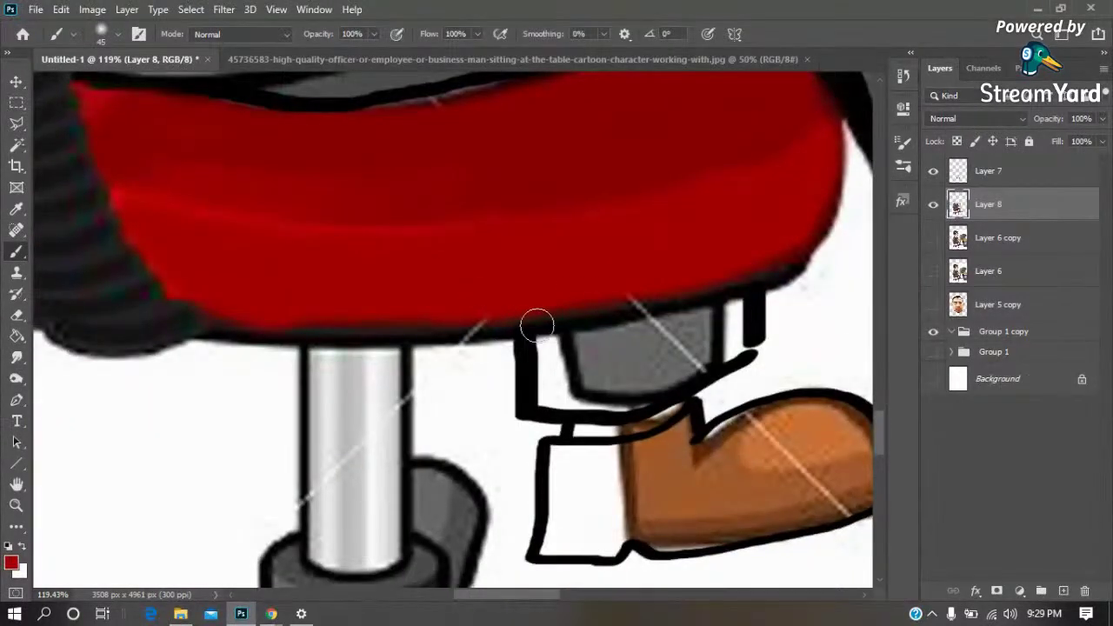
pyautogui.press('i')
pyautogui.press('b')
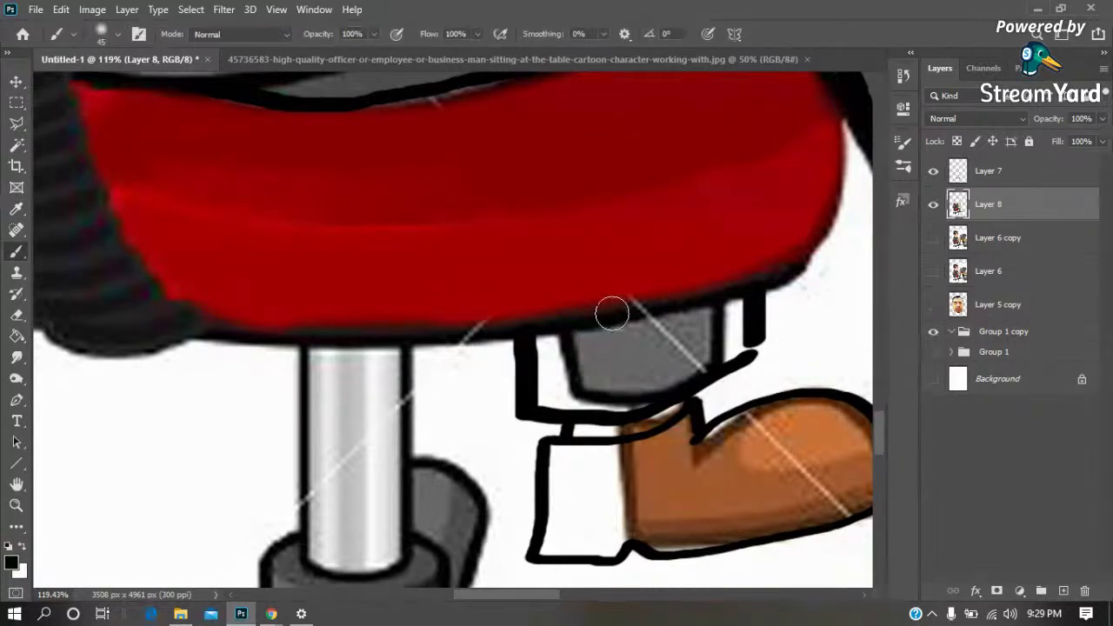
pyautogui.rightClick(613, 307)
# With an angled hard 31 px brush on Layer 7, ink the seat's right edge black
pyautogui.click(671, 279)
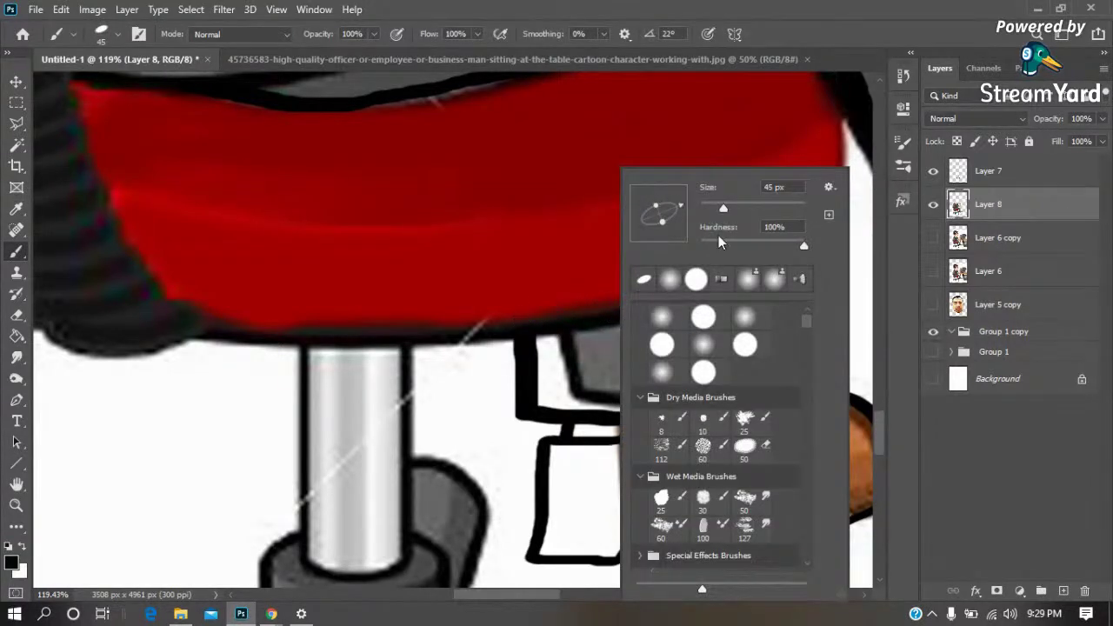
pyautogui.click(717, 207)
pyautogui.press('Return')
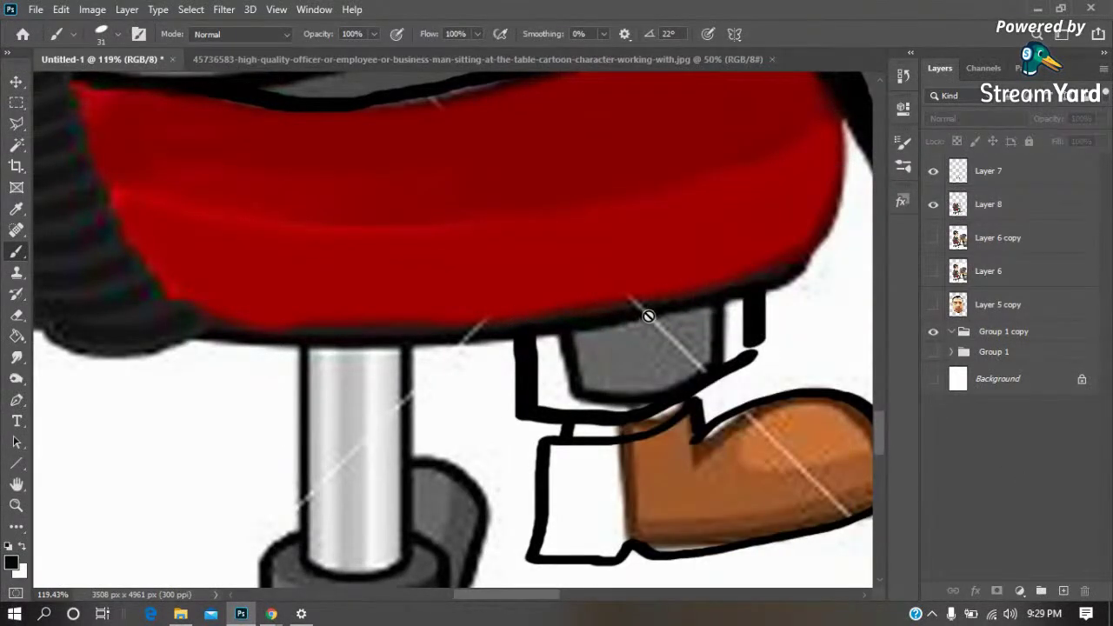
pyautogui.click(982, 180)
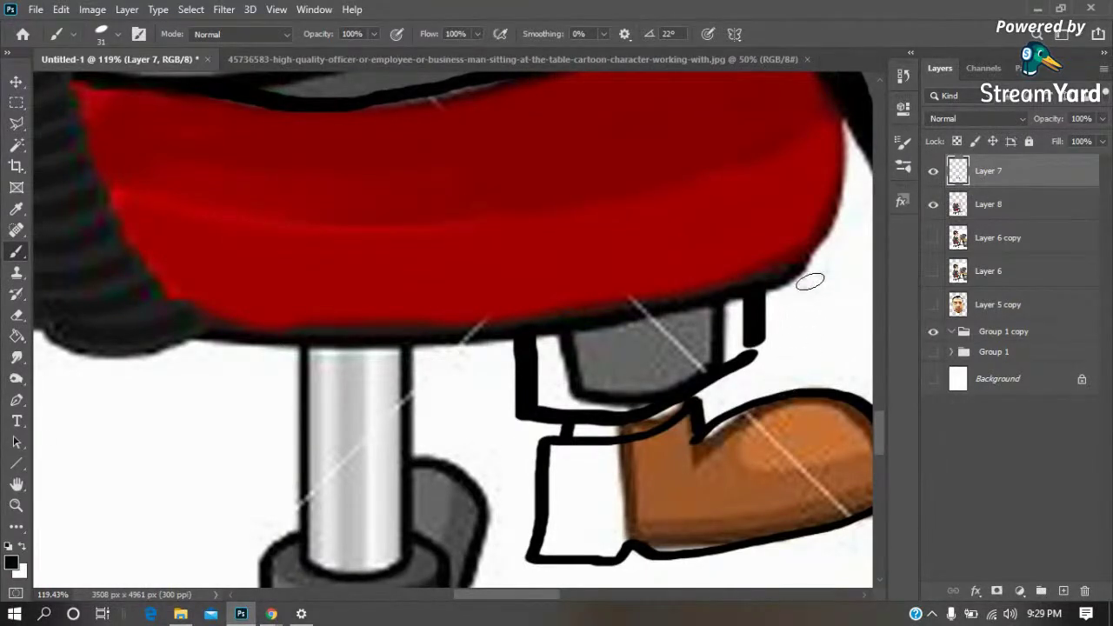
pyautogui.press('[')
pyautogui.moveTo(842, 141); pyautogui.dragTo(783, 271)
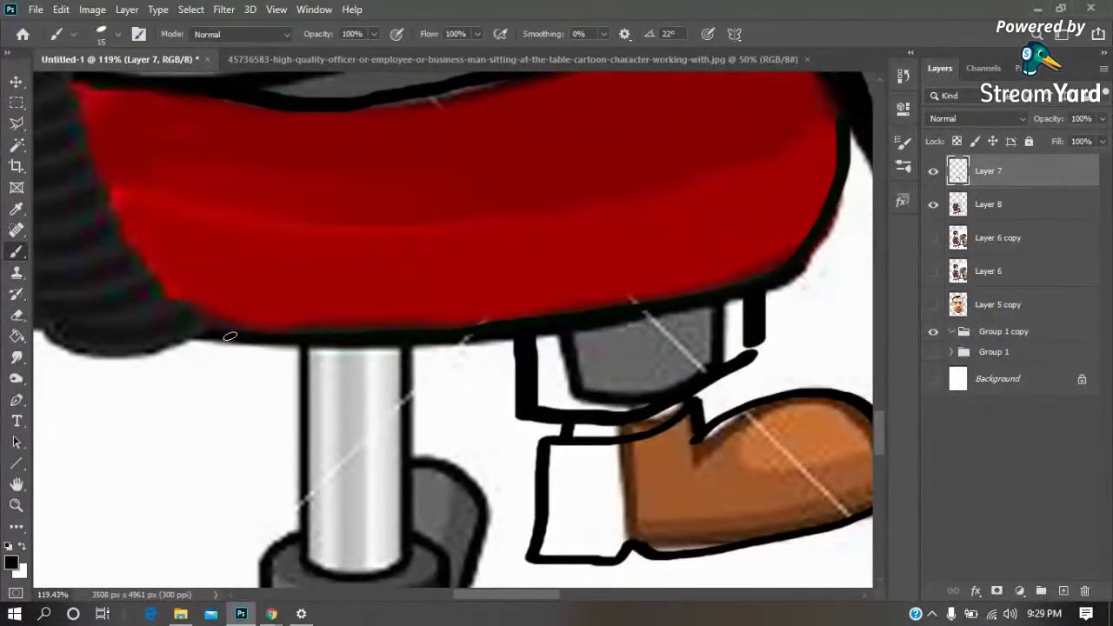
# Sample the trouser grey and paint over the light strips in the trouser leg
pyautogui.scroll(-3, 293, 248)
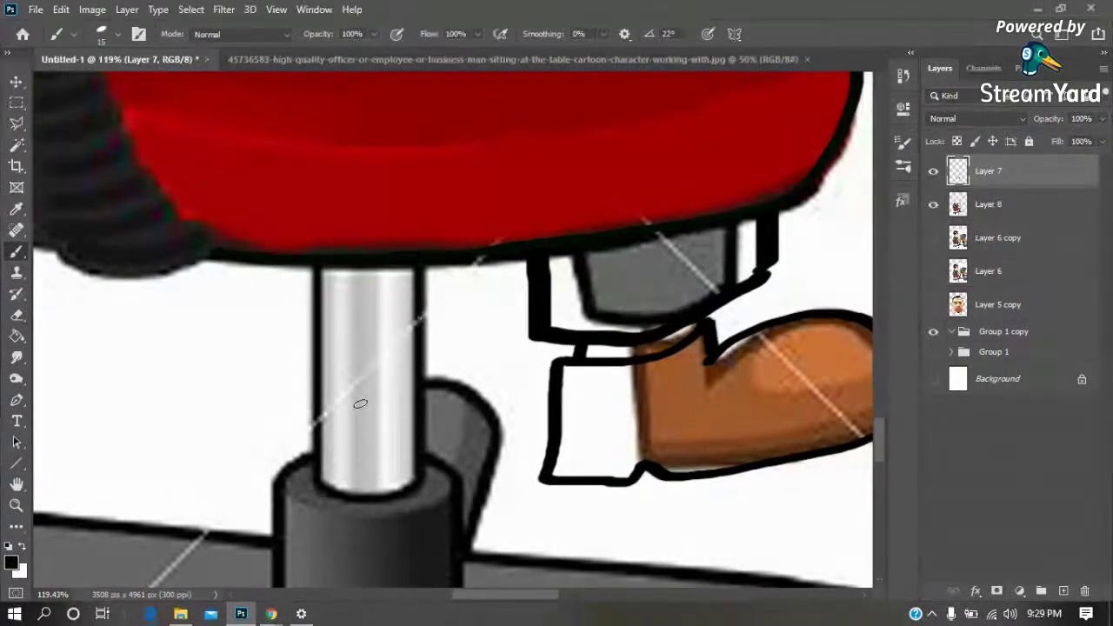
pyautogui.press('i')
pyautogui.click(640, 273)
pyautogui.press('b')
pyautogui.moveTo(596, 289); pyautogui.dragTo(592, 293)
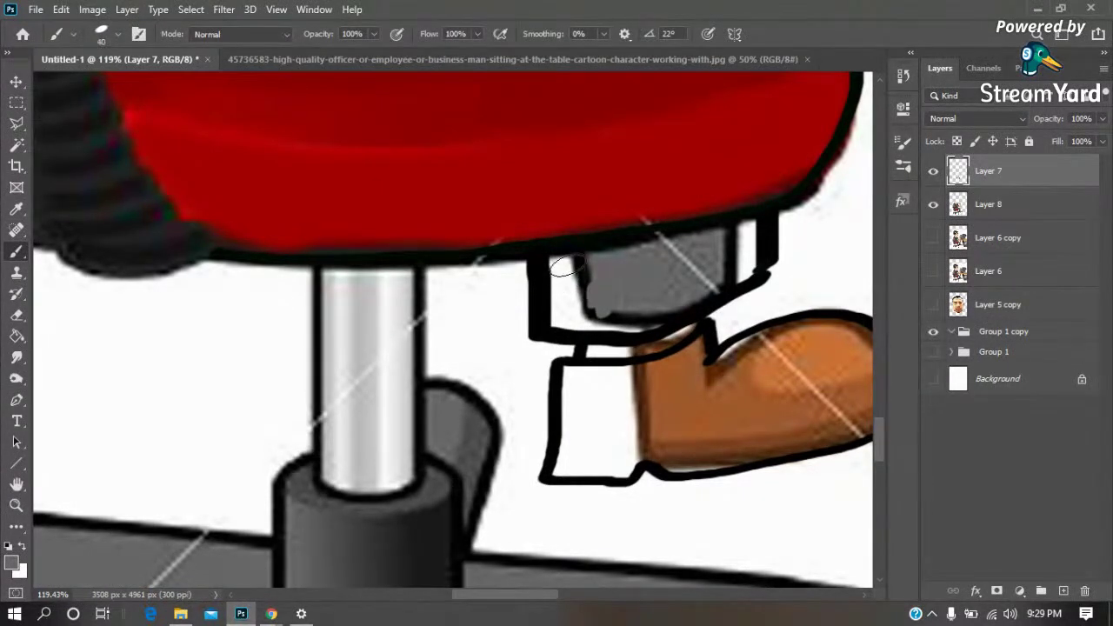
pyautogui.moveTo(562, 260)
pyautogui.mouseDown()
pyautogui.moveTo(607, 328)
pyautogui.moveTo(746, 248)
pyautogui.mouseUp()
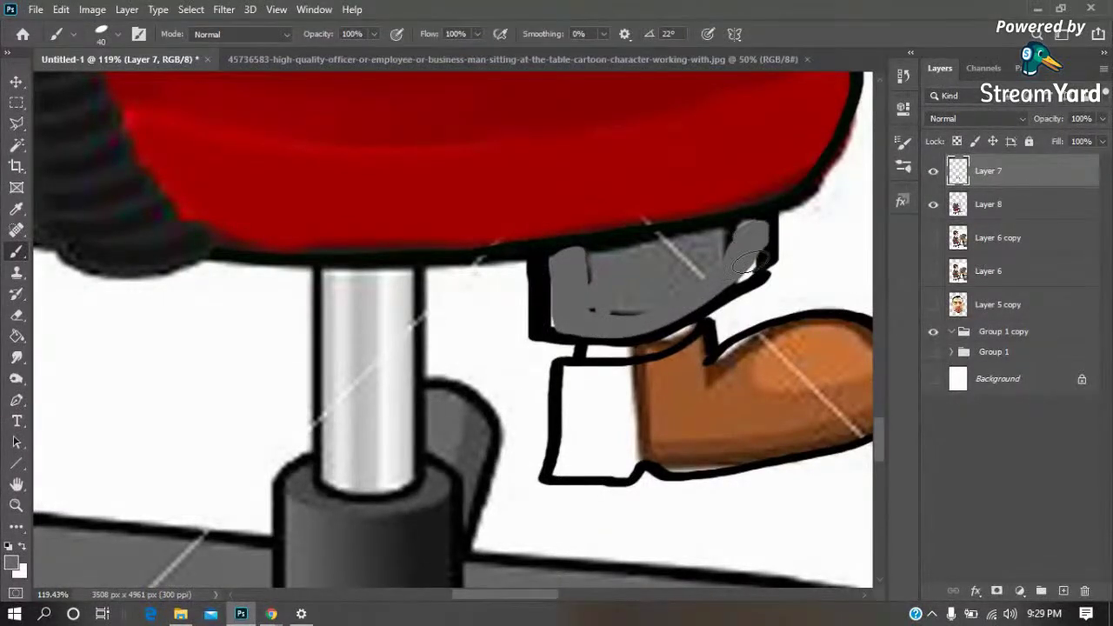
pyautogui.moveTo(735, 239); pyautogui.dragTo(592, 260)
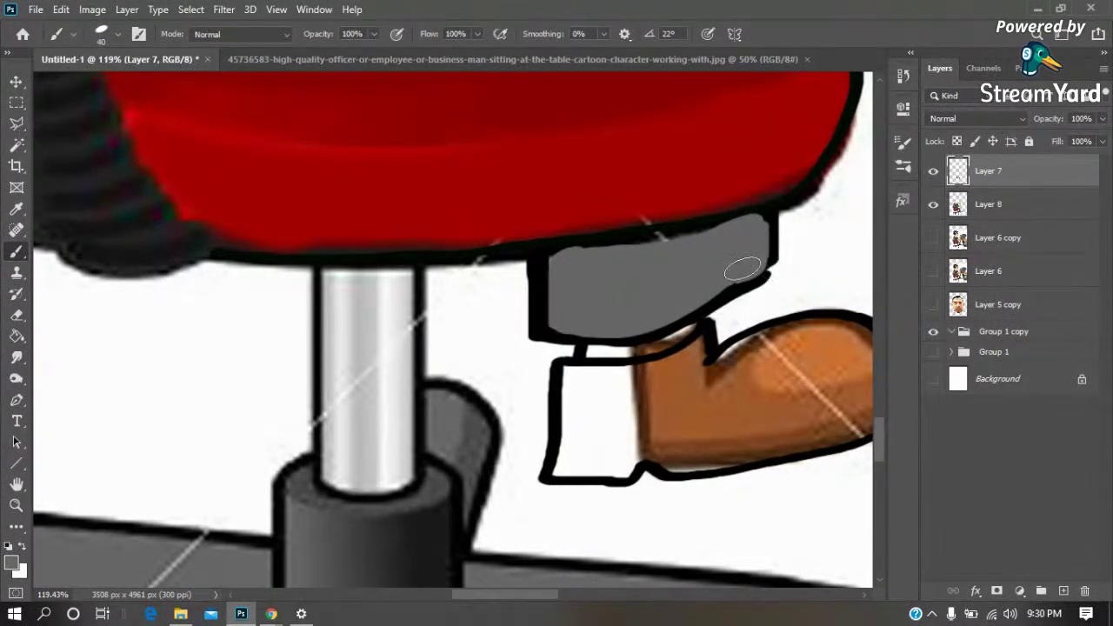
# Check Layer 7's painting, then add a new empty Layer 9 above Layer 8
pyautogui.hscroll(5, 588, 281)
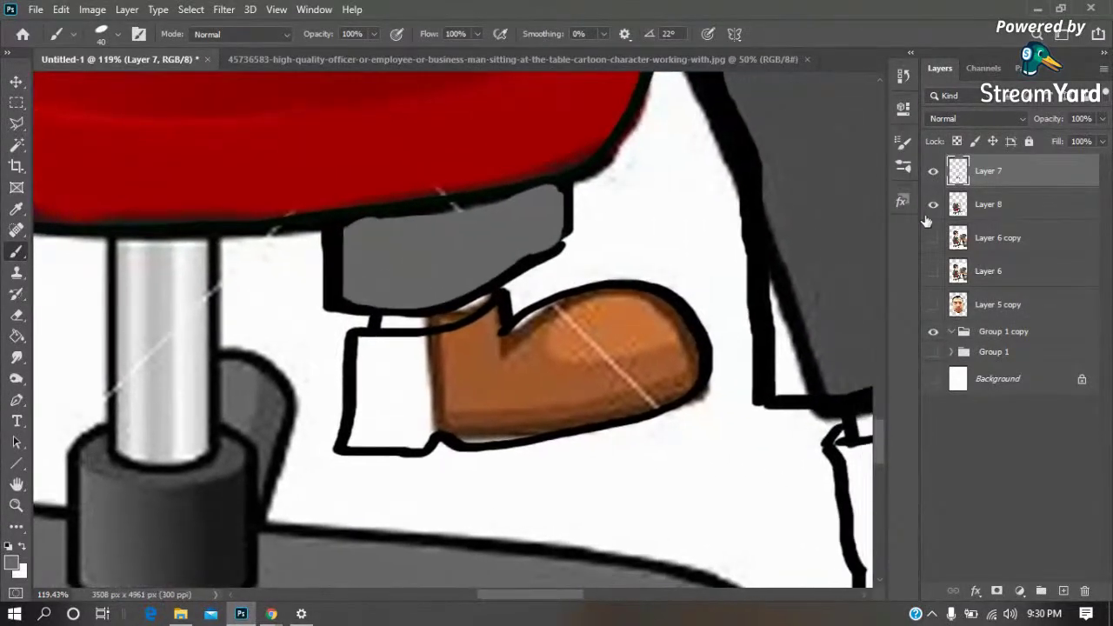
pyautogui.click(933, 173)
pyautogui.click(933, 172)
pyautogui.click(990, 200)
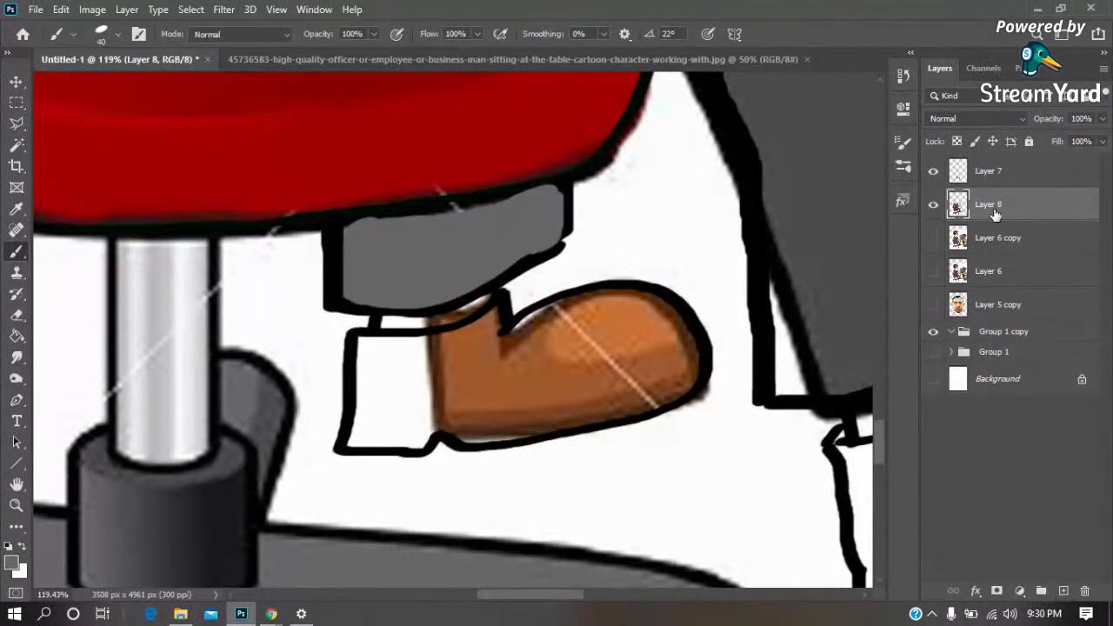
pyautogui.click(1064, 591)
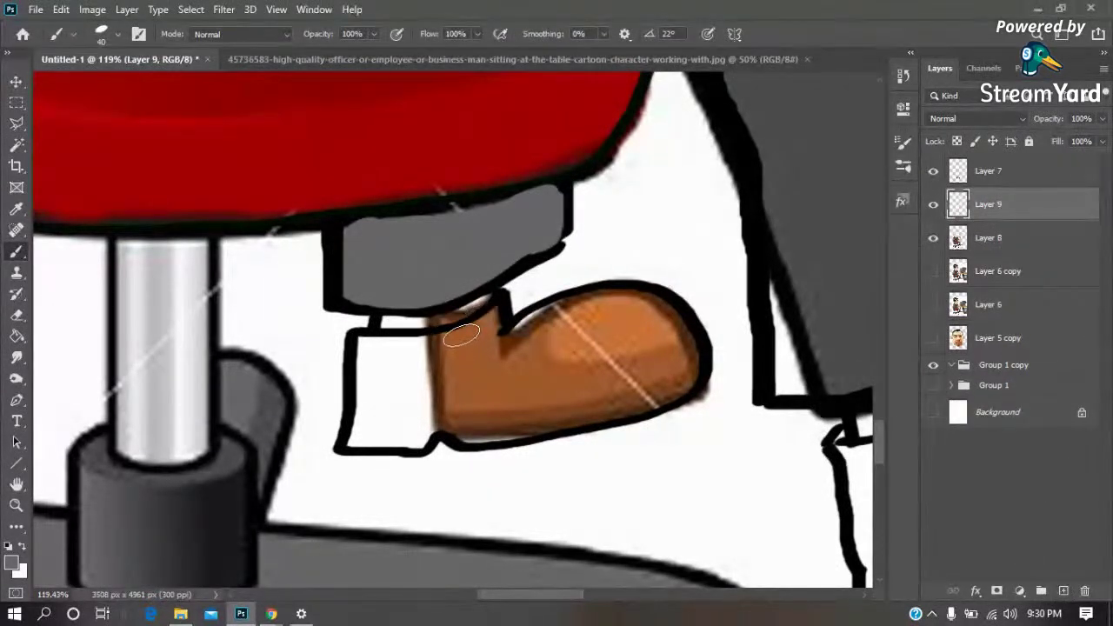
# Sample the boot brown and paint over the white ankle area on Layer 9
pyautogui.press('i')
pyautogui.click(492, 381)
pyautogui.press('b')
pyautogui.moveTo(383, 356)
pyautogui.mouseDown()
pyautogui.moveTo(377, 348)
pyautogui.moveTo(365, 440)
pyautogui.moveTo(546, 421)
pyautogui.moveTo(687, 374)
pyautogui.moveTo(522, 426)
pyautogui.moveTo(469, 409)
pyautogui.mouseUp()
pyautogui.moveTo(414, 350)
pyautogui.mouseDown()
pyautogui.moveTo(485, 322)
pyautogui.moveTo(400, 383)
pyautogui.moveTo(396, 426)
pyautogui.moveTo(405, 361)
pyautogui.moveTo(447, 415)
pyautogui.mouseUp()
pyautogui.moveTo(484, 355); pyautogui.dragTo(578, 302)
# Paint lighter orange over the boot toe, covering its remaining light patches
pyautogui.press('i')
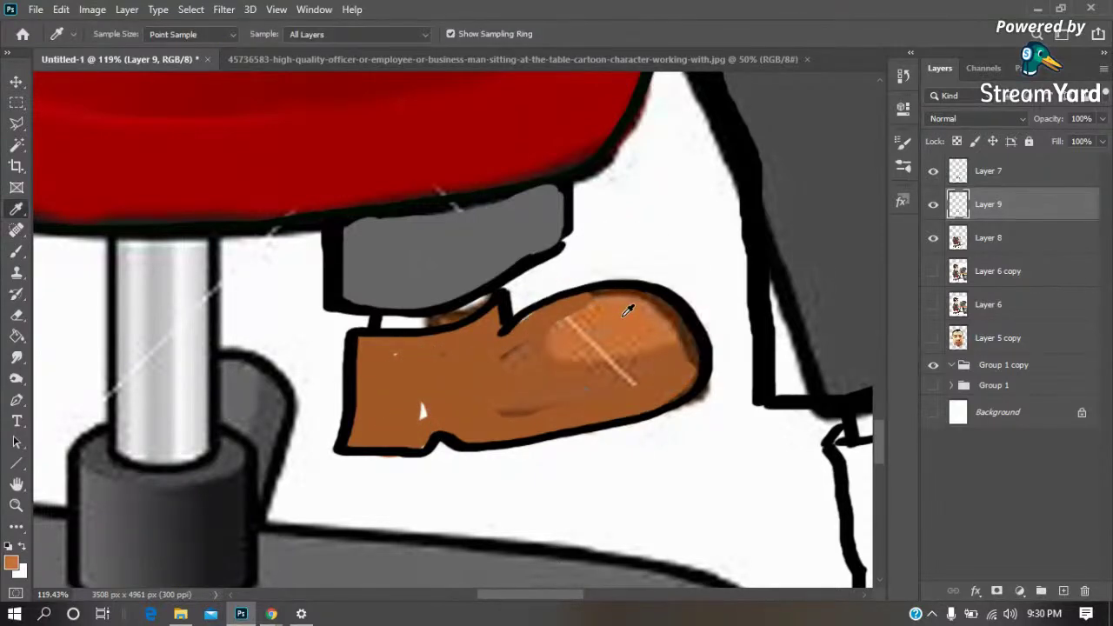
pyautogui.press('b')
pyautogui.moveTo(540, 318); pyautogui.dragTo(601, 392)
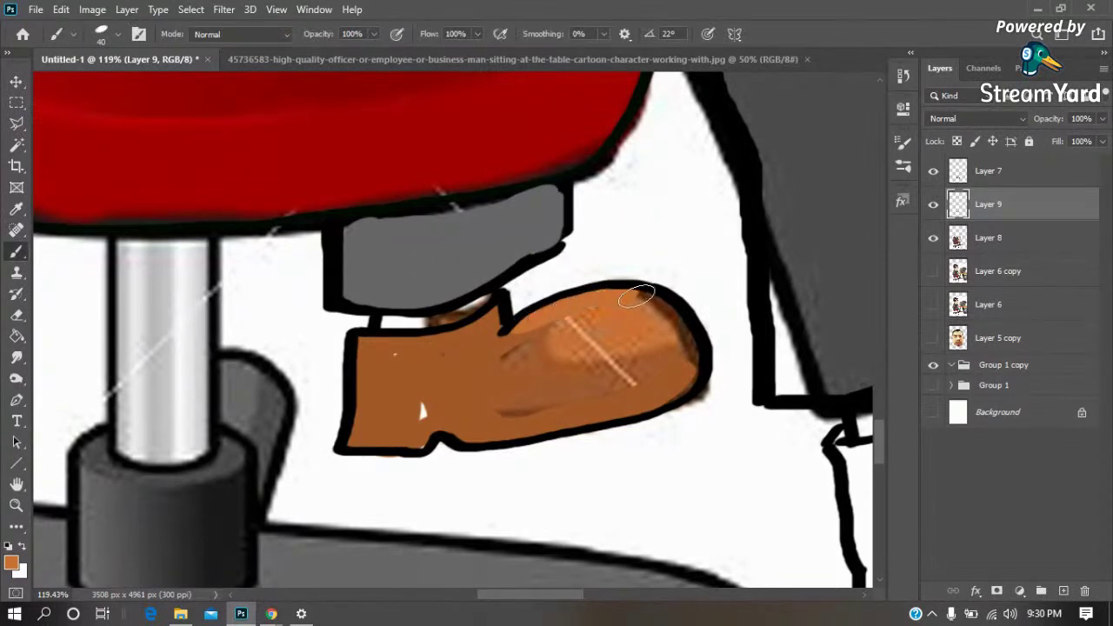
pyautogui.press('i')
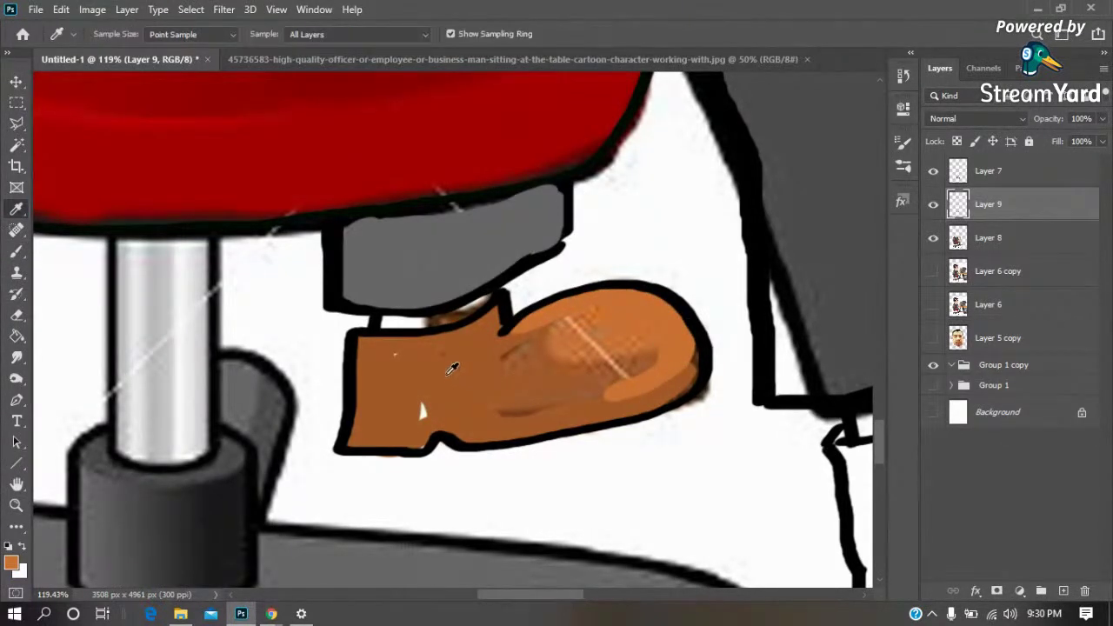
pyautogui.press('b')
pyautogui.moveTo(500, 352)
pyautogui.mouseDown()
pyautogui.moveTo(675, 366)
pyautogui.moveTo(411, 414)
pyautogui.mouseUp()
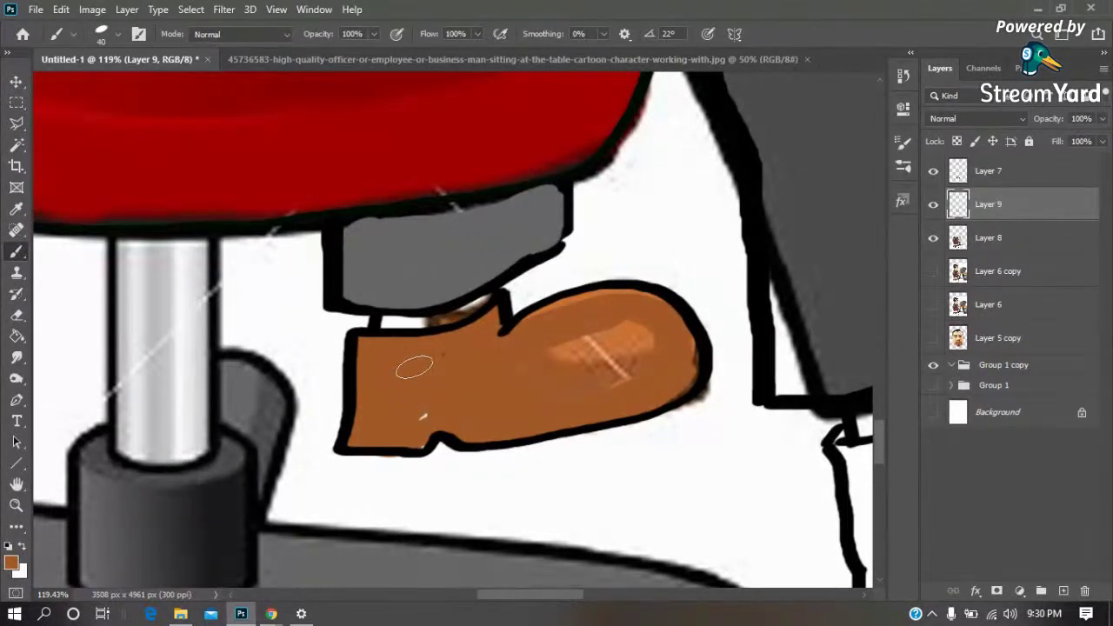
pyautogui.moveTo(600, 341); pyautogui.dragTo(558, 351)
pyautogui.moveTo(608, 300); pyautogui.dragTo(640, 328)
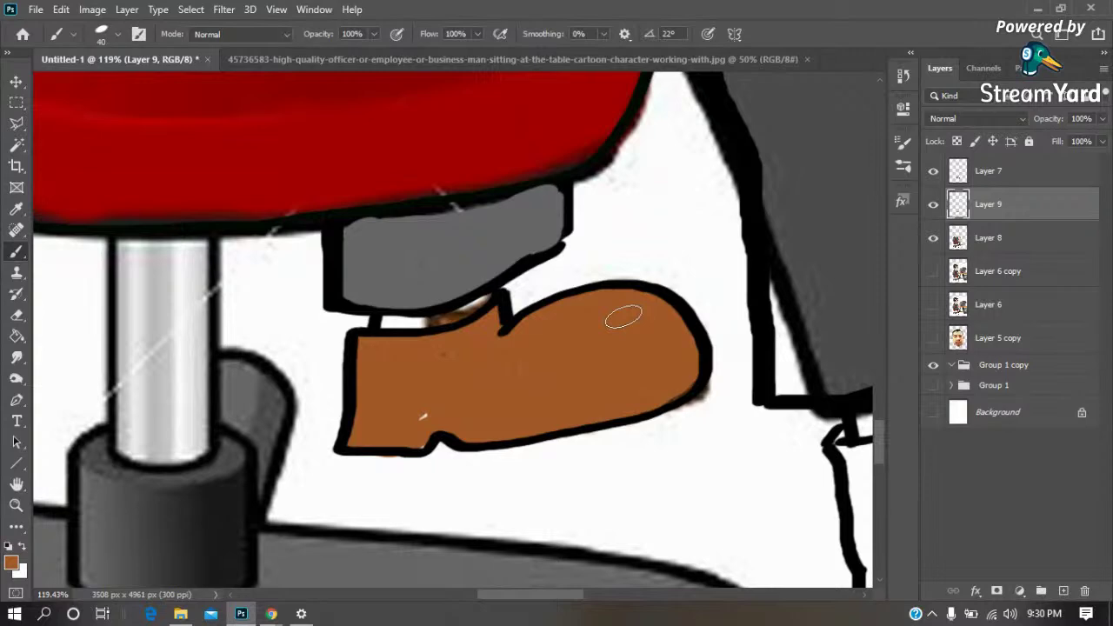
pyautogui.press('o')
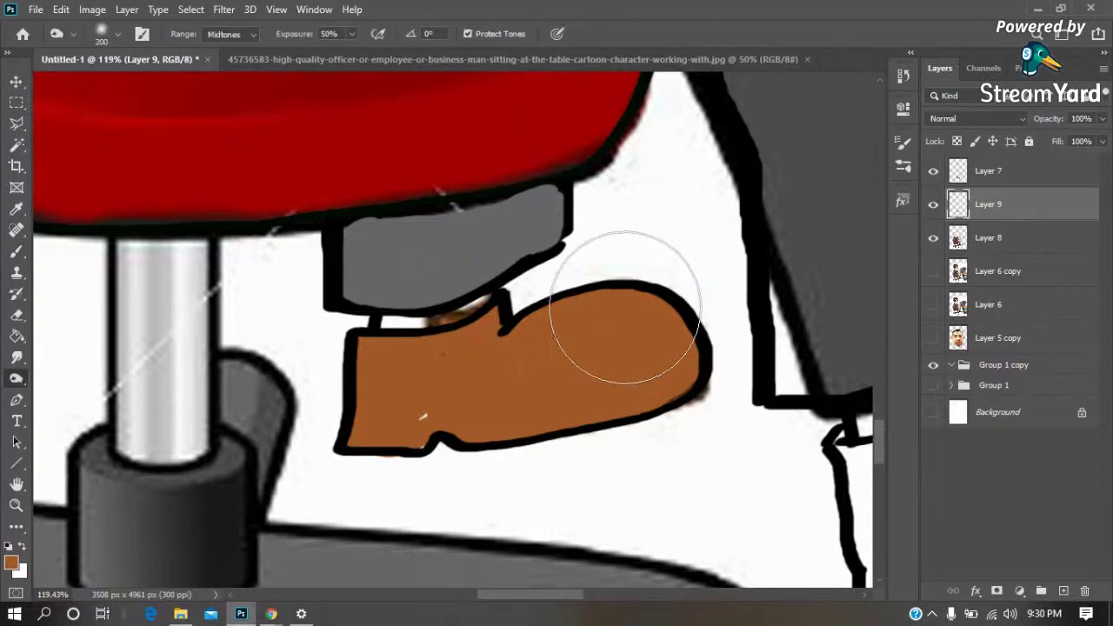
# Lighten the shoe's top with Dodge and darken its lower edge with Burn
pyautogui.press('[')
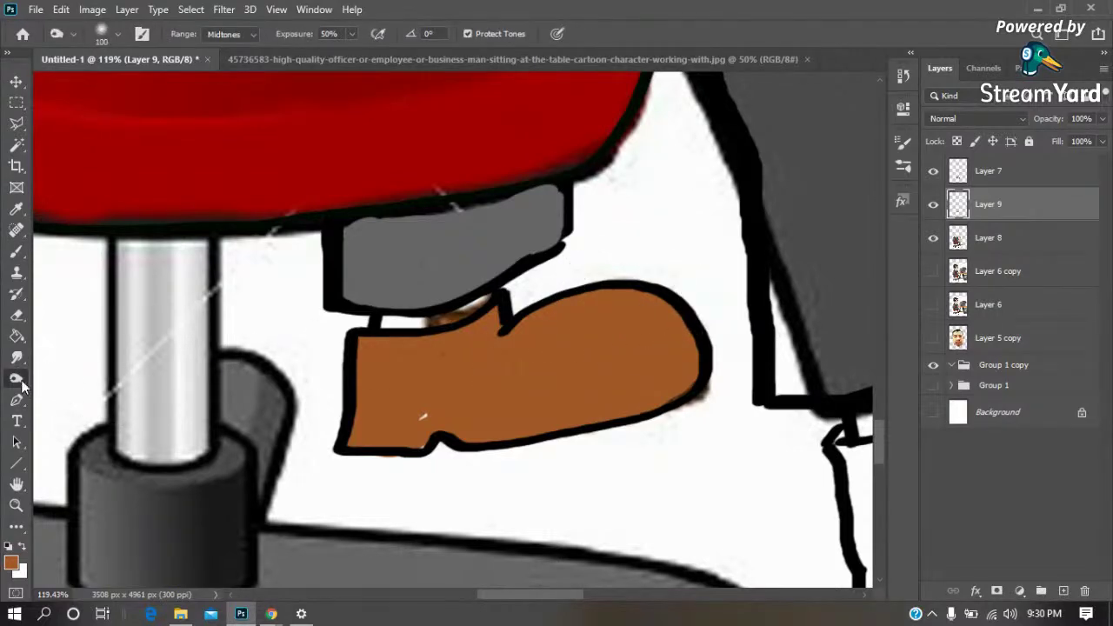
pyautogui.rightClick(21, 385)
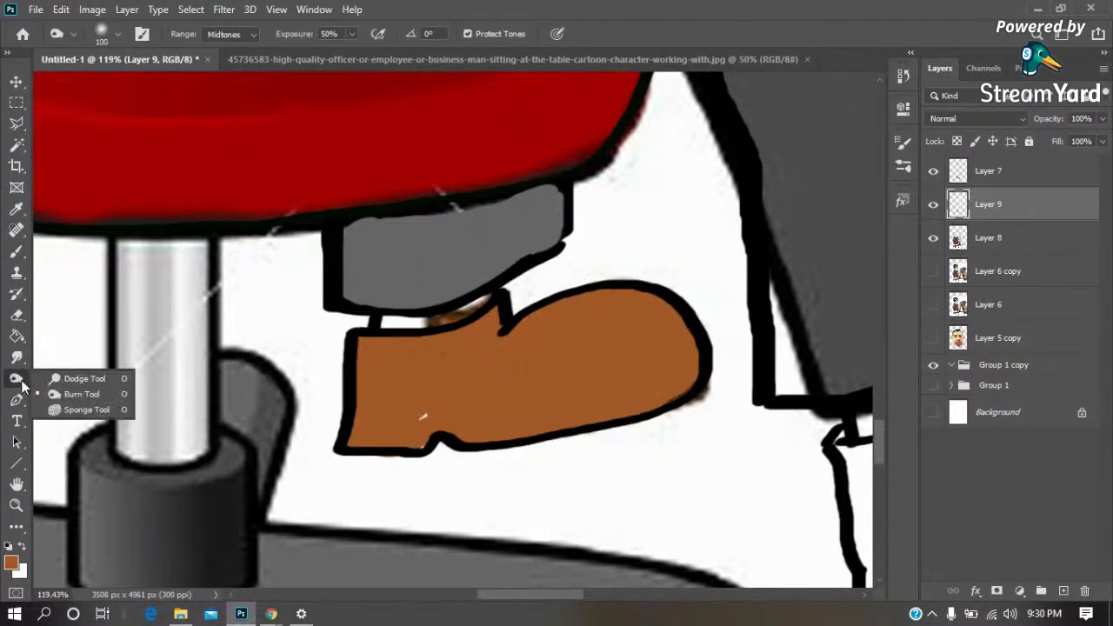
pyautogui.click(67, 379)
pyautogui.moveTo(596, 310)
pyautogui.mouseDown()
pyautogui.moveTo(651, 322)
pyautogui.moveTo(530, 291)
pyautogui.moveTo(651, 323)
pyautogui.moveTo(643, 381)
pyautogui.moveTo(641, 354)
pyautogui.moveTo(574, 313)
pyautogui.mouseUp()
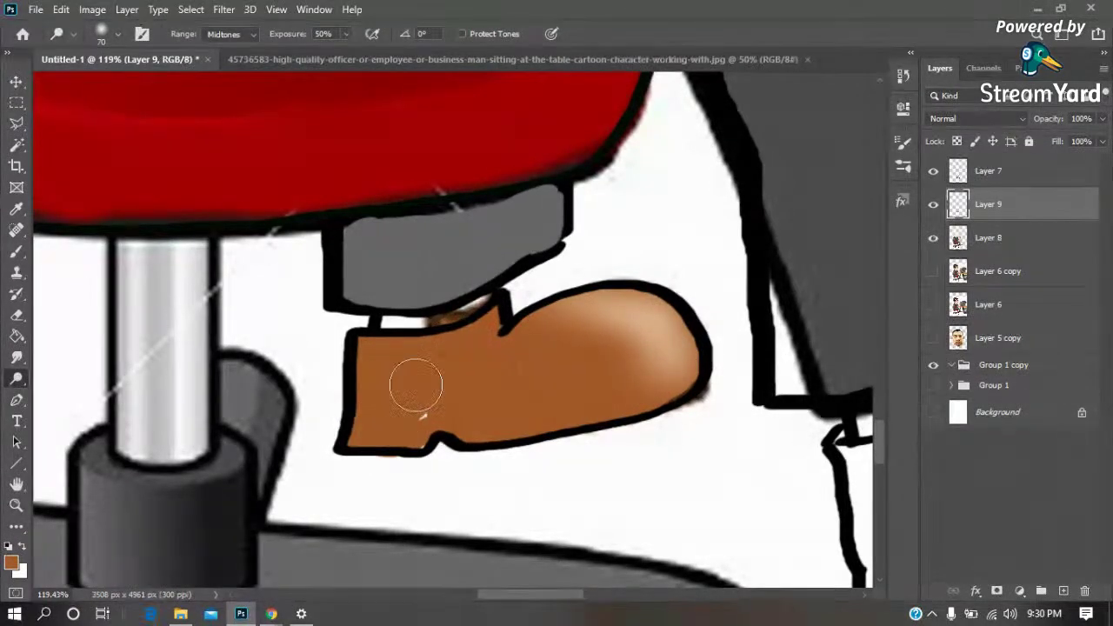
pyautogui.rightClick(16, 382)
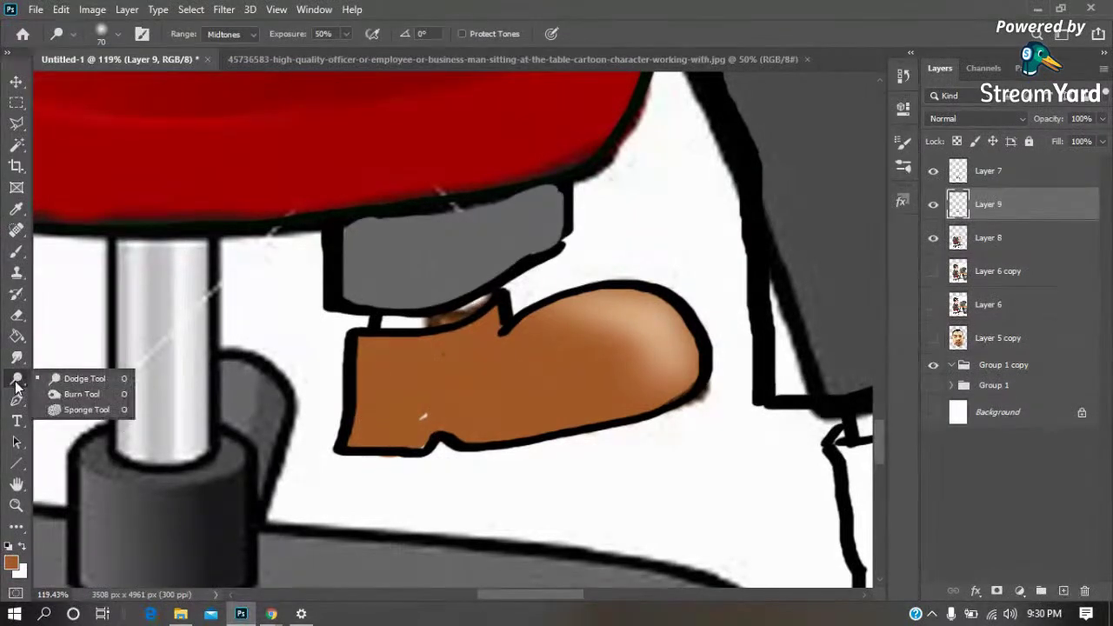
pyautogui.click(82, 394)
pyautogui.press('[')
pyautogui.press('[')
pyautogui.press('[')
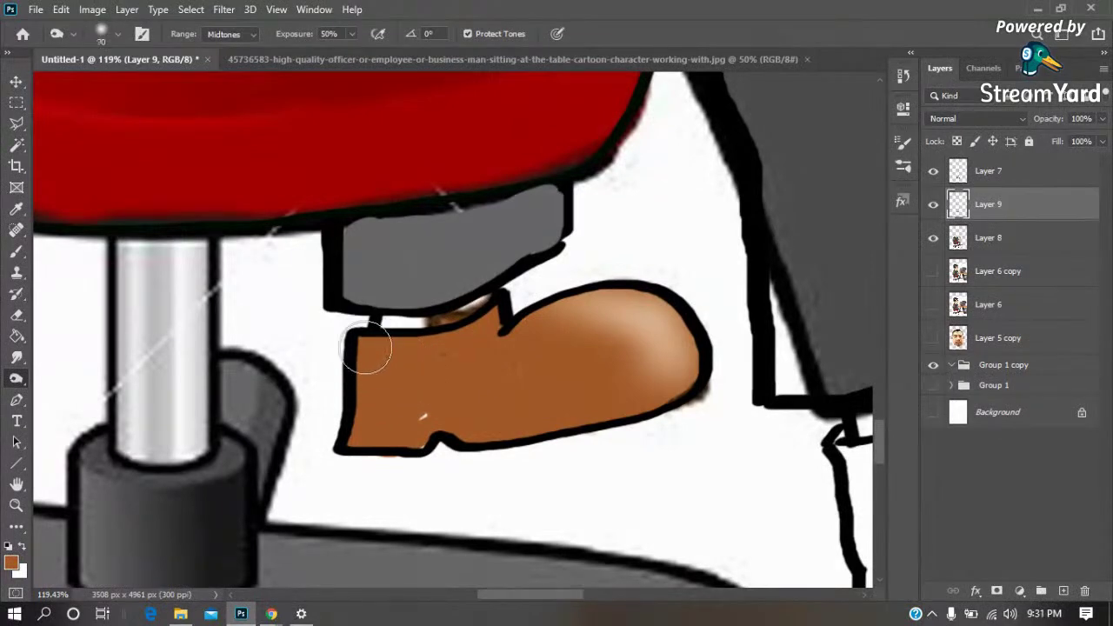
pyautogui.moveTo(361, 408); pyautogui.dragTo(670, 380)
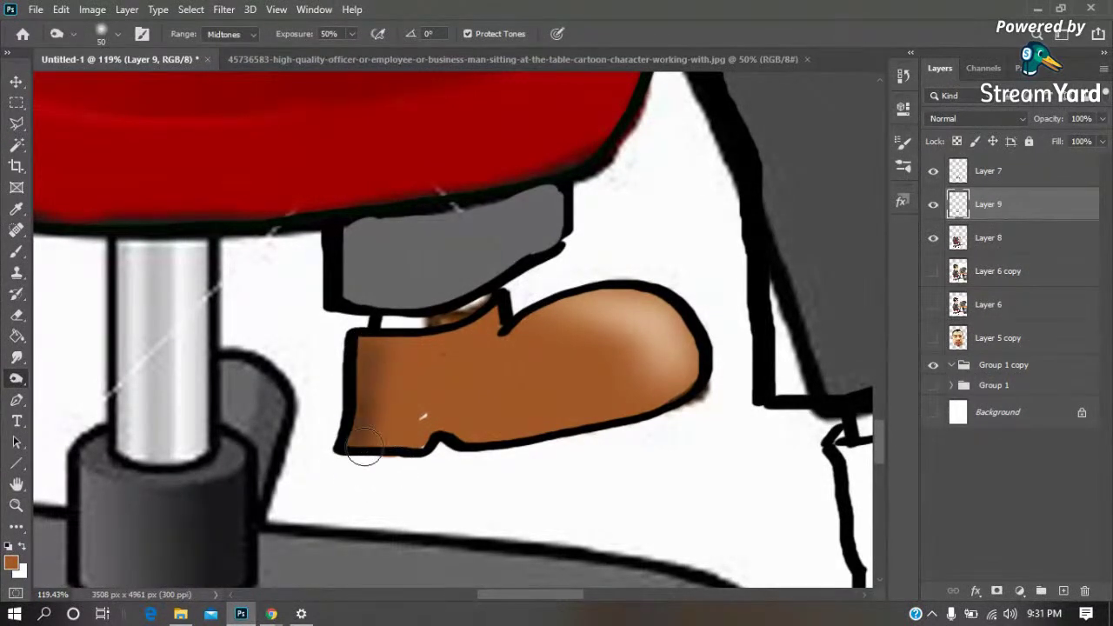
pyautogui.moveTo(668, 380)
pyautogui.mouseDown()
pyautogui.moveTo(473, 342)
pyautogui.moveTo(504, 335)
pyautogui.mouseUp()
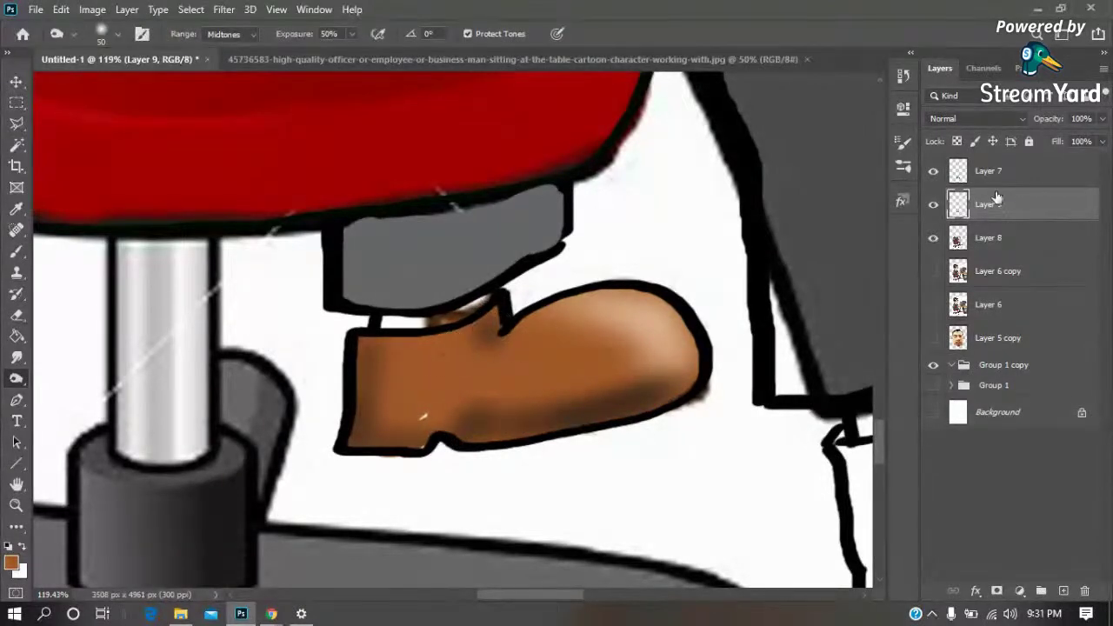
# Sample white and paint over the brown strip along the shoe's top
pyautogui.press('i')
pyautogui.click(398, 323)
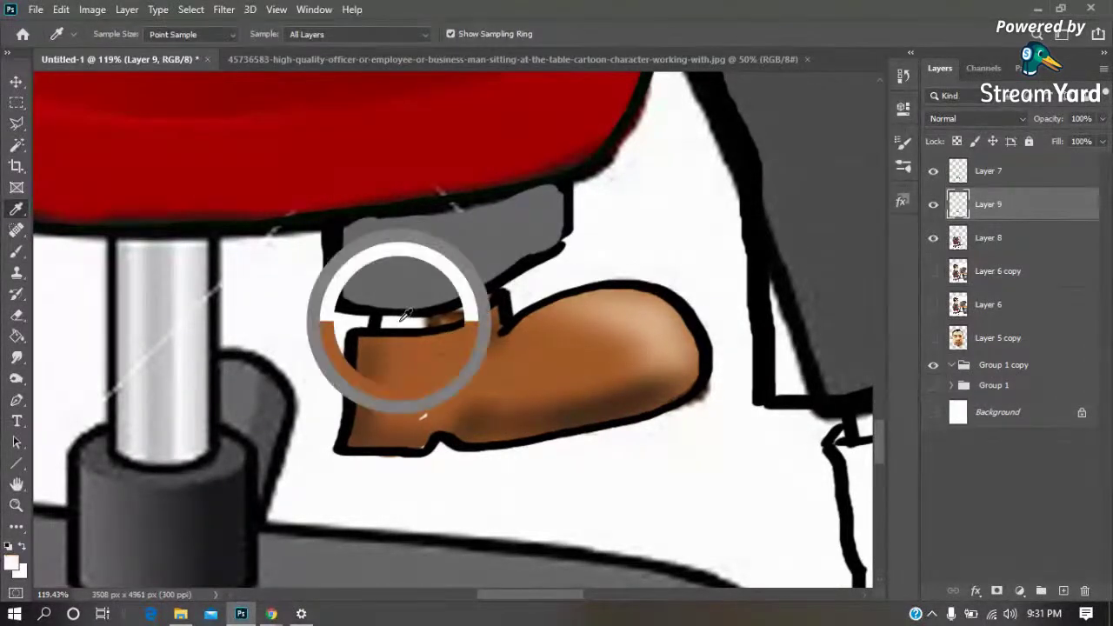
pyautogui.press('b')
pyautogui.moveTo(467, 302)
pyautogui.mouseDown()
pyautogui.moveTo(406, 323)
pyautogui.moveTo(483, 300)
pyautogui.mouseUp()
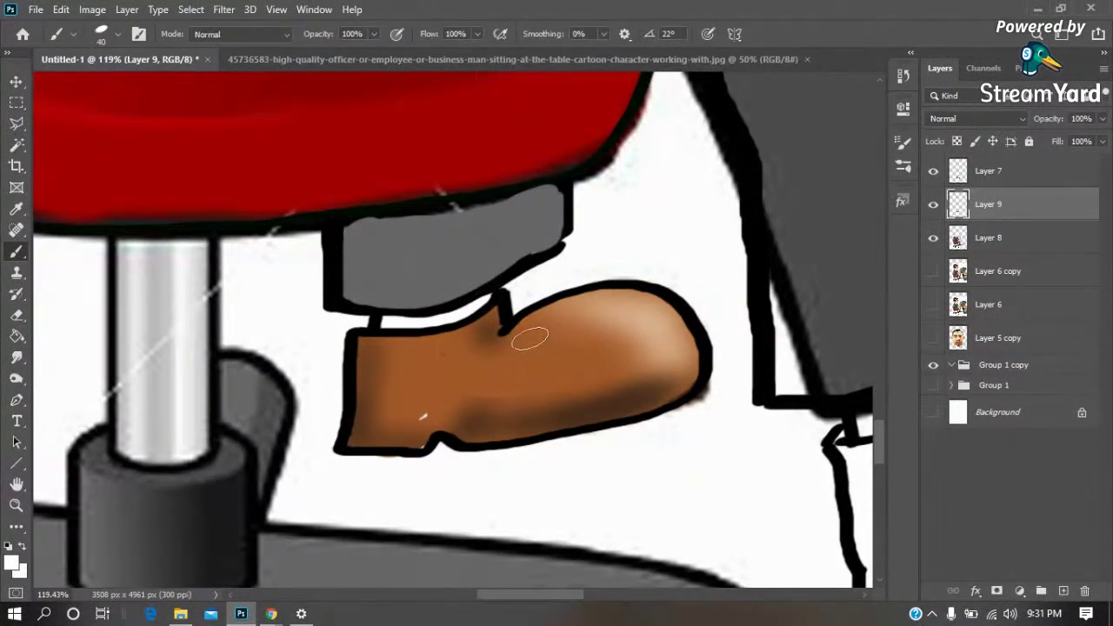
# Sample the trouser grey and fill its dark edge and bottom white gap
pyautogui.moveTo(644, 294); pyautogui.dragTo(323, 372)
pyautogui.press('i')
pyautogui.click(530, 265)
pyautogui.press('b')
pyautogui.moveTo(484, 293); pyautogui.dragTo(466, 344)
pyautogui.moveTo(463, 278)
pyautogui.mouseDown()
pyautogui.moveTo(447, 423)
pyautogui.moveTo(530, 458)
pyautogui.mouseUp()
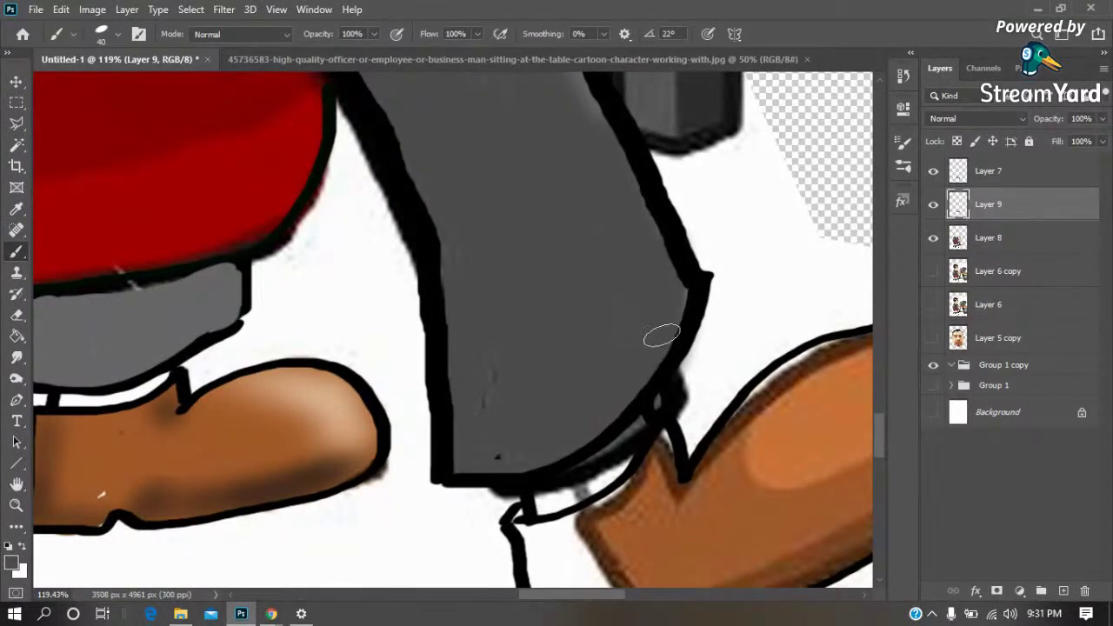
pyautogui.moveTo(446, 181); pyautogui.dragTo(507, 293)
pyautogui.moveTo(505, 241); pyautogui.dragTo(545, 298)
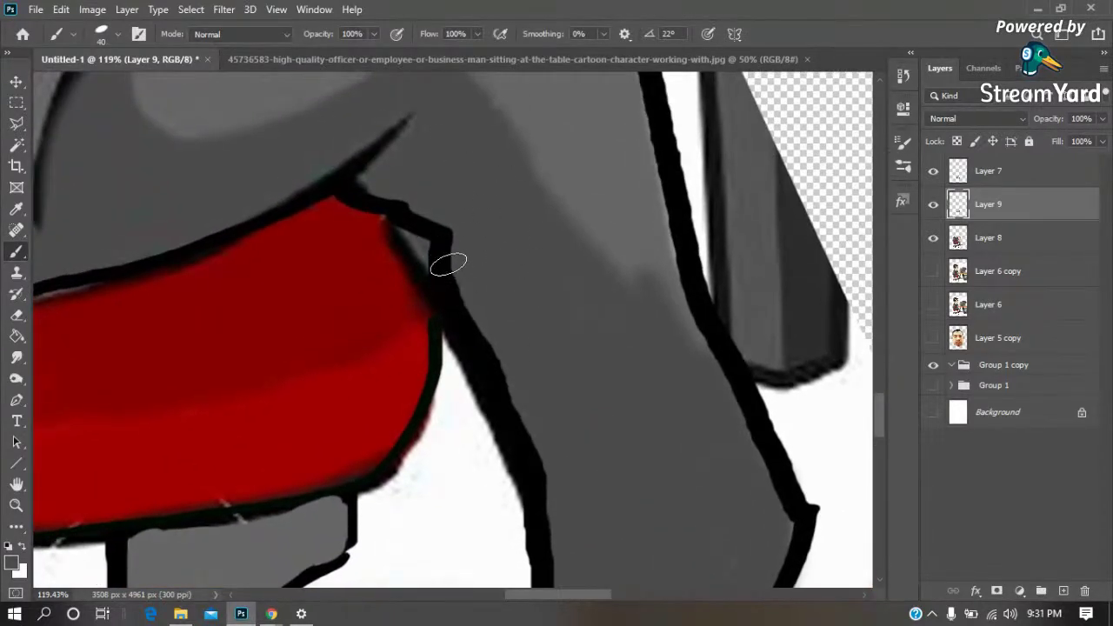
# Repaint the red seat's upper edge in red, covering the stray dark outline
pyautogui.press('i')
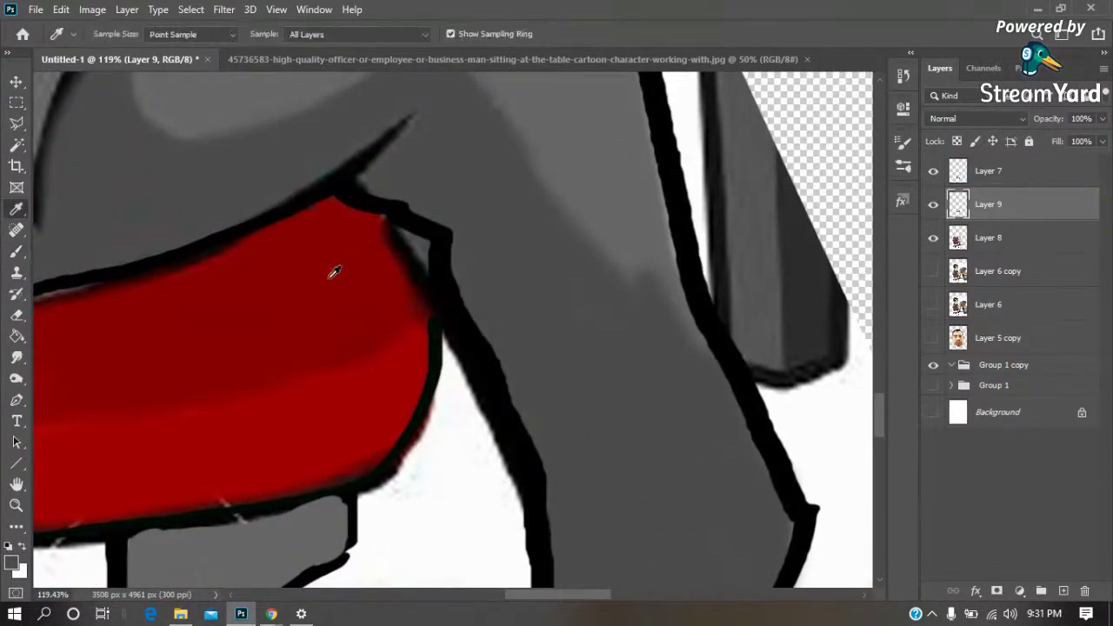
pyautogui.press('b')
pyautogui.moveTo(367, 228); pyautogui.dragTo(412, 297)
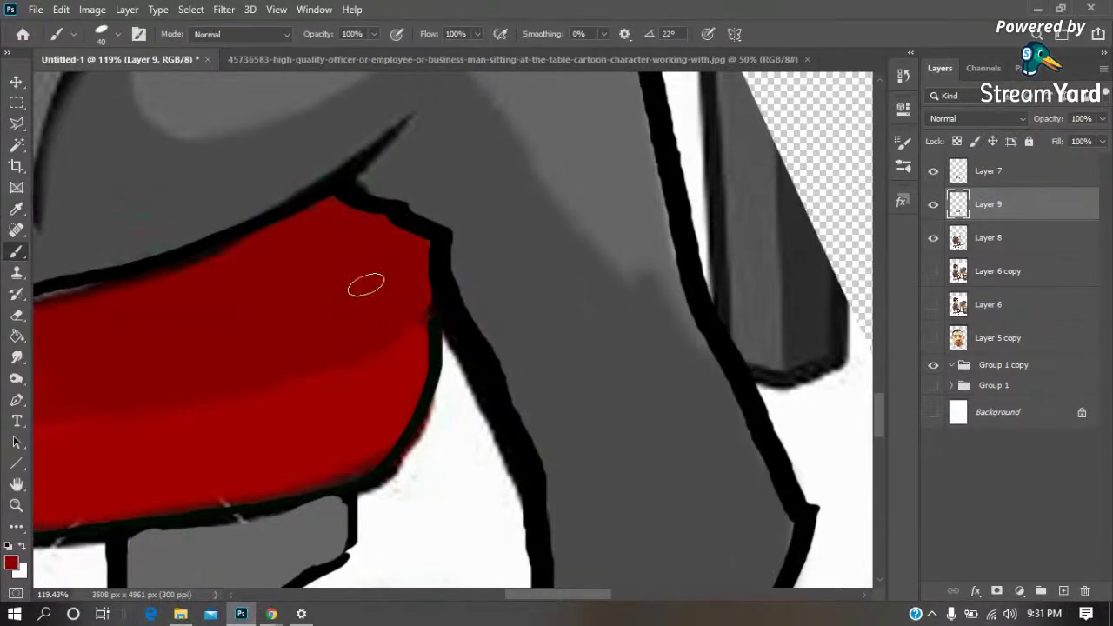
pyautogui.moveTo(240, 284); pyautogui.dragTo(521, 236)
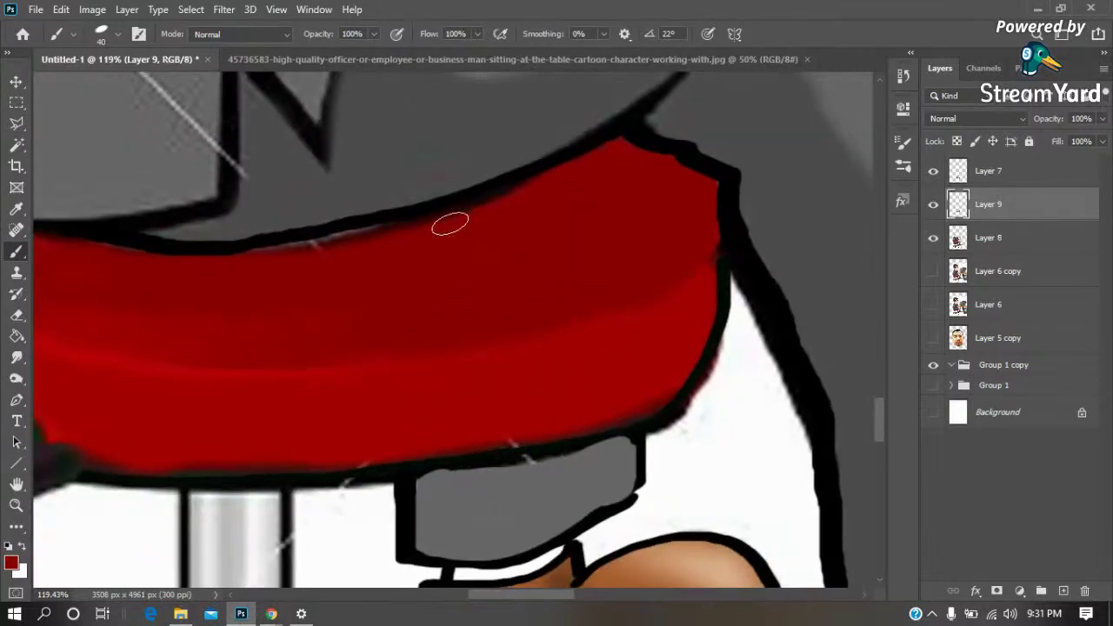
pyautogui.moveTo(600, 157); pyautogui.dragTo(460, 213)
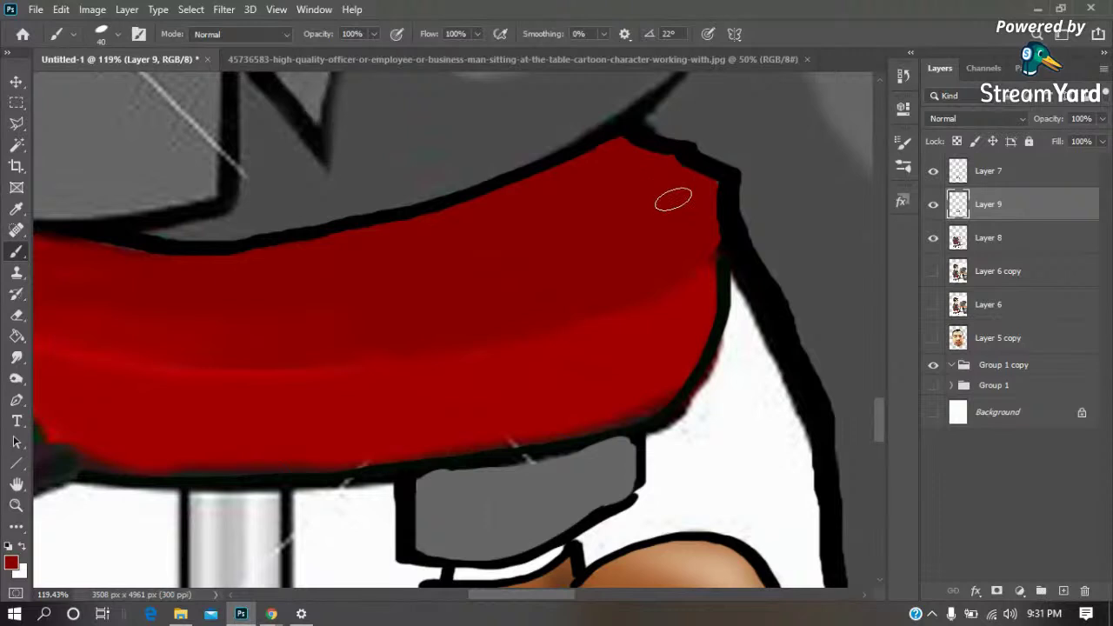
pyautogui.click(933, 171)
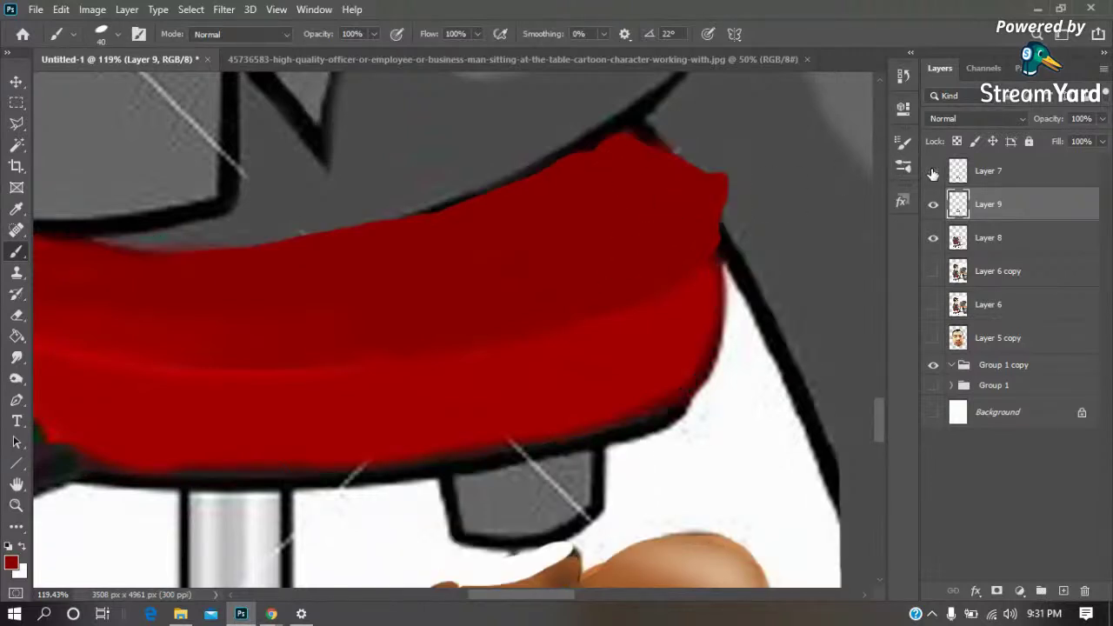
# On Layer 7, choose the Burn tool and raise its Exposure
pyautogui.click(1035, 172)
pyautogui.press('o')
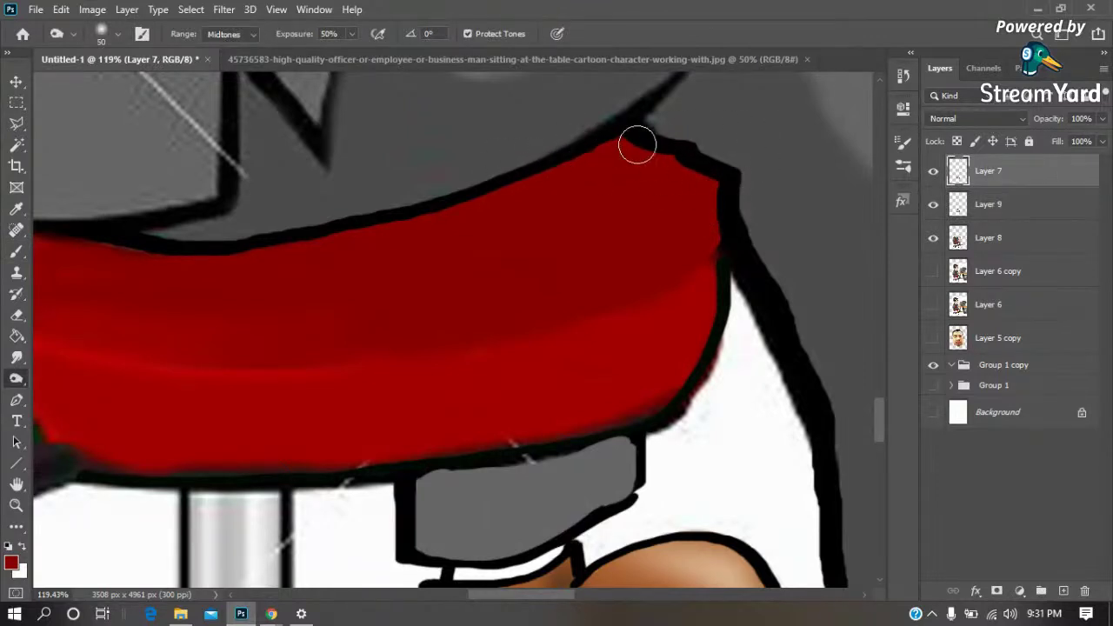
pyautogui.rightClick(25, 388)
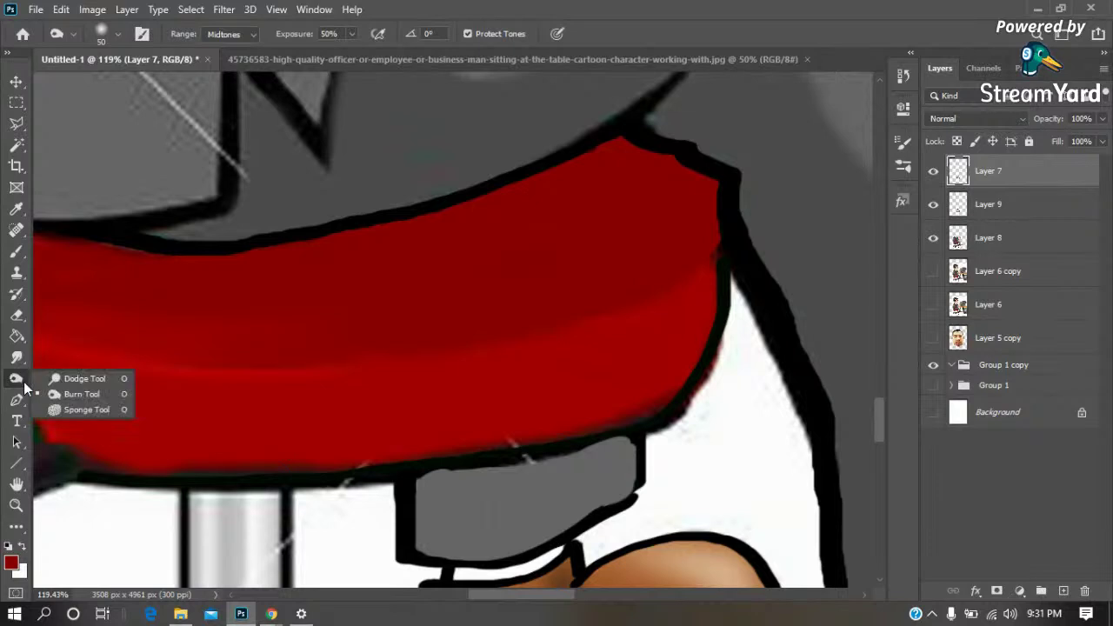
pyautogui.click(69, 394)
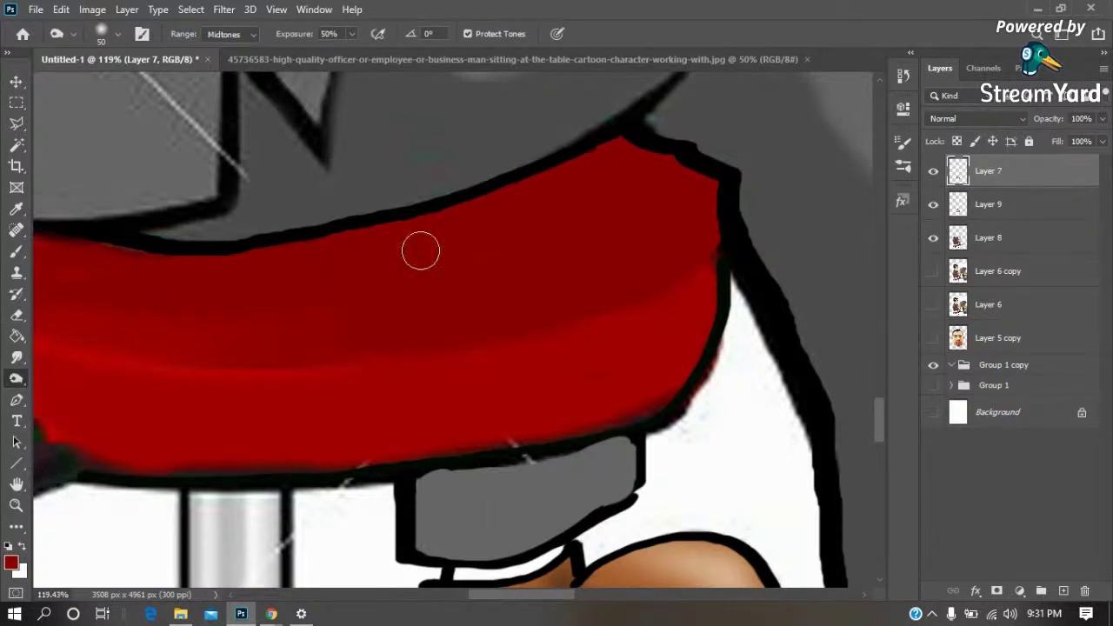
pyautogui.moveTo(352, 34)
pyautogui.mouseDown()
pyautogui.moveTo(374, 52)
pyautogui.moveTo(408, 52)
pyautogui.mouseUp()
pyautogui.click(931, 171)
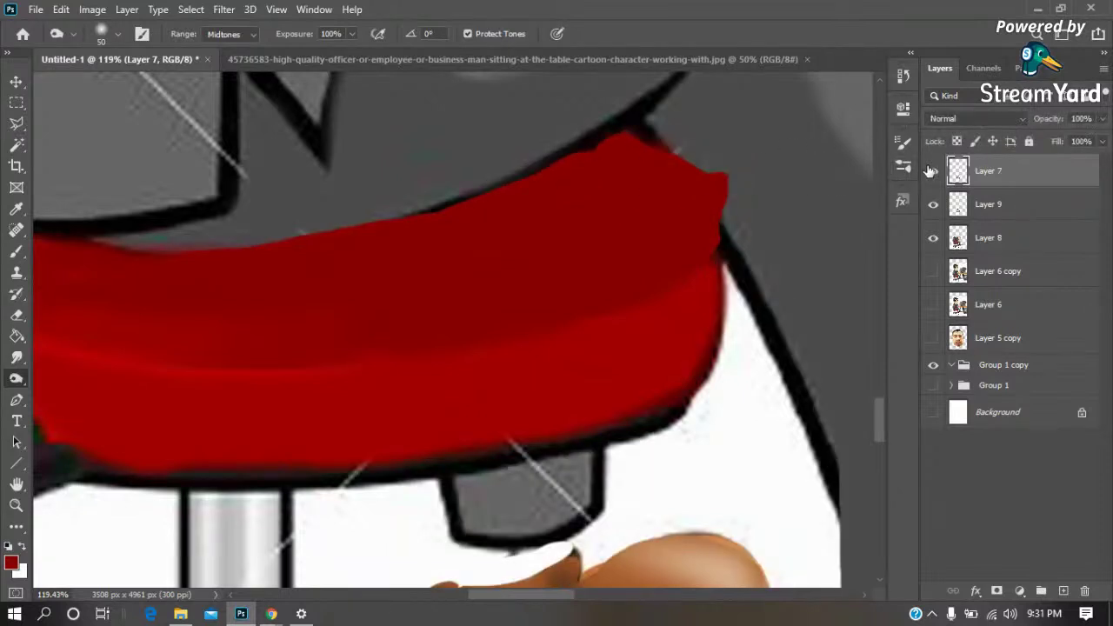
pyautogui.click(932, 170)
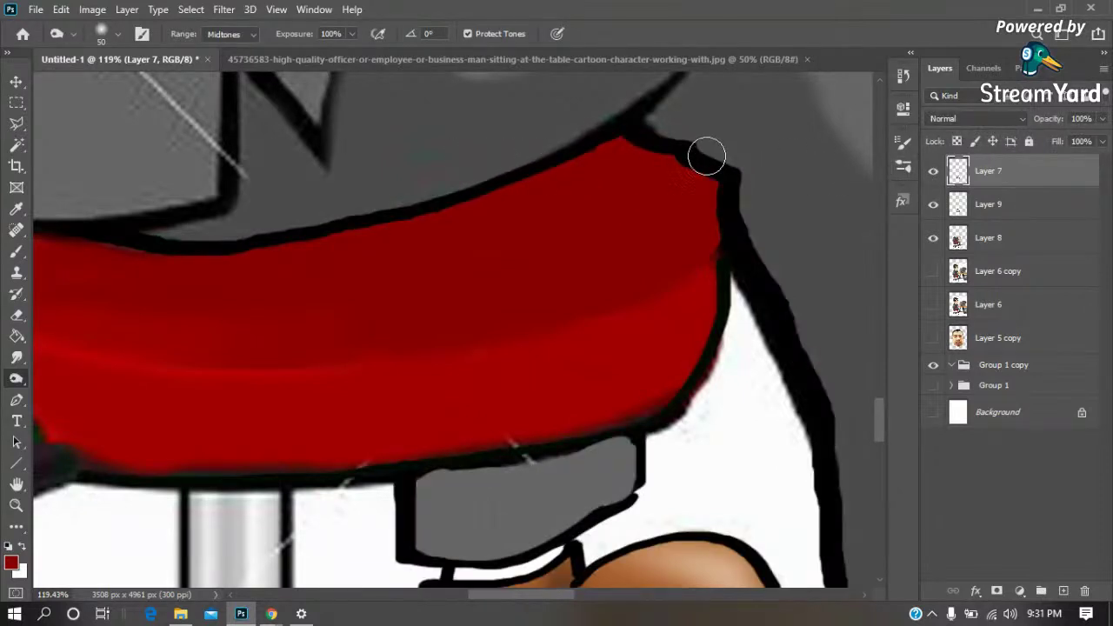
pyautogui.press('i')
pyautogui.click(11, 563)
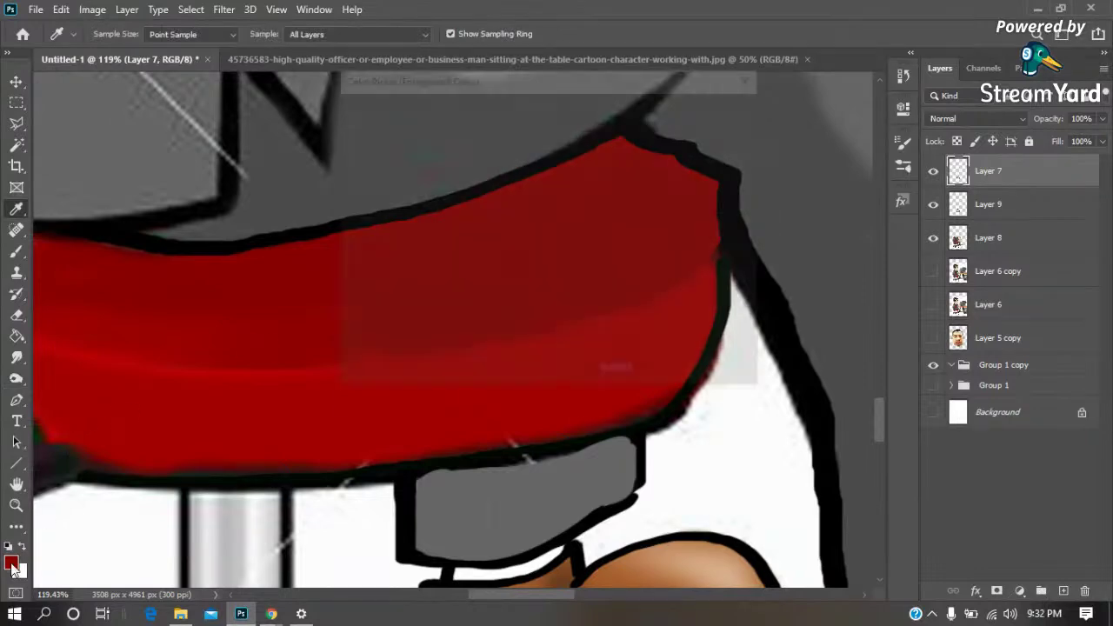
# Pick a darker red in the Color Picker and dab it over the seat-top outline
pyautogui.click(543, 239)
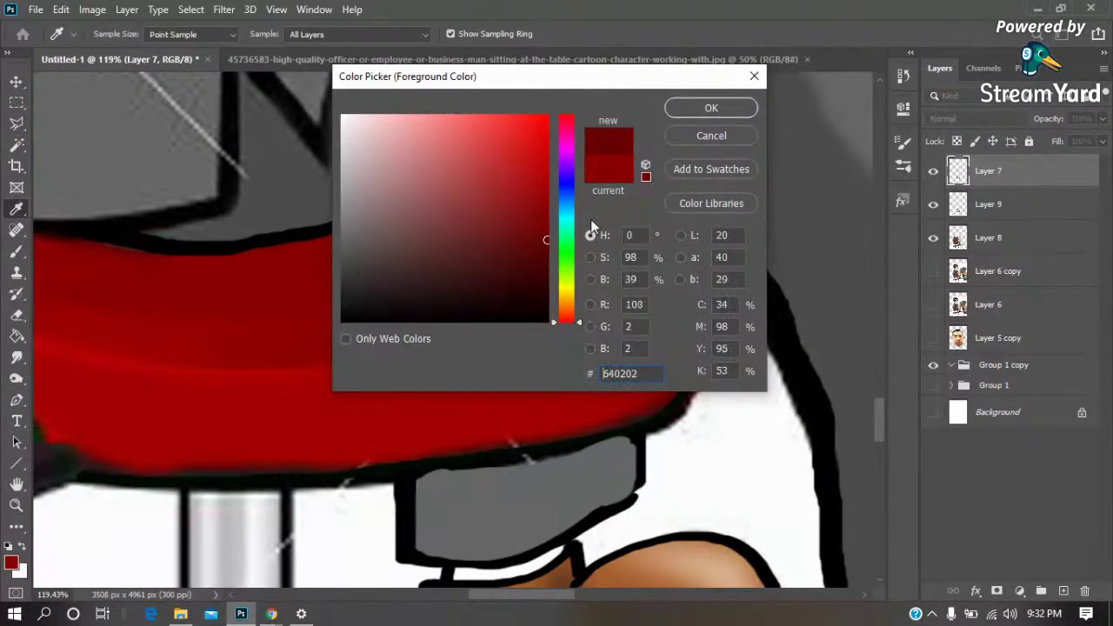
pyautogui.click(712, 108)
pyautogui.press('b')
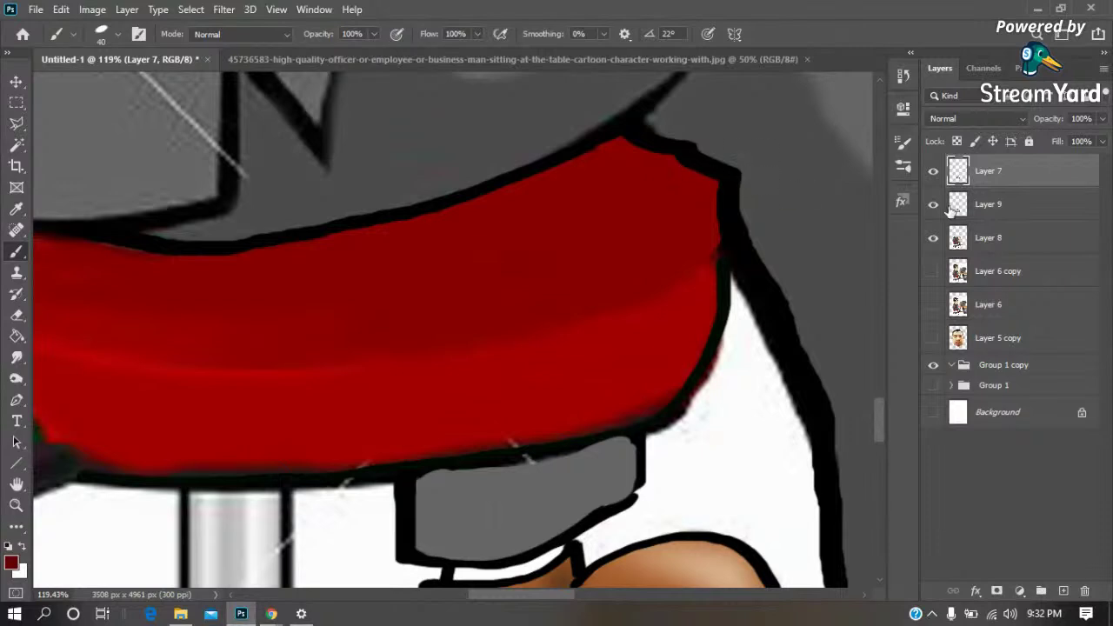
pyautogui.click(525, 180)
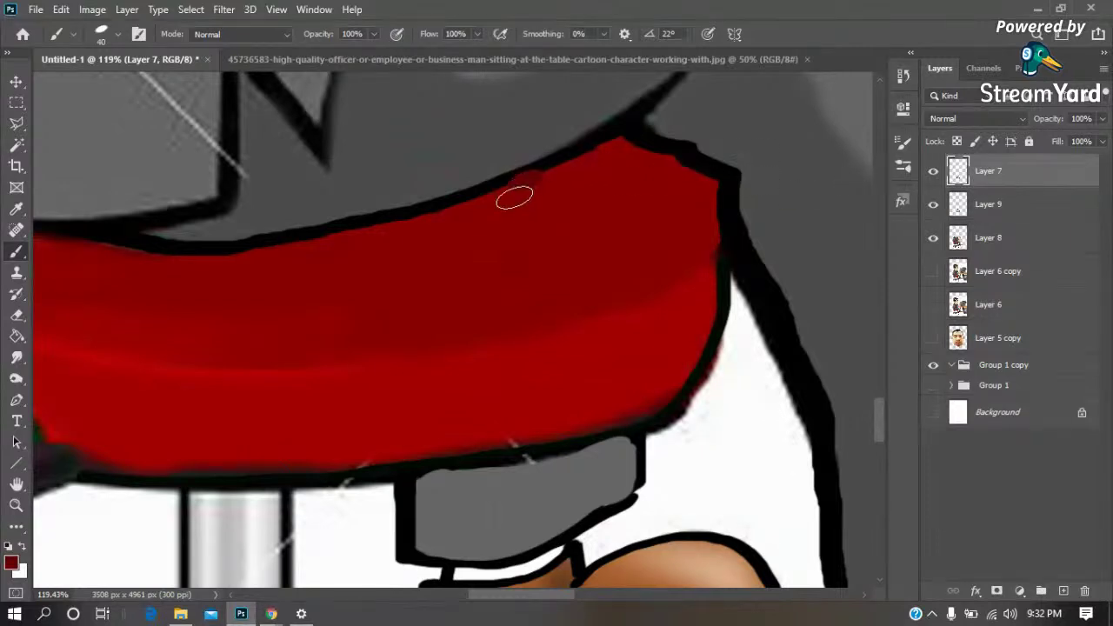
# Magic Wand the red seat, shade it with a soft 80 px round brush, then deselect
pyautogui.press('w')
pyautogui.click(576, 205)
pyautogui.press('b')
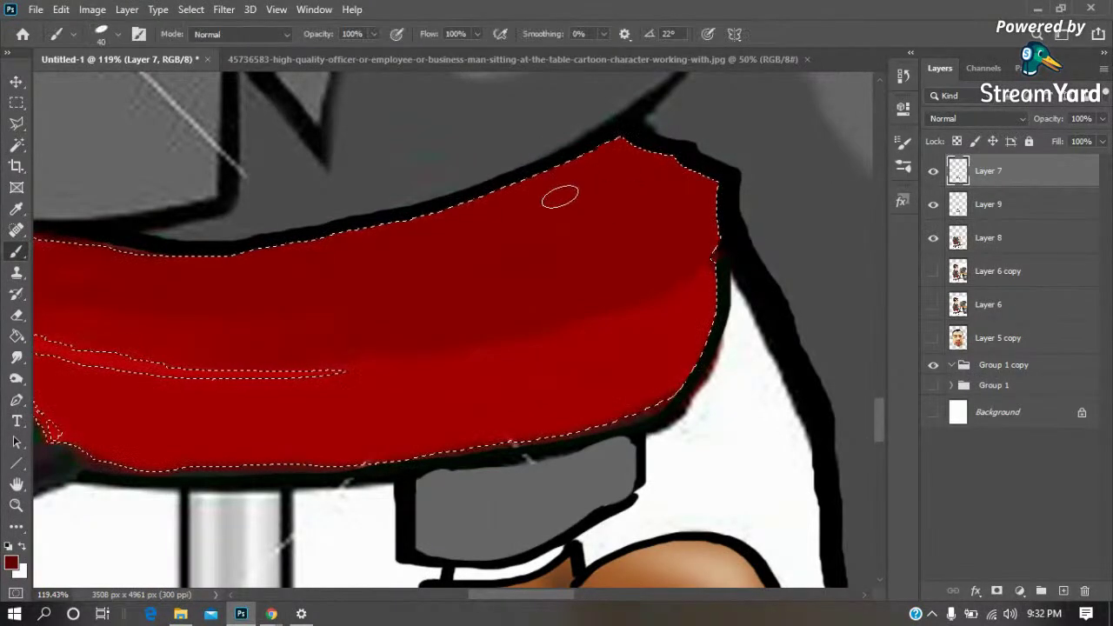
pyautogui.rightClick(554, 170)
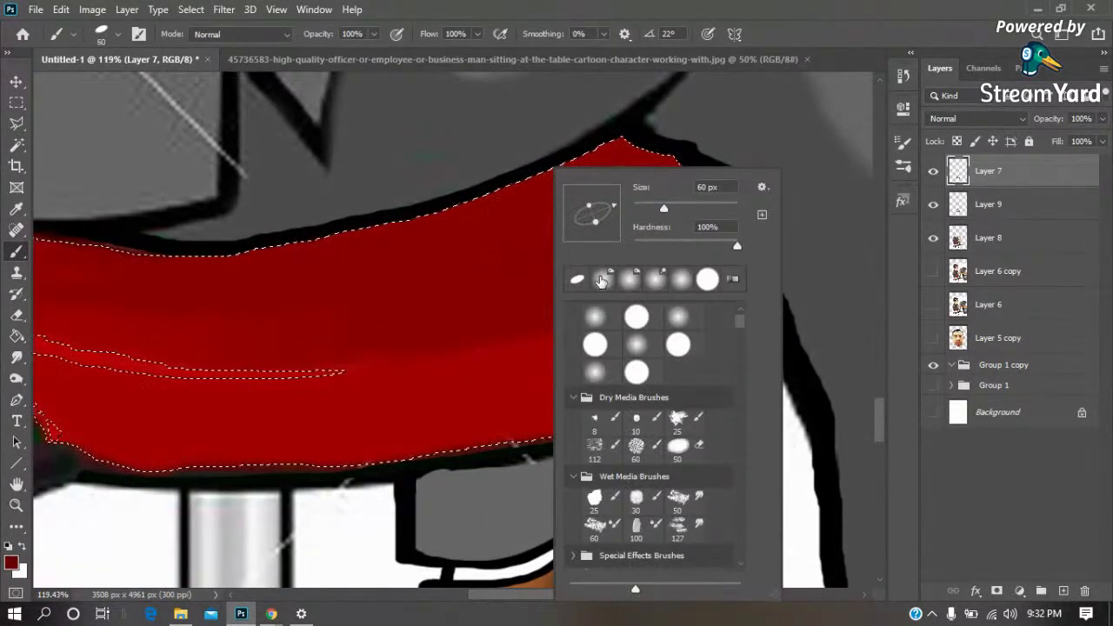
pyautogui.doubleClick(595, 316)
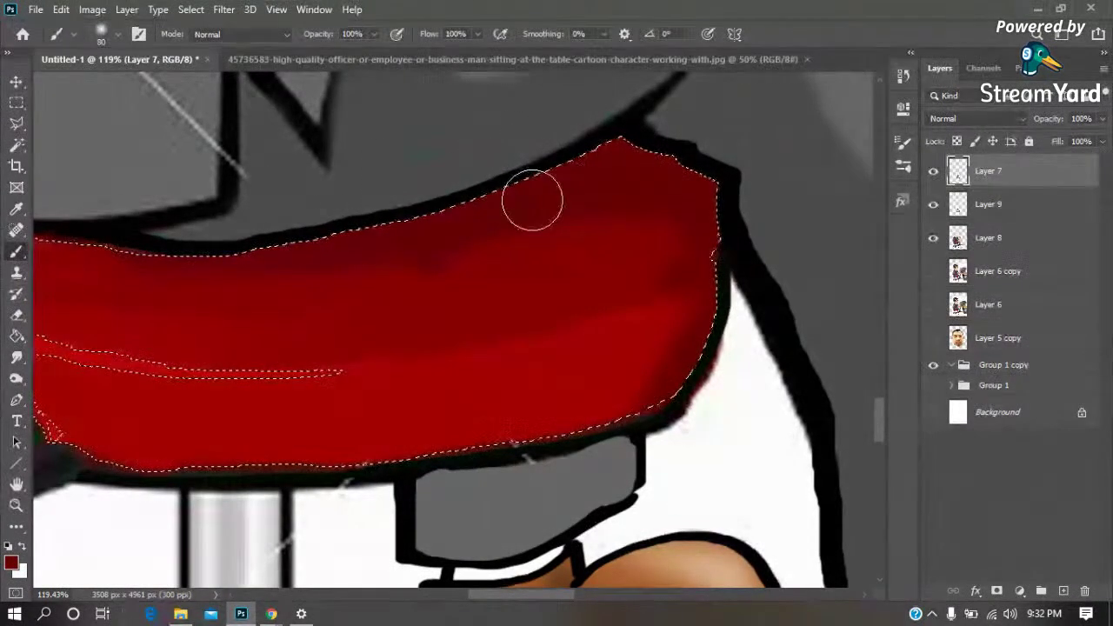
pyautogui.press('m')
pyautogui.click(403, 166)
pyautogui.hotkey('ctrl', '0')
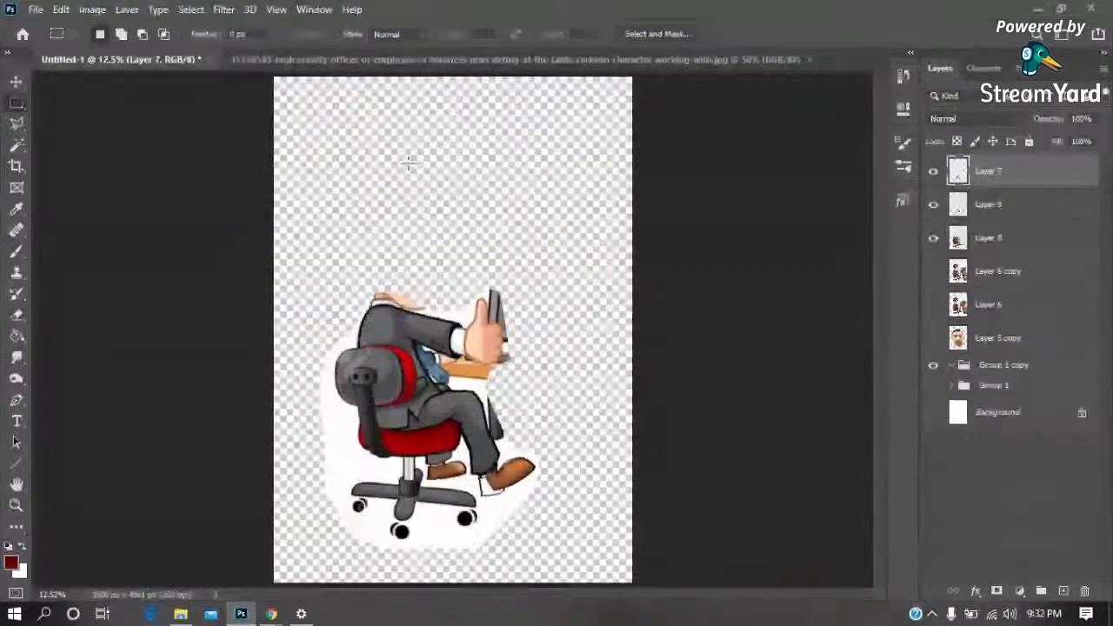
# Zoom in on the shoes, sample the right shoe's brown and start painting on Layer 9
pyautogui.press('z')
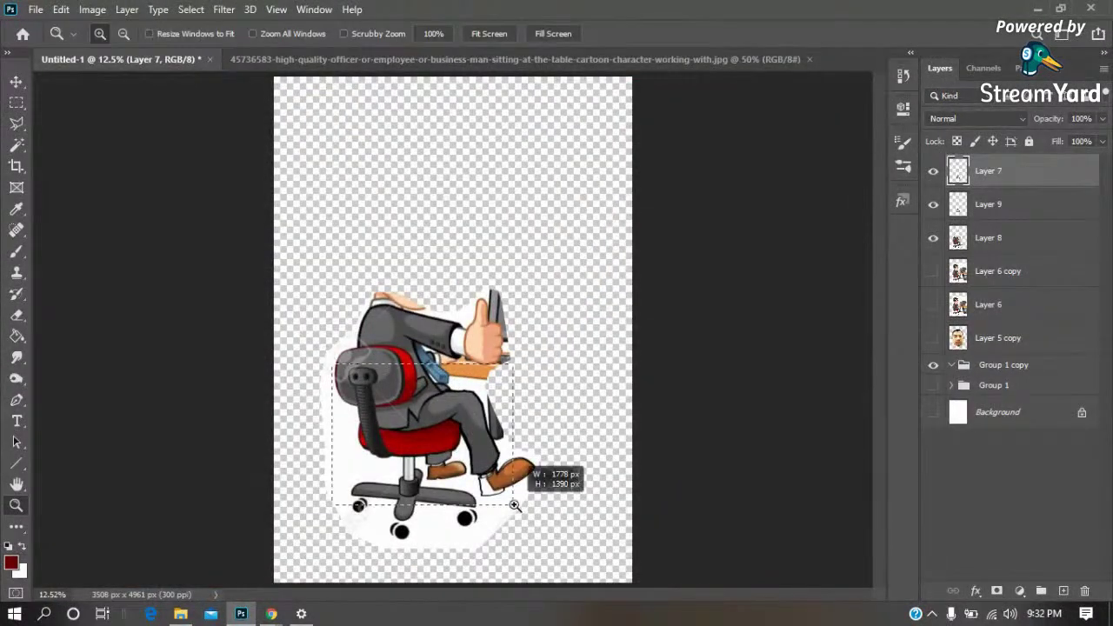
pyautogui.moveTo(510, 472); pyautogui.dragTo(694, 505)
pyautogui.moveTo(442, 348); pyautogui.dragTo(858, 552)
pyautogui.press('i')
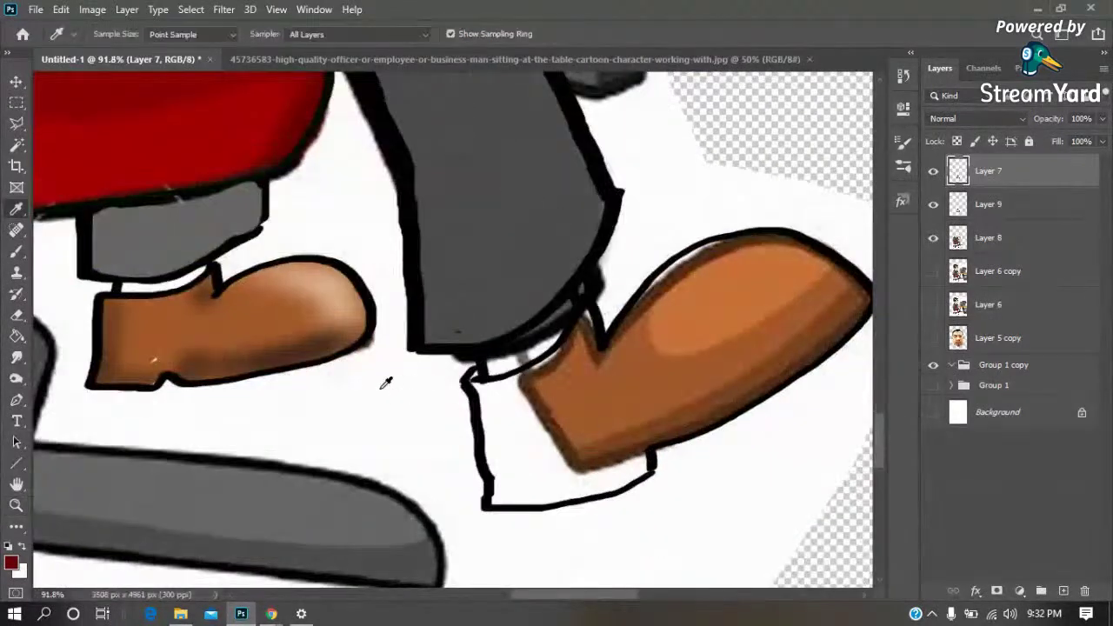
pyautogui.click(187, 322)
pyautogui.press('b')
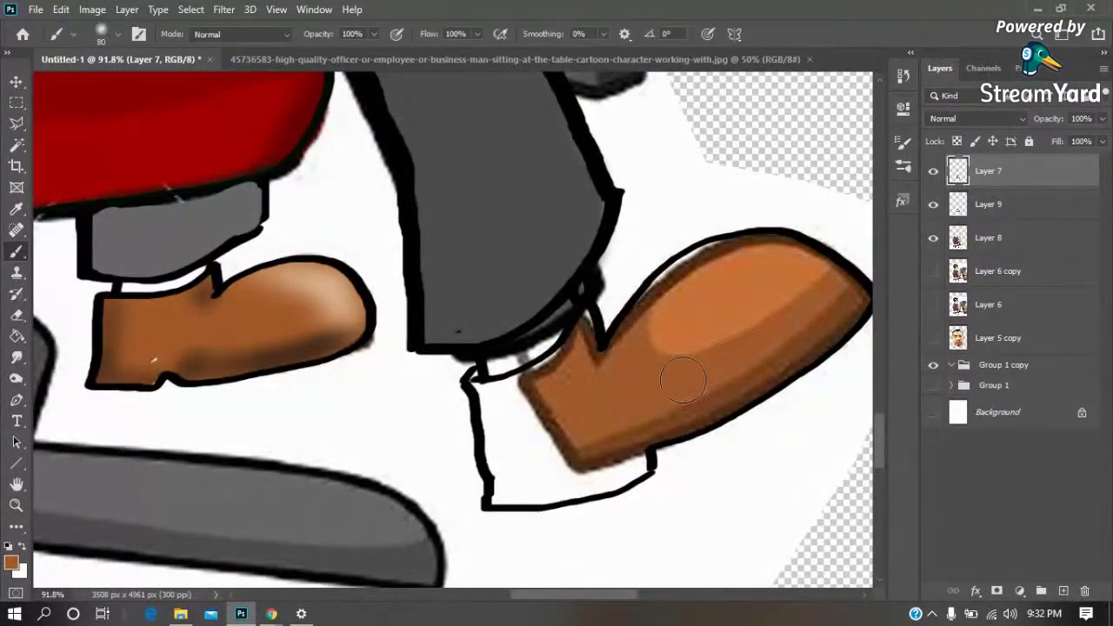
pyautogui.hotkey('alt', '[')
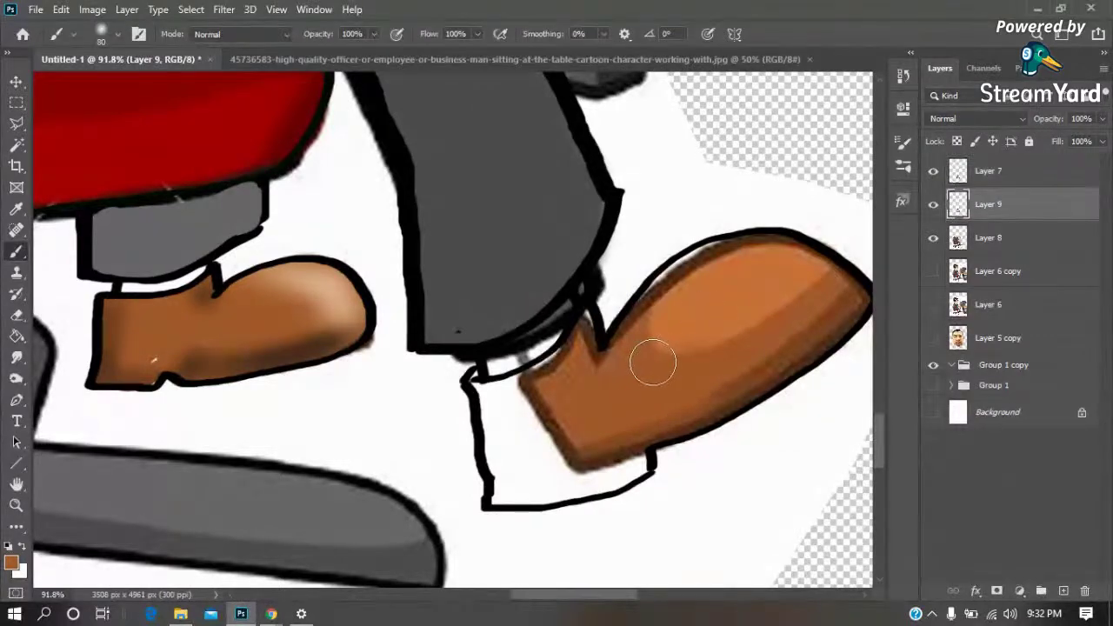
pyautogui.press('e')
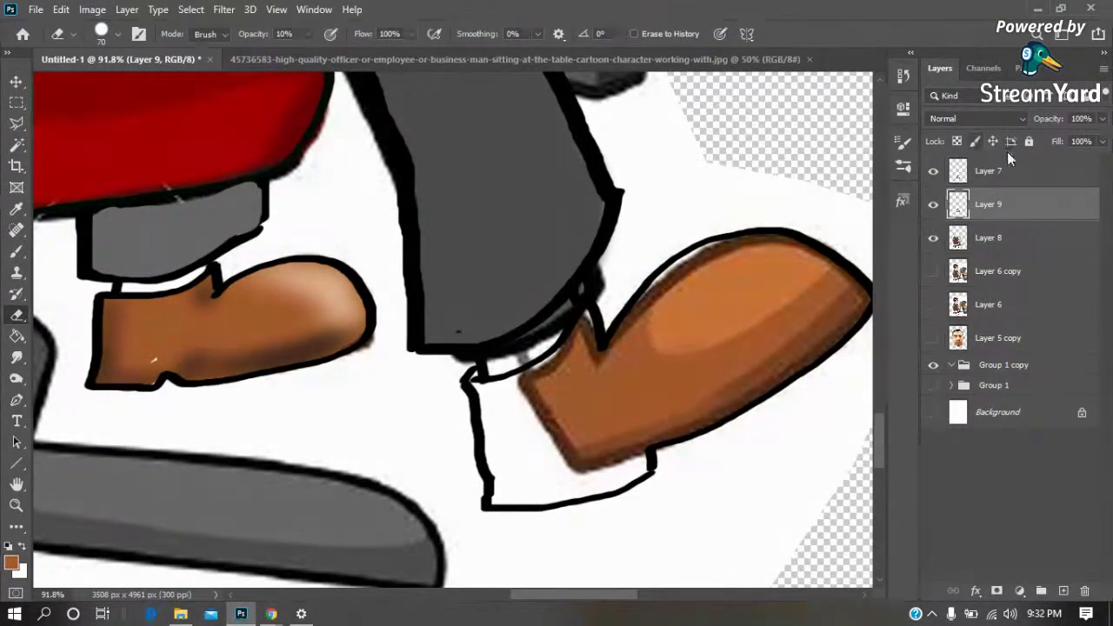
pyautogui.hotkey('alt', ']')
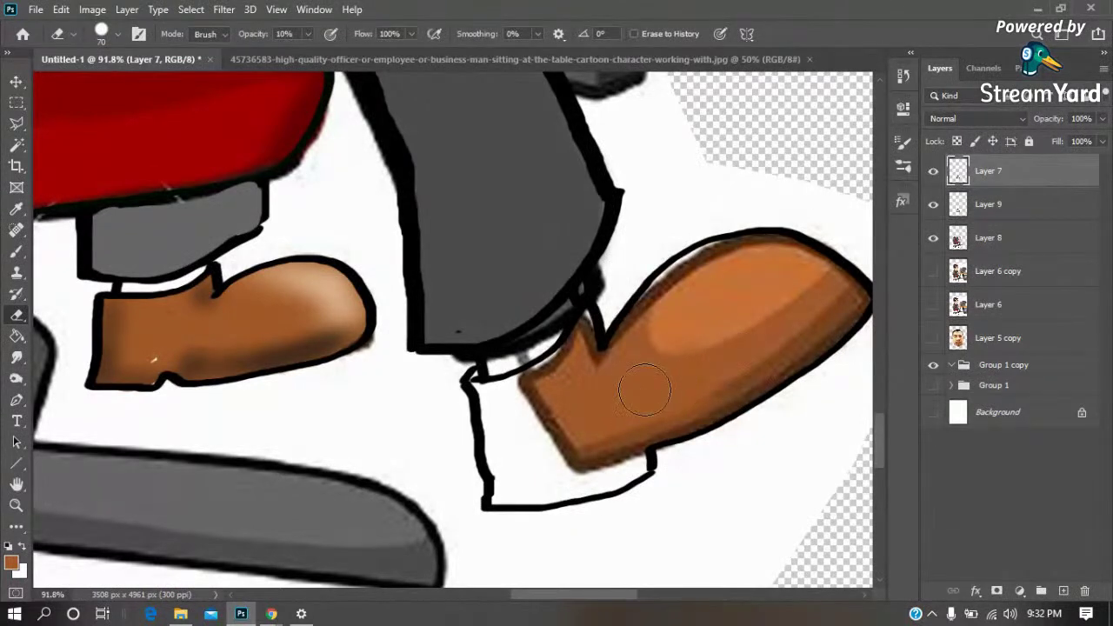
pyautogui.press('b')
pyautogui.click(982, 204)
pyautogui.moveTo(572, 409); pyautogui.dragTo(577, 400)
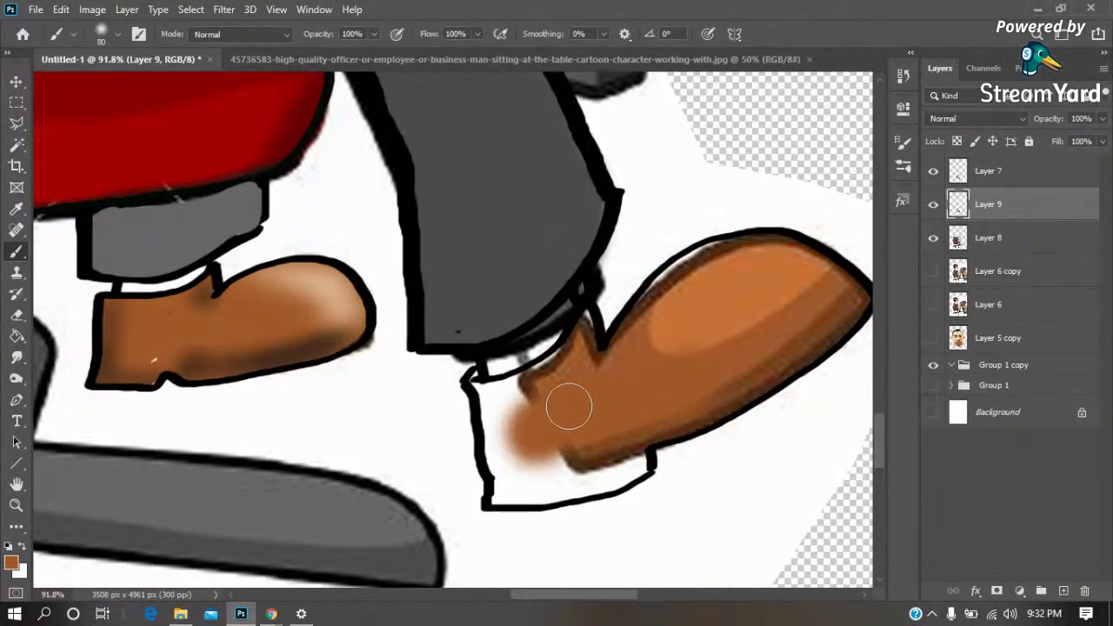
# With a hard round brush, paint brown over the shoe's white bottom and dark toe band
pyautogui.rightClick(547, 398)
pyautogui.click(637, 314)
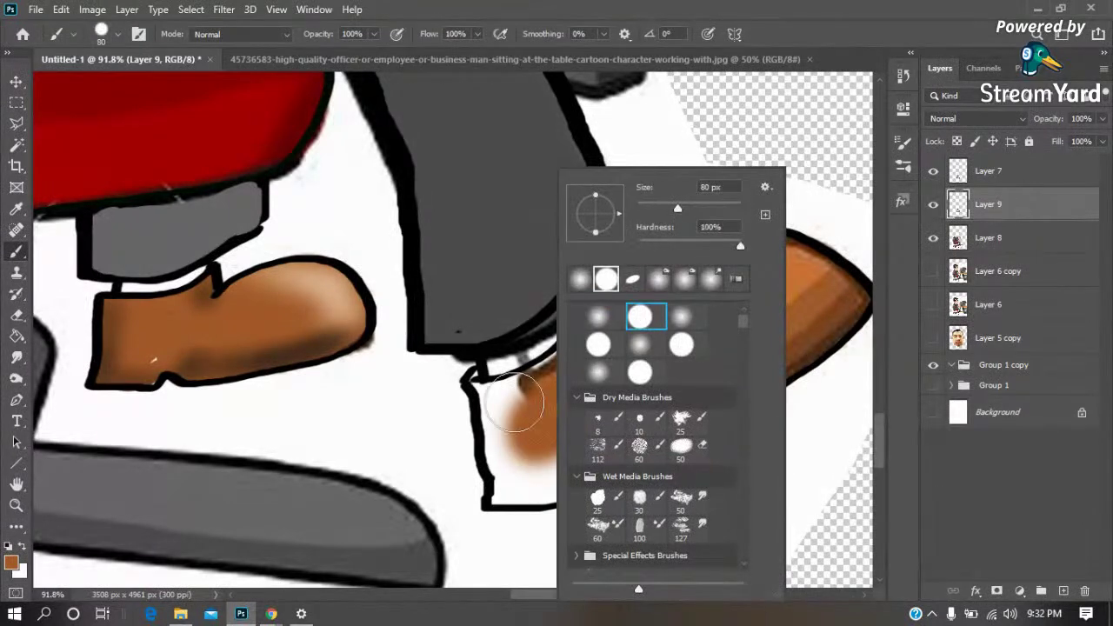
pyautogui.click(508, 422)
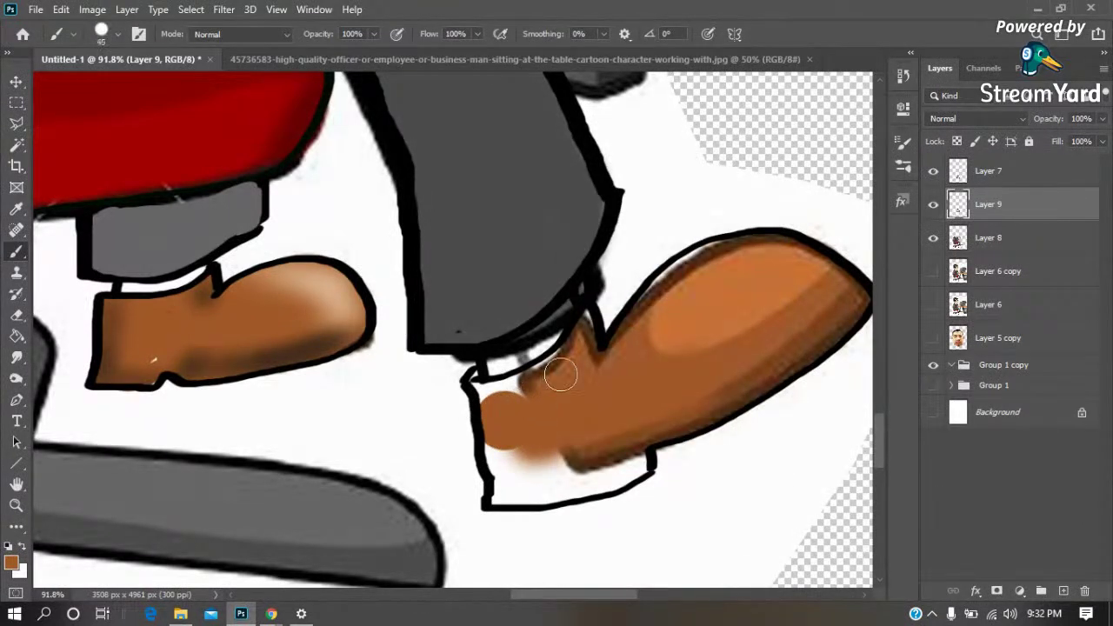
pyautogui.press('p')
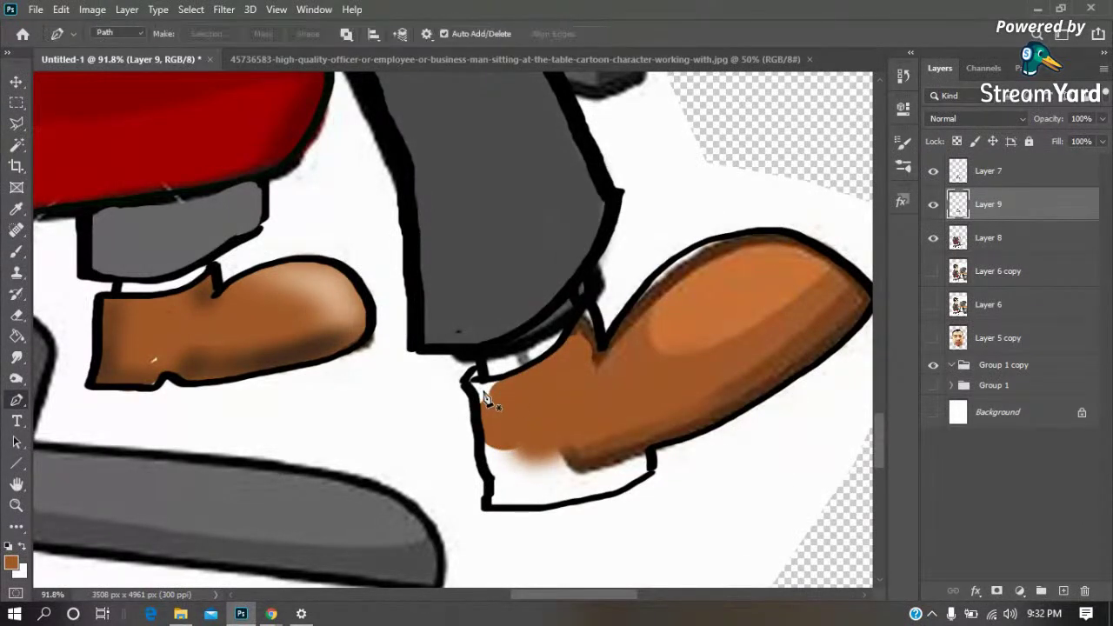
pyautogui.press('b')
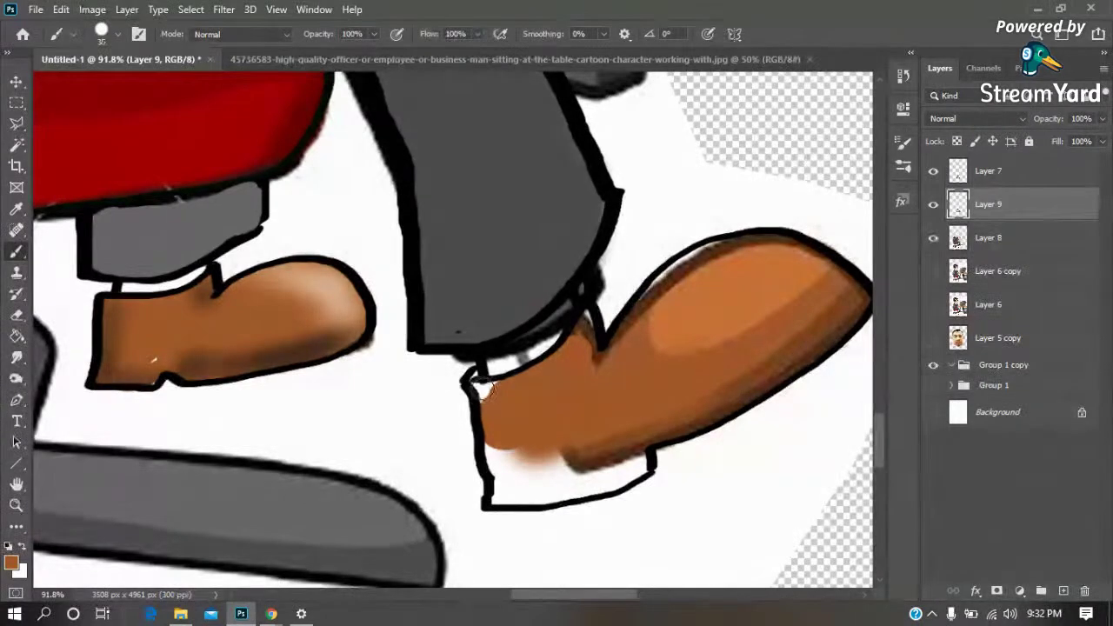
pyautogui.moveTo(493, 473)
pyautogui.mouseDown()
pyautogui.moveTo(607, 439)
pyautogui.moveTo(509, 454)
pyautogui.moveTo(670, 403)
pyautogui.moveTo(544, 460)
pyautogui.moveTo(620, 468)
pyautogui.mouseUp()
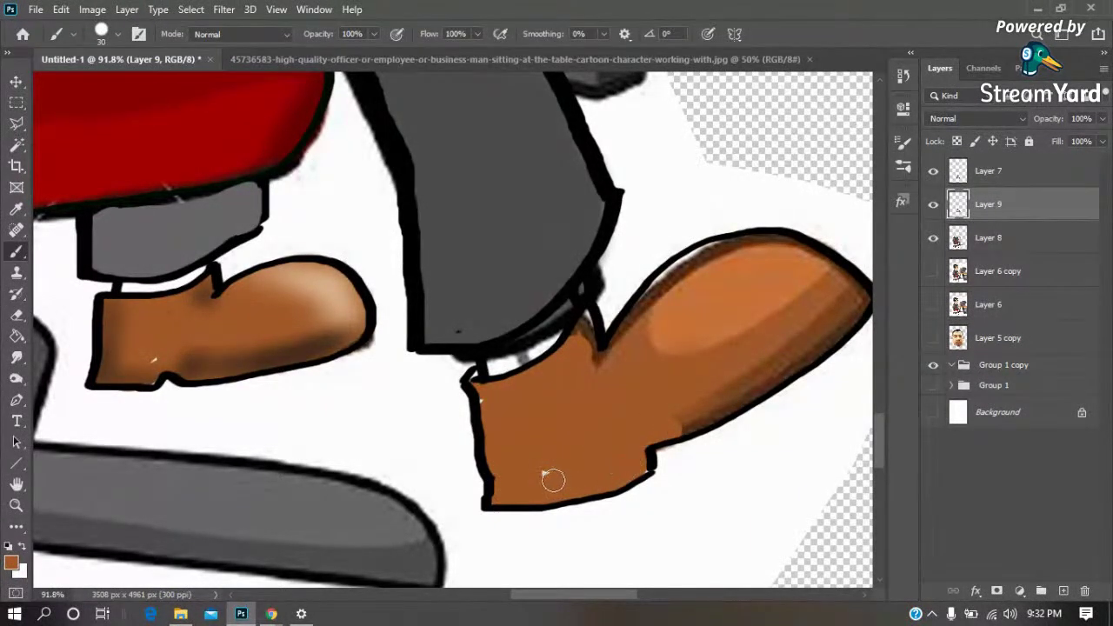
pyautogui.moveTo(845, 298); pyautogui.dragTo(654, 416)
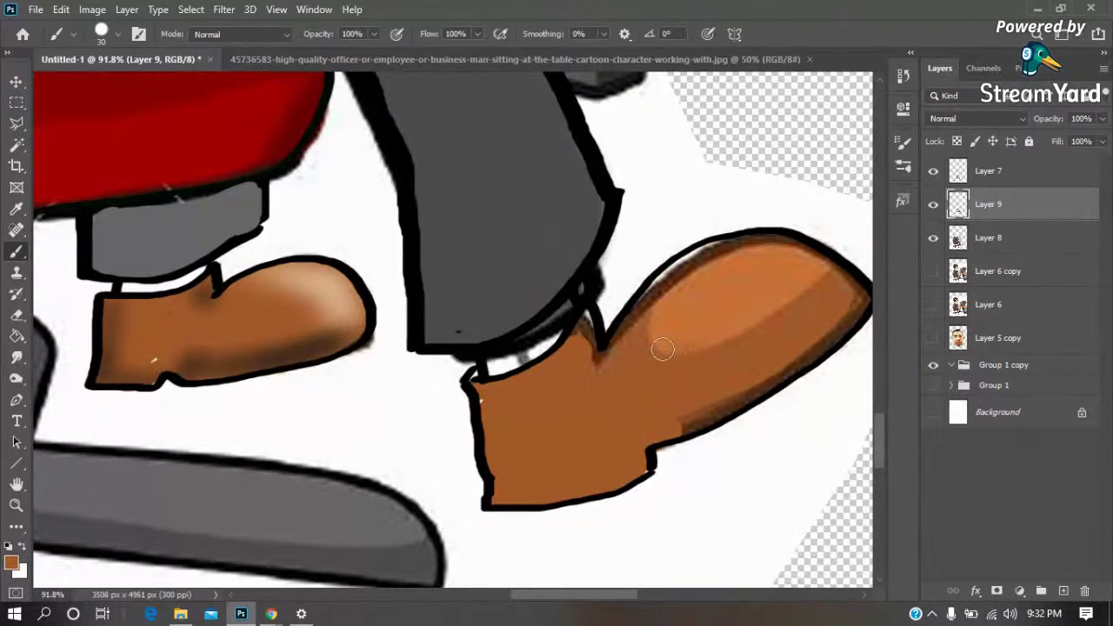
# Resample shoe browns to smooth the top edge and add a lighter toe highlight
pyautogui.press('i')
pyautogui.click(738, 272)
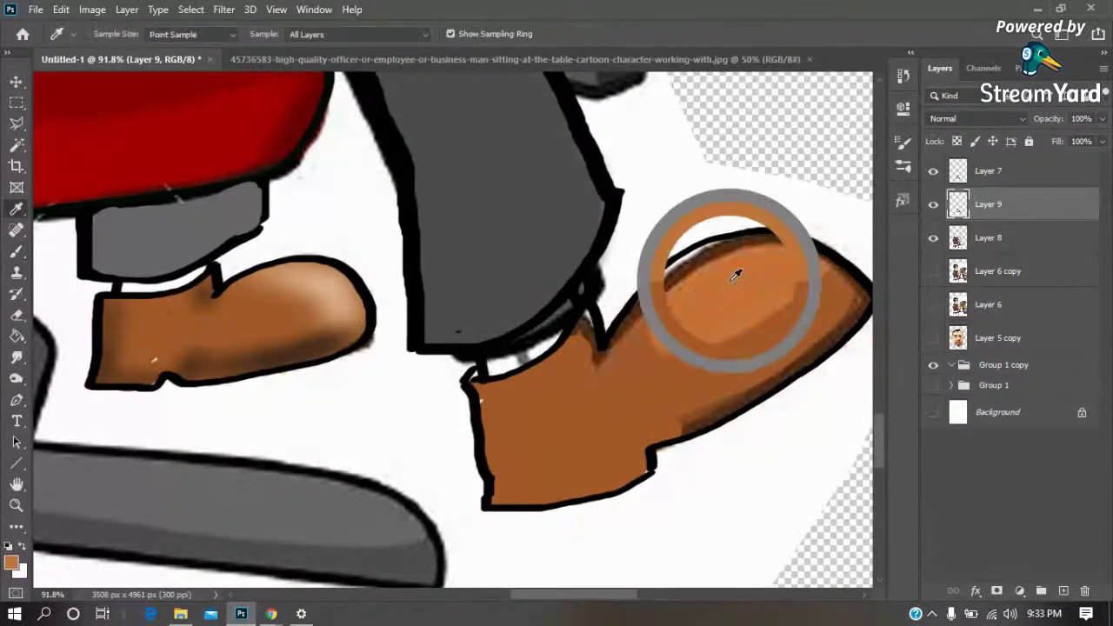
pyautogui.press('b')
pyautogui.moveTo(800, 259)
pyautogui.mouseDown()
pyautogui.moveTo(721, 249)
pyautogui.moveTo(664, 299)
pyautogui.mouseUp()
pyautogui.moveTo(720, 252)
pyautogui.mouseDown()
pyautogui.moveTo(658, 290)
pyautogui.moveTo(770, 279)
pyautogui.mouseUp()
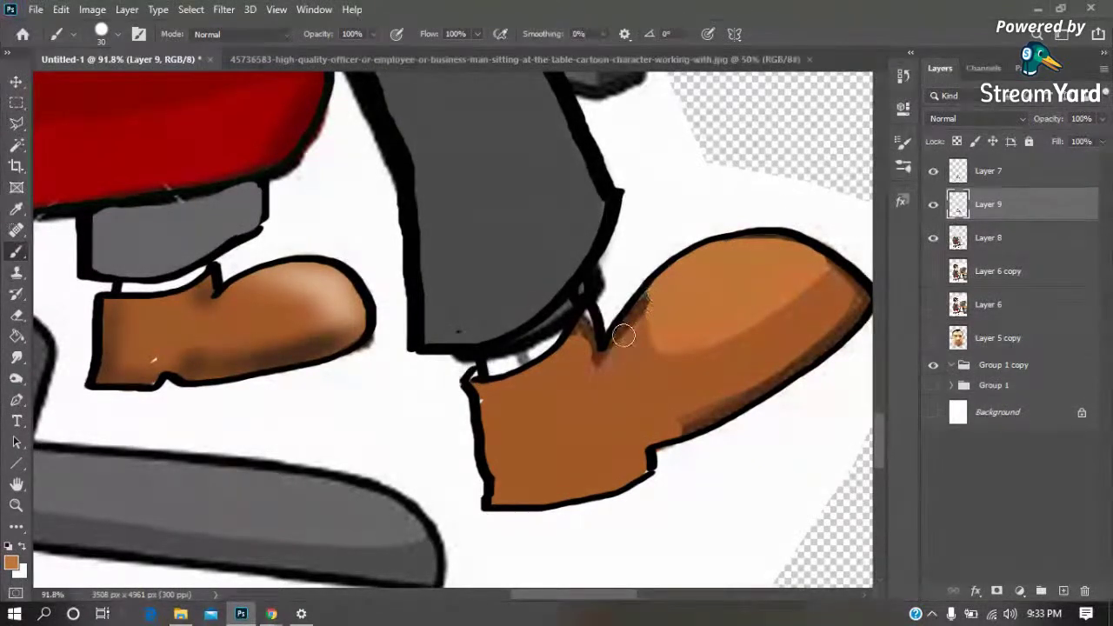
pyautogui.press('i')
pyautogui.click(620, 372)
pyautogui.press('b')
pyautogui.moveTo(634, 325)
pyautogui.mouseDown()
pyautogui.moveTo(655, 299)
pyautogui.moveTo(623, 340)
pyautogui.moveTo(586, 343)
pyautogui.mouseUp()
pyautogui.keyDown('alt'); pyautogui.click(715, 268); pyautogui.keyUp('alt')
pyautogui.moveTo(680, 280); pyautogui.dragTo(657, 323)
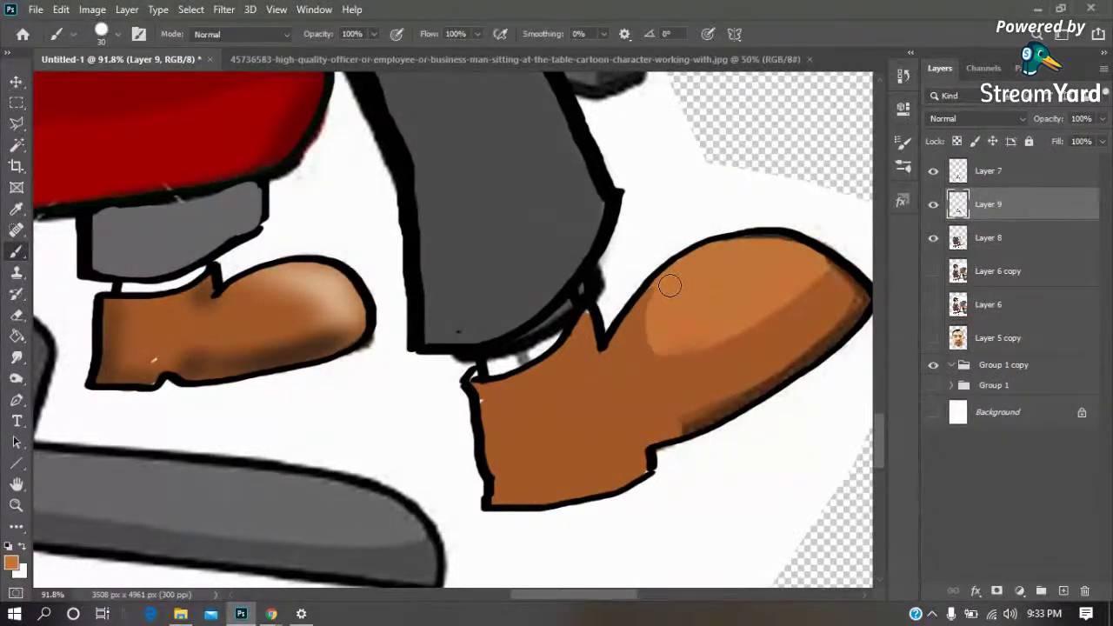
# Paint a white sock strip between the trouser and the shoe
pyautogui.press('z')
pyautogui.moveTo(653, 236); pyautogui.dragTo(429, 442)
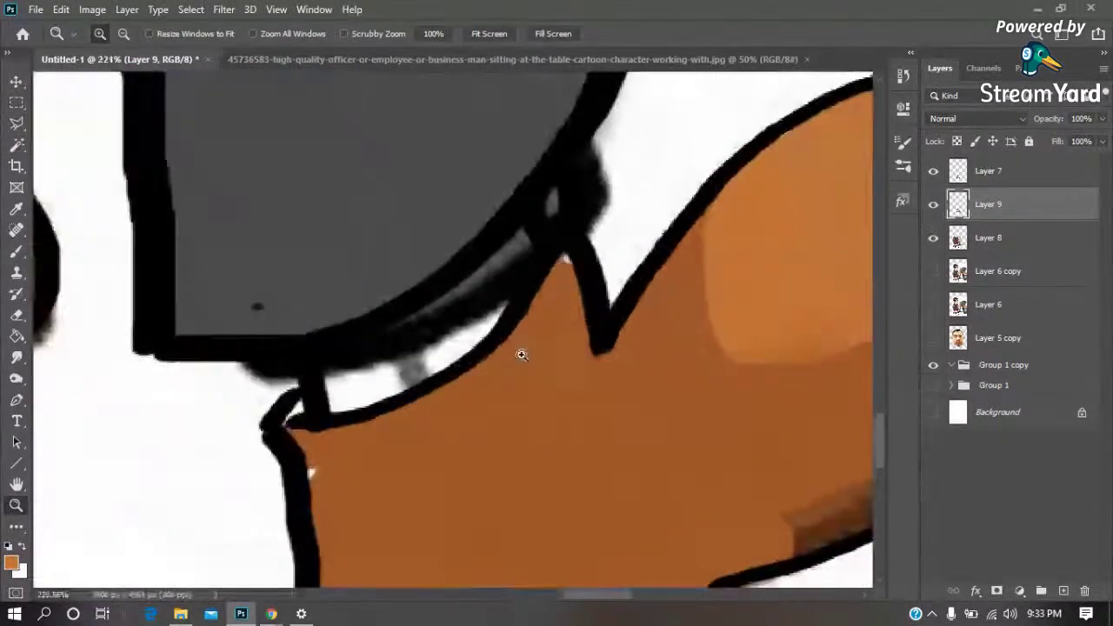
pyautogui.press('i')
pyautogui.click(456, 342)
pyautogui.press('b')
pyautogui.moveTo(496, 266)
pyautogui.mouseDown()
pyautogui.moveTo(490, 276)
pyautogui.moveTo(572, 192)
pyautogui.moveTo(372, 360)
pyautogui.moveTo(340, 373)
pyautogui.moveTo(469, 311)
pyautogui.mouseUp()
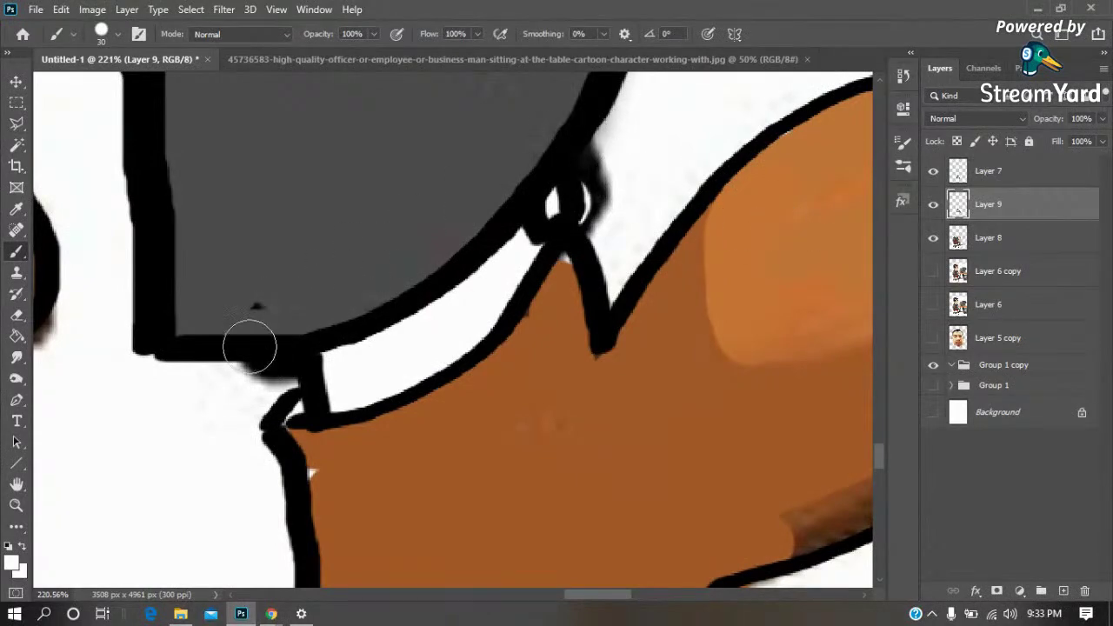
pyautogui.press('z')
pyautogui.hotkey('ctrl', '0')
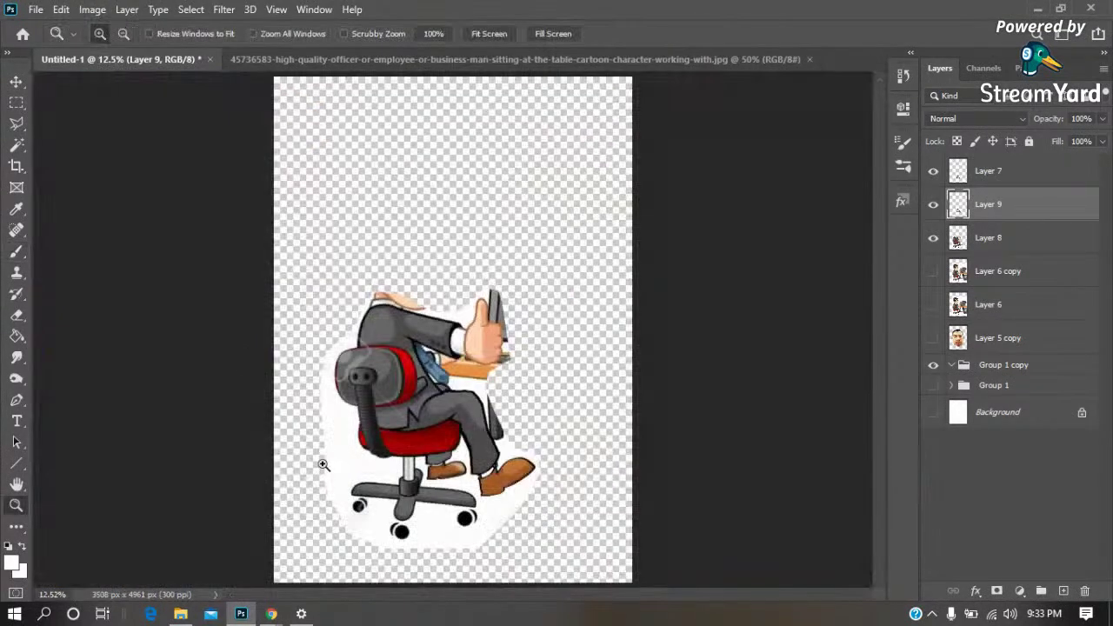
# Make Layer 8 the working layer and check its contents around the chair
pyautogui.moveTo(570, 407); pyautogui.dragTo(352, 514)
pyautogui.moveTo(602, 159); pyautogui.dragTo(120, 447)
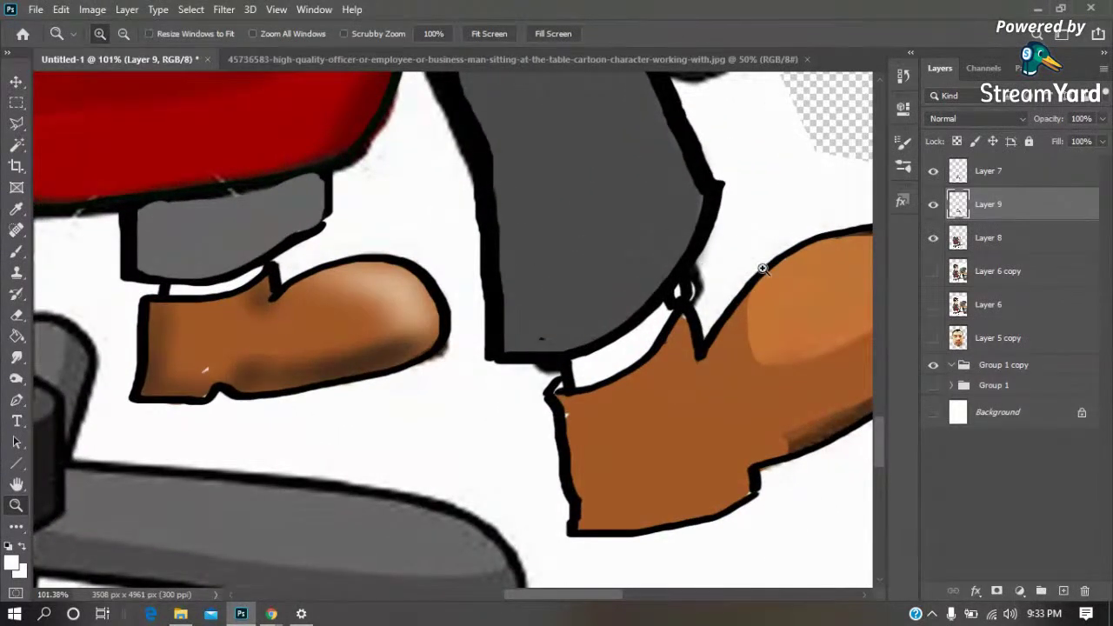
pyautogui.click(976, 240)
pyautogui.keyDown('alt'); pyautogui.click(933, 238); pyautogui.keyUp('alt')
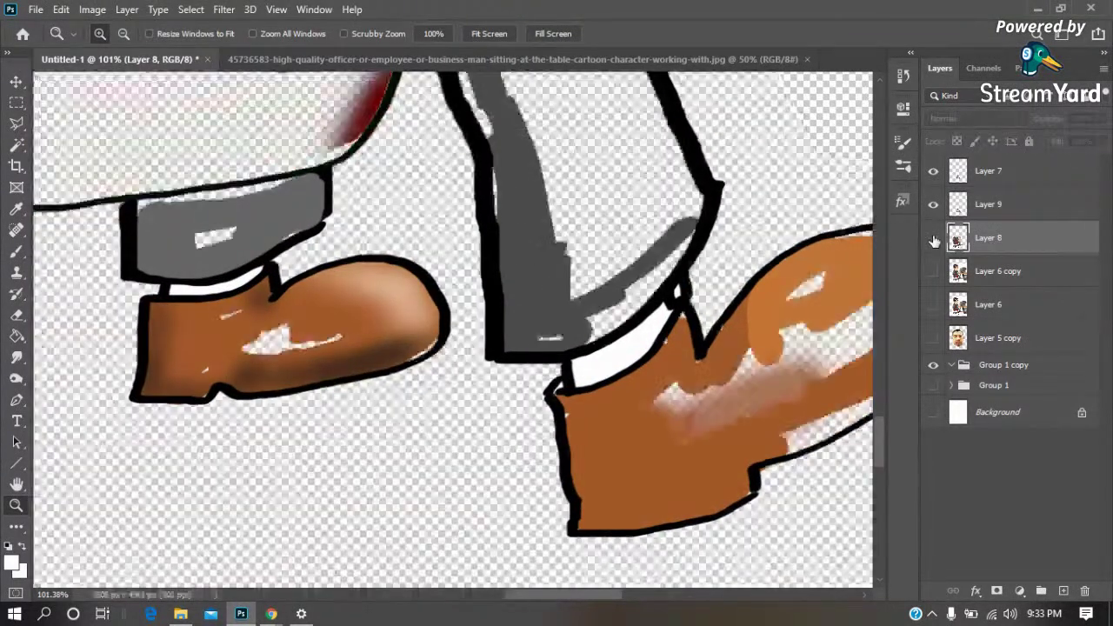
pyautogui.keyDown('alt'); pyautogui.click(933, 237); pyautogui.keyUp('alt')
pyautogui.hotkey('ctrl', '0')
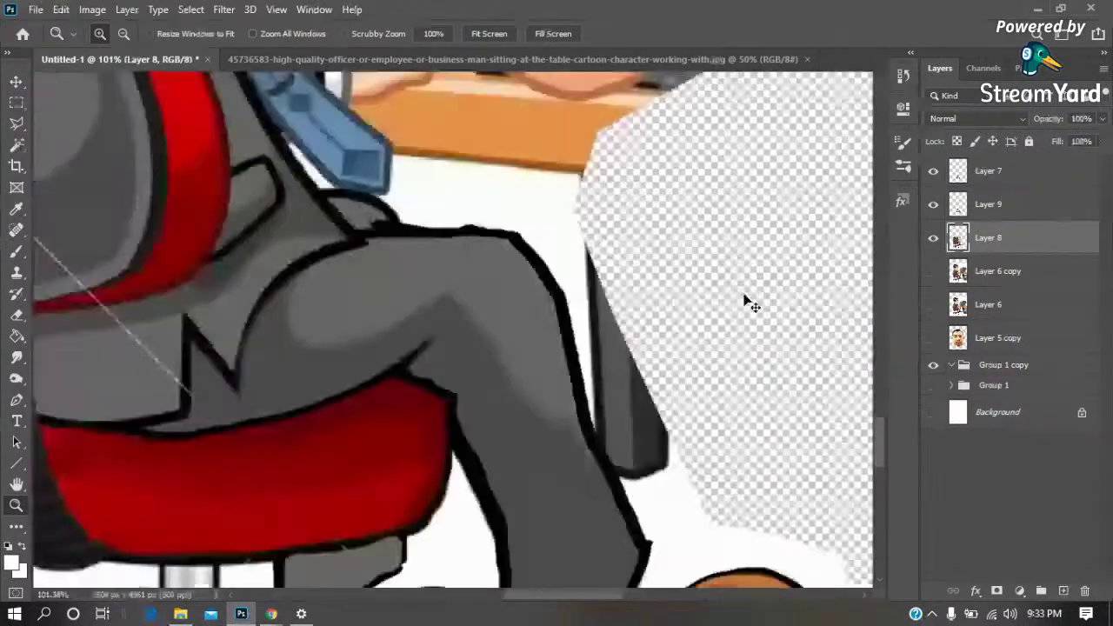
pyautogui.moveTo(541, 427); pyautogui.dragTo(273, 549)
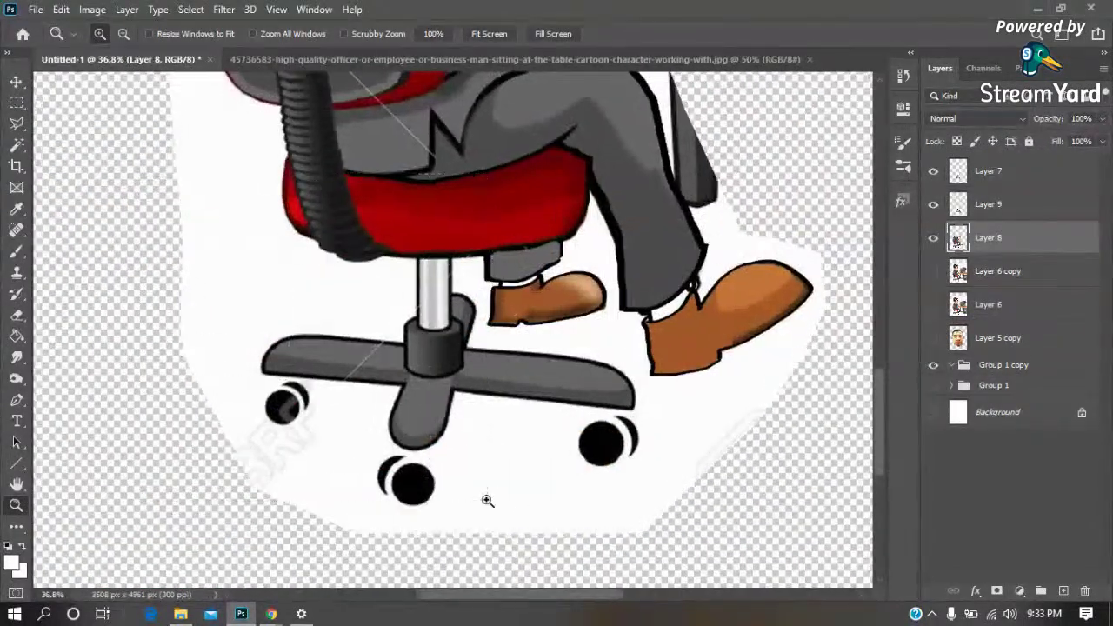
pyautogui.moveTo(486, 501); pyautogui.dragTo(149, 193)
# Magic Wand the white background around the chair base, delete it, and deselect
pyautogui.press('w')
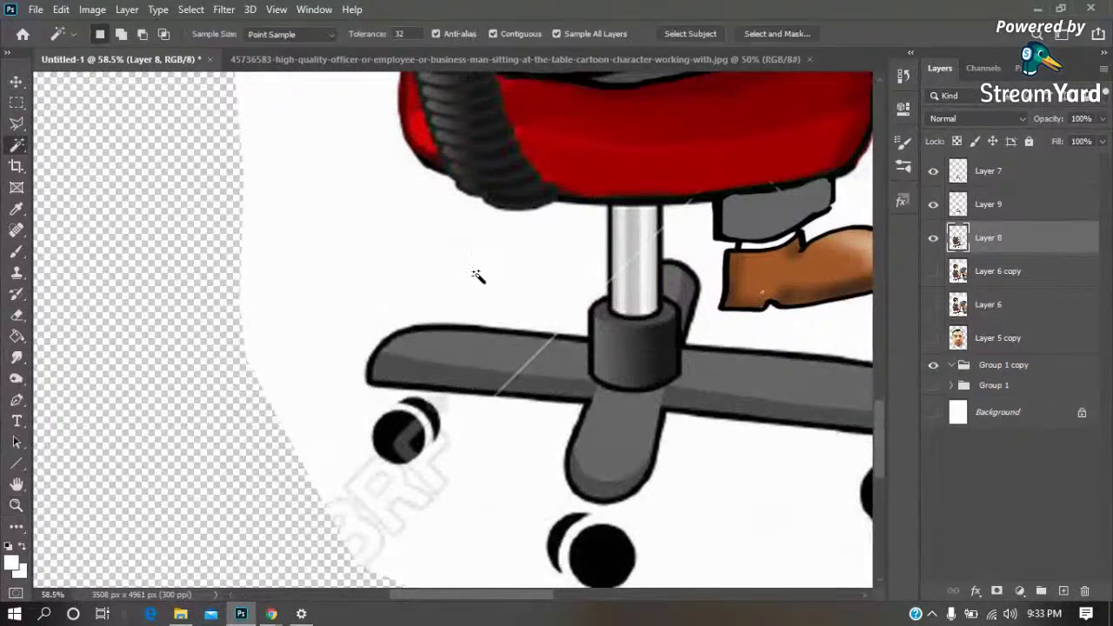
pyautogui.click(521, 285)
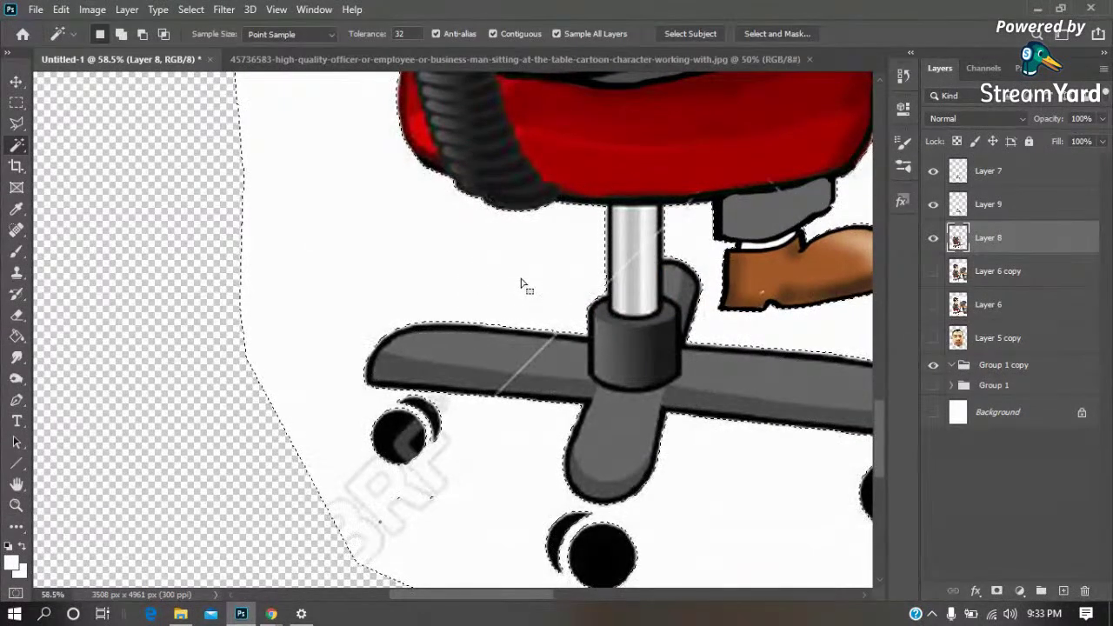
pyautogui.press('Delete')
pyautogui.press('m')
pyautogui.hotkey('ctrl', 'd')
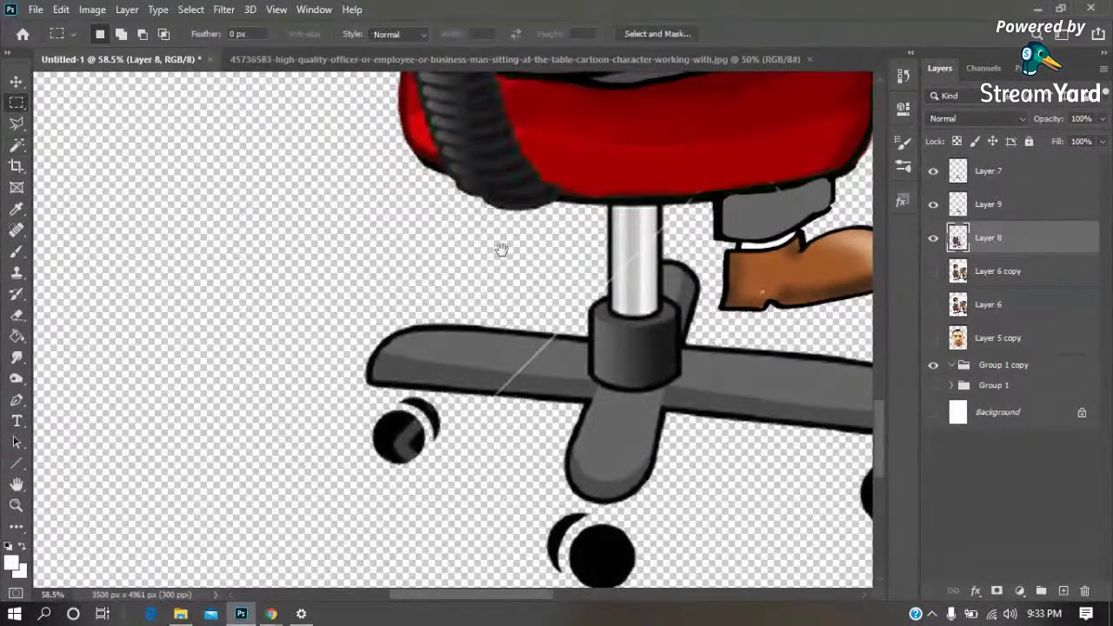
pyautogui.moveTo(502, 250); pyautogui.dragTo(362, 284)
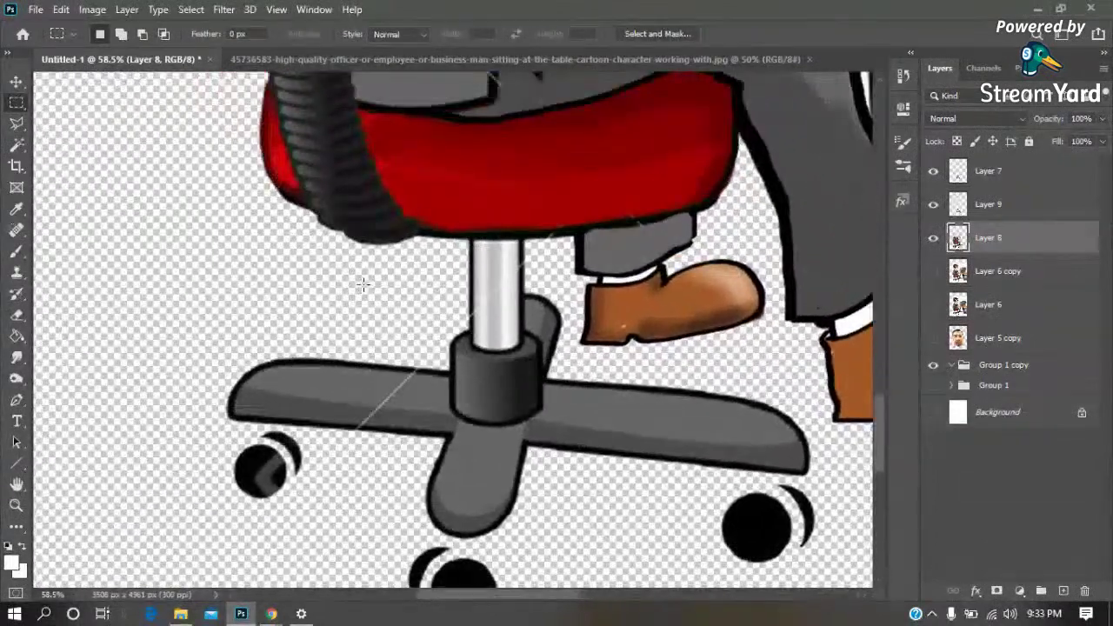
pyautogui.press('e')
pyautogui.press('z')
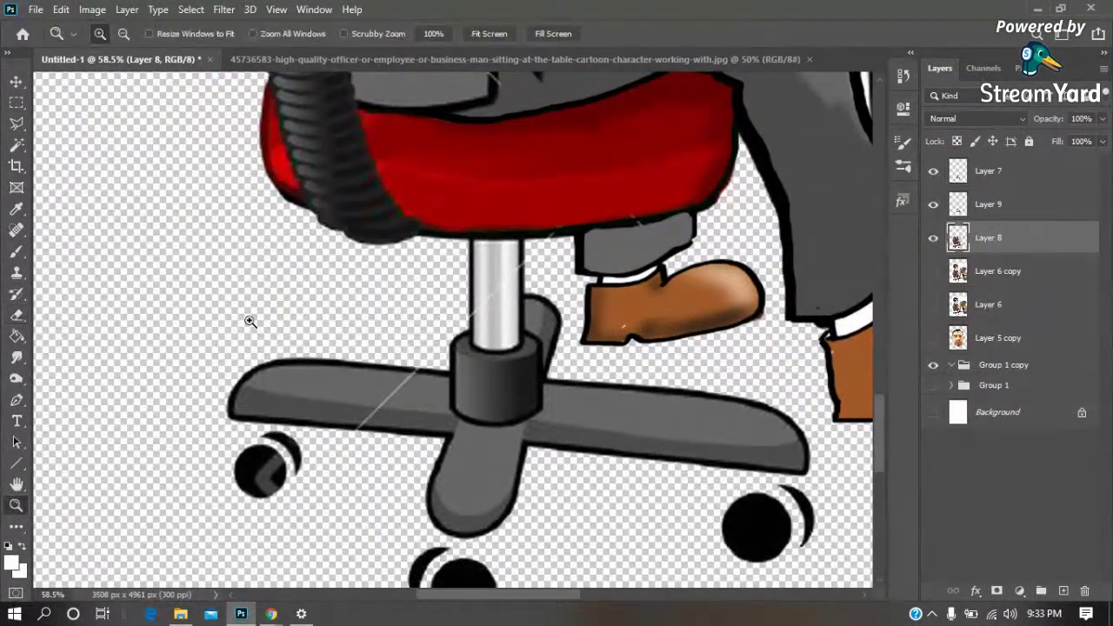
pyautogui.click(418, 394)
# Sample grey from the chair base and paint over its white diagonal line
pyautogui.press('i')
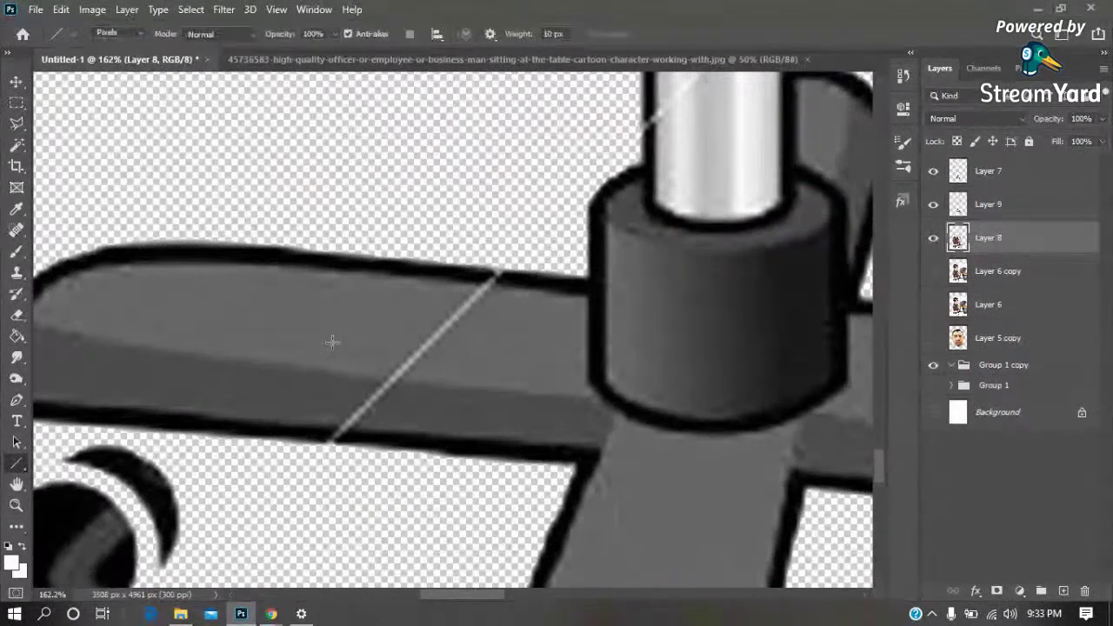
pyautogui.click(313, 330)
pyautogui.press('b')
pyautogui.moveTo(472, 332)
pyautogui.mouseDown()
pyautogui.moveTo(509, 310)
pyautogui.moveTo(480, 308)
pyautogui.moveTo(447, 336)
pyautogui.moveTo(341, 344)
pyautogui.mouseUp()
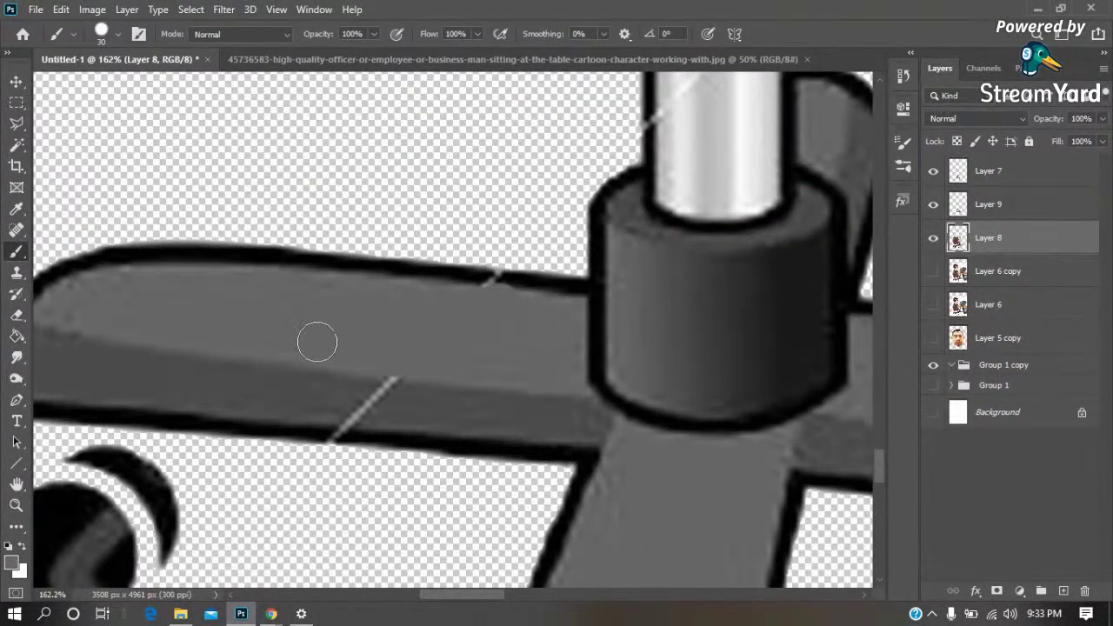
pyautogui.press('i')
pyautogui.press('b')
pyautogui.moveTo(179, 368); pyautogui.dragTo(514, 413)
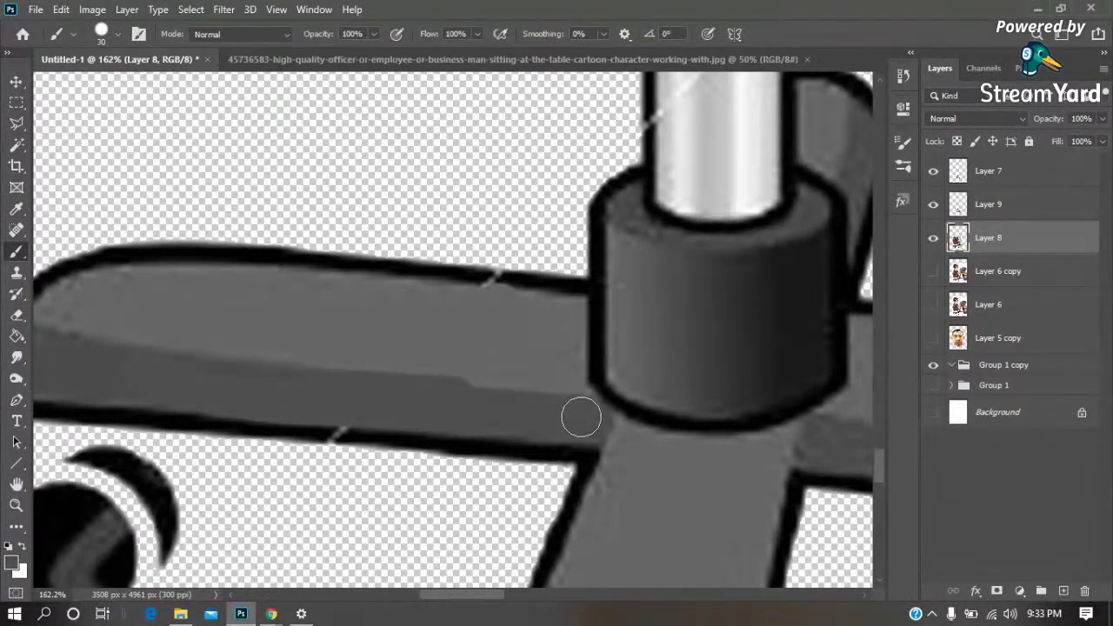
# Smooth the grey shading along the chair base, then view the whole figure
pyautogui.hscroll(-5, 566, 402)
pyautogui.moveTo(566, 402)
pyautogui.mouseDown()
pyautogui.moveTo(256, 353)
pyautogui.moveTo(209, 353)
pyautogui.moveTo(191, 383)
pyautogui.mouseUp()
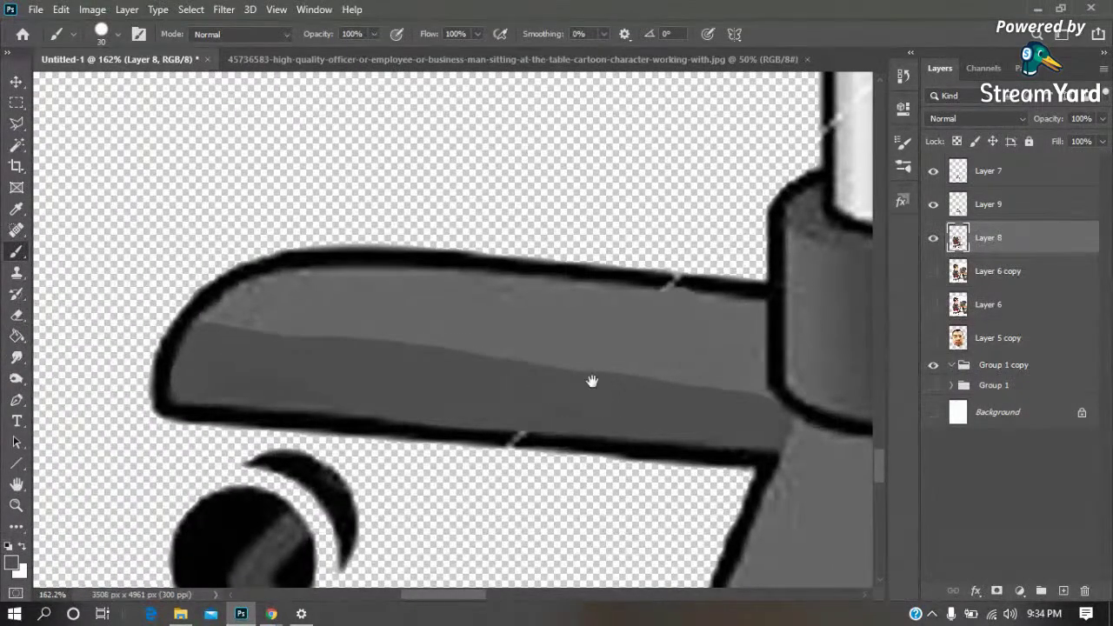
pyautogui.moveTo(618, 385); pyautogui.dragTo(290, 383)
pyautogui.moveTo(736, 437)
pyautogui.mouseDown()
pyautogui.moveTo(367, 412)
pyautogui.moveTo(616, 435)
pyautogui.moveTo(773, 433)
pyautogui.mouseUp()
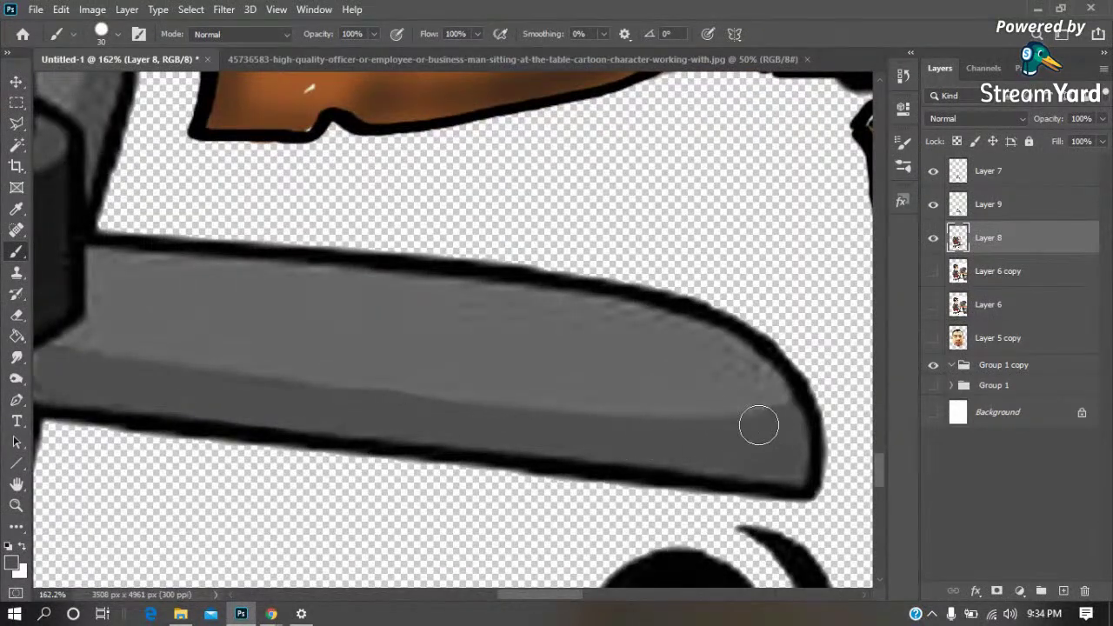
pyautogui.hotkey('ctrl', '0')
# Paint sampled grey over the light stripes and highlights on the chair headrest
pyautogui.press('z')
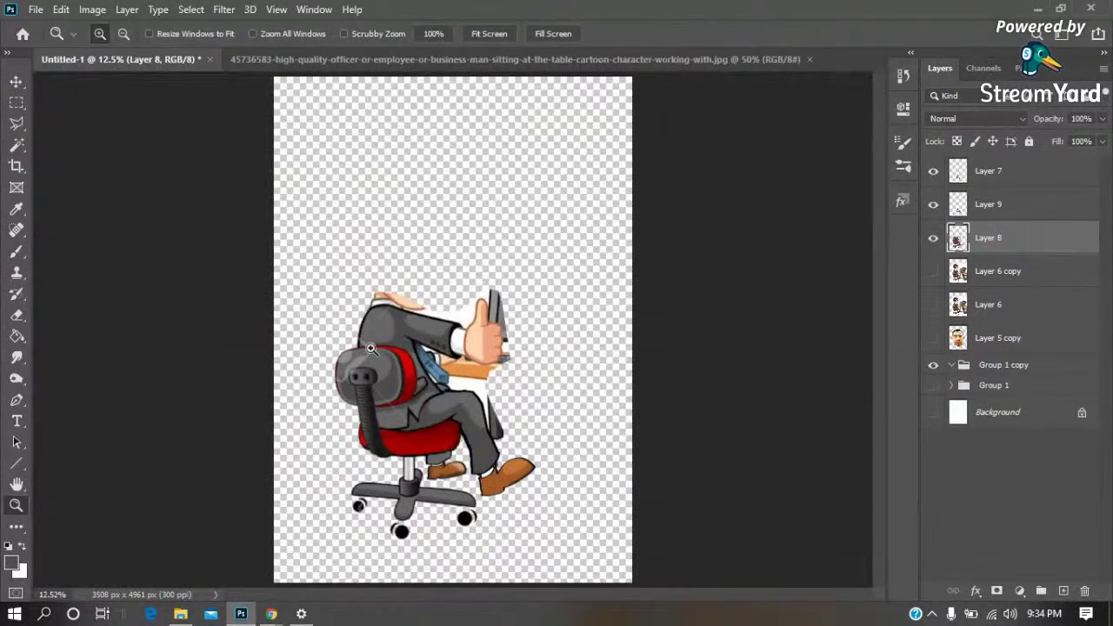
pyautogui.click(371, 347)
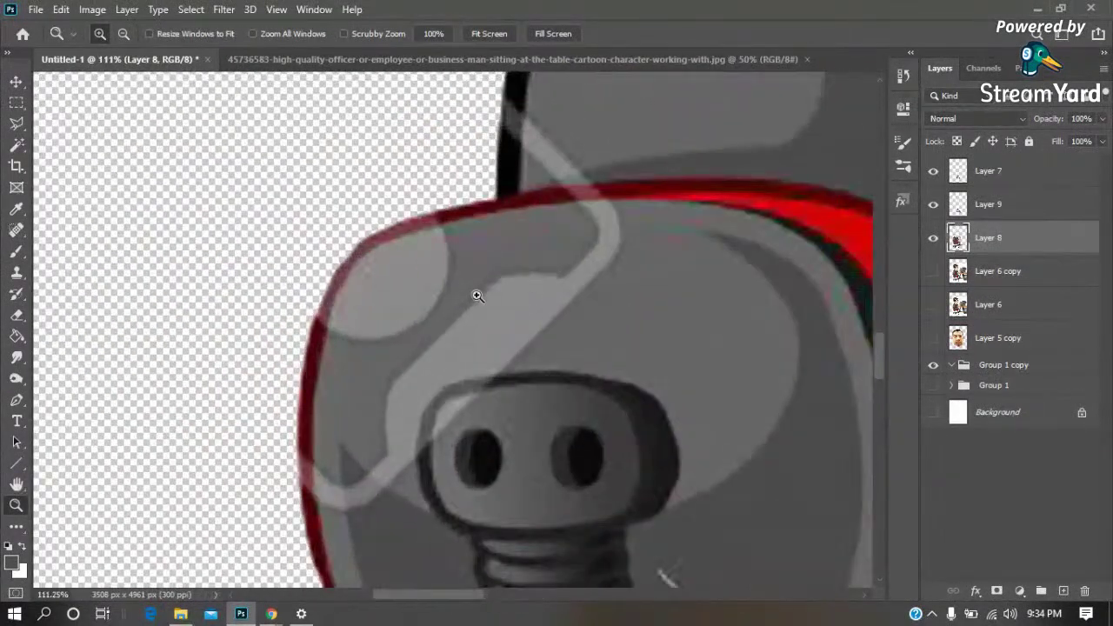
pyautogui.press('i')
pyautogui.click(666, 316)
pyautogui.press('b')
pyautogui.moveTo(539, 274)
pyautogui.mouseDown()
pyautogui.moveTo(611, 228)
pyautogui.moveTo(598, 220)
pyautogui.mouseUp()
pyautogui.moveTo(449, 234)
pyautogui.mouseDown()
pyautogui.moveTo(387, 257)
pyautogui.moveTo(344, 326)
pyautogui.moveTo(470, 252)
pyautogui.moveTo(371, 298)
pyautogui.mouseUp()
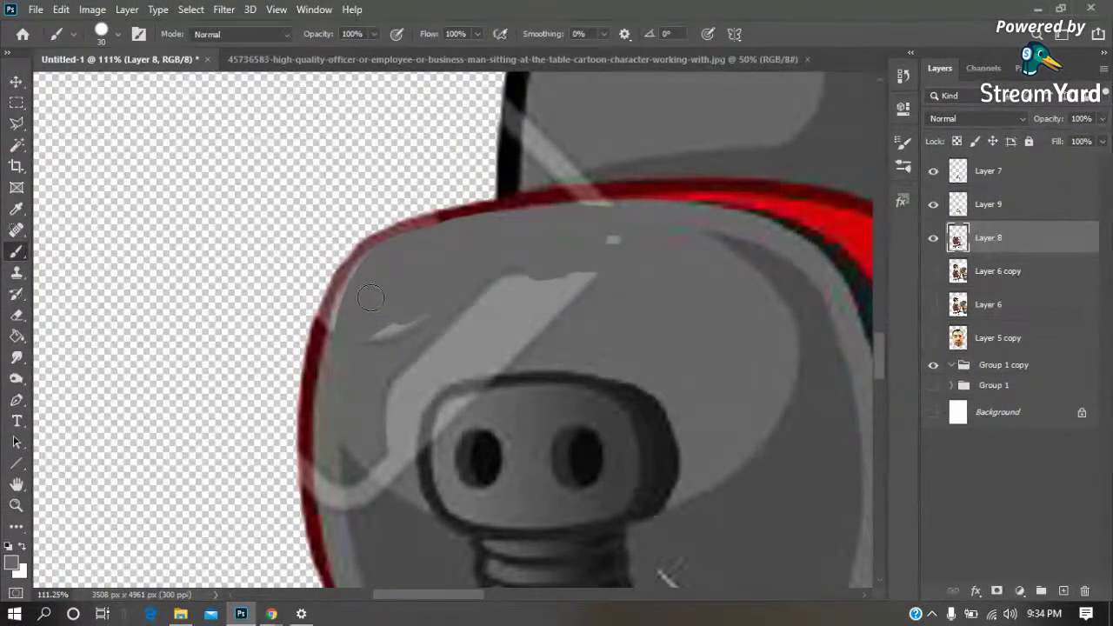
pyautogui.press(']')
pyautogui.press(']')
pyautogui.press(']')
pyautogui.moveTo(617, 241)
pyautogui.mouseDown()
pyautogui.moveTo(576, 281)
pyautogui.moveTo(377, 335)
pyautogui.moveTo(566, 337)
pyautogui.moveTo(418, 372)
pyautogui.moveTo(390, 390)
pyautogui.moveTo(358, 371)
pyautogui.mouseUp()
pyautogui.press('[')
pyautogui.press('[')
pyautogui.press('[')
pyautogui.moveTo(358, 437)
pyautogui.mouseDown()
pyautogui.moveTo(398, 398)
pyautogui.moveTo(397, 455)
pyautogui.moveTo(375, 502)
pyautogui.moveTo(366, 391)
pyautogui.mouseUp()
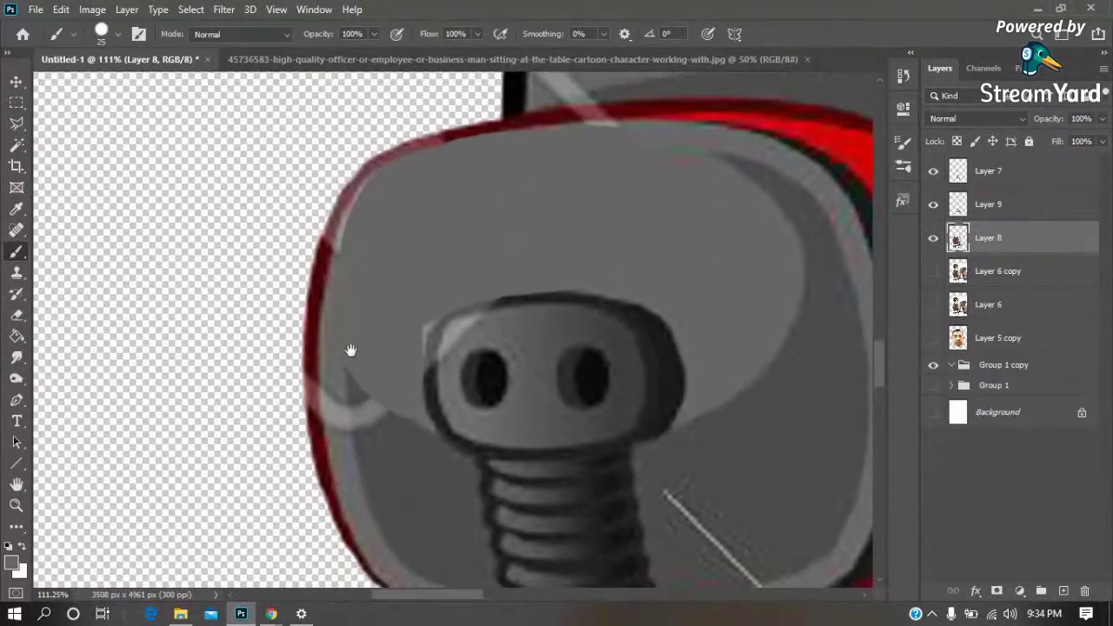
# Paint sampled red over the white line along the red chair edge
pyautogui.press('i')
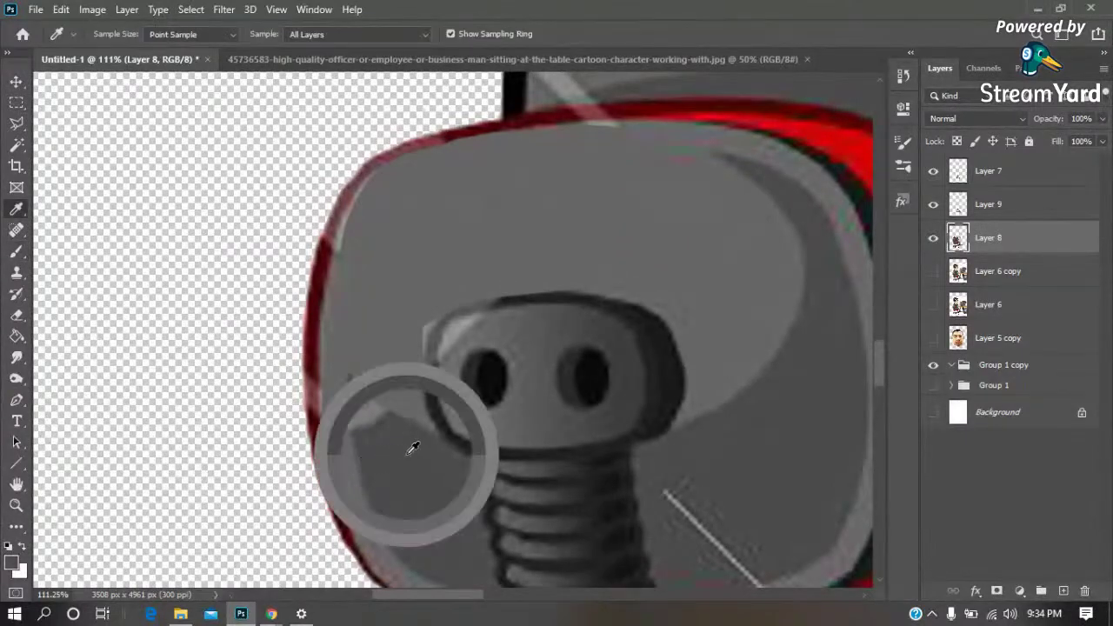
pyautogui.press('b')
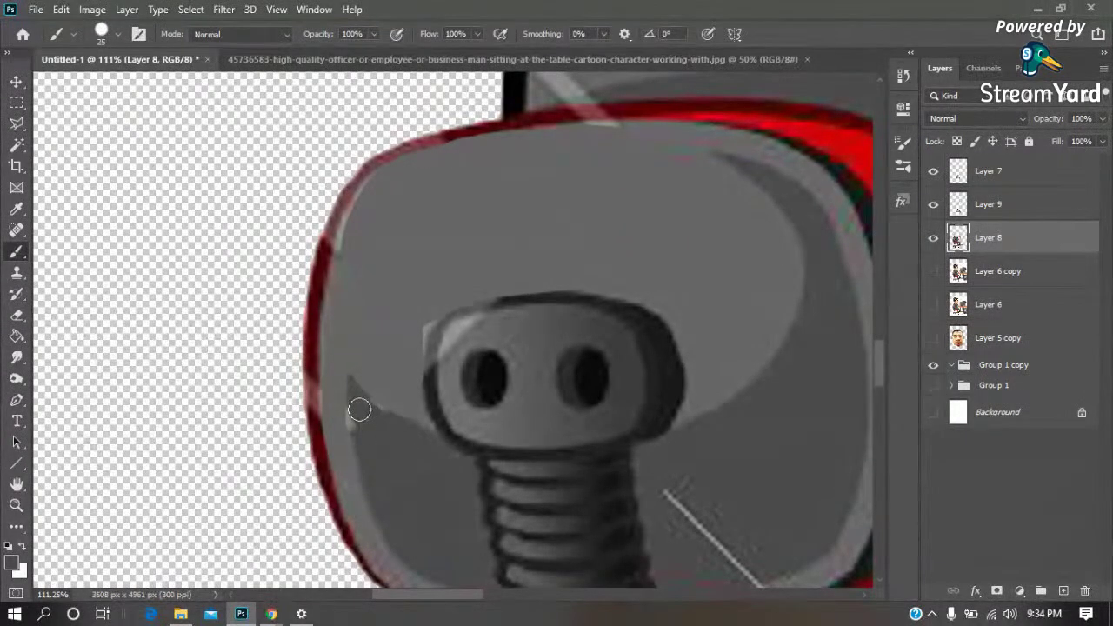
pyautogui.moveTo(643, 340); pyautogui.dragTo(457, 210)
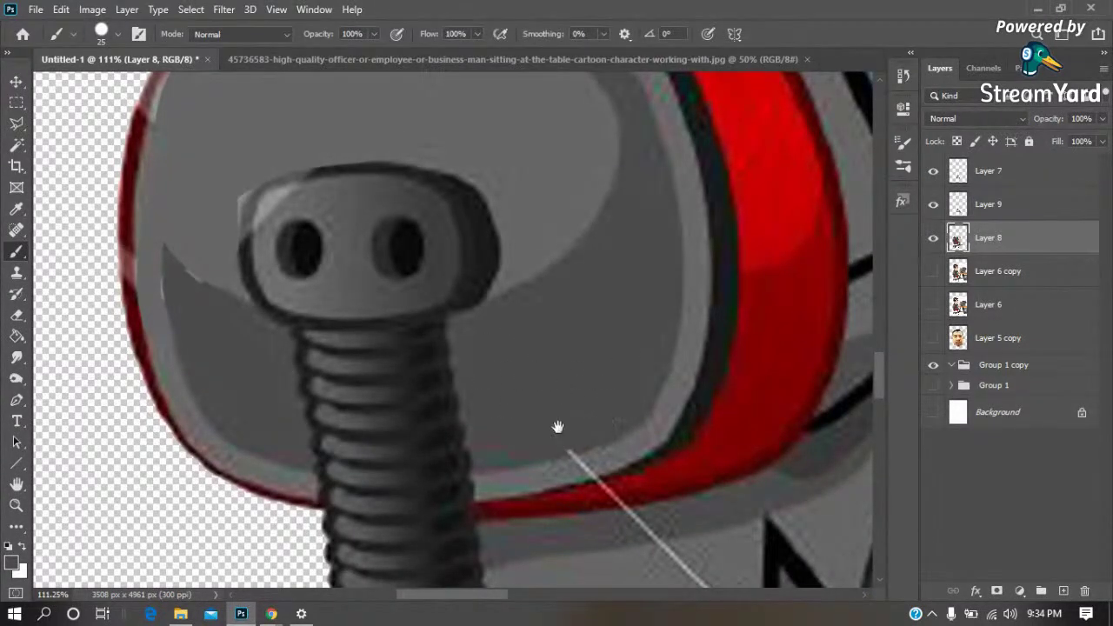
pyautogui.moveTo(557, 426); pyautogui.dragTo(495, 260)
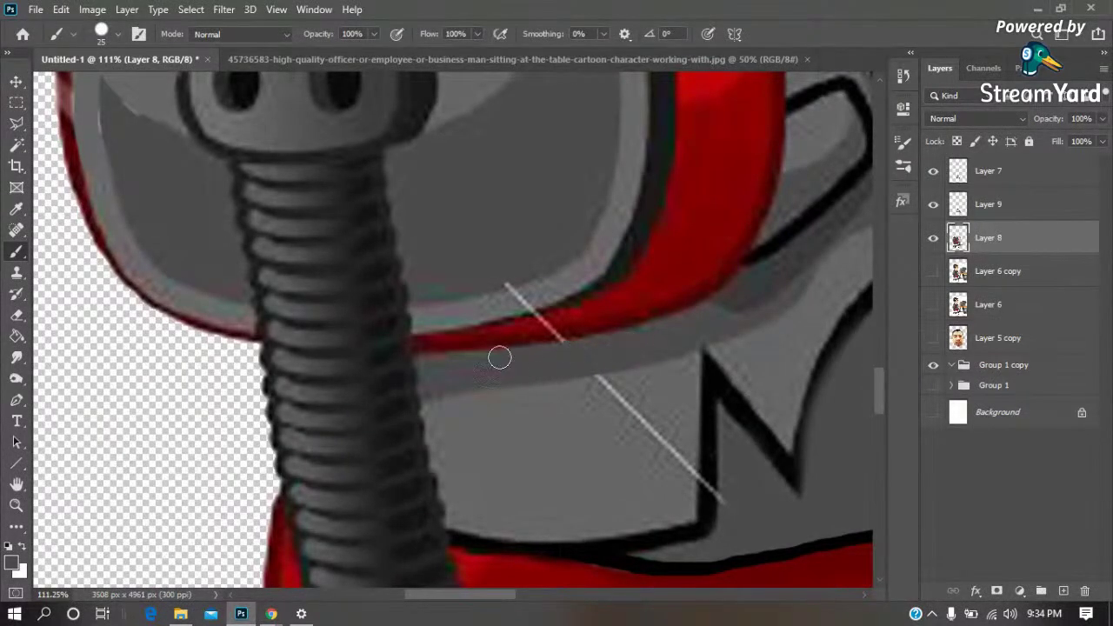
pyautogui.press('i')
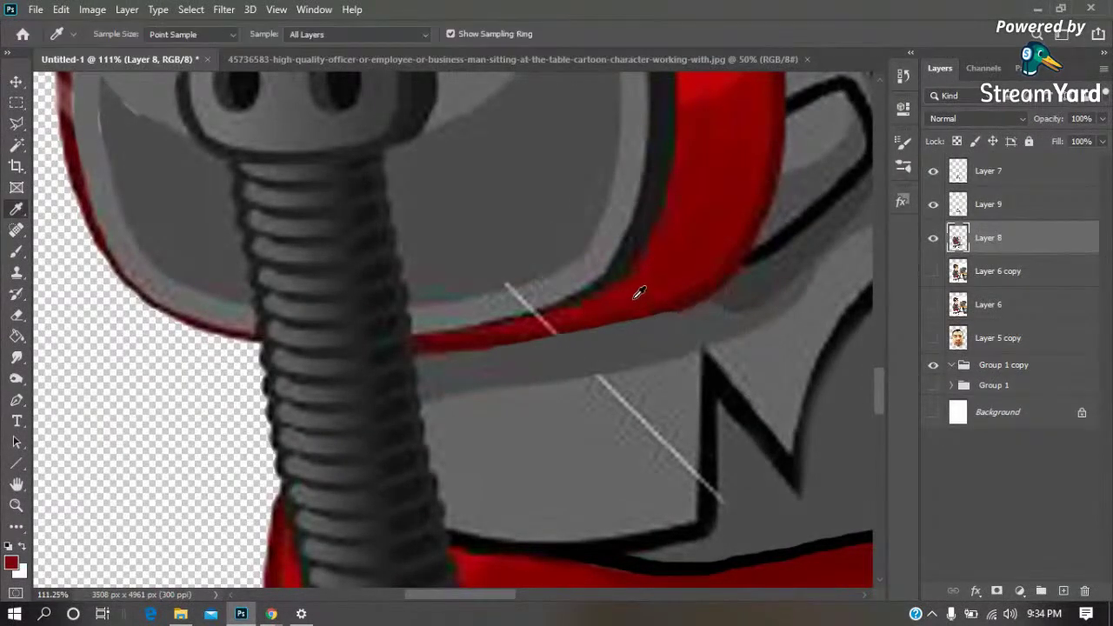
pyautogui.press('b')
pyautogui.press('v')
pyautogui.press('b')
pyautogui.moveTo(566, 319)
pyautogui.mouseDown()
pyautogui.moveTo(427, 345)
pyautogui.moveTo(562, 325)
pyautogui.moveTo(674, 286)
pyautogui.mouseUp()
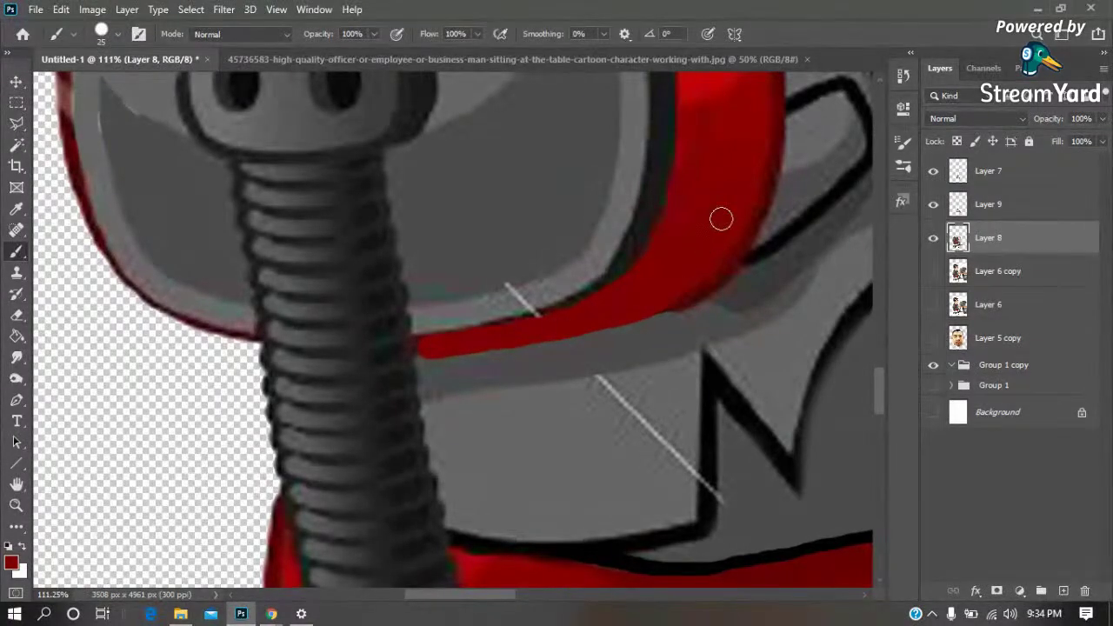
# Cover the stray light stroke on the chair back with sampled grey
pyautogui.press('i')
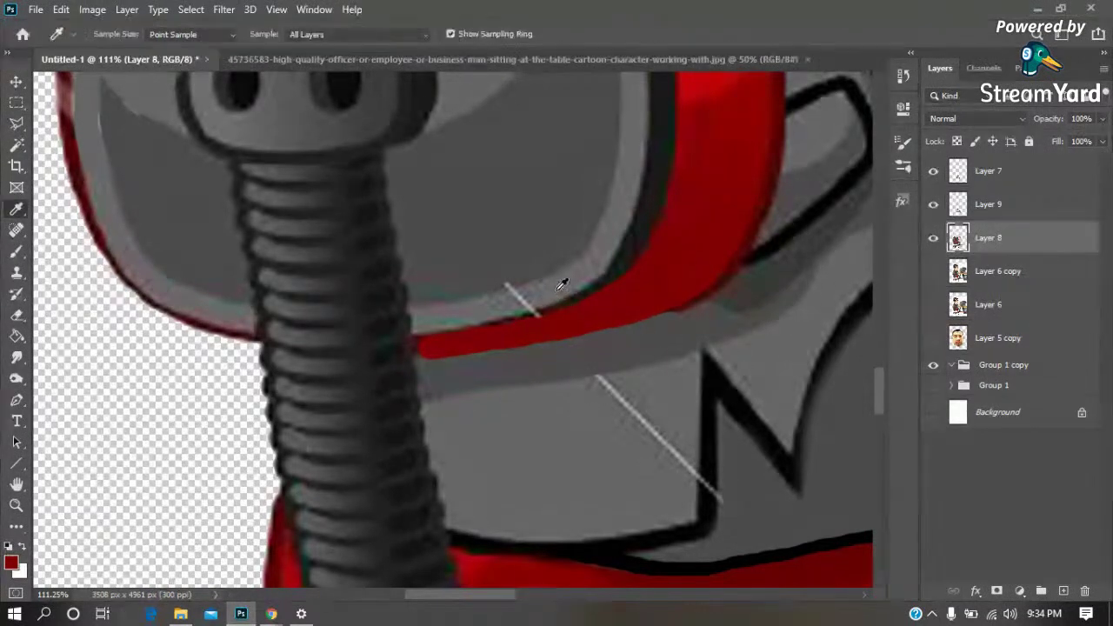
pyautogui.press('b')
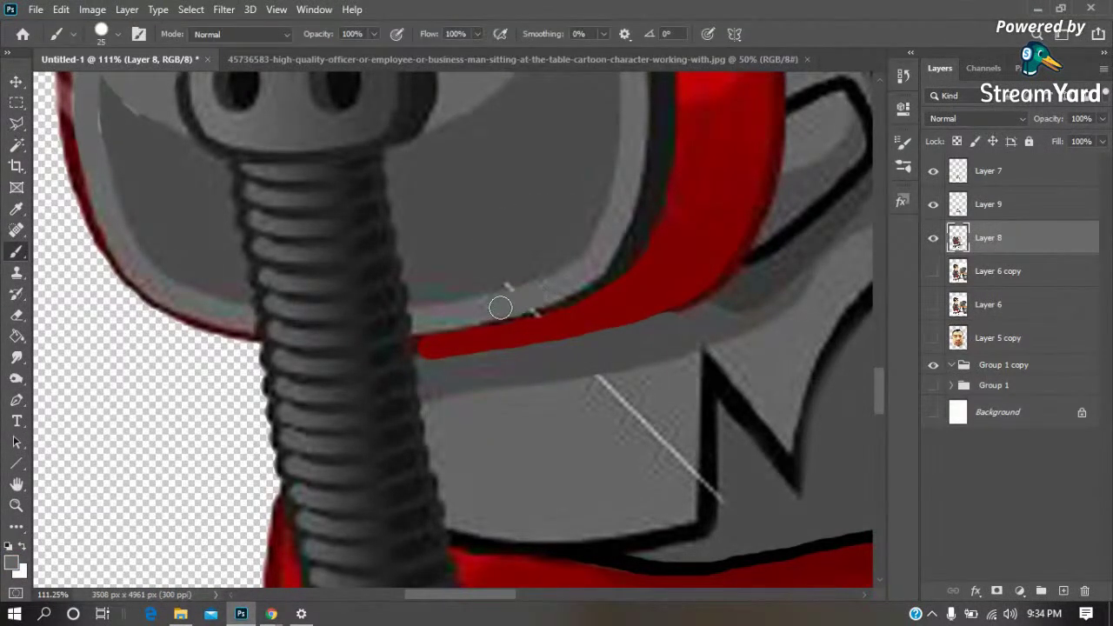
pyautogui.moveTo(681, 461); pyautogui.dragTo(695, 483)
pyautogui.hotkey('ctrl', '0')
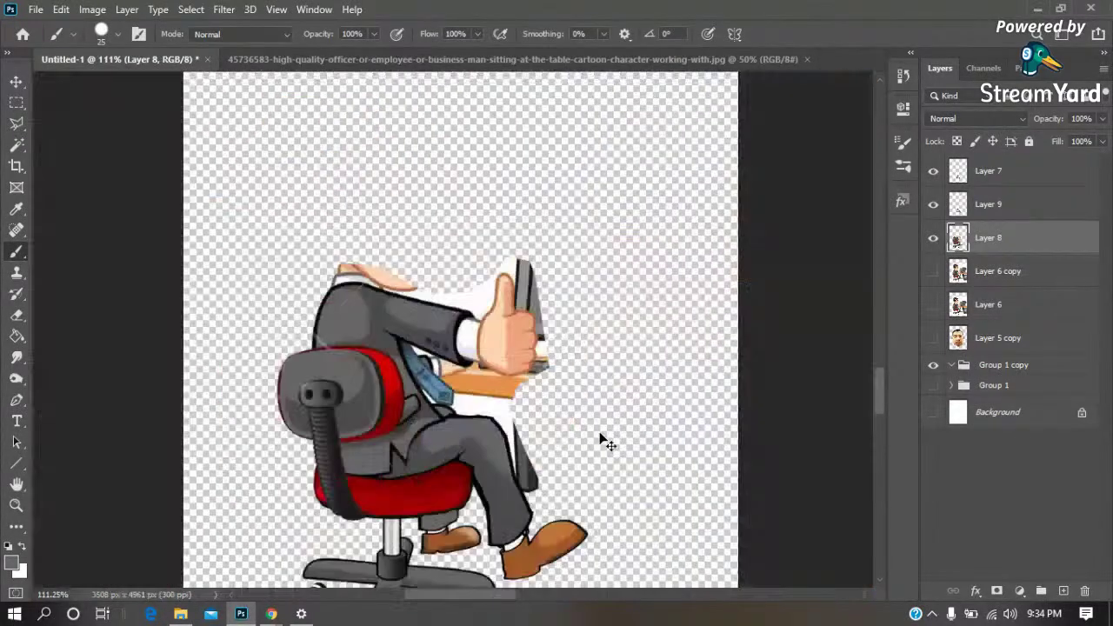
pyautogui.press('z')
pyautogui.moveTo(300, 330); pyautogui.dragTo(415, 402)
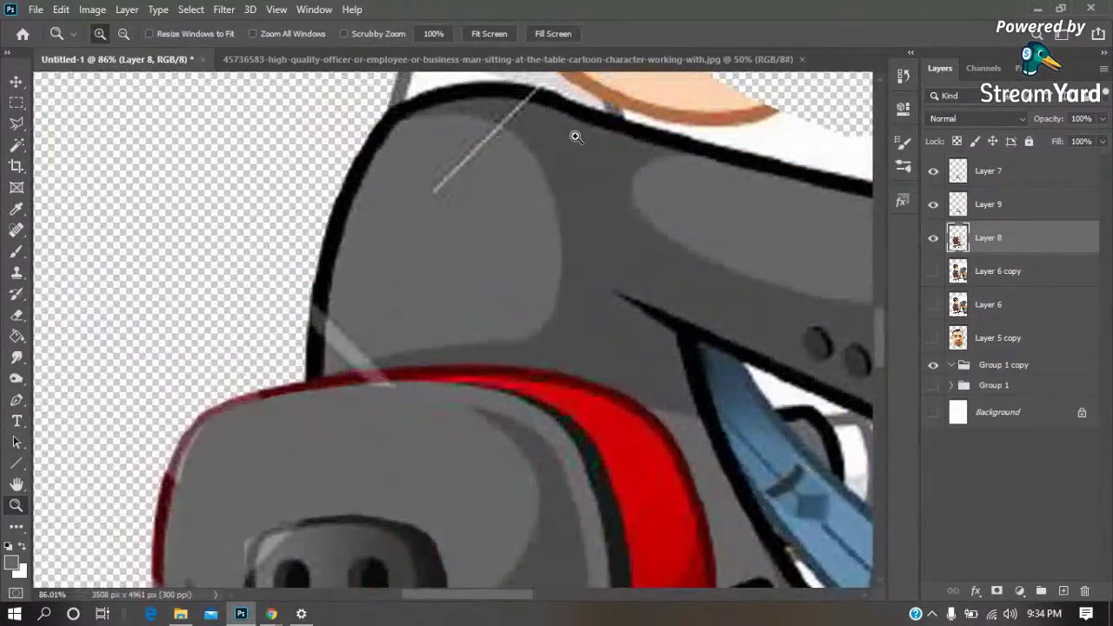
# Resample grey from the jacket shoulder with a slightly larger brush
pyautogui.press('b')
pyautogui.keyDown('alt'); pyautogui.click(345, 311); pyautogui.keyUp('alt')
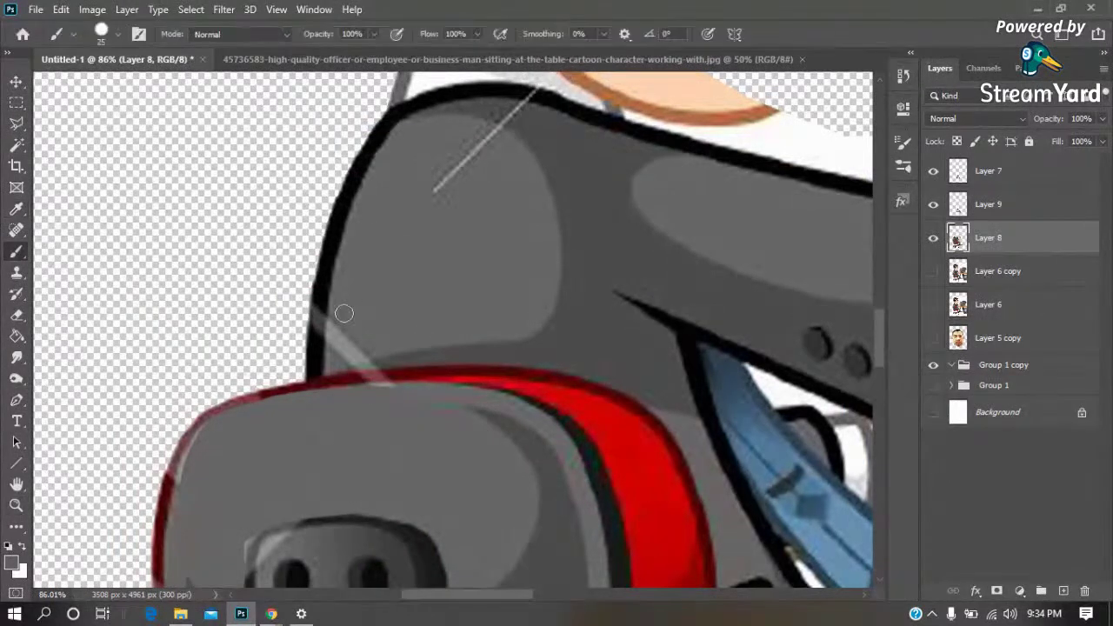
pyautogui.press(']')
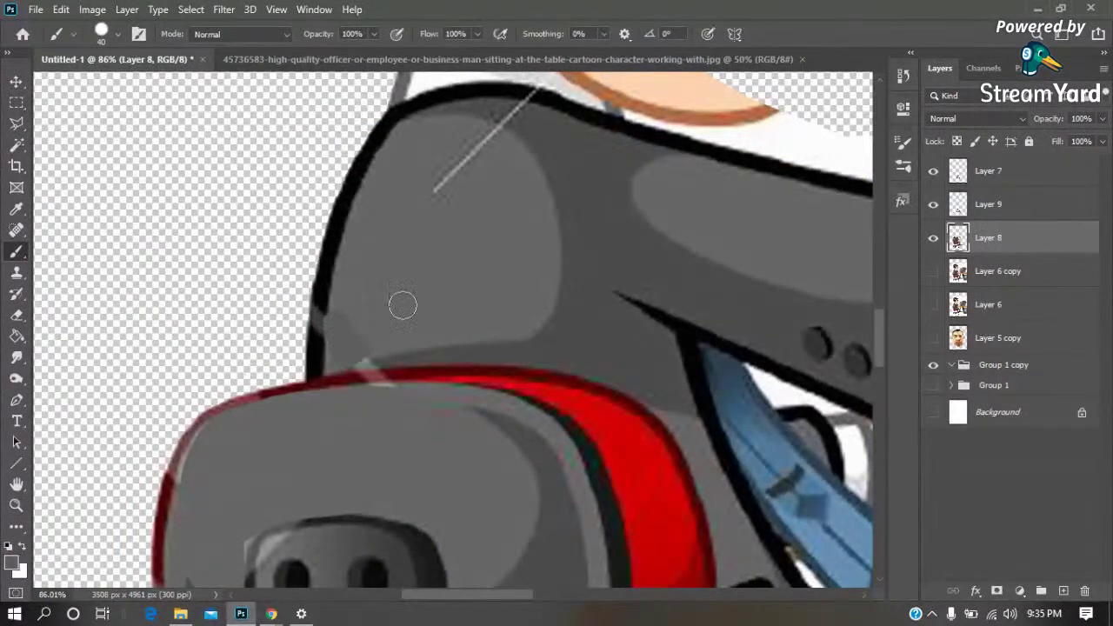
pyautogui.press('alt')
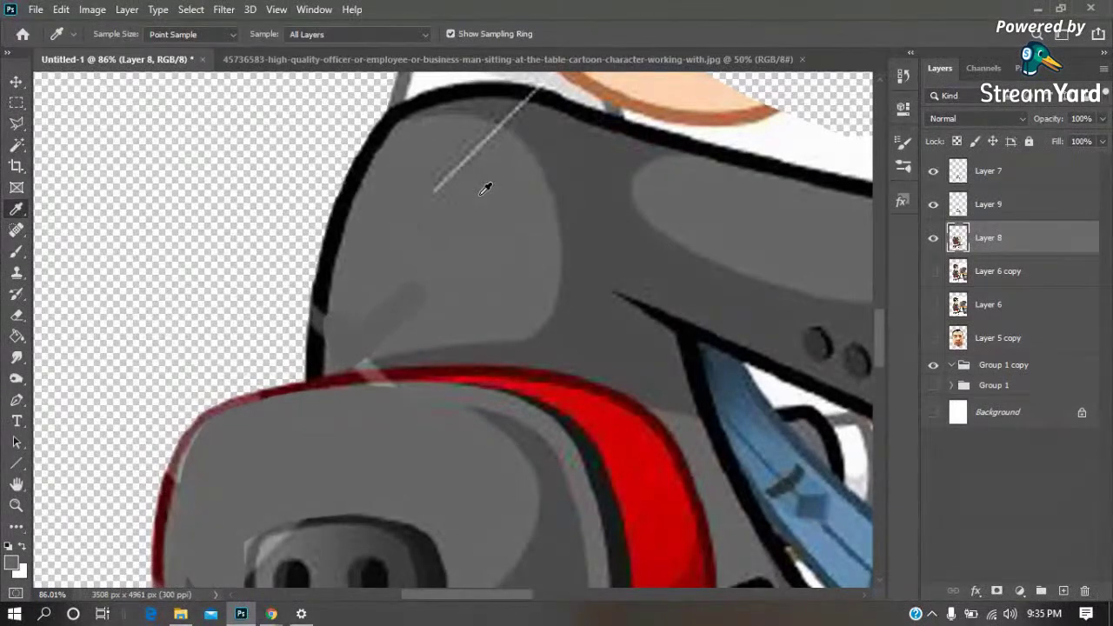
pyautogui.keyDown('alt'); pyautogui.click(485, 189); pyautogui.keyUp('alt')
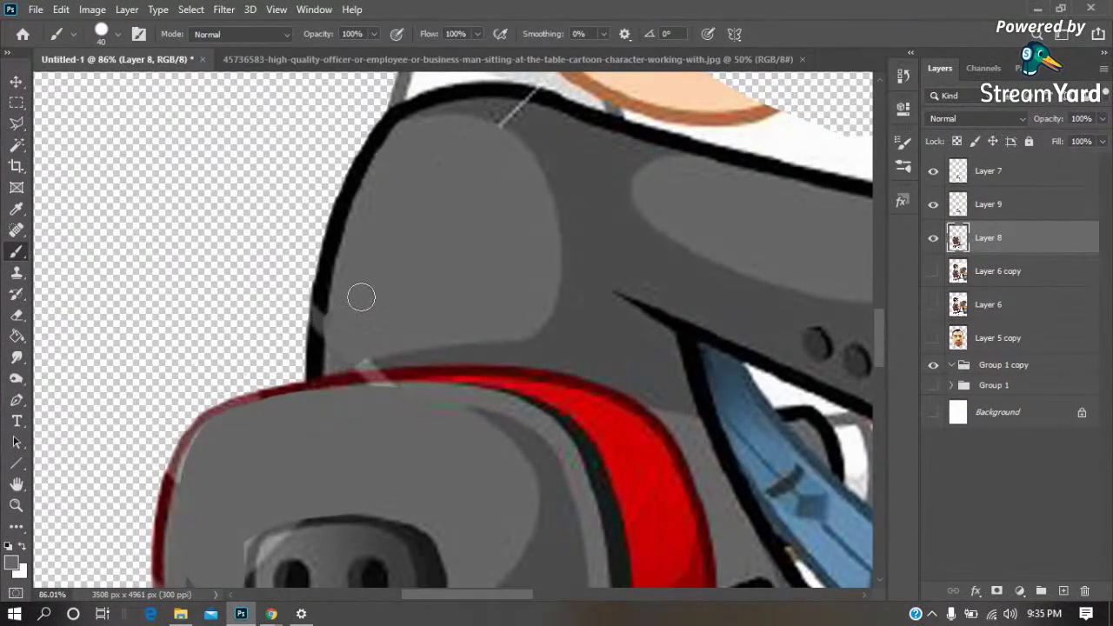
pyautogui.press('z')
pyautogui.keyDown('alt'); pyautogui.click(406, 255); pyautogui.keyUp('alt')
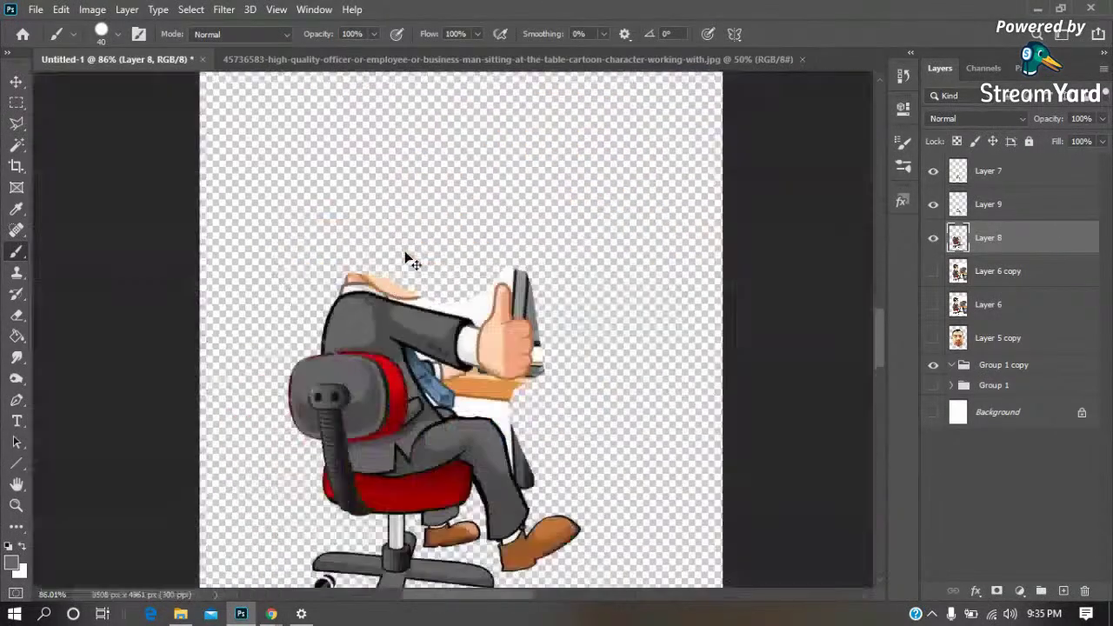
pyautogui.moveTo(456, 275); pyautogui.dragTo(324, 381)
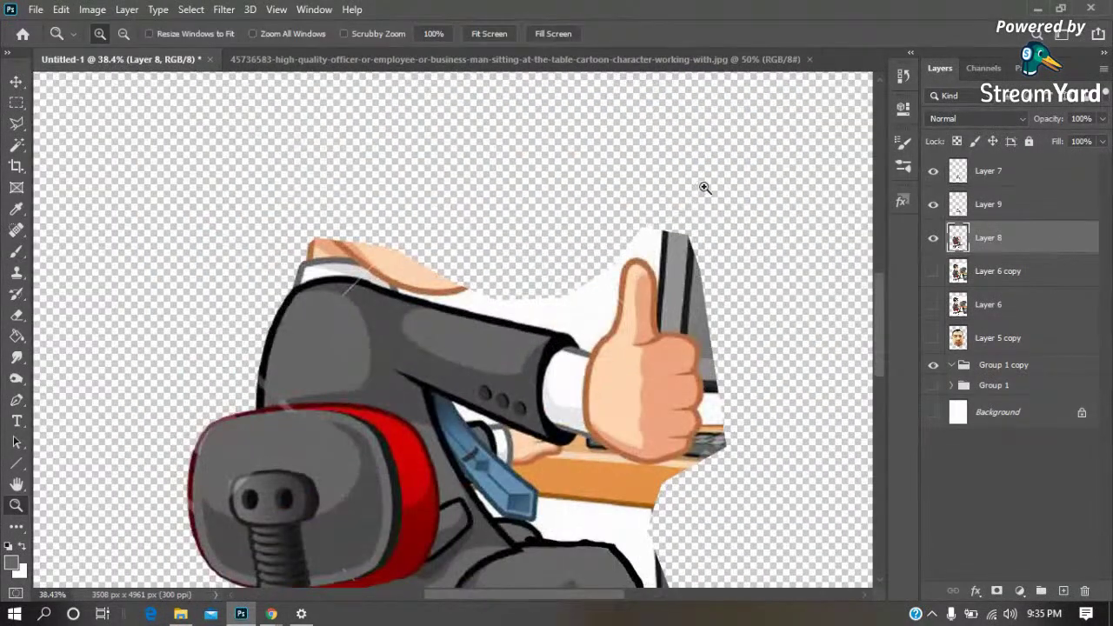
# Select the white backdrop above the arm with the Magic Wand and remove it
pyautogui.moveTo(704, 188); pyautogui.dragTo(254, 420)
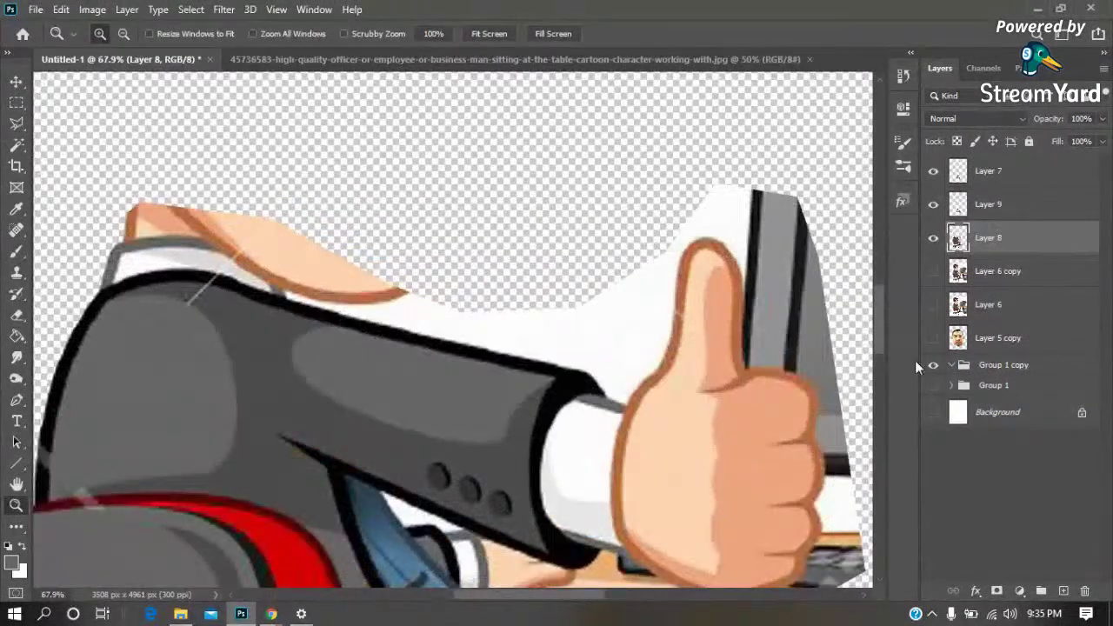
pyautogui.press('e')
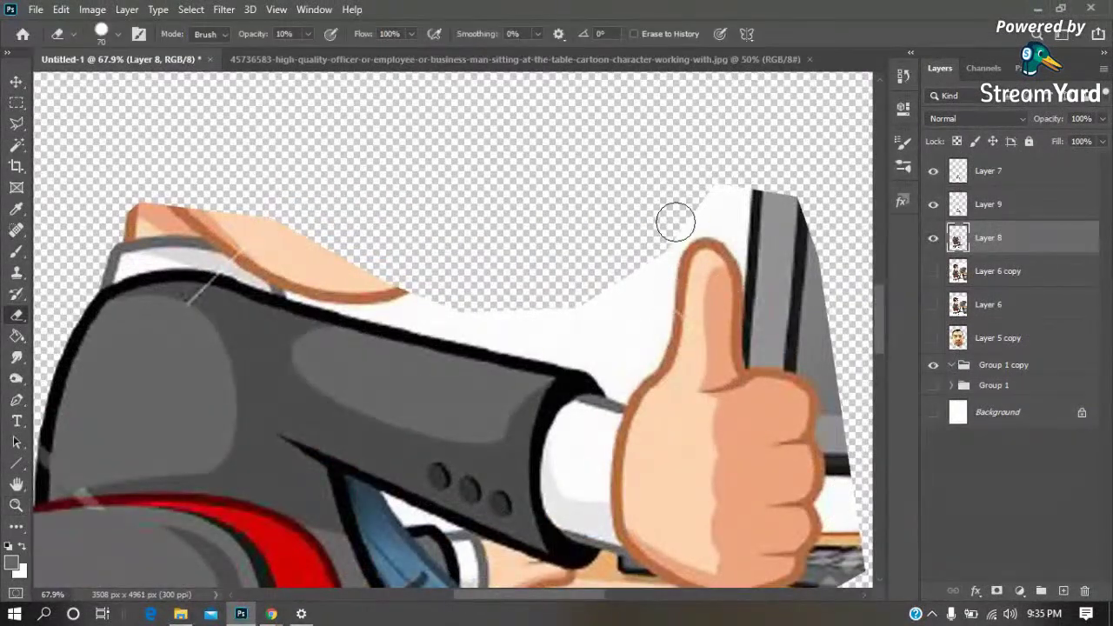
pyautogui.press('w')
pyautogui.click(644, 320)
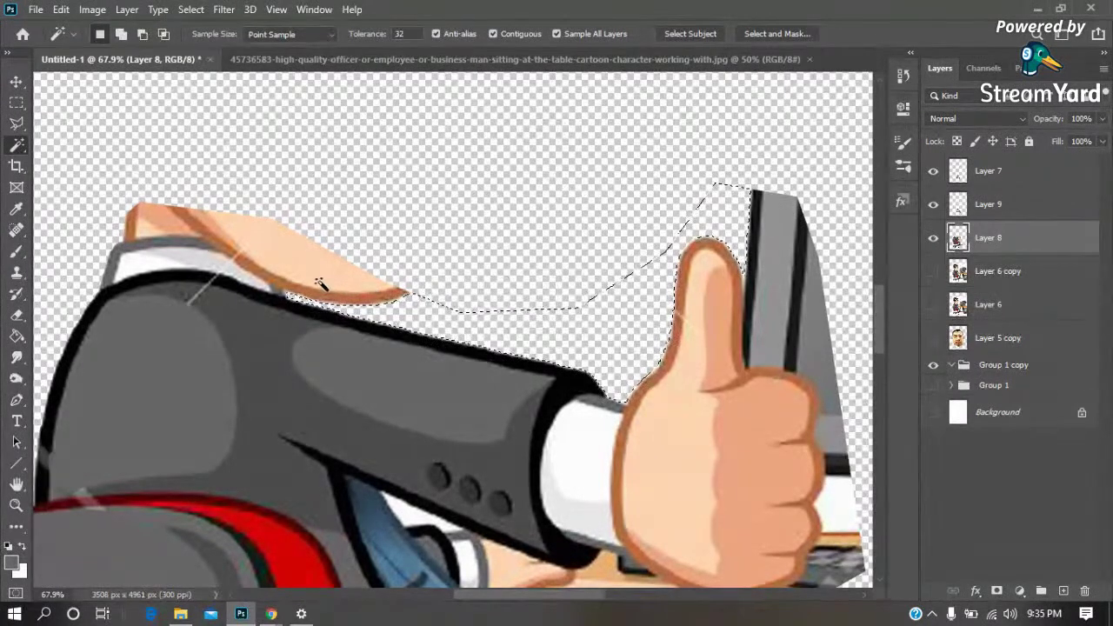
pyautogui.hotkey('ctrl', 'd')
pyautogui.press('e')
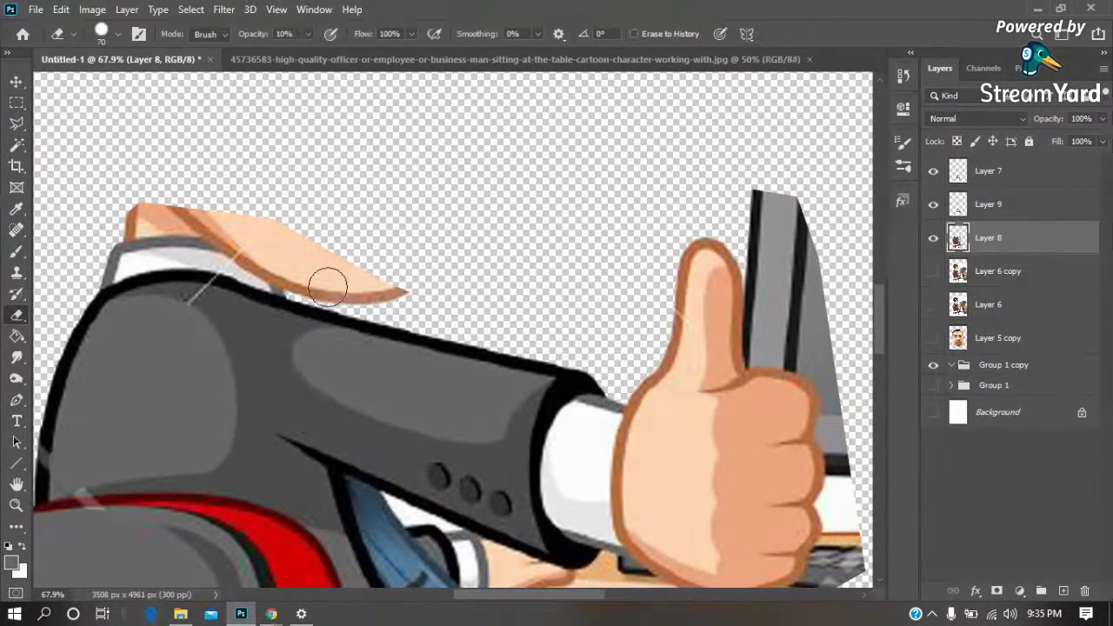
# Set the Eraser to 100% opacity and erase leftover pixels near the thumb tip
pyautogui.rightClick(346, 212)
pyautogui.press('Escape')
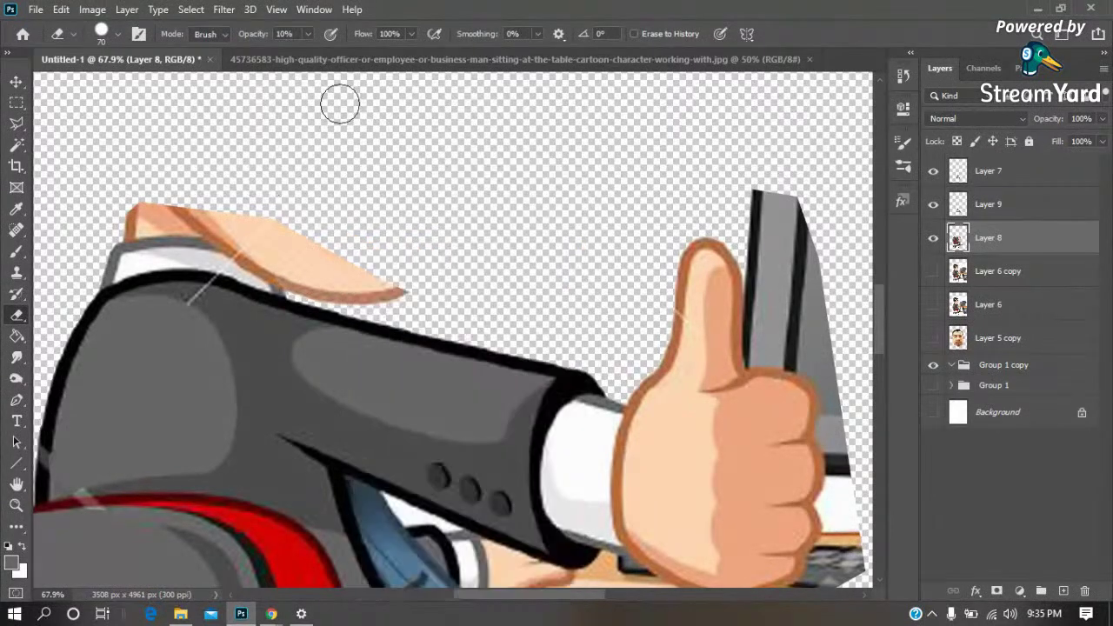
pyautogui.click(310, 34)
pyautogui.moveTo(324, 53); pyautogui.dragTo(388, 54)
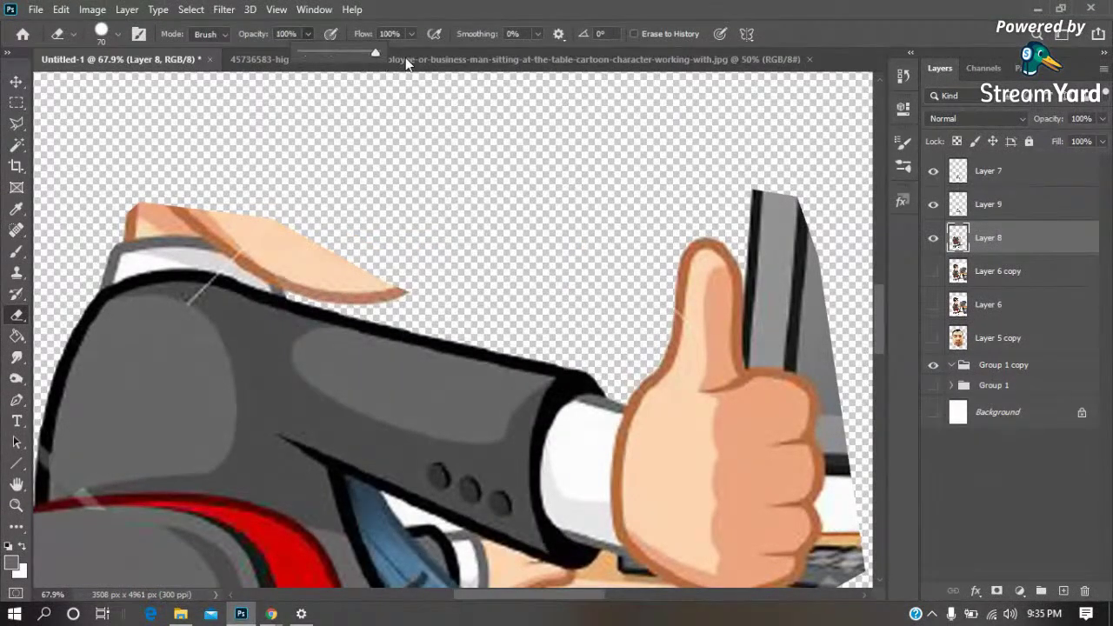
pyautogui.moveTo(409, 288)
pyautogui.mouseDown()
pyautogui.moveTo(123, 200)
pyautogui.moveTo(408, 288)
pyautogui.moveTo(292, 269)
pyautogui.mouseUp()
pyautogui.hscroll(5, 495, 224)
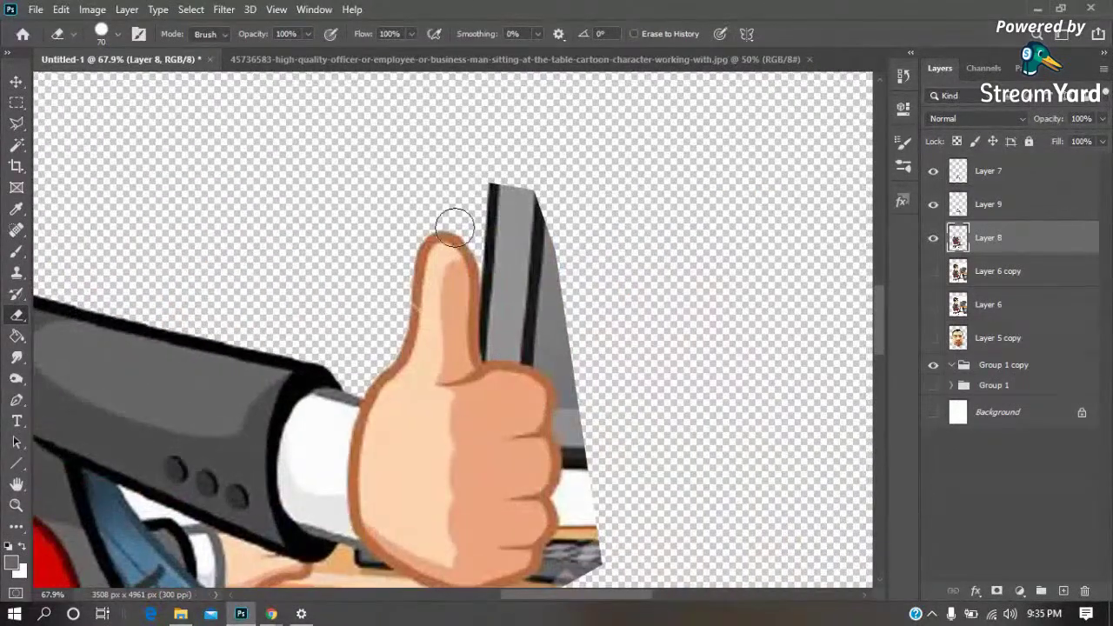
# Start a Polygonal Lasso outline above the raised thumb
pyautogui.press('l')
pyautogui.click(669, 149)
pyautogui.click(475, 93)
pyautogui.click(451, 193)
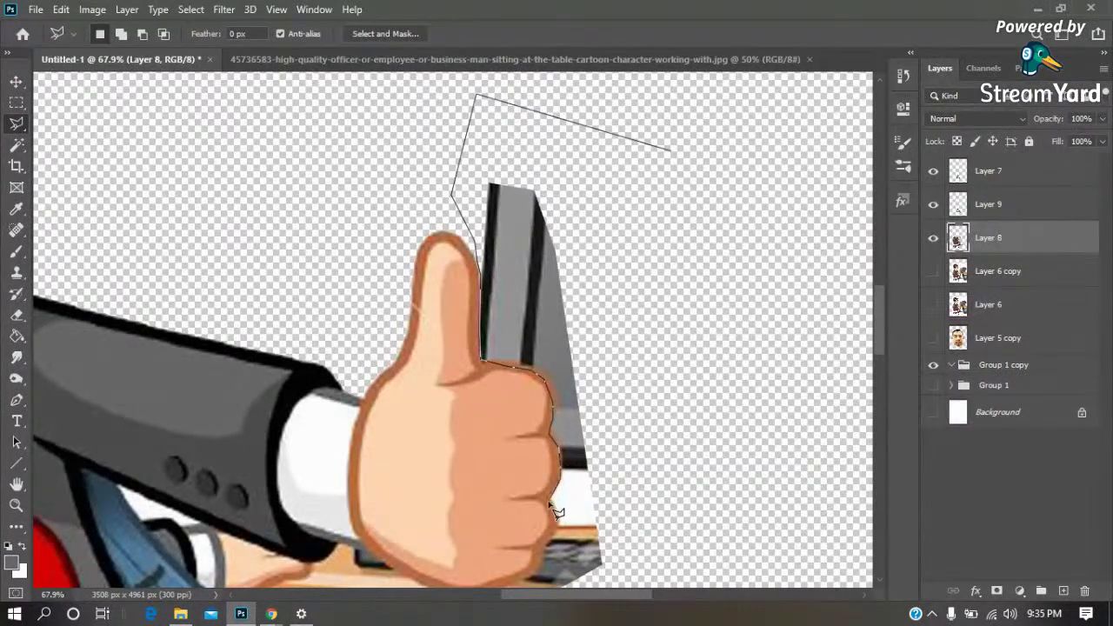
# Trace the lasso outline around the fist, tie and jacket edge back above the thumb
pyautogui.moveTo(552, 532); pyautogui.dragTo(528, 360)
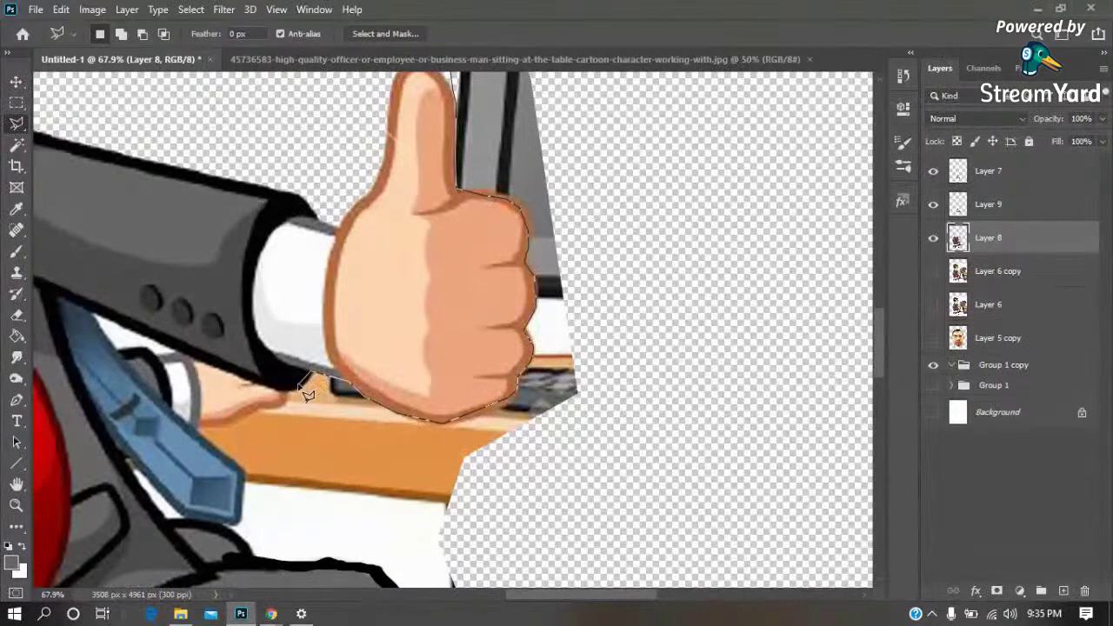
pyautogui.moveTo(271, 393); pyautogui.dragTo(409, 392)
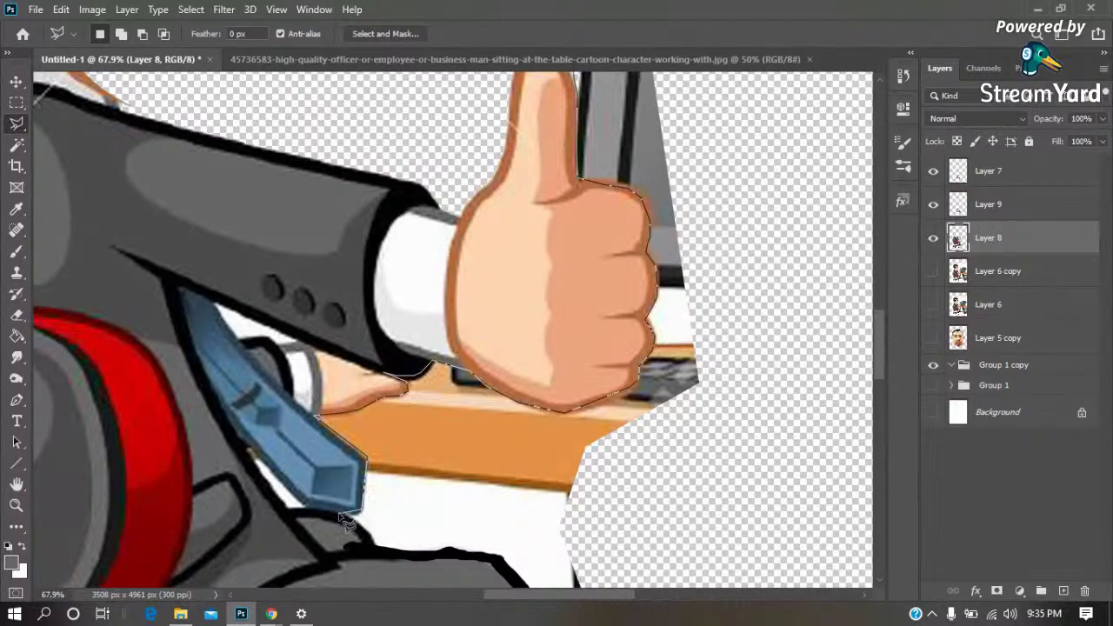
pyautogui.moveTo(345, 522); pyautogui.dragTo(324, 408)
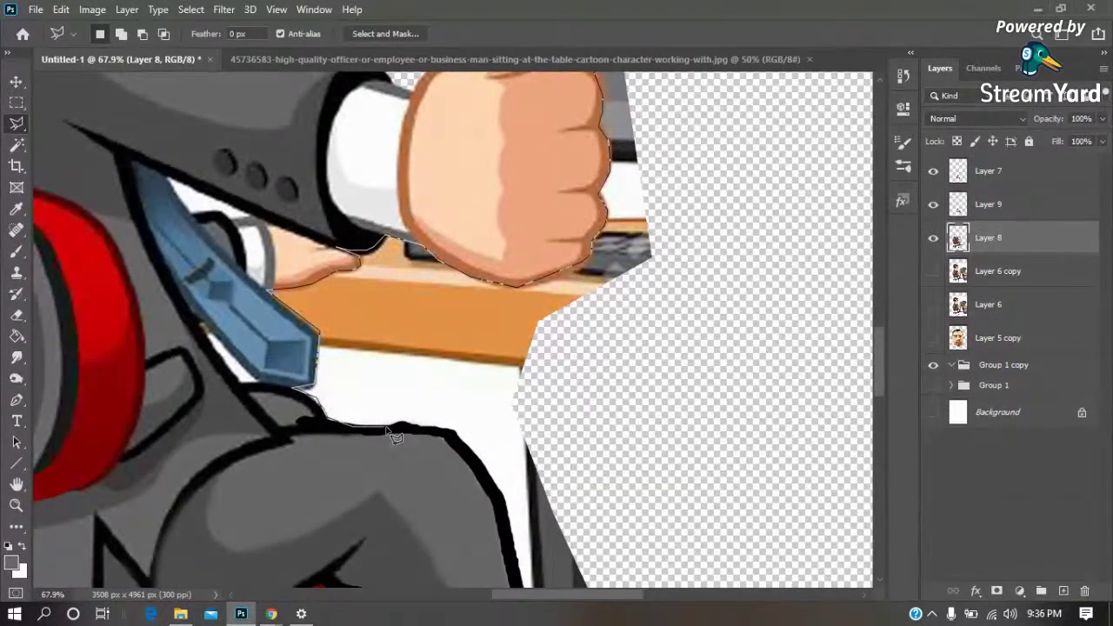
pyautogui.moveTo(398, 419); pyautogui.dragTo(325, 266)
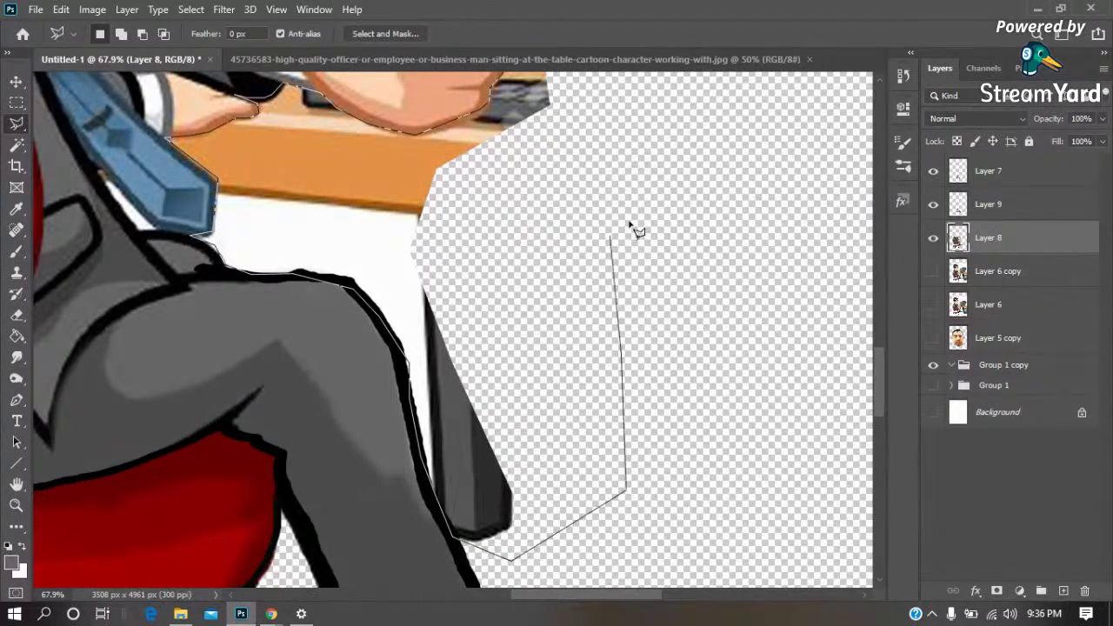
pyautogui.moveTo(641, 224); pyautogui.dragTo(448, 493)
pyautogui.moveTo(571, 266); pyautogui.dragTo(628, 435)
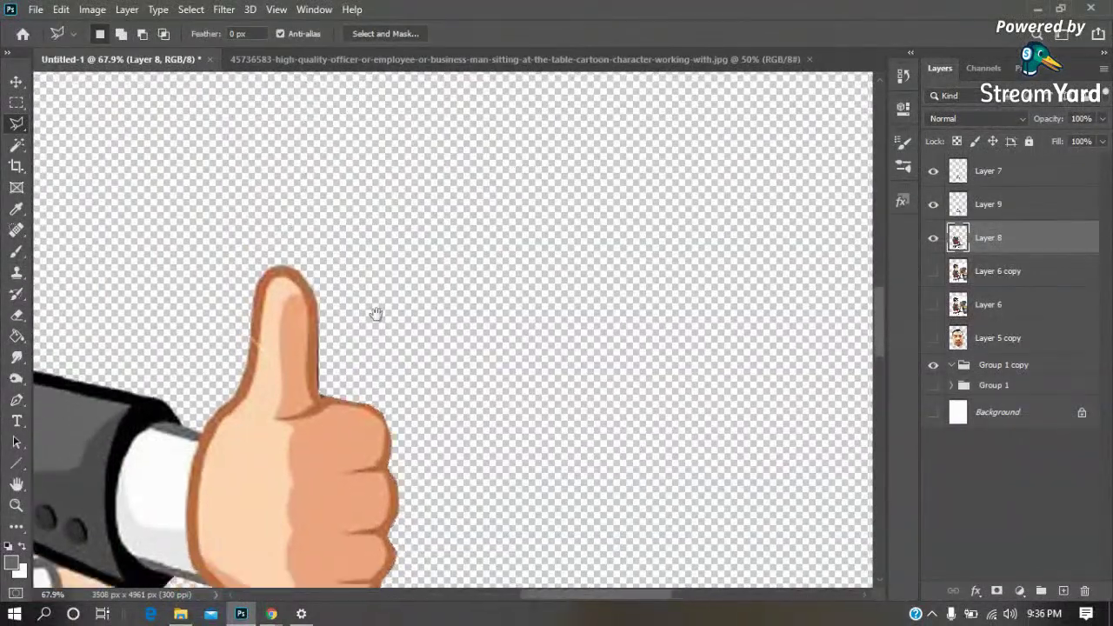
pyautogui.moveTo(375, 316); pyautogui.dragTo(522, 177)
# Cancel the lasso and delete the white patch between the jacket sleeve and tie
pyautogui.press('Escape')
pyautogui.press('w')
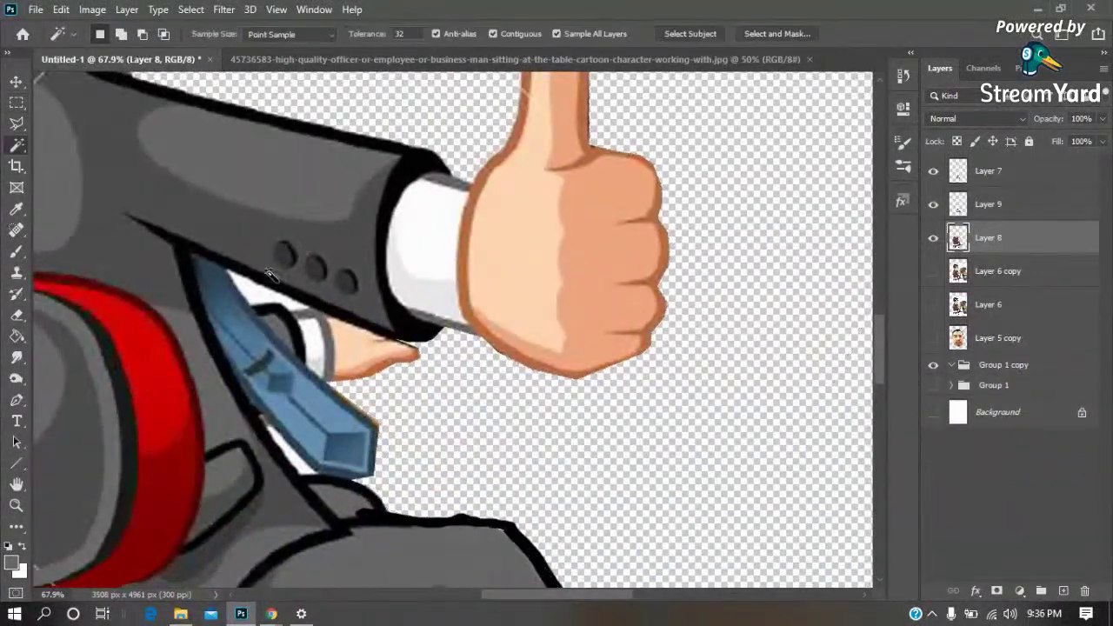
pyautogui.press('Delete')
pyautogui.press('m')
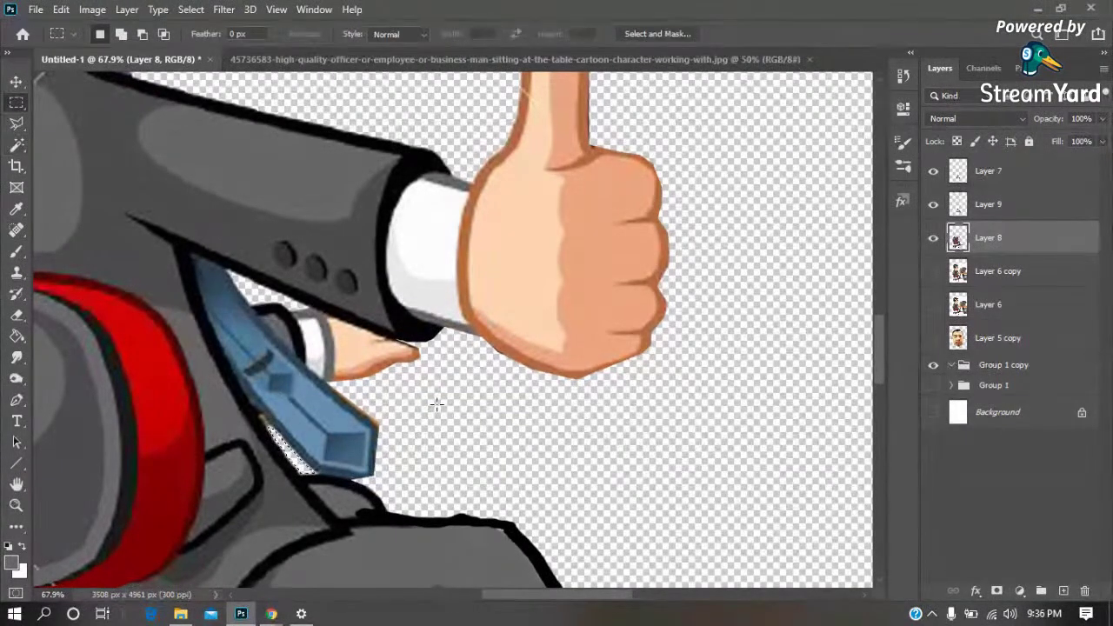
pyautogui.scroll(-3, 437, 413)
pyautogui.scroll(-5, 437, 409)
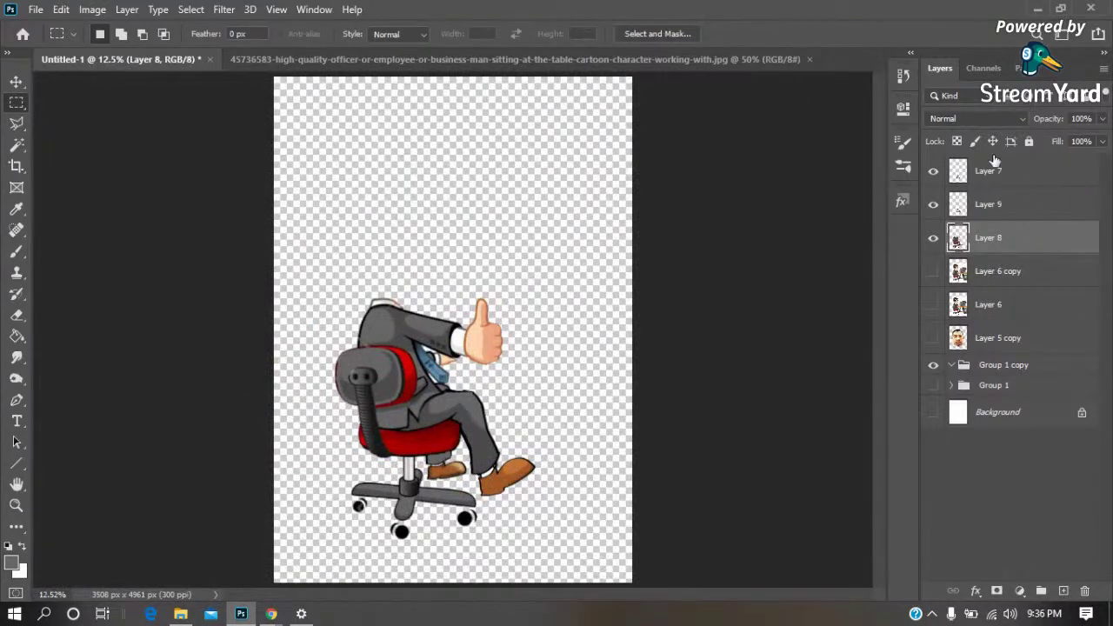
# Merge Layers 7, 9 and 8 into a single cartoon body layer
pyautogui.click(988, 208)
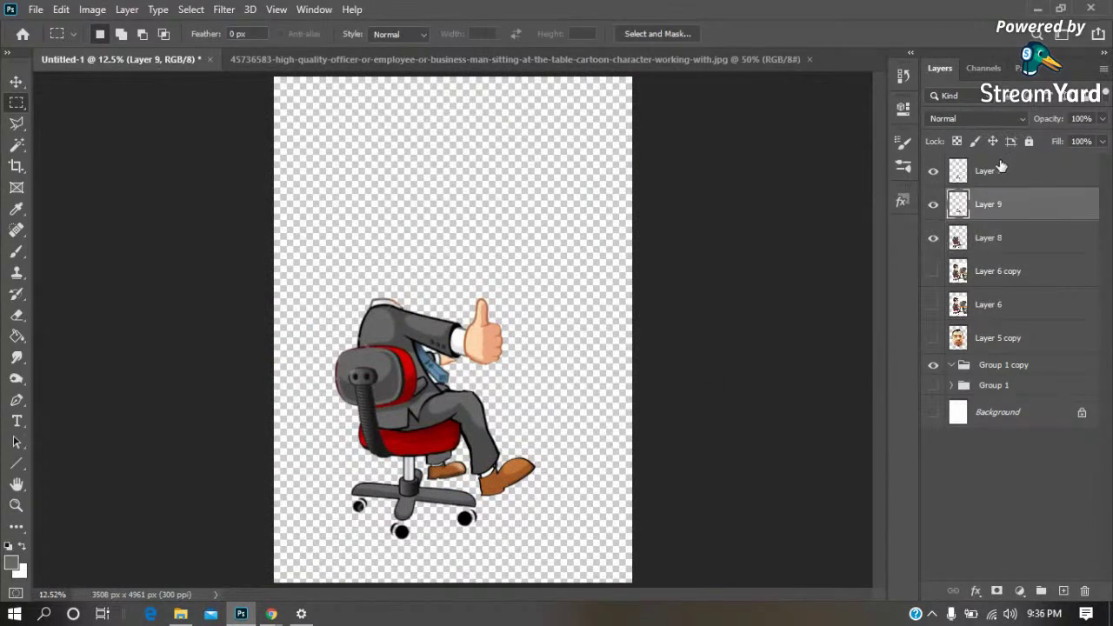
pyautogui.click(1002, 167)
pyautogui.keyDown('shift'); pyautogui.click(1012, 248); pyautogui.keyUp('shift')
pyautogui.rightClick(1010, 250)
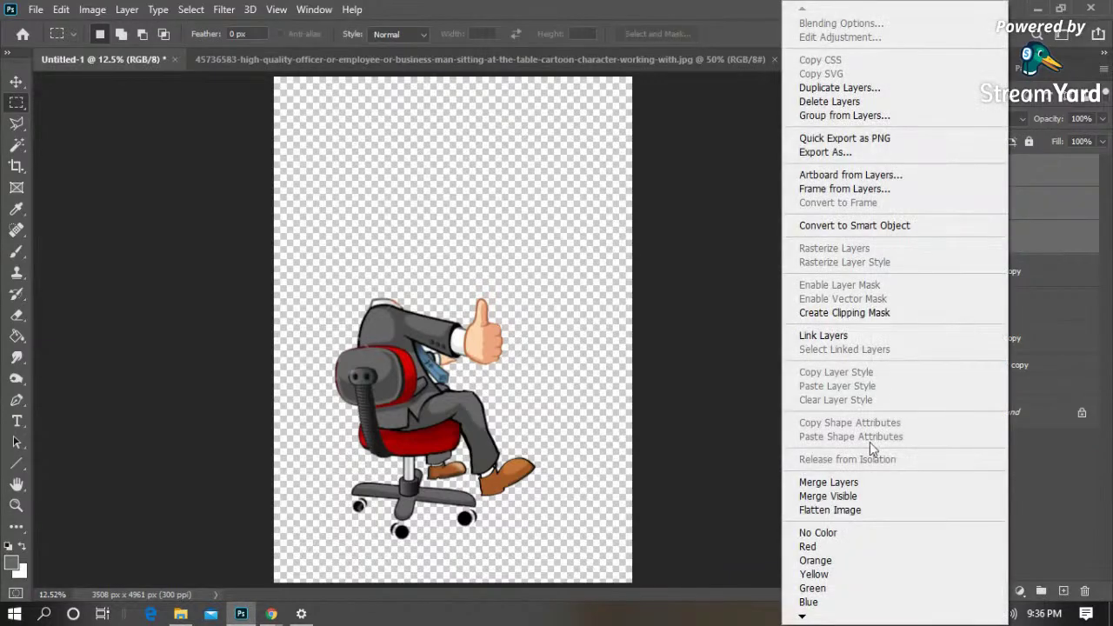
pyautogui.click(835, 483)
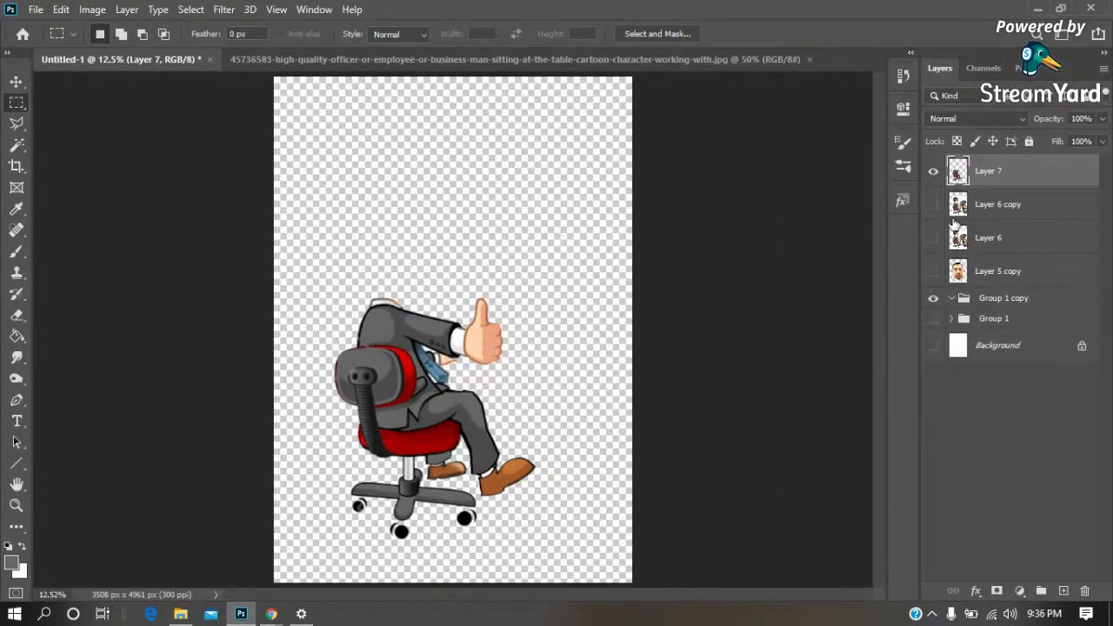
# Show Layer 5 copy, scale the face to about 54% and place it on the shoulders
pyautogui.click(986, 276)
pyautogui.click(933, 271)
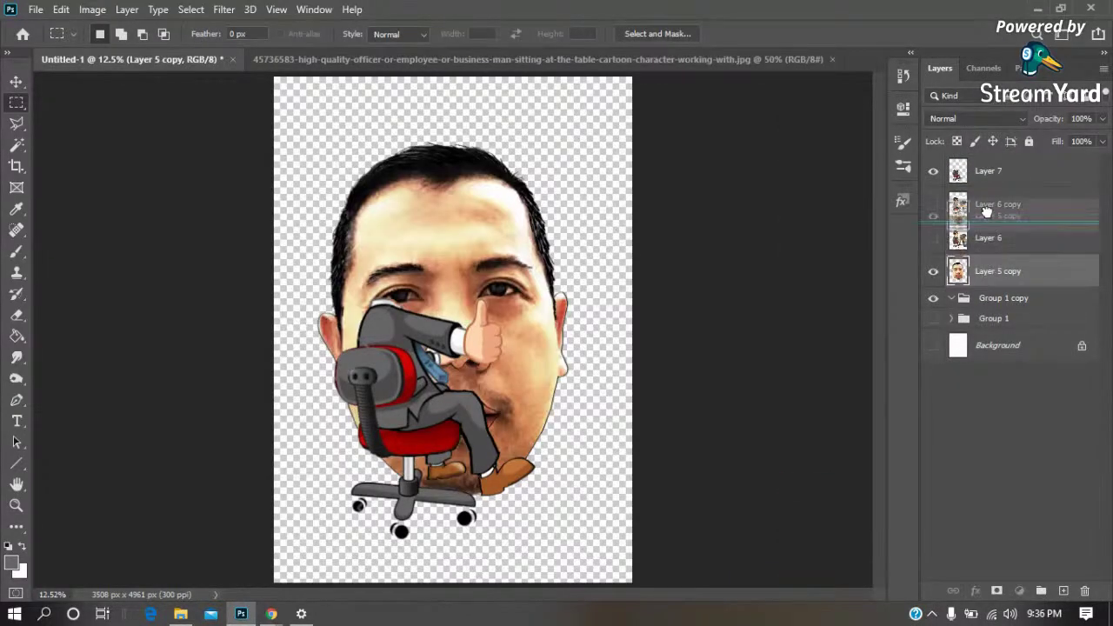
pyautogui.moveTo(986, 168); pyautogui.dragTo(987, 173)
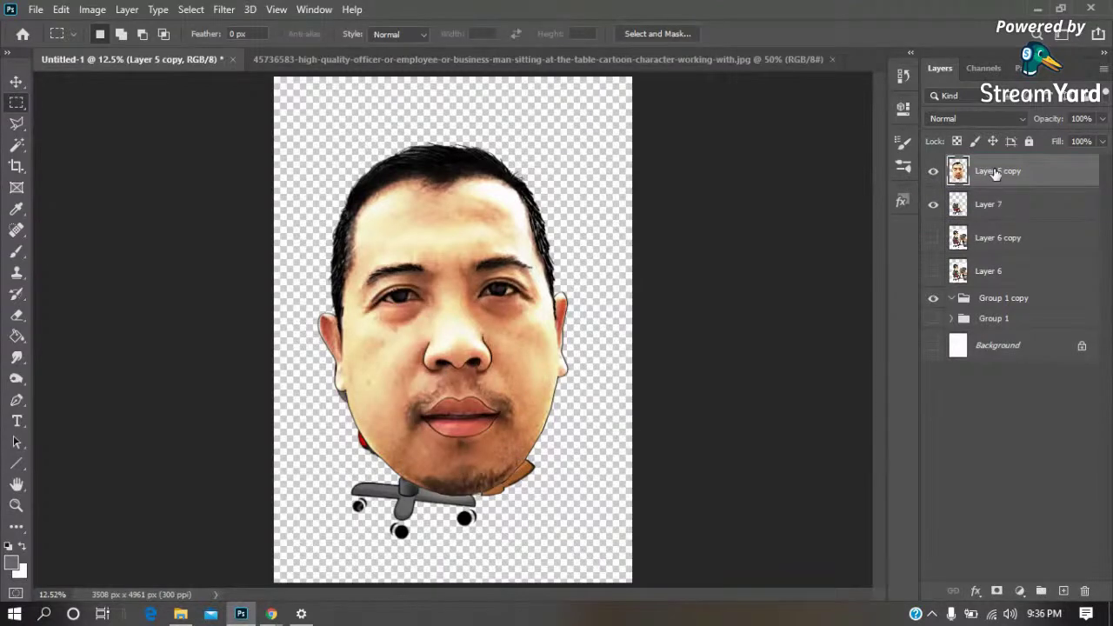
pyautogui.hotkey('ctrl', 't')
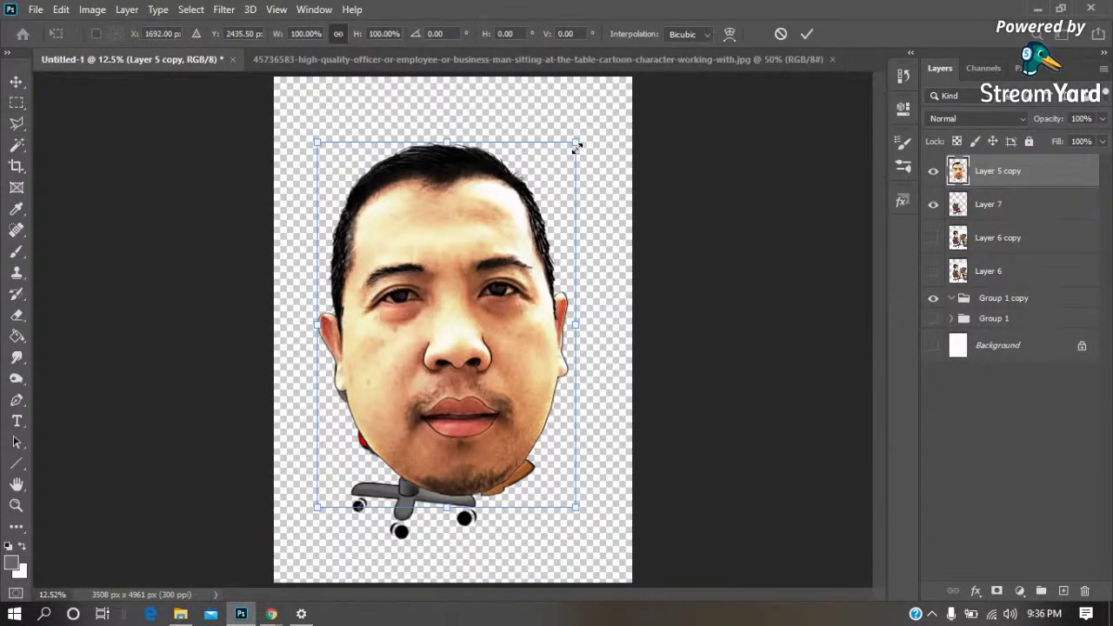
pyautogui.moveTo(576, 148); pyautogui.dragTo(459, 309)
pyautogui.moveTo(396, 422); pyautogui.dragTo(396, 231)
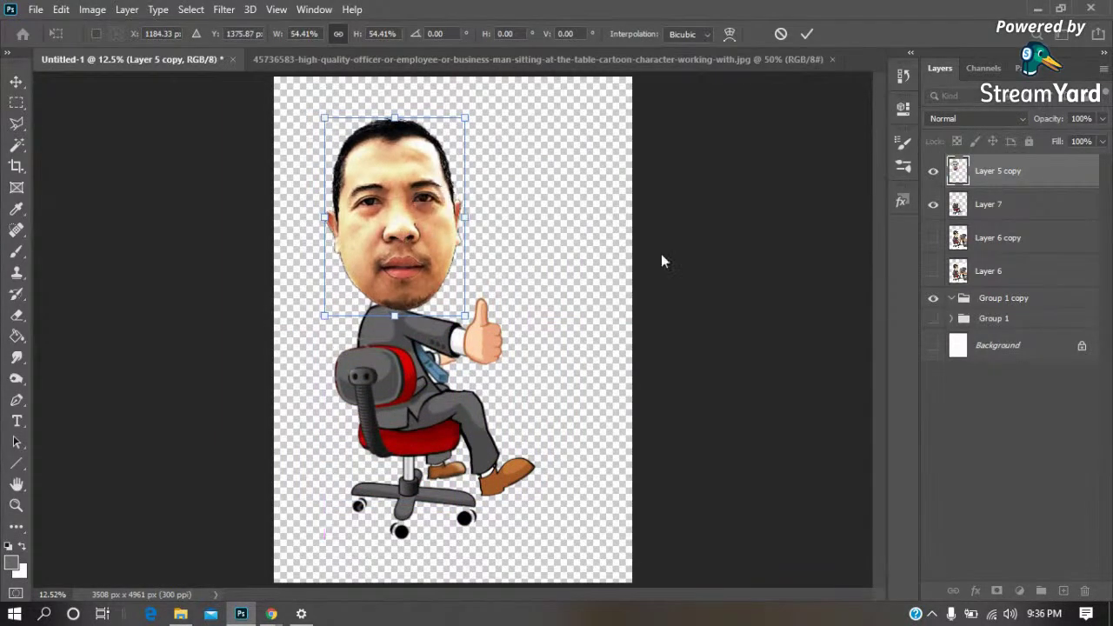
pyautogui.press('Return')
pyautogui.moveTo(997, 172); pyautogui.dragTo(984, 219)
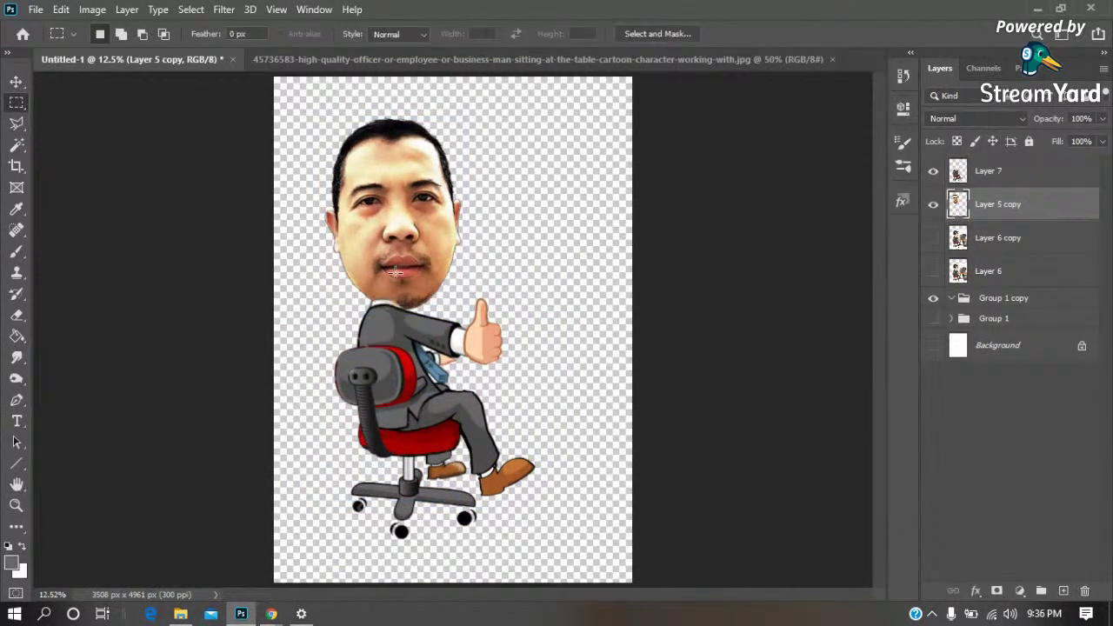
# Nudge the face with Shift+arrow keys to sit atop the businessman's collar
pyautogui.press('v')
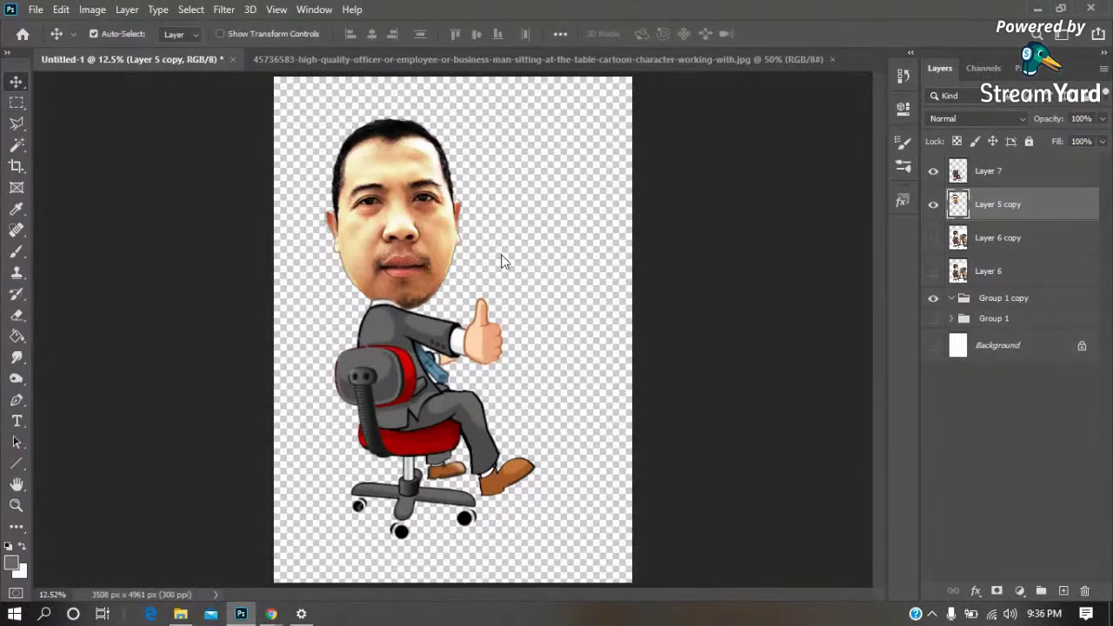
pyautogui.hotkey('shift', 'Left')
pyautogui.hotkey('shift', 'Left')
pyautogui.hotkey('shift', 'Left')
pyautogui.hotkey('shift', 'Left')
pyautogui.hotkey('shift', 'Left')
pyautogui.hotkey('shift', 'Left')
pyautogui.hotkey('shift', 'Left')
pyautogui.hotkey('shift', 'Left')
pyautogui.hotkey('shift', 'Left')
pyautogui.hotkey('shift', 'Left')
pyautogui.hotkey('shift', 'Left')
pyautogui.hotkey('shift', 'Left')
pyautogui.hotkey('shift', 'Left')
pyautogui.hotkey('shift', 'Left')
pyautogui.hotkey('shift', 'Left')
pyautogui.hotkey('shift', 'Left')
pyautogui.hotkey('shift', 'Left')
pyautogui.hotkey('shift', 'Down')
pyautogui.hotkey('shift', 'Down')
pyautogui.hotkey('shift', 'Down')
pyautogui.hotkey('shift', 'Down')
pyautogui.hotkey('shift', 'Down')
pyautogui.hotkey('shift', 'Right')
pyautogui.hotkey('shift', 'Right')
pyautogui.hotkey('shift', 'Right')
pyautogui.hotkey('shift', 'Right')
pyautogui.hotkey('shift', 'Down')
pyautogui.hotkey('shift', 'Down')
pyautogui.hotkey('shift', 'Right')
pyautogui.hotkey('shift', 'Right')
pyautogui.hotkey('shift', 'Right')
pyautogui.hotkey('shift', 'Right')
pyautogui.hotkey('shift', 'Right')
pyautogui.hotkey('shift', 'Right')
pyautogui.hotkey('shift', 'Right')
pyautogui.hotkey('shift', 'Right')
pyautogui.hotkey('shift', 'Right')
pyautogui.hotkey('shift', 'Left')
pyautogui.hotkey('shift', 'Left')
pyautogui.hotkey('shift', 'Left')
pyautogui.click(980, 172)
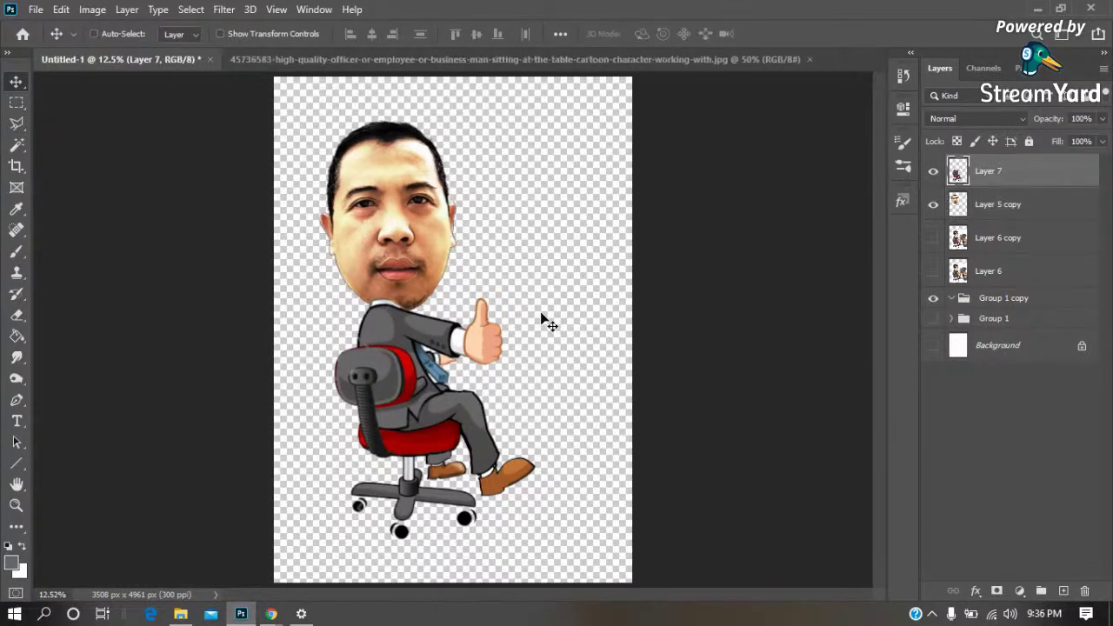
# Widen the Layer 7 cartoon body to about 111% and nudge it slightly left
pyautogui.hotkey('ctrl', 't')
pyautogui.moveTo(432, 293); pyautogui.dragTo(432, 318)
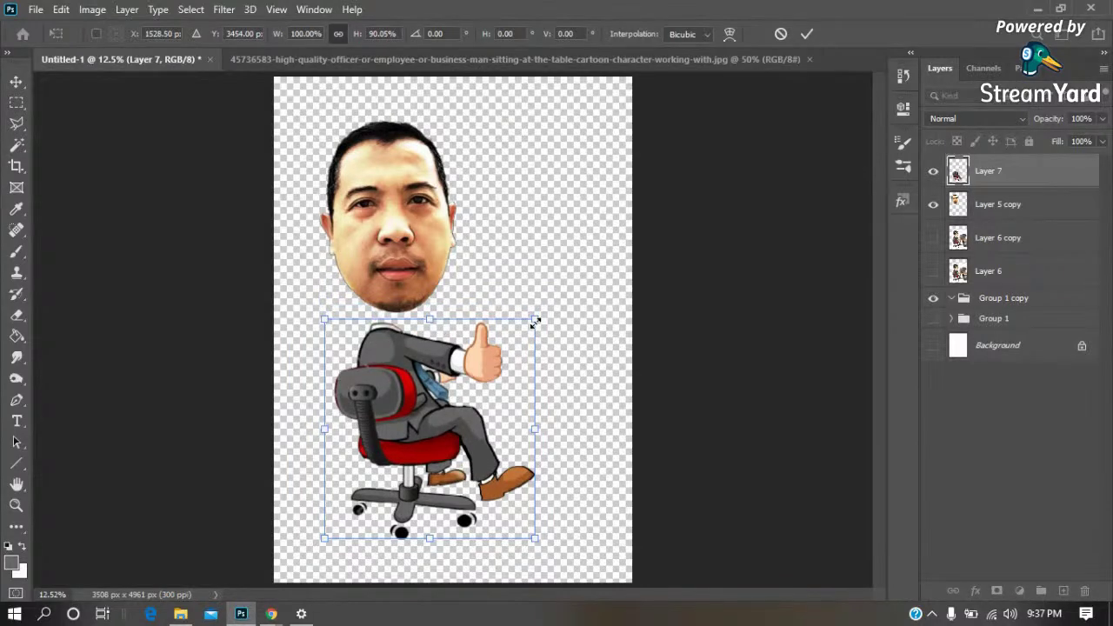
pyautogui.moveTo(535, 321); pyautogui.dragTo(564, 305)
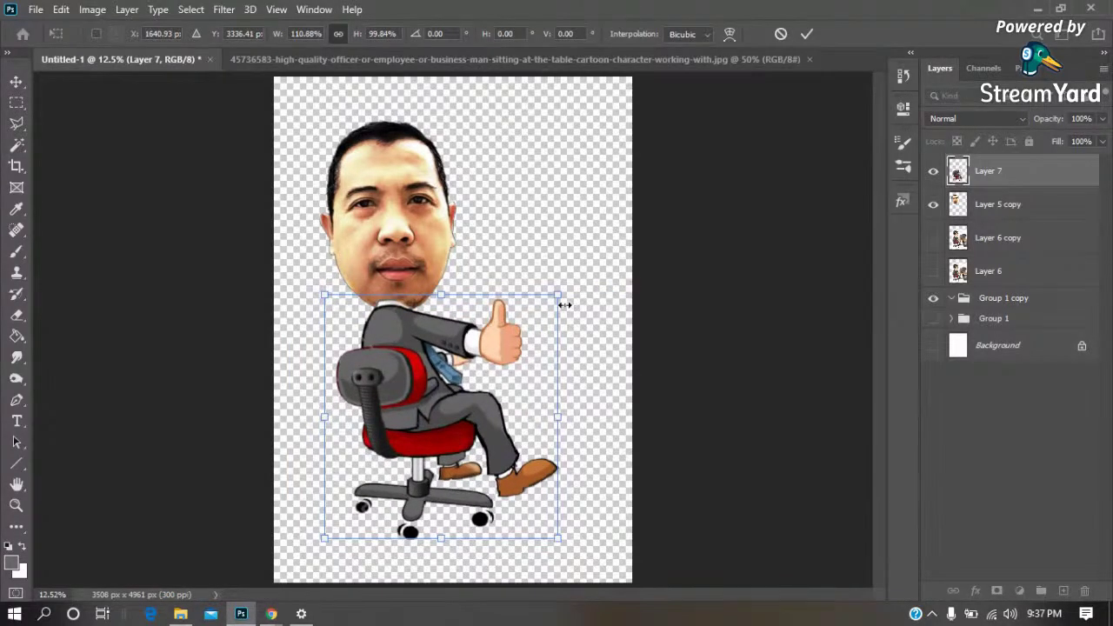
pyautogui.press('Return')
pyautogui.press('Left')
pyautogui.press('Left')
pyautogui.press('Left')
pyautogui.press('Left')
pyautogui.press('Left')
pyautogui.press('Left')
pyautogui.press('Left')
pyautogui.press('Left')
pyautogui.press('Left')
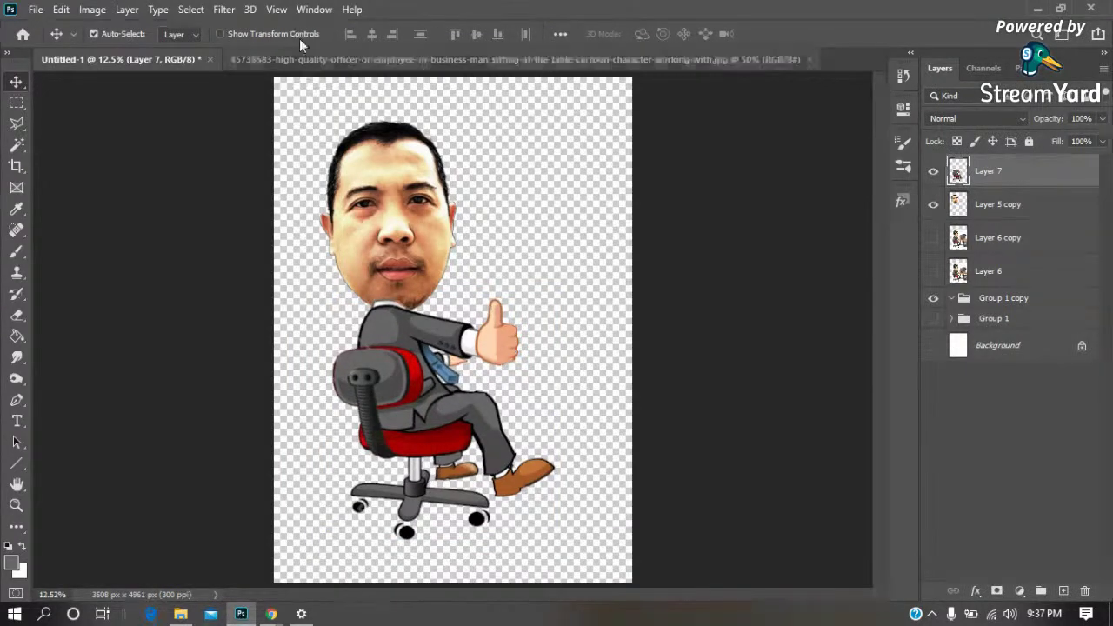
pyautogui.click(225, 10)
pyautogui.click(250, 137)
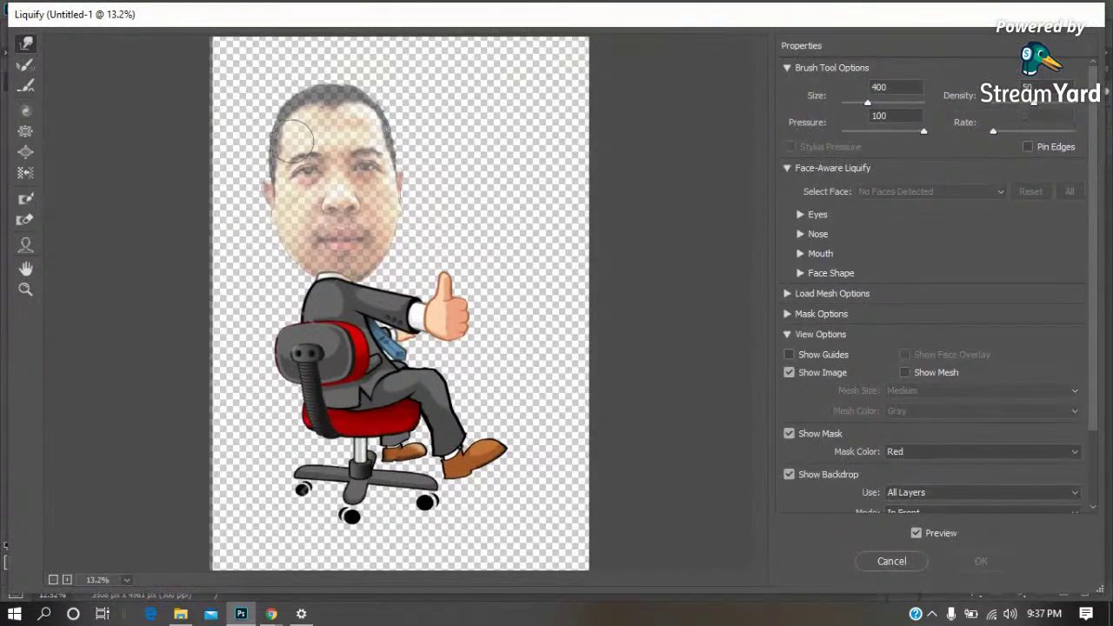
# In Liquify, zoom onto the torso and push the shoulder outline upward
pyautogui.press('z')
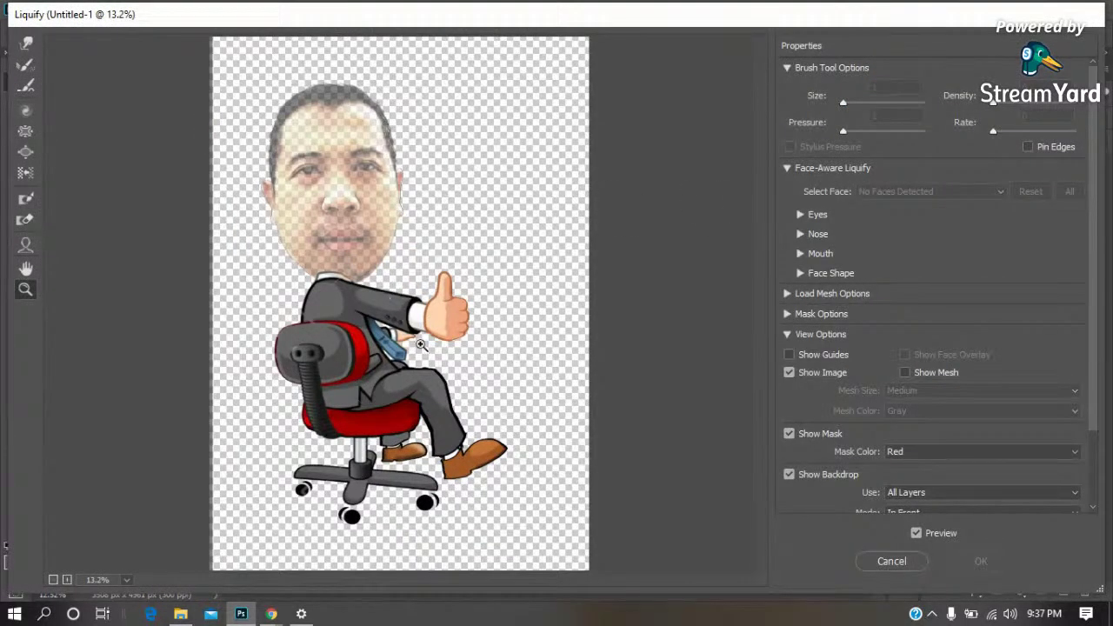
pyautogui.moveTo(483, 379); pyautogui.dragTo(252, 218)
pyautogui.press('w')
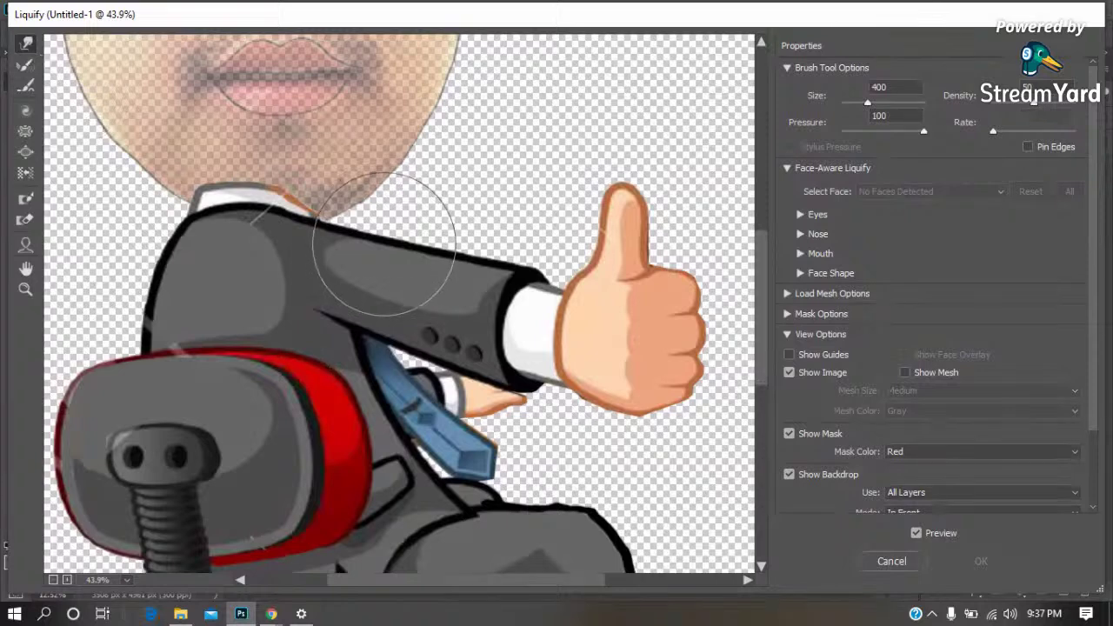
pyautogui.moveTo(383, 244); pyautogui.dragTo(386, 227)
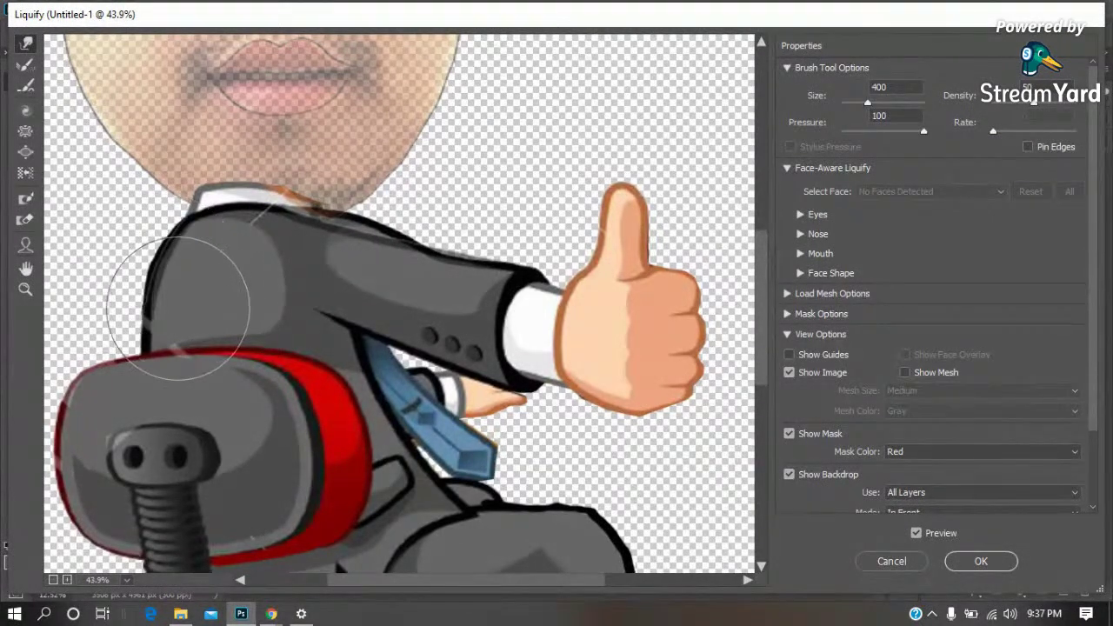
pyautogui.moveTo(195, 300); pyautogui.dragTo(328, 261)
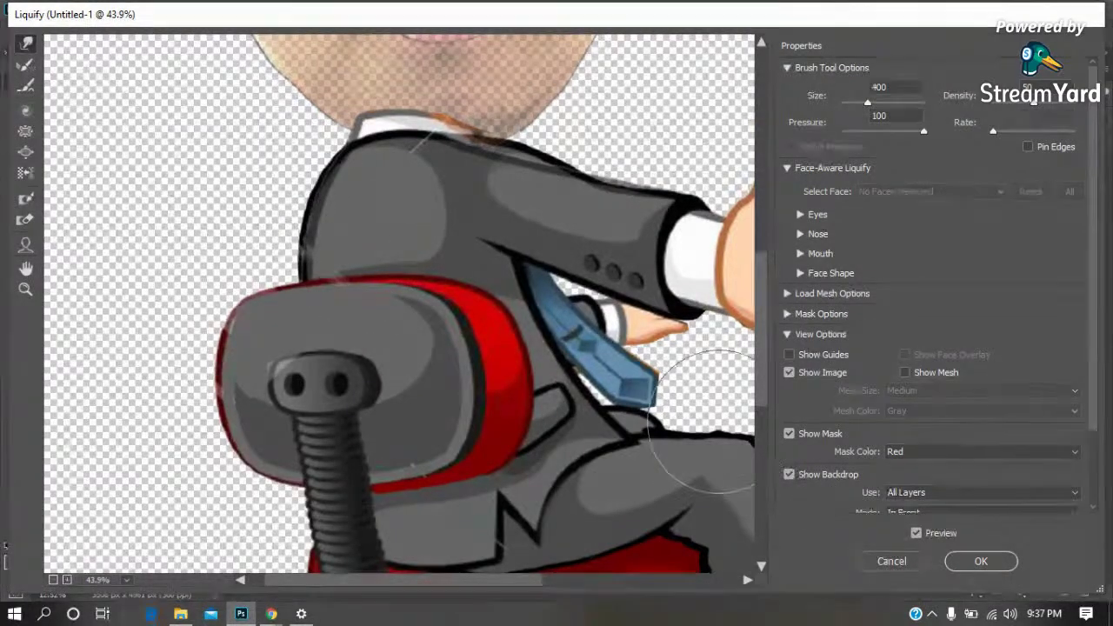
pyautogui.moveTo(579, 343); pyautogui.dragTo(421, 290)
pyautogui.click(790, 476)
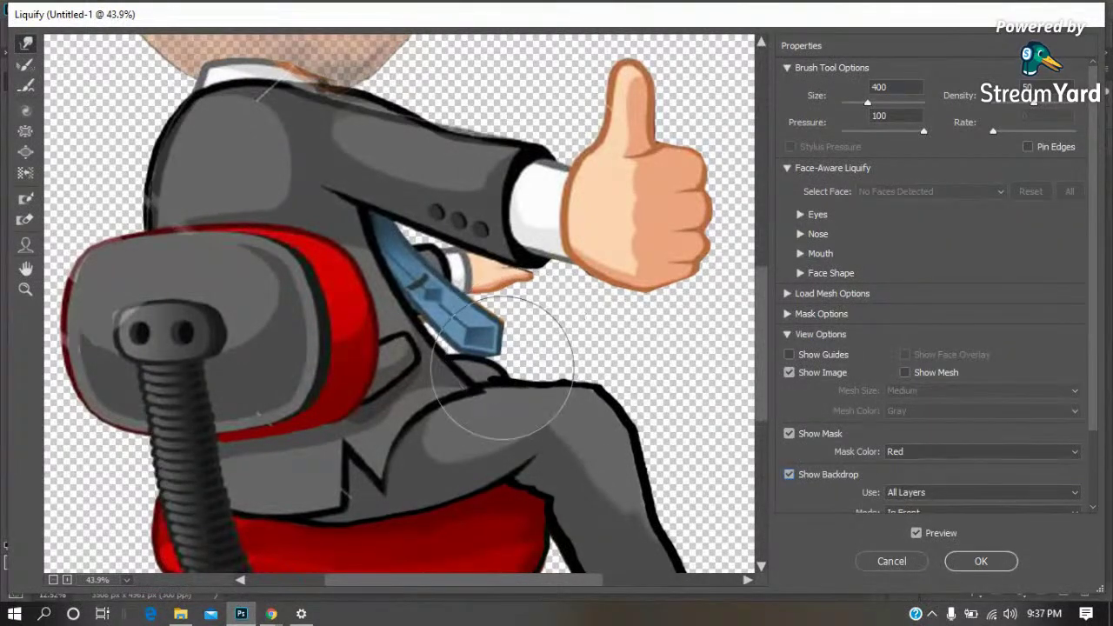
# Warp the tie and the trouser leg near the knee, then apply Liquify
pyautogui.moveTo(509, 348); pyautogui.dragTo(467, 296)
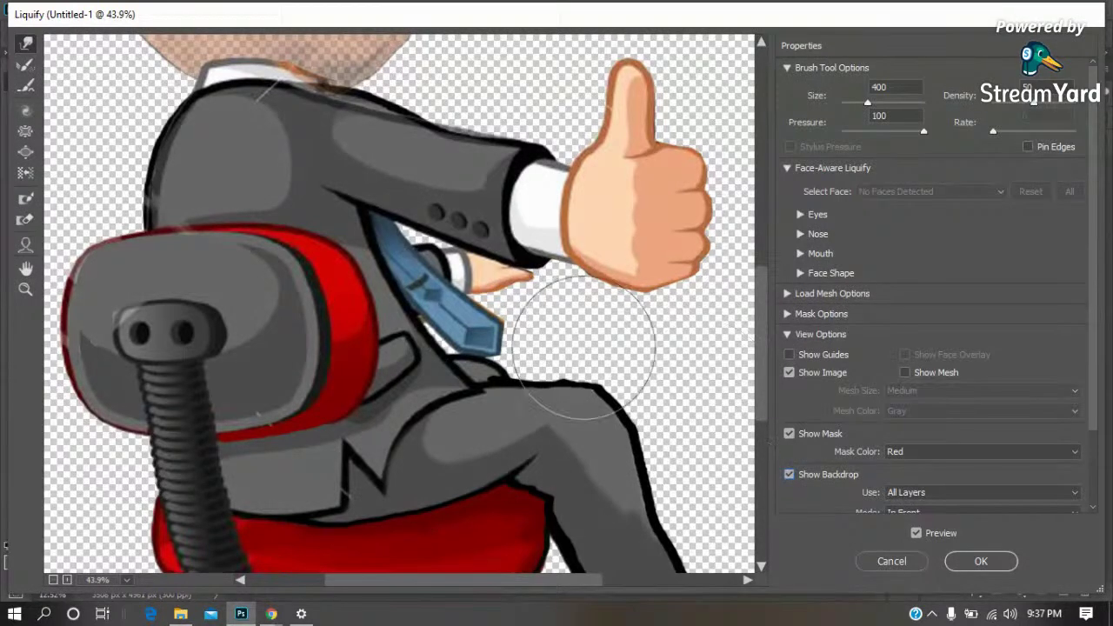
pyautogui.scroll(-3, 582, 365)
pyautogui.scroll(-2, 595, 360)
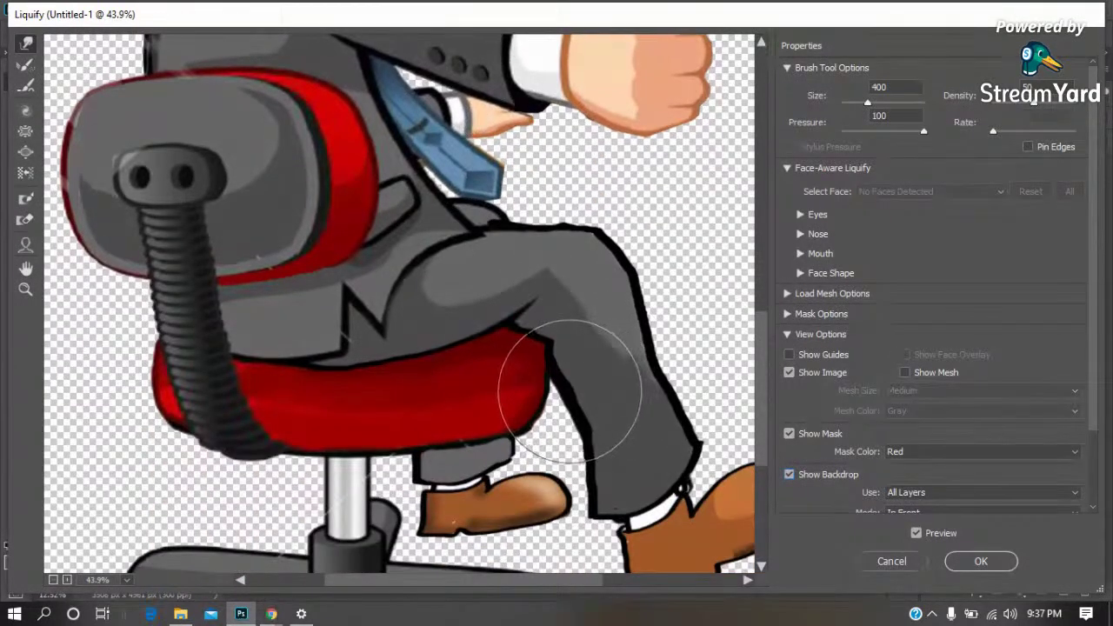
pyautogui.moveTo(582, 405)
pyautogui.mouseDown()
pyautogui.moveTo(559, 373)
pyautogui.moveTo(646, 360)
pyautogui.moveTo(609, 311)
pyautogui.moveTo(539, 321)
pyautogui.moveTo(521, 217)
pyautogui.moveTo(483, 238)
pyautogui.moveTo(628, 291)
pyautogui.moveTo(609, 286)
pyautogui.moveTo(621, 261)
pyautogui.moveTo(537, 311)
pyautogui.moveTo(435, 348)
pyautogui.moveTo(472, 336)
pyautogui.moveTo(394, 343)
pyautogui.mouseUp()
pyautogui.moveTo(431, 199); pyautogui.dragTo(429, 369)
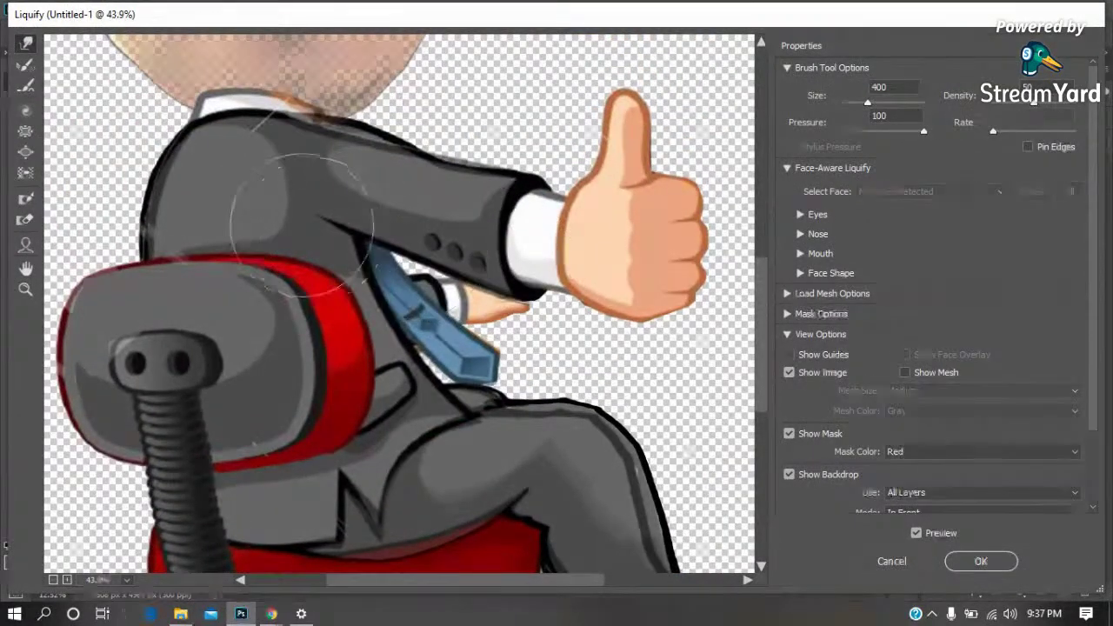
pyautogui.moveTo(296, 229); pyautogui.dragTo(488, 255)
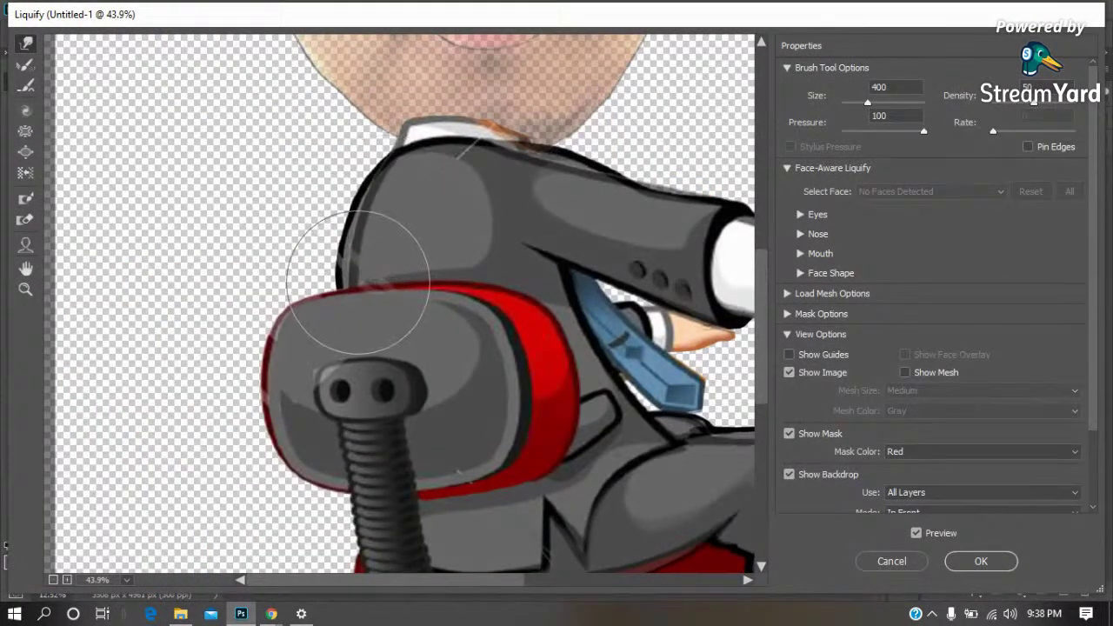
pyautogui.moveTo(462, 217); pyautogui.dragTo(444, 288)
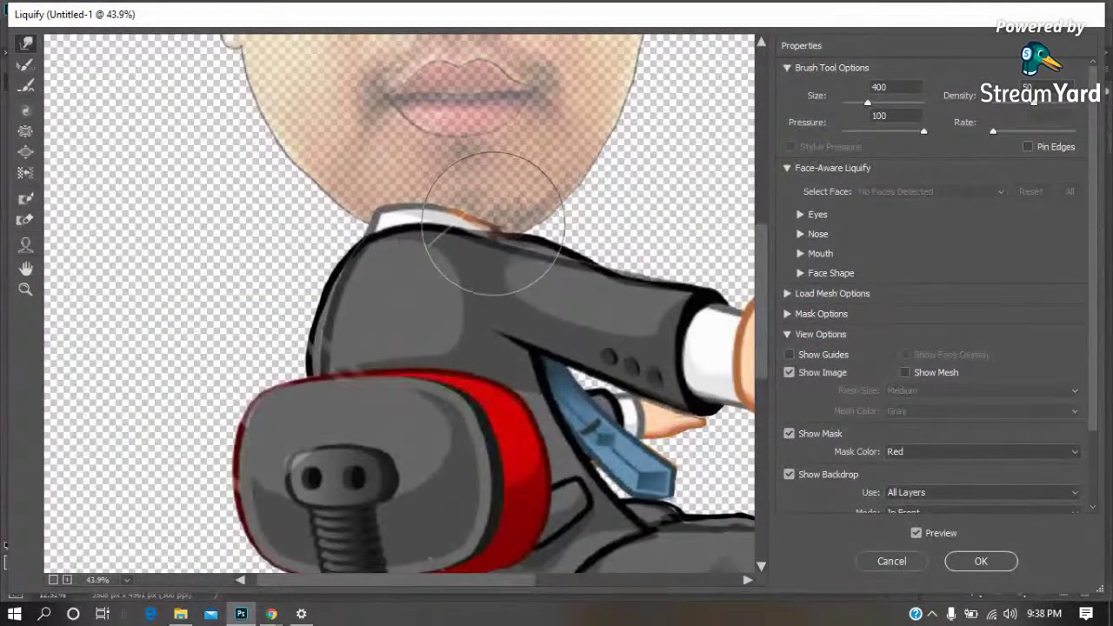
pyautogui.press('Return')
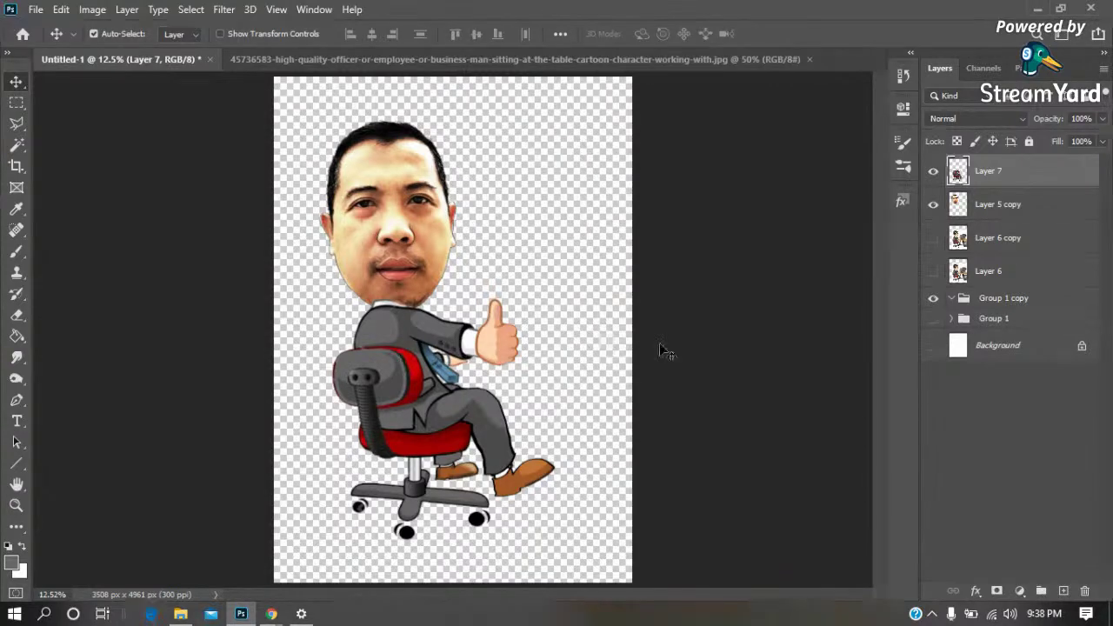
# Hide Layer 7 and Layer 5 copy, and select the Layer 6 copy desk scene
pyautogui.click(934, 240)
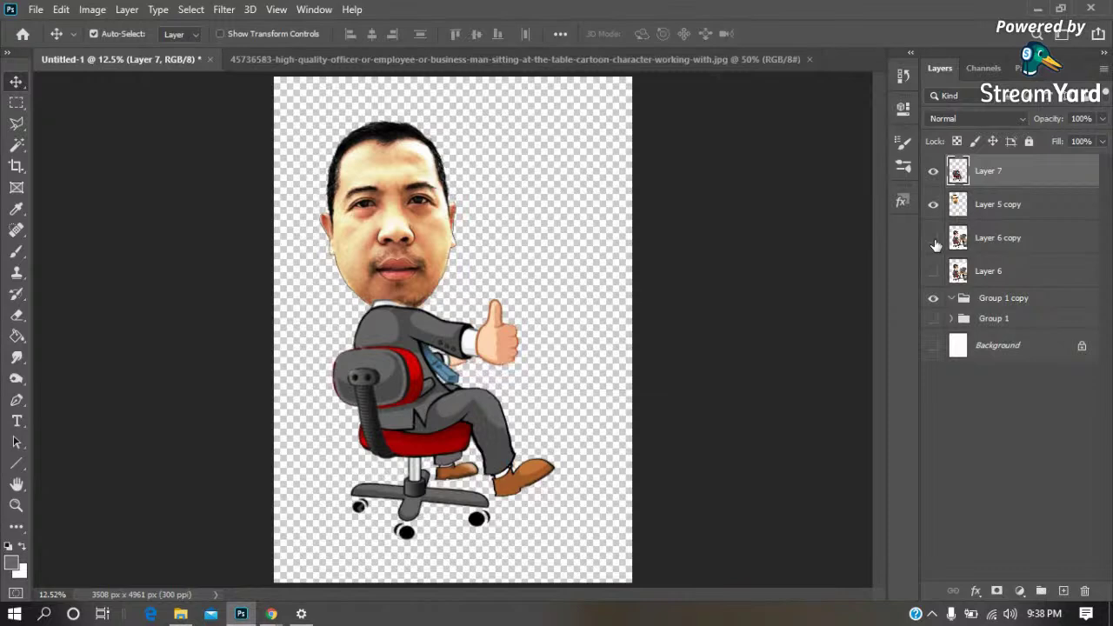
pyautogui.click(934, 240)
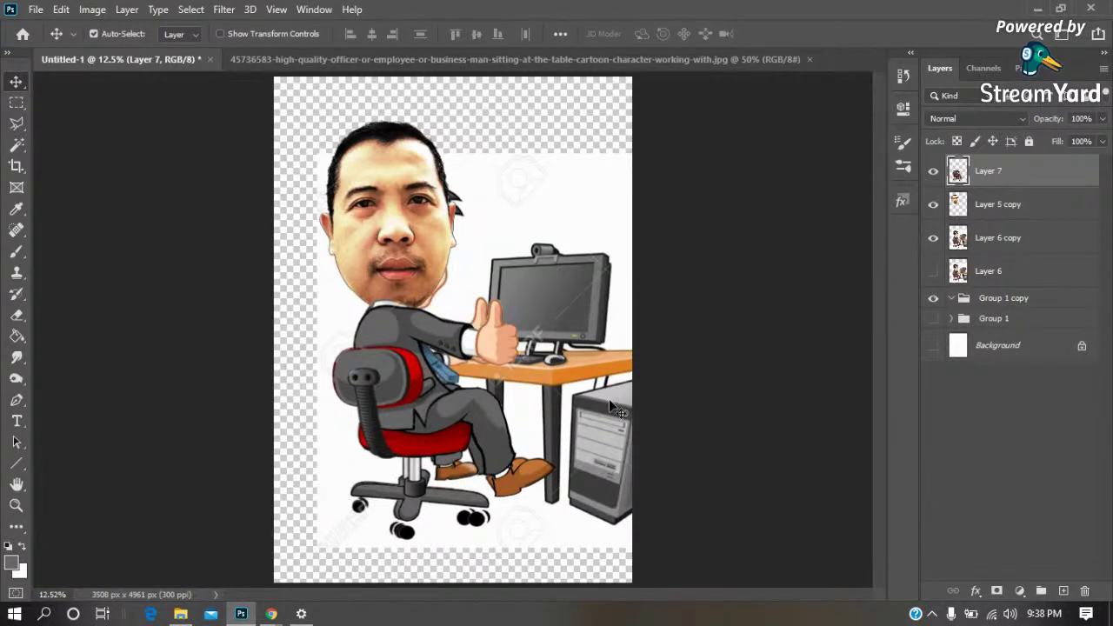
pyautogui.click(934, 205)
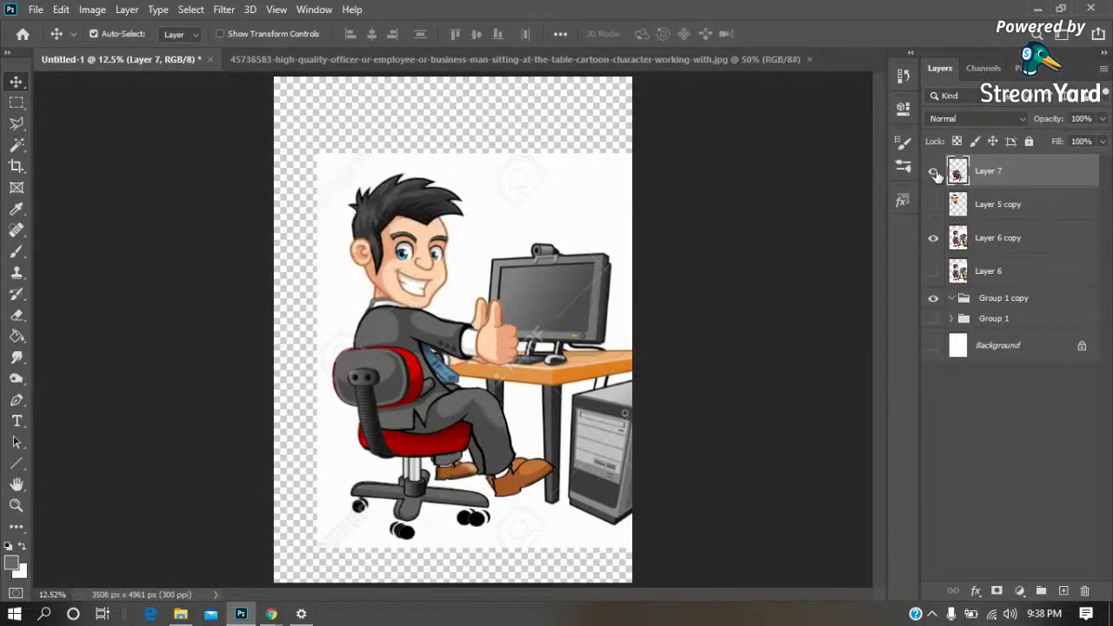
pyautogui.click(934, 172)
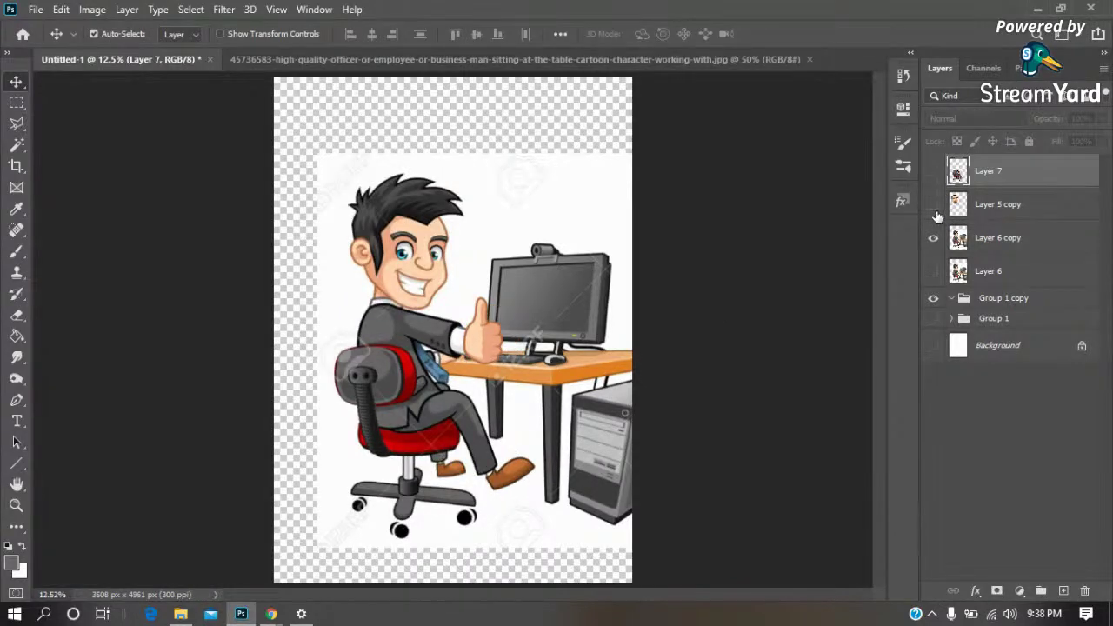
pyautogui.click(985, 248)
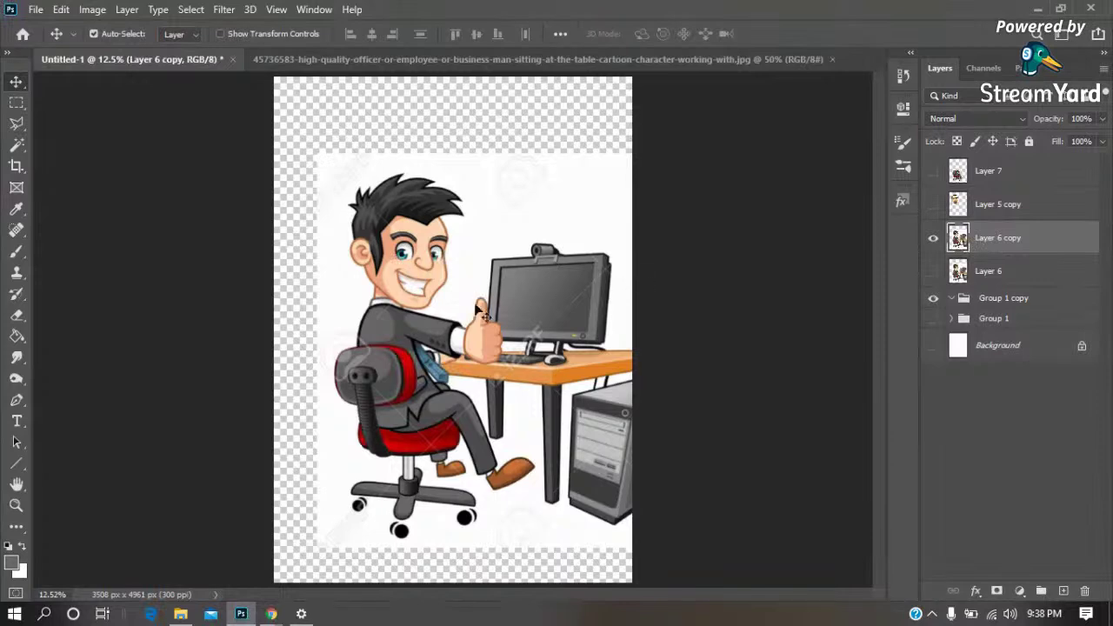
# Shift the Layer 6 copy cartoon and desk further left by about 34 px
pyautogui.moveTo(485, 339); pyautogui.dragTo(422, 331)
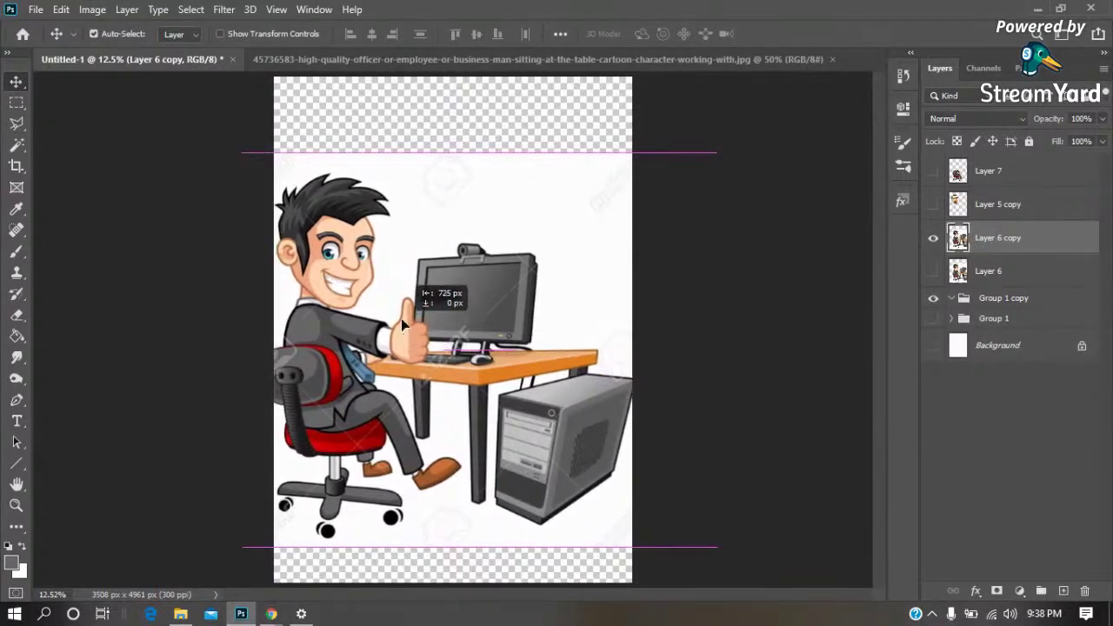
pyautogui.moveTo(523, 352); pyautogui.dragTo(507, 346)
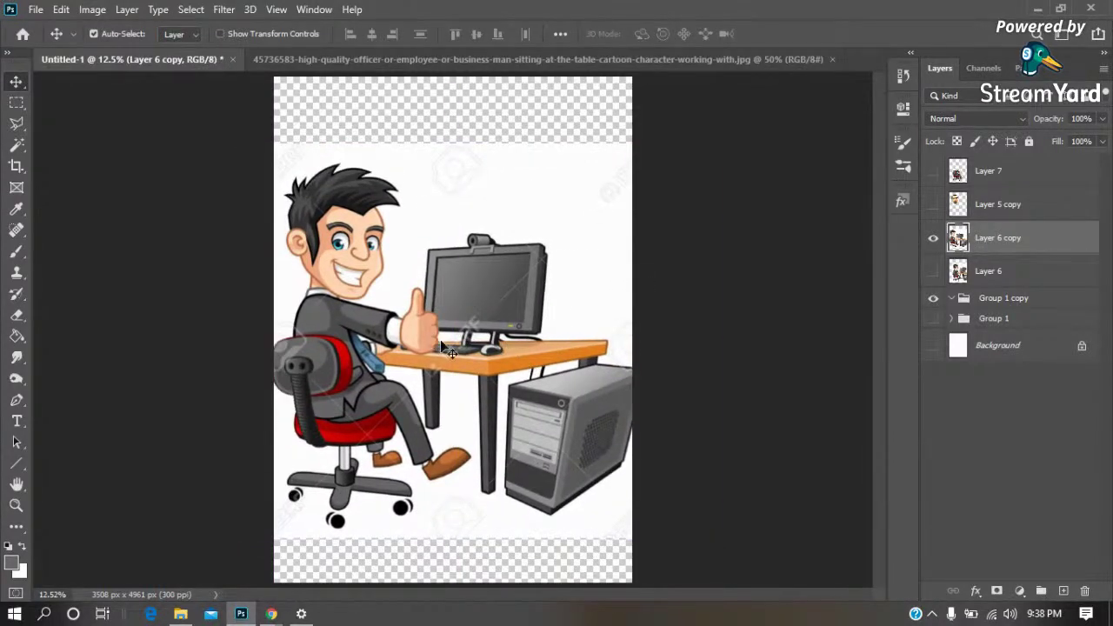
pyautogui.press('l')
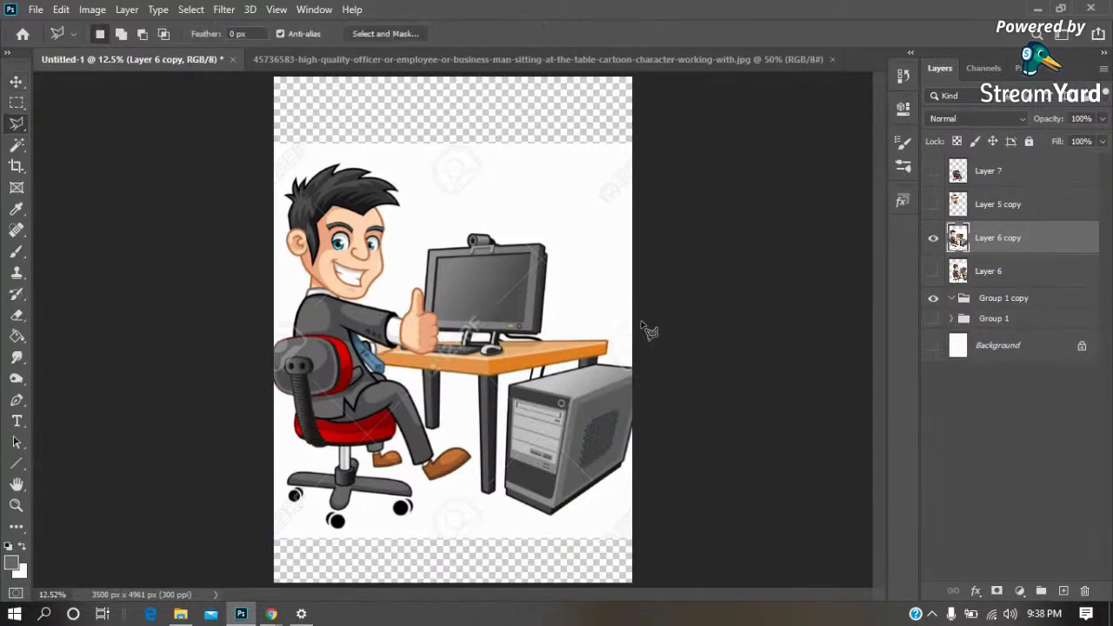
pyautogui.press('v')
pyautogui.moveTo(521, 326); pyautogui.dragTo(493, 326)
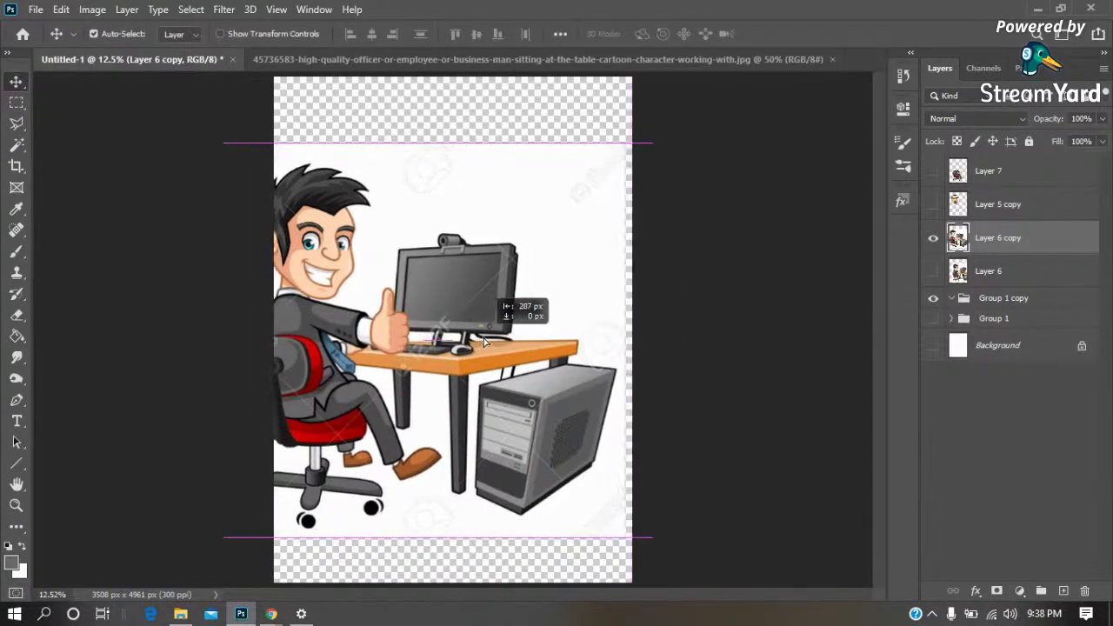
pyautogui.press('l')
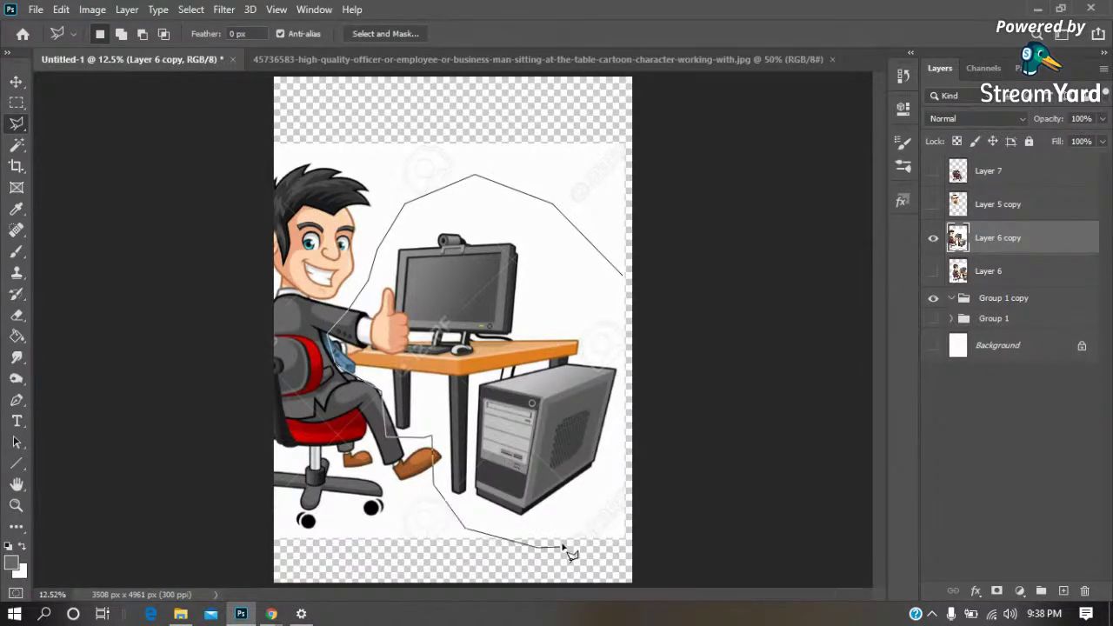
# Close the desk-and-computer outline, copy it to Layer 8, and hide Layer 6 copy
pyautogui.click(628, 329)
pyautogui.doubleClick(600, 302)
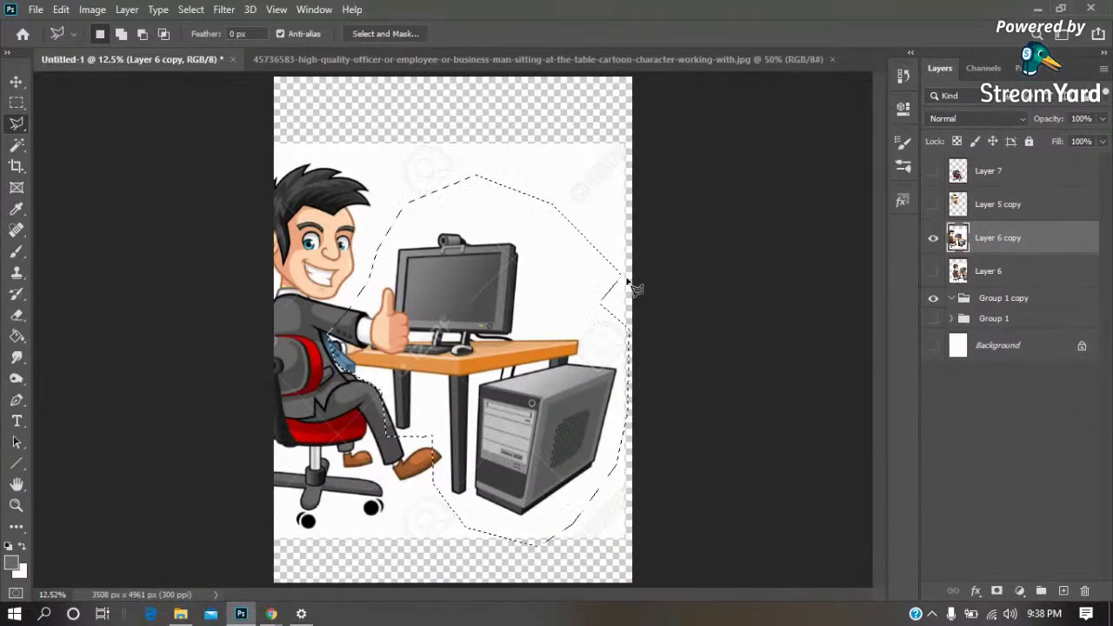
pyautogui.hotkey('ctrl', 'j')
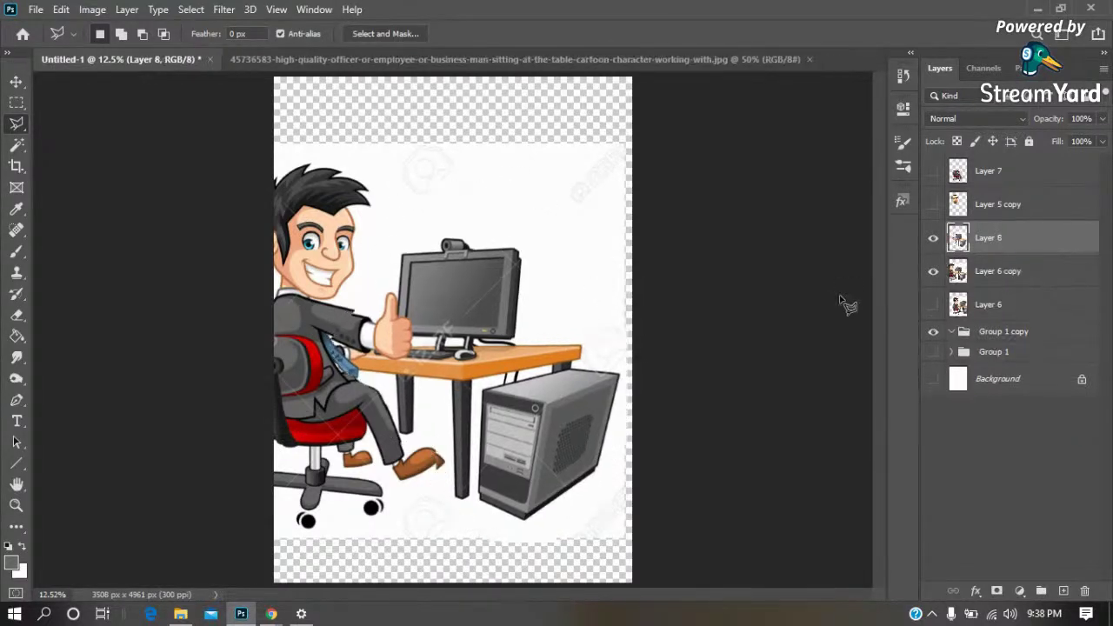
pyautogui.click(932, 272)
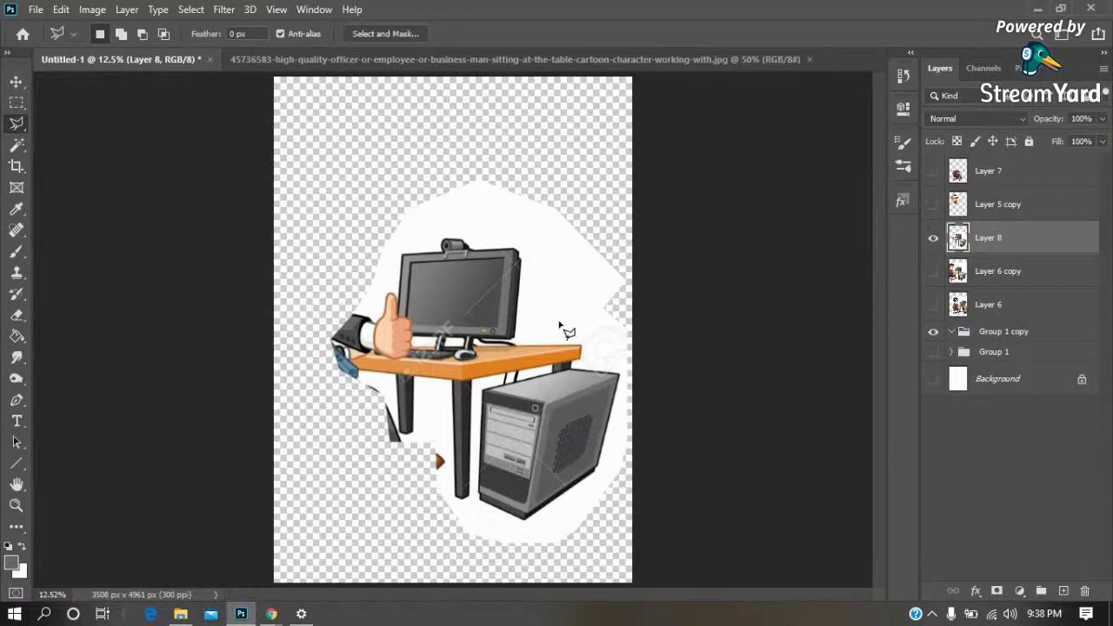
# Magic Wand and delete the white background and leftover white patch around the computer
pyautogui.press('z')
pyautogui.click(464, 322)
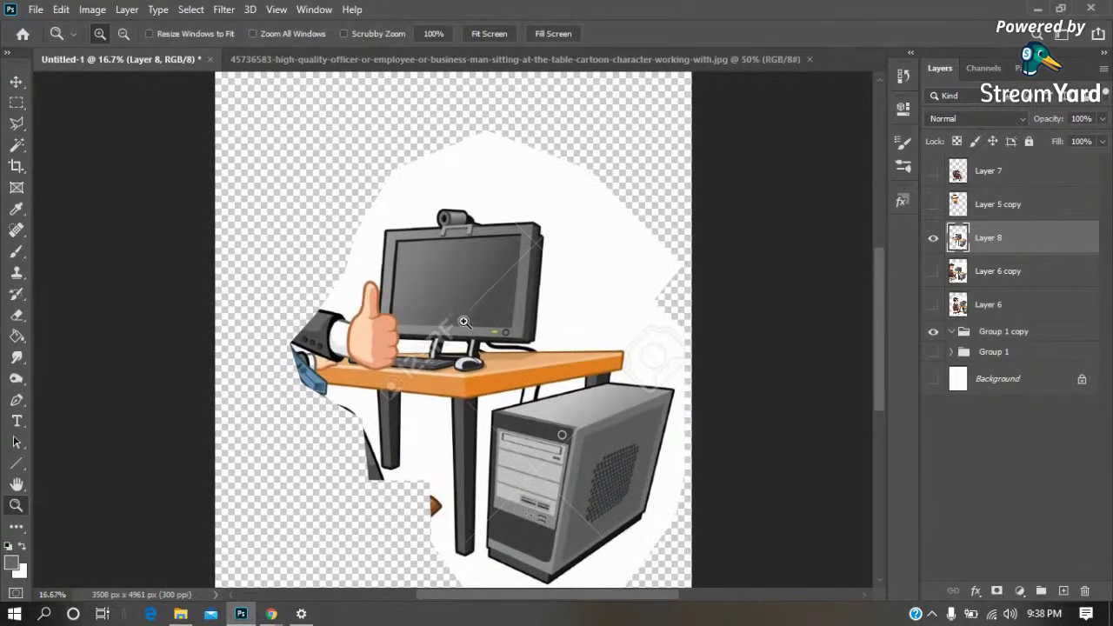
pyautogui.press('w')
pyautogui.click(533, 187)
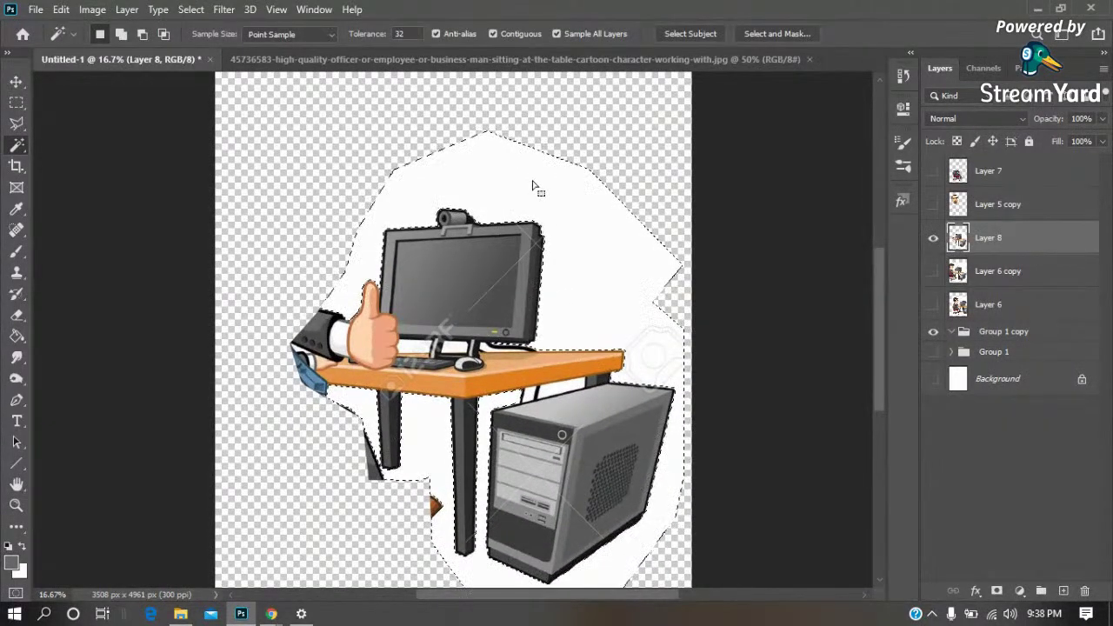
pyautogui.press('Delete')
pyautogui.hotkey('ctrl', 'd')
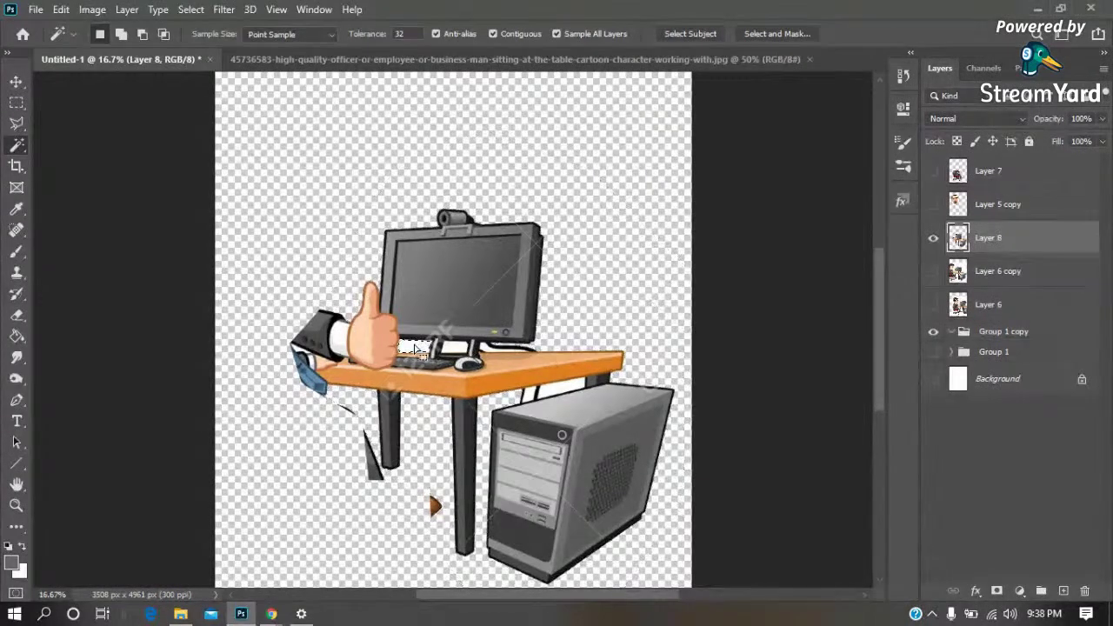
pyautogui.click(456, 347)
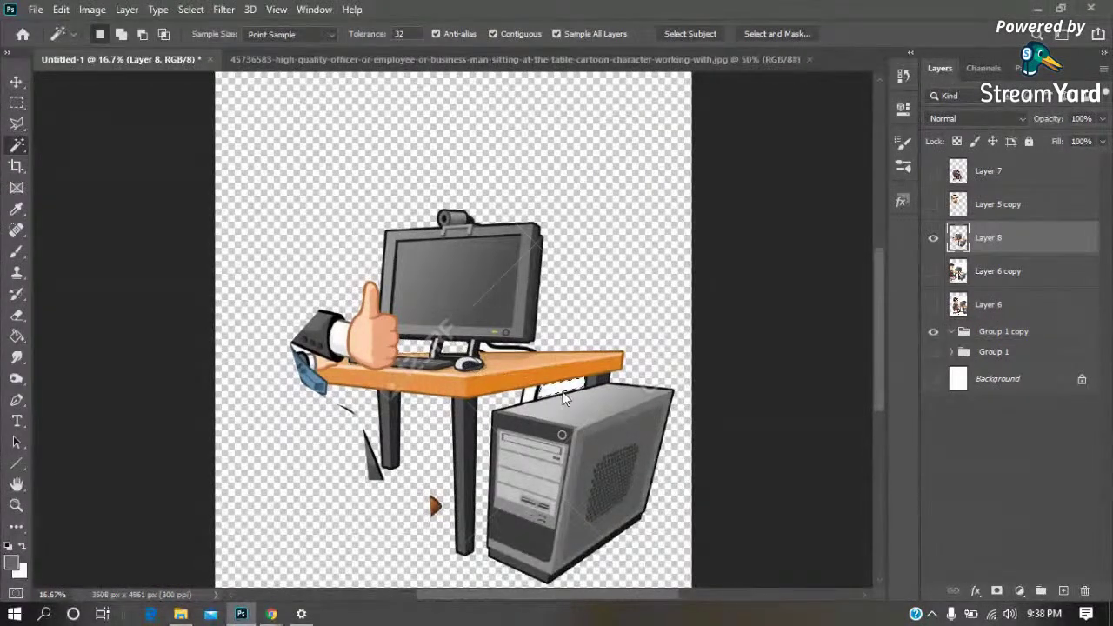
pyautogui.press('Delete')
pyautogui.hotkey('ctrl', 'd')
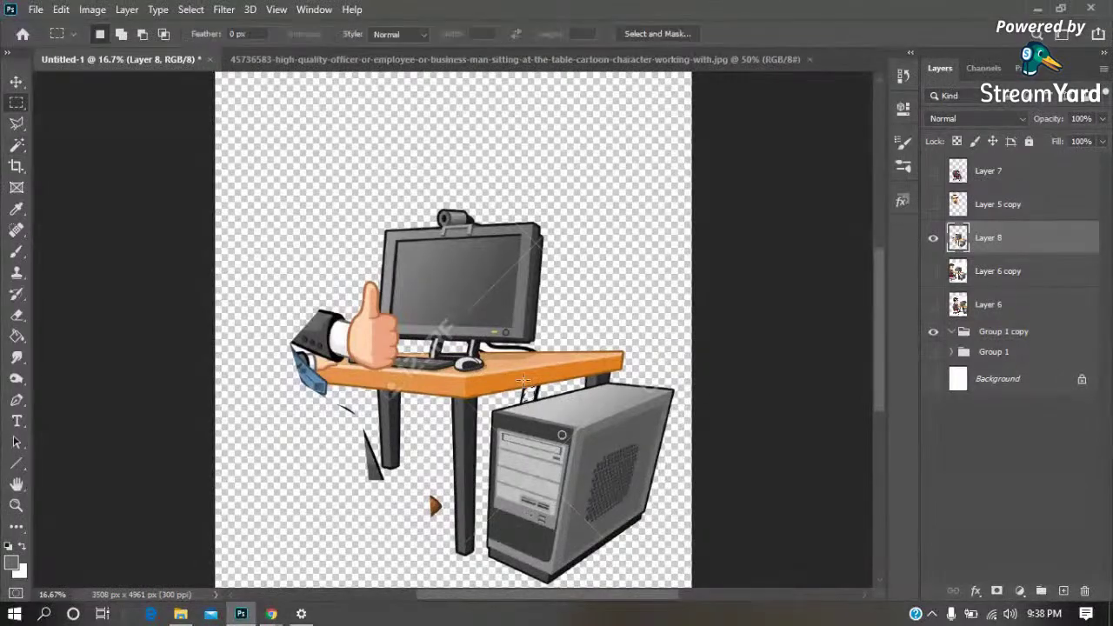
pyautogui.press('z')
pyautogui.moveTo(369, 557); pyautogui.dragTo(509, 474)
# Delete the leftover orange scrap and zoom in on the hand and desk edge
pyautogui.press('m')
pyautogui.moveTo(511, 195); pyautogui.dragTo(371, 388)
pyautogui.press('Delete')
pyautogui.press('z')
pyautogui.hotkey('ctrl', '0')
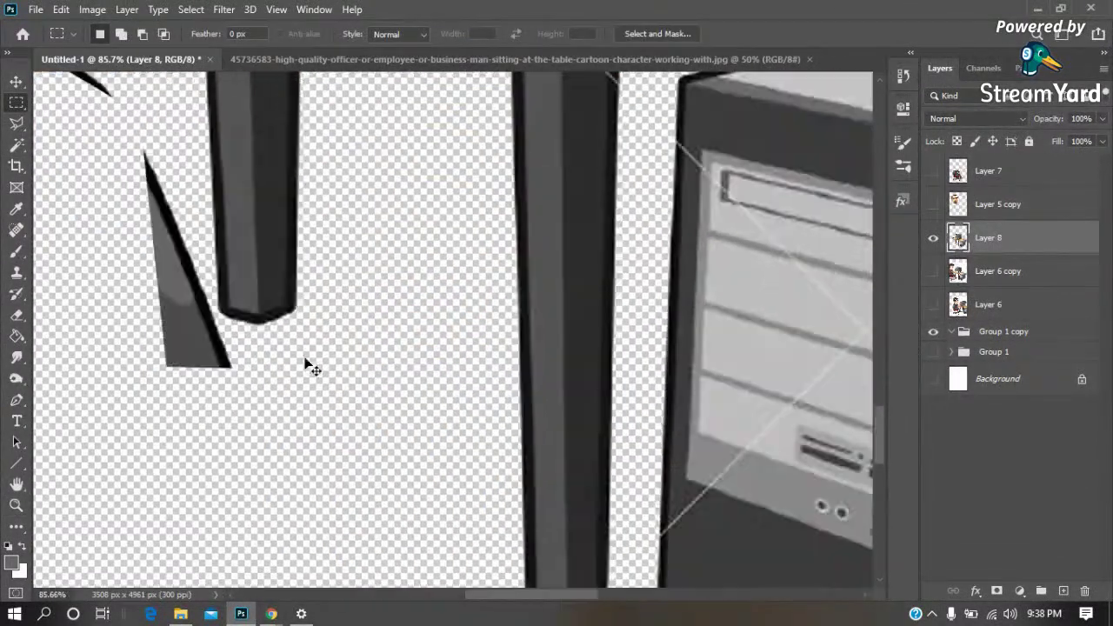
pyautogui.moveTo(248, 472); pyautogui.dragTo(620, 247)
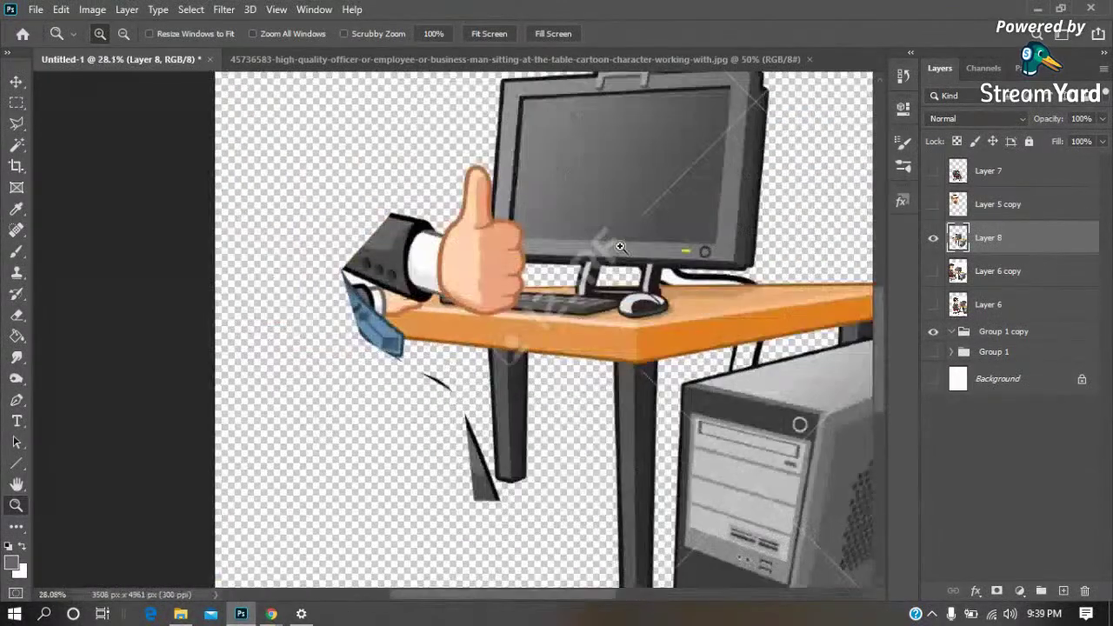
pyautogui.moveTo(269, 248); pyautogui.dragTo(591, 404)
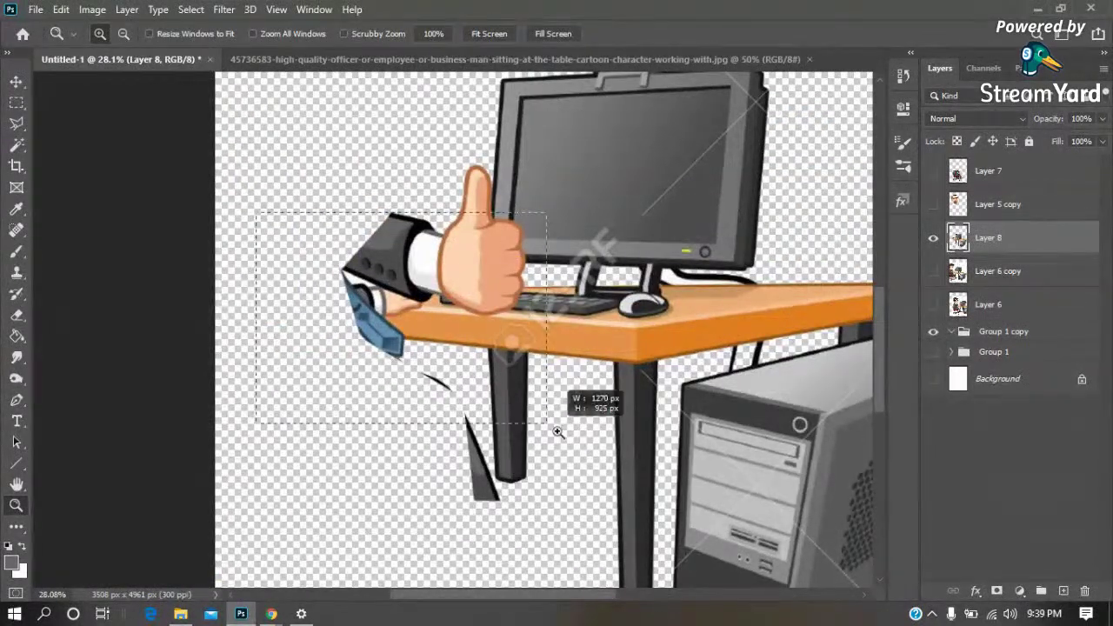
# Outline the desk's front-edge strip with the Polygonal Lasso
pyautogui.press('l')
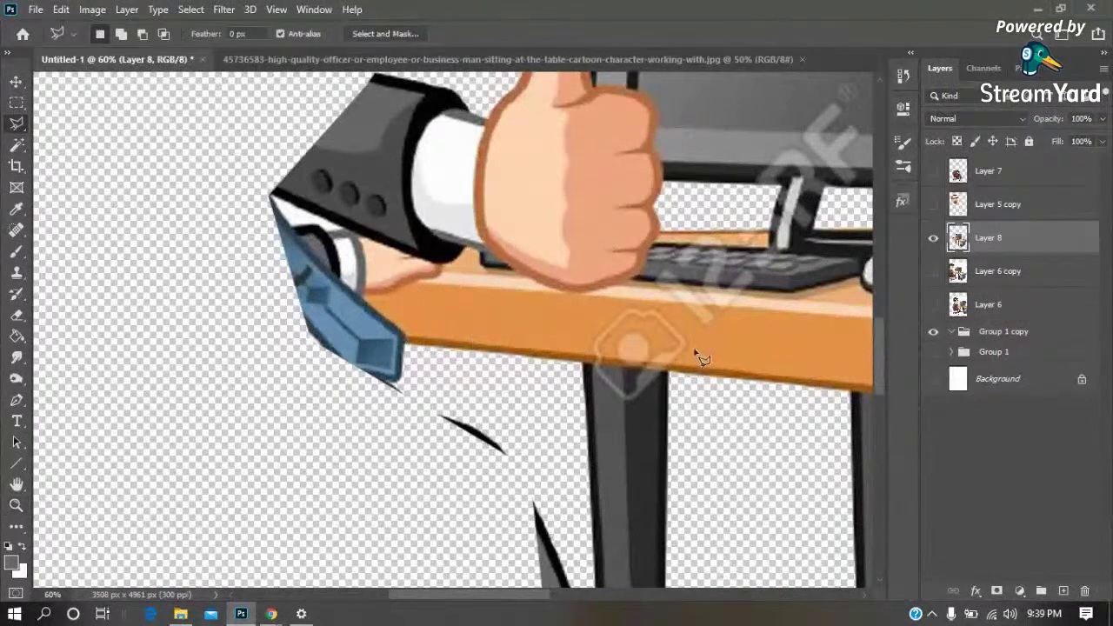
pyautogui.click(795, 311)
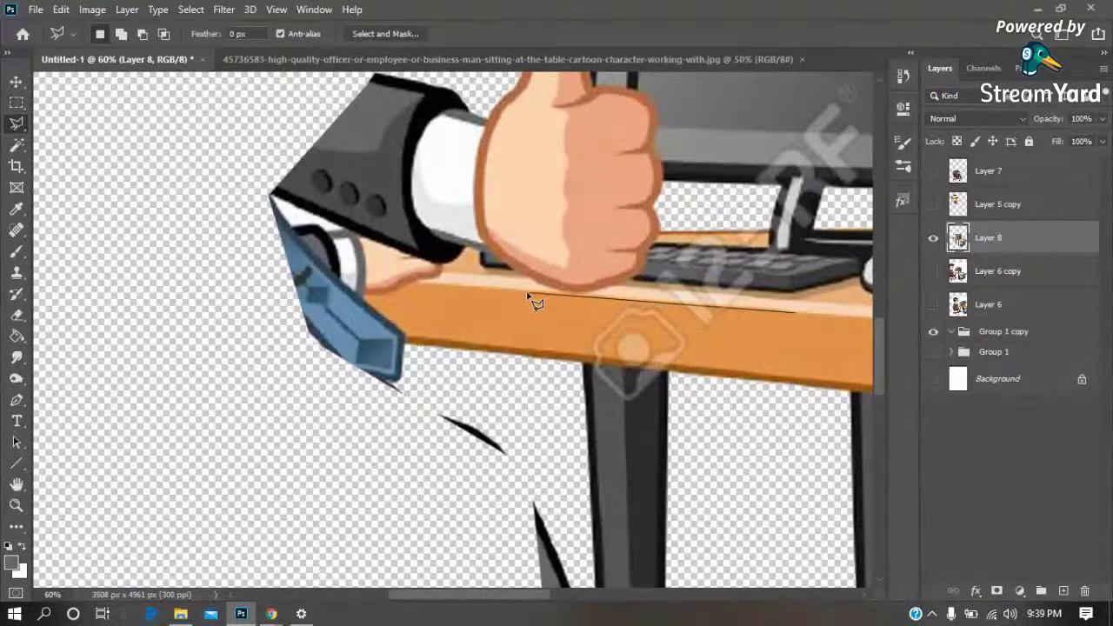
pyautogui.click(305, 280)
pyautogui.click(434, 352)
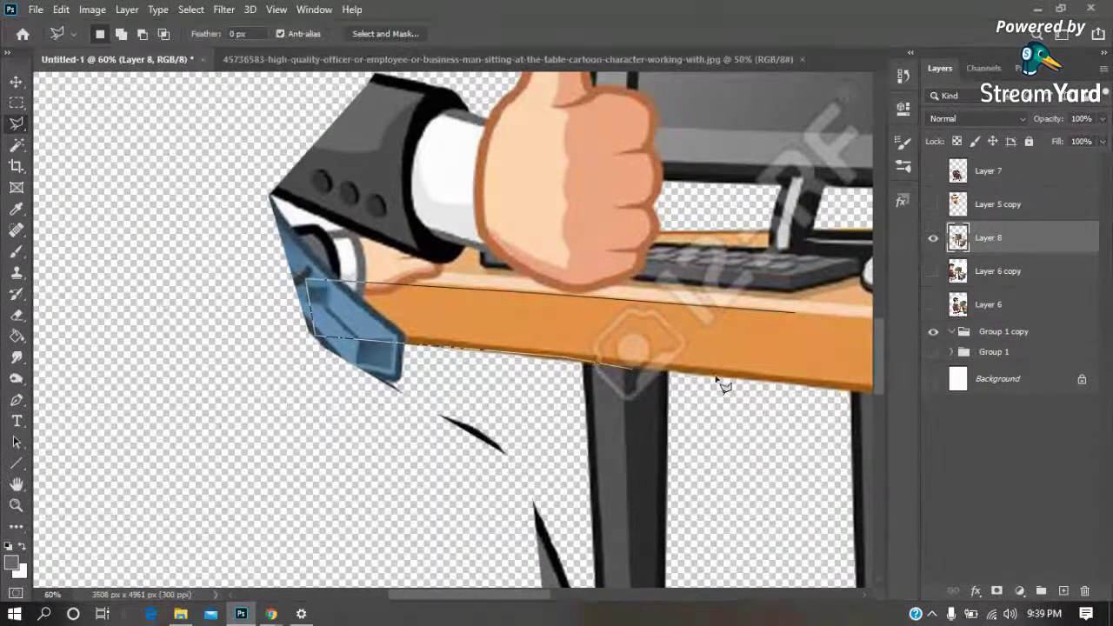
pyautogui.doubleClick(766, 358)
# Paint the strip with the sampled desk orange using a 200 px brush
pyautogui.press('i')
pyautogui.click(739, 335)
pyautogui.press('b')
pyautogui.press(']')
pyautogui.press(']')
pyautogui.press(']')
pyautogui.press(']')
pyautogui.press(']')
pyautogui.press(']')
pyautogui.press(']')
pyautogui.press(']')
pyautogui.moveTo(713, 340)
pyautogui.mouseDown()
pyautogui.moveTo(293, 310)
pyautogui.moveTo(278, 339)
pyautogui.mouseUp()
pyautogui.press('m')
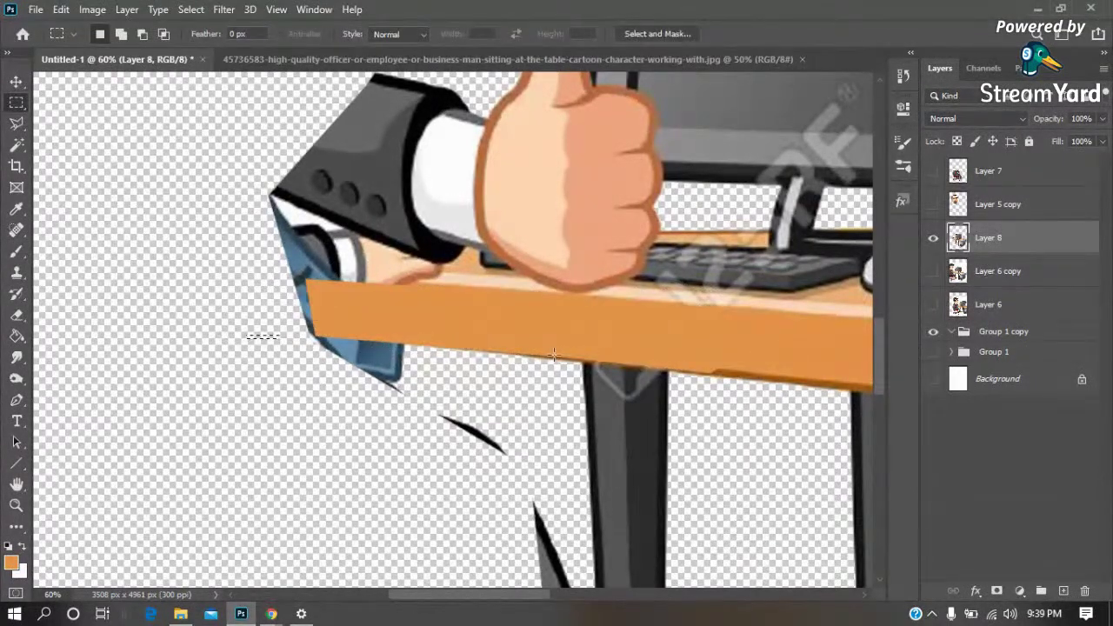
pyautogui.moveTo(548, 280); pyautogui.dragTo(447, 362)
# Outline the desk's top-edge strip, fill it with sampled light peach, and deselect
pyautogui.press('l')
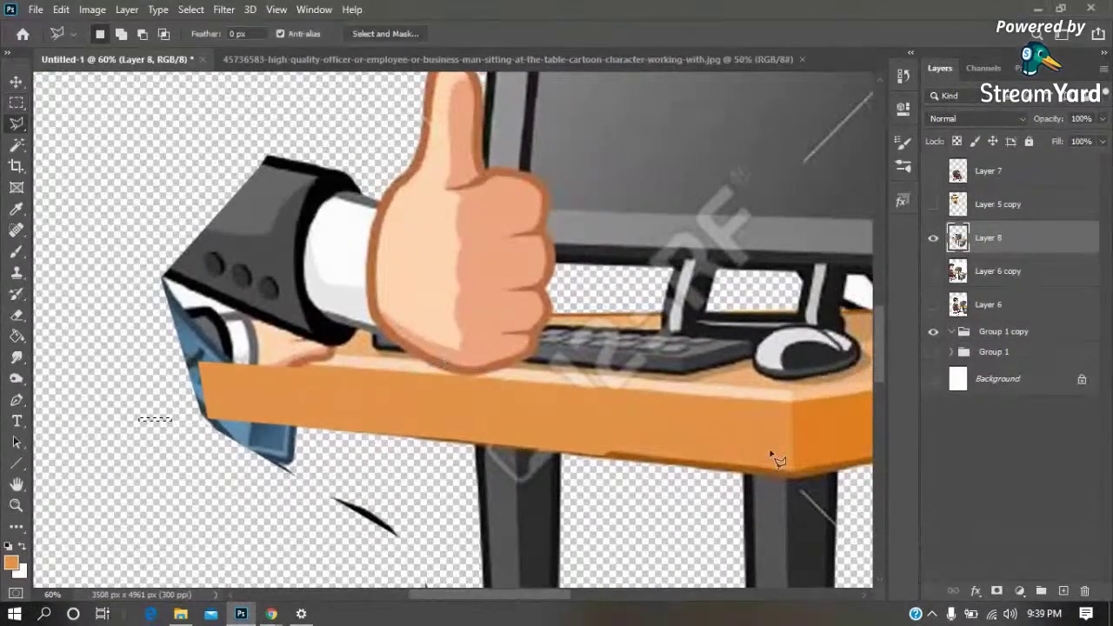
pyautogui.click(793, 404)
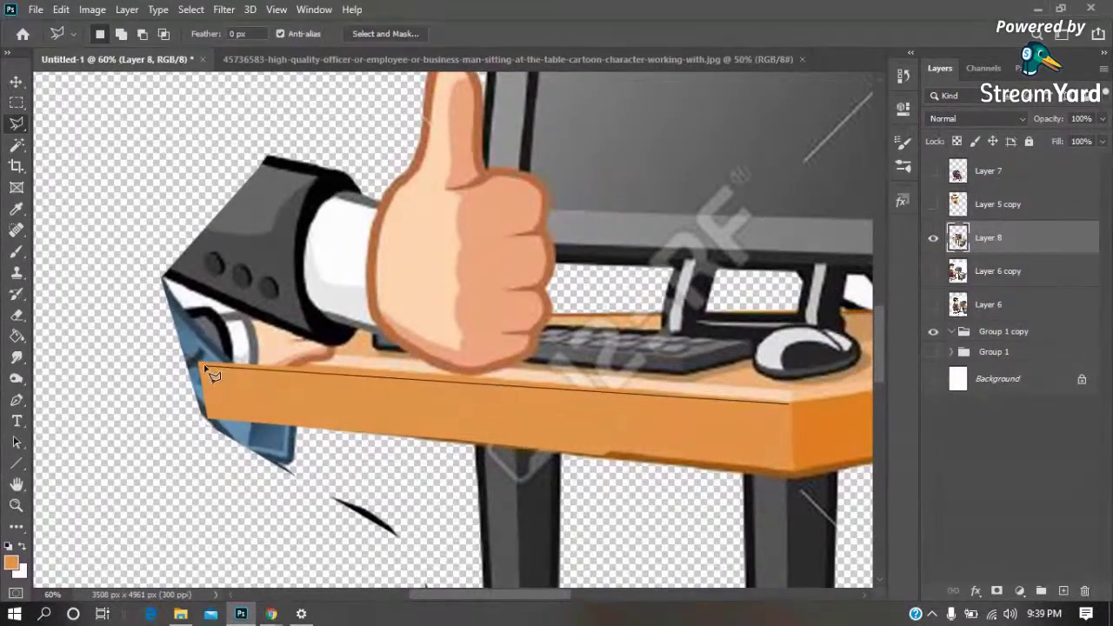
pyautogui.click(211, 354)
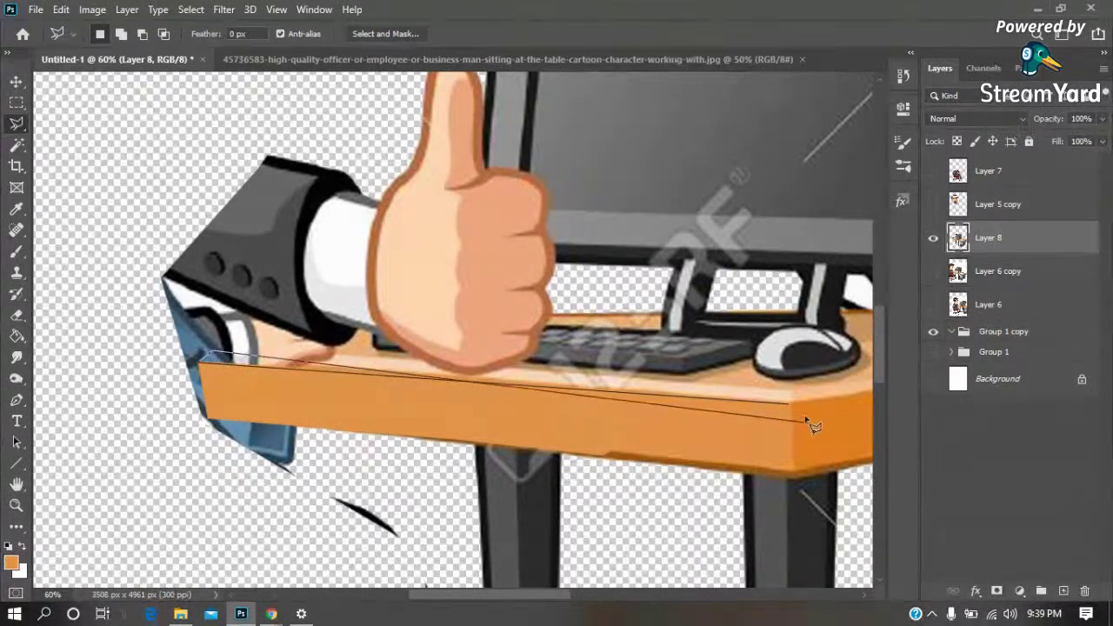
pyautogui.click(792, 402)
pyautogui.press('i')
pyautogui.click(780, 401)
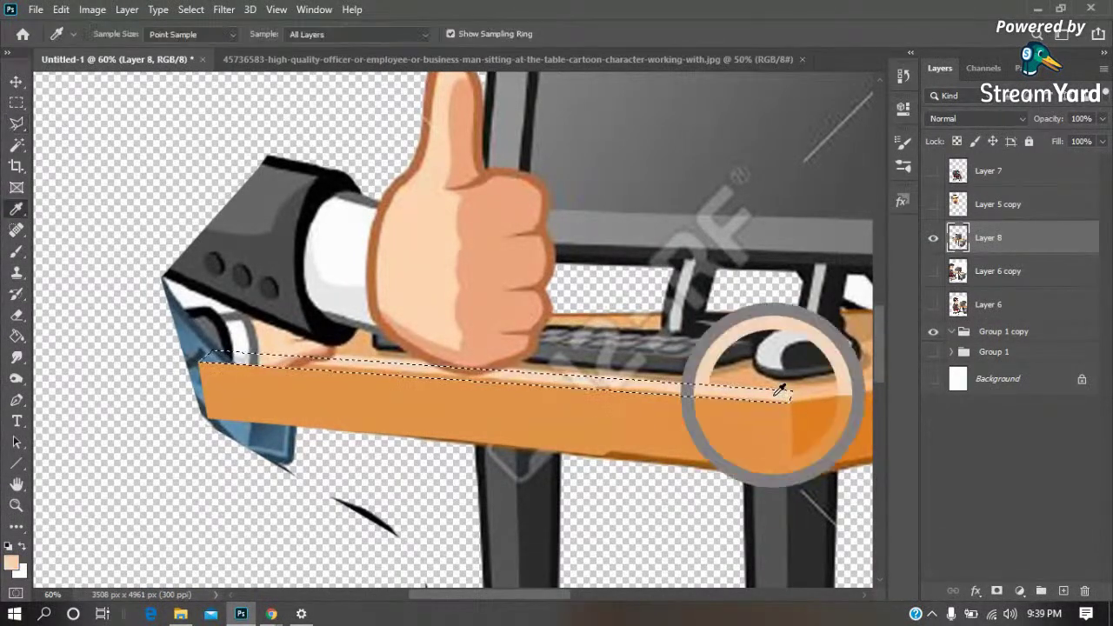
pyautogui.press('b')
pyautogui.moveTo(541, 381); pyautogui.dragTo(122, 357)
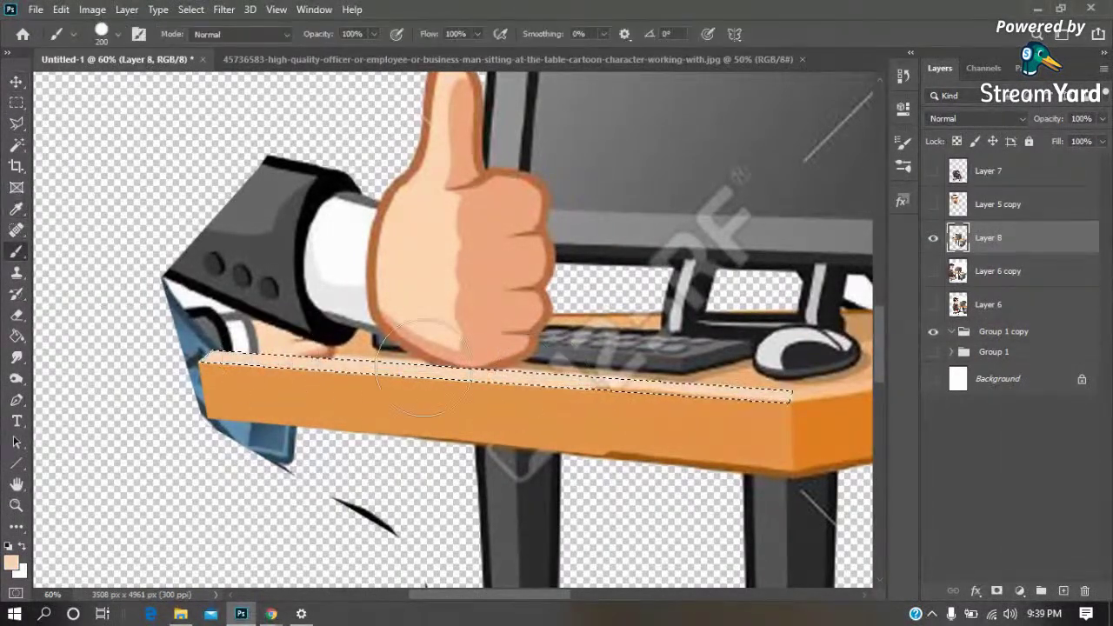
pyautogui.press('m')
pyautogui.hotkey('ctrl', 'd')
pyautogui.press('l')
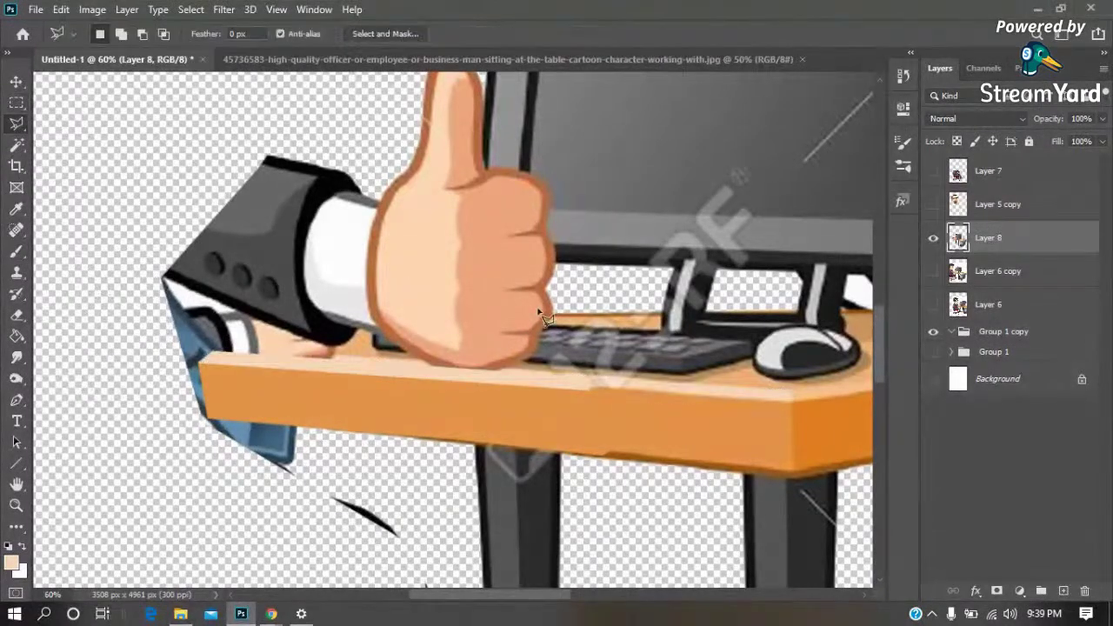
pyautogui.click(219, 351)
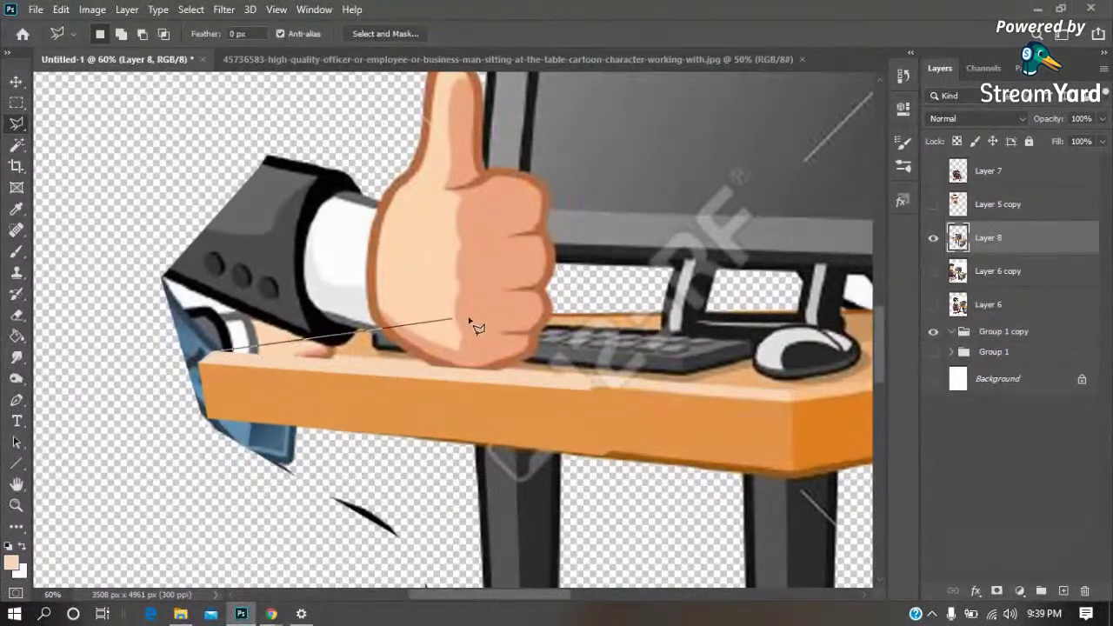
# Trace the Polygonal Lasso outline around the thumb, arm and sleeve
pyautogui.click(483, 311)
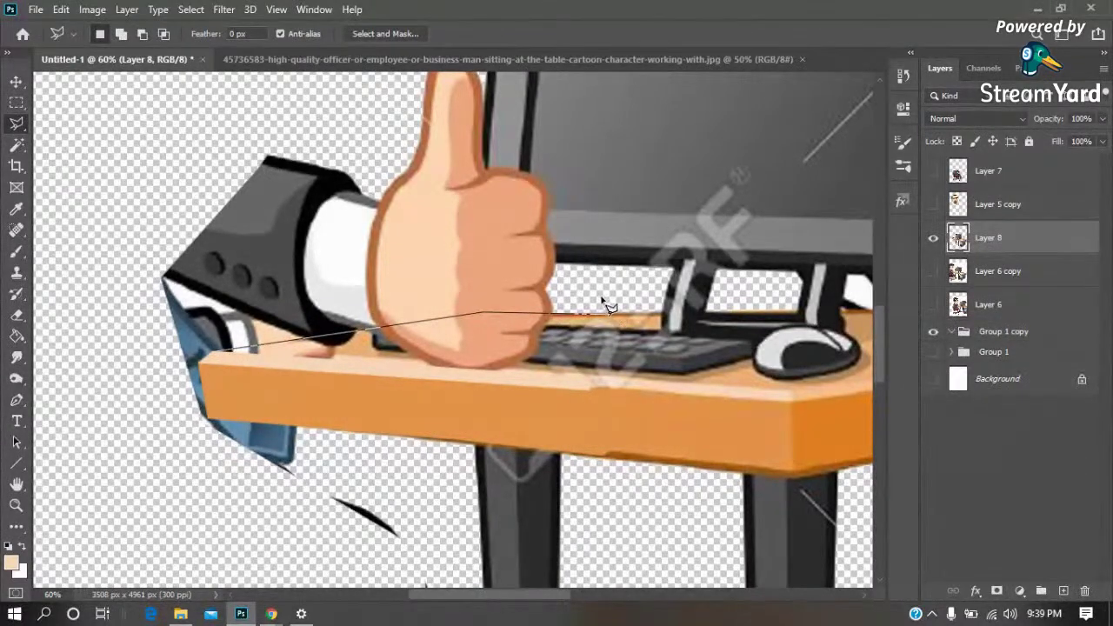
pyautogui.click(476, 264)
pyautogui.scroll(2, 487, 226)
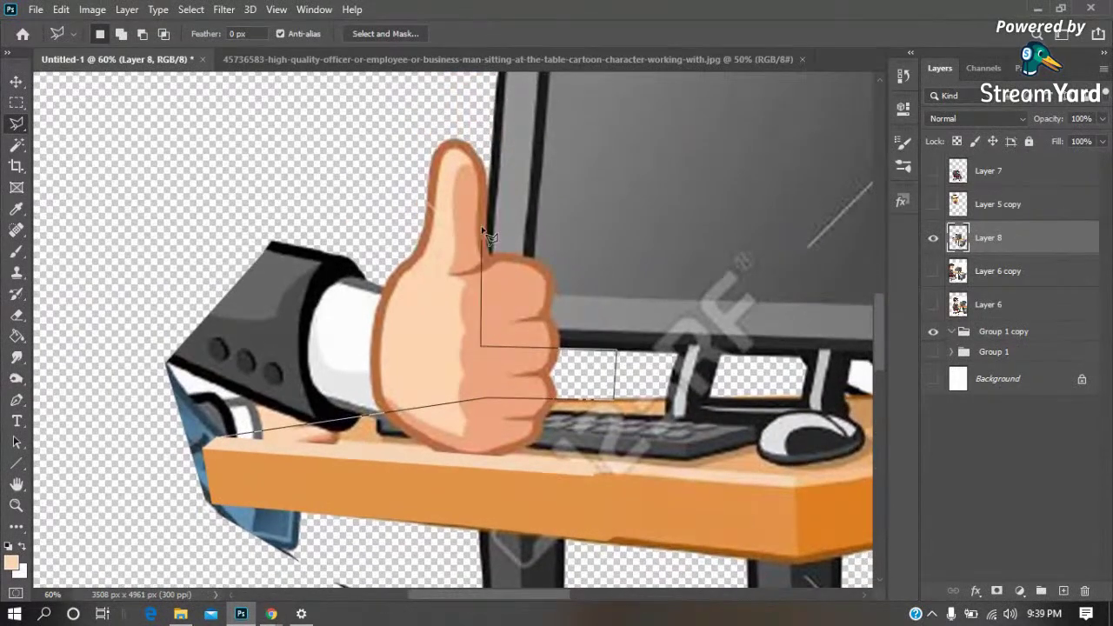
pyautogui.click(489, 157)
pyautogui.click(465, 107)
pyautogui.click(200, 154)
pyautogui.click(116, 274)
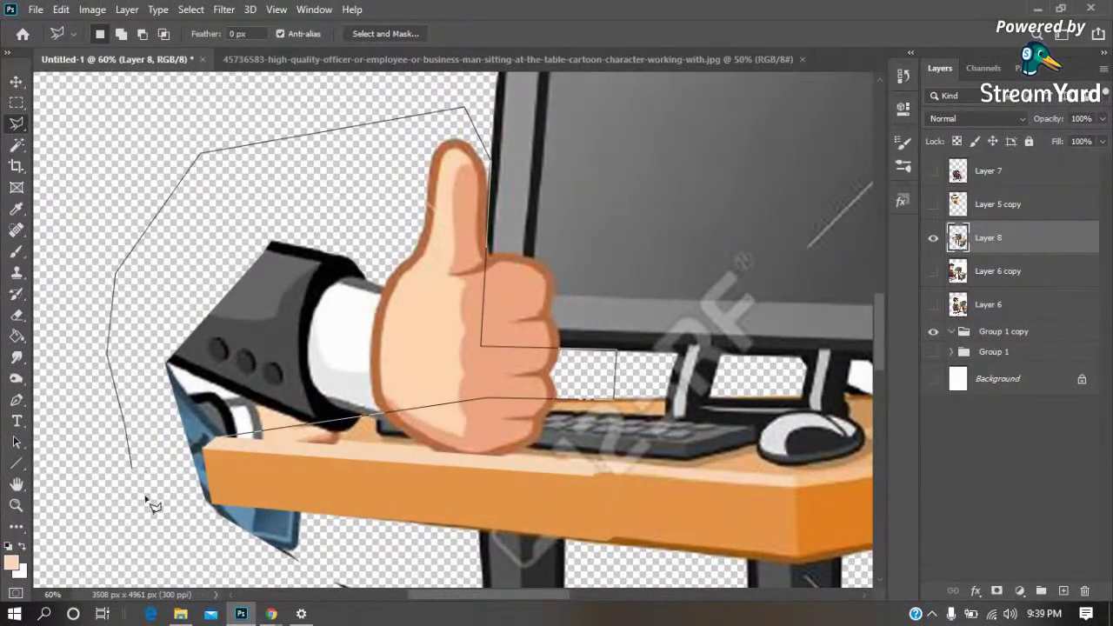
pyautogui.click(174, 528)
pyautogui.scroll(-3, 178, 487)
pyautogui.click(174, 423)
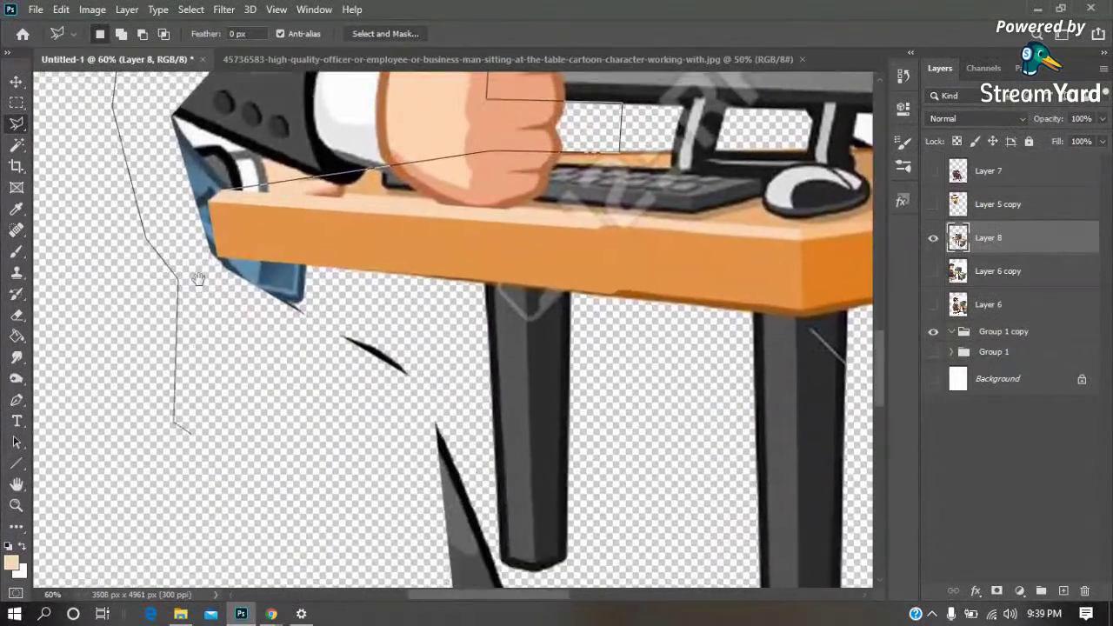
# Continue the outline down the sleeve to the desk corner and close the arm selection
pyautogui.moveTo(199, 278); pyautogui.dragTo(205, 112)
pyautogui.click(263, 494)
pyautogui.click(550, 533)
pyautogui.click(574, 477)
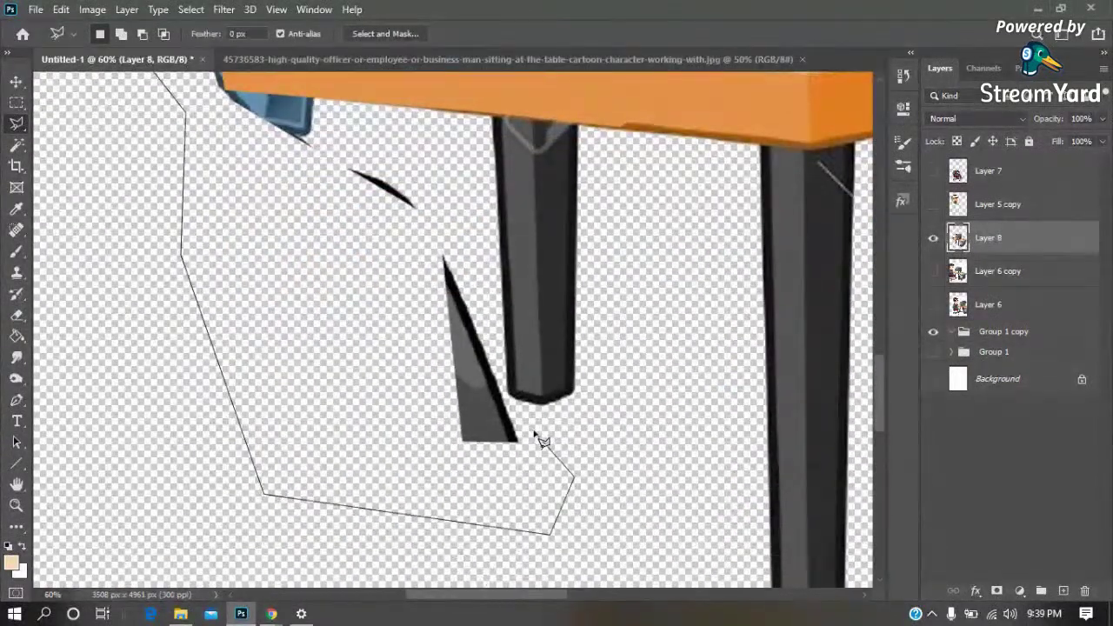
pyautogui.click(503, 390)
pyautogui.click(467, 241)
pyautogui.moveTo(467, 241); pyautogui.dragTo(574, 446)
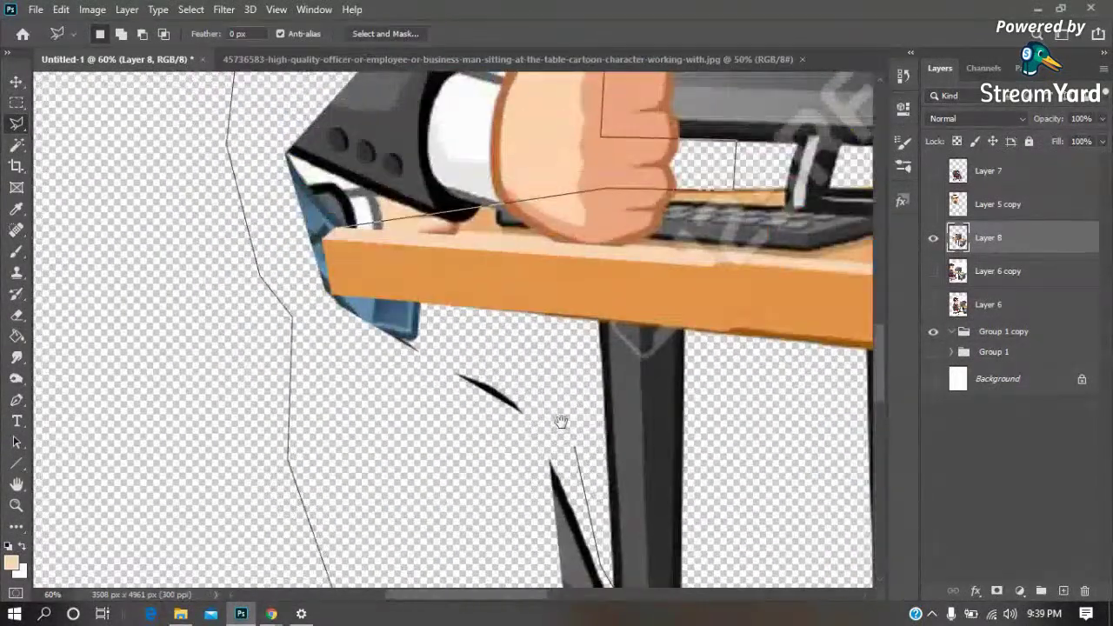
pyautogui.click(432, 307)
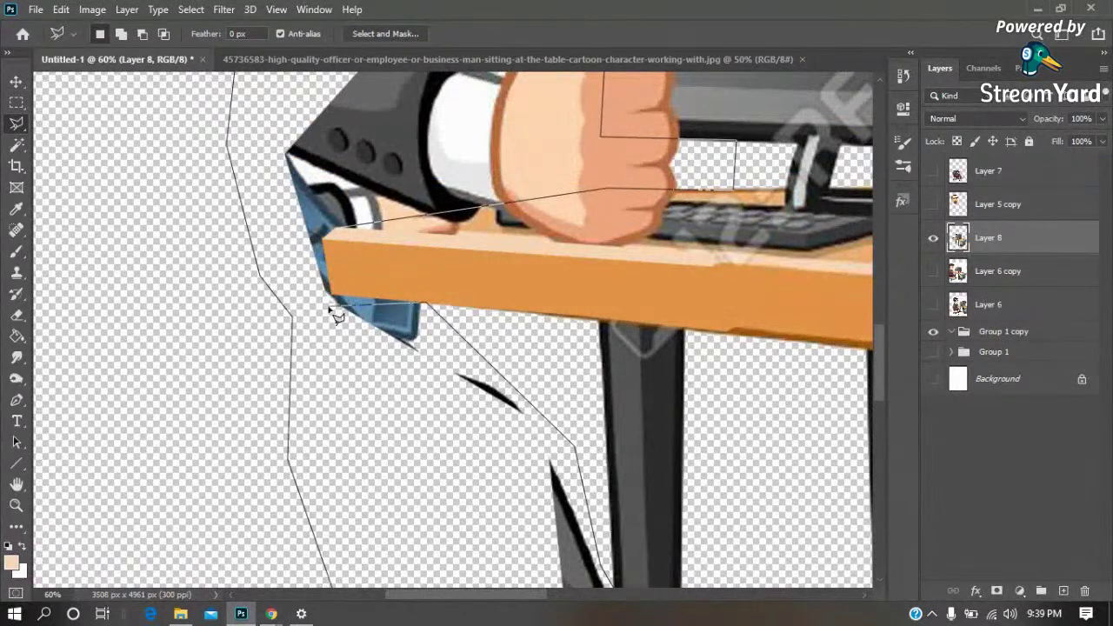
pyautogui.doubleClick(331, 250)
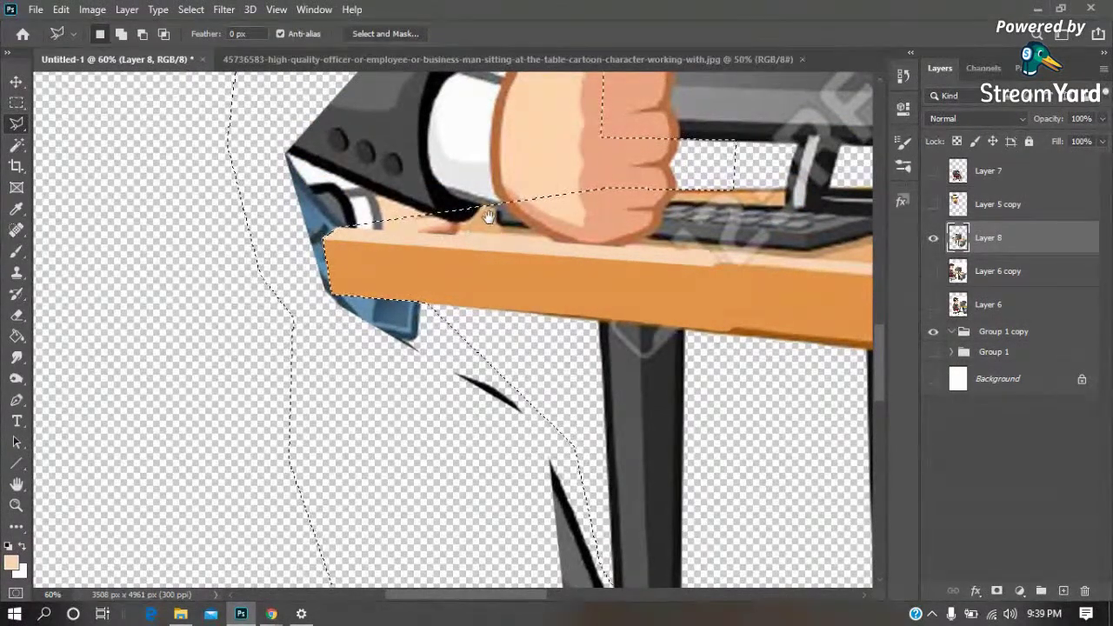
# Delete the selected arm and hand pixels and clear the selection
pyautogui.moveTo(496, 239); pyautogui.dragTo(383, 367)
pyautogui.press('Delete')
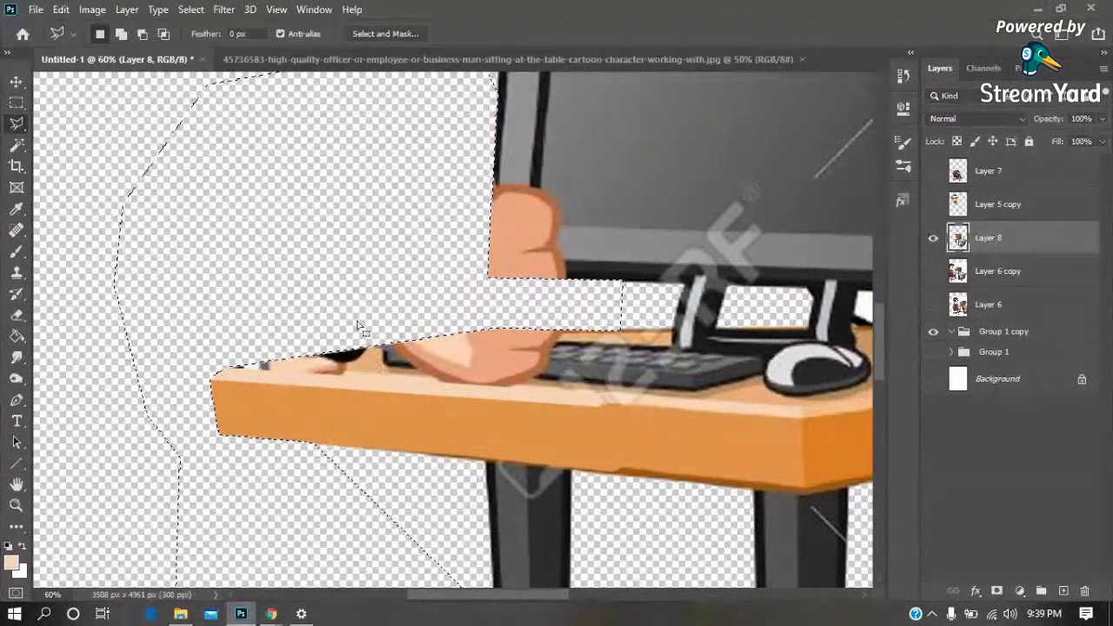
pyautogui.press('m')
pyautogui.press('z')
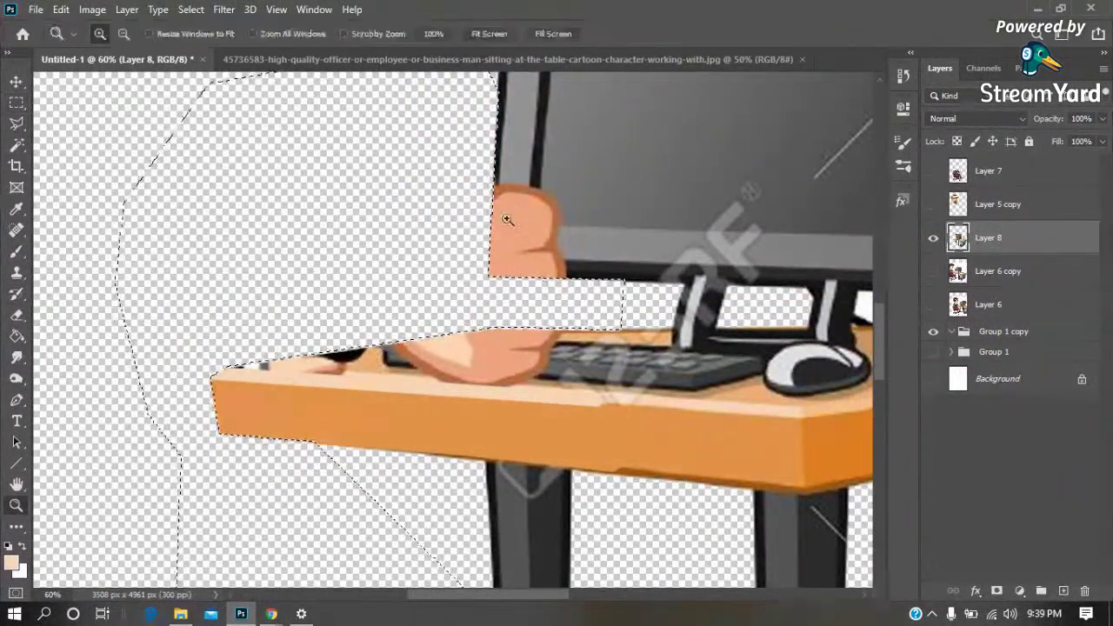
pyautogui.press('m')
pyautogui.hotkey('ctrl', 'd')
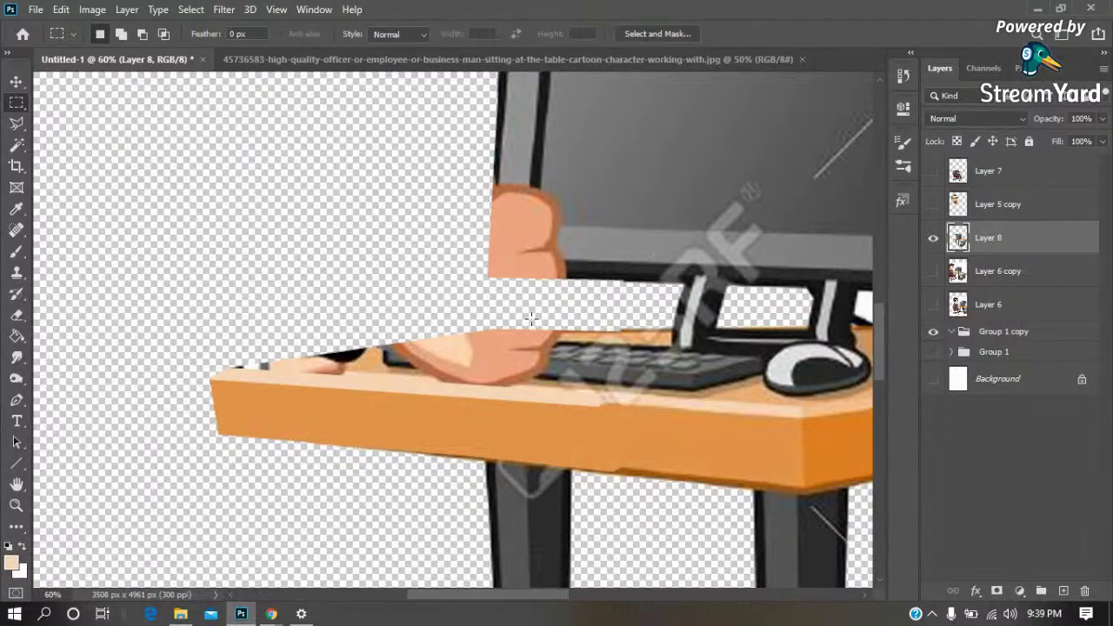
# Zoom in and outline a strip along the desk edge beside the hand
pyautogui.press('z')
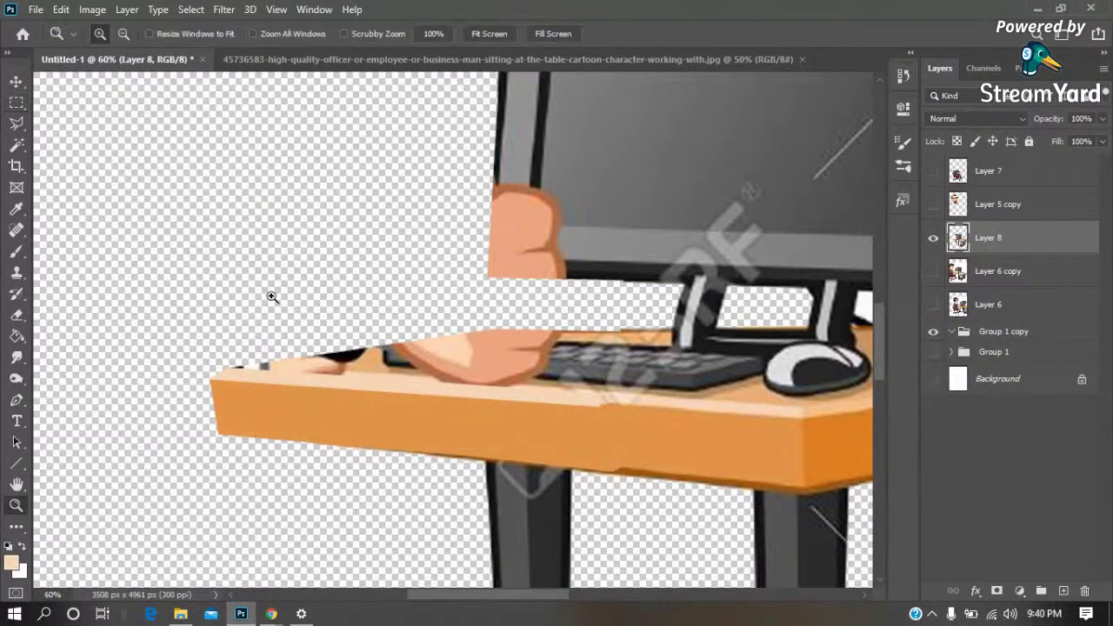
pyautogui.moveTo(100, 268); pyautogui.dragTo(738, 447)
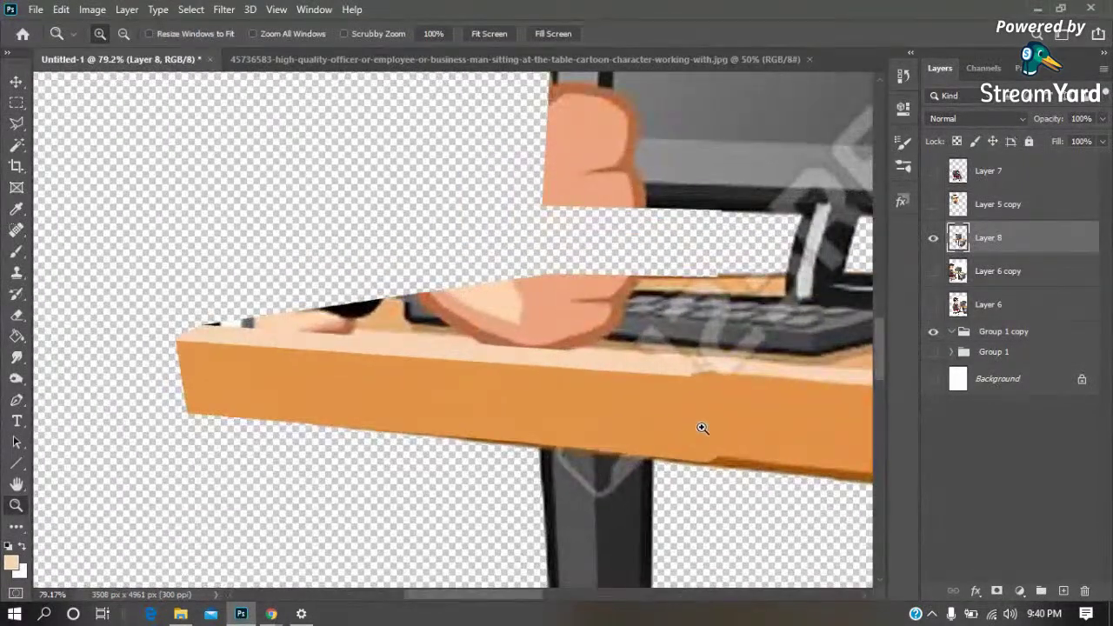
pyautogui.press('l')
pyautogui.moveTo(778, 387); pyautogui.dragTo(600, 417)
pyautogui.click(778, 419)
pyautogui.moveTo(273, 415); pyautogui.dragTo(515, 406)
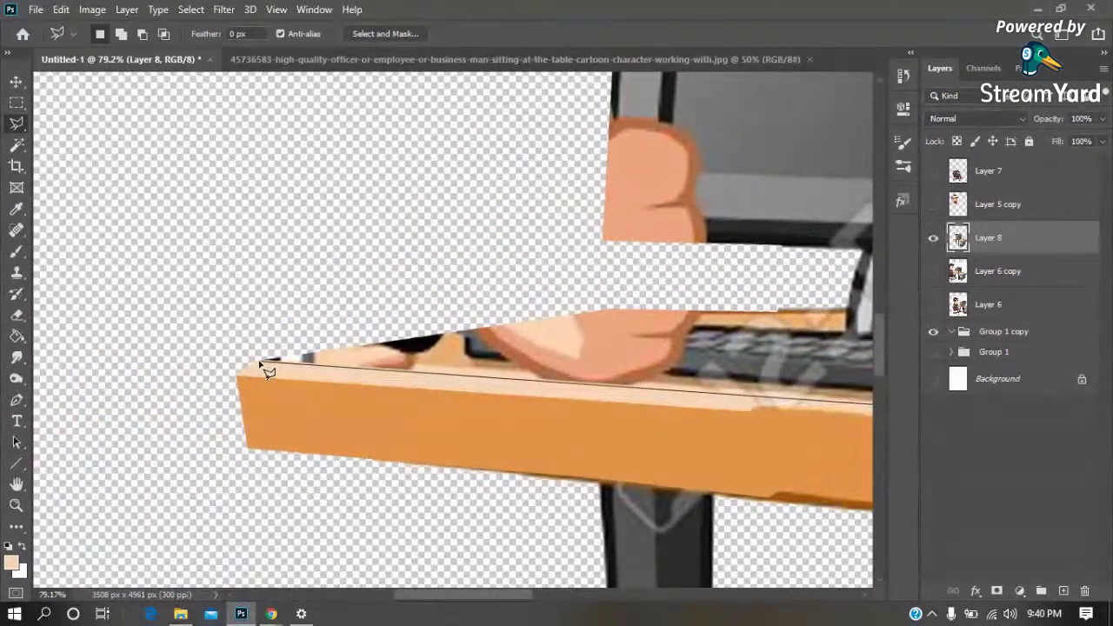
pyautogui.click(465, 335)
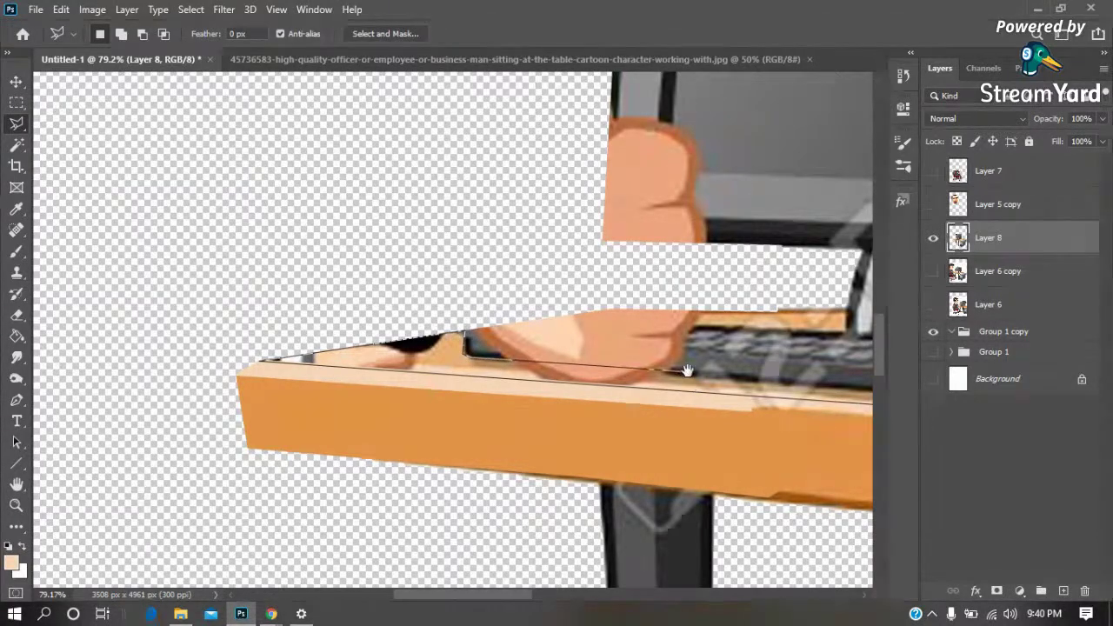
pyautogui.moveTo(699, 376); pyautogui.dragTo(388, 371)
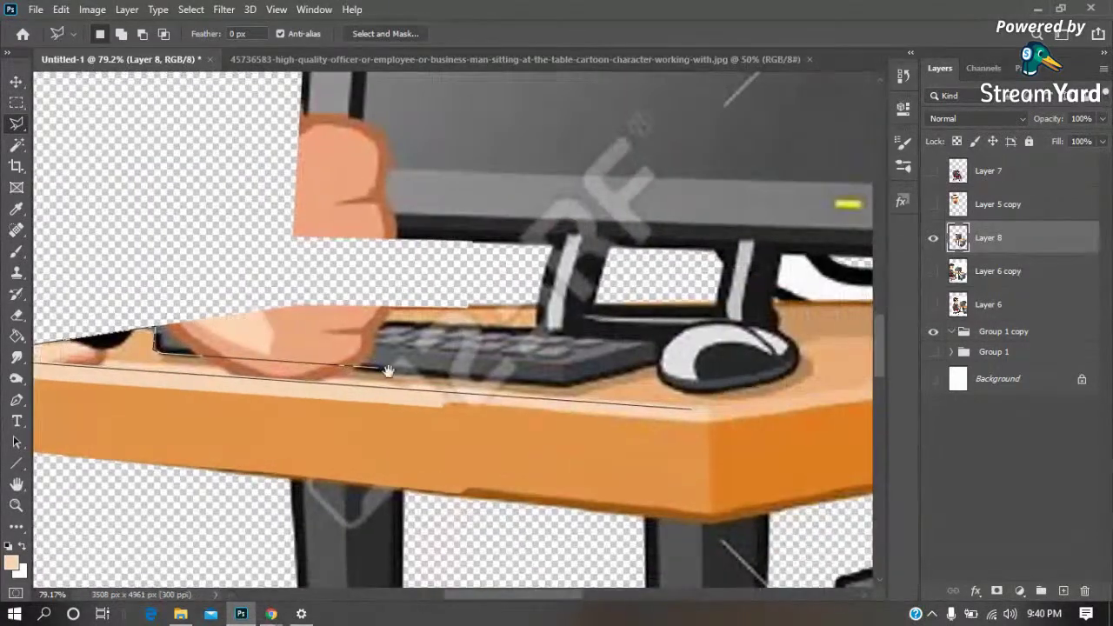
pyautogui.doubleClick(664, 405)
# Paint the strip with the desk's sampled orange and clear the selection
pyautogui.press('i')
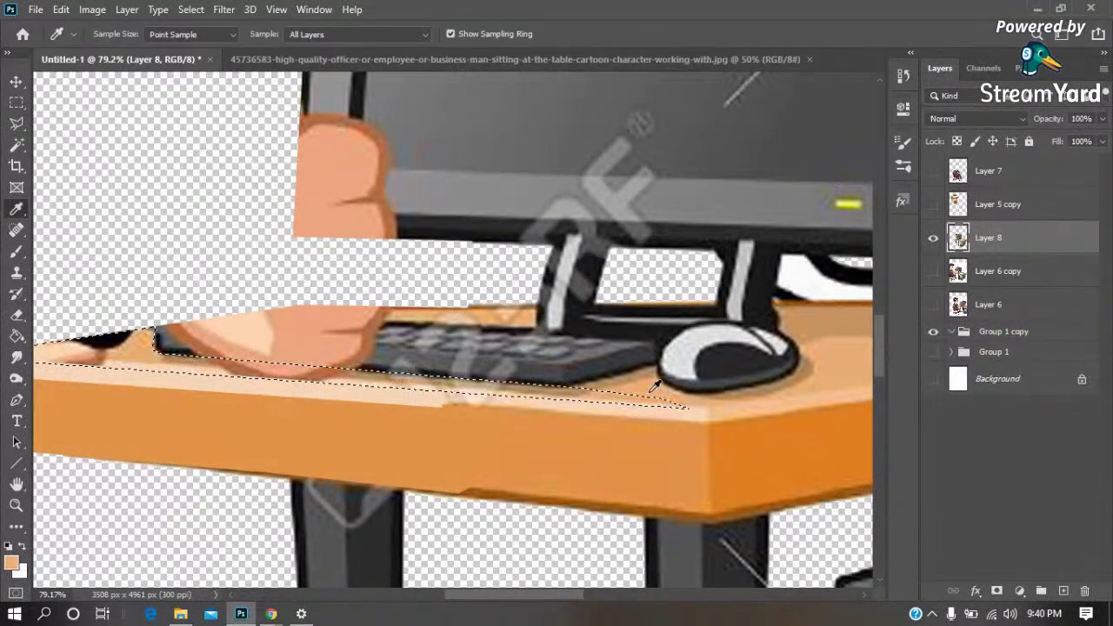
pyautogui.press('b')
pyautogui.hscroll(-2, 365, 368)
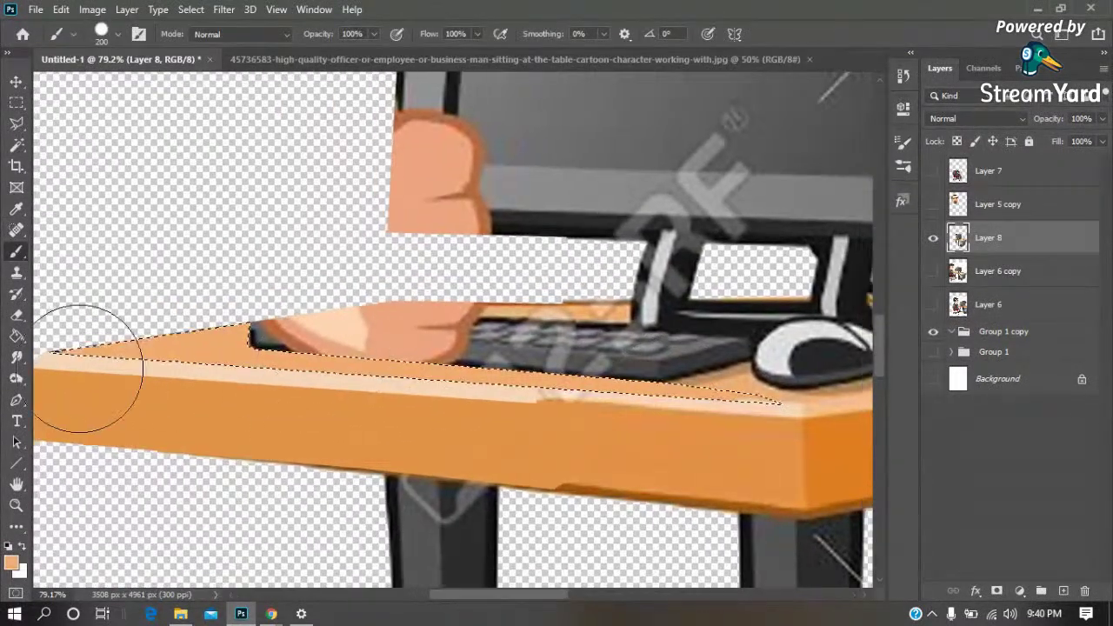
pyautogui.hscroll(-2, 327, 385)
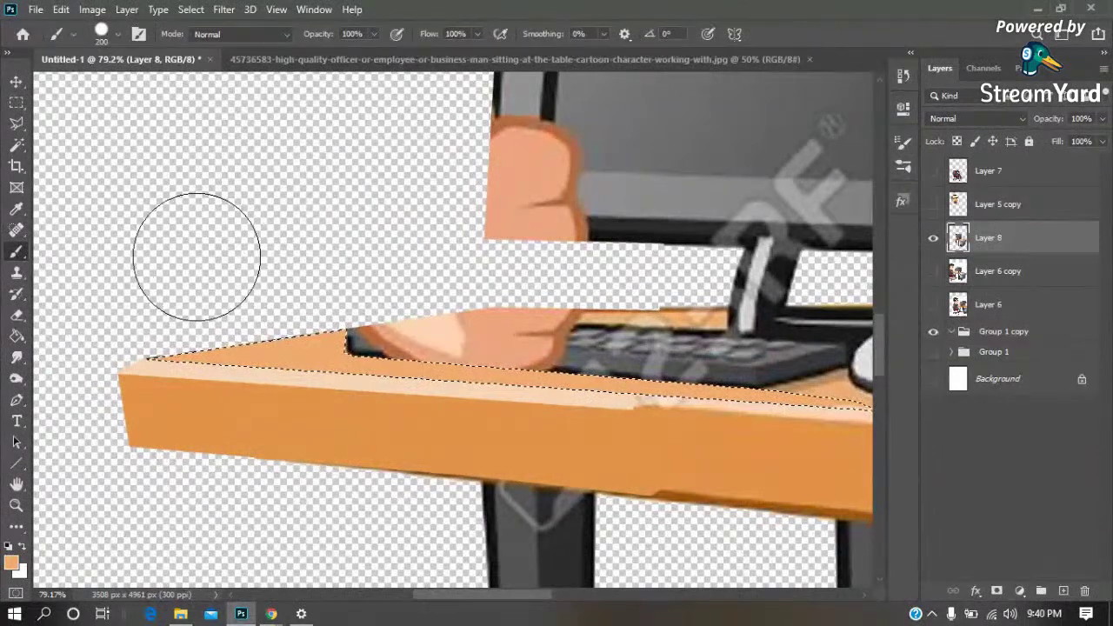
pyautogui.press('l')
pyautogui.hotkey('ctrl', 'd')
pyautogui.click(198, 254)
pyautogui.press('Escape')
pyautogui.press('m')
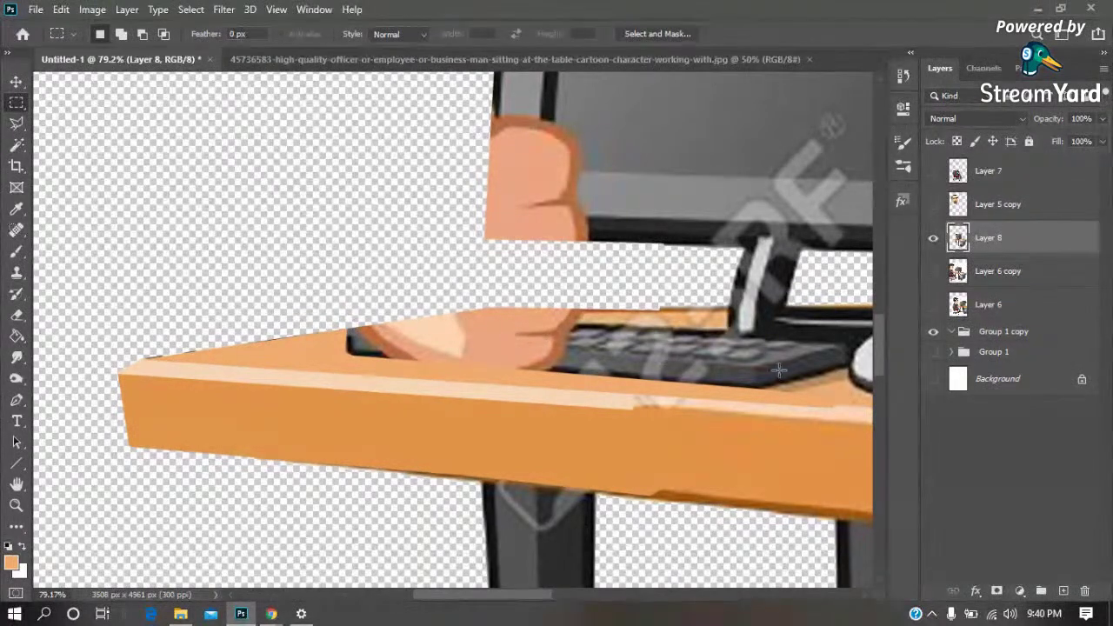
# Outline the right part of the keyboard and copy it onto new Layer 9
pyautogui.press('l')
pyautogui.click(852, 342)
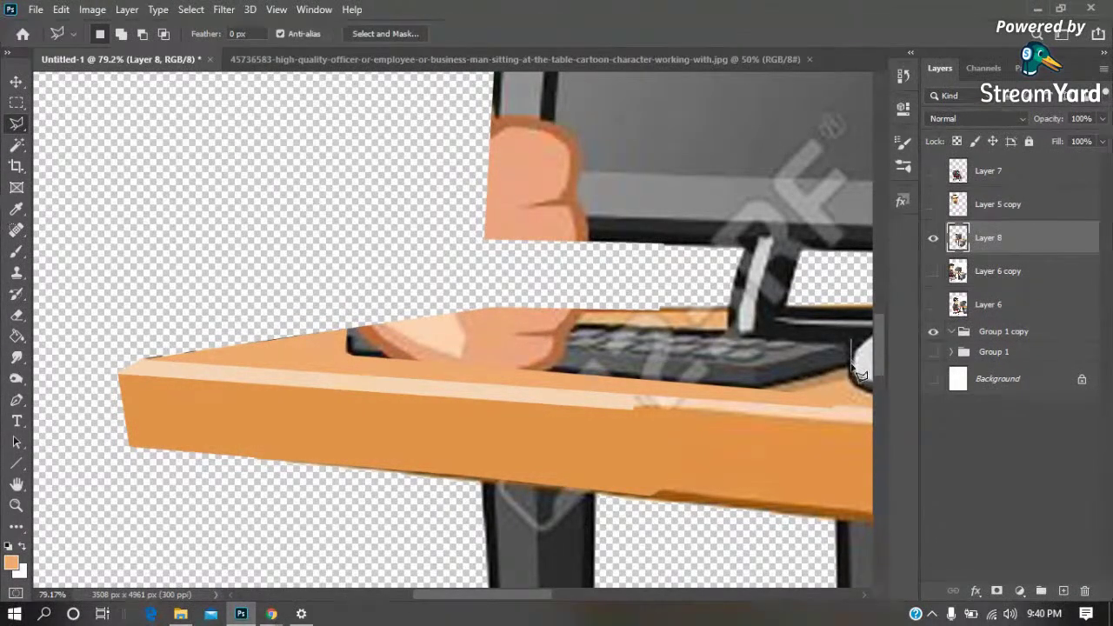
pyautogui.click(758, 391)
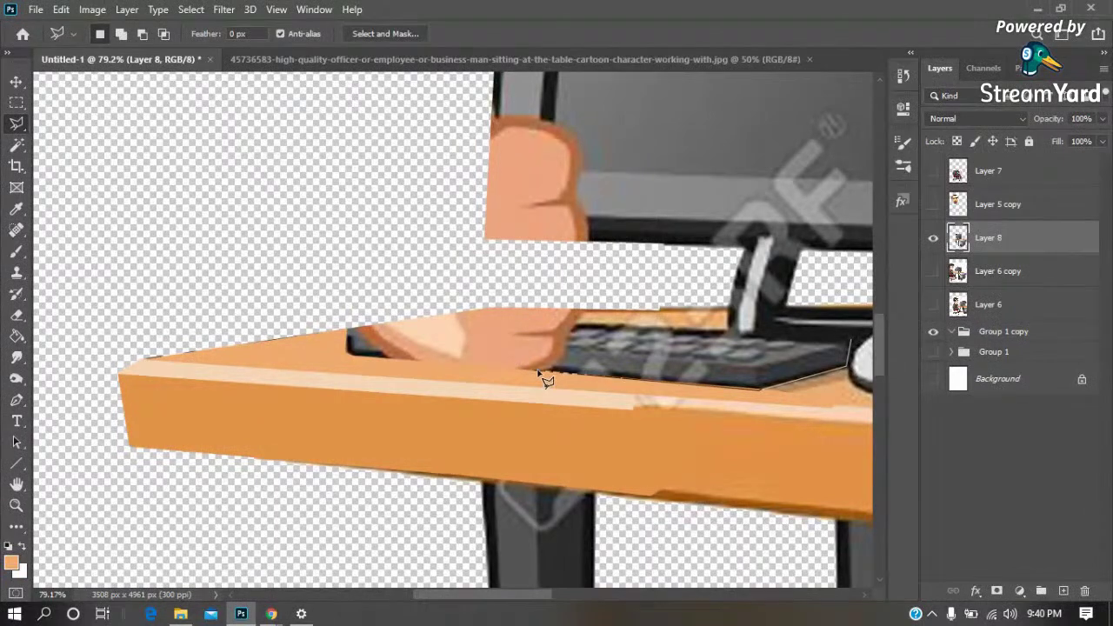
pyautogui.click(578, 326)
pyautogui.doubleClick(787, 347)
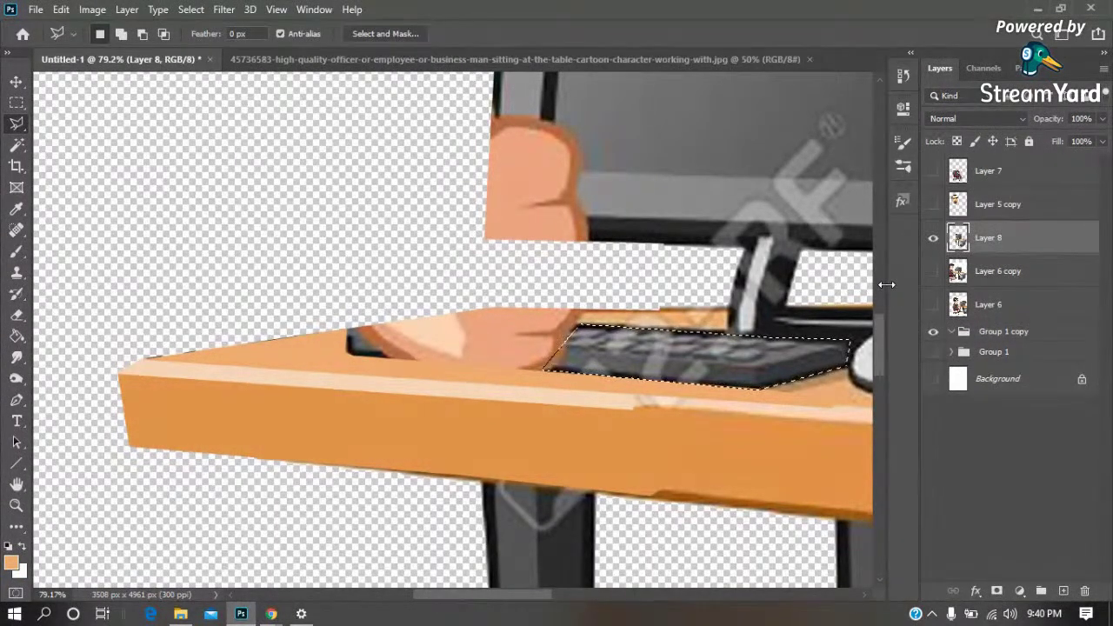
pyautogui.hotkey('ctrl', 'j')
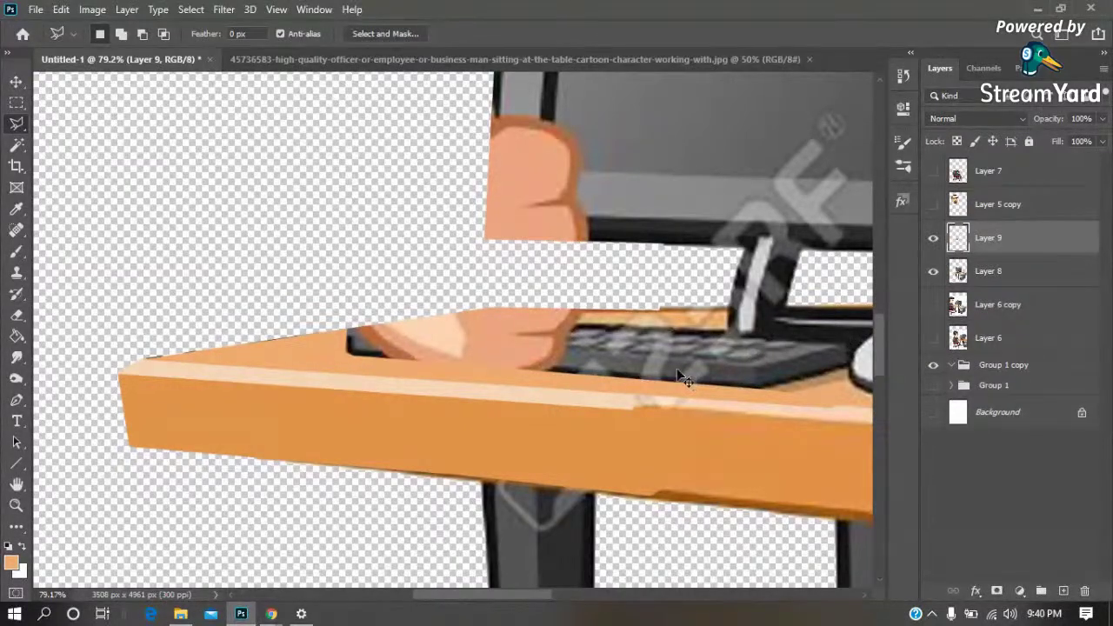
# Move the keyboard copy left over the gap and erase its overlapping lower edge
pyautogui.press('v')
pyautogui.moveTo(686, 357); pyautogui.dragTo(462, 338)
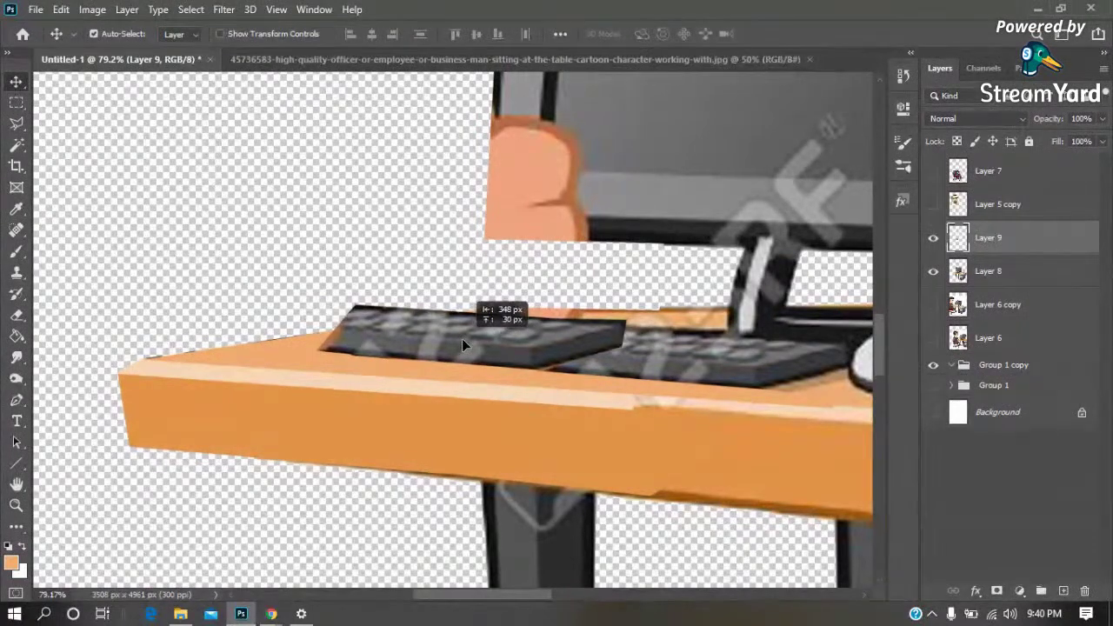
pyautogui.press('r')
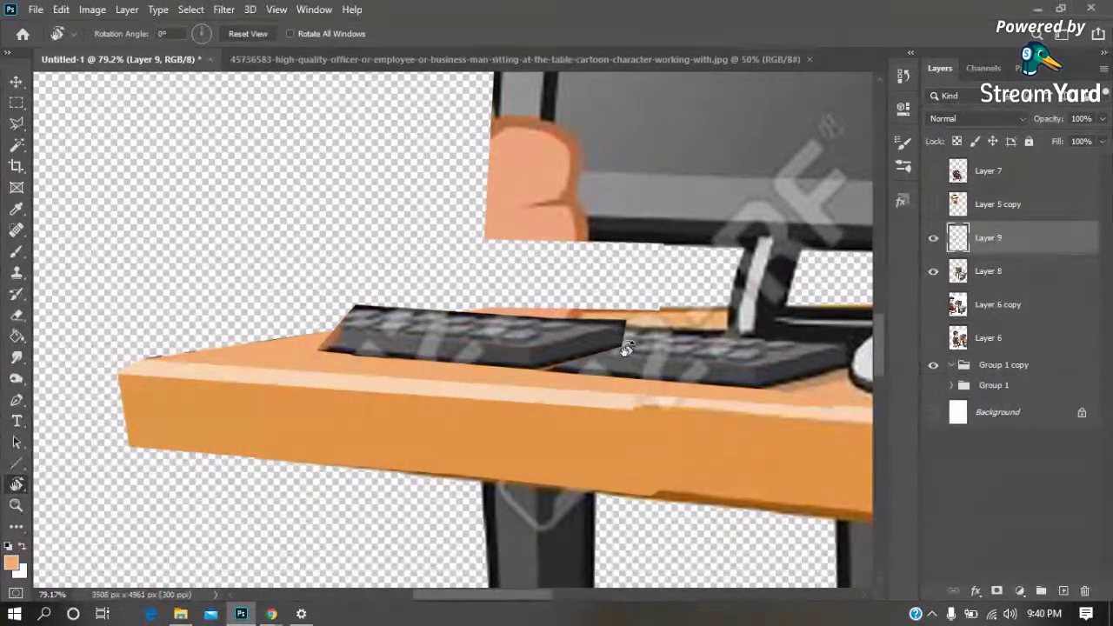
pyautogui.press('e')
pyautogui.moveTo(629, 334); pyautogui.dragTo(592, 353)
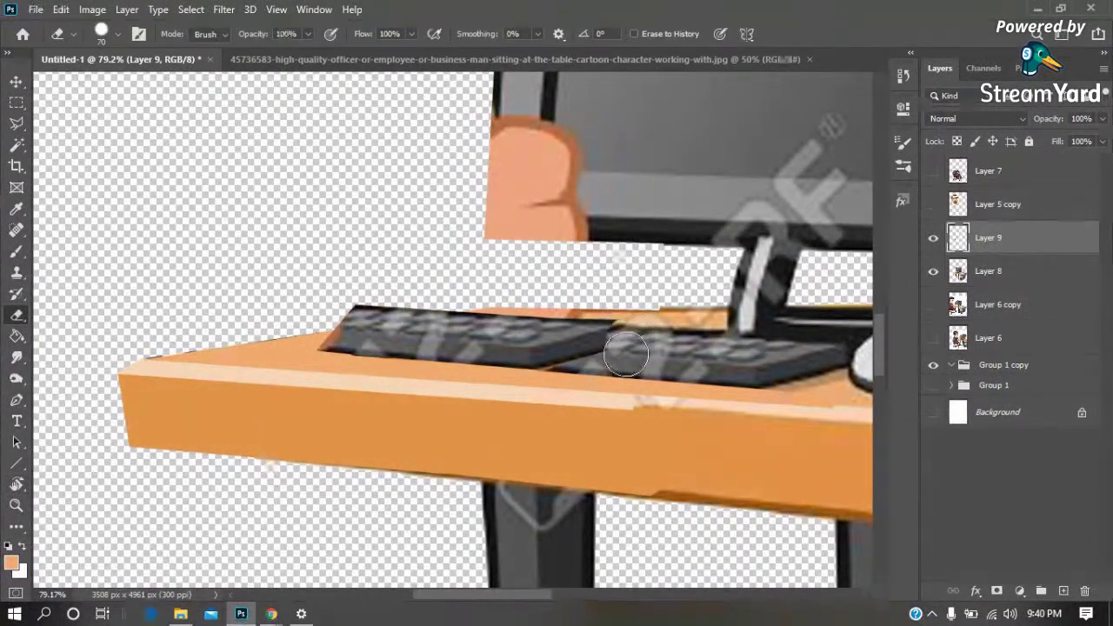
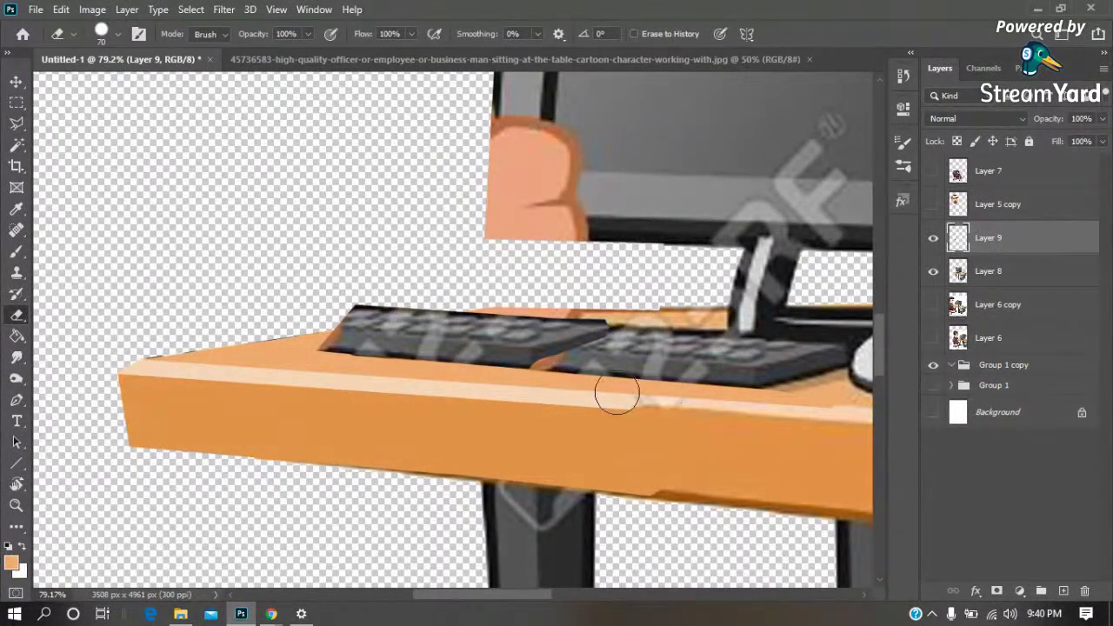
# Outline the keyboard's front edge and paint it solid with its sampled dark grey
pyautogui.press('s')
pyautogui.press('z')
pyautogui.moveTo(254, 273); pyautogui.dragTo(813, 454)
pyautogui.press('l')
pyautogui.click(792, 330)
pyautogui.click(153, 275)
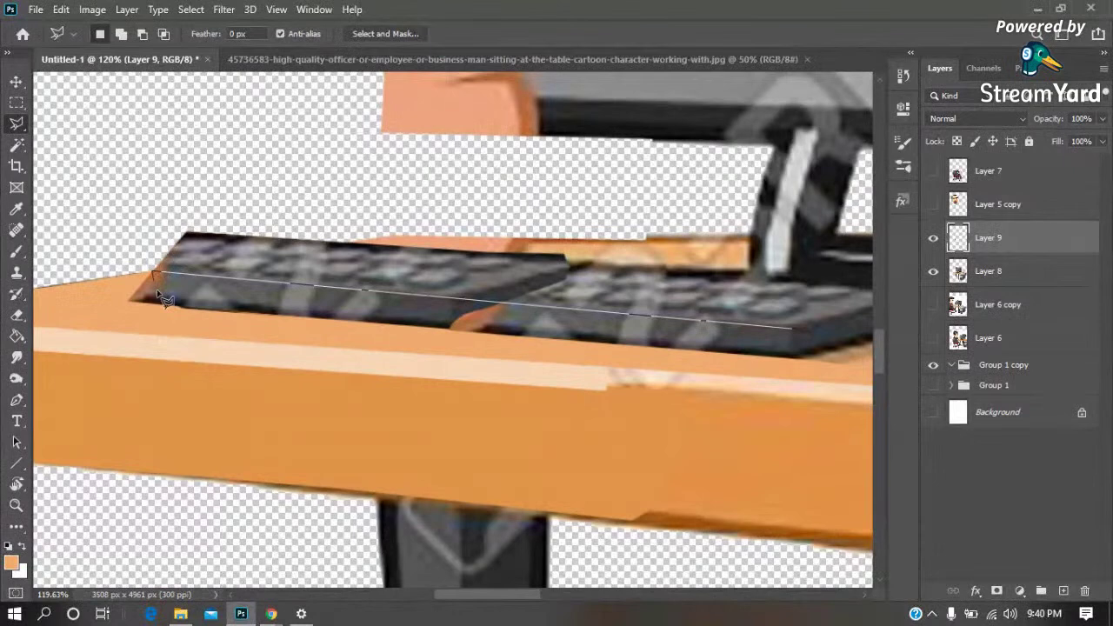
pyautogui.click(162, 304)
pyautogui.doubleClick(792, 355)
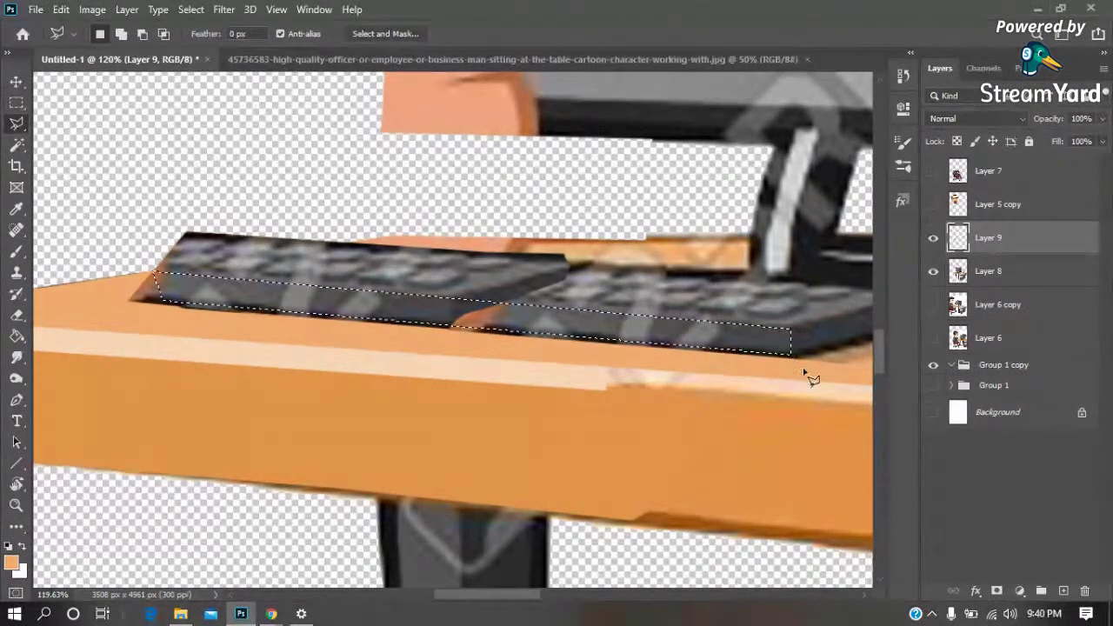
pyautogui.press('i')
pyautogui.click(770, 334)
pyautogui.press('b')
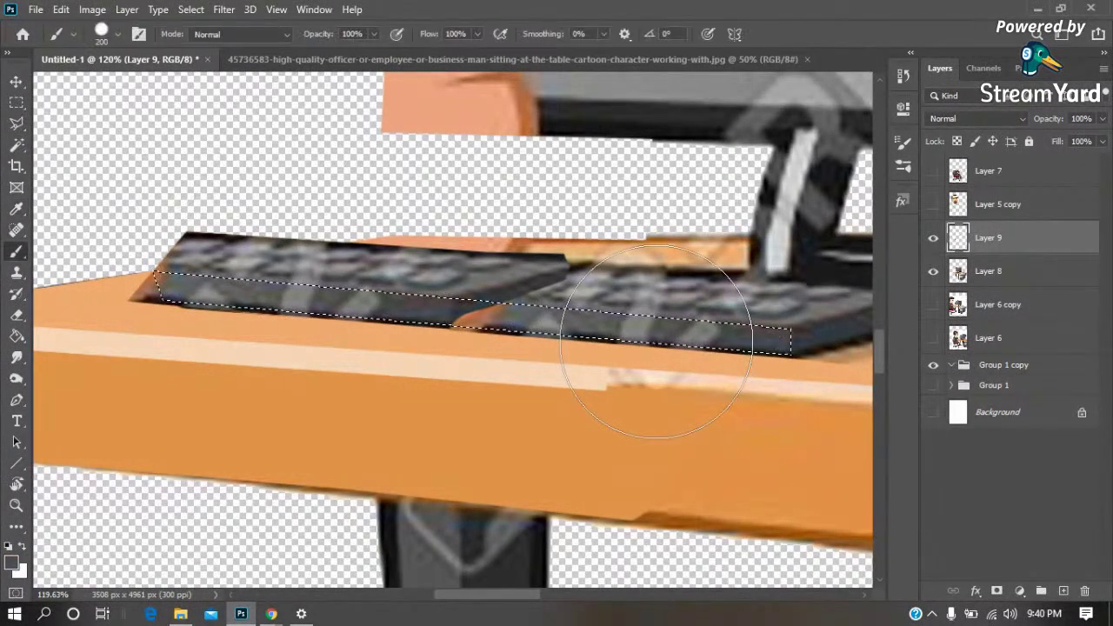
pyautogui.moveTo(696, 331); pyautogui.dragTo(496, 311)
# Select and clear the stray pixels above the keyboard's top edge
pyautogui.press('m')
pyautogui.click(569, 262)
pyautogui.press('l')
pyautogui.click(751, 272)
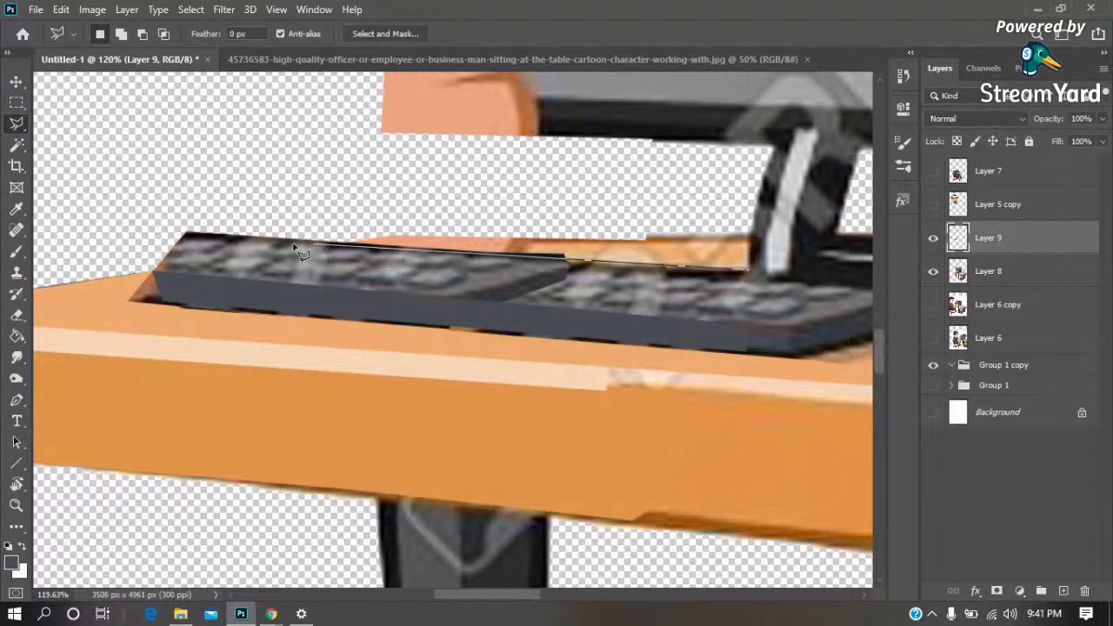
pyautogui.click(104, 251)
pyautogui.click(174, 177)
pyautogui.click(395, 165)
pyautogui.doubleClick(679, 205)
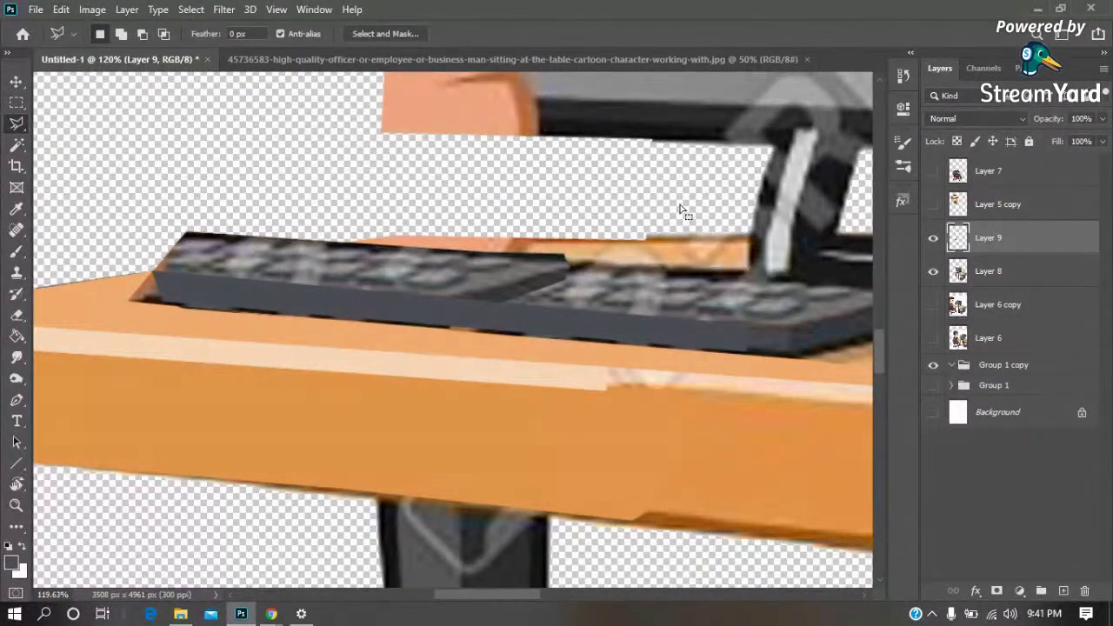
pyautogui.press('m')
pyautogui.click(531, 294)
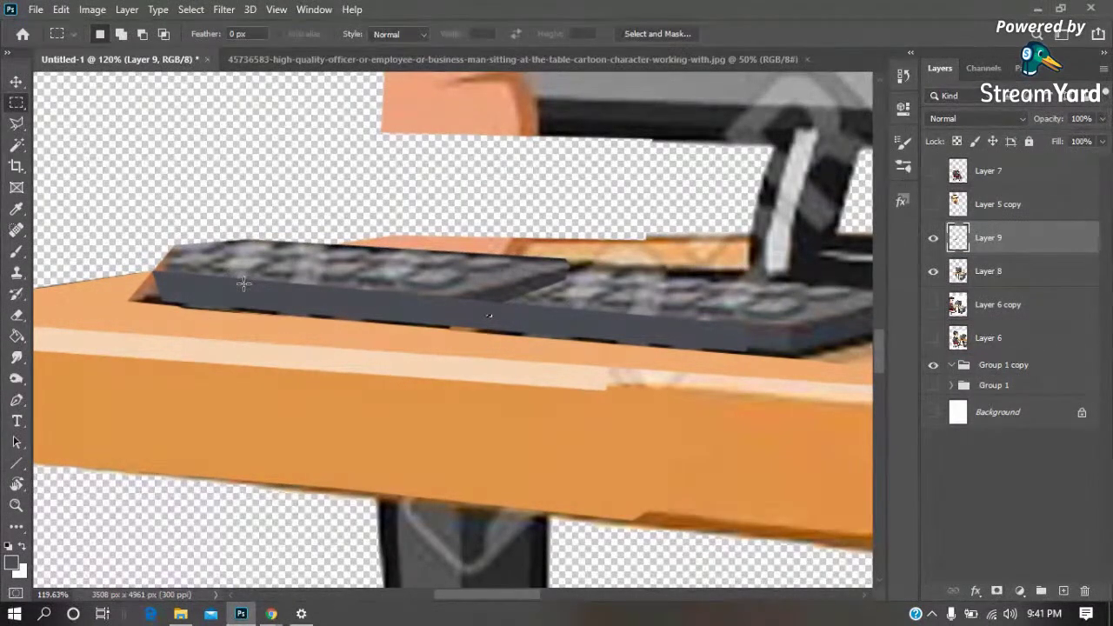
# Clean up the keyboard's top-left edge with another straight-edged selection, then deselect
pyautogui.press('l')
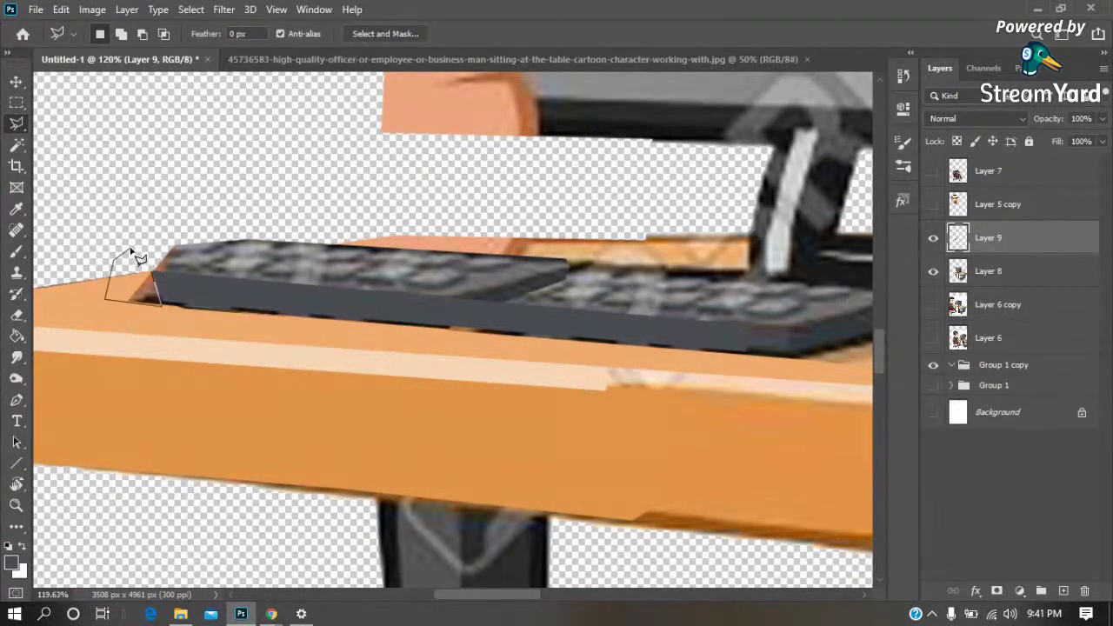
pyautogui.click(153, 248)
pyautogui.hotkey('ctrl', 'd')
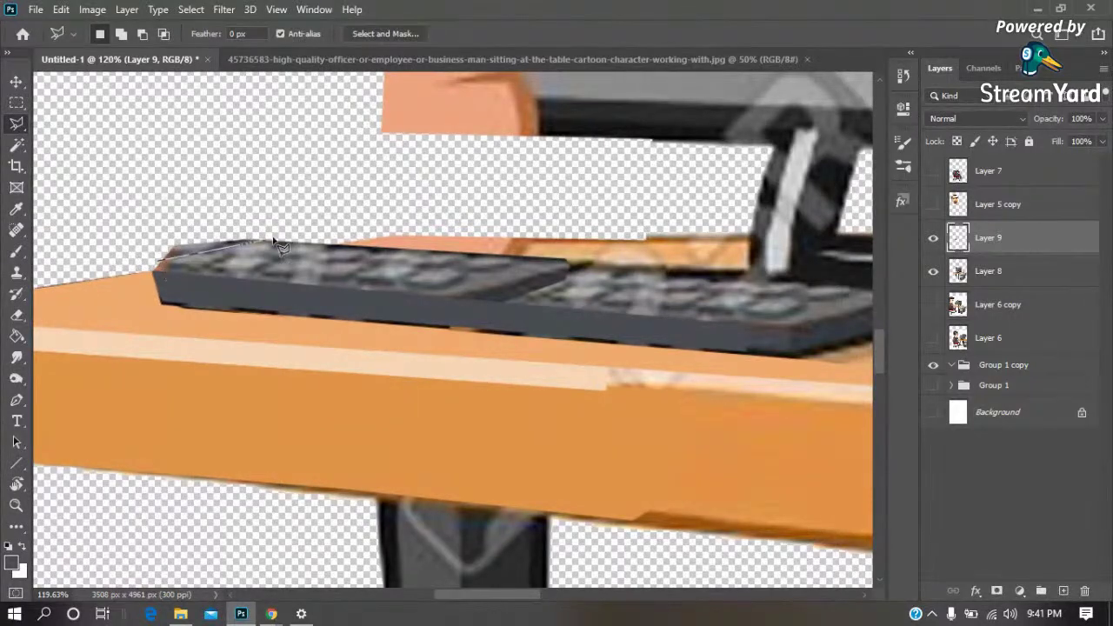
pyautogui.click(306, 241)
pyautogui.click(300, 187)
pyautogui.click(130, 200)
pyautogui.click(135, 239)
pyautogui.press('m')
pyautogui.hotkey('ctrl', 'd')
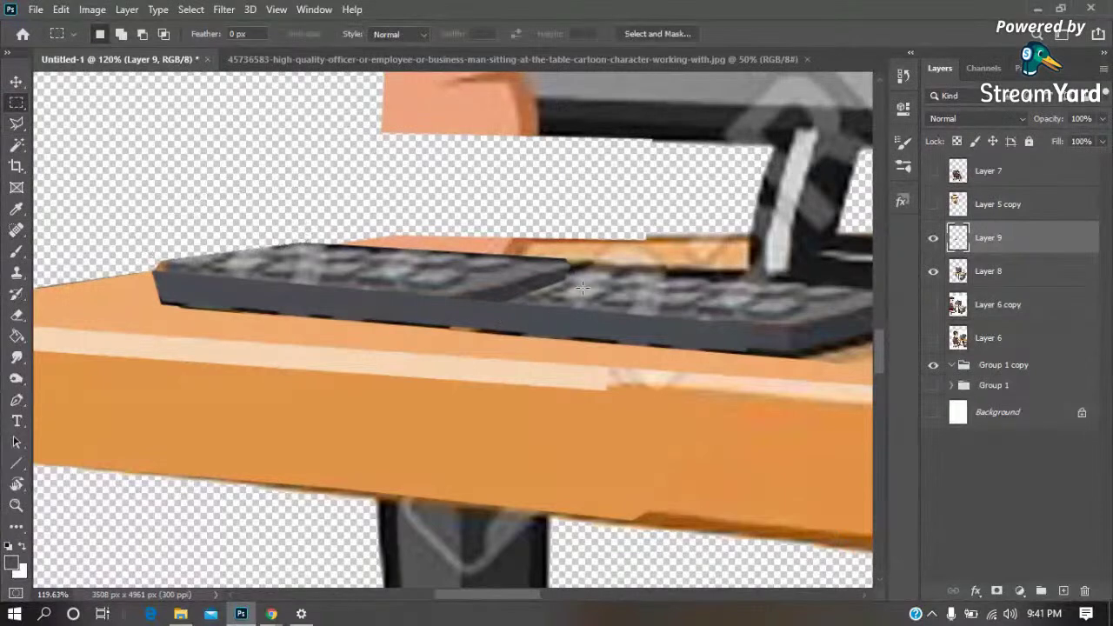
# Clone key texture across the dark gap with a 45 px brush and view the whole canvas
pyautogui.press('s')
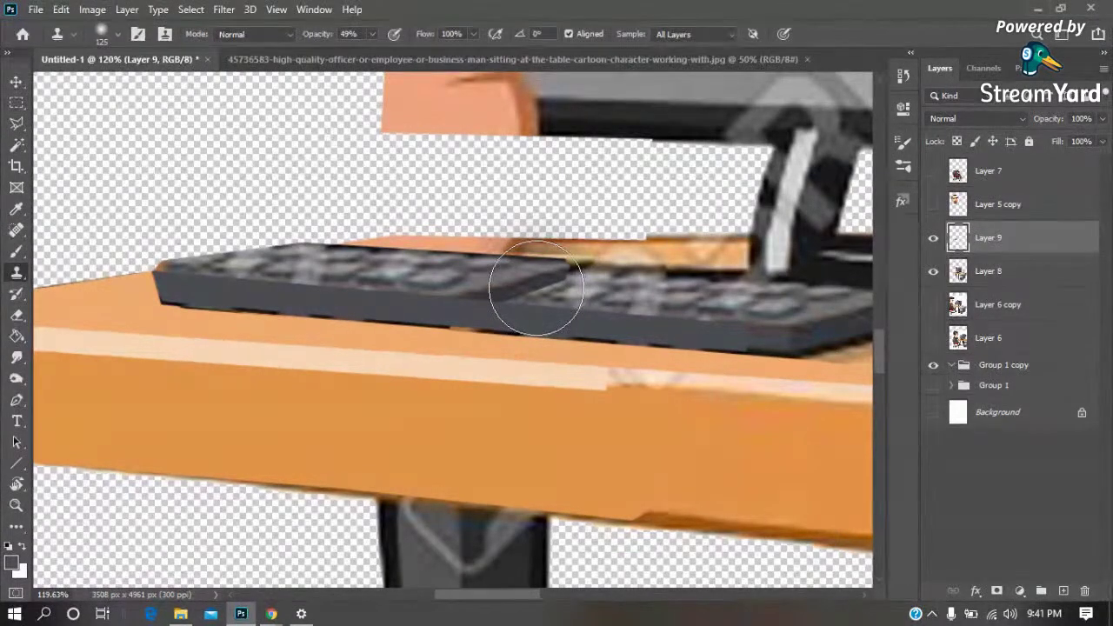
pyautogui.click(536, 287)
pyautogui.press('[')
pyautogui.press('[')
pyautogui.press('[')
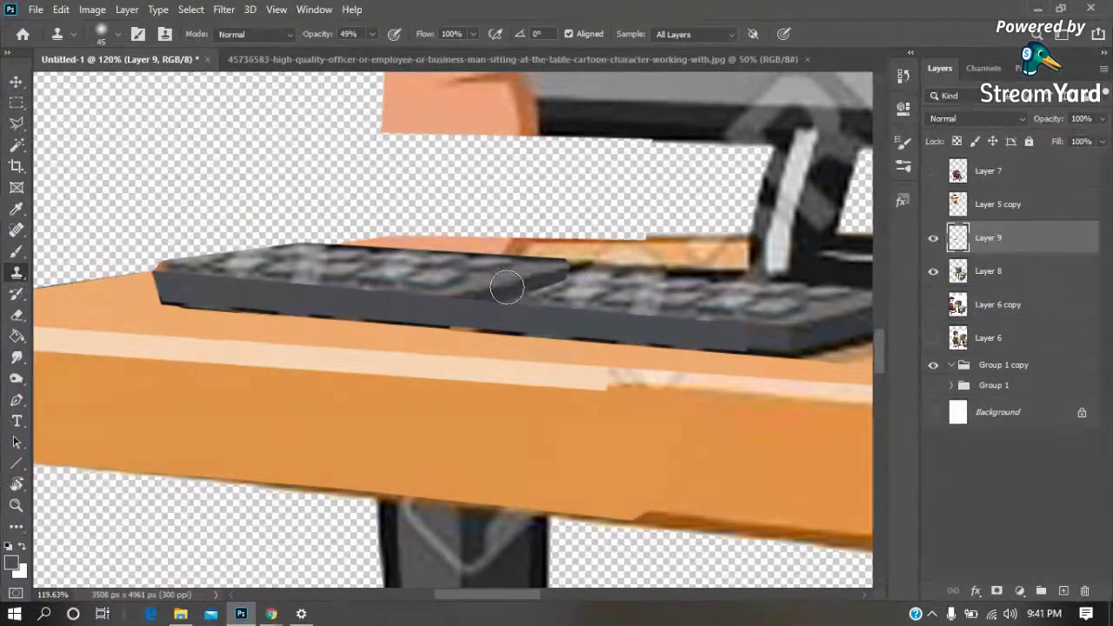
pyautogui.moveTo(470, 297); pyautogui.dragTo(568, 281)
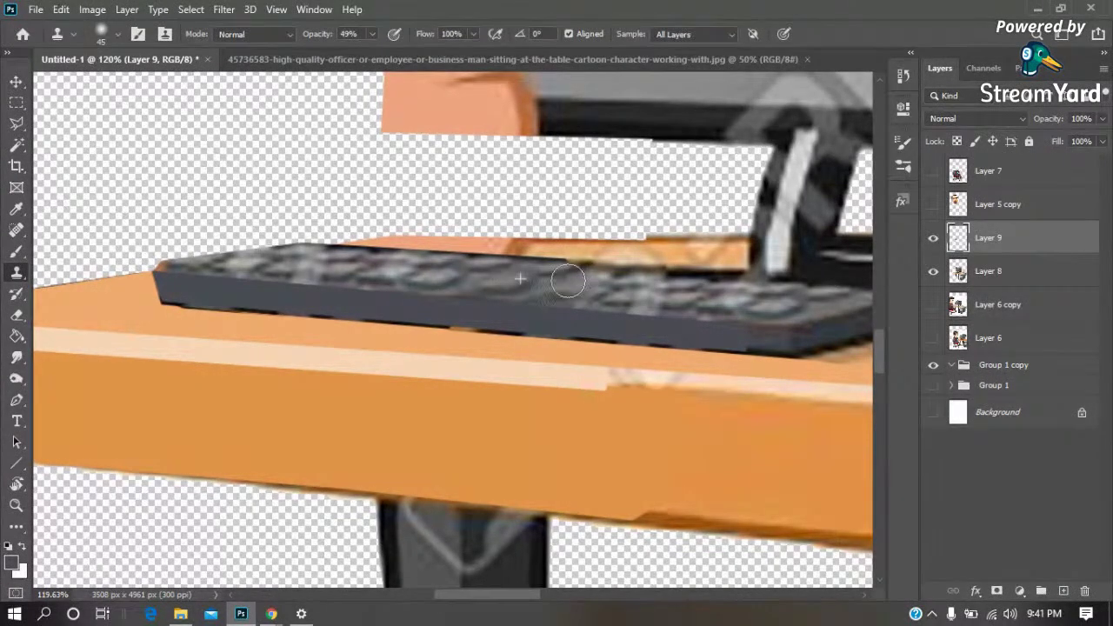
pyautogui.moveTo(568, 281); pyautogui.dragTo(622, 299)
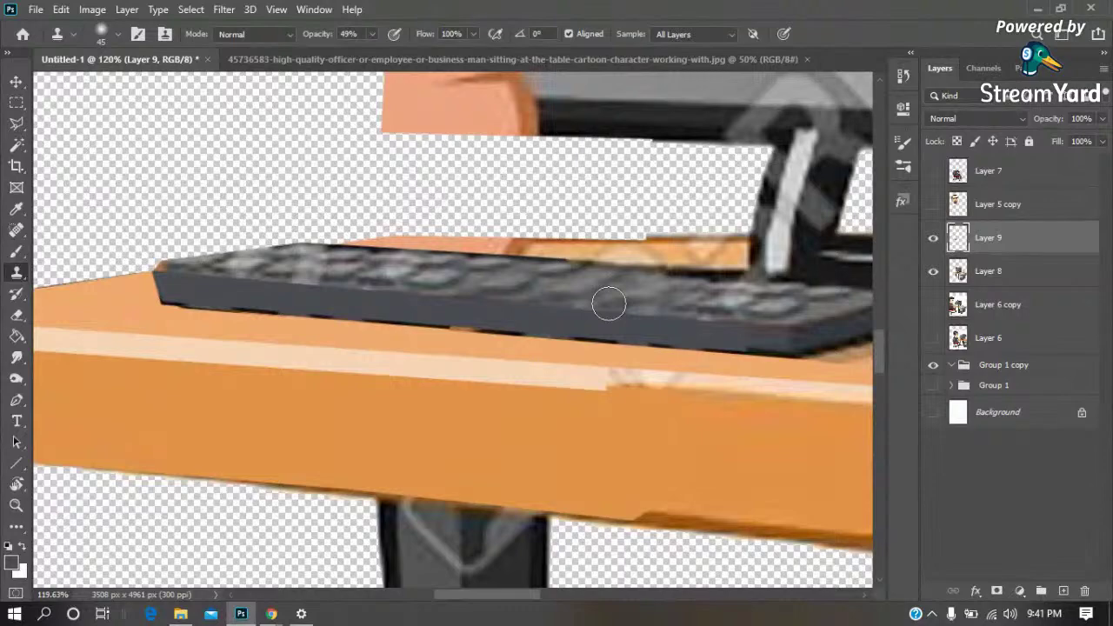
pyautogui.hotkey('ctrl', '0')
# Sample black from the monitor edge and set a 90 px flat brush, undoing a stray stroke
pyautogui.press('z')
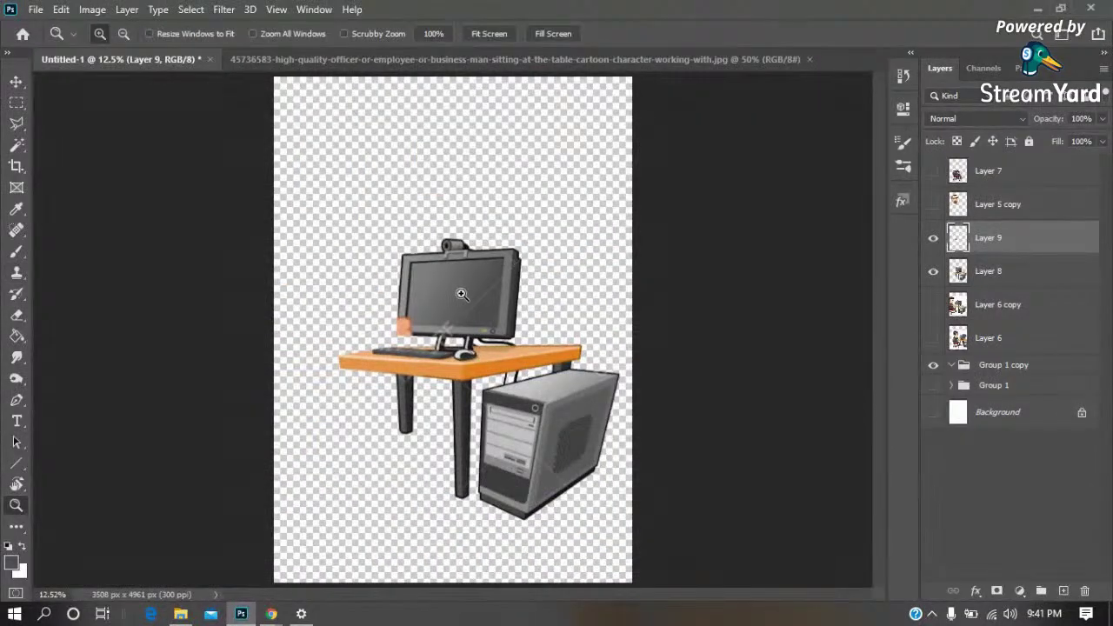
pyautogui.moveTo(389, 348); pyautogui.dragTo(397, 240)
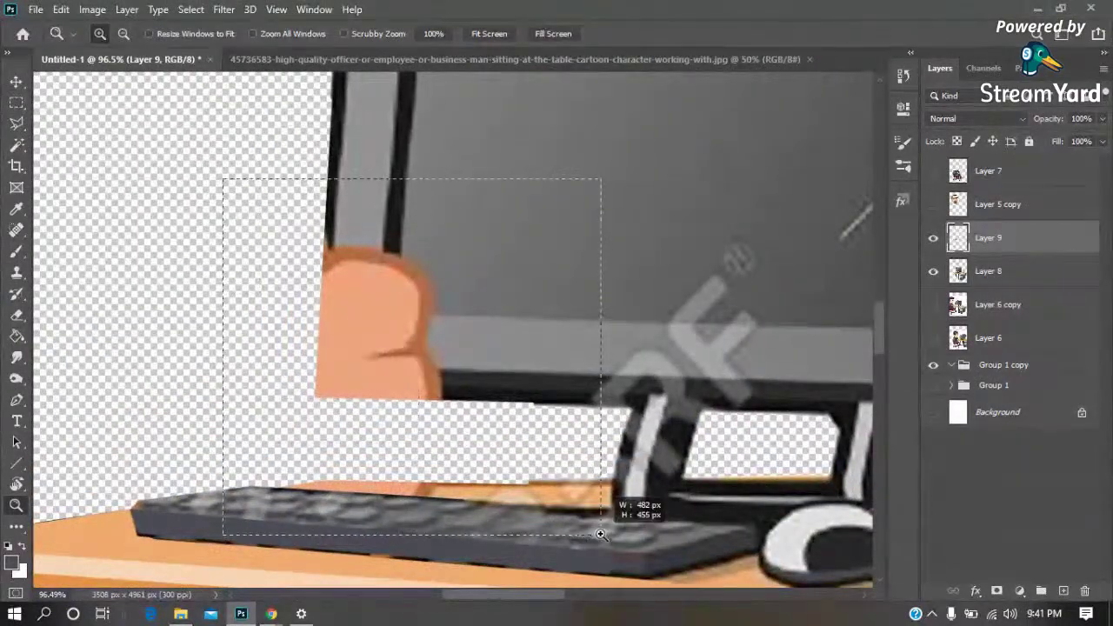
pyautogui.moveTo(223, 178); pyautogui.dragTo(597, 522)
pyautogui.press('l')
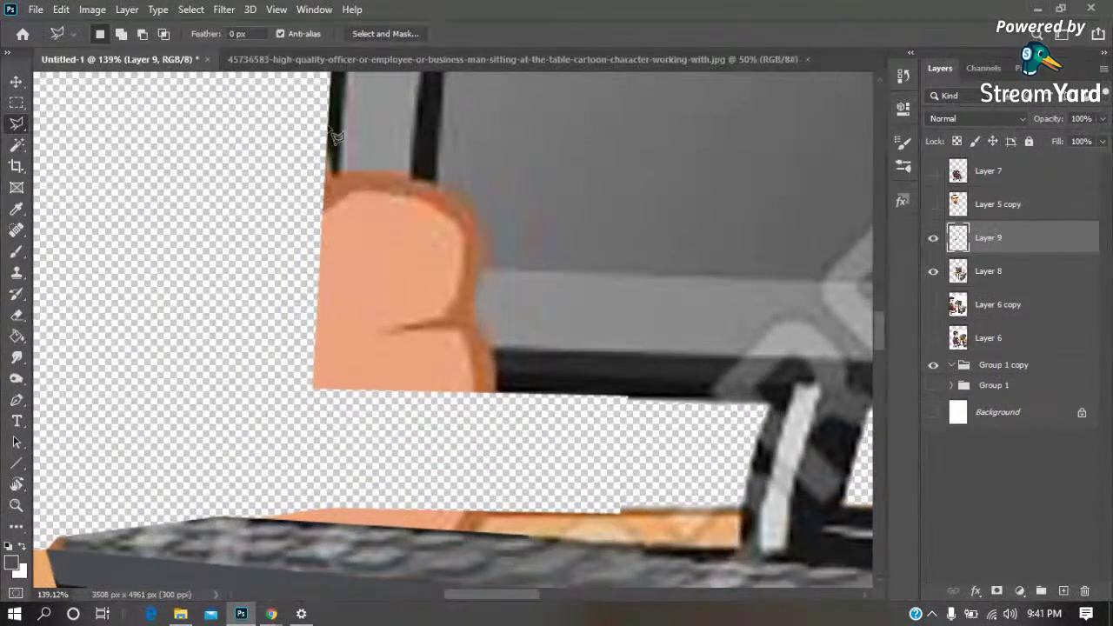
pyautogui.press('i')
pyautogui.click(342, 94)
pyautogui.press('b')
pyautogui.press('[')
pyautogui.press('[')
pyautogui.press('[')
pyautogui.press('[')
pyautogui.rightClick(447, 248)
pyautogui.click(501, 280)
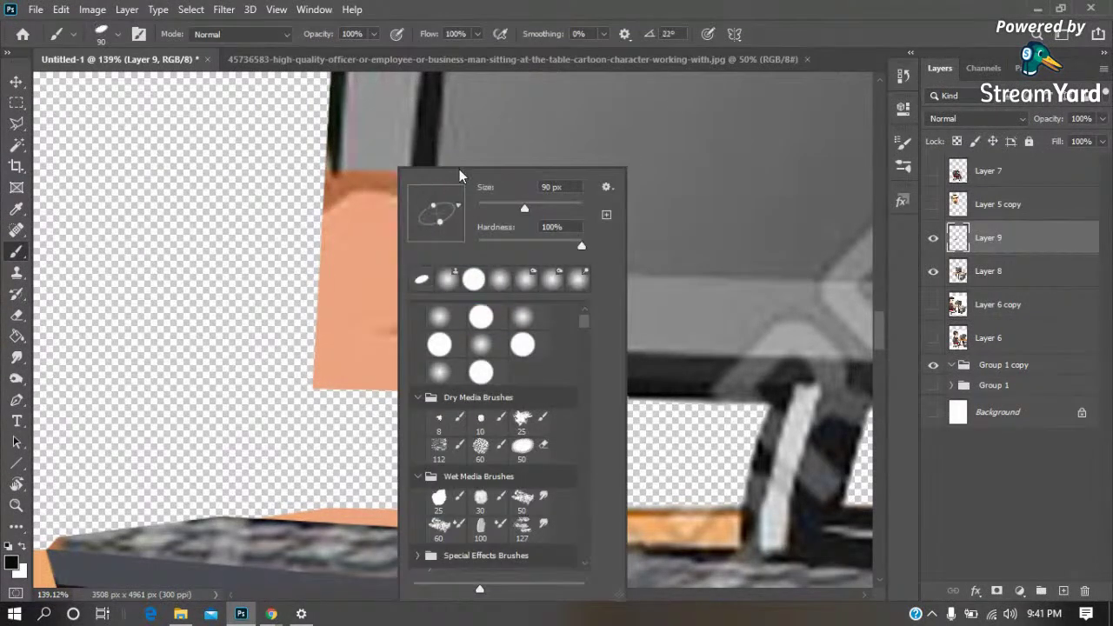
pyautogui.press('Return')
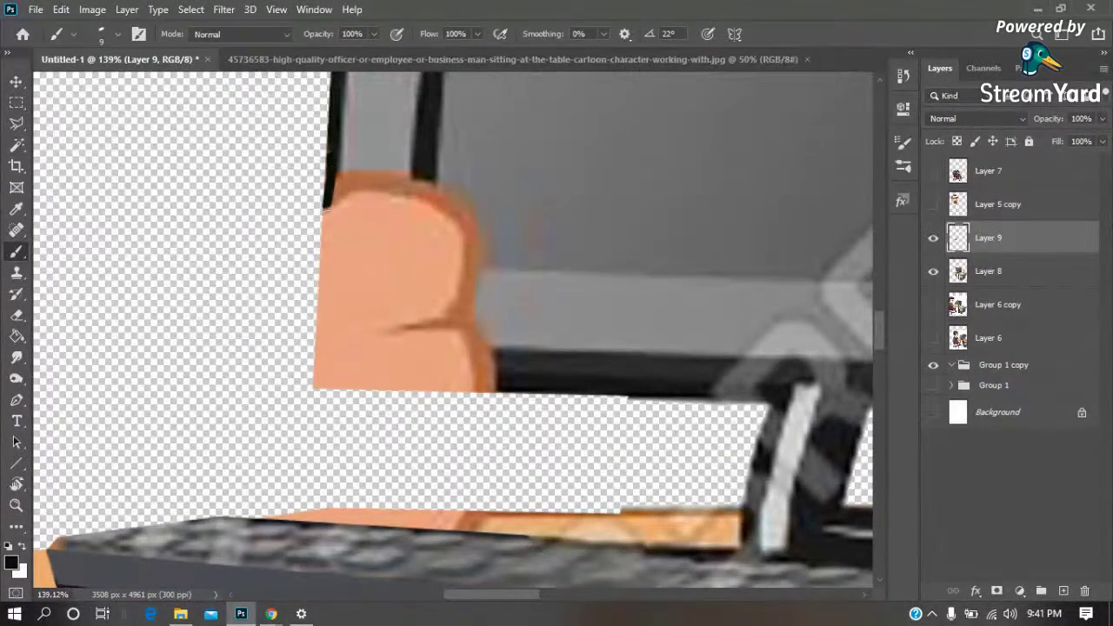
pyautogui.hotkey('ctrl', 'z')
# Draw black lines along the monitor's left edge, bottom and base
pyautogui.press('u')
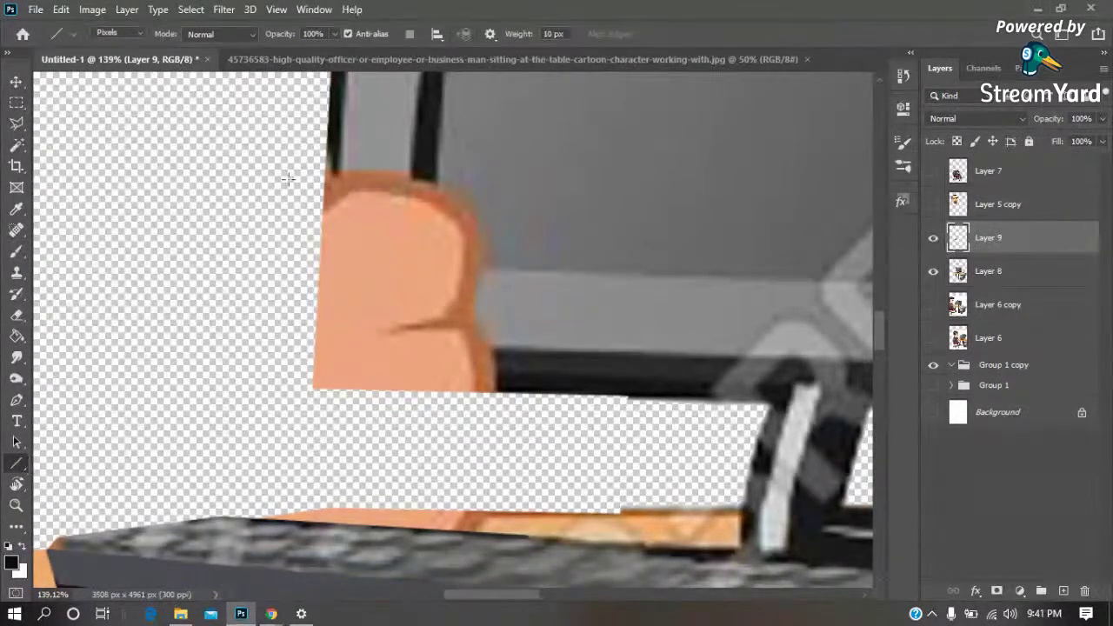
pyautogui.moveTo(337, 136); pyautogui.dragTo(319, 390)
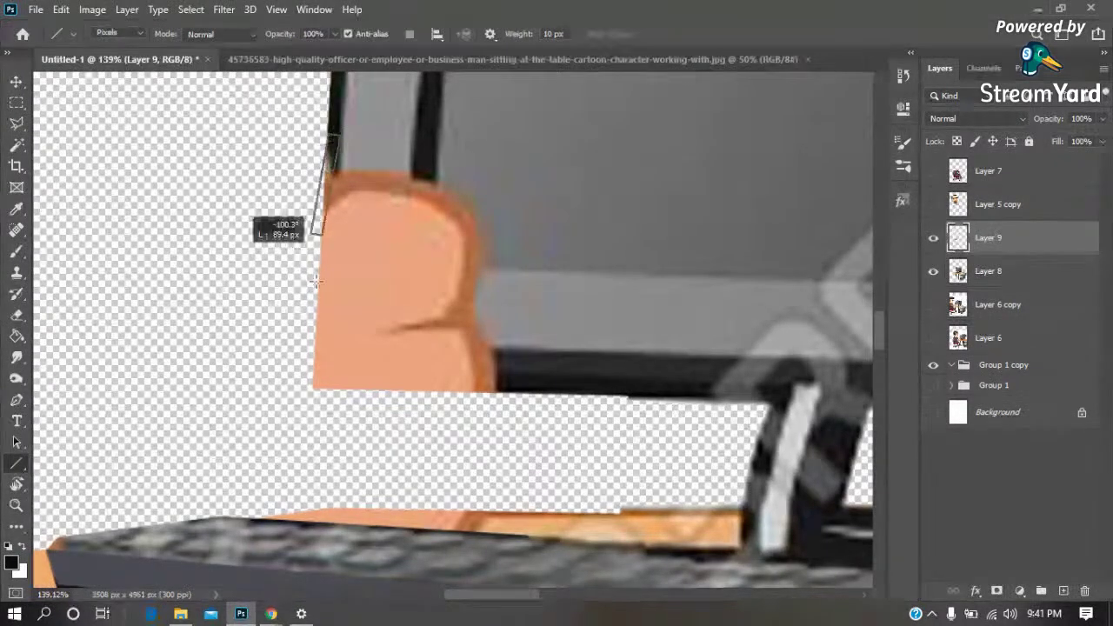
pyautogui.moveTo(318, 389); pyautogui.dragTo(770, 396)
pyautogui.moveTo(703, 380)
pyautogui.mouseDown()
pyautogui.moveTo(472, 378)
pyautogui.moveTo(794, 380)
pyautogui.moveTo(445, 346)
pyautogui.mouseUp()
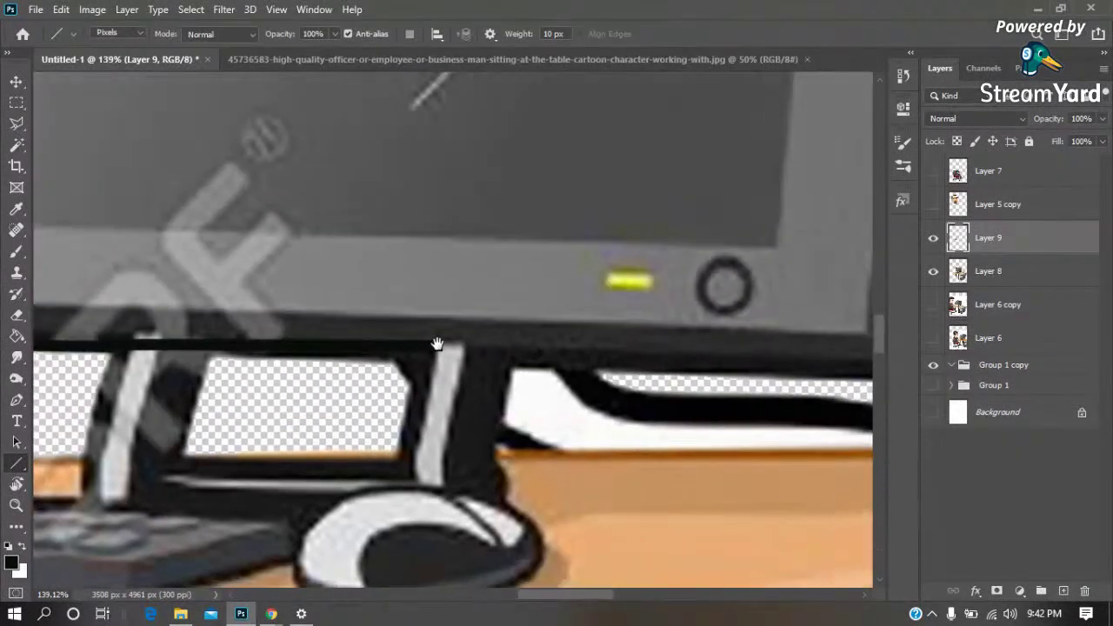
pyautogui.moveTo(786, 349); pyautogui.dragTo(443, 345)
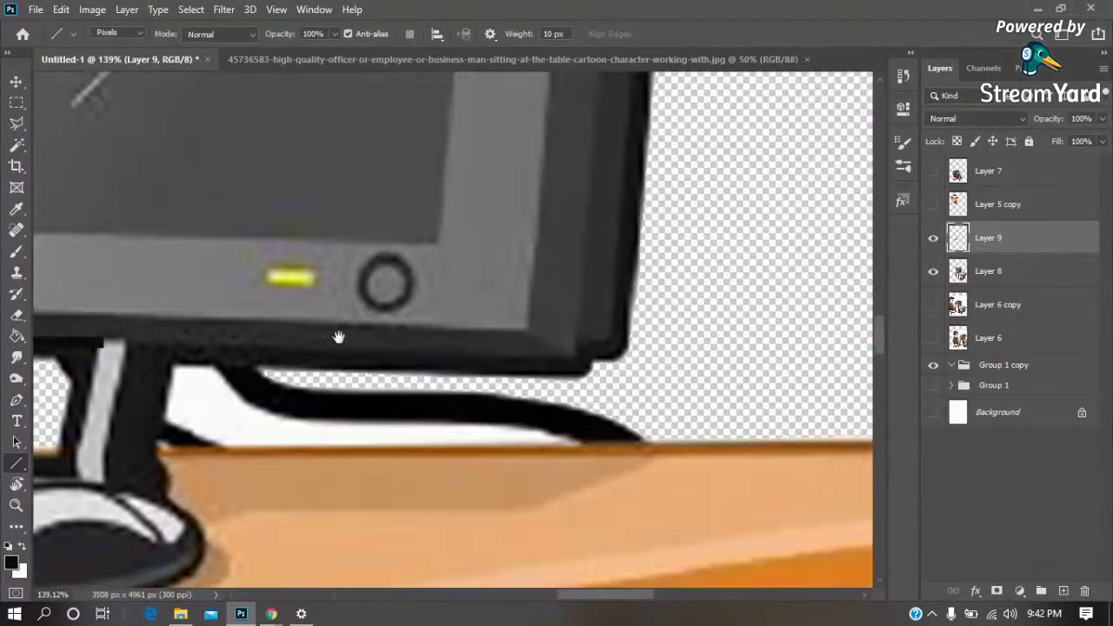
pyautogui.moveTo(571, 366); pyautogui.dragTo(104, 340)
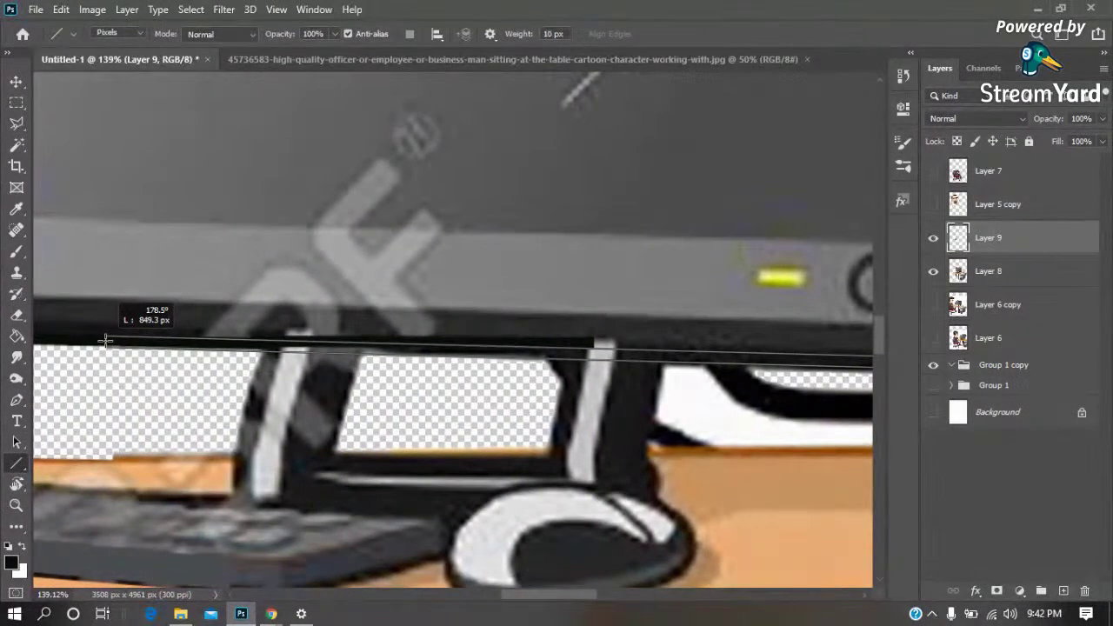
pyautogui.moveTo(105, 340); pyautogui.dragTo(105, 340)
pyautogui.moveTo(234, 322); pyautogui.dragTo(733, 360)
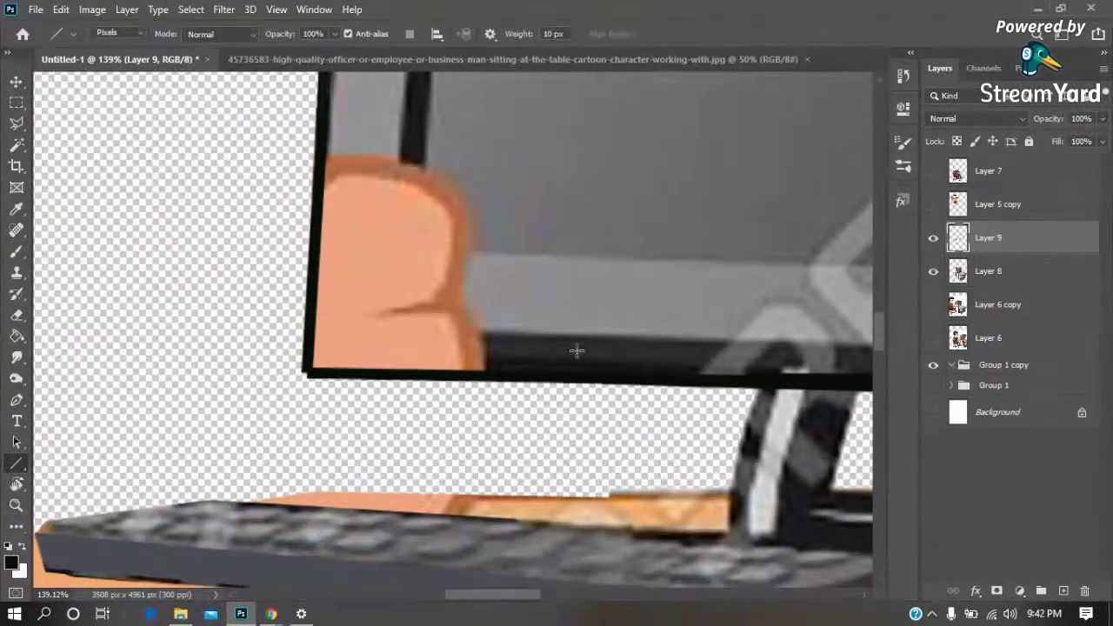
# Outline the grey bezel strip overlapping the hand with a polygonal selection
pyautogui.press('l')
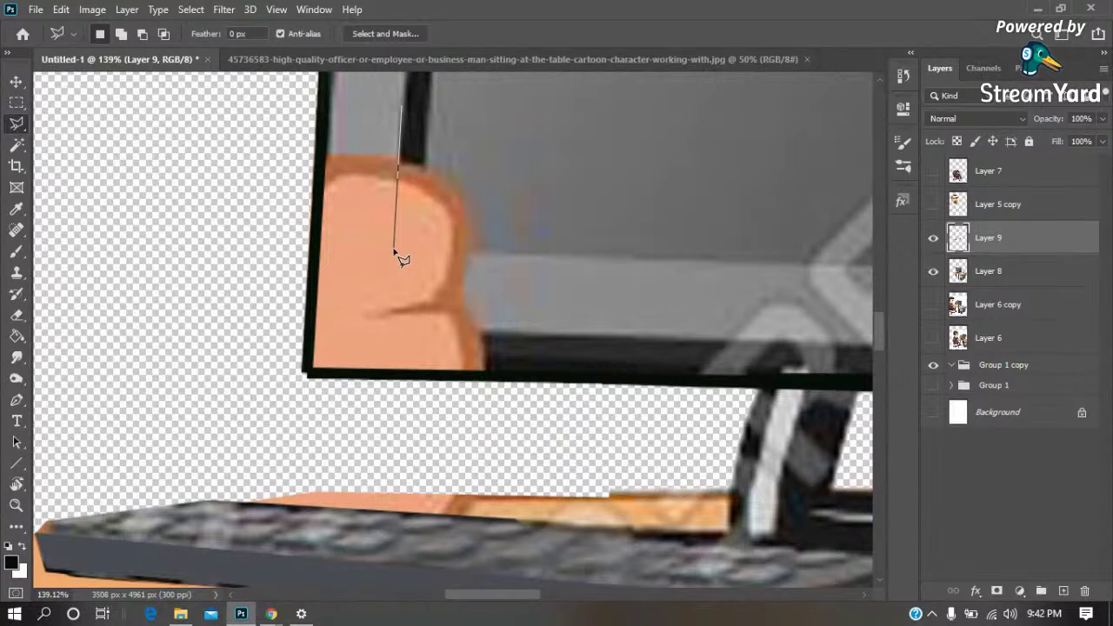
pyautogui.moveTo(800, 260); pyautogui.dragTo(293, 253)
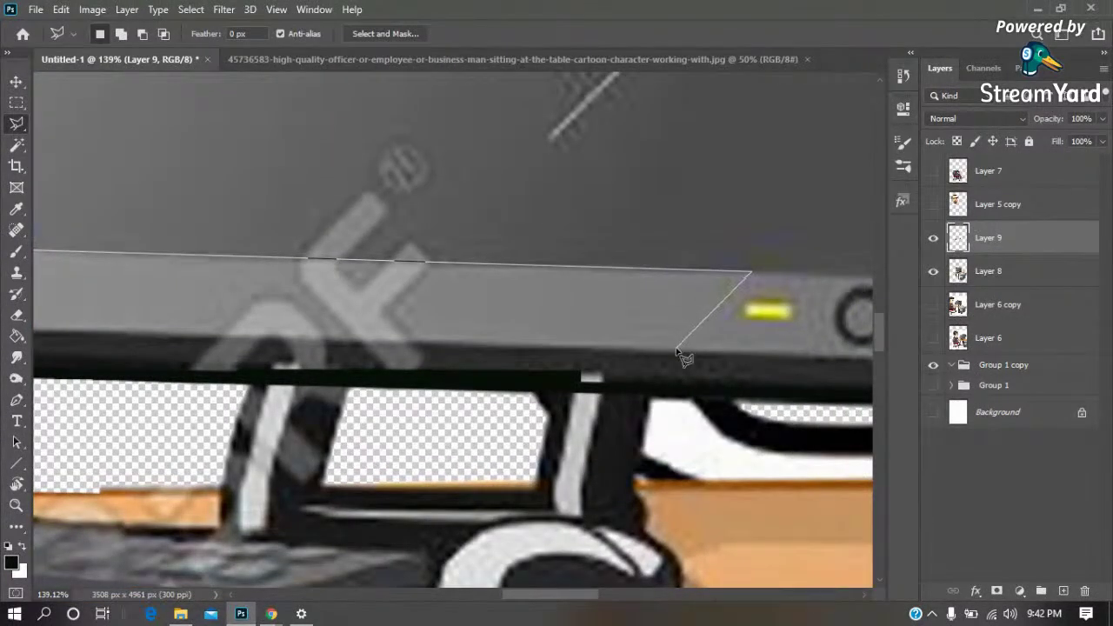
pyautogui.moveTo(182, 346); pyautogui.dragTo(664, 336)
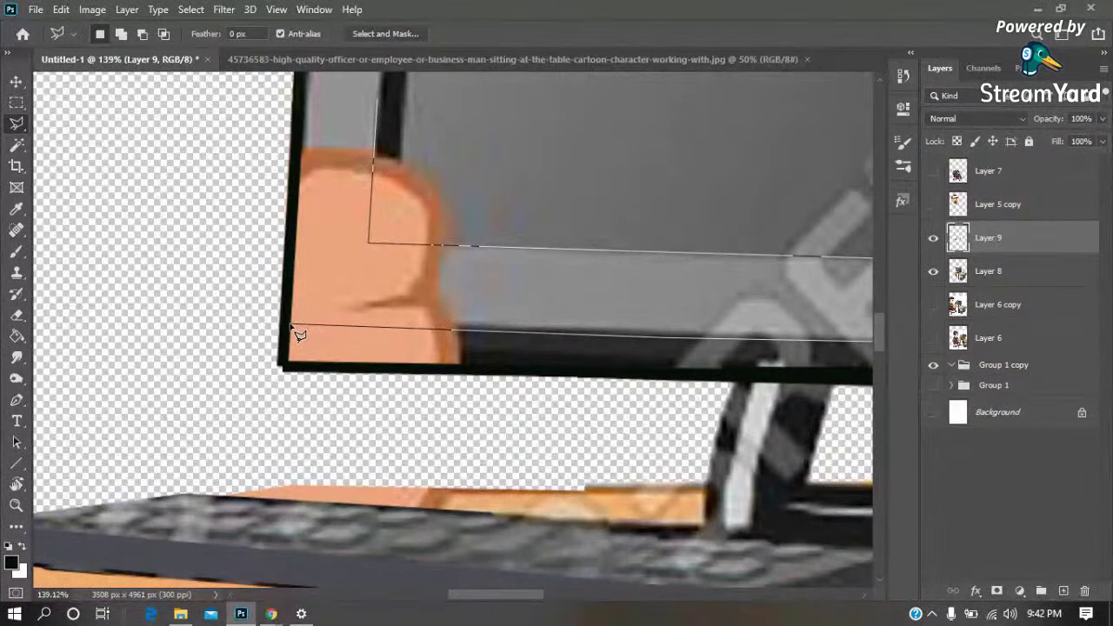
pyautogui.click(309, 100)
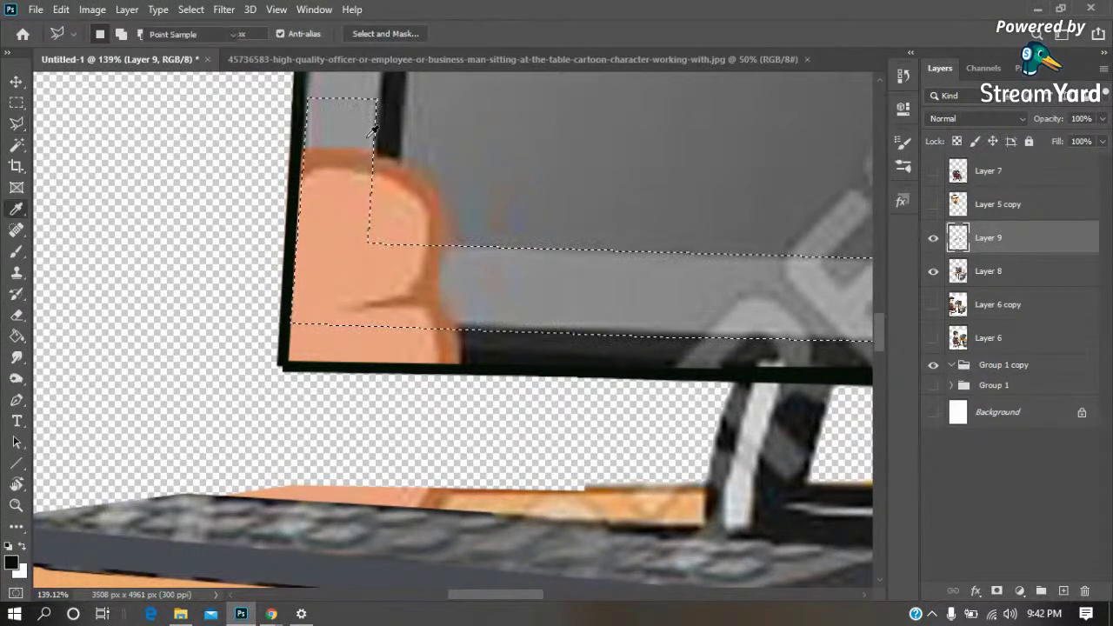
# Paint the bezel's sampled grey over the orange finger and selected monitor bar
pyautogui.press('i')
pyautogui.click(364, 130)
pyautogui.press('b')
pyautogui.press(']')
pyautogui.press(']')
pyautogui.press(']')
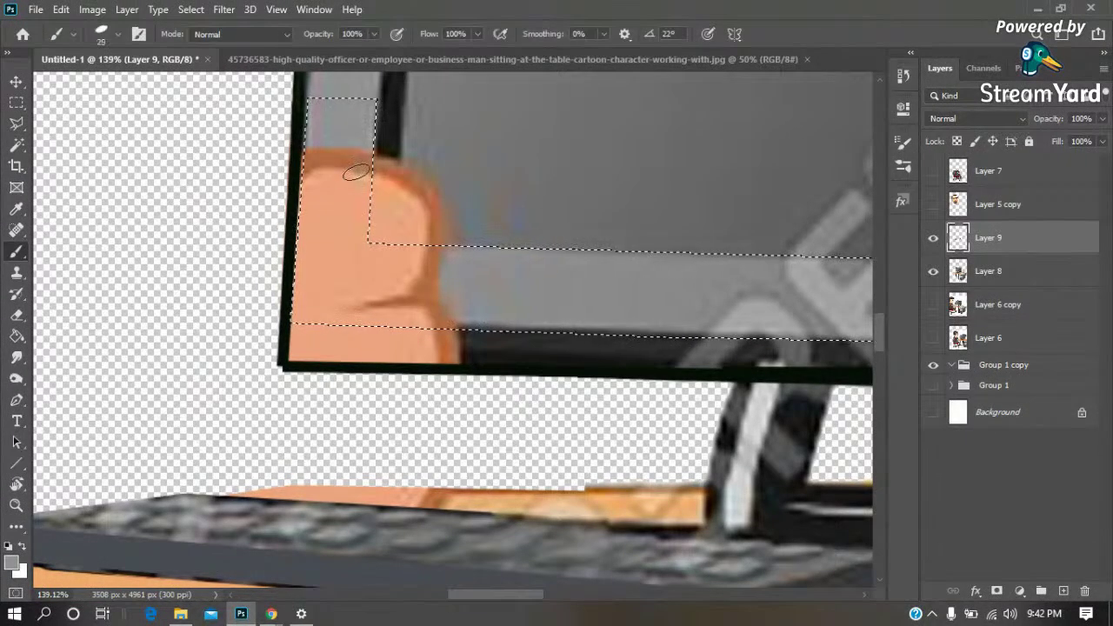
pyautogui.moveTo(344, 165)
pyautogui.mouseDown()
pyautogui.moveTo(324, 179)
pyautogui.moveTo(398, 293)
pyautogui.moveTo(307, 307)
pyautogui.moveTo(671, 286)
pyautogui.mouseUp()
pyautogui.press(']')
pyautogui.press(']')
pyautogui.press(']')
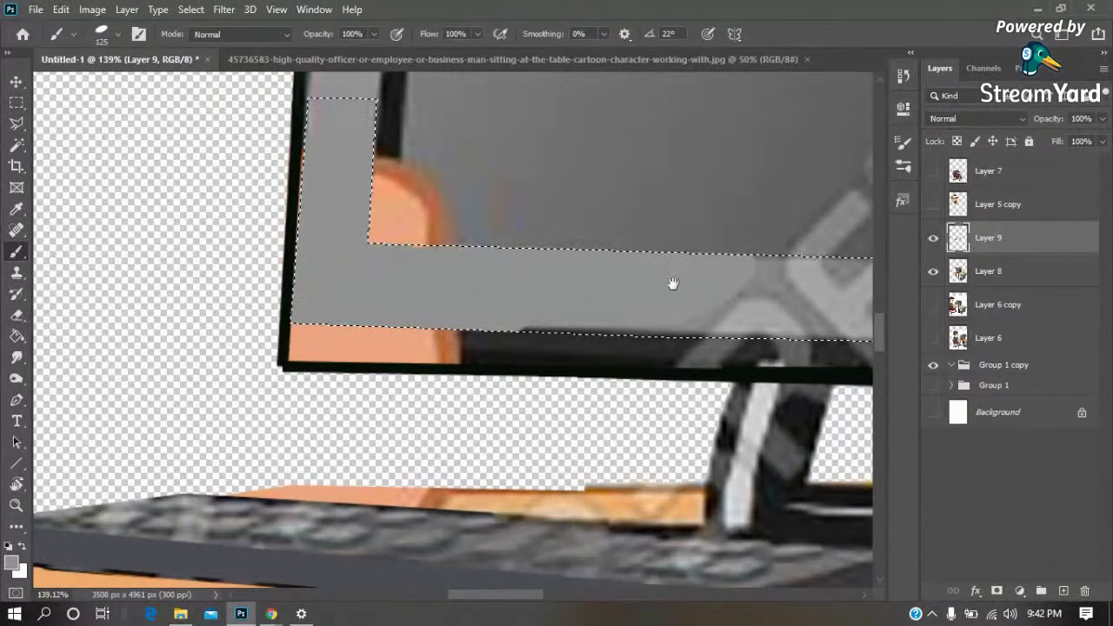
pyautogui.hscroll(3, 671, 286)
pyautogui.moveTo(385, 281); pyautogui.dragTo(437, 300)
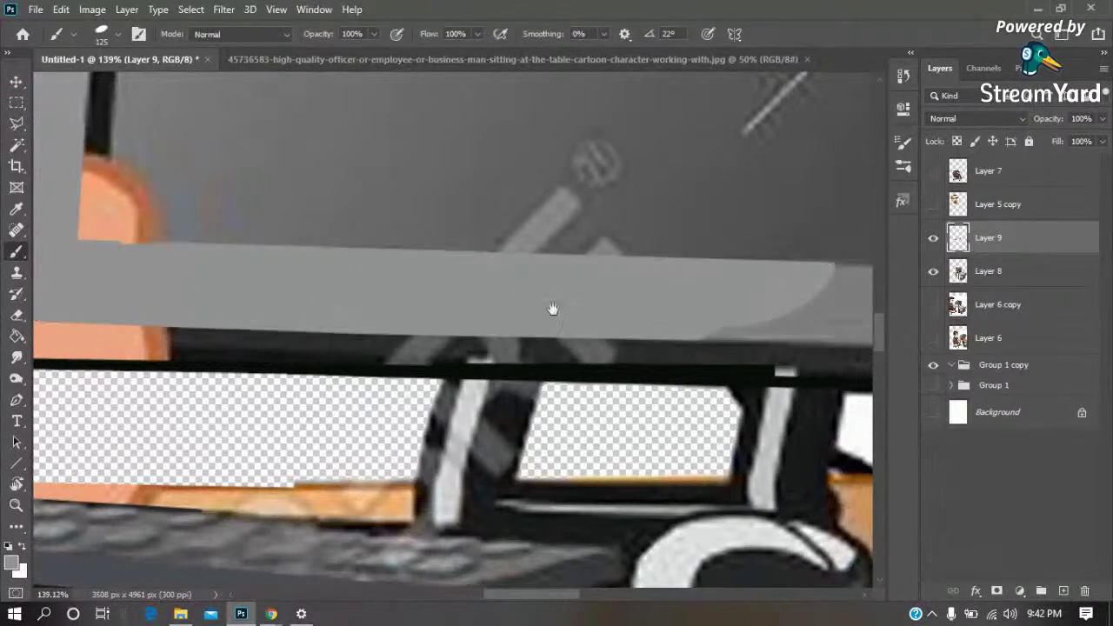
pyautogui.hscroll(5, 437, 300)
# Repaint the selected bezel strip grey with a hard round brush, then deselect
pyautogui.press('i')
pyautogui.click(417, 276)
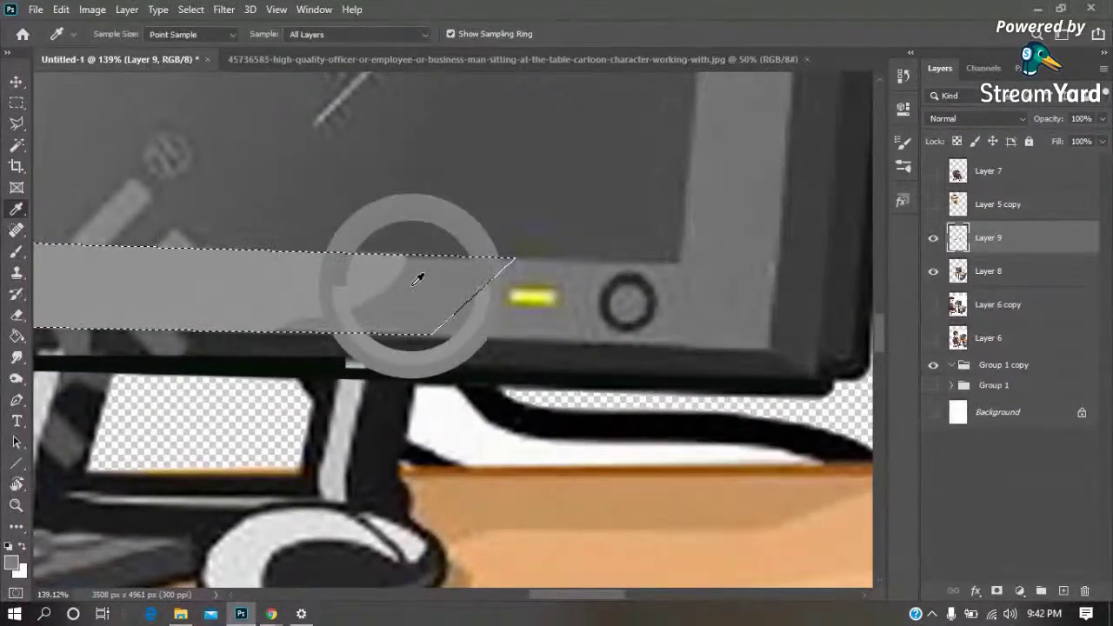
pyautogui.press('b')
pyautogui.rightClick(435, 286)
pyautogui.click(513, 372)
pyautogui.press('Return')
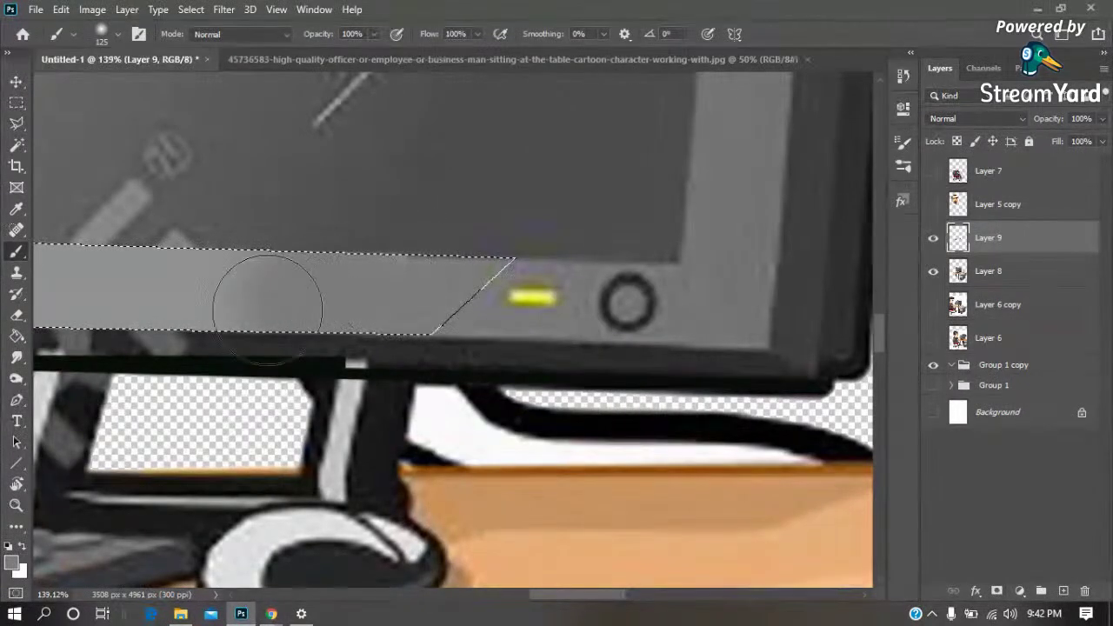
pyautogui.moveTo(287, 287); pyautogui.dragTo(588, 251)
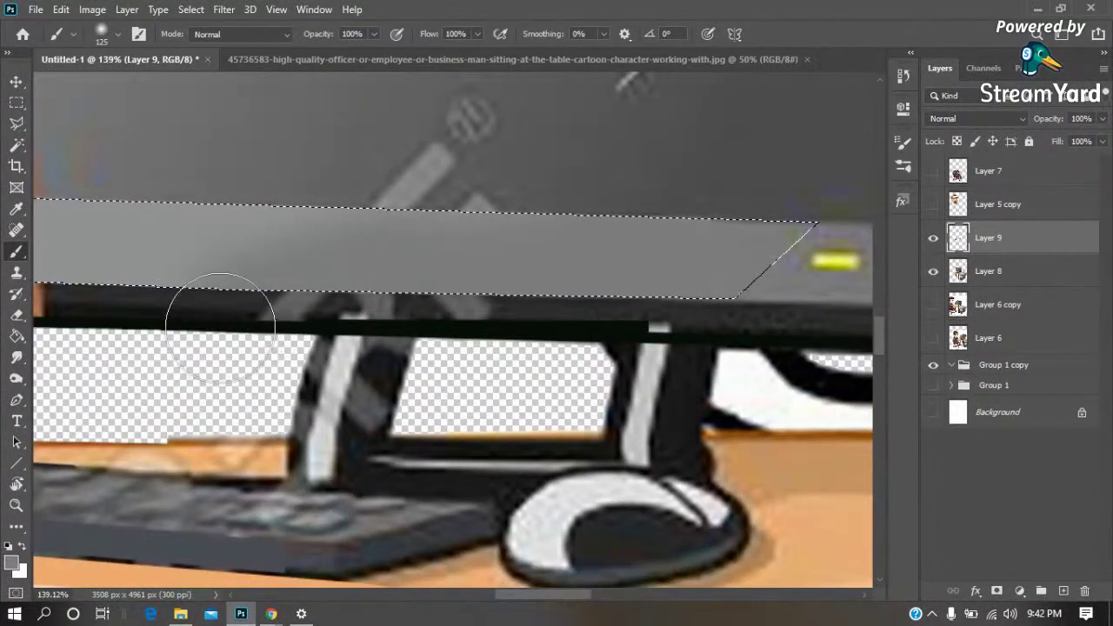
pyautogui.press('m')
pyautogui.hotkey('ctrl', 'd')
# Zoom into the monitor's lower-left corner and sample black from its outline
pyautogui.press('z')
pyautogui.hotkey('ctrl', '0')
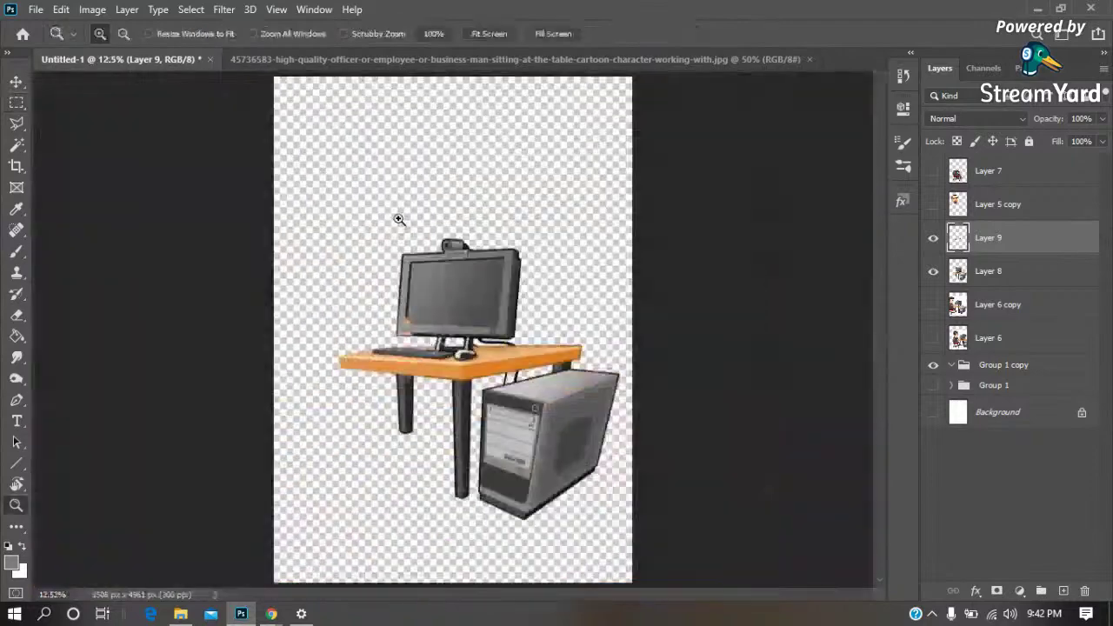
pyautogui.moveTo(507, 262); pyautogui.dragTo(348, 329)
pyautogui.moveTo(298, 186); pyautogui.dragTo(519, 370)
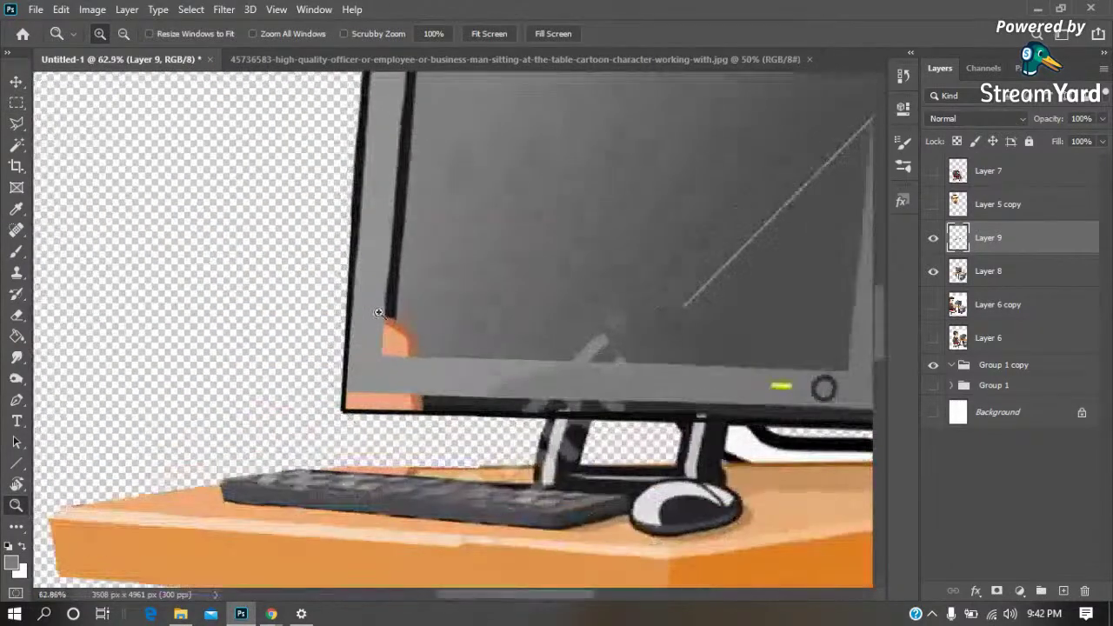
pyautogui.press('i')
pyautogui.click(428, 280)
# Draw black lines along the screen's left and bottom edges
pyautogui.press('u')
pyautogui.moveTo(435, 273); pyautogui.dragTo(421, 440)
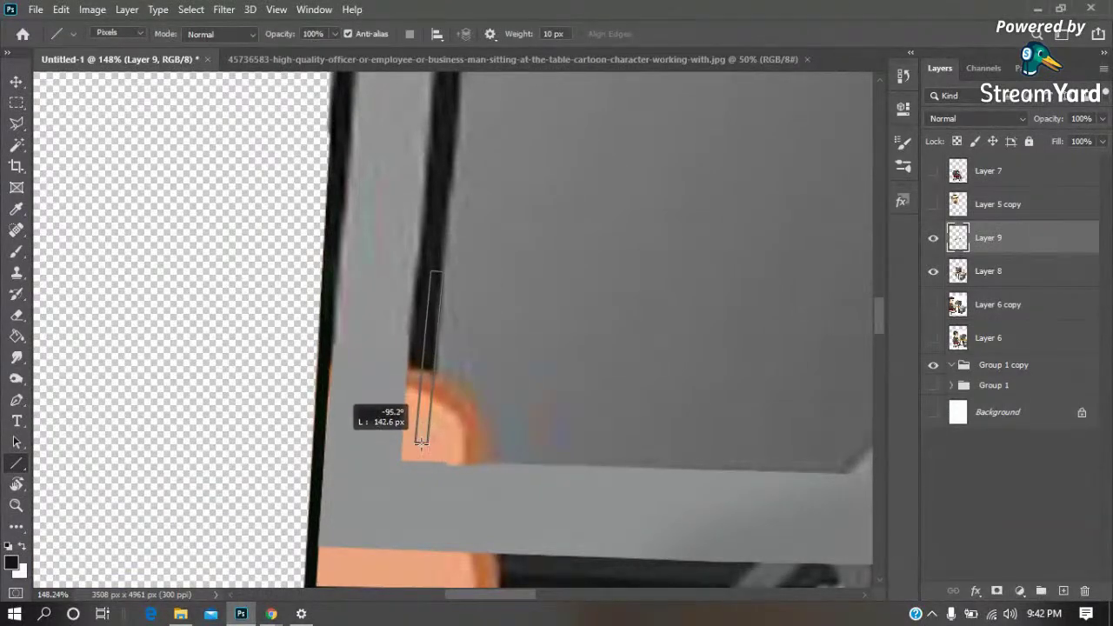
pyautogui.moveTo(427, 275); pyautogui.dragTo(412, 442)
pyautogui.moveTo(419, 281)
pyautogui.mouseDown()
pyautogui.moveTo(404, 462)
pyautogui.moveTo(1100, 487)
pyautogui.mouseUp()
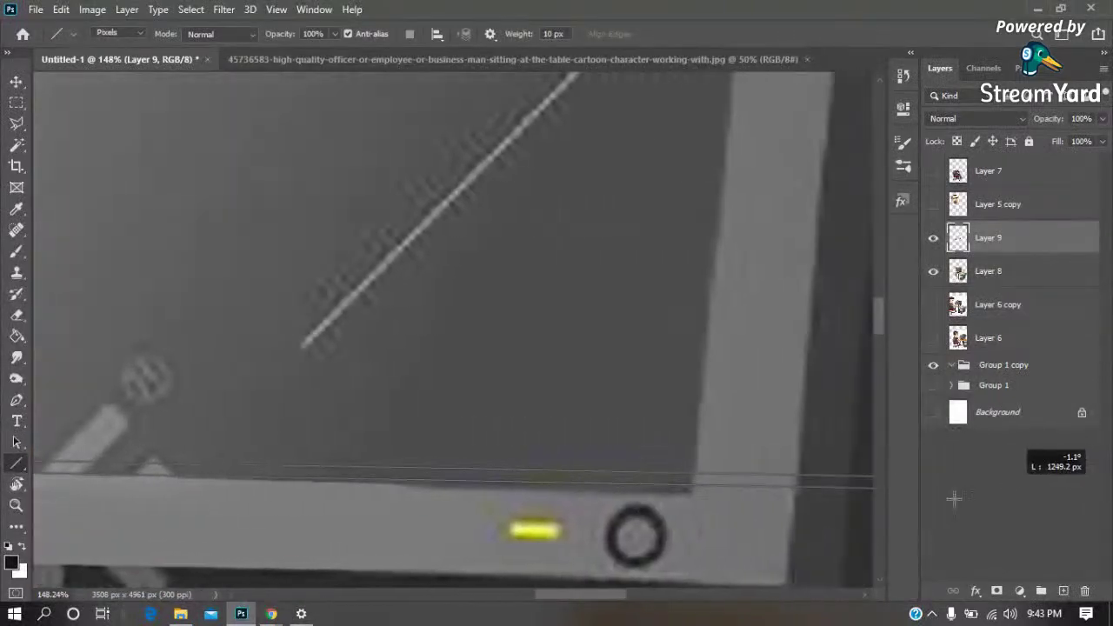
pyautogui.moveTo(1100, 487); pyautogui.dragTo(660, 488)
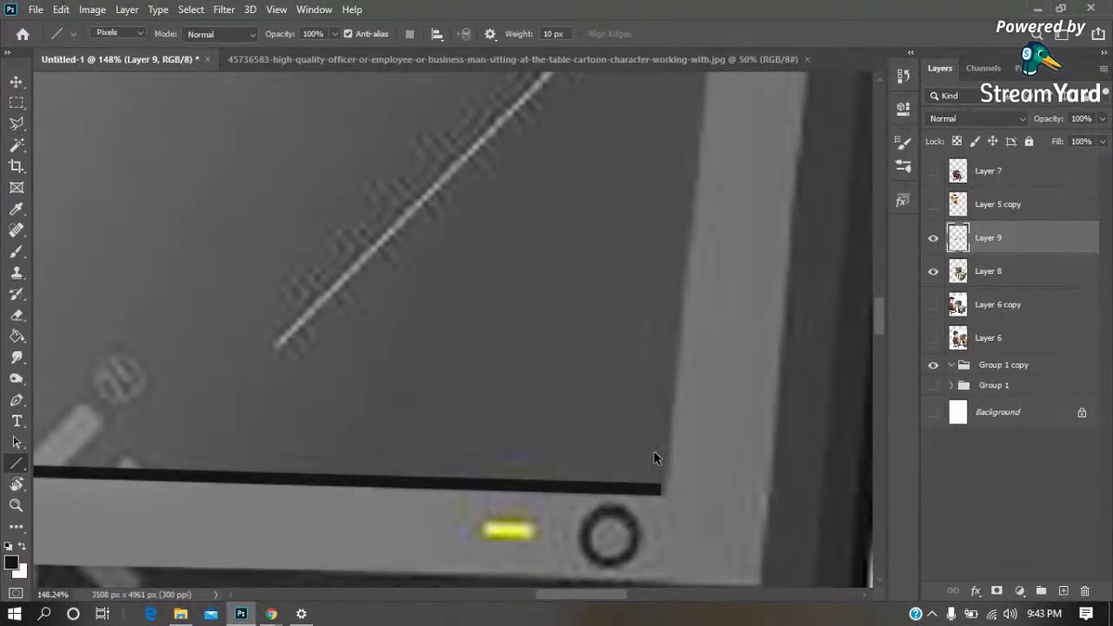
pyautogui.hotkey('ctrl', '0')
pyautogui.press('z')
pyautogui.moveTo(471, 282); pyautogui.dragTo(331, 409)
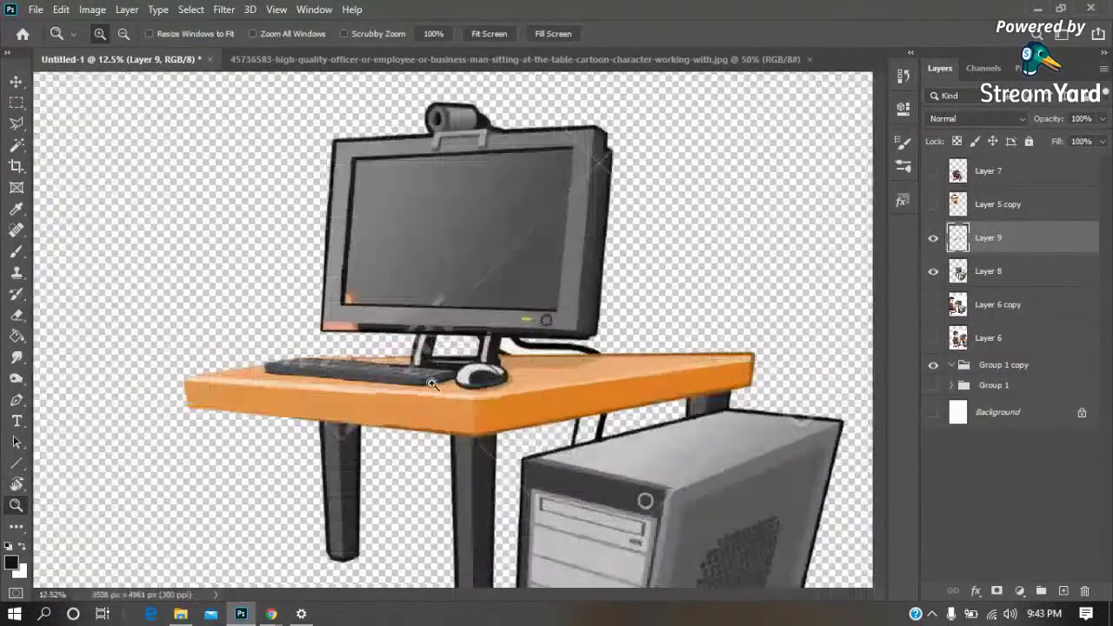
# Select the orange patch at the monitor's lower-left screen corner and paint it the sampled screen grey
pyautogui.moveTo(577, 142); pyautogui.dragTo(348, 347)
pyautogui.press('i')
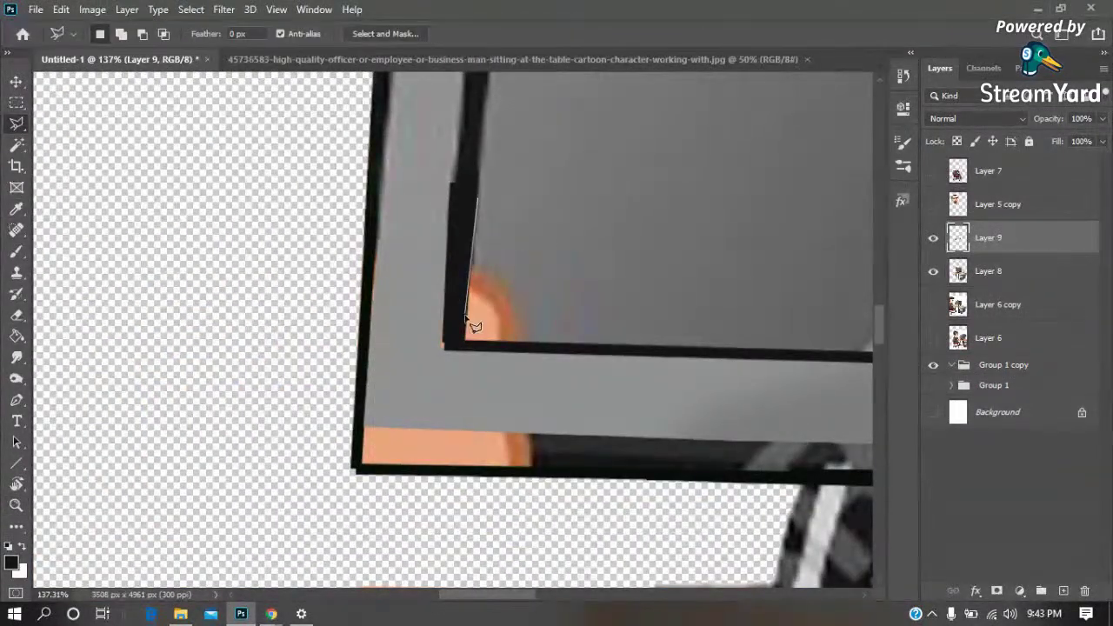
pyautogui.click(627, 323)
pyautogui.click(641, 224)
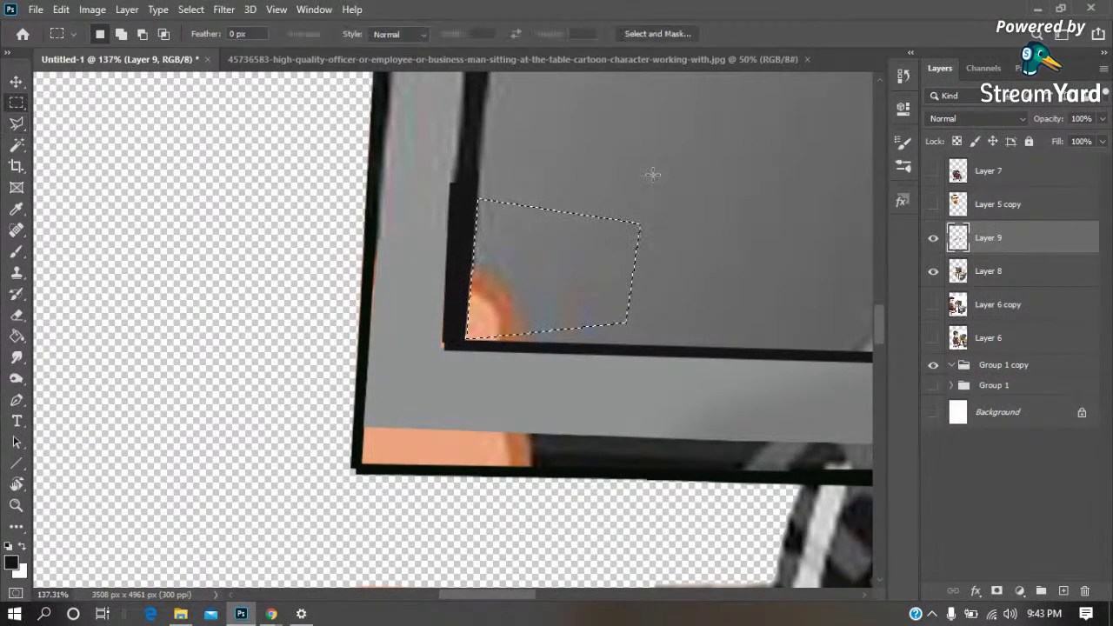
pyautogui.hotkey('ctrl', 'd')
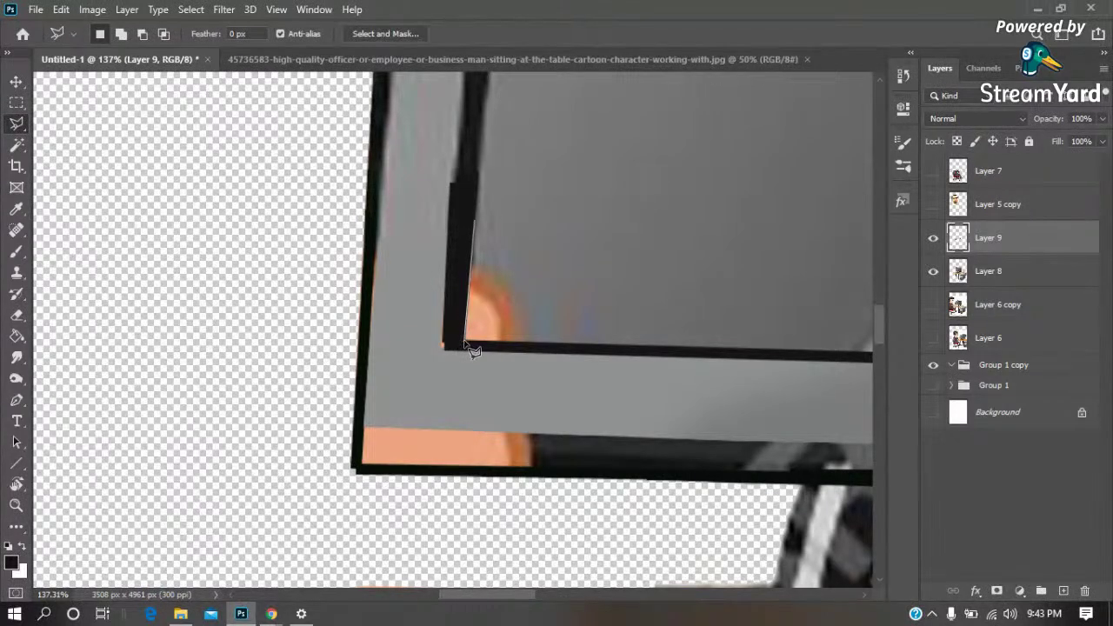
pyautogui.click(719, 339)
pyautogui.click(665, 215)
pyautogui.click(474, 220)
pyautogui.doubleClick(465, 339)
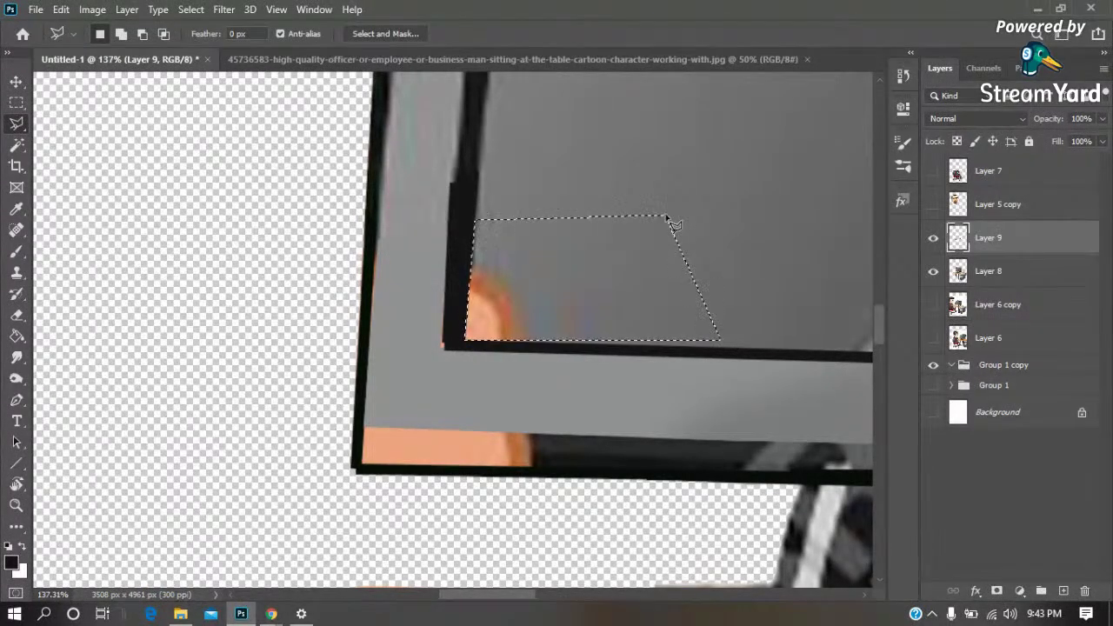
pyautogui.press('i')
pyautogui.click(613, 245)
pyautogui.press('b')
pyautogui.moveTo(542, 298)
pyautogui.mouseDown()
pyautogui.moveTo(484, 318)
pyautogui.moveTo(492, 310)
pyautogui.mouseUp()
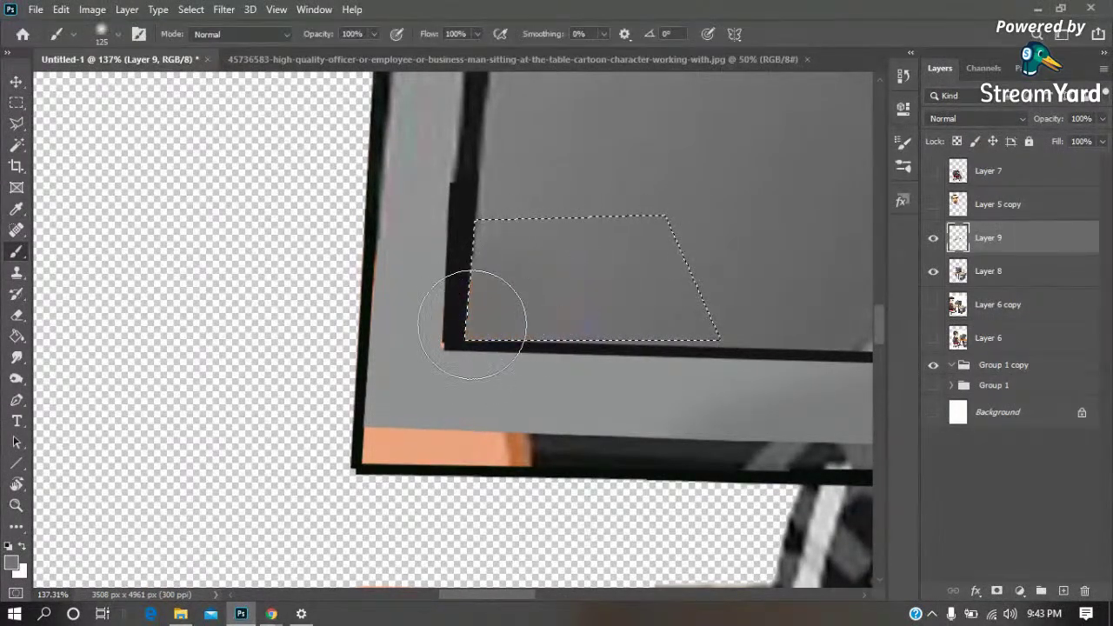
pyautogui.press('m')
pyautogui.hotkey('ctrl', 'd')
# Outline the orange strip along the monitor's bottom bezel and paint it the dark bezel colour
pyautogui.press('l')
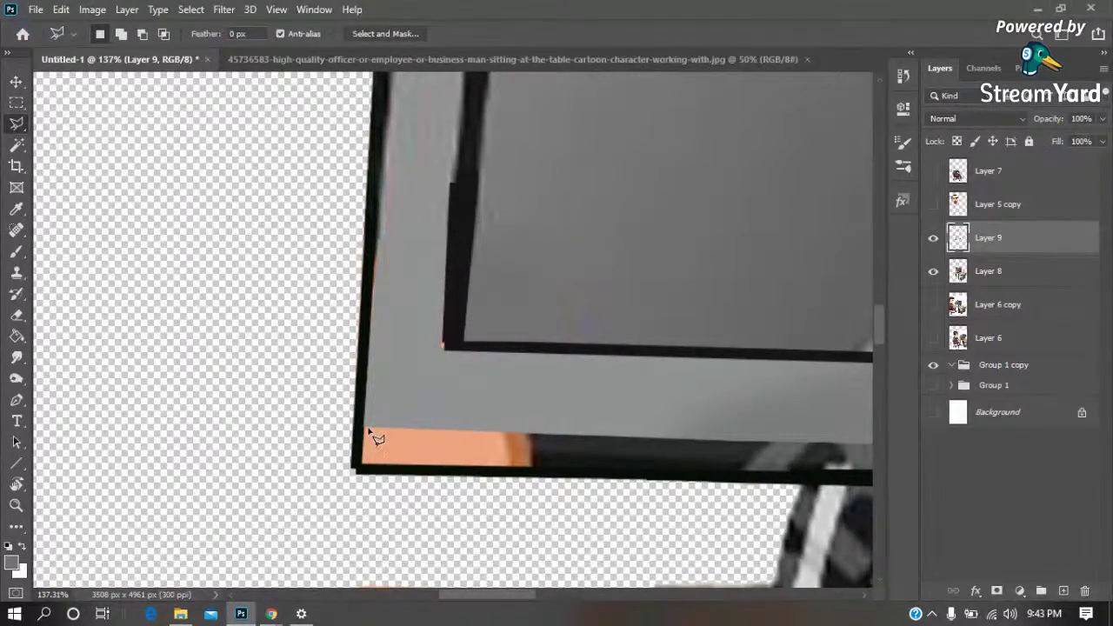
pyautogui.press('Escape')
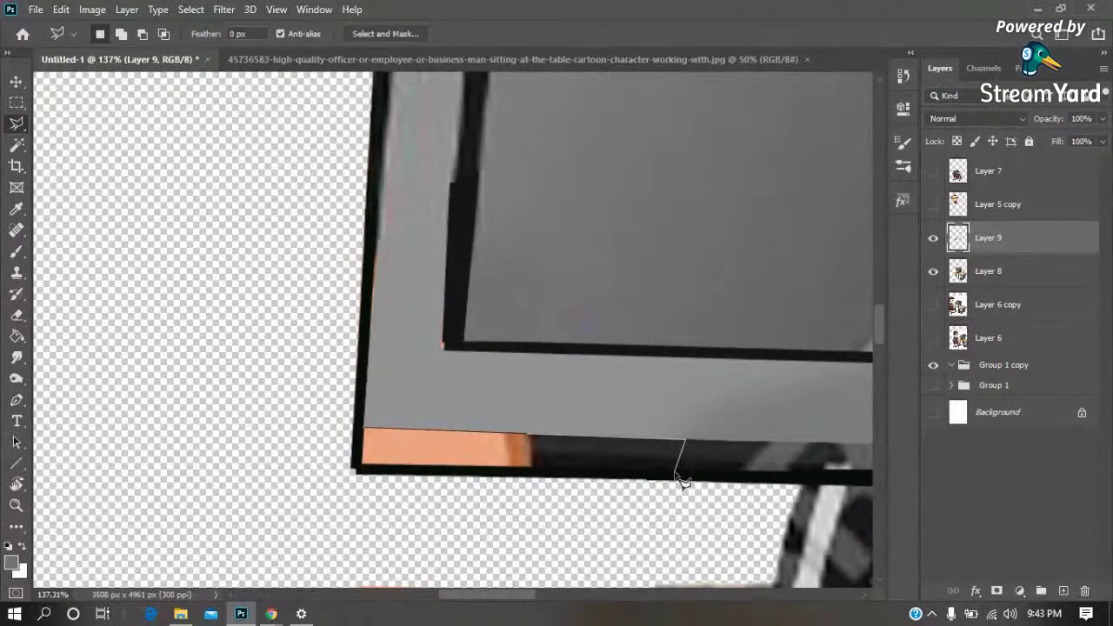
pyautogui.moveTo(686, 446); pyautogui.dragTo(144, 368)
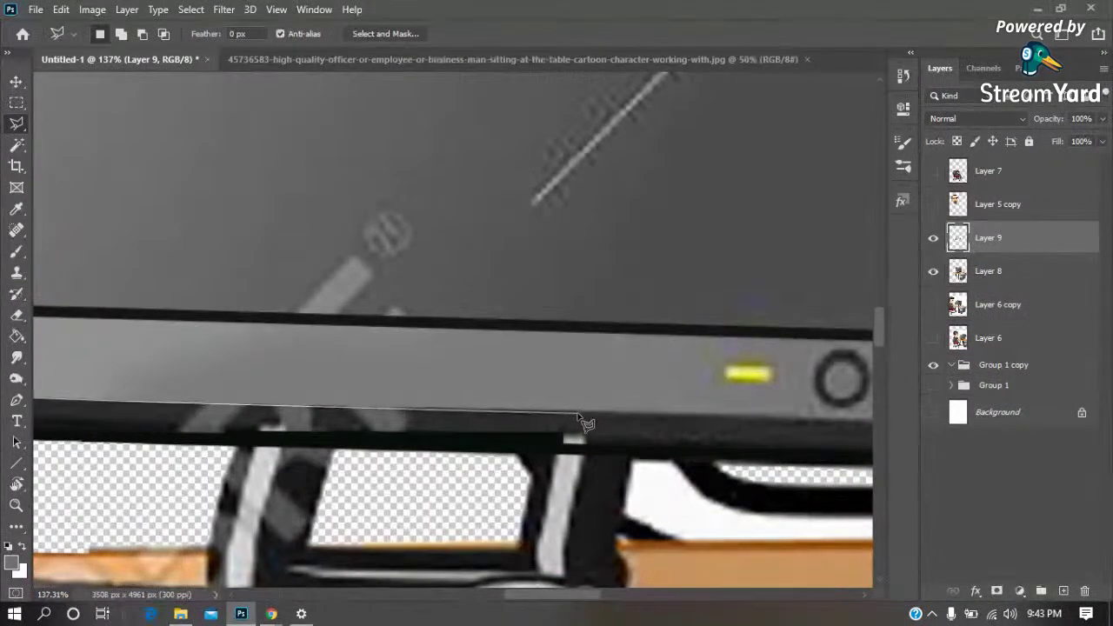
pyautogui.click(858, 426)
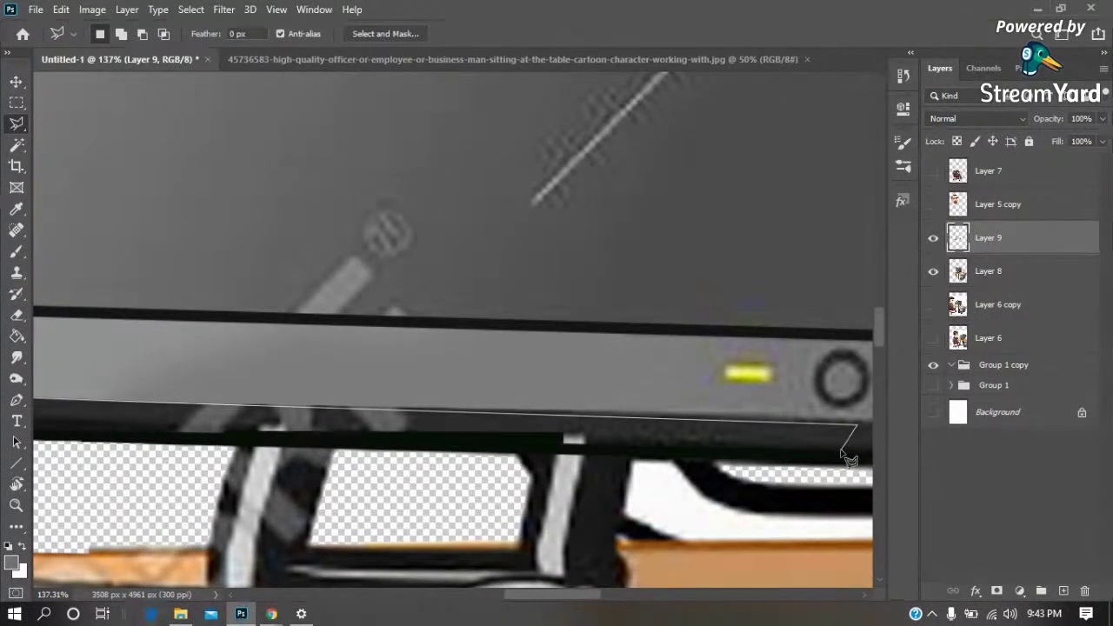
pyautogui.moveTo(170, 447); pyautogui.dragTo(701, 423)
pyautogui.click(293, 423)
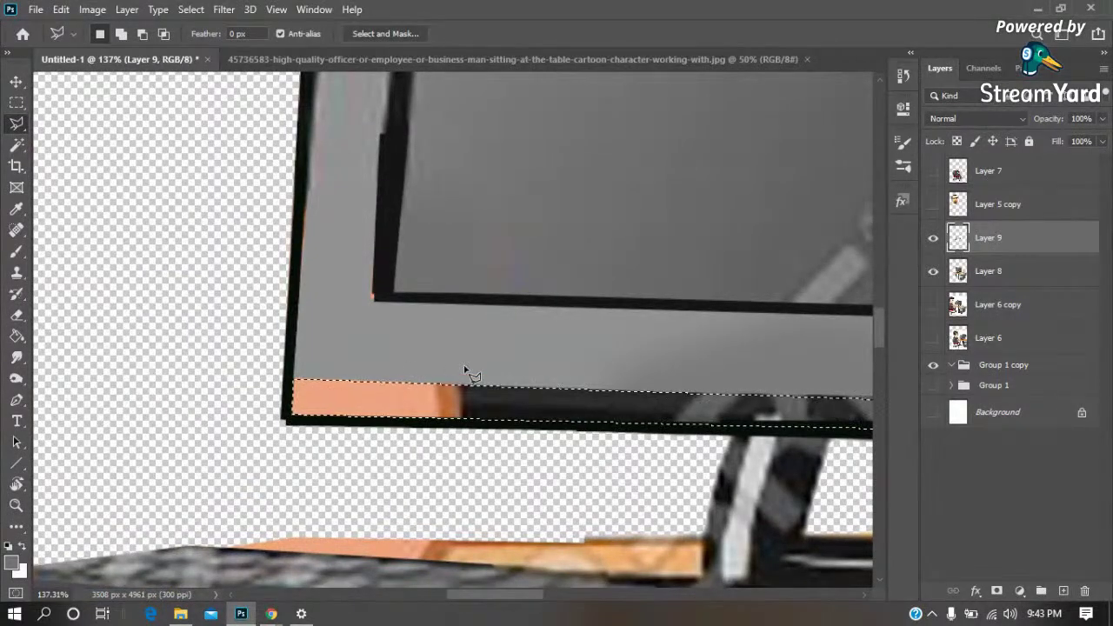
pyautogui.press('i')
pyautogui.click(538, 401)
pyautogui.press('b')
pyautogui.moveTo(442, 397); pyautogui.dragTo(393, 392)
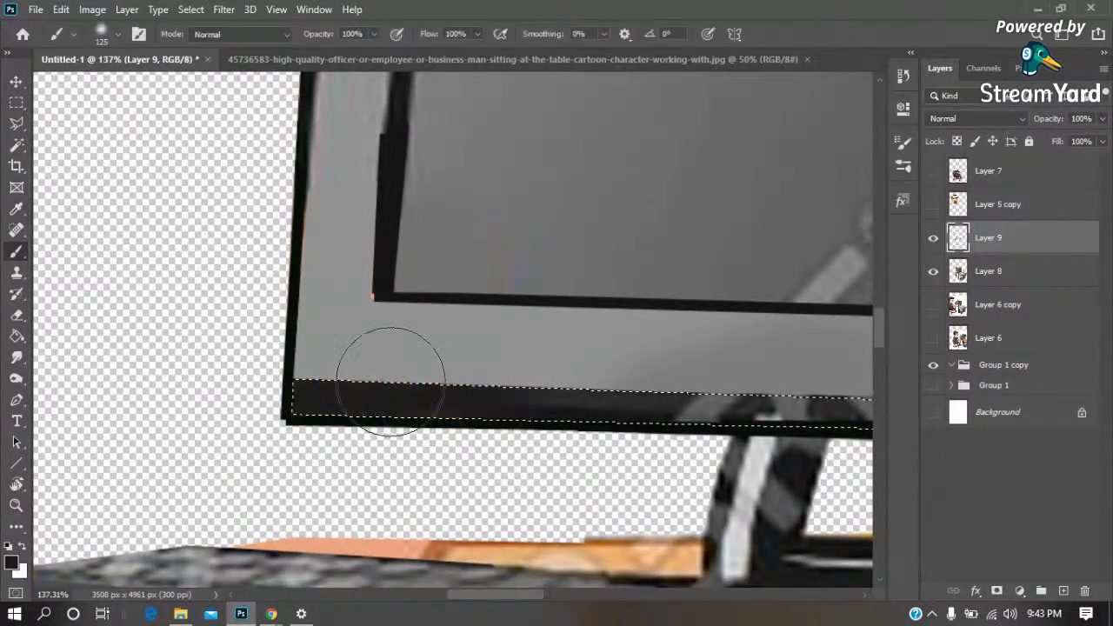
pyautogui.moveTo(529, 362); pyautogui.dragTo(275, 357)
pyautogui.moveTo(583, 405)
pyautogui.mouseDown()
pyautogui.moveTo(708, 397)
pyautogui.moveTo(325, 387)
pyautogui.mouseUp()
pyautogui.press('m')
# Paint over the stylus shape and the lower part of the white line in screen grey
pyautogui.click(432, 369)
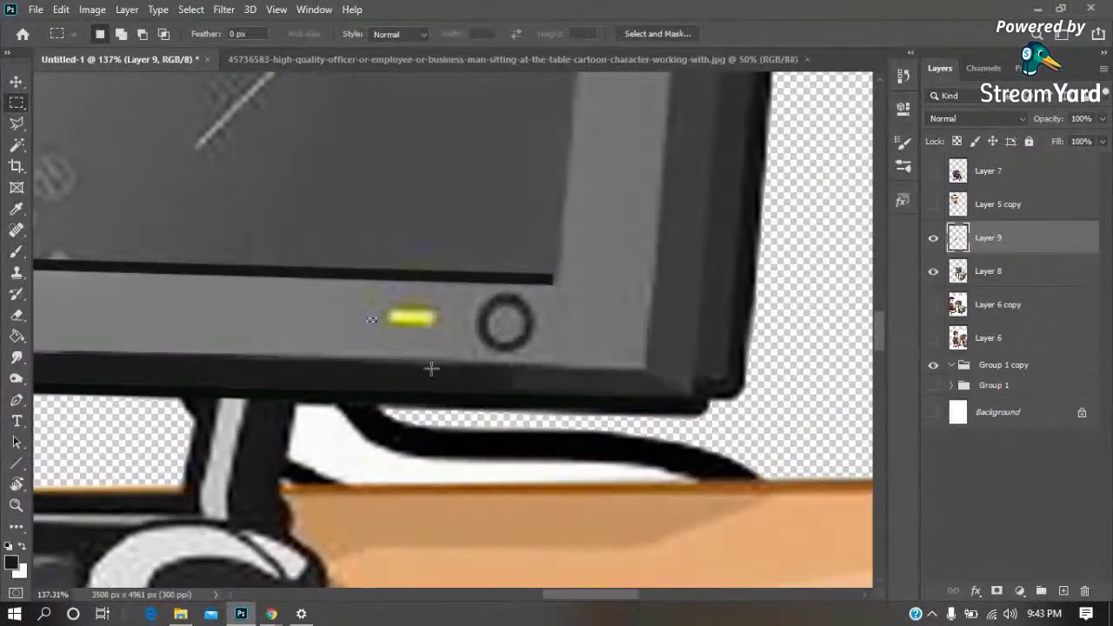
pyautogui.moveTo(418, 374); pyautogui.dragTo(646, 447)
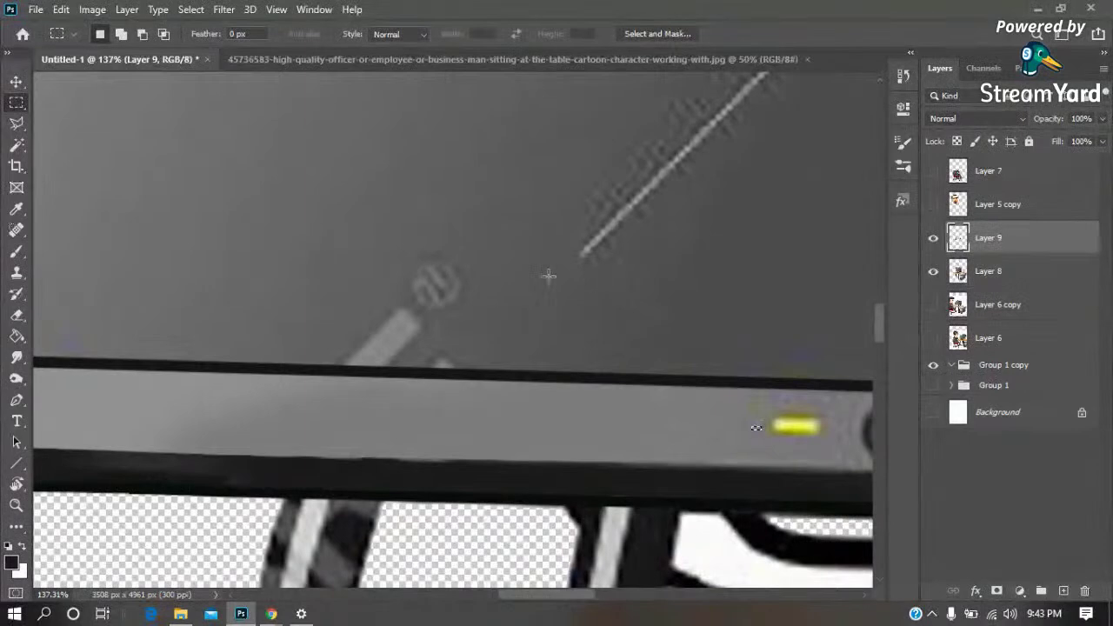
pyautogui.press('i')
pyautogui.click(492, 193)
pyautogui.press('b')
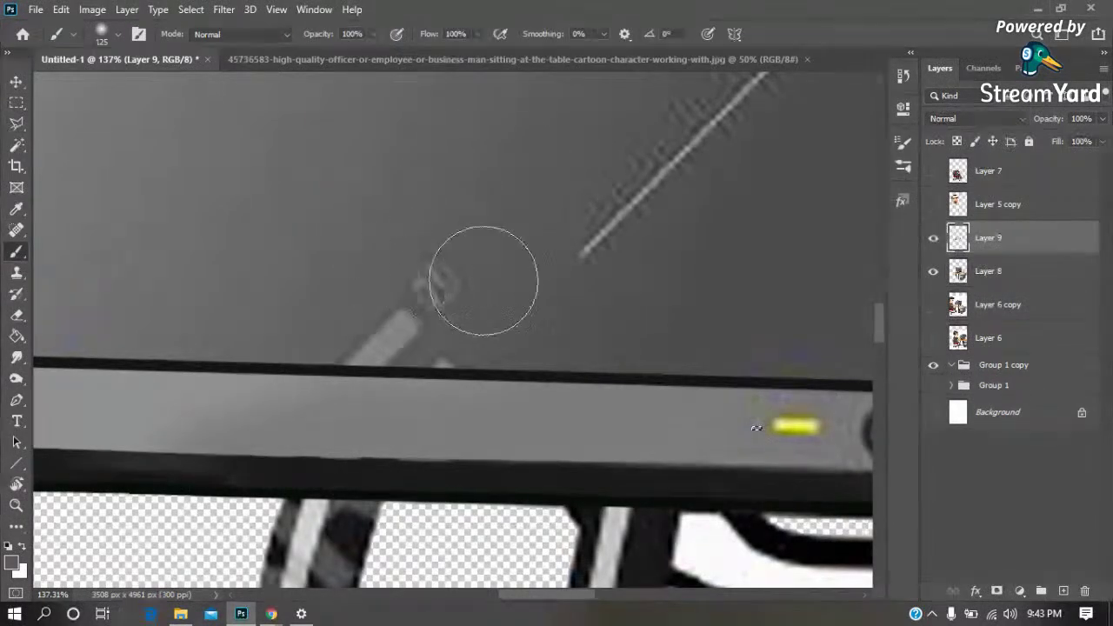
pyautogui.press('m')
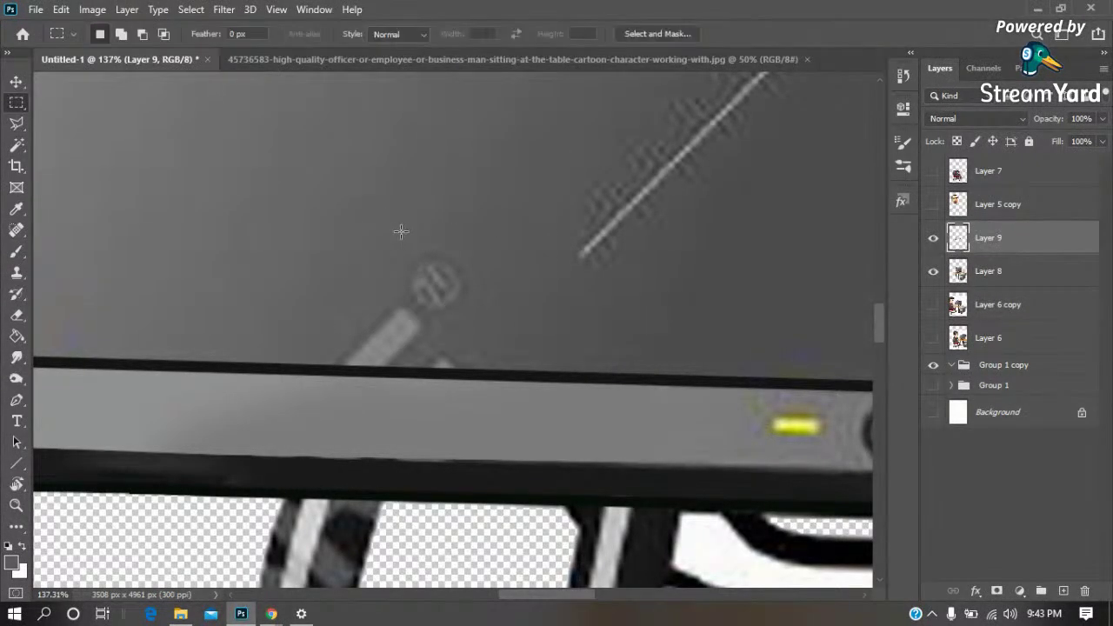
pyautogui.press('i')
pyautogui.click(478, 183)
pyautogui.press('b')
pyautogui.moveTo(447, 256)
pyautogui.mouseDown()
pyautogui.moveTo(472, 269)
pyautogui.moveTo(360, 300)
pyautogui.mouseUp()
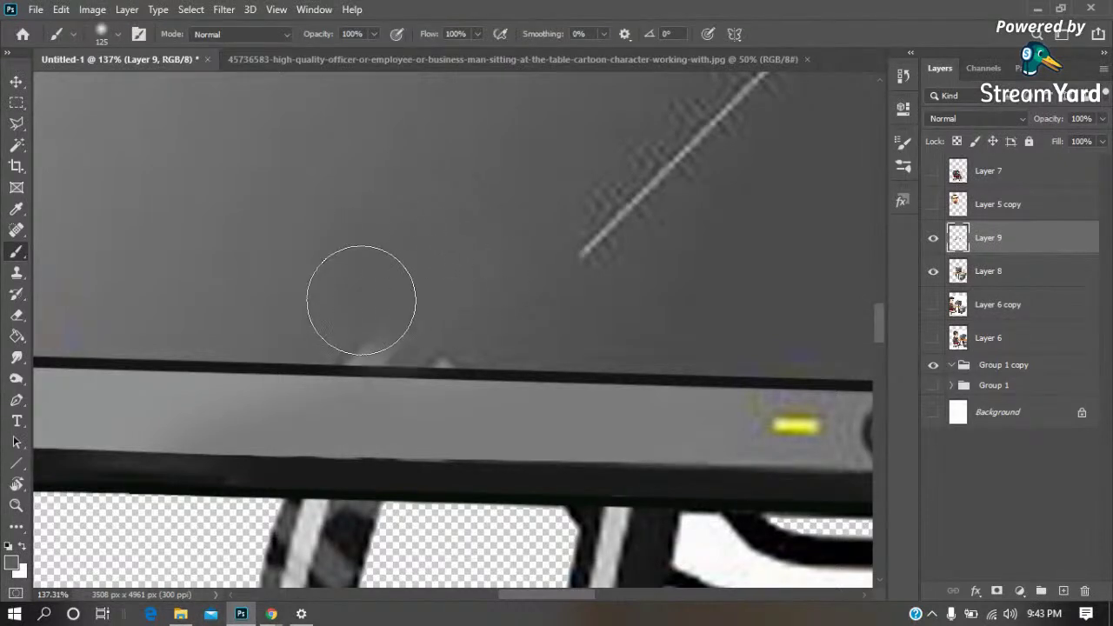
pyautogui.moveTo(504, 191); pyautogui.dragTo(328, 332)
pyautogui.moveTo(590, 221); pyautogui.dragTo(382, 373)
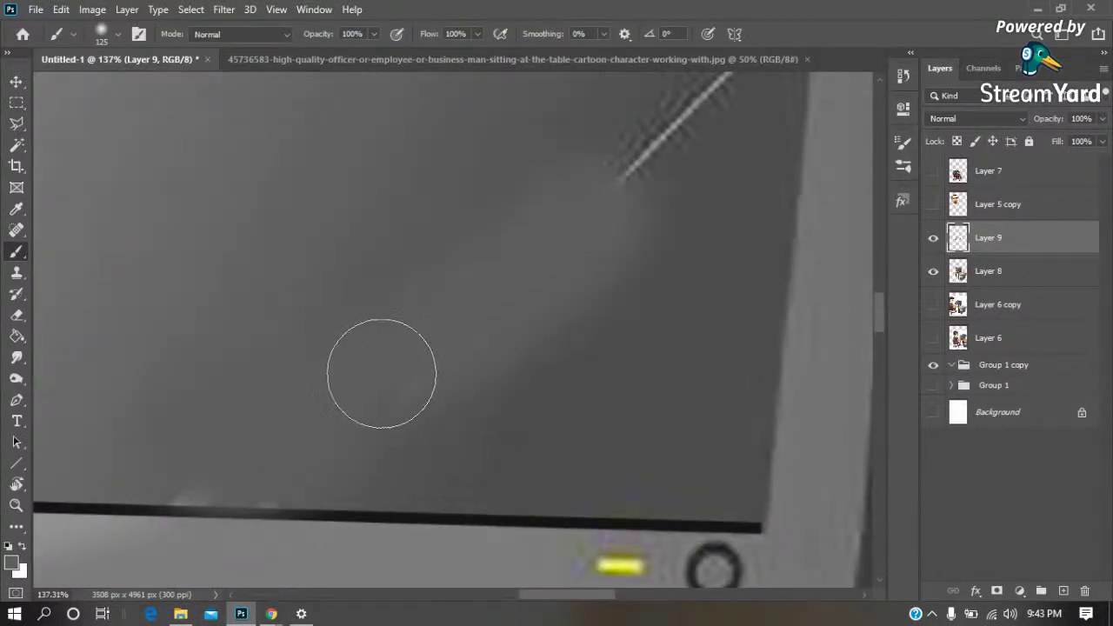
# Paint out the remaining end of the diagonal white line with re-sampled screen grey
pyautogui.press('i')
pyautogui.click(644, 312)
pyautogui.press('b')
pyautogui.moveTo(634, 218)
pyautogui.mouseDown()
pyautogui.moveTo(554, 269)
pyautogui.moveTo(490, 452)
pyautogui.mouseUp()
pyautogui.moveTo(624, 189)
pyautogui.mouseDown()
pyautogui.moveTo(652, 169)
pyautogui.moveTo(620, 204)
pyautogui.mouseUp()
pyautogui.keyDown('alt'); pyautogui.click(397, 258); pyautogui.keyUp('alt')
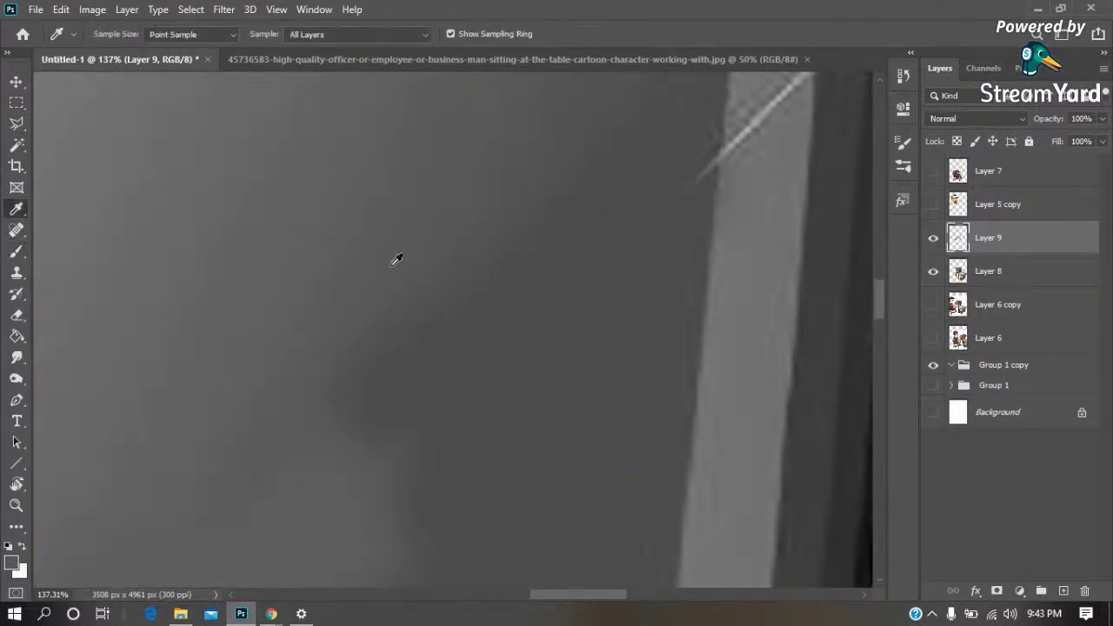
pyautogui.moveTo(322, 464); pyautogui.dragTo(435, 258)
pyautogui.press('z')
pyautogui.hotkey('ctrl', '0')
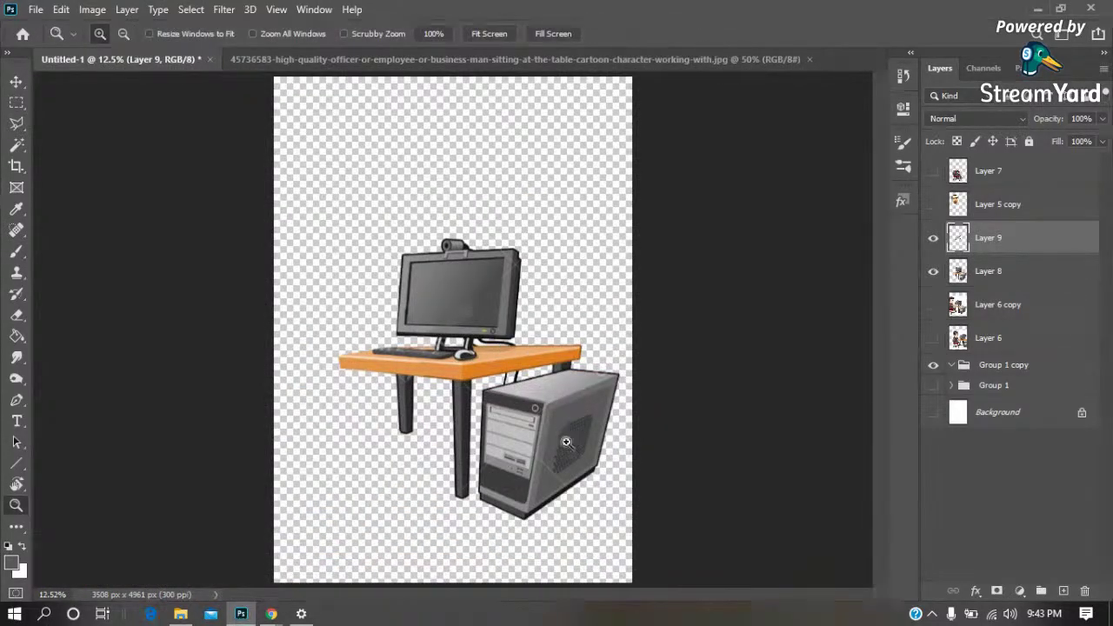
# Outline the top of the table's left leg and paint the streaky area dark
pyautogui.click(393, 375)
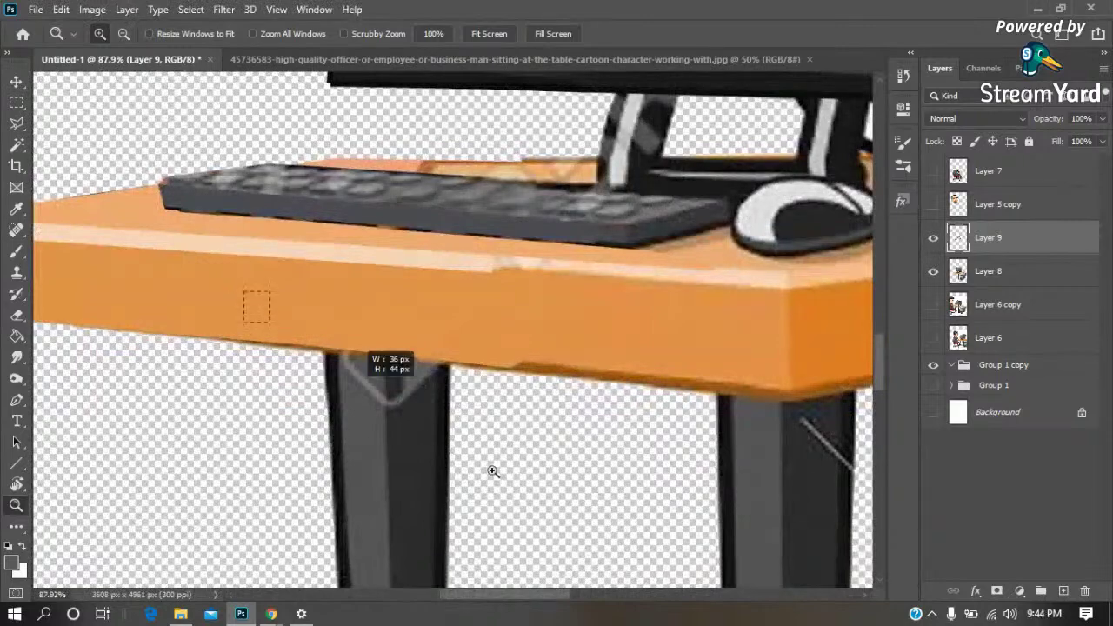
pyautogui.click(331, 423)
pyautogui.press('l')
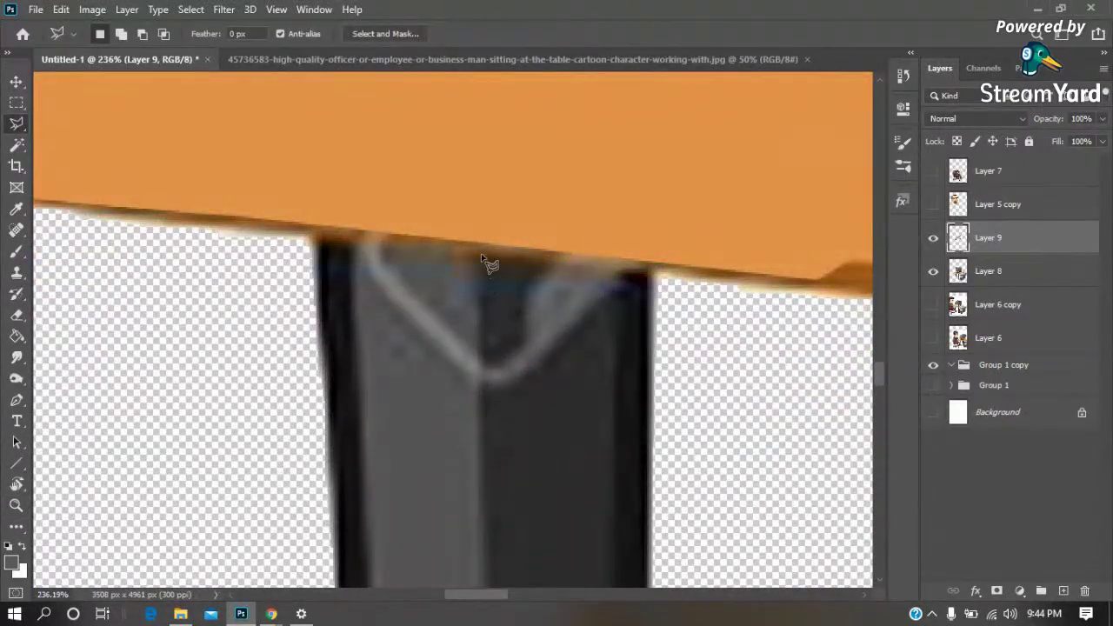
pyautogui.click(513, 526)
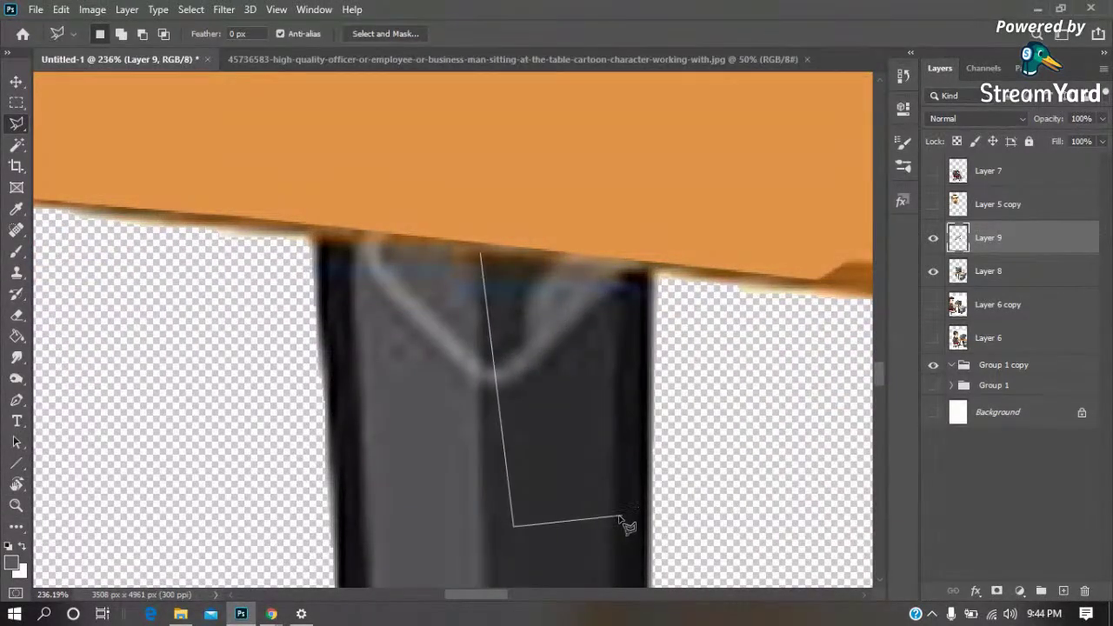
pyautogui.click(654, 265)
pyautogui.click(479, 243)
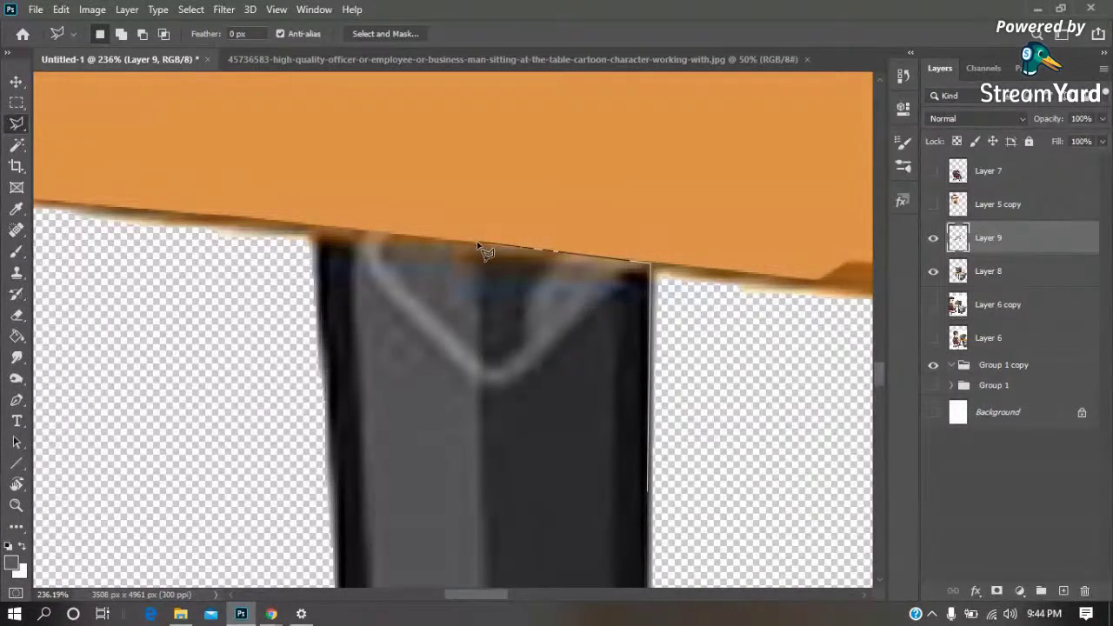
pyautogui.doubleClick(483, 513)
pyautogui.press('b')
pyautogui.moveTo(509, 447); pyautogui.dragTo(542, 323)
pyautogui.hotkey('ctrl', 'd')
# Outline the leg's remaining light area, paint it solid grey, and fit the image on screen
pyautogui.press('l')
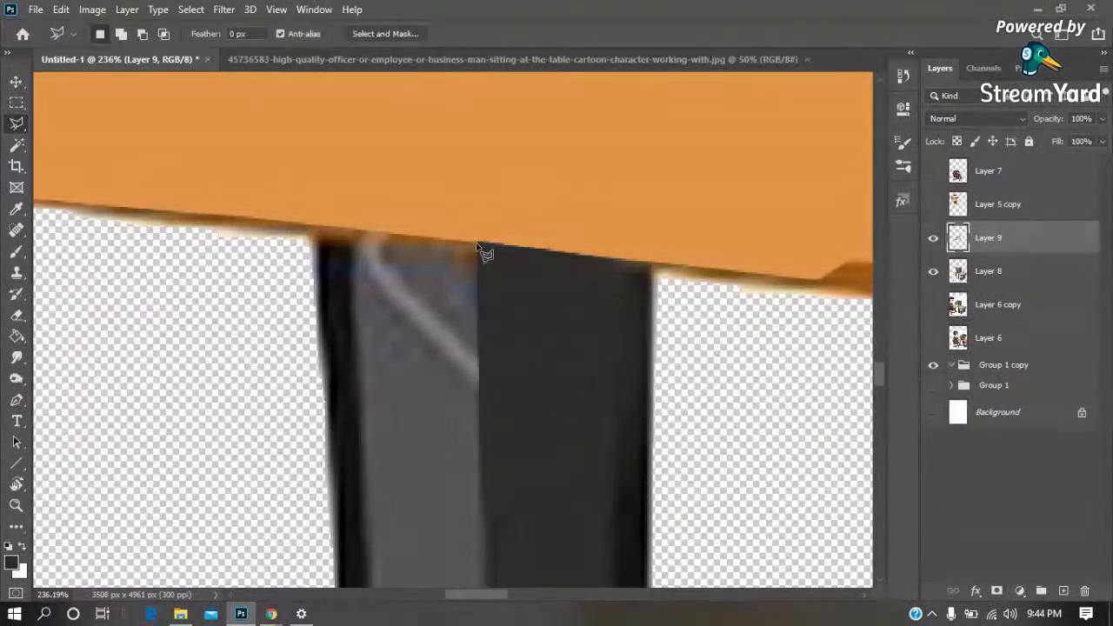
pyautogui.click(365, 518)
pyautogui.click(352, 234)
pyautogui.press('b')
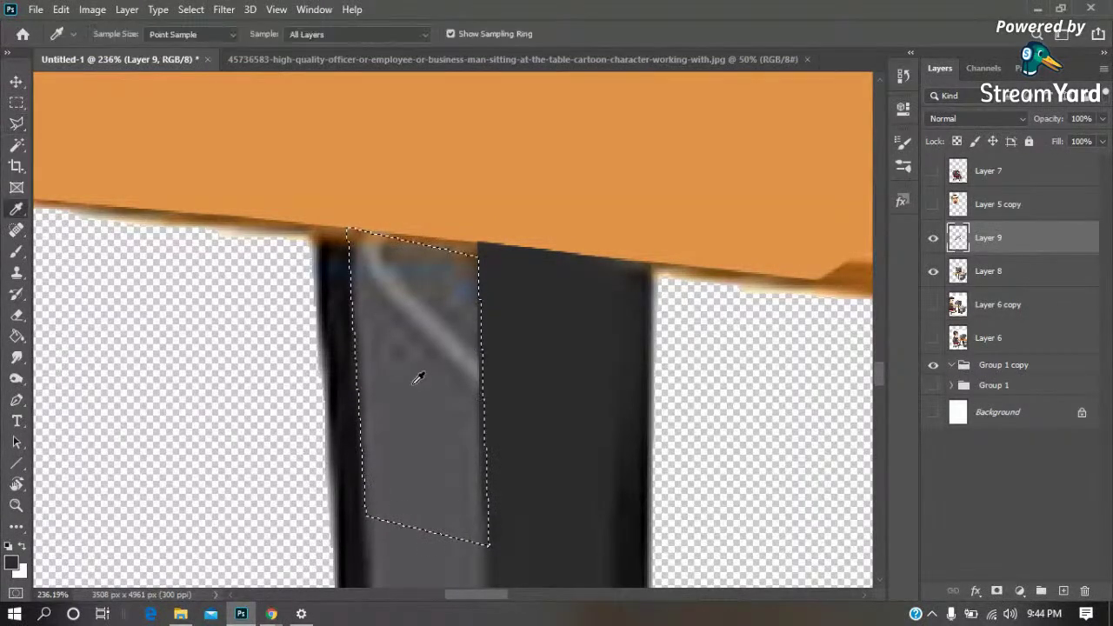
pyautogui.moveTo(426, 241); pyautogui.dragTo(422, 344)
pyautogui.press('m')
pyautogui.hotkey('ctrl', 'd')
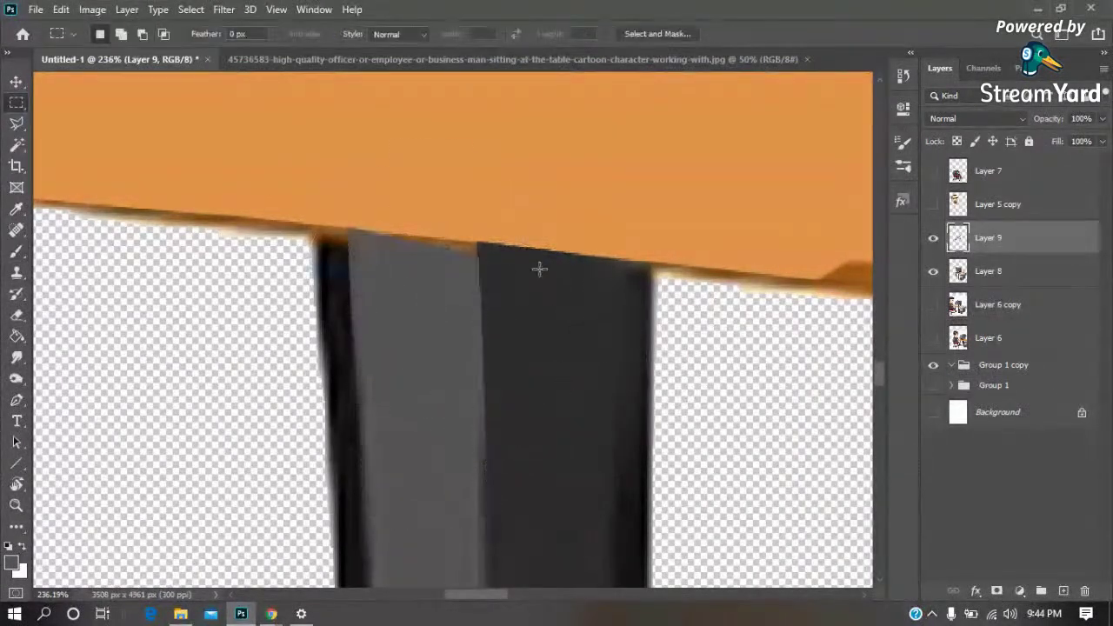
pyautogui.press('z')
pyautogui.scroll(3, 539, 276)
pyautogui.hotkey('ctrl', '0')
pyautogui.click(537, 256)
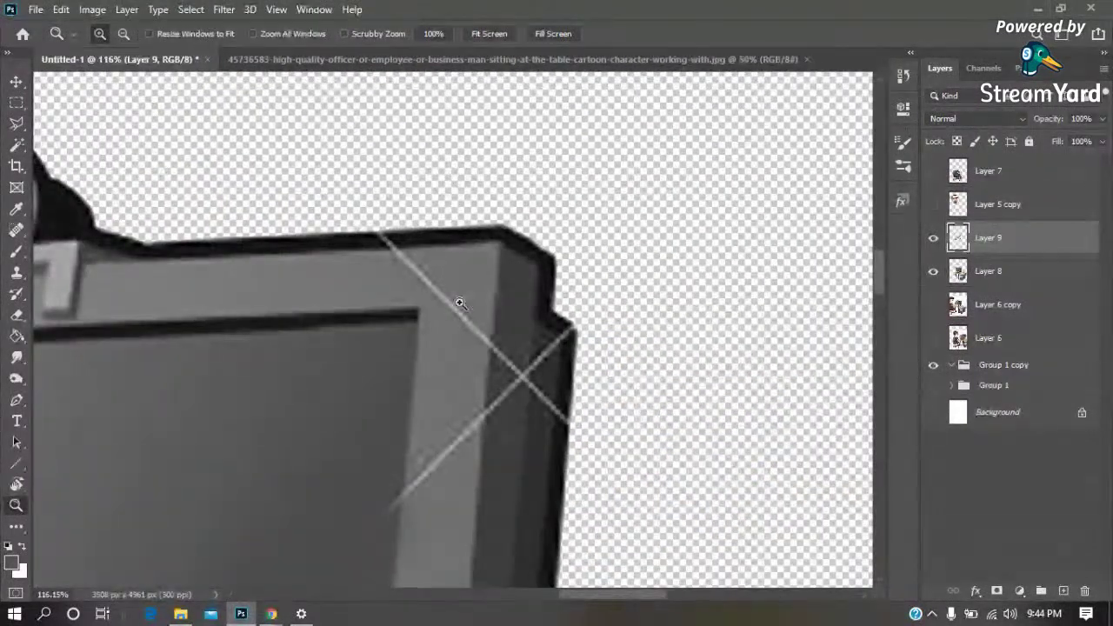
pyautogui.hotkey('ctrl', '0')
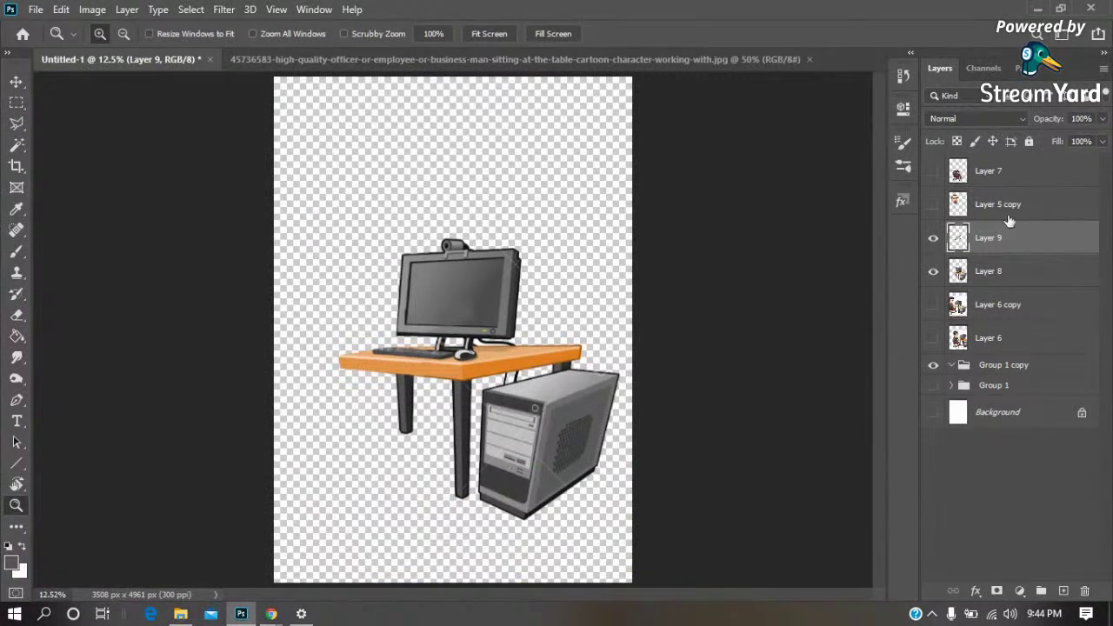
# Show the face and body layers and trial-move the desk and the man
pyautogui.click(933, 204)
pyautogui.click(933, 171)
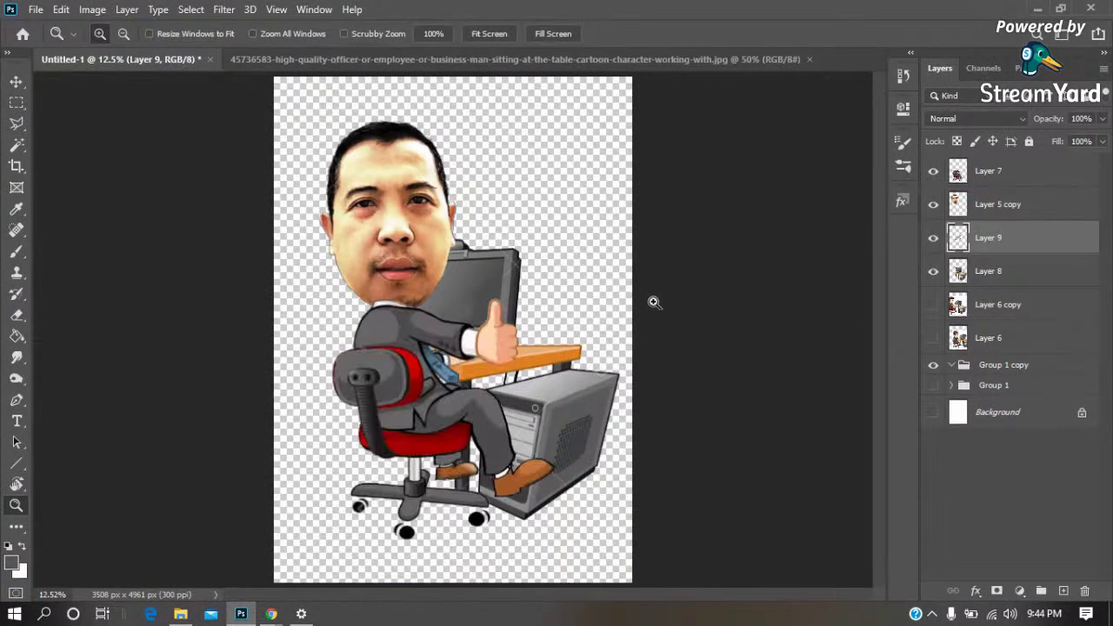
pyautogui.press('v')
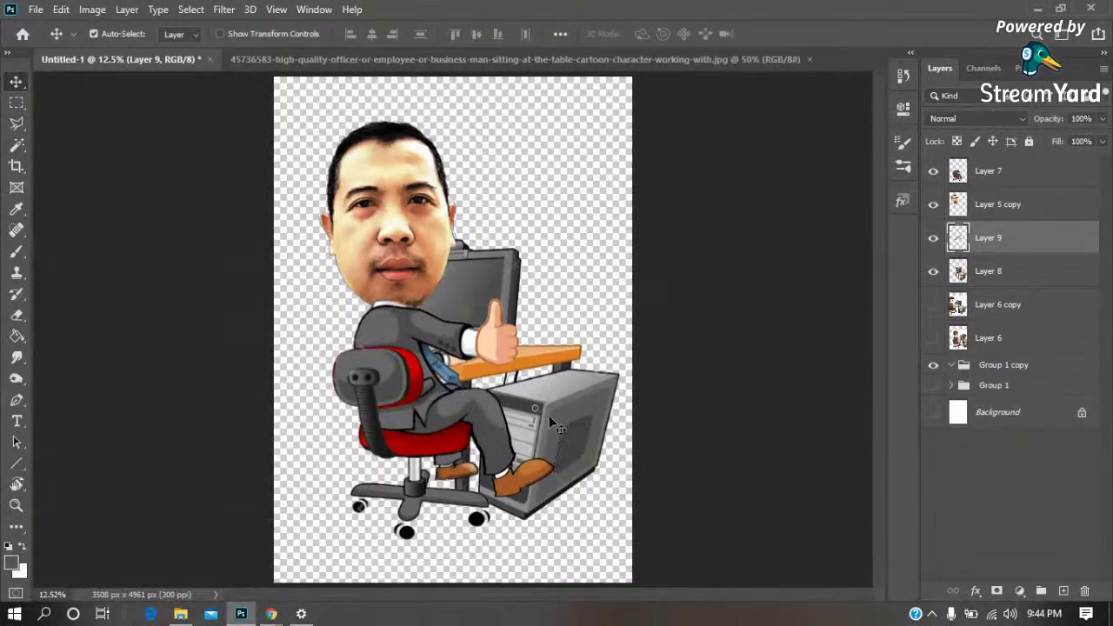
pyautogui.moveTo(557, 426); pyautogui.dragTo(550, 428)
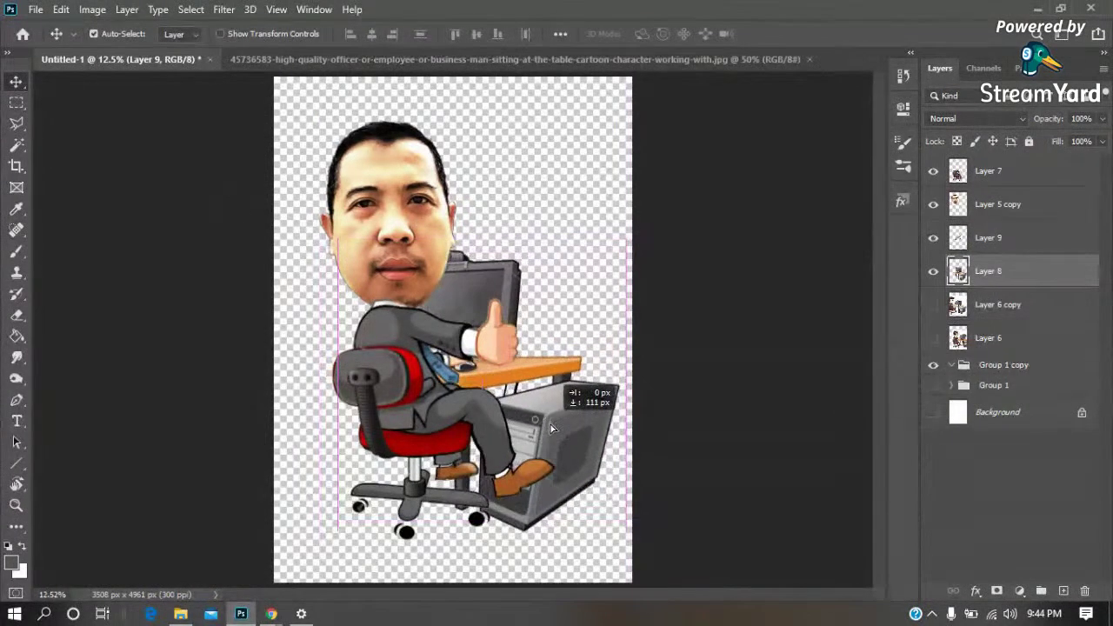
pyautogui.click(1000, 208)
pyautogui.keyDown('shift'); pyautogui.click(1000, 178); pyautogui.keyUp('shift')
pyautogui.moveTo(435, 365)
pyautogui.mouseDown()
pyautogui.moveTo(404, 366)
pyautogui.moveTo(406, 376)
pyautogui.mouseUp()
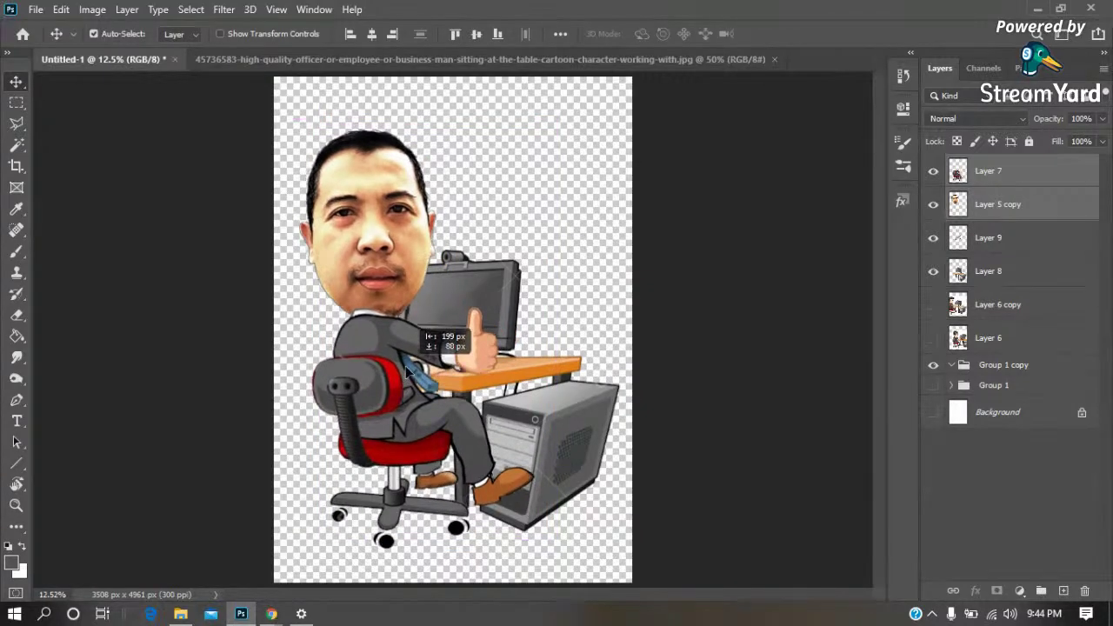
pyautogui.click(956, 270)
pyautogui.moveTo(548, 414)
pyautogui.mouseDown()
pyautogui.moveTo(567, 390)
pyautogui.moveTo(536, 232)
pyautogui.mouseUp()
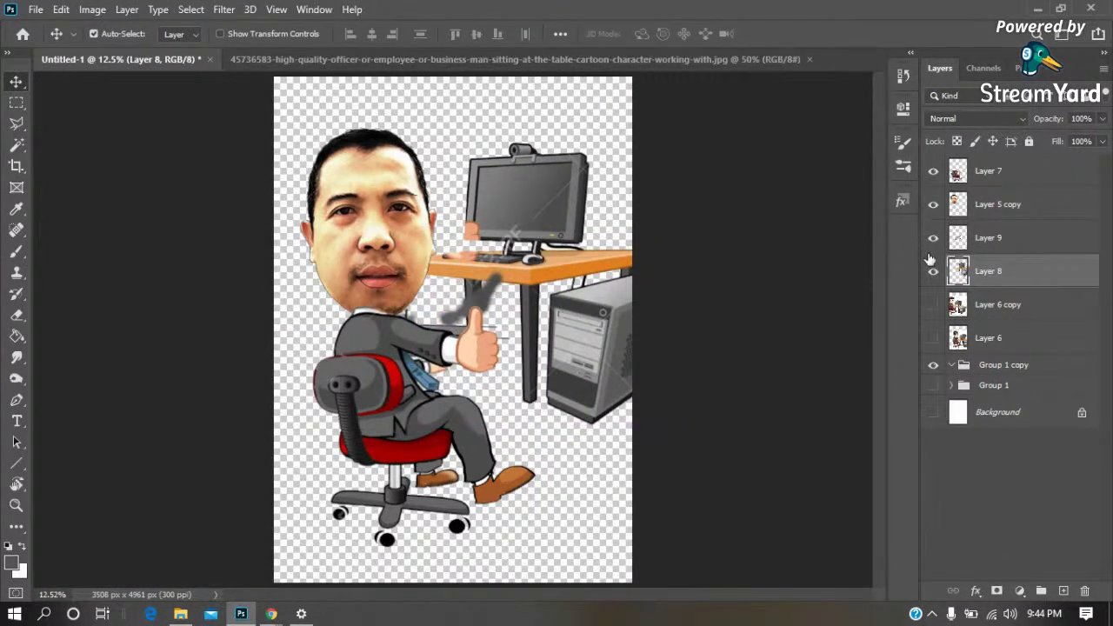
# Undo both trial moves and merge Layer 8 with Layer 9 via Merge Layers
pyautogui.click(933, 171)
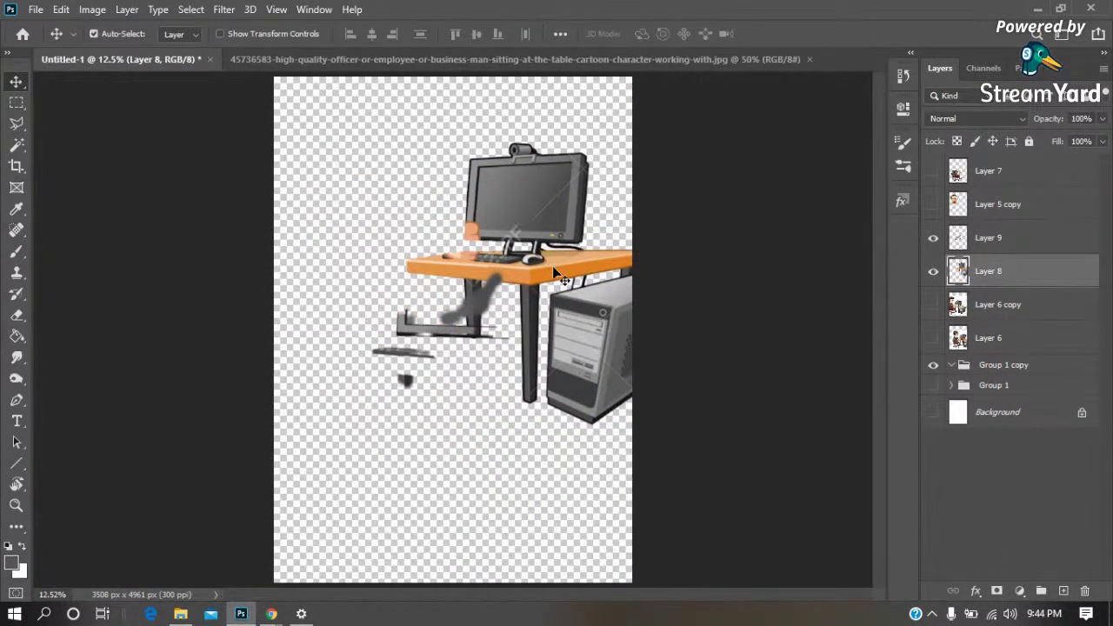
pyautogui.click(933, 170)
pyautogui.click(933, 203)
pyautogui.press('z')
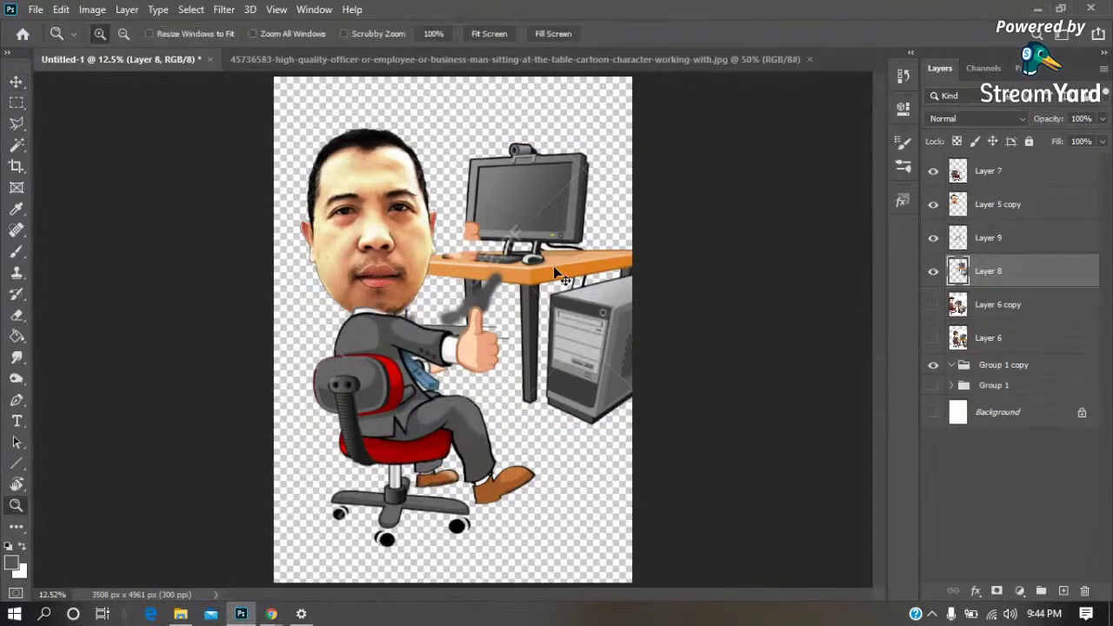
pyautogui.hotkey('ctrl', 'z')
pyautogui.hotkey('ctrl', 'z')
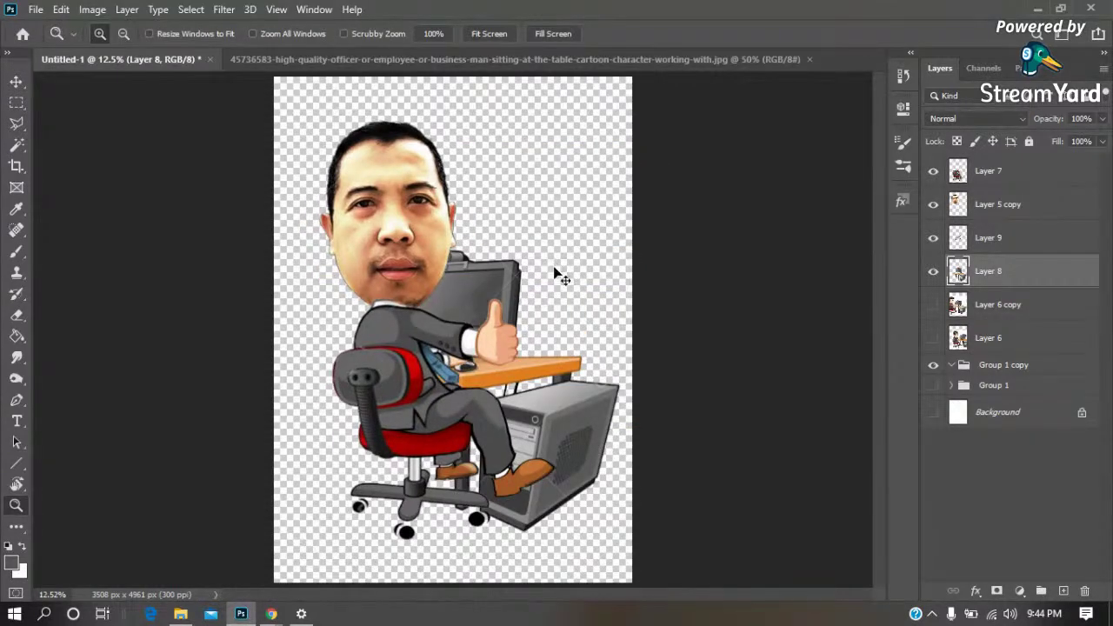
pyautogui.hotkey('ctrl', 'z')
pyautogui.hotkey('ctrl', 'z')
pyautogui.hotkey('ctrl', 'z')
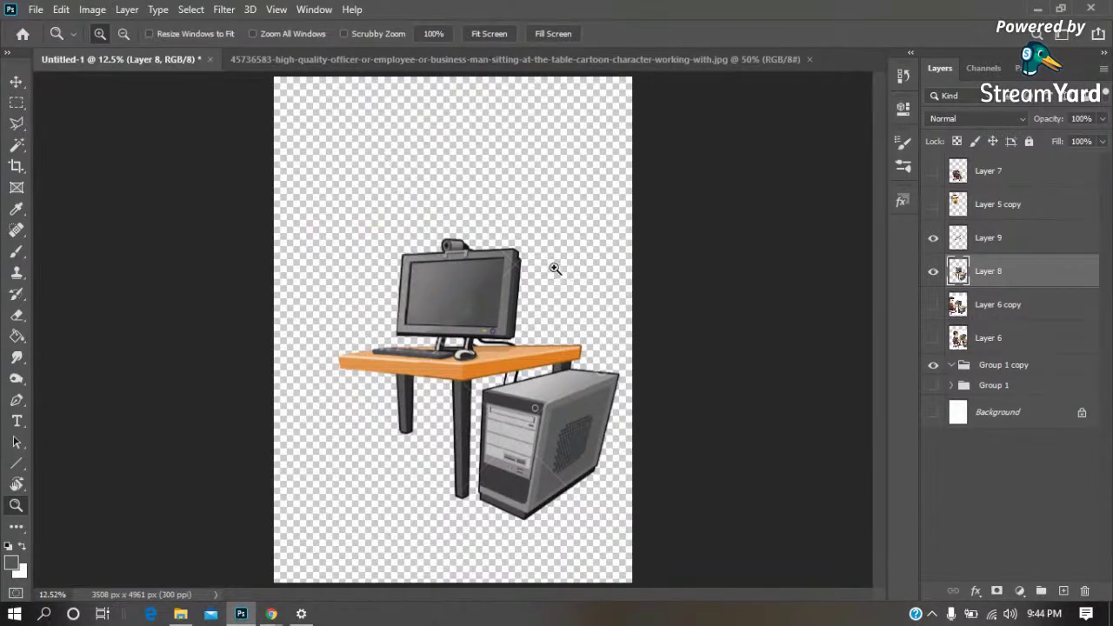
pyautogui.keyDown('ctrl'); pyautogui.click(980, 238); pyautogui.keyUp('ctrl')
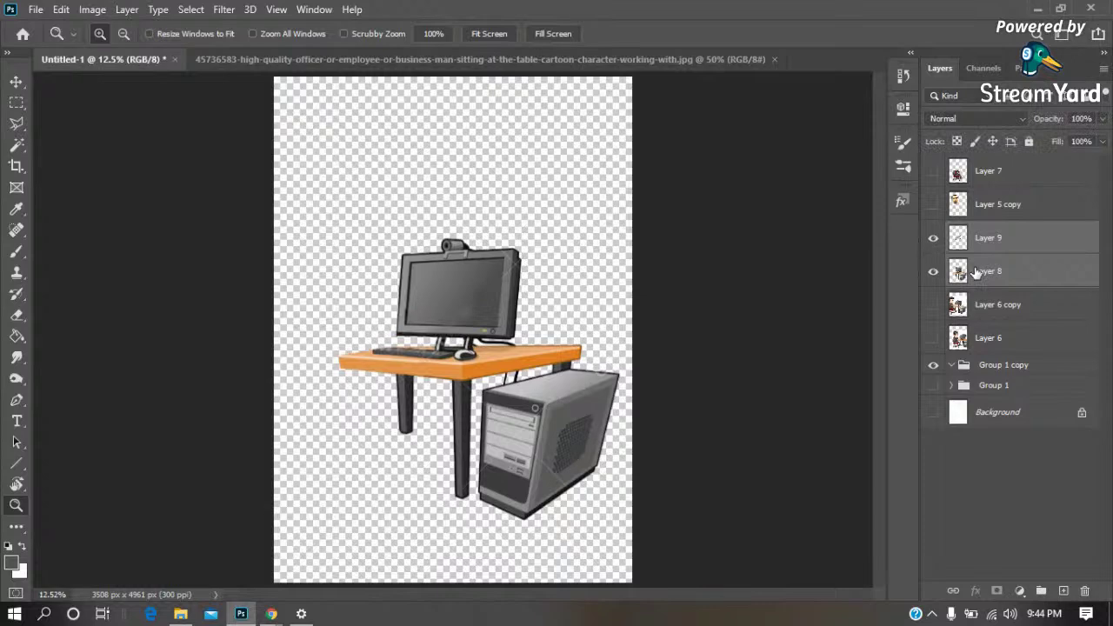
pyautogui.rightClick(985, 272)
pyautogui.click(809, 482)
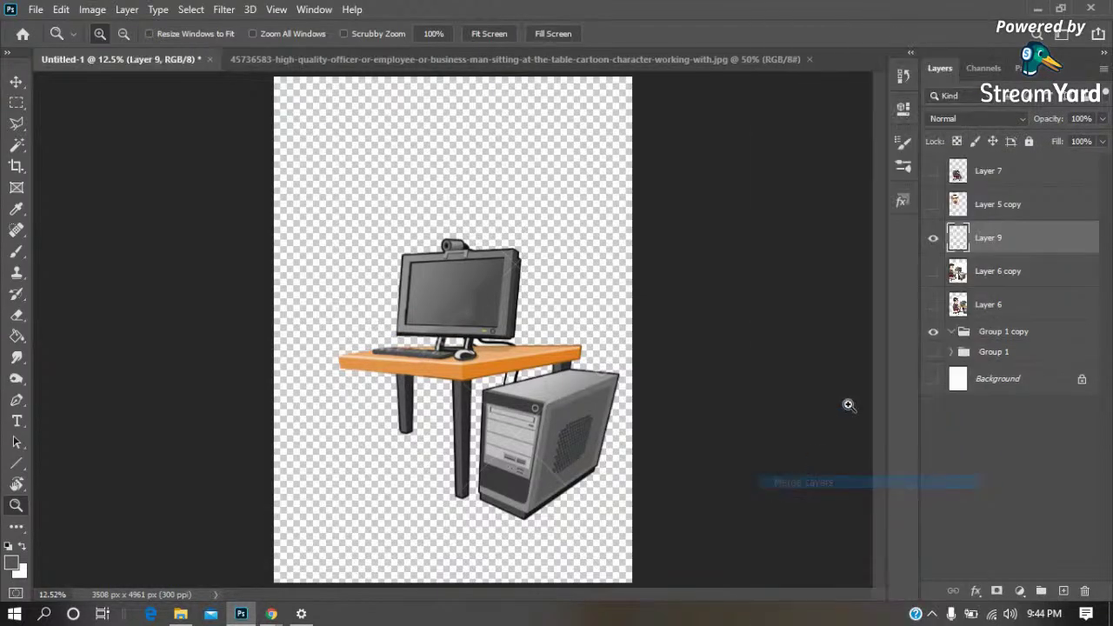
# Duplicate the Layer 5 copy face layer and move the original into Group 1
pyautogui.click(933, 205)
pyautogui.click(933, 171)
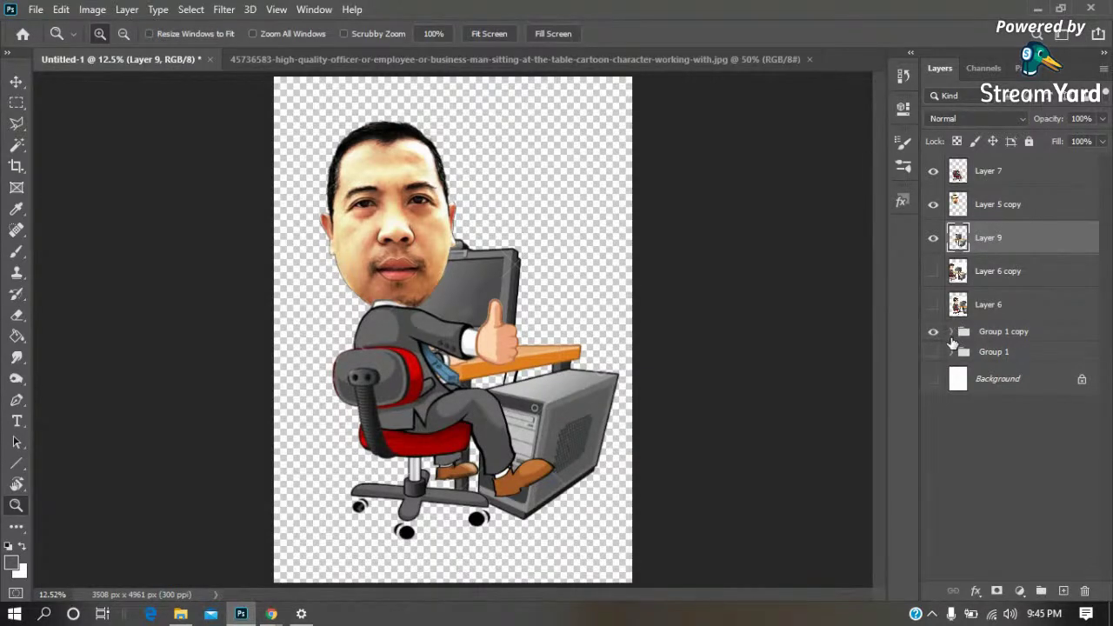
pyautogui.click(951, 352)
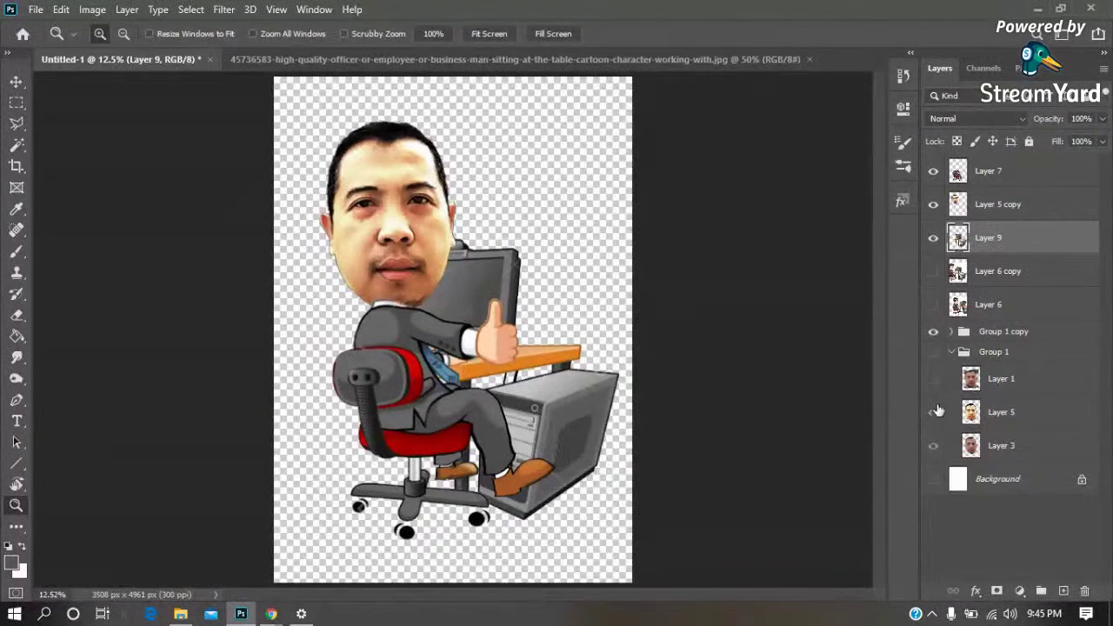
pyautogui.doubleClick(988, 204)
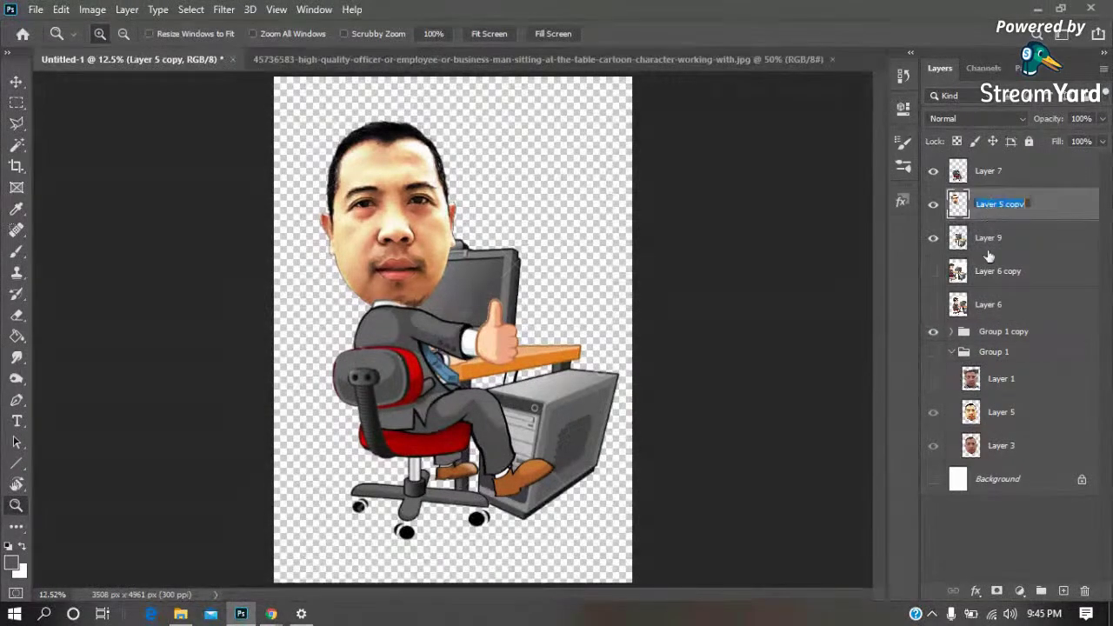
pyautogui.press('Return')
pyautogui.moveTo(1038, 218); pyautogui.dragTo(1063, 590)
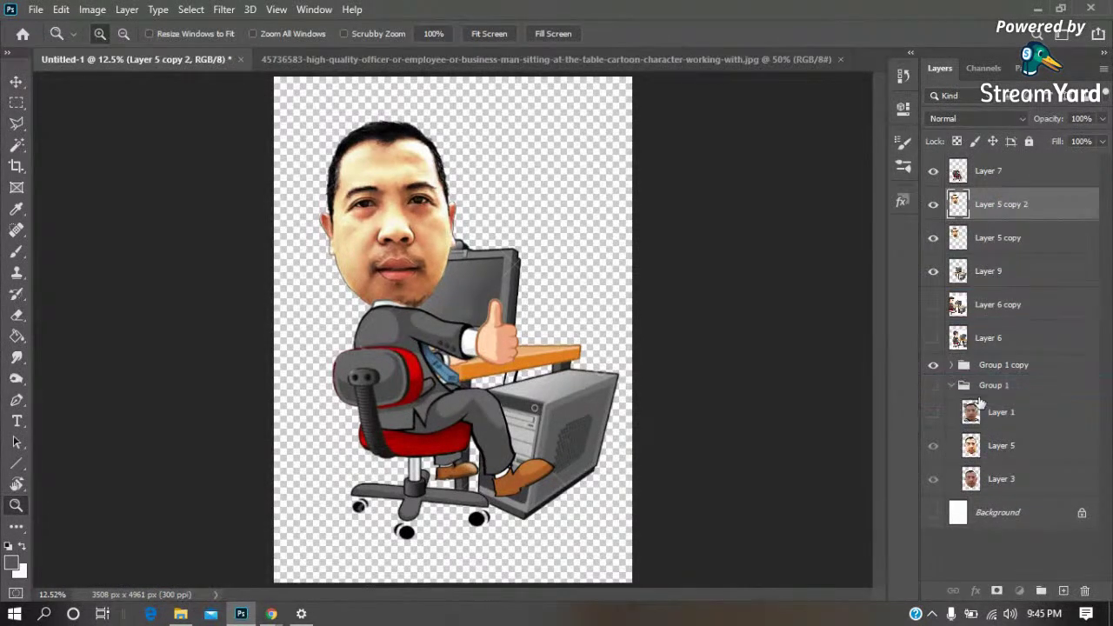
pyautogui.moveTo(983, 294); pyautogui.dragTo(964, 383)
pyautogui.click(947, 352)
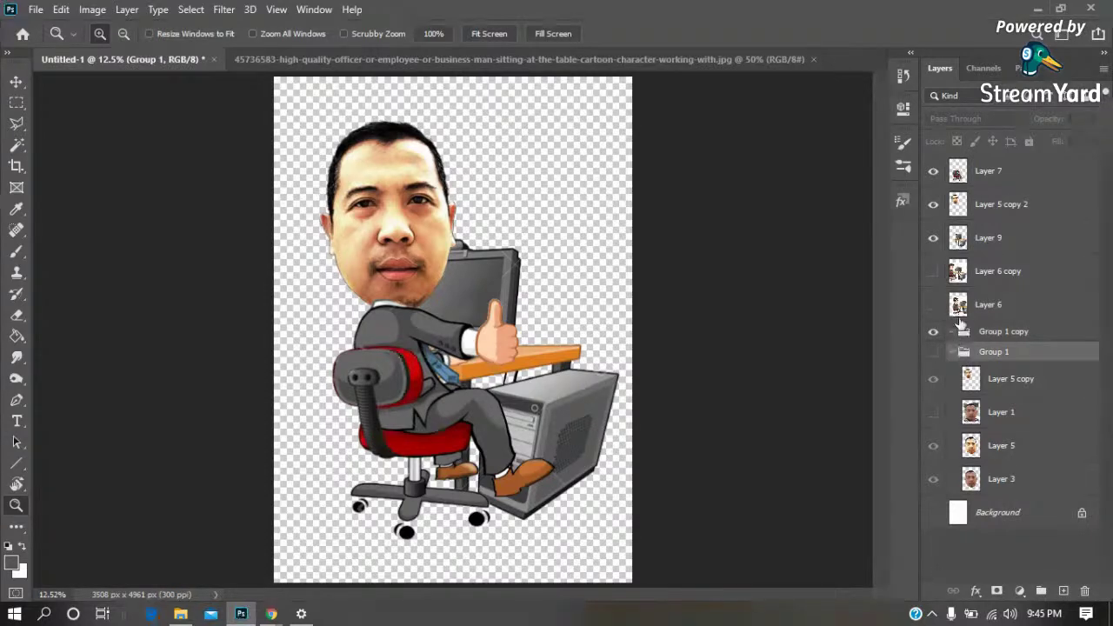
# Merge the Layer 5 copy 2 face into the Layer 7 body layer
pyautogui.click(994, 209)
pyautogui.keyDown('ctrl'); pyautogui.click(993, 172); pyautogui.keyUp('ctrl')
pyautogui.rightClick(993, 173)
pyautogui.click(809, 482)
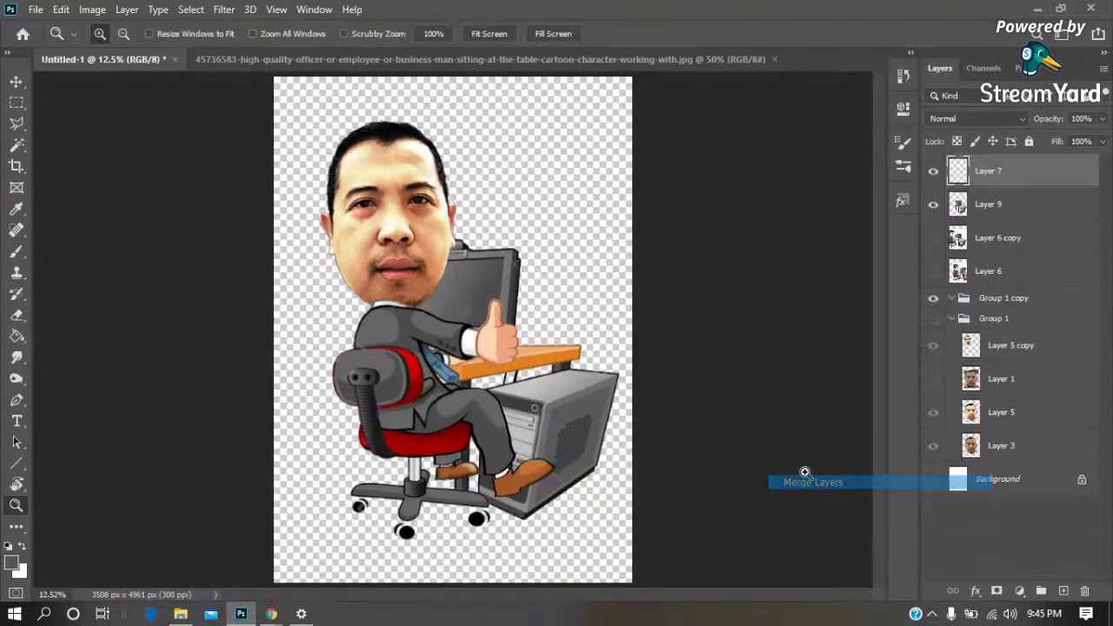
# Shift the desk and computer right and the man slightly left and up
pyautogui.click(991, 210)
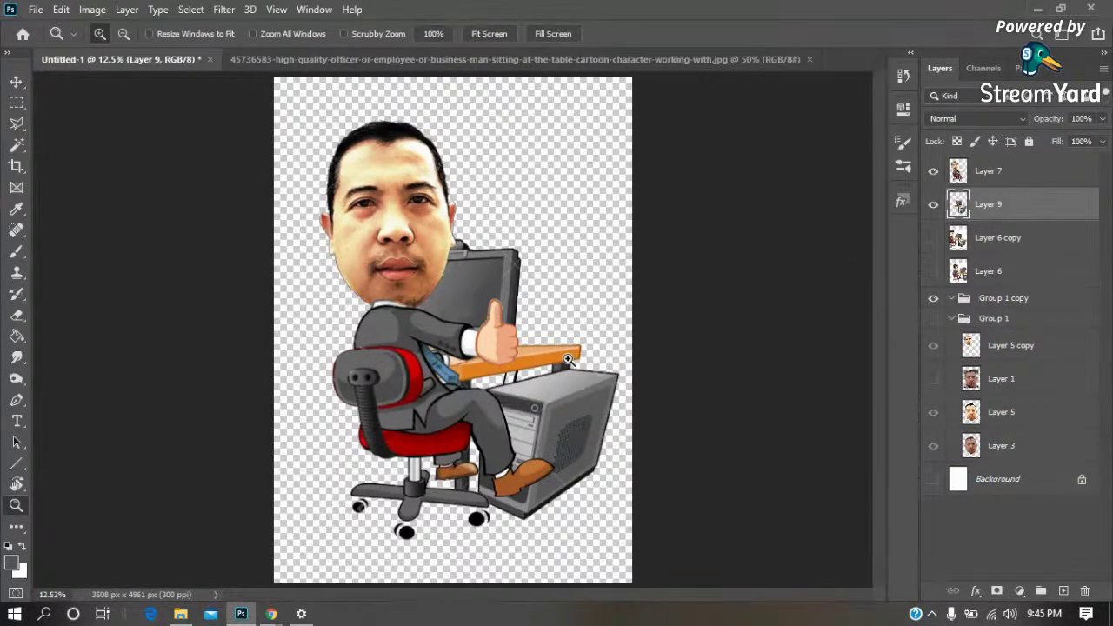
pyautogui.press('v')
pyautogui.moveTo(563, 404); pyautogui.dragTo(575, 400)
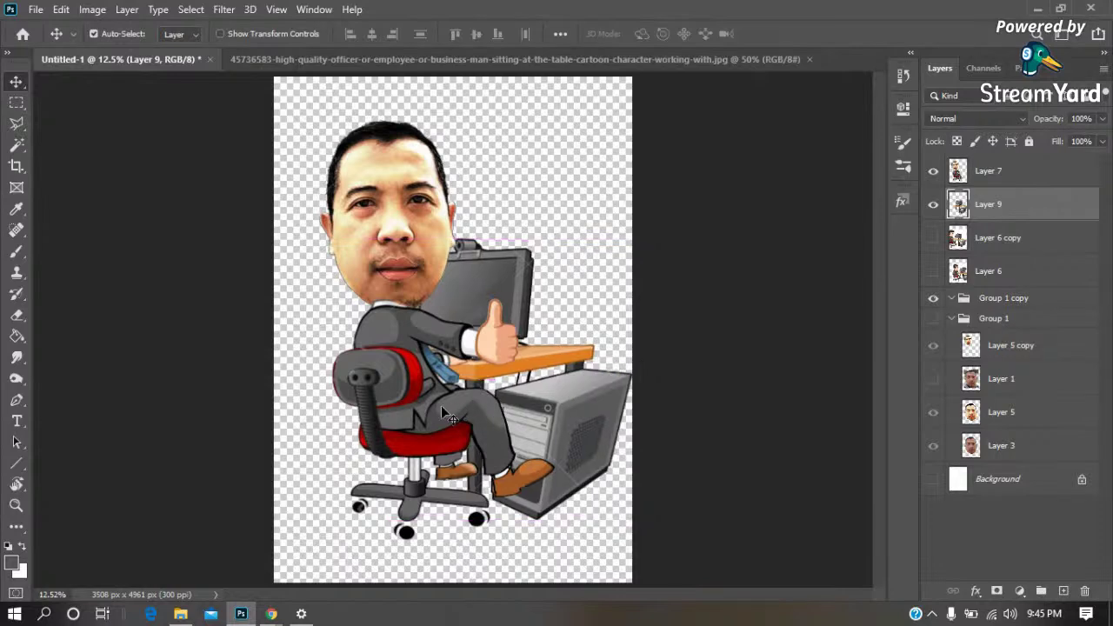
pyautogui.moveTo(440, 413); pyautogui.dragTo(423, 425)
pyautogui.click(548, 443)
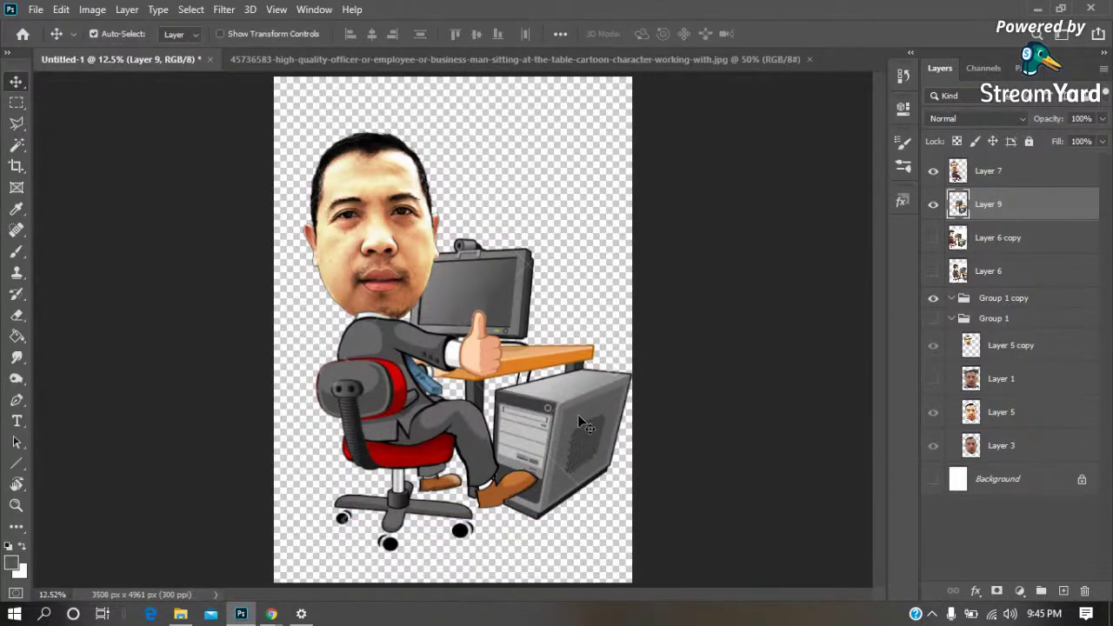
pyautogui.moveTo(471, 280)
pyautogui.mouseDown()
pyautogui.moveTo(486, 280)
pyautogui.moveTo(471, 280)
pyautogui.mouseUp()
pyautogui.click(389, 239)
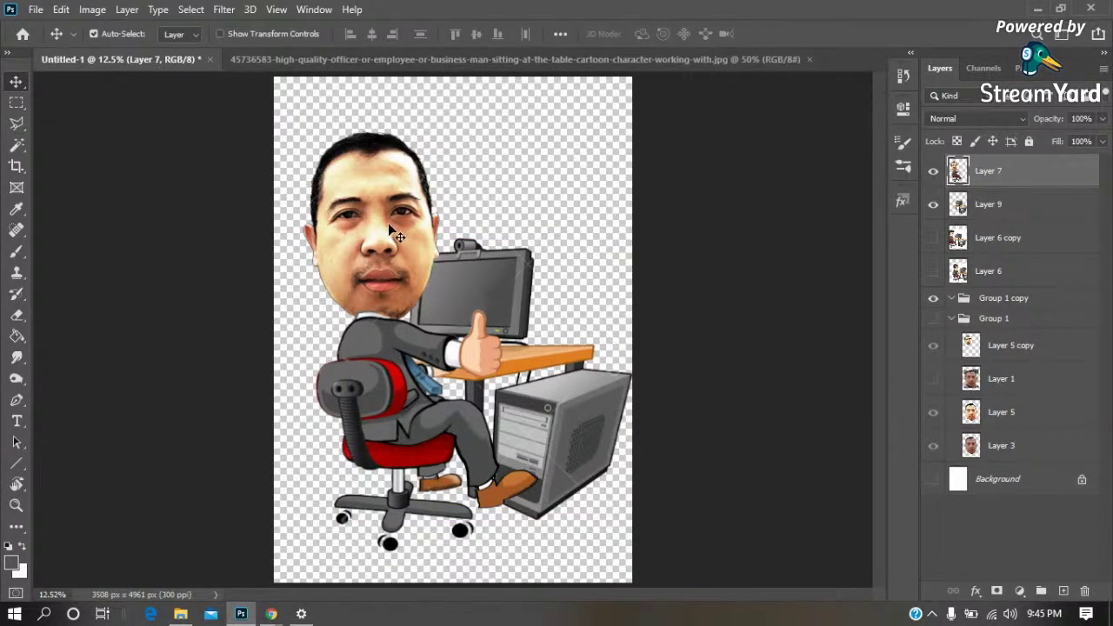
pyautogui.moveTo(401, 230)
pyautogui.mouseDown()
pyautogui.moveTo(409, 195)
pyautogui.moveTo(410, 225)
pyautogui.mouseUp()
pyautogui.click(543, 433)
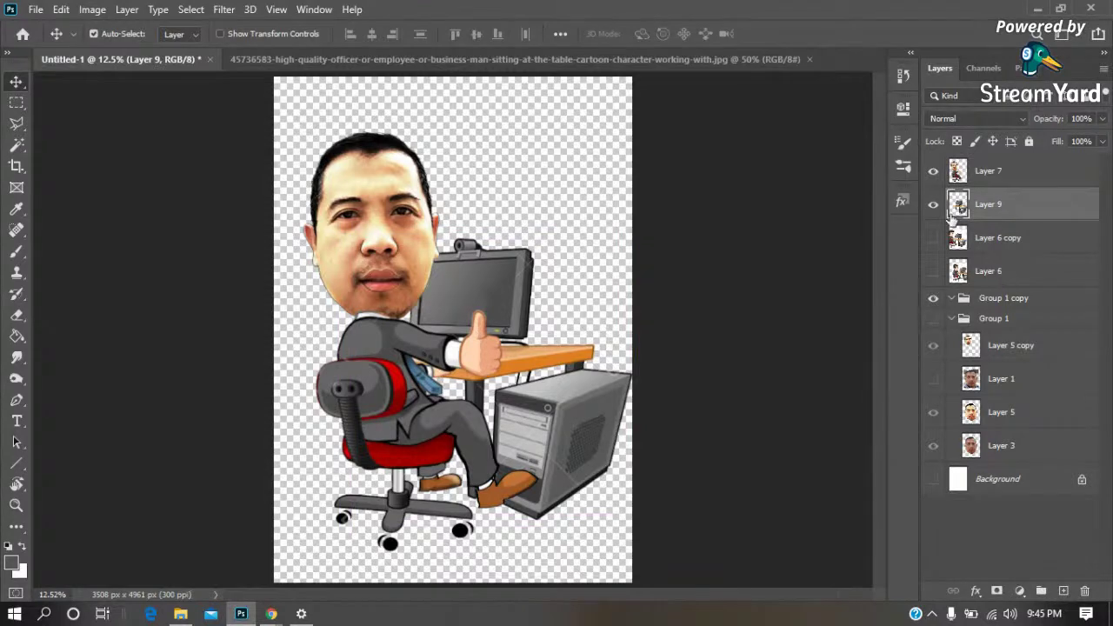
pyautogui.click(933, 171)
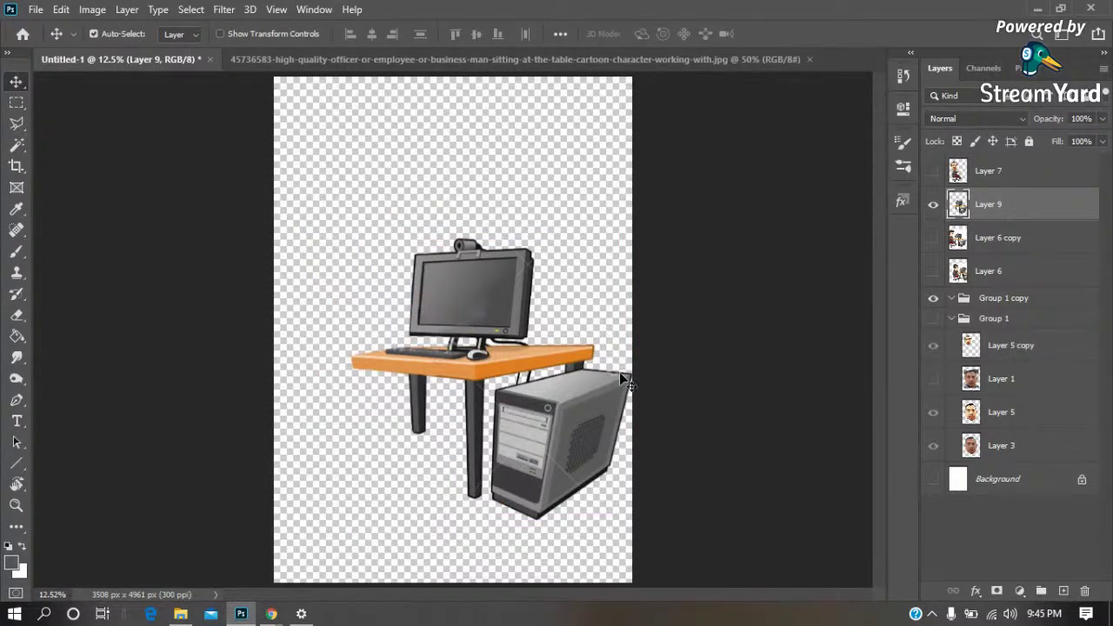
# Cut the computer case off the desk layer and paste it as Layer 10 under the tabletop
pyautogui.press('z')
pyautogui.moveTo(681, 328); pyautogui.dragTo(459, 541)
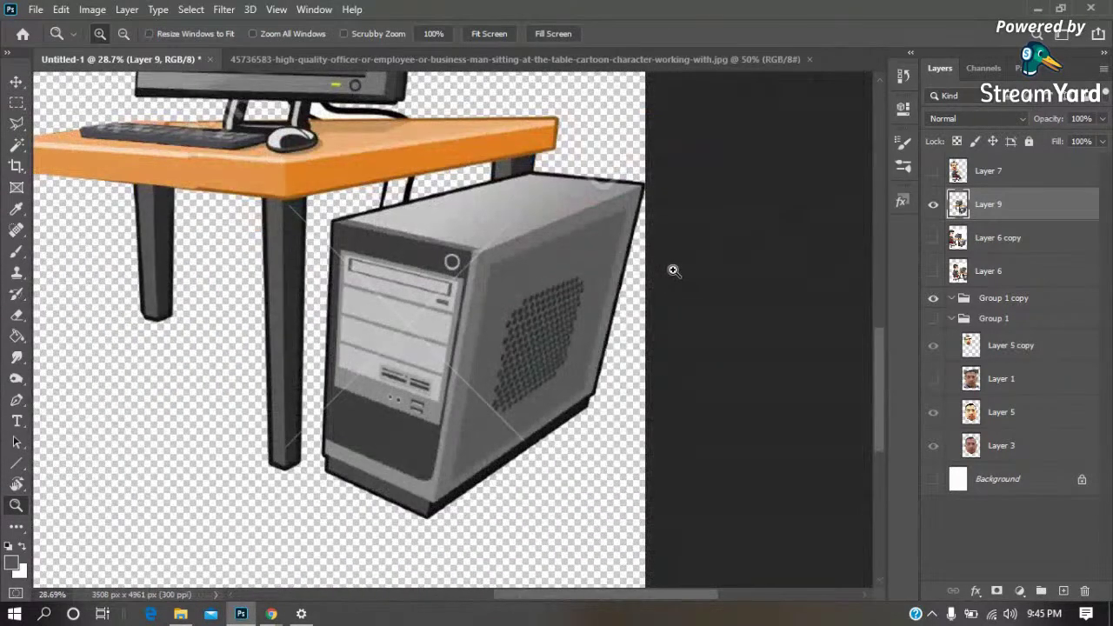
pyautogui.press('l')
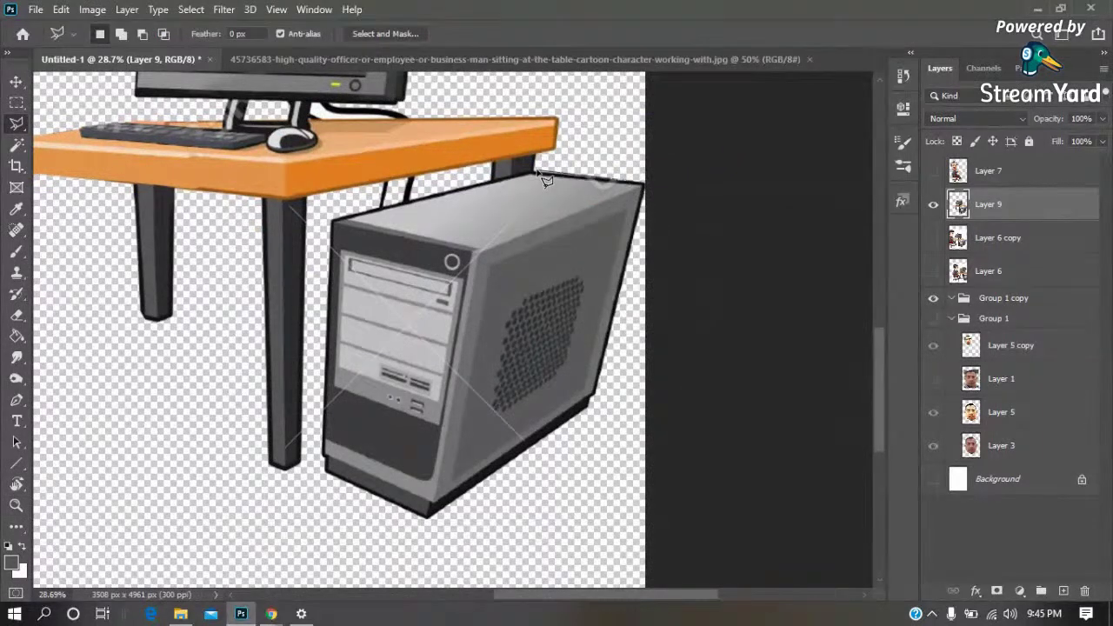
pyautogui.click(538, 174)
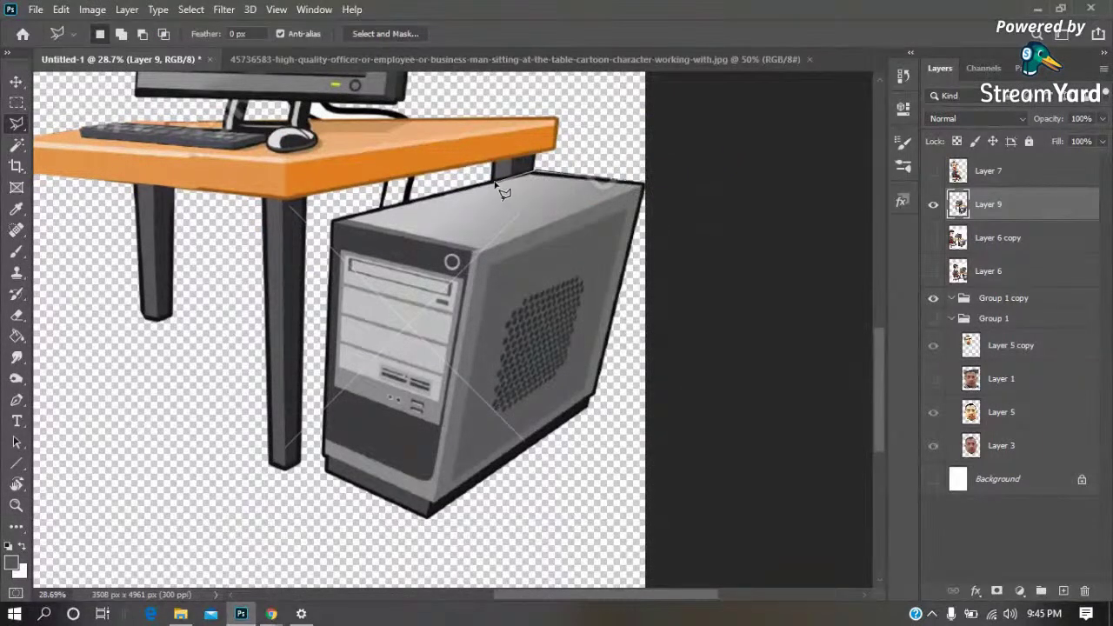
pyautogui.click(332, 223)
pyautogui.click(313, 506)
pyautogui.click(494, 527)
pyautogui.click(634, 399)
pyautogui.press('Escape')
pyautogui.press('Delete')
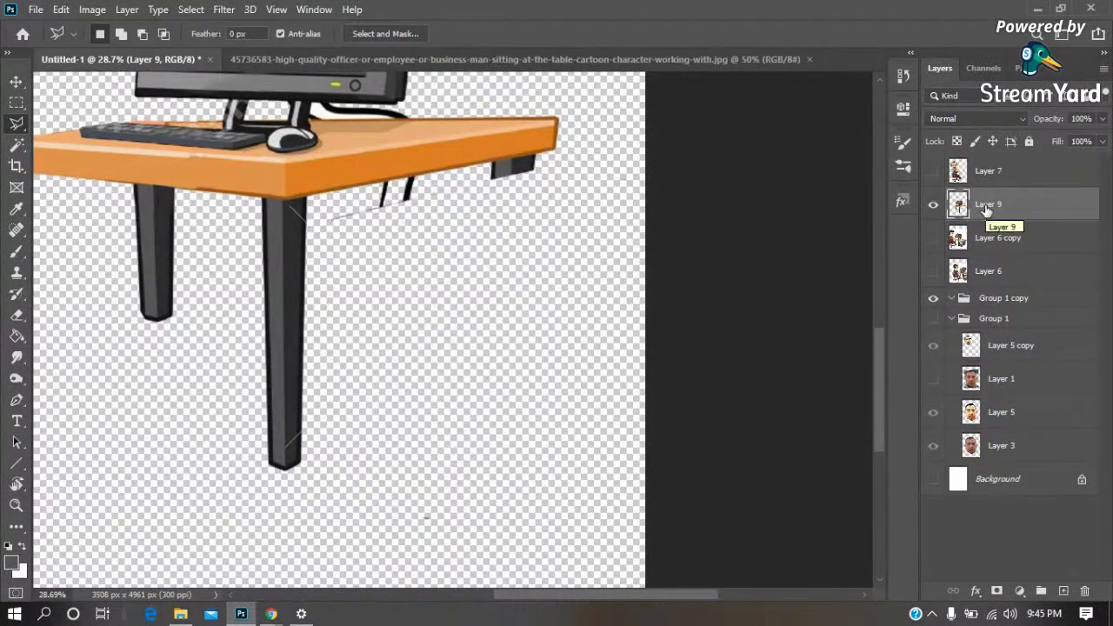
pyautogui.hotkey('ctrl', 'v')
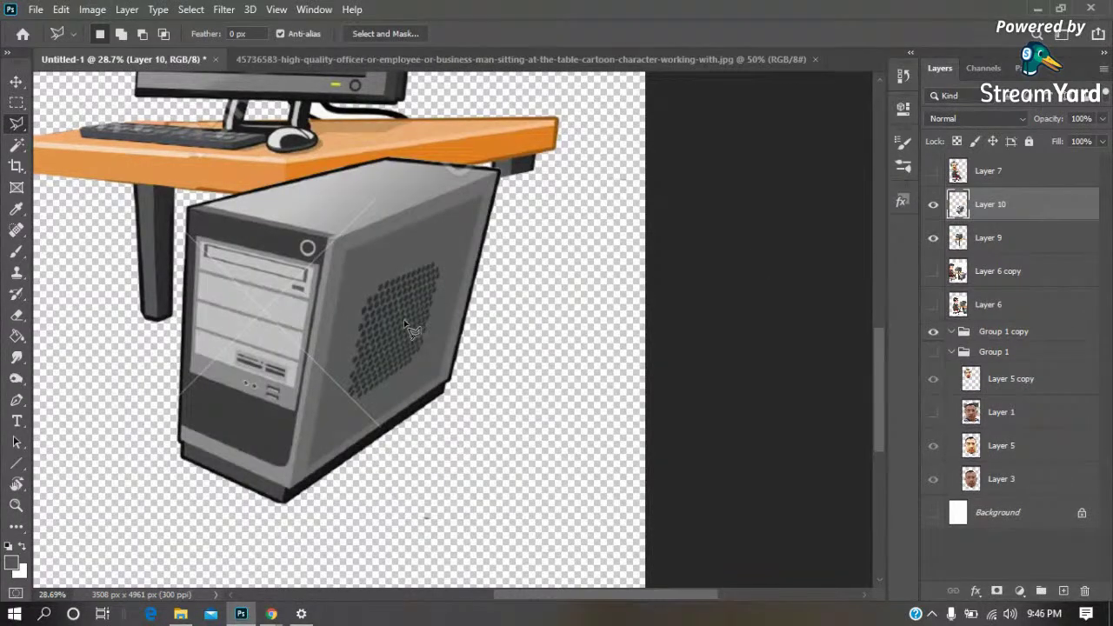
pyautogui.press('v')
pyautogui.moveTo(405, 324); pyautogui.dragTo(561, 330)
# Show the businessman and shrink the case to about 76% × 83%, moving it up and right
pyautogui.click(933, 171)
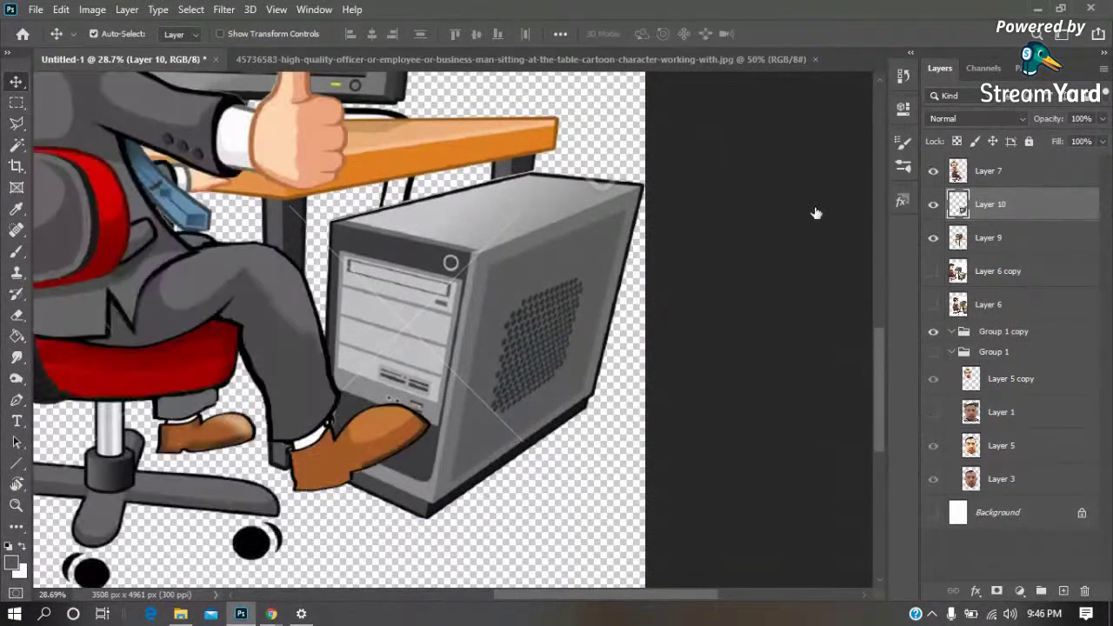
pyautogui.hotkey('ctrl', 't')
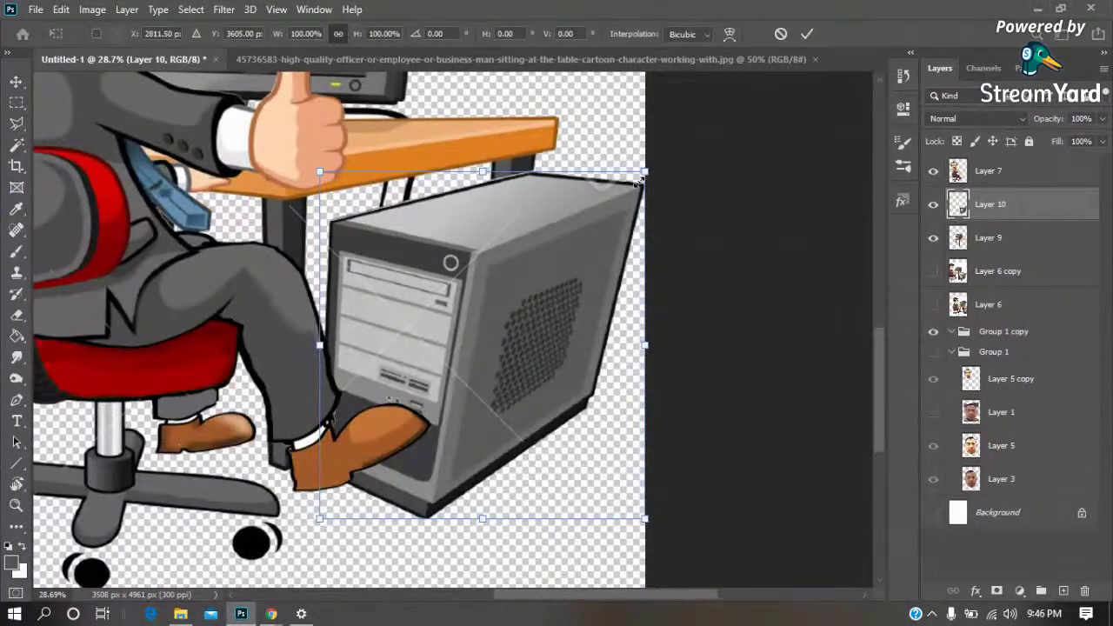
pyautogui.moveTo(645, 173); pyautogui.dragTo(567, 229)
pyautogui.moveTo(502, 274)
pyautogui.mouseDown()
pyautogui.moveTo(518, 243)
pyautogui.moveTo(538, 237)
pyautogui.mouseUp()
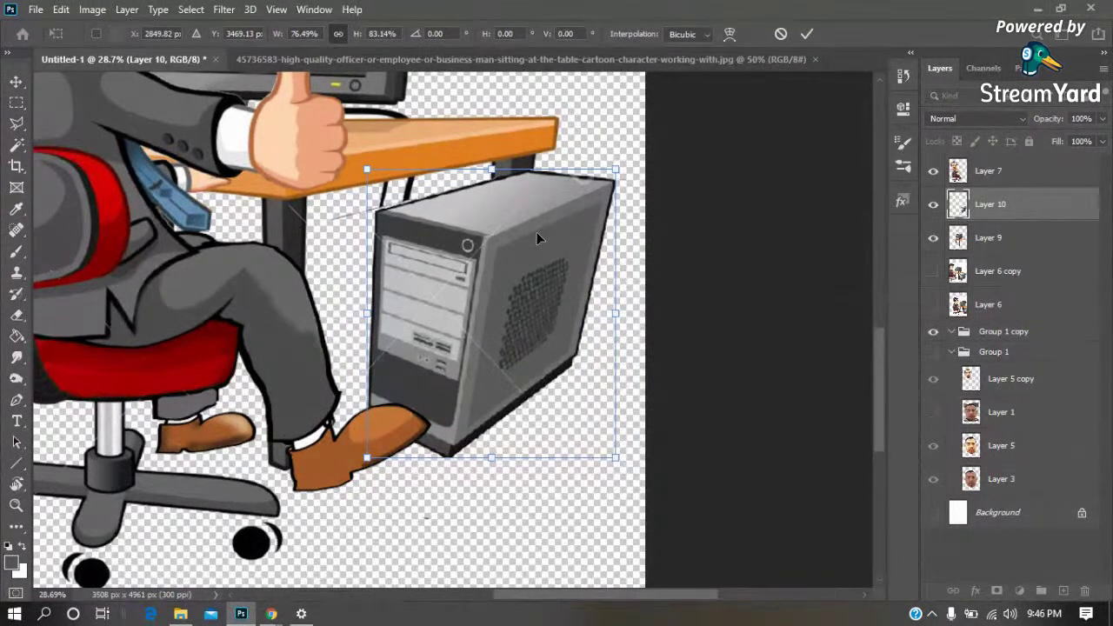
pyautogui.press('Return')
pyautogui.press('e')
pyautogui.click(974, 240)
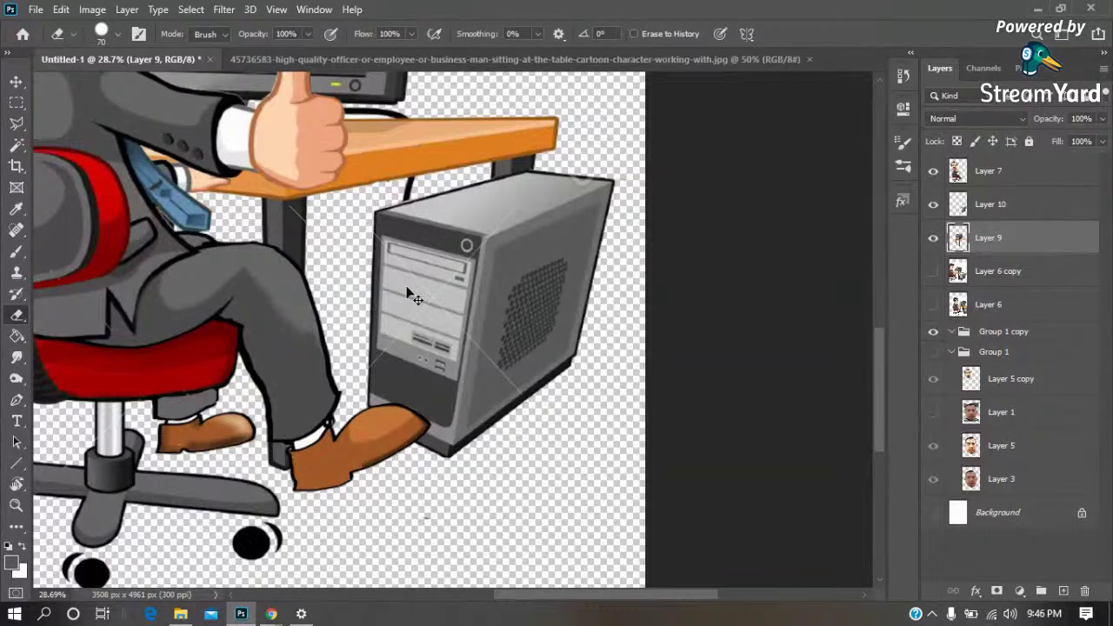
# Shift the desk and computer (Layers 10 and 9) right and the businessman (Layer 7) up-left
pyautogui.hotkey('ctrl', '-')
pyautogui.hotkey('ctrl', '-')
pyautogui.hotkey('ctrl', '-')
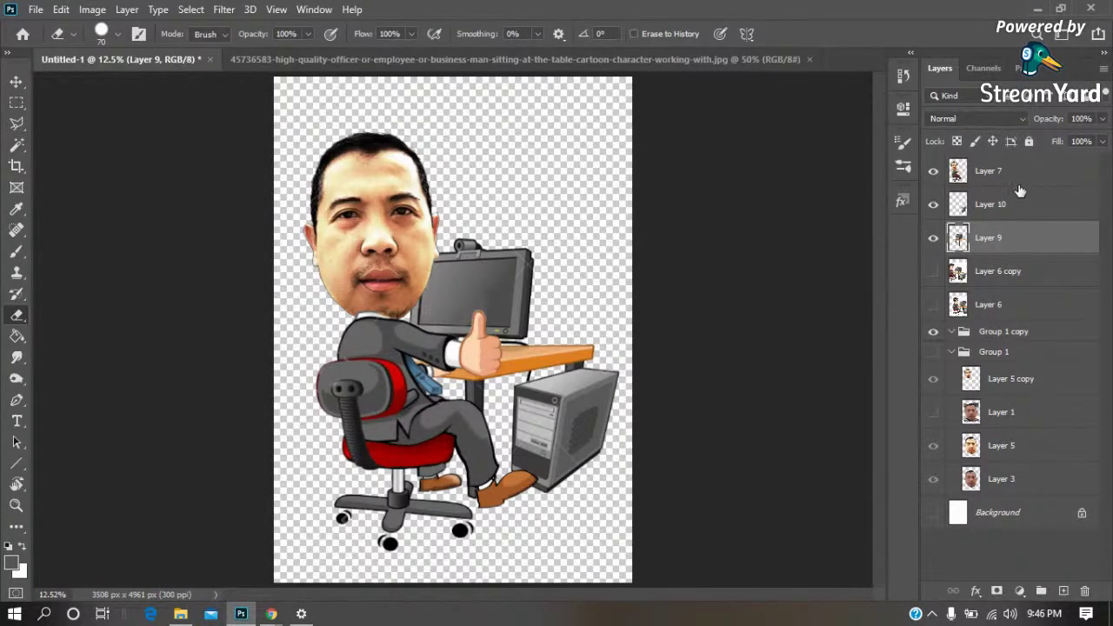
pyautogui.click(996, 205)
pyautogui.keyDown('ctrl'); pyautogui.click(989, 237); pyautogui.keyUp('ctrl')
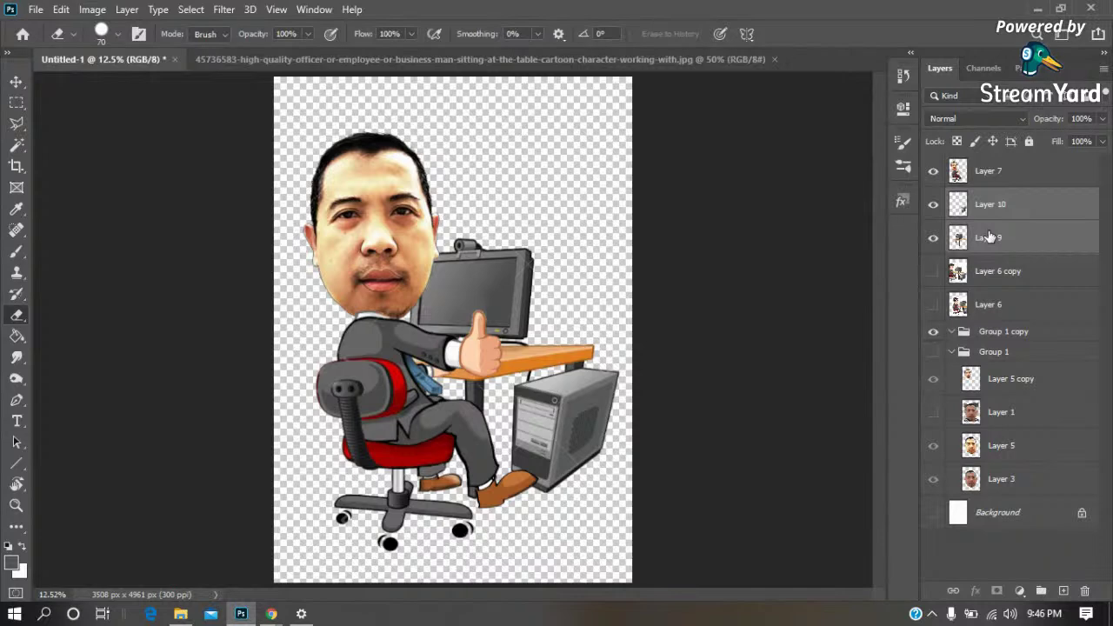
pyautogui.press('v')
pyautogui.hotkey('shift', 'Right')
pyautogui.hotkey('shift', 'Right')
pyautogui.hotkey('shift', 'Right')
pyautogui.hotkey('shift', 'Right')
pyautogui.hotkey('shift', 'Right')
pyautogui.hotkey('shift', 'Right')
pyautogui.click(1019, 174)
pyautogui.hotkey('shift', 'Left')
pyautogui.hotkey('shift', 'Left')
pyautogui.hotkey('shift', 'Left')
pyautogui.hotkey('shift', 'Left')
pyautogui.hotkey('shift', 'Left')
pyautogui.hotkey('shift', 'Left')
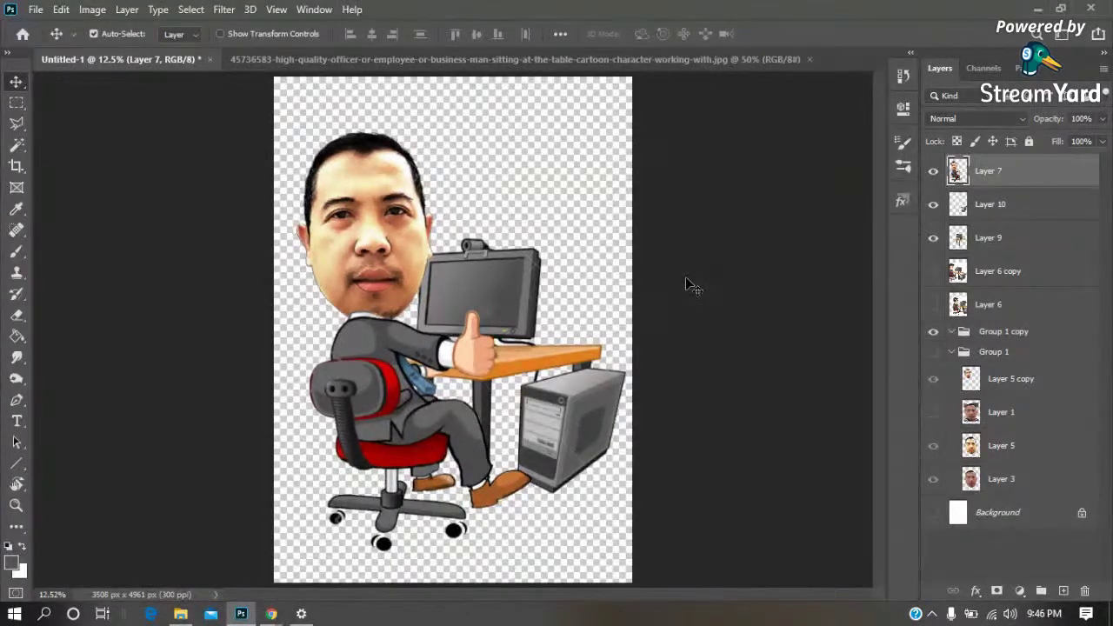
pyautogui.hotkey('shift', 'Up')
pyautogui.hotkey('shift', 'Up')
pyautogui.hotkey('shift', 'Up')
pyautogui.hotkey('shift', 'Up')
pyautogui.hotkey('shift', 'Up')
pyautogui.hotkey('shift', 'Up')
pyautogui.hotkey('shift', 'Up')
pyautogui.hotkey('shift', 'Up')
pyautogui.hotkey('shift', 'Up')
pyautogui.hotkey('shift', 'Up')
pyautogui.hotkey('shift', 'Up')
pyautogui.hotkey('shift', 'Up')
pyautogui.hotkey('shift', 'Up')
pyautogui.hotkey('shift', 'Up')
pyautogui.hotkey('shift', 'Up')
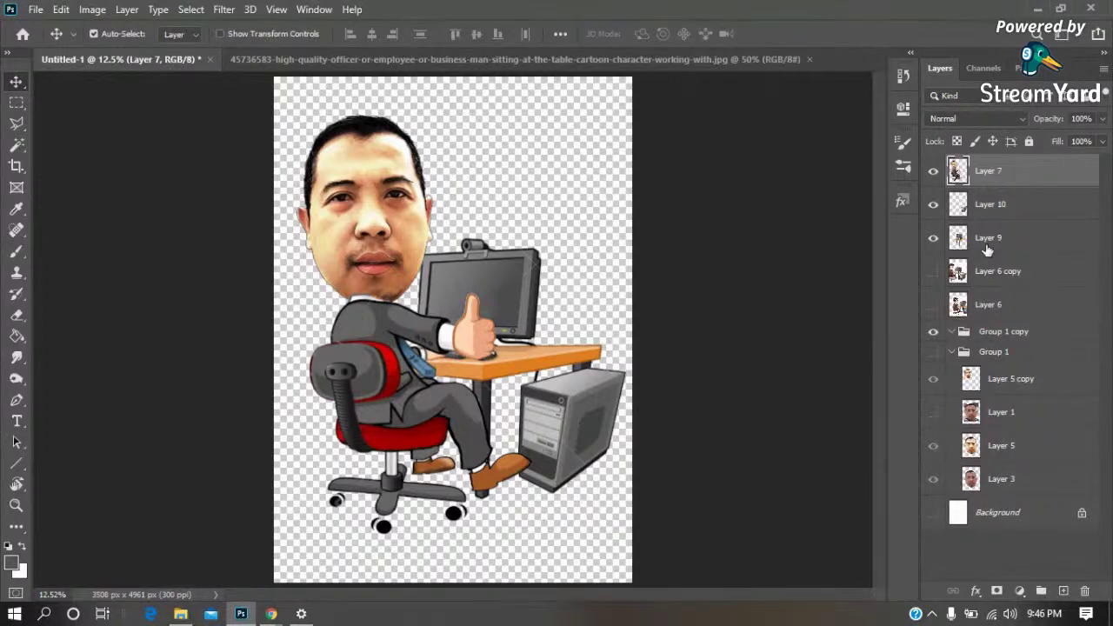
# Merge Layers 7, 9 and 10 into a single layer
pyautogui.click(991, 243)
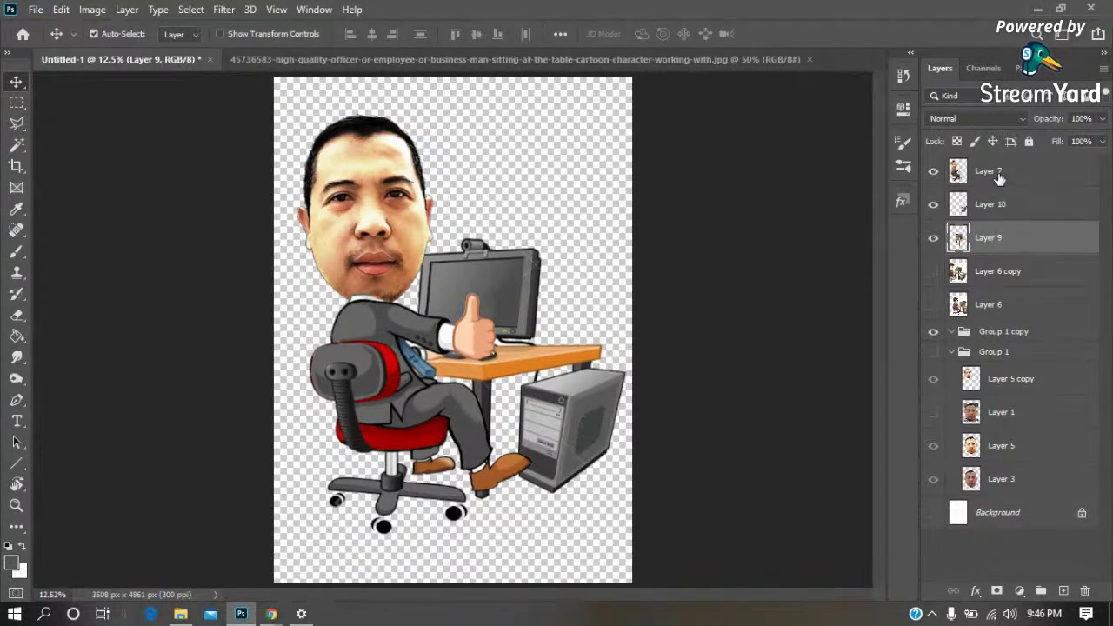
pyautogui.keyDown('shift'); pyautogui.click(999, 178); pyautogui.keyUp('shift')
pyautogui.rightClick(999, 178)
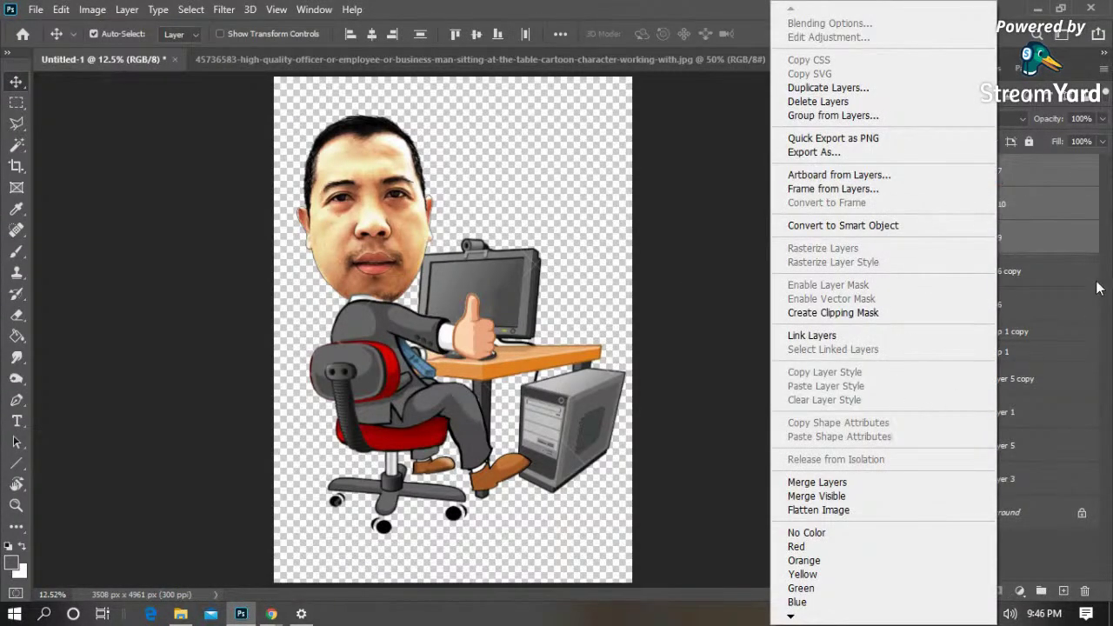
pyautogui.click(817, 482)
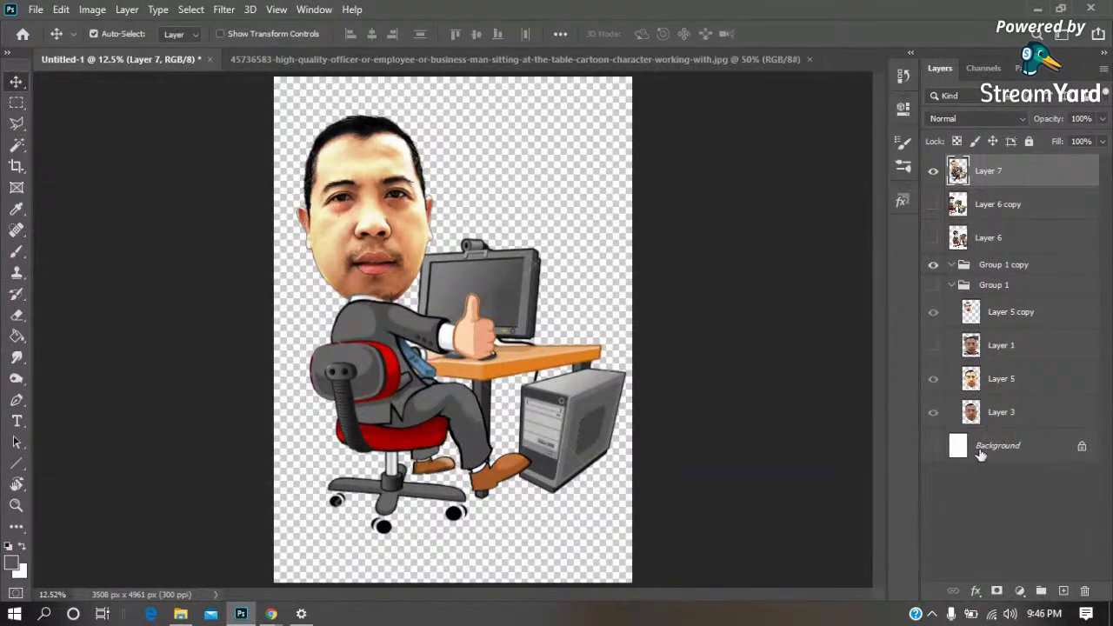
# Add a new empty layer above Layer 6
pyautogui.click(985, 455)
pyautogui.click(1008, 238)
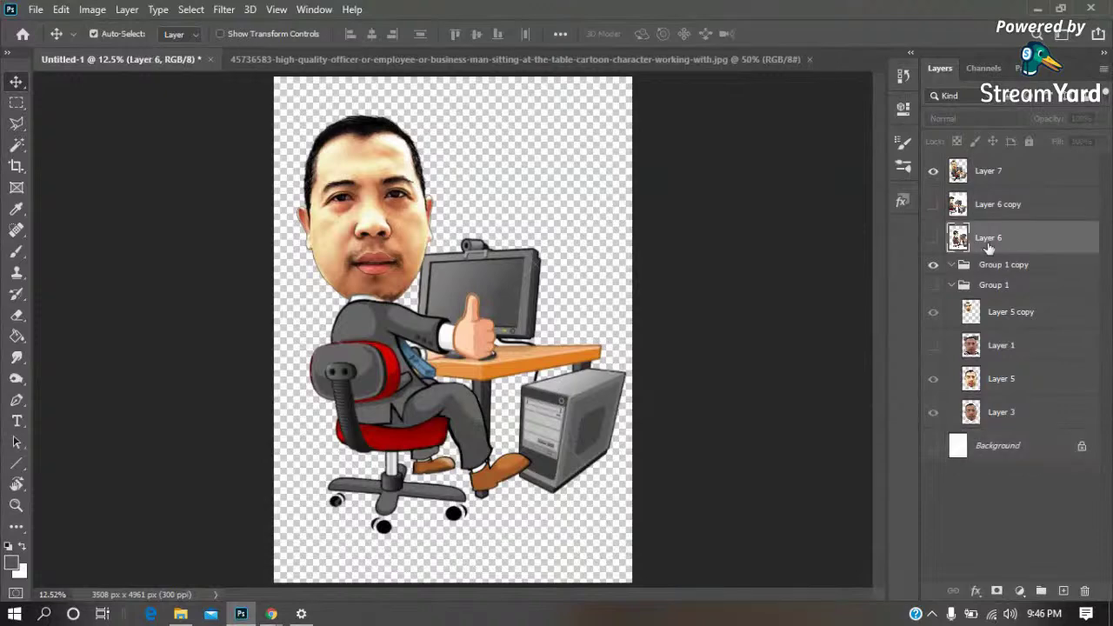
pyautogui.click(1063, 590)
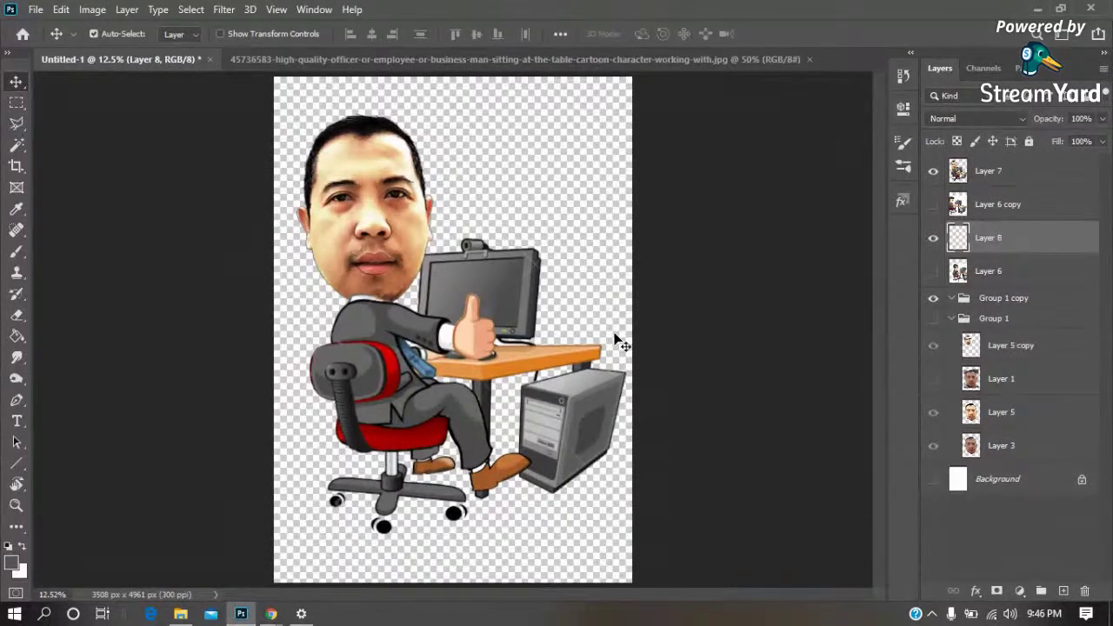
# Sample the desk's orange, show the white Background, and choose the 465 px line brush
pyautogui.press('i')
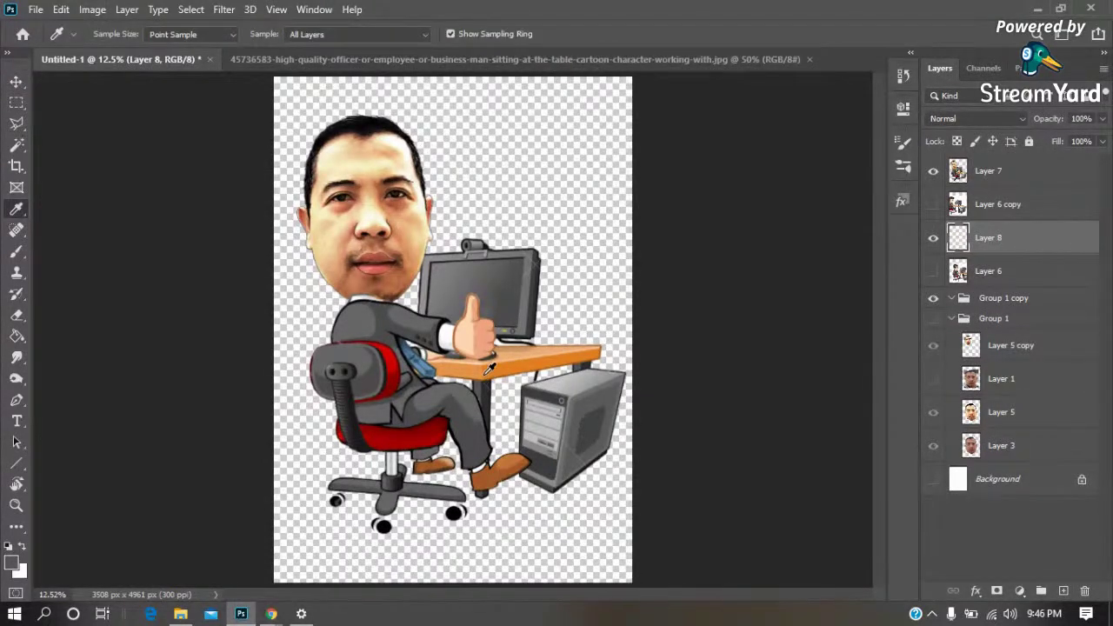
pyautogui.click(491, 365)
pyautogui.click(933, 479)
pyautogui.press('b')
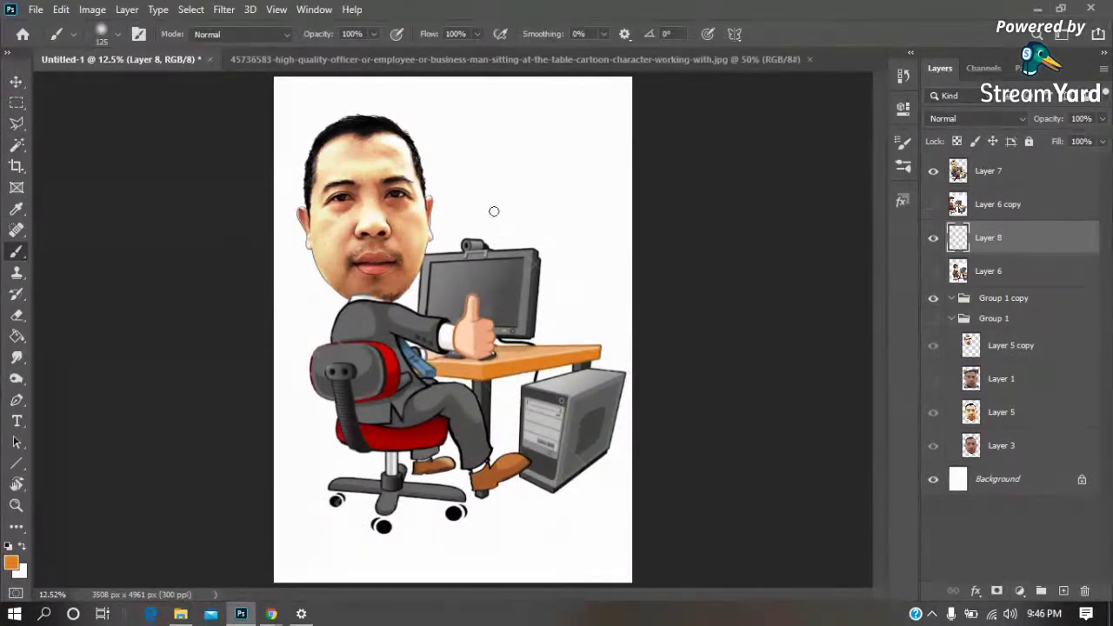
pyautogui.rightClick(495, 207)
pyautogui.scroll(-1, 660, 353)
pyautogui.scroll(-1, 660, 353)
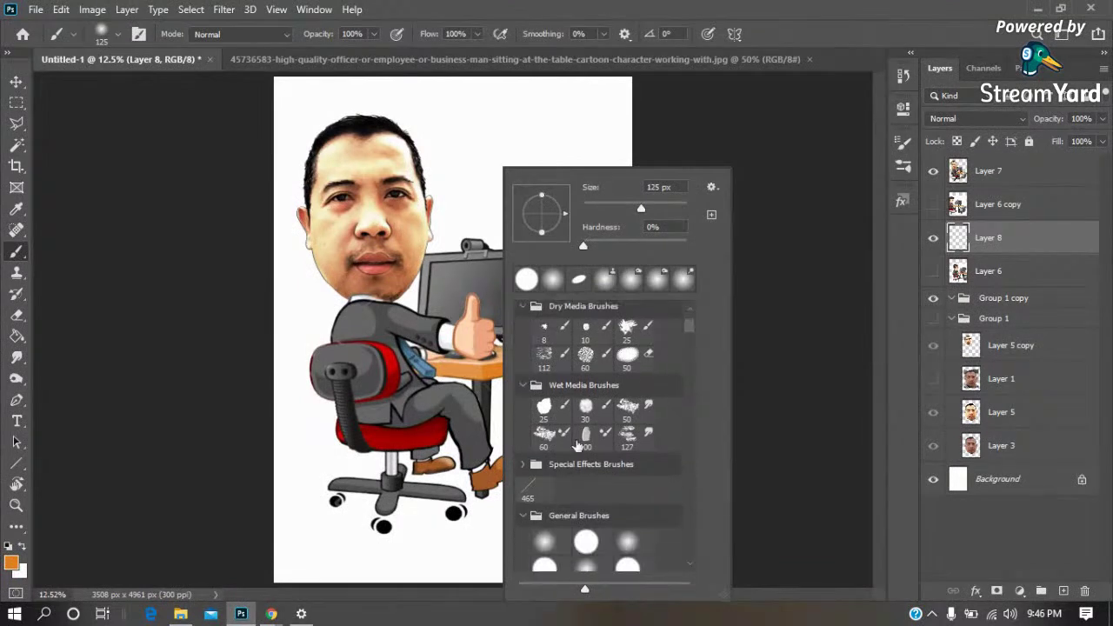
pyautogui.click(534, 491)
pyautogui.click(800, 154)
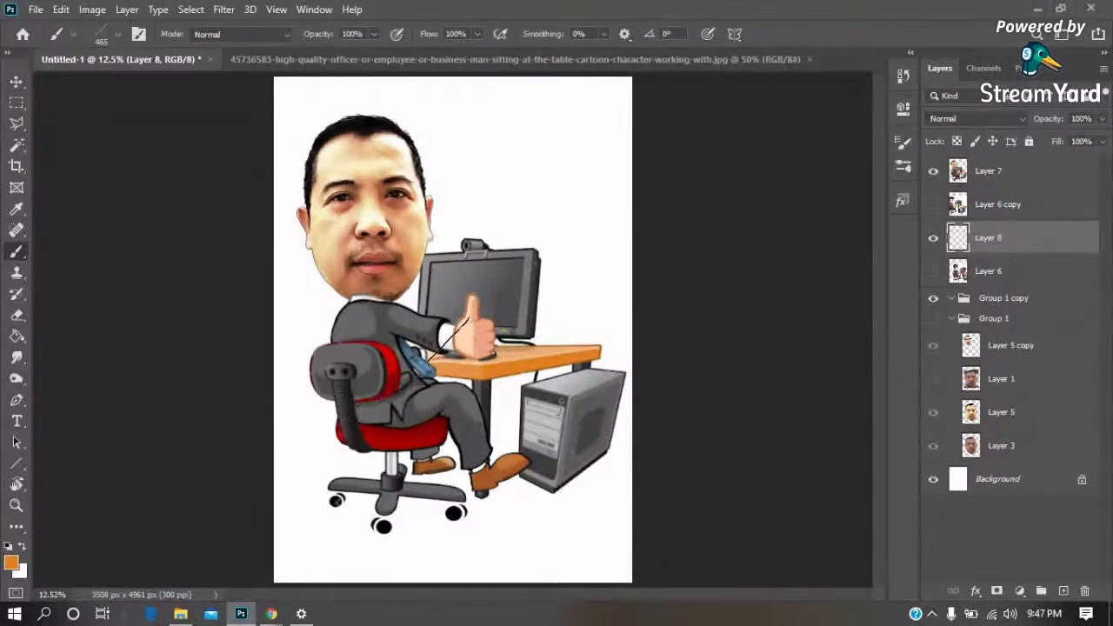
# Zoom in beside the head and switch to a hard round 1 px brush
pyautogui.press('z')
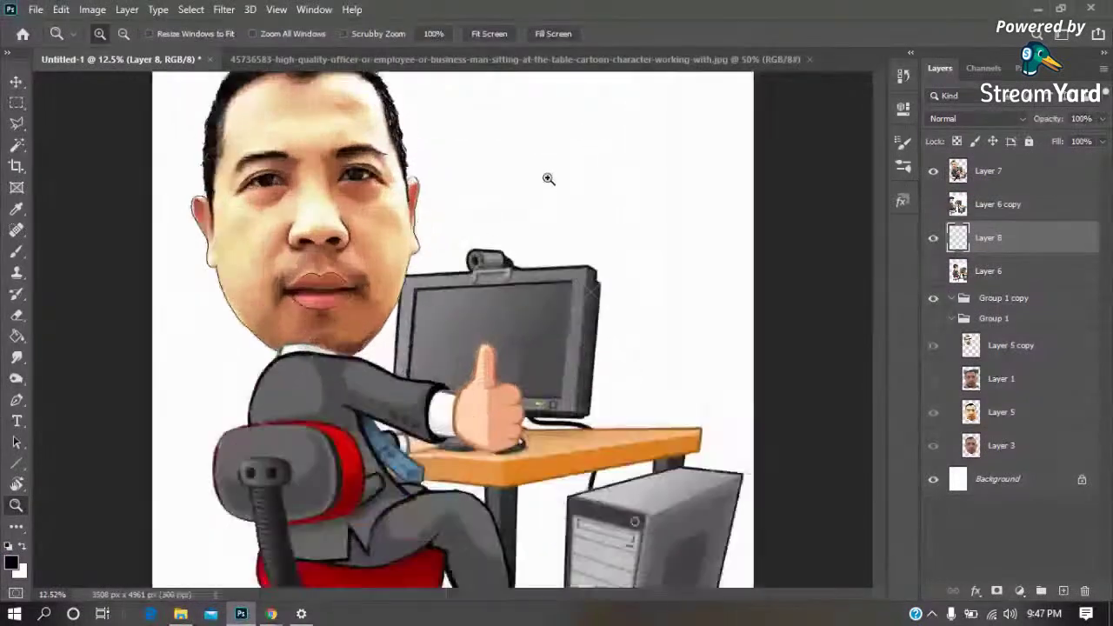
pyautogui.scroll(5, 539, 174)
pyautogui.moveTo(532, 175); pyautogui.dragTo(464, 298)
pyautogui.press('b')
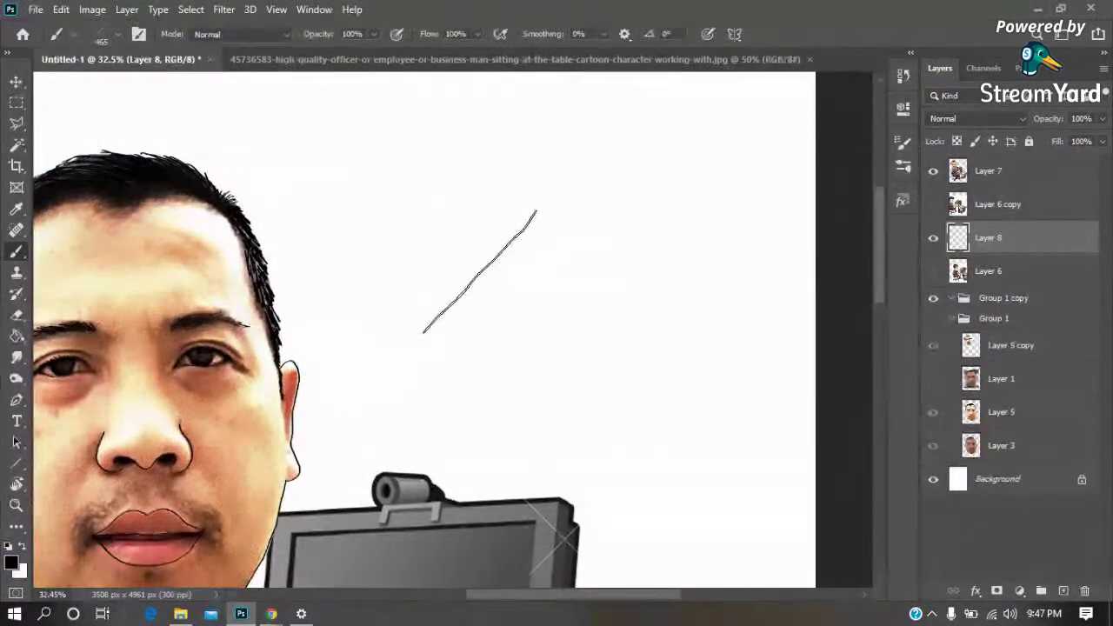
pyautogui.rightClick(497, 264)
pyautogui.click(554, 279)
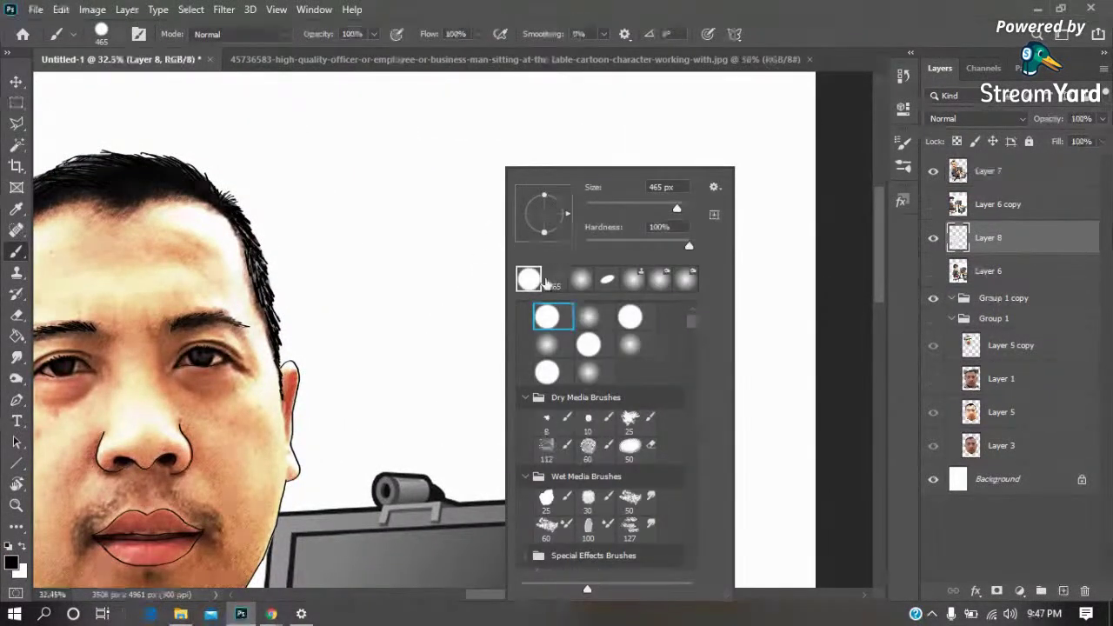
pyautogui.click(591, 208)
pyautogui.press('Return')
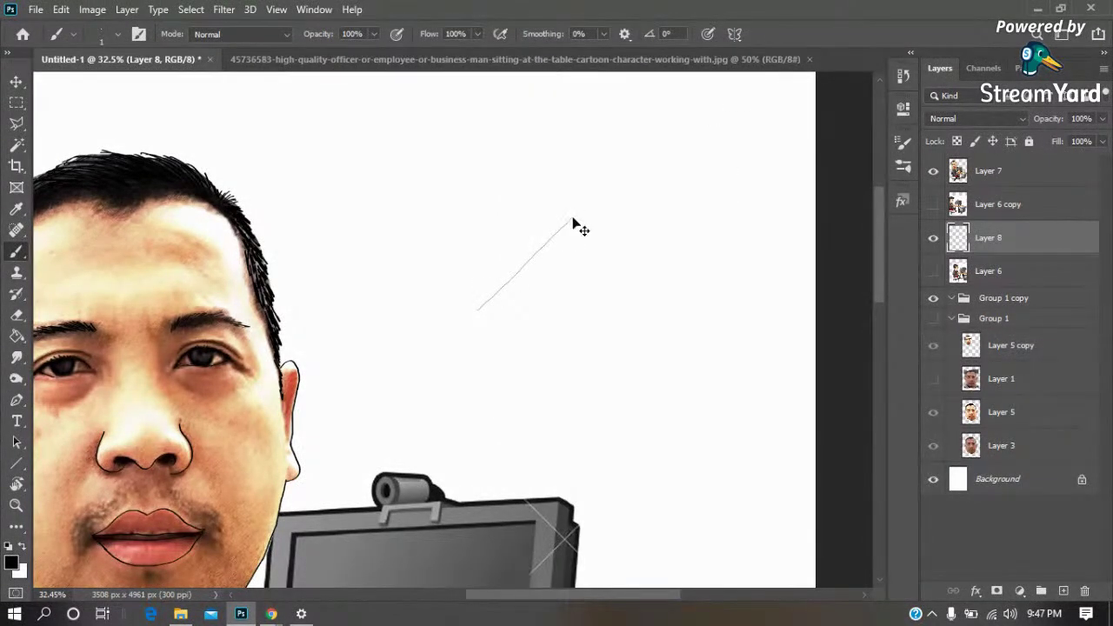
# Draw a thin diagonal line above the head and enclose it in a rectangular marquee
pyautogui.moveTo(445, 317); pyautogui.dragTo(625, 155)
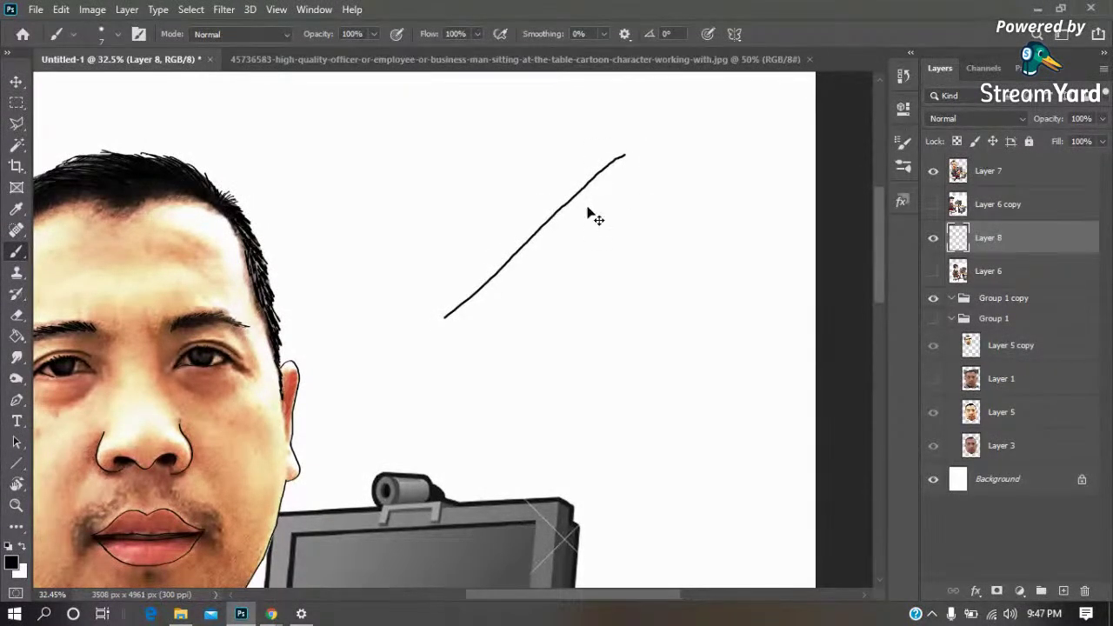
pyautogui.hotkey('ctrl', 'z')
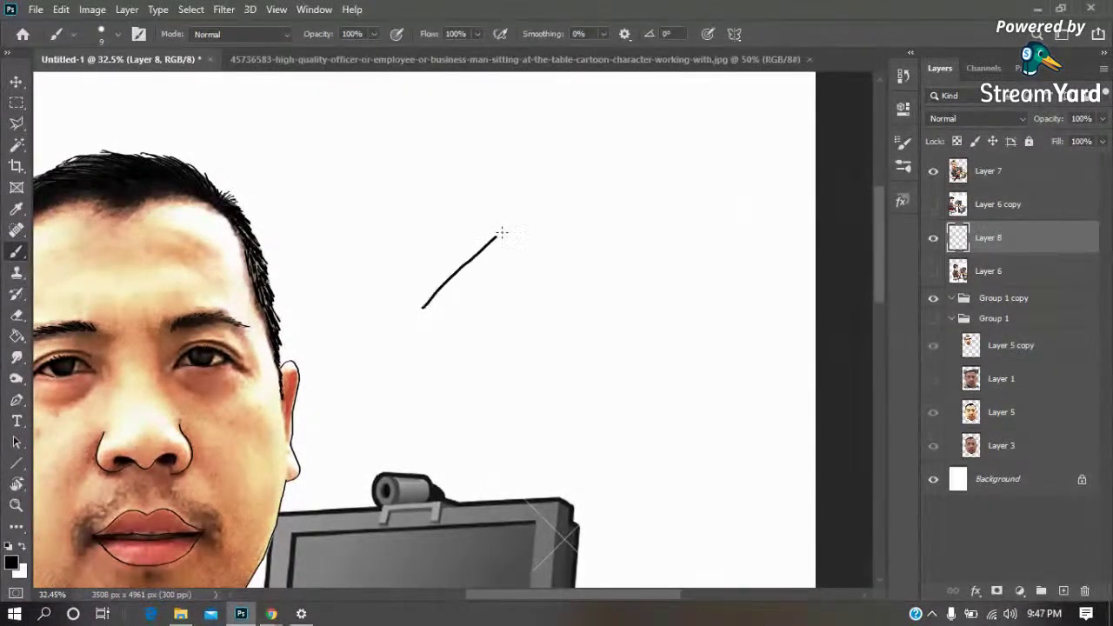
pyautogui.press('m')
pyautogui.moveTo(618, 127); pyautogui.dragTo(373, 363)
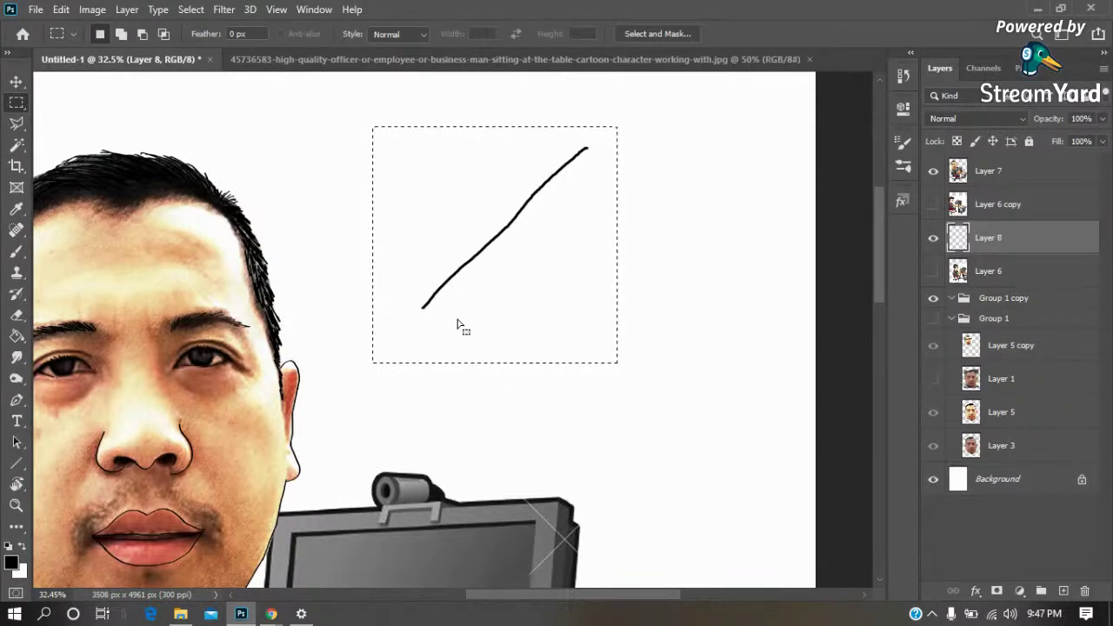
# Define the drawn diagonal line as a new brush preset
pyautogui.press('v')
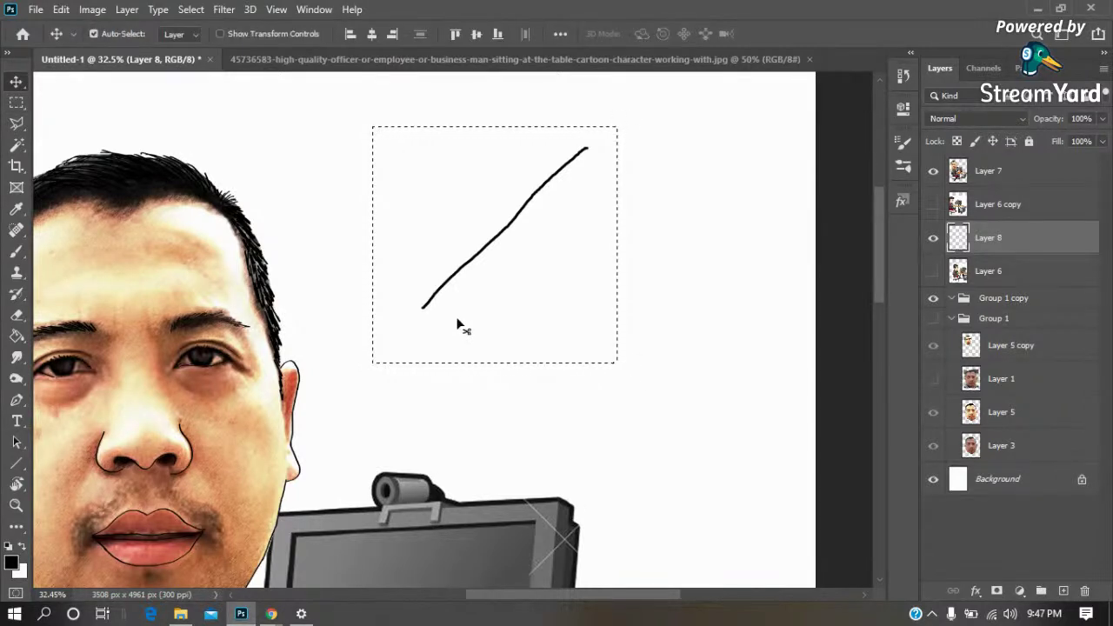
pyautogui.hotkey('ctrl', 'd')
pyautogui.keyDown('shift'); pyautogui.click(509, 249); pyautogui.keyUp('shift')
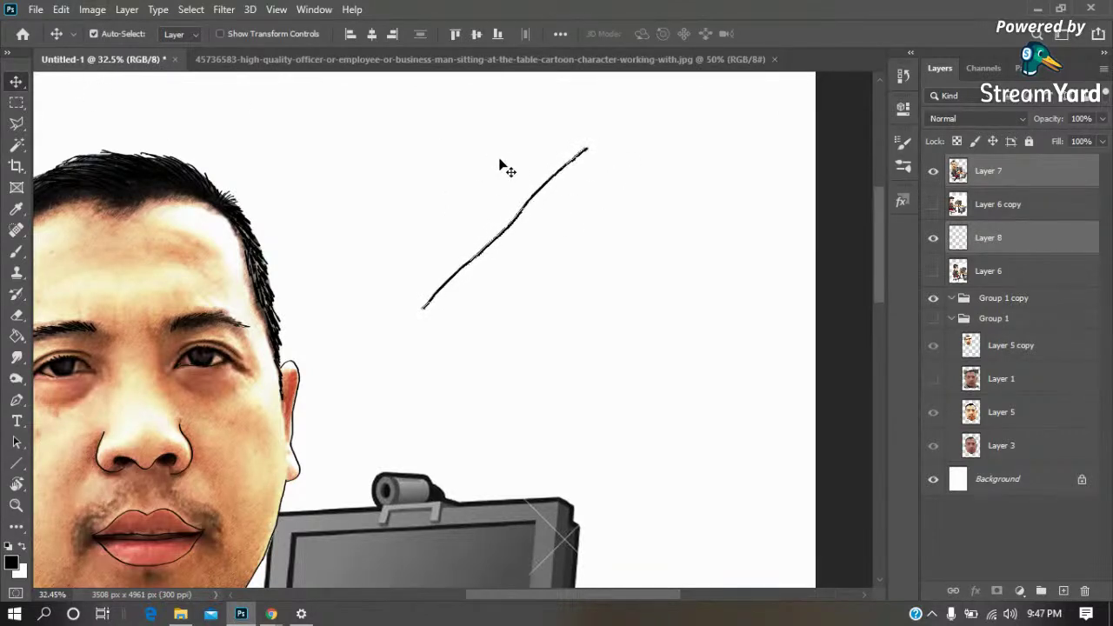
pyautogui.click(61, 9)
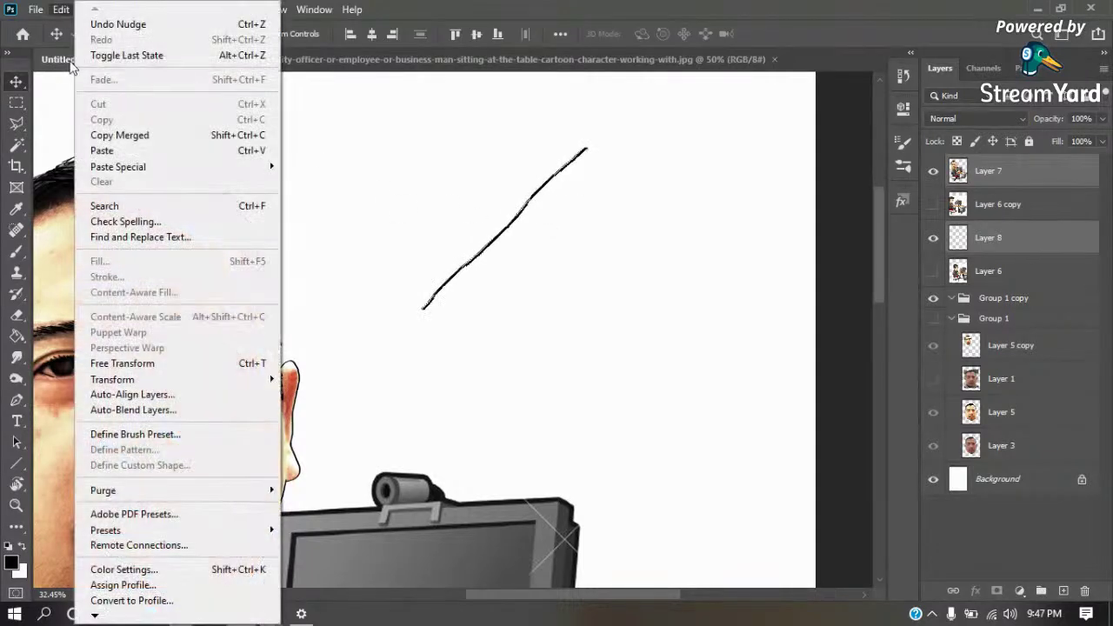
pyautogui.click(139, 434)
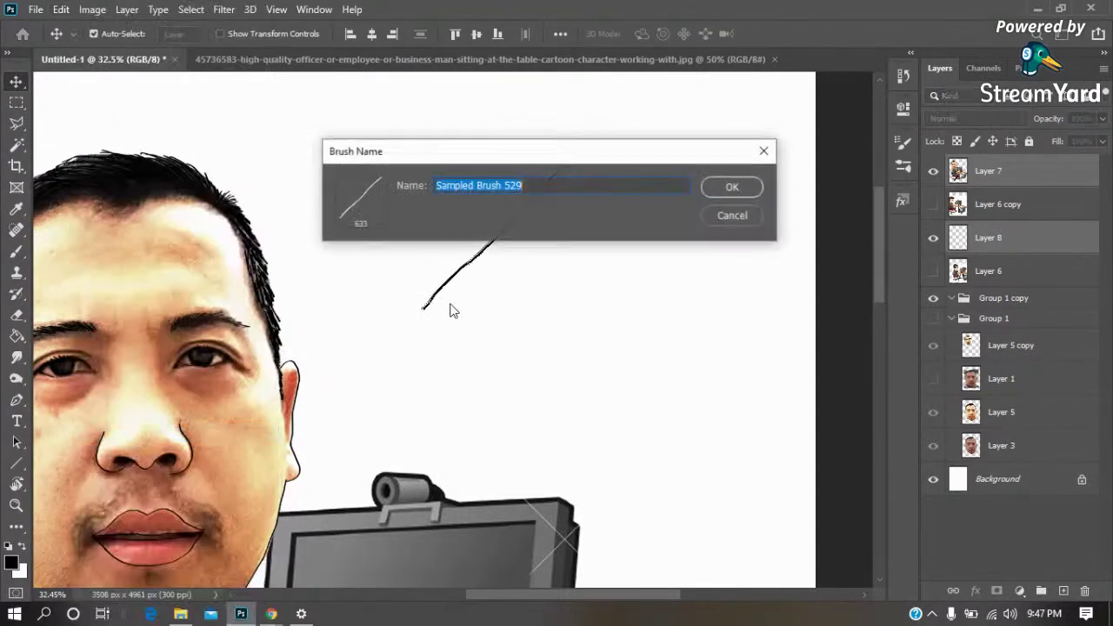
pyautogui.click(721, 189)
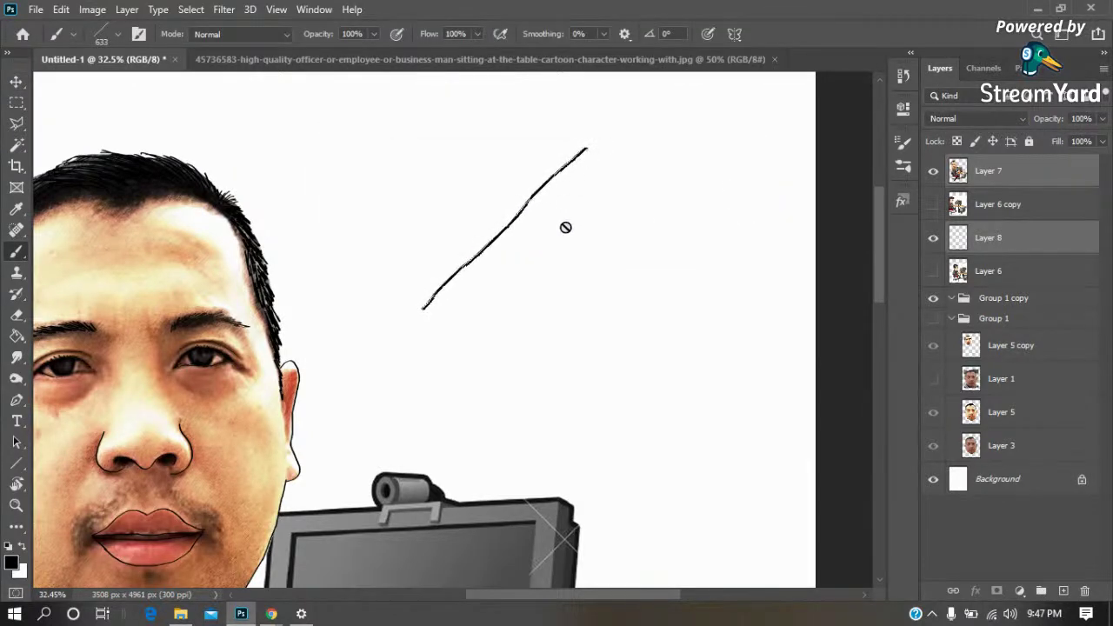
# Erase the diagonal line from Layer 8 with the Eraser
pyautogui.click(1037, 242)
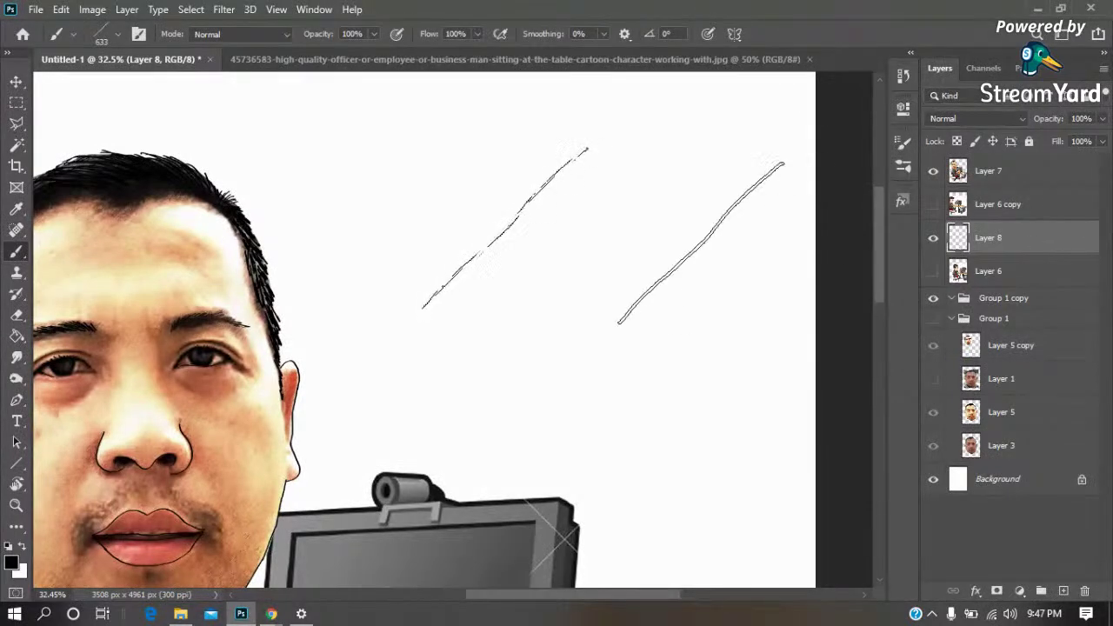
pyautogui.press('m')
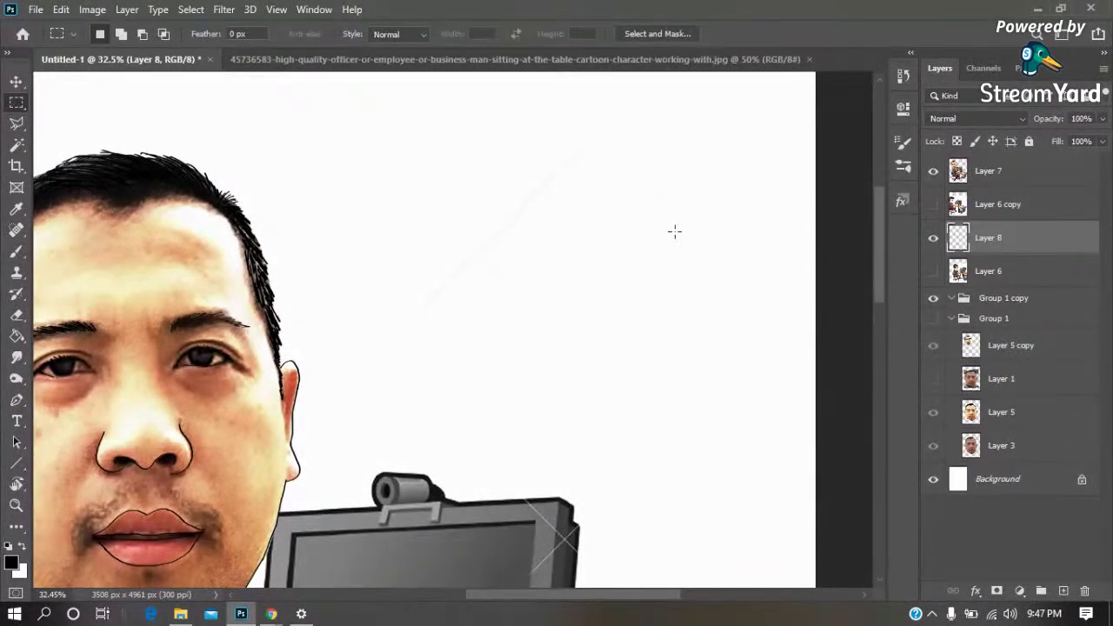
pyautogui.press('e')
pyautogui.moveTo(443, 280); pyautogui.dragTo(567, 168)
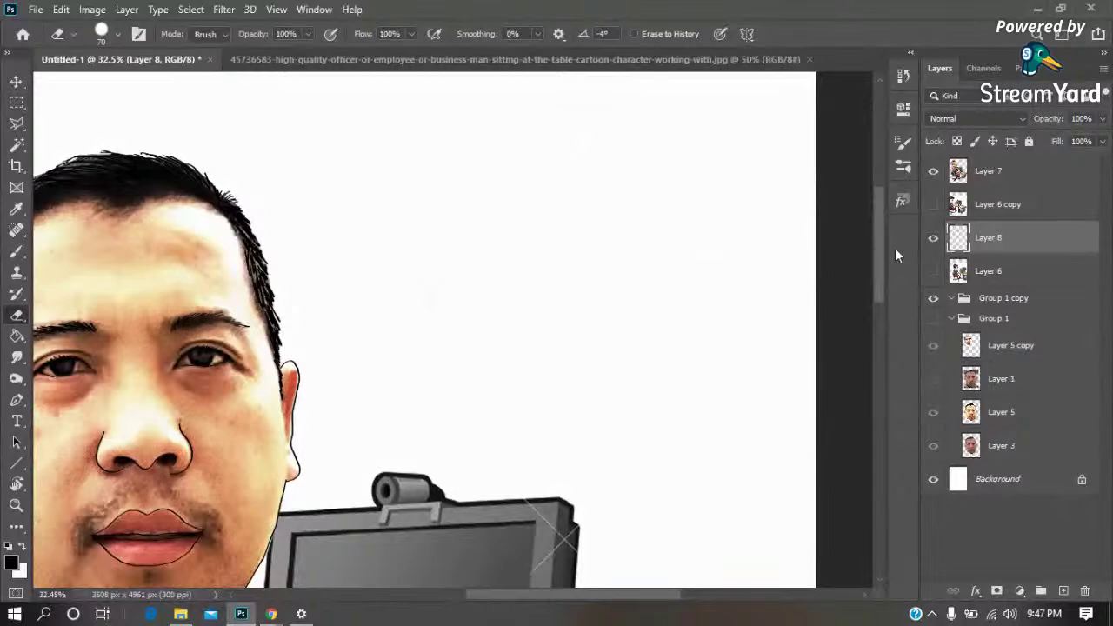
# Fit the poster on screen and sample the desk top's orange as foreground colour
pyautogui.hotkey('ctrl', '0')
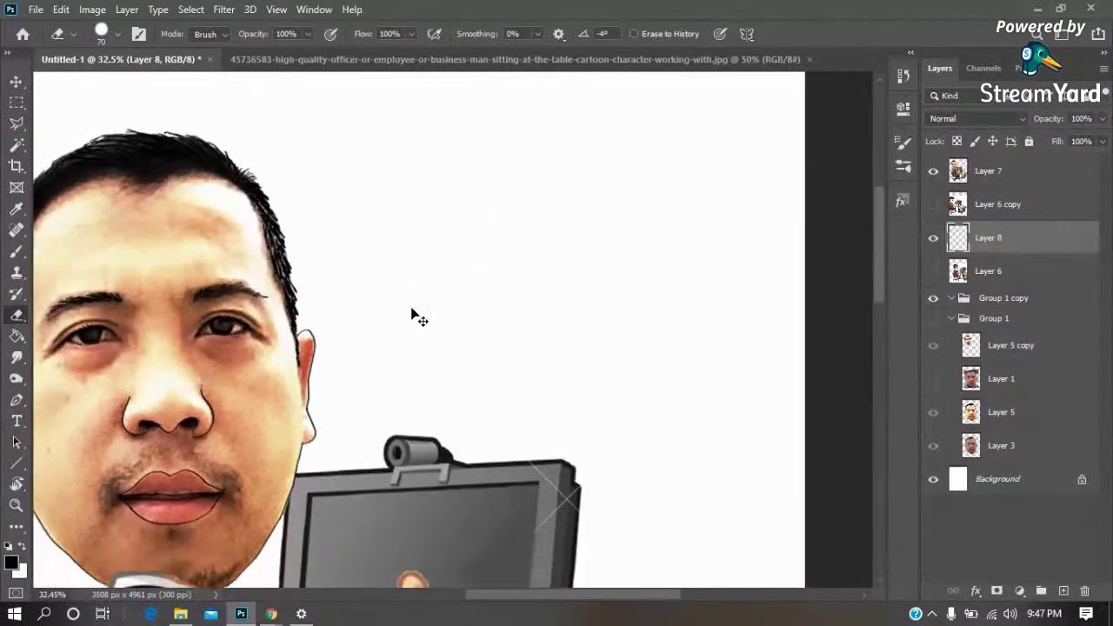
pyautogui.press('i')
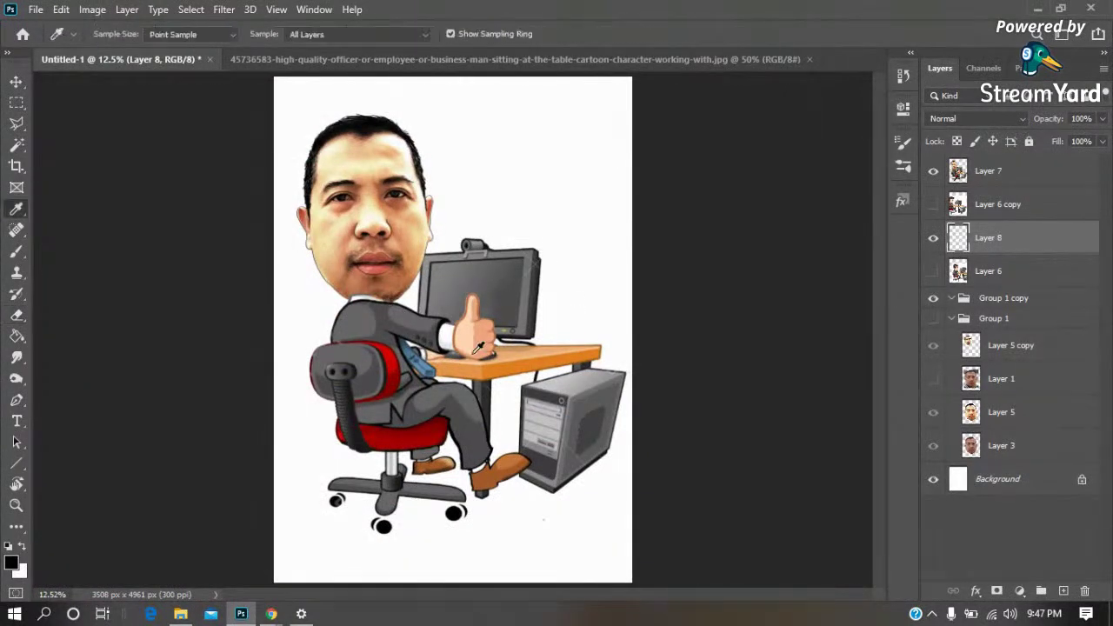
pyautogui.click(509, 365)
# Paint orange test hatching above the monitor with the thin line brush, then delete it
pyautogui.press('b')
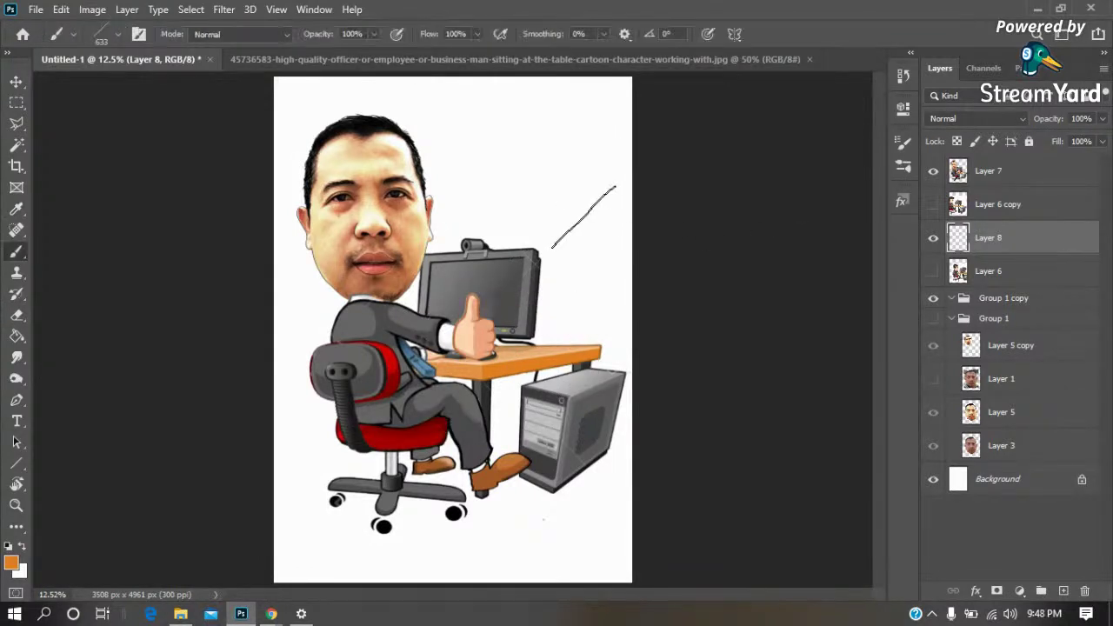
pyautogui.rightClick(475, 161)
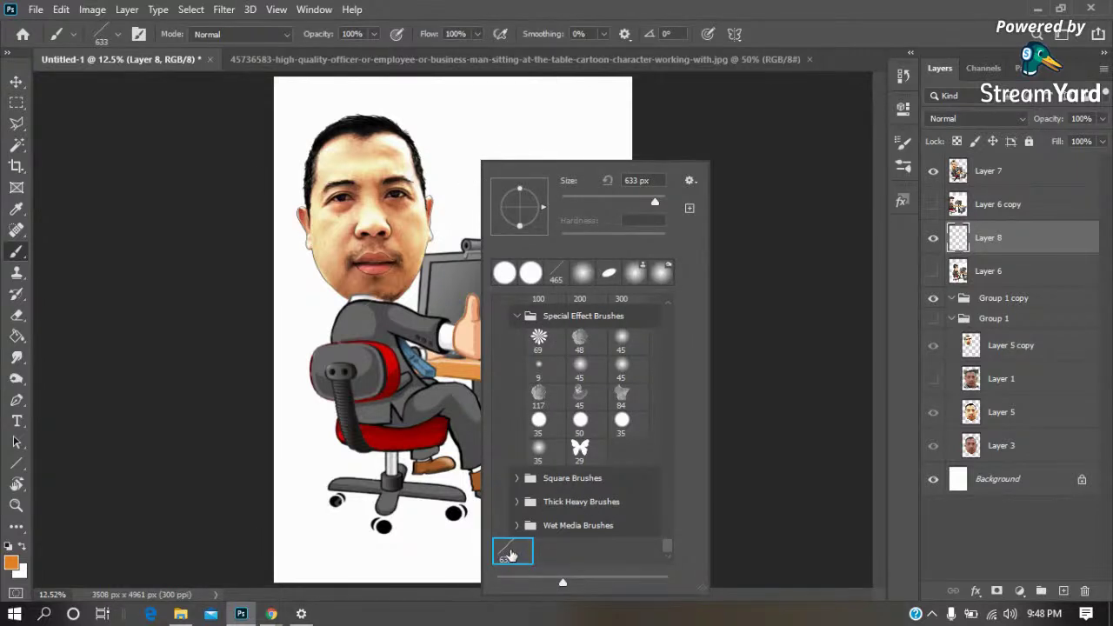
pyautogui.moveTo(664, 539)
pyautogui.mouseDown()
pyautogui.moveTo(675, 490)
pyautogui.moveTo(666, 546)
pyautogui.mouseUp()
pyautogui.click(806, 305)
pyautogui.moveTo(492, 203)
pyautogui.mouseDown()
pyautogui.moveTo(534, 215)
pyautogui.moveTo(539, 178)
pyautogui.mouseUp()
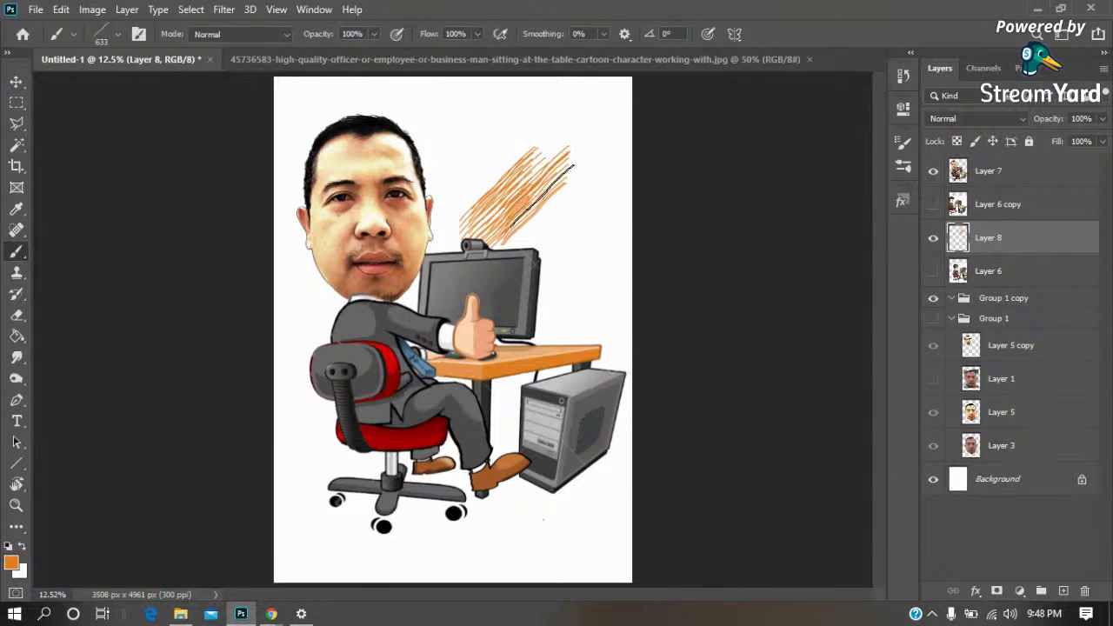
pyautogui.press('m')
pyautogui.moveTo(583, 119); pyautogui.dragTo(407, 276)
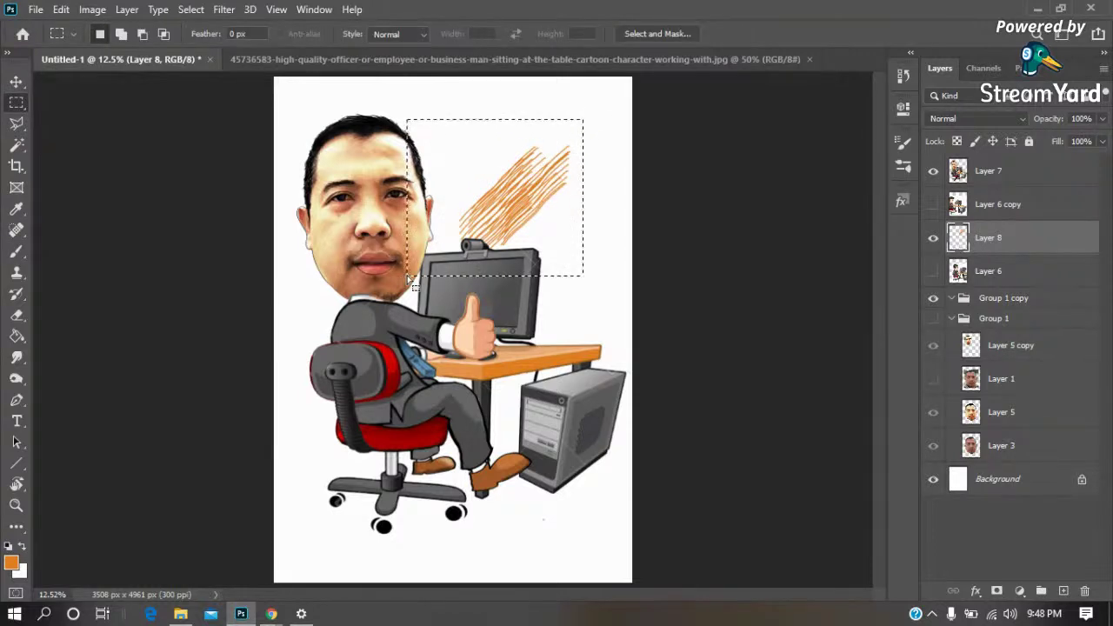
pyautogui.press('Delete')
pyautogui.hotkey('ctrl', 'd')
# Paint and delete a second diagonal test stroke, then bring up Brush Settings (F5)
pyautogui.press('b')
pyautogui.moveTo(476, 146); pyautogui.dragTo(543, 209)
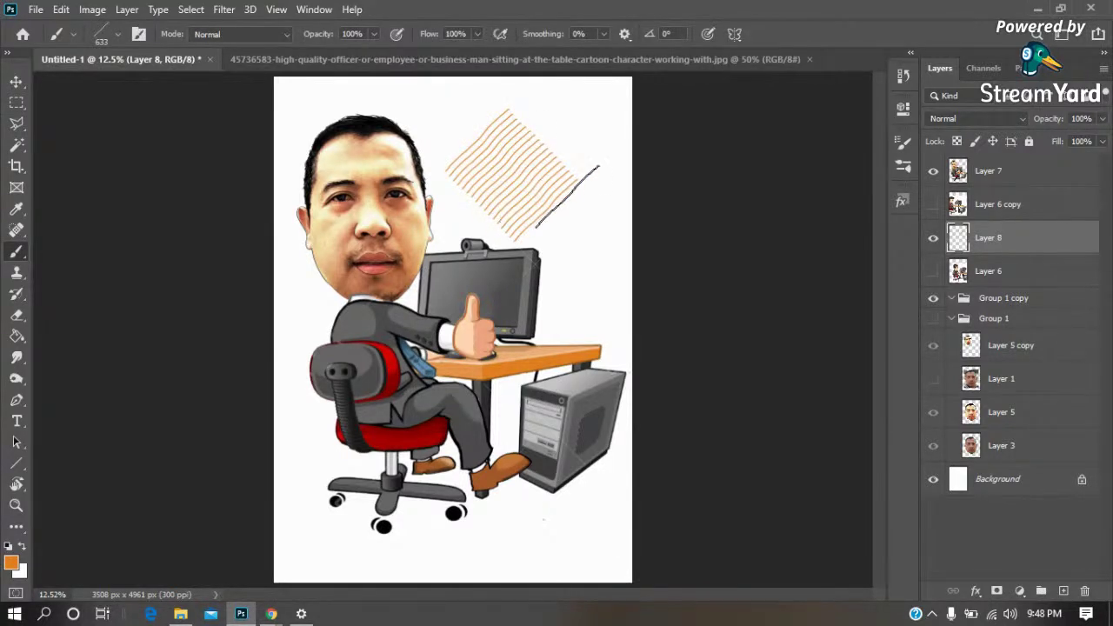
pyautogui.press('m')
pyautogui.moveTo(398, 96)
pyautogui.mouseDown()
pyautogui.moveTo(538, 182)
pyautogui.moveTo(609, 280)
pyautogui.mouseUp()
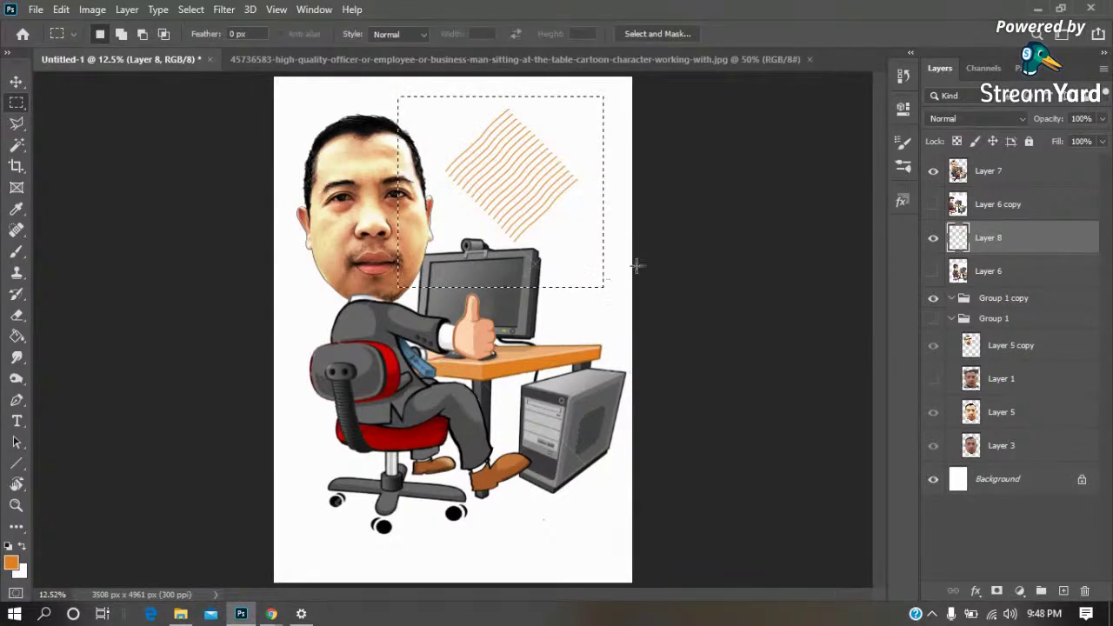
pyautogui.press('Delete')
pyautogui.hotkey('ctrl', 'd')
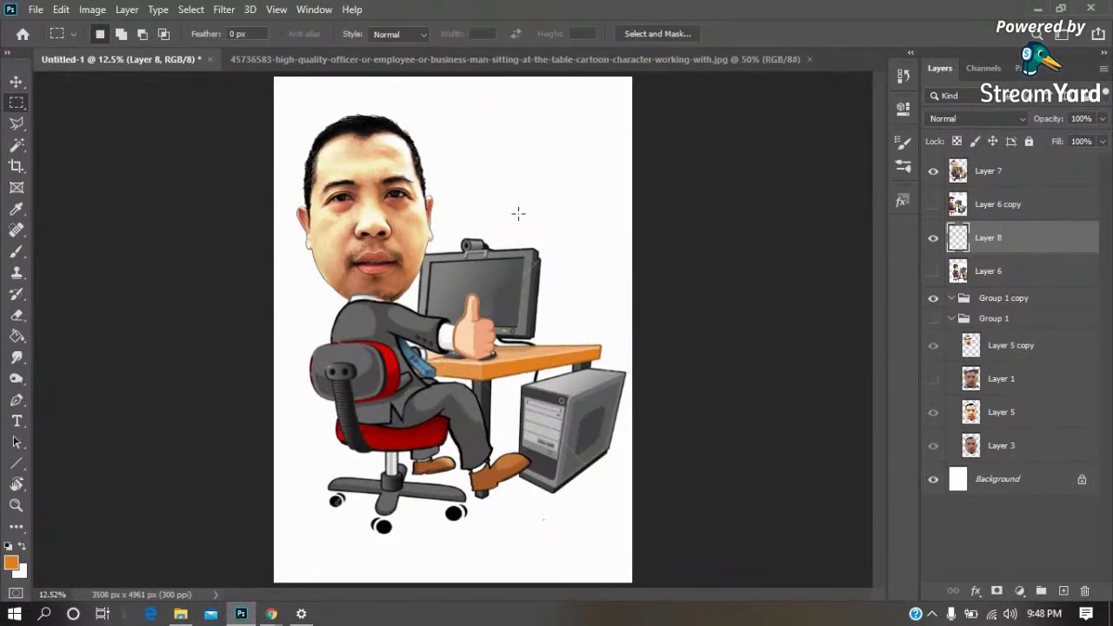
pyautogui.press('F5')
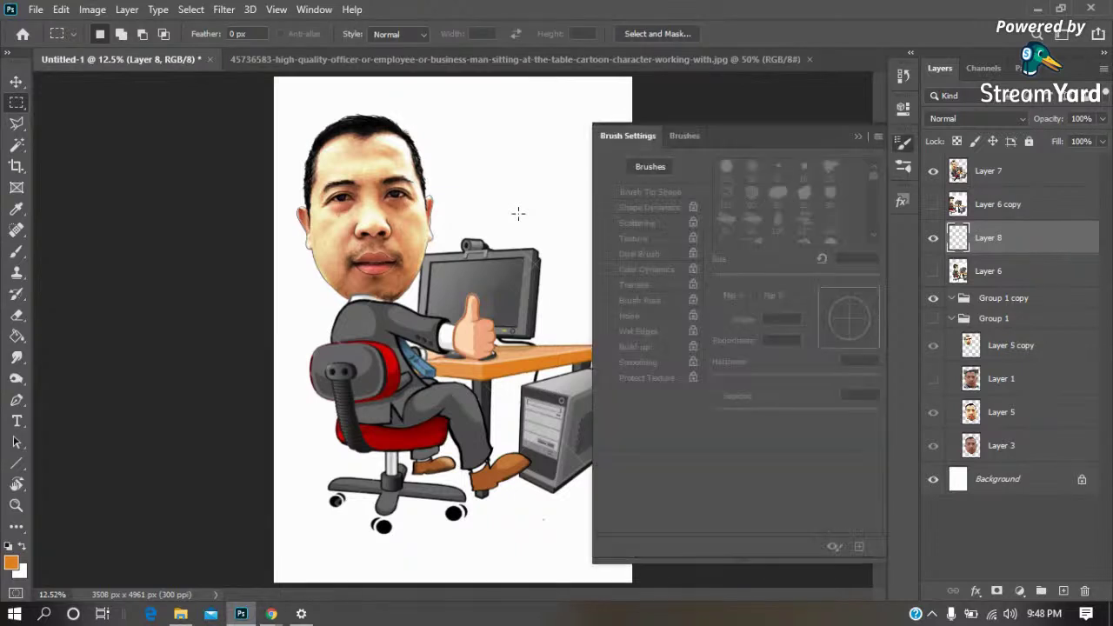
# Turn on brush Scattering at about 98% and close Brush Settings
pyautogui.click(687, 137)
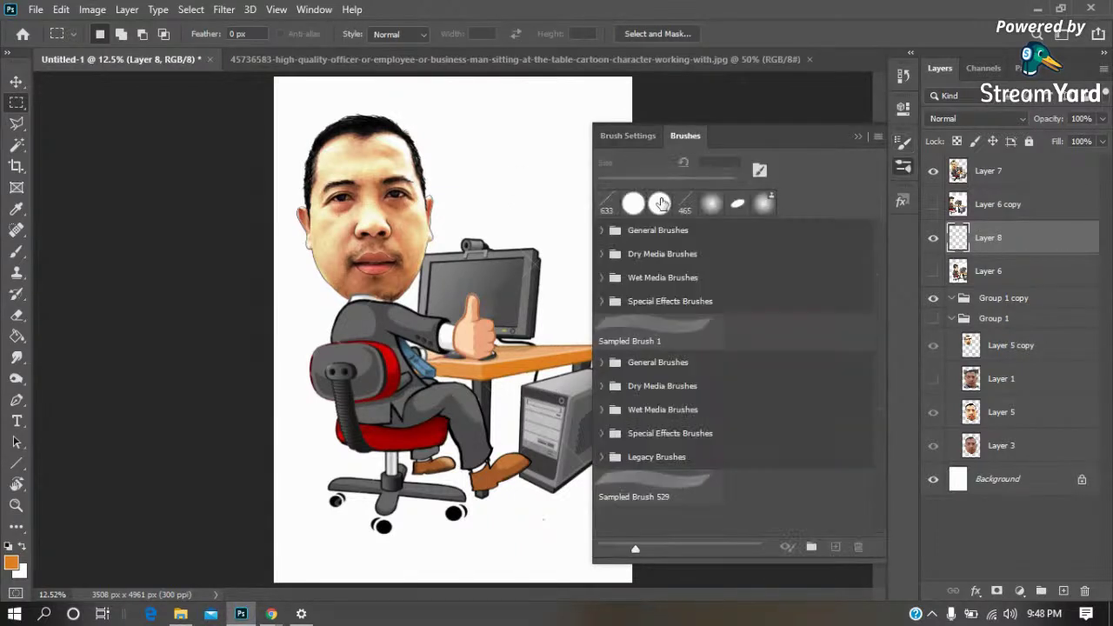
pyautogui.click(642, 135)
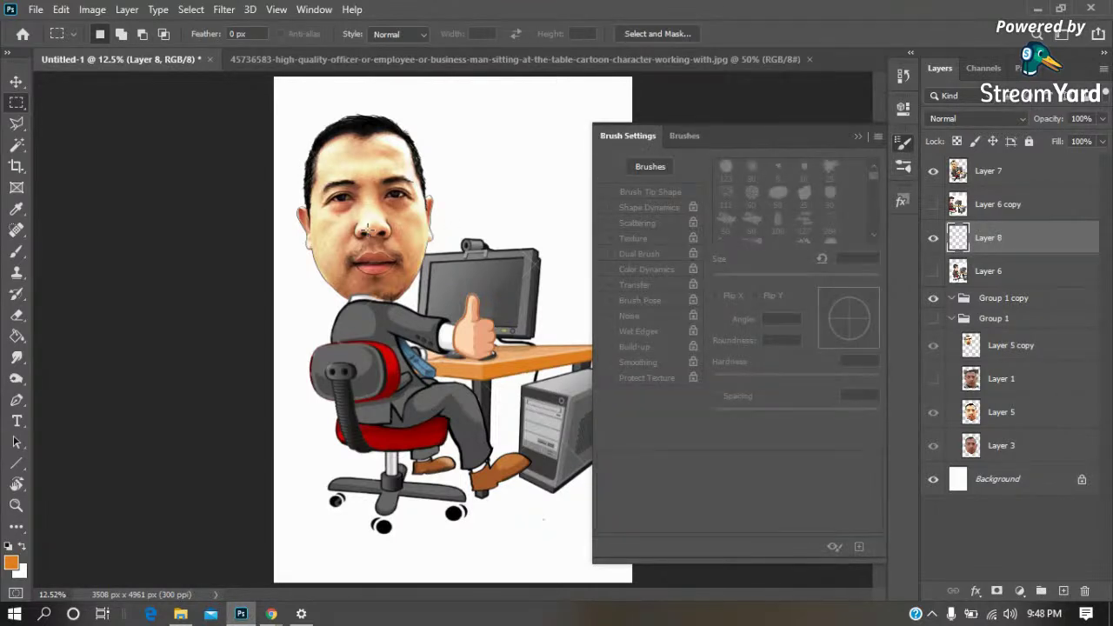
pyautogui.press('b')
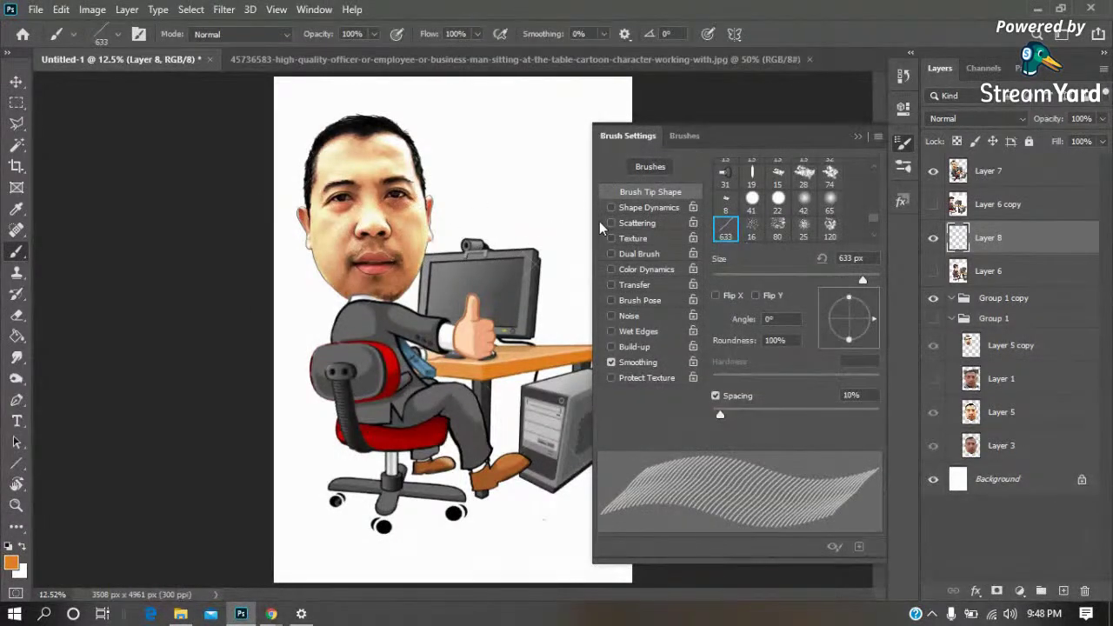
pyautogui.click(614, 223)
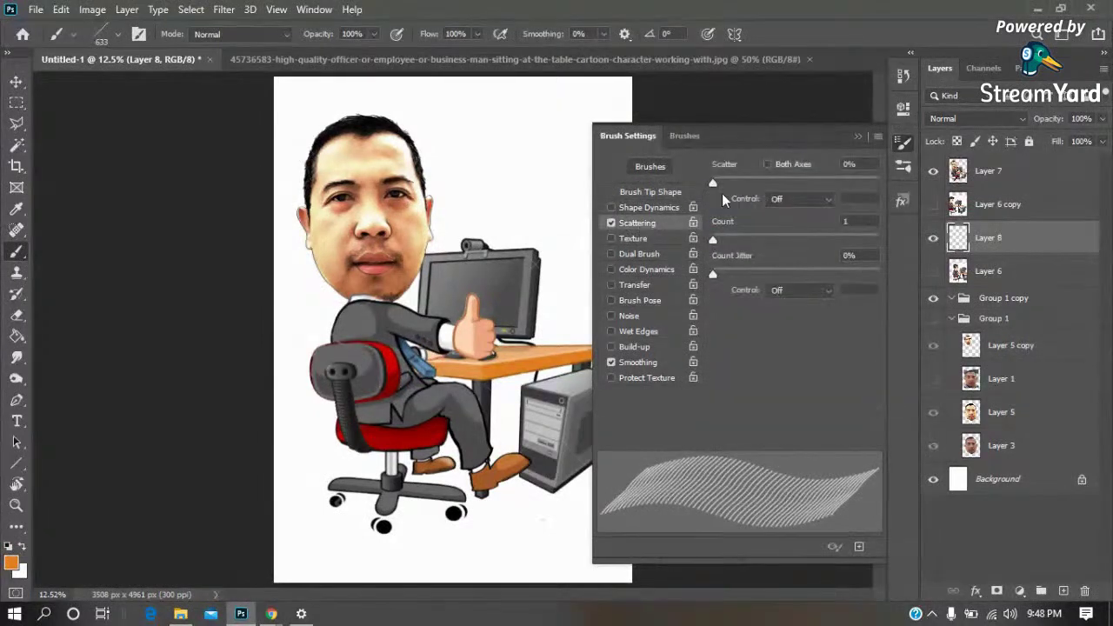
pyautogui.moveTo(725, 179); pyautogui.dragTo(730, 179)
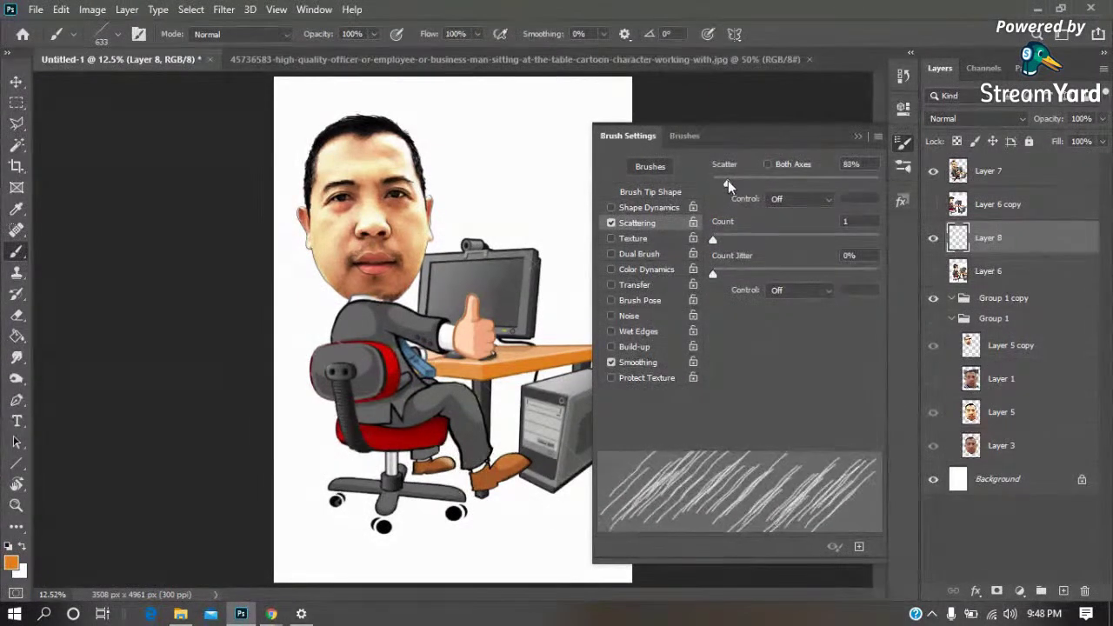
pyautogui.click(857, 137)
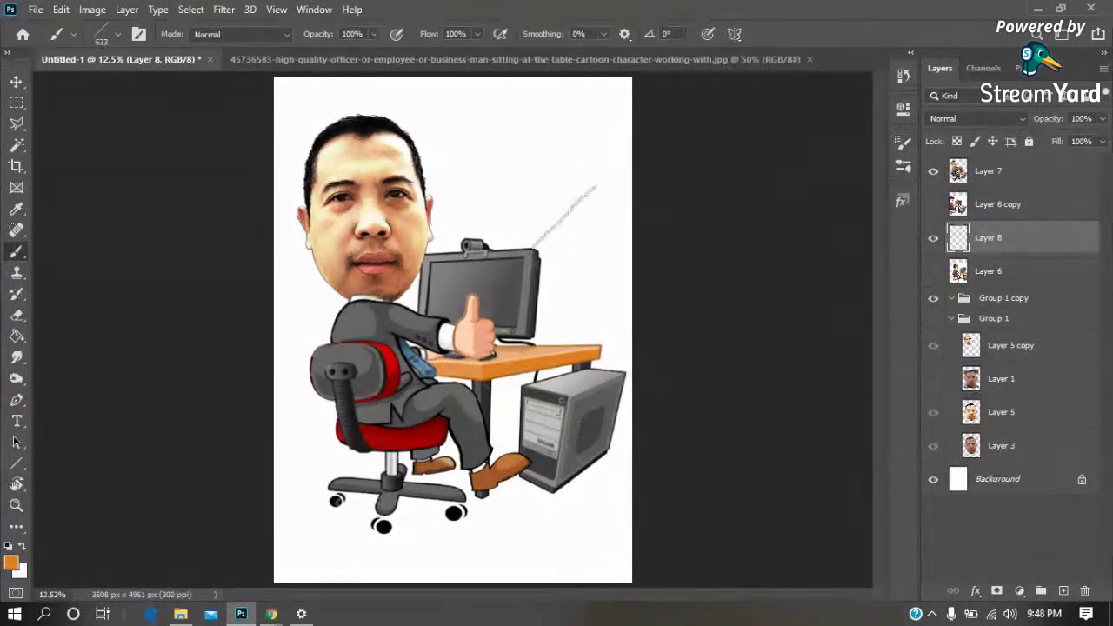
# Hatch orange around the monitor, below the desk, and left of the chair and jacket
pyautogui.moveTo(426, 174)
pyautogui.mouseDown()
pyautogui.moveTo(452, 218)
pyautogui.moveTo(483, 213)
pyautogui.mouseUp()
pyautogui.moveTo(409, 296)
pyautogui.mouseDown()
pyautogui.moveTo(470, 230)
pyautogui.moveTo(553, 205)
pyautogui.mouseUp()
pyautogui.moveTo(539, 304); pyautogui.dragTo(600, 235)
pyautogui.moveTo(539, 348)
pyautogui.mouseDown()
pyautogui.moveTo(513, 396)
pyautogui.moveTo(535, 374)
pyautogui.moveTo(500, 413)
pyautogui.mouseUp()
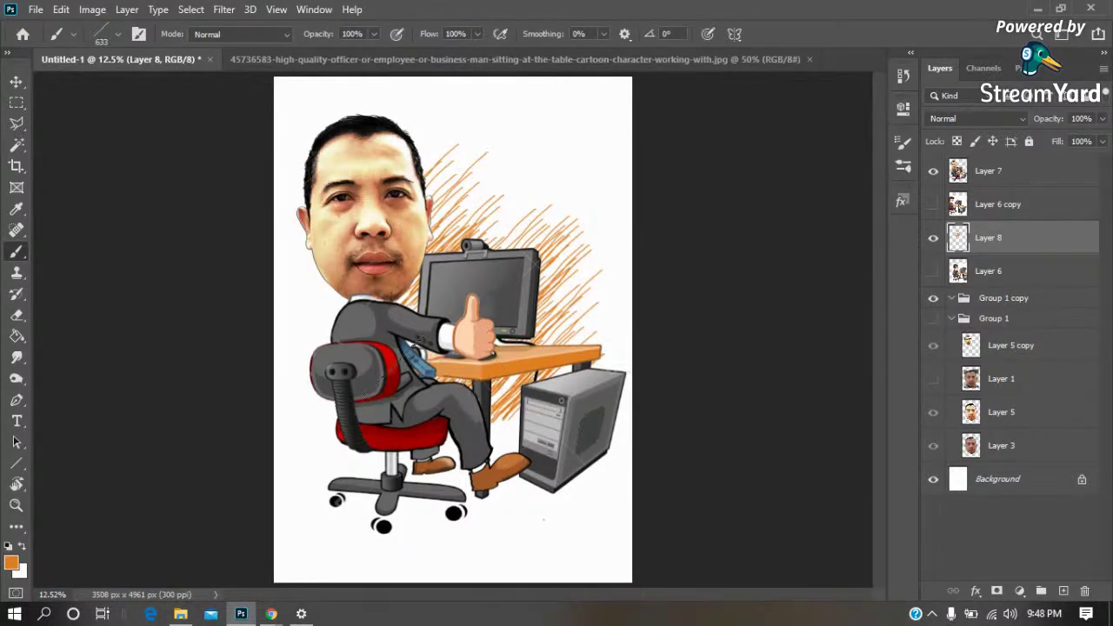
pyautogui.moveTo(392, 356)
pyautogui.mouseDown()
pyautogui.moveTo(300, 448)
pyautogui.moveTo(296, 439)
pyautogui.mouseUp()
pyautogui.moveTo(387, 335); pyautogui.dragTo(326, 387)
pyautogui.moveTo(369, 321); pyautogui.dragTo(313, 378)
pyautogui.moveTo(374, 257); pyautogui.dragTo(300, 335)
pyautogui.moveTo(379, 279); pyautogui.dragTo(304, 335)
pyautogui.moveTo(374, 300); pyautogui.dragTo(291, 387)
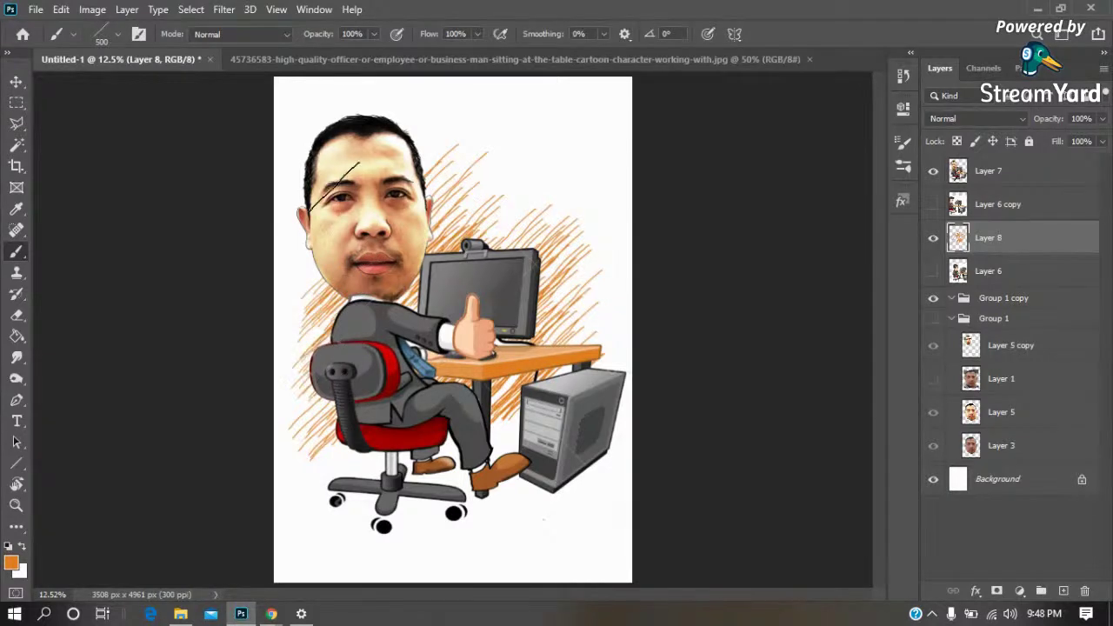
# Hatch orange around the face, above the head, and beside the lower chair
pyautogui.moveTo(356, 221)
pyautogui.mouseDown()
pyautogui.moveTo(292, 292)
pyautogui.moveTo(291, 274)
pyautogui.mouseUp()
pyautogui.moveTo(352, 96); pyautogui.dragTo(291, 156)
pyautogui.moveTo(379, 92); pyautogui.dragTo(282, 166)
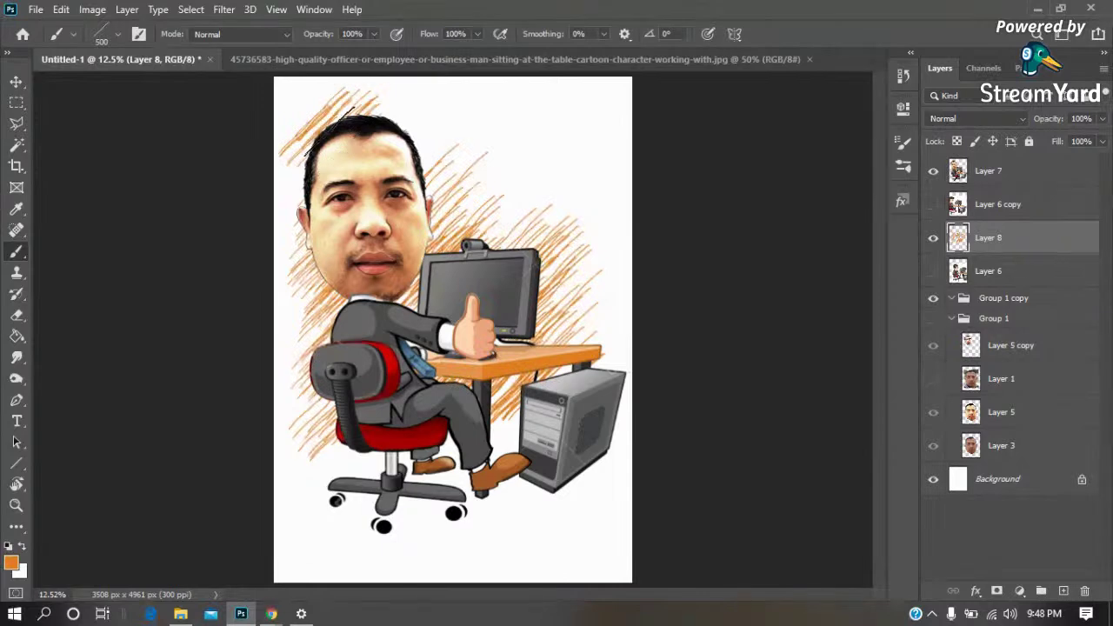
pyautogui.moveTo(422, 109); pyautogui.dragTo(382, 150)
pyautogui.moveTo(444, 130); pyautogui.dragTo(402, 174)
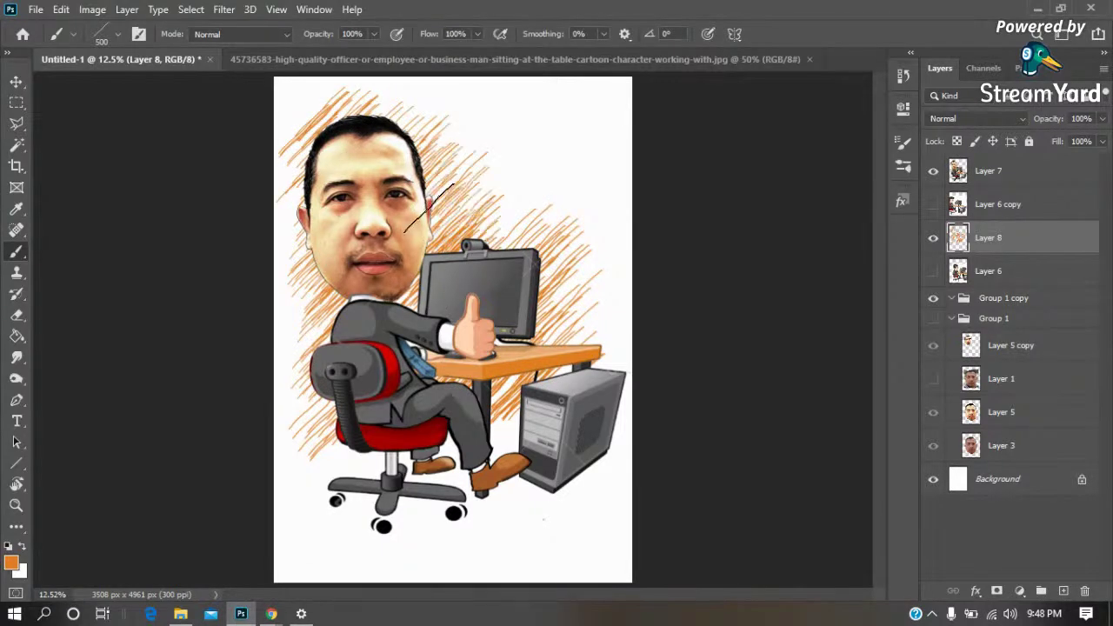
pyautogui.moveTo(535, 139); pyautogui.dragTo(461, 228)
pyautogui.moveTo(552, 193); pyautogui.dragTo(491, 272)
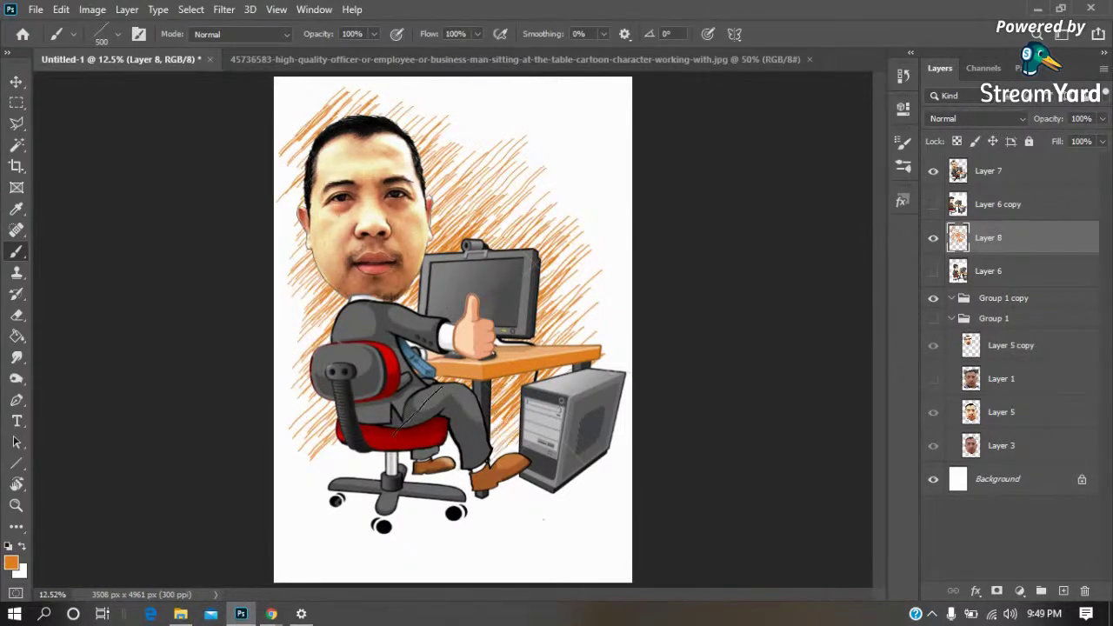
pyautogui.moveTo(352, 422); pyautogui.dragTo(317, 469)
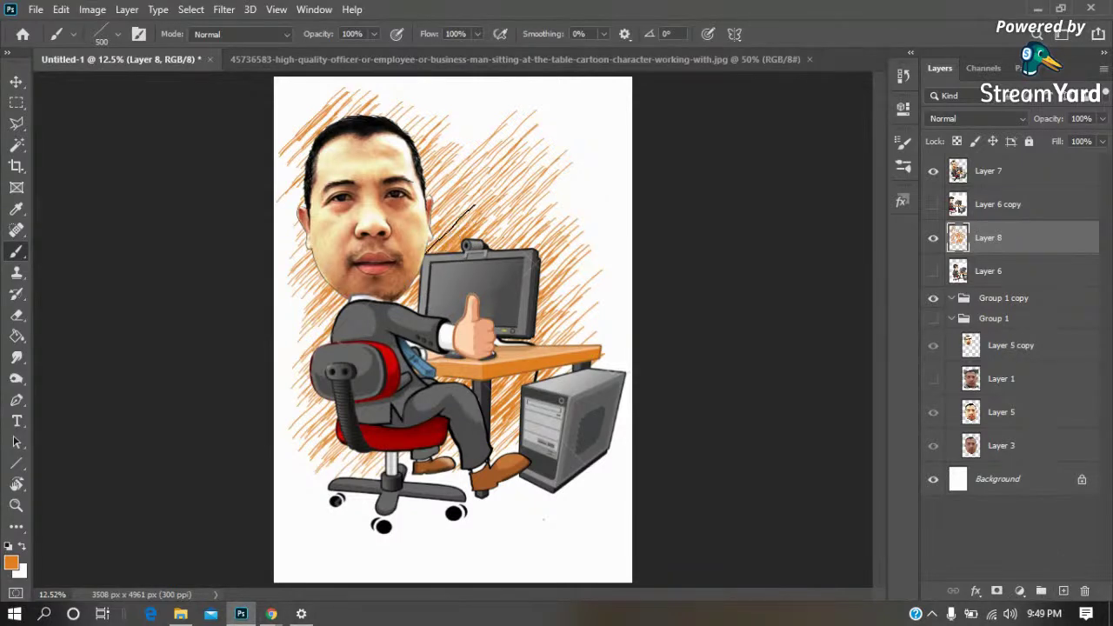
# Paint a soft orange glow behind the figure with a 900 px soft round brush
pyautogui.rightClick(450, 229)
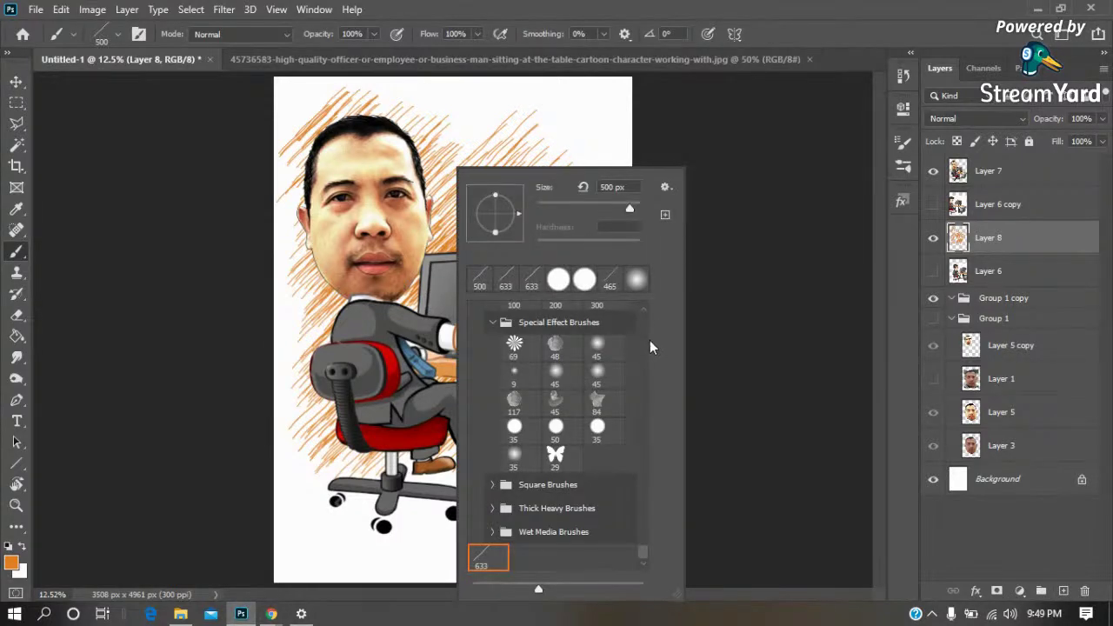
pyautogui.scroll(3, 645, 338)
pyautogui.scroll(3, 645, 338)
pyautogui.scroll(3, 646, 338)
pyautogui.scroll(3, 645, 337)
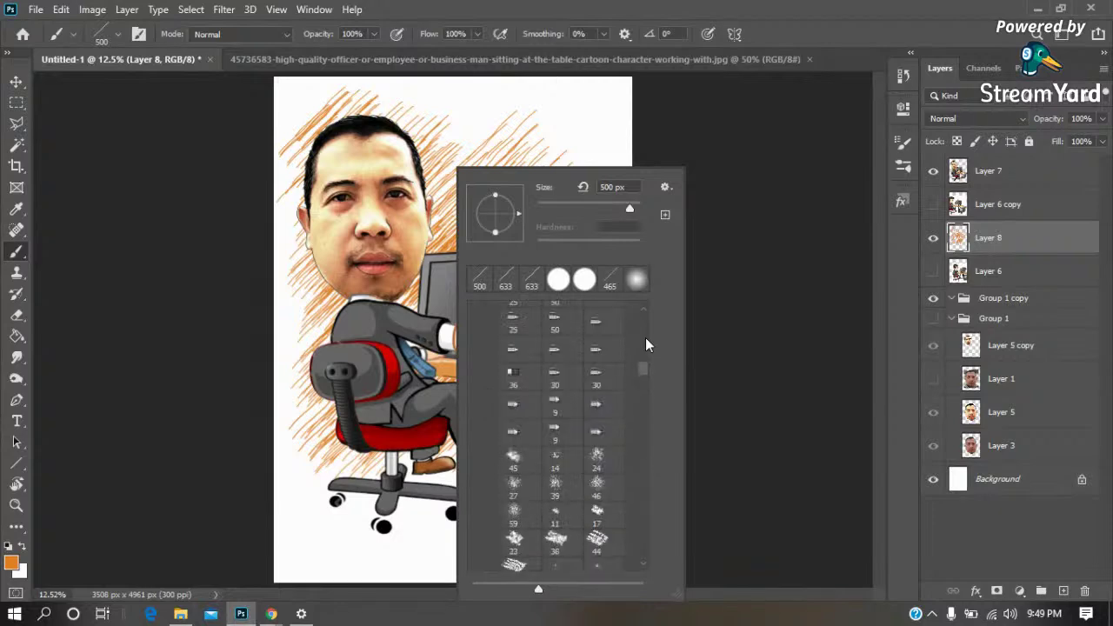
pyautogui.scroll(3, 645, 344)
pyautogui.click(515, 360)
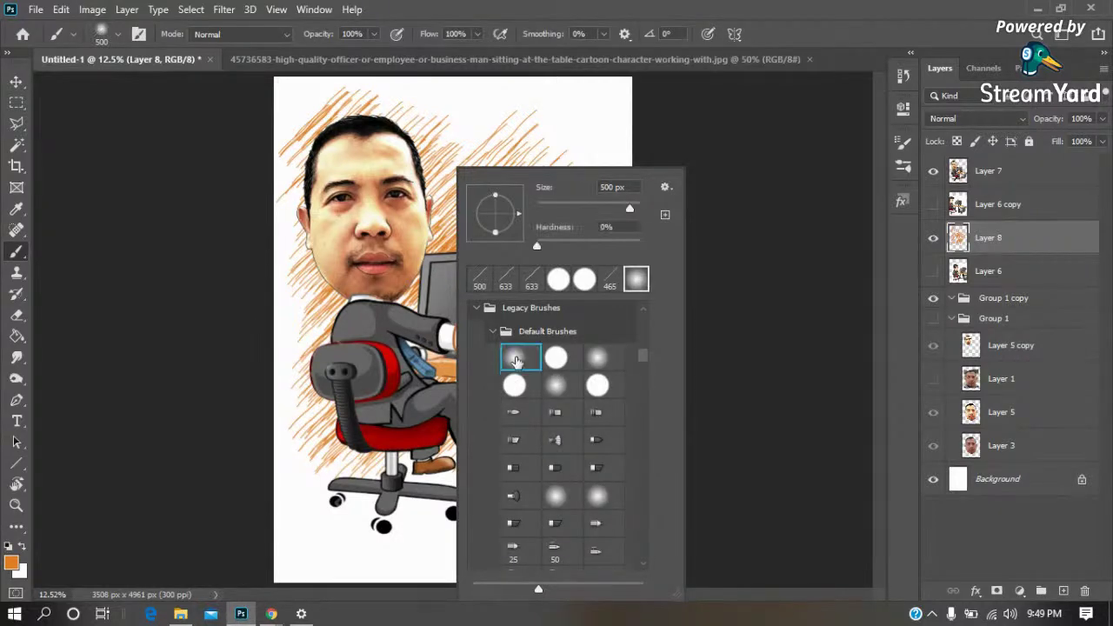
pyautogui.click(764, 300)
pyautogui.press(']')
pyautogui.press(']')
pyautogui.press(']')
pyautogui.moveTo(459, 174)
pyautogui.mouseDown()
pyautogui.moveTo(418, 274)
pyautogui.moveTo(537, 372)
pyautogui.moveTo(346, 396)
pyautogui.moveTo(522, 470)
pyautogui.mouseUp()
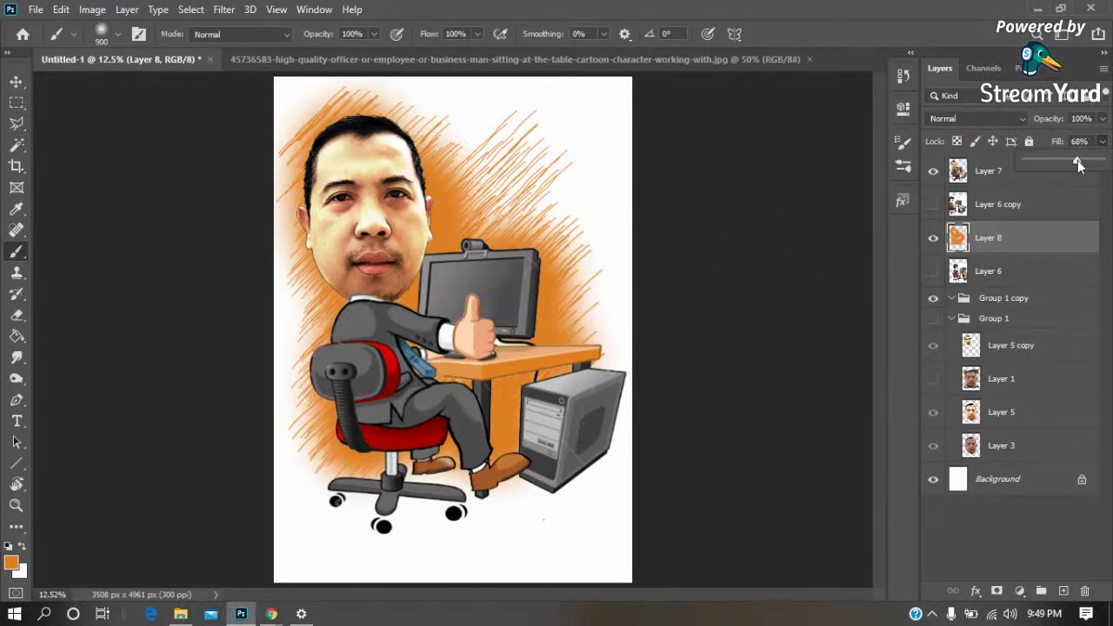
# Undo the 68% fill and the glow, then add a new empty layer
pyautogui.click(1022, 248)
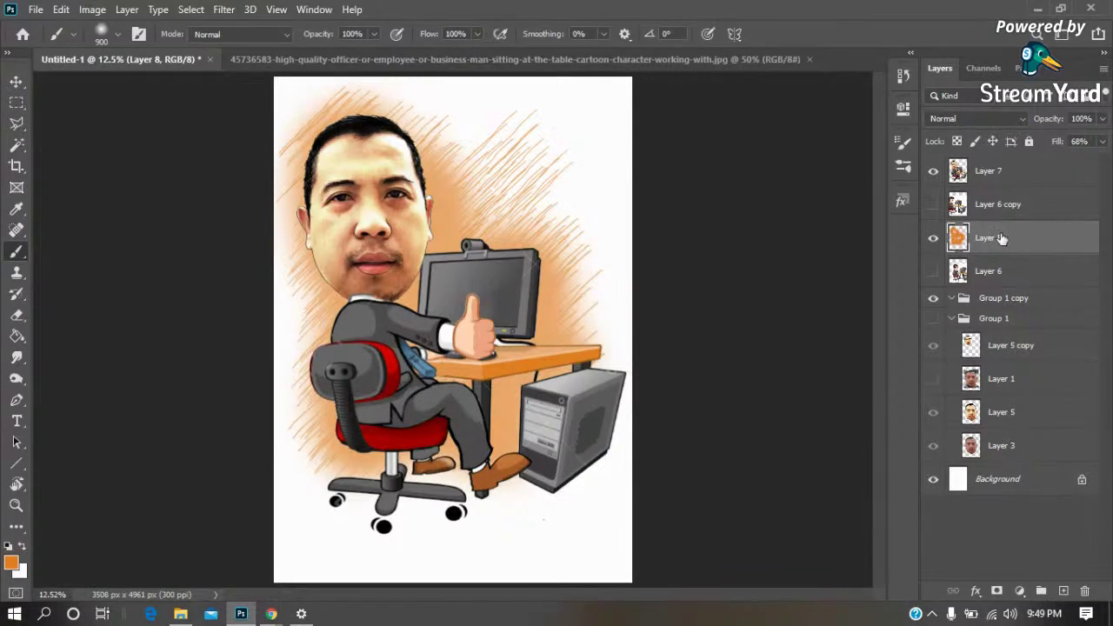
pyautogui.hotkey('ctrl', 'z')
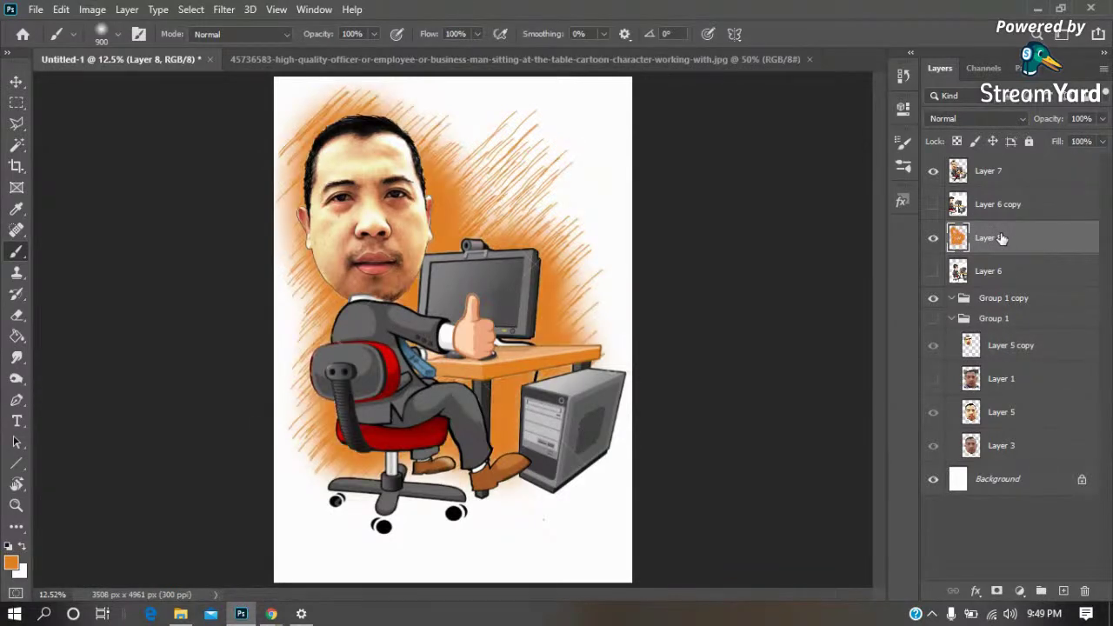
pyautogui.press('z')
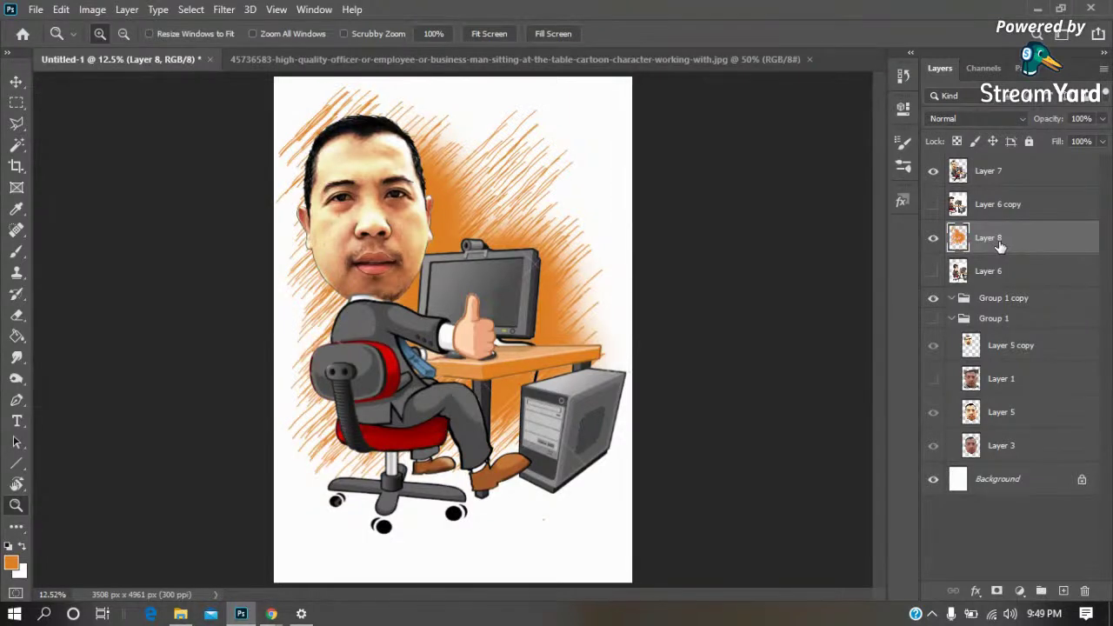
pyautogui.hotkey('ctrl', 'z')
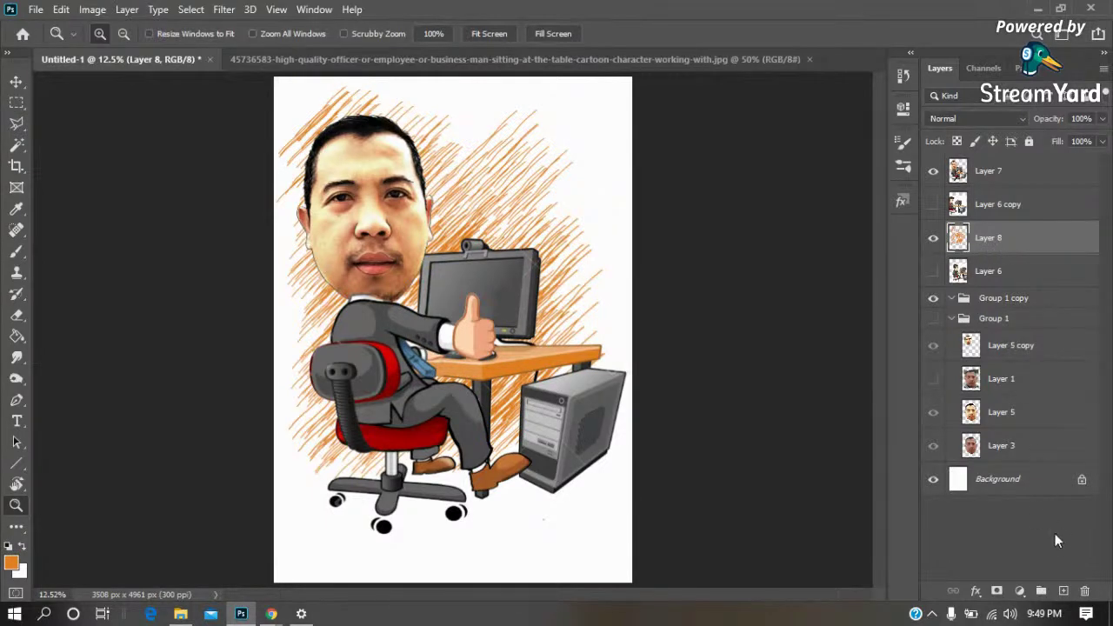
pyautogui.click(1063, 591)
# Paint orange behind the head and desk, then lower the fills of Layer 9 and Layer 8 (60%)
pyautogui.press('b')
pyautogui.moveTo(454, 222)
pyautogui.mouseDown()
pyautogui.moveTo(535, 372)
pyautogui.moveTo(347, 383)
pyautogui.moveTo(326, 247)
pyautogui.moveTo(331, 144)
pyautogui.moveTo(435, 174)
pyautogui.moveTo(493, 245)
pyautogui.moveTo(509, 199)
pyautogui.moveTo(514, 211)
pyautogui.mouseUp()
pyautogui.click(1103, 141)
pyautogui.moveTo(1105, 160); pyautogui.dragTo(1060, 162)
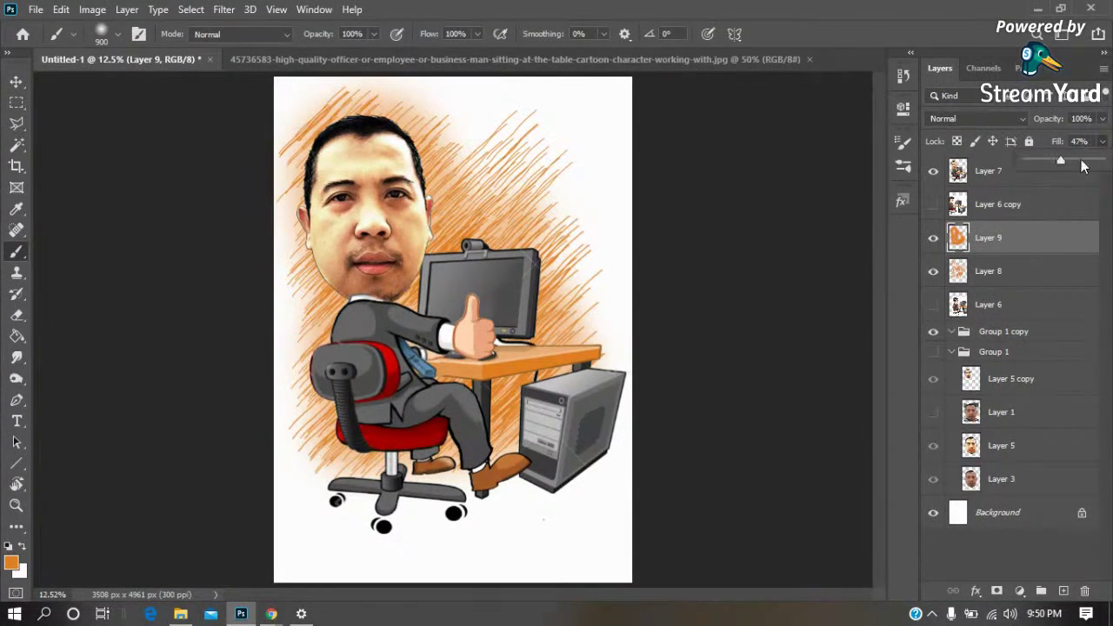
pyautogui.click(993, 274)
pyautogui.click(1103, 141)
pyautogui.moveTo(1105, 160); pyautogui.dragTo(1070, 162)
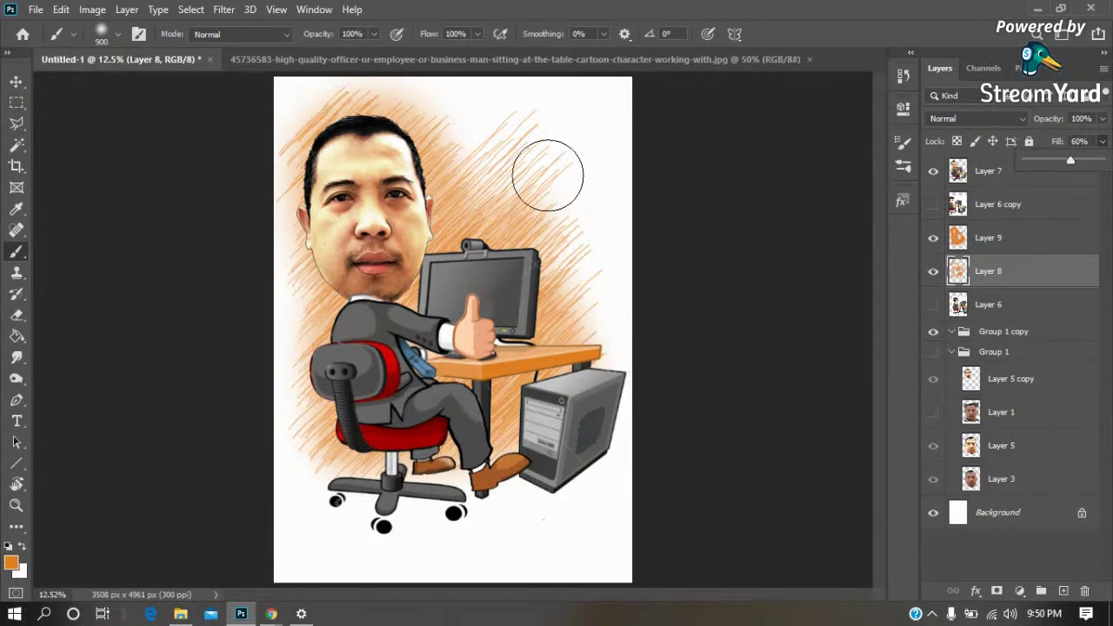
# Nudge the businessman on Layer 7 down and right, then add an empty layer above Layer 8
pyautogui.press('v')
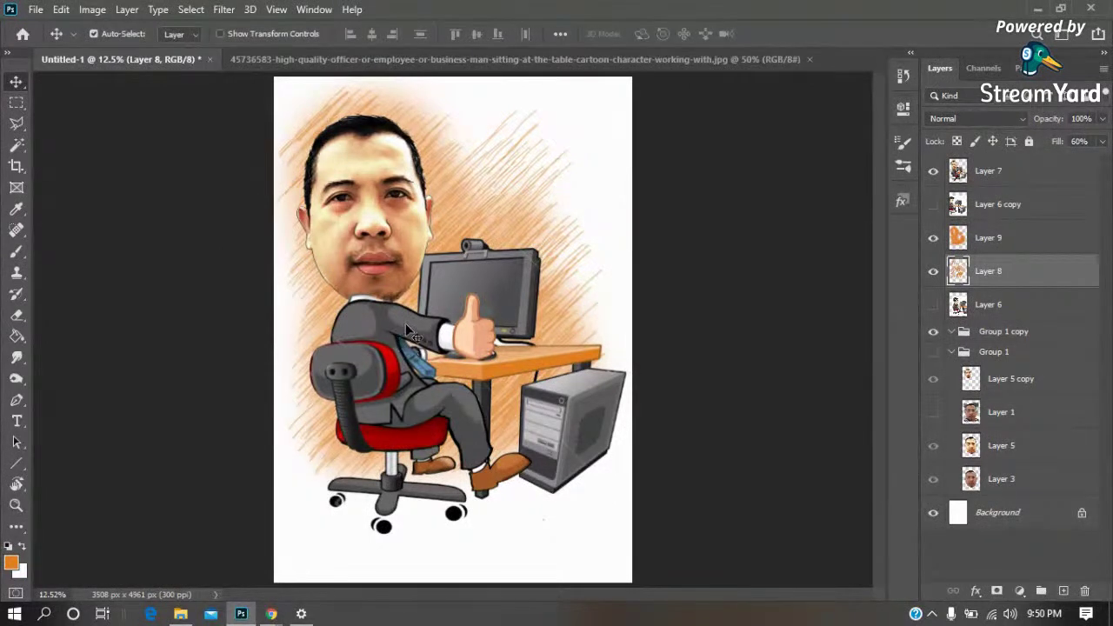
pyautogui.click(994, 199)
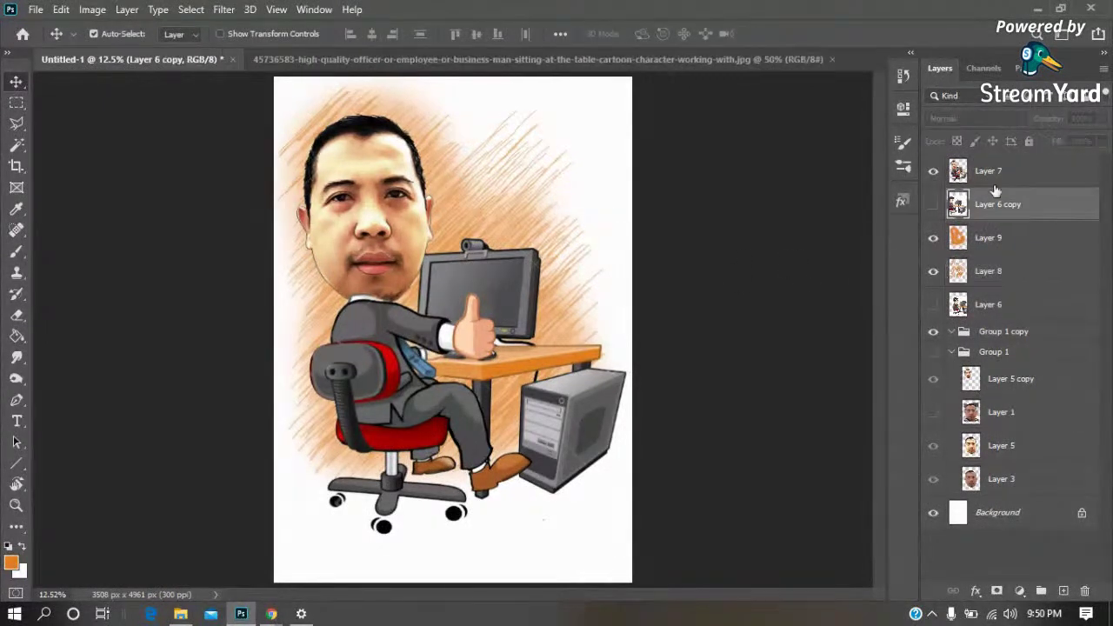
pyautogui.click(992, 172)
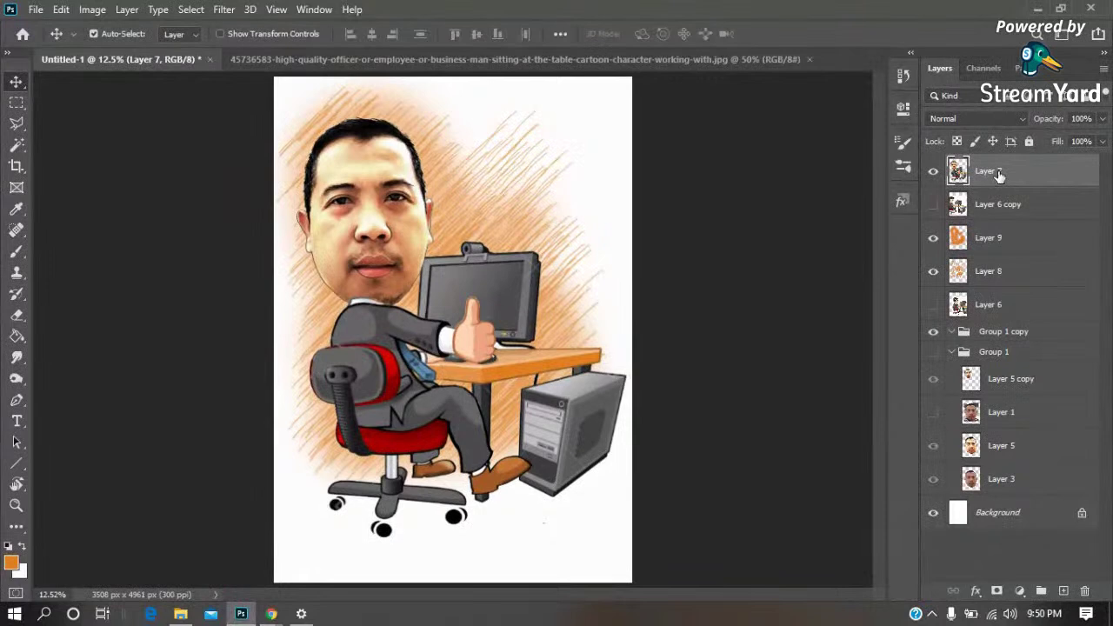
pyautogui.hotkey('shift', 'Down')
pyautogui.hotkey('shift', 'Right')
pyautogui.hotkey('shift', 'Down')
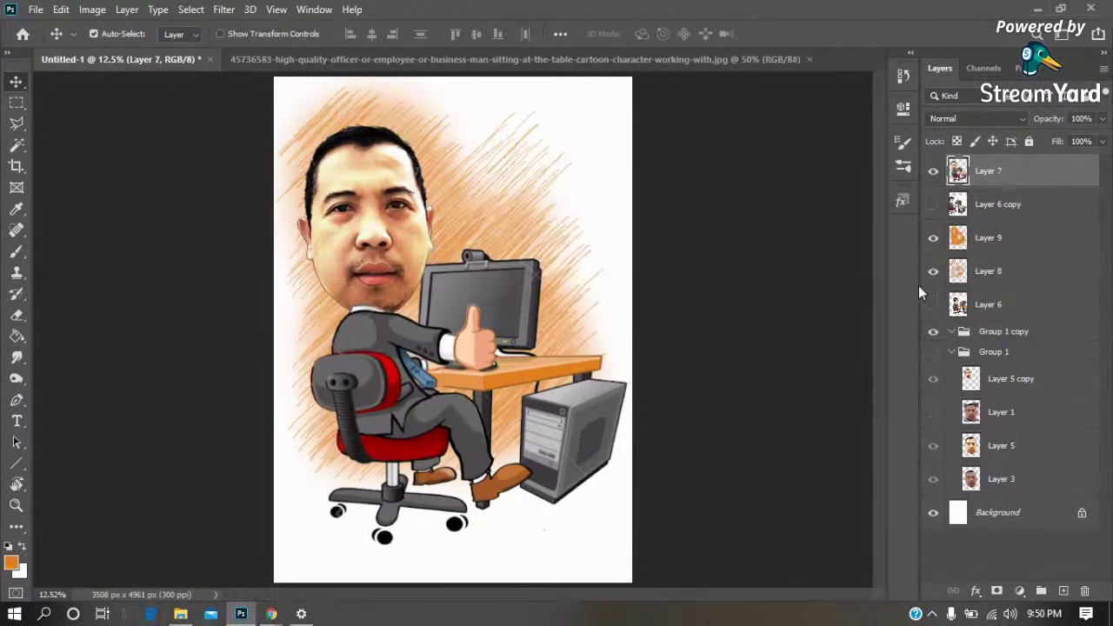
pyautogui.click(991, 274)
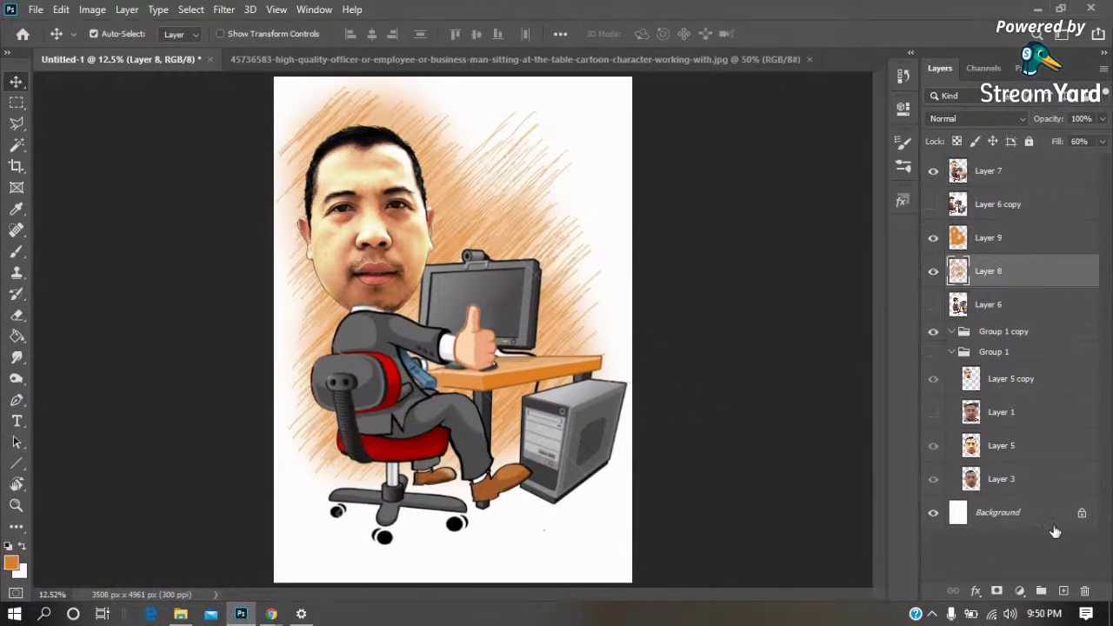
pyautogui.click(1063, 590)
# Choose a 300 px bristle brush and set a darker brown foreground colour
pyautogui.press('b')
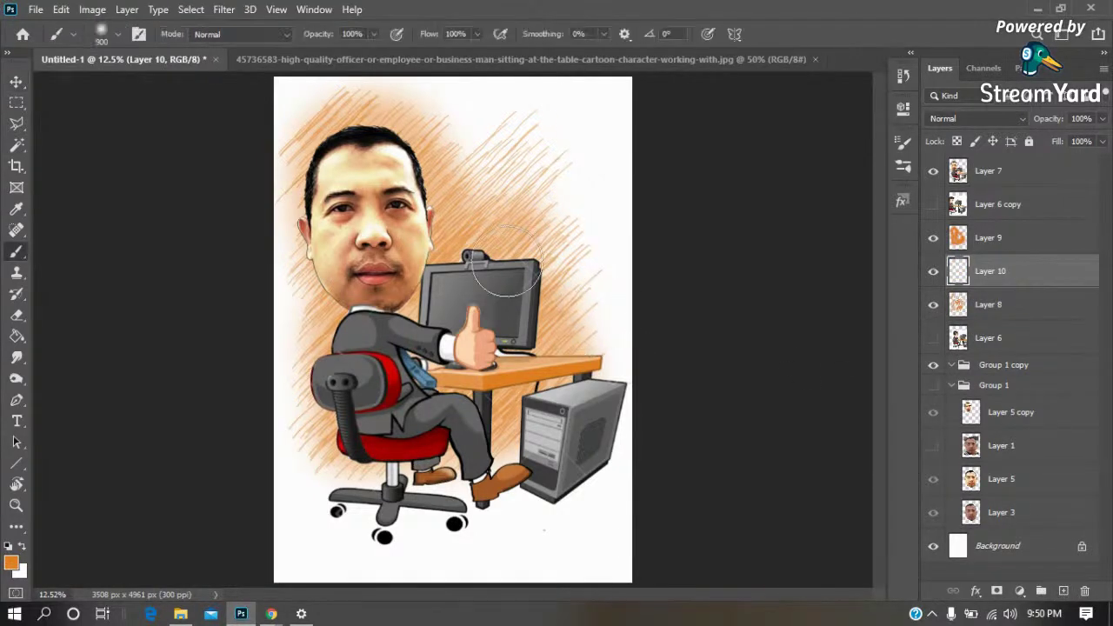
pyautogui.rightClick(517, 268)
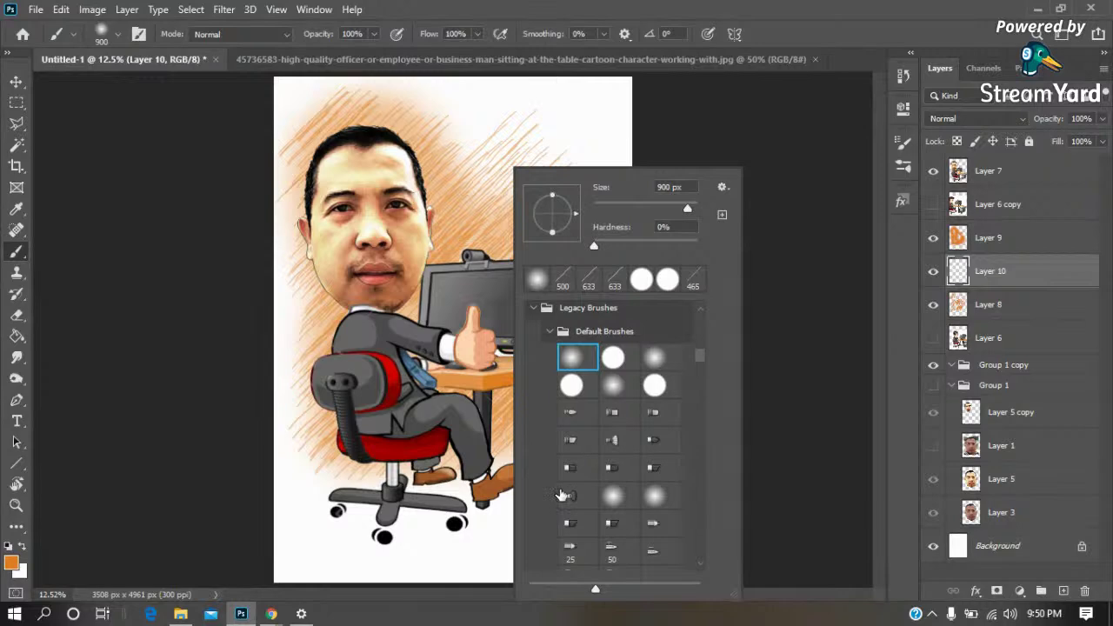
pyautogui.click(573, 470)
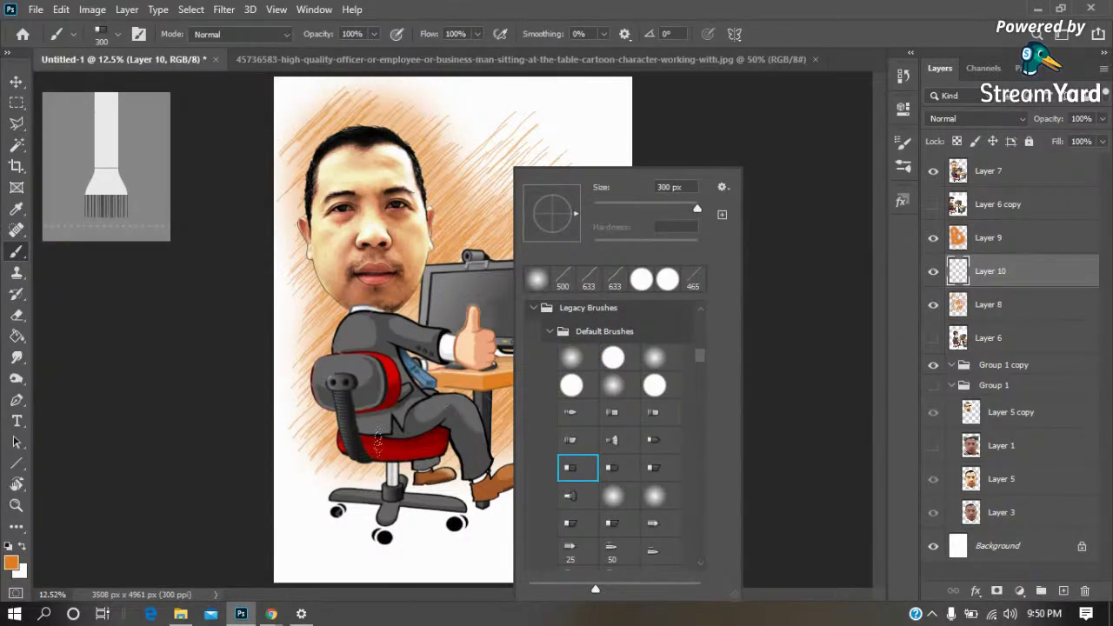
pyautogui.click(794, 339)
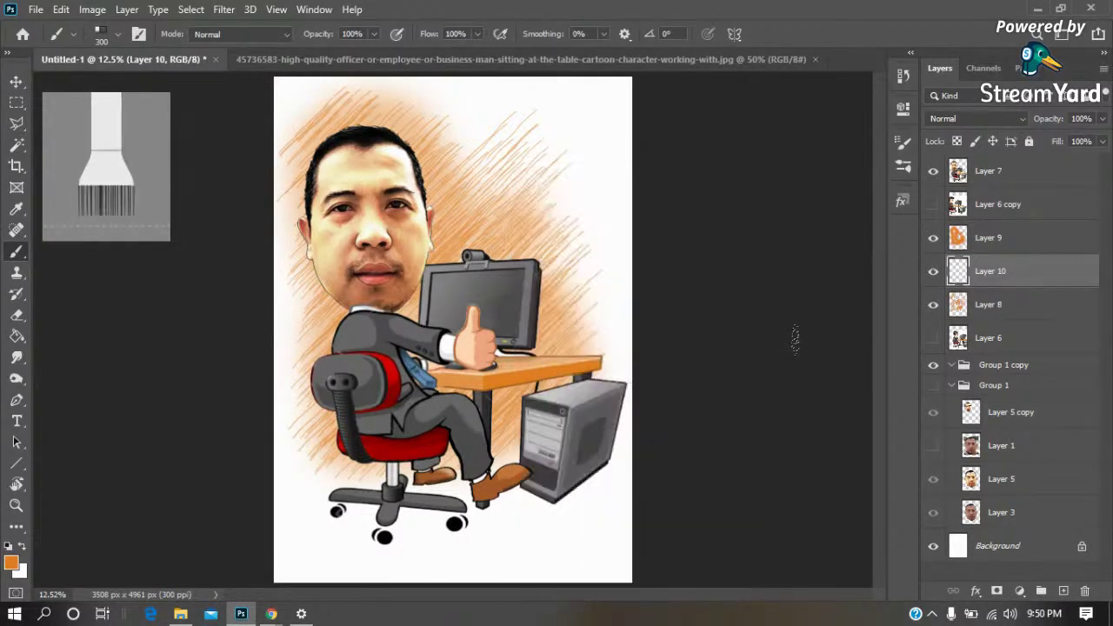
pyautogui.press('i')
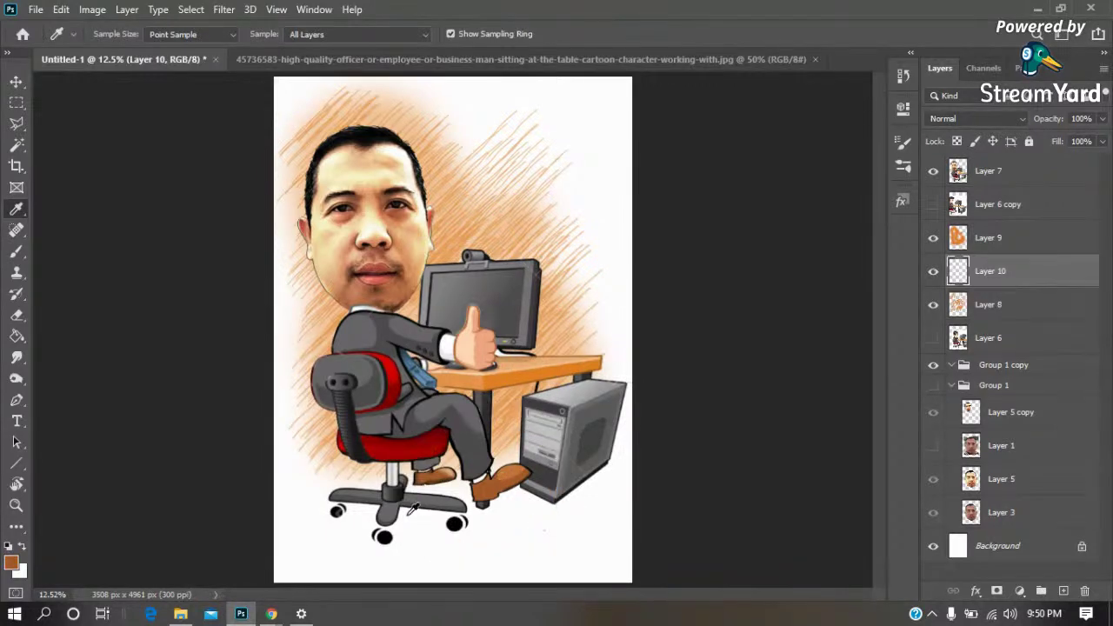
pyautogui.click(13, 564)
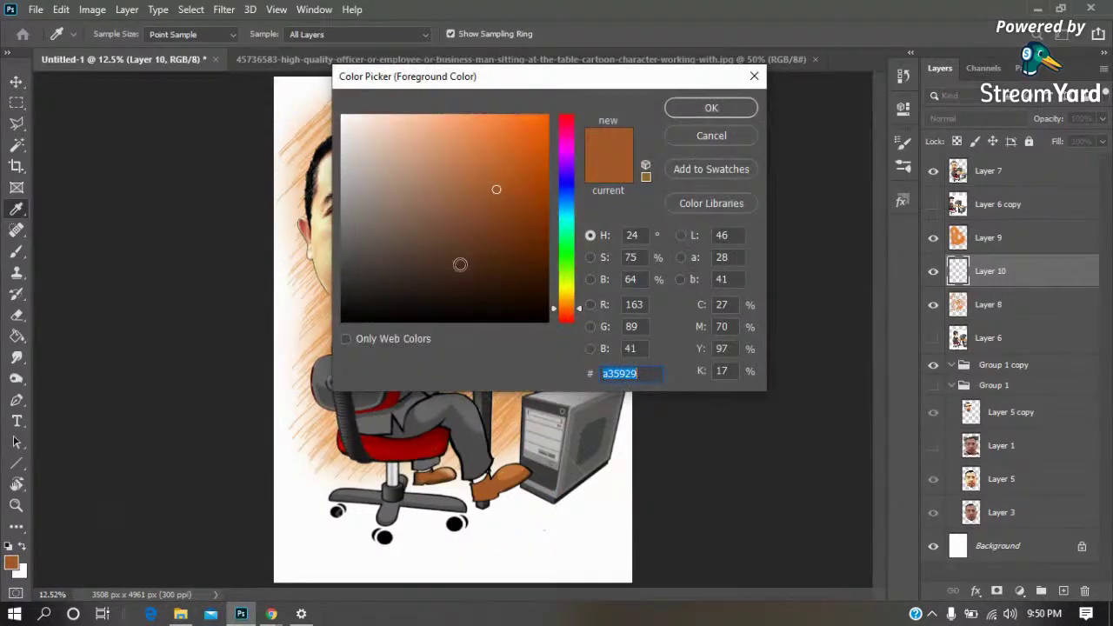
pyautogui.click(505, 244)
pyautogui.click(711, 108)
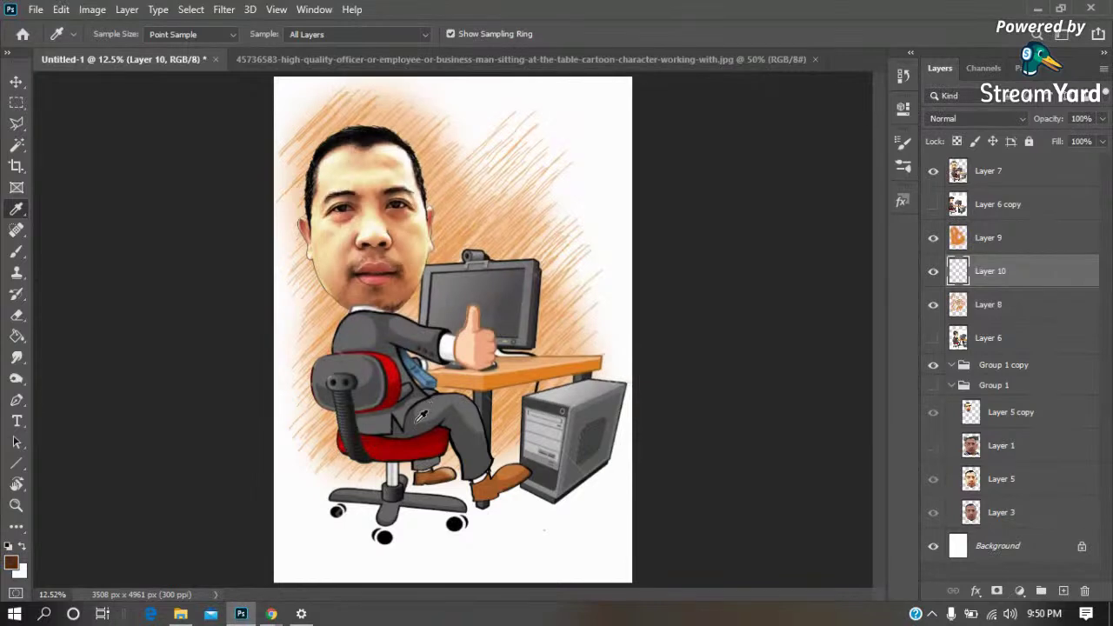
# Test brown strokes under the chair with another bristle tip at 150 px, undoing them
pyautogui.press('b')
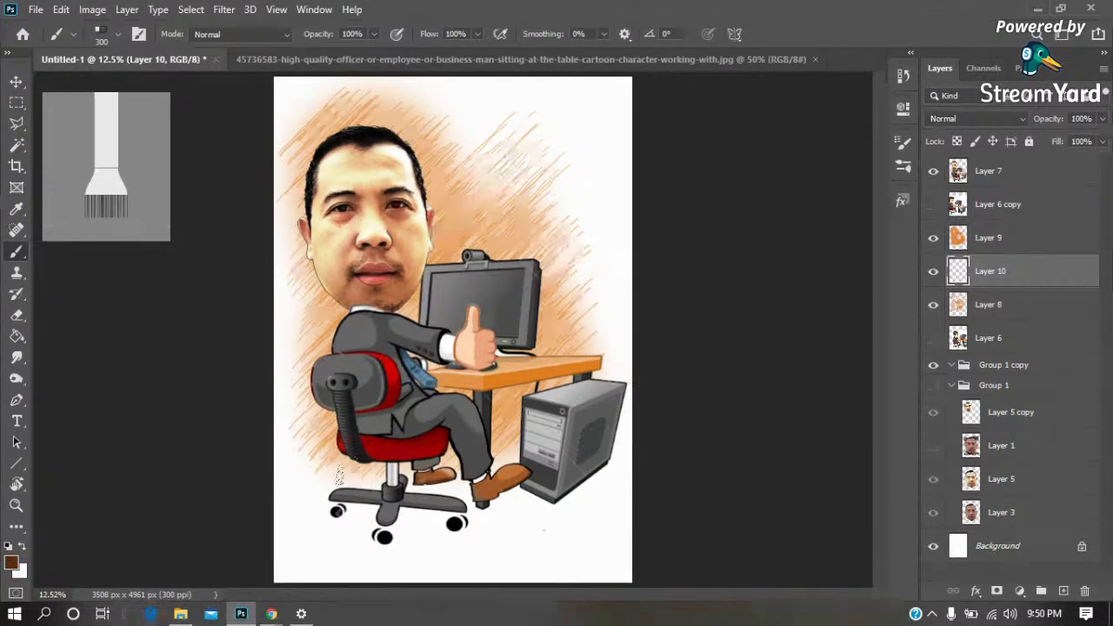
pyautogui.moveTo(326, 509)
pyautogui.mouseDown()
pyautogui.moveTo(383, 480)
pyautogui.moveTo(526, 514)
pyautogui.mouseUp()
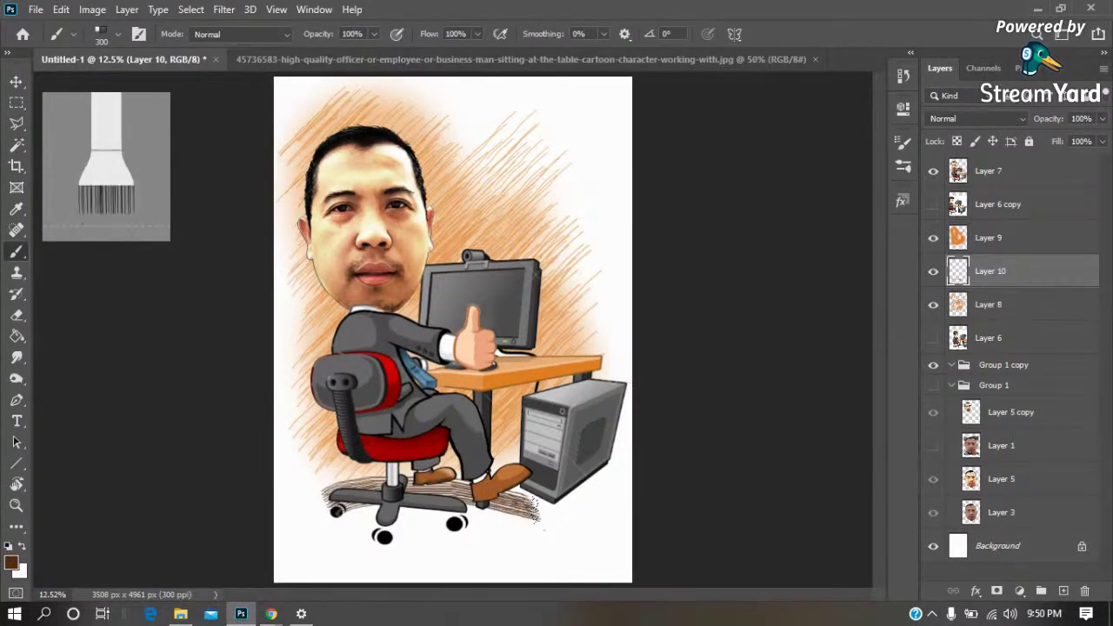
pyautogui.hotkey('ctrl', 'z')
pyautogui.hotkey('ctrl', 'z')
pyautogui.rightClick(539, 527)
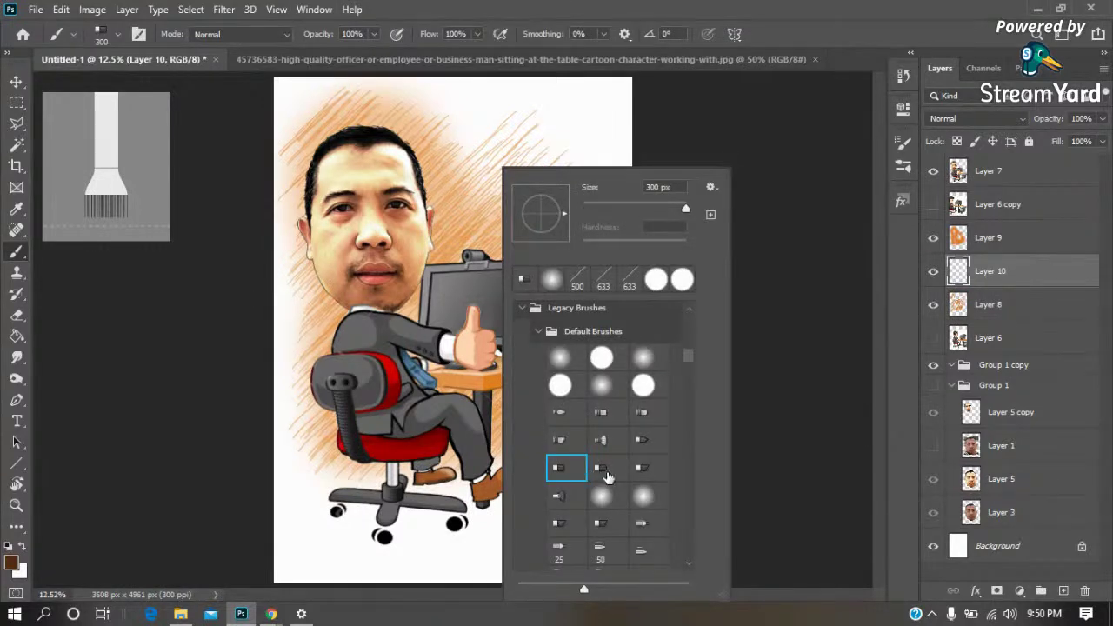
pyautogui.click(561, 498)
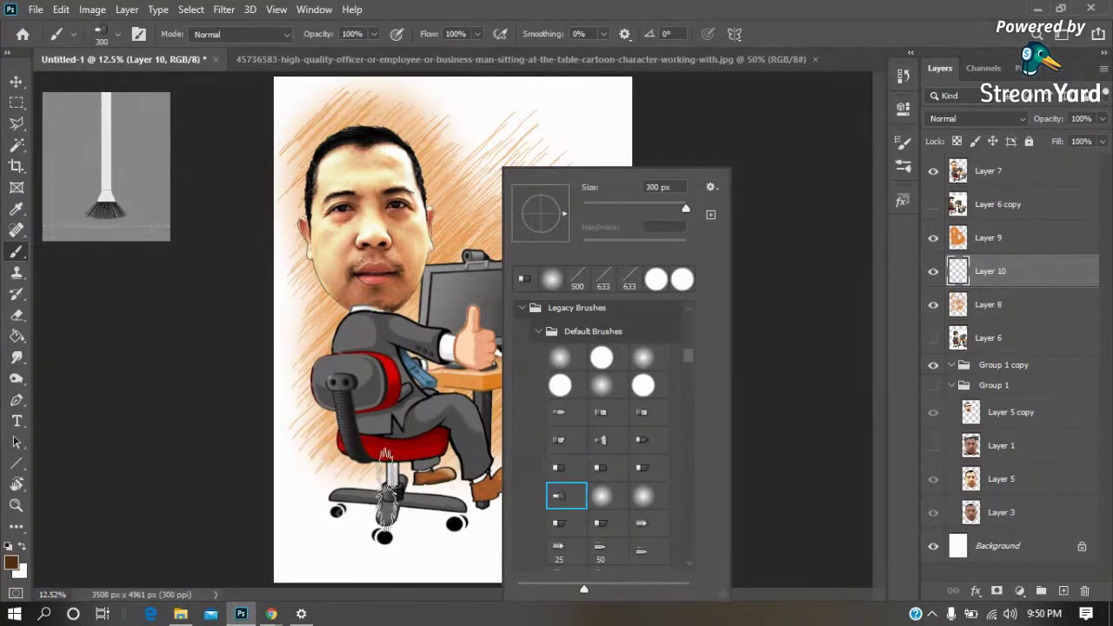
pyautogui.click(804, 409)
pyautogui.press('[')
pyautogui.press('[')
pyautogui.press('[')
pyautogui.press('[')
pyautogui.moveTo(318, 504); pyautogui.dragTo(523, 496)
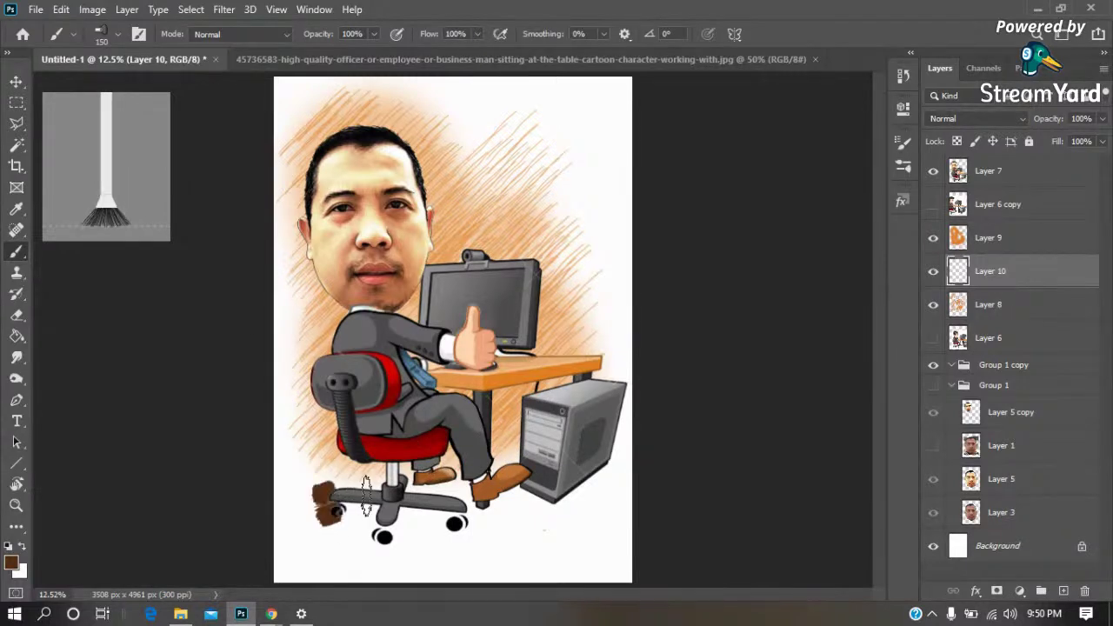
pyautogui.hotkey('ctrl', 'z')
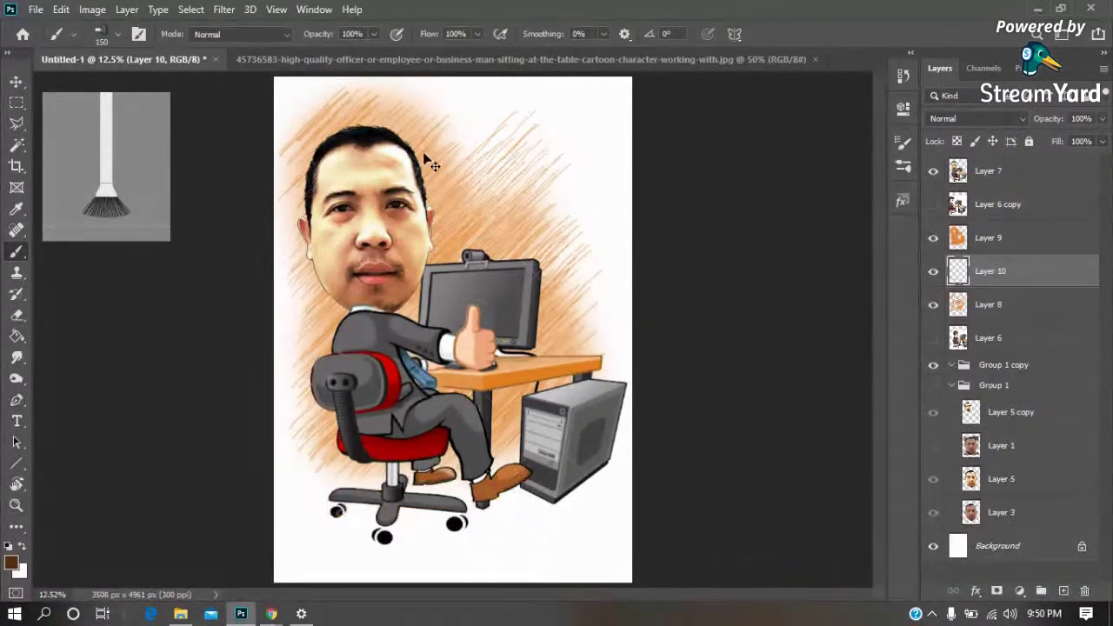
# At 59% opacity, paint brown shading under the chair, the desk and the chair stem
pyautogui.click(344, 53)
pyautogui.press('[')
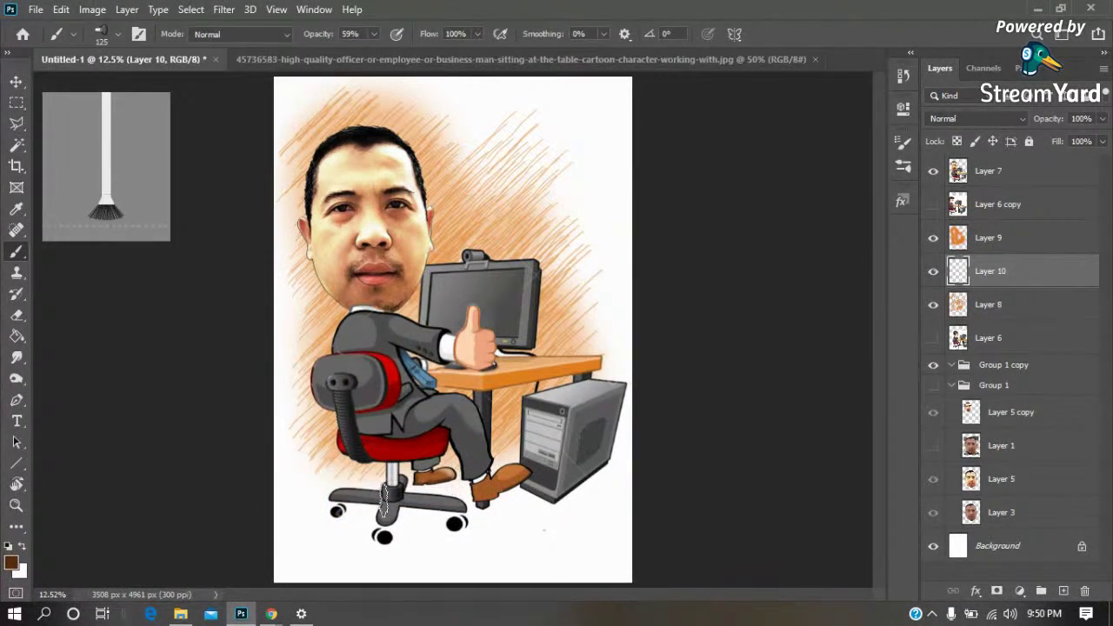
pyautogui.press(']')
pyautogui.moveTo(320, 509)
pyautogui.mouseDown()
pyautogui.moveTo(448, 489)
pyautogui.moveTo(573, 532)
pyautogui.moveTo(339, 530)
pyautogui.moveTo(527, 539)
pyautogui.moveTo(378, 524)
pyautogui.mouseUp()
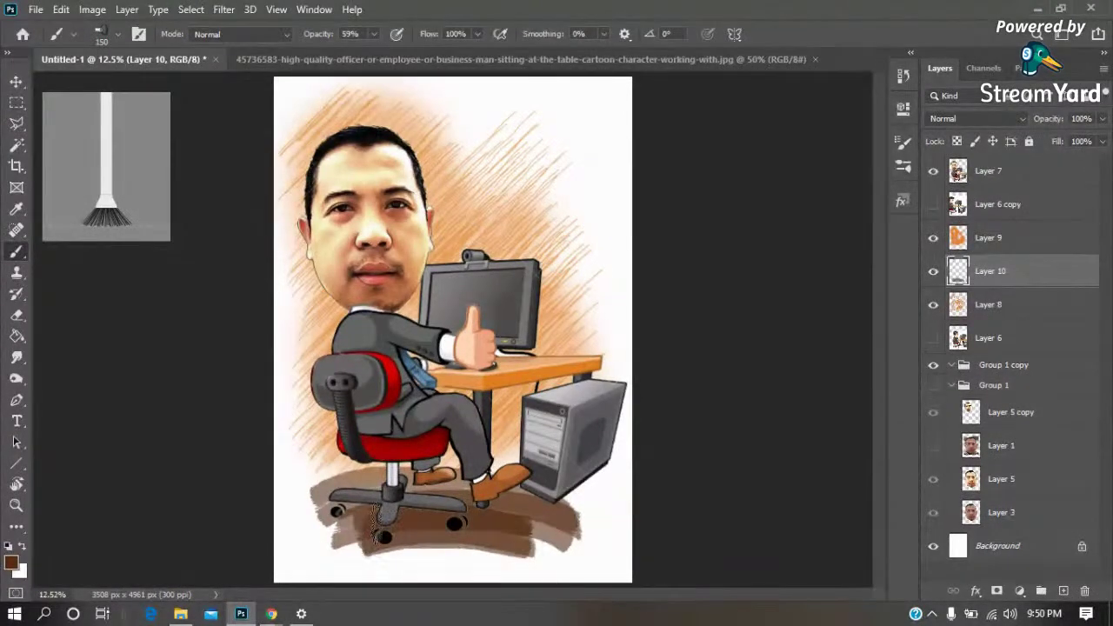
pyautogui.moveTo(487, 444)
pyautogui.mouseDown()
pyautogui.moveTo(600, 497)
pyautogui.moveTo(569, 491)
pyautogui.mouseUp()
pyautogui.moveTo(376, 470); pyautogui.dragTo(376, 448)
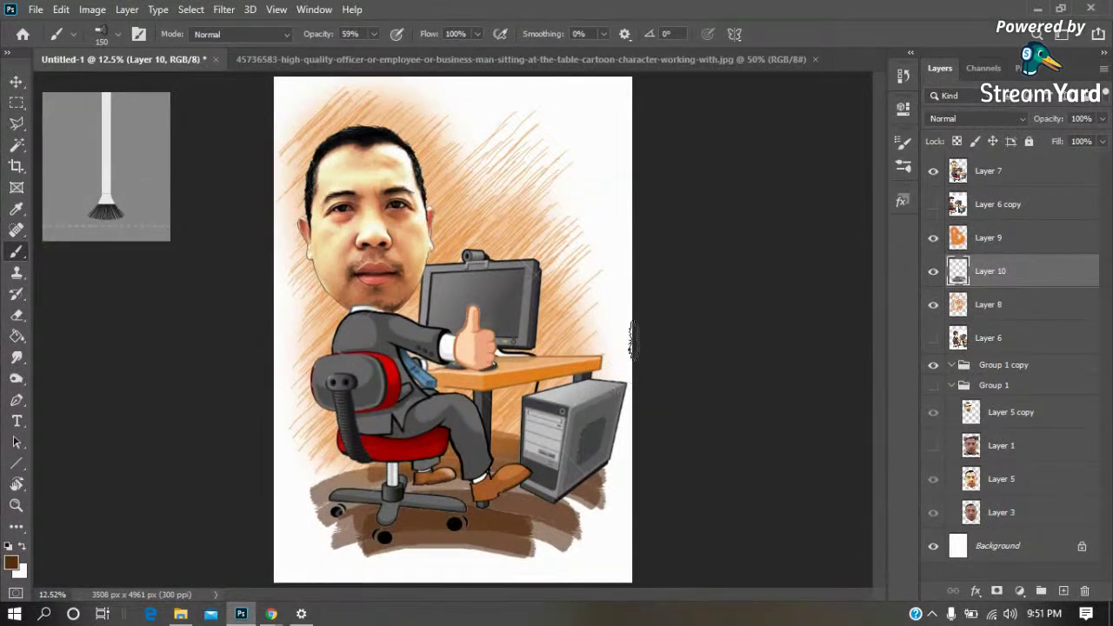
# Add the VER FAMINIAL title text beside the head
pyautogui.press('t')
pyautogui.click(461, 181)
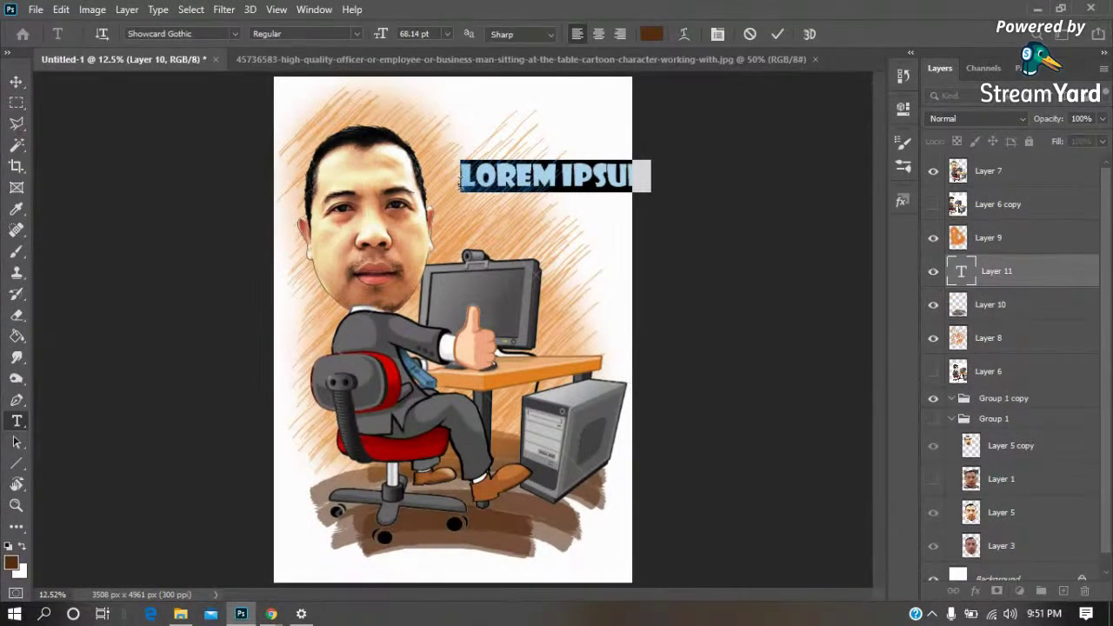
pyautogui.write('VER F')
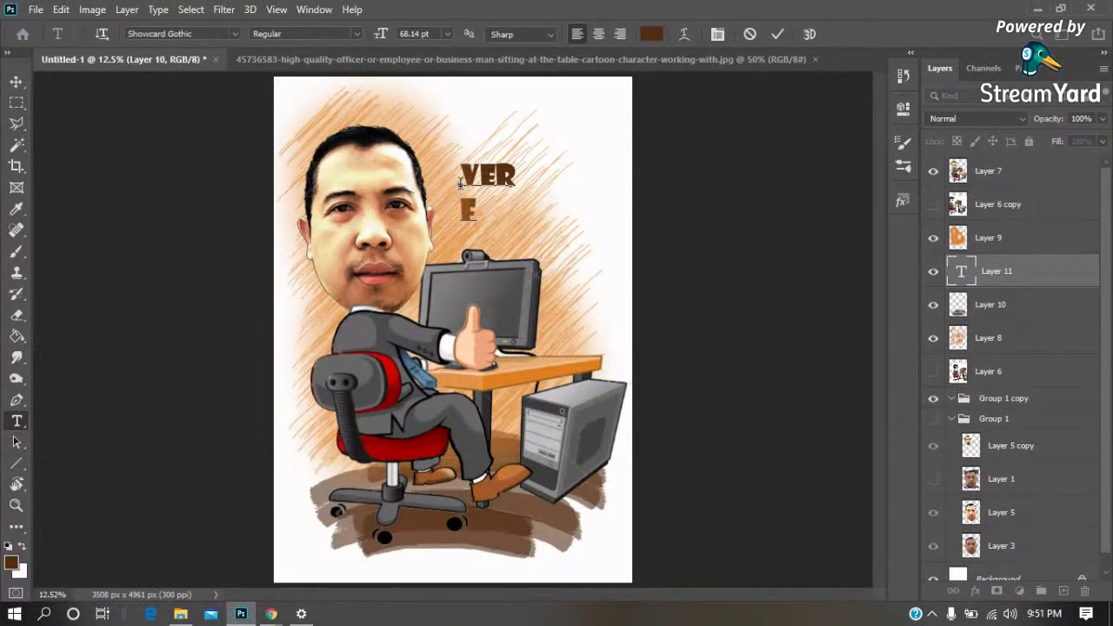
pyautogui.write('AMINIAL')
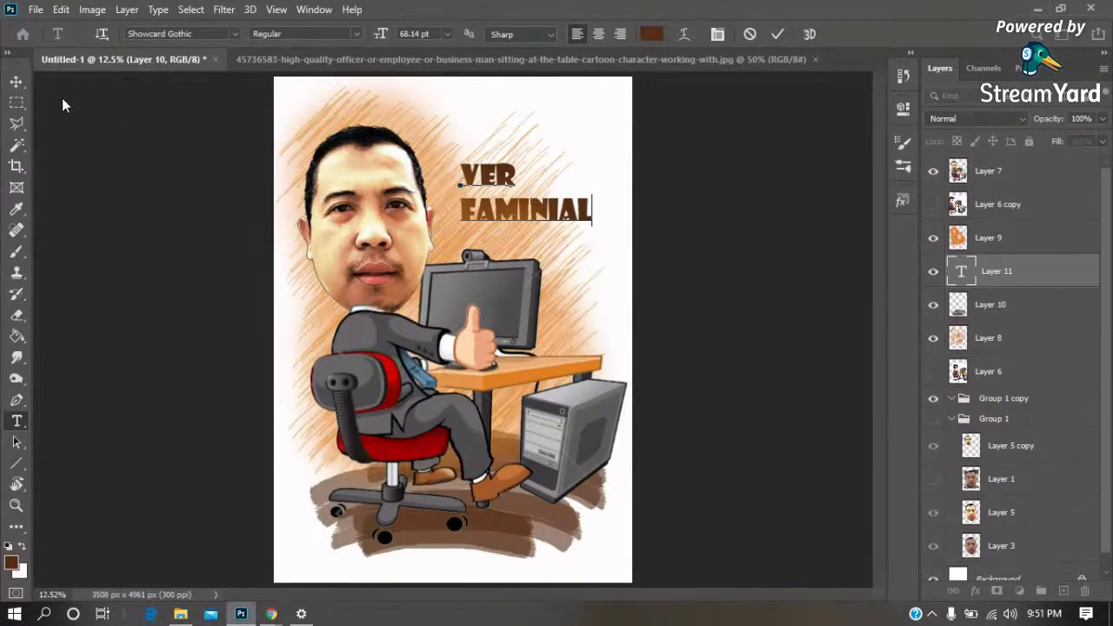
pyautogui.click(17, 81)
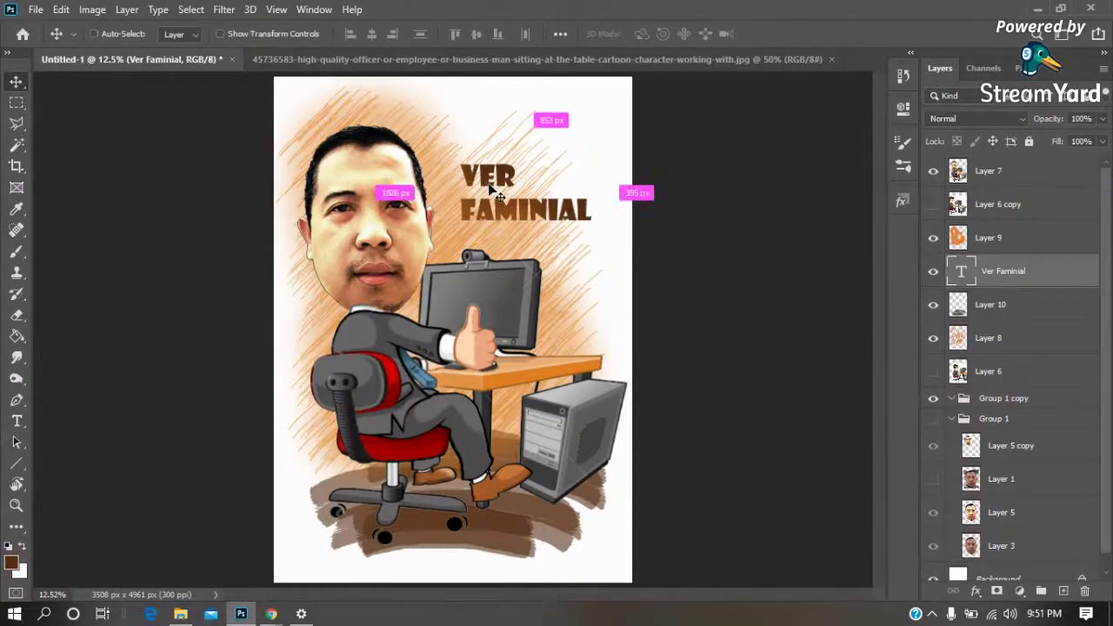
pyautogui.doubleClick(961, 272)
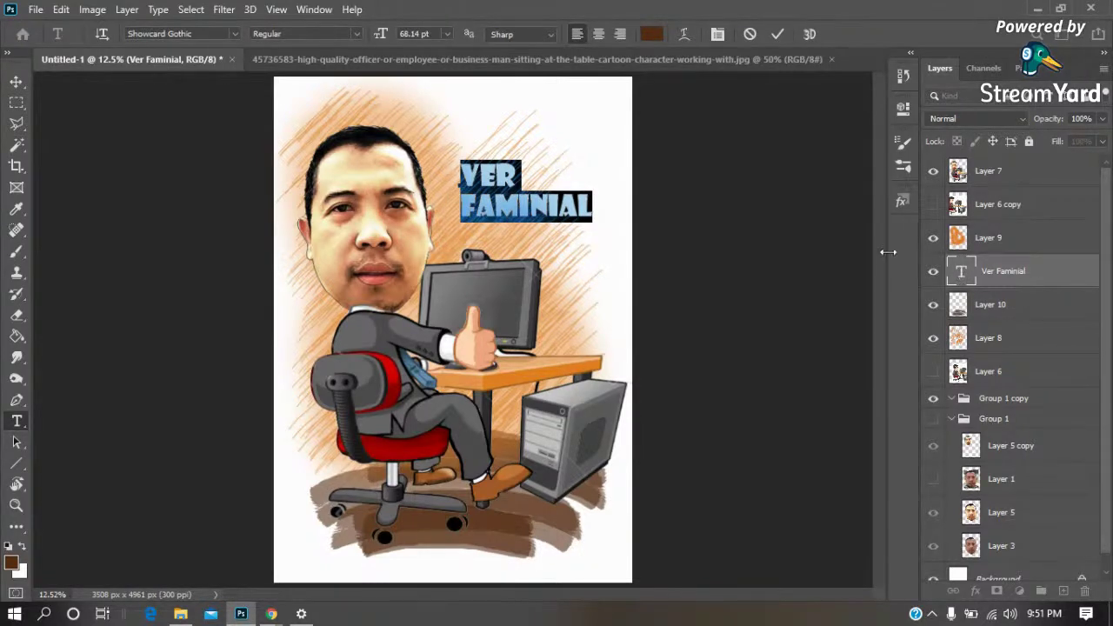
pyautogui.click(22, 84)
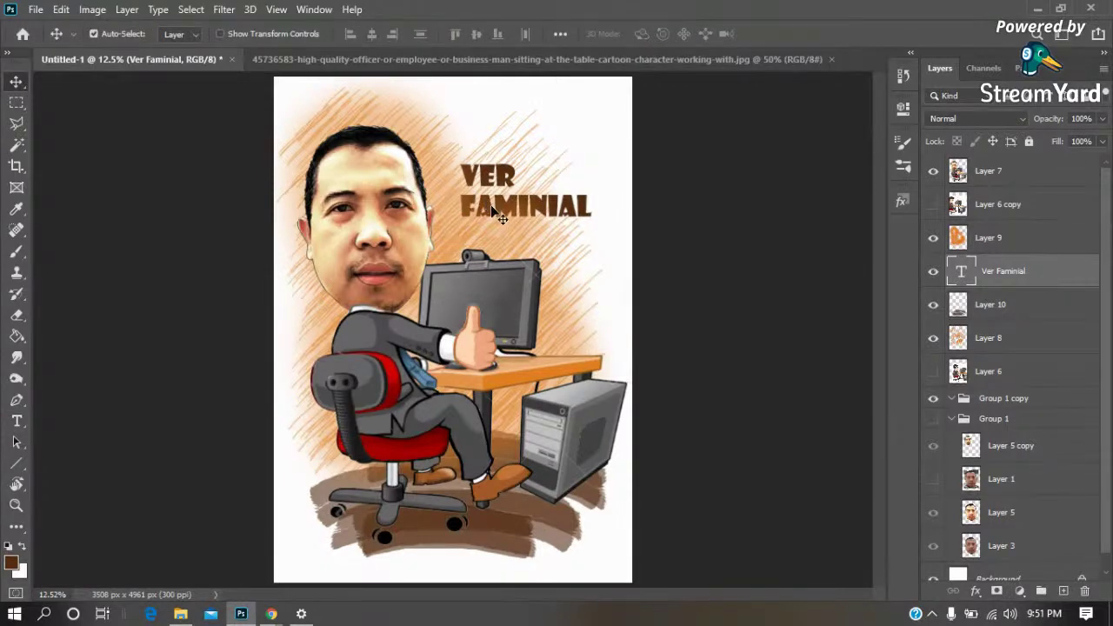
# Move the title's text layer above Layer 9
pyautogui.click(501, 219)
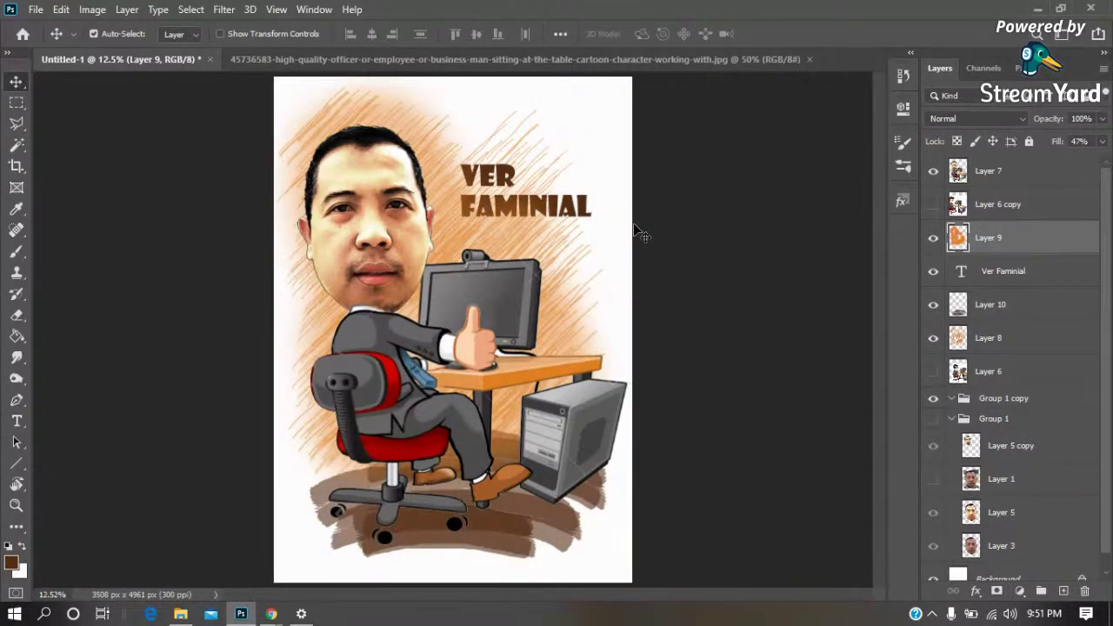
pyautogui.click(1013, 268)
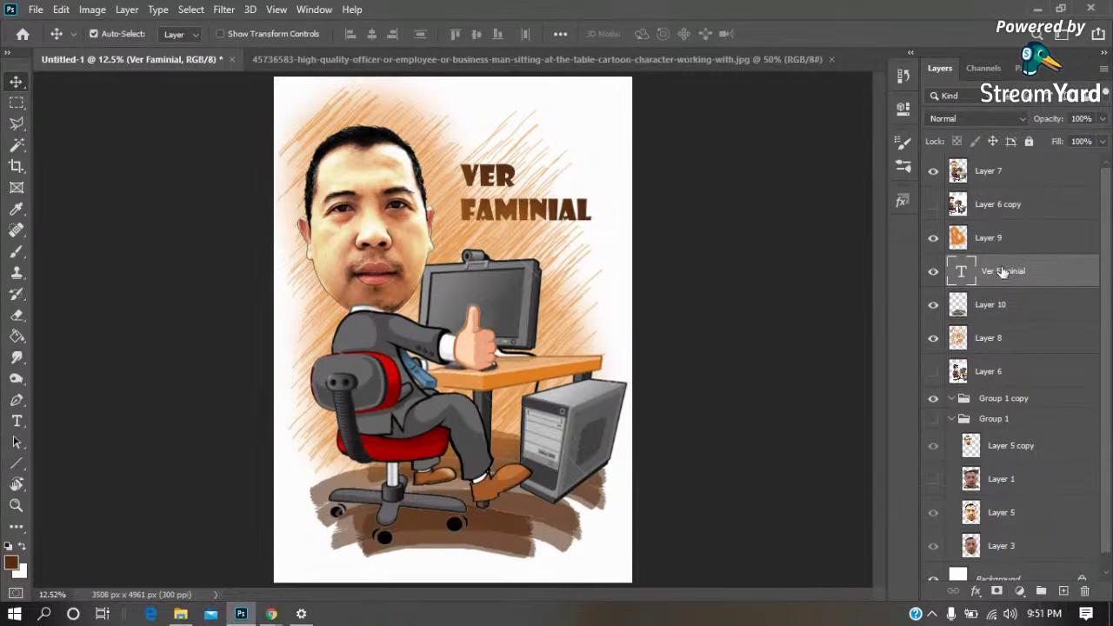
pyautogui.moveTo(1002, 272); pyautogui.dragTo(981, 237)
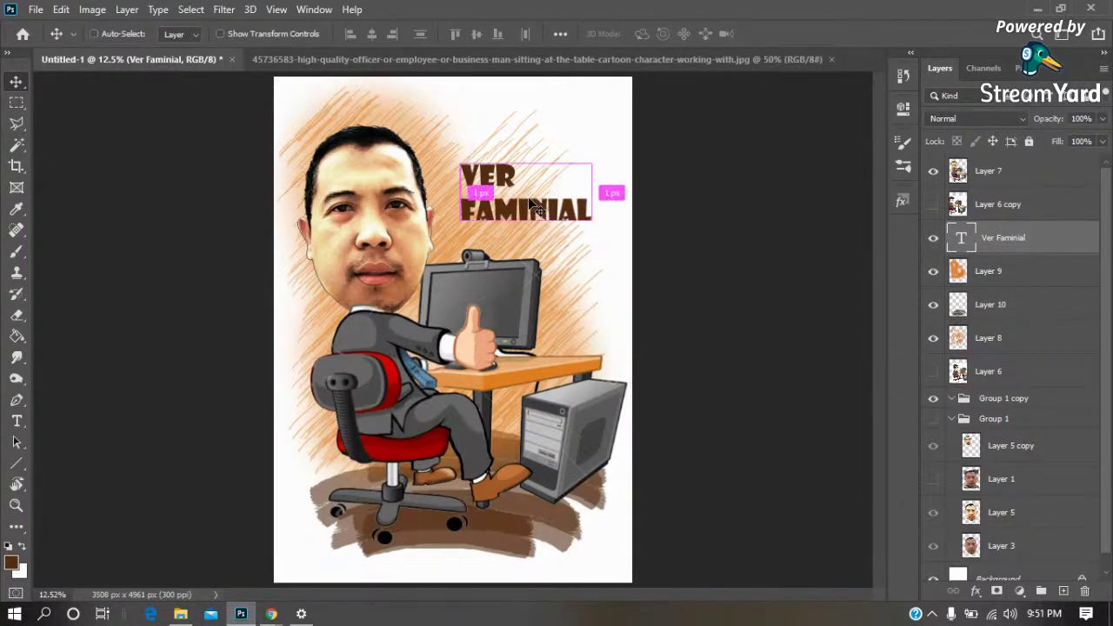
# Enlarge the title to about 106% and tighten the spacing between its two lines
pyautogui.hotkey('ctrl', 't')
pyautogui.moveTo(462, 228); pyautogui.dragTo(445, 233)
pyautogui.press('Return')
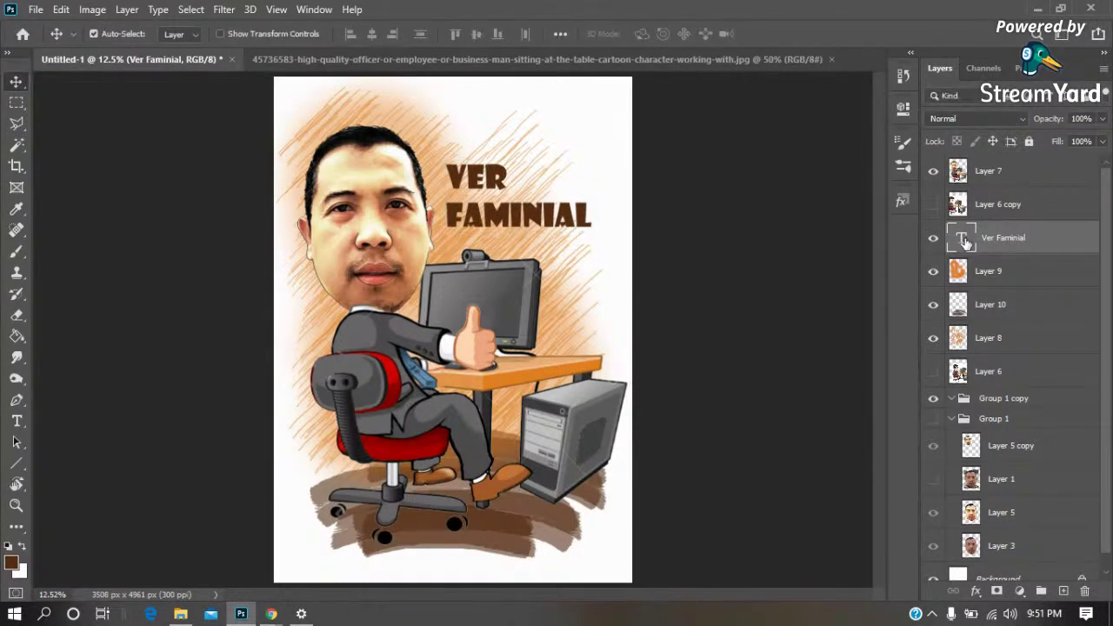
pyautogui.doubleClick(963, 241)
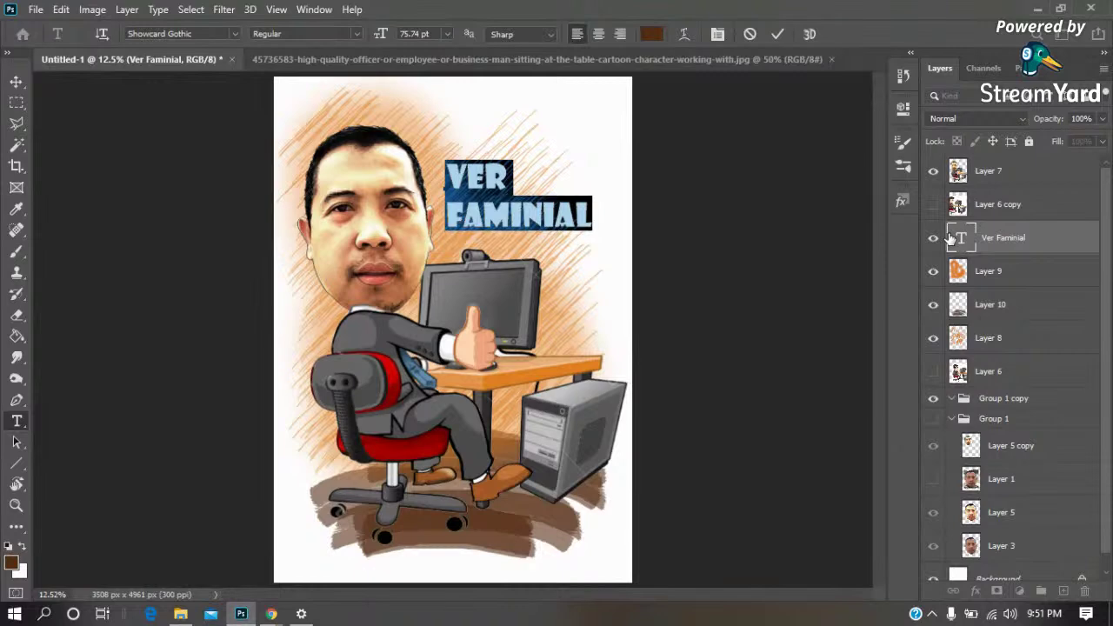
pyautogui.hotkey('alt', 'Up')
pyautogui.hotkey('alt', 'Up')
pyautogui.hotkey('alt', 'Up')
pyautogui.hotkey('alt', 'Up')
pyautogui.hotkey('alt', 'Up')
pyautogui.hotkey('alt', 'Up')
pyautogui.hotkey('alt', 'Up')
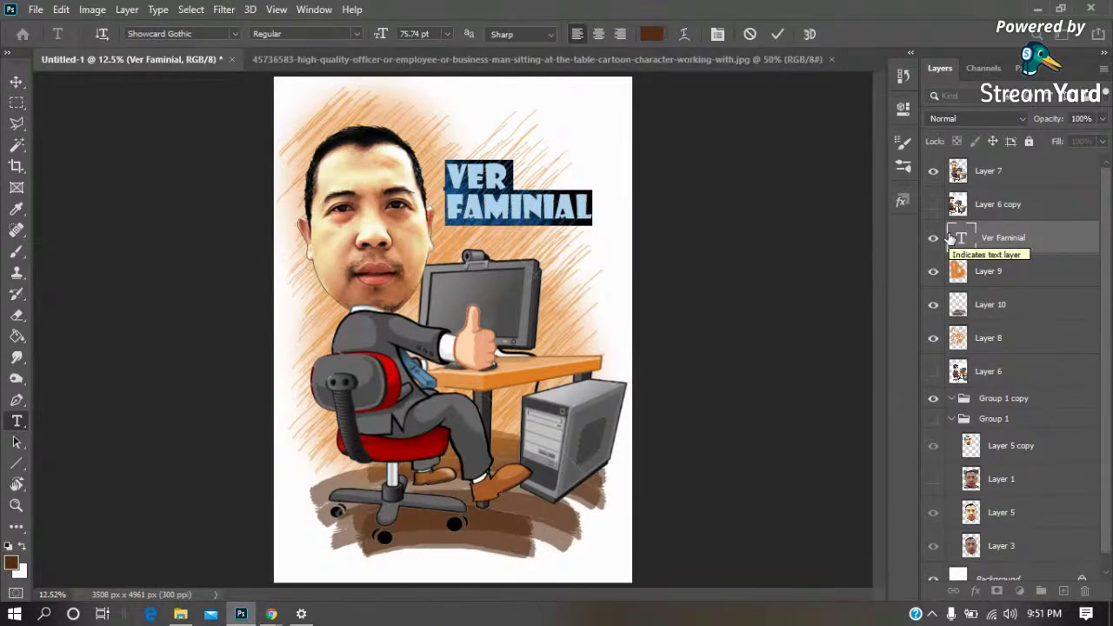
# Widen the title's line spacing slightly and recolour it to the chair's dark red (a50100)
pyautogui.hotkey('alt', 'Down')
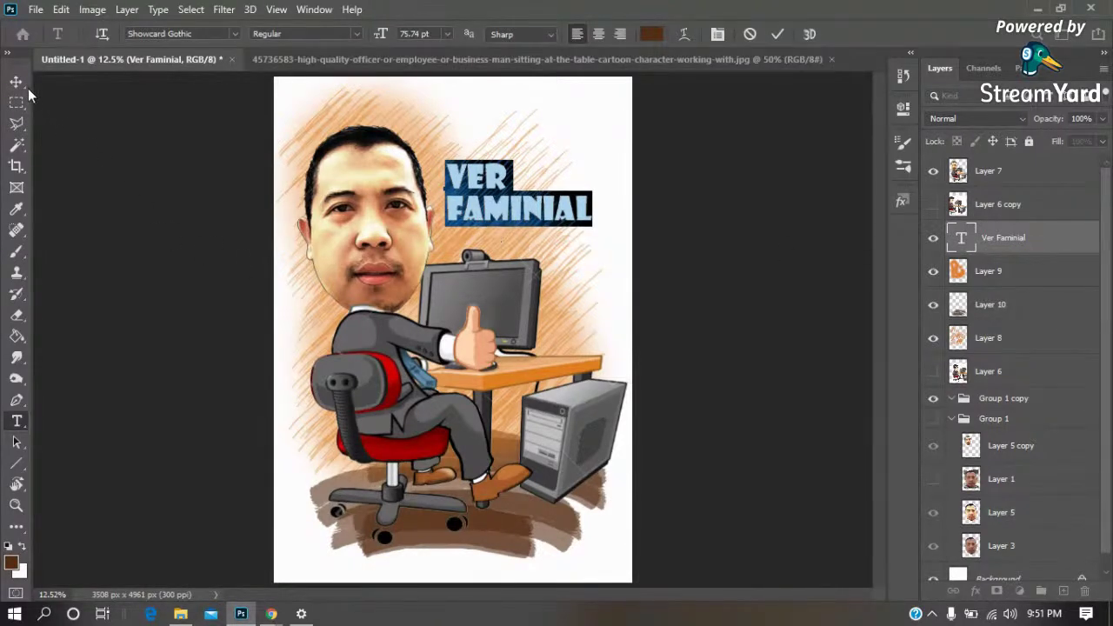
pyautogui.click(16, 81)
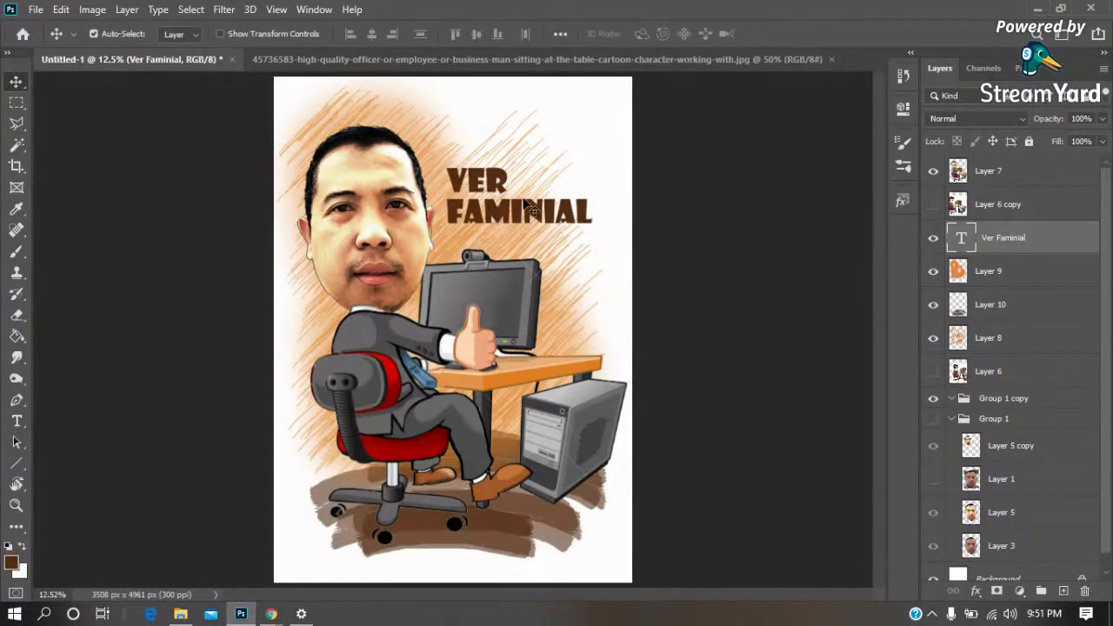
pyautogui.doubleClick(962, 240)
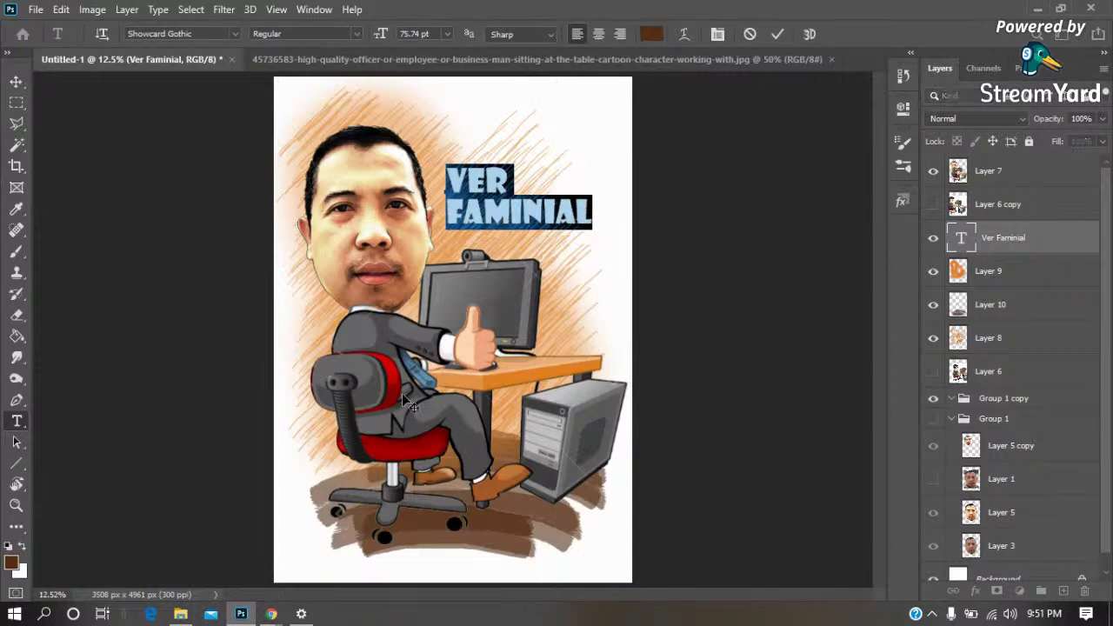
pyautogui.click(651, 33)
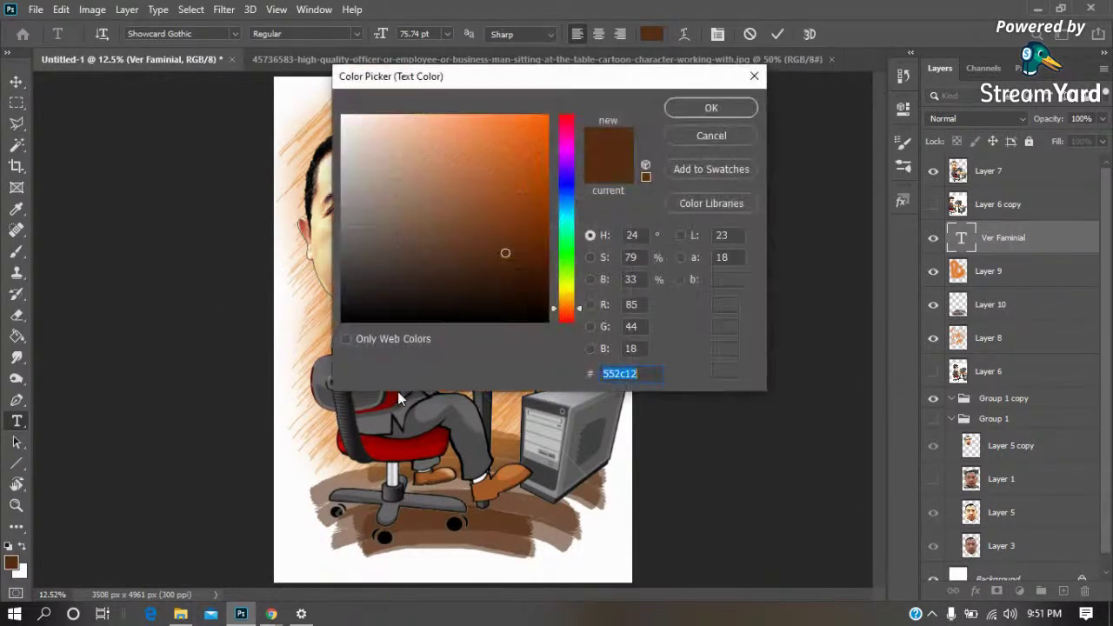
pyautogui.click(406, 446)
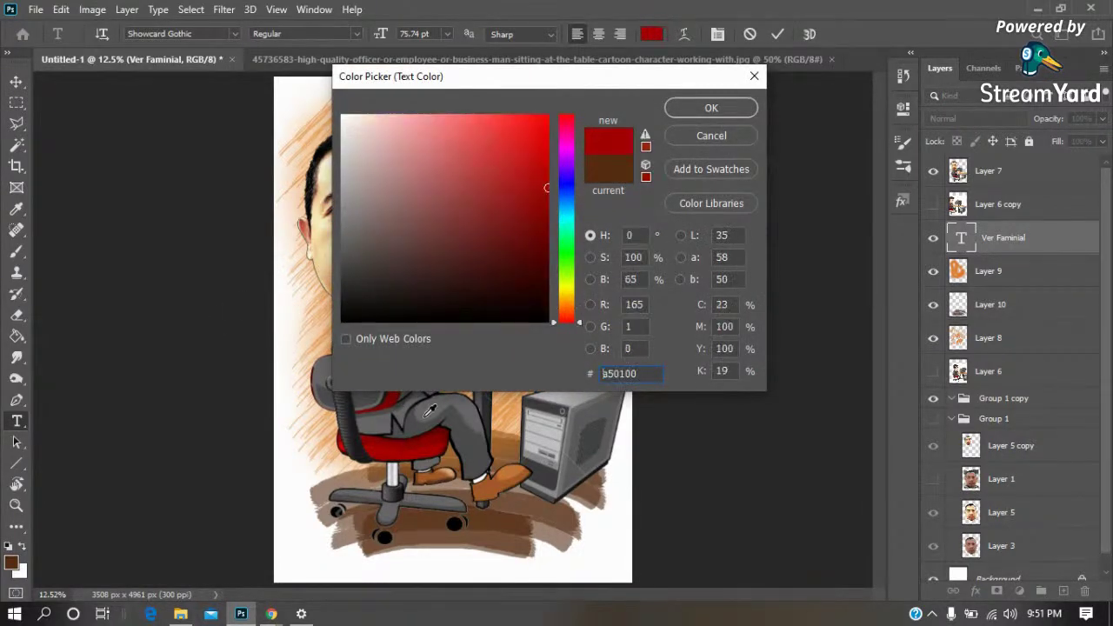
pyautogui.moveTo(599, 84); pyautogui.dragTo(805, 219)
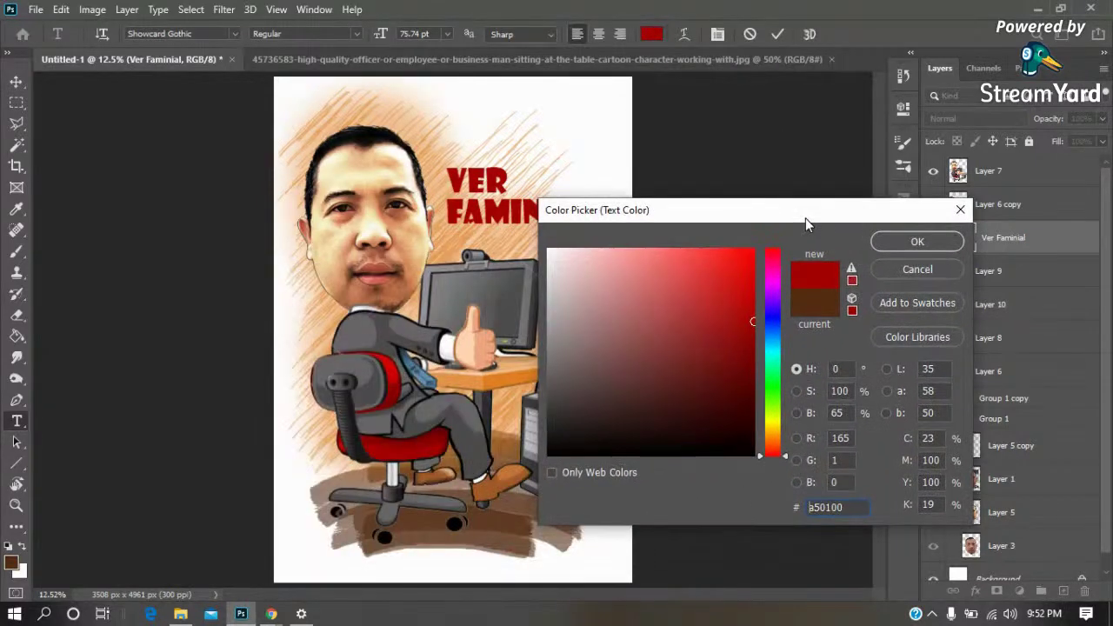
pyautogui.click(913, 245)
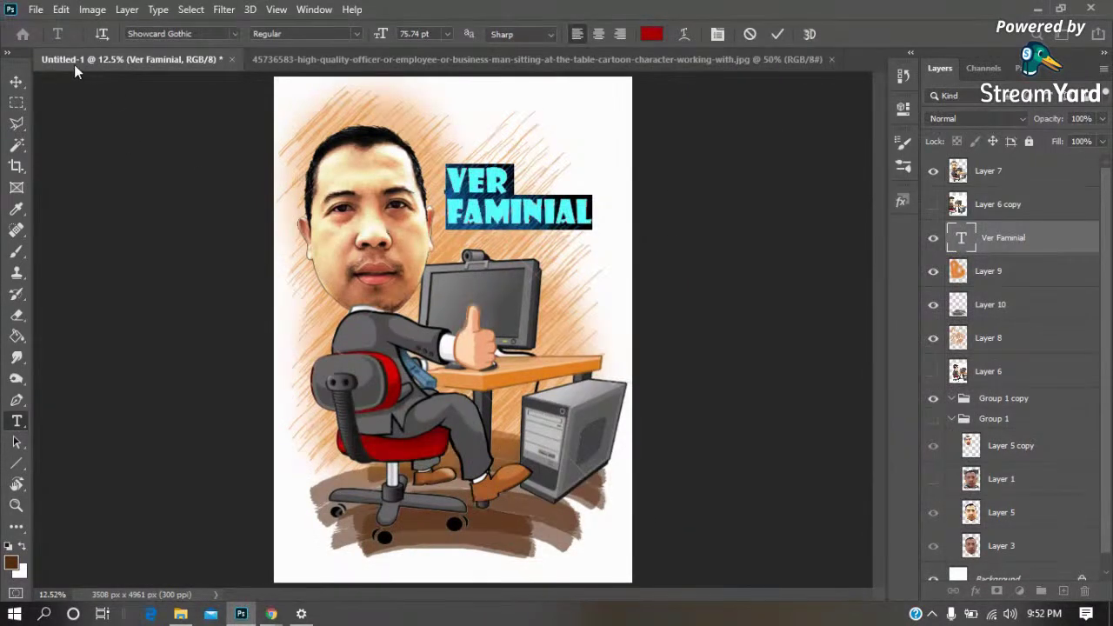
pyautogui.click(13, 83)
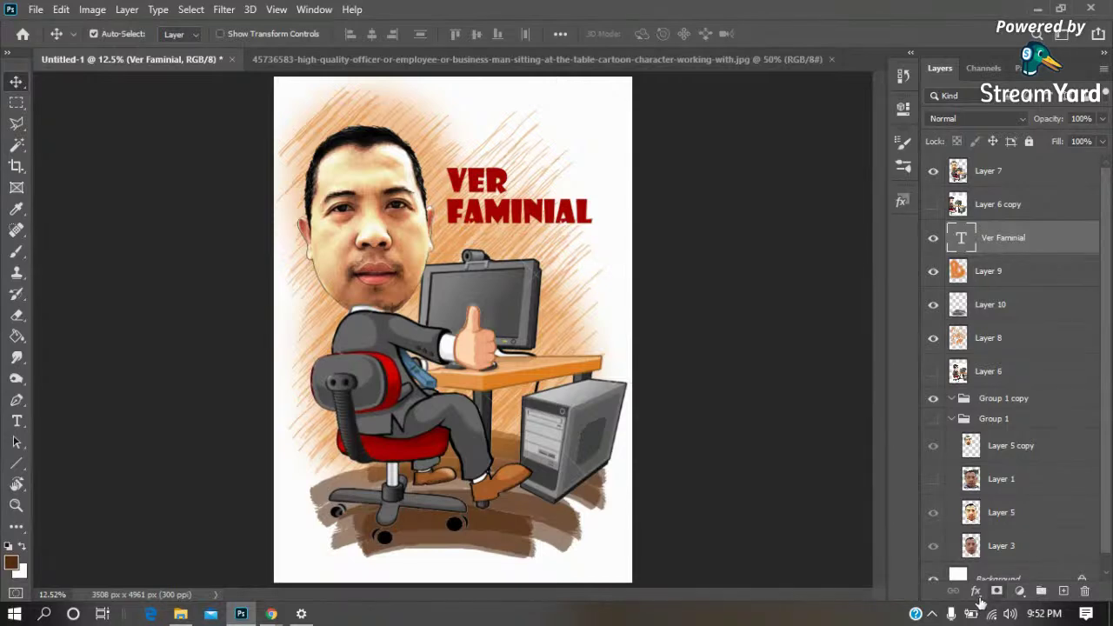
# Give the title a 32 px white Stroke outline
pyautogui.click(975, 591)
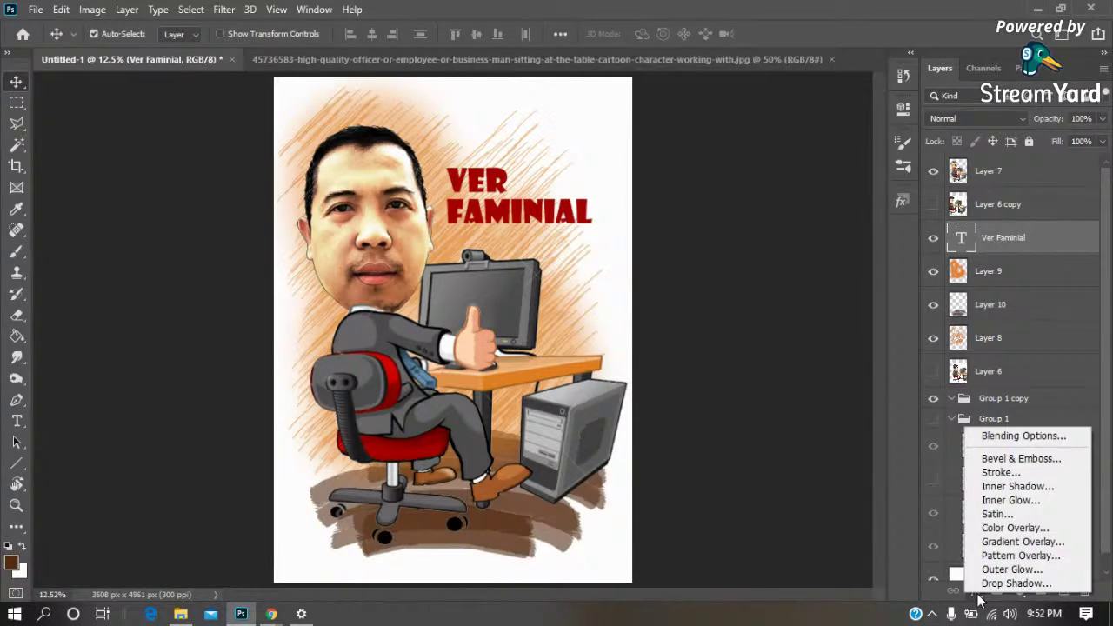
pyautogui.click(991, 475)
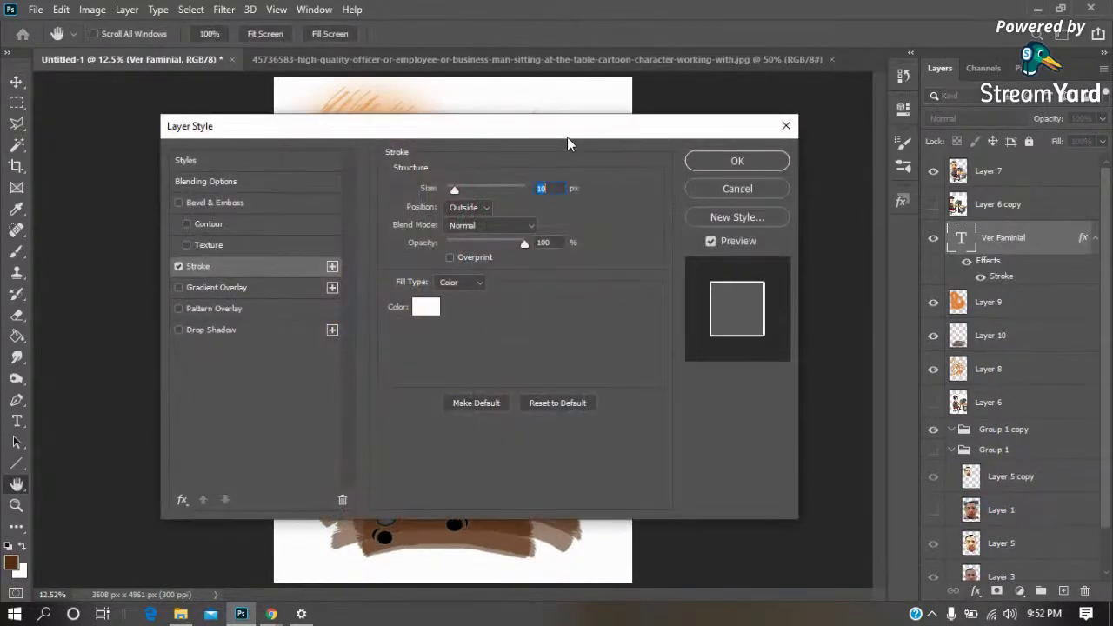
pyautogui.moveTo(567, 136)
pyautogui.mouseDown()
pyautogui.moveTo(807, 212)
pyautogui.moveTo(796, 256)
pyautogui.mouseUp()
pyautogui.moveTo(687, 303); pyautogui.dragTo(693, 305)
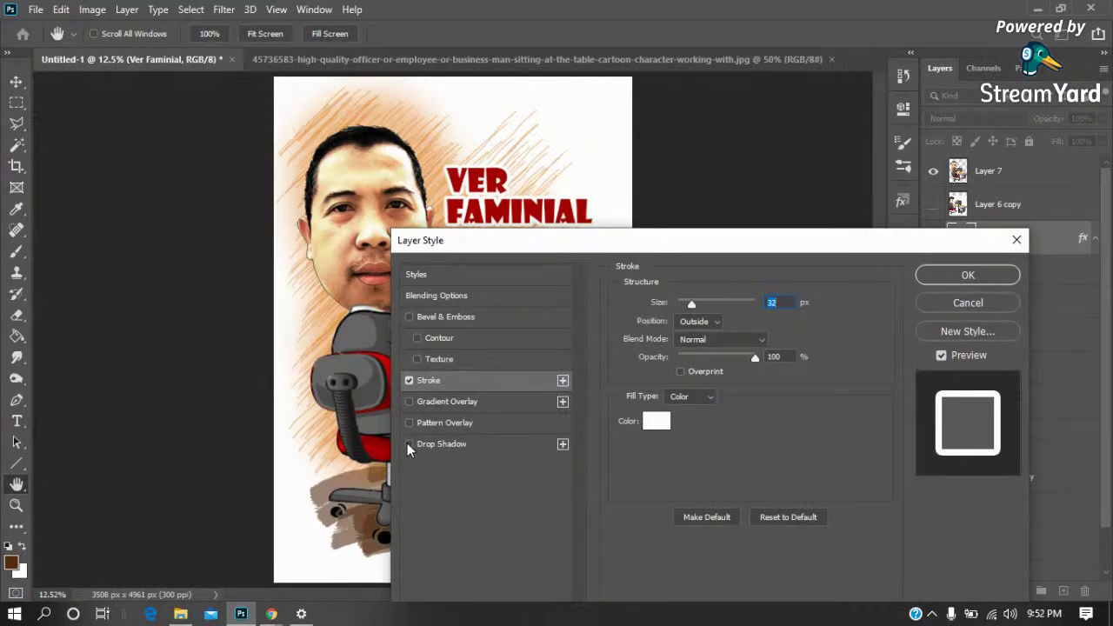
# Add a drop shadow at a 48° local angle, apply the effects, and nudge the title down
pyautogui.click(437, 444)
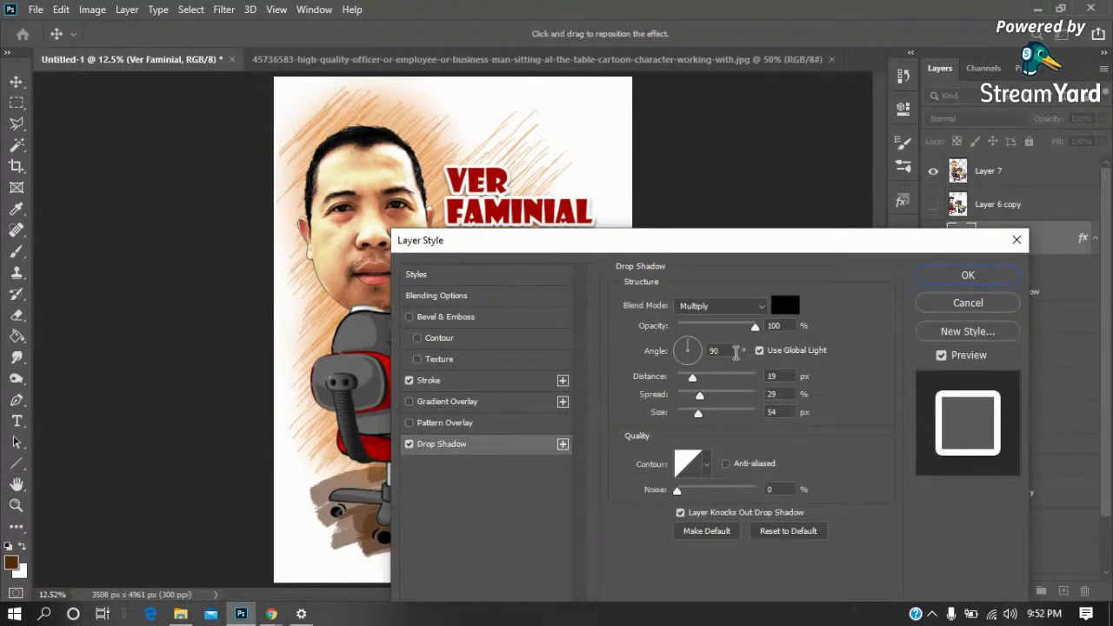
pyautogui.click(759, 350)
pyautogui.moveTo(693, 351); pyautogui.dragTo(707, 383)
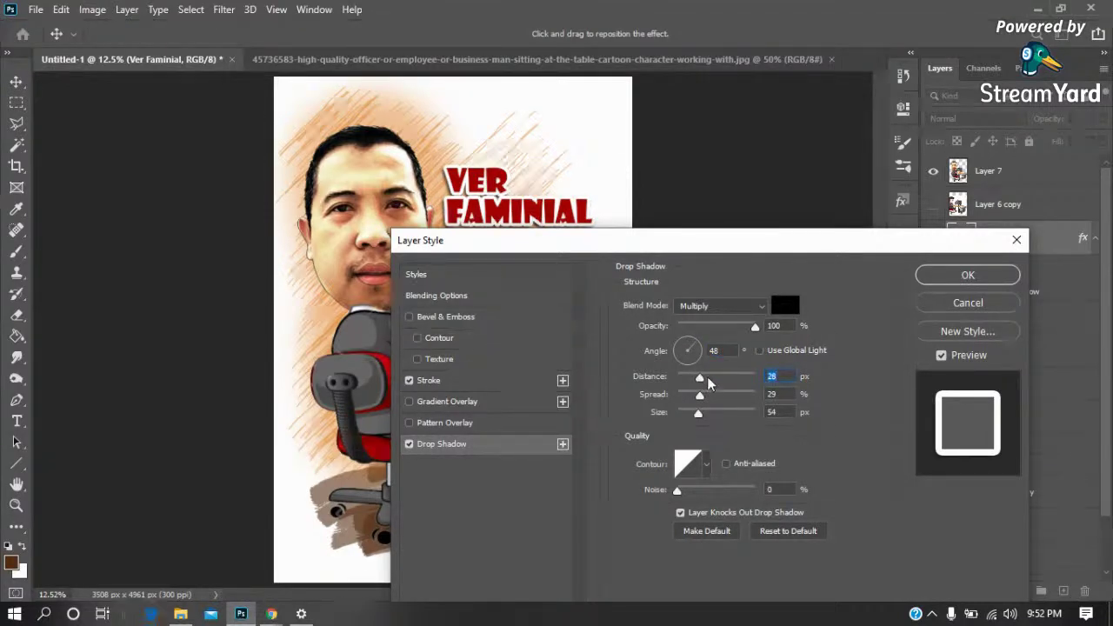
pyautogui.click(967, 274)
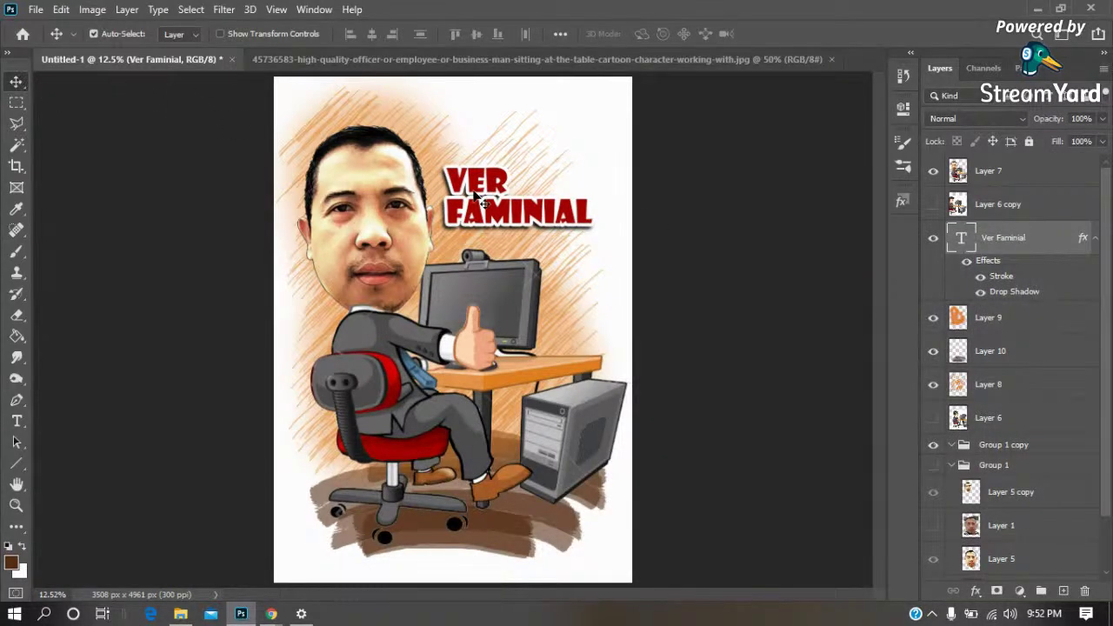
pyautogui.moveTo(473, 195); pyautogui.dragTo(475, 199)
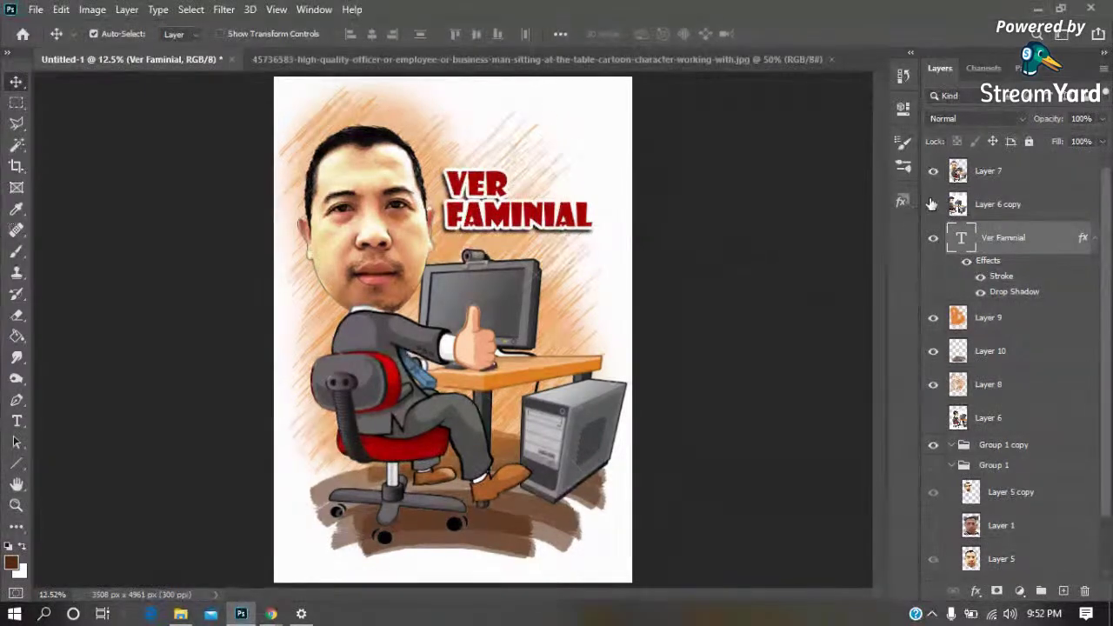
# Hide the old businessman figure on Layer 7
pyautogui.click(998, 173)
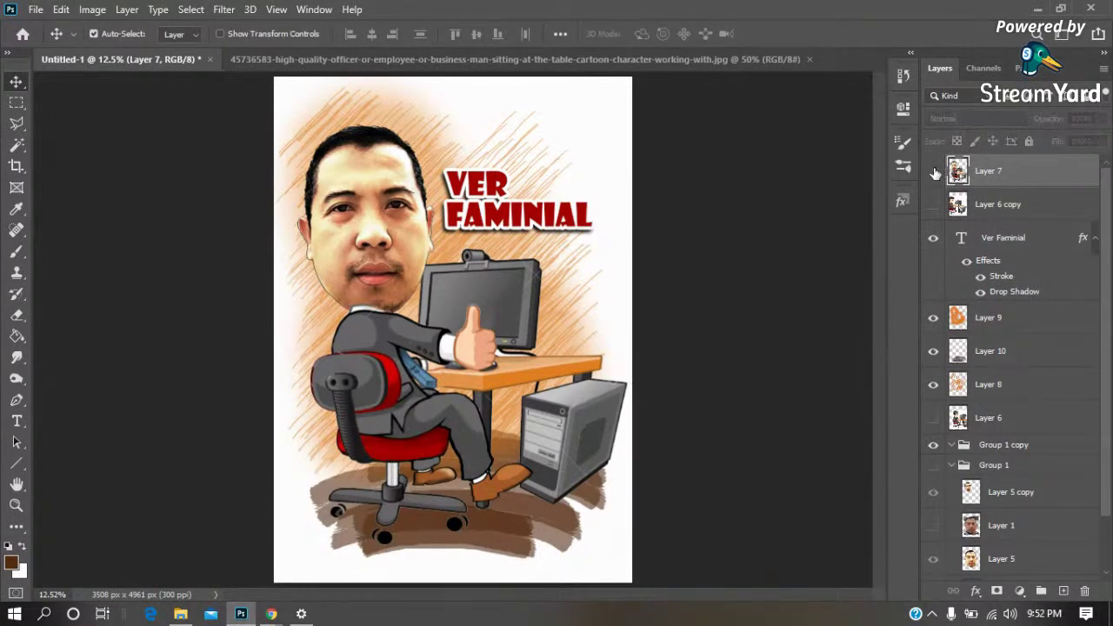
pyautogui.click(933, 172)
pyautogui.click(933, 172)
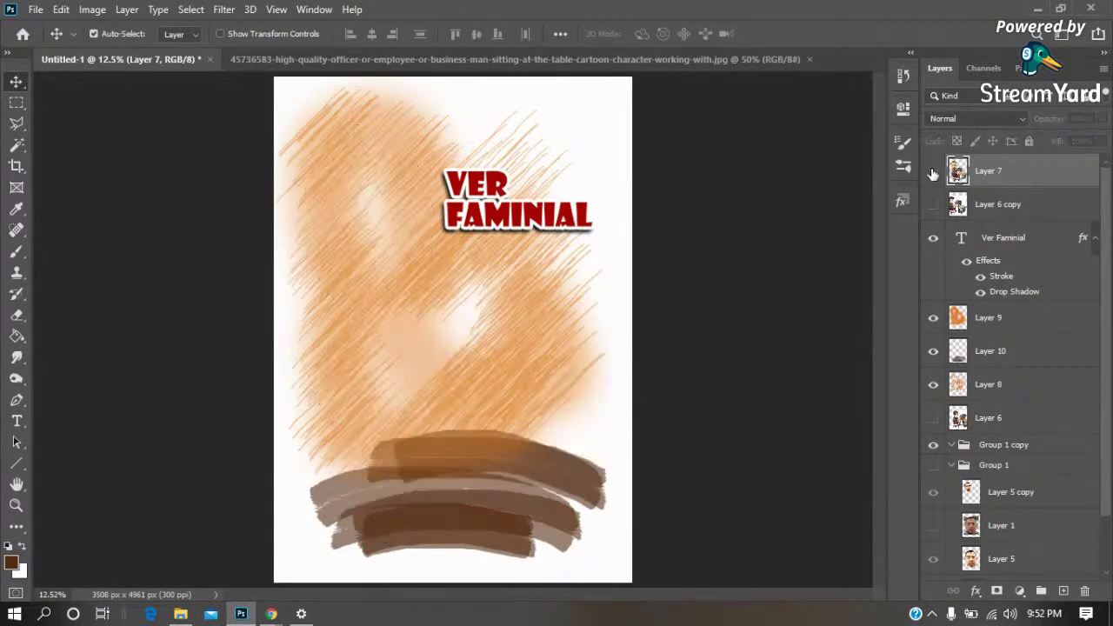
# Close the reference photo and open businessman-cartoon.jpg
pyautogui.click(570, 54)
pyautogui.click(810, 59)
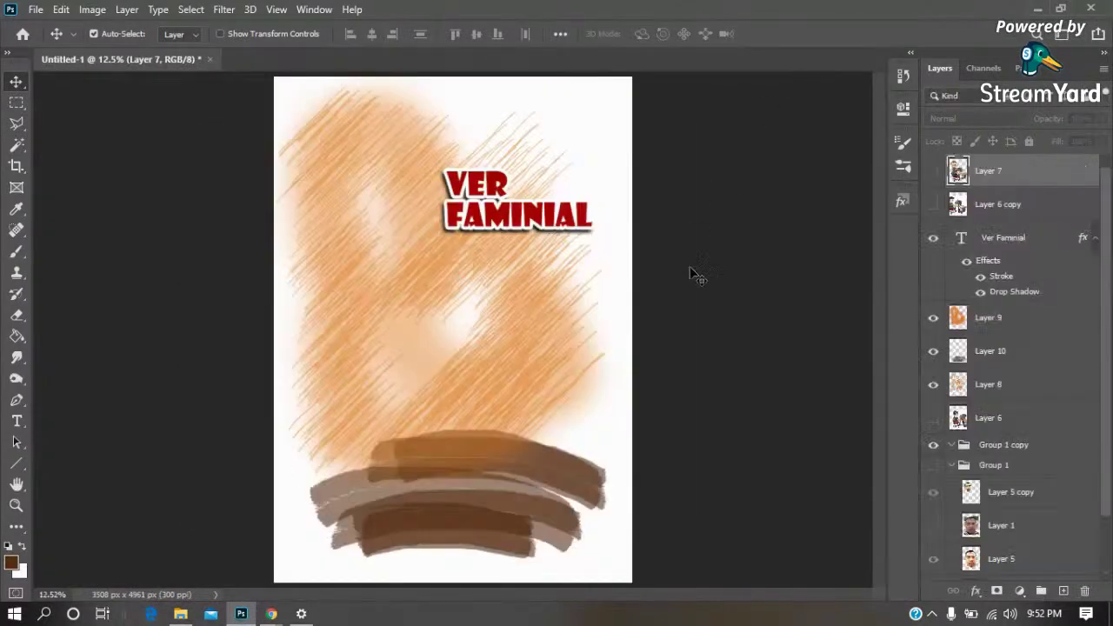
pyautogui.hotkey('ctrl', 'o')
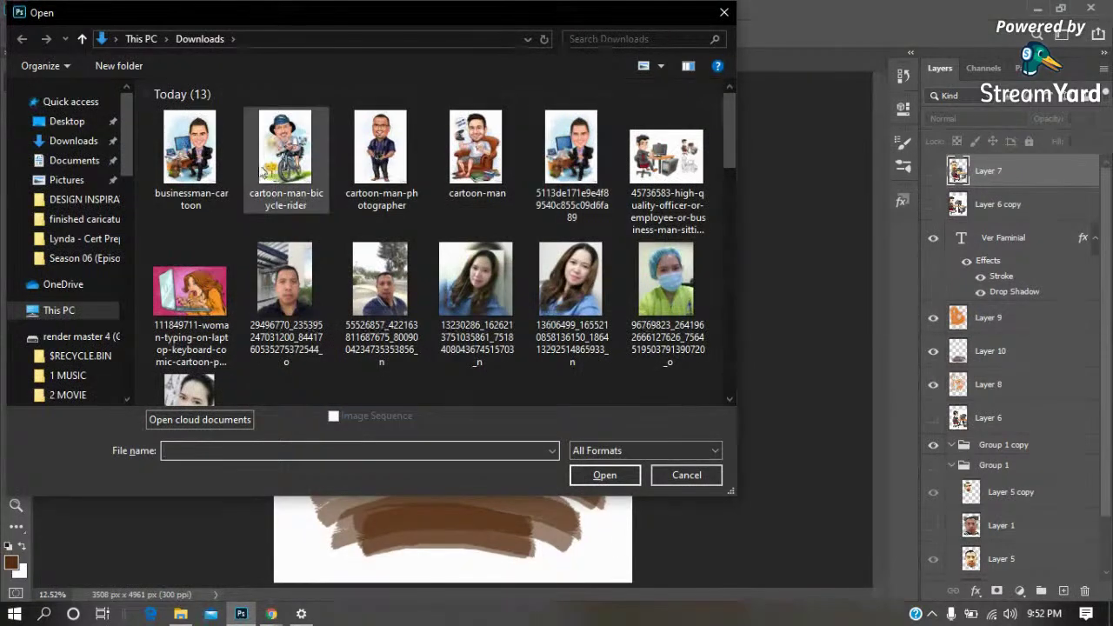
pyautogui.click(191, 147)
pyautogui.click(606, 475)
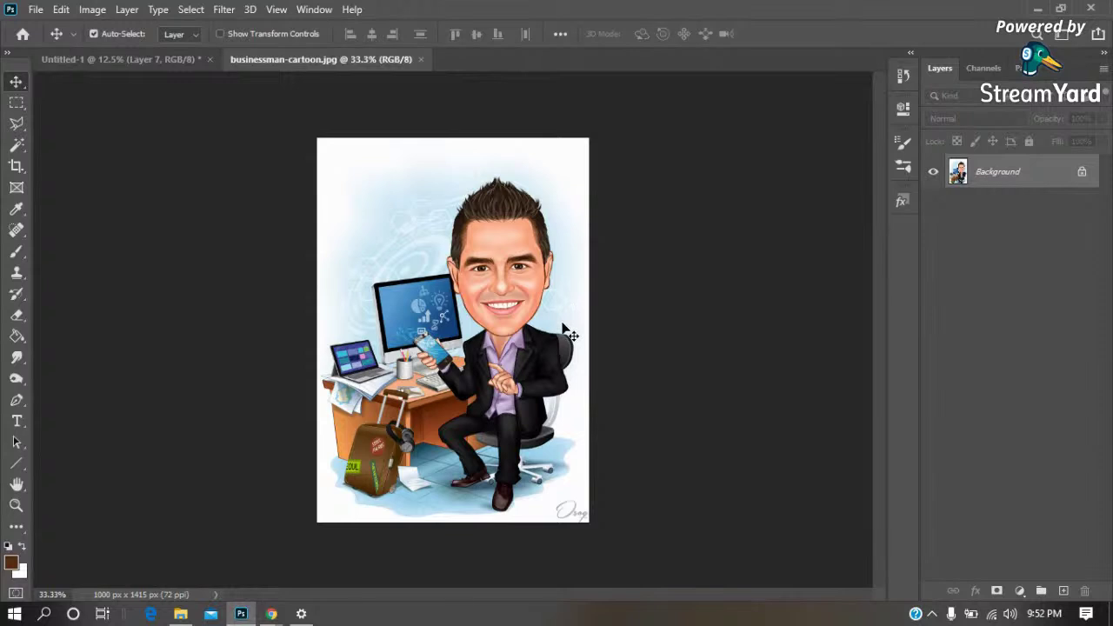
# Lasso the businessman figure and paste it into the poster as Layer 11
pyautogui.press('l')
pyautogui.moveTo(505, 161)
pyautogui.mouseDown()
pyautogui.moveTo(309, 339)
pyautogui.moveTo(306, 477)
pyautogui.mouseUp()
pyautogui.moveTo(363, 511)
pyautogui.mouseDown()
pyautogui.moveTo(534, 527)
pyautogui.moveTo(592, 440)
pyautogui.moveTo(574, 214)
pyautogui.mouseUp()
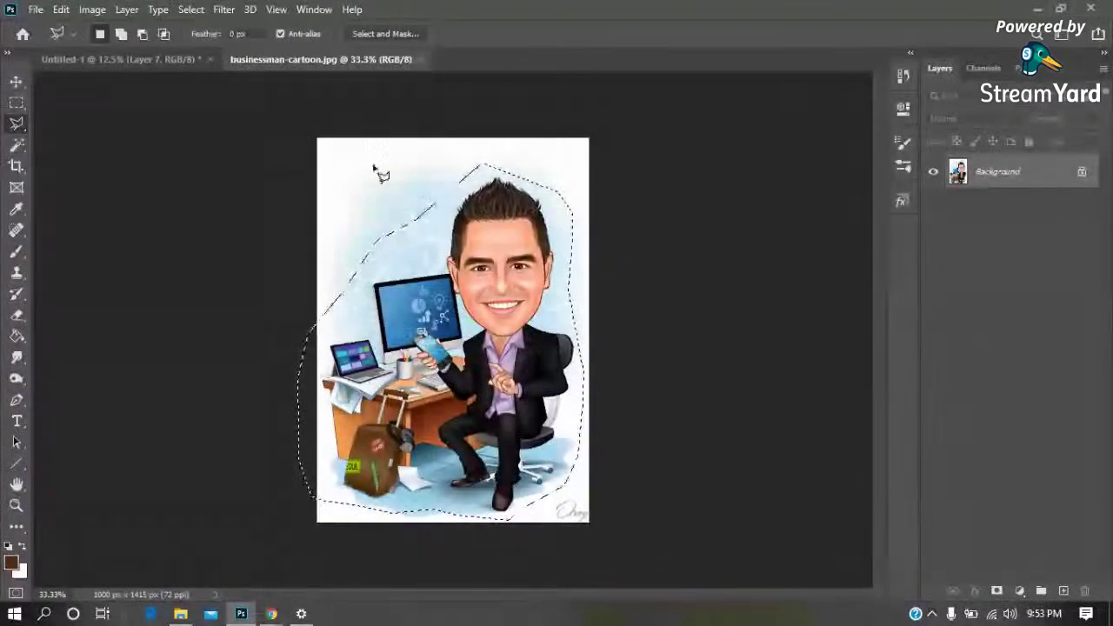
pyautogui.click(153, 58)
pyautogui.hotkey('ctrl', 'v')
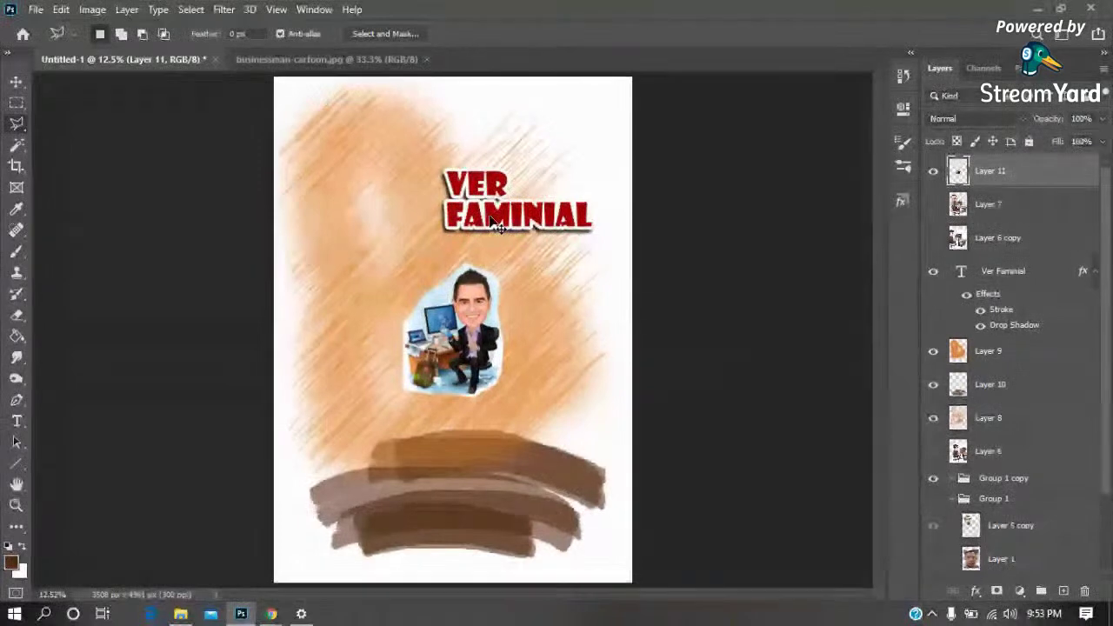
# Scale the pasted figure to about 316% and position it to fill most of the page
pyautogui.hotkey('ctrl', 't')
pyautogui.moveTo(403, 259); pyautogui.dragTo(235, 124)
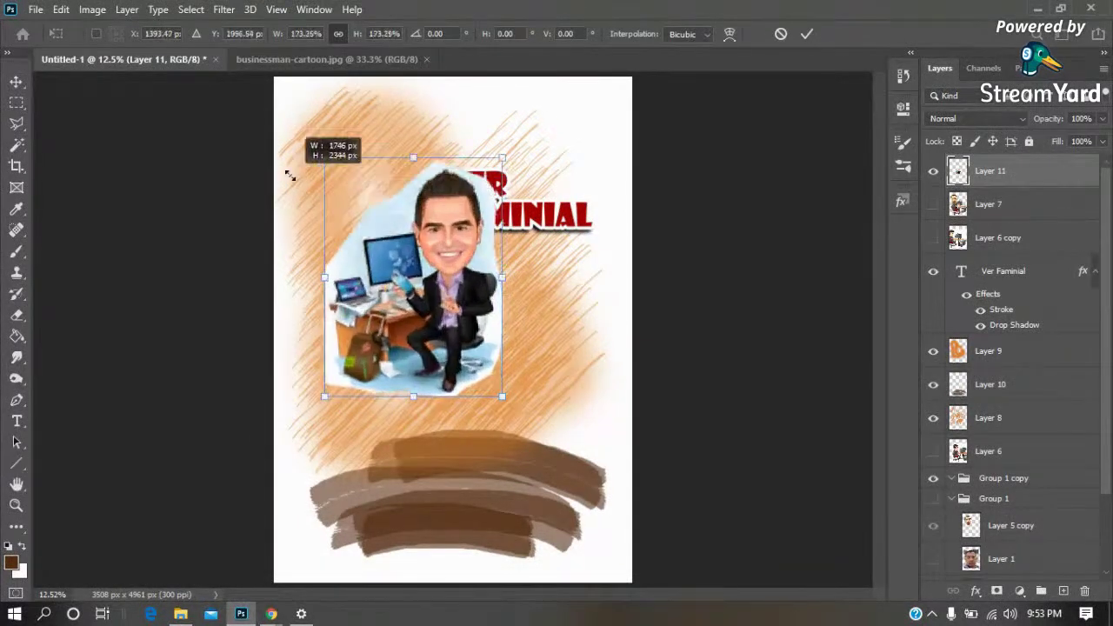
pyautogui.moveTo(409, 261); pyautogui.dragTo(473, 365)
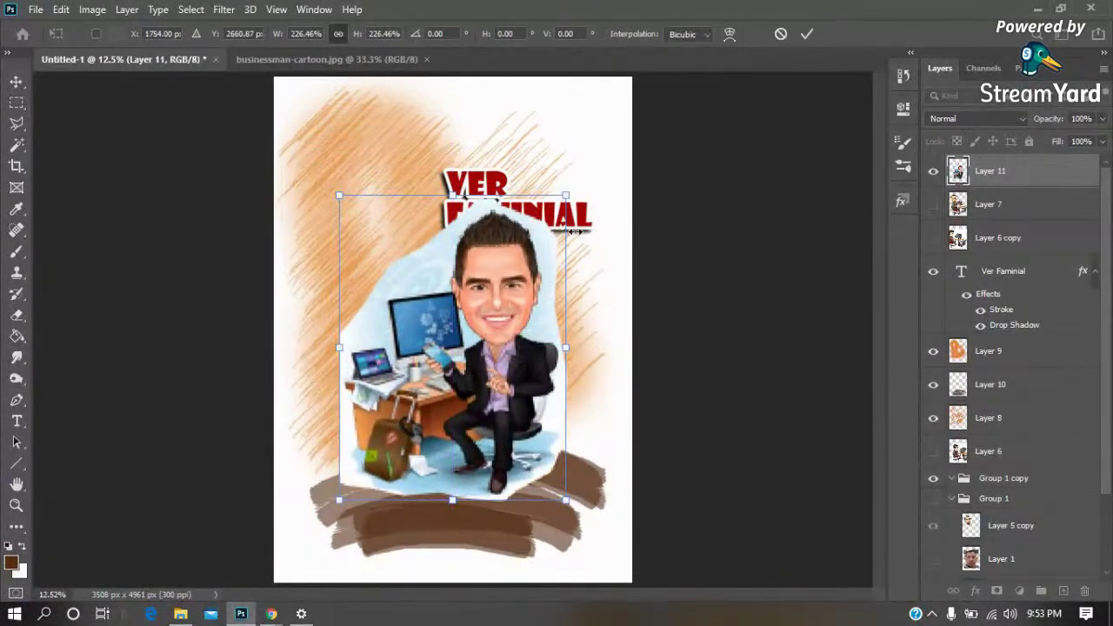
pyautogui.moveTo(565, 195); pyautogui.dragTo(626, 91)
pyautogui.moveTo(529, 274); pyautogui.dragTo(491, 318)
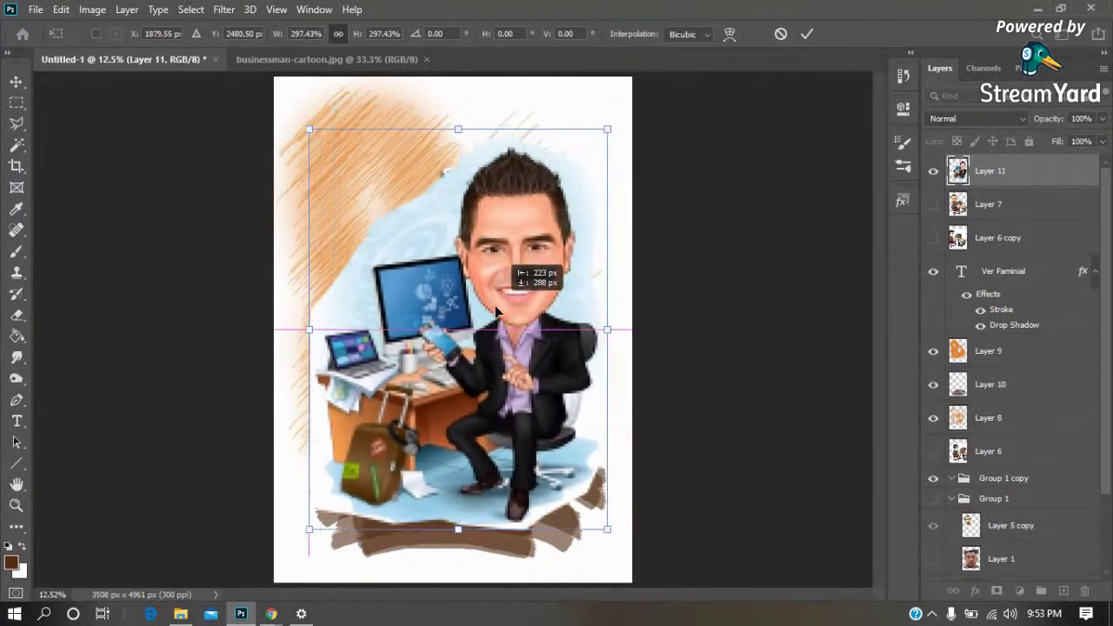
pyautogui.moveTo(303, 140); pyautogui.dragTo(284, 116)
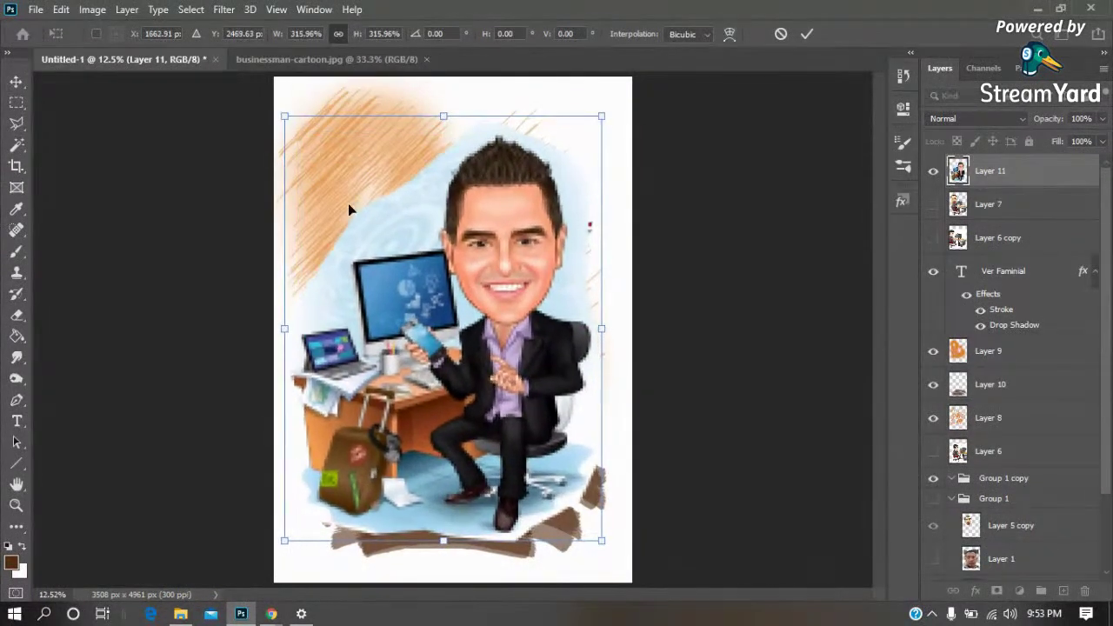
pyautogui.press('Return')
pyautogui.press('z')
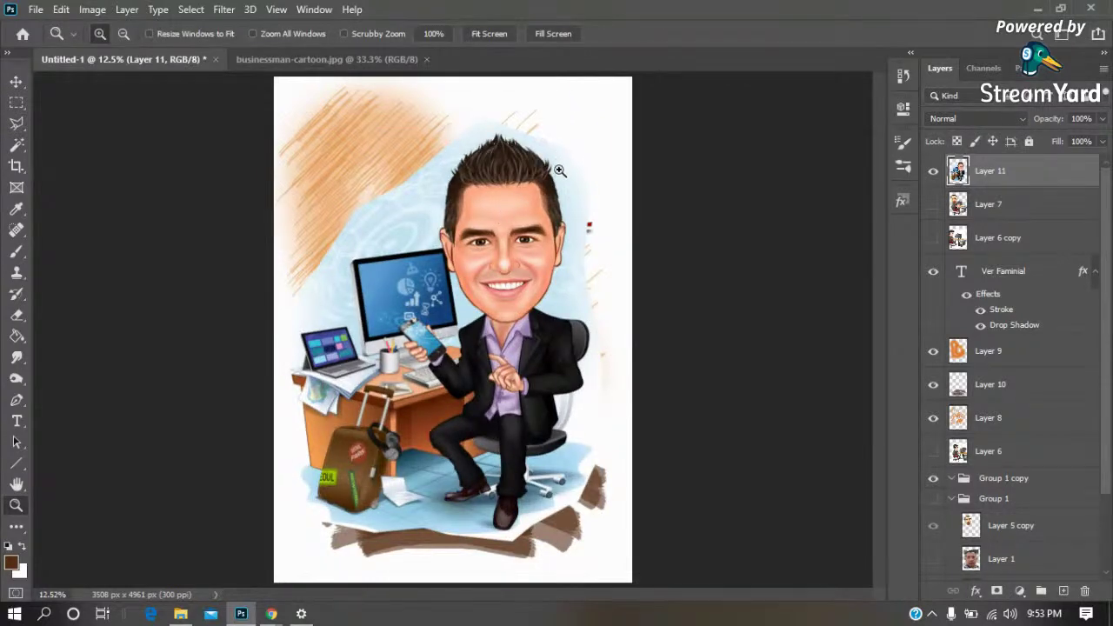
# Trace a Polygonal Lasso outline around the head, then deselect it
pyautogui.press('l')
pyautogui.click(567, 148)
pyautogui.click(583, 228)
pyautogui.click(544, 304)
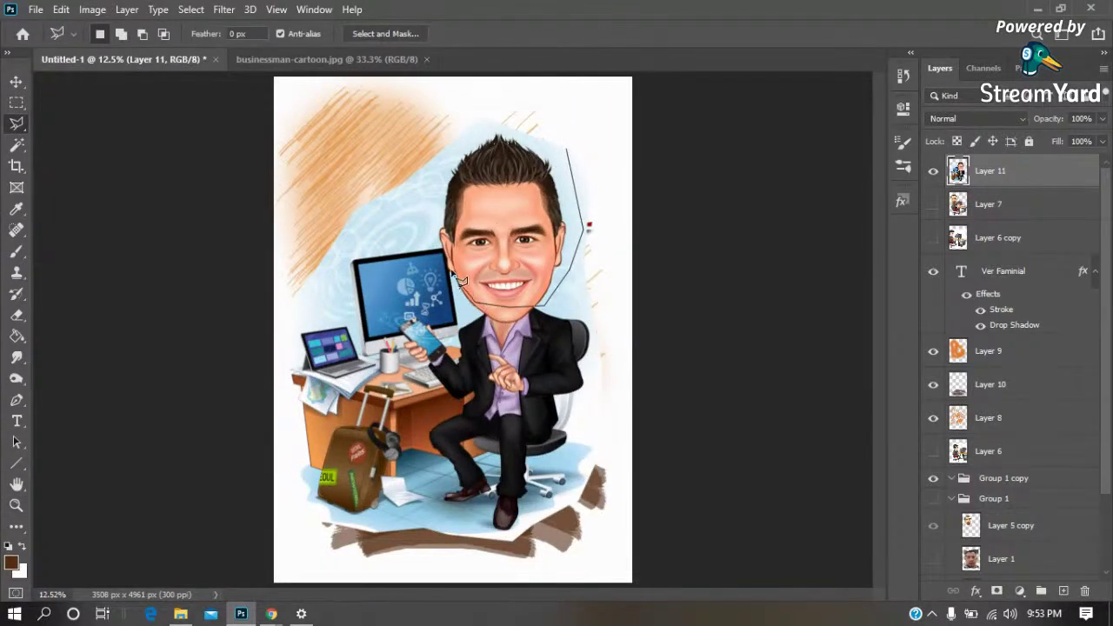
pyautogui.click(434, 224)
pyautogui.click(411, 145)
pyautogui.click(448, 104)
pyautogui.click(493, 90)
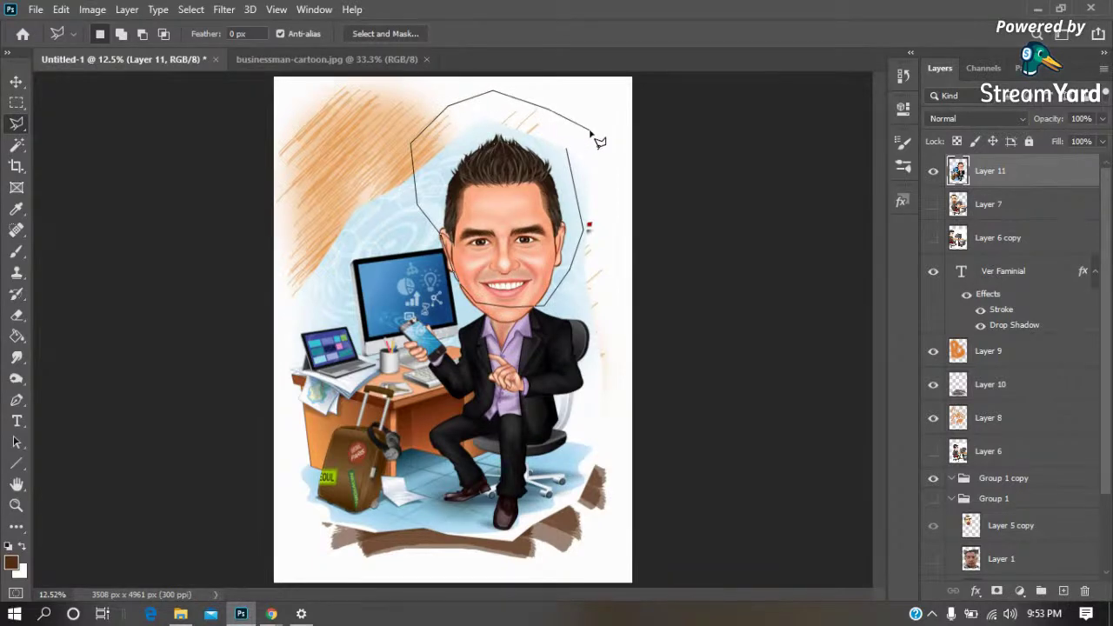
pyautogui.doubleClick(590, 135)
pyautogui.hotkey('ctrl', 'd')
# Zoom in and start a lasso outline along the monitor, laptop and paper corner
pyautogui.press('z')
pyautogui.moveTo(474, 206); pyautogui.dragTo(228, 351)
pyautogui.moveTo(748, 212); pyautogui.dragTo(290, 322)
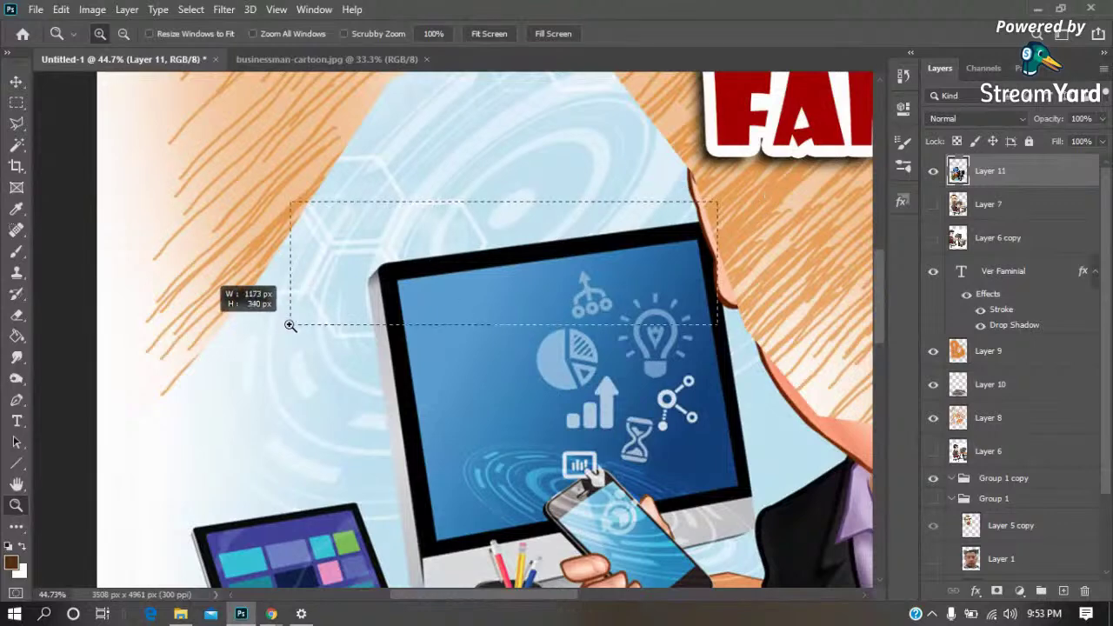
pyautogui.press('l')
pyautogui.click(837, 250)
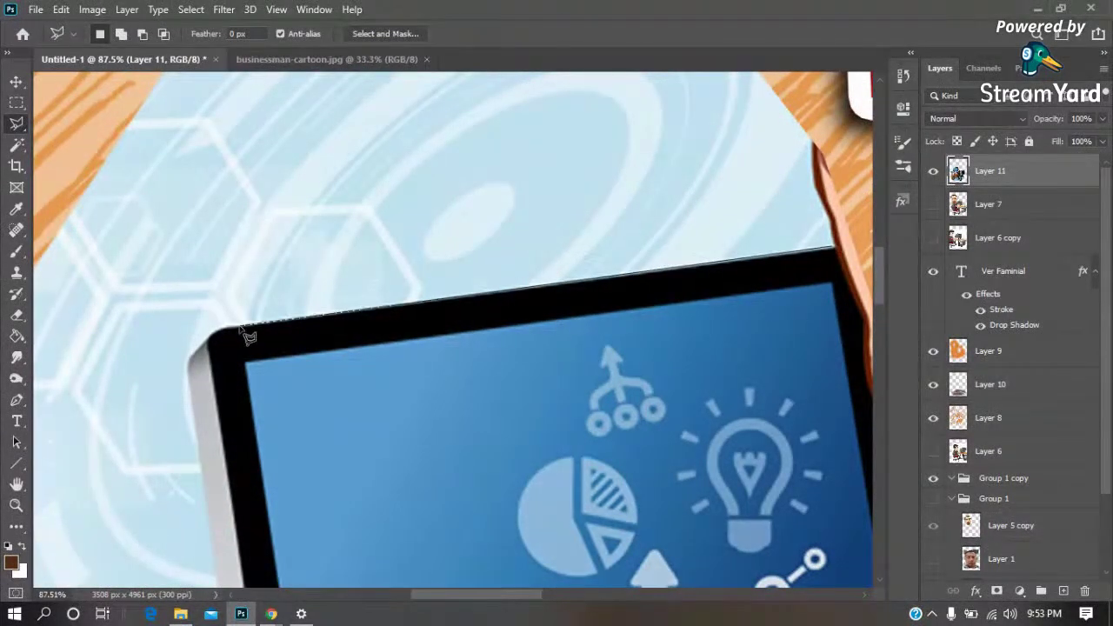
pyautogui.click(225, 328)
pyautogui.scroll(-3, 188, 373)
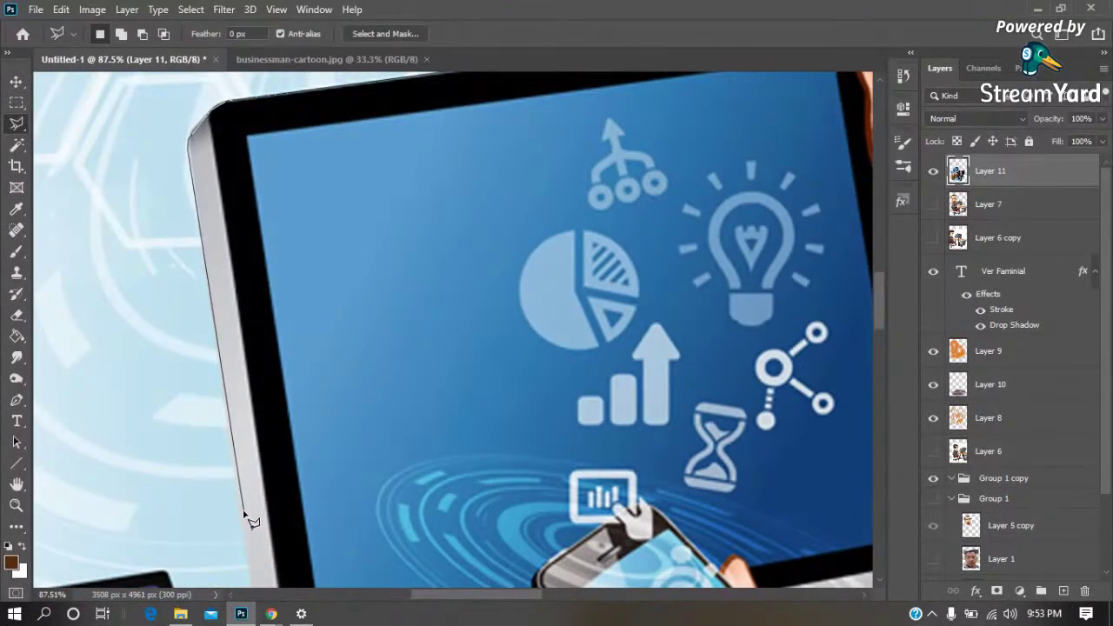
pyautogui.moveTo(256, 326); pyautogui.dragTo(285, 109)
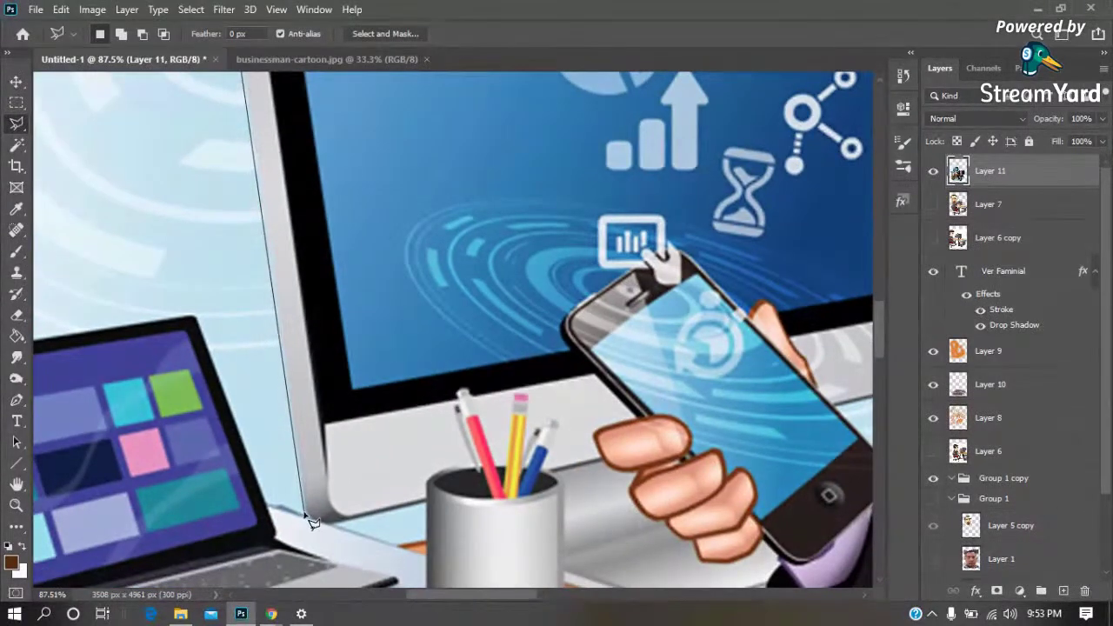
pyautogui.click(272, 507)
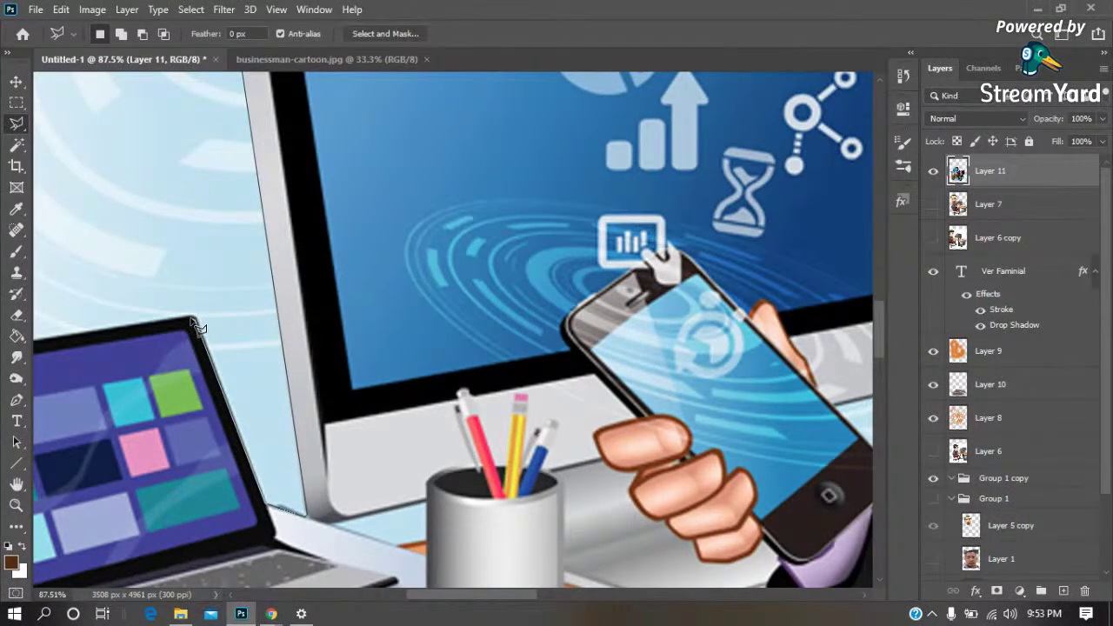
pyautogui.moveTo(198, 327); pyautogui.dragTo(361, 227)
pyautogui.click(350, 221)
pyautogui.click(384, 353)
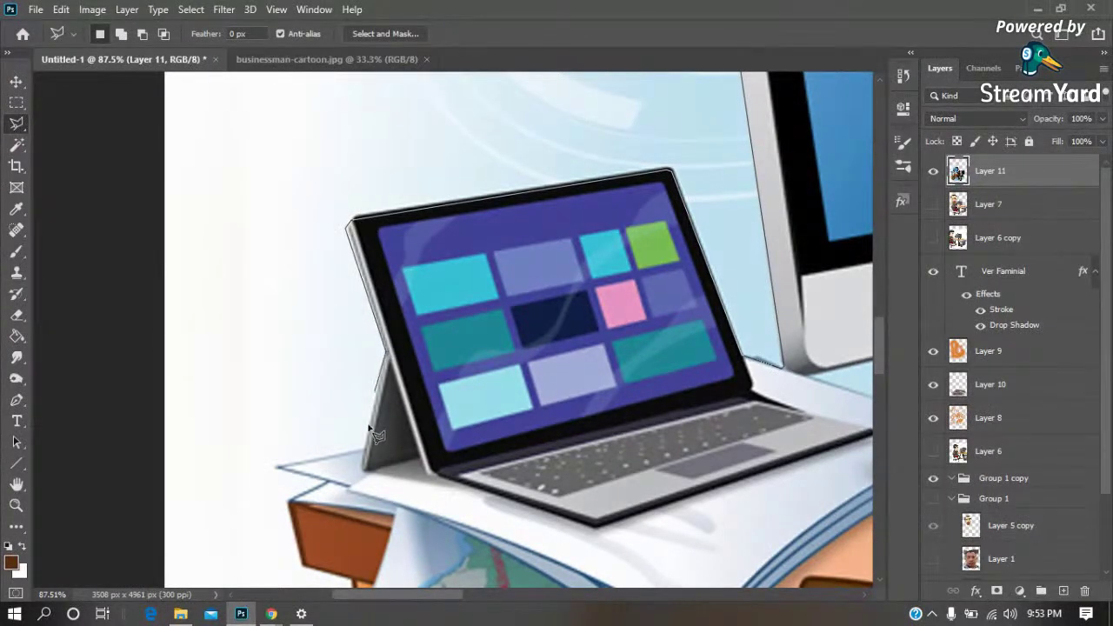
pyautogui.click(278, 470)
pyautogui.click(286, 497)
# Continue the outline along the desk edge, past the suitcase, to the canvas's left edge
pyautogui.scroll(-5, 287, 487)
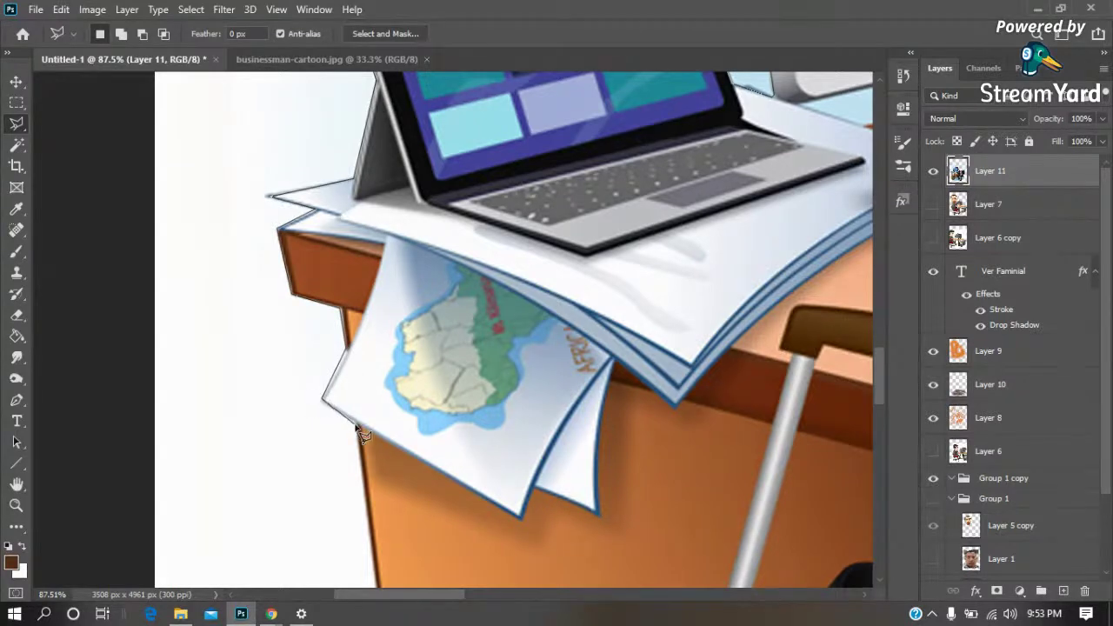
pyautogui.scroll(-5, 360, 430)
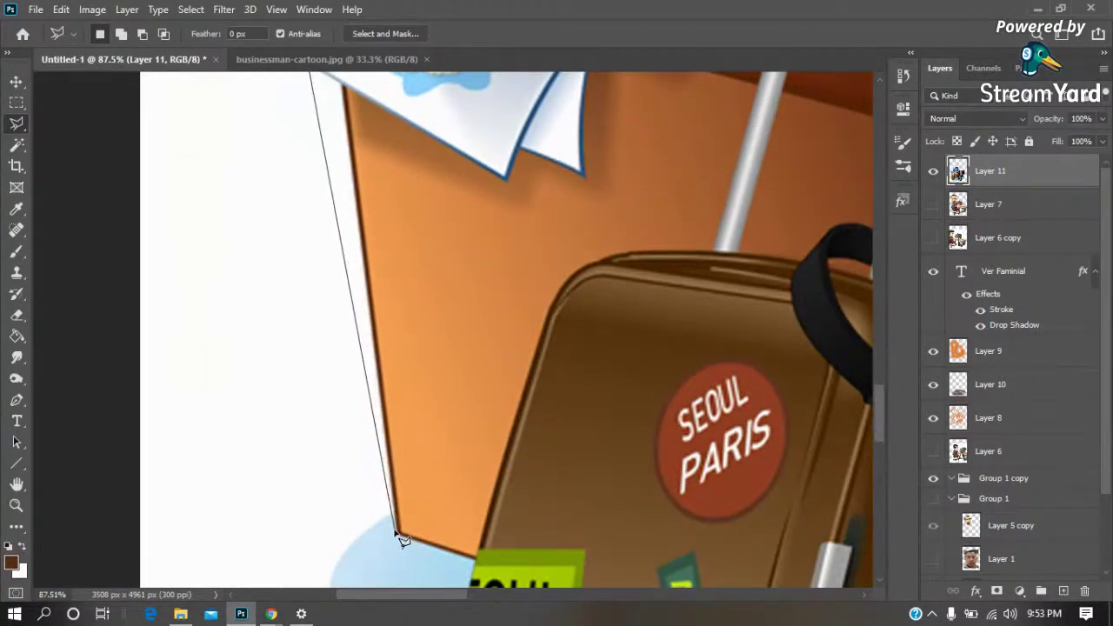
pyautogui.scroll(2, 335, 194)
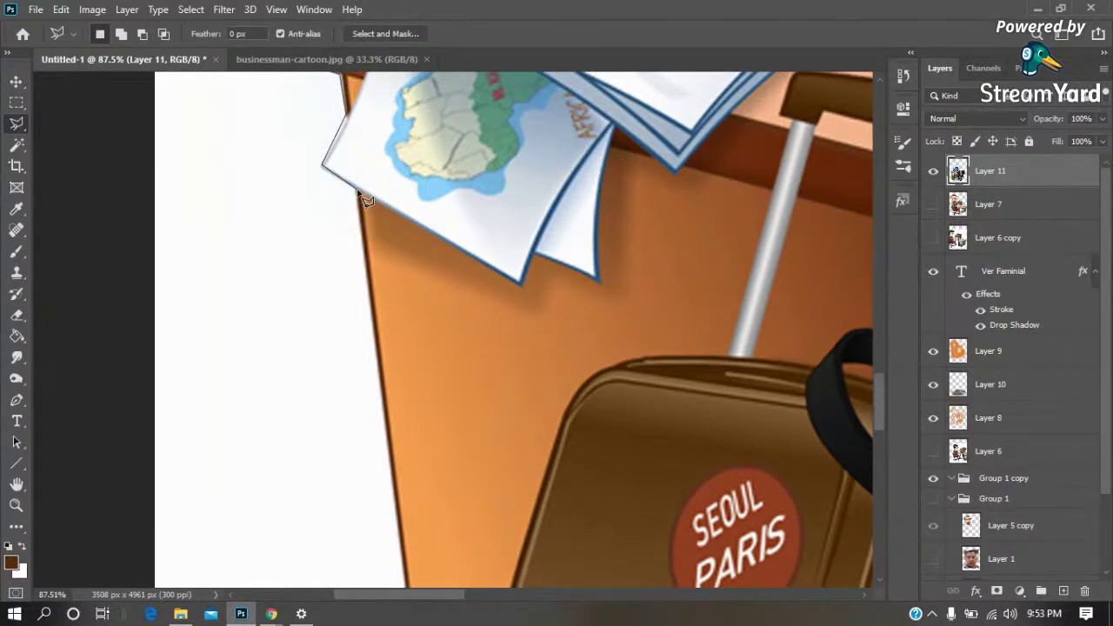
pyautogui.scroll(-4, 387, 352)
pyautogui.click(391, 338)
pyautogui.click(471, 362)
pyautogui.click(446, 464)
pyautogui.click(130, 442)
pyautogui.scroll(5, 164, 318)
pyautogui.scroll(5, 161, 288)
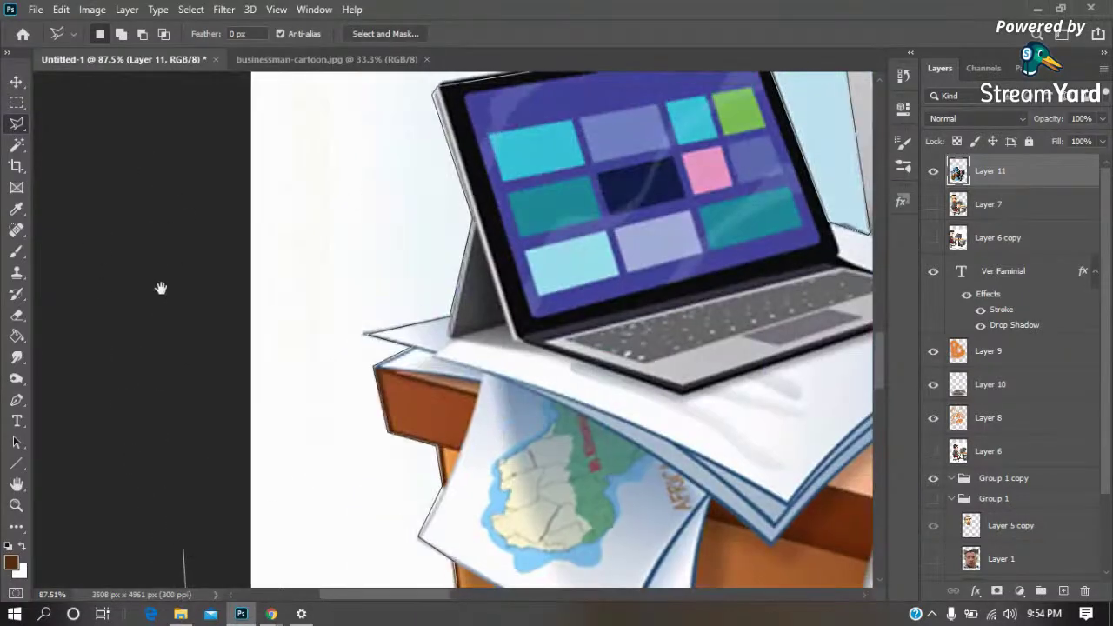
pyautogui.scroll(5, 161, 287)
pyautogui.scroll(5, 162, 224)
pyautogui.scroll(1, 145, 218)
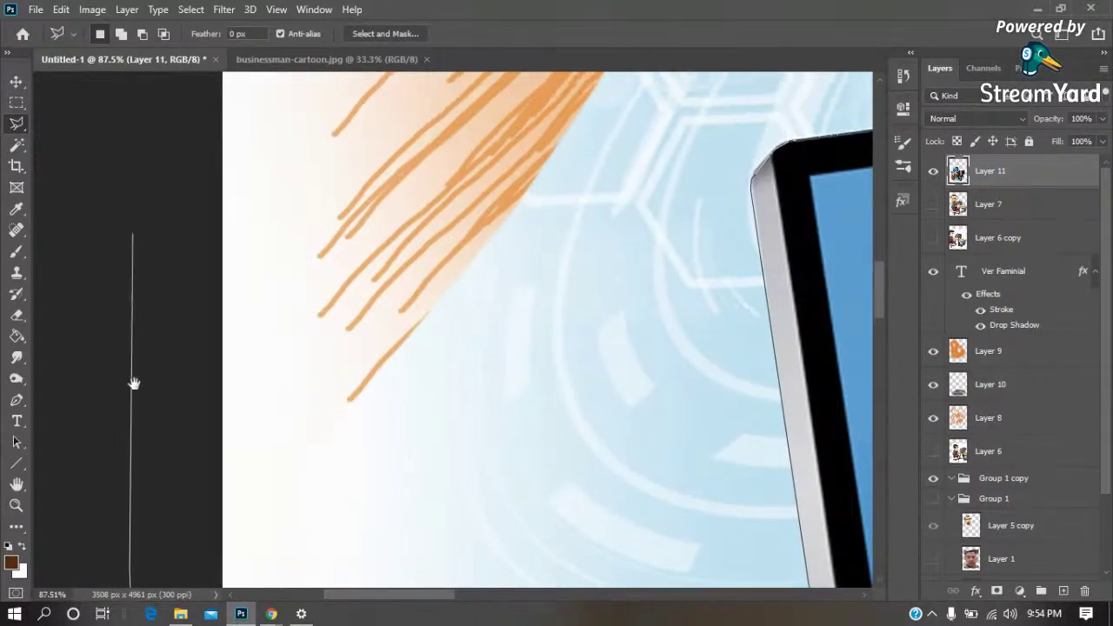
pyautogui.scroll(5, 134, 383)
# Extend the outline around the orange strokes, red title and head, and close the selection
pyautogui.click(193, 186)
pyautogui.scroll(5, 187, 261)
pyautogui.scroll(5, 168, 377)
pyautogui.click(324, 208)
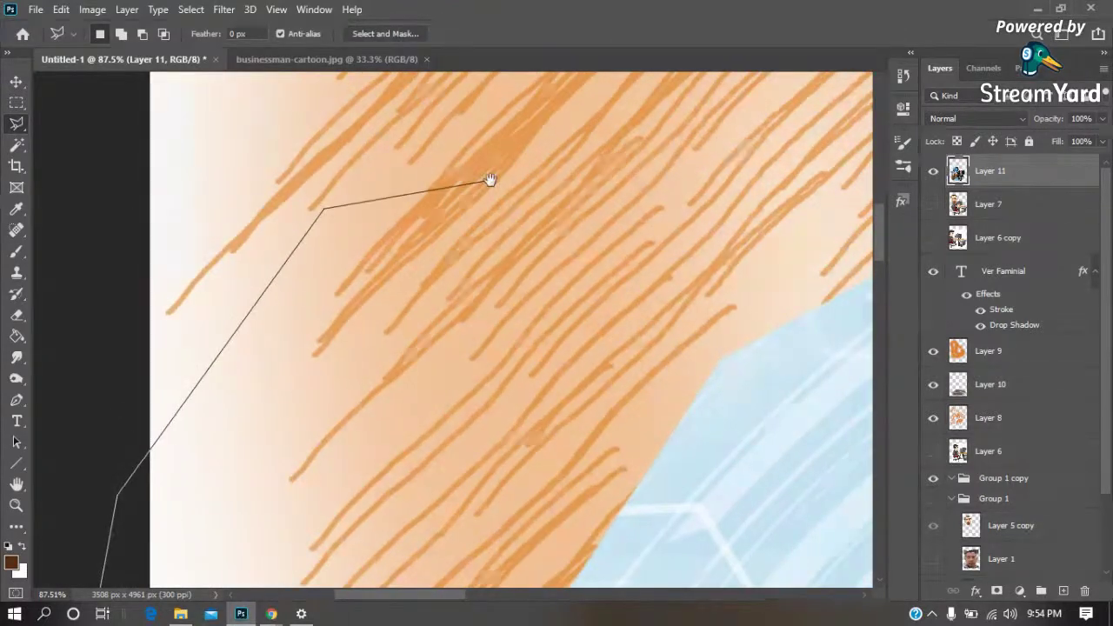
pyautogui.hscroll(5, 489, 179)
pyautogui.hscroll(5, 166, 214)
pyautogui.click(486, 136)
pyautogui.hscroll(5, 487, 137)
pyautogui.click(592, 156)
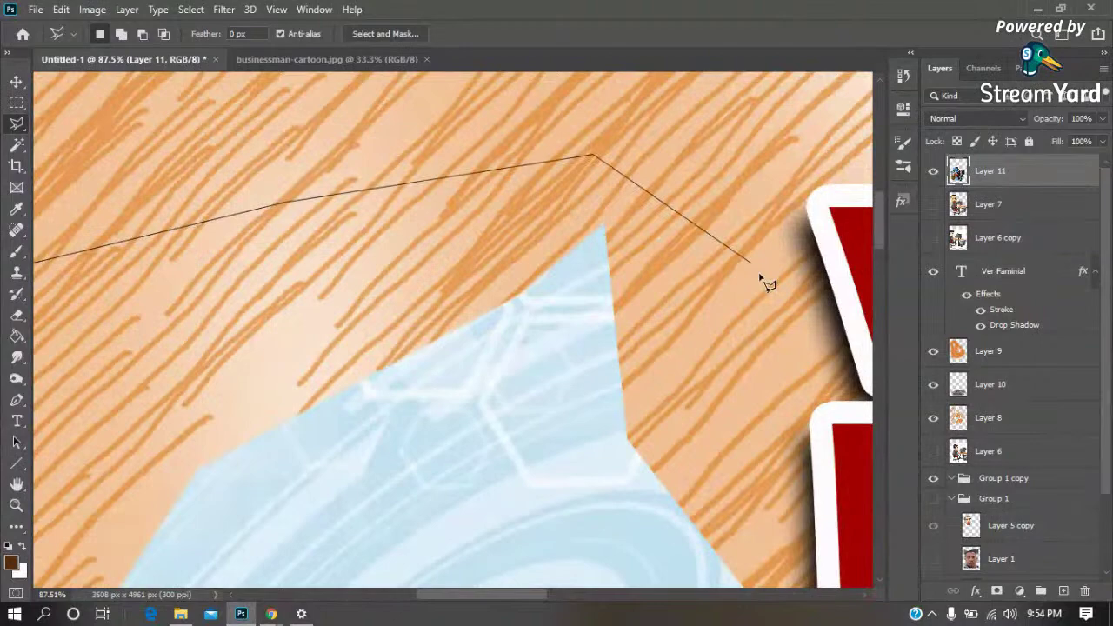
pyautogui.scroll(-5, 760, 277)
pyautogui.hscroll(5, 759, 277)
pyautogui.scroll(-5, 653, 217)
pyautogui.hscroll(5, 652, 217)
pyautogui.scroll(-5, 566, 156)
pyautogui.scroll(-5, 536, 134)
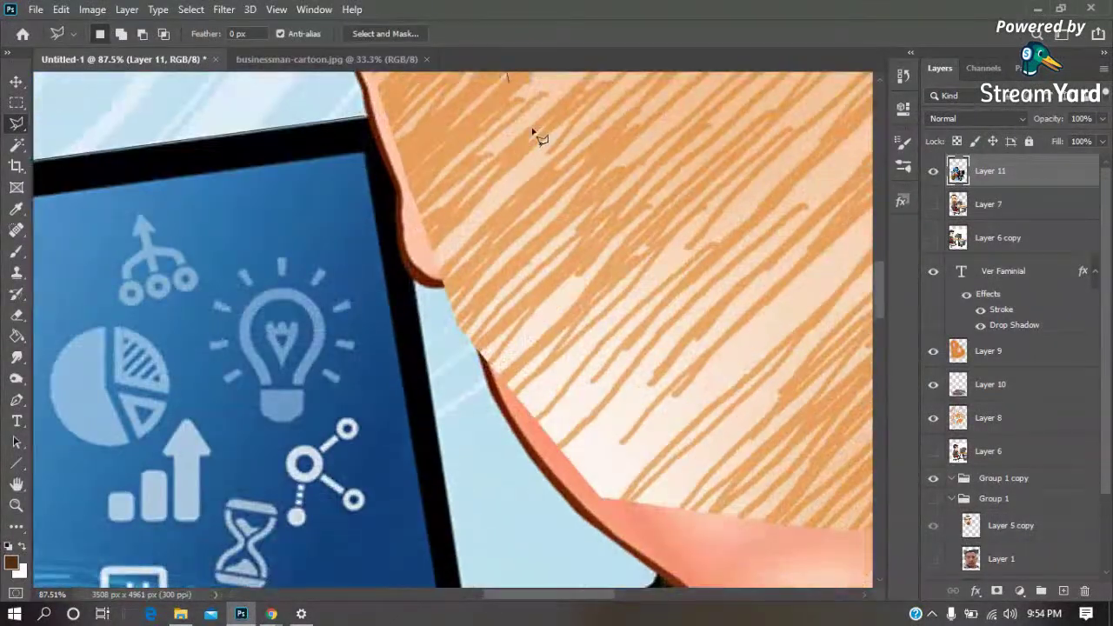
pyautogui.scroll(-5, 687, 385)
pyautogui.hscroll(3, 688, 385)
pyautogui.click(692, 146)
pyautogui.click(589, 246)
pyautogui.click(511, 299)
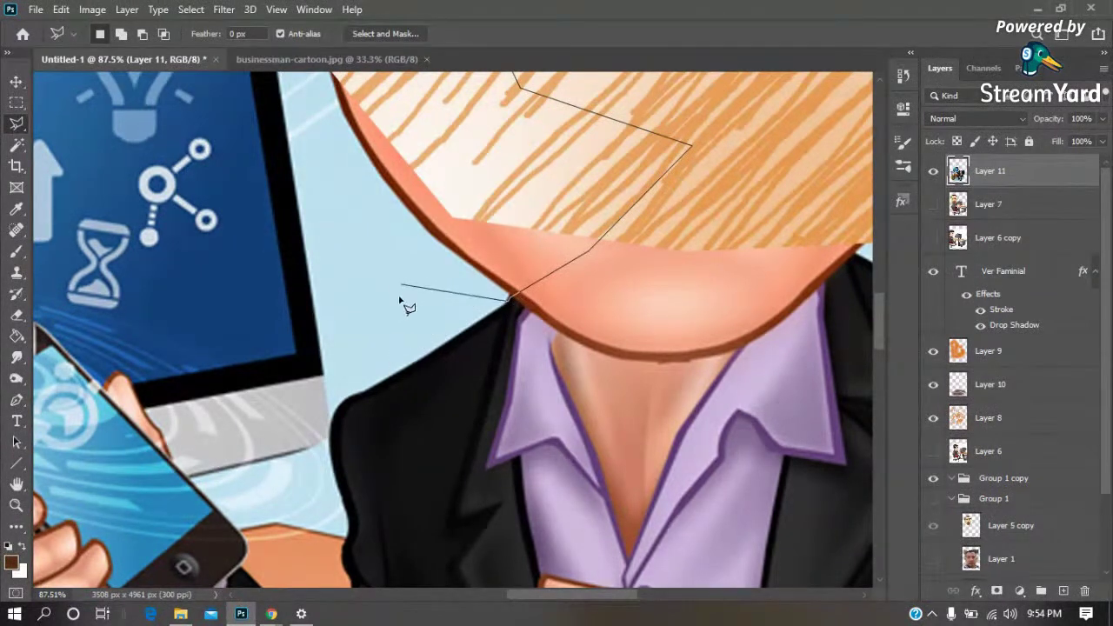
pyautogui.click(331, 416)
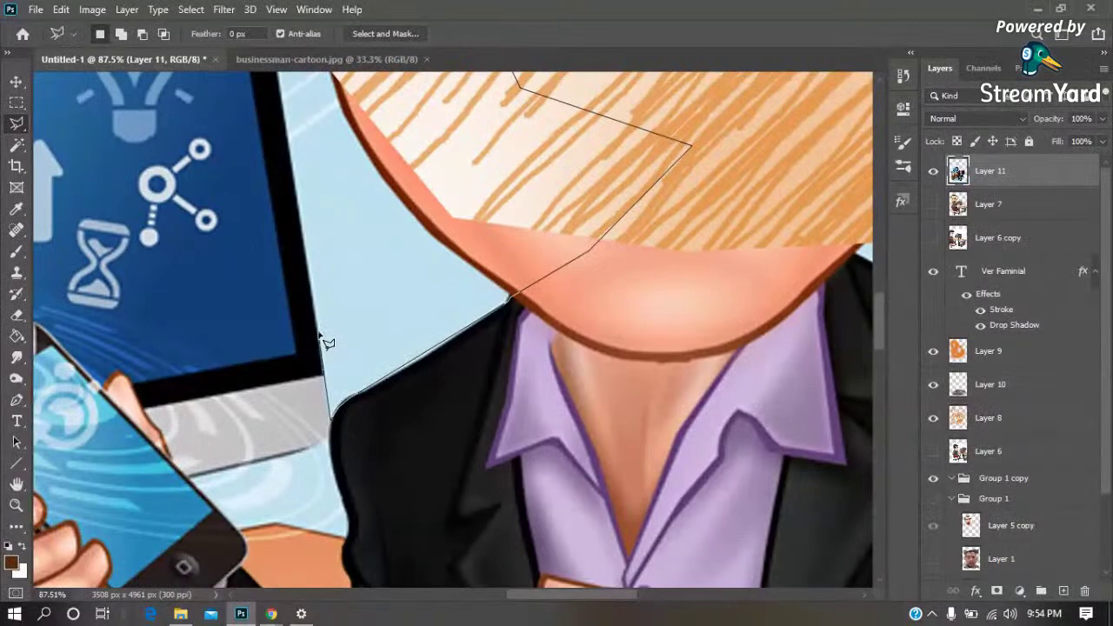
pyautogui.moveTo(302, 192); pyautogui.dragTo(407, 514)
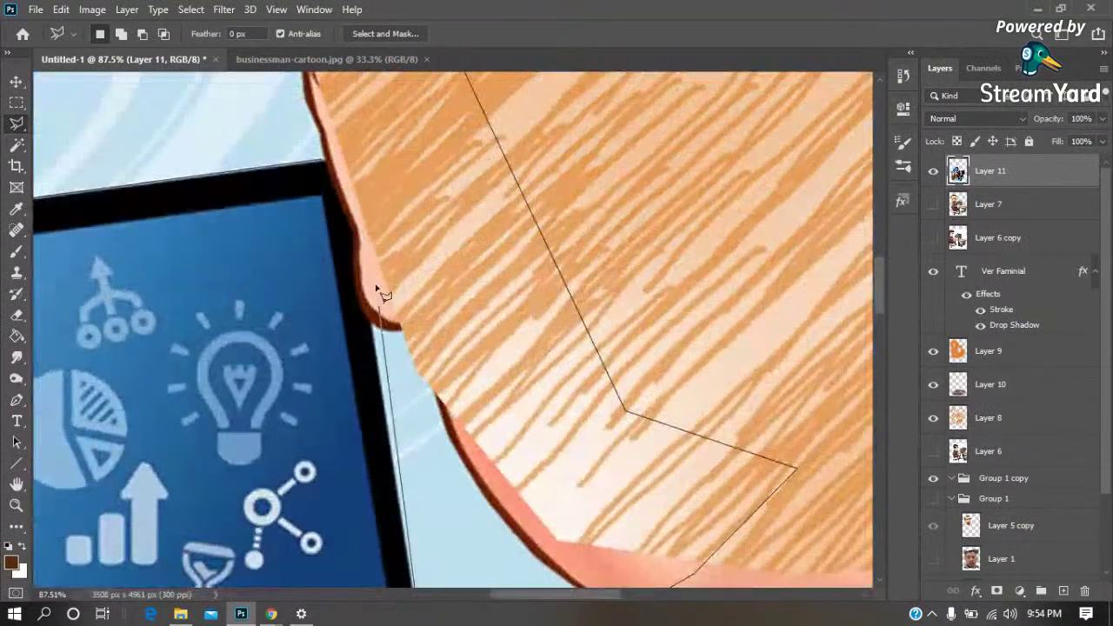
pyautogui.click(345, 168)
# Delete the selected pale blue background to reveal the hatching, deselect, and zoom onto the suitcase
pyautogui.press('Delete')
pyautogui.hotkey('ctrl', 'd')
pyautogui.press('m')
pyautogui.press('z')
pyautogui.hotkey('ctrl', '0')
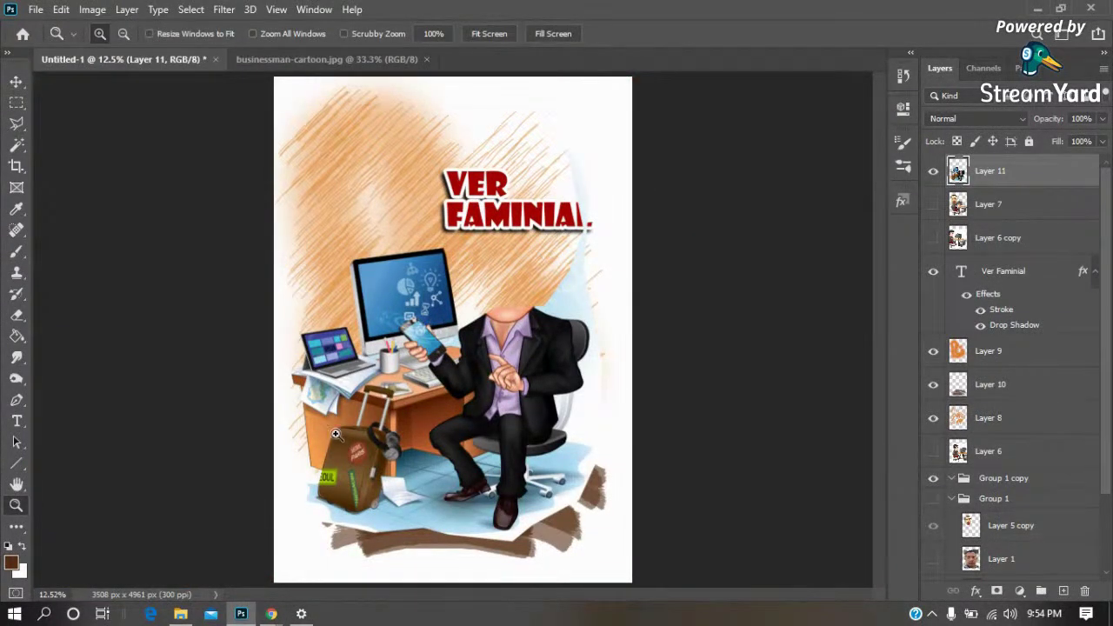
pyautogui.moveTo(339, 428); pyautogui.dragTo(287, 520)
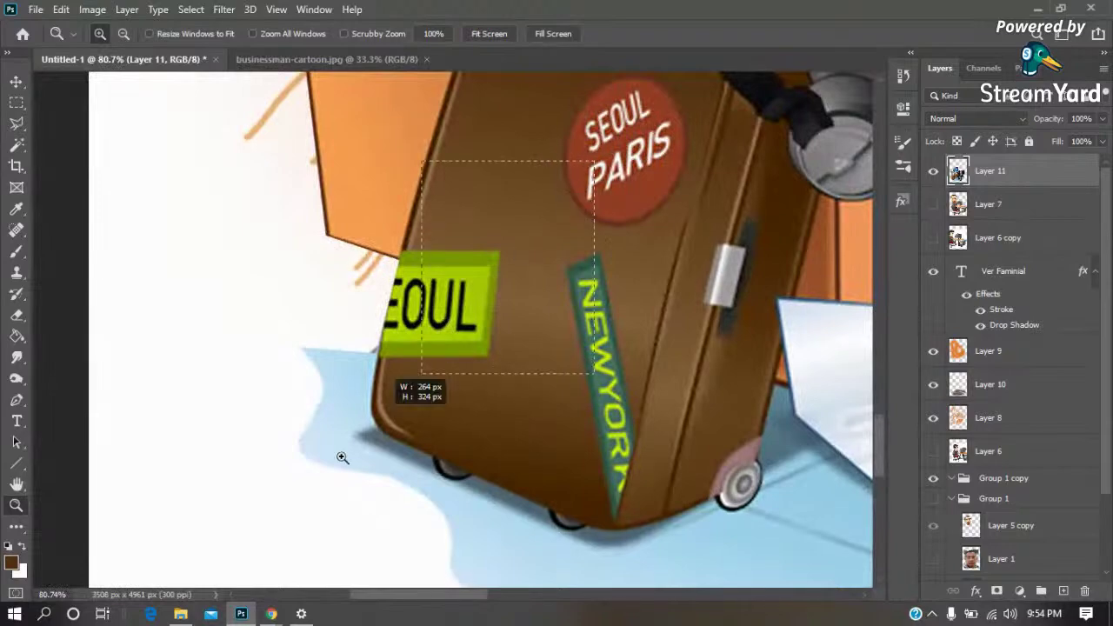
# Paint suitcase brown over the SEOUL sticker with a soft round brush
pyautogui.click(422, 374)
pyautogui.press('i')
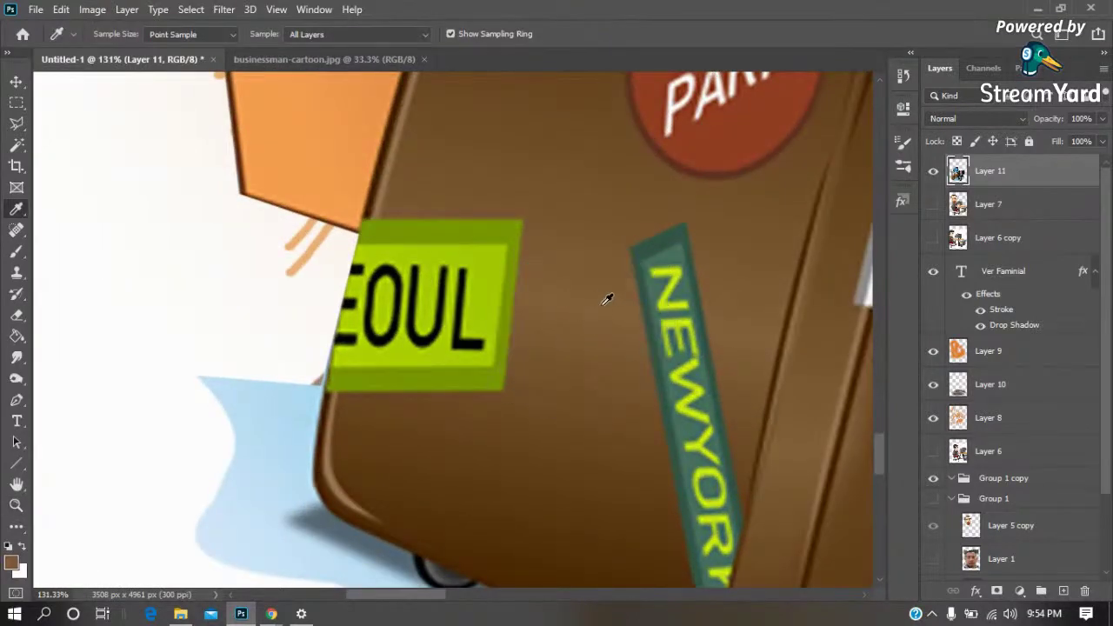
pyautogui.press('b')
pyautogui.rightClick(547, 139)
pyautogui.click(651, 316)
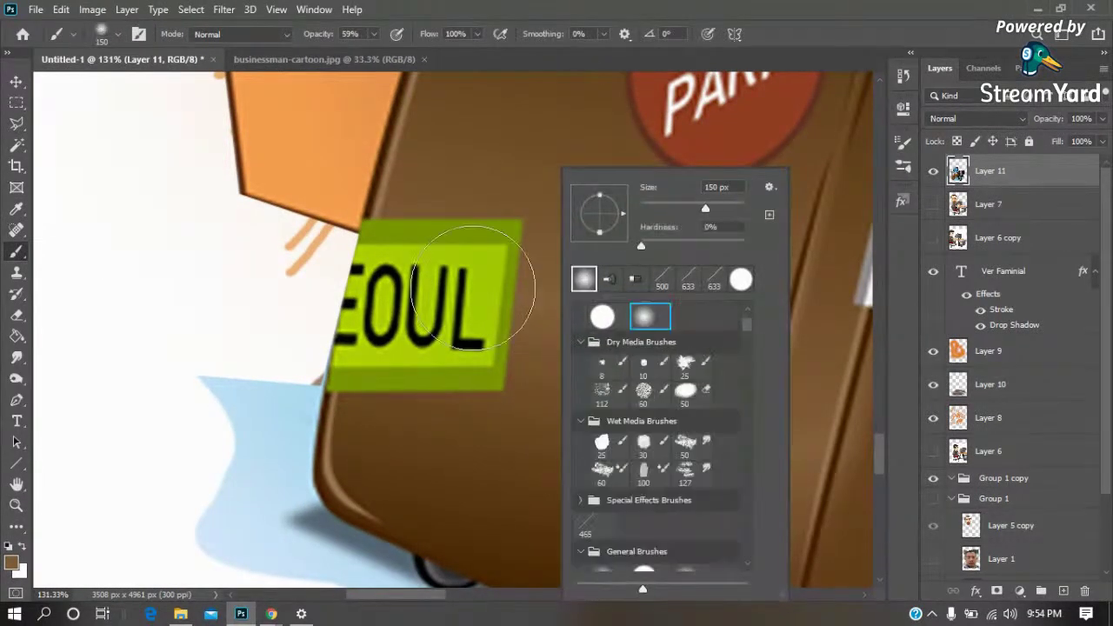
pyautogui.click(483, 287)
pyautogui.moveTo(497, 348); pyautogui.dragTo(451, 310)
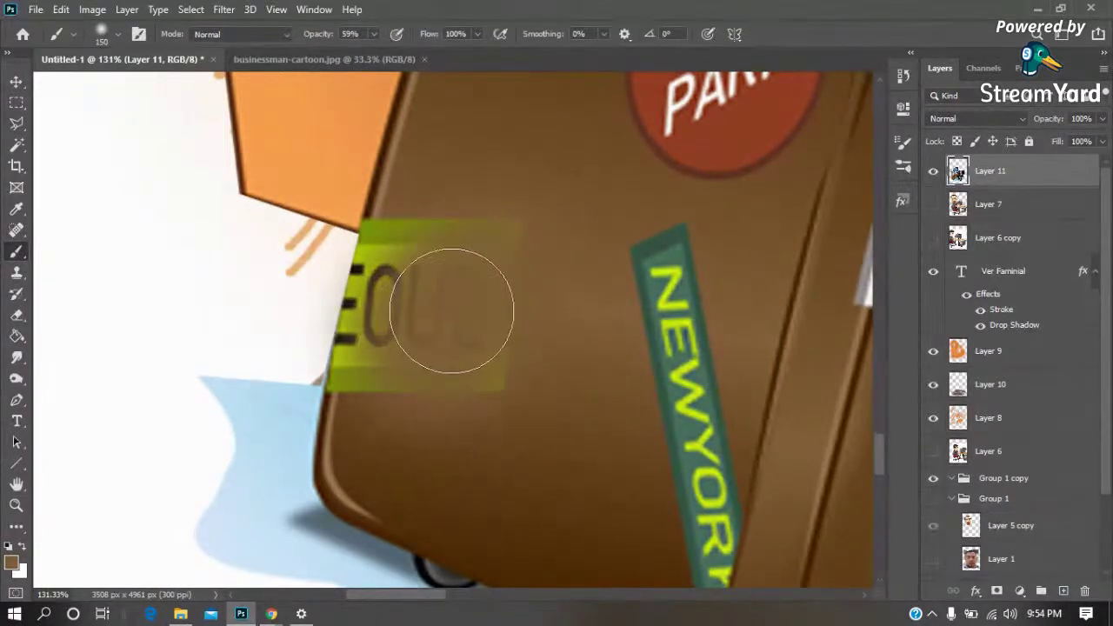
# Clone Stamp brown at 100% opacity over the remaining SEOUL letters and green smudges
pyautogui.press('l')
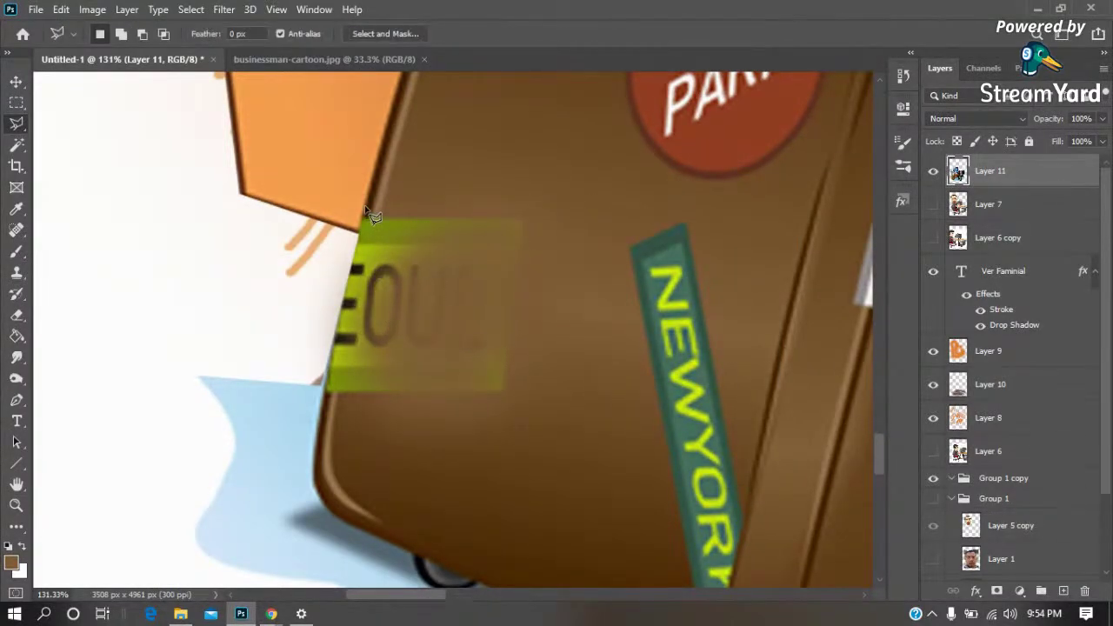
pyautogui.click(360, 230)
pyautogui.press('s')
pyautogui.keyDown('alt'); pyautogui.click(376, 213); pyautogui.keyUp('alt')
pyautogui.moveTo(370, 222); pyautogui.dragTo(357, 278)
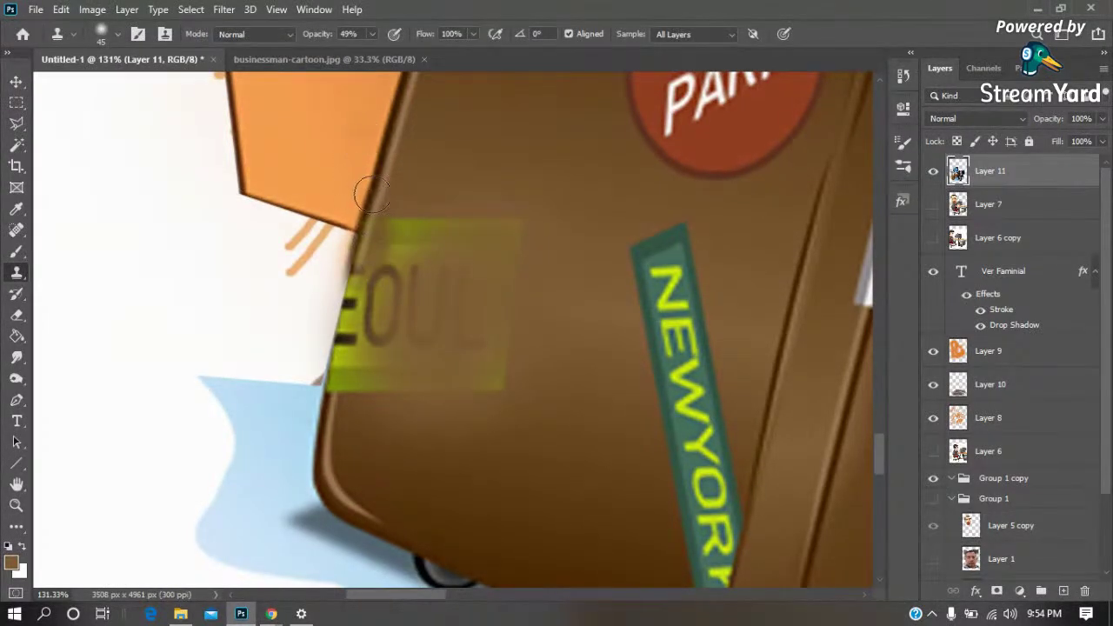
pyautogui.moveTo(371, 34); pyautogui.dragTo(411, 53)
pyautogui.moveTo(499, 230)
pyautogui.mouseDown()
pyautogui.moveTo(388, 230)
pyautogui.moveTo(472, 220)
pyautogui.mouseUp()
pyautogui.moveTo(452, 267); pyautogui.dragTo(483, 237)
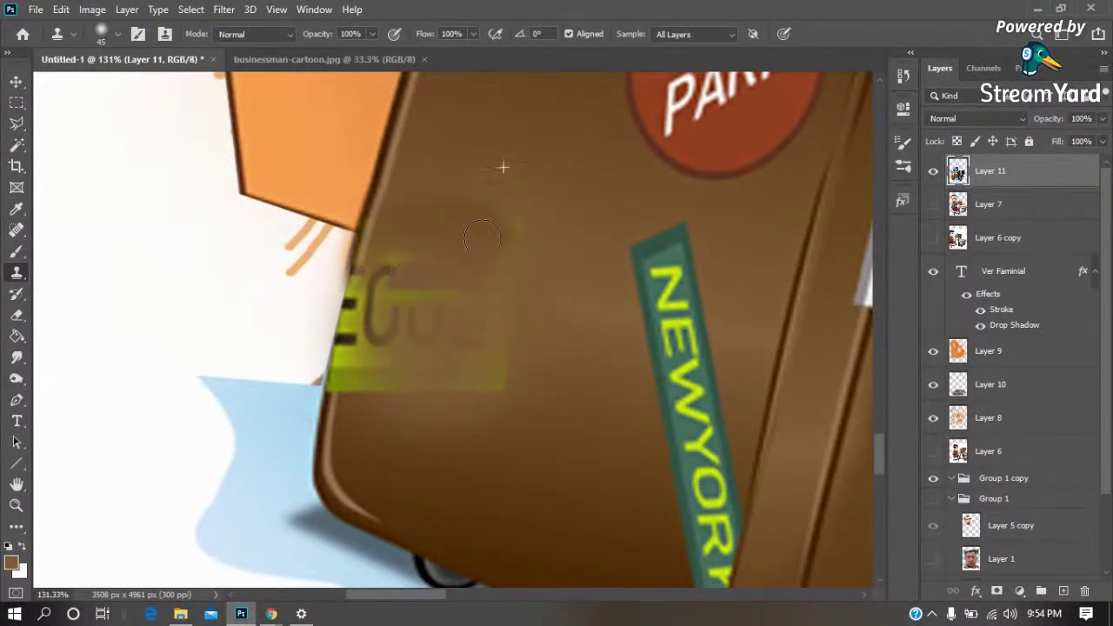
pyautogui.moveTo(388, 314); pyautogui.dragTo(356, 285)
pyautogui.moveTo(349, 356); pyautogui.dragTo(340, 380)
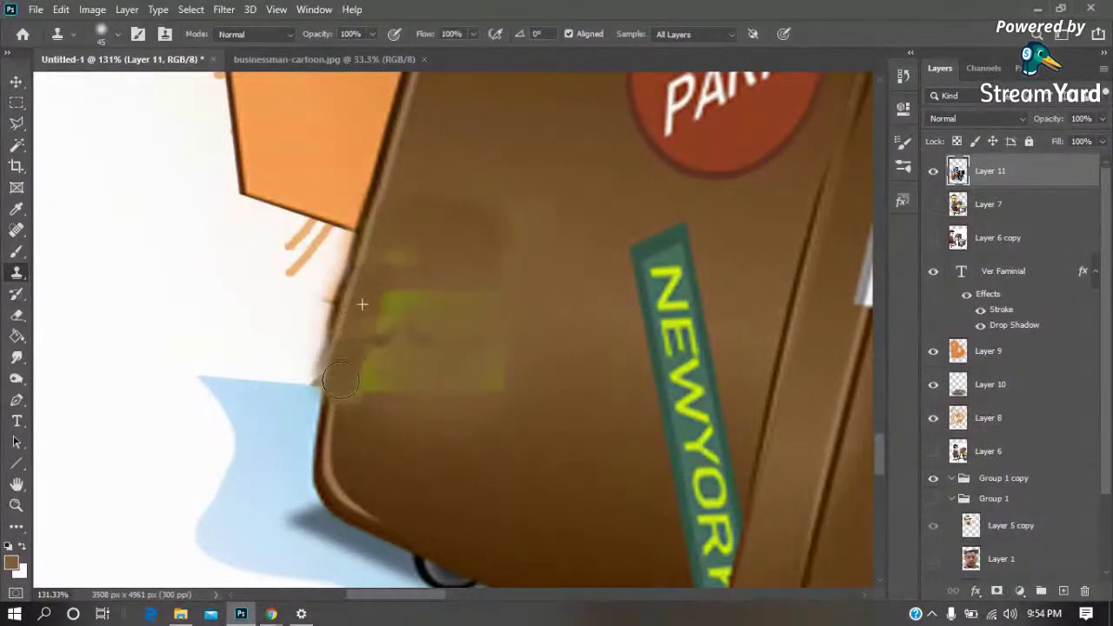
pyautogui.moveTo(398, 283); pyautogui.dragTo(531, 236)
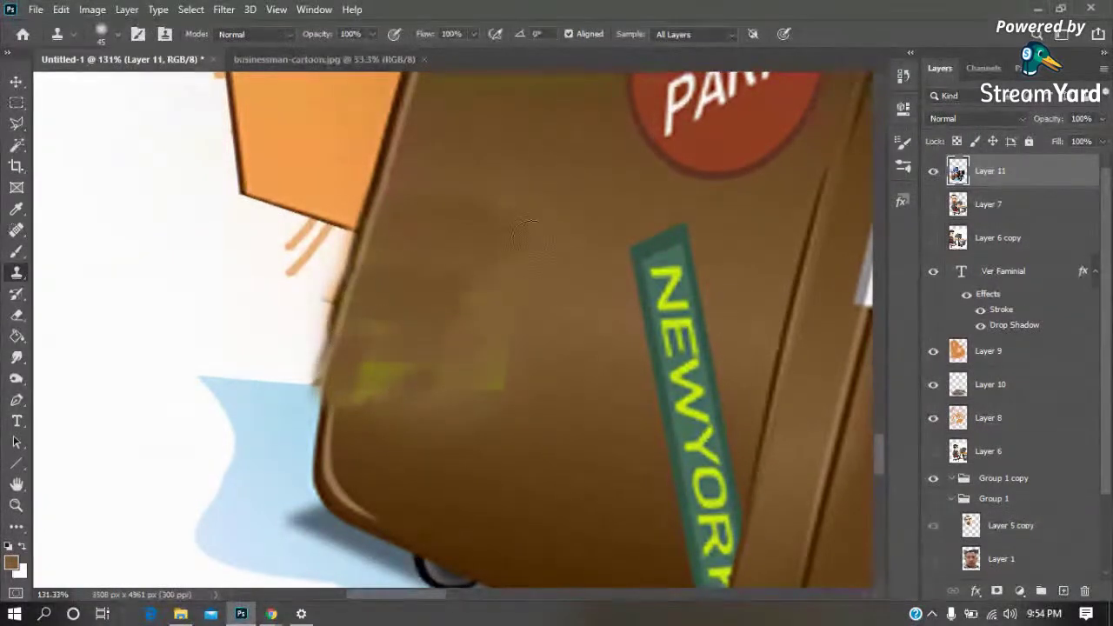
pyautogui.moveTo(442, 358); pyautogui.dragTo(498, 302)
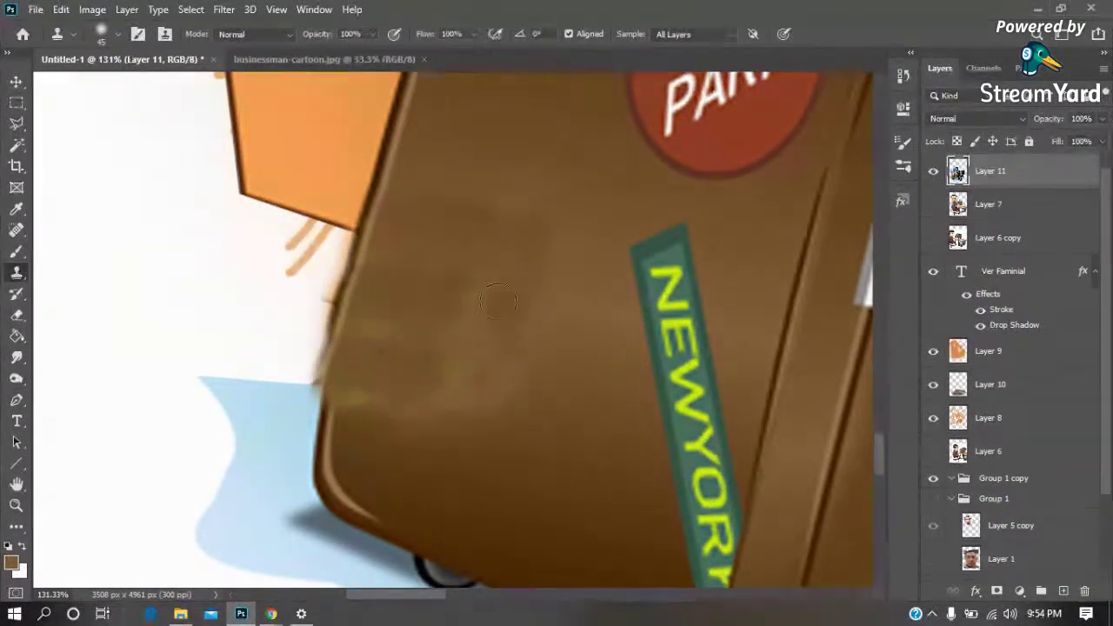
# Paint sampled brown with a 70 px hard round brush over the NEWYORK sticker and dark marks
pyautogui.press('b')
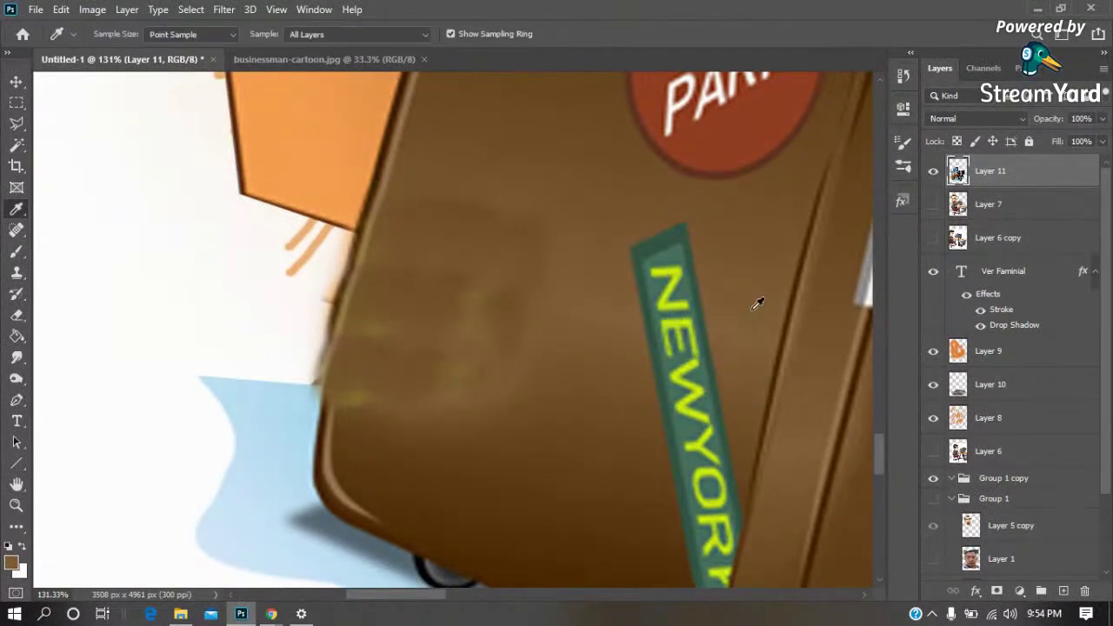
pyautogui.keyDown('alt'); pyautogui.click(755, 301); pyautogui.keyUp('alt')
pyautogui.rightClick(667, 306)
pyautogui.click(707, 315)
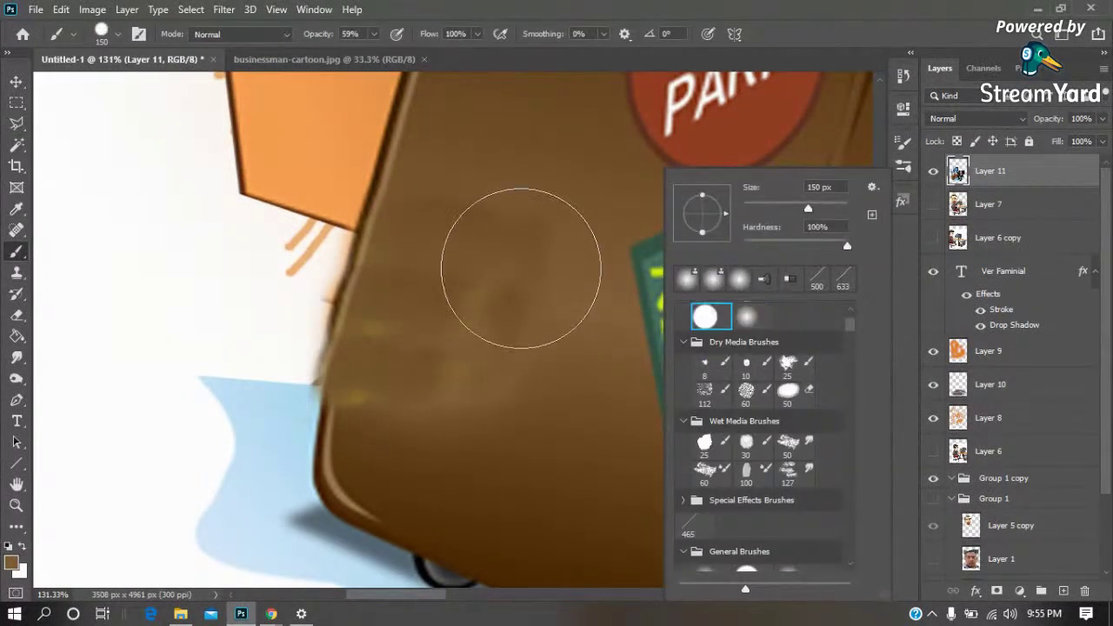
pyautogui.press('Return')
pyautogui.press('[')
pyautogui.press('[')
pyautogui.press('[')
pyautogui.moveTo(661, 252); pyautogui.dragTo(643, 322)
pyautogui.moveTo(665, 365)
pyautogui.mouseDown()
pyautogui.moveTo(680, 259)
pyautogui.moveTo(682, 334)
pyautogui.mouseUp()
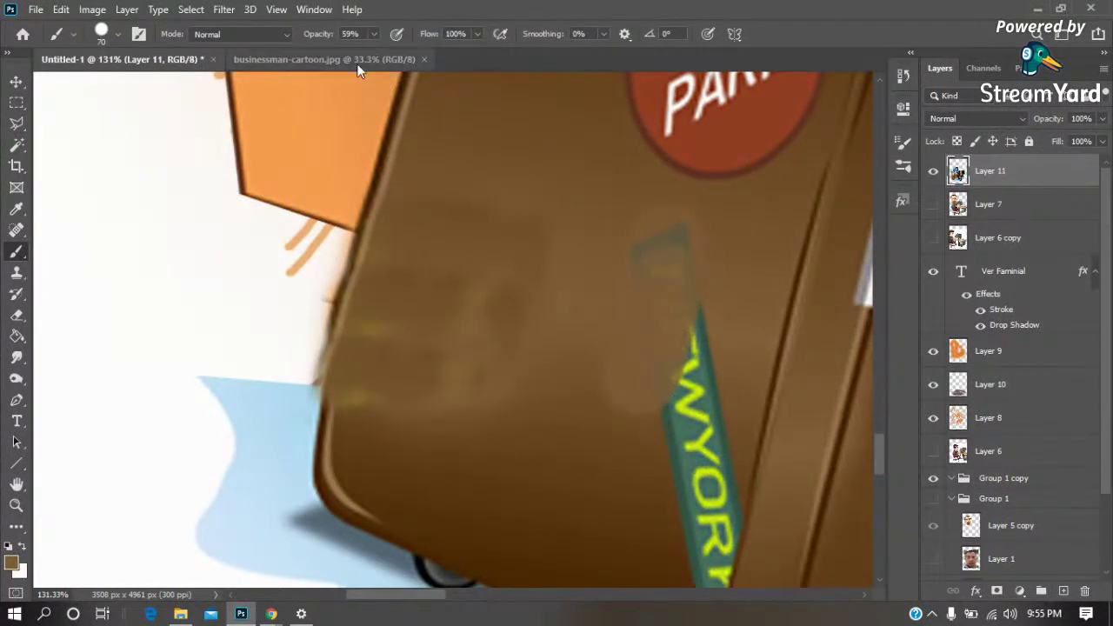
pyautogui.moveTo(678, 298)
pyautogui.mouseDown()
pyautogui.moveTo(684, 460)
pyautogui.moveTo(692, 440)
pyautogui.moveTo(624, 315)
pyautogui.moveTo(634, 454)
pyautogui.moveTo(625, 496)
pyautogui.moveTo(418, 405)
pyautogui.moveTo(319, 299)
pyautogui.moveTo(533, 384)
pyautogui.moveTo(514, 348)
pyautogui.moveTo(576, 365)
pyautogui.moveTo(580, 390)
pyautogui.mouseUp()
pyautogui.scroll(3, 579, 390)
pyautogui.scroll(2, 587, 261)
pyautogui.moveTo(587, 261)
pyautogui.mouseDown()
pyautogui.moveTo(469, 391)
pyautogui.moveTo(368, 330)
pyautogui.moveTo(351, 217)
pyautogui.moveTo(312, 381)
pyautogui.mouseUp()
pyautogui.moveTo(311, 425)
pyautogui.mouseDown()
pyautogui.moveTo(306, 454)
pyautogui.moveTo(637, 326)
pyautogui.mouseUp()
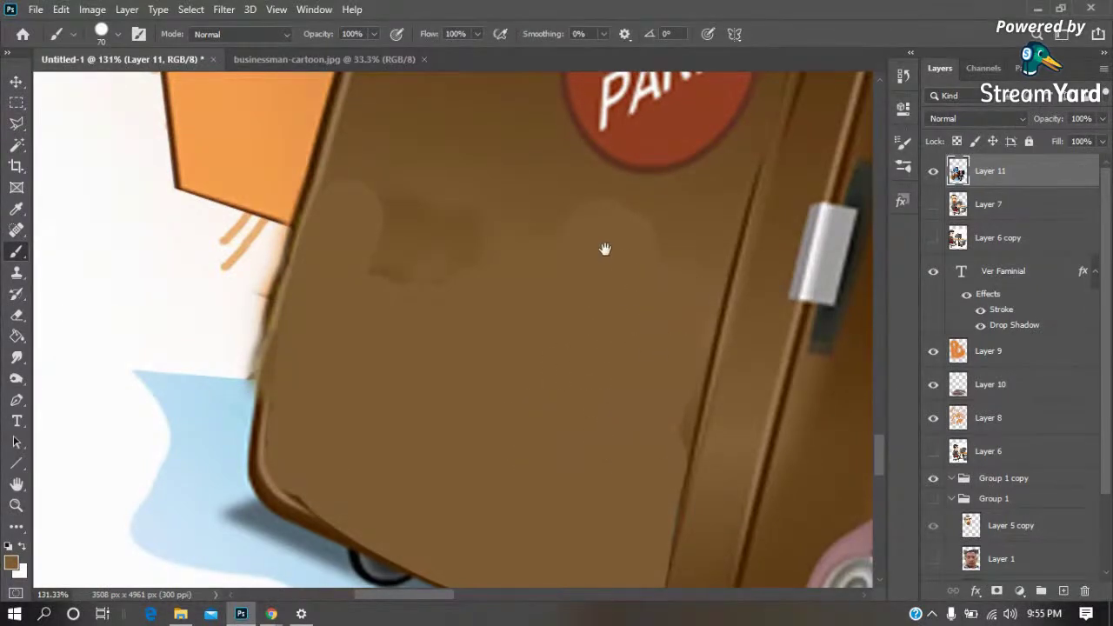
# Sample the badge's red and paint out its SEOUL text, then fit the poster on screen
pyautogui.moveTo(605, 249); pyautogui.dragTo(513, 420)
pyautogui.press('i')
pyautogui.click(611, 189)
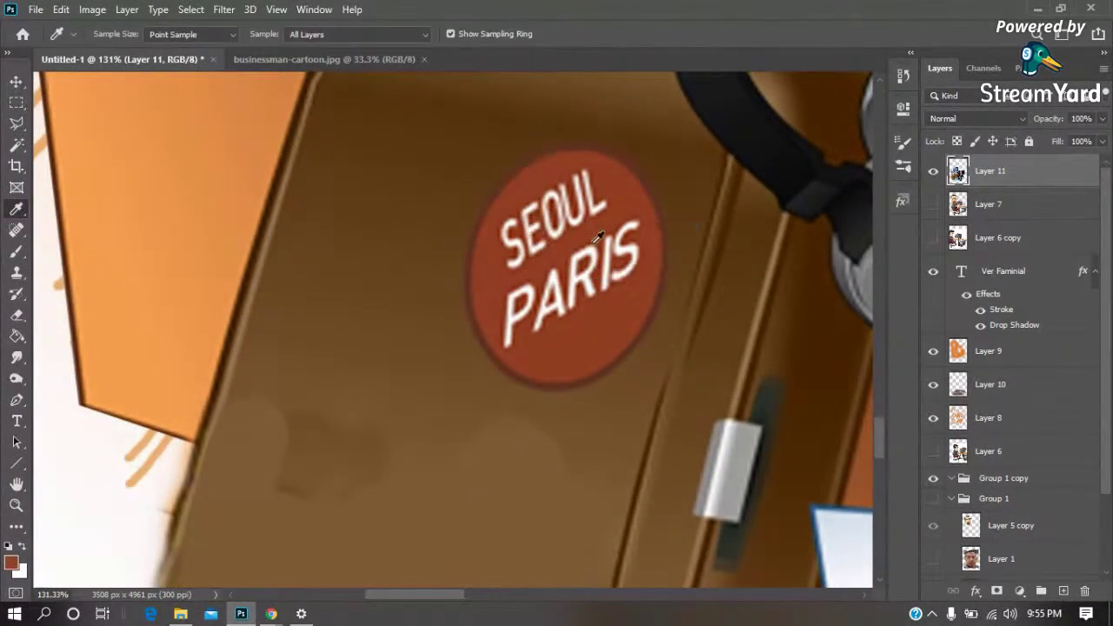
pyautogui.press('b')
pyautogui.moveTo(600, 204)
pyautogui.mouseDown()
pyautogui.moveTo(535, 260)
pyautogui.moveTo(542, 319)
pyautogui.moveTo(618, 239)
pyautogui.mouseUp()
pyautogui.hotkey('ctrl', '0')
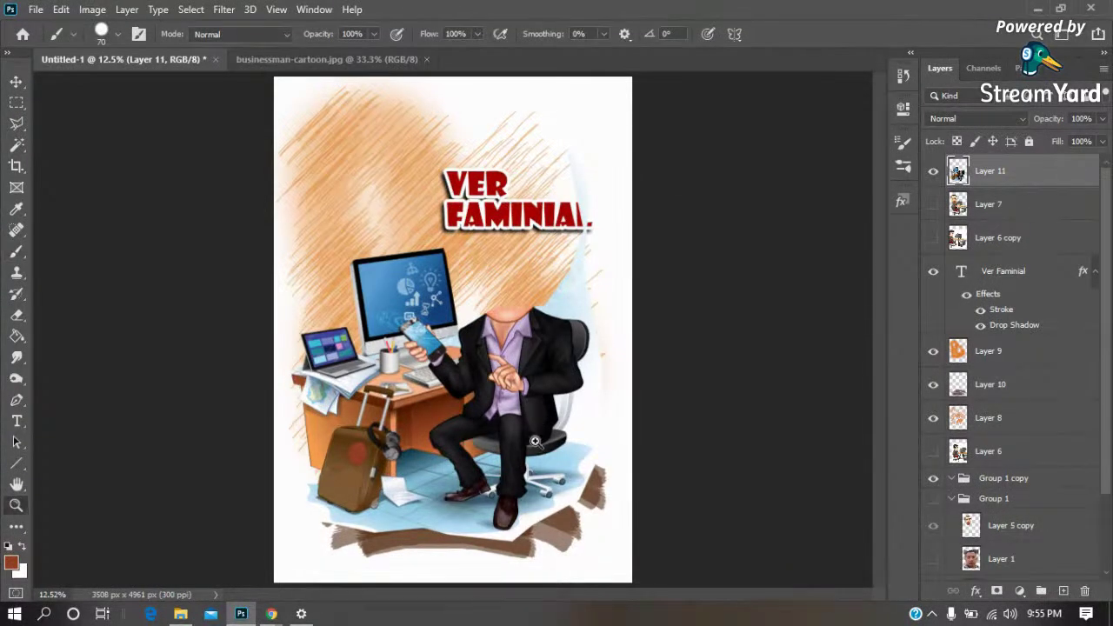
# Magic Wand-delete the blue floor around the suitcase and the strip between the wheels
pyautogui.moveTo(684, 363); pyautogui.dragTo(307, 504)
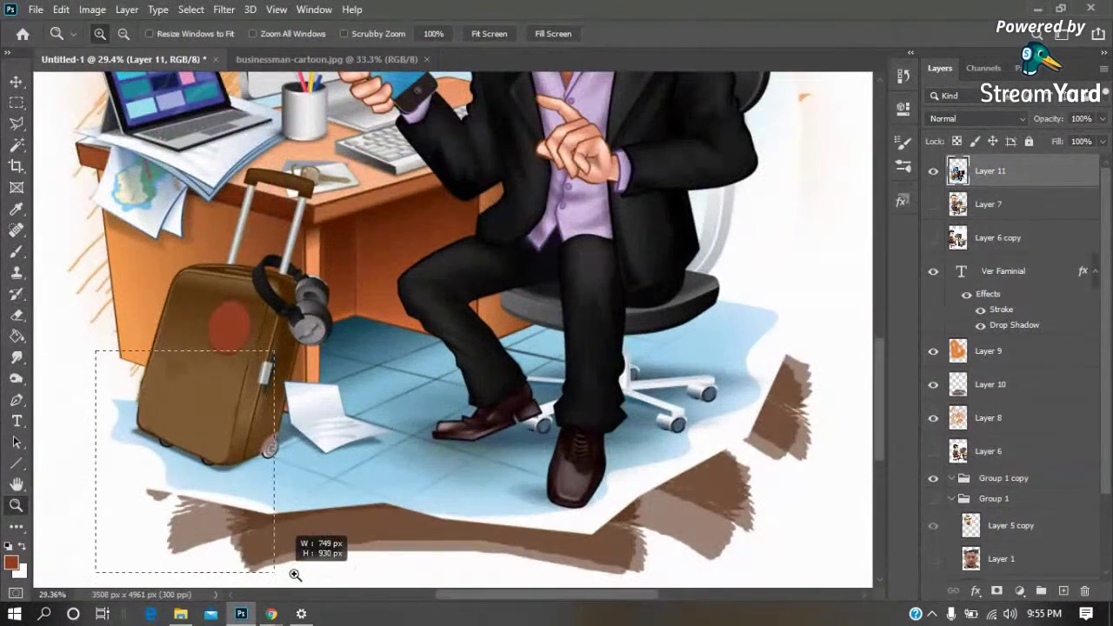
pyautogui.moveTo(95, 348); pyautogui.dragTo(293, 567)
pyautogui.press('w')
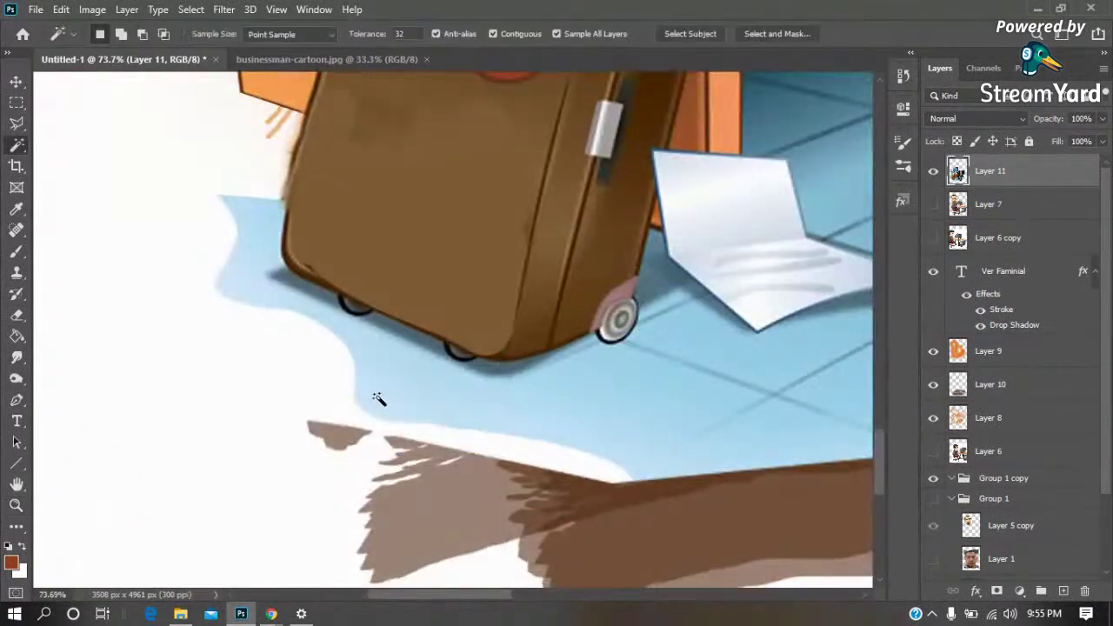
pyautogui.click(253, 250)
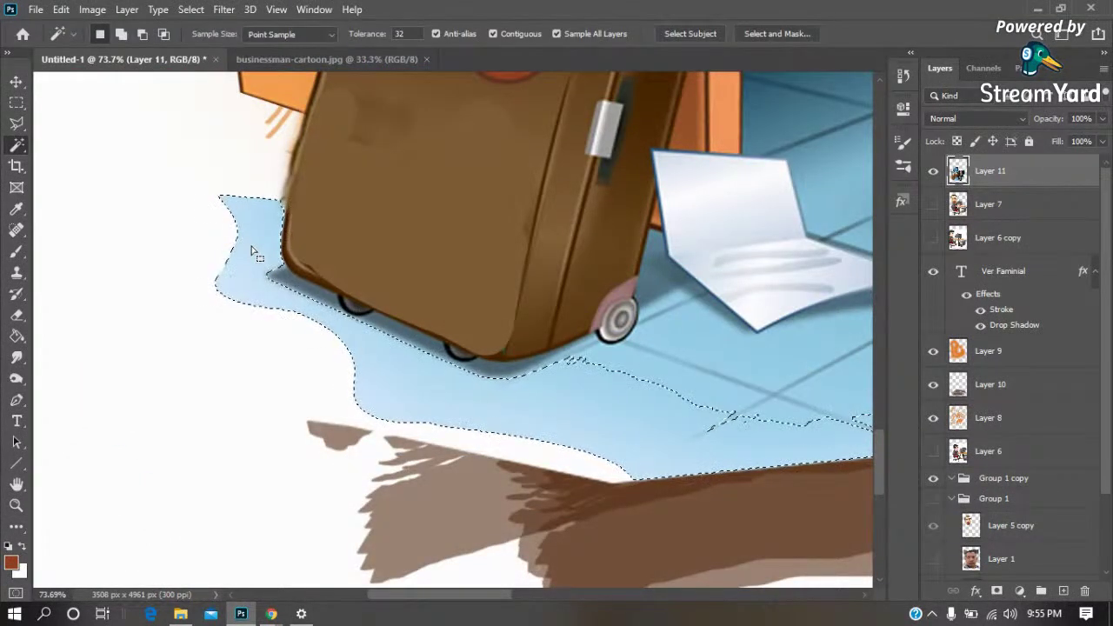
pyautogui.press('Delete')
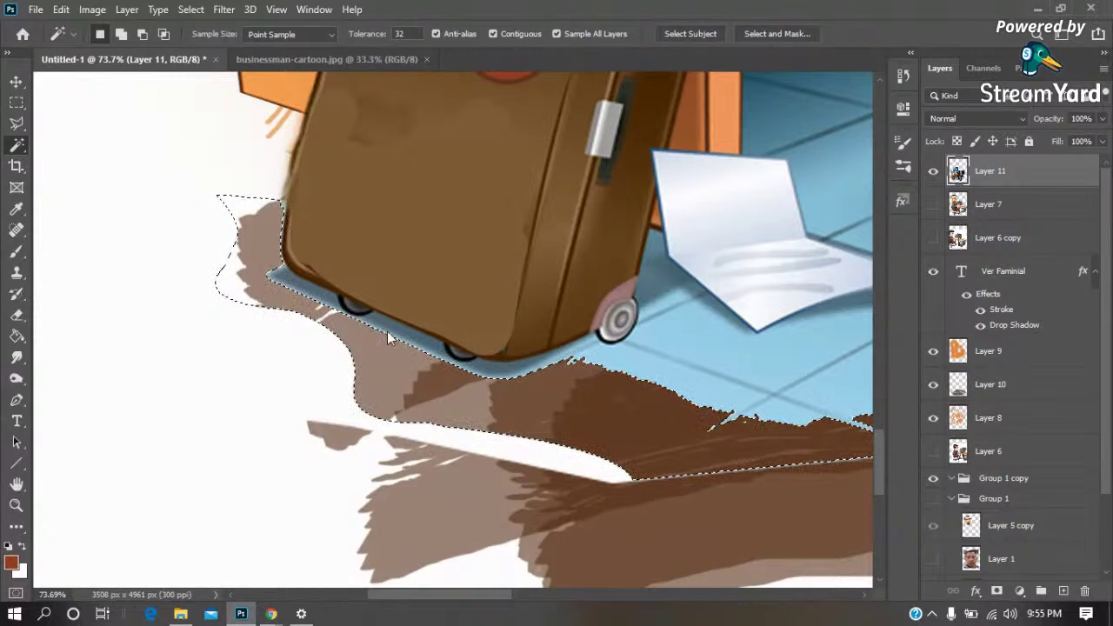
pyautogui.click(387, 331)
pyautogui.press('Delete')
# Delete the leftover blue patches at the suitcase's corner and beside the wheel
pyautogui.click(323, 296)
pyautogui.press('Delete')
pyautogui.click(635, 367)
pyautogui.press('Delete')
pyautogui.click(663, 301)
pyautogui.press('Delete')
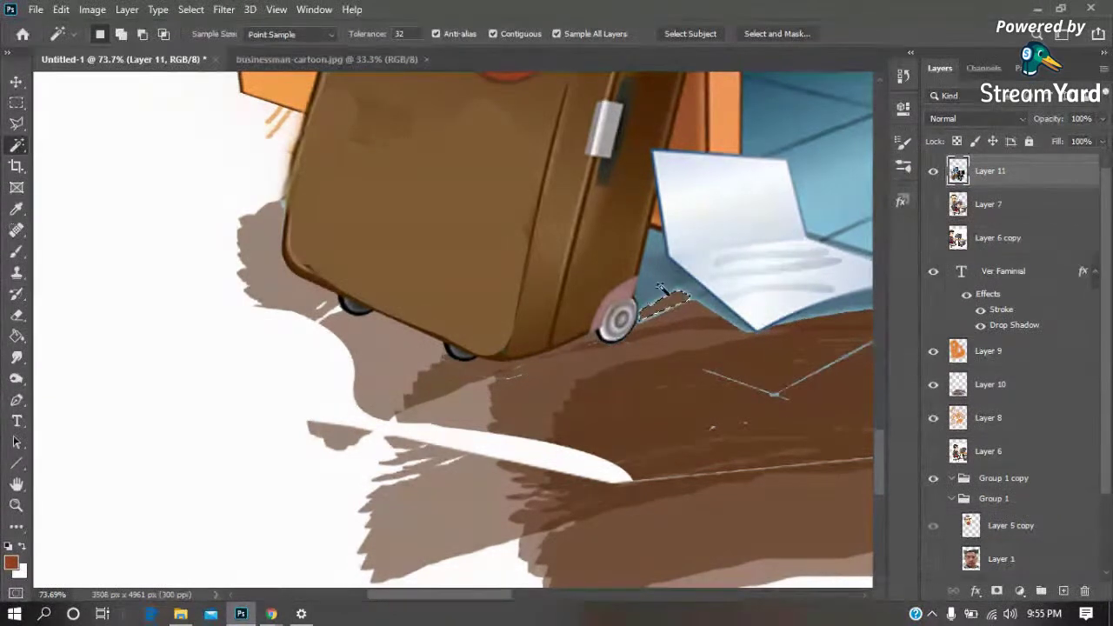
pyautogui.press('Delete')
pyautogui.keyDown('shift'); pyautogui.click(680, 308); pyautogui.keyUp('shift')
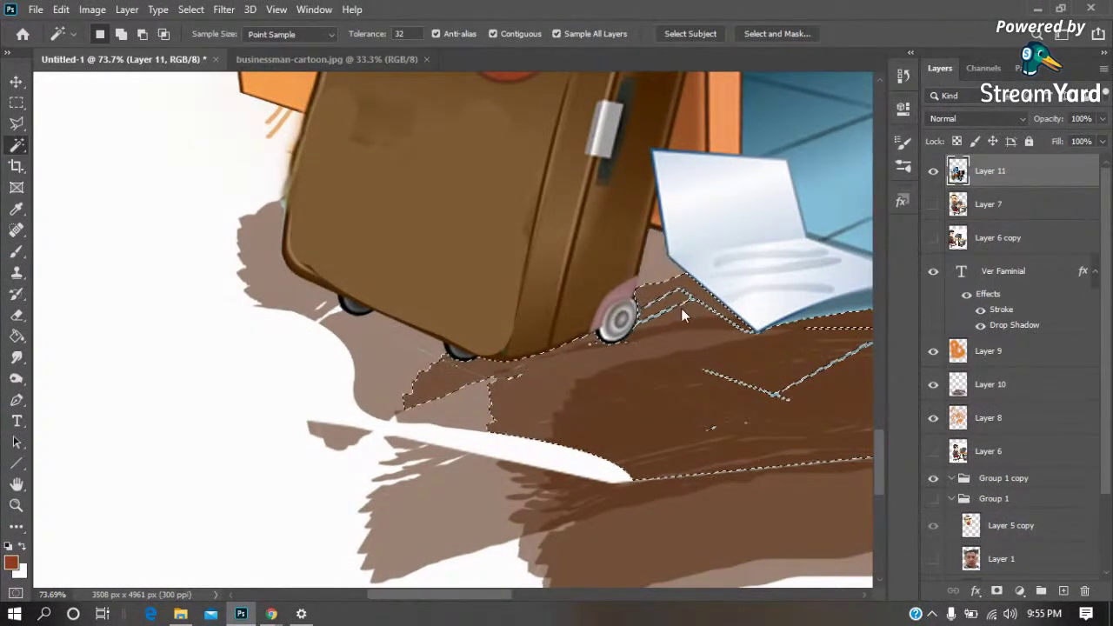
# Erase the stray blue line on the floor, then zoom in on the floor under the desk
pyautogui.press('m')
pyautogui.press('z')
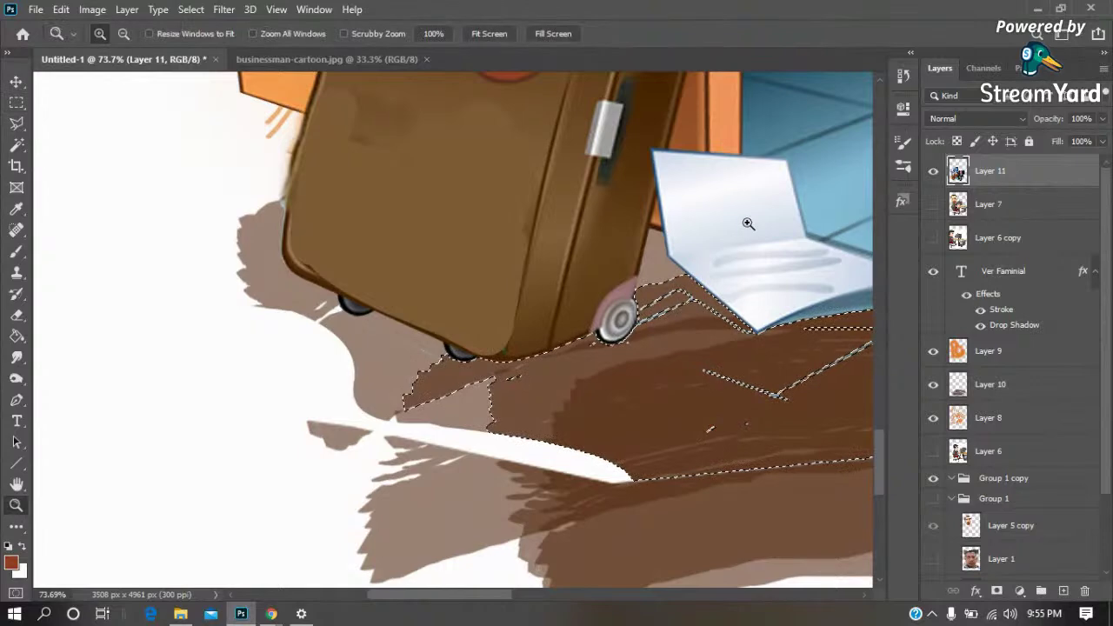
pyautogui.scroll(5, 745, 318)
pyautogui.press('e')
pyautogui.moveTo(541, 267); pyautogui.dragTo(581, 236)
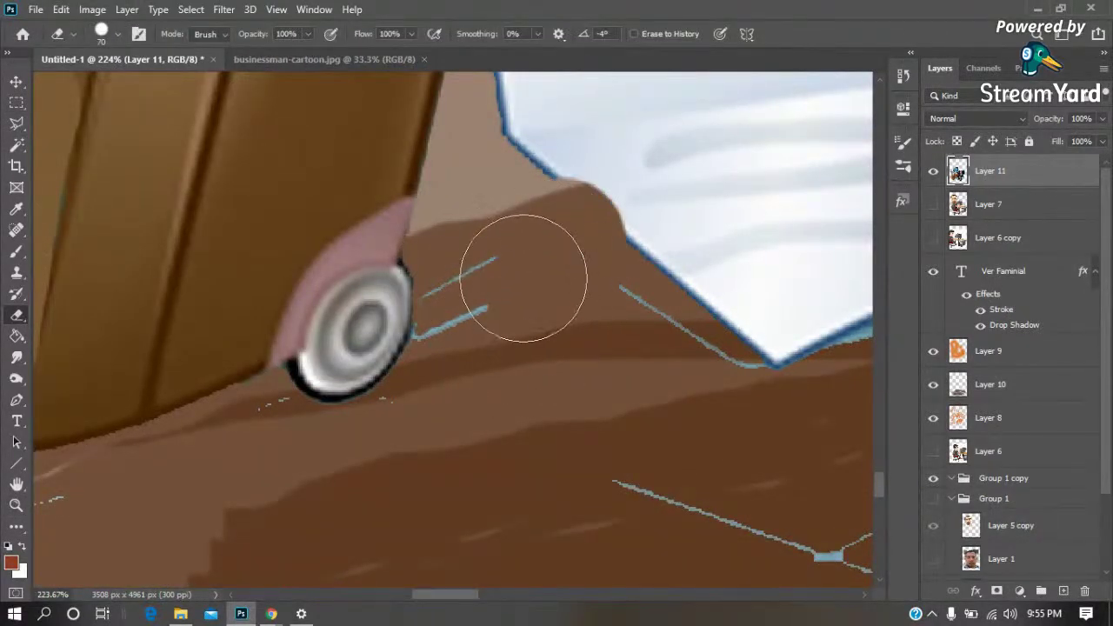
pyautogui.hotkey('ctrl', 'z')
pyautogui.moveTo(534, 278)
pyautogui.mouseDown()
pyautogui.moveTo(465, 324)
pyautogui.moveTo(489, 281)
pyautogui.moveTo(724, 413)
pyautogui.moveTo(650, 409)
pyautogui.moveTo(476, 223)
pyautogui.mouseUp()
pyautogui.hotkey('ctrl', 'z')
pyautogui.moveTo(397, 318); pyautogui.dragTo(709, 425)
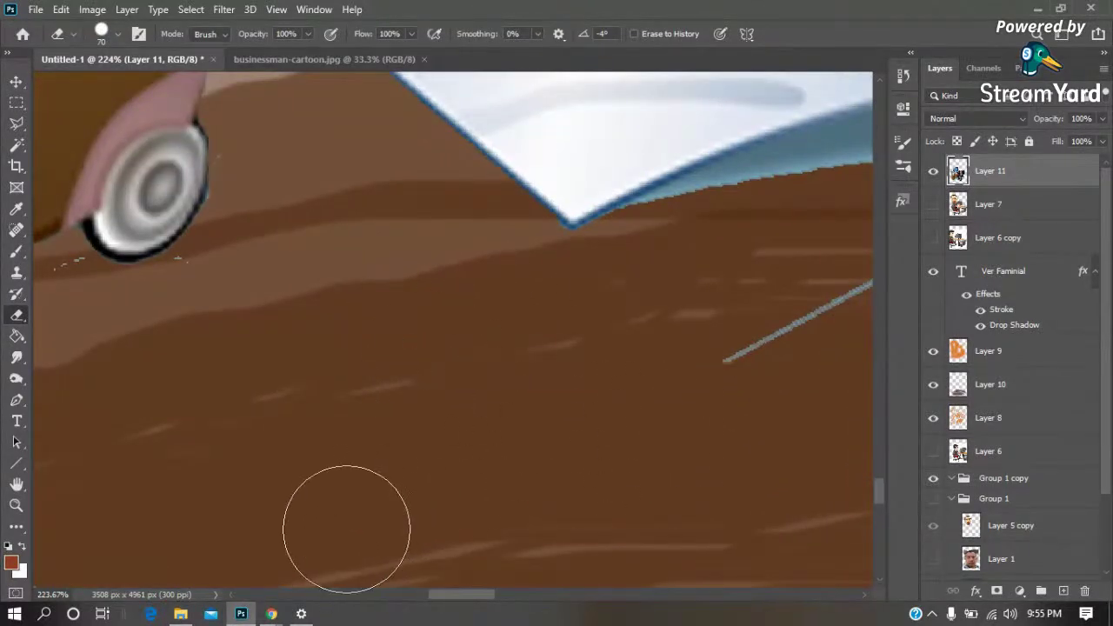
pyautogui.moveTo(296, 394); pyautogui.dragTo(412, 323)
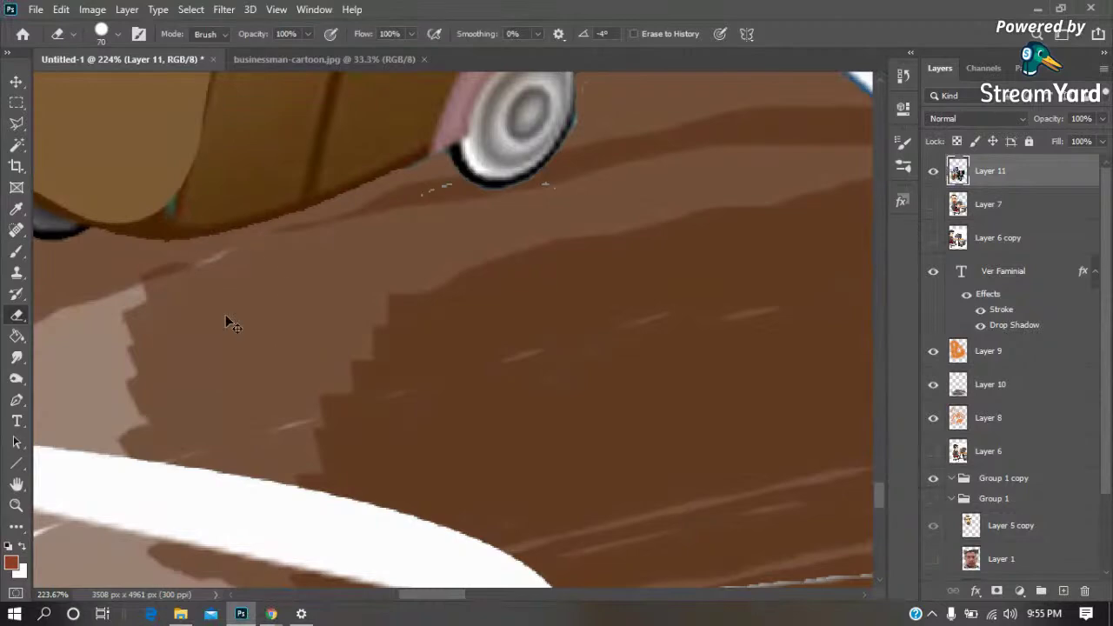
pyautogui.hotkey('ctrl', '0')
pyautogui.press('z')
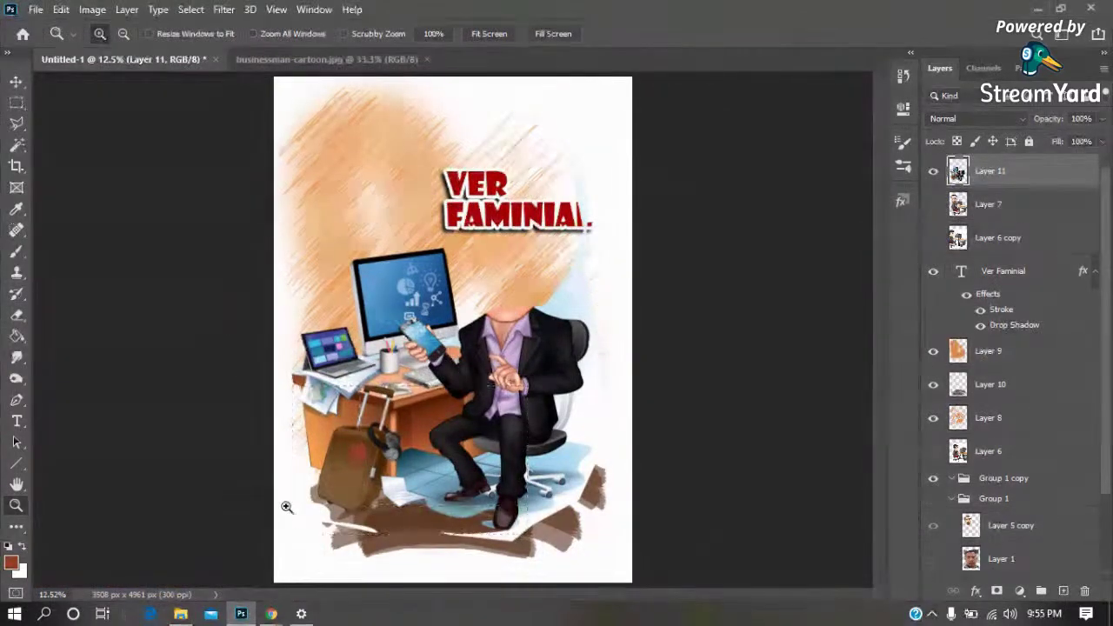
pyautogui.moveTo(531, 381); pyautogui.dragTo(287, 556)
pyautogui.moveTo(635, 235); pyautogui.dragTo(234, 400)
# Magic Wand-select and delete five blue floor tile areas, then deselect
pyautogui.press('w')
pyautogui.click(439, 292)
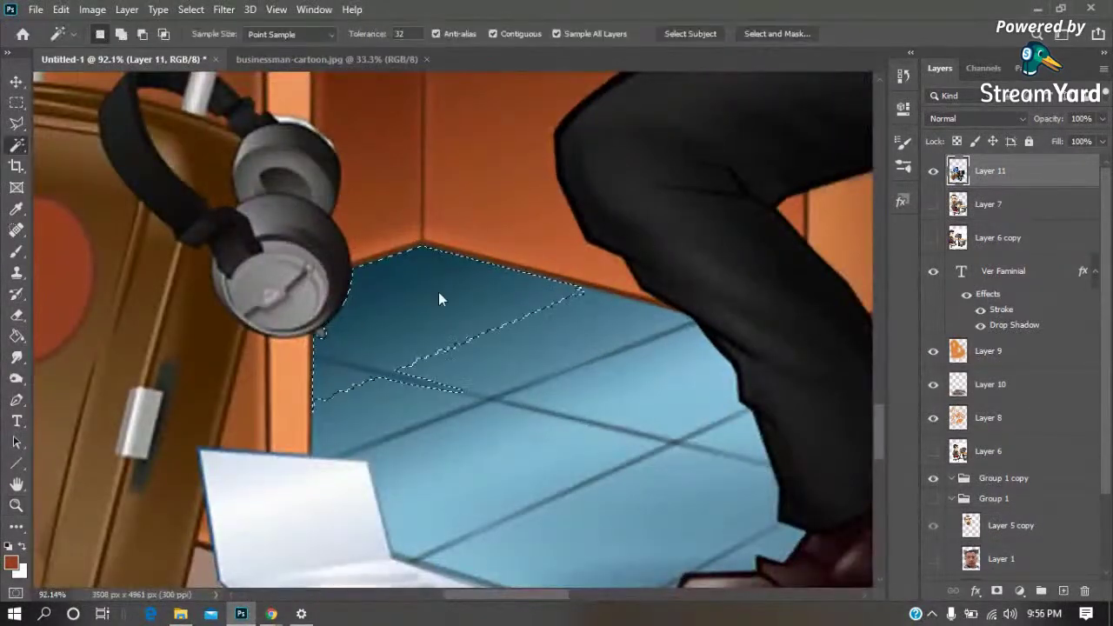
pyautogui.press('Delete')
pyautogui.click(557, 343)
pyautogui.press('Delete')
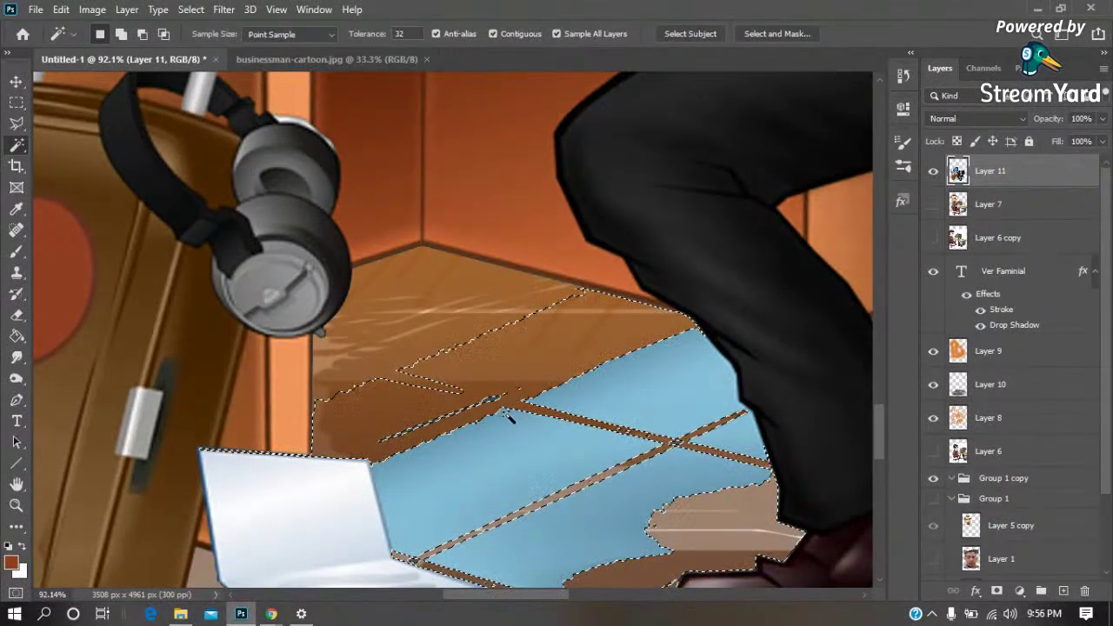
pyautogui.click(516, 446)
pyautogui.press('Delete')
pyautogui.click(666, 378)
pyautogui.press('Delete')
pyautogui.click(688, 481)
pyautogui.press('Delete')
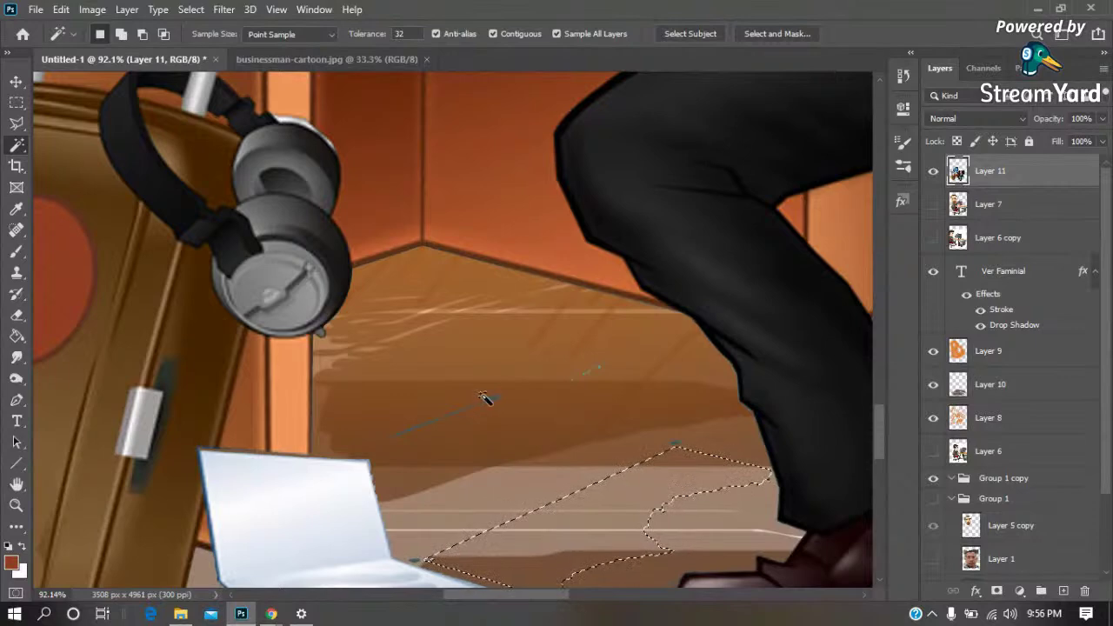
pyautogui.hotkey('ctrl', 'd')
# Erase the leftover blue floor patches near the paper and beside the shoe
pyautogui.press('e')
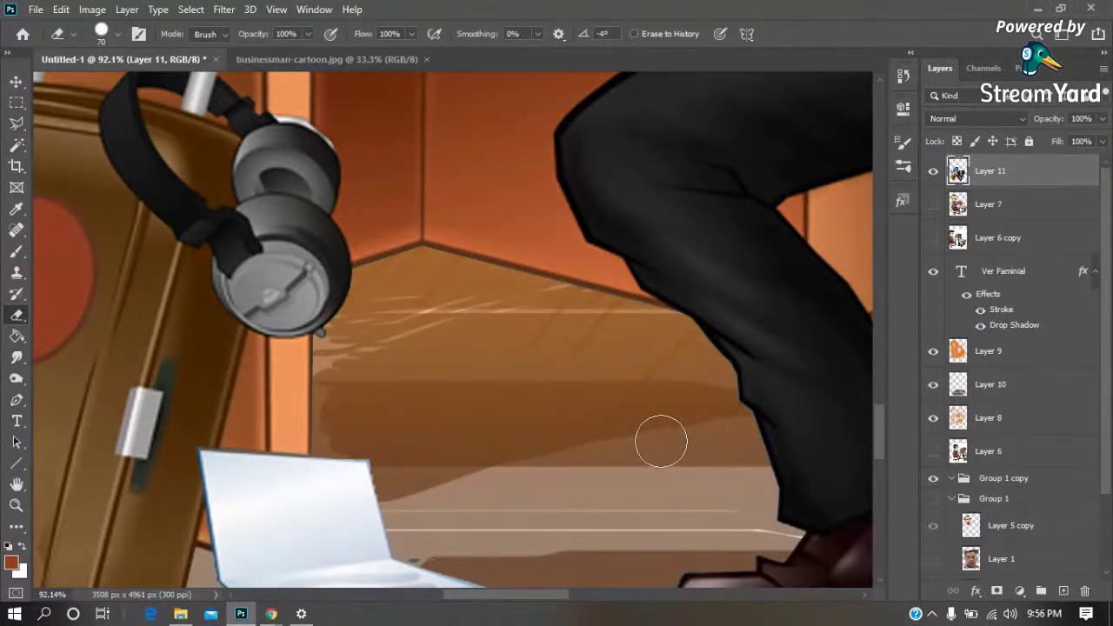
pyautogui.moveTo(529, 368); pyautogui.dragTo(350, 279)
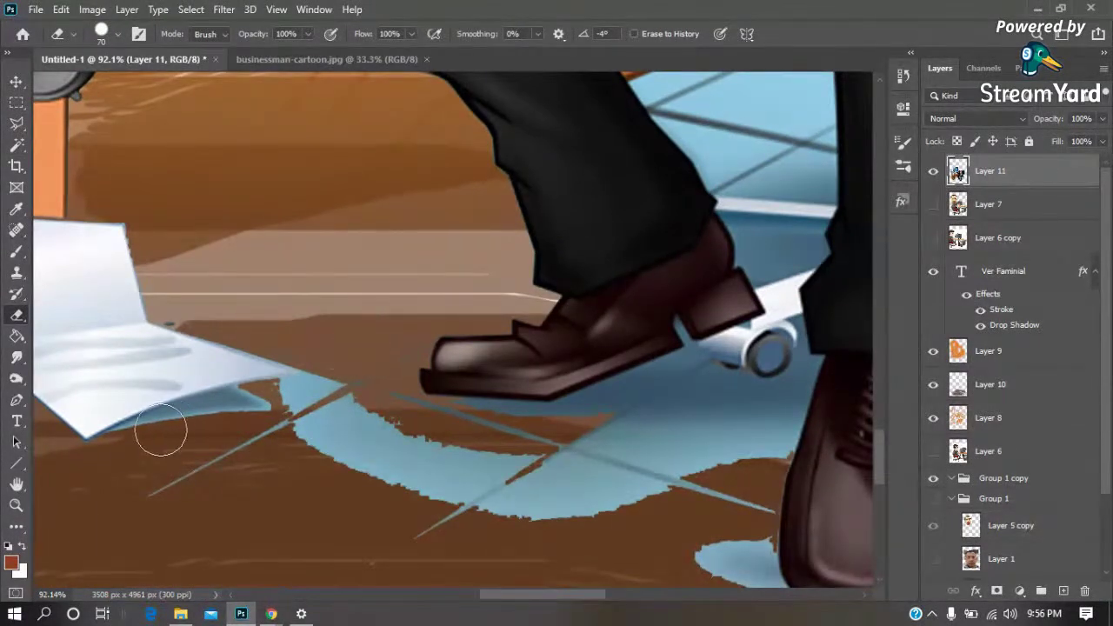
pyautogui.moveTo(119, 450)
pyautogui.mouseDown()
pyautogui.moveTo(224, 409)
pyautogui.moveTo(338, 392)
pyautogui.mouseUp()
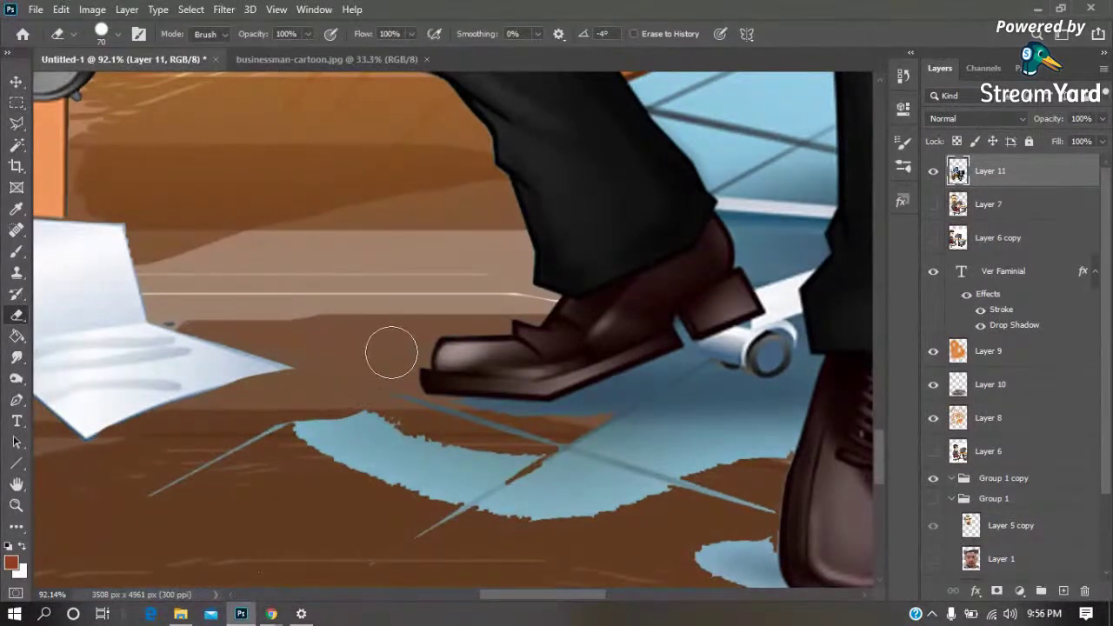
pyautogui.moveTo(408, 420)
pyautogui.mouseDown()
pyautogui.moveTo(131, 507)
pyautogui.moveTo(420, 425)
pyautogui.moveTo(370, 507)
pyautogui.moveTo(354, 489)
pyautogui.mouseUp()
pyautogui.moveTo(442, 495); pyautogui.dragTo(235, 440)
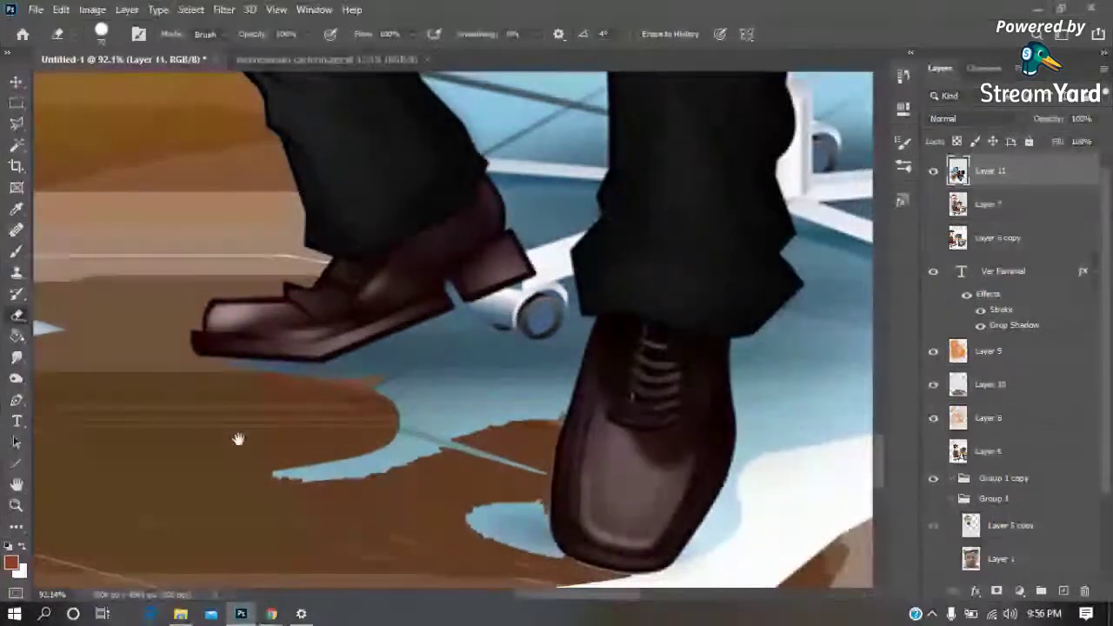
# Polygonal-lasso the blue floor around the shoes and under the chair wheel, and delete it
pyautogui.press('z')
pyautogui.moveTo(183, 216); pyautogui.dragTo(687, 511)
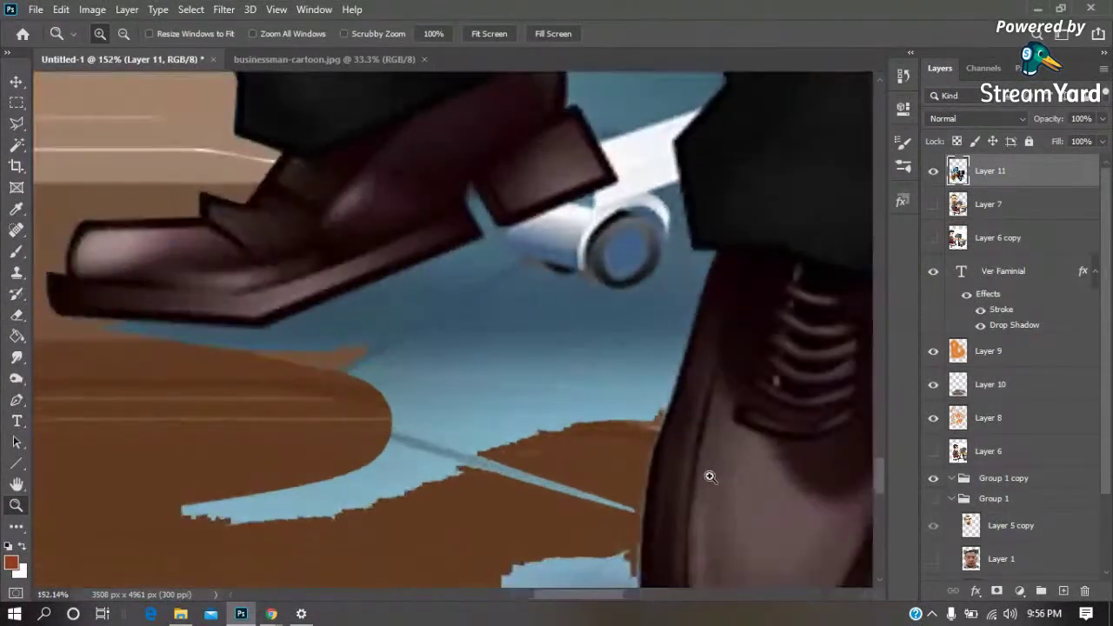
pyautogui.press('l')
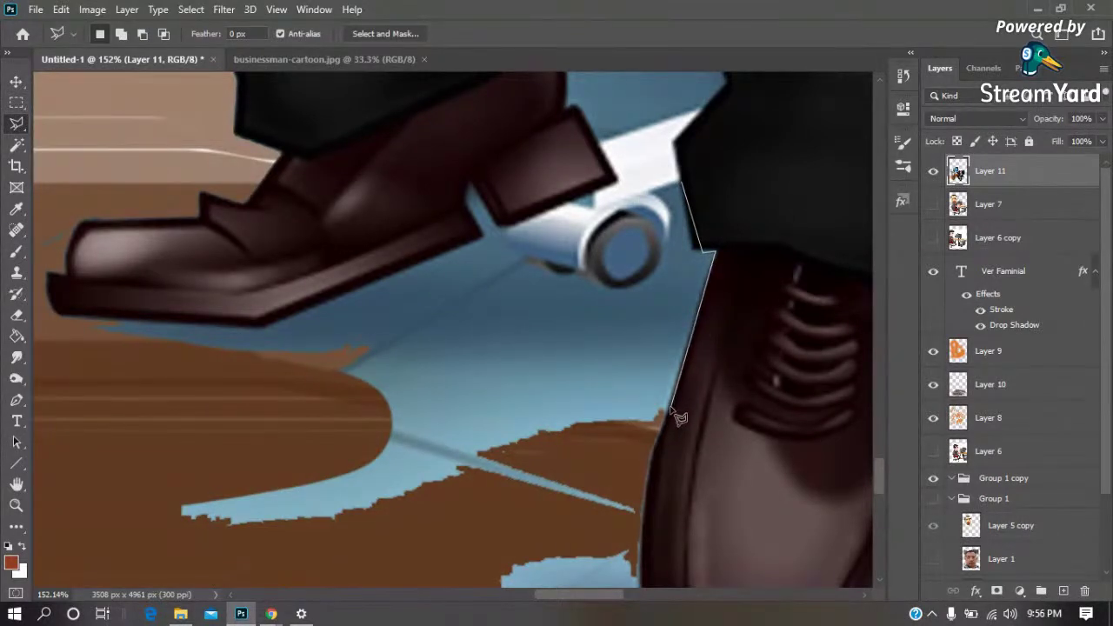
pyautogui.scroll(-5, 658, 454)
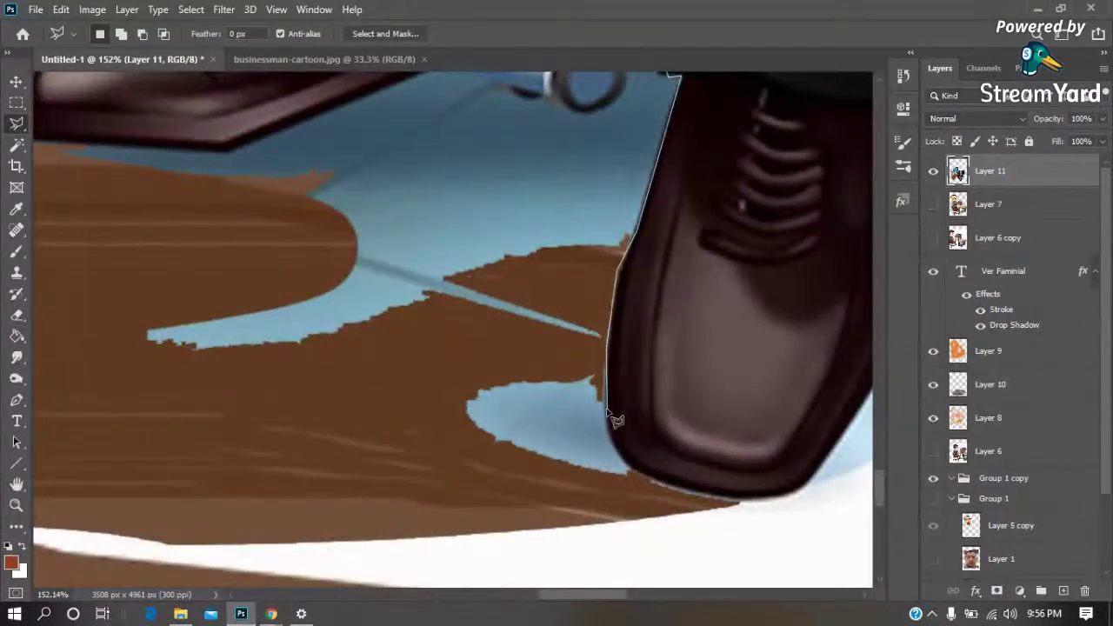
pyautogui.click(630, 474)
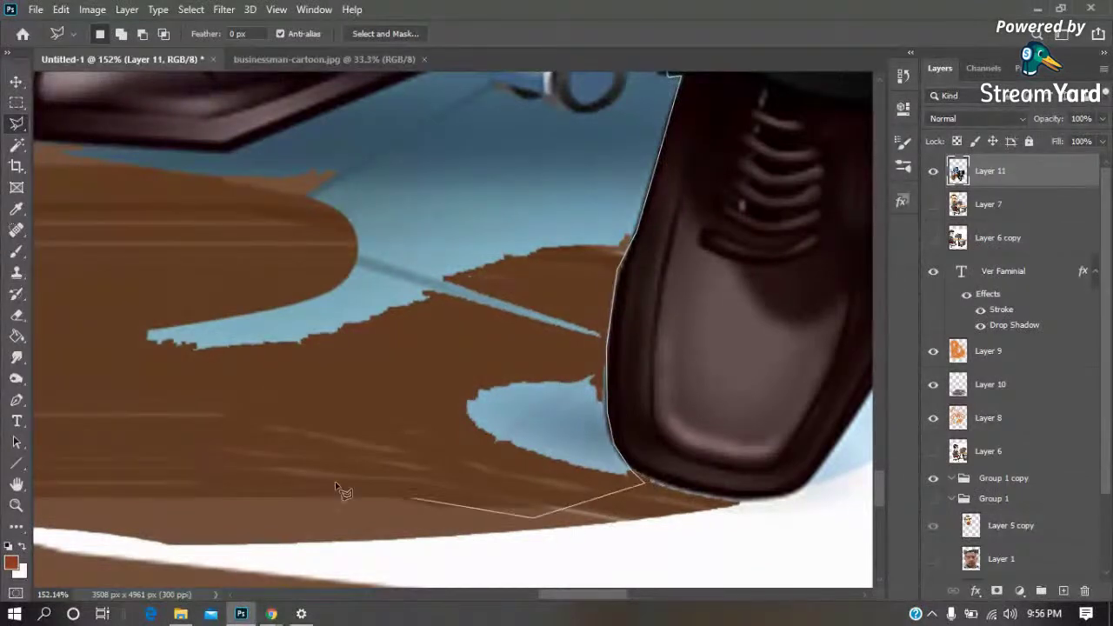
pyautogui.moveTo(125, 249); pyautogui.dragTo(169, 318)
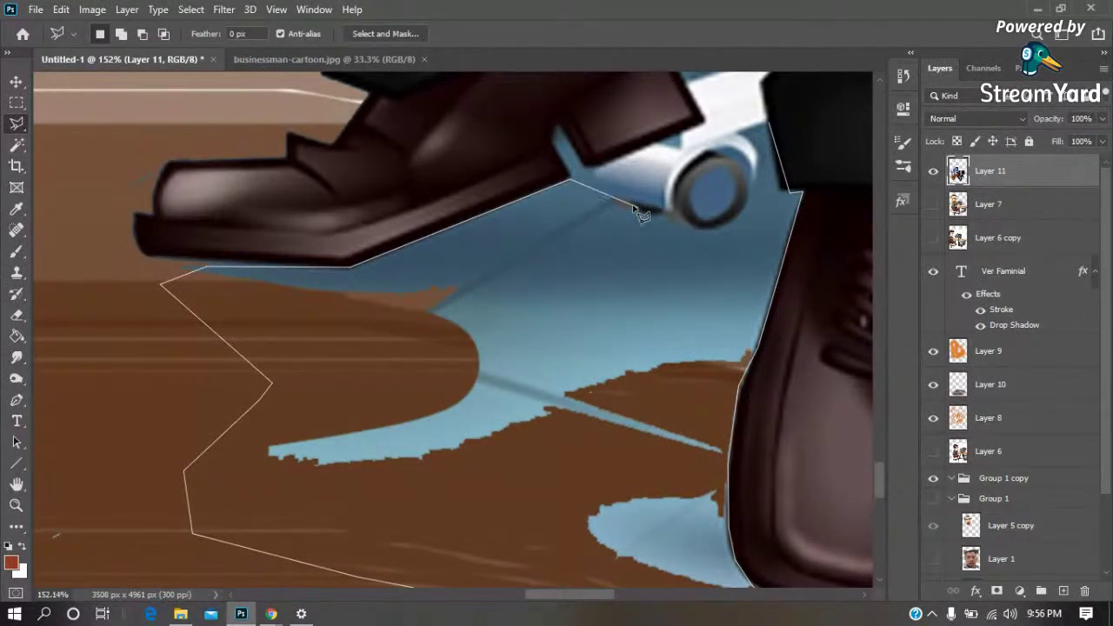
pyautogui.click(694, 227)
pyautogui.doubleClick(750, 140)
pyautogui.press('Delete')
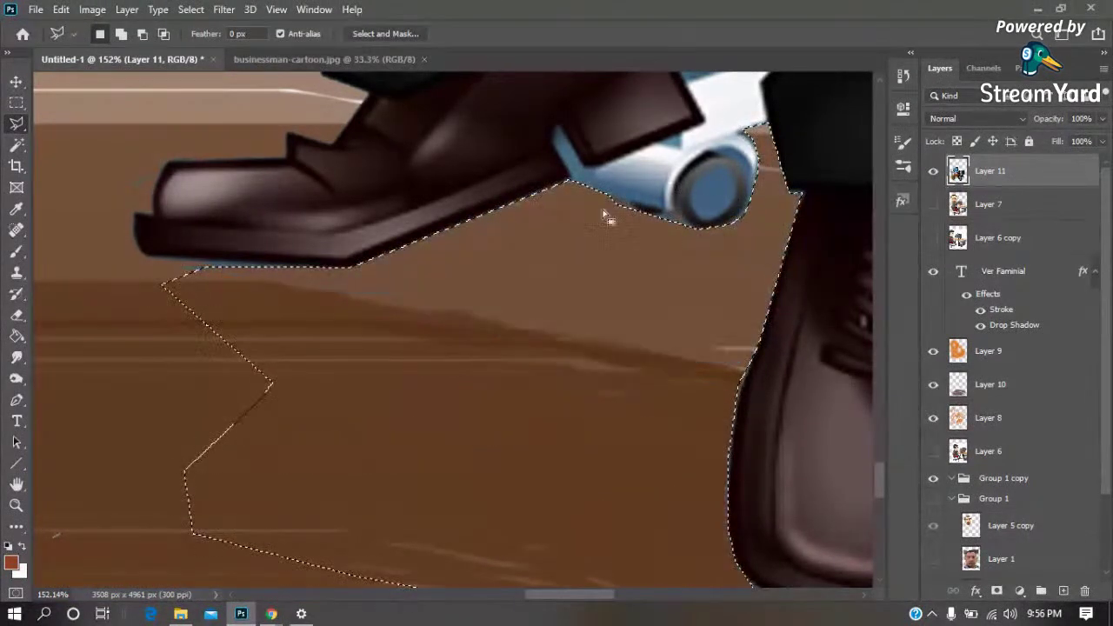
pyautogui.hotkey('ctrl', 'd')
# Zoom in on the legs and chair, and begin a polygonal lasso along the trouser edge
pyautogui.press('z')
pyautogui.hotkey('ctrl', '0')
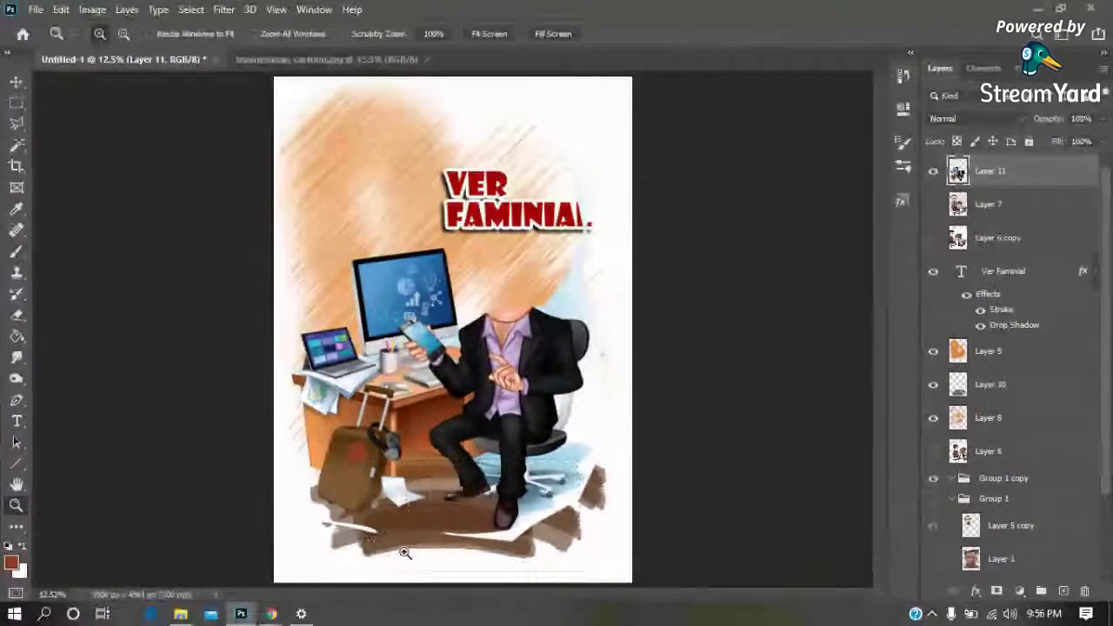
pyautogui.moveTo(400, 557); pyautogui.dragTo(507, 300)
pyautogui.scroll(3, 507, 300)
pyautogui.scroll(3, 508, 326)
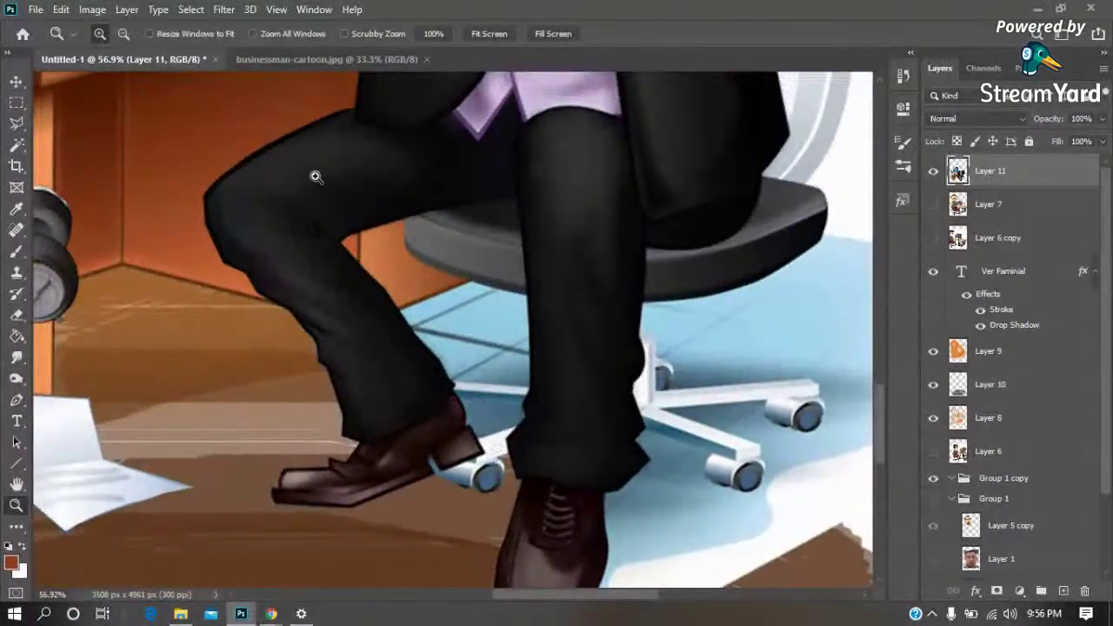
pyautogui.moveTo(316, 177); pyautogui.dragTo(658, 493)
pyautogui.press('l')
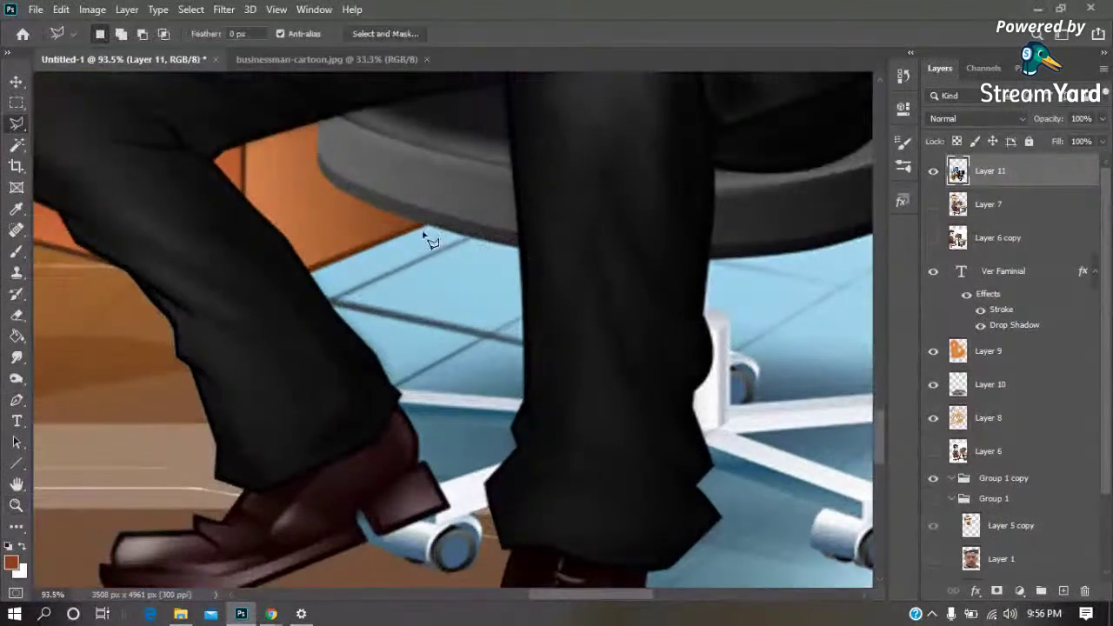
pyautogui.click(311, 274)
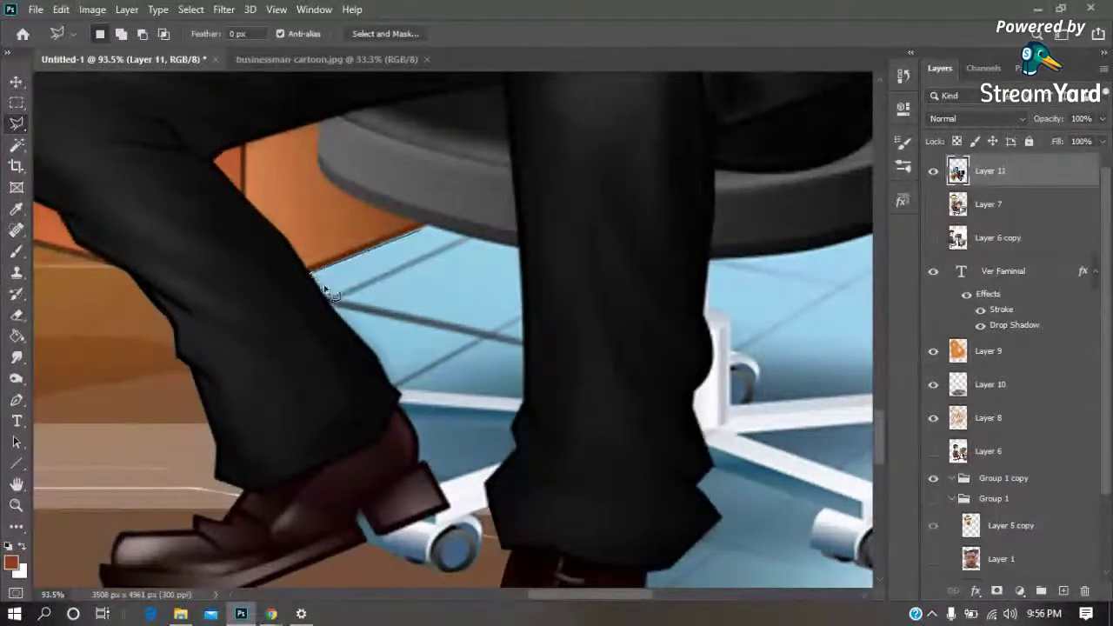
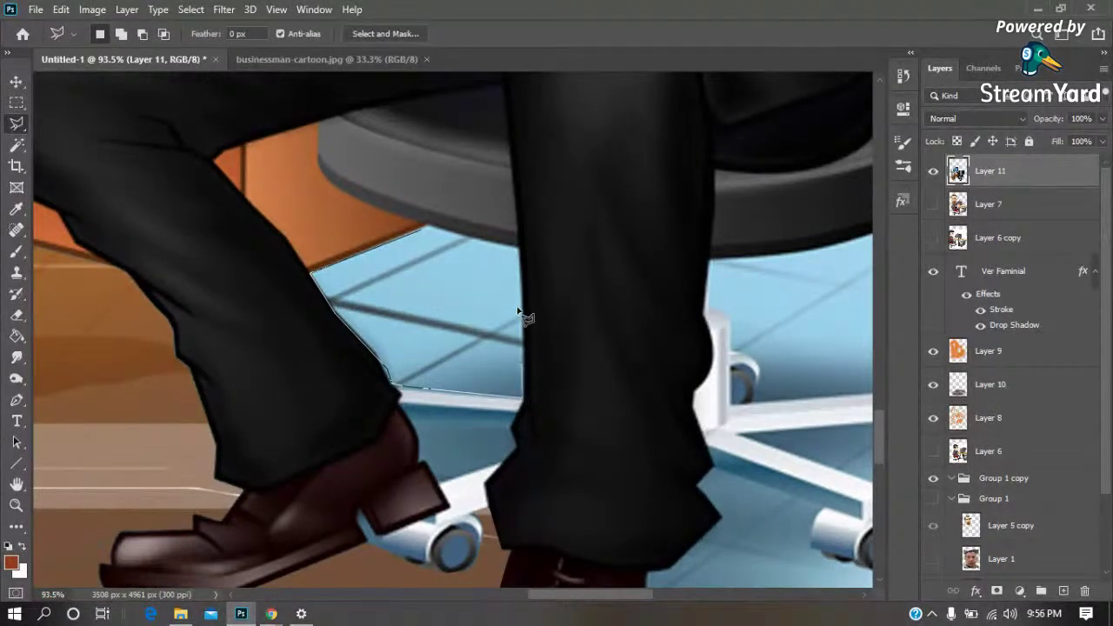
# Erase the blue floor patch between the trouser legs and zoom in on the chair-base corner
pyautogui.click(460, 234)
pyautogui.press('Delete')
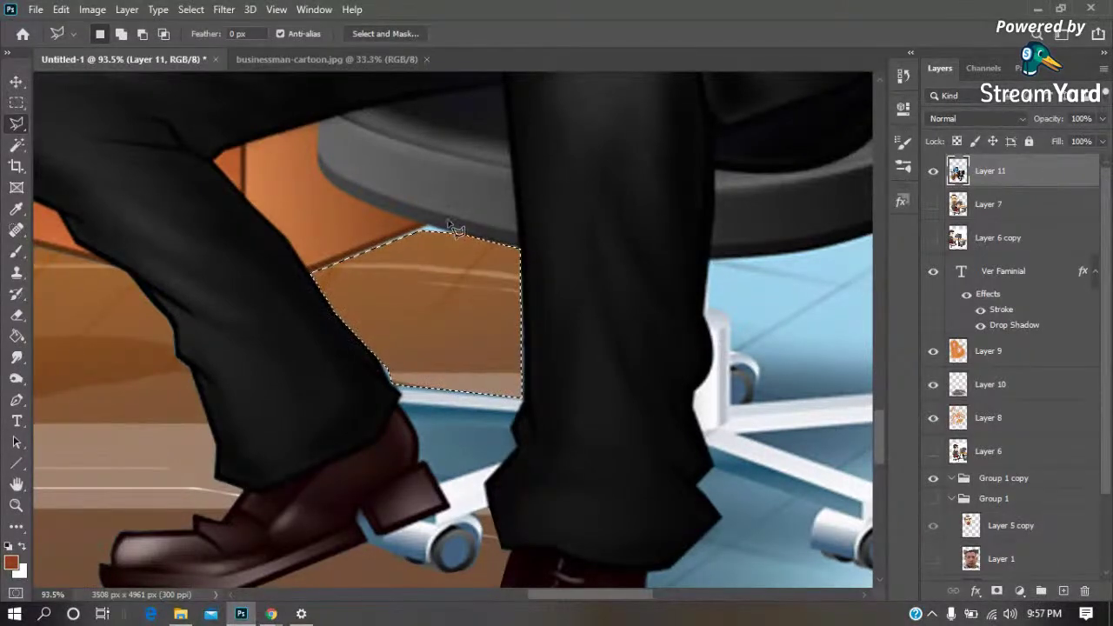
pyautogui.click(454, 207)
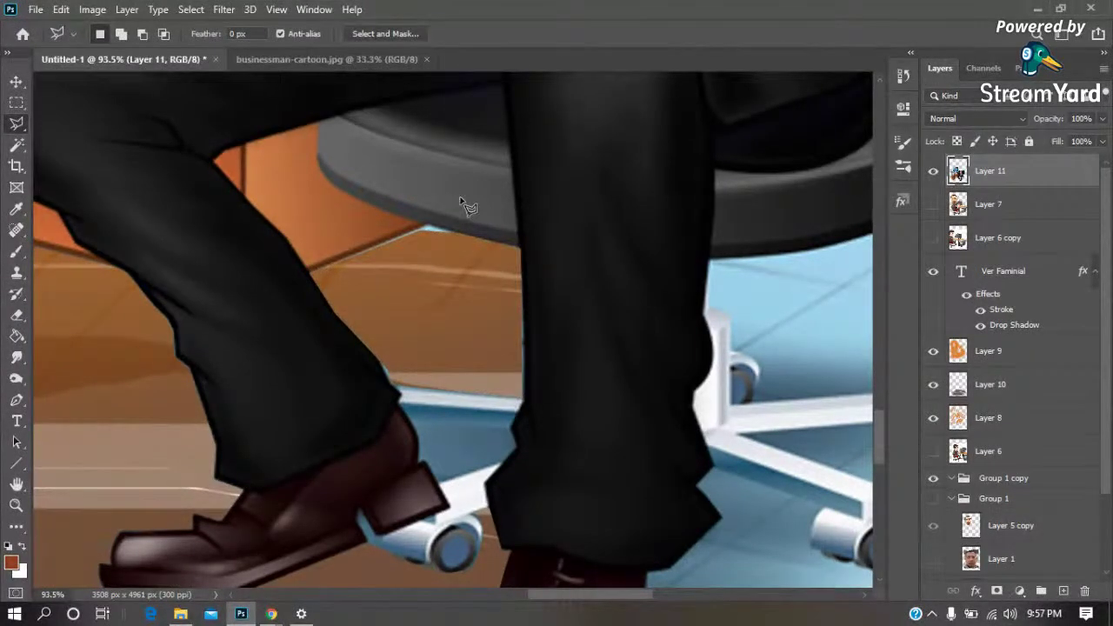
pyautogui.hotkey('ctrl', 'space')
pyautogui.moveTo(479, 187); pyautogui.dragTo(329, 294)
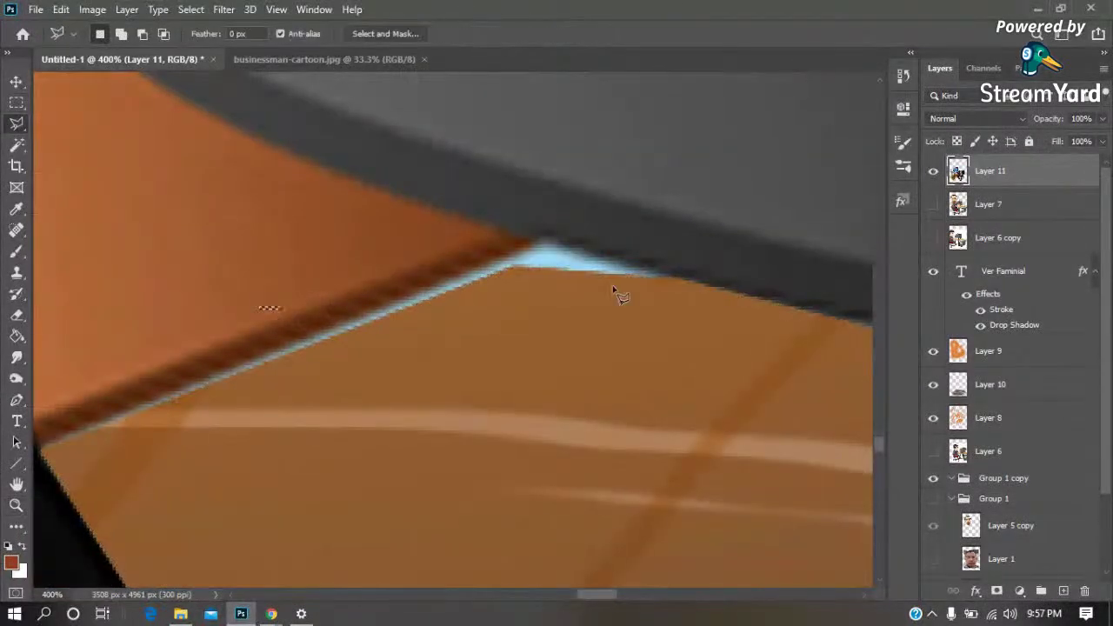
# Outline and delete the thin blue strip under the seat, then deselect
pyautogui.click(548, 245)
pyautogui.click(765, 303)
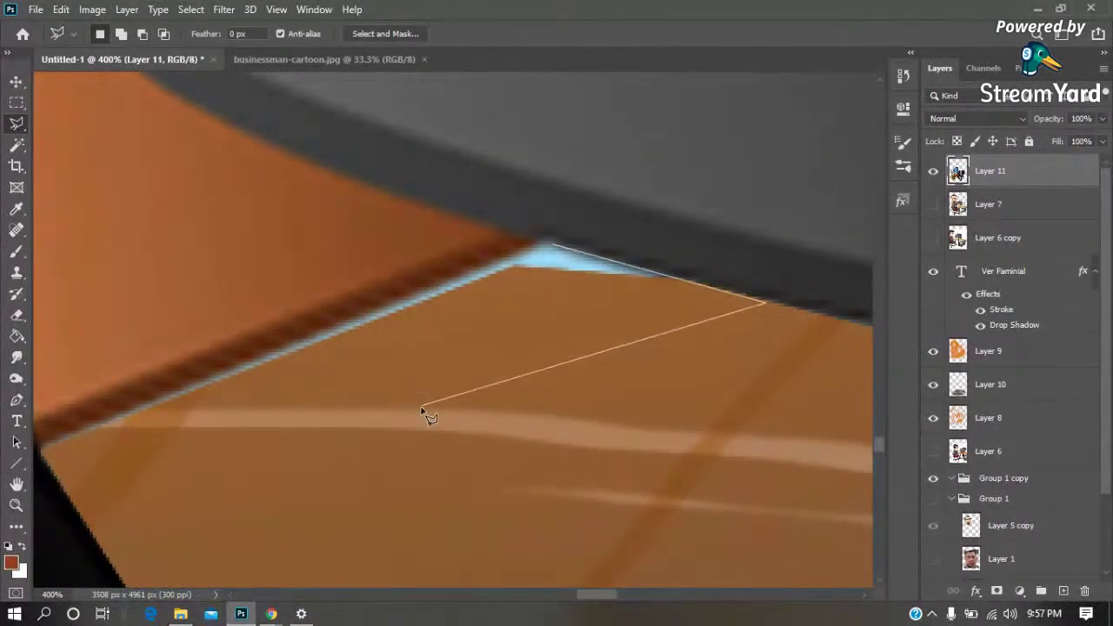
pyautogui.click(426, 410)
pyautogui.click(85, 465)
pyautogui.click(104, 426)
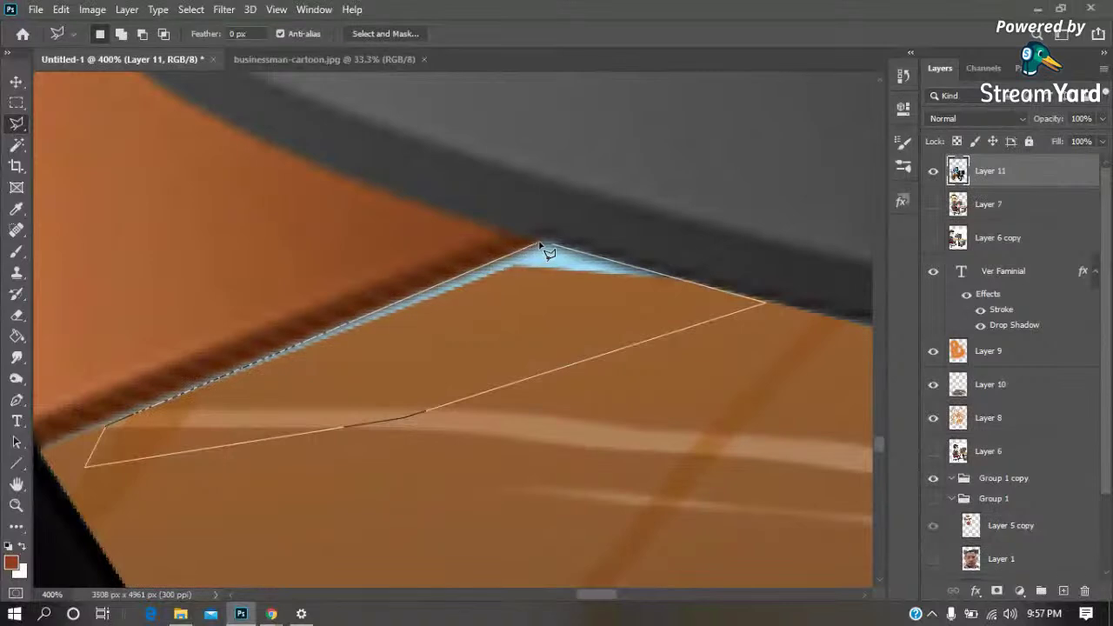
pyautogui.click(540, 245)
pyautogui.press('Delete')
pyautogui.hotkey('ctrl', 'd')
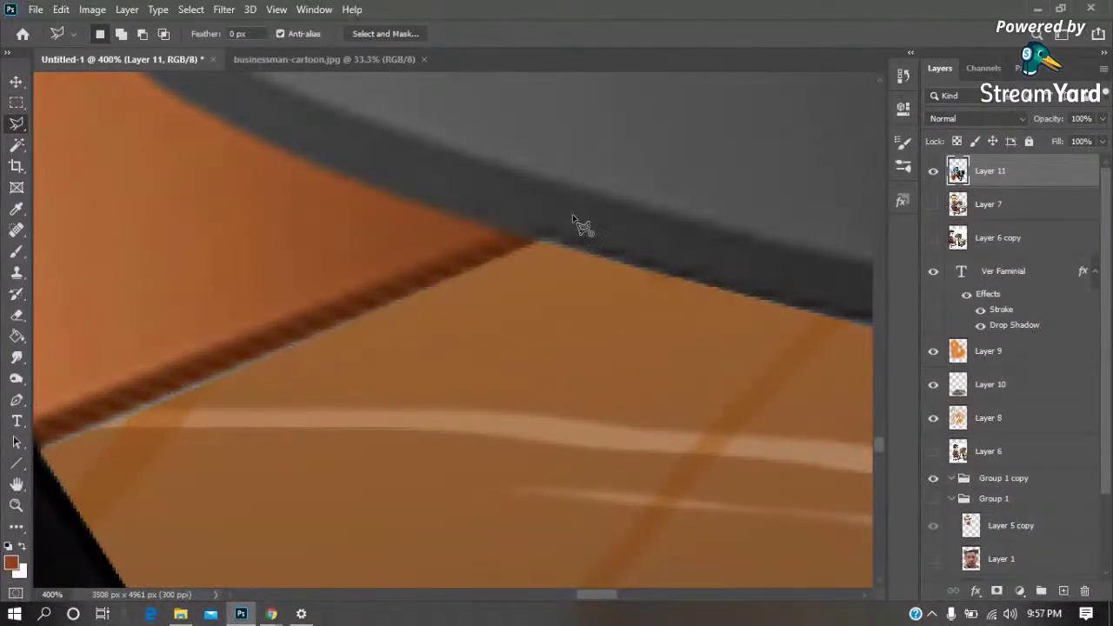
# Zoom out to the whole poster, then zoom in on the shoe and chair base
pyautogui.click(573, 217)
pyautogui.hotkey('ctrl', 'shift', 'd')
pyautogui.hotkey('ctrl', '0')
pyautogui.press('z')
pyautogui.moveTo(522, 544)
pyautogui.mouseDown()
pyautogui.moveTo(236, 345)
pyautogui.moveTo(217, 249)
pyautogui.mouseUp()
pyautogui.press('l')
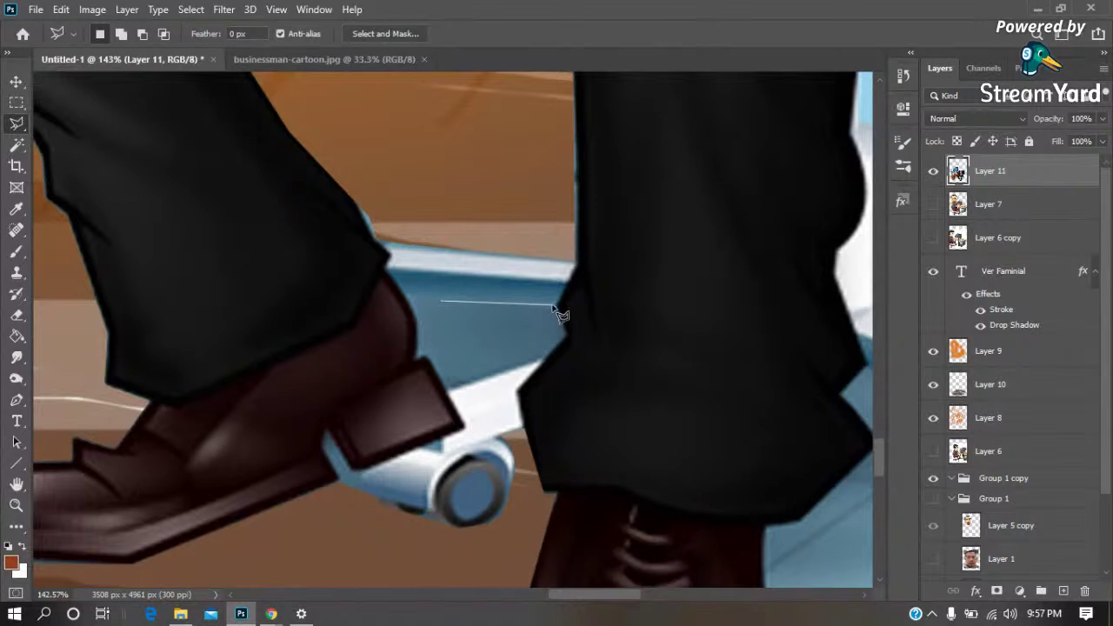
# Erase the blue patch beside the shoe and fit the poster on screen
pyautogui.click(564, 334)
pyautogui.click(422, 357)
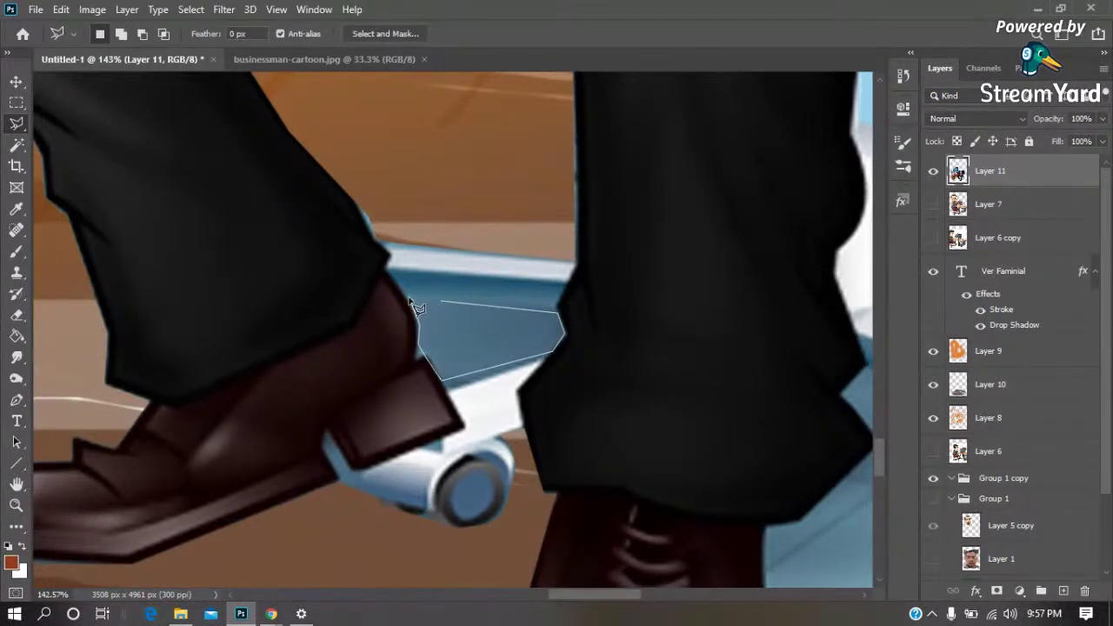
pyautogui.press('Delete')
pyautogui.hotkey('ctrl', 'd')
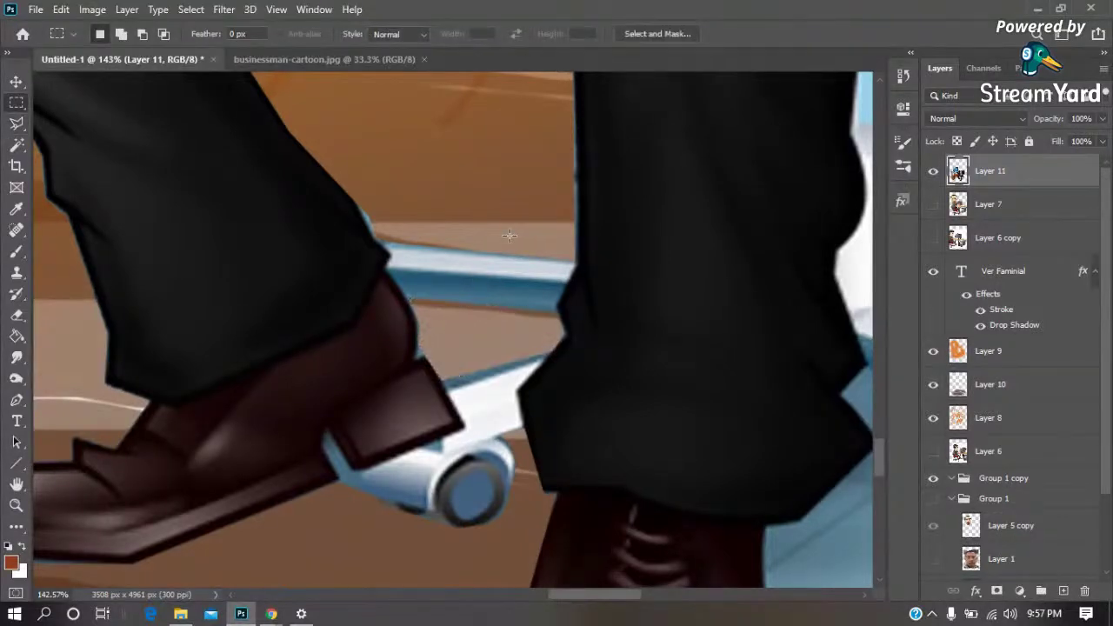
pyautogui.press('z')
pyautogui.hotkey('ctrl', '0')
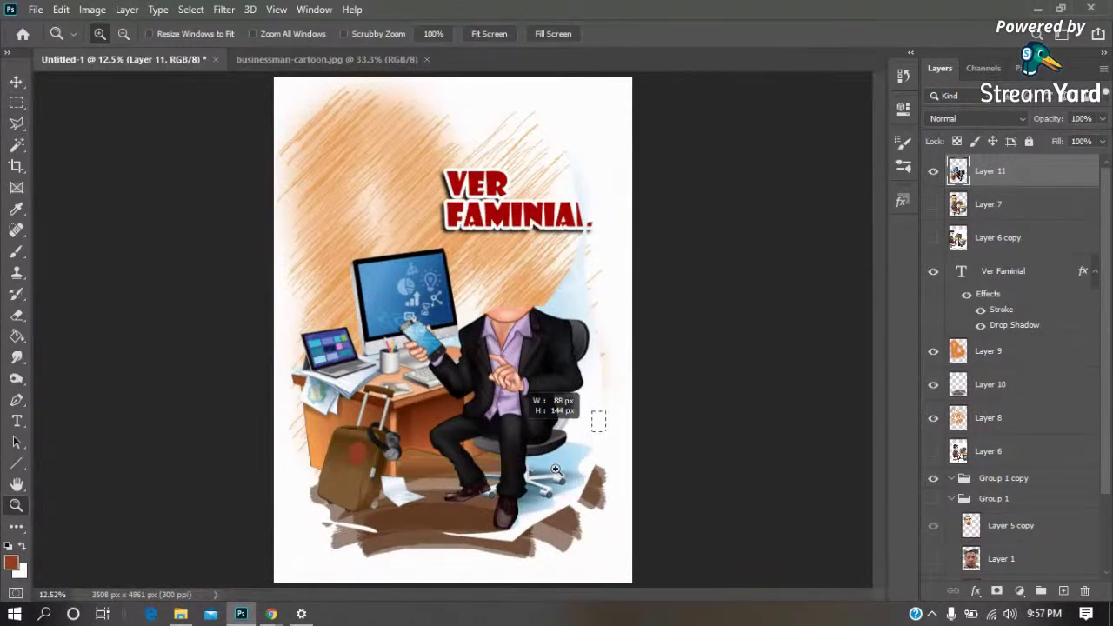
# Magic-wand select and delete the large blue shadow under the chair base
pyautogui.click(556, 469)
pyautogui.press('w')
pyautogui.click(467, 374)
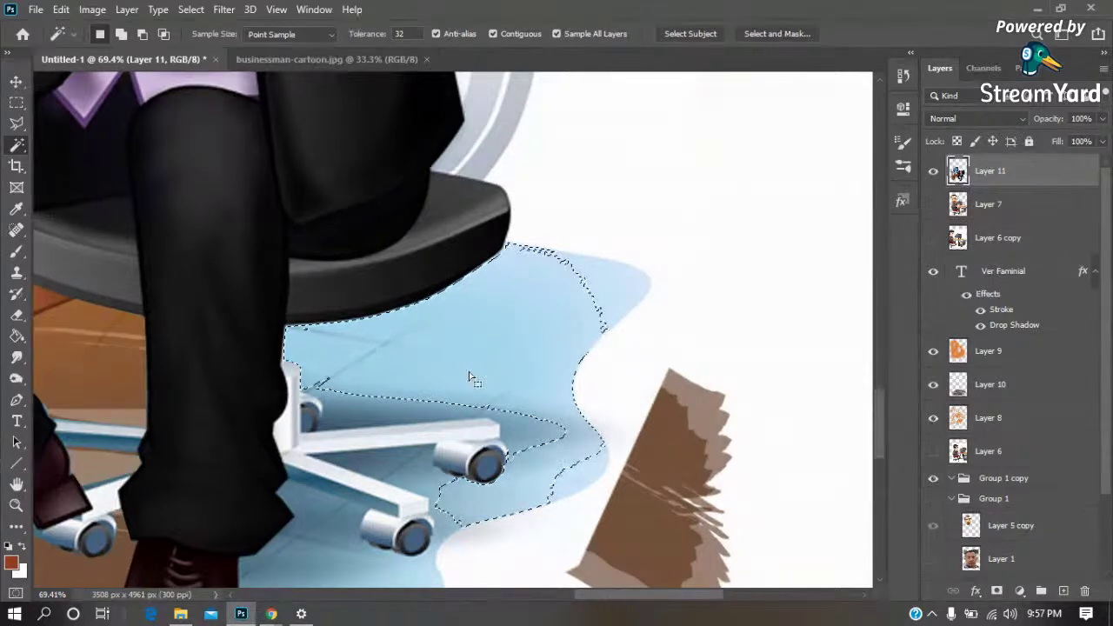
pyautogui.press('Delete')
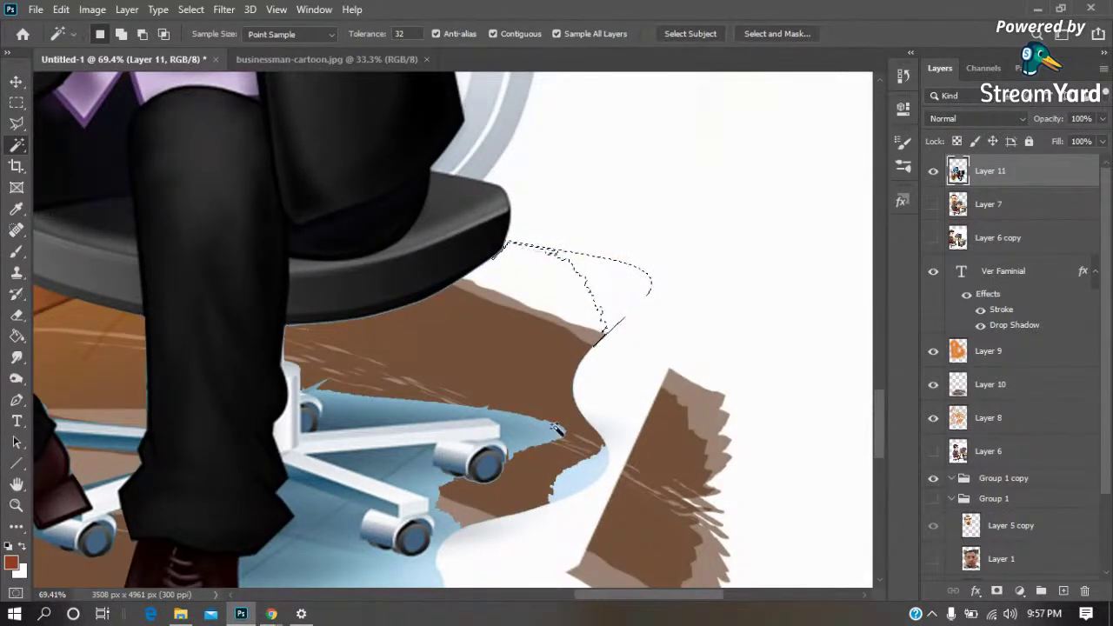
pyautogui.click(432, 485)
pyautogui.click(524, 448)
pyautogui.press('Delete')
# Select and delete the blue area near the chair leg, then undo that extra deletion
pyautogui.click(352, 426)
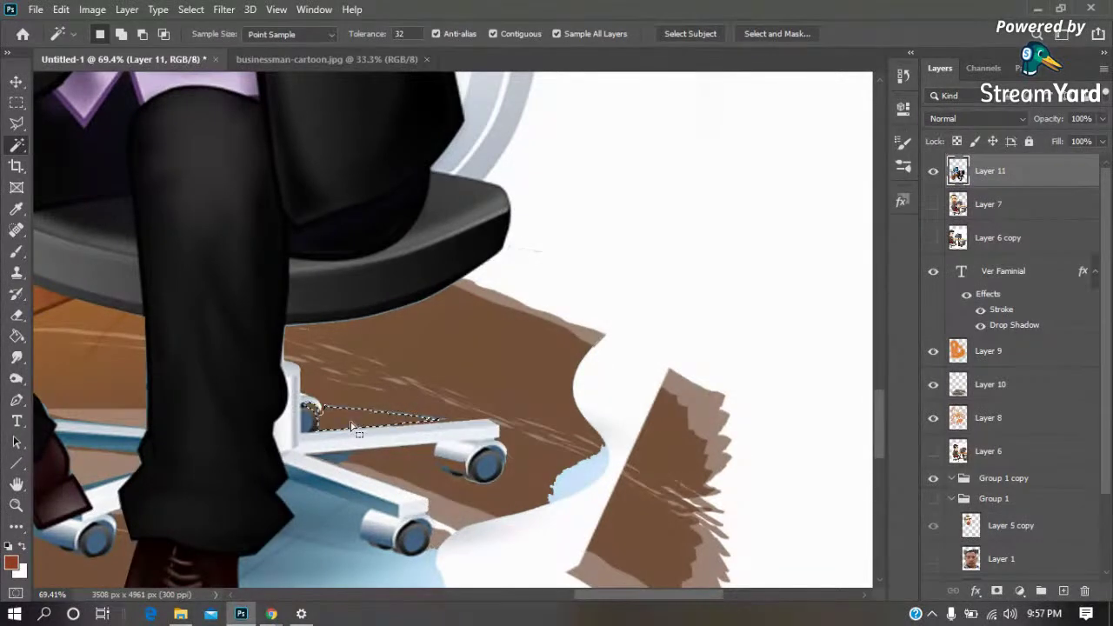
pyautogui.click(325, 529)
pyautogui.press('Delete')
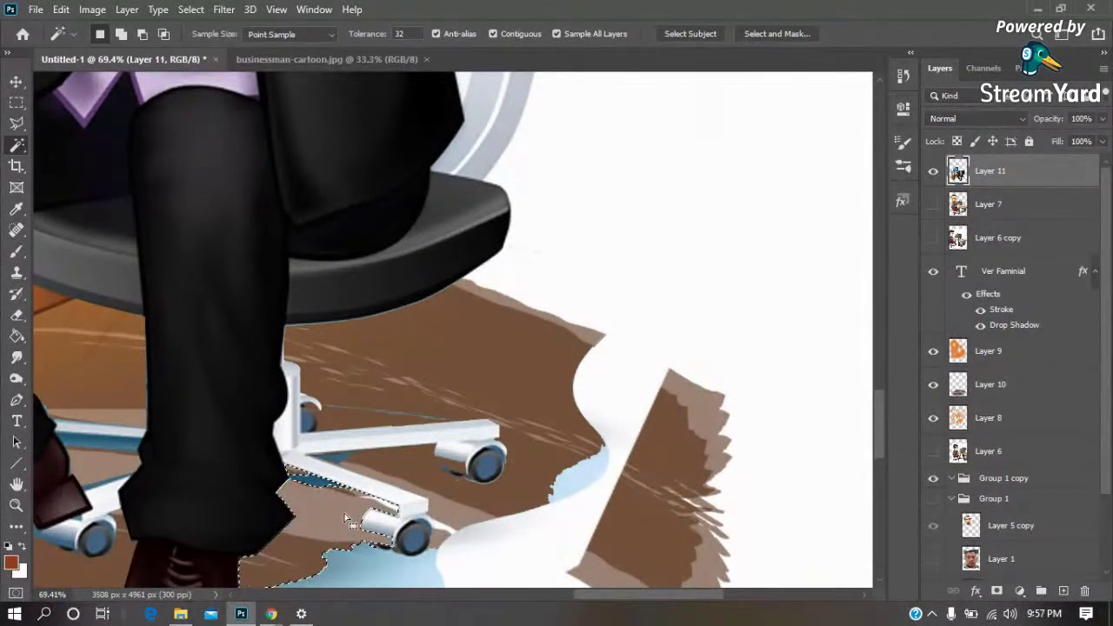
pyautogui.hotkey('ctrl', 'z')
pyautogui.hotkey('ctrl', 'd')
# Zoom in on the chair wheels and start outlining the blue patch by the front caster
pyautogui.press('z')
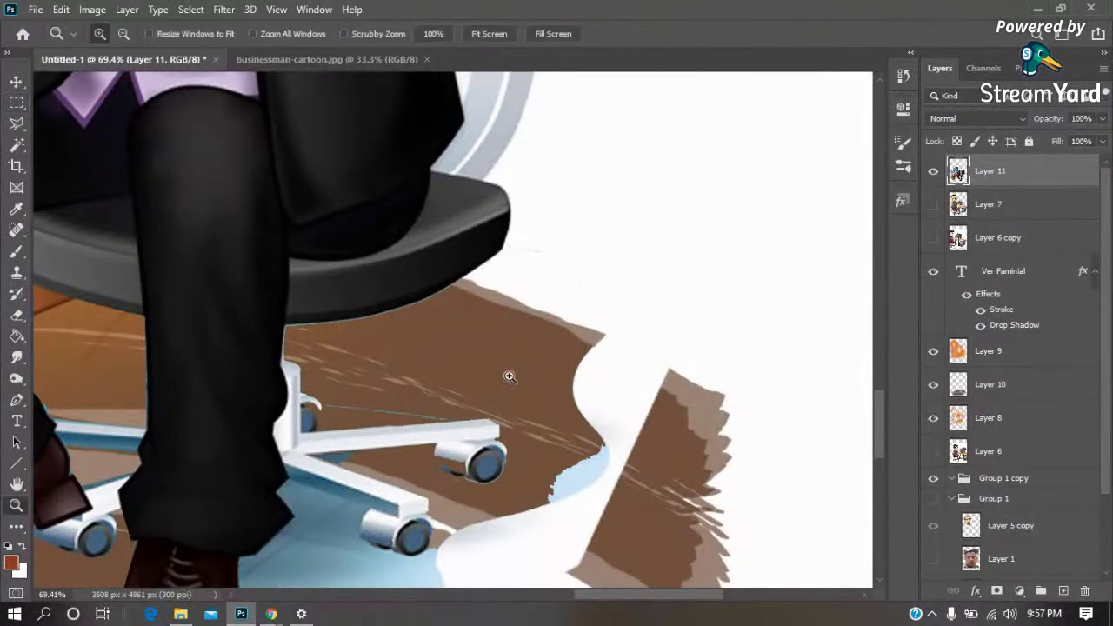
pyautogui.moveTo(226, 561); pyautogui.dragTo(503, 393)
pyautogui.press('l')
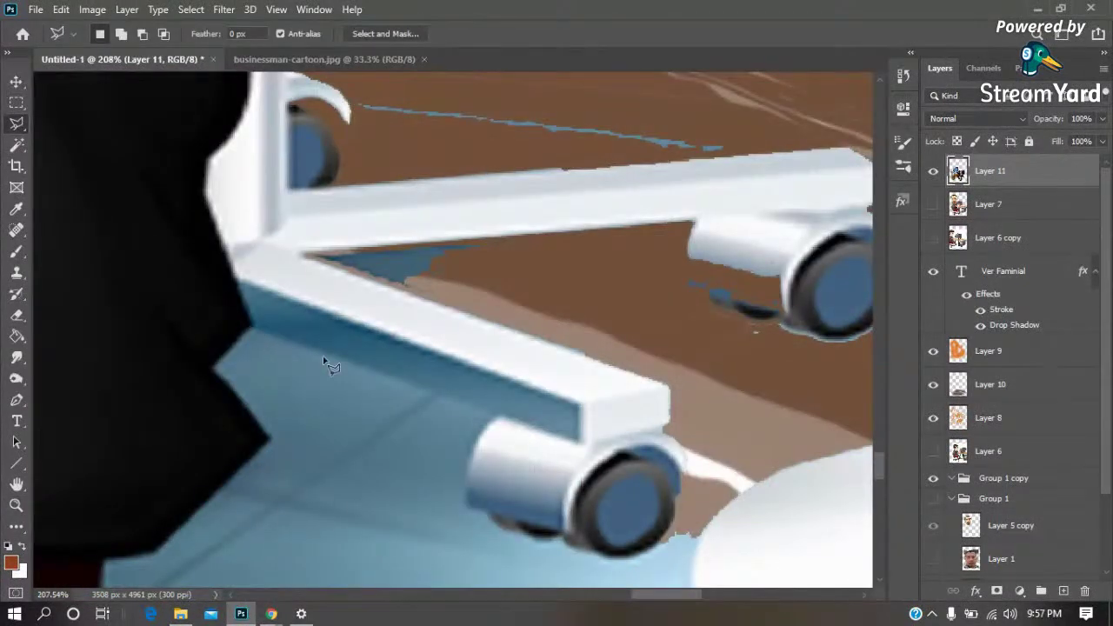
pyautogui.click(495, 417)
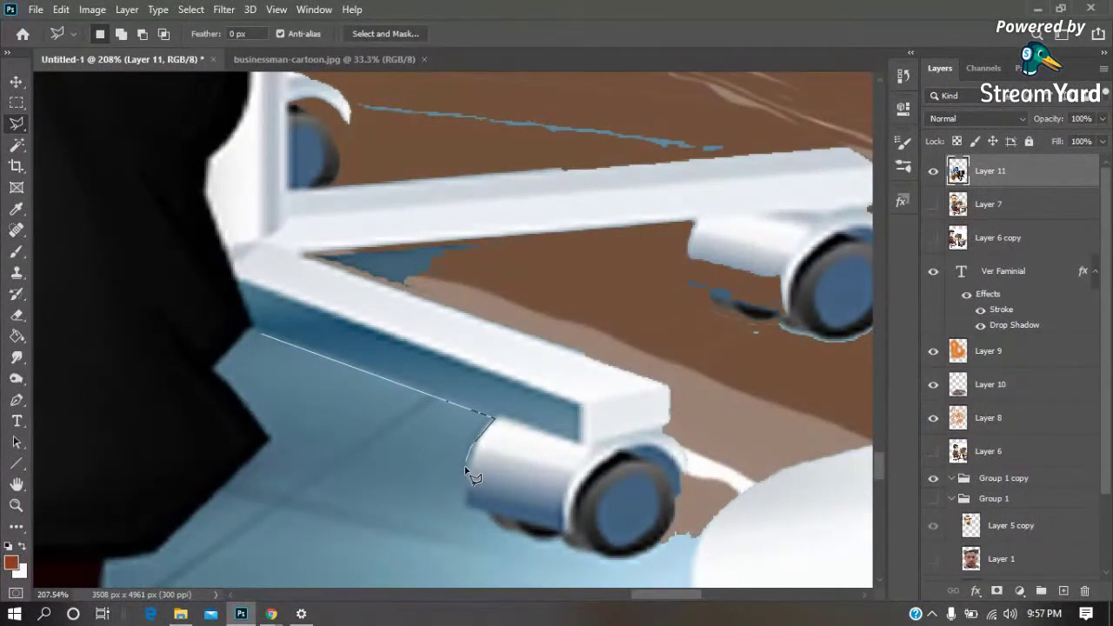
pyautogui.moveTo(492, 520); pyautogui.dragTo(525, 367)
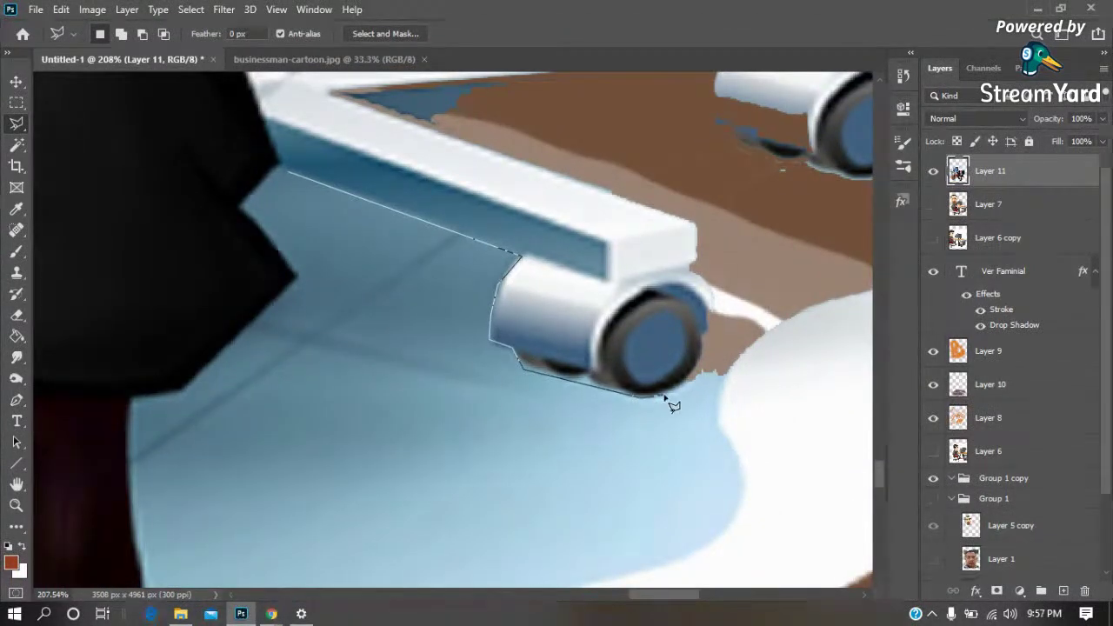
pyautogui.click(780, 356)
pyautogui.hscroll(5, 561, 348)
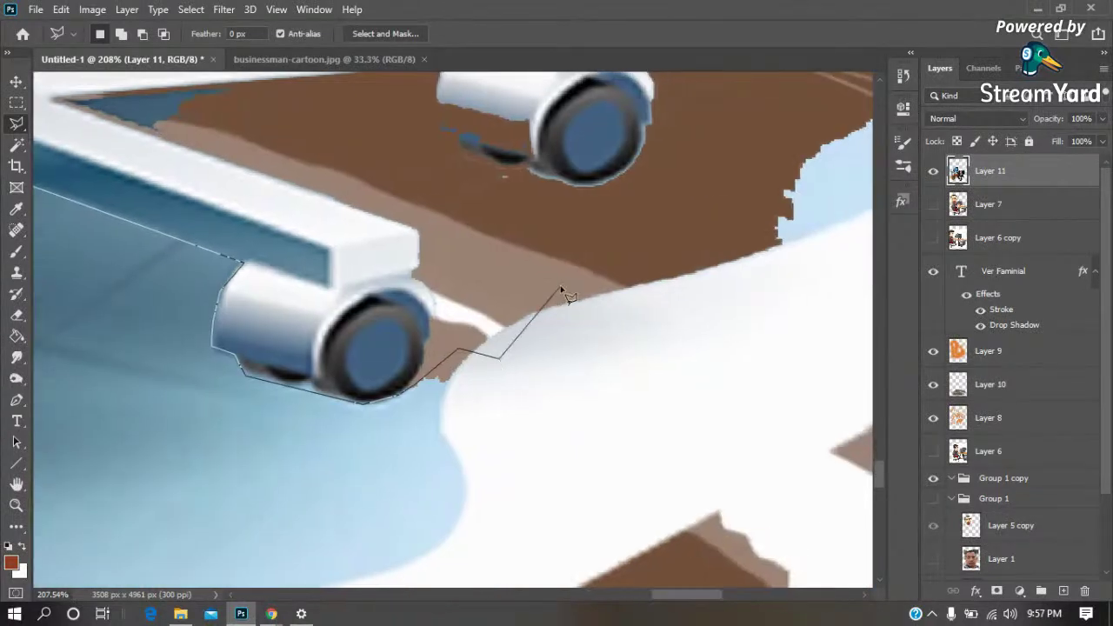
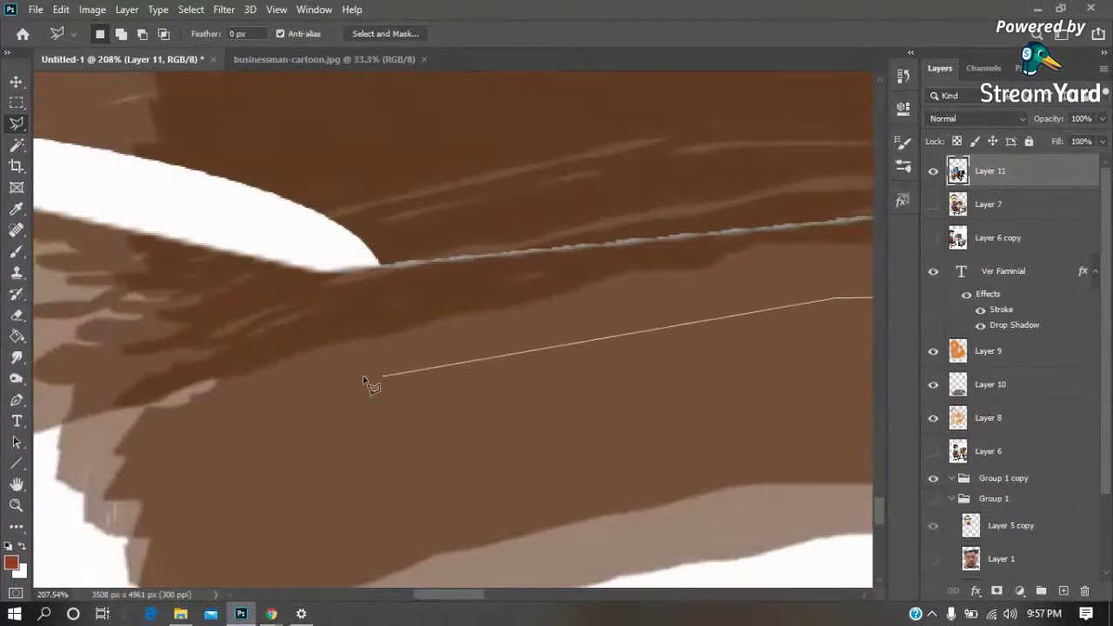
# Trace a lasso outline around the light-blue floor patch near the shoe
pyautogui.moveTo(385, 378); pyautogui.dragTo(790, 353)
pyautogui.click(534, 316)
pyautogui.scroll(3, 534, 415)
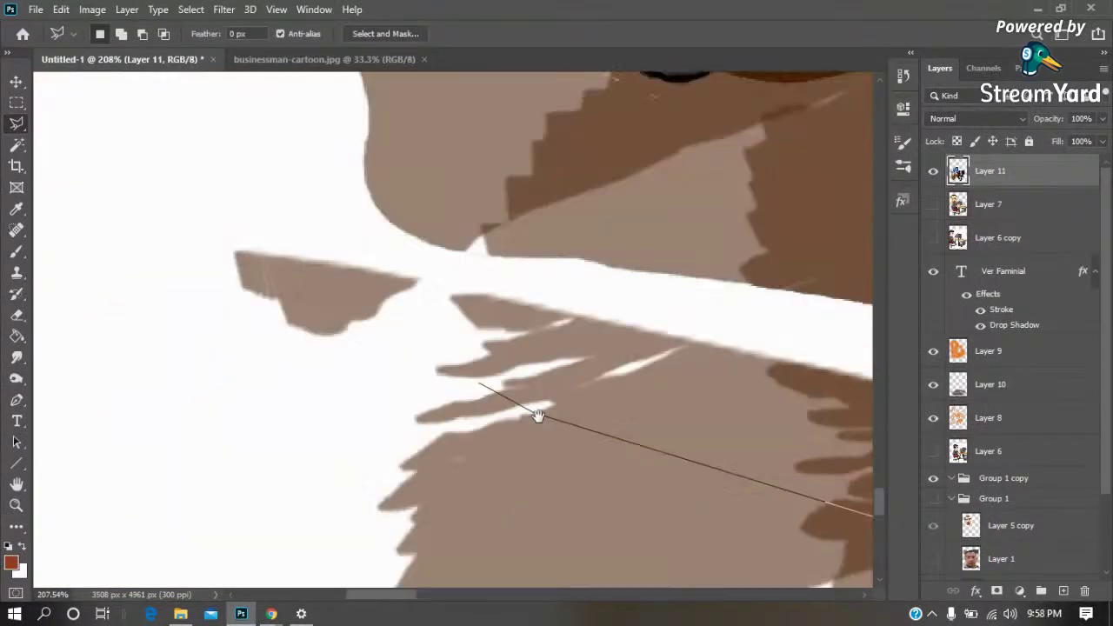
pyautogui.hscroll(-3, 306, 330)
pyautogui.click(286, 311)
pyautogui.click(278, 201)
pyautogui.scroll(1, 594, 149)
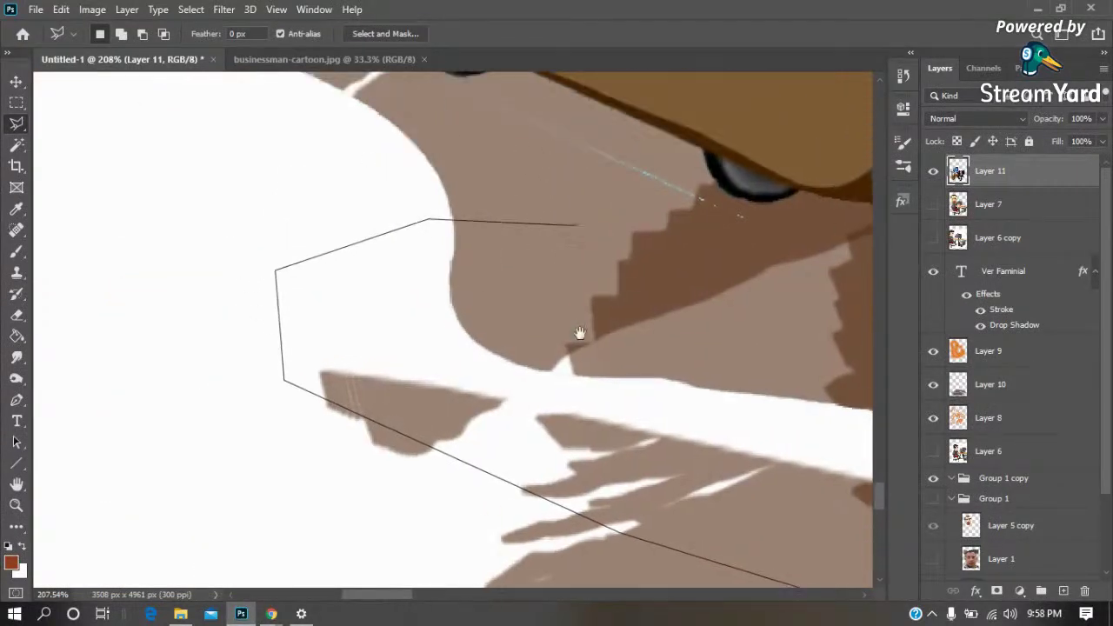
pyautogui.scroll(3, 579, 330)
pyautogui.click(397, 226)
pyautogui.click(480, 230)
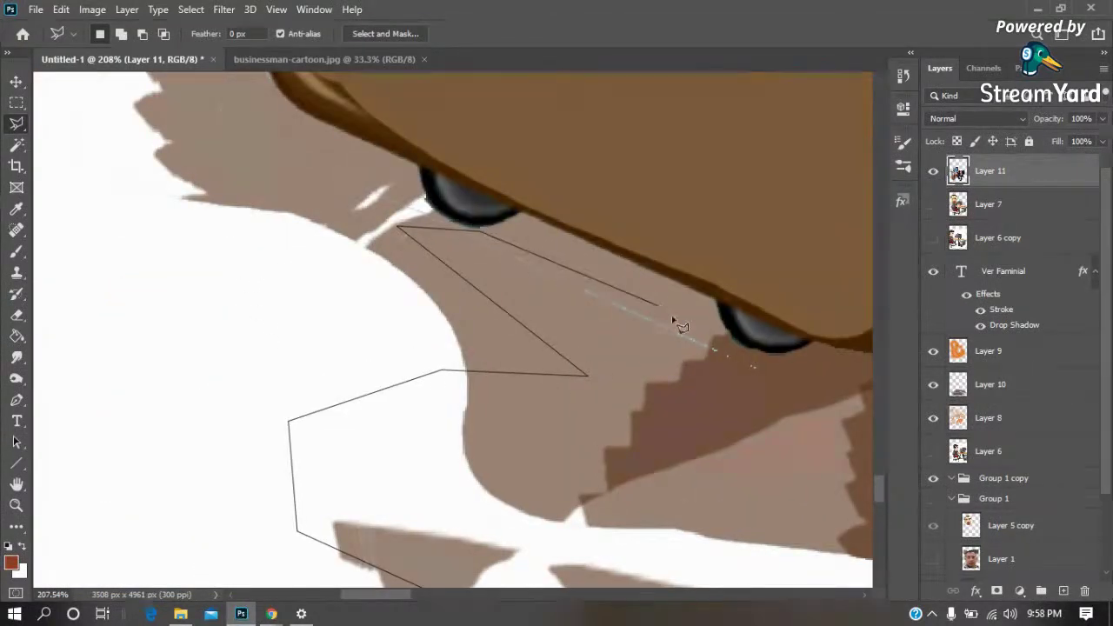
pyautogui.scroll(2, 762, 368)
pyautogui.hscroll(3, 761, 368)
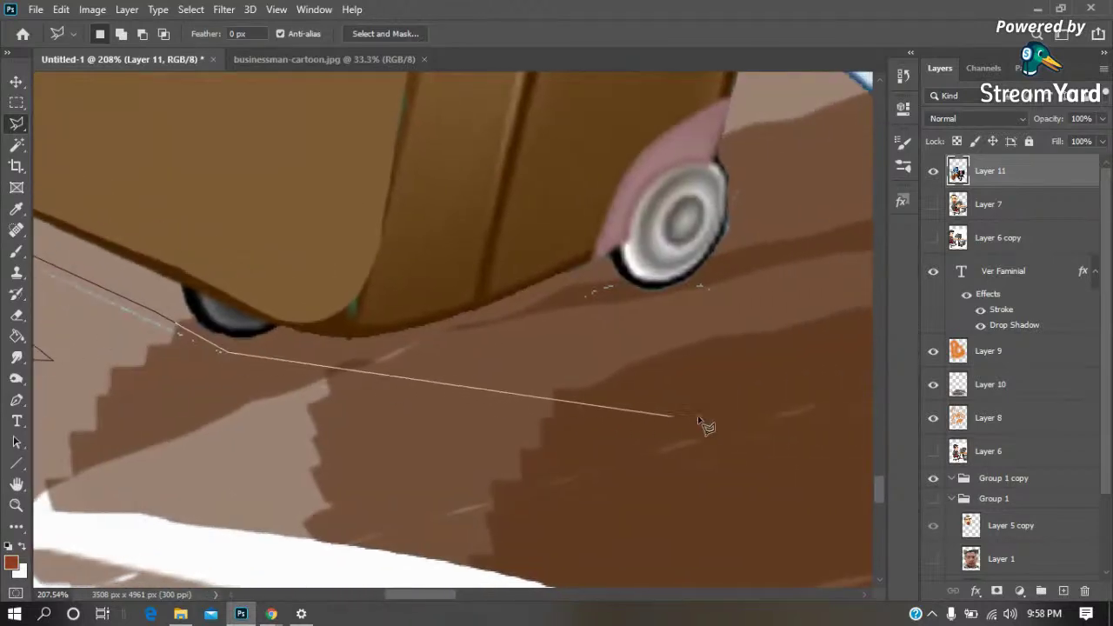
pyautogui.scroll(2, 311, 459)
pyautogui.hscroll(5, 683, 375)
pyautogui.scroll(2, 684, 375)
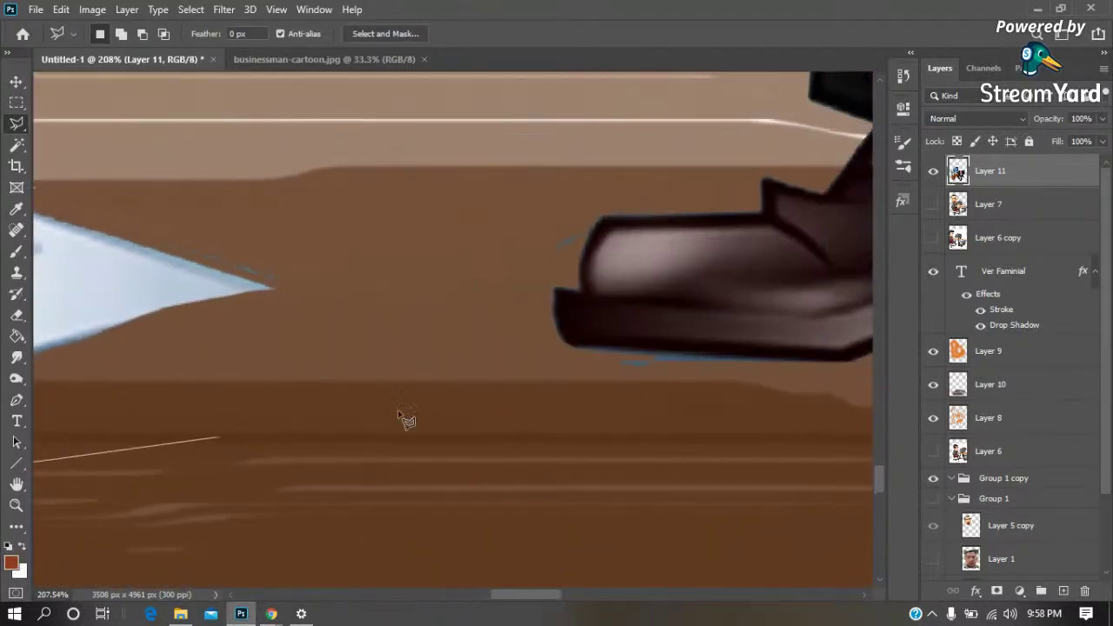
# Continue the outline along the chair base, shoe and trouser edge, then close the selection
pyautogui.moveTo(598, 399); pyautogui.dragTo(191, 375)
pyautogui.click(561, 282)
pyautogui.moveTo(569, 293); pyautogui.dragTo(191, 331)
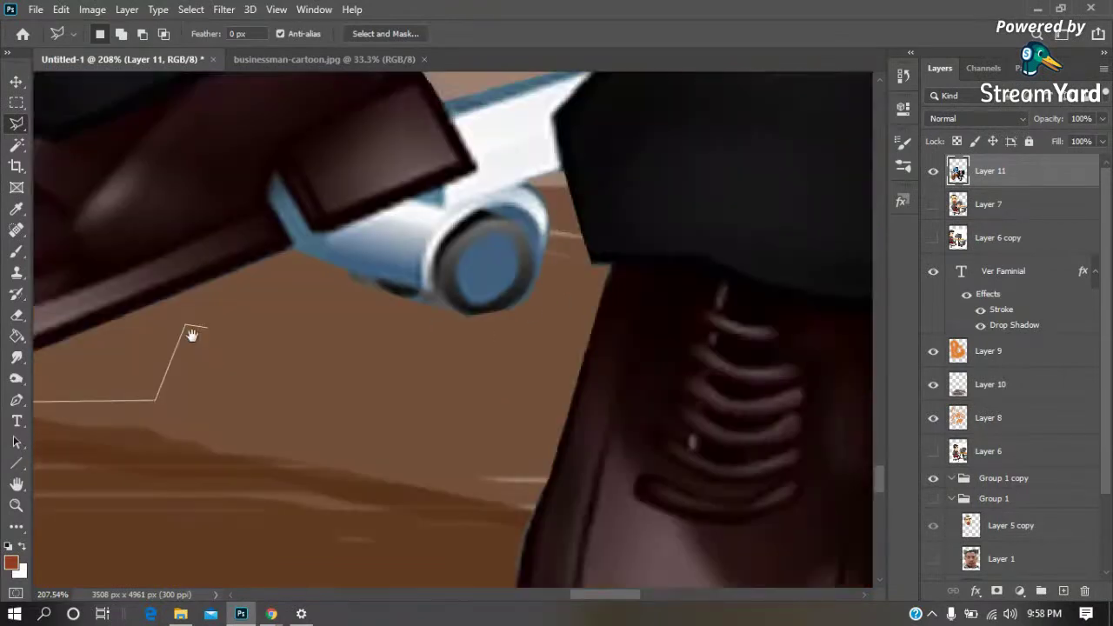
pyautogui.click(315, 391)
pyautogui.moveTo(372, 212); pyautogui.dragTo(380, 177)
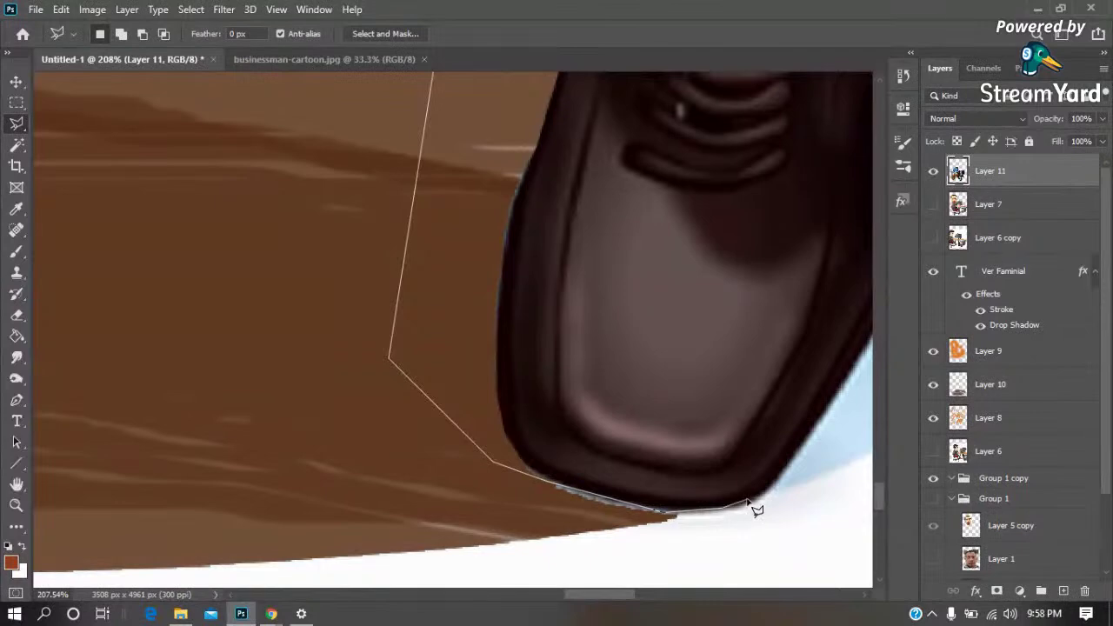
pyautogui.hscroll(10, 423, 442)
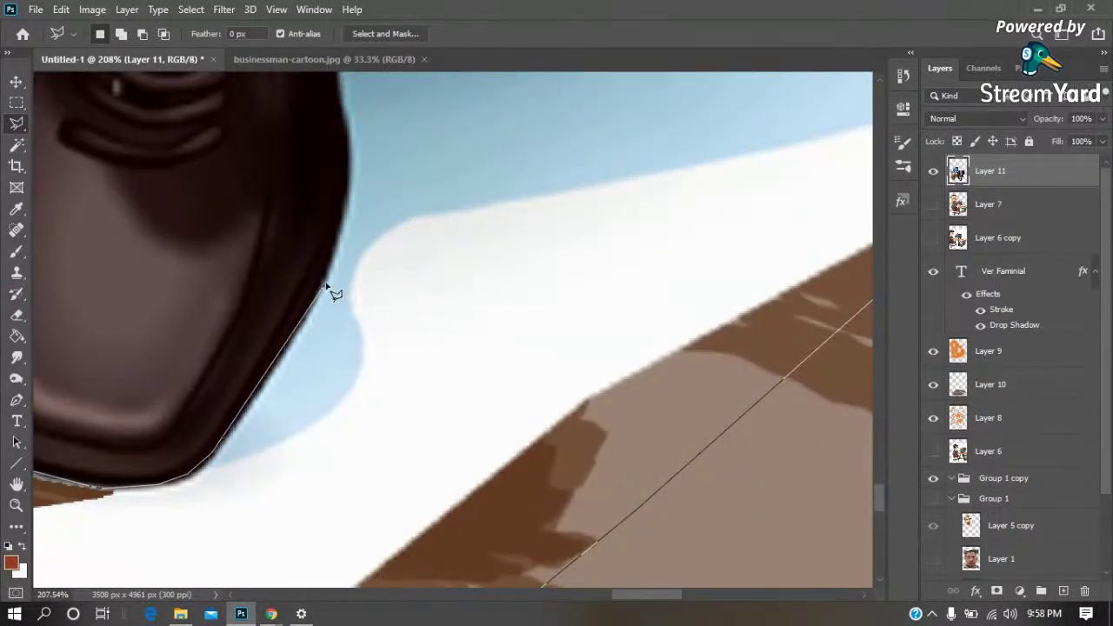
pyautogui.moveTo(349, 128); pyautogui.dragTo(417, 380)
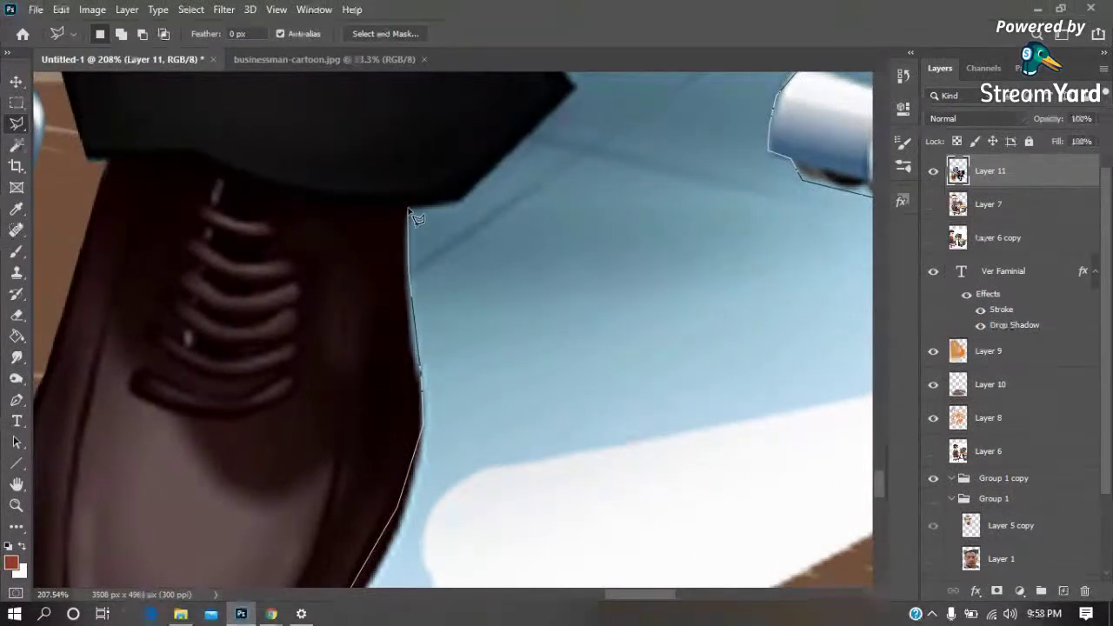
pyautogui.moveTo(459, 203); pyautogui.dragTo(383, 383)
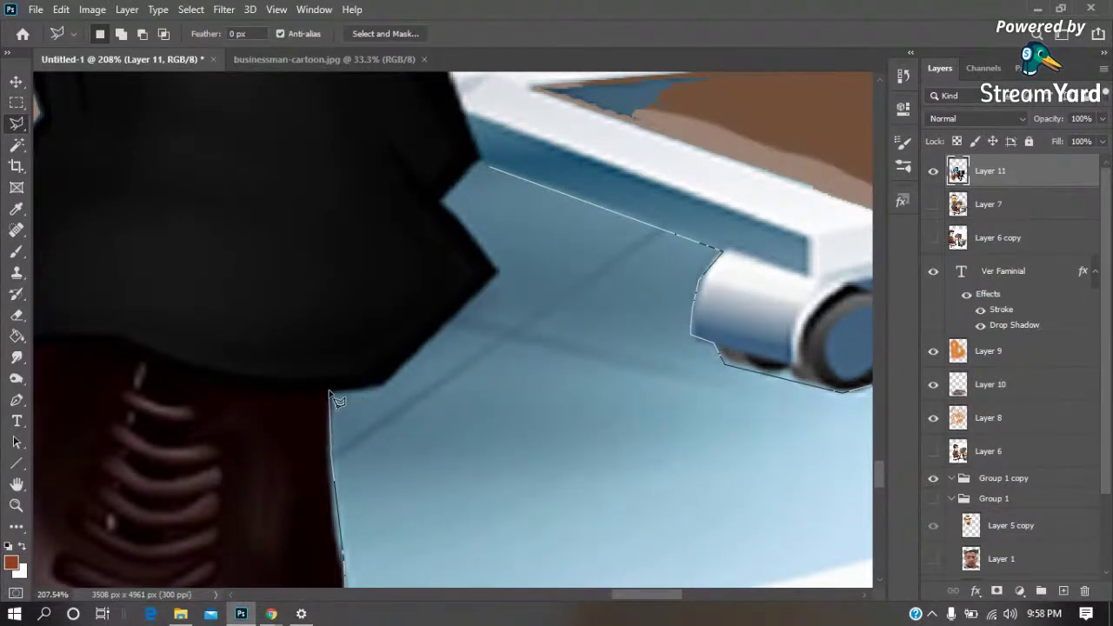
pyautogui.moveTo(380, 396); pyautogui.dragTo(445, 200)
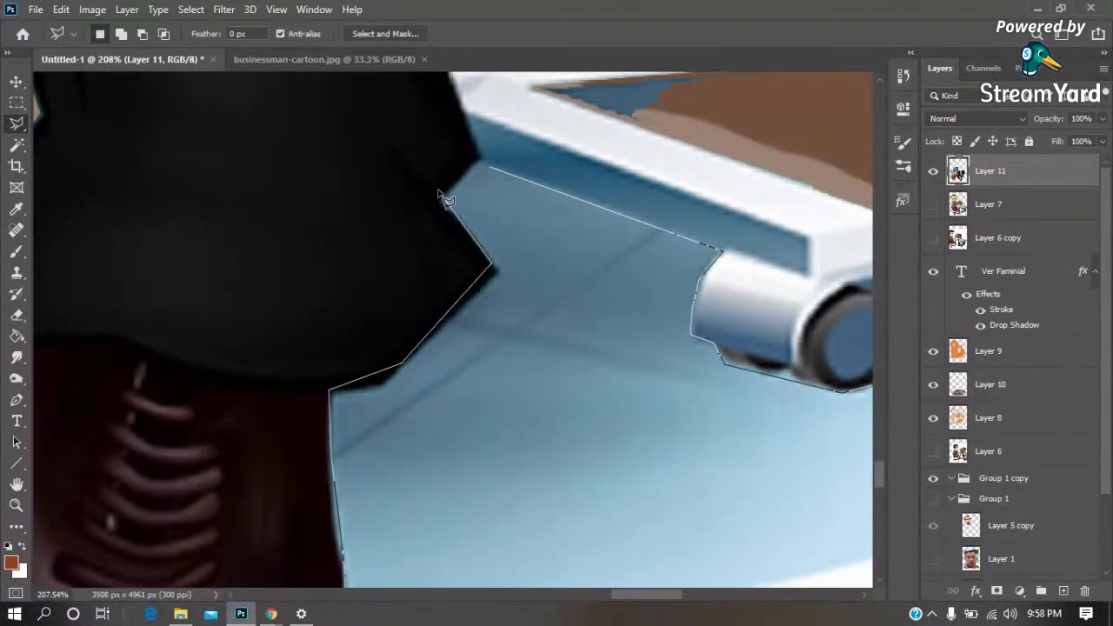
pyautogui.click(478, 164)
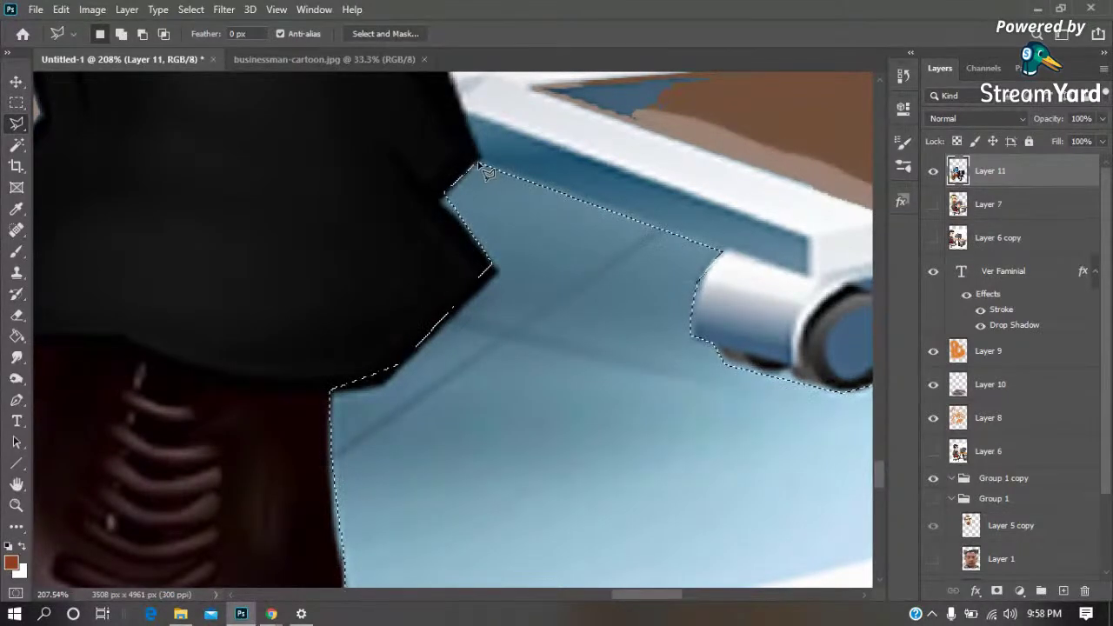
# Delete the selected light-blue floor, deselect, and fit the poster in view
pyautogui.press('Delete')
pyautogui.hotkey('ctrl', 'd')
pyautogui.press('m')
pyautogui.press('z')
pyautogui.keyDown('alt'); pyautogui.click(313, 258); pyautogui.keyUp('alt')
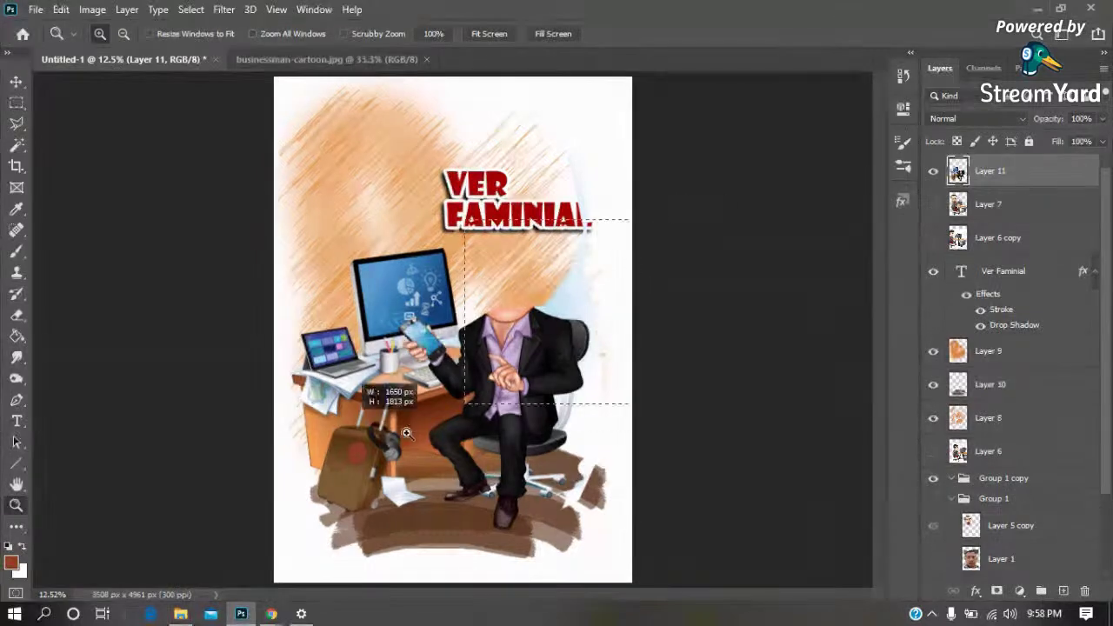
pyautogui.click(564, 318)
pyautogui.press('w')
pyautogui.press('q')
pyautogui.click(567, 278)
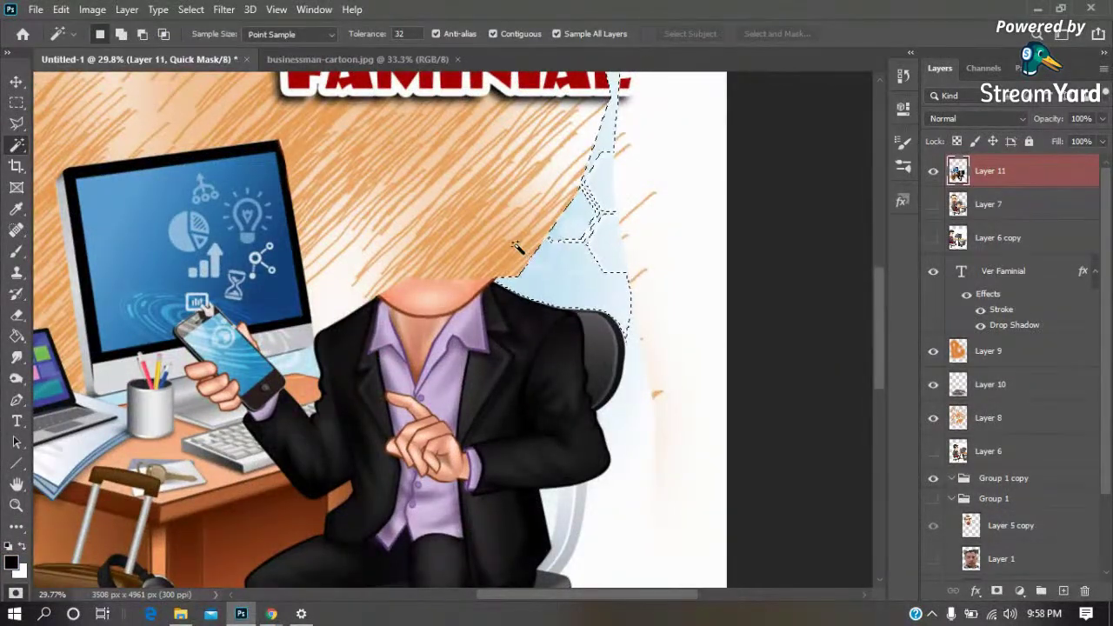
pyautogui.press('e')
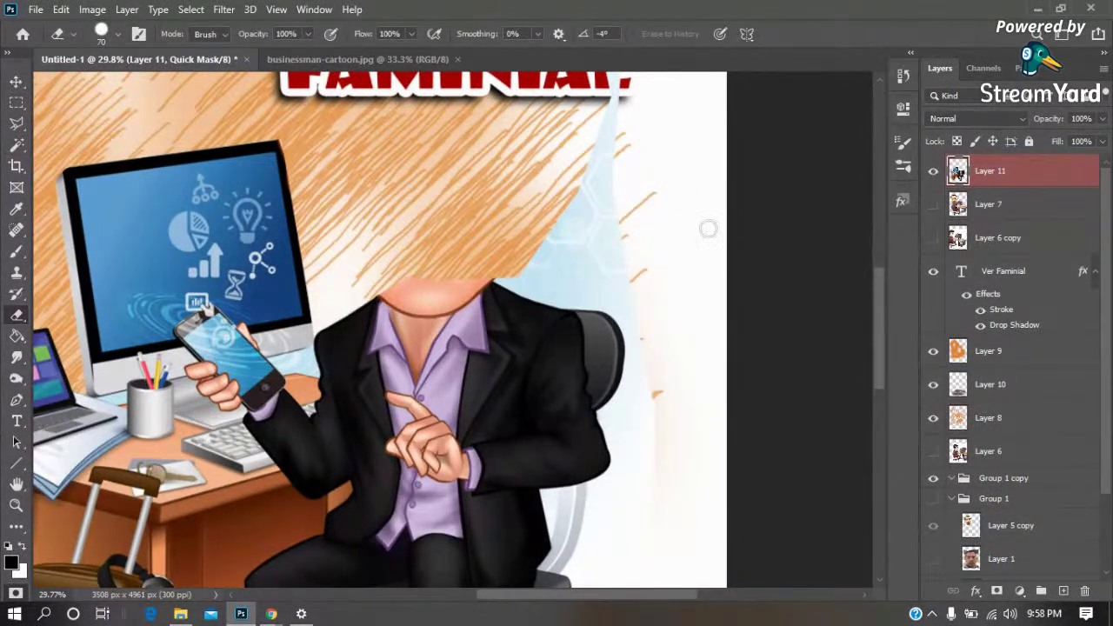
pyautogui.press('m')
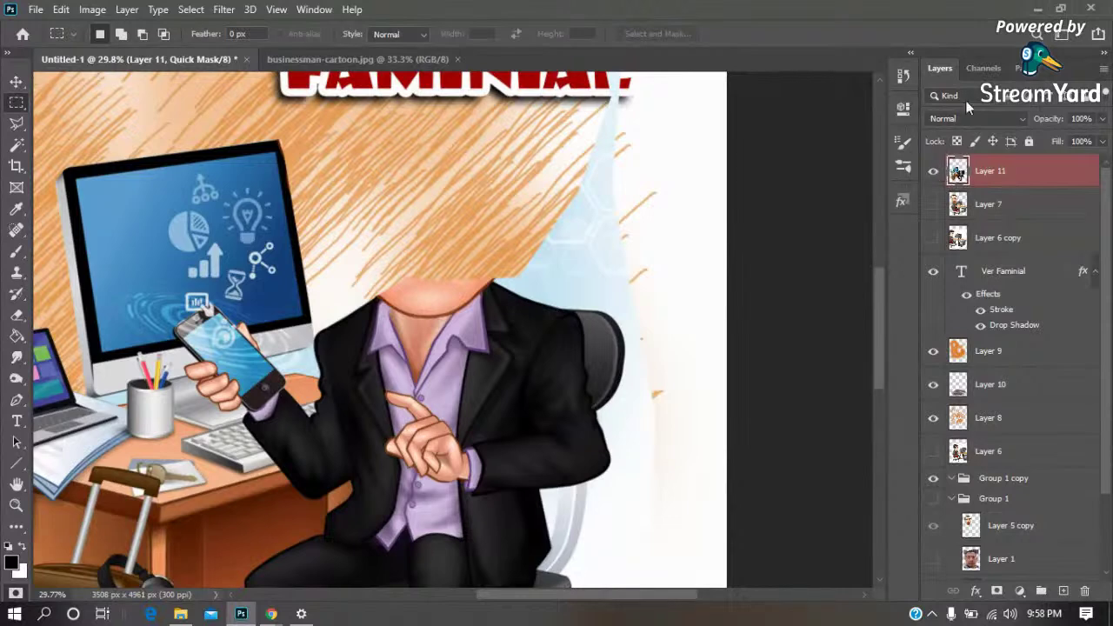
pyautogui.click(980, 67)
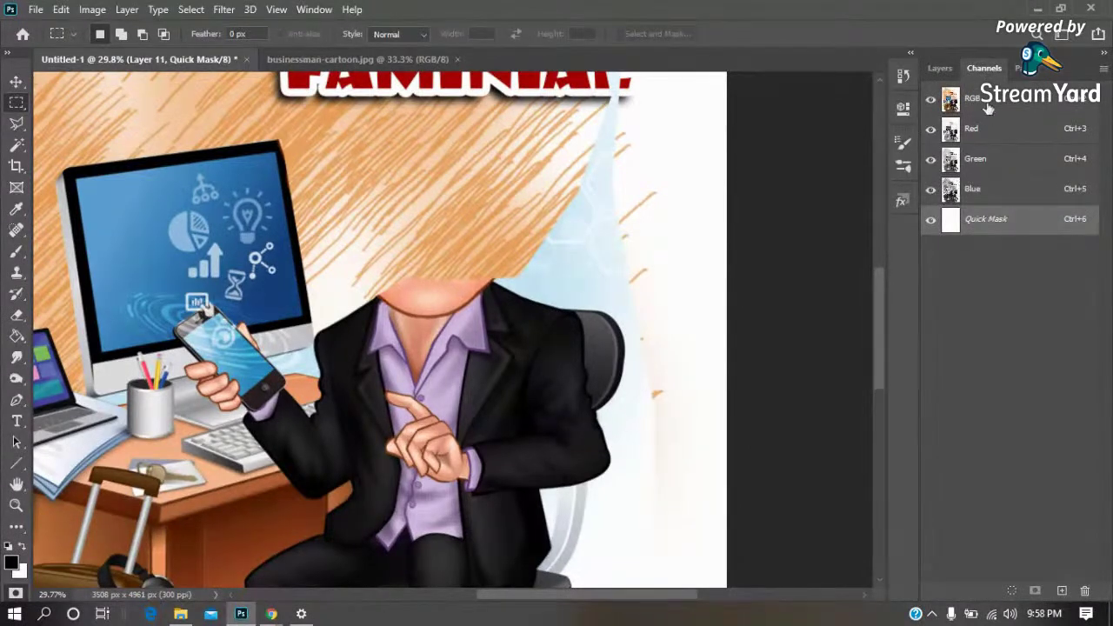
pyautogui.click(987, 99)
pyautogui.click(941, 67)
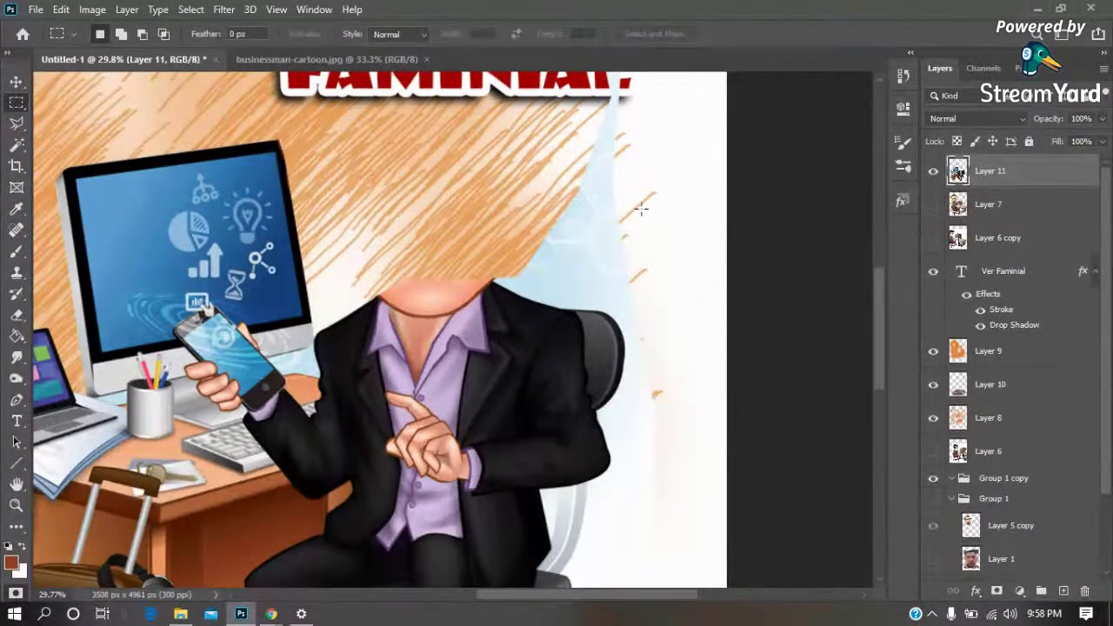
pyautogui.press('e')
pyautogui.moveTo(600, 209); pyautogui.dragTo(590, 209)
# Erase the light-blue band over the title's last letter and the lower right, using eraser size 400
pyautogui.scroll(1, 608, 124)
pyautogui.scroll(2, 566, 231)
pyautogui.scroll(2, 542, 310)
pyautogui.scroll(2, 535, 136)
pyautogui.moveTo(535, 135)
pyautogui.mouseDown()
pyautogui.moveTo(545, 211)
pyautogui.moveTo(599, 267)
pyautogui.mouseUp()
pyautogui.press(']')
pyautogui.press(']')
pyautogui.press(']')
pyautogui.moveTo(522, 323)
pyautogui.mouseDown()
pyautogui.moveTo(522, 447)
pyautogui.moveTo(479, 464)
pyautogui.moveTo(482, 483)
pyautogui.mouseUp()
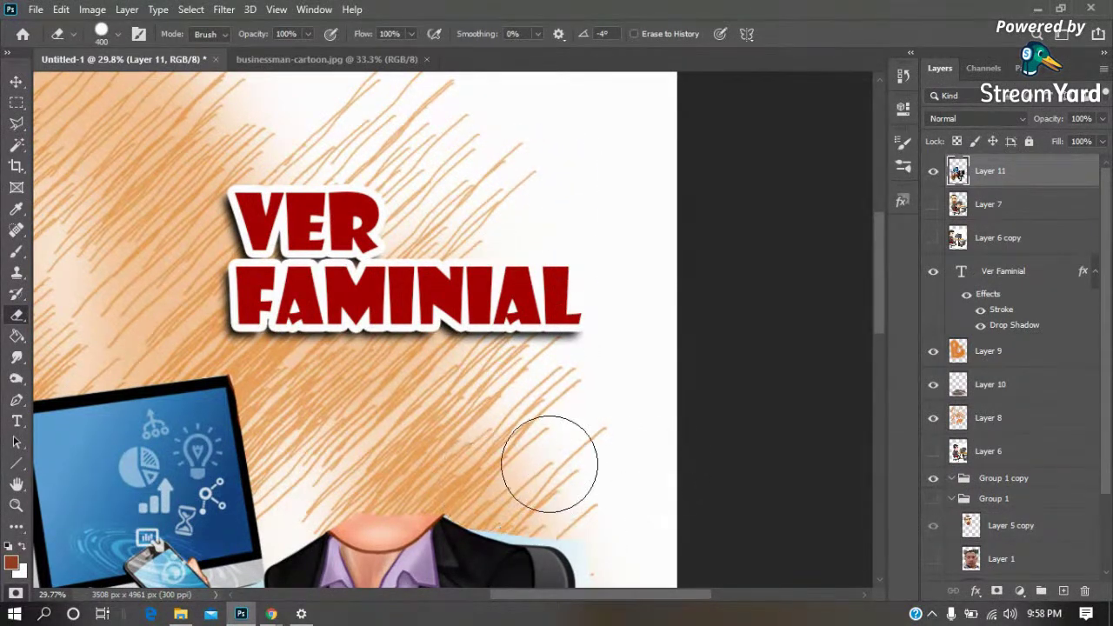
# Magic-wand select the remaining light-blue area beside the shoulder and delete it
pyautogui.press('z')
pyautogui.moveTo(474, 444)
pyautogui.mouseDown()
pyautogui.moveTo(674, 546)
pyautogui.moveTo(410, 492)
pyautogui.mouseUp()
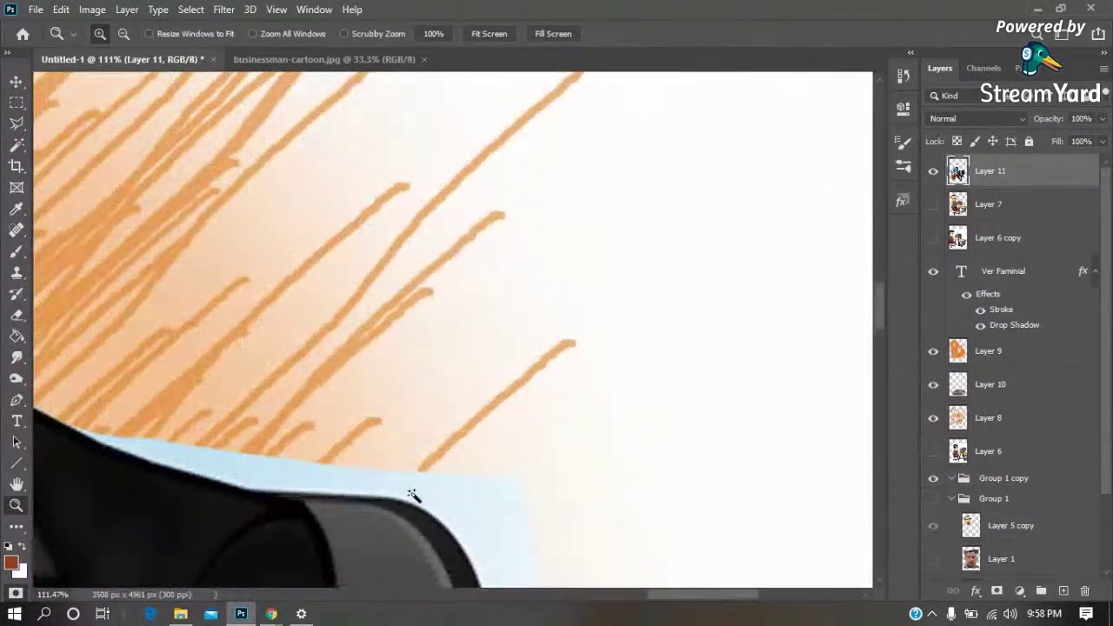
pyautogui.press('w')
pyautogui.click(290, 481)
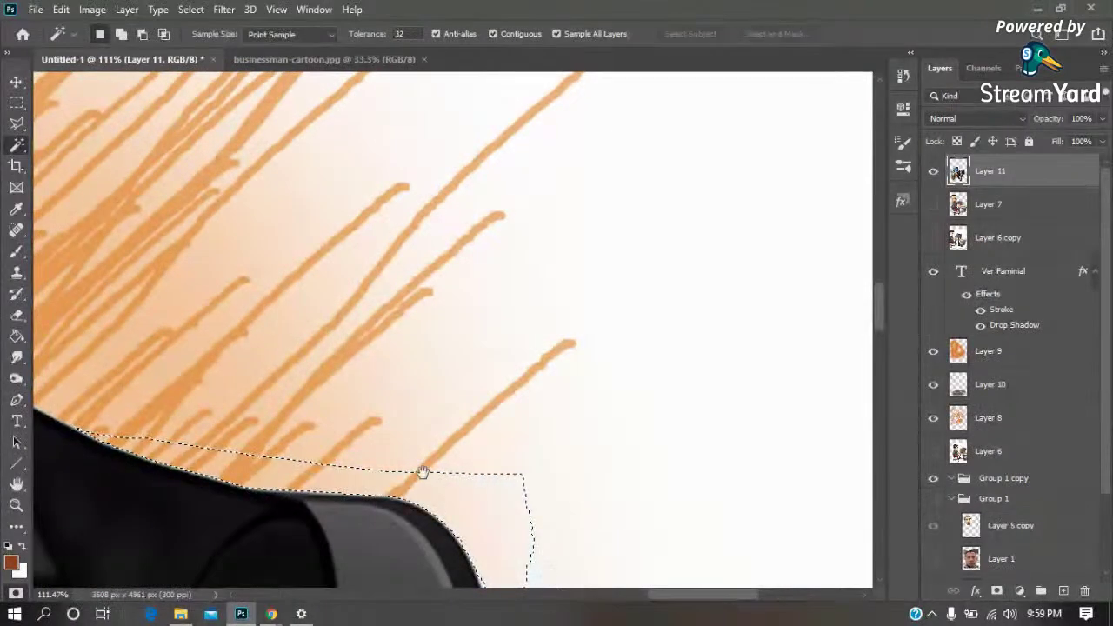
pyautogui.scroll(-5, 539, 417)
pyautogui.hscroll(-2, 539, 418)
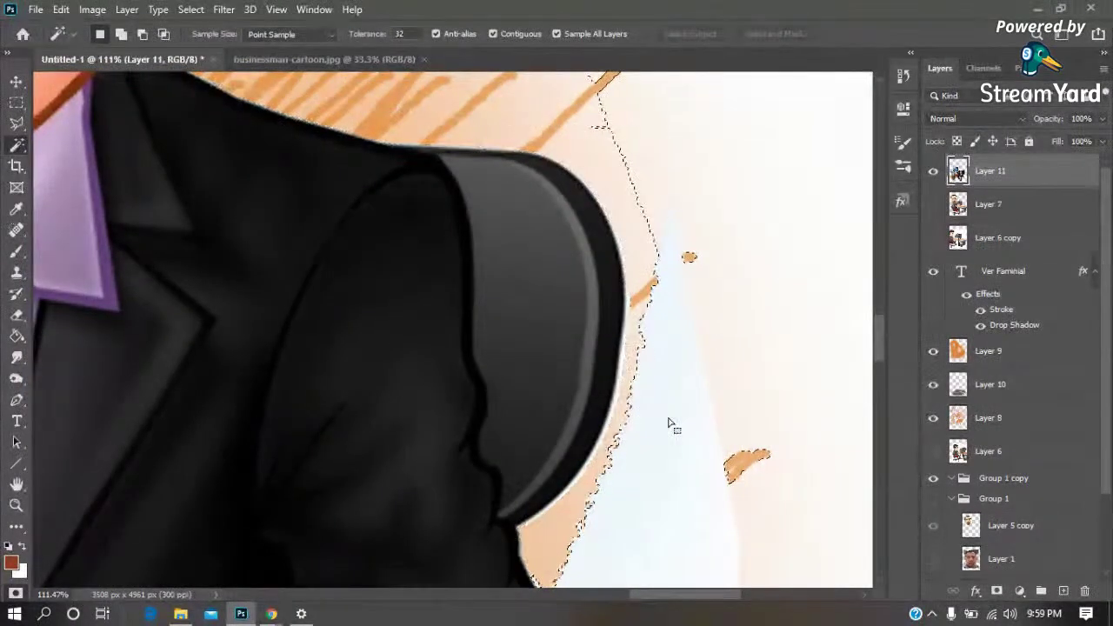
pyautogui.press('Delete')
pyautogui.hotkey('ctrl', 'd')
# With eraser size 125, erase the light-blue gap in the brown floor stroke by the chair base
pyautogui.press('e')
pyautogui.press('[')
pyautogui.press('[')
pyautogui.press('[')
pyautogui.press('[')
pyautogui.press('[')
pyautogui.press('[')
pyautogui.moveTo(666, 409)
pyautogui.mouseDown()
pyautogui.moveTo(649, 449)
pyautogui.moveTo(541, 183)
pyautogui.mouseUp()
pyautogui.moveTo(504, 397)
pyautogui.mouseDown()
pyautogui.moveTo(766, 102)
pyautogui.moveTo(687, 147)
pyautogui.mouseUp()
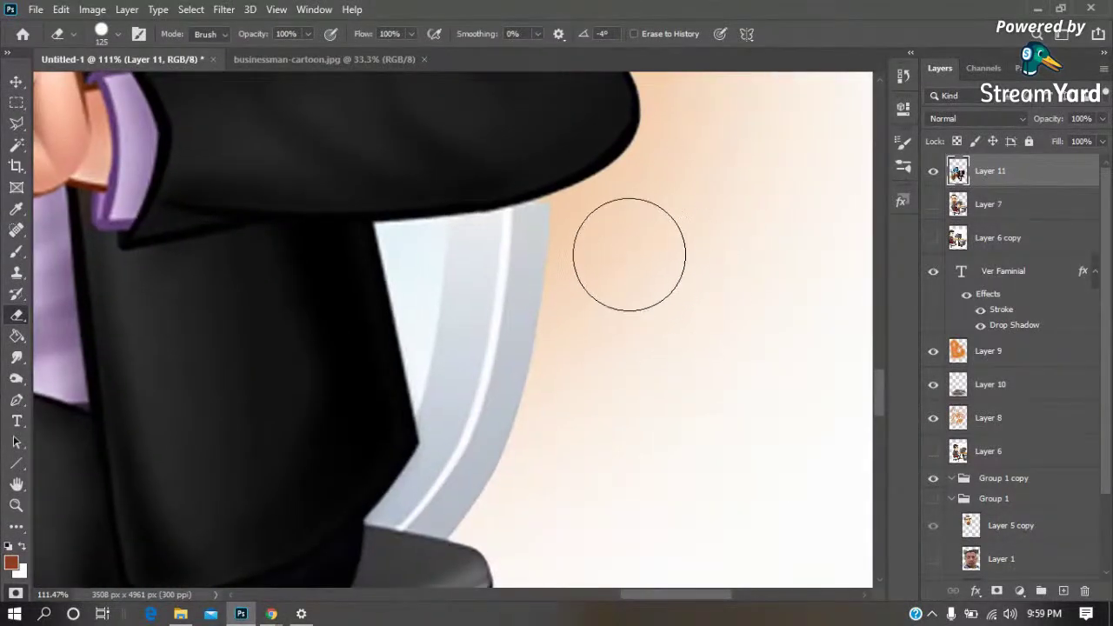
pyautogui.hotkey('ctrl', '0')
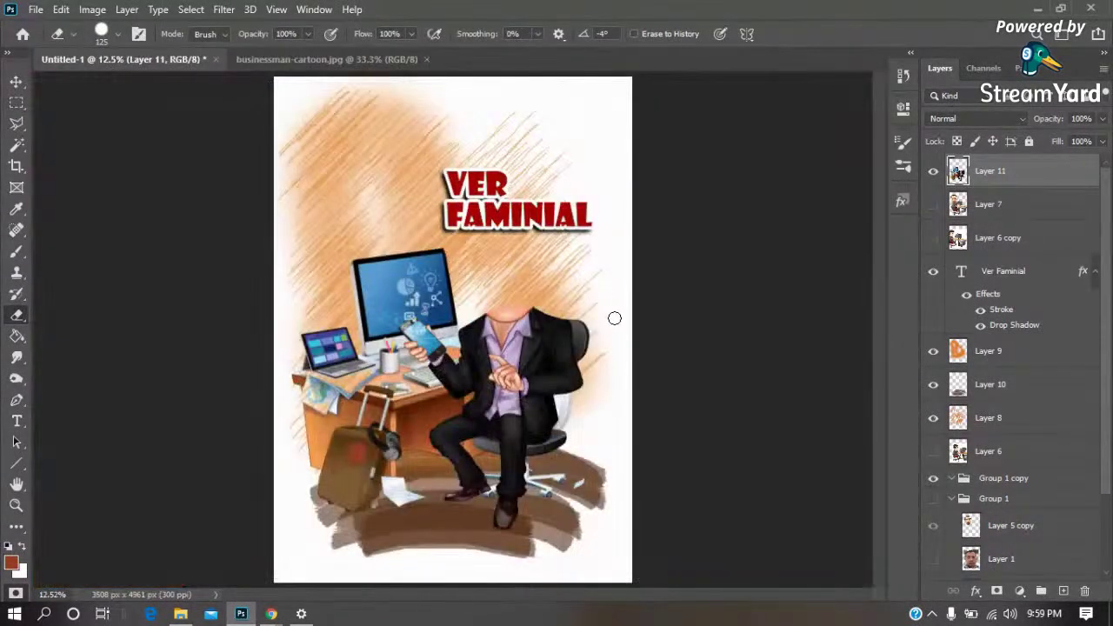
pyautogui.moveTo(652, 423); pyautogui.dragTo(509, 528)
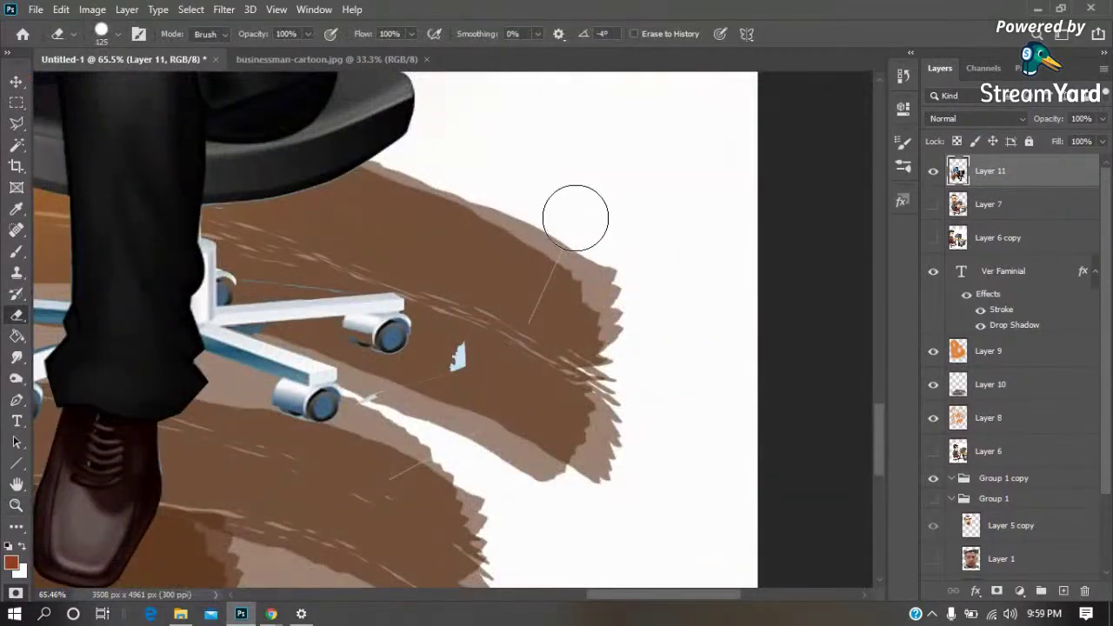
pyautogui.moveTo(474, 348); pyautogui.dragTo(446, 389)
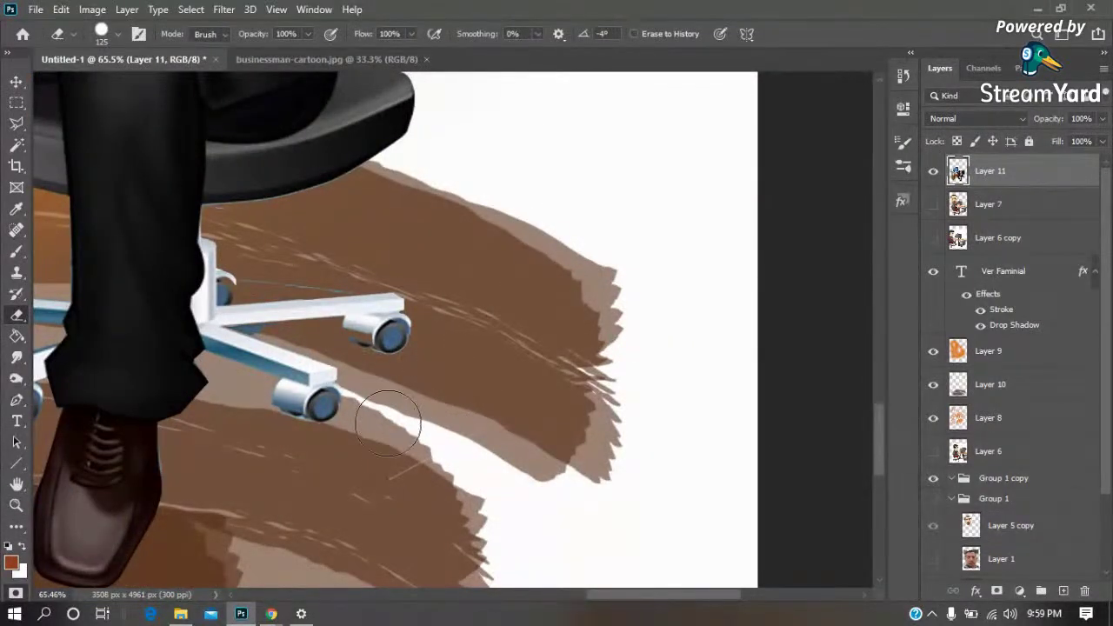
pyautogui.hotkey('ctrl', '0')
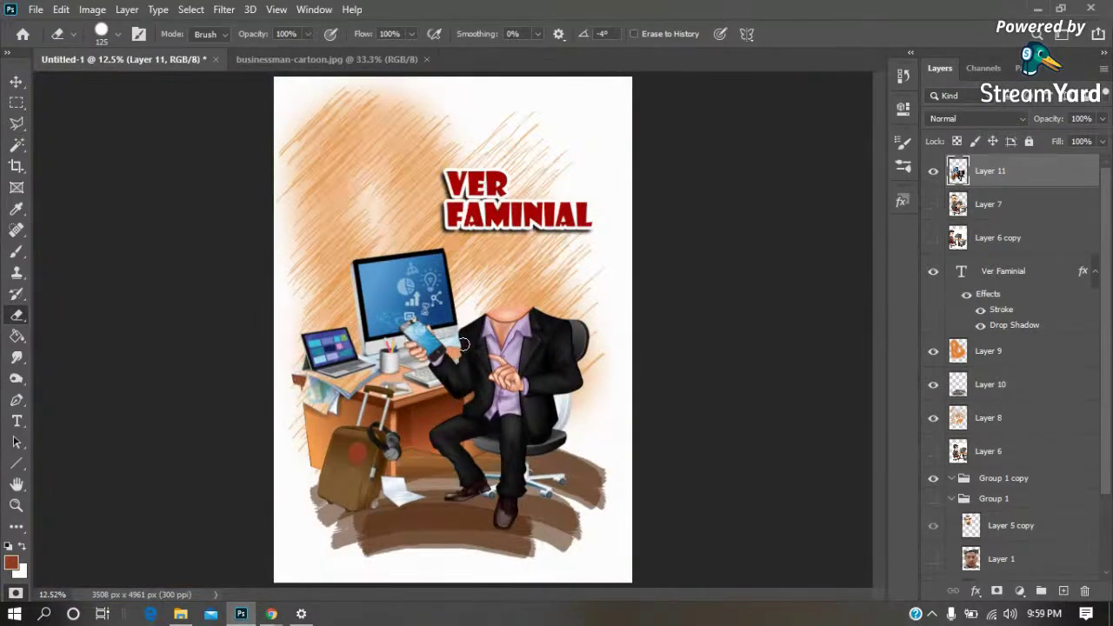
pyautogui.press('z')
pyautogui.click(382, 348)
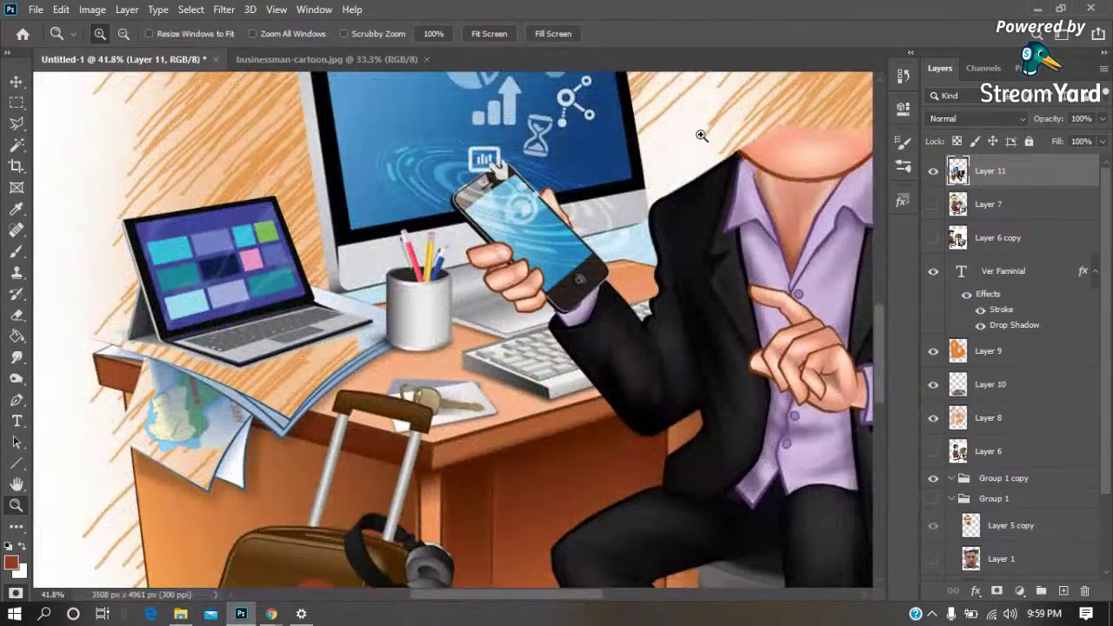
# Lasso and delete the light-blue patch between the phone and the suit
pyautogui.click(720, 152)
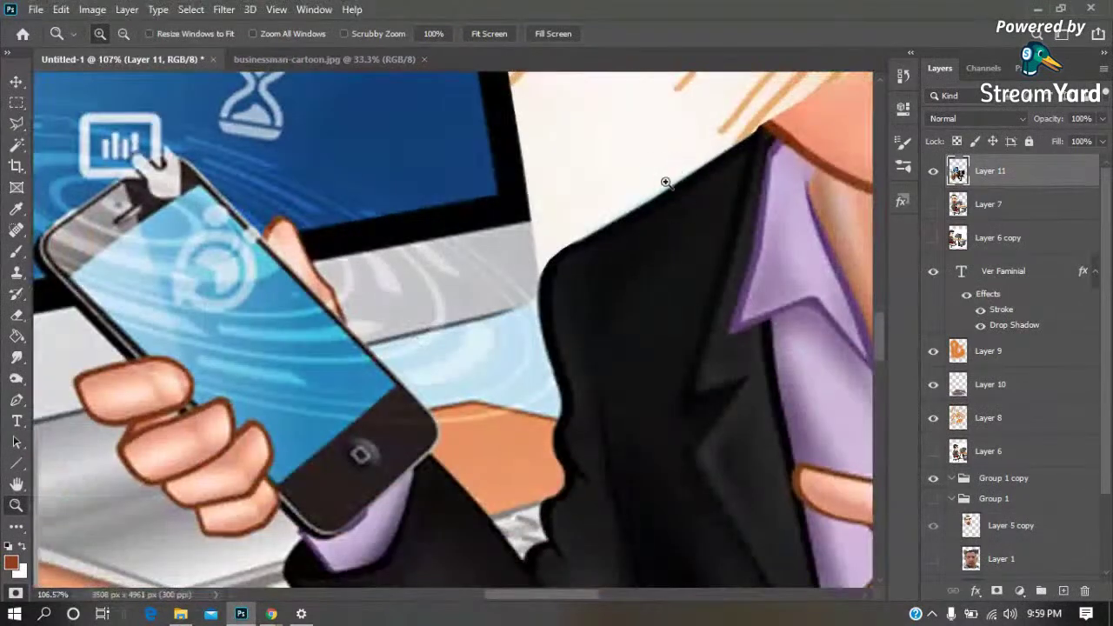
pyautogui.click(429, 298)
pyautogui.press('l')
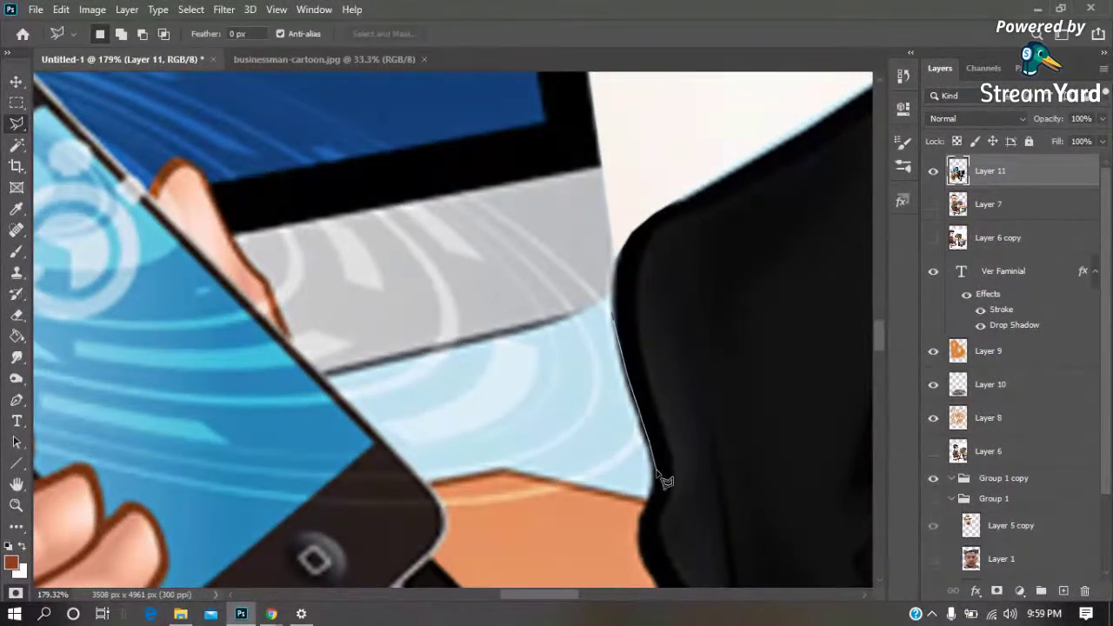
pyautogui.click(501, 470)
pyautogui.click(420, 478)
pyautogui.click(319, 377)
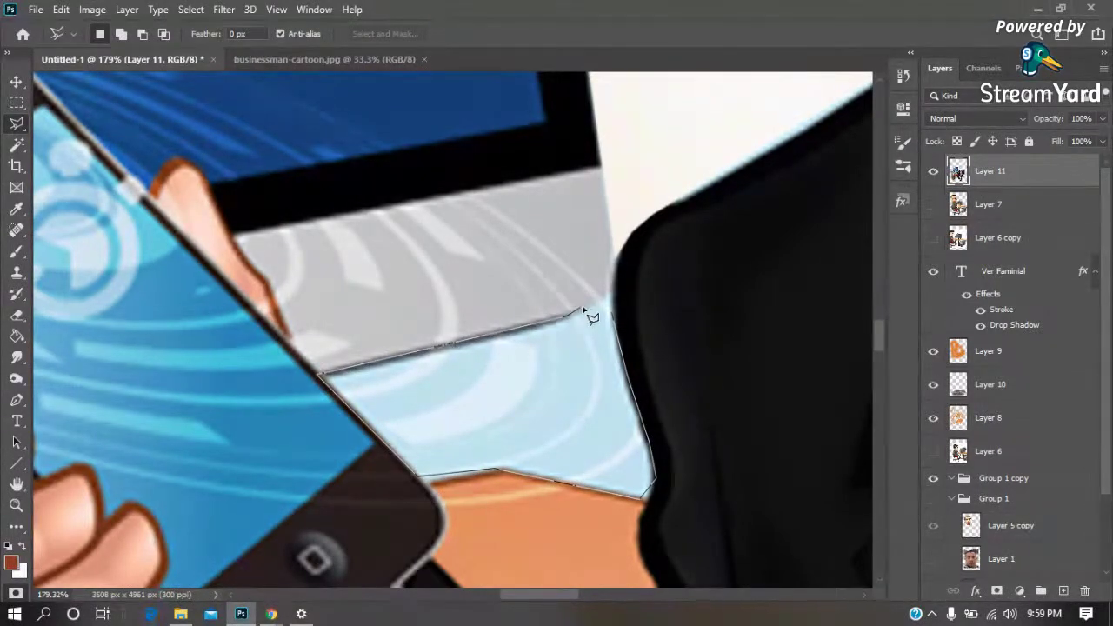
pyautogui.click(608, 294)
pyautogui.press('Delete')
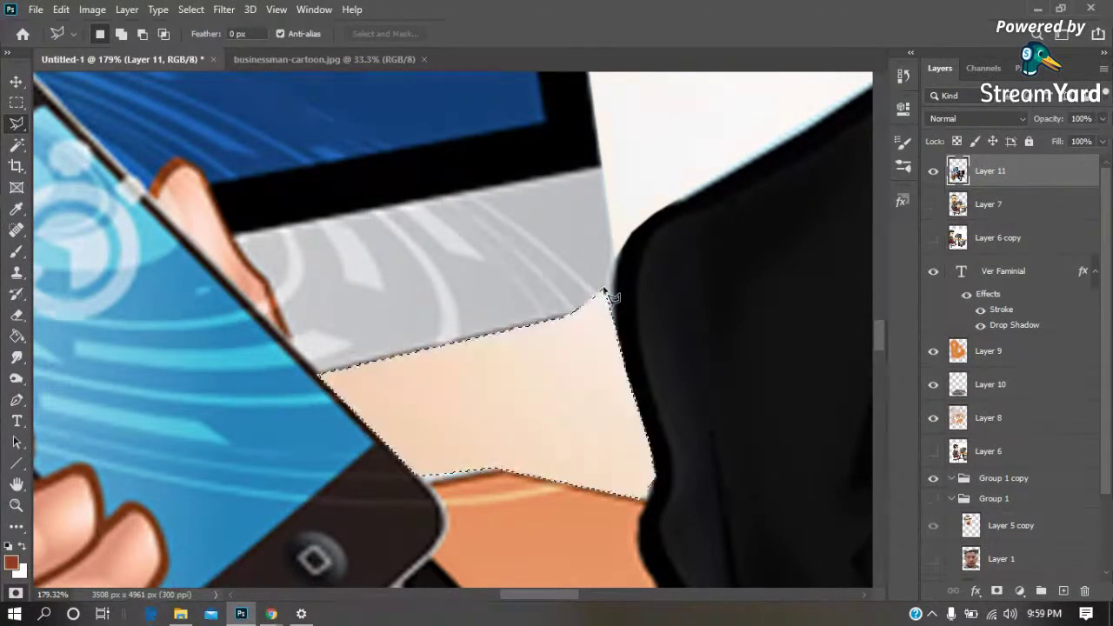
pyautogui.press('m')
# Lasso and delete the light-blue strip left of the pencil cup, then fit the poster in view
pyautogui.moveTo(142, 377); pyautogui.dragTo(702, 386)
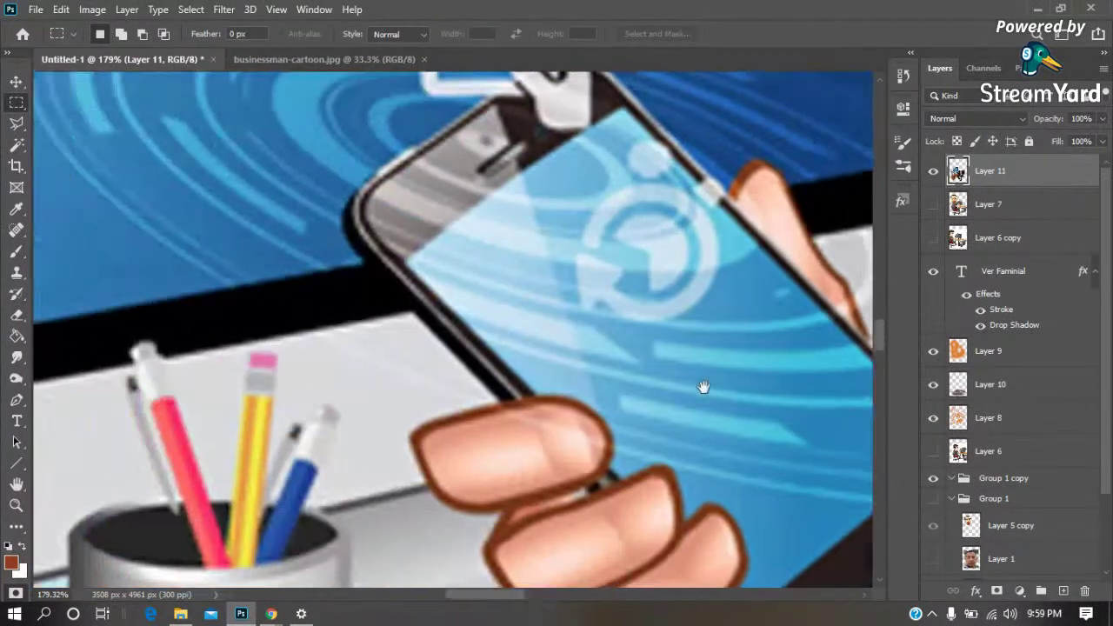
pyautogui.moveTo(525, 356)
pyautogui.mouseDown()
pyautogui.moveTo(611, 304)
pyautogui.moveTo(707, 286)
pyautogui.mouseUp()
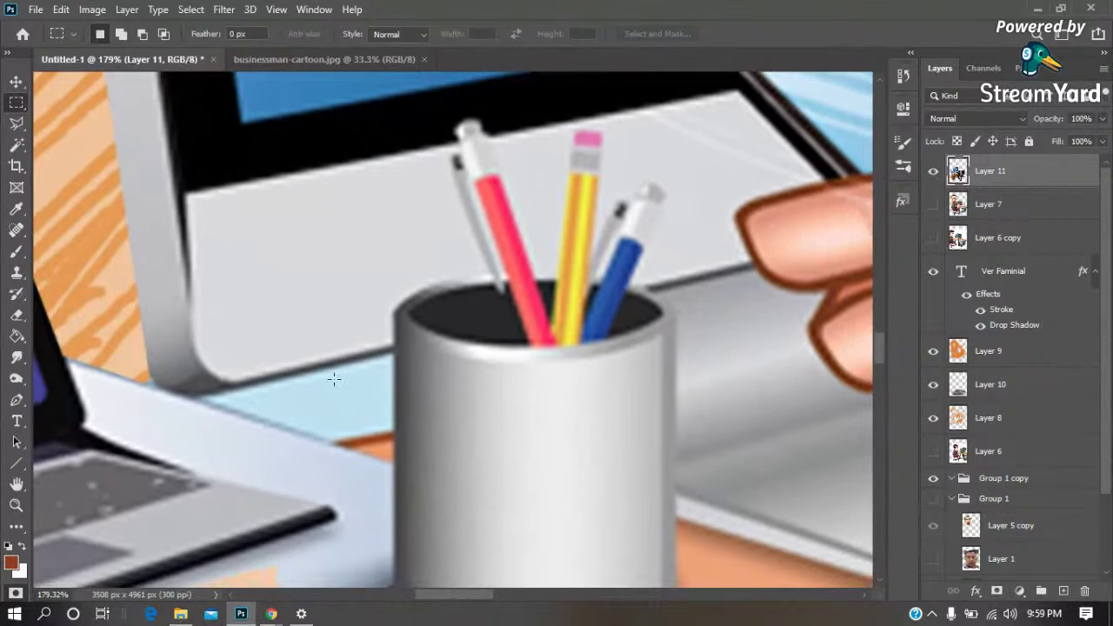
pyautogui.press('w')
pyautogui.click(329, 399)
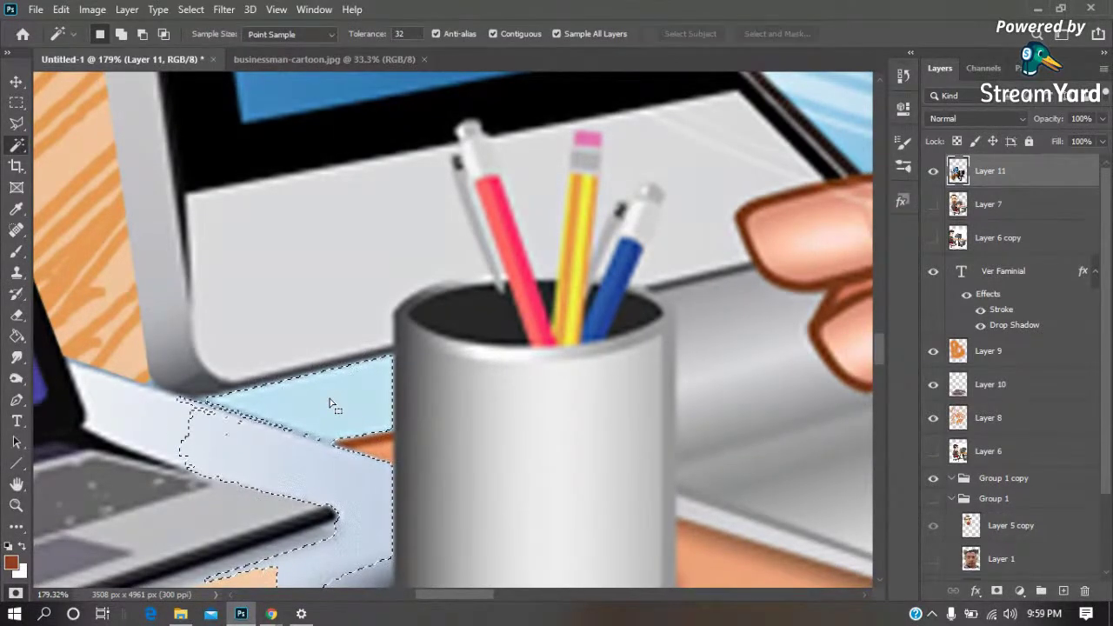
pyautogui.press('l')
pyautogui.press('m')
pyautogui.click(251, 316)
pyautogui.press('l')
pyautogui.click(199, 398)
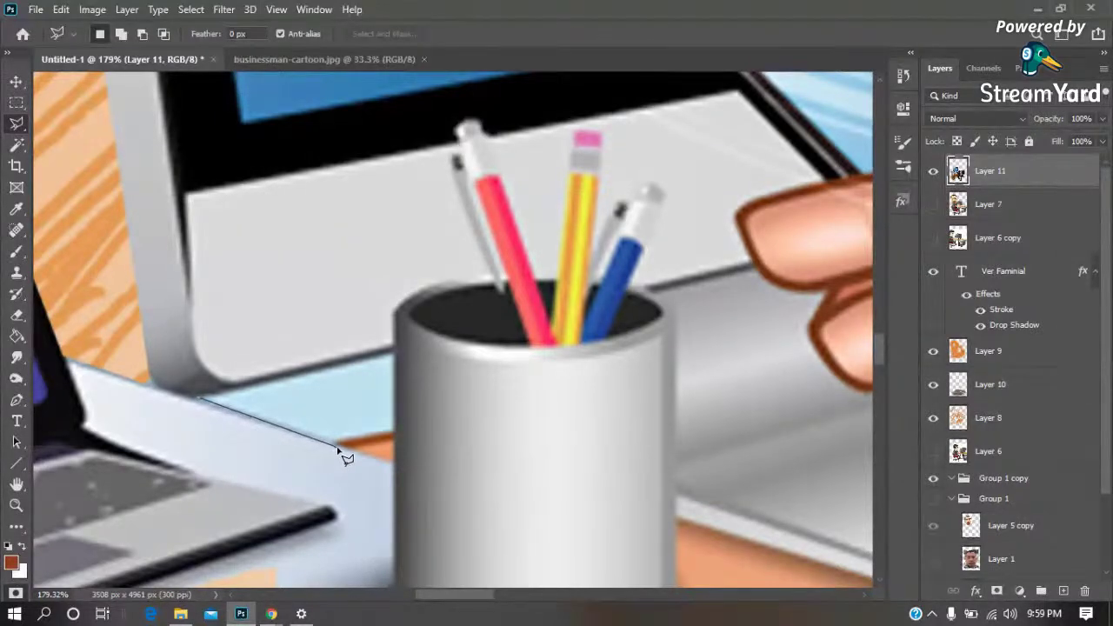
pyautogui.click(397, 352)
pyautogui.press('Delete')
pyautogui.hotkey('ctrl', 'd')
pyautogui.press('z')
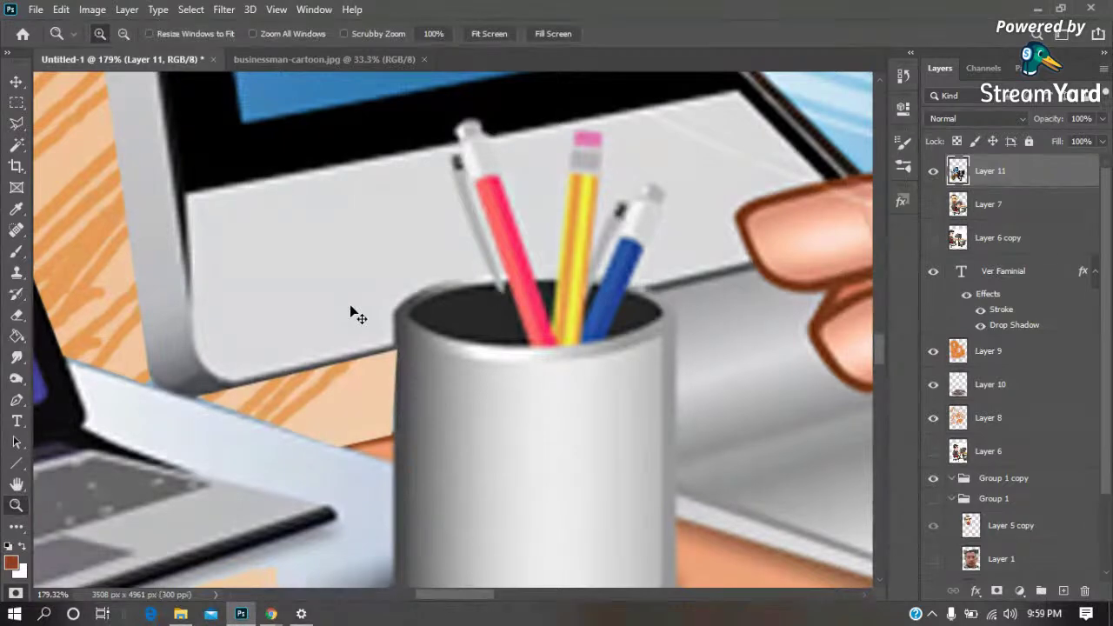
pyautogui.hotkey('ctrl', '0')
# Apply a Hue/Saturation adjustment with Hue set to +31
pyautogui.click(92, 9)
pyautogui.moveTo(118, 51)
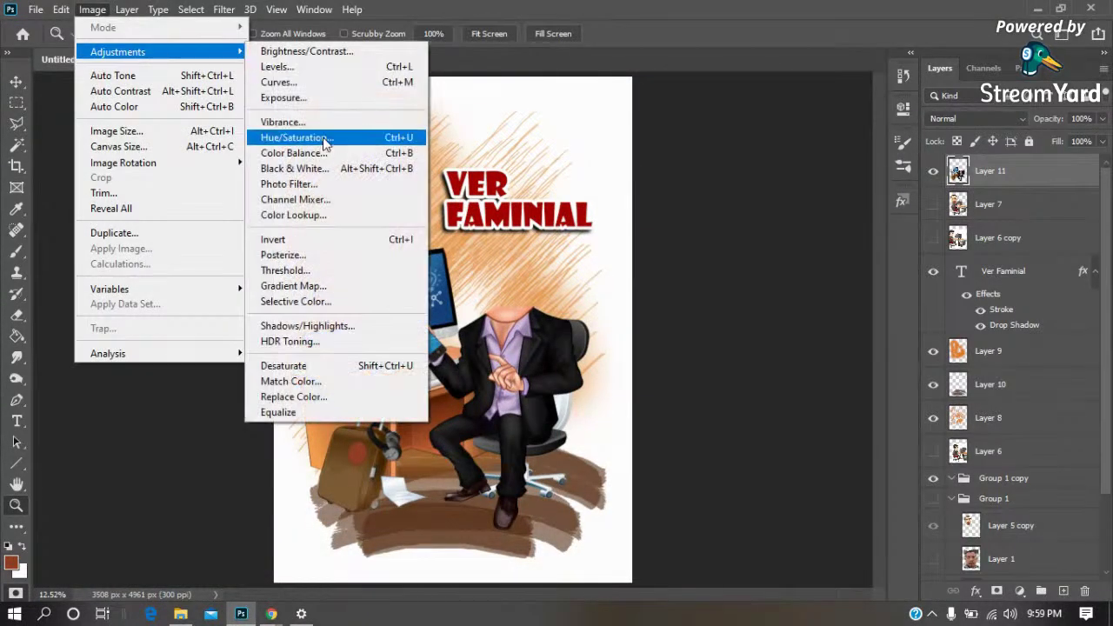
pyautogui.click(325, 137)
pyautogui.moveTo(701, 178); pyautogui.dragTo(757, 180)
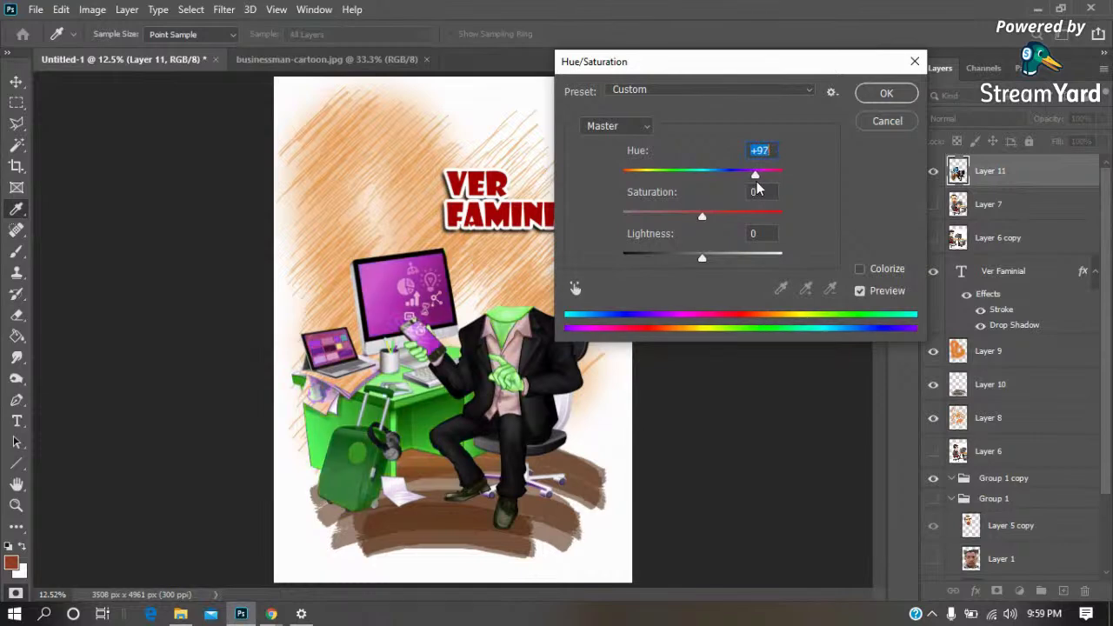
pyautogui.moveTo(757, 181); pyautogui.dragTo(727, 181)
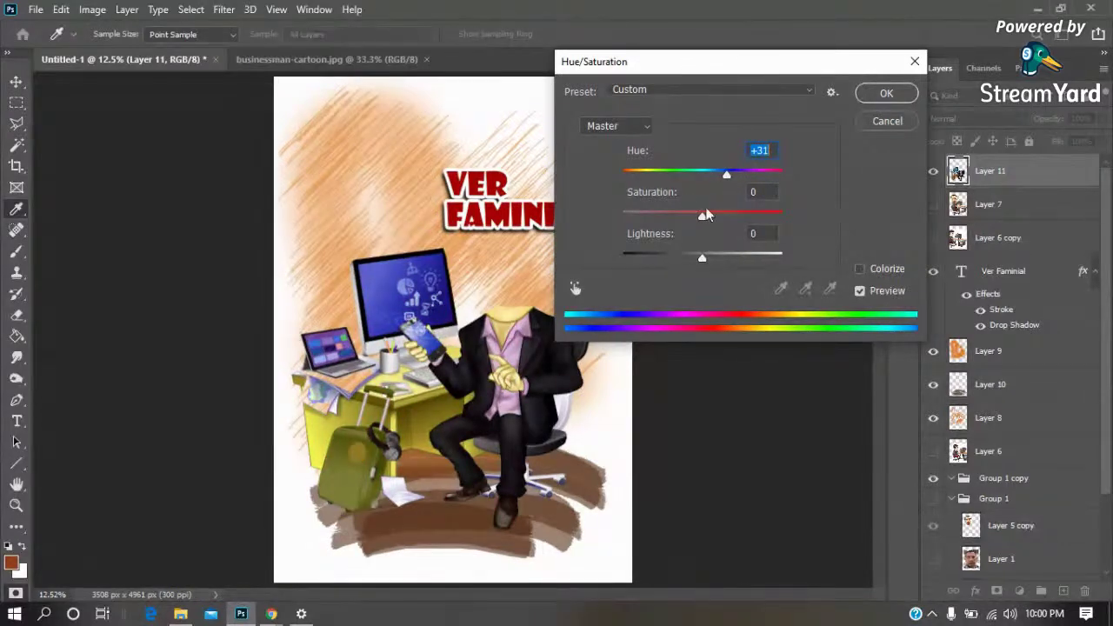
pyautogui.click(886, 93)
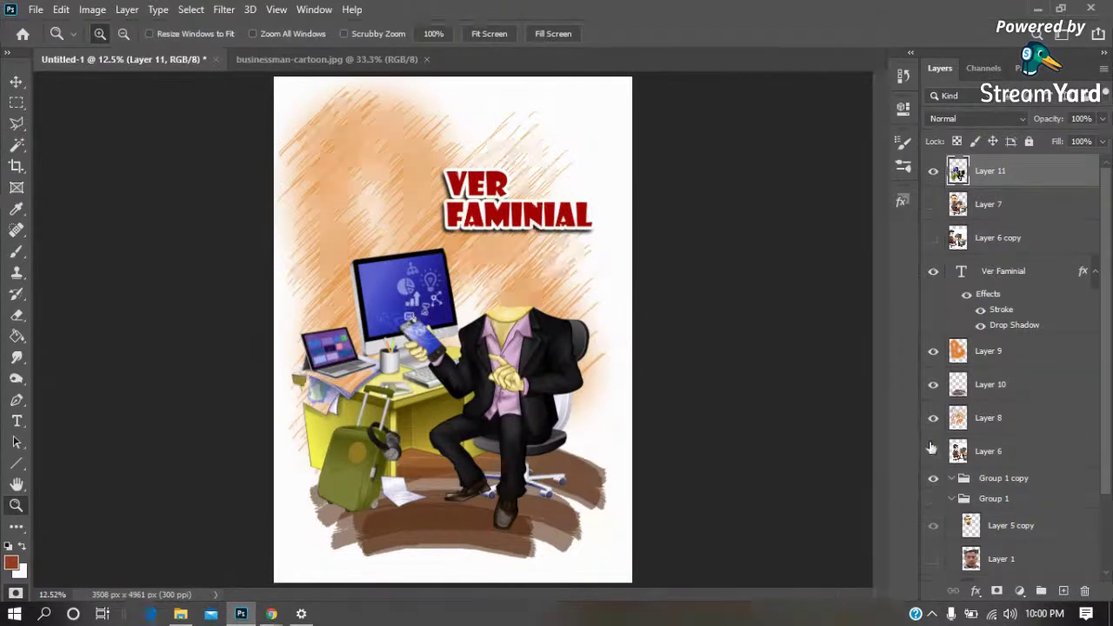
# Move the Layer 5 copy face layer to the top of the Layers stack
pyautogui.press('q')
pyautogui.click(1003, 527)
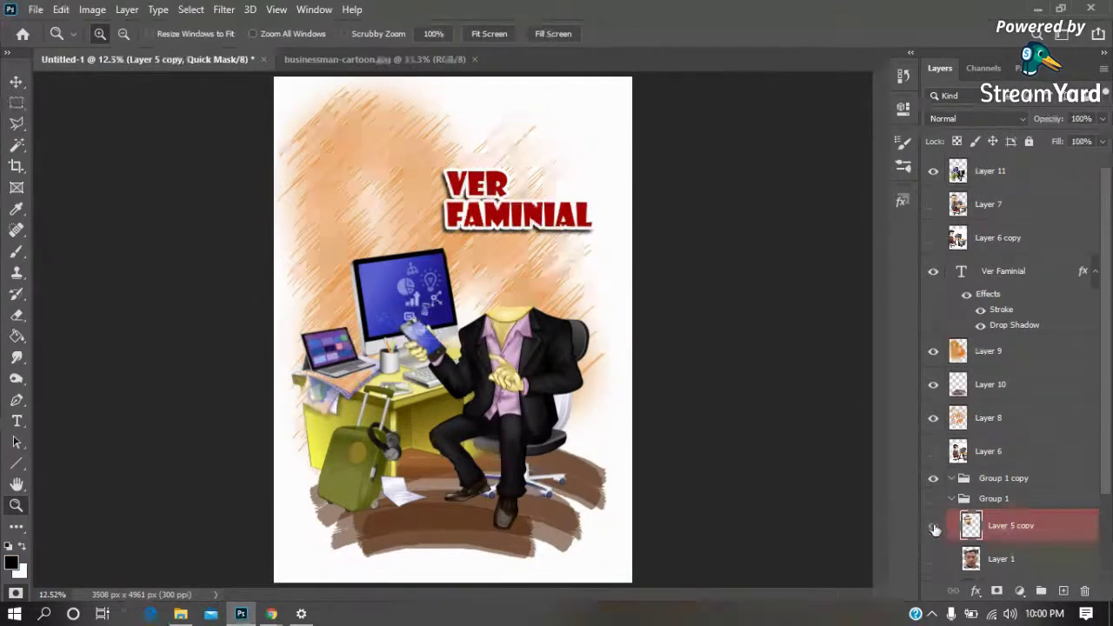
pyautogui.click(984, 68)
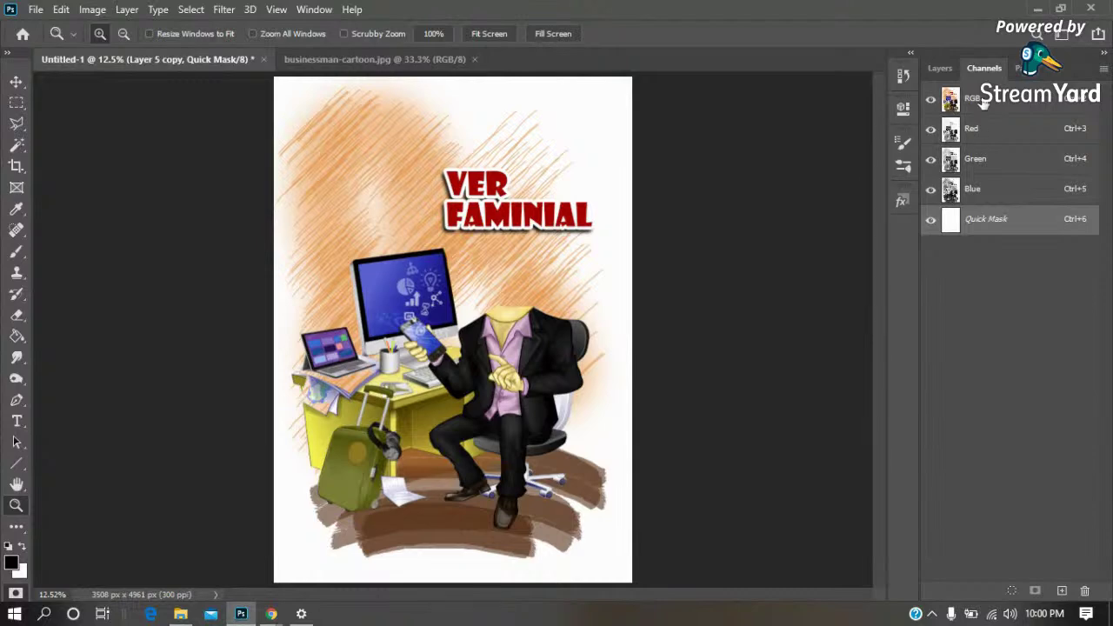
pyautogui.click(980, 103)
pyautogui.click(951, 69)
pyautogui.click(1000, 498)
pyautogui.click(1005, 527)
pyautogui.moveTo(1009, 504); pyautogui.dragTo(1021, 188)
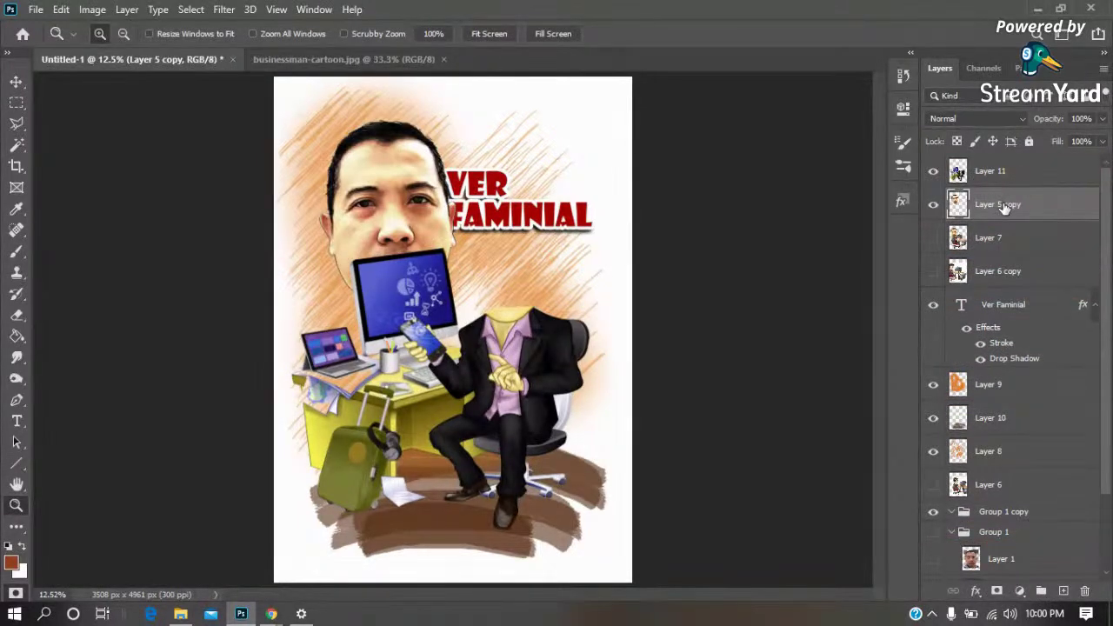
pyautogui.moveTo(1004, 207); pyautogui.dragTo(1005, 171)
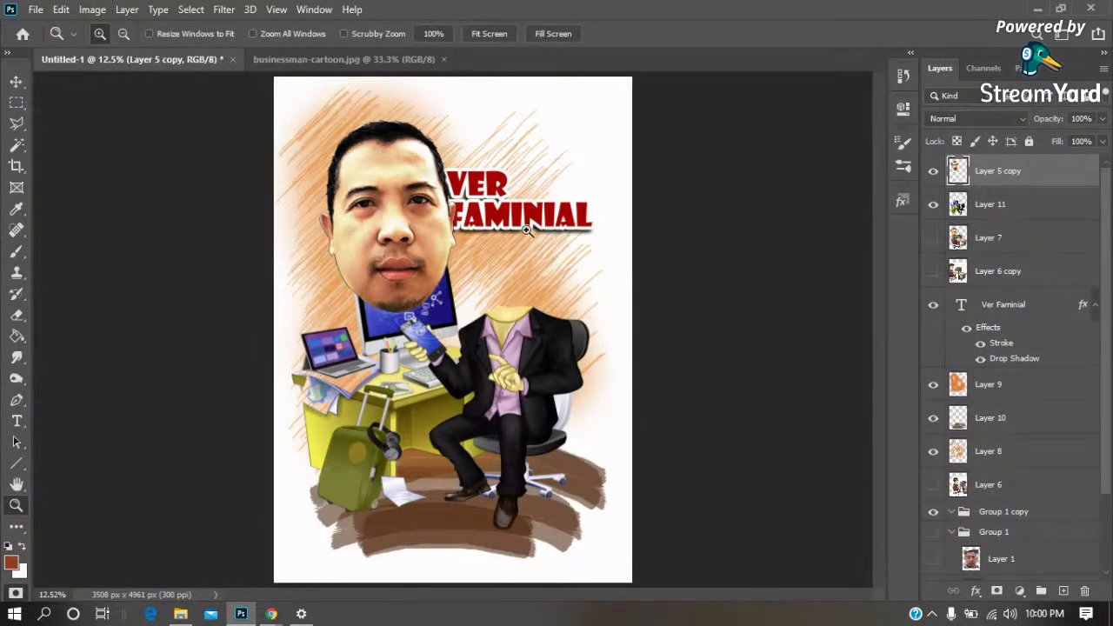
# Hide the Ver Faminial title and position the face onto the businessman's neck
pyautogui.click(933, 304)
pyautogui.press('v')
pyautogui.moveTo(419, 244)
pyautogui.mouseDown()
pyautogui.moveTo(520, 227)
pyautogui.moveTo(520, 247)
pyautogui.moveTo(565, 261)
pyautogui.mouseUp()
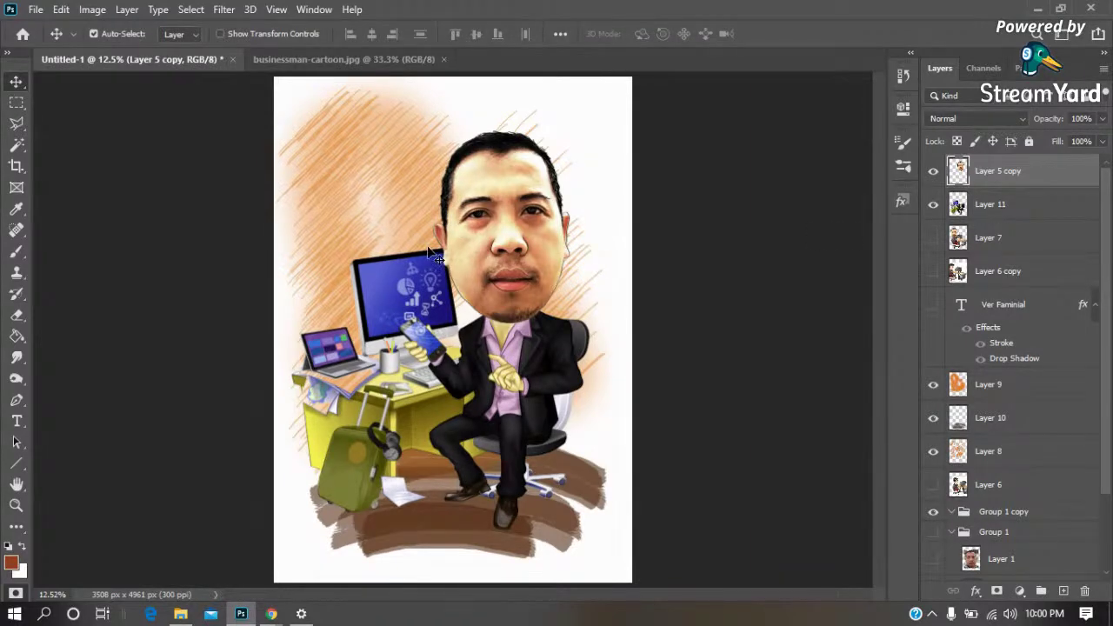
pyautogui.moveTo(539, 286); pyautogui.dragTo(535, 287)
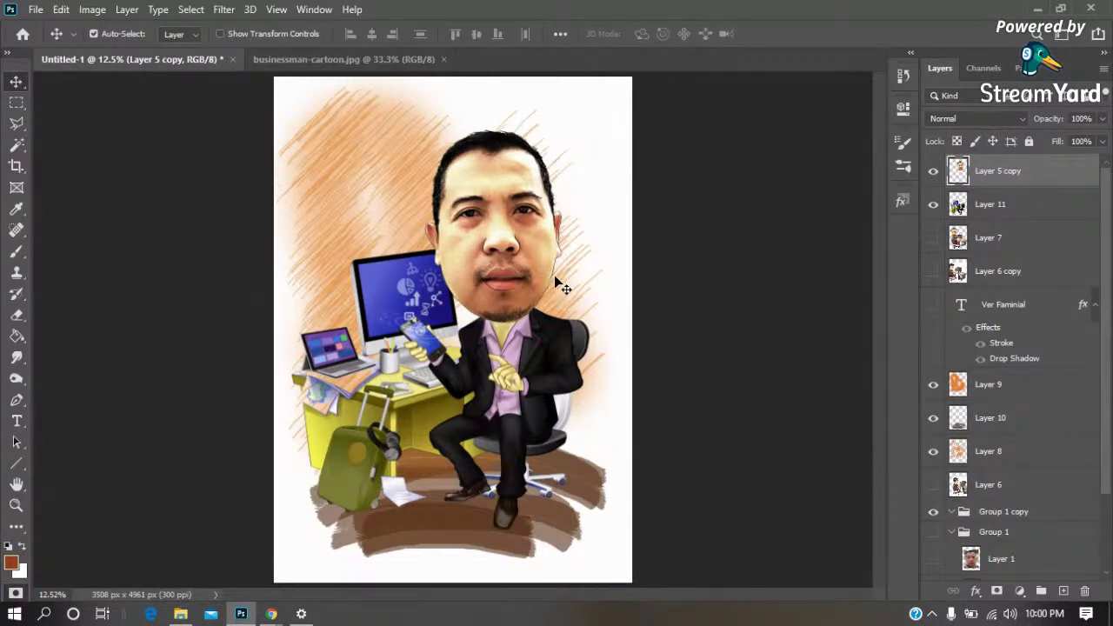
pyautogui.click(556, 280)
pyautogui.press('Return')
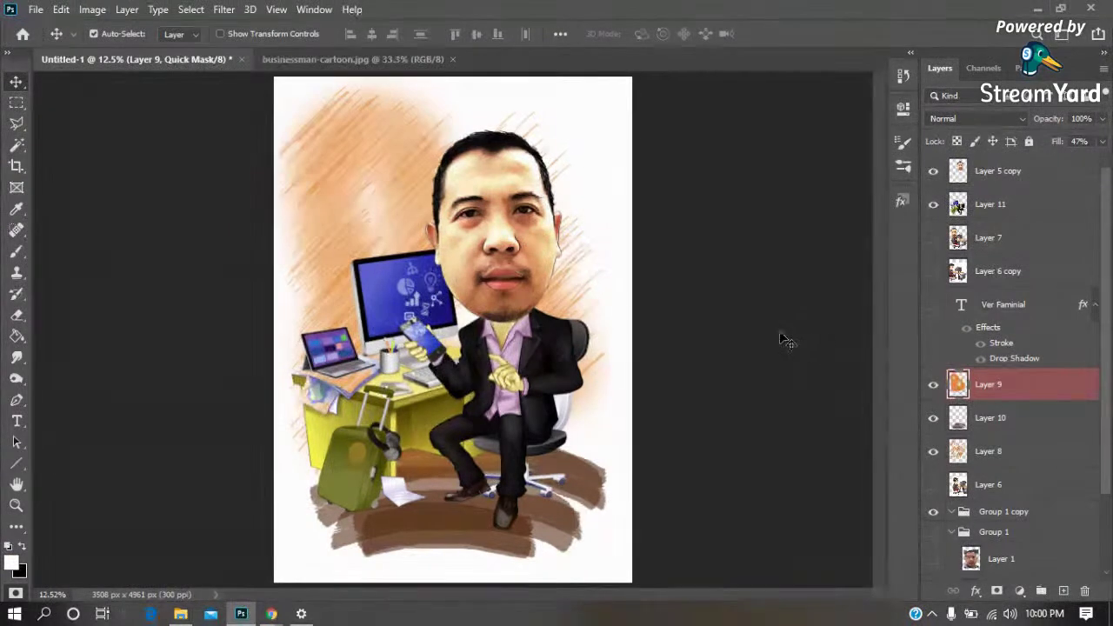
# Delete the Quick Mask channel from the Channels panel
pyautogui.press('m')
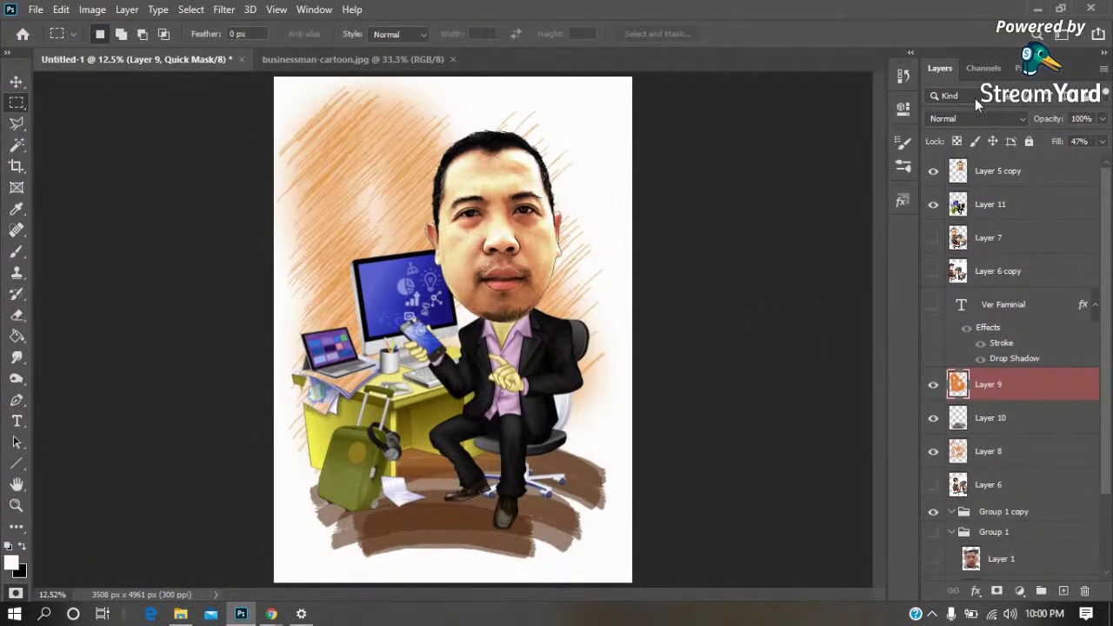
pyautogui.click(986, 69)
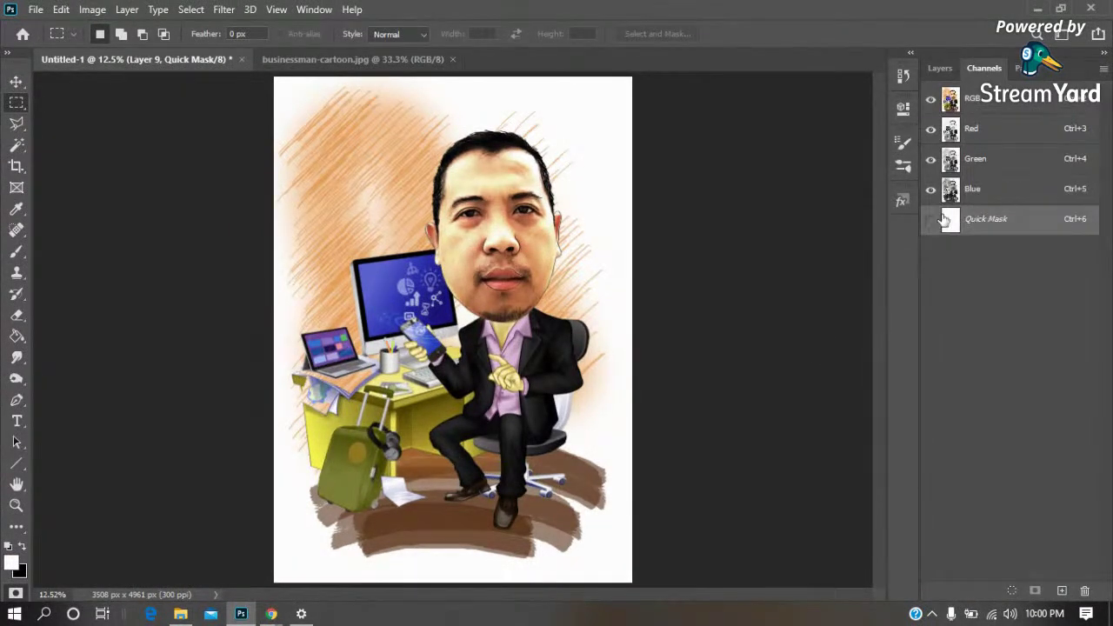
pyautogui.click(993, 101)
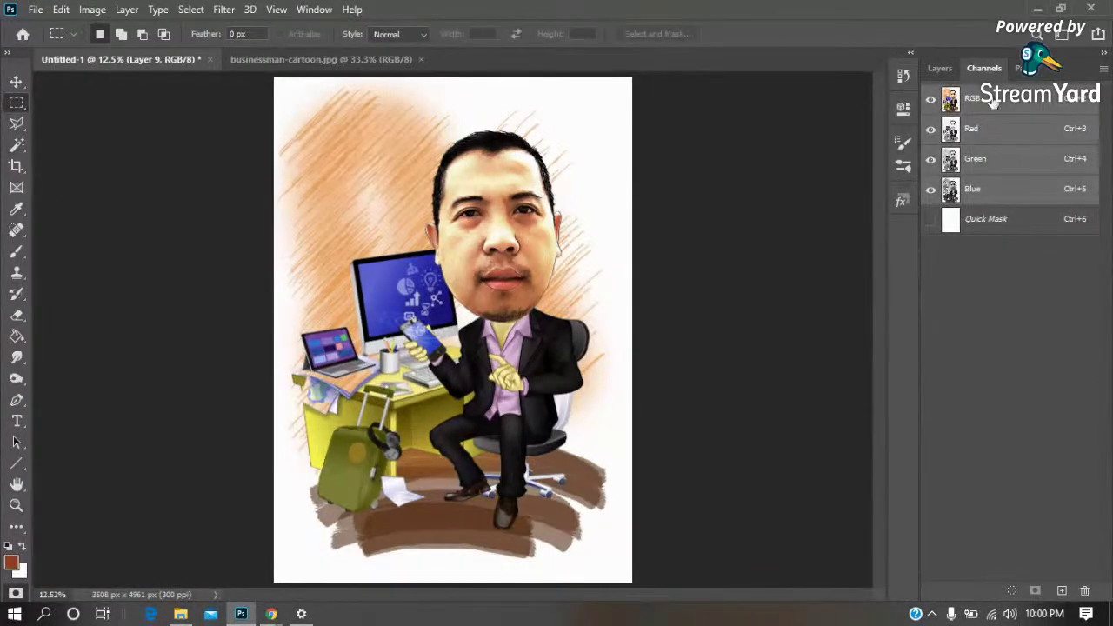
pyautogui.click(996, 223)
pyautogui.click(1086, 592)
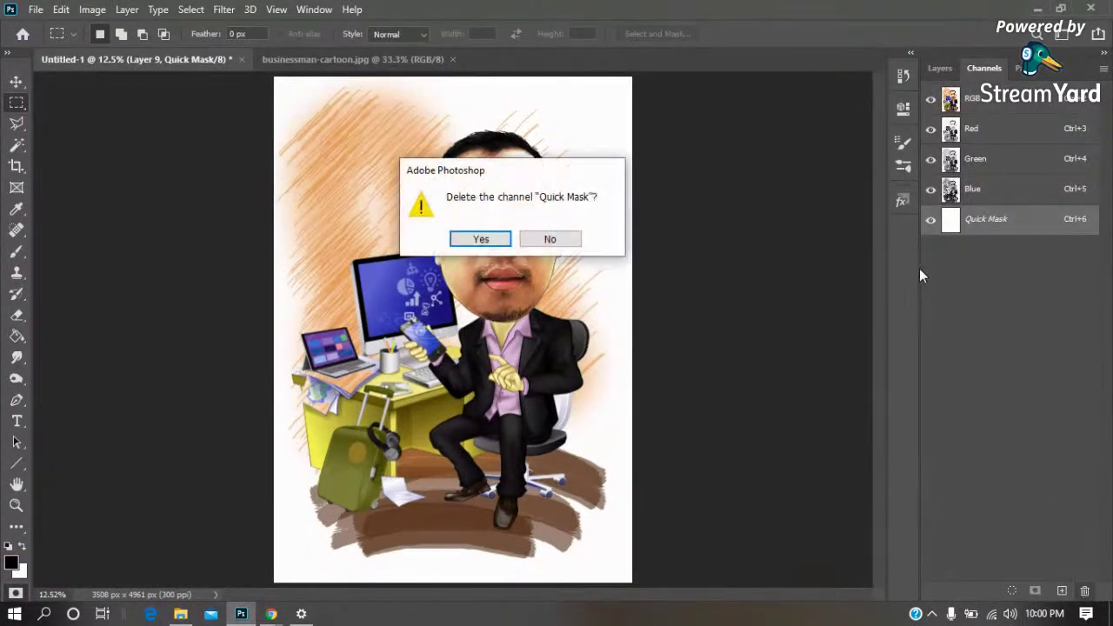
pyautogui.click(492, 239)
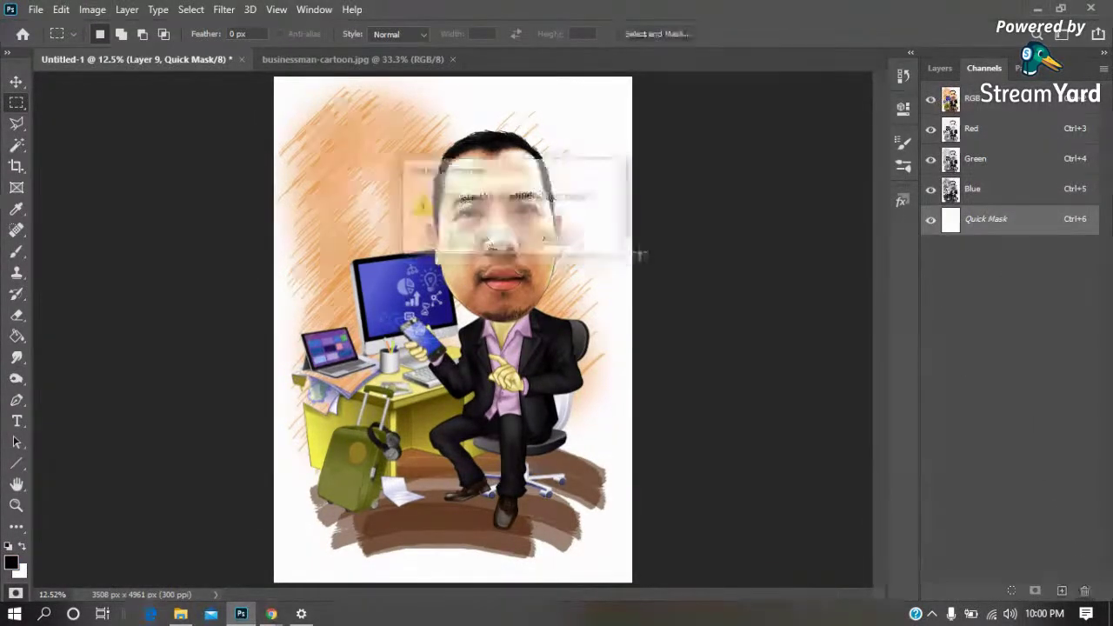
pyautogui.click(941, 68)
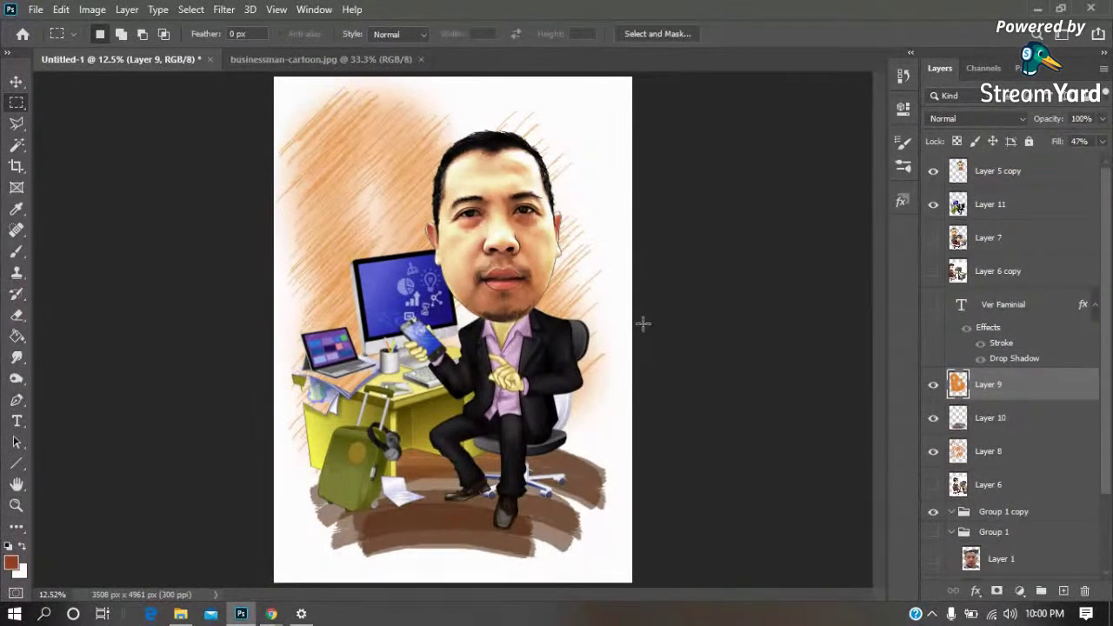
# Delete the Layer 9 and Layer 8 orange hatching layers
pyautogui.click(16, 81)
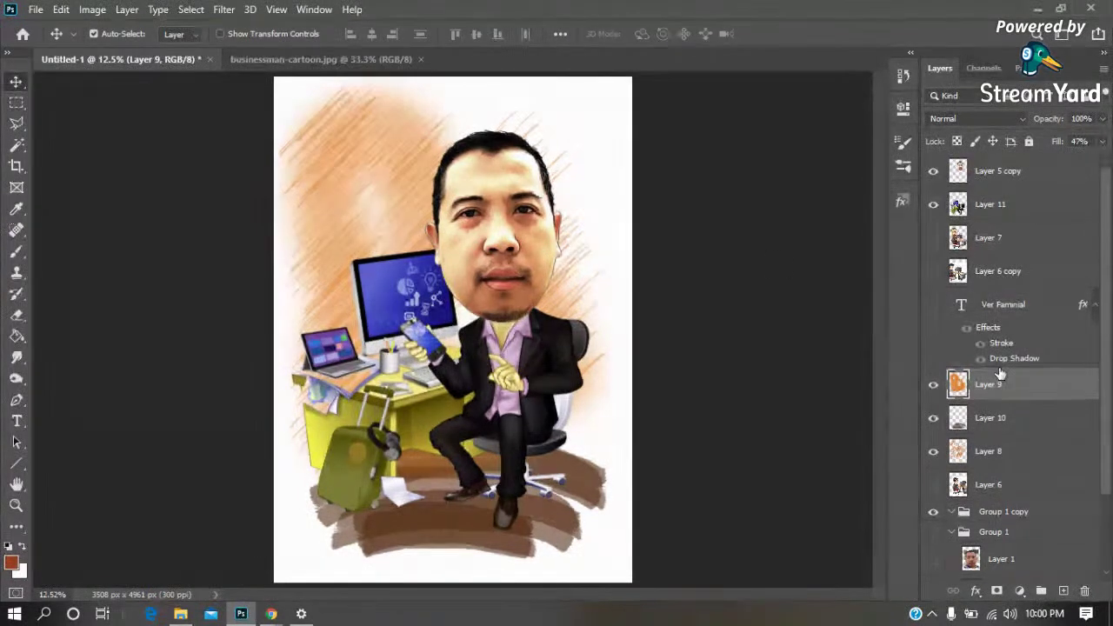
pyautogui.press('Delete')
pyautogui.click(988, 423)
pyautogui.press('Delete')
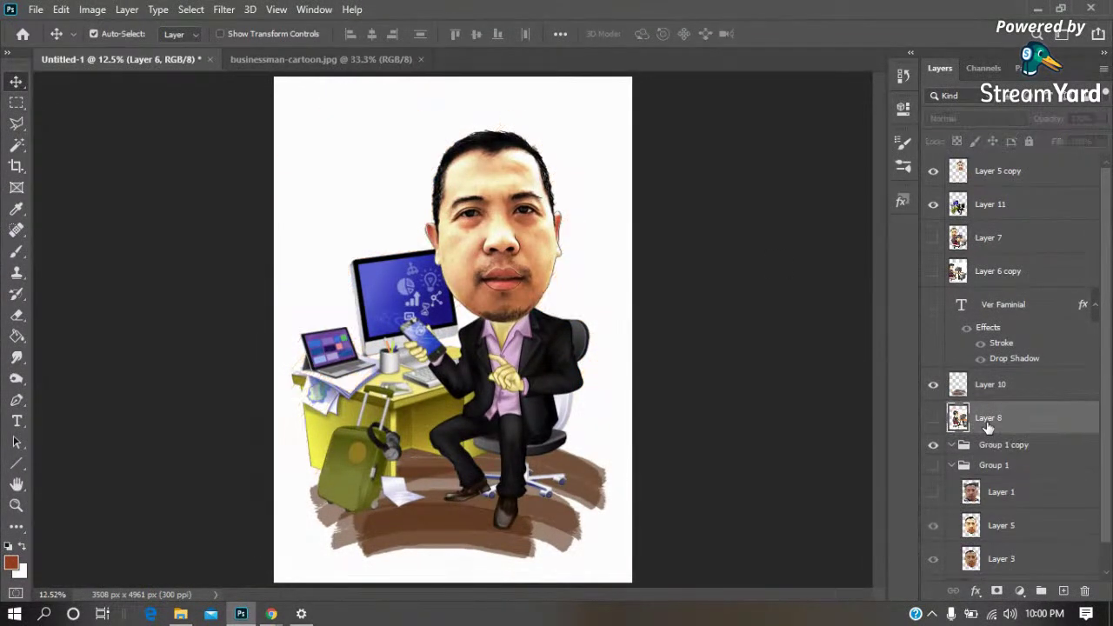
pyautogui.click(534, 263)
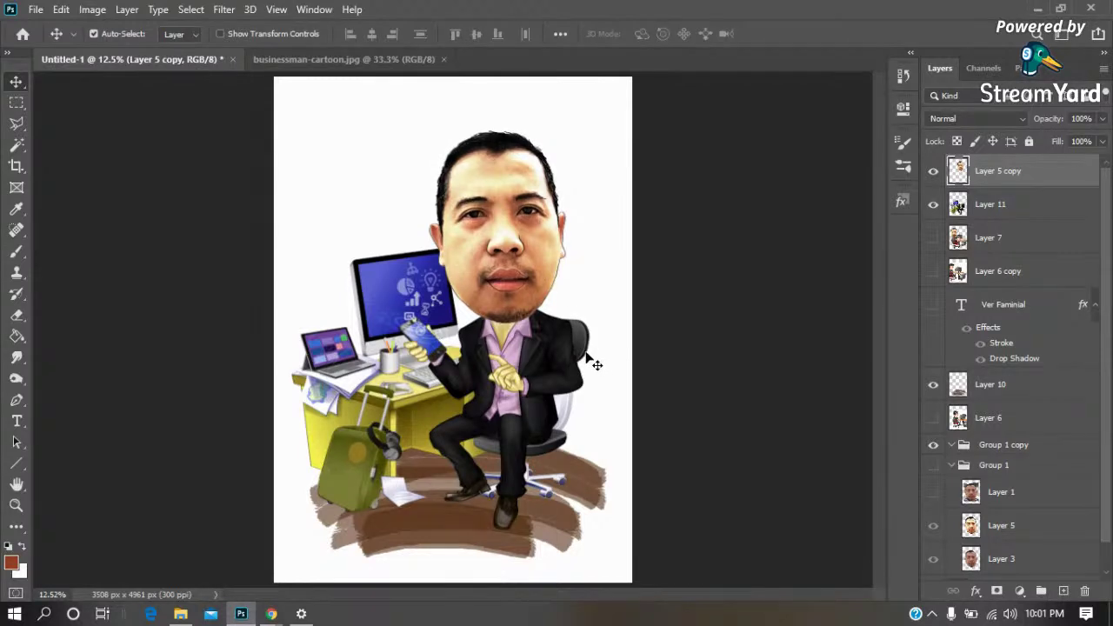
# Zoom into the chair back and erase its grey right edge on the body-and-desk layer
pyautogui.press('z')
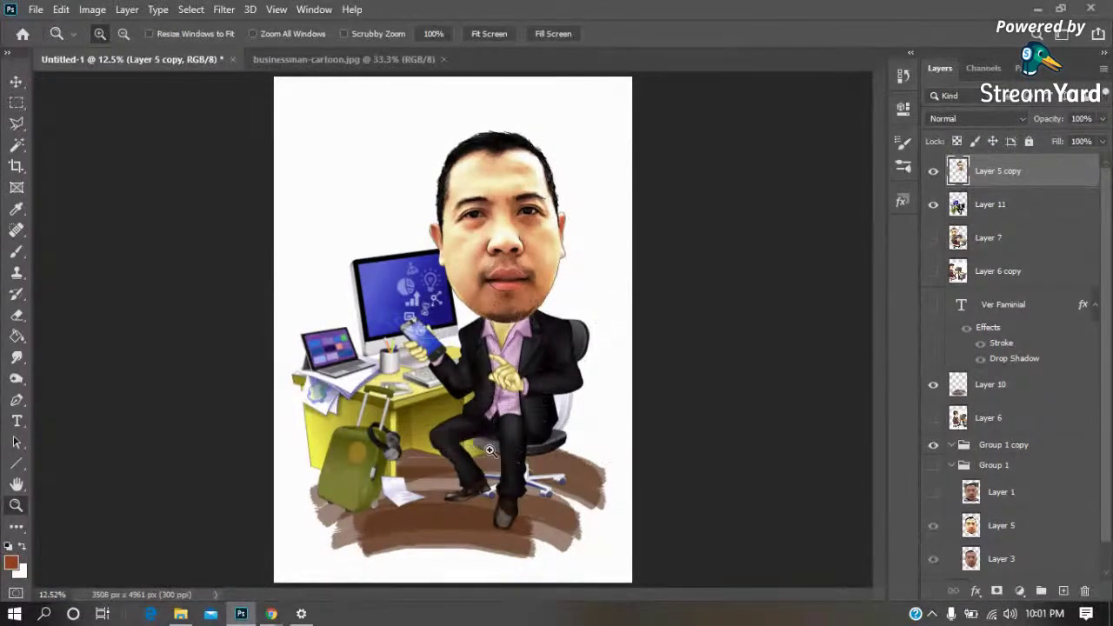
pyautogui.click(580, 286)
pyautogui.moveTo(440, 109); pyautogui.dragTo(596, 315)
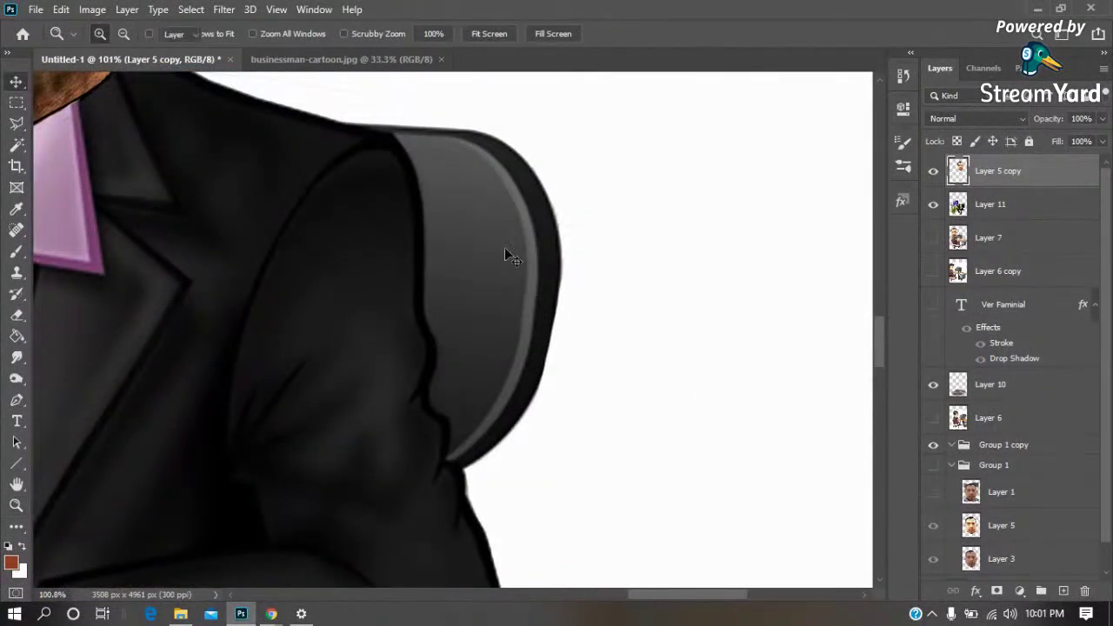
pyautogui.press('v')
pyautogui.click(498, 238)
pyautogui.press('e')
pyautogui.moveTo(527, 227); pyautogui.dragTo(547, 294)
pyautogui.moveTo(454, 131)
pyautogui.mouseDown()
pyautogui.moveTo(498, 415)
pyautogui.moveTo(544, 403)
pyautogui.mouseUp()
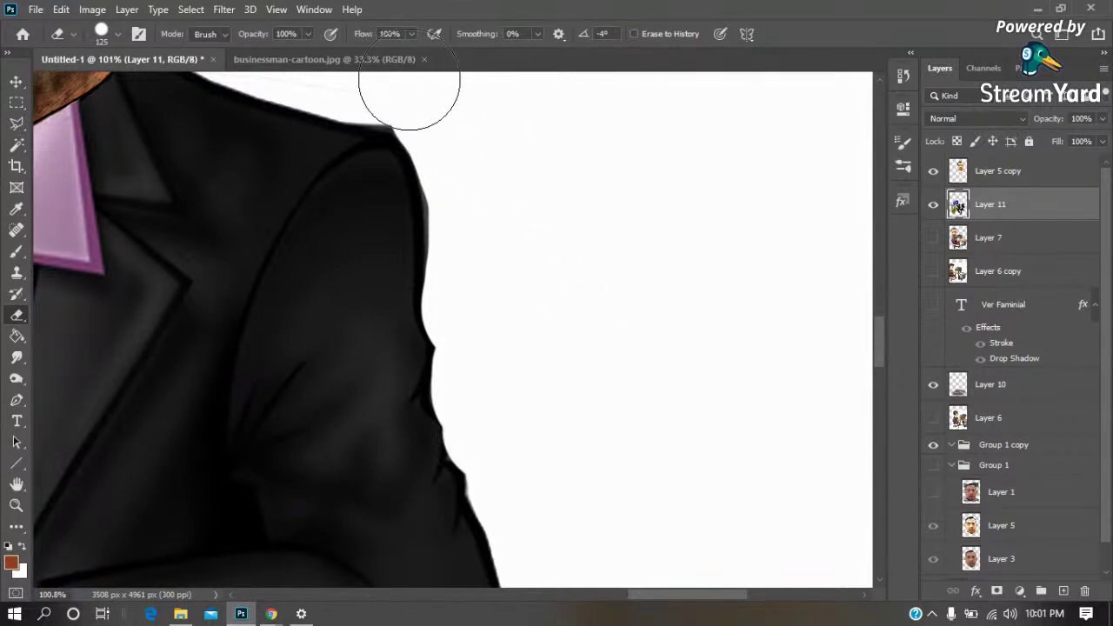
# Lasso and delete the leftover grey chair piece, then fit the poster in the window
pyautogui.moveTo(562, 437); pyautogui.dragTo(574, 122)
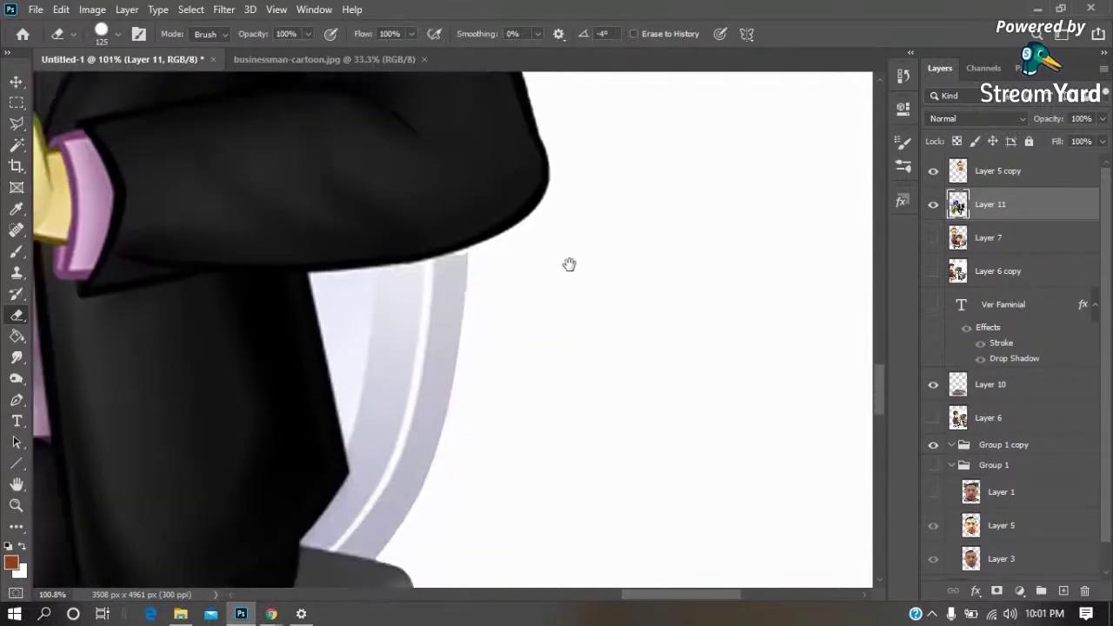
pyautogui.moveTo(569, 263); pyautogui.dragTo(574, 189)
pyautogui.press('l')
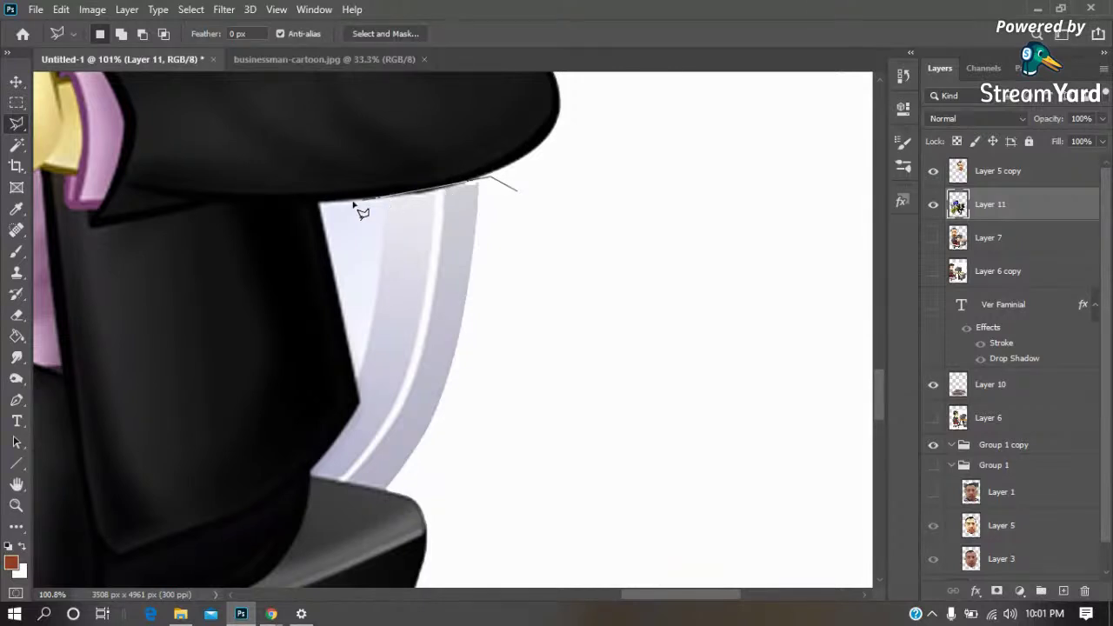
pyautogui.moveTo(320, 206); pyautogui.dragTo(361, 409)
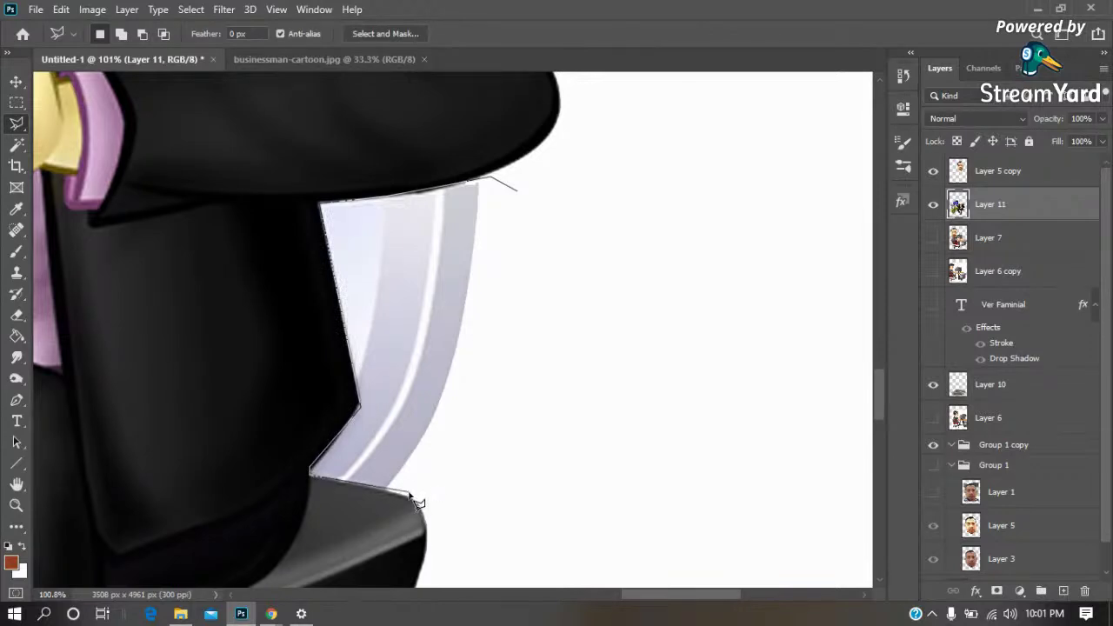
pyautogui.moveTo(592, 461); pyautogui.dragTo(633, 319)
pyautogui.press('Delete')
pyautogui.hotkey('ctrl', 'd')
pyautogui.press('m')
pyautogui.press('z')
pyautogui.hotkey('ctrl', '0')
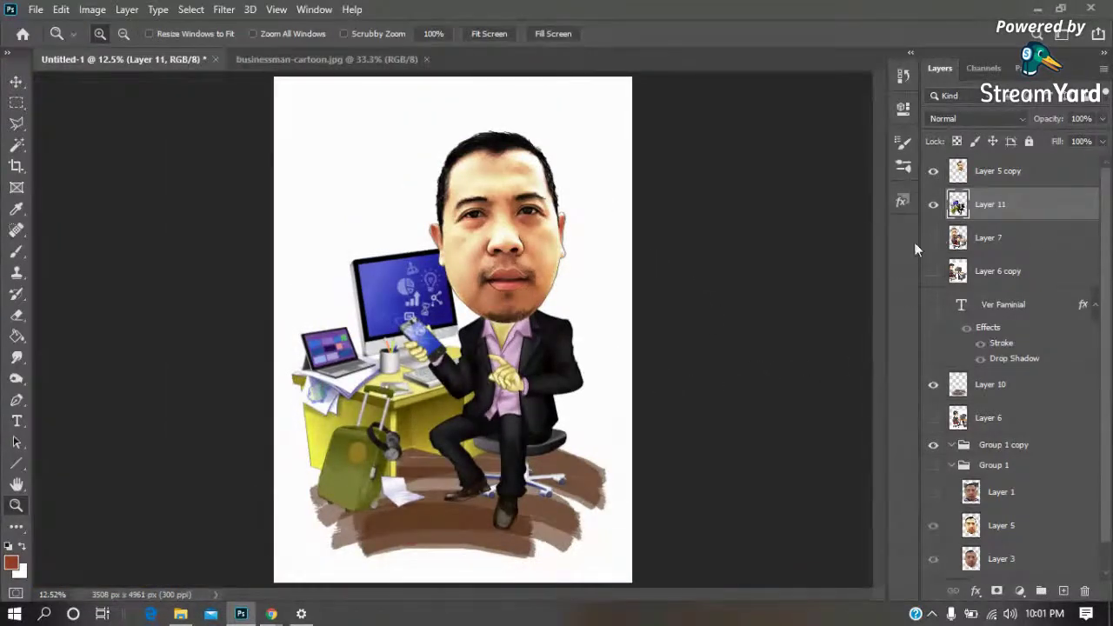
# Flip the businessman-and-desk artwork (Layer 11) horizontally
pyautogui.hotkey('ctrl', 't')
pyautogui.rightClick(492, 380)
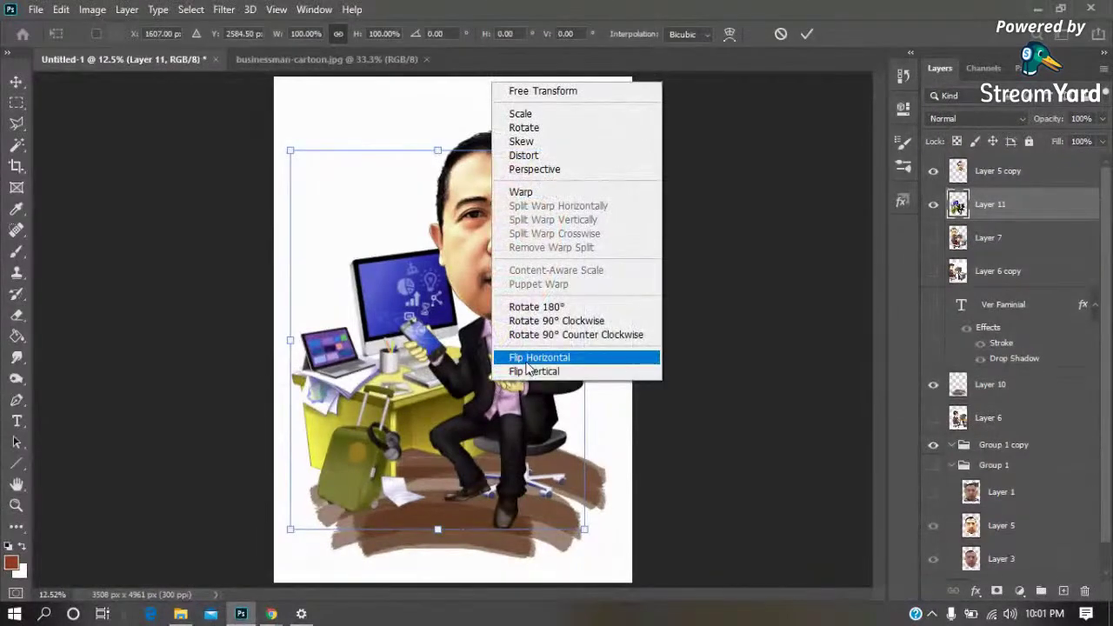
pyautogui.click(528, 363)
pyautogui.press('Return')
pyautogui.press('z')
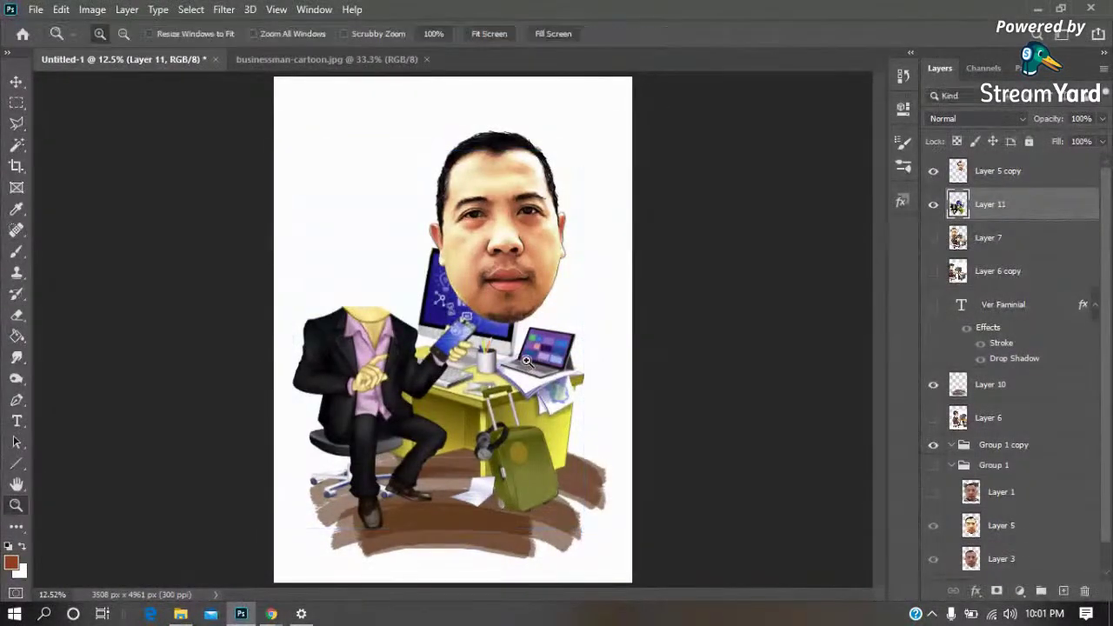
# Move the body and desk, then place the photo face onto the cartoon body
pyautogui.press('v')
pyautogui.moveTo(493, 367); pyautogui.dragTo(540, 380)
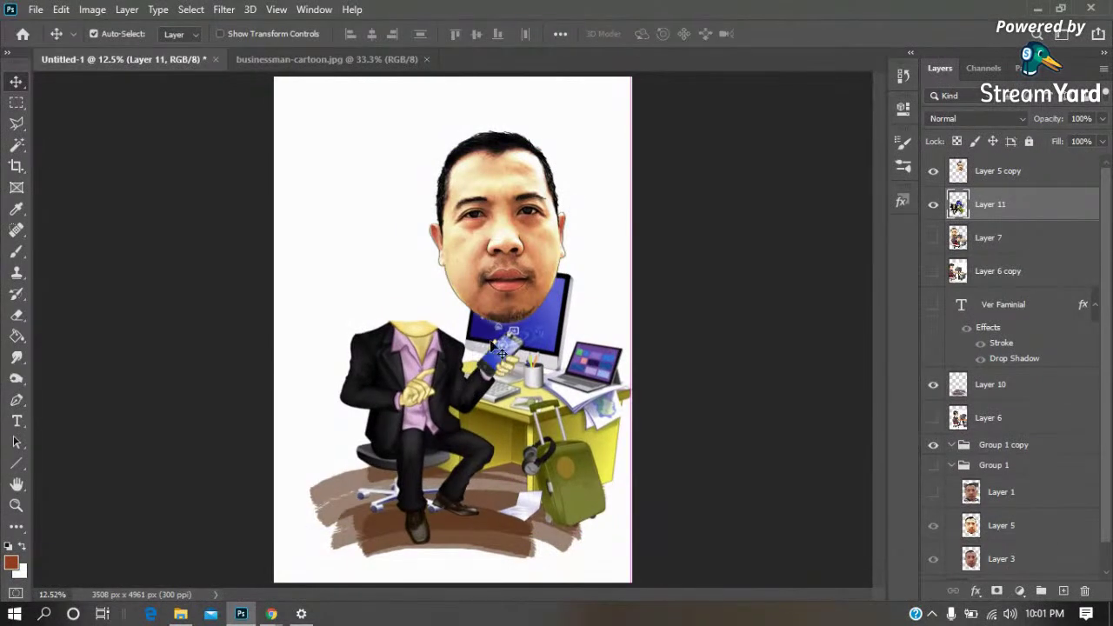
pyautogui.click(541, 269)
pyautogui.moveTo(537, 263); pyautogui.dragTo(445, 277)
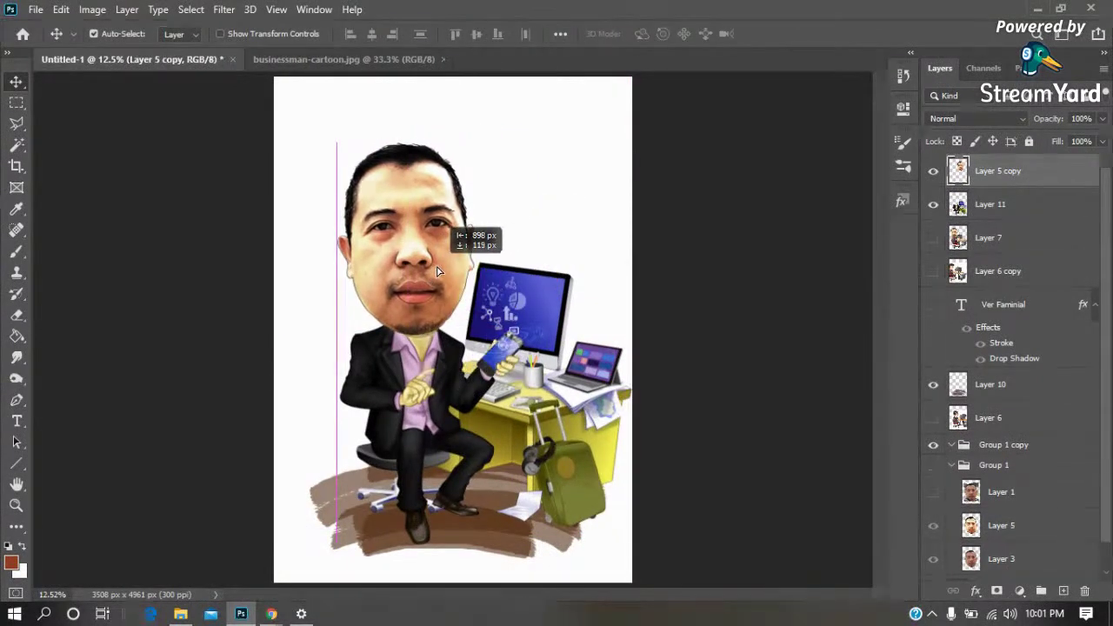
pyautogui.press('Down')
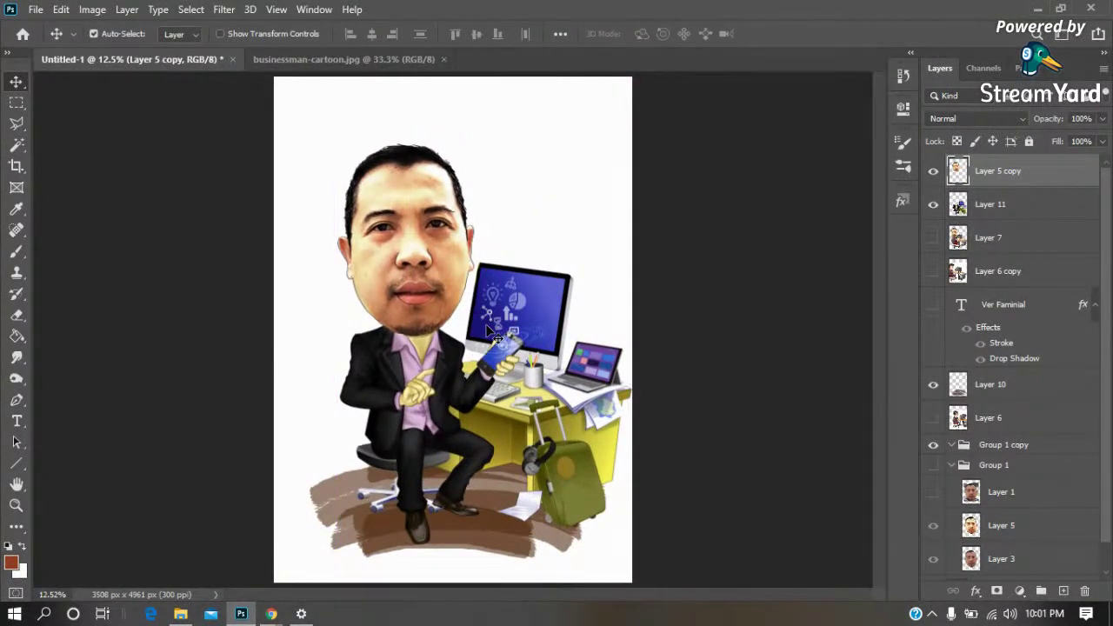
pyautogui.press('Right')
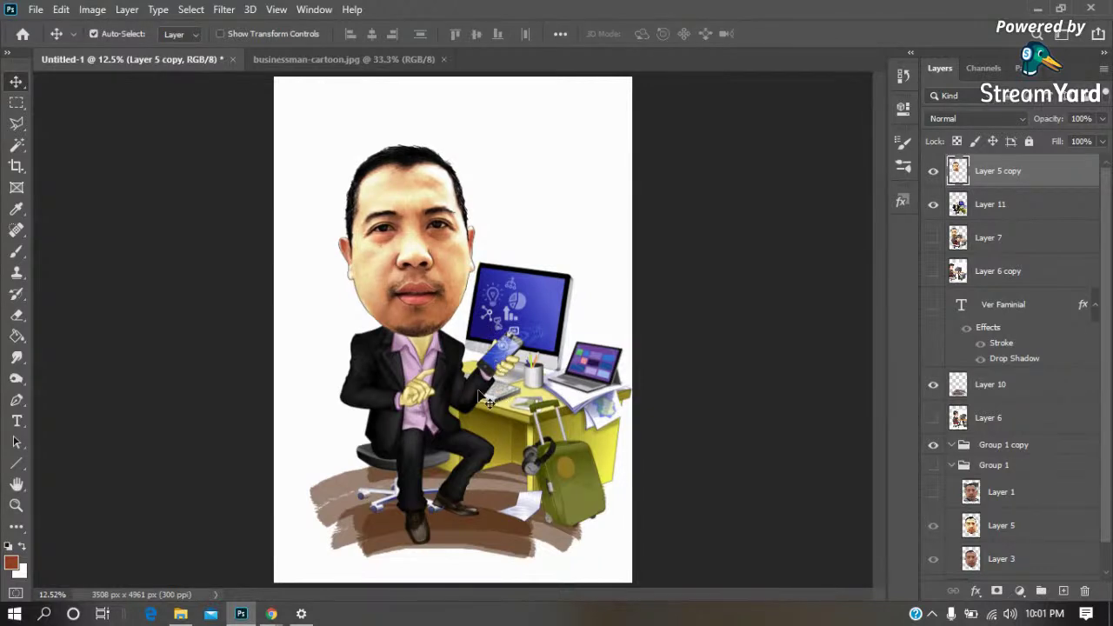
# Fine-tune body and face so the face rests on the neck, and show the VER FAMINIAL title
pyautogui.moveTo(469, 401); pyautogui.dragTo(450, 410)
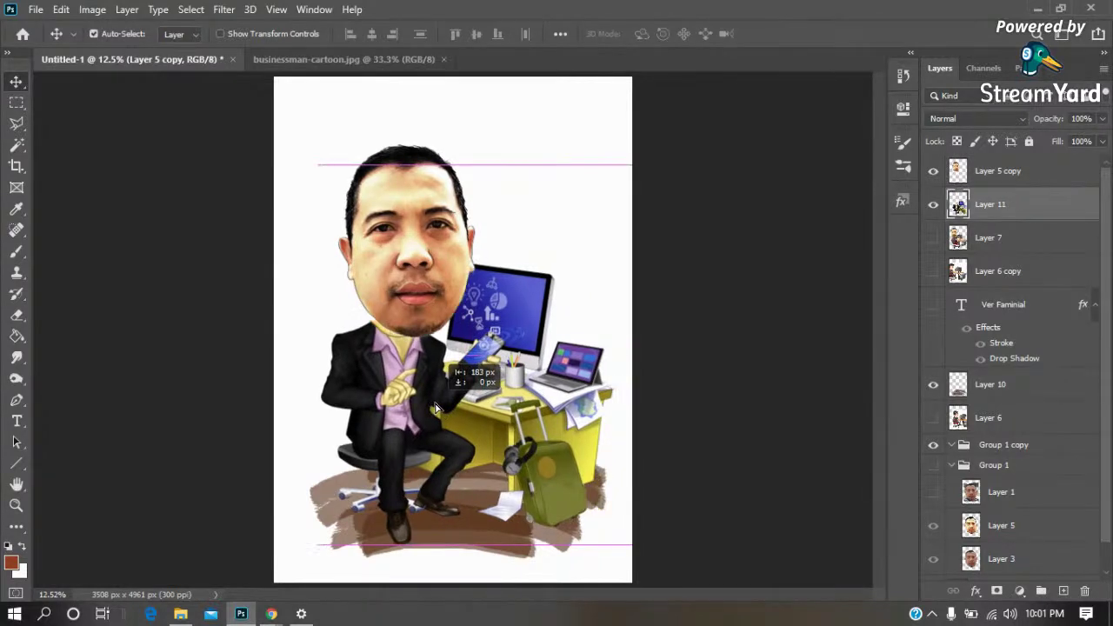
pyautogui.moveTo(441, 280); pyautogui.dragTo(426, 276)
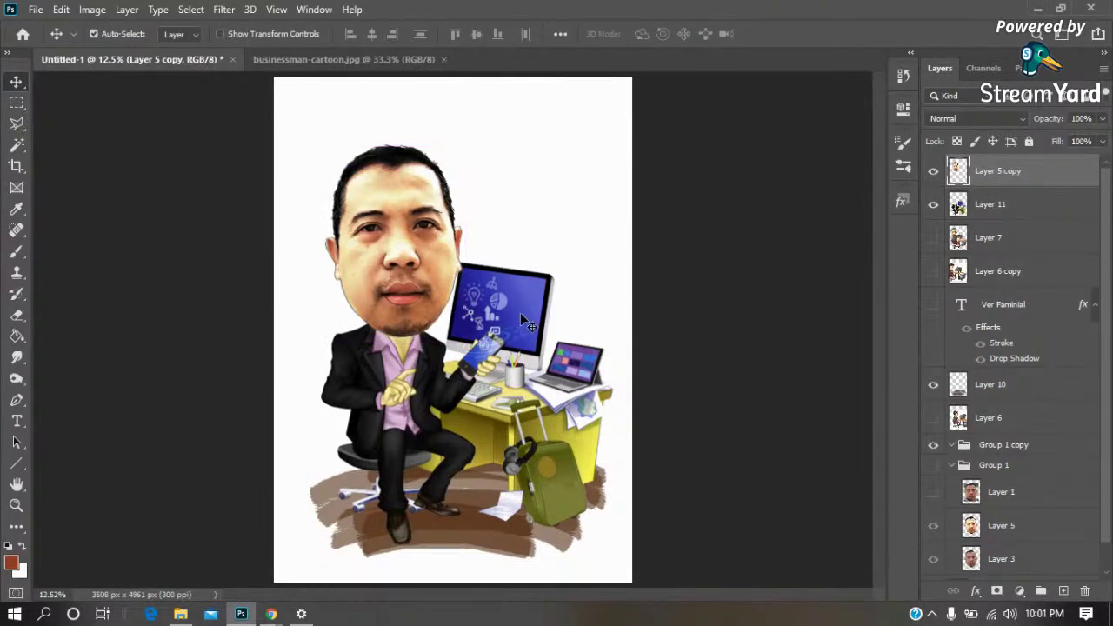
pyautogui.press('Left')
pyautogui.press('Up')
pyautogui.press('Right')
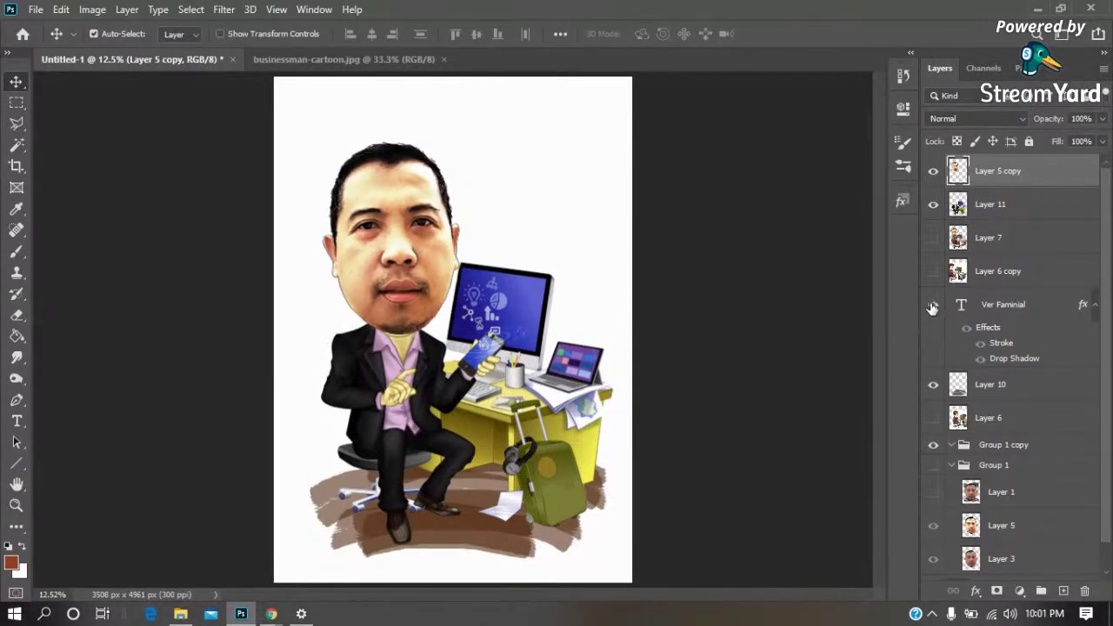
pyautogui.click(933, 305)
# Move the VER FAMINIAL title up beside the head and add a new empty layer
pyautogui.moveTo(513, 217); pyautogui.dragTo(532, 203)
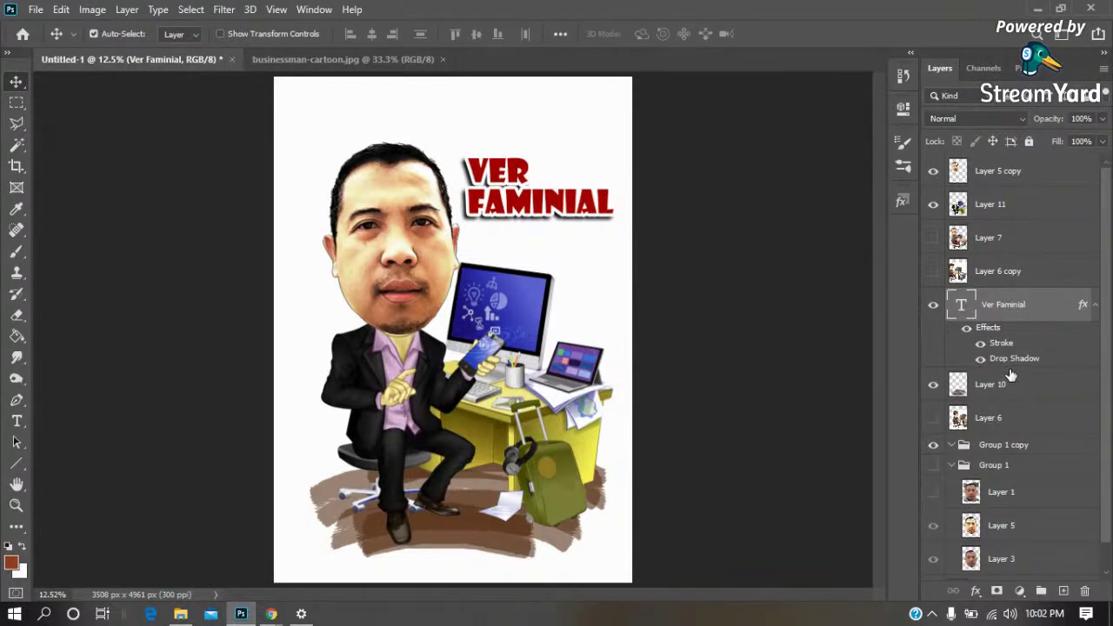
pyautogui.scroll(-1, 1002, 399)
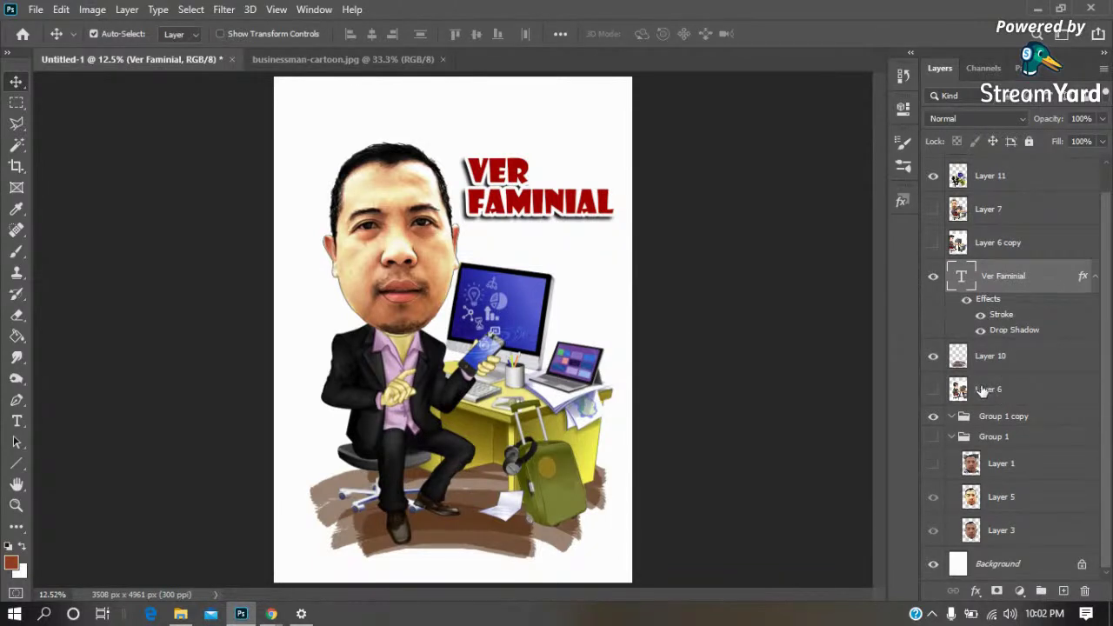
pyautogui.press('i')
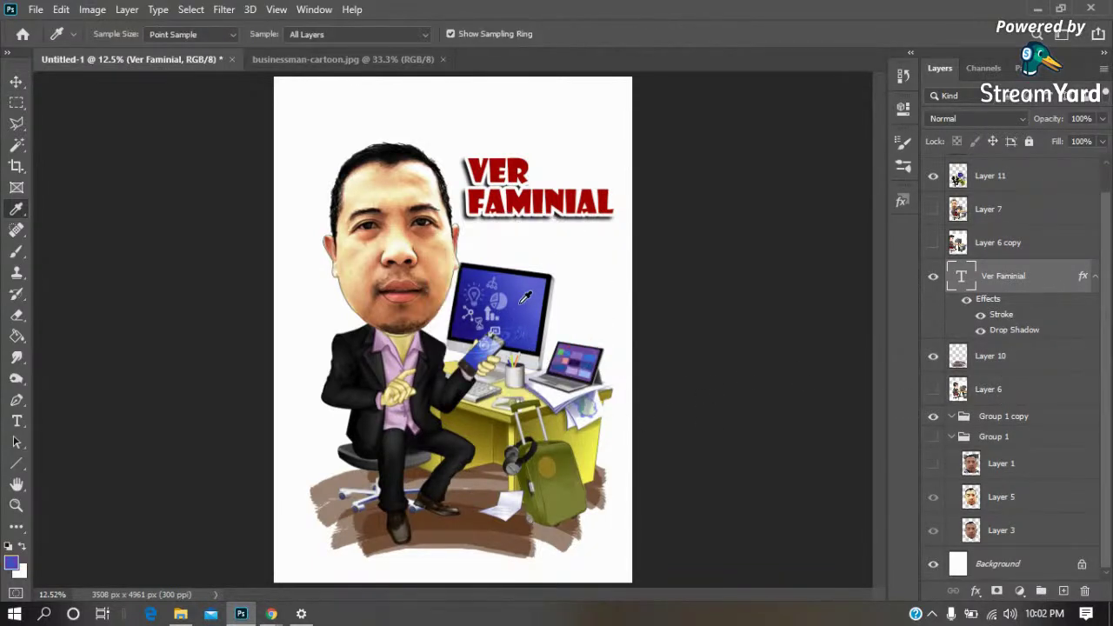
pyautogui.click(1066, 591)
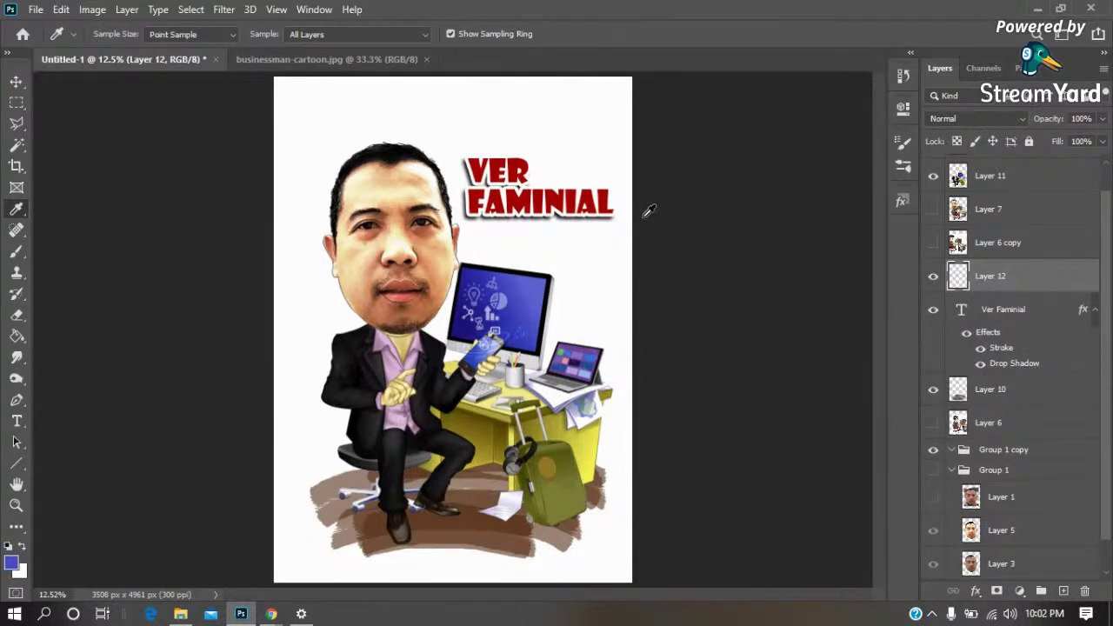
# Choose a large hatching brush from the Brush tool presets
pyautogui.press('b')
pyautogui.rightClick(506, 139)
pyautogui.scroll(-3, 585, 372)
pyautogui.scroll(-2, 585, 372)
pyautogui.scroll(-1, 553, 479)
pyautogui.scroll(-3, 553, 478)
pyautogui.scroll(5, 553, 478)
pyautogui.scroll(-3, 553, 478)
pyautogui.scroll(-3, 574, 505)
pyautogui.scroll(-3, 615, 538)
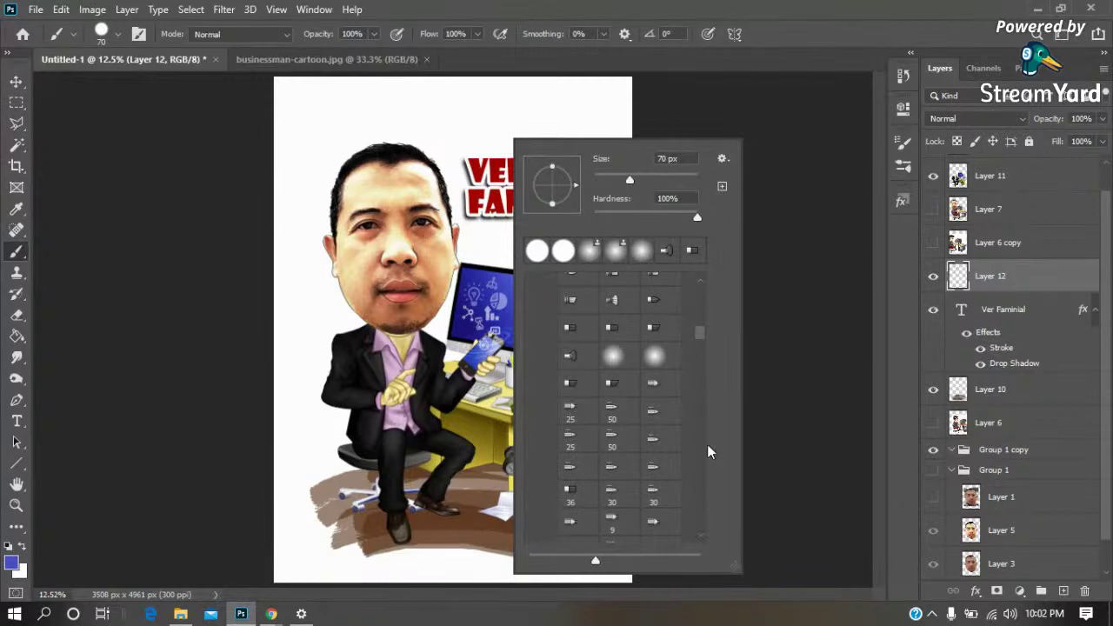
pyautogui.moveTo(702, 337); pyautogui.dragTo(702, 532)
pyautogui.click(537, 525)
pyautogui.click(769, 212)
# After undoing a trial stroke, turn on brush scattering at 49%
pyautogui.moveTo(601, 210); pyautogui.dragTo(553, 202)
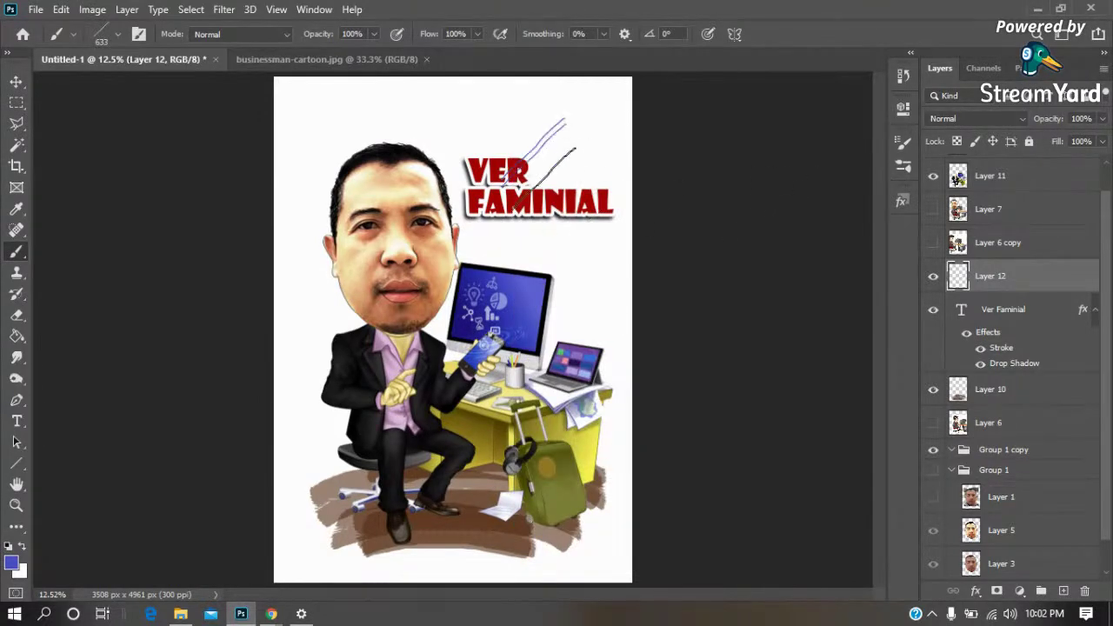
pyautogui.hotkey('ctrl', 'z')
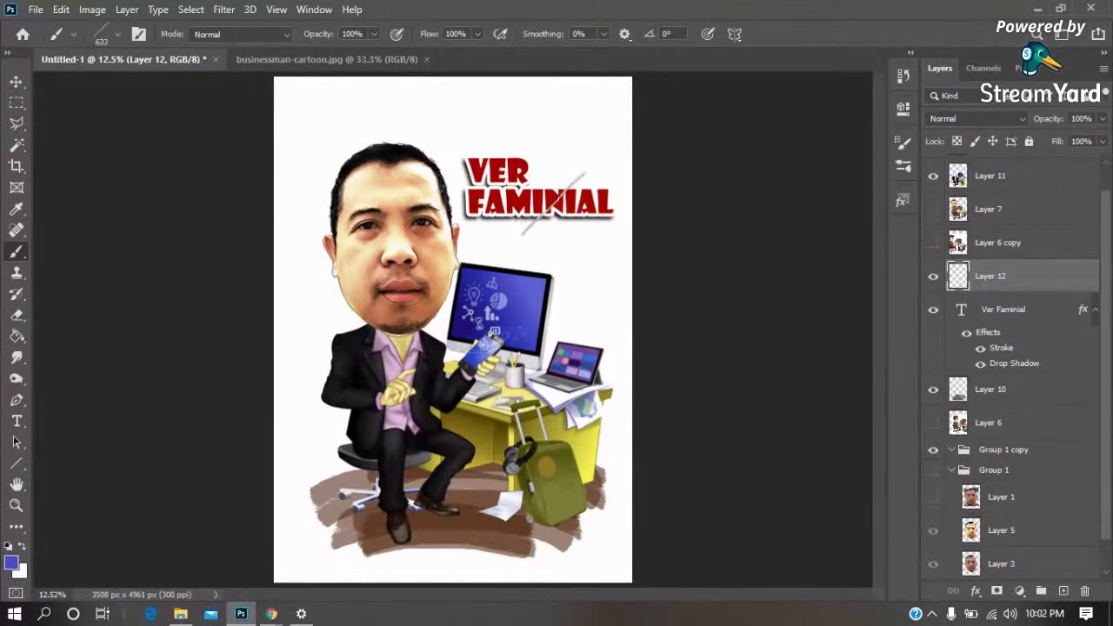
pyautogui.press('F5')
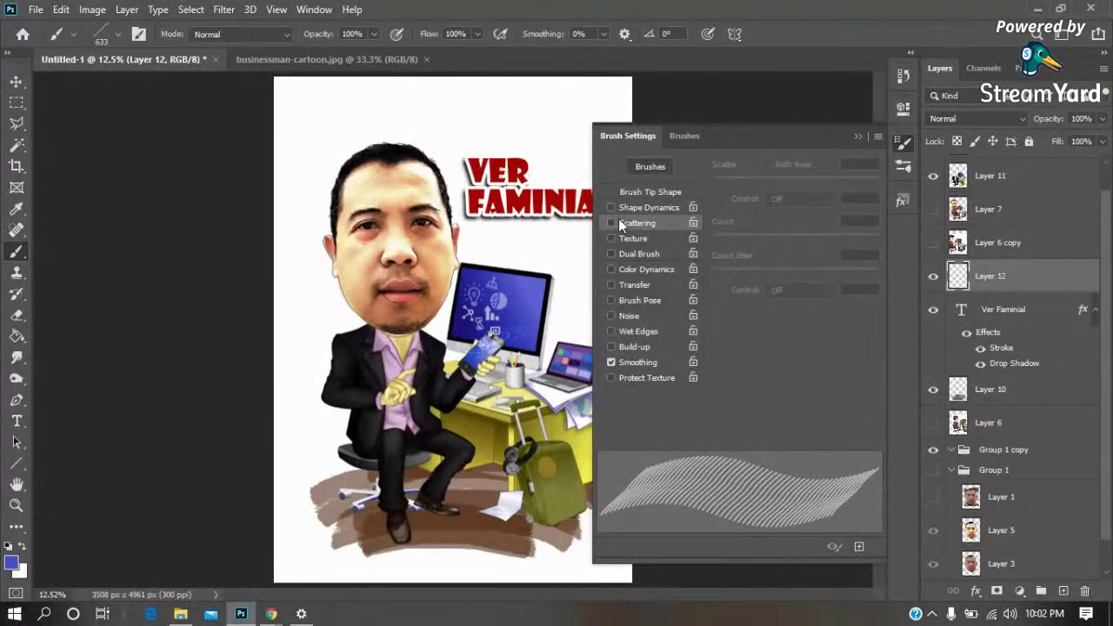
pyautogui.click(611, 223)
pyautogui.moveTo(715, 182); pyautogui.dragTo(720, 183)
pyautogui.click(857, 138)
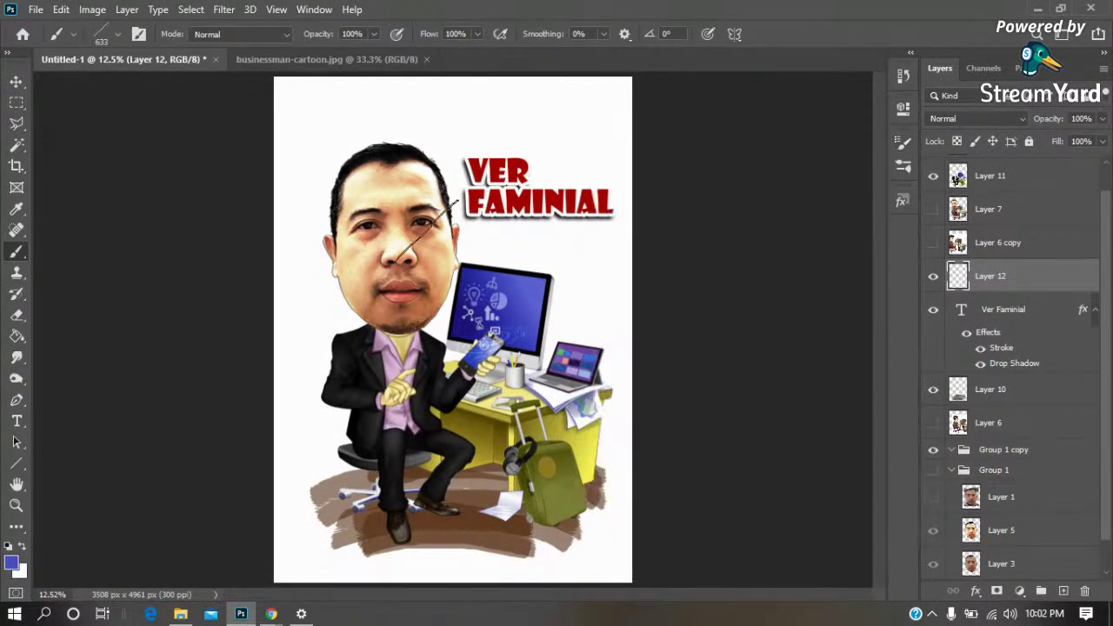
# Paint blue scattered hatching around the head, body, title and right of the desk
pyautogui.moveTo(444, 149)
pyautogui.mouseDown()
pyautogui.moveTo(474, 260)
pyautogui.moveTo(565, 318)
pyautogui.mouseUp()
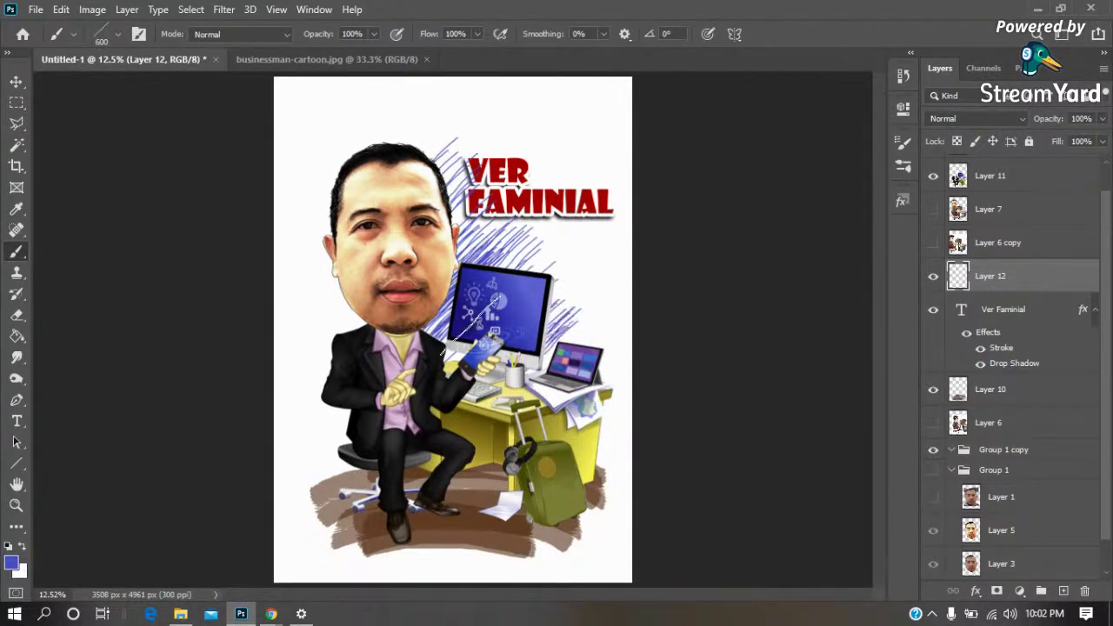
pyautogui.moveTo(361, 124); pyautogui.dragTo(343, 209)
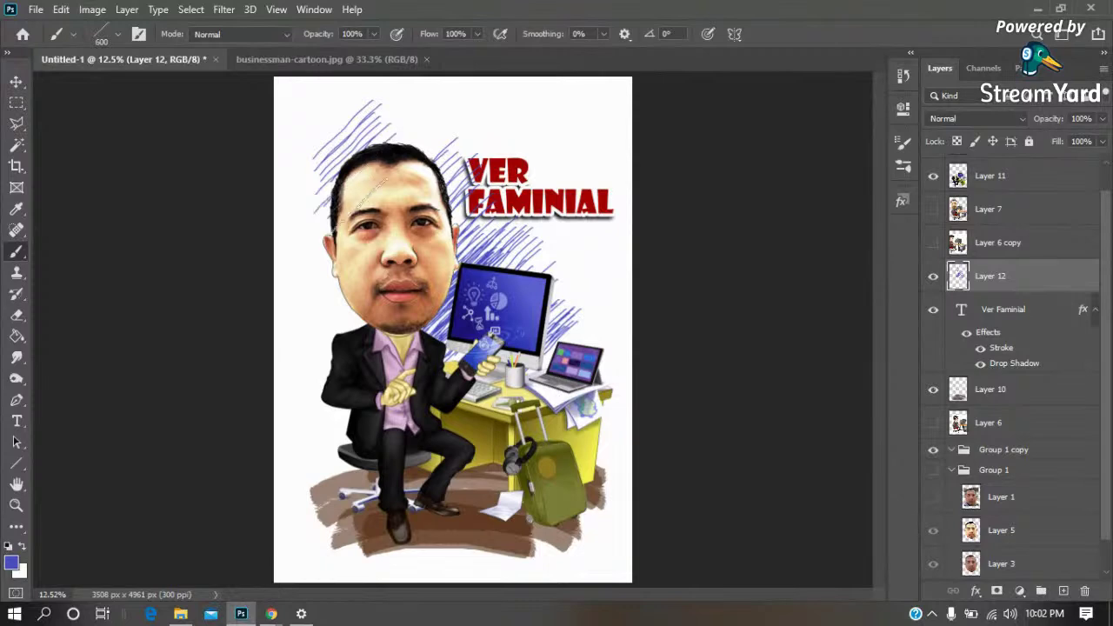
pyautogui.moveTo(353, 272); pyautogui.dragTo(326, 358)
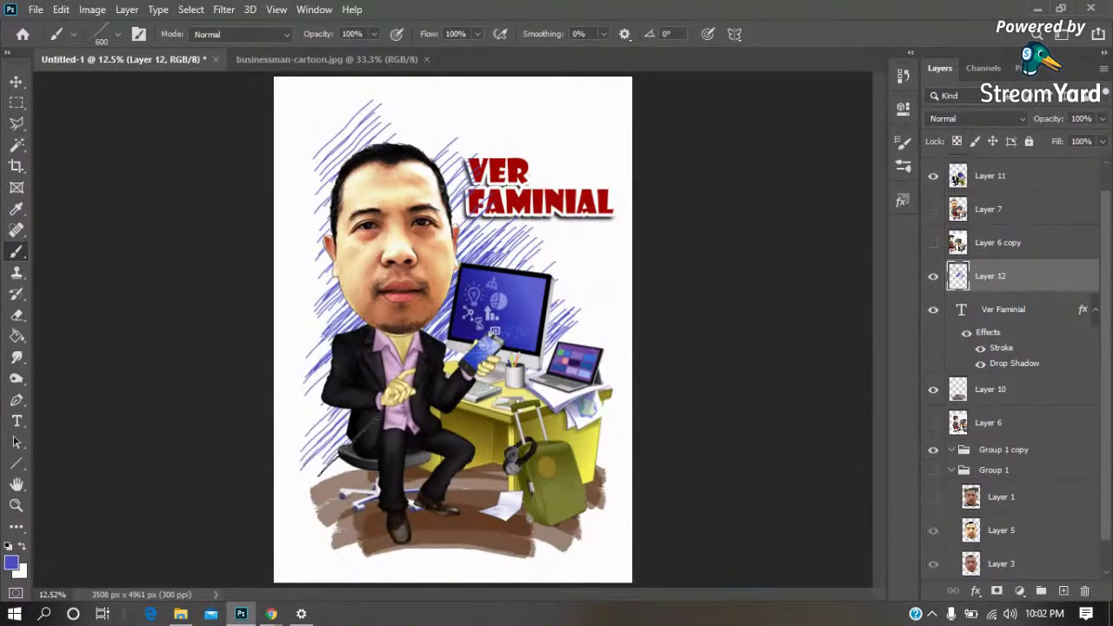
pyautogui.moveTo(432, 152); pyautogui.dragTo(458, 148)
pyautogui.moveTo(503, 233)
pyautogui.mouseDown()
pyautogui.moveTo(529, 278)
pyautogui.moveTo(557, 165)
pyautogui.moveTo(496, 261)
pyautogui.mouseUp()
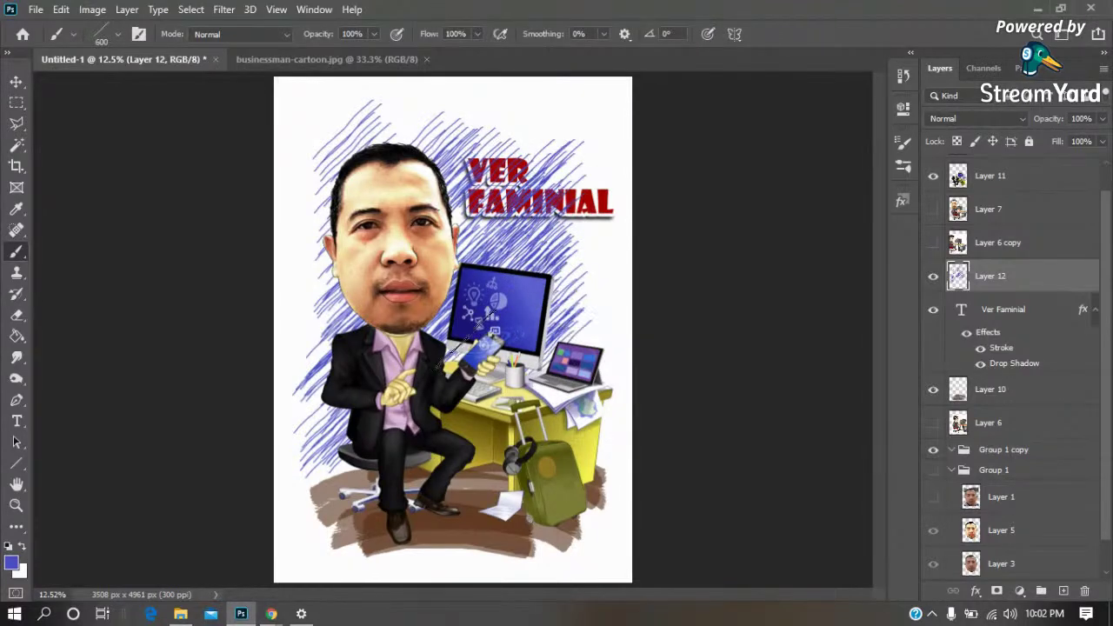
pyautogui.moveTo(572, 404)
pyautogui.mouseDown()
pyautogui.moveTo(613, 382)
pyautogui.moveTo(560, 424)
pyautogui.mouseUp()
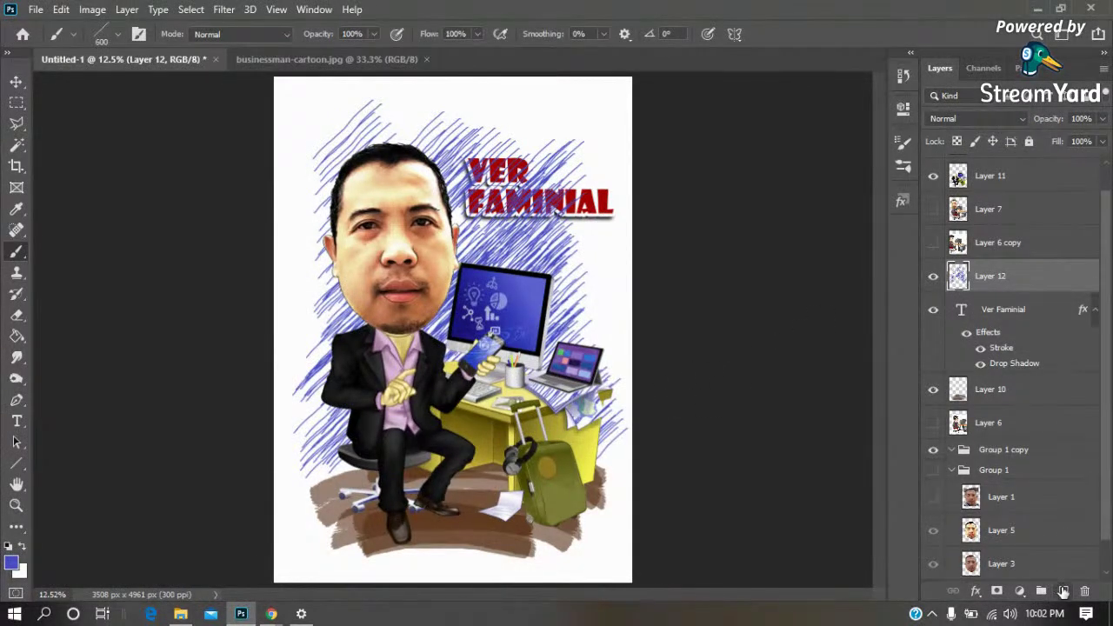
# Add a new layer above the hatching and pick a soft round brush
pyautogui.click(1062, 591)
pyautogui.rightClick(375, 209)
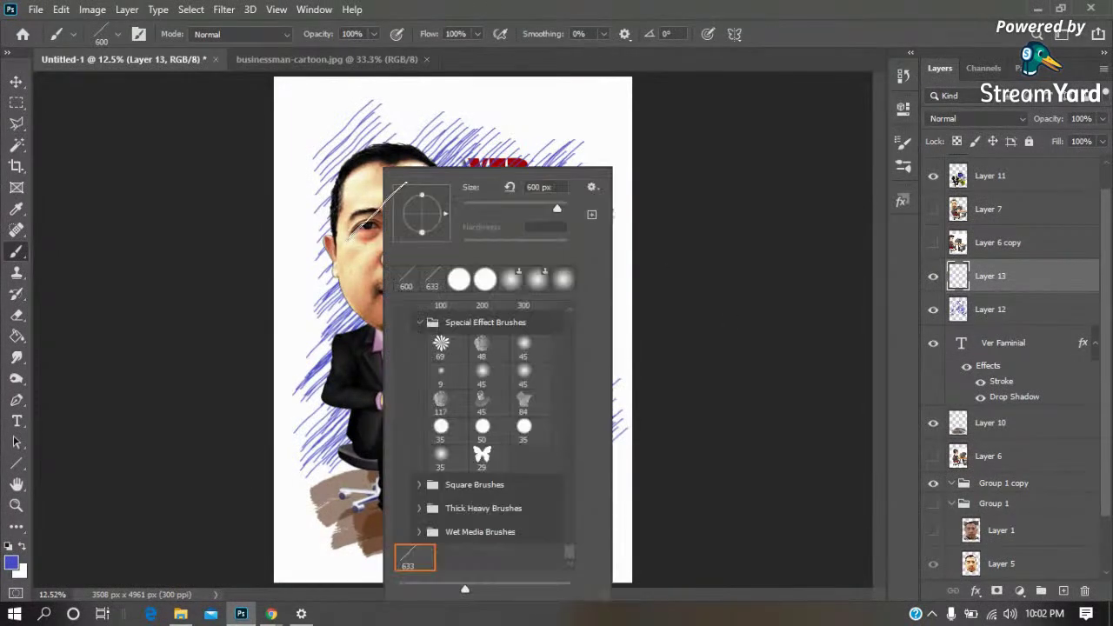
pyautogui.scroll(3, 482, 448)
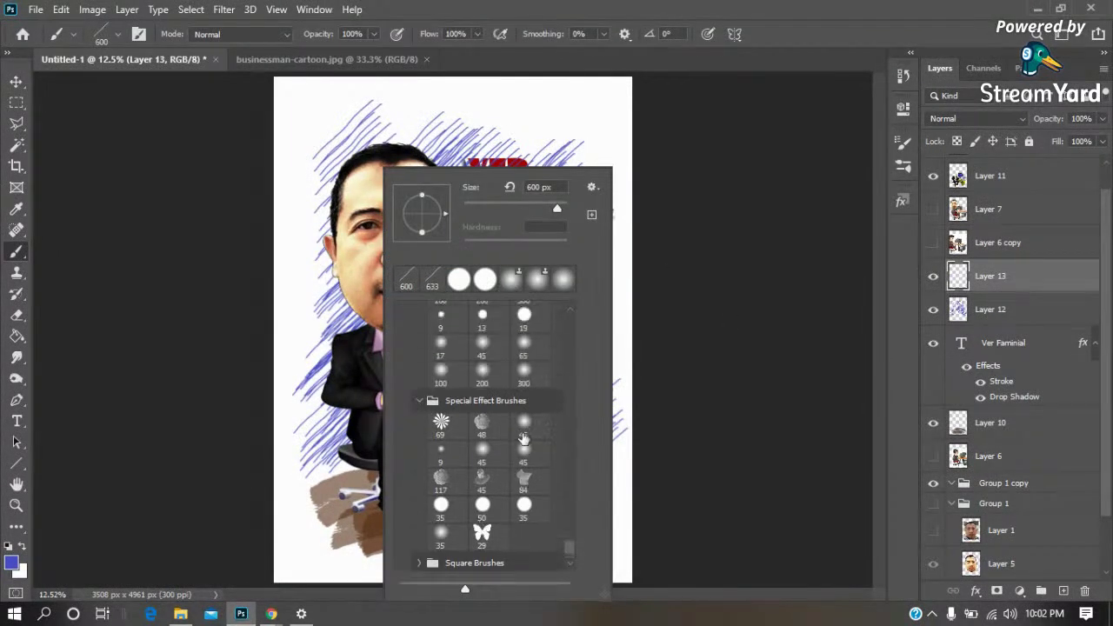
pyautogui.scroll(3, 505, 376)
pyautogui.scroll(3, 504, 376)
pyautogui.scroll(2, 504, 375)
pyautogui.scroll(2, 539, 452)
pyautogui.scroll(3, 566, 426)
pyautogui.scroll(3, 570, 366)
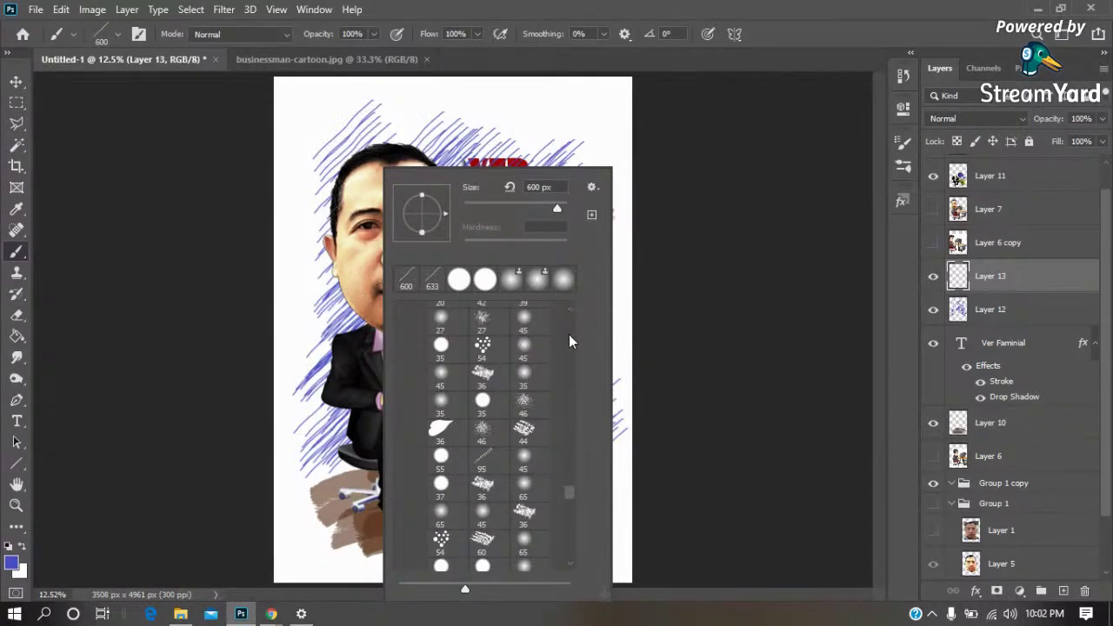
pyautogui.scroll(3, 574, 319)
pyautogui.scroll(3, 571, 319)
pyautogui.scroll(3, 570, 318)
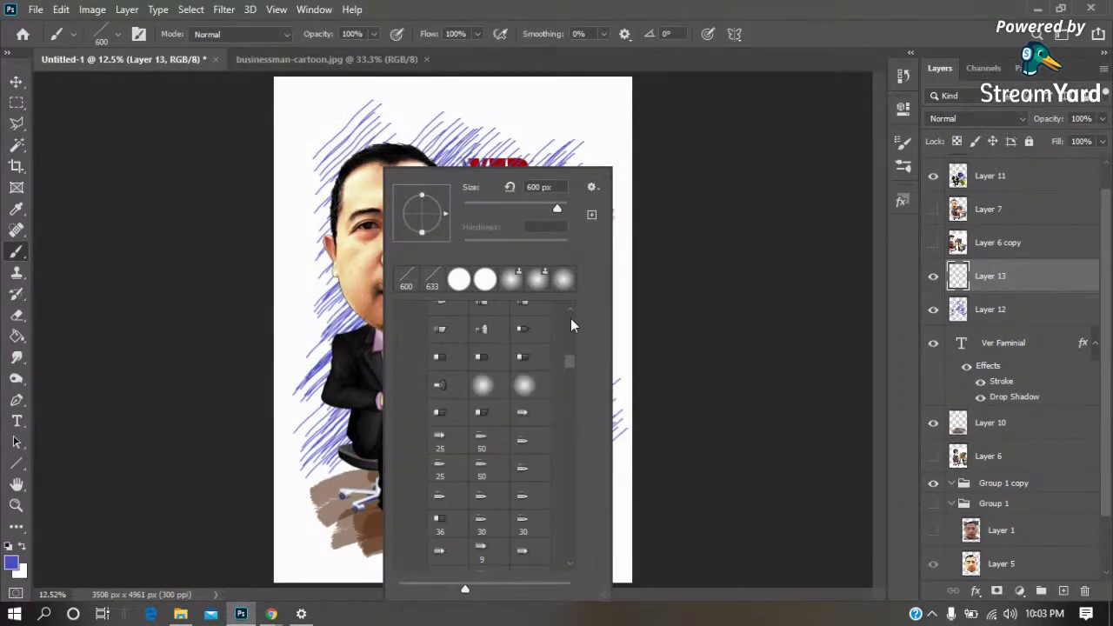
pyautogui.scroll(3, 570, 318)
pyautogui.click(425, 336)
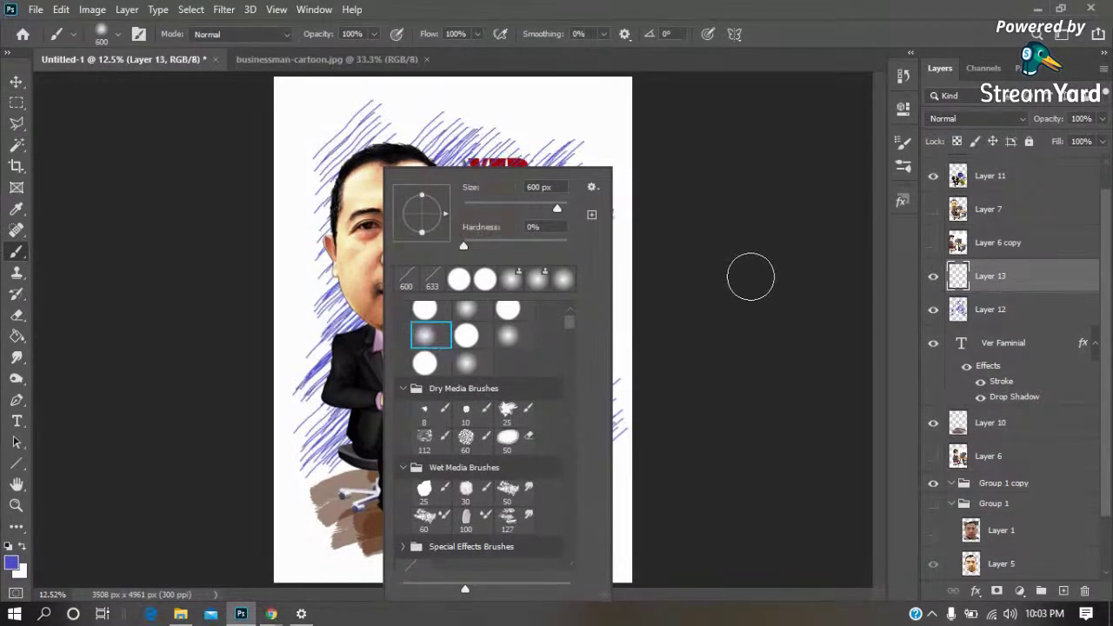
pyautogui.click(750, 275)
# Paint a 1000 px blue glow around the monitor, head and left shoulder
pyautogui.press(']')
pyautogui.press(']')
pyautogui.press(']')
pyautogui.moveTo(513, 269); pyautogui.dragTo(513, 374)
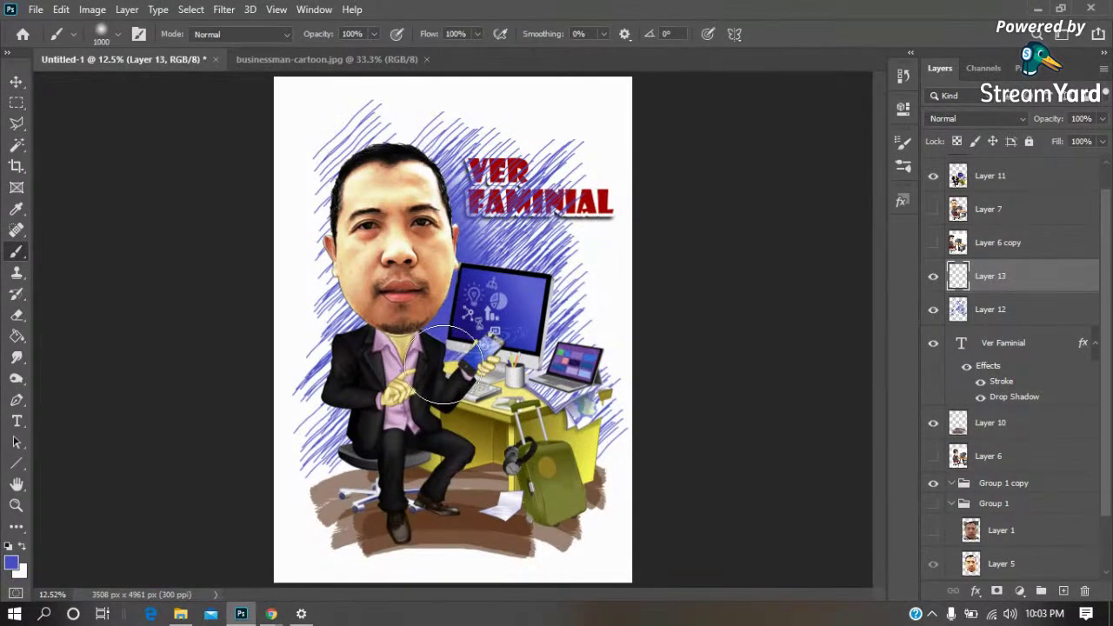
pyautogui.moveTo(513, 383); pyautogui.dragTo(556, 261)
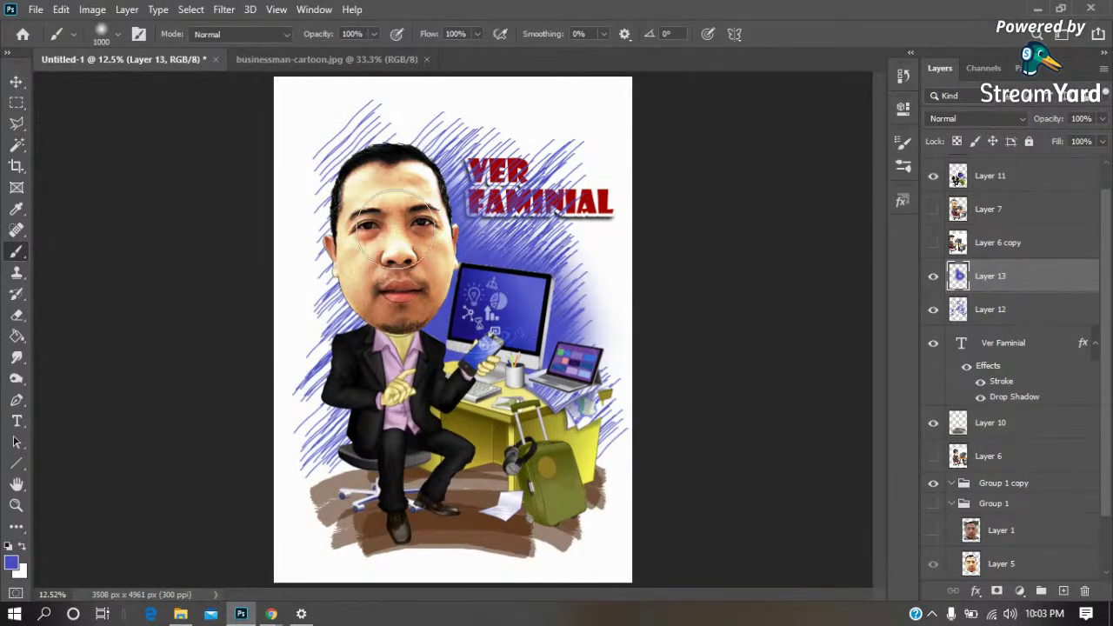
pyautogui.moveTo(390, 174); pyautogui.dragTo(347, 461)
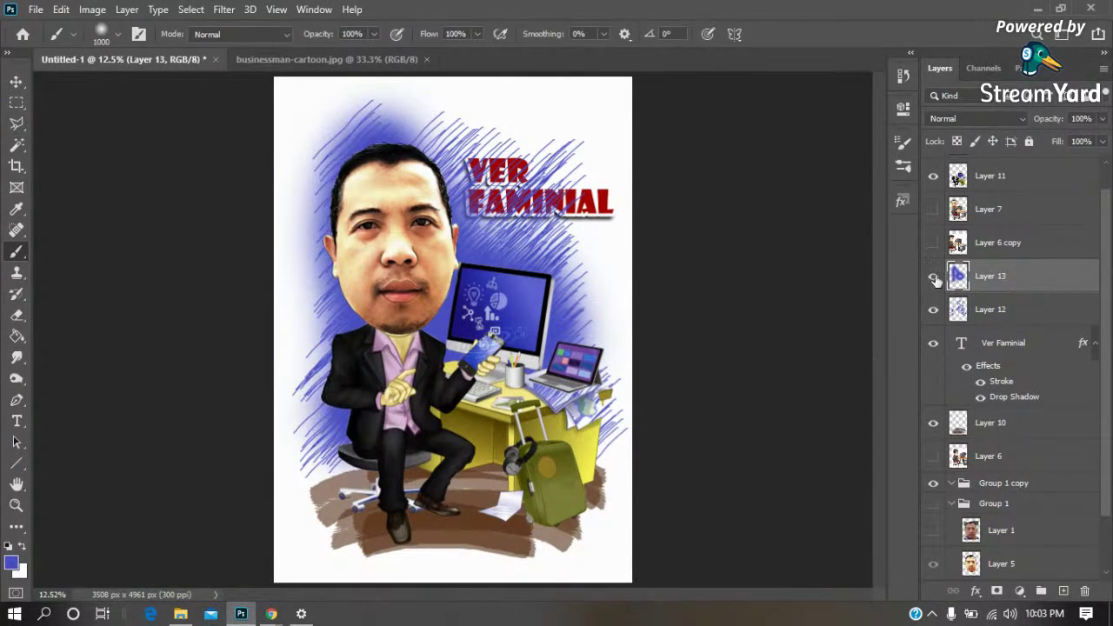
# Set Fill to 60% on both the glow layer (13) and hatching layer (12)
pyautogui.click(1101, 141)
pyautogui.click(1073, 160)
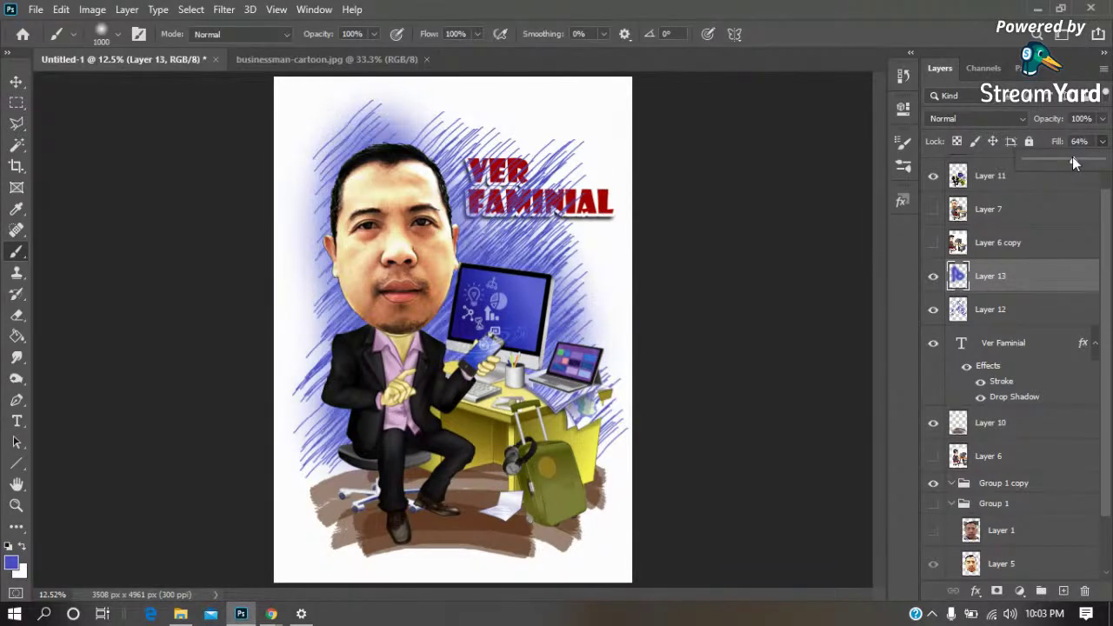
pyautogui.click(1000, 310)
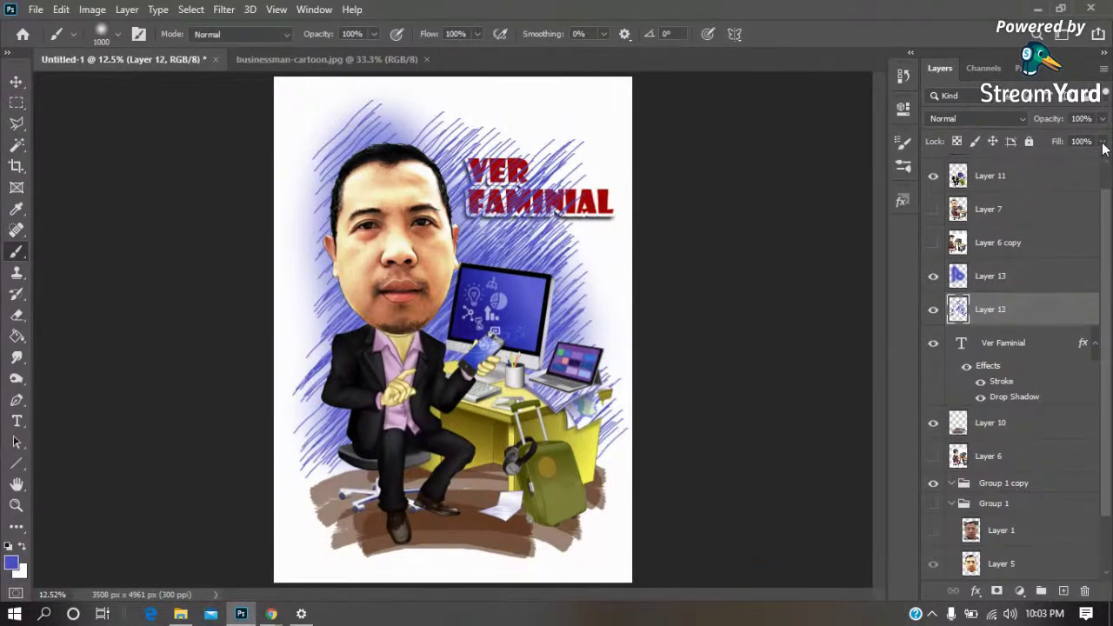
pyautogui.moveTo(1072, 160); pyautogui.dragTo(1070, 161)
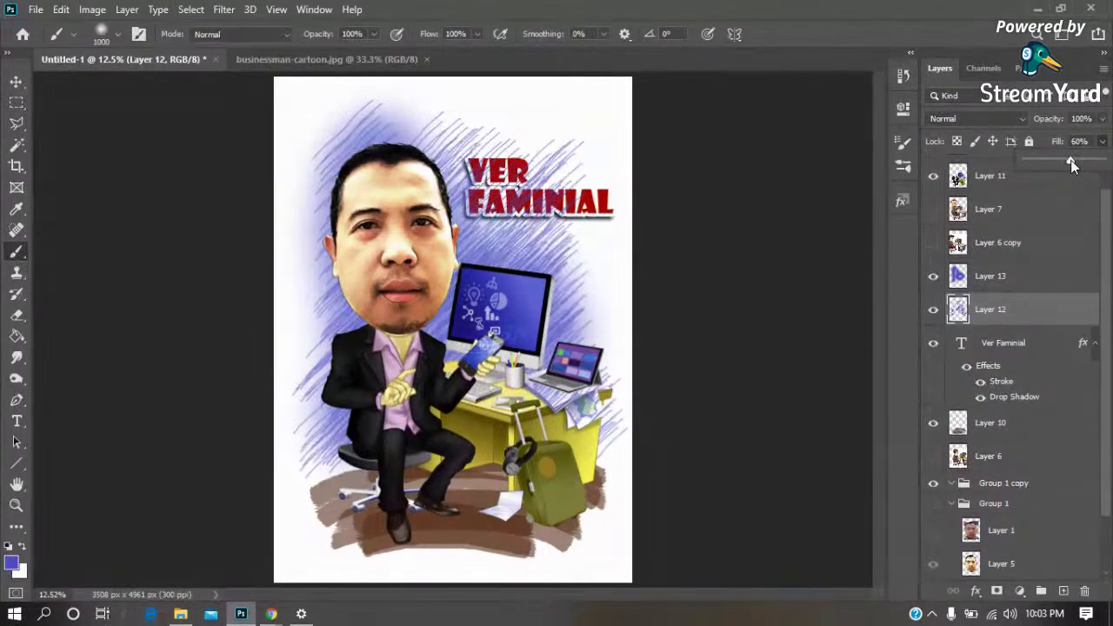
pyautogui.click(1023, 275)
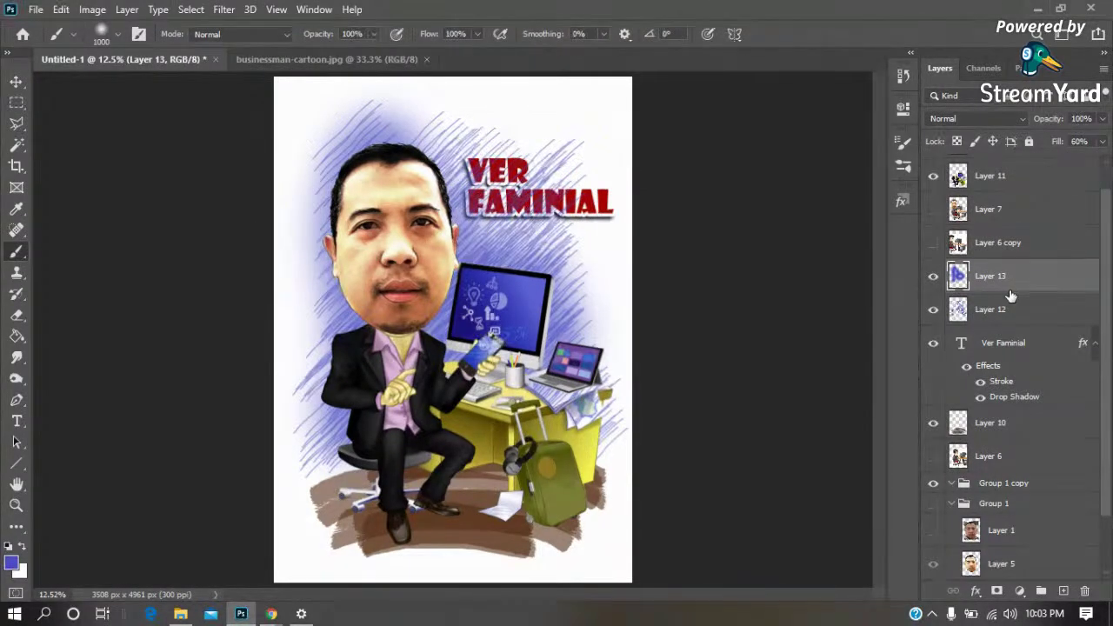
# Shift the glow layer's (Layer 13) hue to -39 with Hue/Saturation
pyautogui.click(92, 10)
pyautogui.click(330, 138)
pyautogui.moveTo(702, 174); pyautogui.dragTo(672, 178)
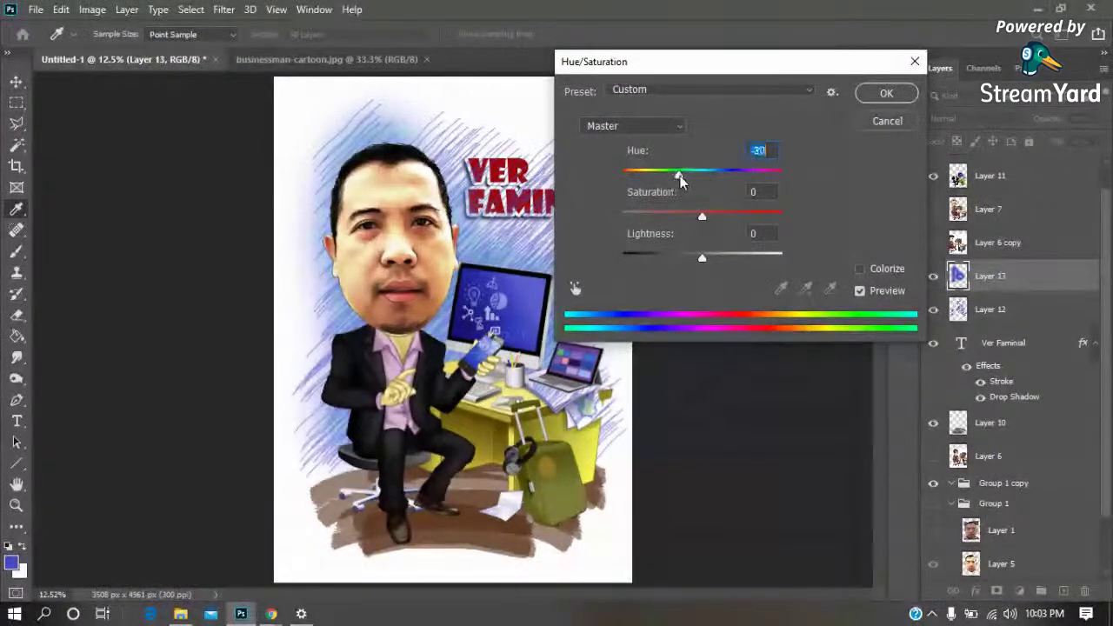
pyautogui.click(880, 96)
# Hue-shift Layer 12's hatching toward light blue and move it below the Ver Faminial title layer
pyautogui.click(986, 311)
pyautogui.moveTo(181, 67)
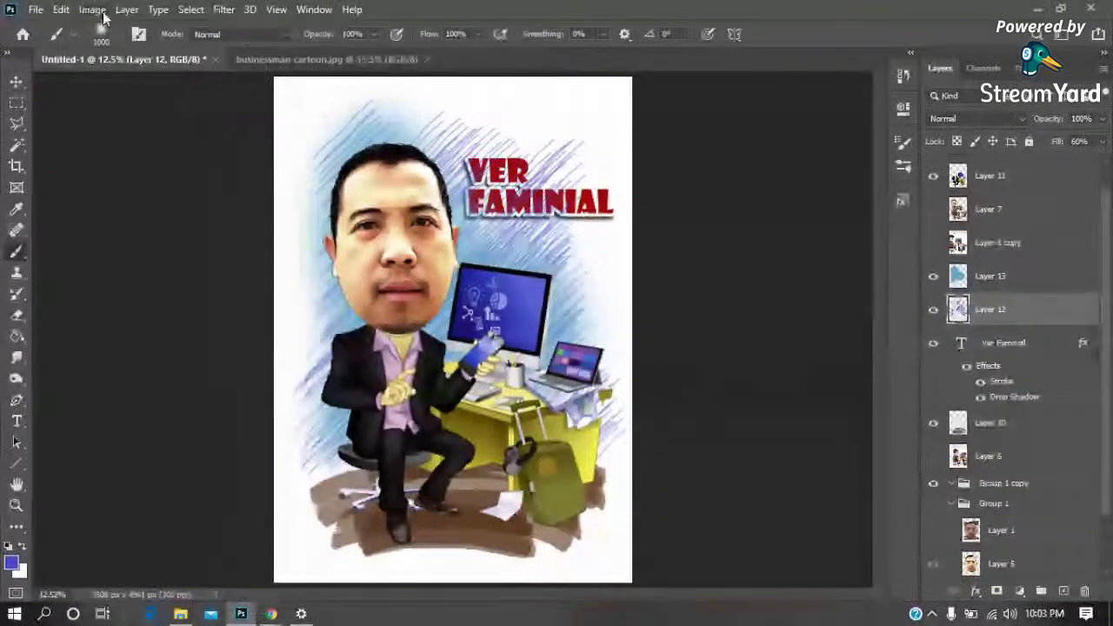
pyautogui.click(92, 10)
pyautogui.click(297, 137)
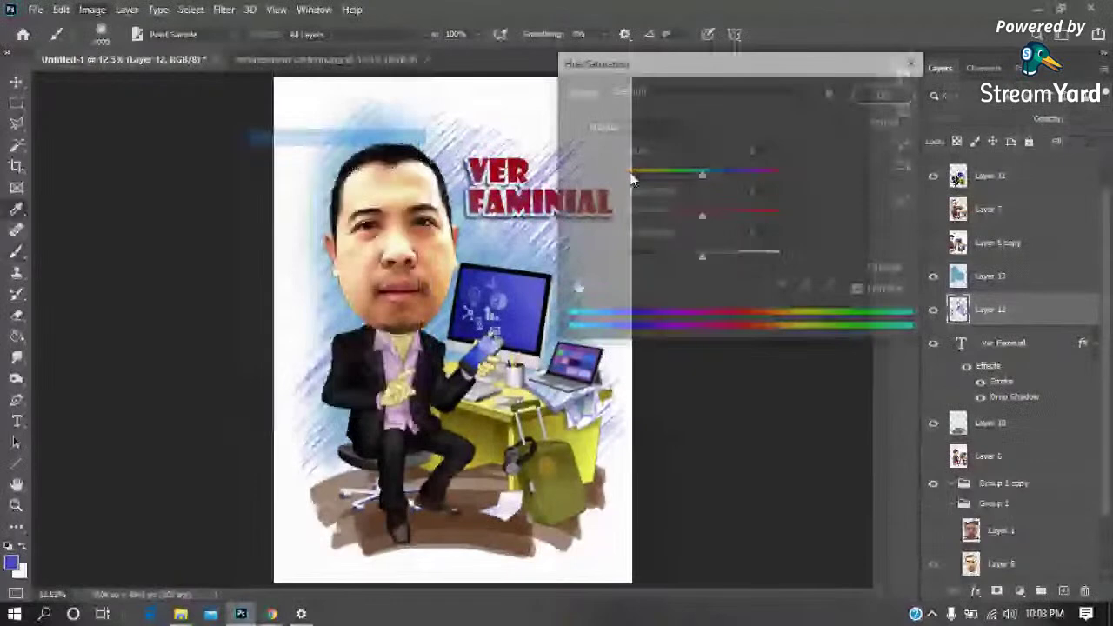
pyautogui.moveTo(701, 172)
pyautogui.mouseDown()
pyautogui.moveTo(675, 174)
pyautogui.moveTo(706, 170)
pyautogui.mouseUp()
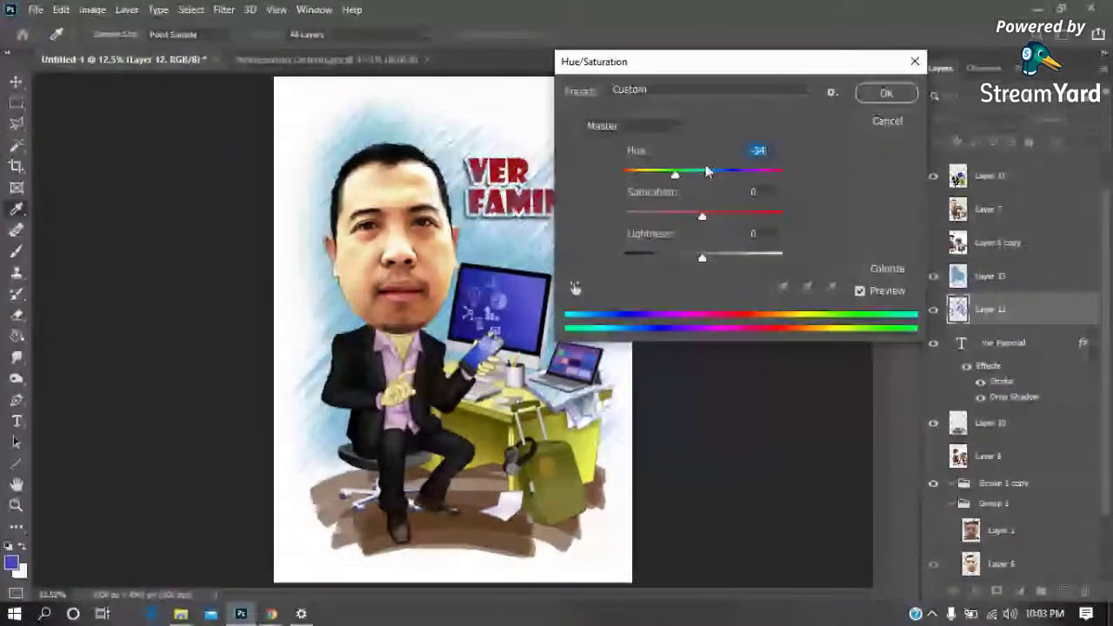
pyautogui.click(884, 93)
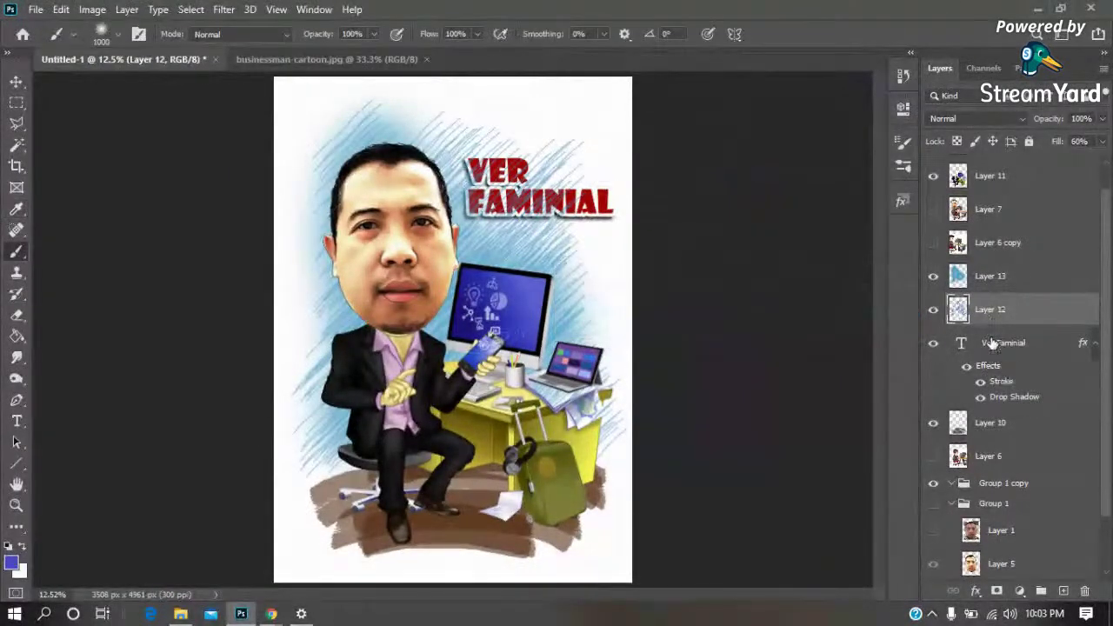
pyautogui.moveTo(996, 312); pyautogui.dragTo(996, 393)
pyautogui.press('v')
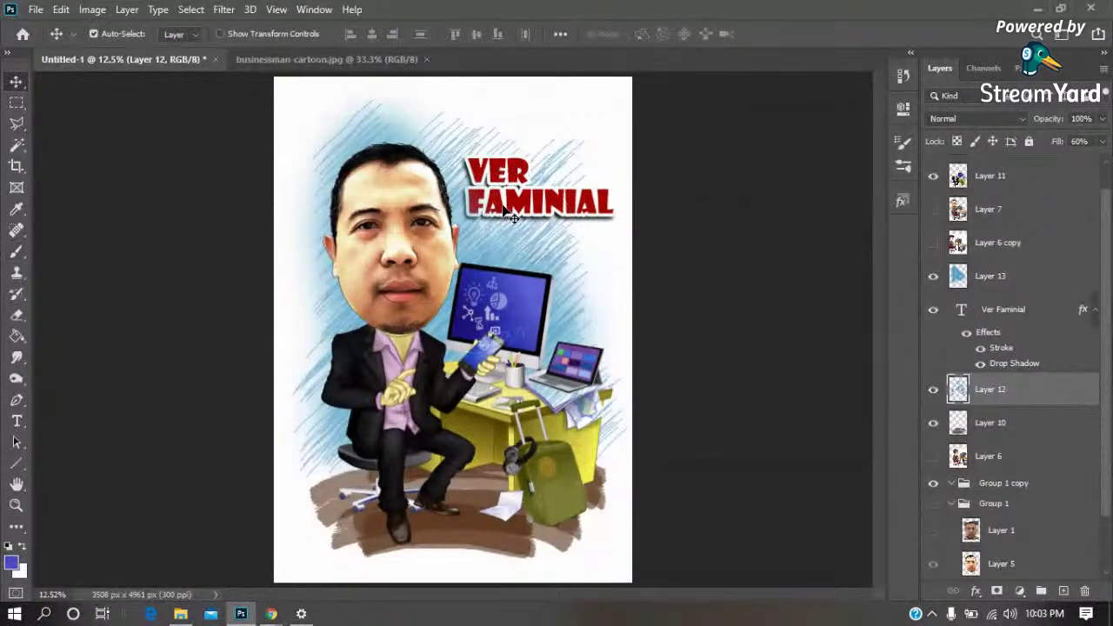
pyautogui.moveTo(513, 217); pyautogui.dragTo(513, 224)
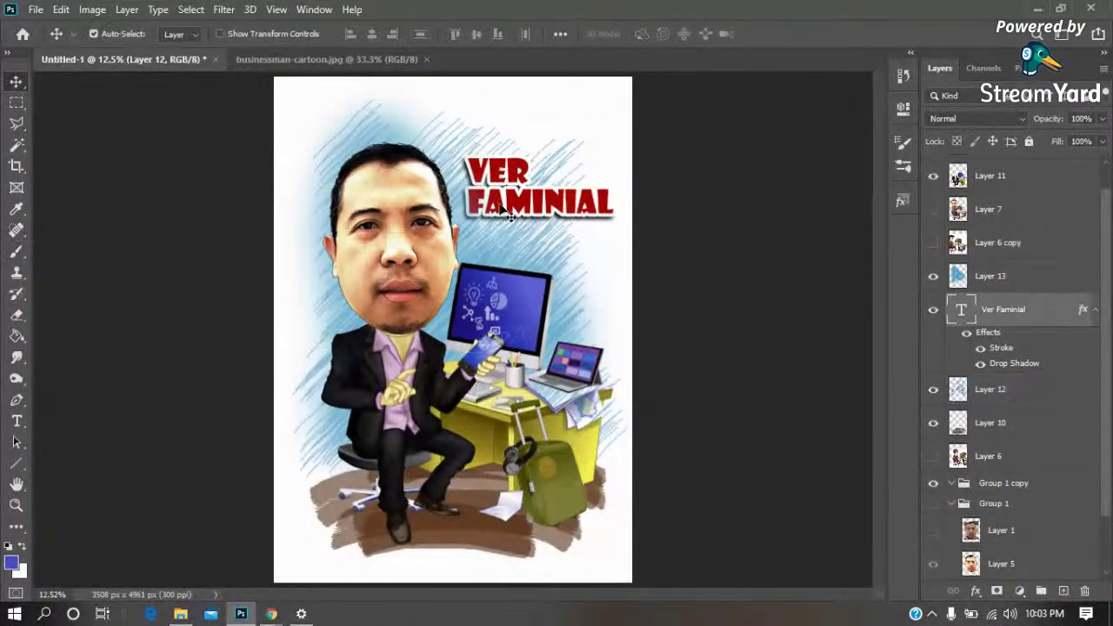
pyautogui.doubleClick(962, 309)
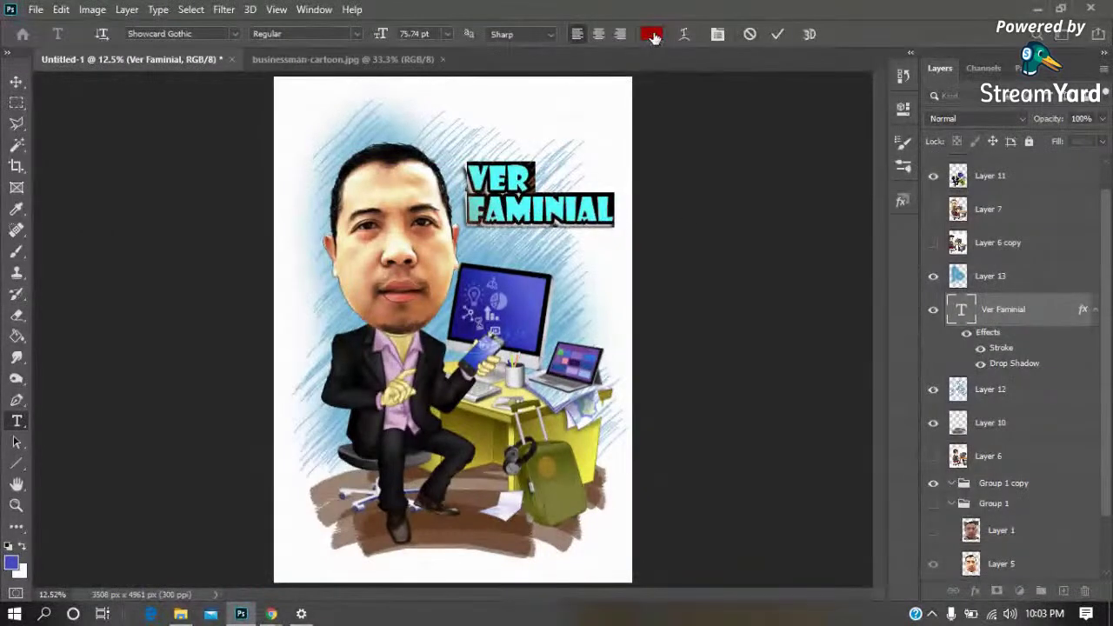
pyautogui.click(650, 33)
pyautogui.write('1b1379')
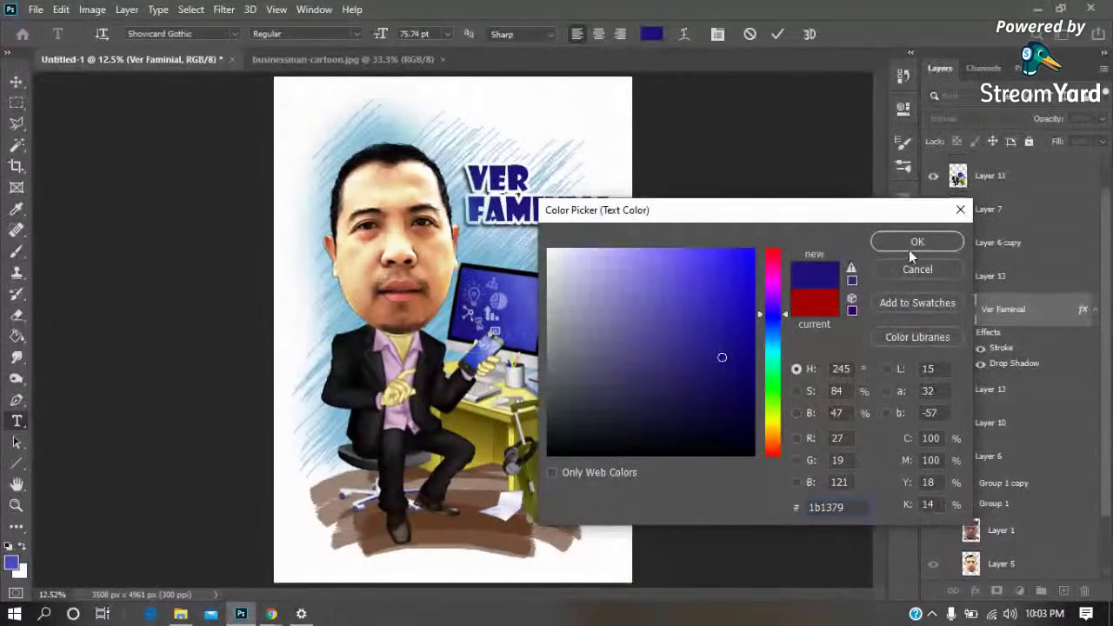
pyautogui.click(896, 242)
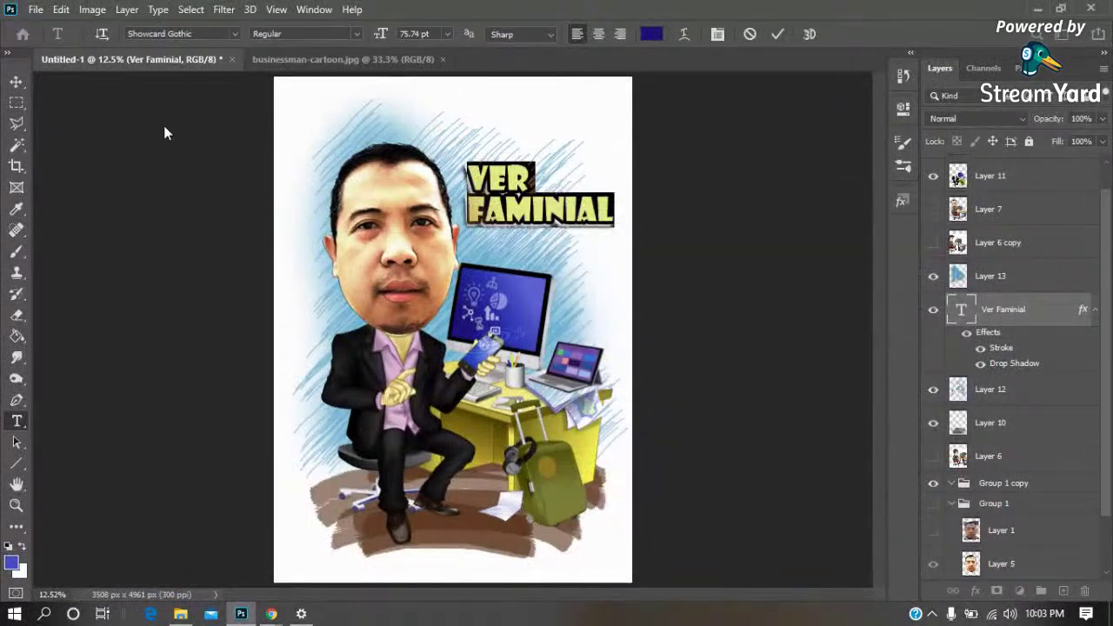
pyautogui.click(16, 81)
pyautogui.moveTo(533, 214); pyautogui.dragTo(541, 228)
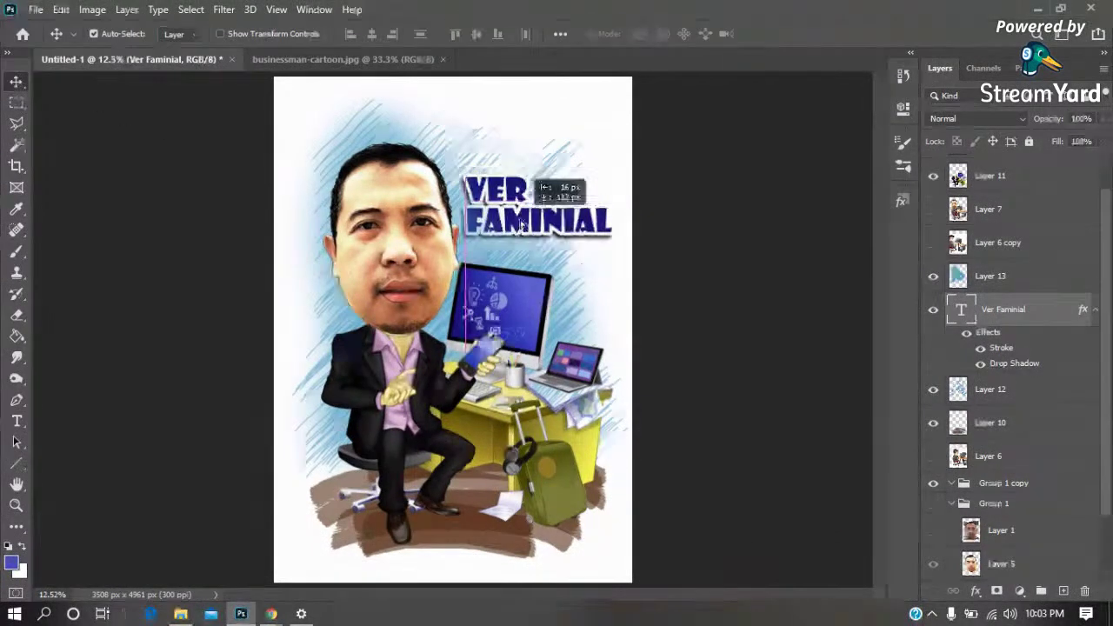
pyautogui.moveTo(1029, 309); pyautogui.dragTo(1026, 263)
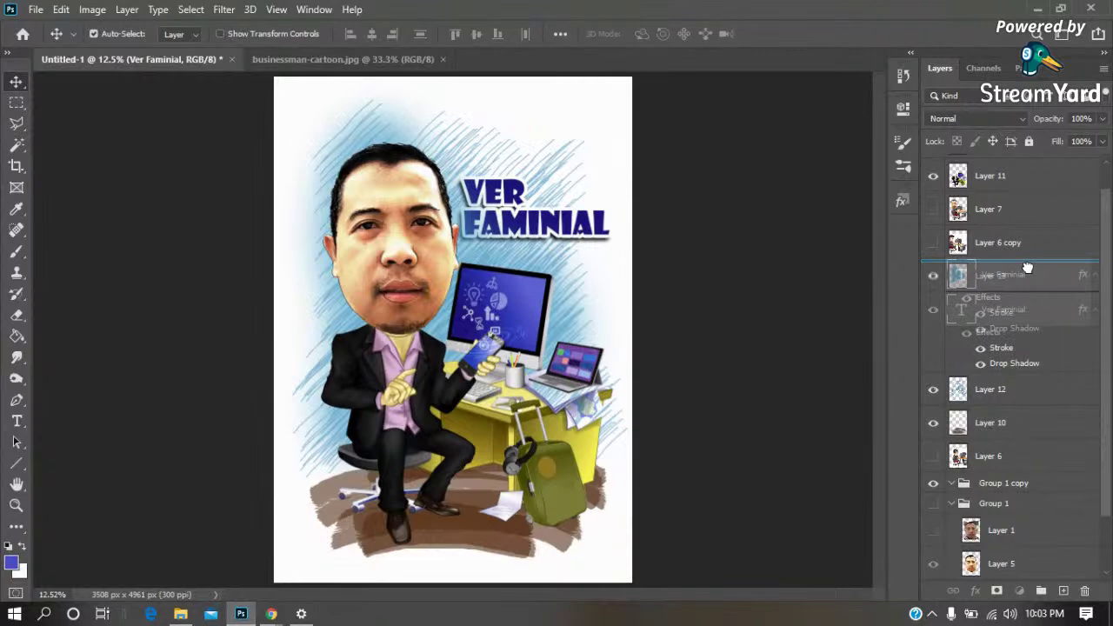
pyautogui.moveTo(513, 234); pyautogui.dragTo(526, 246)
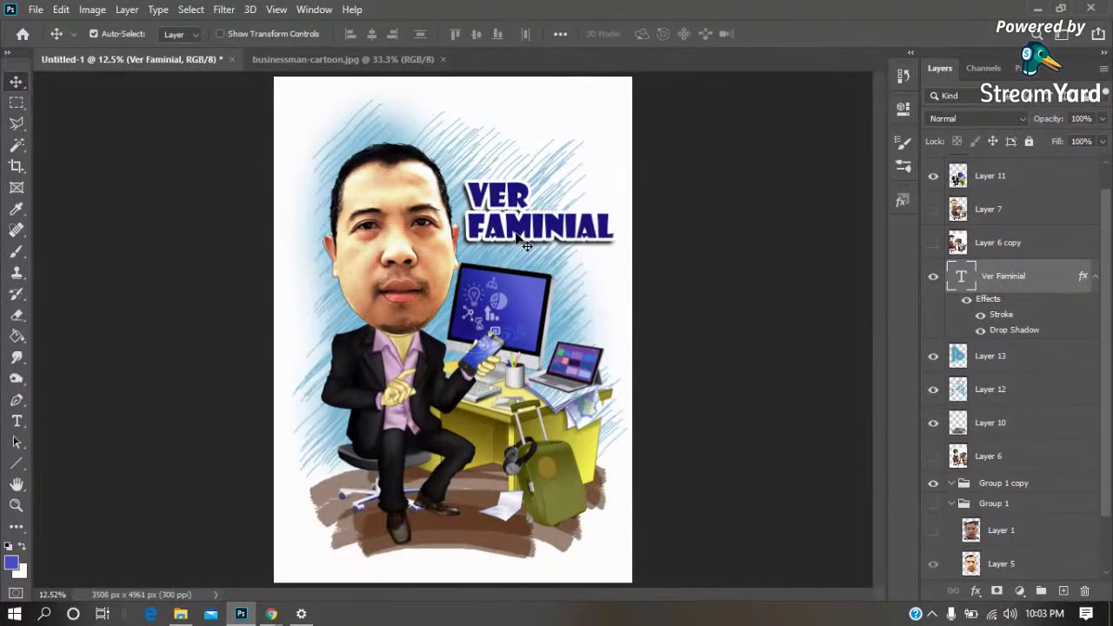
pyautogui.press('z')
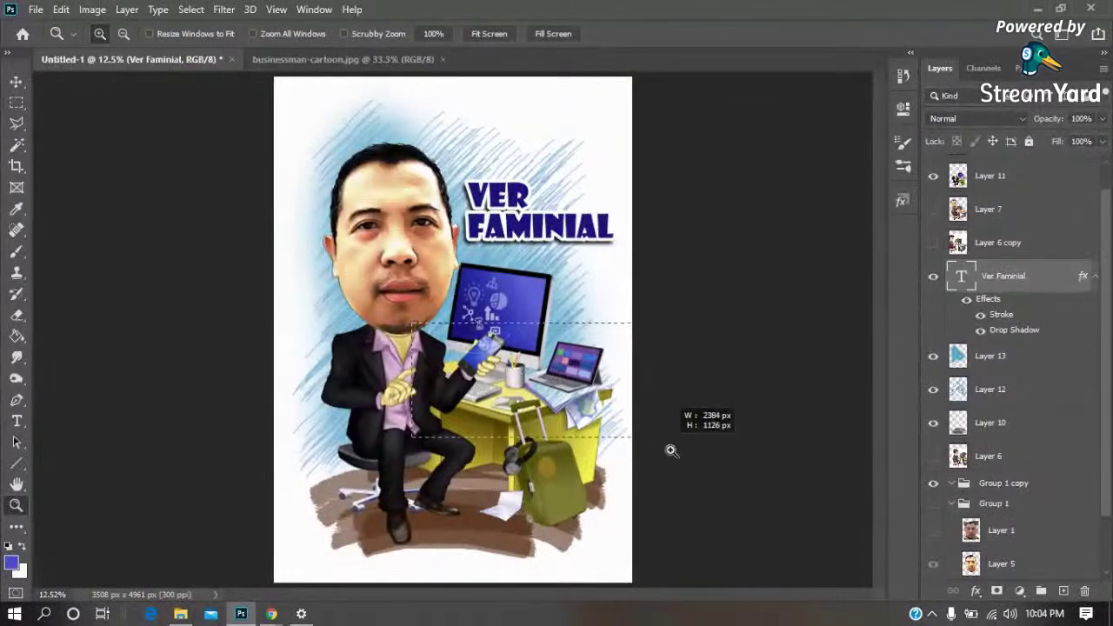
# Zoom into the desk and add a new empty layer above Layer 7
pyautogui.moveTo(414, 325); pyautogui.dragTo(671, 449)
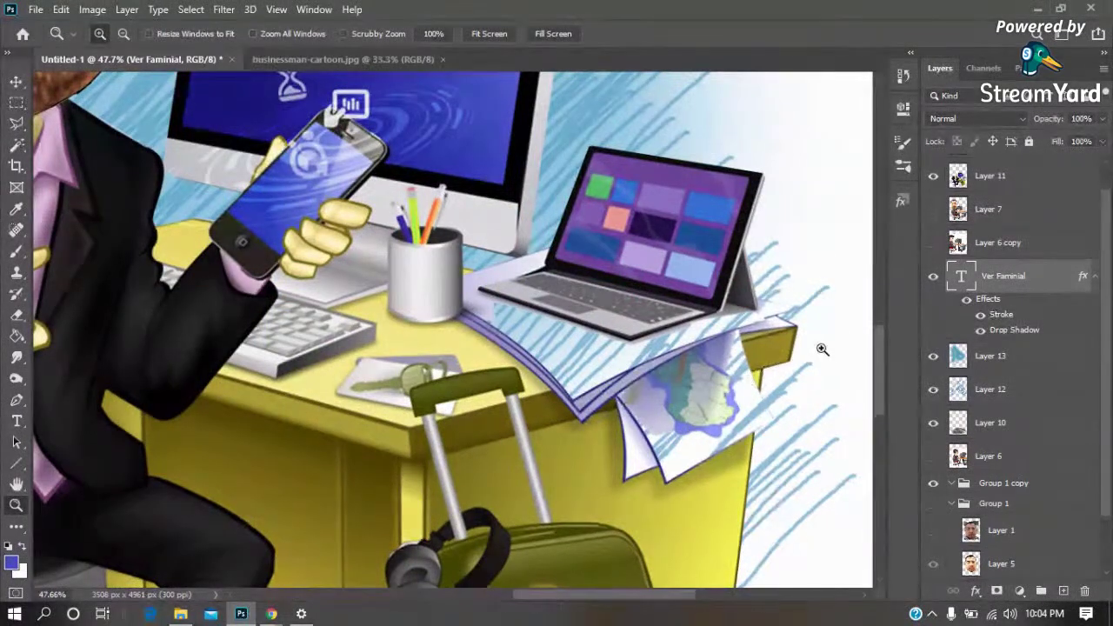
pyautogui.click(996, 189)
pyautogui.press('l')
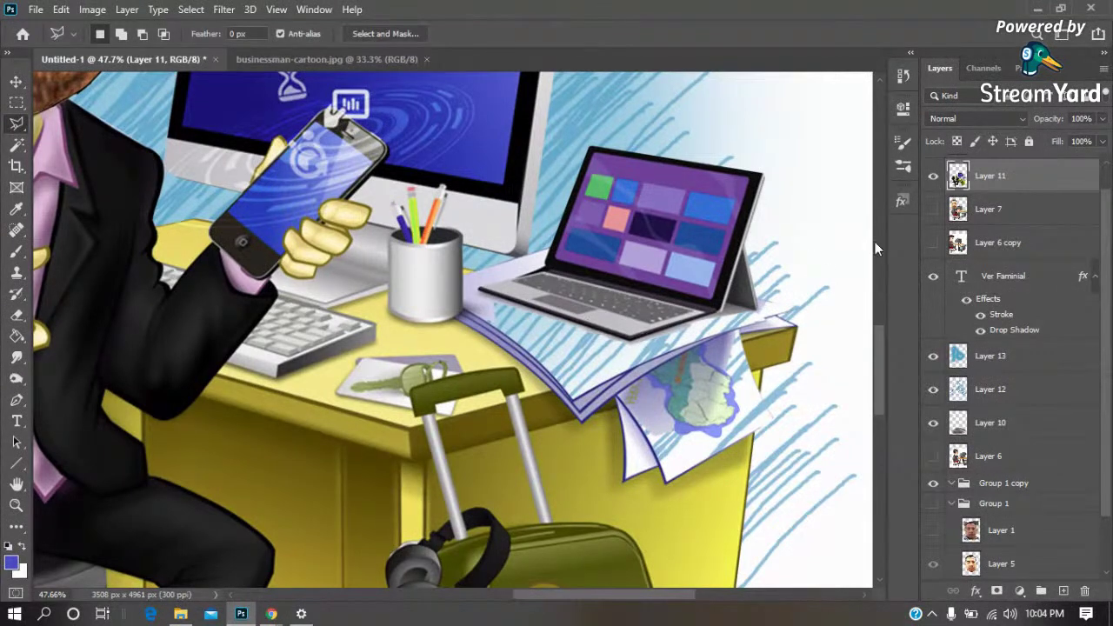
pyautogui.click(978, 208)
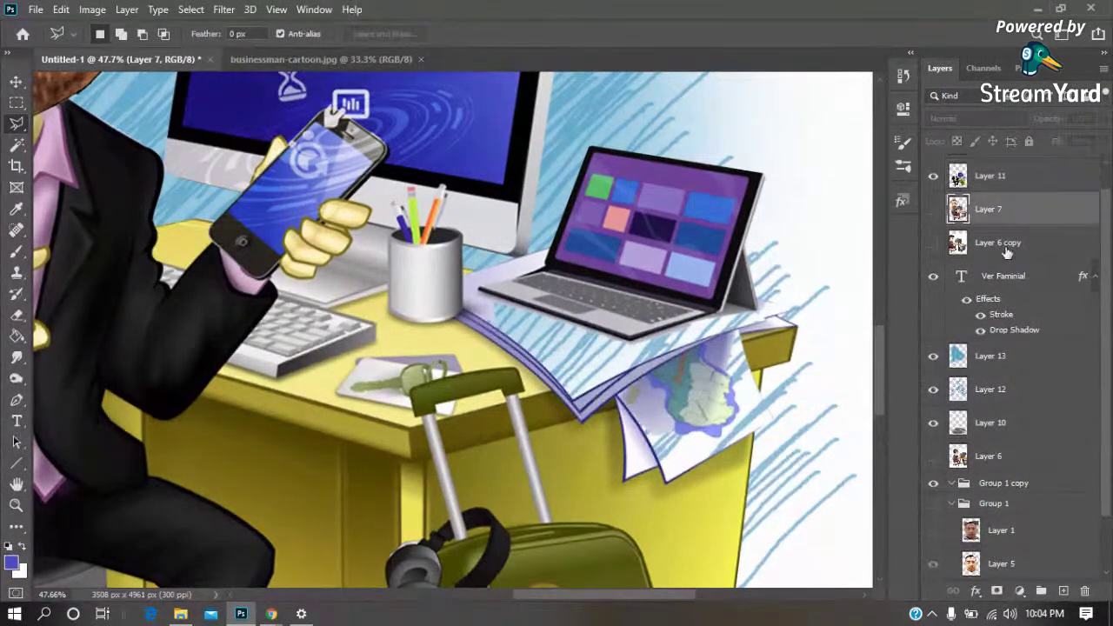
pyautogui.click(1067, 592)
# Paint white with a 125 px brush over the papers under the laptop and the map, then fit the view
pyautogui.press('i')
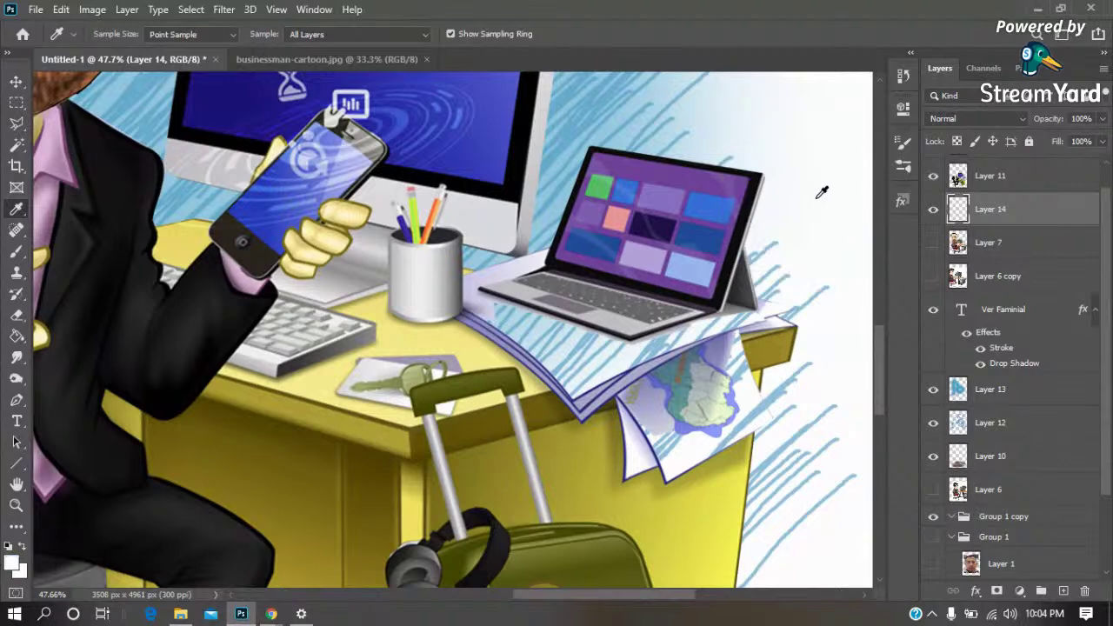
pyautogui.press('b')
pyautogui.press('[')
pyautogui.press('[')
pyautogui.press('[')
pyautogui.press('[')
pyautogui.press('[')
pyautogui.press('[')
pyautogui.press('[')
pyautogui.press('[')
pyautogui.press('[')
pyautogui.press('[')
pyautogui.moveTo(539, 318)
pyautogui.mouseDown()
pyautogui.moveTo(534, 328)
pyautogui.moveTo(576, 377)
pyautogui.moveTo(653, 344)
pyautogui.moveTo(620, 343)
pyautogui.moveTo(748, 314)
pyautogui.moveTo(725, 345)
pyautogui.moveTo(743, 403)
pyautogui.moveTo(679, 446)
pyautogui.moveTo(653, 407)
pyautogui.mouseUp()
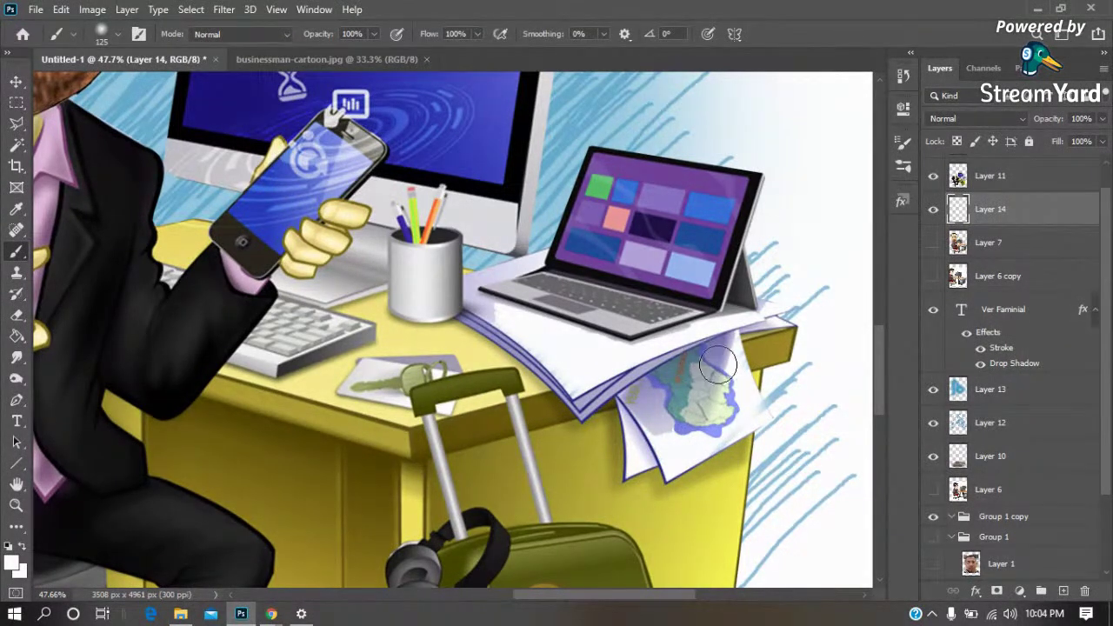
pyautogui.moveTo(718, 364)
pyautogui.mouseDown()
pyautogui.moveTo(739, 400)
pyautogui.moveTo(703, 413)
pyautogui.mouseUp()
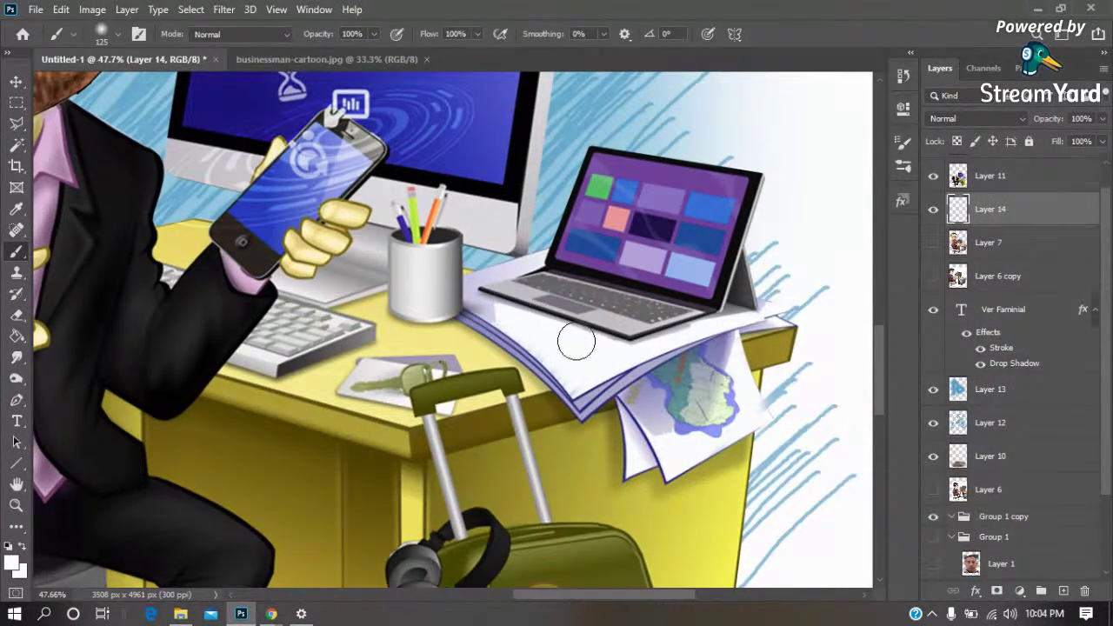
pyautogui.hotkey('ctrl', '0')
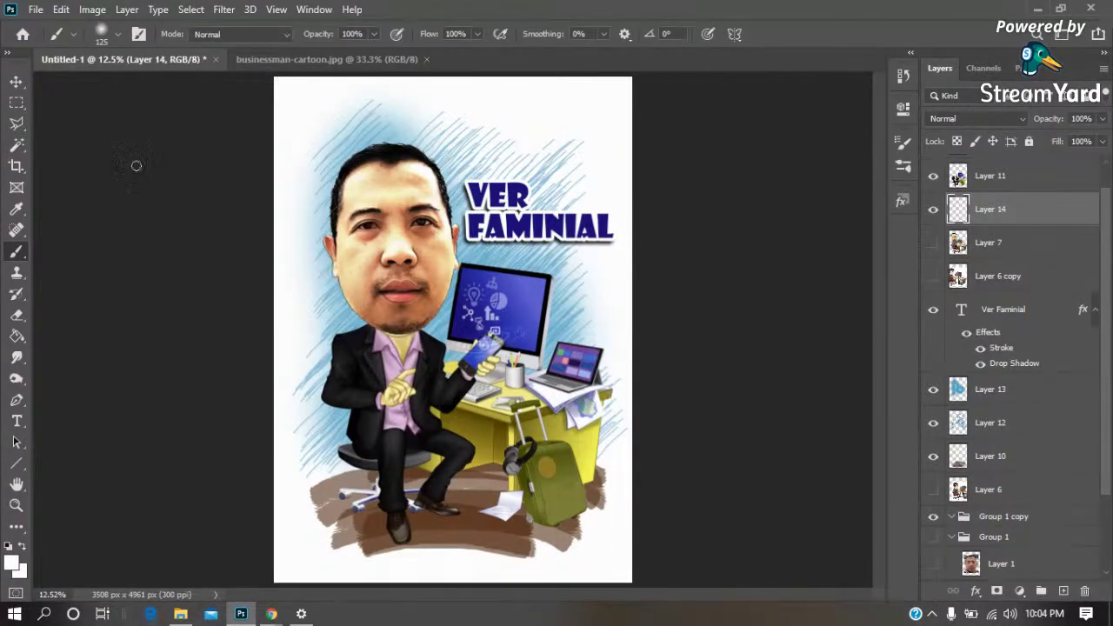
# Start a Save As on this computer in D:\2 caricature\finished caricature
pyautogui.click(36, 10)
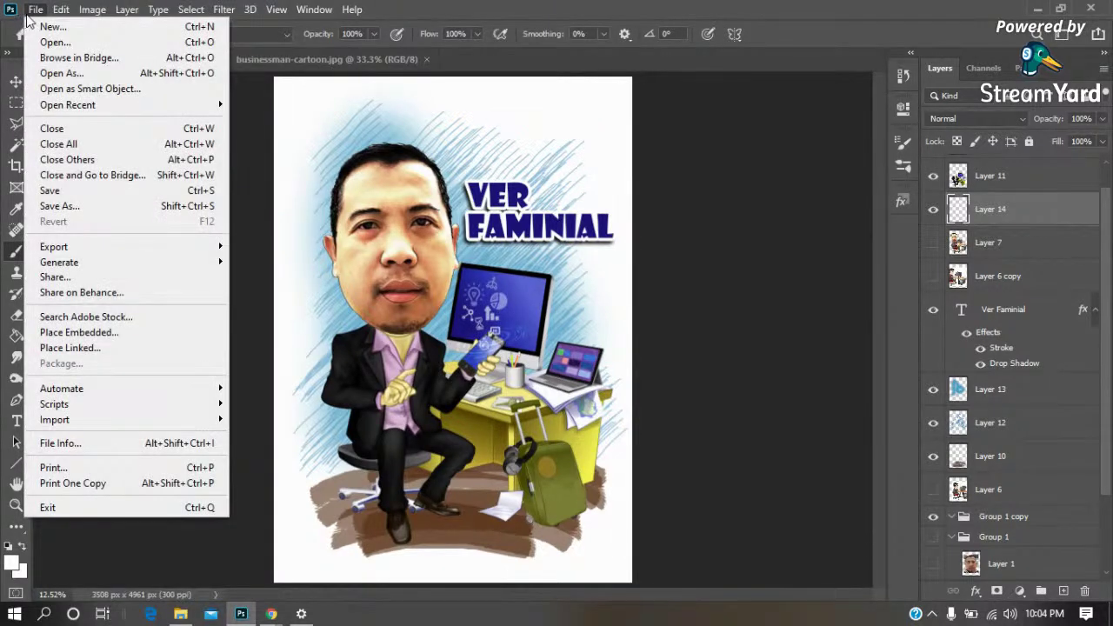
pyautogui.click(80, 207)
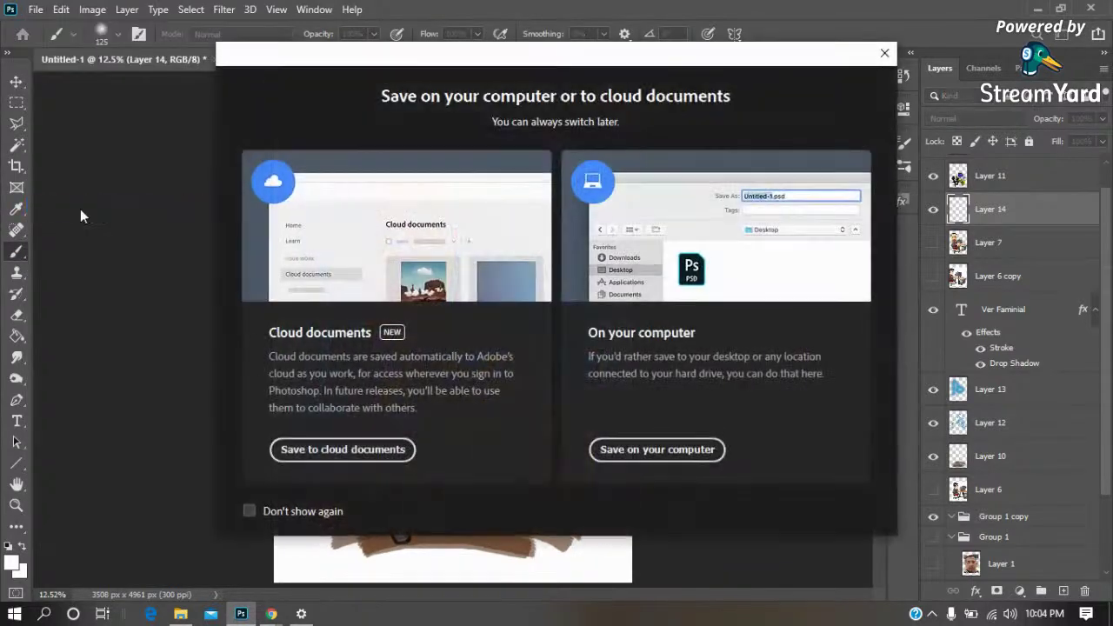
pyautogui.click(619, 454)
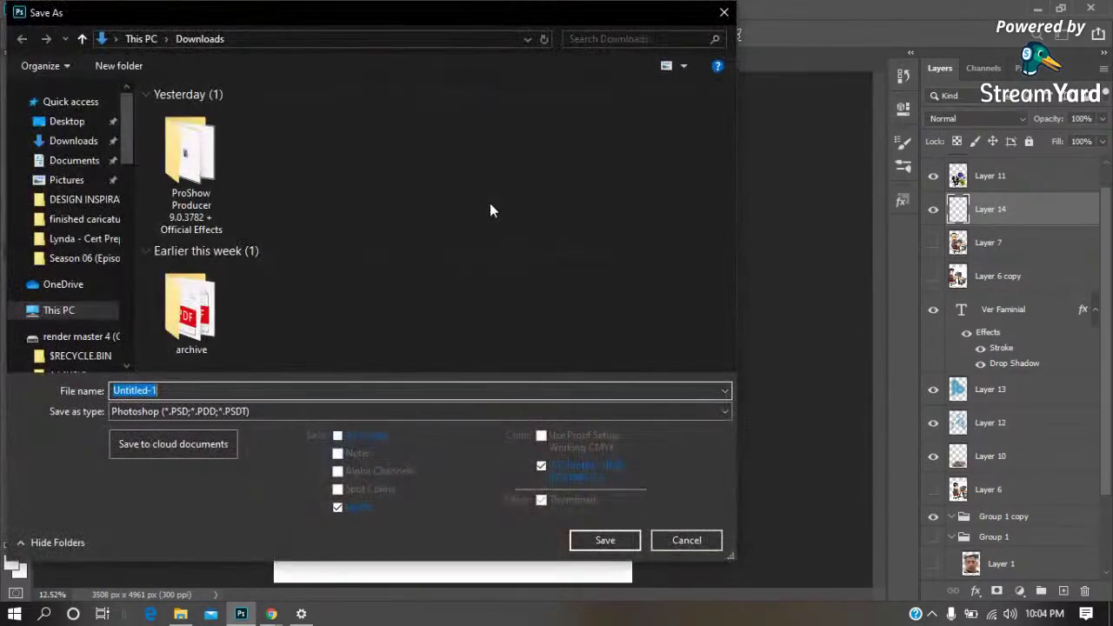
pyautogui.click(70, 310)
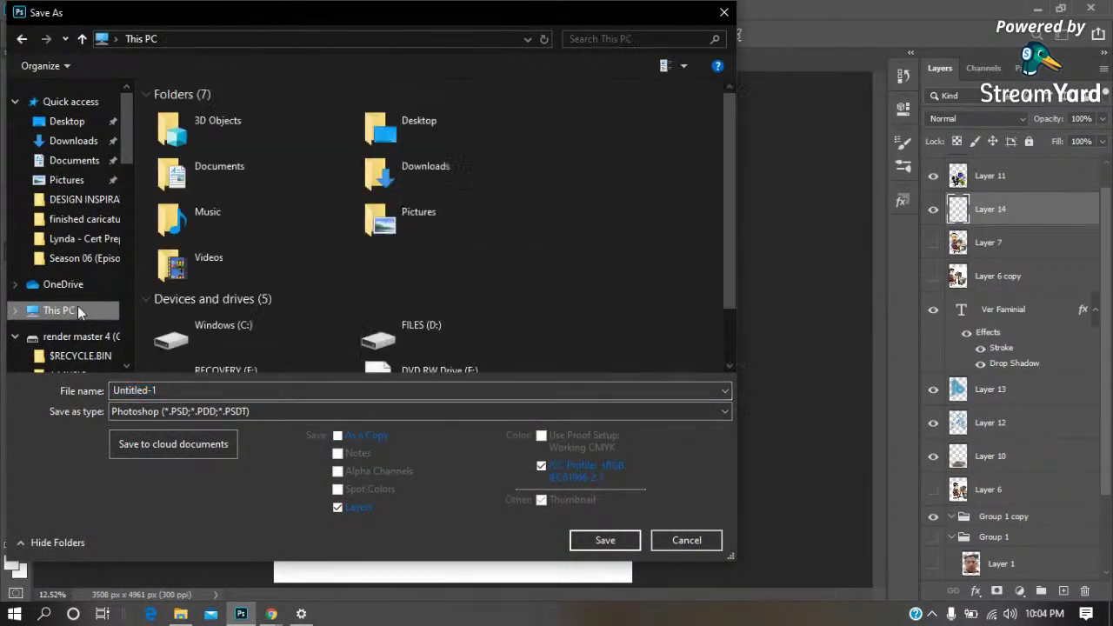
pyautogui.doubleClick(432, 317)
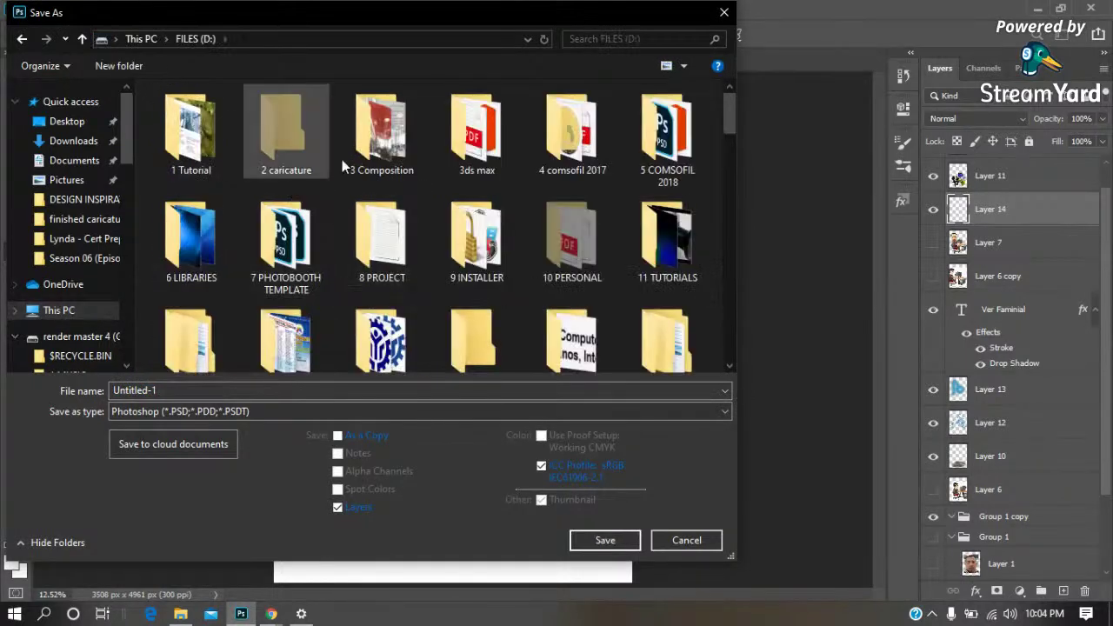
pyautogui.doubleClick(287, 130)
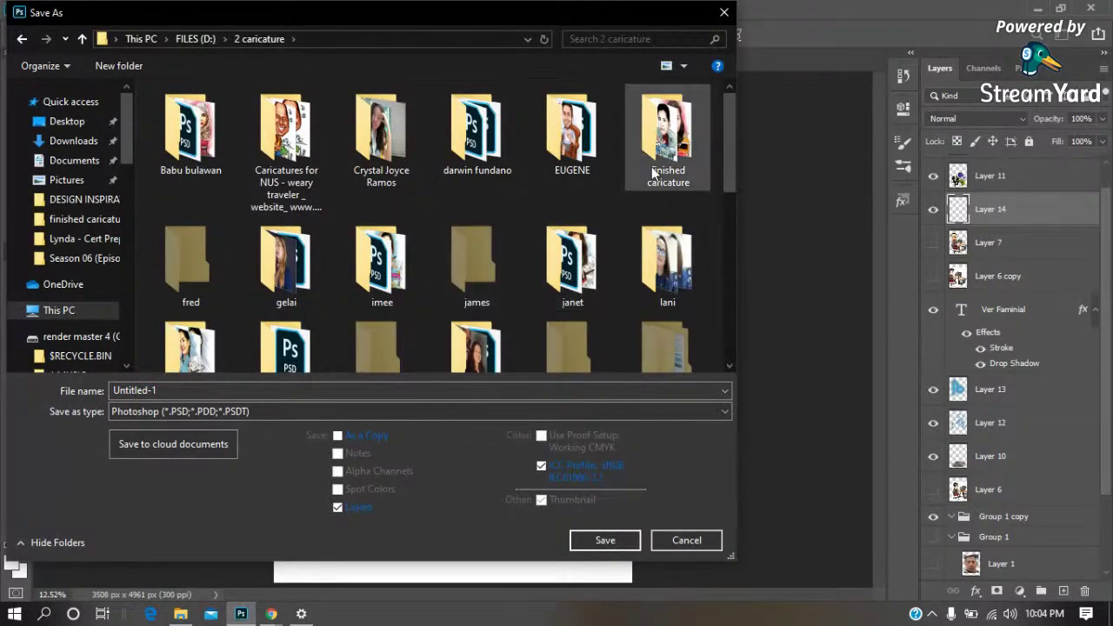
pyautogui.doubleClick(655, 162)
# Save the poster as a JPEG named 'ver faminial', accepting the quality options
pyautogui.click(232, 391)
pyautogui.write('ver f')
pyautogui.write('aminial')
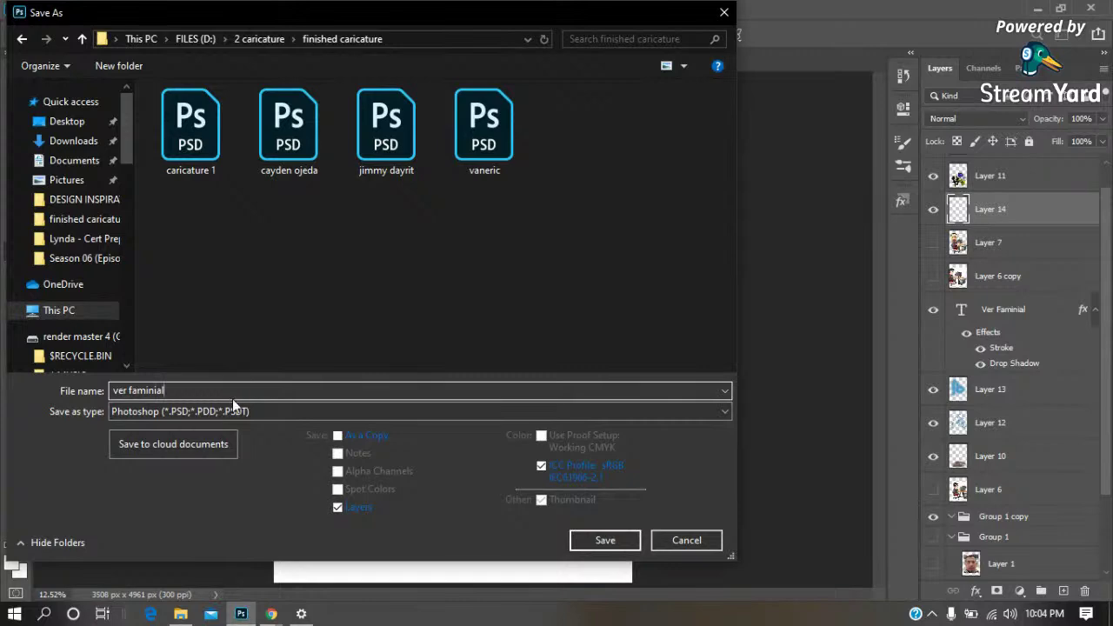
pyautogui.click(256, 409)
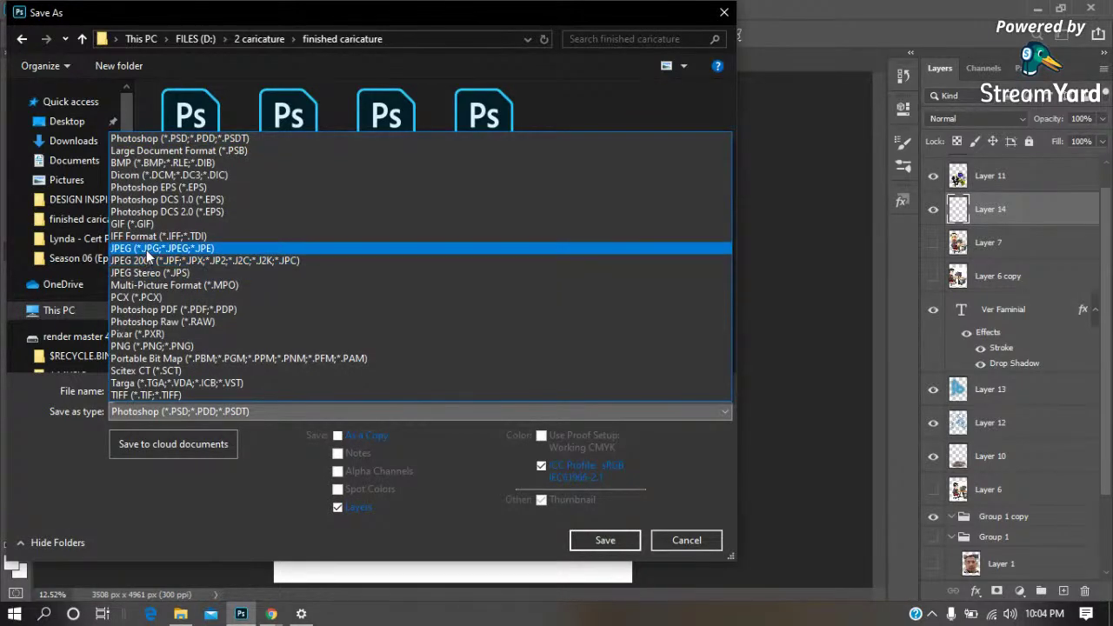
pyautogui.click(161, 247)
pyautogui.click(597, 541)
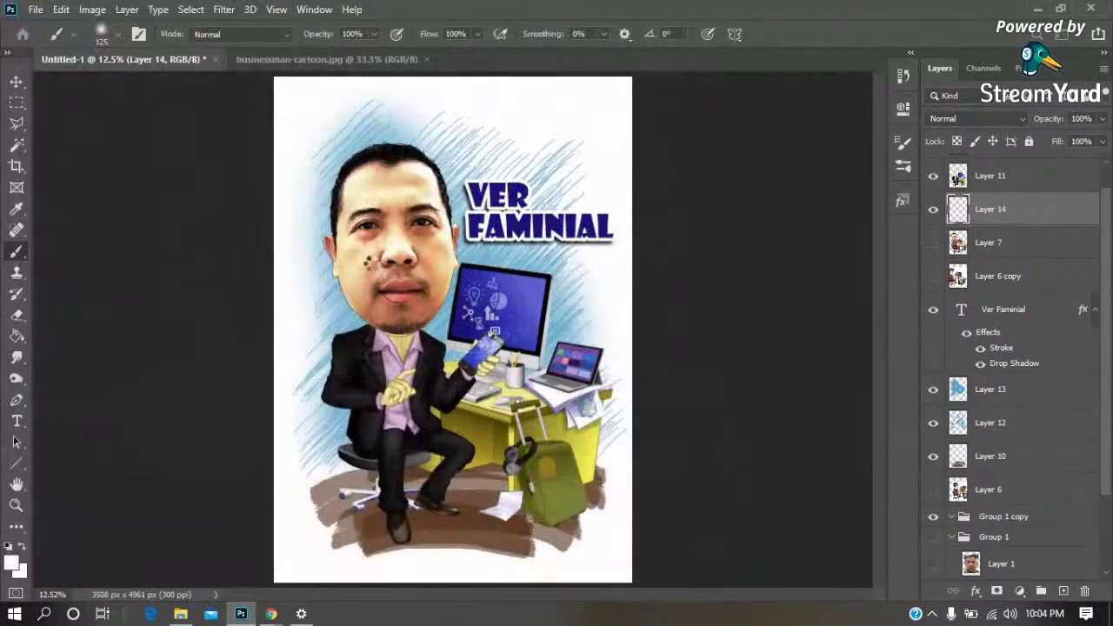
pyautogui.click(643, 136)
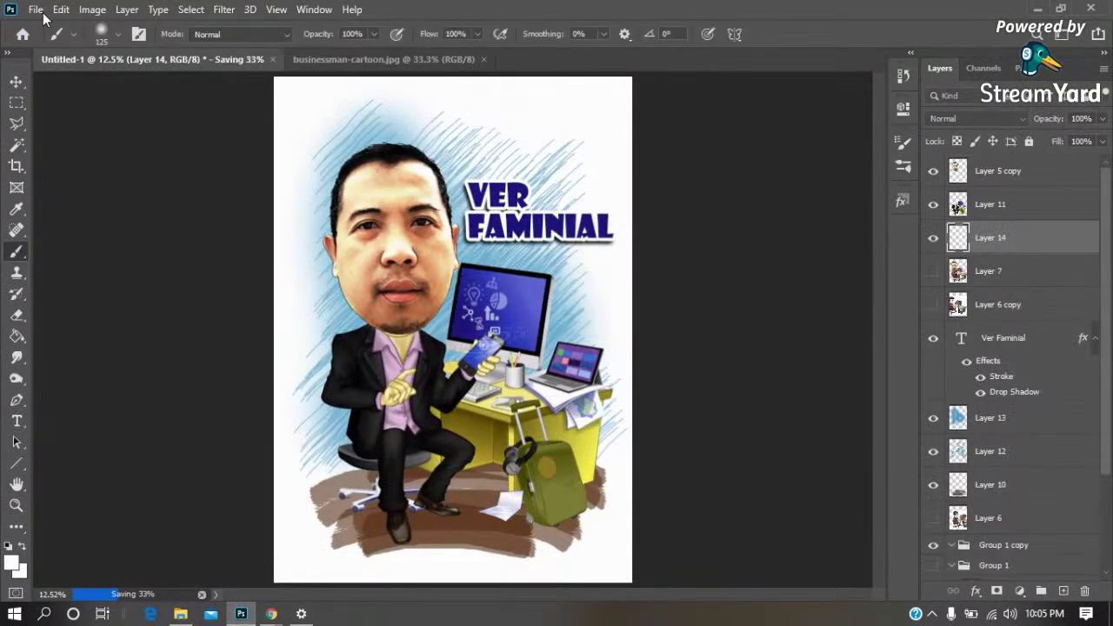
# Dismiss the save-in-progress error and restart Save As in the 2 caricature folder
pyautogui.click(35, 10)
pyautogui.click(80, 209)
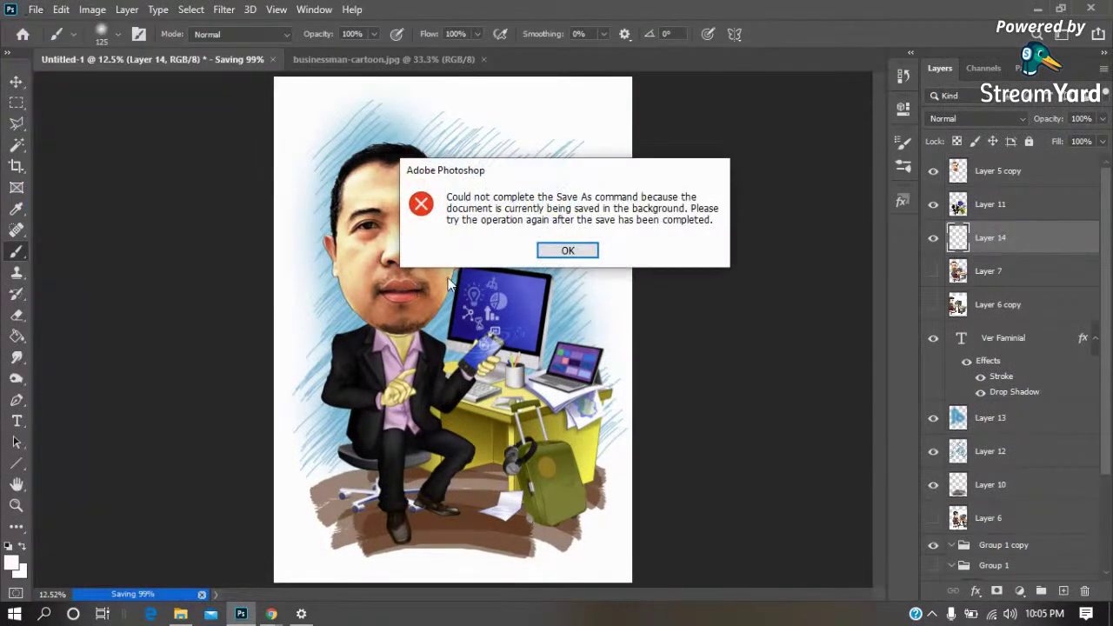
pyautogui.click(567, 250)
pyautogui.click(36, 9)
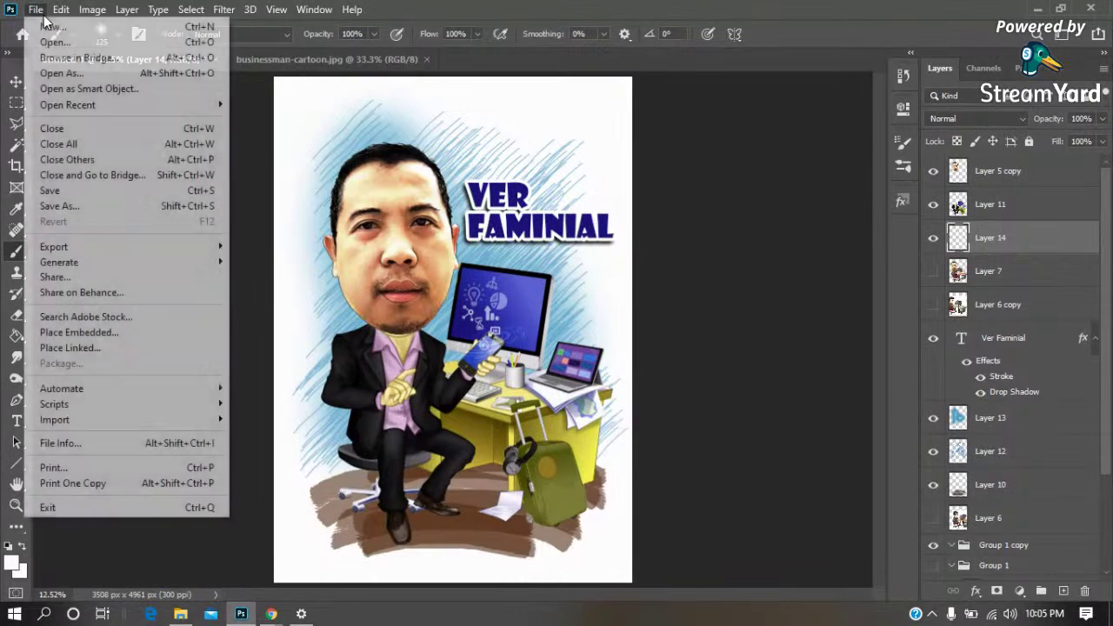
pyautogui.click(73, 209)
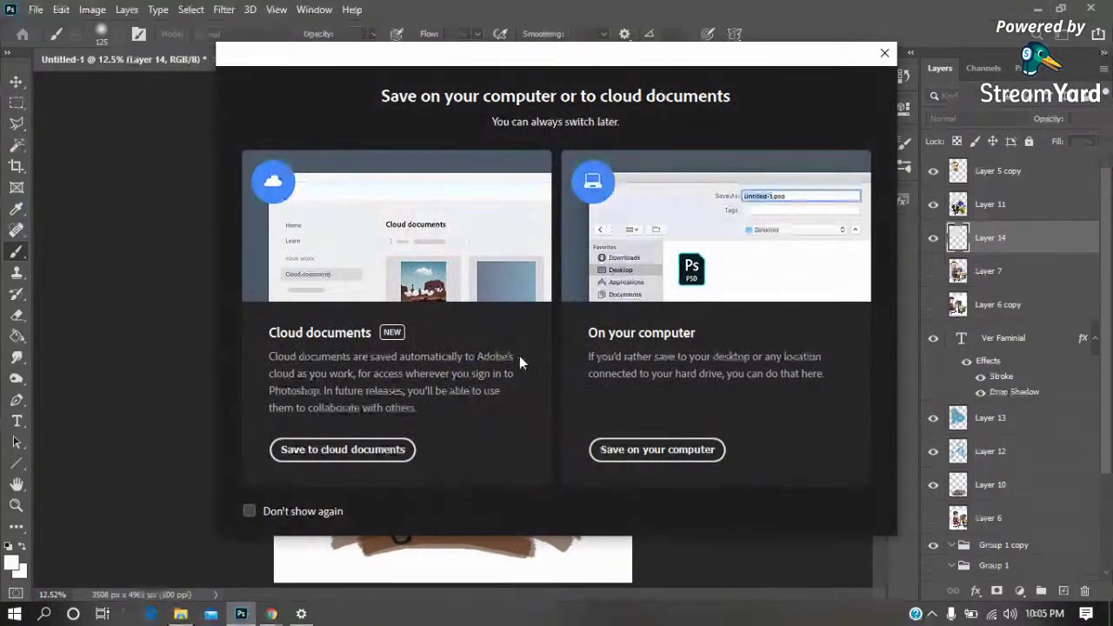
pyautogui.click(656, 448)
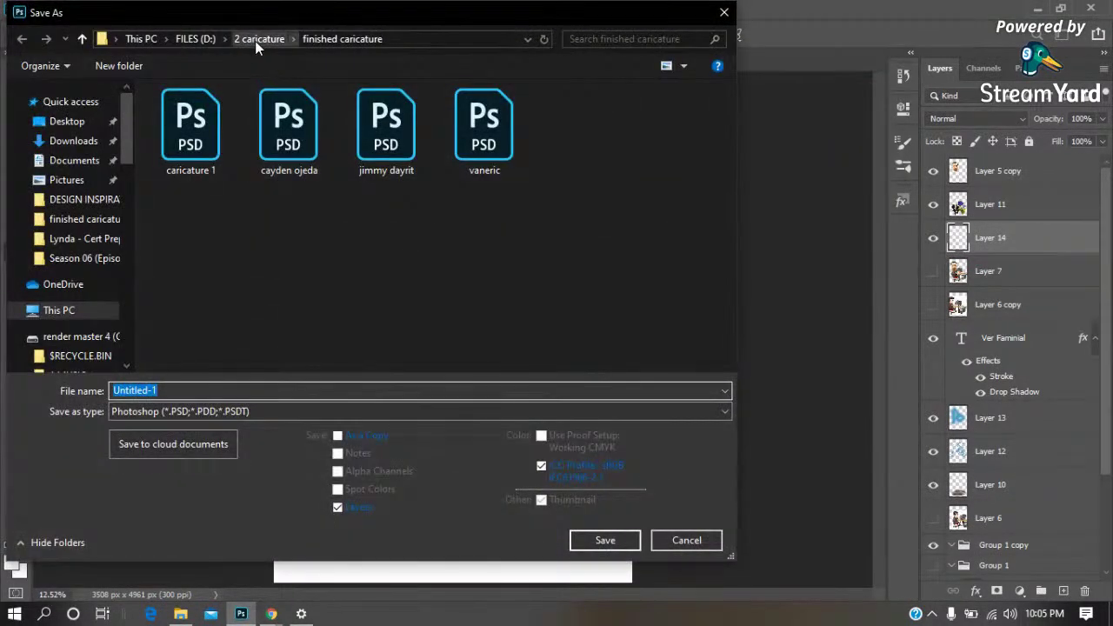
pyautogui.click(255, 39)
# Save as Photoshop PSD 'ver faminial' in the psd file folder, confirming compatibility
pyautogui.scroll(-2, 353, 269)
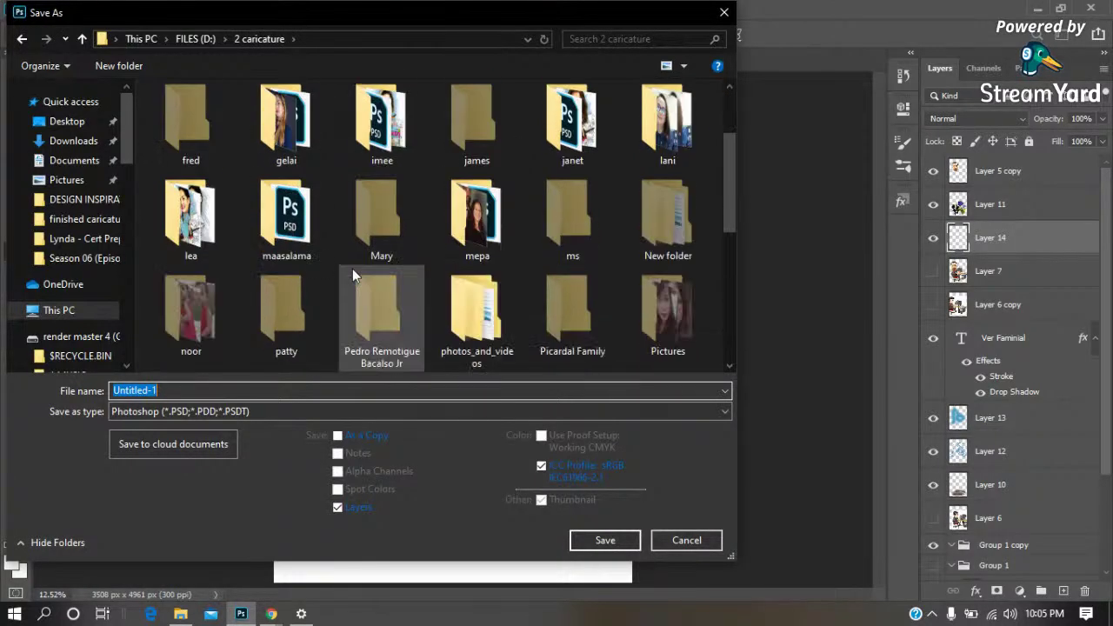
pyautogui.scroll(-3, 353, 269)
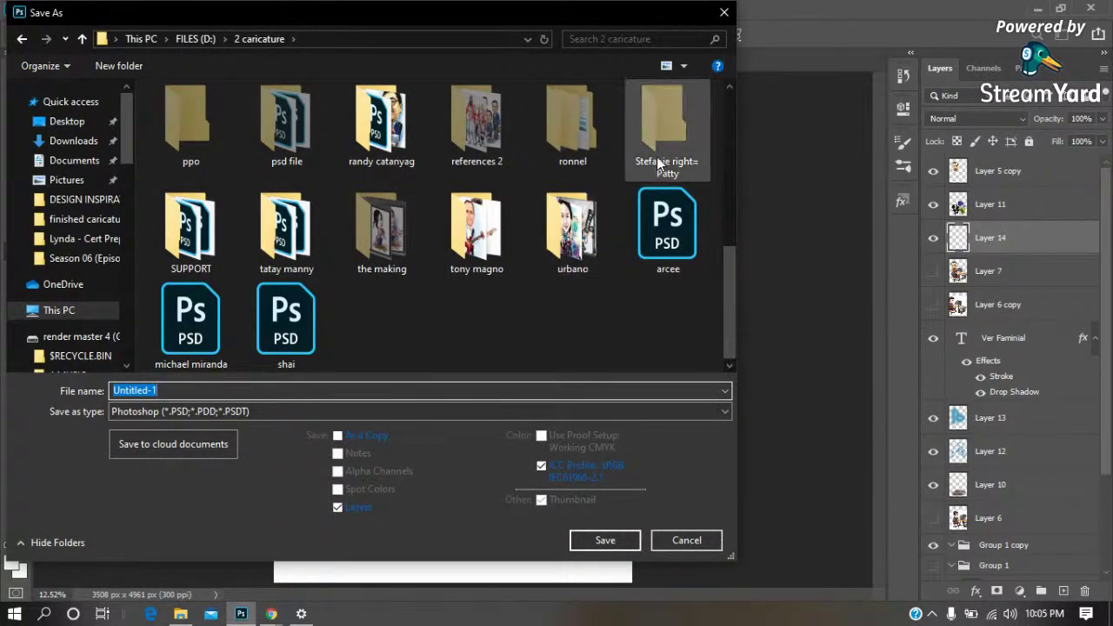
pyautogui.scroll(15, 286, 130)
pyautogui.click(206, 390)
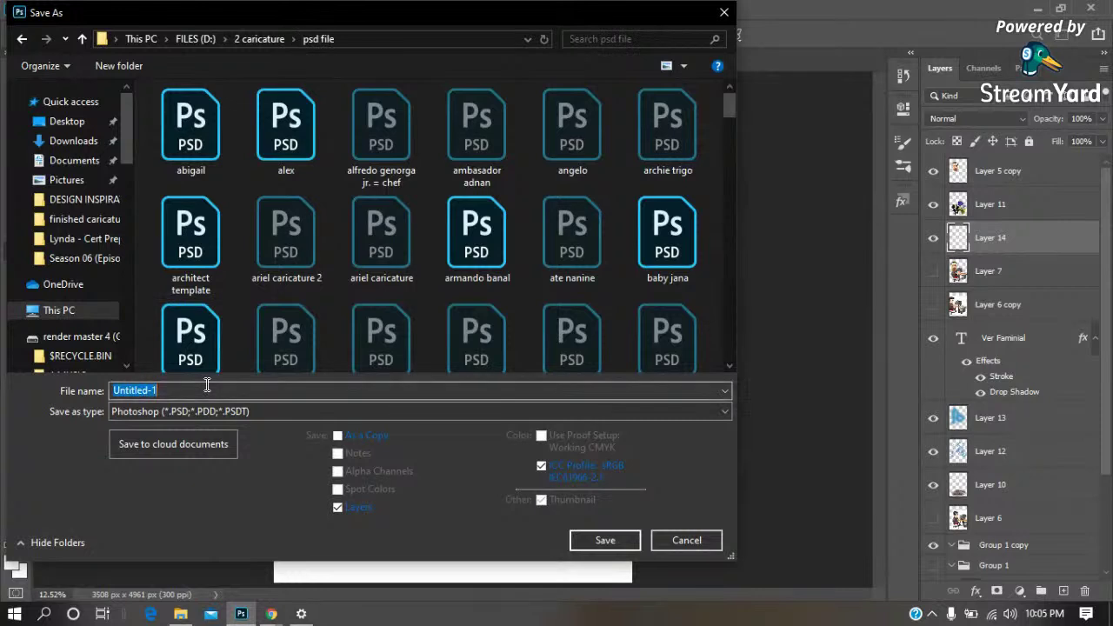
pyautogui.write('ver faminial')
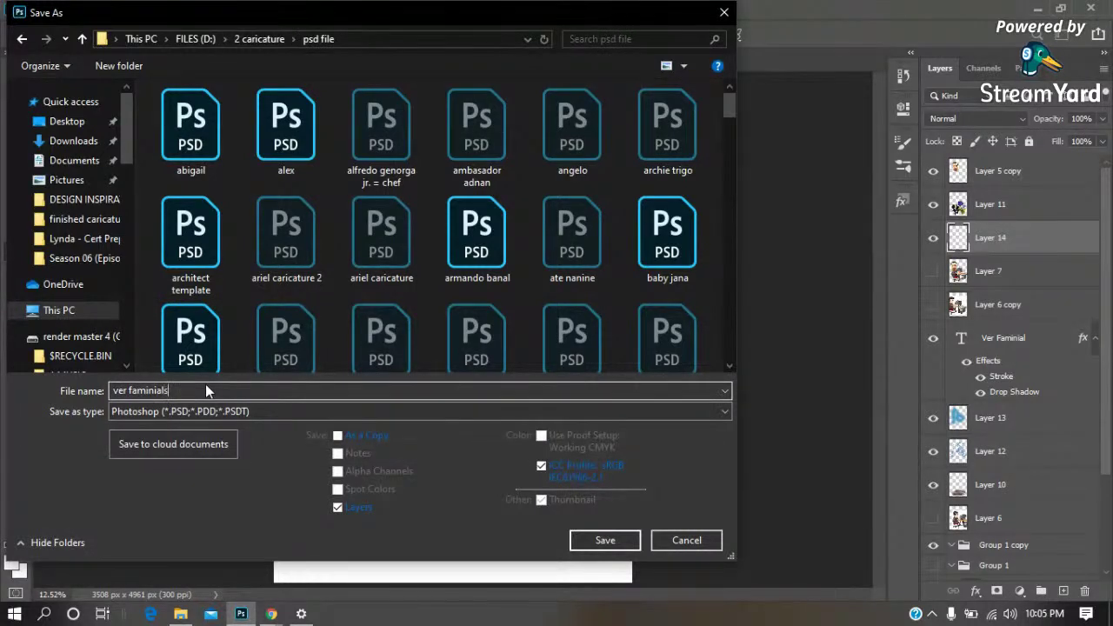
pyautogui.click(597, 533)
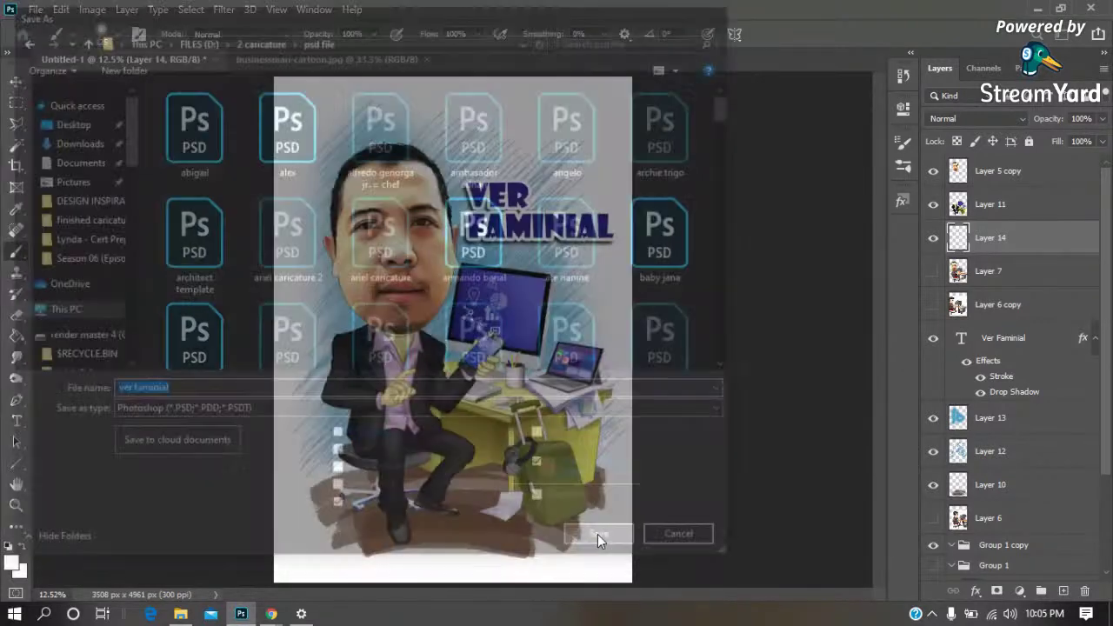
pyautogui.click(728, 166)
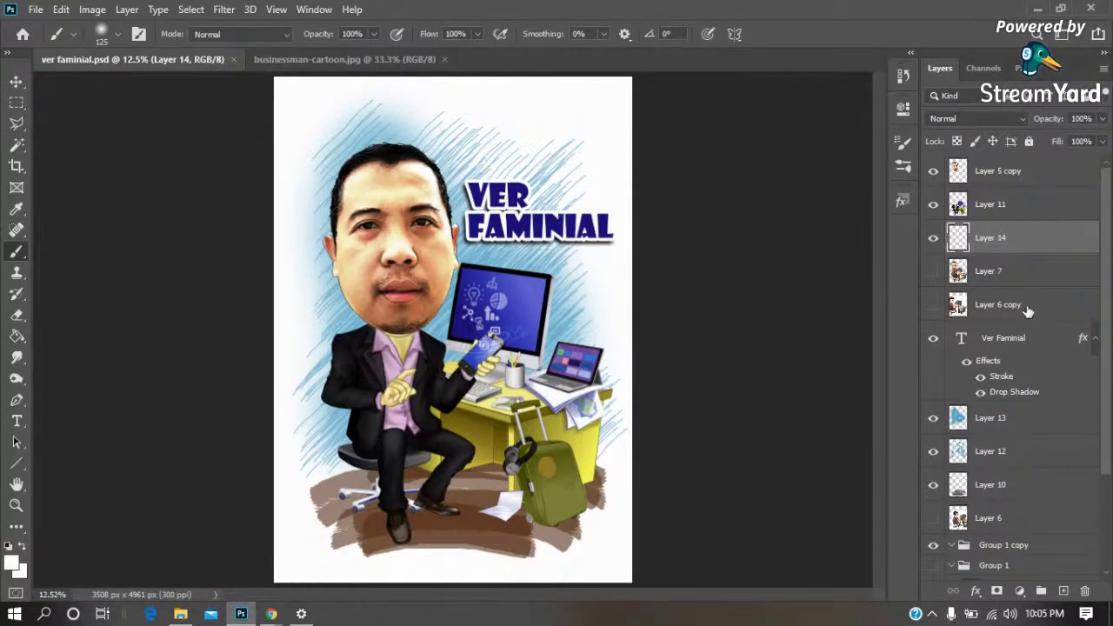
pyautogui.scroll(-1, 1014, 330)
pyautogui.scroll(-1, 1014, 330)
pyautogui.scroll(2, 1016, 338)
pyautogui.click(991, 492)
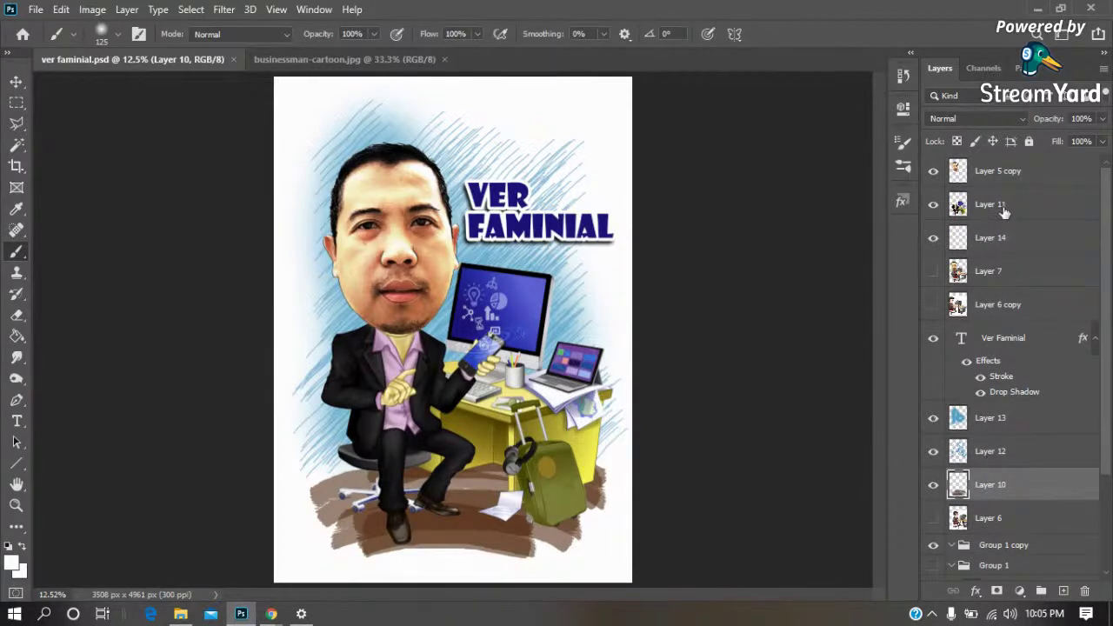
pyautogui.keyDown('shift'); pyautogui.click(995, 172); pyautogui.keyUp('shift')
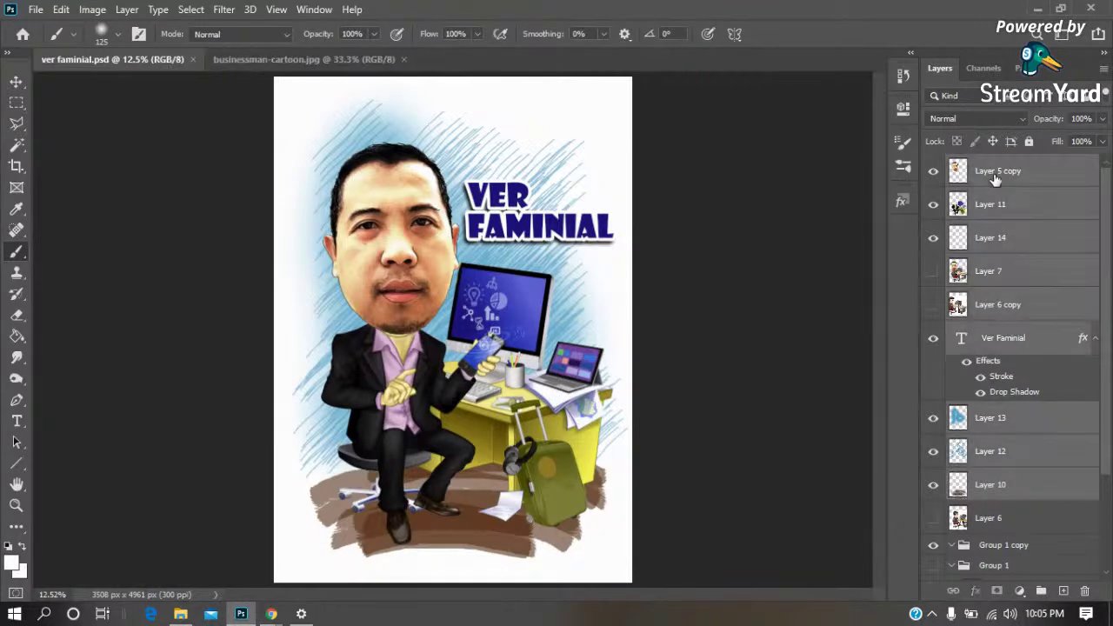
pyautogui.rightClick(996, 172)
pyautogui.click(794, 484)
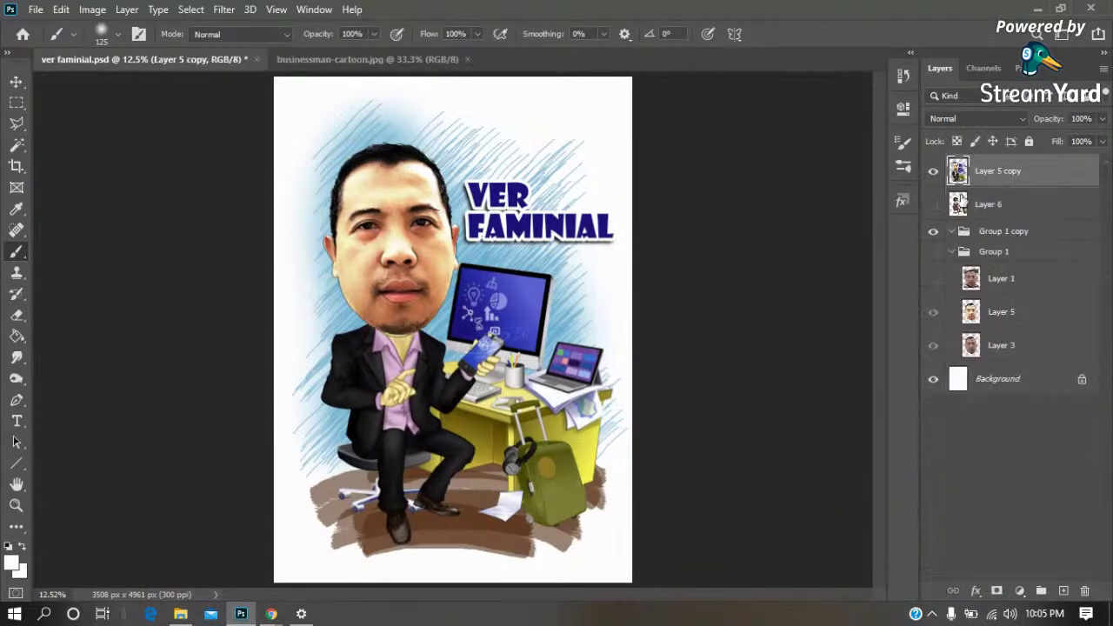
pyautogui.click(933, 172)
pyautogui.click(933, 204)
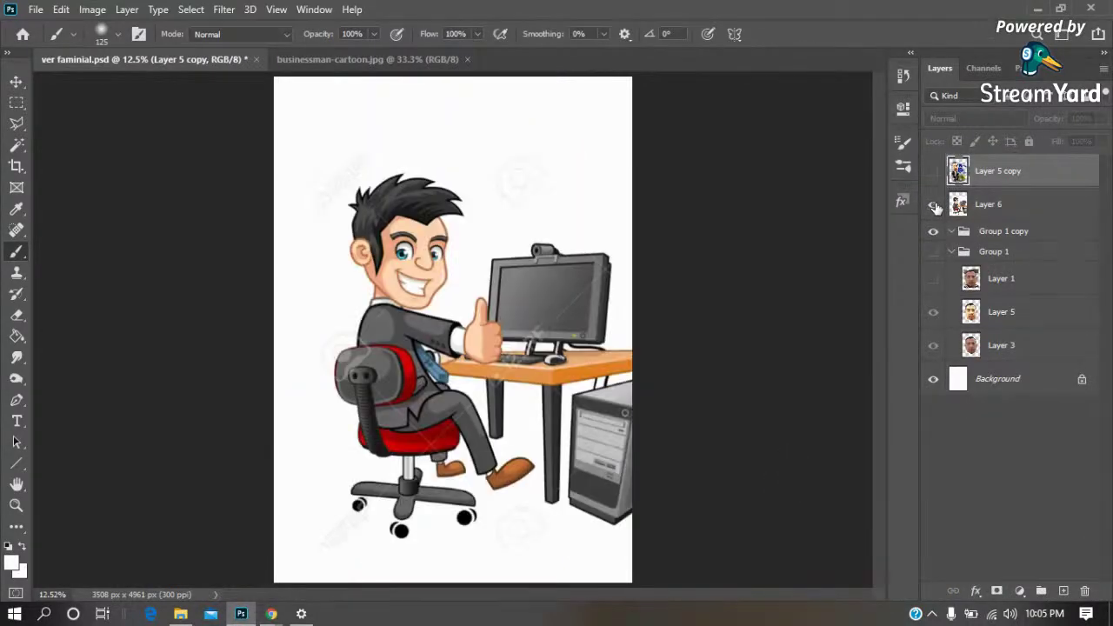
pyautogui.click(933, 251)
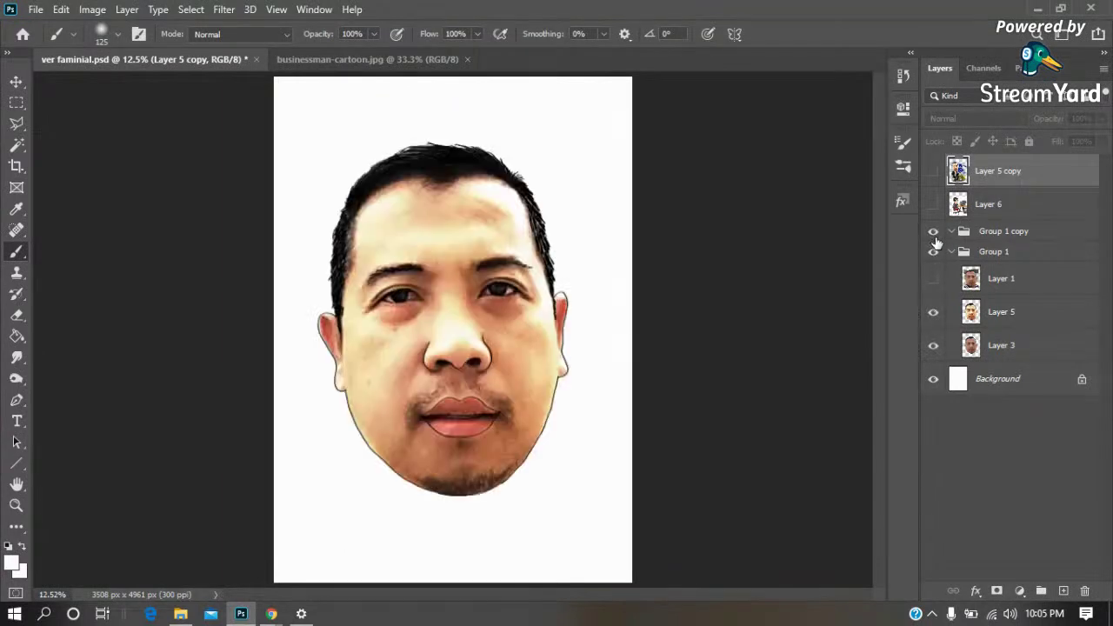
pyautogui.click(950, 251)
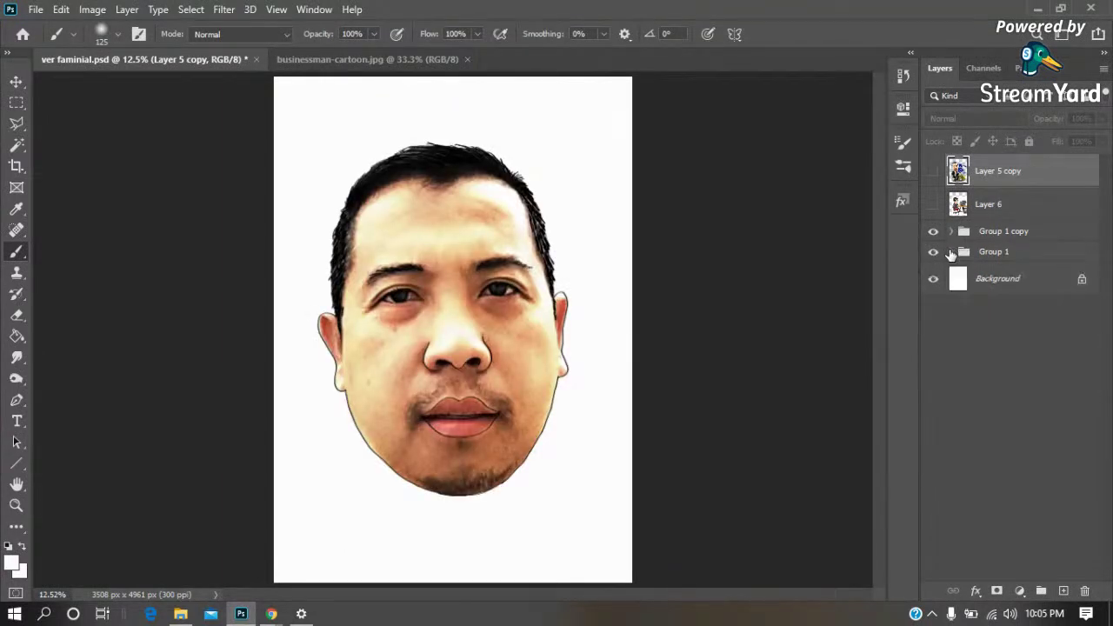
pyautogui.click(950, 251)
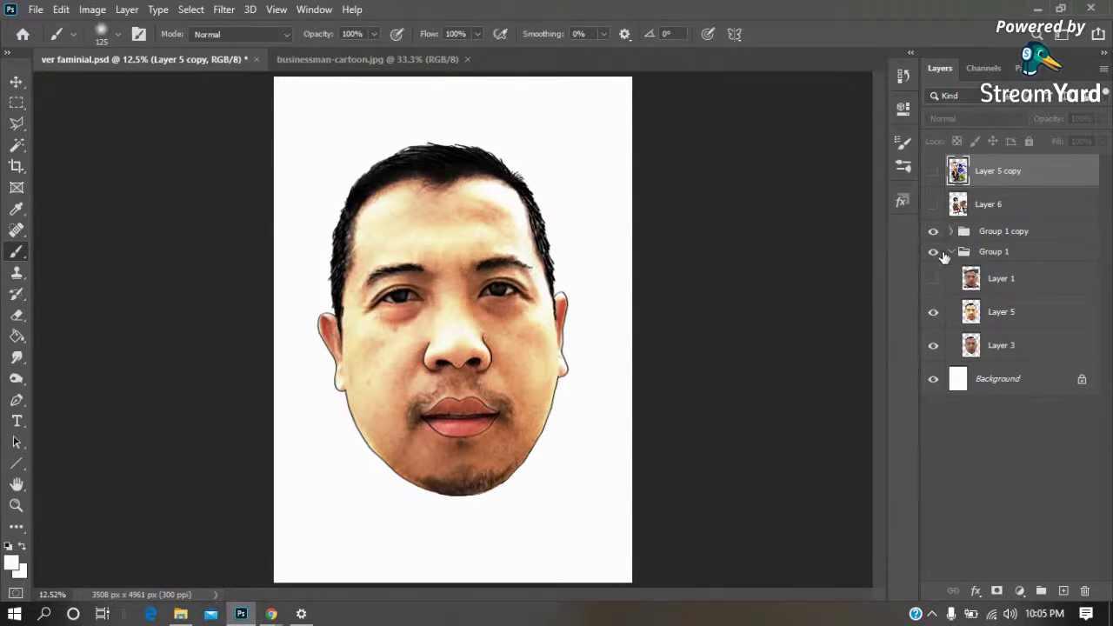
pyautogui.click(933, 312)
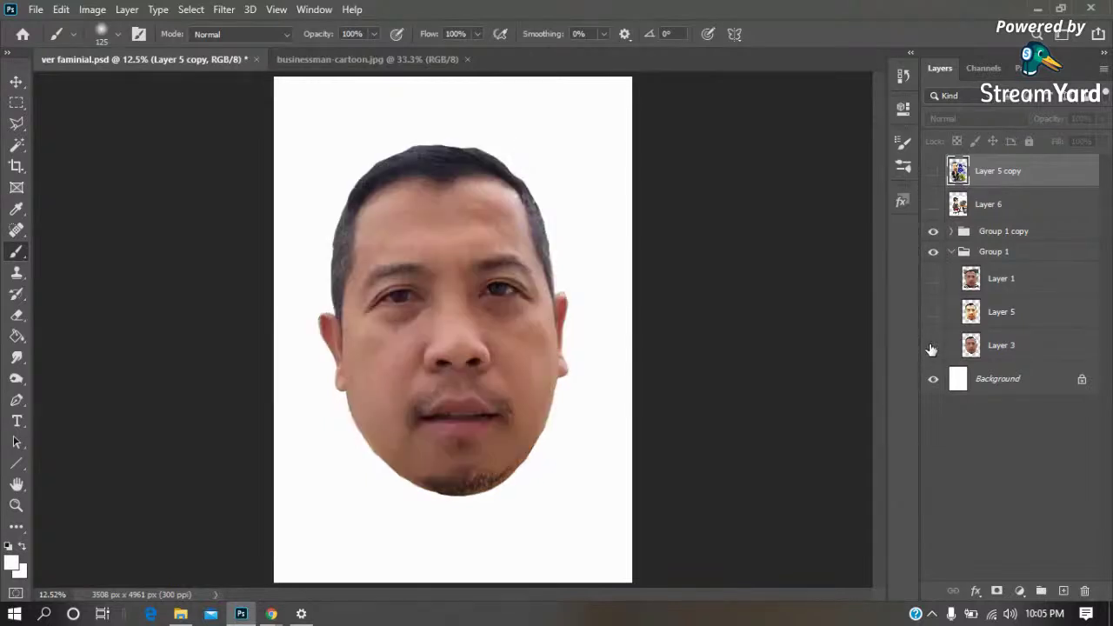
pyautogui.click(933, 345)
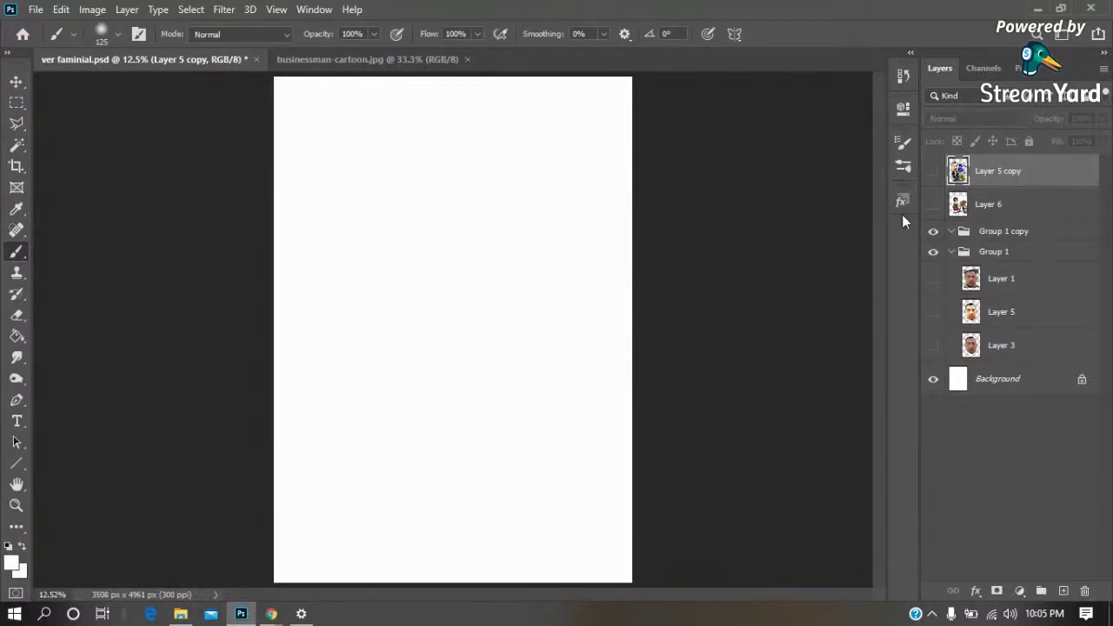
pyautogui.hotkey('ctrl', 'z')
pyautogui.hotkey('ctrl', 'z')
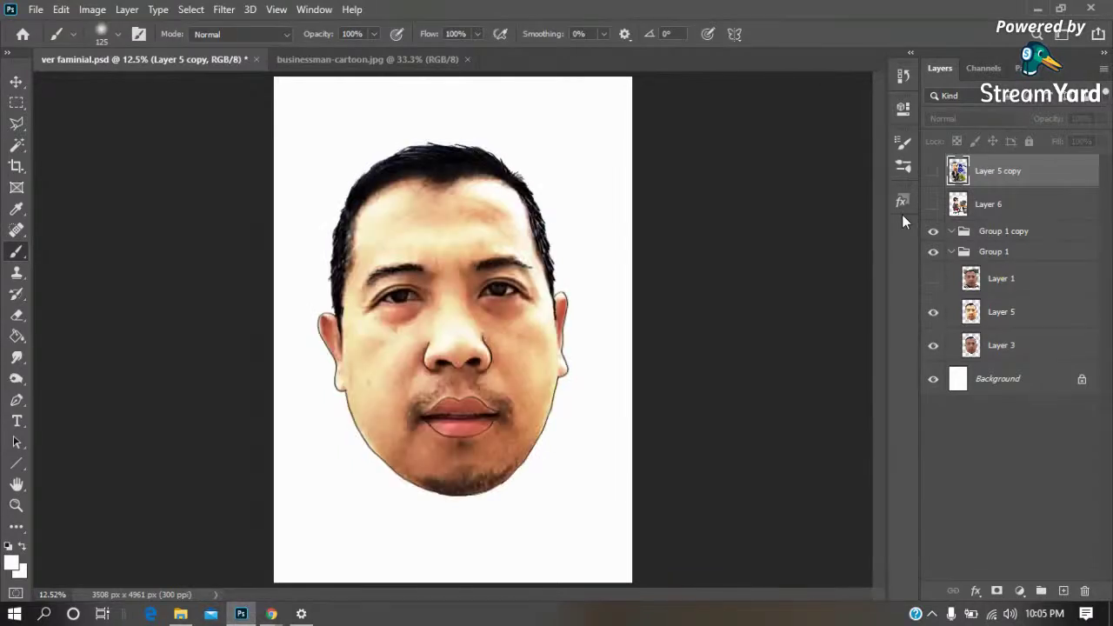
pyautogui.press('z')
pyautogui.hotkey('ctrl', 'z')
pyautogui.hotkey('ctrl', 'z')
pyautogui.hotkey('ctrl', 'z')
pyautogui.hotkey('ctrl', 'z')
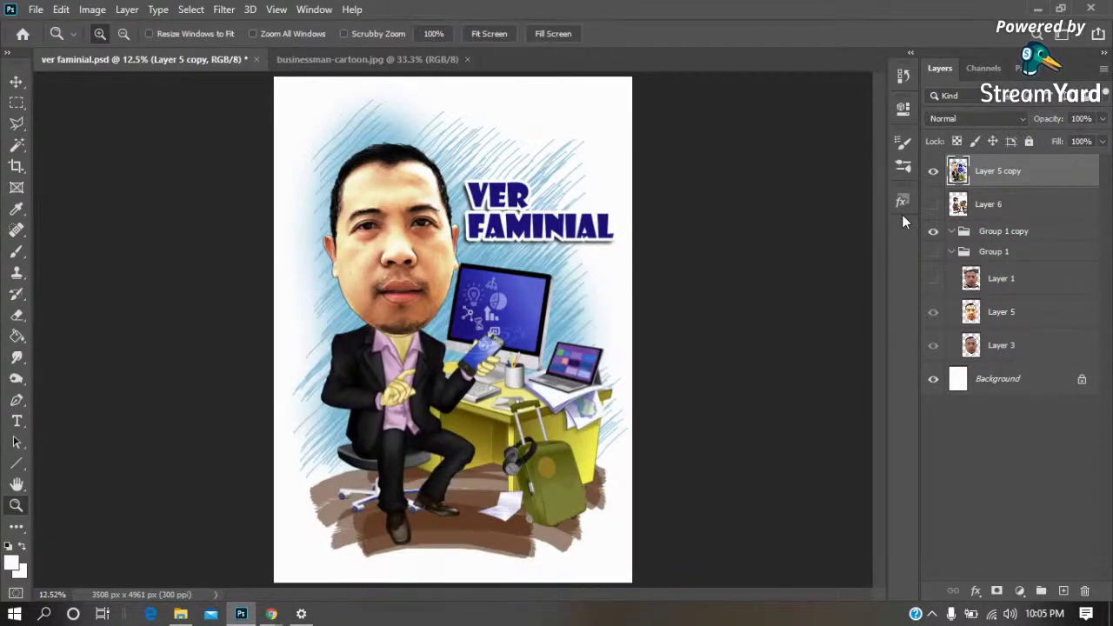
pyautogui.hotkey('ctrl', 'z')
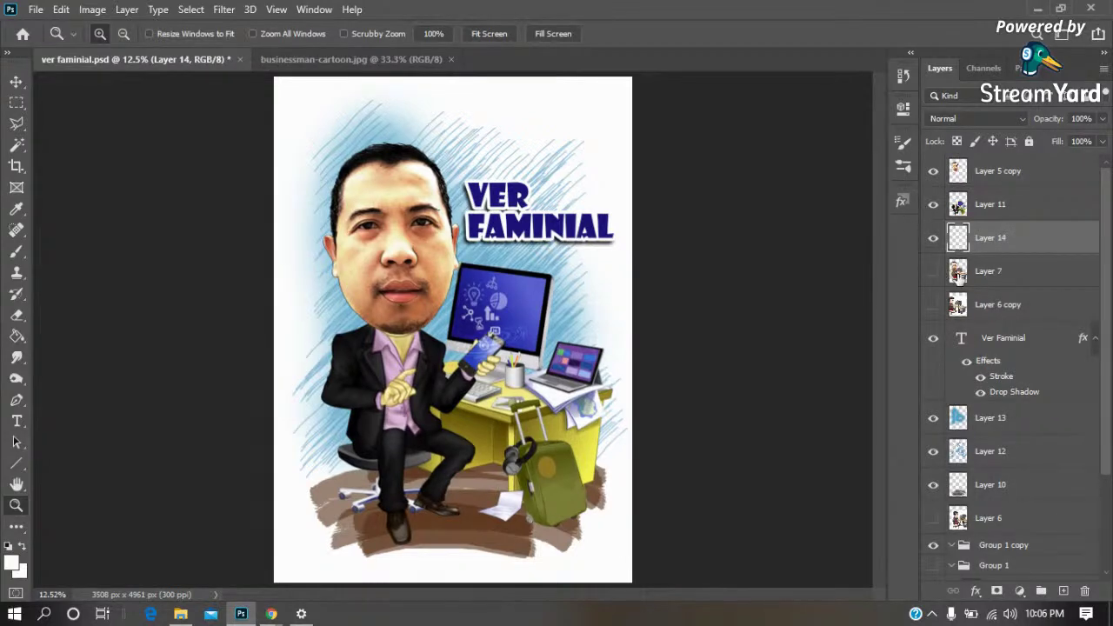
# Check the face, body (Layer 11) and desk papers (Layer 14) by toggling their visibility
pyautogui.click(981, 279)
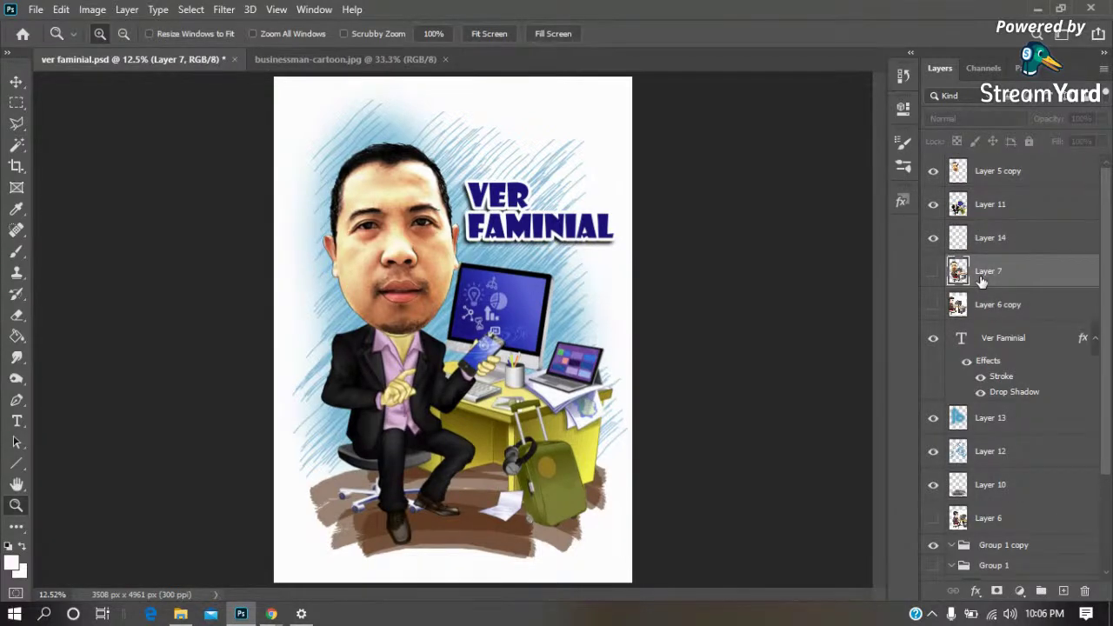
pyautogui.click(1000, 209)
pyautogui.click(933, 172)
pyautogui.click(934, 205)
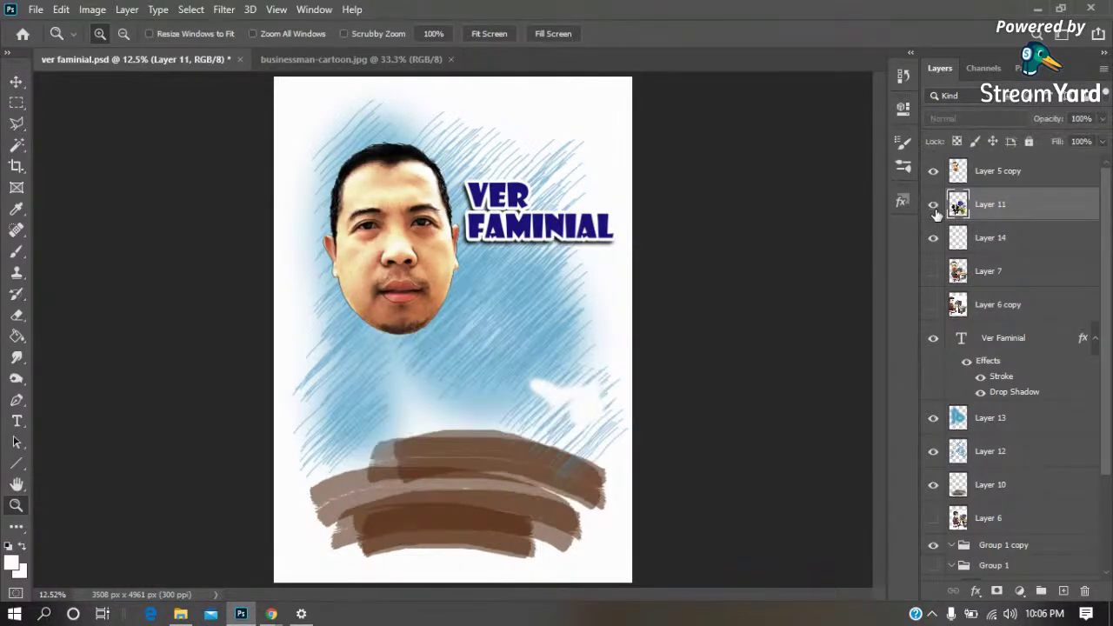
pyautogui.click(934, 207)
pyautogui.click(933, 238)
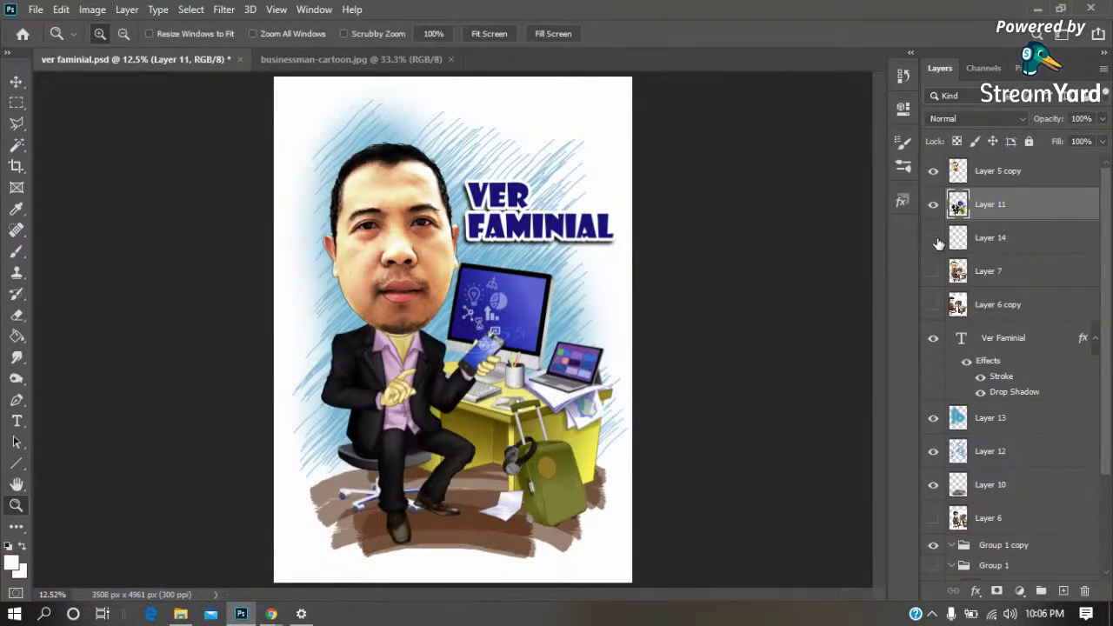
pyautogui.click(933, 238)
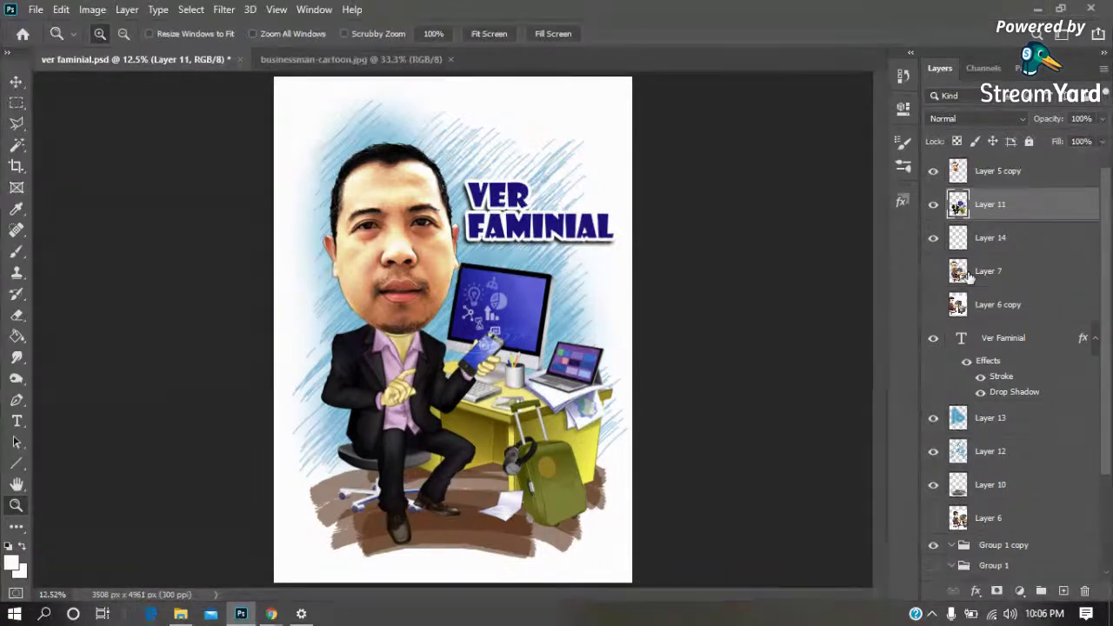
# Merge Layer 5 copy, Layer 11 and Layer 14, then compare the result against Layer 7
pyautogui.keyDown('shift'); pyautogui.click(987, 239); pyautogui.keyUp('shift')
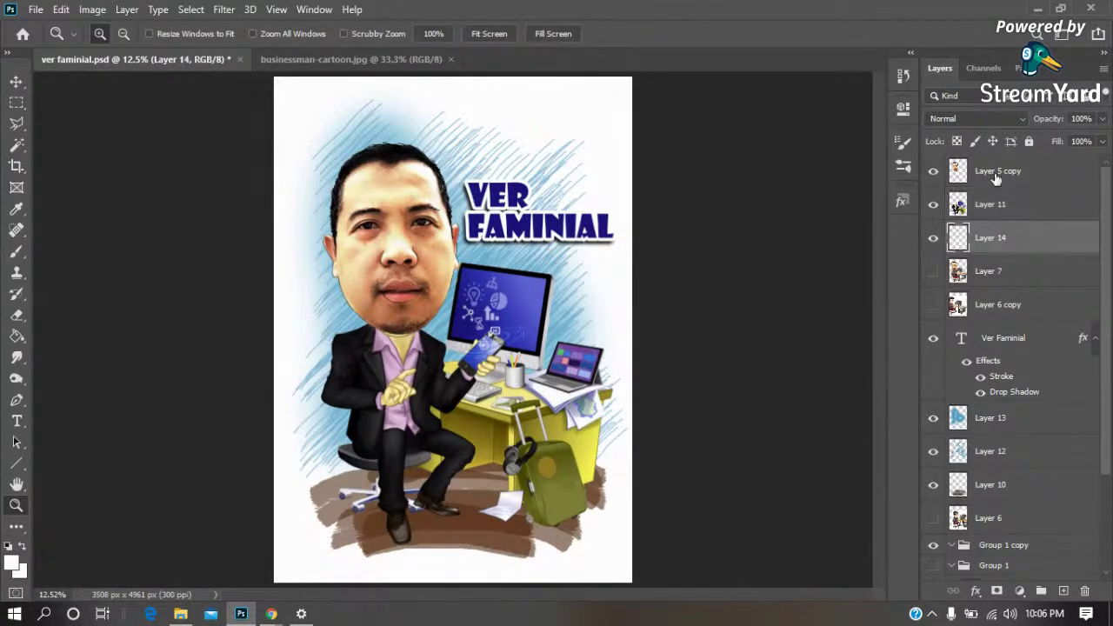
pyautogui.keyDown('shift'); pyautogui.click(993, 171); pyautogui.keyUp('shift')
pyautogui.rightClick(981, 203)
pyautogui.click(821, 481)
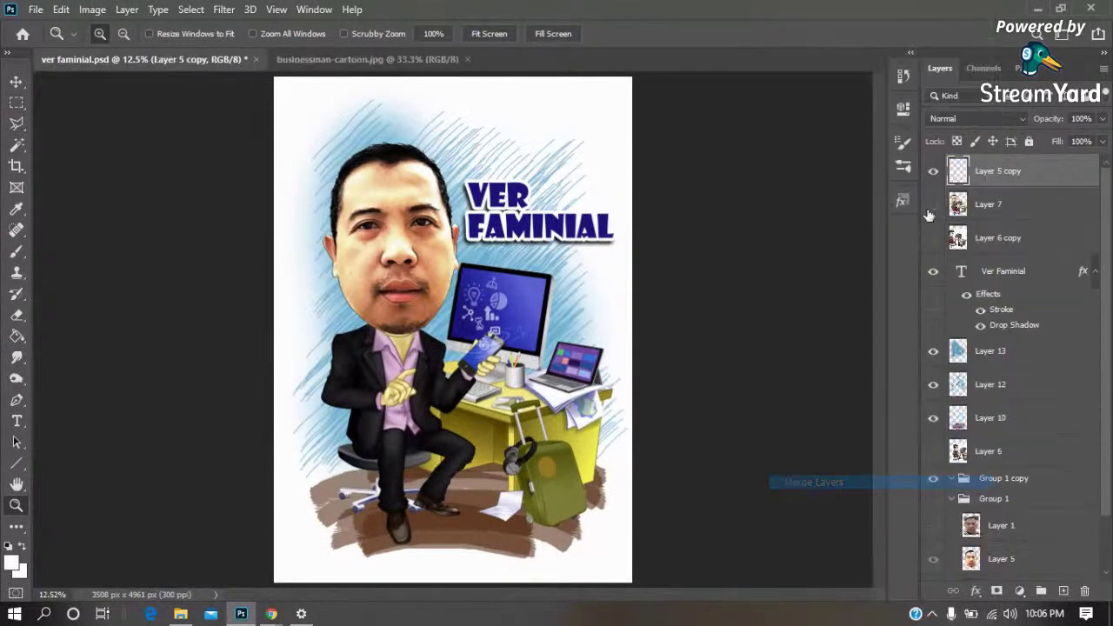
pyautogui.click(934, 172)
pyautogui.click(934, 205)
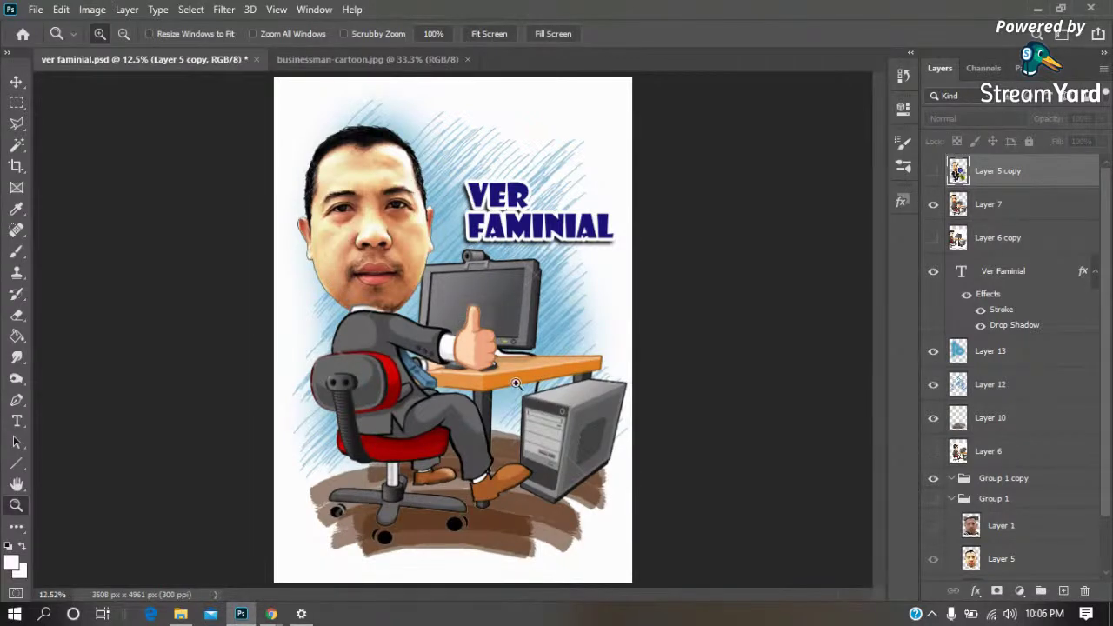
pyautogui.click(932, 207)
pyautogui.click(933, 170)
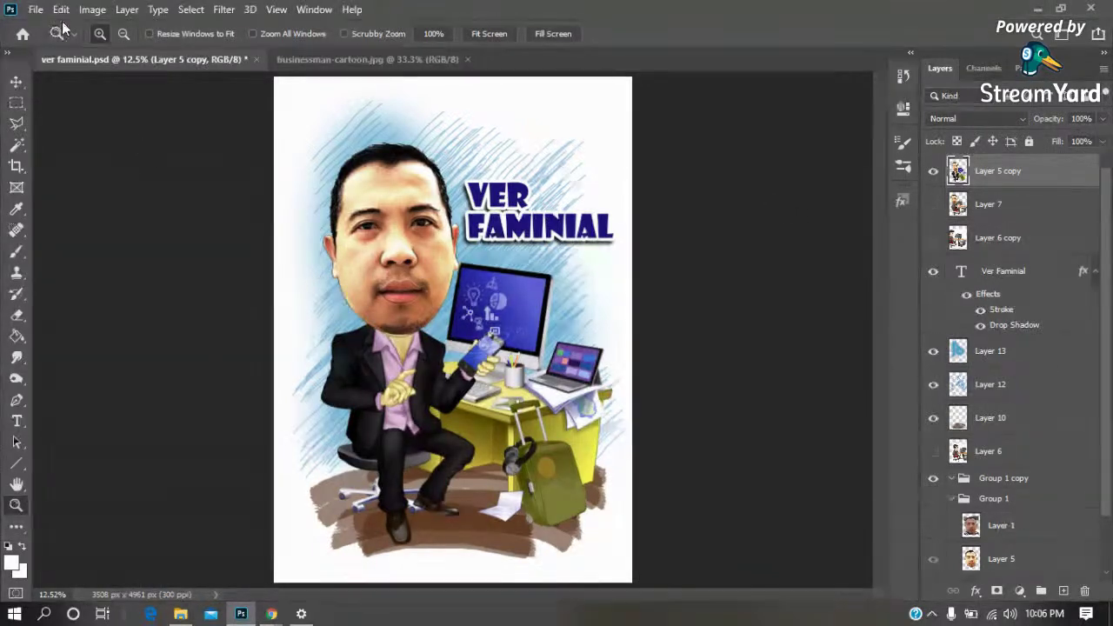
# Close businessman-cartoon.jpg and save ver faminial.psd with Ctrl+S
pyautogui.click(434, 59)
pyautogui.click(467, 60)
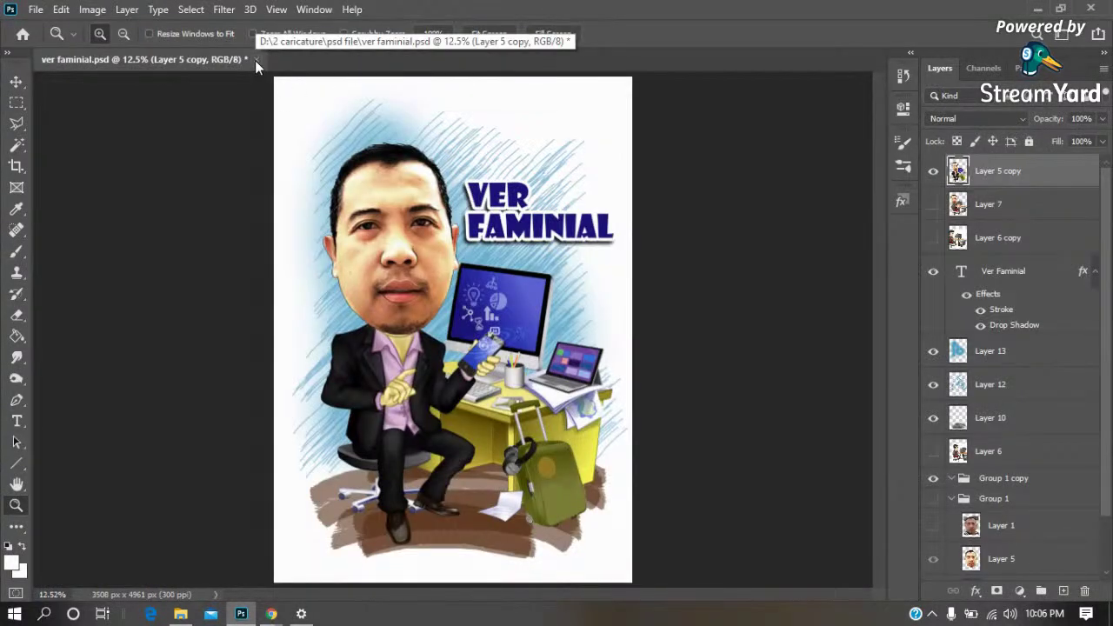
pyautogui.hotkey('ctrl', 's')
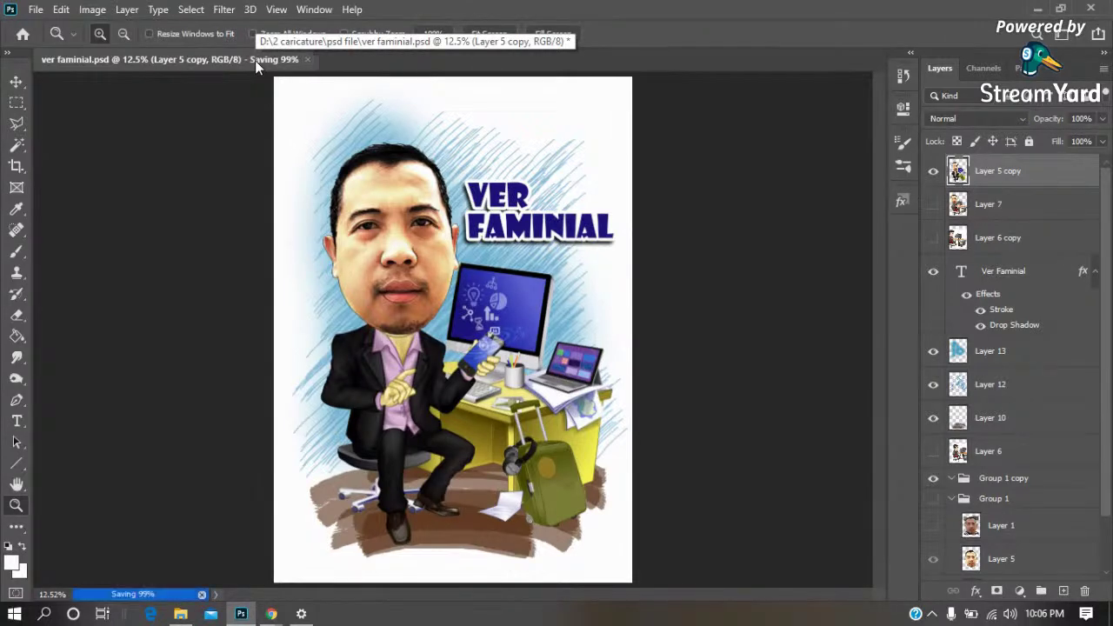